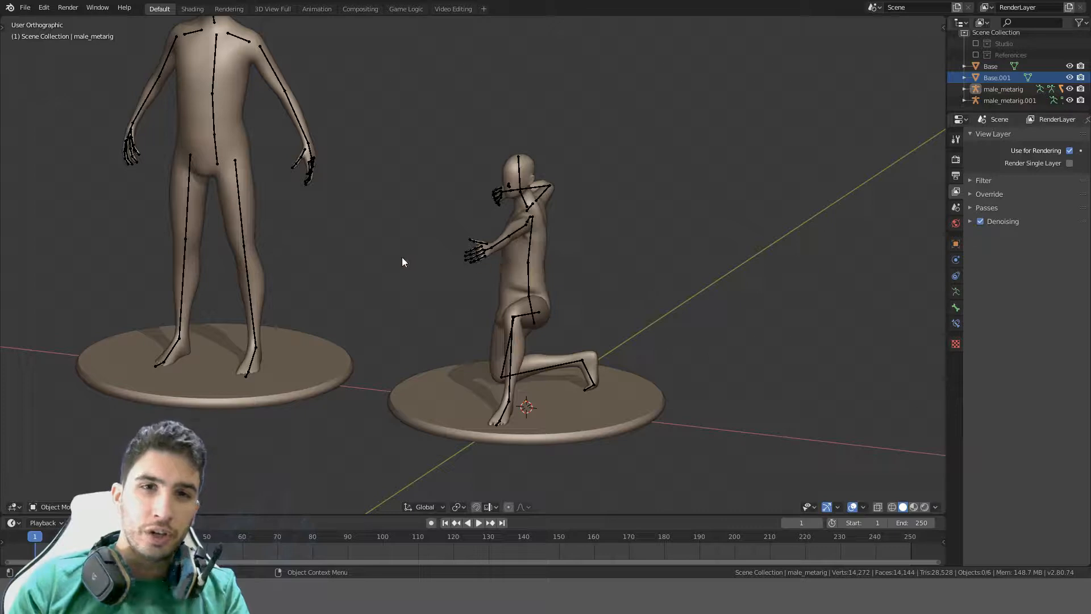
Enable the References collection and examine the character drawings alongside the two mannequins
{"action": "scroll", "coordinate": [402, 257], "scroll_direction": "down", "scroll_amount": 1}
{"action": "middle_click_drag", "start_coordinate": [412, 187], "coordinate": [524, 249], "text": "shift"}
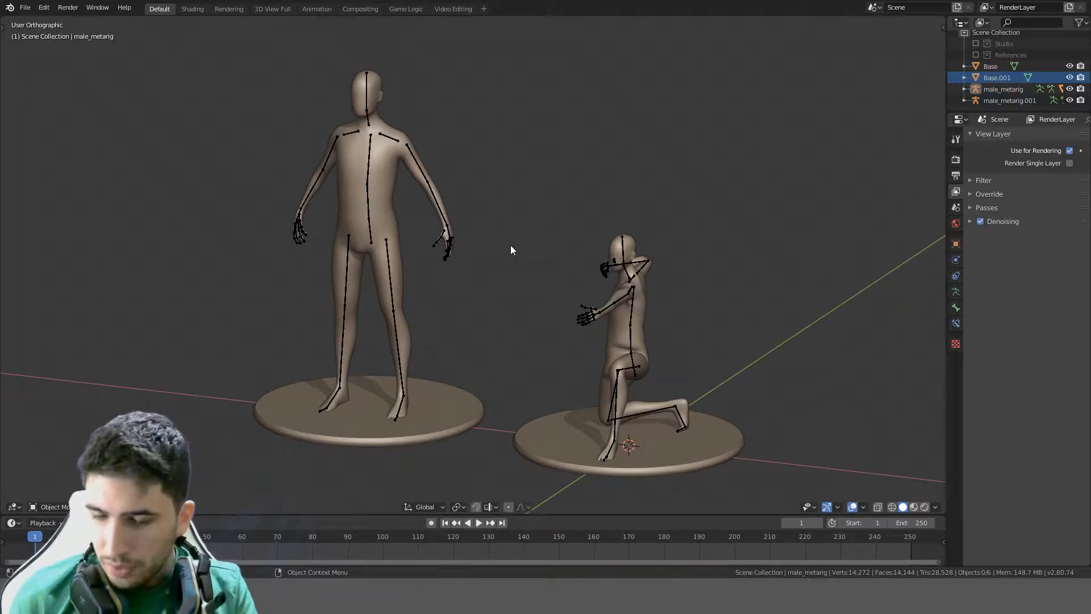
{"action": "key", "text": "KP_1"}
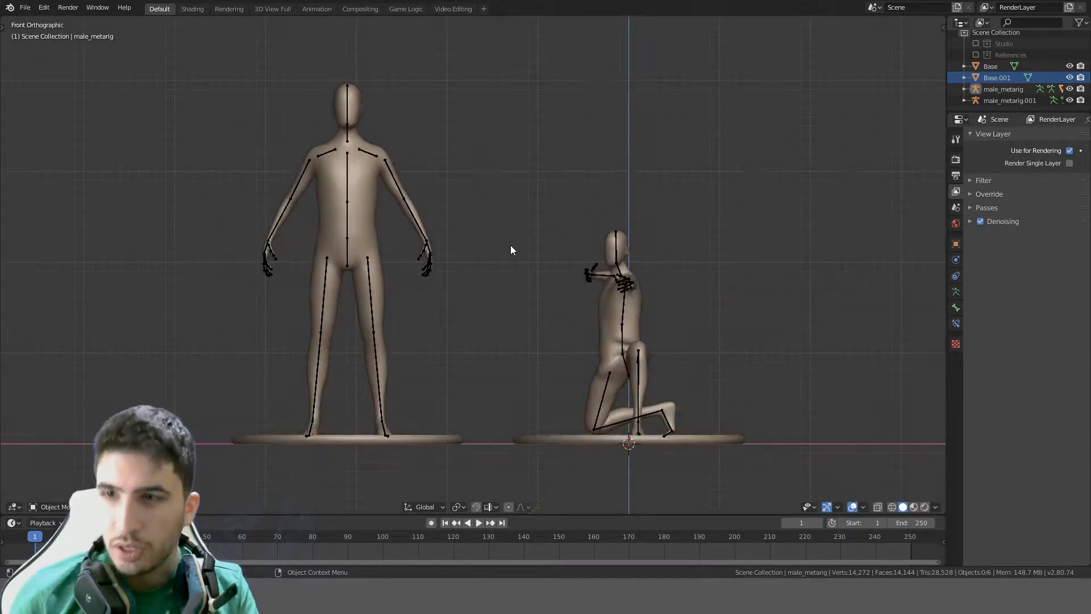
{"action": "left_click", "coordinate": [976, 55]}
{"action": "scroll", "coordinate": [670, 216], "scroll_direction": "down", "scroll_amount": 5}
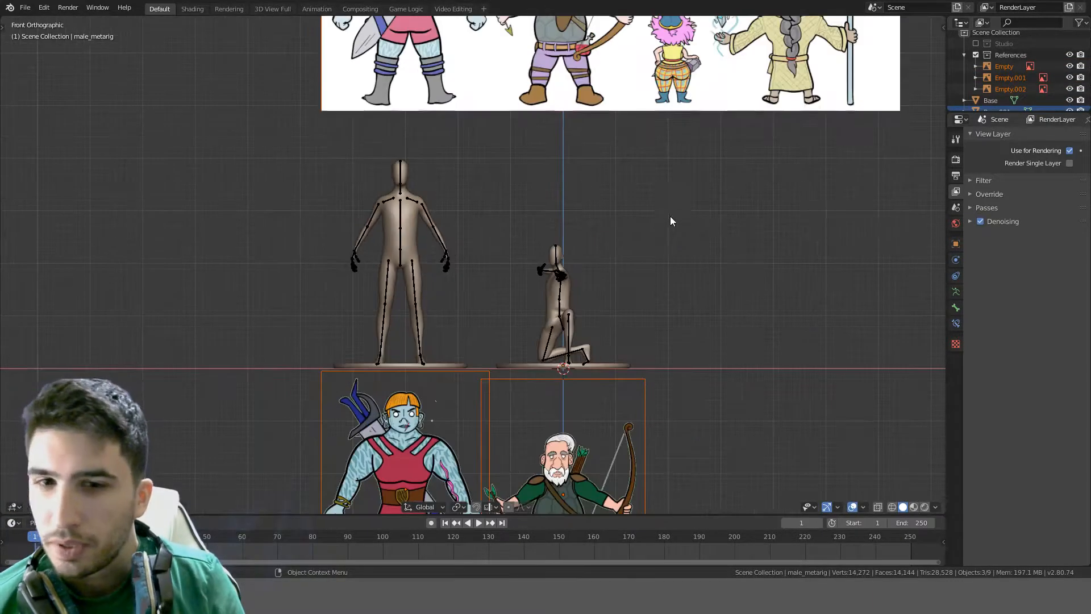
{"action": "scroll", "coordinate": [695, 195], "scroll_direction": "up", "scroll_amount": 2}
{"action": "middle_click_drag", "start_coordinate": [672, 201], "coordinate": [675, 135], "text": "shift"}
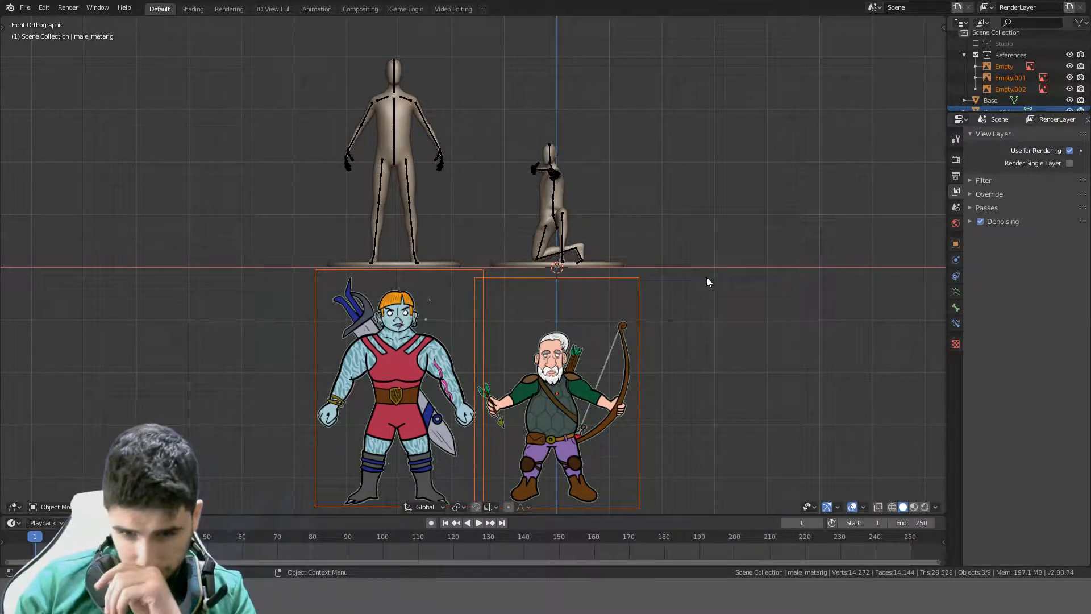
{"action": "scroll", "coordinate": [717, 274], "scroll_direction": "up", "scroll_amount": 3}
{"action": "scroll", "coordinate": [702, 283], "scroll_direction": "down", "scroll_amount": 3}
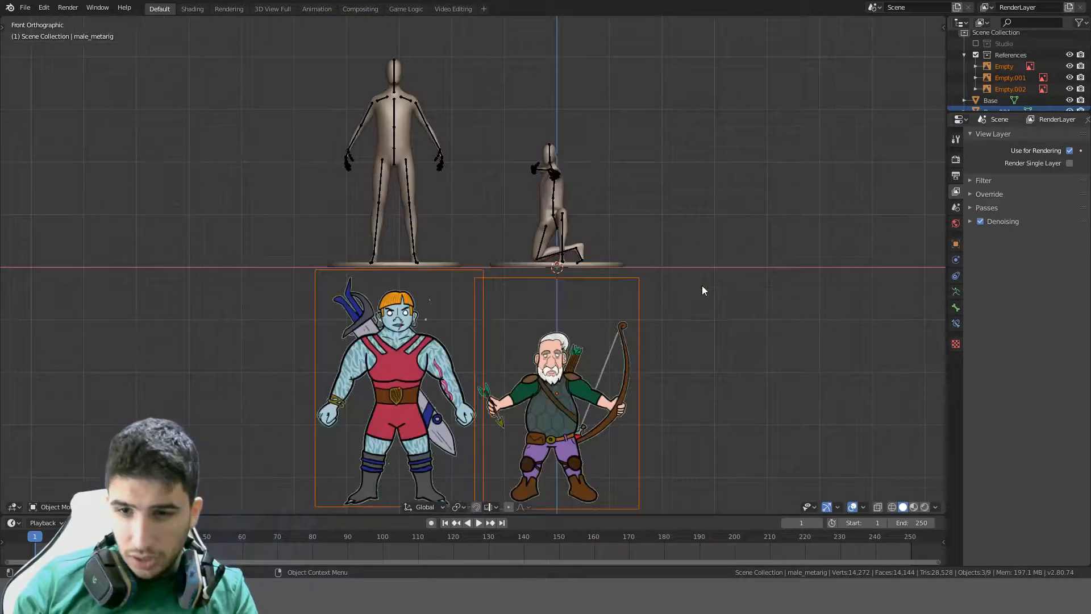
{"action": "middle_click_drag", "start_coordinate": [702, 285], "coordinate": [644, 215], "text": "shift"}
{"action": "middle_click_drag", "start_coordinate": [523, 120], "coordinate": [530, 199], "text": "shift"}
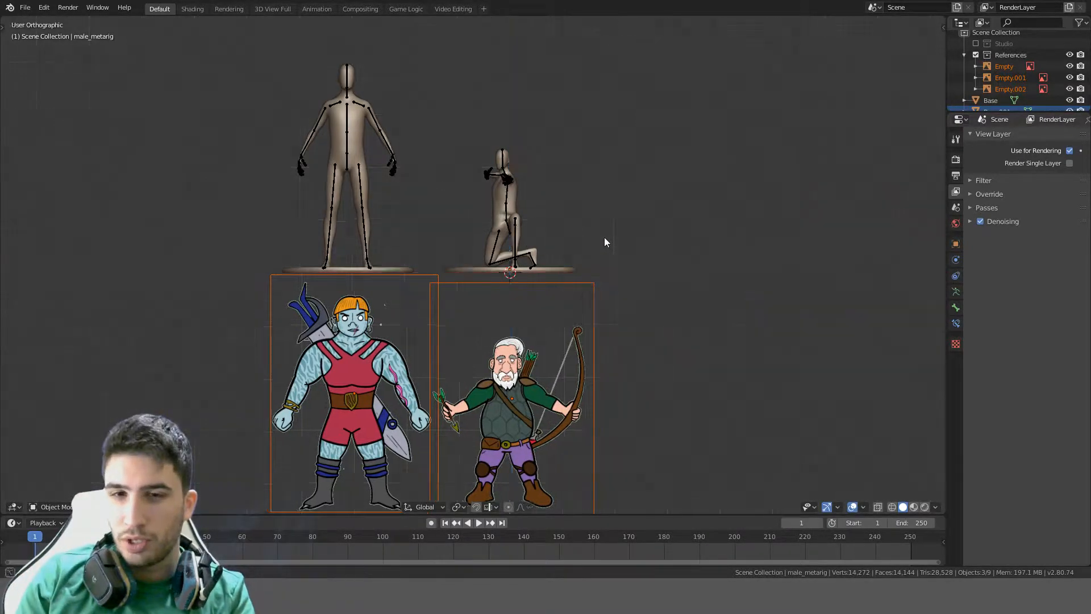
{"action": "mouse_move", "coordinate": [605, 237]}
{"action": "middle_mouse_down"}
{"action": "mouse_move", "coordinate": [558, 216]}
{"action": "mouse_move", "coordinate": [596, 246]}
{"action": "middle_mouse_up"}
{"action": "key", "text": "KP_1"}
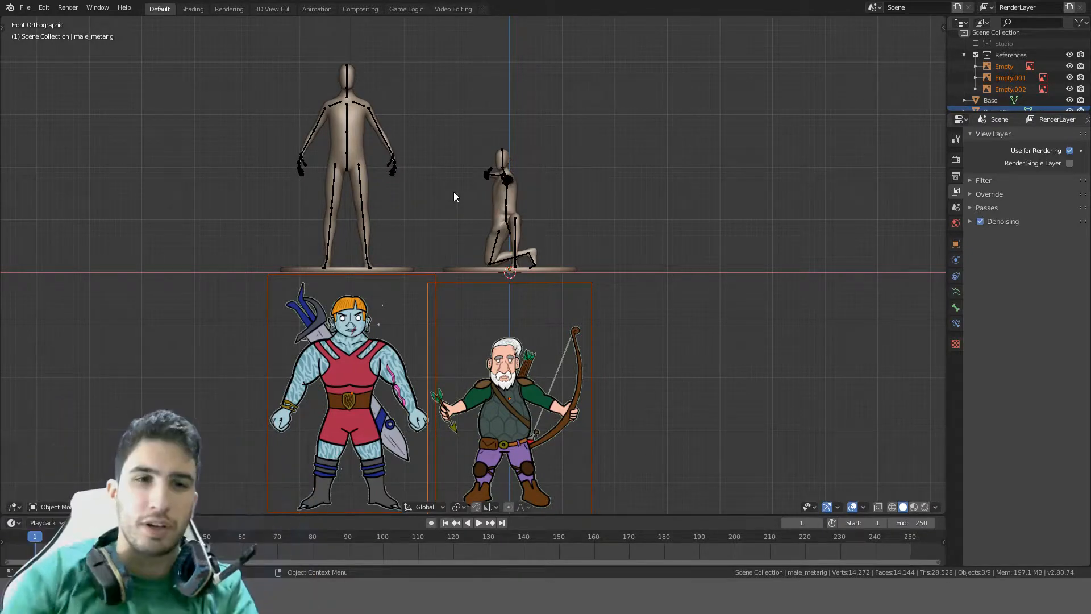
{"action": "middle_click_drag", "start_coordinate": [516, 195], "coordinate": [539, 205]}
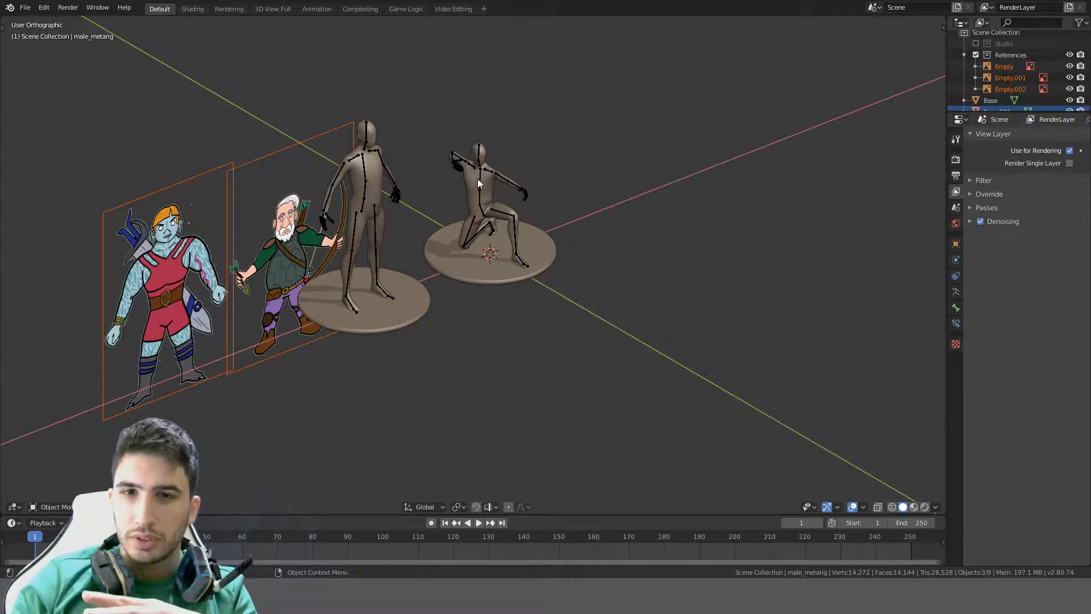
Select the standing figure's armature and hide the References collection
{"action": "left_click", "coordinate": [380, 199]}
{"action": "key", "text": "KP_1"}
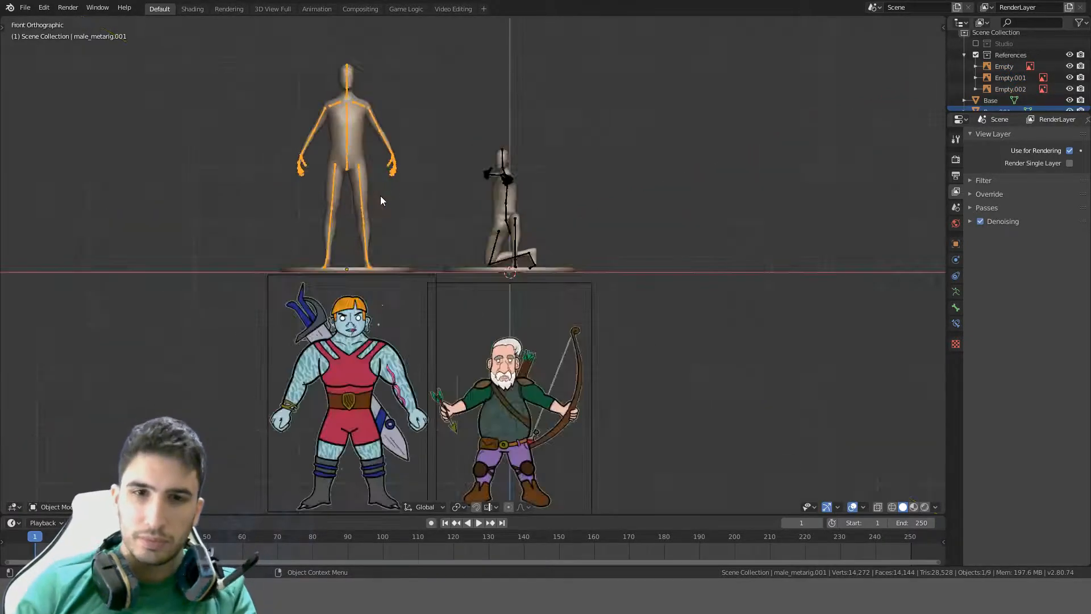
{"action": "scroll", "coordinate": [386, 212], "scroll_direction": "up", "scroll_amount": 3}
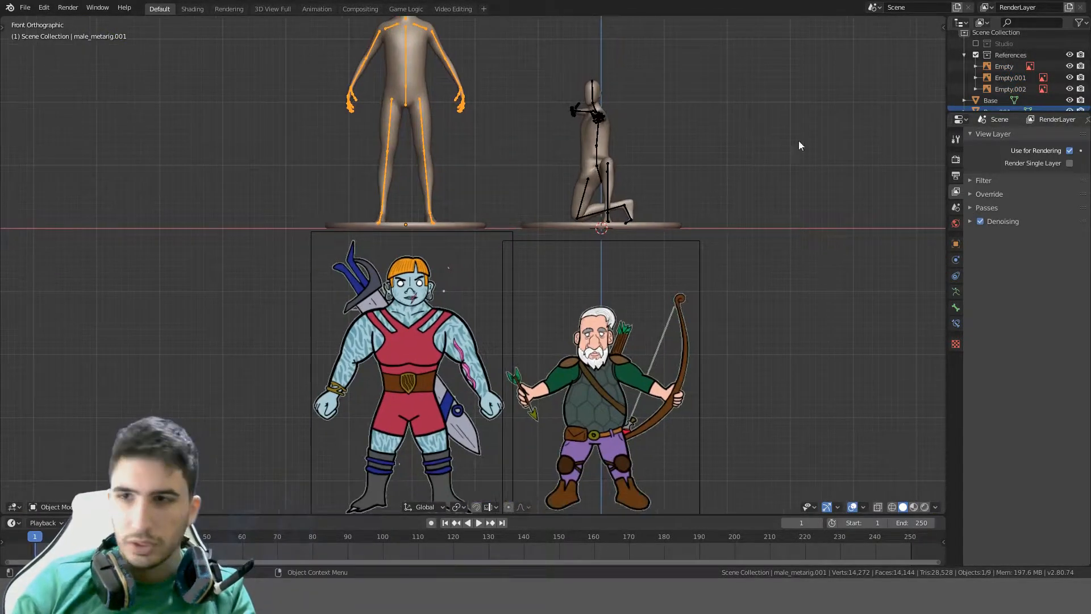
{"action": "left_click", "coordinate": [976, 56]}
{"action": "middle_click_drag", "start_coordinate": [484, 121], "coordinate": [448, 172], "text": "shift"}
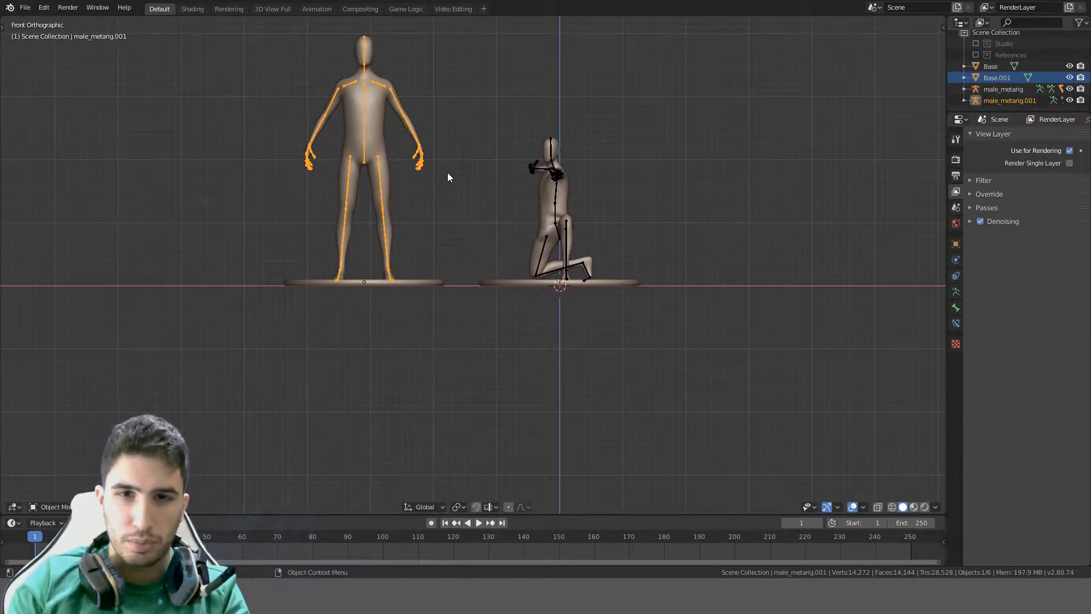
{"action": "scroll", "coordinate": [448, 171], "scroll_direction": "down", "scroll_amount": 3}
{"action": "scroll", "coordinate": [445, 170], "scroll_direction": "up", "scroll_amount": 6}
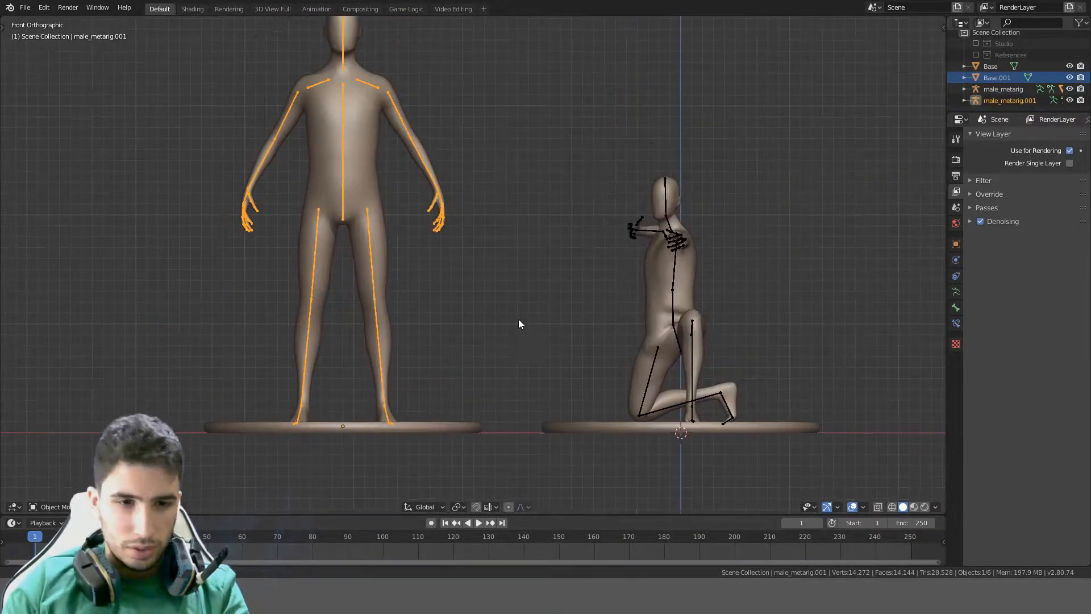
{"action": "left_click", "coordinate": [51, 506]}
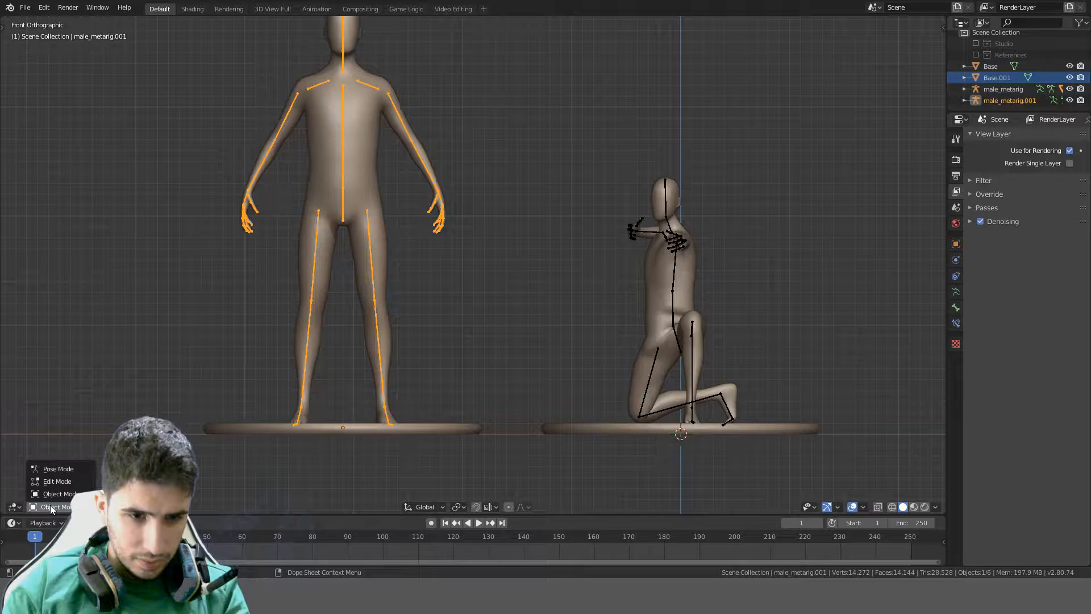
{"action": "left_click", "coordinate": [45, 466]}
{"action": "scroll", "coordinate": [333, 185], "scroll_direction": "up", "scroll_amount": 2}
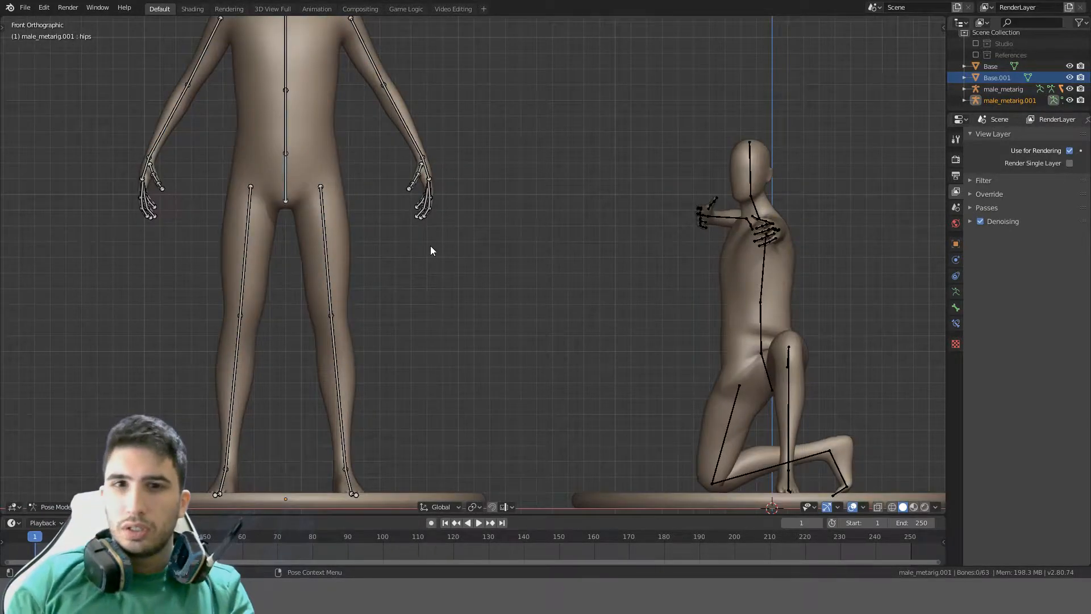
{"action": "key", "text": "KP_3"}
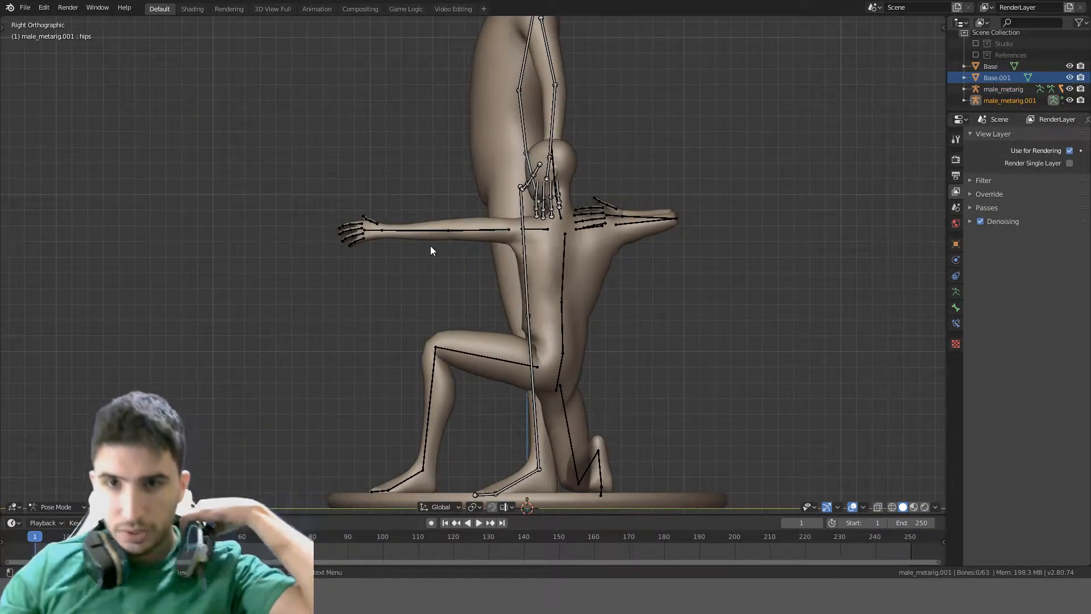
{"action": "scroll", "coordinate": [506, 350], "scroll_direction": "down", "scroll_amount": 5}
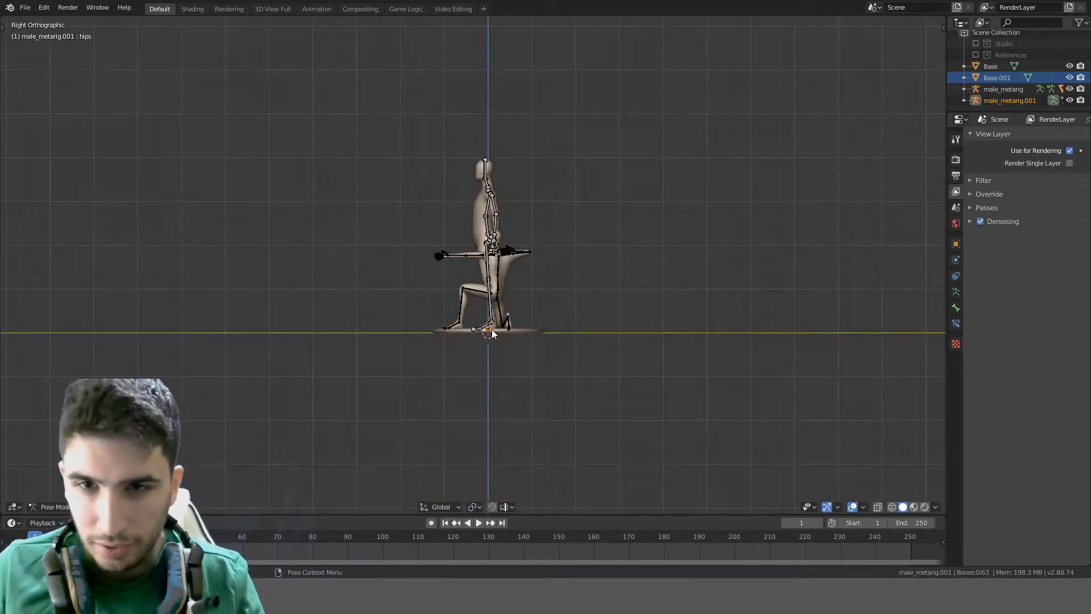
{"action": "left_click", "coordinate": [64, 508]}
{"action": "left_click", "coordinate": [50, 494]}
Isolate the standing figure in Local View together with its armature and round base
{"action": "middle_click_drag", "start_coordinate": [430, 353], "coordinate": [511, 391]}
{"action": "left_click", "coordinate": [442, 196], "text": "shift"}
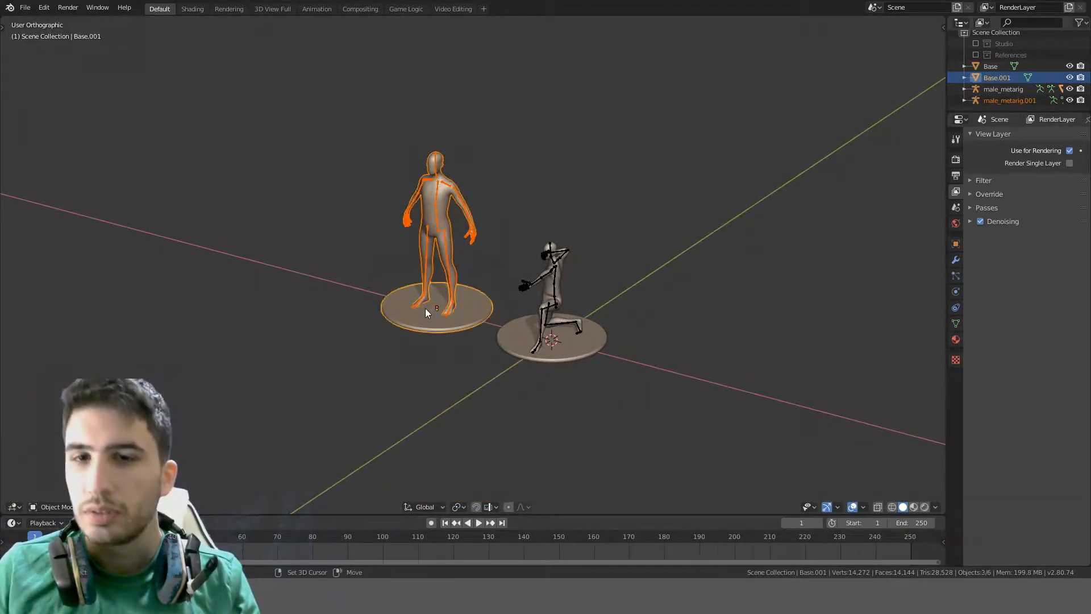
{"action": "key", "text": "KP_Divide"}
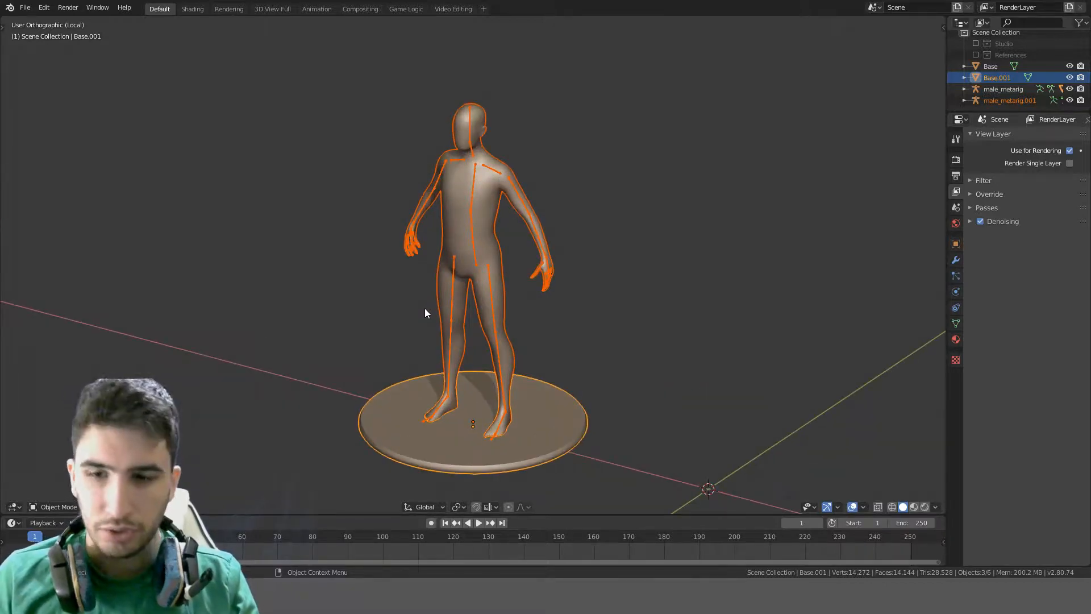
Select only the isolated figure's armature and switch it to Pose Mode
{"action": "left_click", "coordinate": [469, 189]}
{"action": "left_click", "coordinate": [473, 188]}
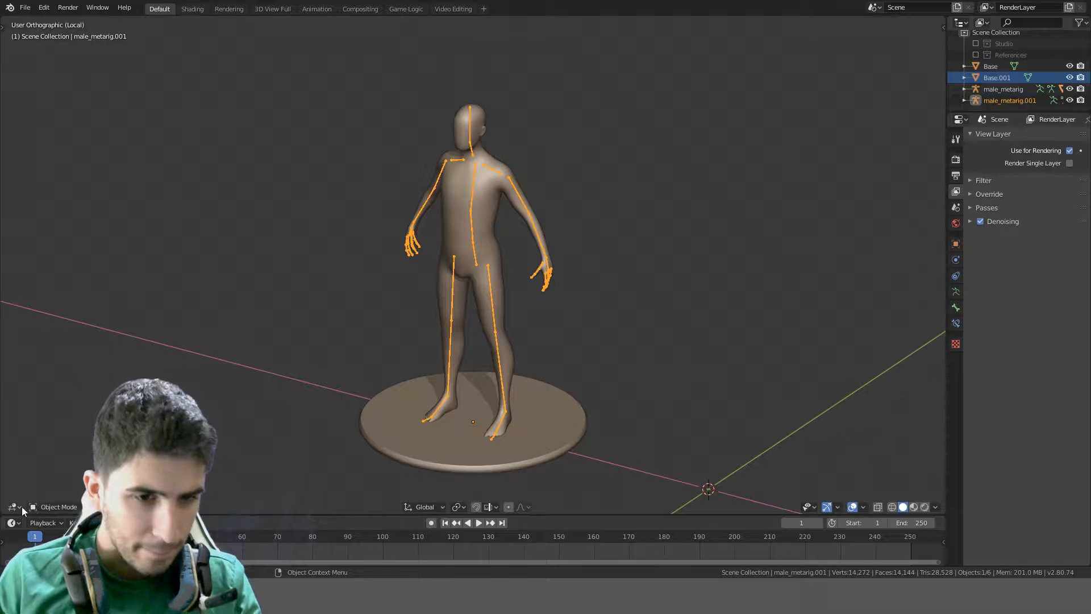
{"action": "left_click", "coordinate": [51, 506]}
{"action": "left_click", "coordinate": [48, 462]}
Swing the left leg backward in side view, rotating the thigh bone by -15° and the shin bone by -10°
{"action": "key", "text": "KP_3"}
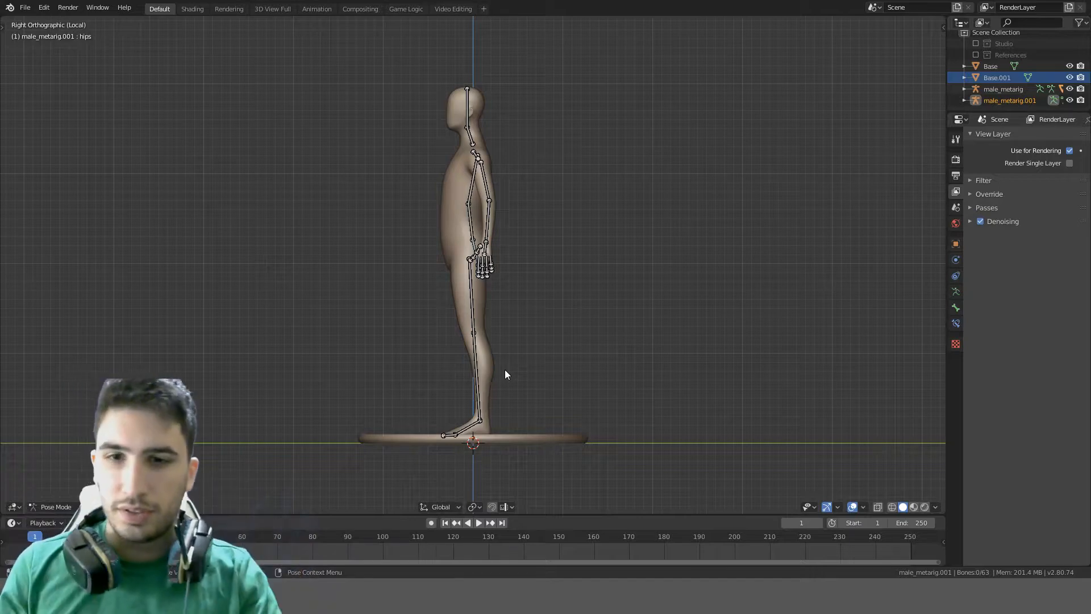
{"action": "left_click", "coordinate": [470, 301]}
{"action": "scroll", "coordinate": [493, 319], "scroll_direction": "up", "scroll_amount": 2}
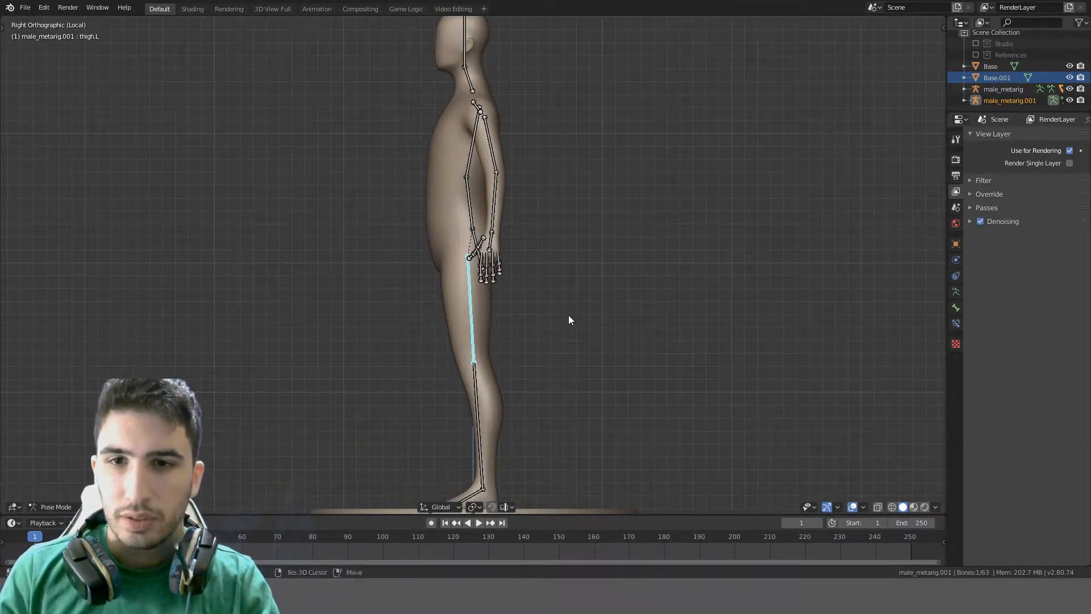
{"action": "middle_click_drag", "start_coordinate": [569, 315], "coordinate": [528, 224], "text": "shift"}
{"action": "key", "text": "r"}
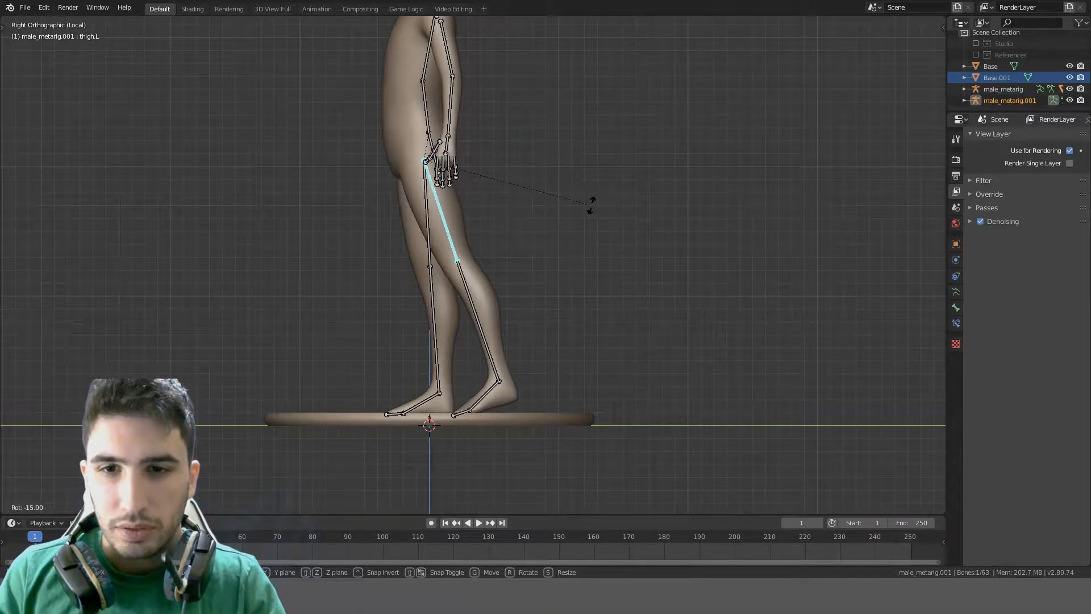
{"action": "left_click", "coordinate": [591, 206]}
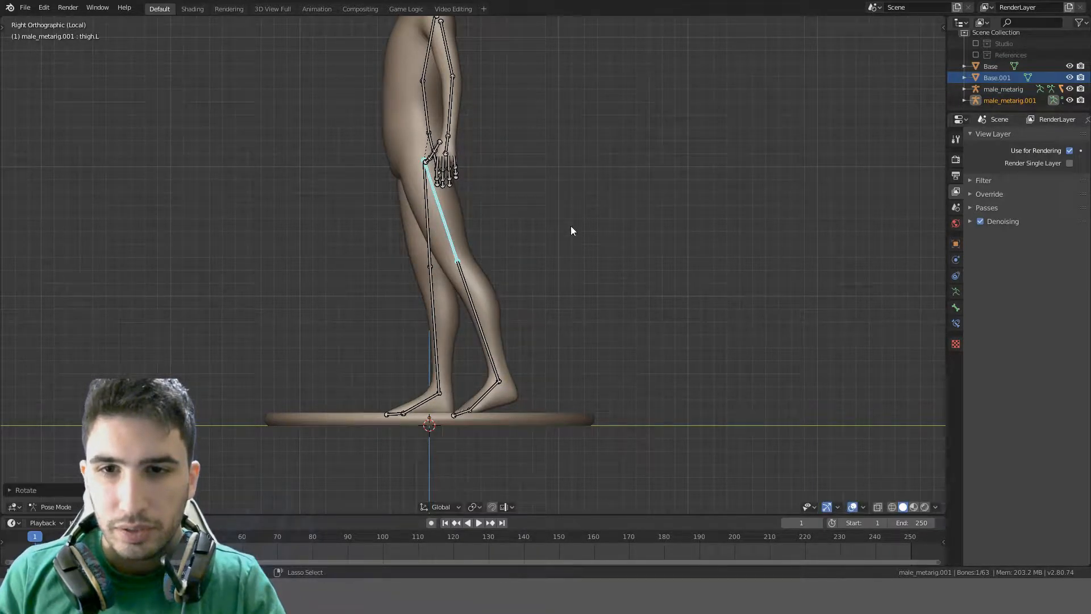
{"action": "left_click", "coordinate": [482, 331]}
{"action": "key", "text": "r"}
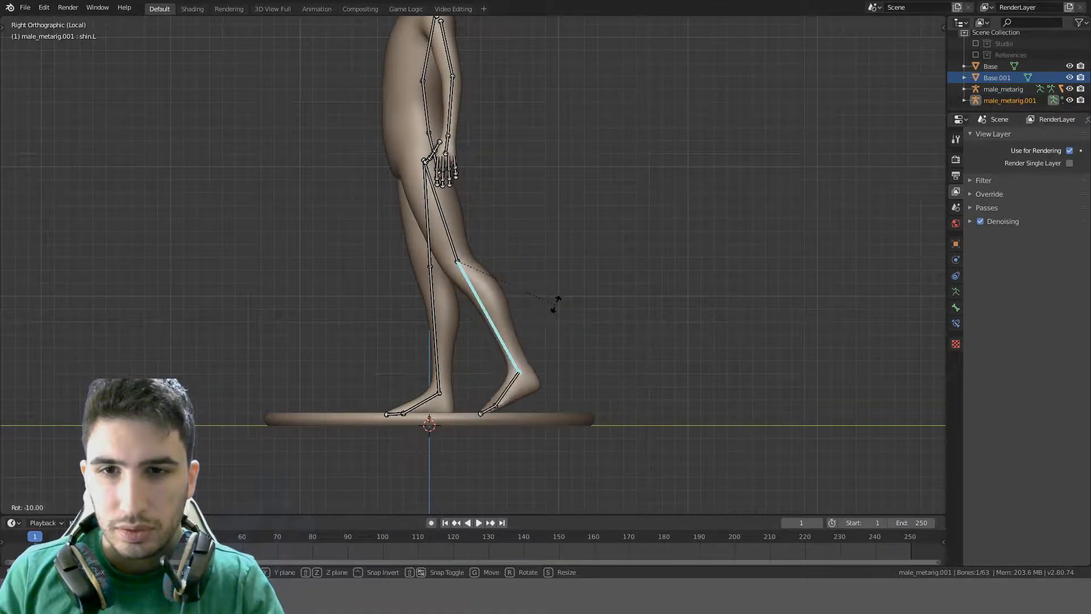
{"action": "left_click", "coordinate": [557, 302]}
Rotate the left foot and toe bones to flatten the toes with the heel raised, turning the foot by -20° last
{"action": "left_click", "coordinate": [511, 388]}
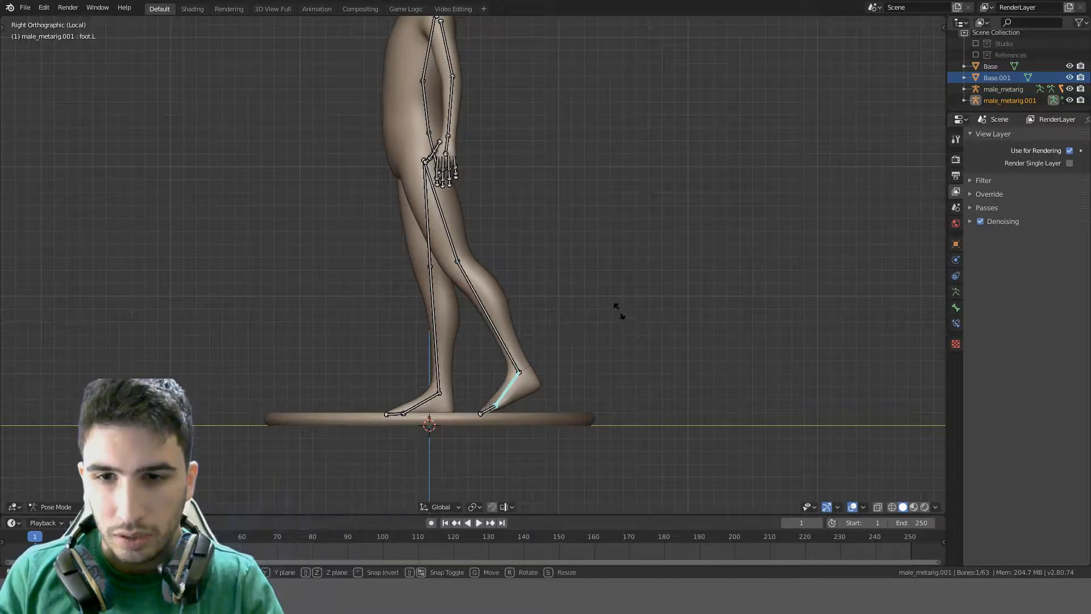
{"action": "key", "text": "r"}
{"action": "left_click", "coordinate": [619, 349]}
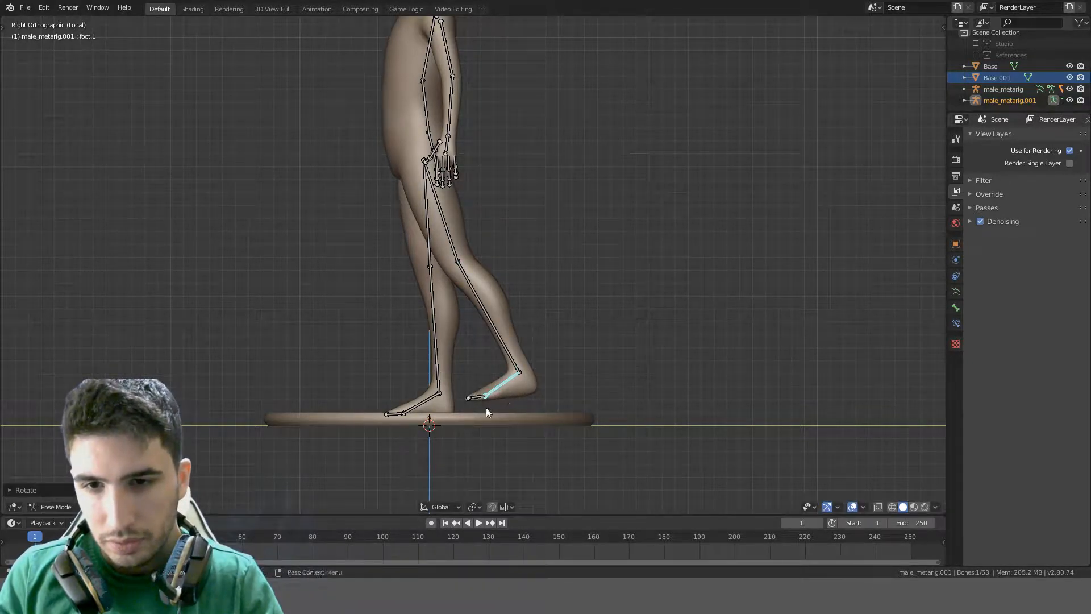
{"action": "left_click", "coordinate": [478, 397]}
{"action": "key", "text": "r"}
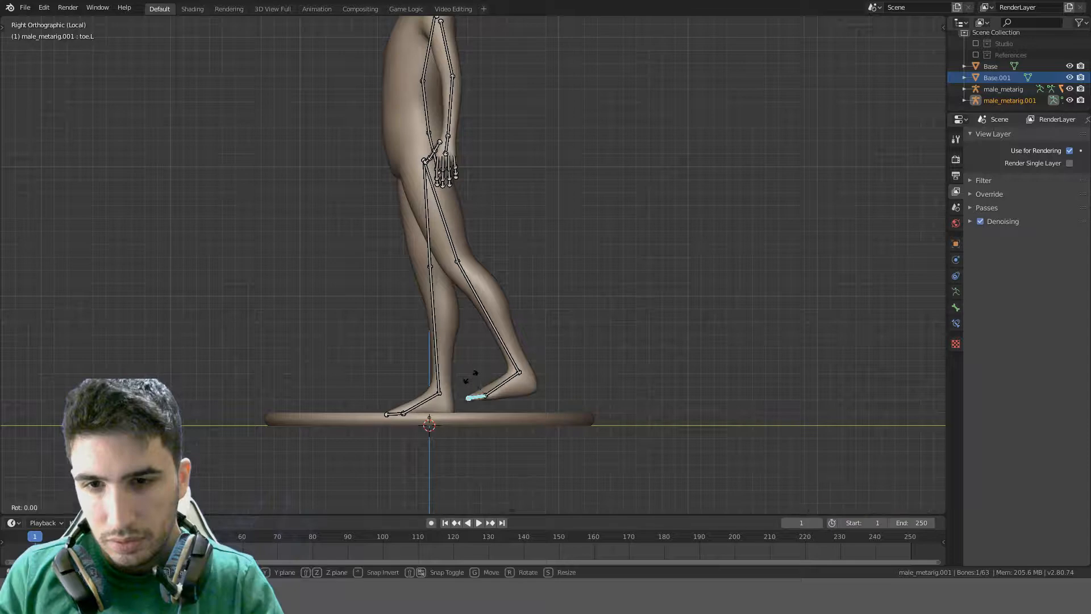
{"action": "left_click", "coordinate": [475, 358]}
{"action": "left_click", "coordinate": [500, 385]}
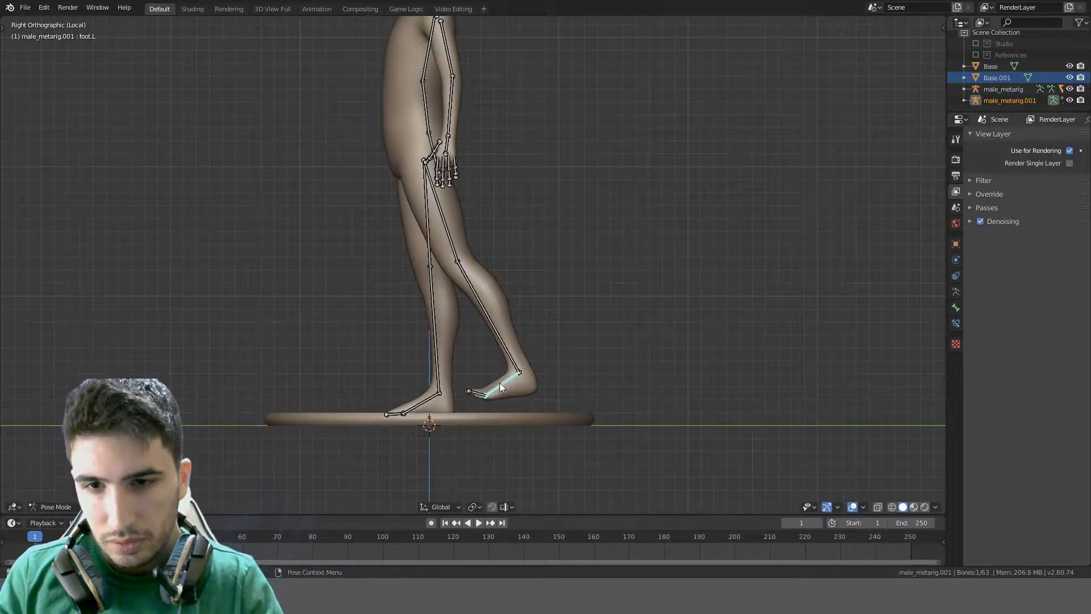
{"action": "key", "text": "r"}
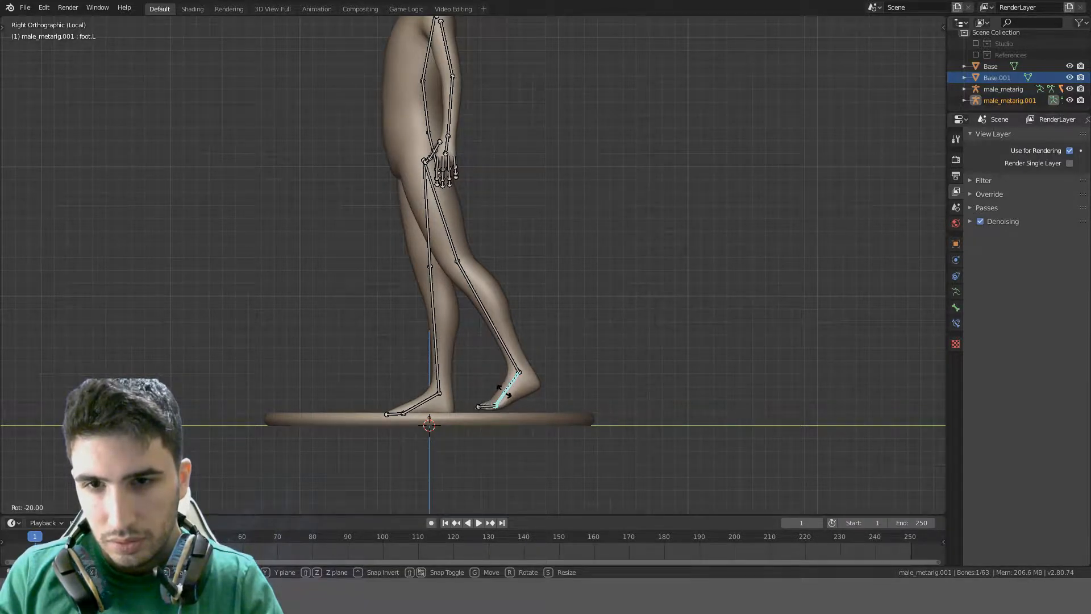
{"action": "left_click", "coordinate": [503, 393]}
Lower the hips bone about 0.001 m along the Z axis
{"action": "left_click", "coordinate": [431, 143]}
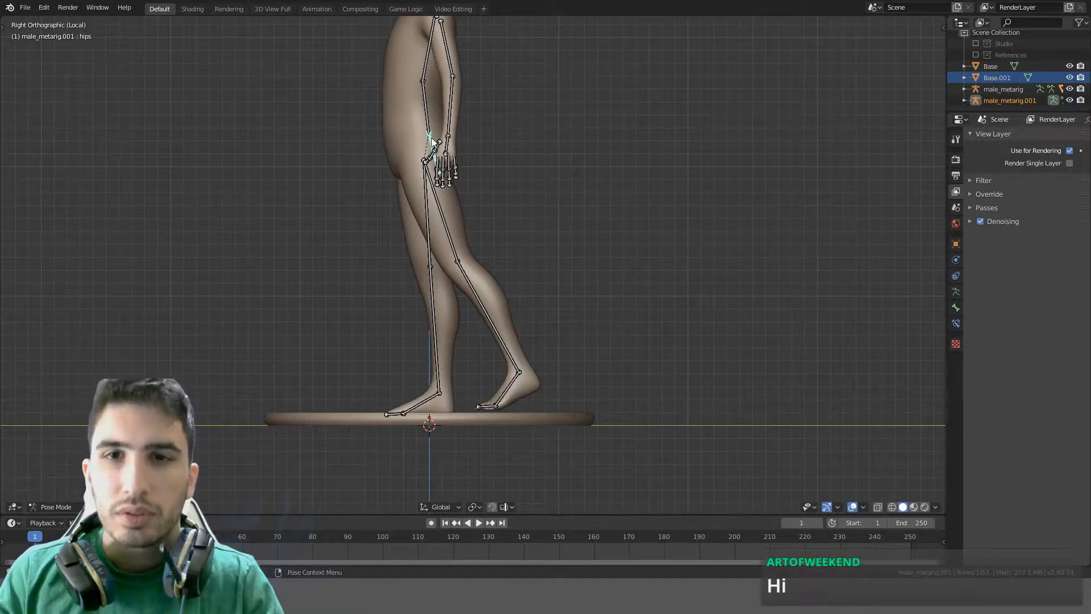
{"action": "key", "text": "g"}
{"action": "key", "text": "z"}
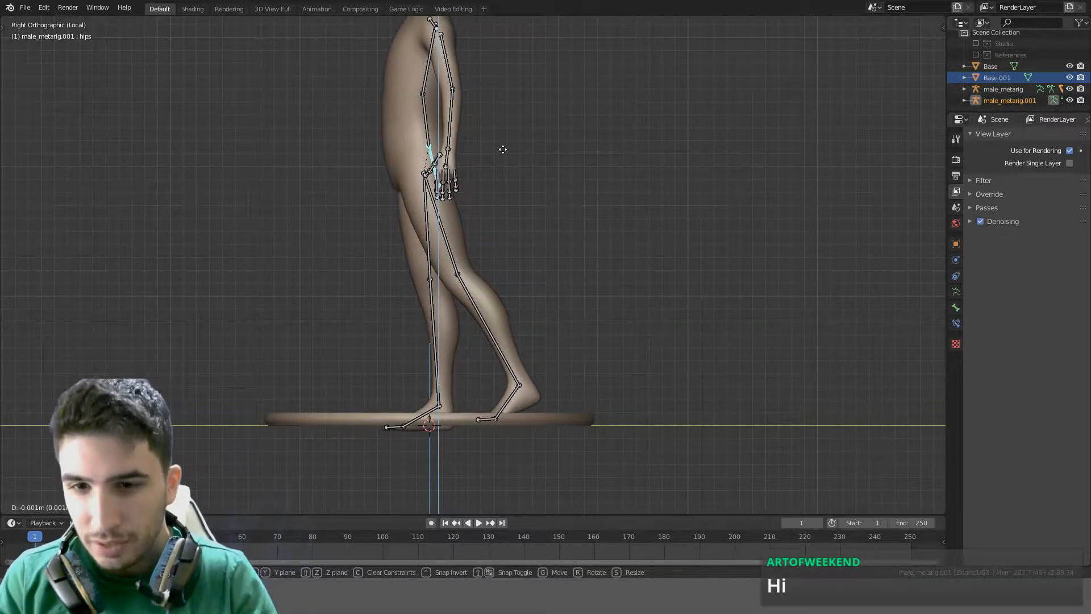
{"action": "left_click", "coordinate": [503, 148]}
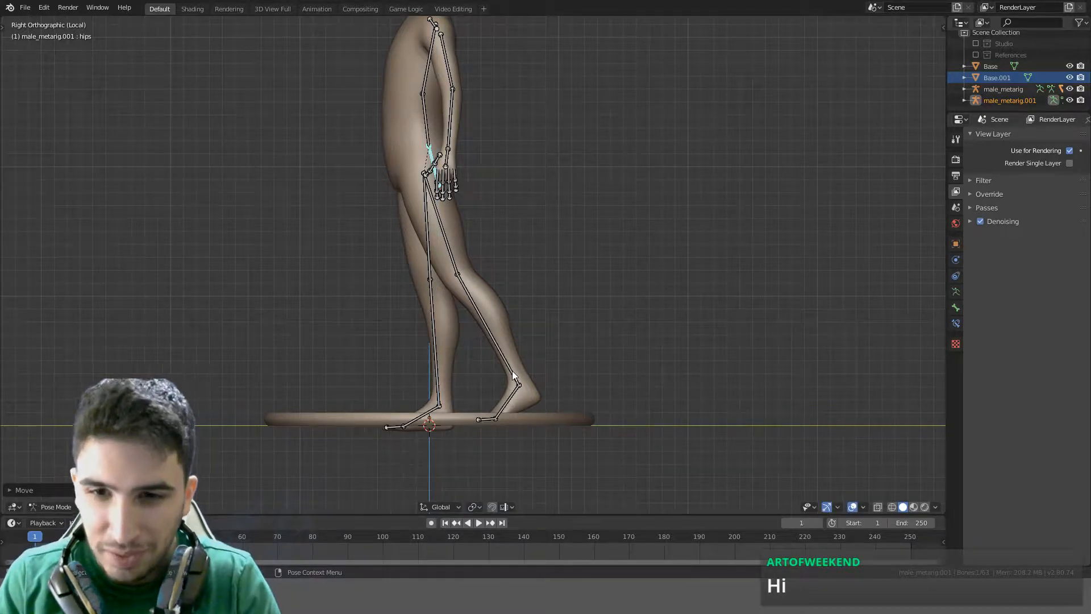
Switch the standing figure's armature to Rest Position
{"action": "left_click", "coordinate": [513, 371]}
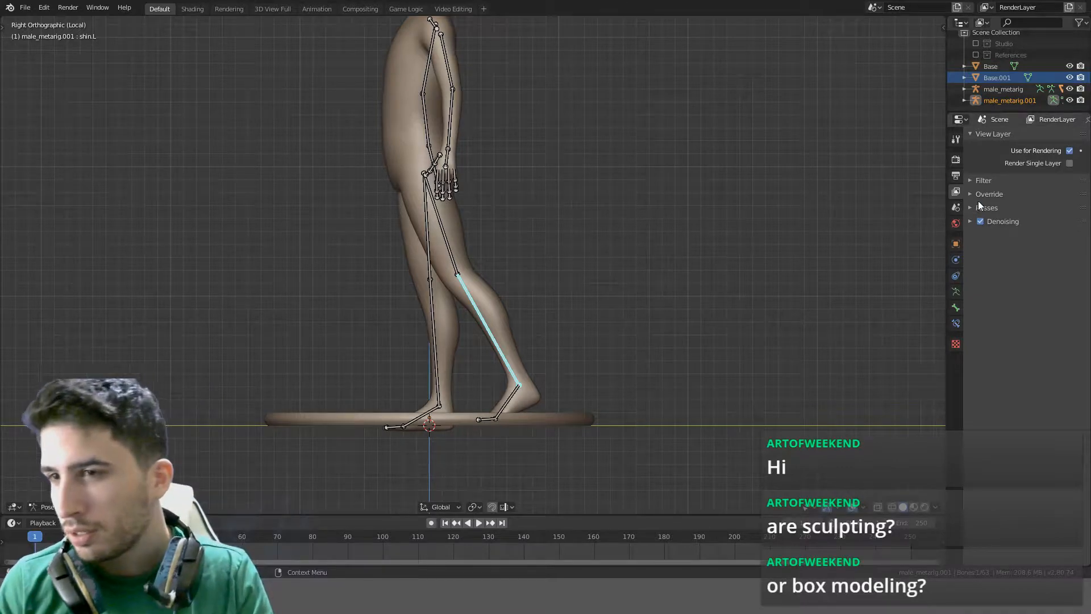
{"action": "left_click", "coordinate": [956, 291]}
{"action": "left_click", "coordinate": [1055, 171]}
{"action": "scroll", "coordinate": [514, 169], "scroll_direction": "down", "scroll_amount": 3}
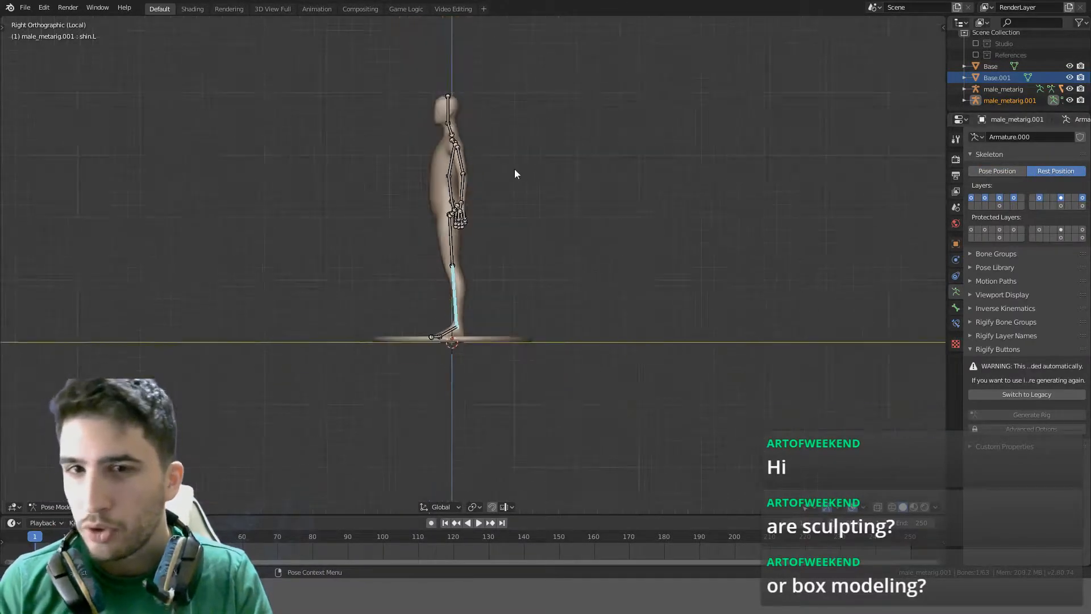
{"action": "middle_click_drag", "start_coordinate": [514, 168], "coordinate": [611, 194]}
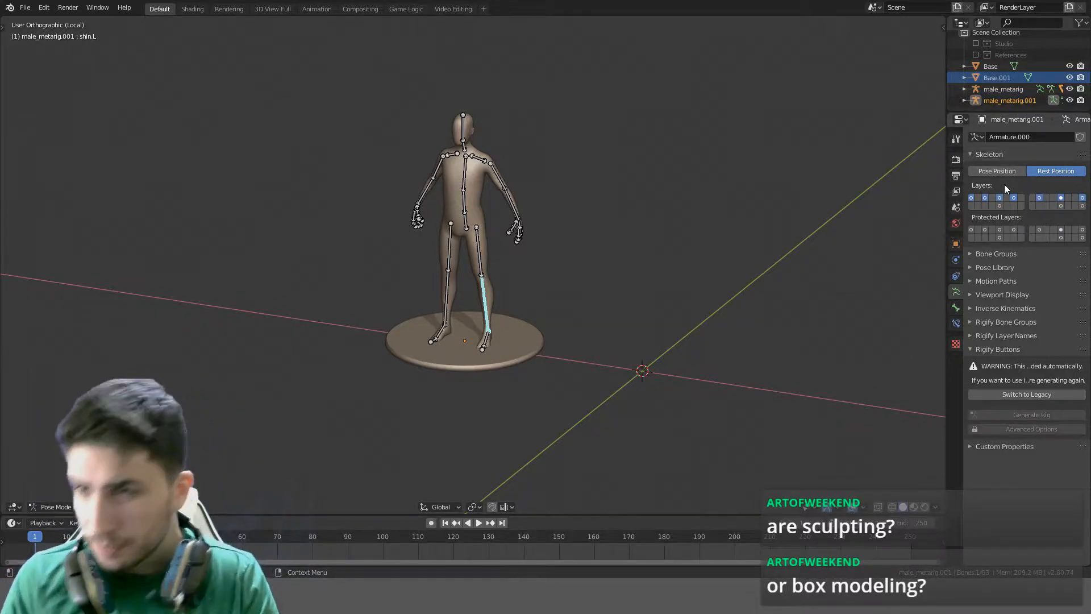
Return the standing figure's armature to Pose Position and exit local view to show both figures
{"action": "middle_click_drag", "start_coordinate": [614, 224], "coordinate": [581, 159]}
{"action": "key", "text": "KP_3"}
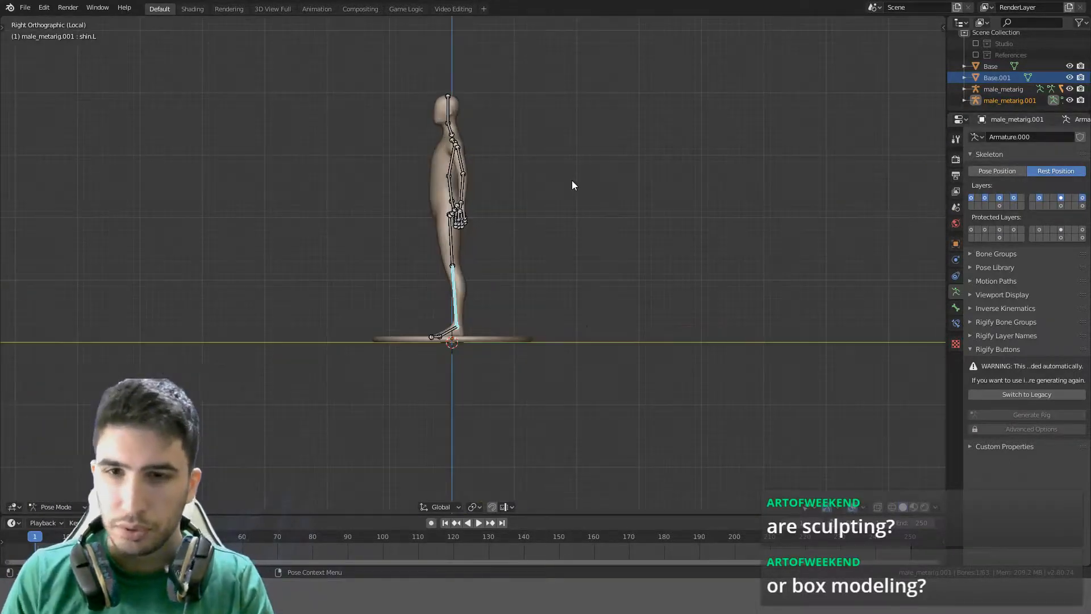
{"action": "left_click", "coordinate": [997, 170]}
{"action": "middle_click_drag", "start_coordinate": [600, 252], "coordinate": [652, 249]}
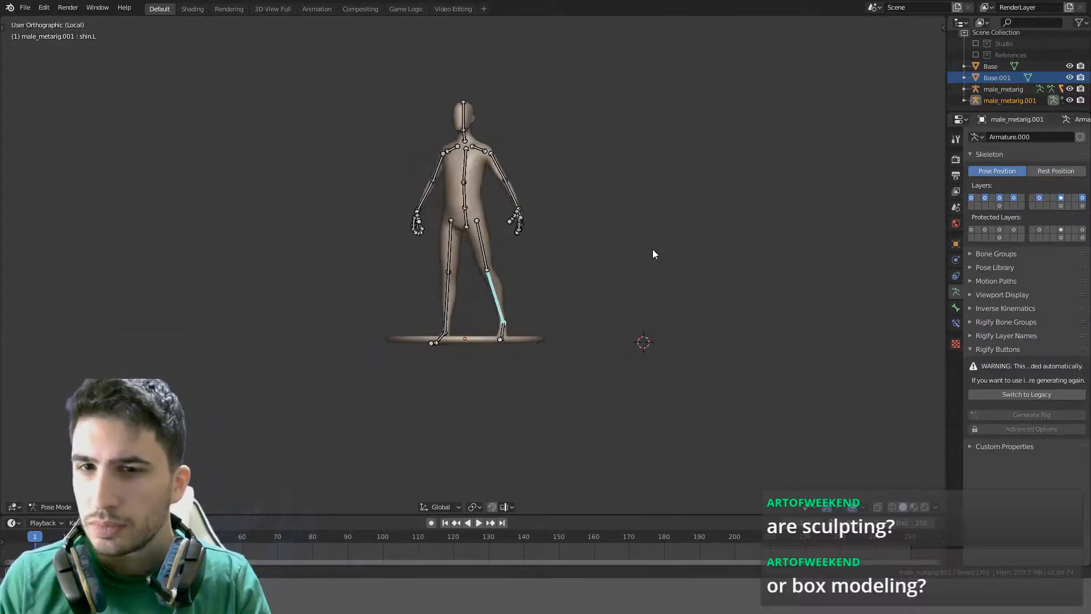
{"action": "key", "text": "KP_Divide"}
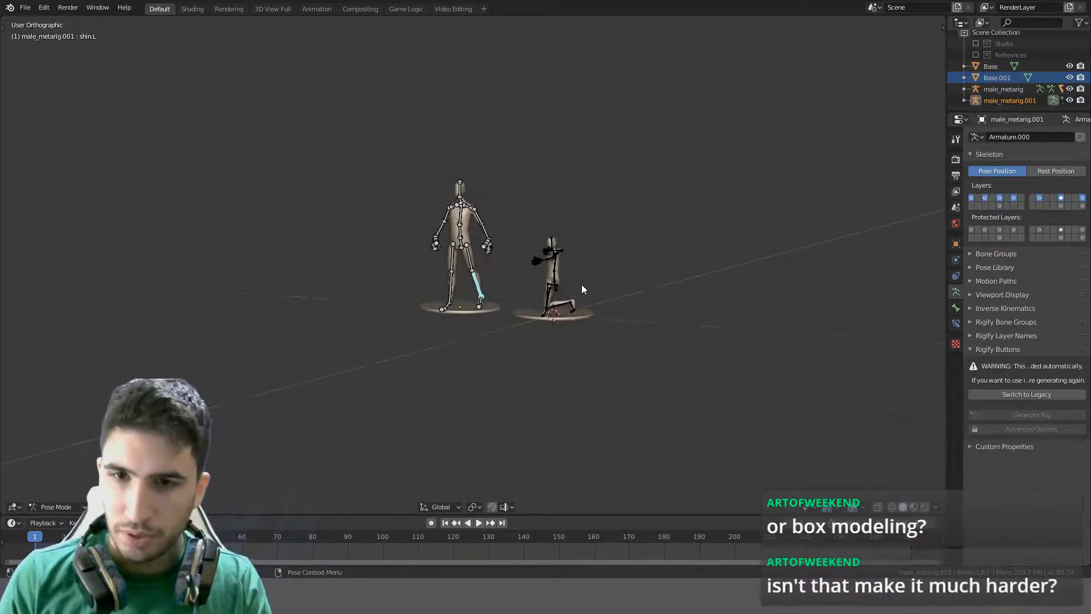
Leave Pose Mode and switch the kneeling figure's armature to Rest Position
{"action": "left_click", "coordinate": [550, 287]}
{"action": "scroll", "coordinate": [603, 274], "scroll_direction": "up", "scroll_amount": 9}
{"action": "middle_click_drag", "start_coordinate": [618, 250], "coordinate": [337, 130], "text": "shift"}
{"action": "scroll", "coordinate": [380, 155], "scroll_direction": "down", "scroll_amount": 2}
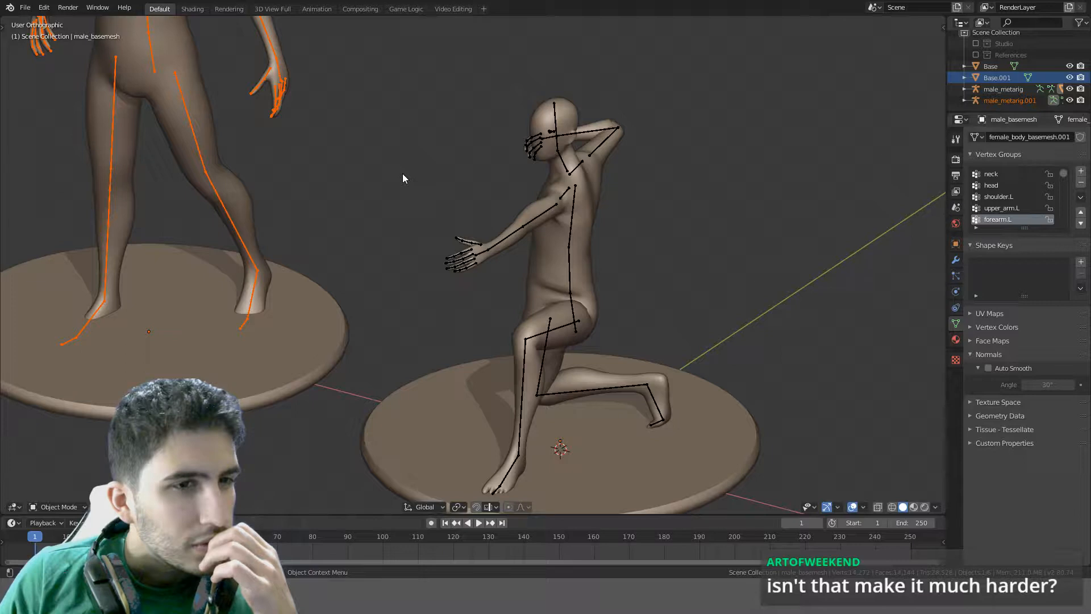
{"action": "left_click", "coordinate": [576, 241]}
{"action": "key", "text": "KP_3"}
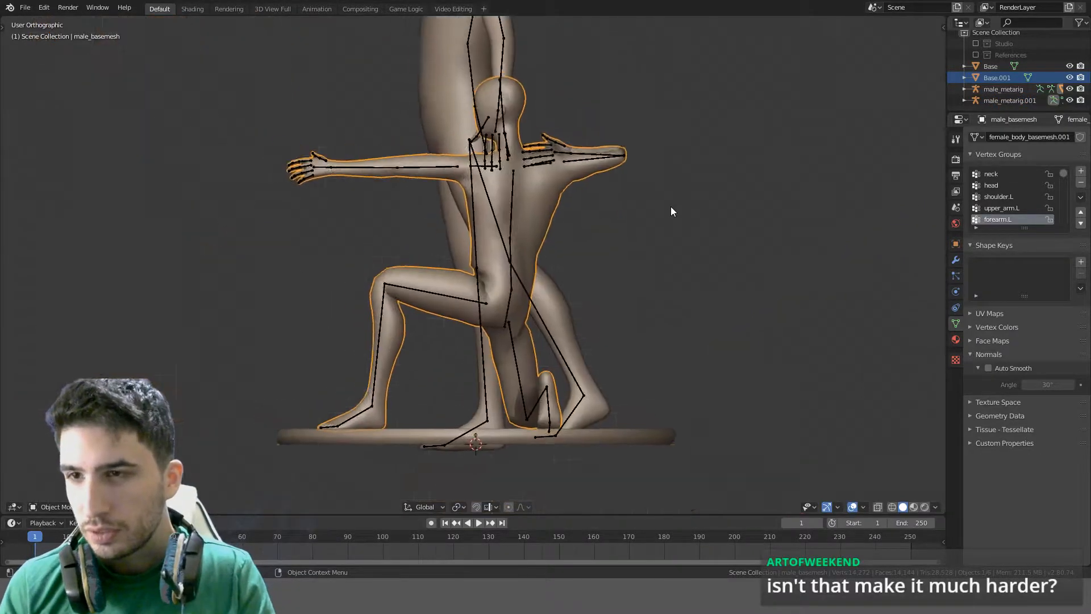
{"action": "key", "text": "KP_1"}
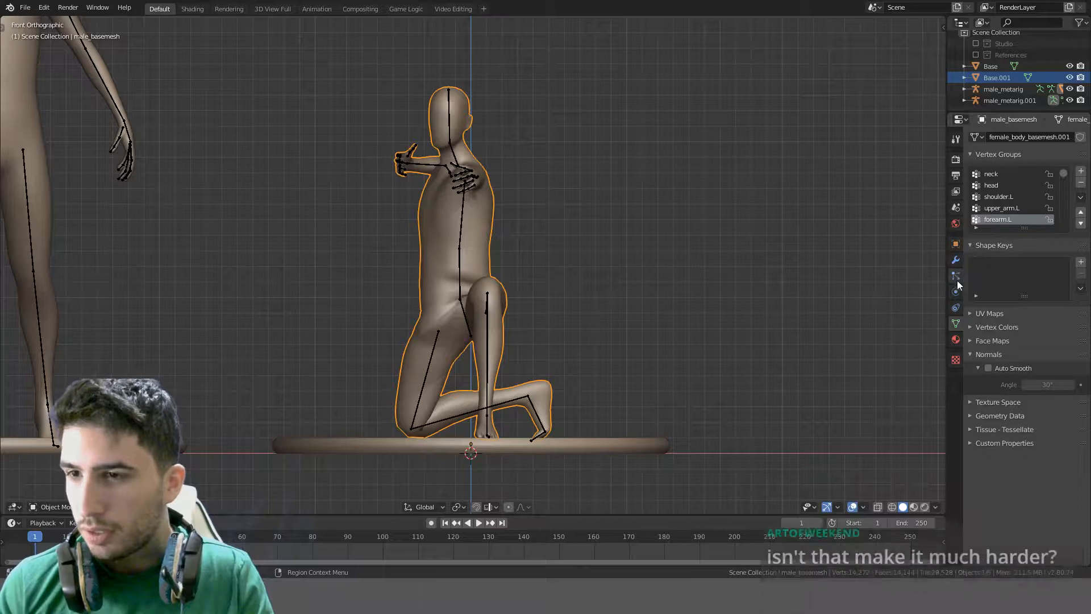
{"action": "left_click", "coordinate": [464, 206]}
{"action": "left_click", "coordinate": [1056, 173]}
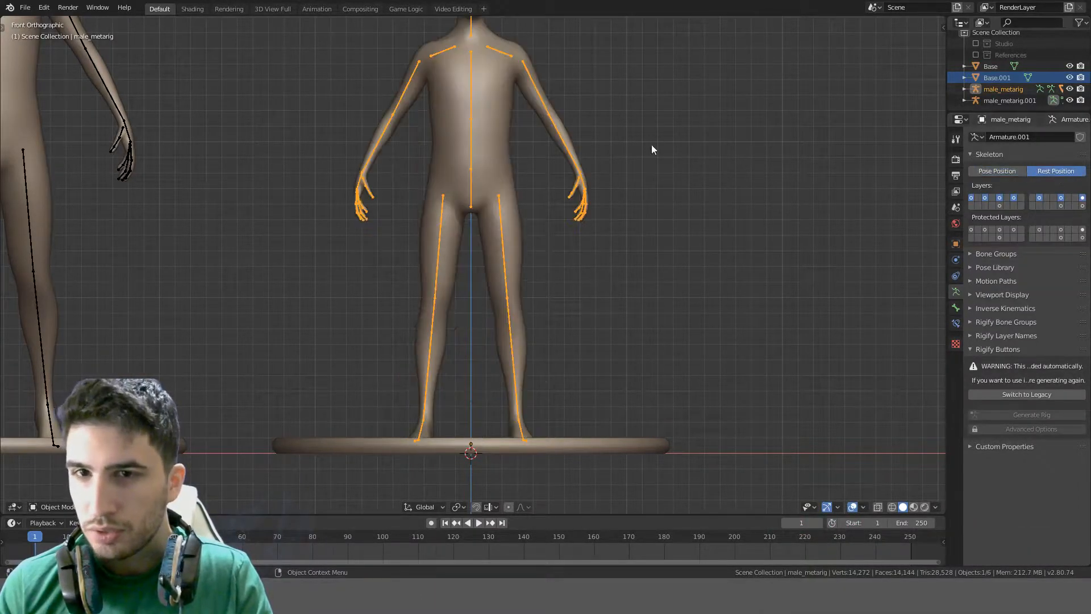
Put the kneeling figure's base mesh into Sculpt Mode and show the sculpting tools
{"action": "left_click", "coordinate": [533, 85]}
{"action": "middle_click_drag", "start_coordinate": [640, 86], "coordinate": [648, 226], "text": "shift"}
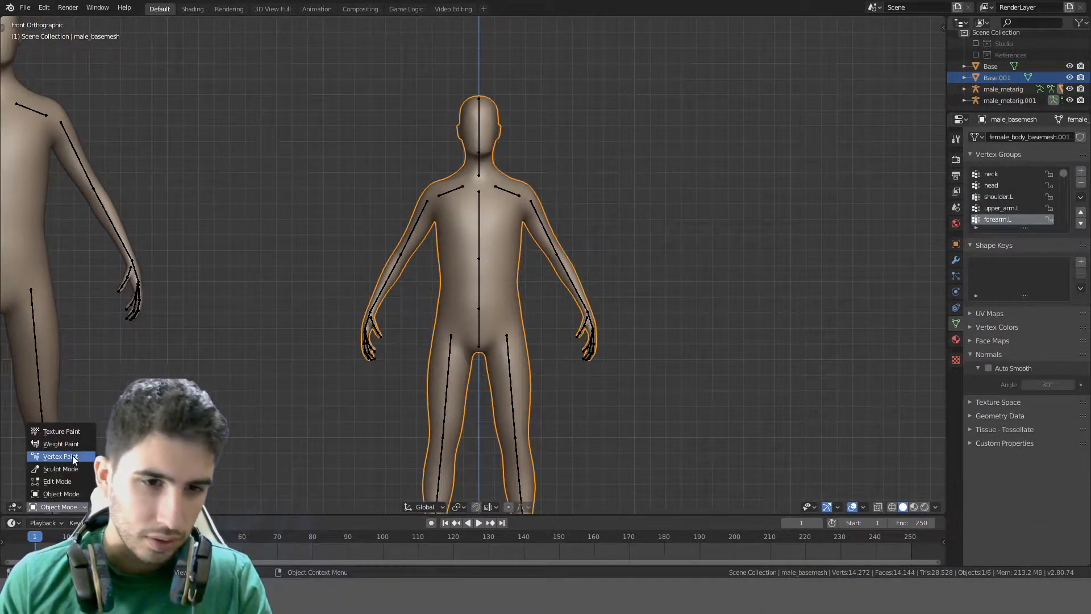
{"action": "left_click", "coordinate": [67, 473]}
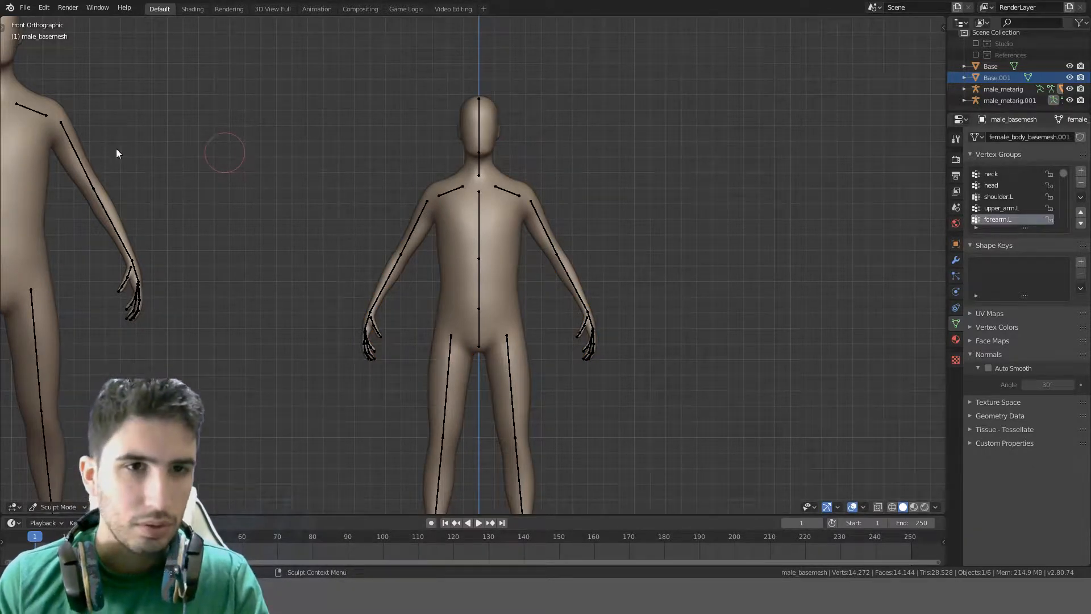
{"action": "key", "text": "t"}
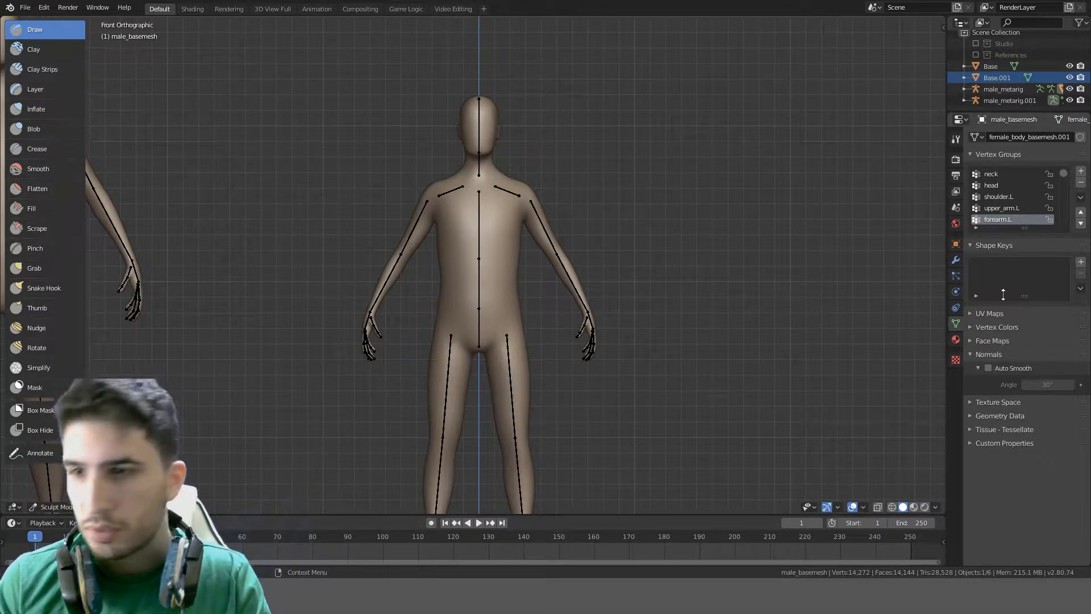
Enable Dyntopo on the base mesh and turn on its Smooth Shading, accepting the vertex data warning
{"action": "left_click", "coordinate": [956, 139]}
{"action": "left_click", "coordinate": [979, 385]}
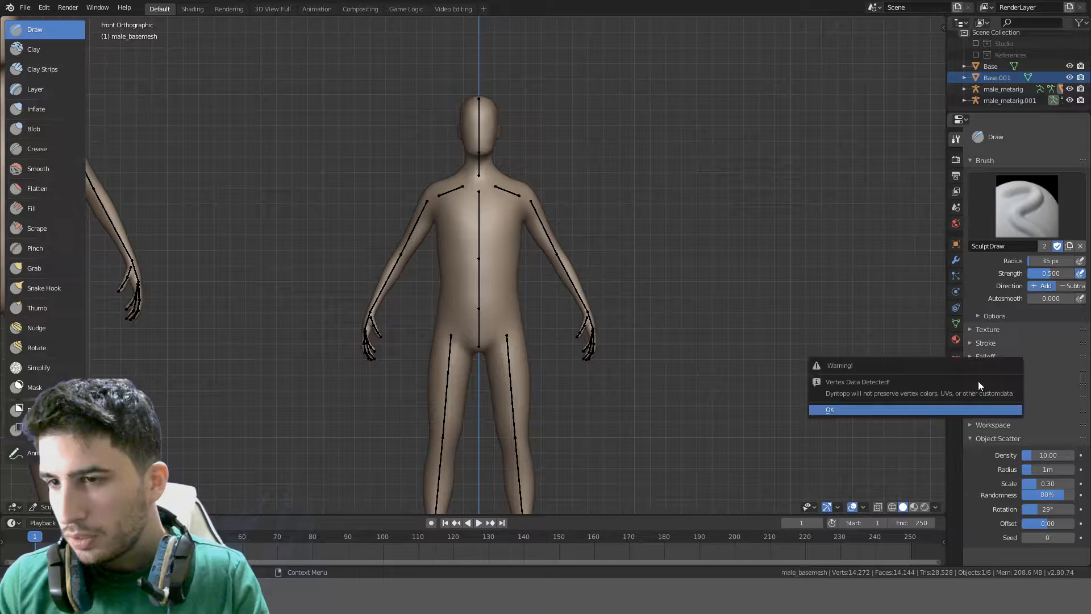
{"action": "left_click", "coordinate": [908, 409]}
{"action": "left_click", "coordinate": [971, 396]}
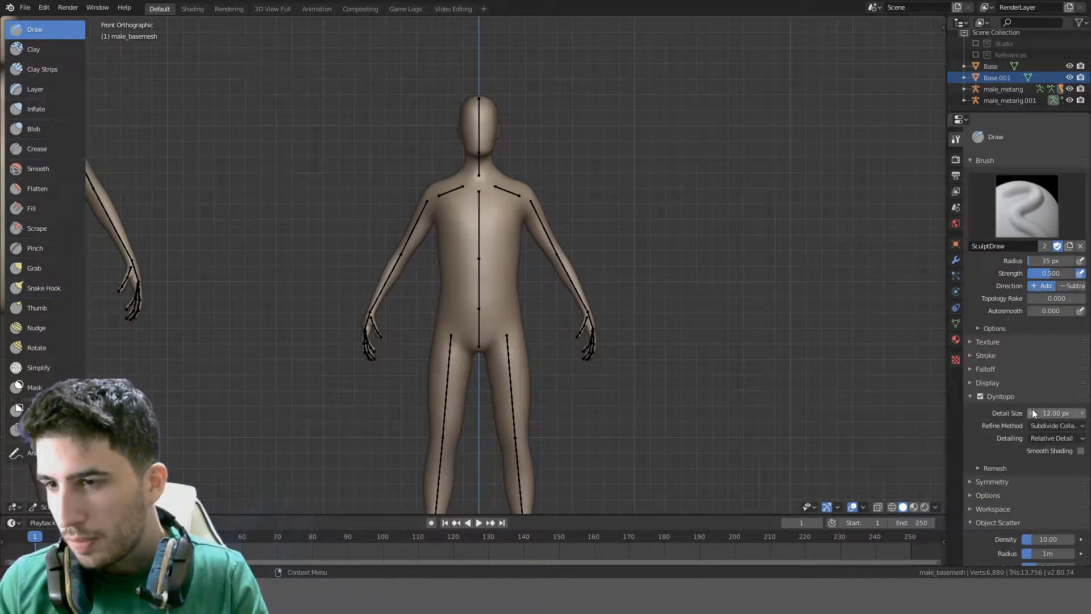
{"action": "left_click", "coordinate": [1074, 400]}
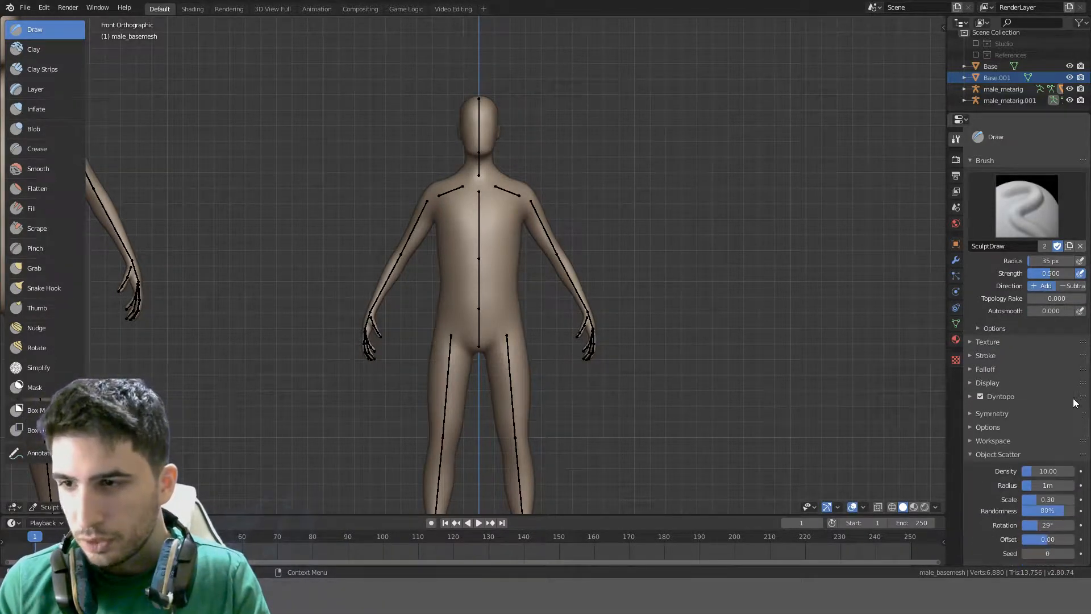
{"action": "left_click", "coordinate": [973, 397]}
{"action": "left_click", "coordinate": [1072, 413]}
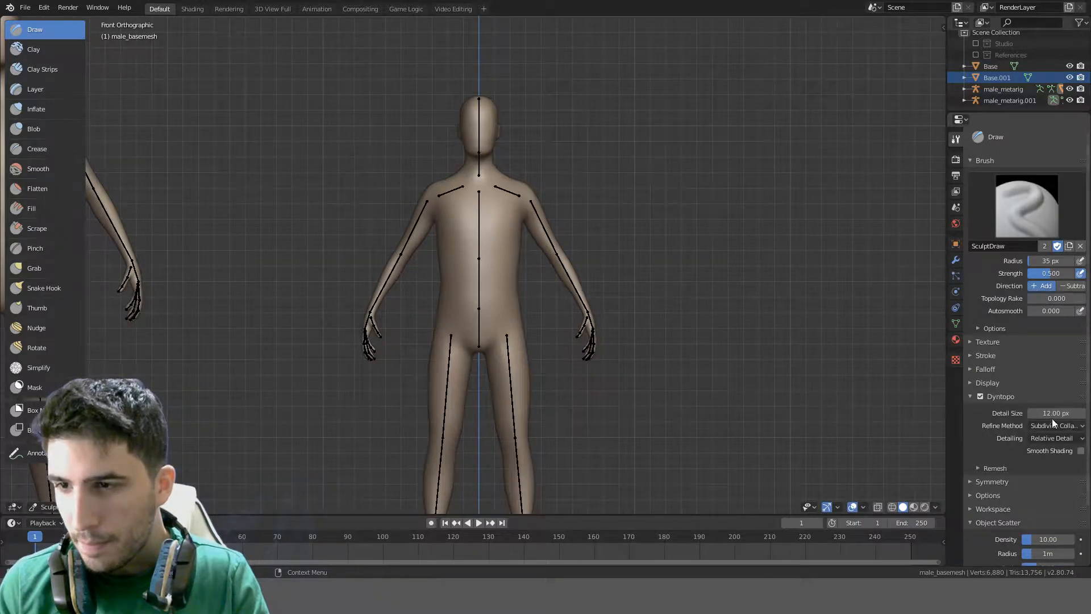
{"action": "key", "text": "Return"}
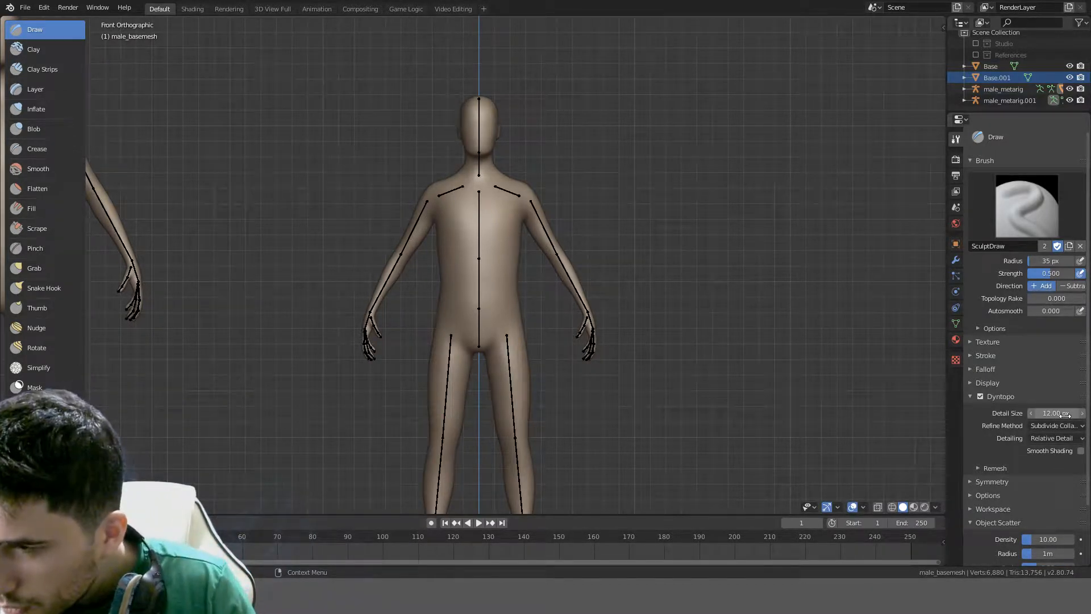
{"action": "left_click", "coordinate": [1080, 450]}
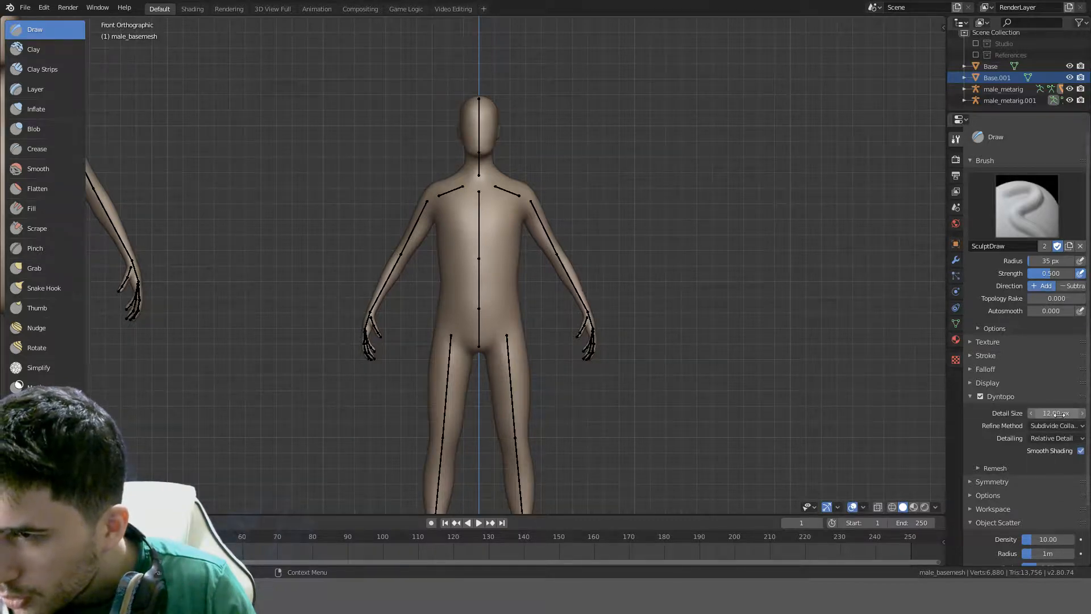
{"action": "left_click", "coordinate": [1073, 414]}
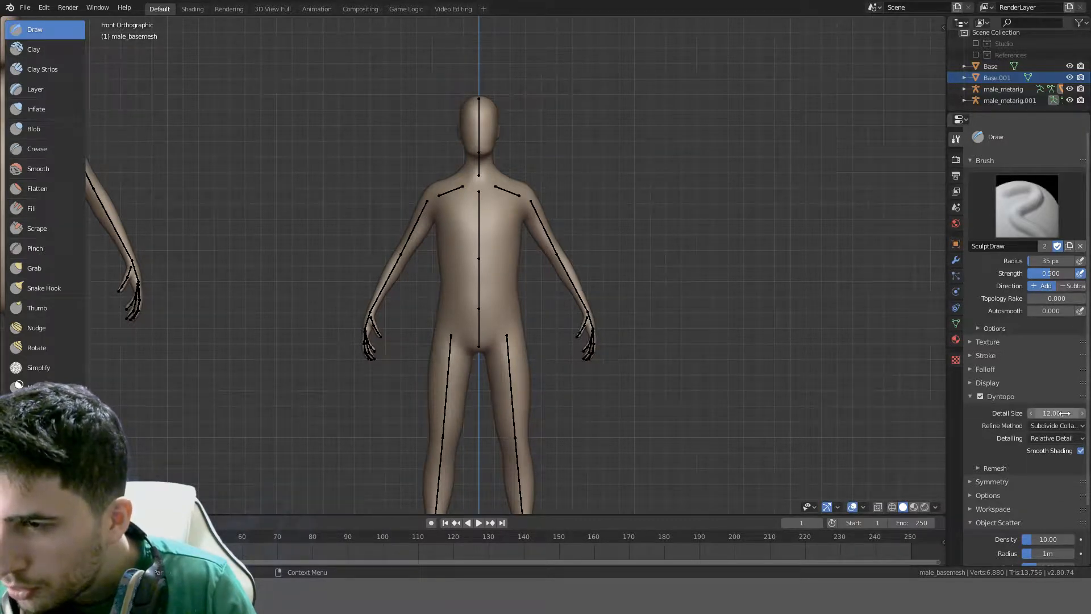
{"action": "key", "text": "Return"}
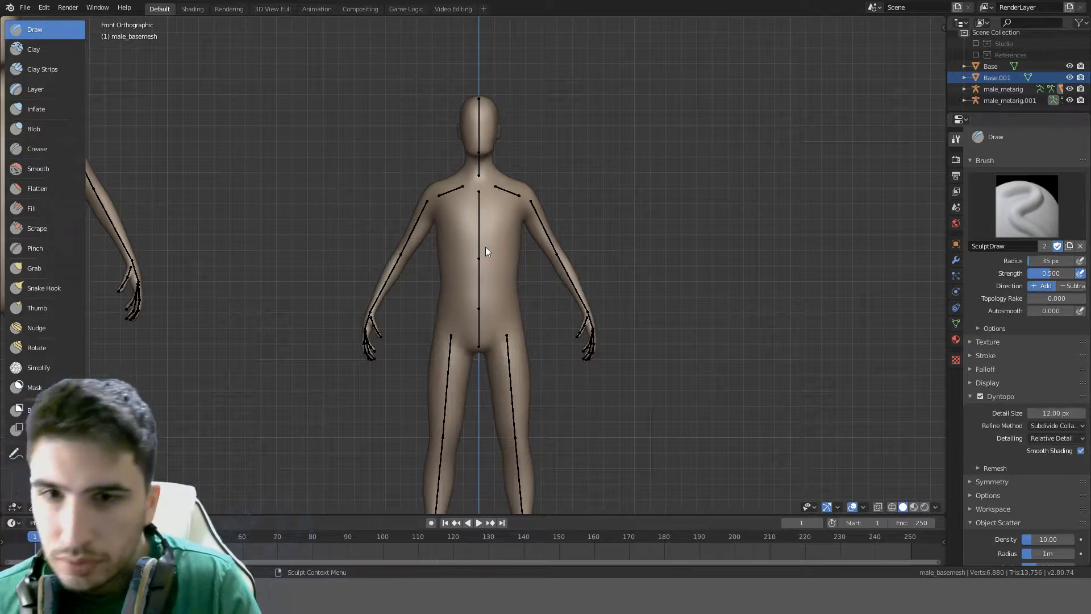
Sculpt a symmetrical test stroke down the figure's chest and belly with the Draw brush
{"action": "scroll", "coordinate": [489, 239], "scroll_direction": "up", "scroll_amount": 4}
{"action": "mouse_move", "coordinate": [499, 196]}
{"action": "left_mouse_down"}
{"action": "mouse_move", "coordinate": [534, 260]}
{"action": "mouse_move", "coordinate": [490, 300]}
{"action": "left_mouse_up"}
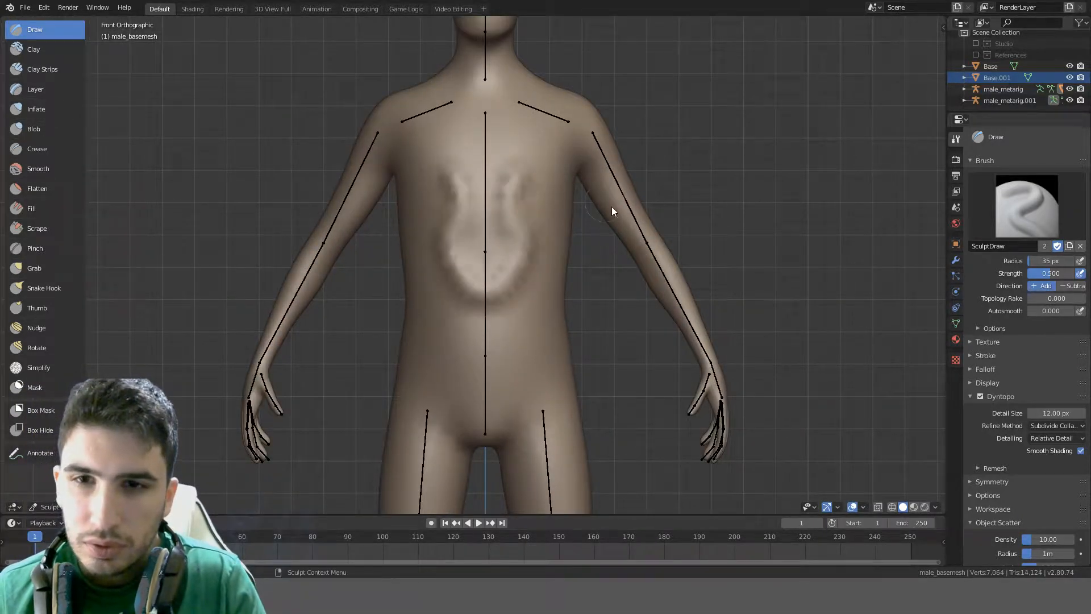
{"action": "scroll", "coordinate": [612, 207], "scroll_direction": "down", "scroll_amount": 4}
{"action": "mouse_move", "coordinate": [612, 206]}
{"action": "middle_mouse_down"}
{"action": "mouse_move", "coordinate": [575, 227]}
{"action": "mouse_move", "coordinate": [615, 228]}
{"action": "middle_mouse_up"}
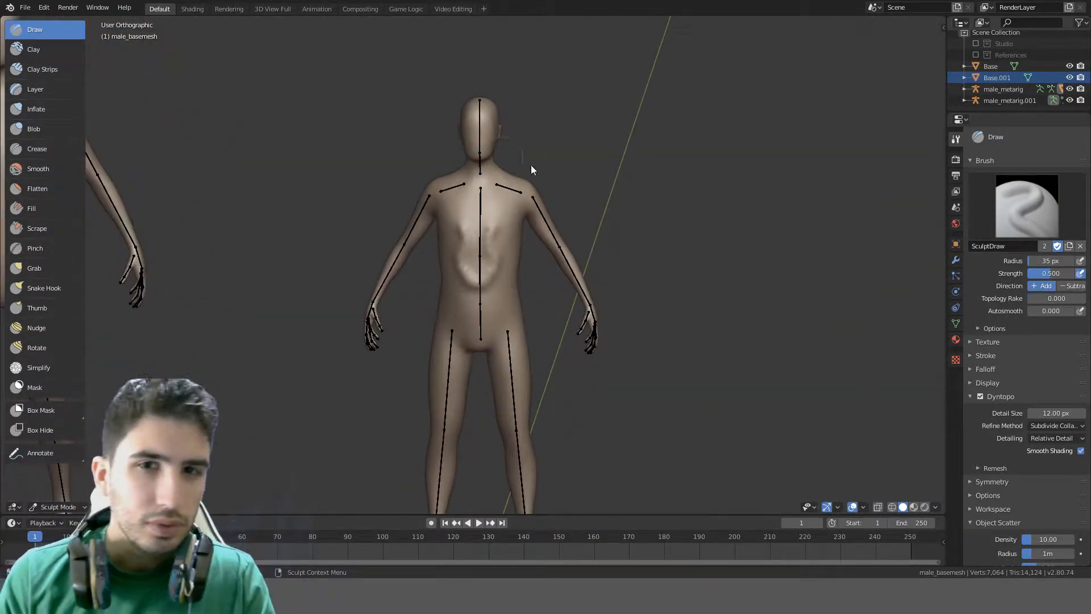
Return to Object Mode and switch male_metarig to Pose Position to test how the sculpted mesh deforms
{"action": "key", "text": "t"}
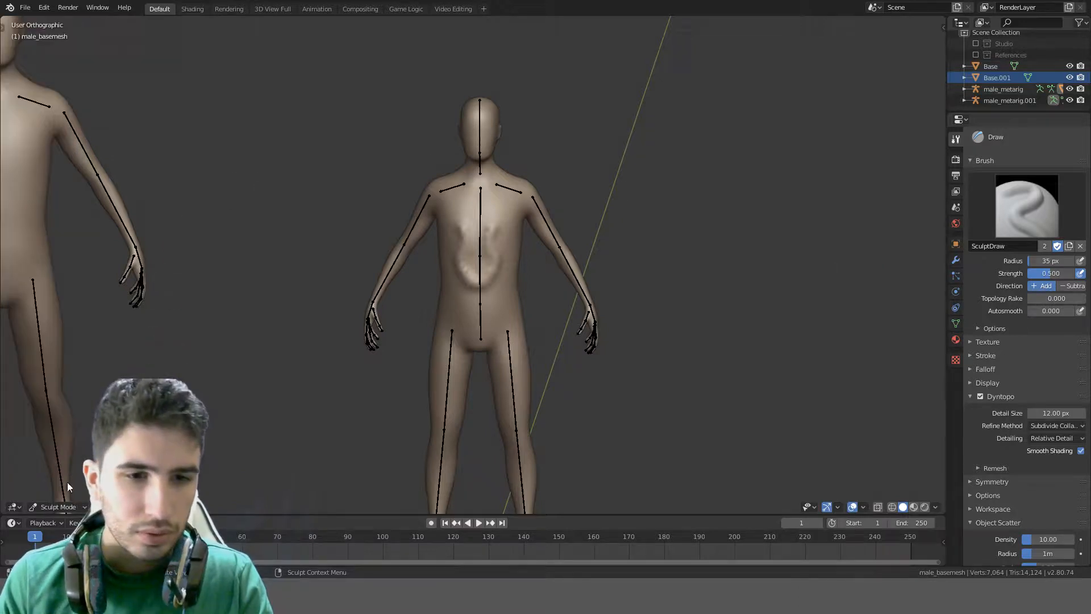
{"action": "left_click", "coordinate": [49, 503]}
{"action": "left_click", "coordinate": [55, 493]}
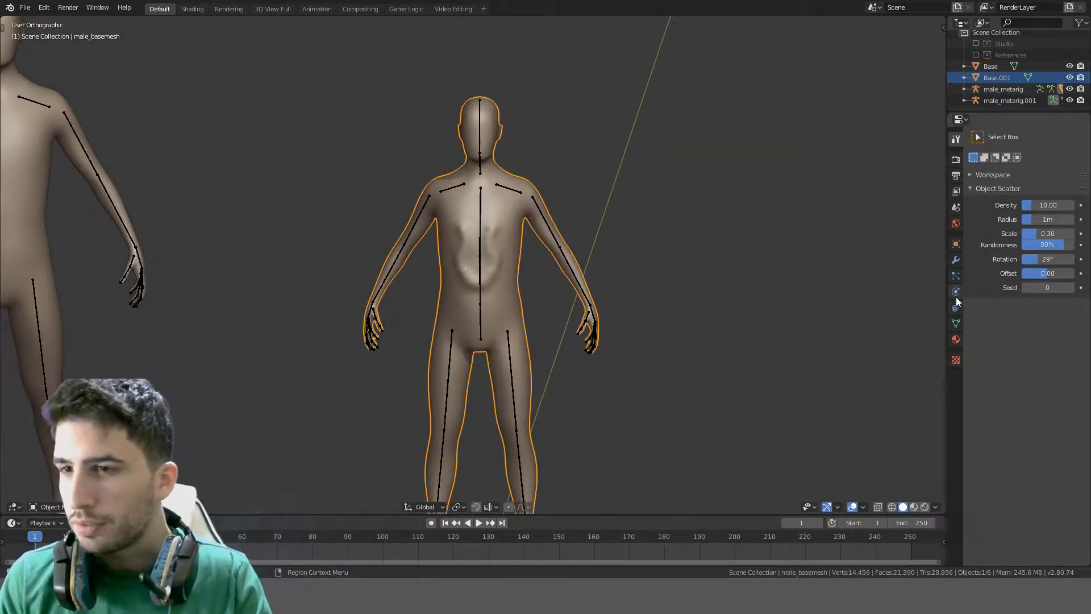
{"action": "left_click", "coordinate": [480, 218]}
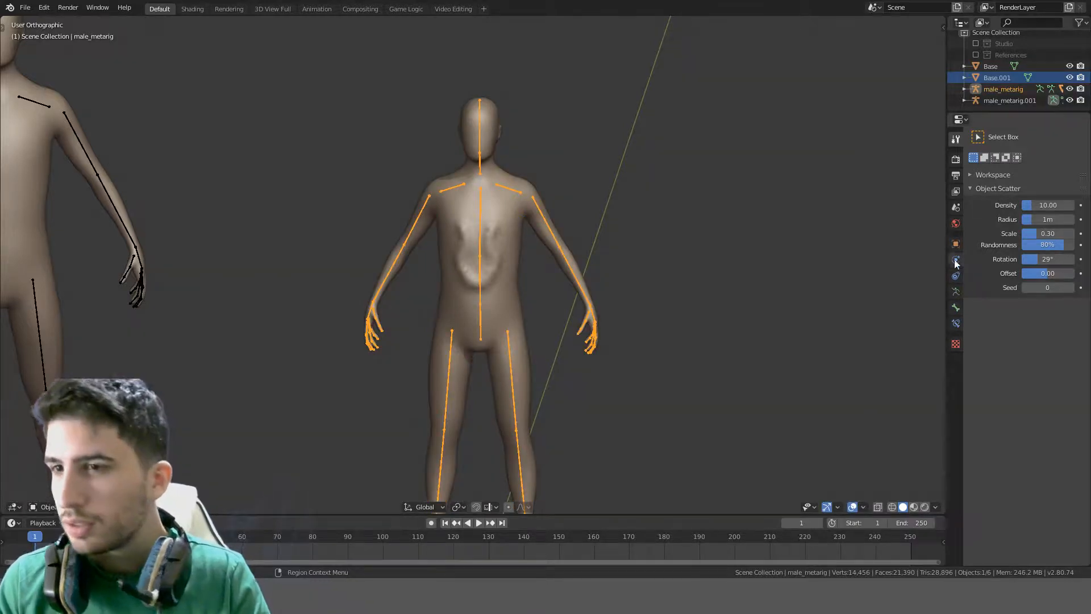
{"action": "left_click", "coordinate": [956, 292]}
{"action": "left_click", "coordinate": [994, 171]}
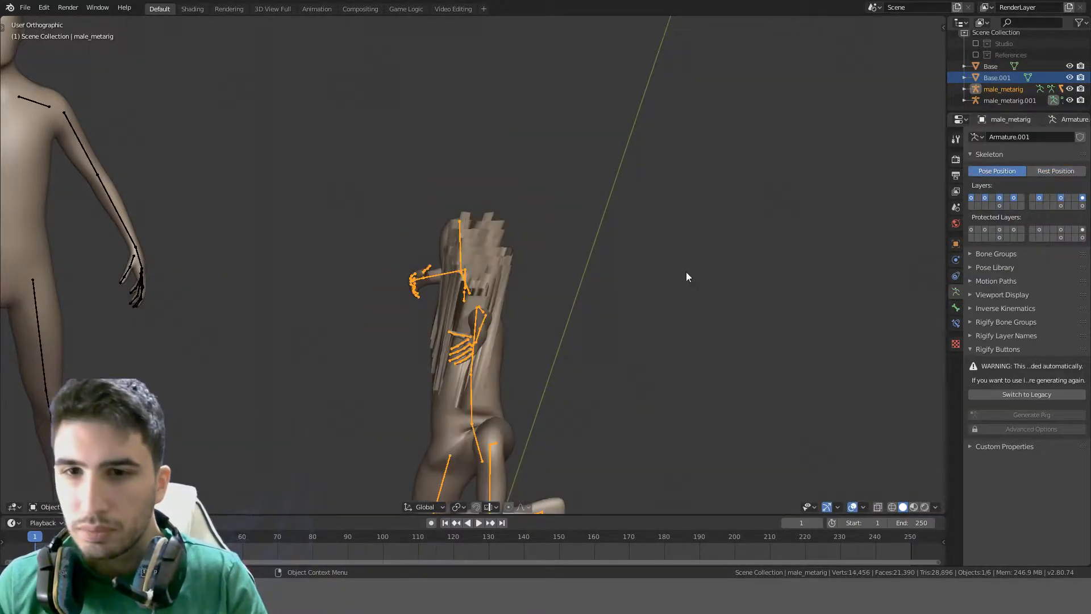
{"action": "middle_click_drag", "start_coordinate": [686, 275], "coordinate": [744, 278]}
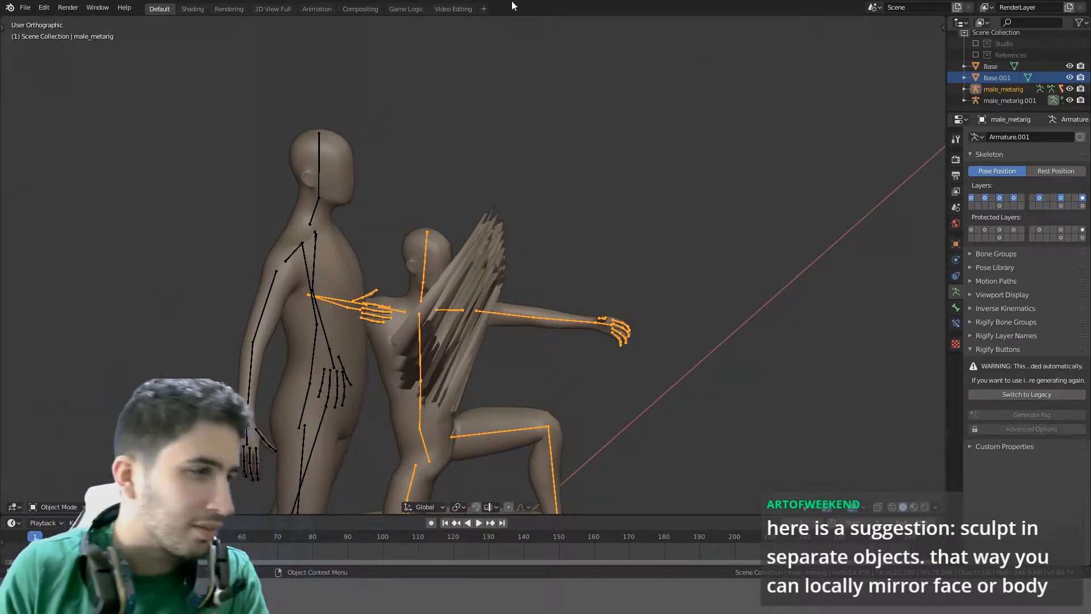
Undo the pose switch and the test sculpting, and put the base mesh back in Object Mode
{"action": "key", "text": "ctrl+z"}
{"action": "key", "text": "ctrl+z"}
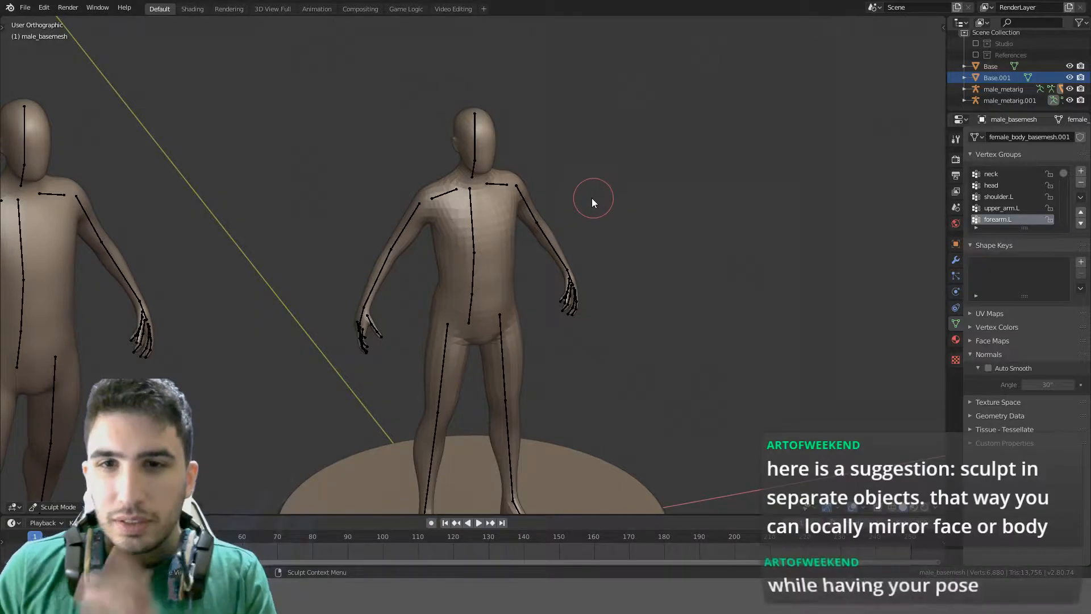
{"action": "left_click", "coordinate": [60, 506]}
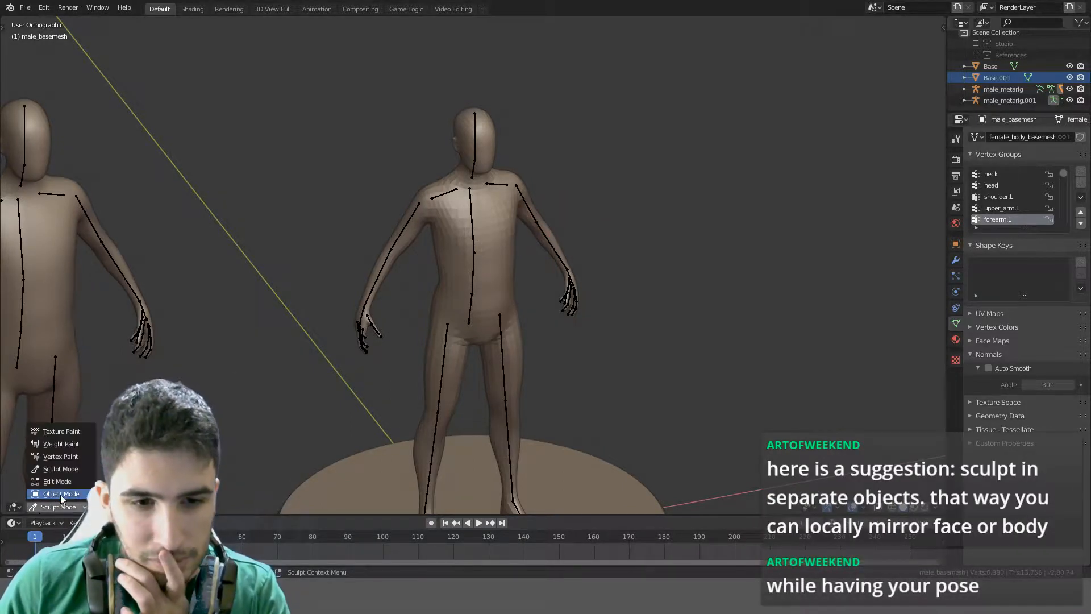
{"action": "left_click", "coordinate": [61, 493]}
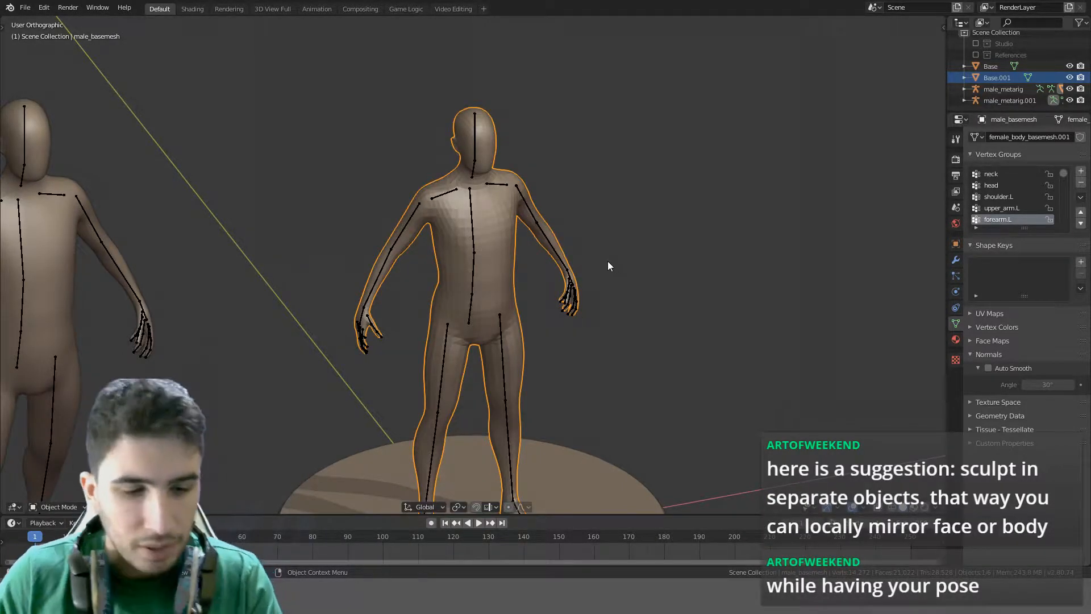
Examine the mesh topology of the rest-posed figure and the standing figure in Edit Mode
{"action": "key", "text": "Tab"}
{"action": "key", "text": "a"}
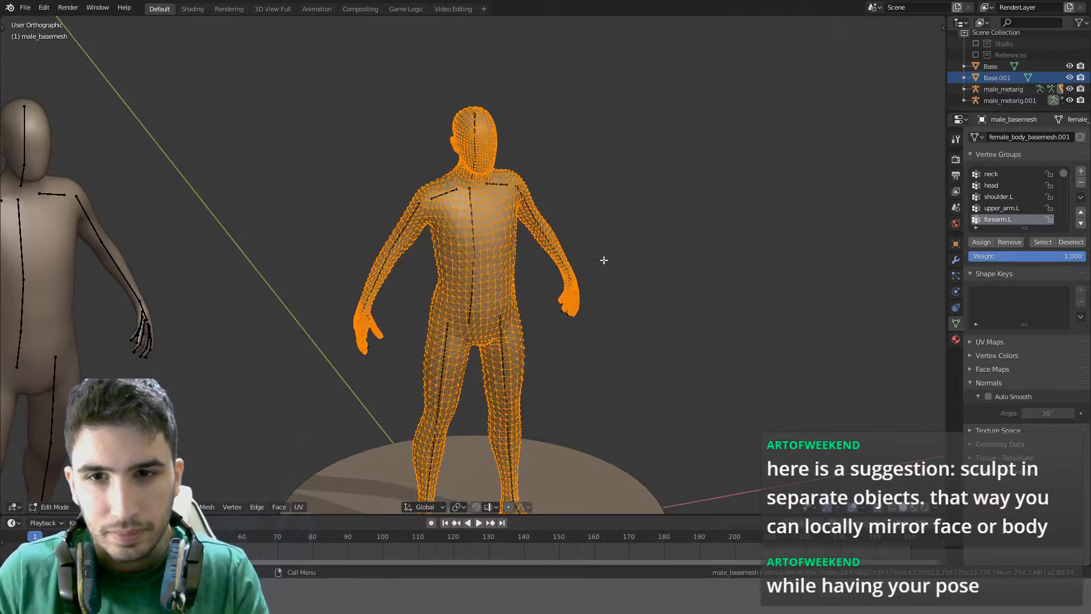
{"action": "key", "text": "alt+a"}
{"action": "key", "text": "Tab"}
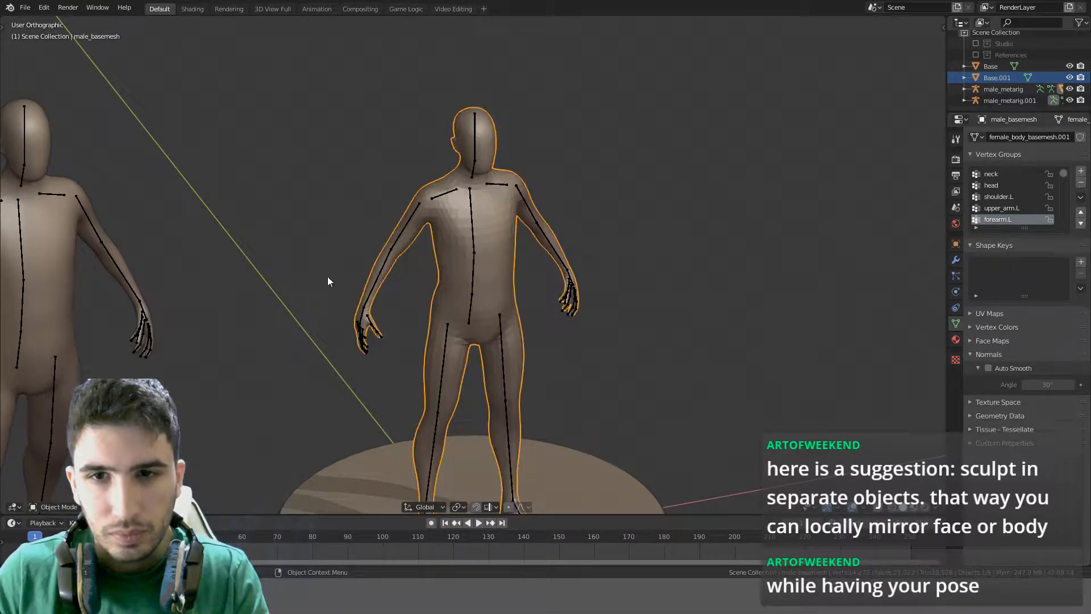
{"action": "left_click", "coordinate": [76, 259]}
{"action": "key", "text": "Tab"}
{"action": "key", "text": "Tab"}
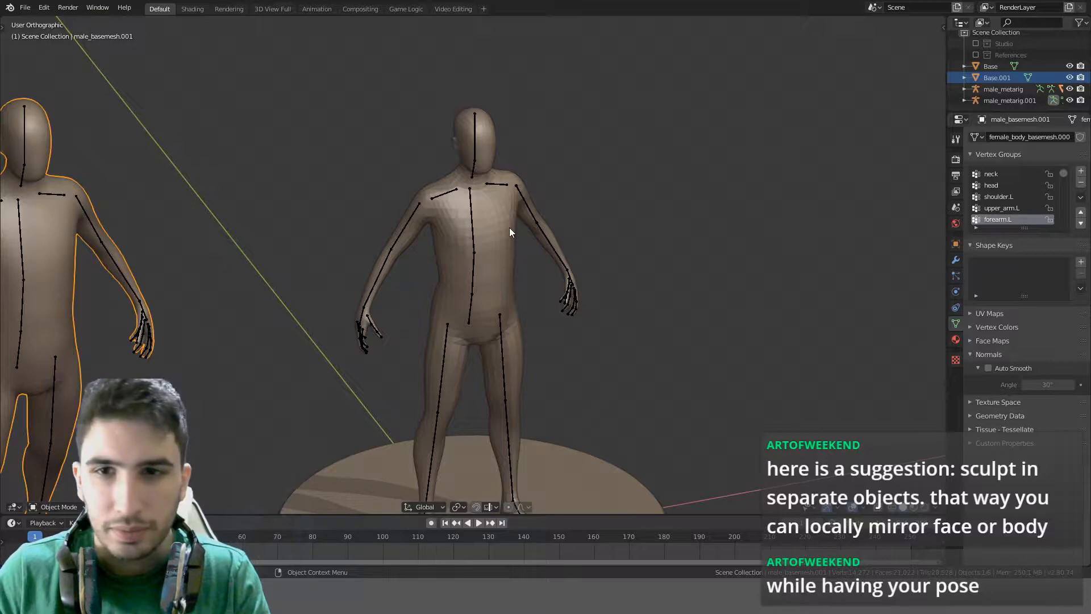
Undo the remaining mode changes and the Dyntopo activation on the kneeling figure's base mesh
{"action": "key", "text": "Tab"}
{"action": "key", "text": "ctrl+z"}
{"action": "key", "text": "ctrl+z"}
{"action": "key", "text": "ctrl+z"}
{"action": "key", "text": "ctrl+z"}
{"action": "key", "text": "ctrl+z"}
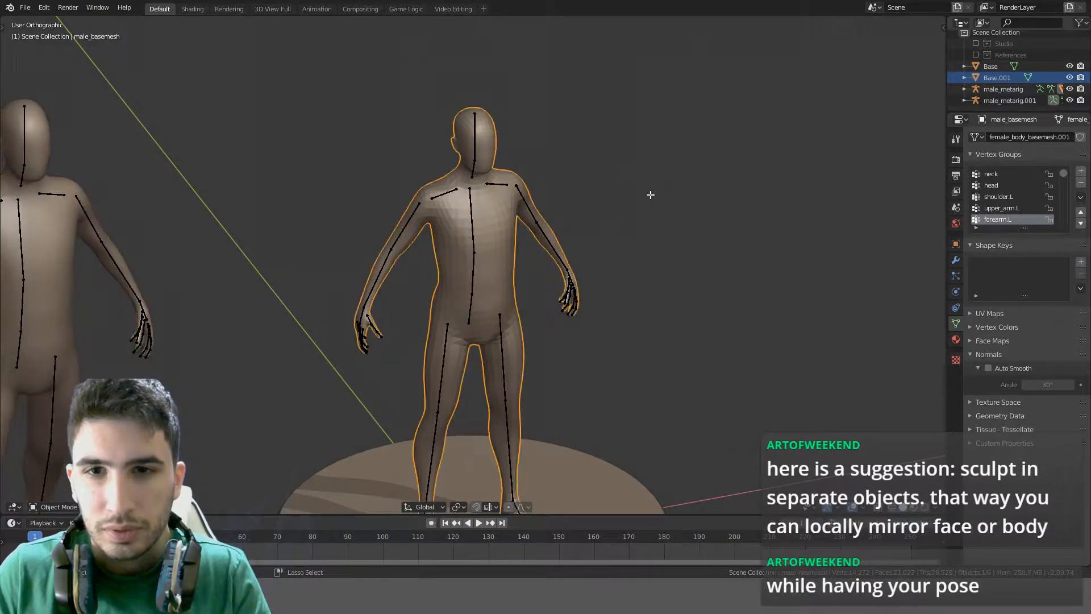
{"action": "key", "text": "ctrl+z"}
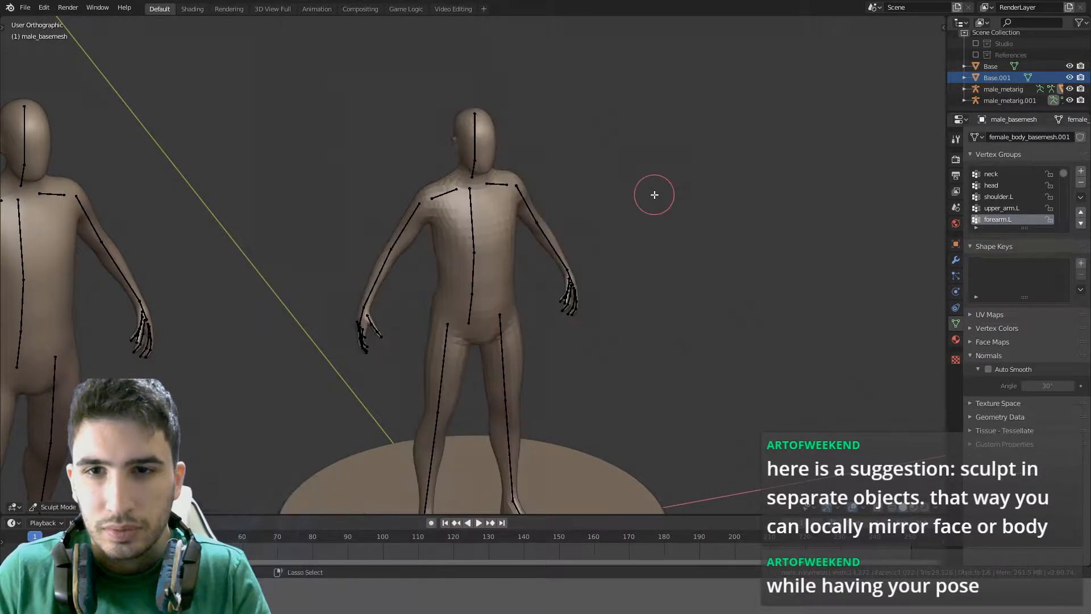
{"action": "key", "text": "ctrl+z"}
{"action": "key", "text": "ctrl+z"}
{"action": "key", "text": "ctrl+z"}
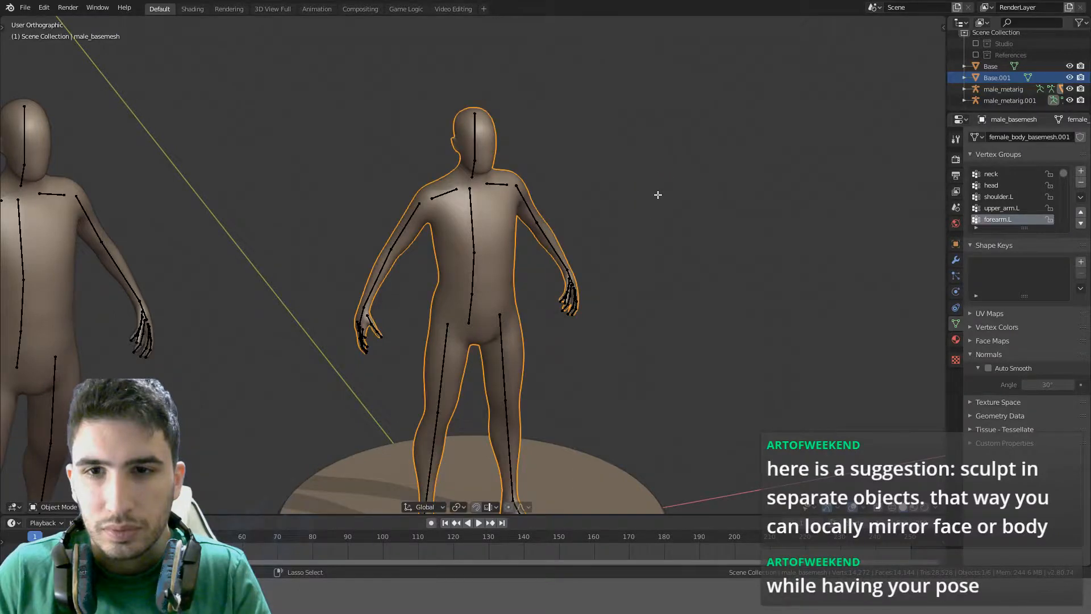
{"action": "middle_click_drag", "start_coordinate": [656, 219], "coordinate": [679, 244]}
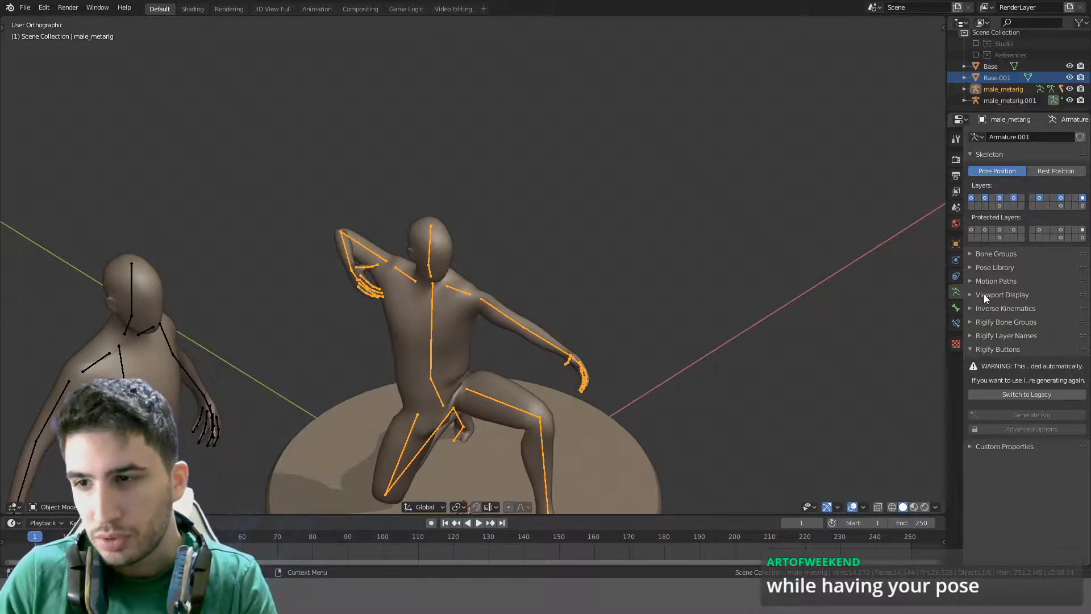
Put the kneeling figure's base mesh in Sculpt Mode and sculpt a test bump on the outstretched forearm
{"action": "left_click", "coordinate": [462, 385]}
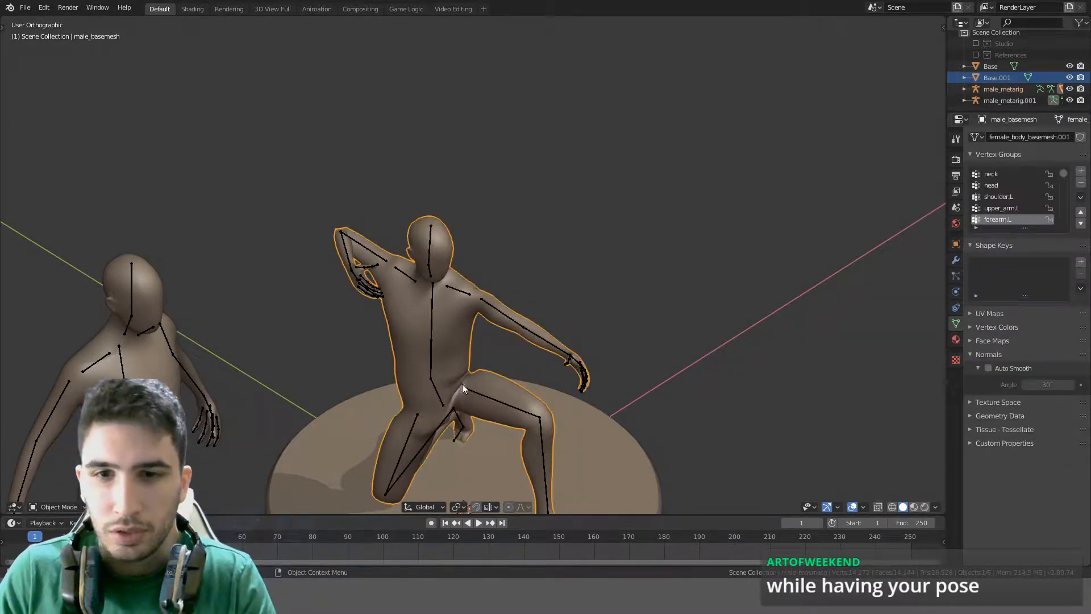
{"action": "left_click", "coordinate": [43, 507]}
{"action": "left_click", "coordinate": [34, 473]}
{"action": "middle_click_drag", "start_coordinate": [415, 377], "coordinate": [454, 264]}
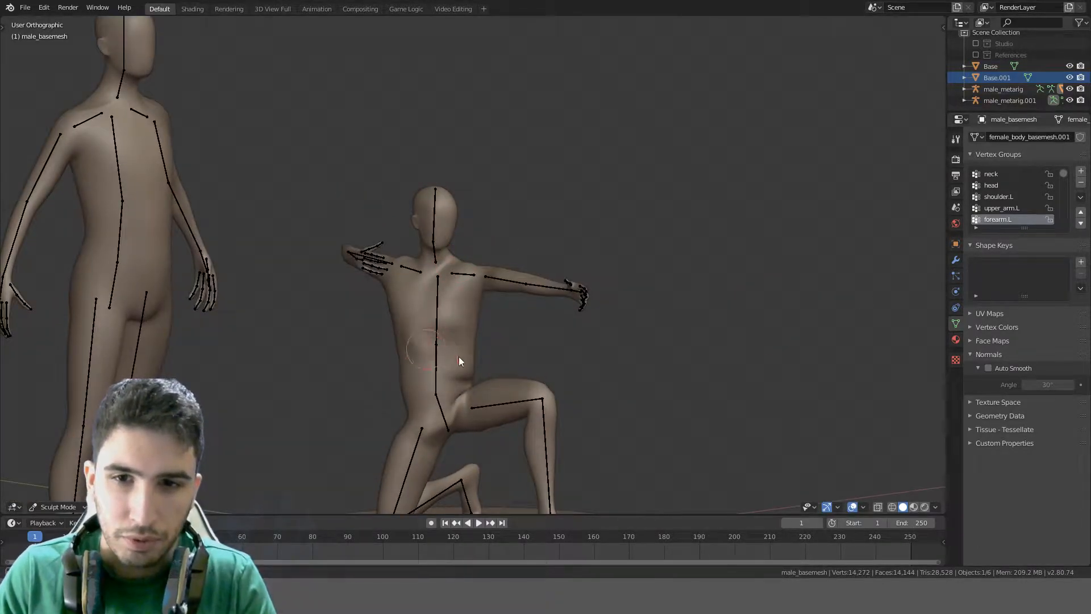
{"action": "middle_click_drag", "start_coordinate": [540, 315], "coordinate": [406, 379]}
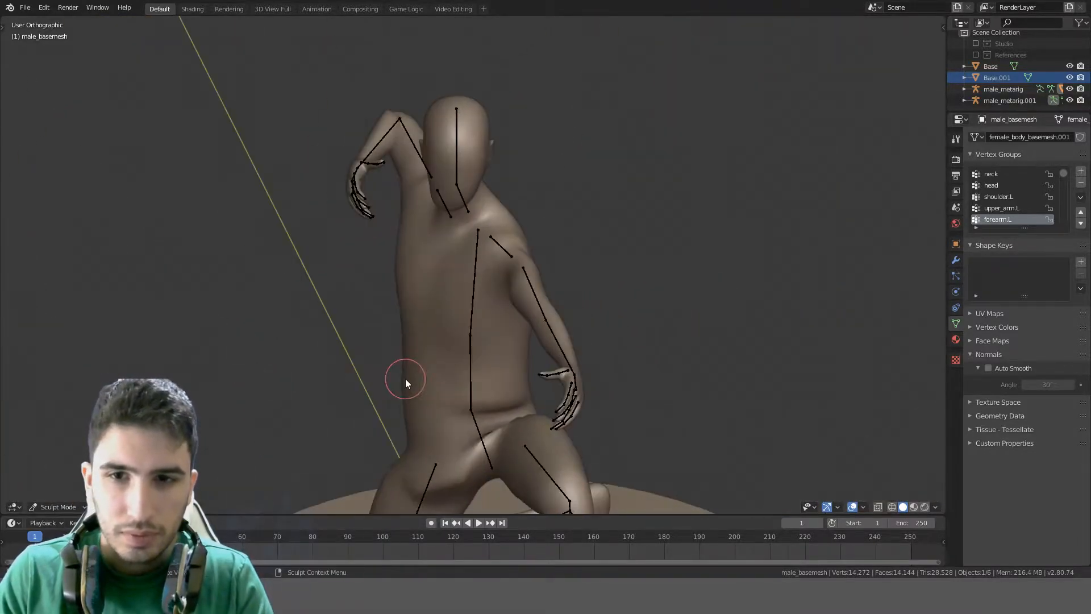
{"action": "middle_click_drag", "start_coordinate": [482, 360], "coordinate": [617, 292]}
{"action": "left_click_drag", "start_coordinate": [606, 294], "coordinate": [591, 326]}
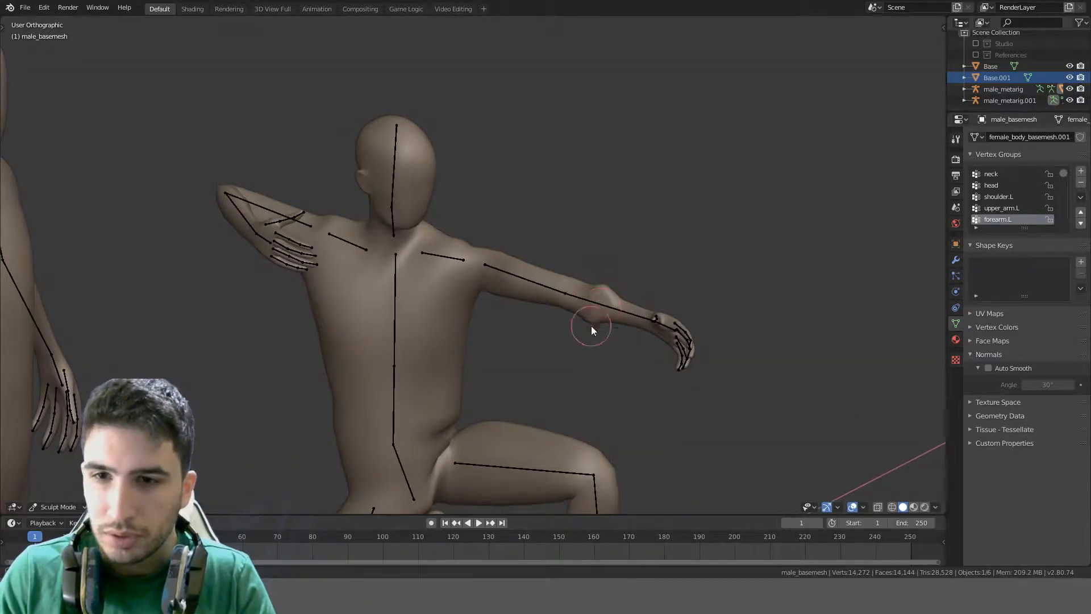
Return the base mesh to Object Mode, select male_metarig and put it in Pose Mode
{"action": "left_click", "coordinate": [55, 507]}
{"action": "left_click", "coordinate": [58, 494]}
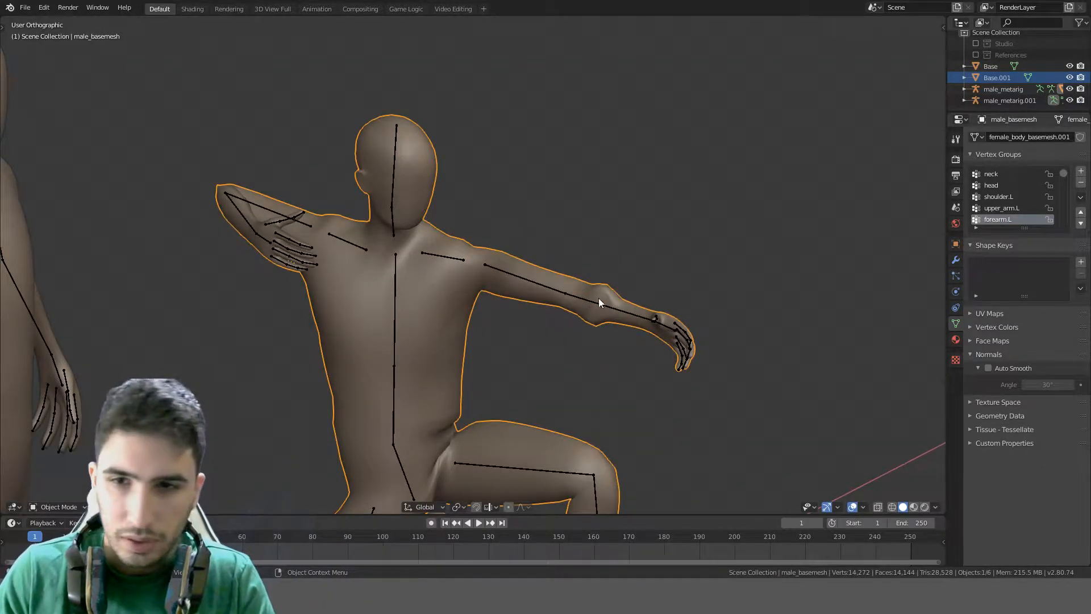
{"action": "left_click", "coordinate": [600, 304]}
{"action": "left_click", "coordinate": [600, 305]}
{"action": "left_click", "coordinate": [599, 305]}
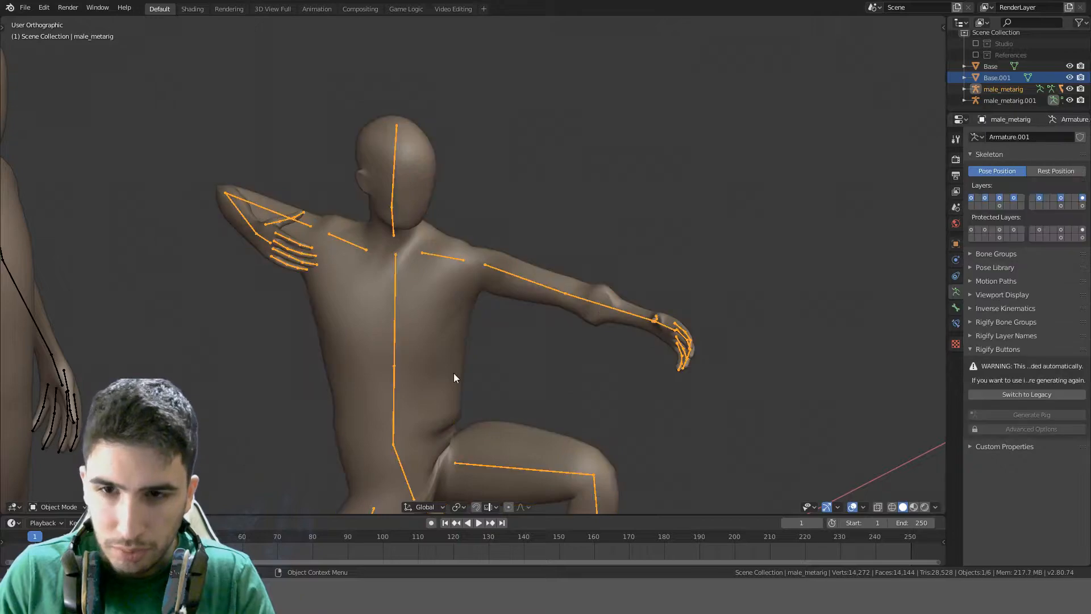
{"action": "left_click", "coordinate": [57, 507]}
{"action": "left_click", "coordinate": [61, 472]}
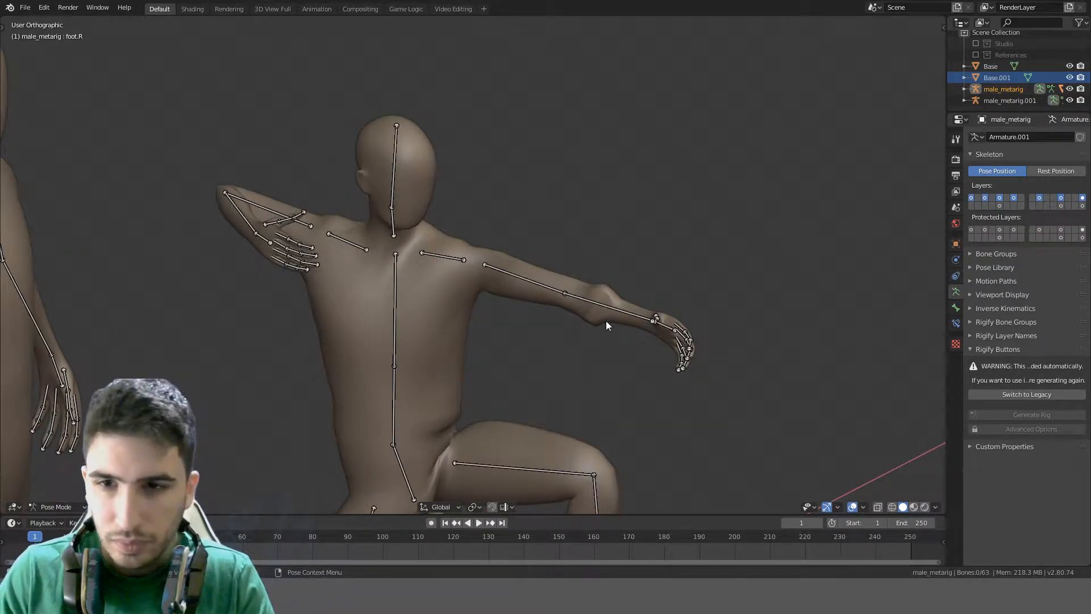
Try a trackball rotation of the forearm.L bone to test how the sculpted bump follows the pose
{"action": "left_click", "coordinate": [615, 310]}
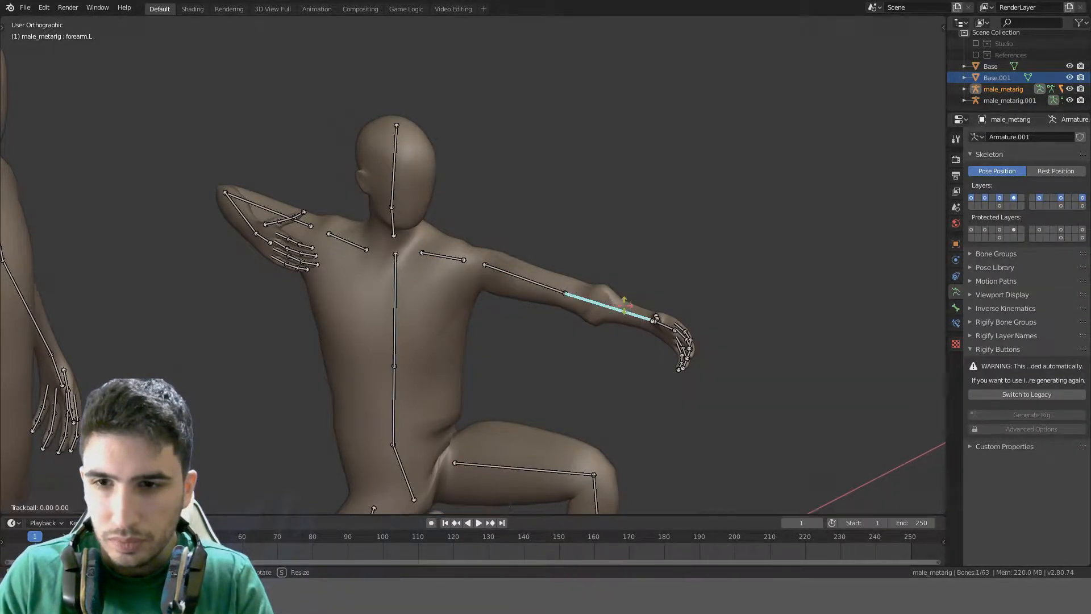
{"action": "key", "text": "r"}
{"action": "key", "text": "r"}
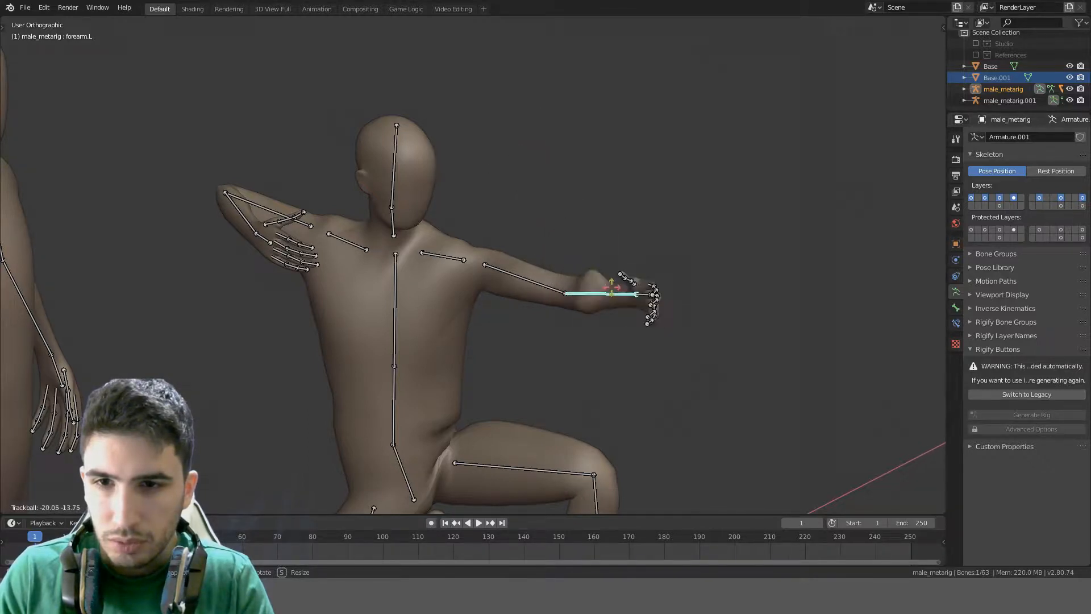
{"action": "left_click", "coordinate": [633, 306]}
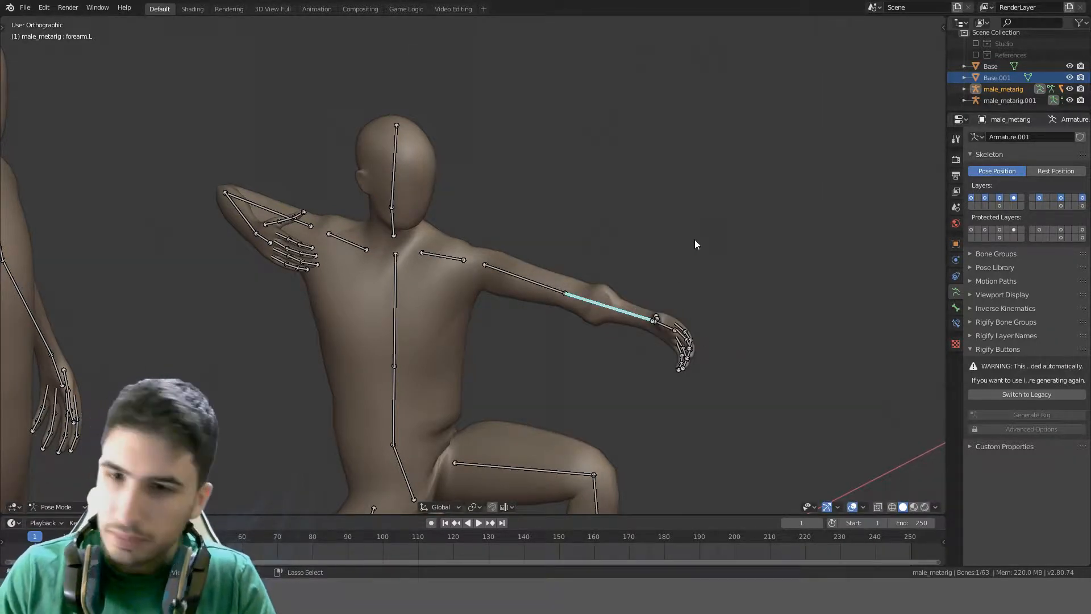
Undo the pose test, the mode changes and the sculpted bump on the forearm
{"action": "key", "text": "ctrl+z"}
{"action": "key", "text": "ctrl+z"}
{"action": "key", "text": "ctrl+z"}
{"action": "key", "text": "ctrl+z"}
{"action": "key", "text": "ctrl+z"}
{"action": "key", "text": "ctrl+z"}
{"action": "key", "text": "ctrl+z"}
{"action": "key", "text": "ctrl+z"}
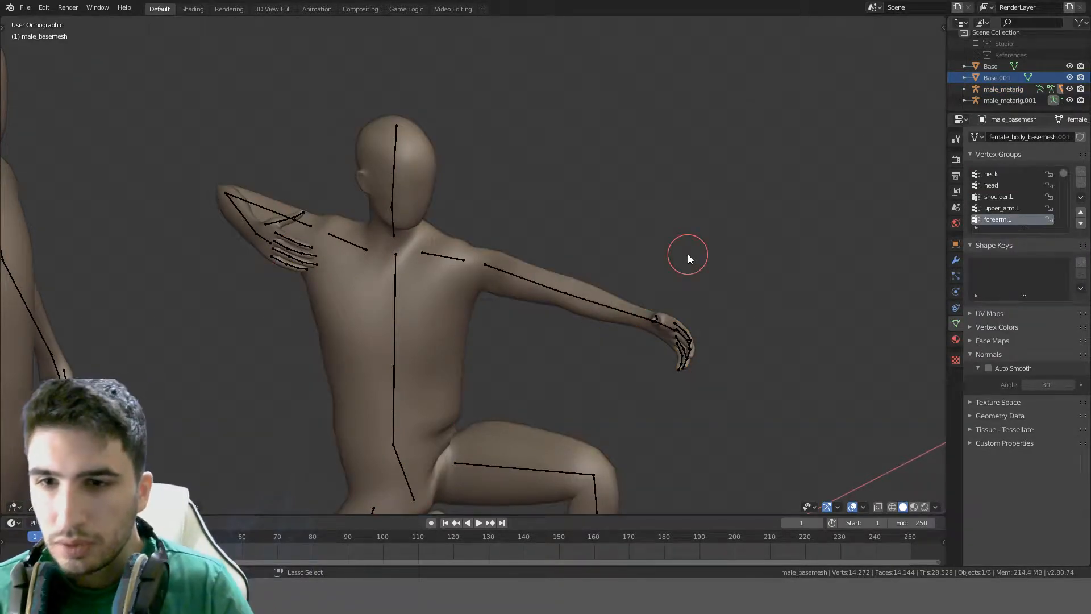
{"action": "key", "text": "ctrl+z"}
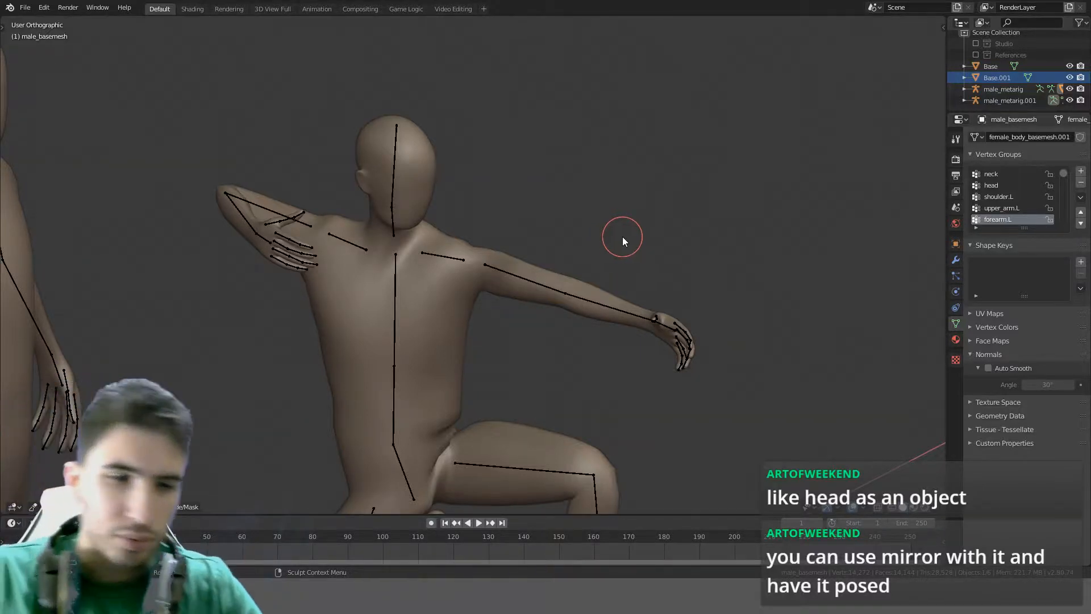
Return the kneeling figure's base mesh to Object Mode and add a Mirror modifier to it
{"action": "left_click", "coordinate": [50, 507]}
{"action": "left_click", "coordinate": [57, 493]}
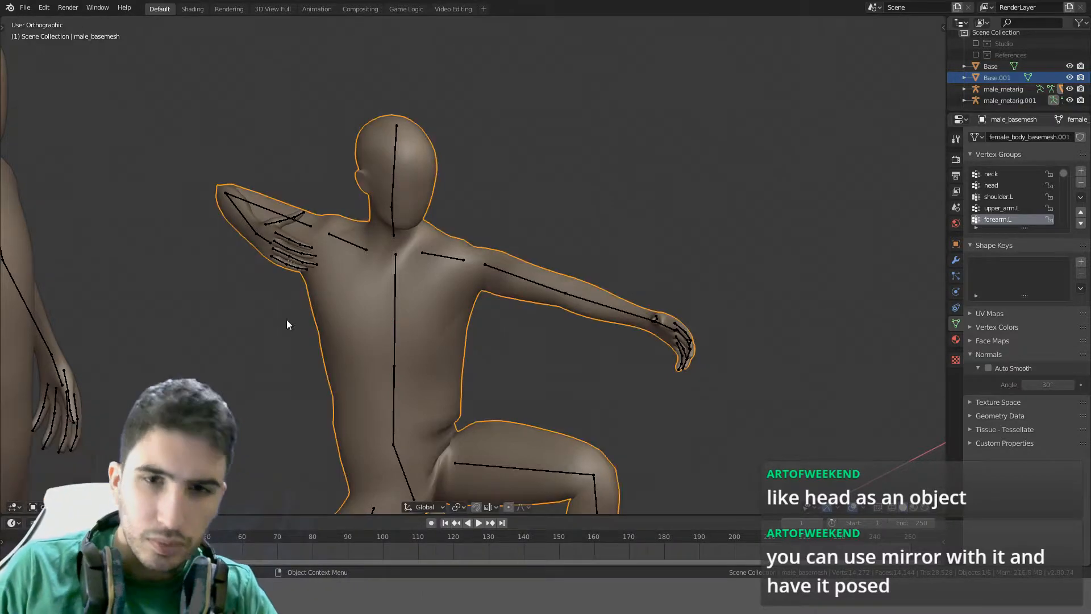
{"action": "left_click", "coordinate": [956, 260]}
{"action": "left_click", "coordinate": [1018, 162]}
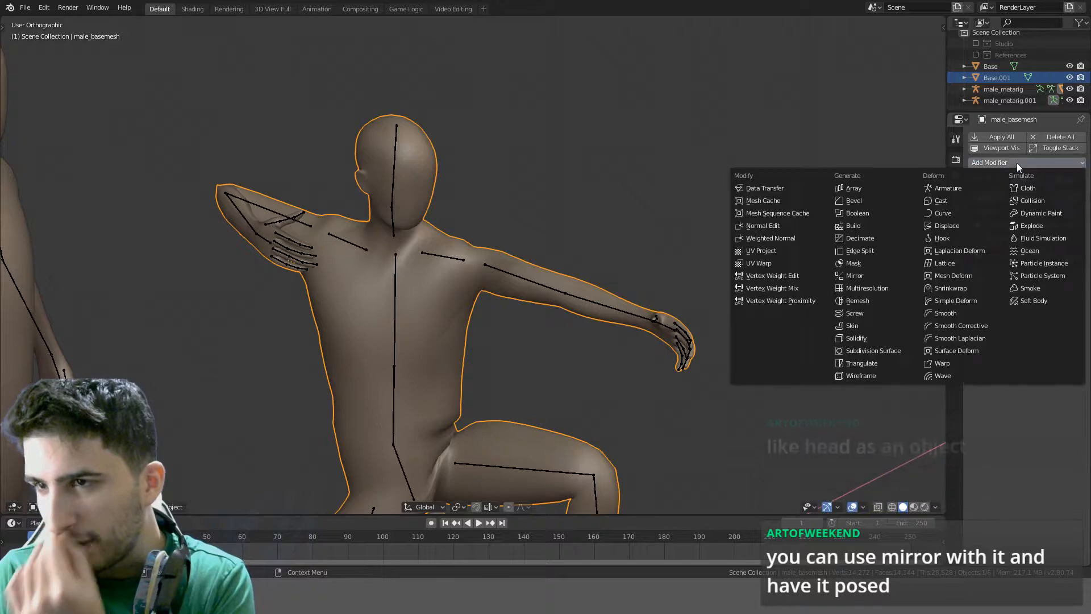
{"action": "left_click", "coordinate": [846, 275]}
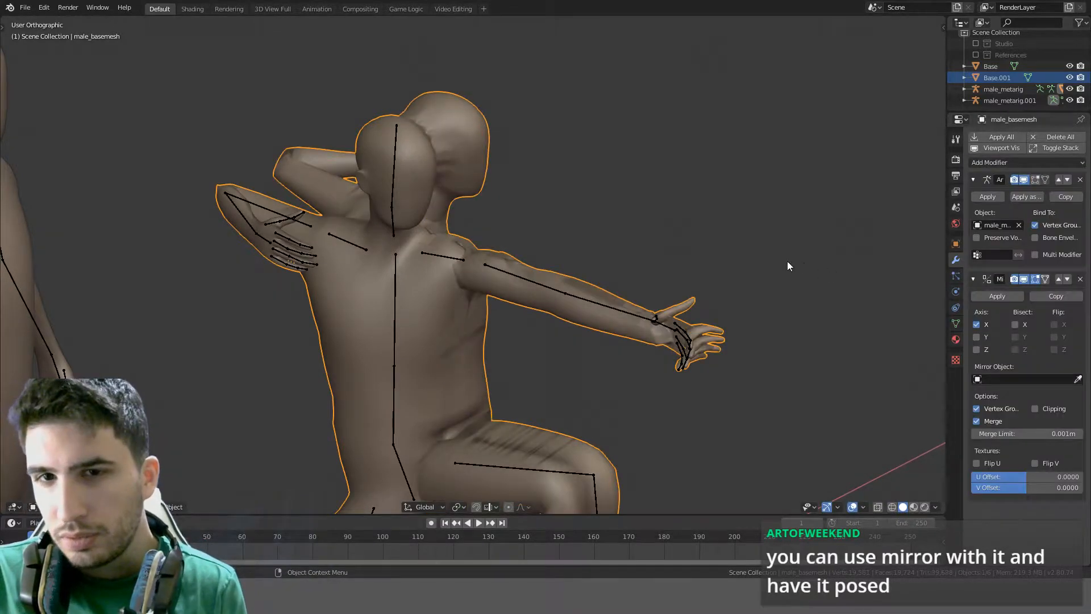
Place the Mirror modifier above the Armature modifier and try its Bisect option on X, leaving it off
{"action": "middle_click_drag", "start_coordinate": [787, 261], "coordinate": [711, 267]}
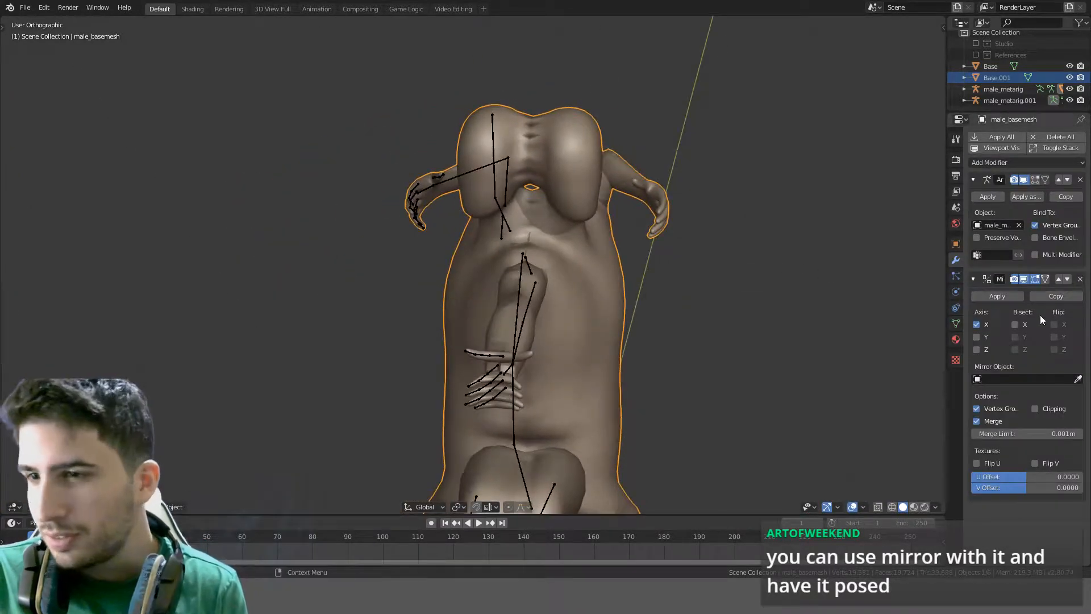
{"action": "left_click", "coordinate": [1059, 279]}
{"action": "middle_click_drag", "start_coordinate": [841, 273], "coordinate": [741, 263]}
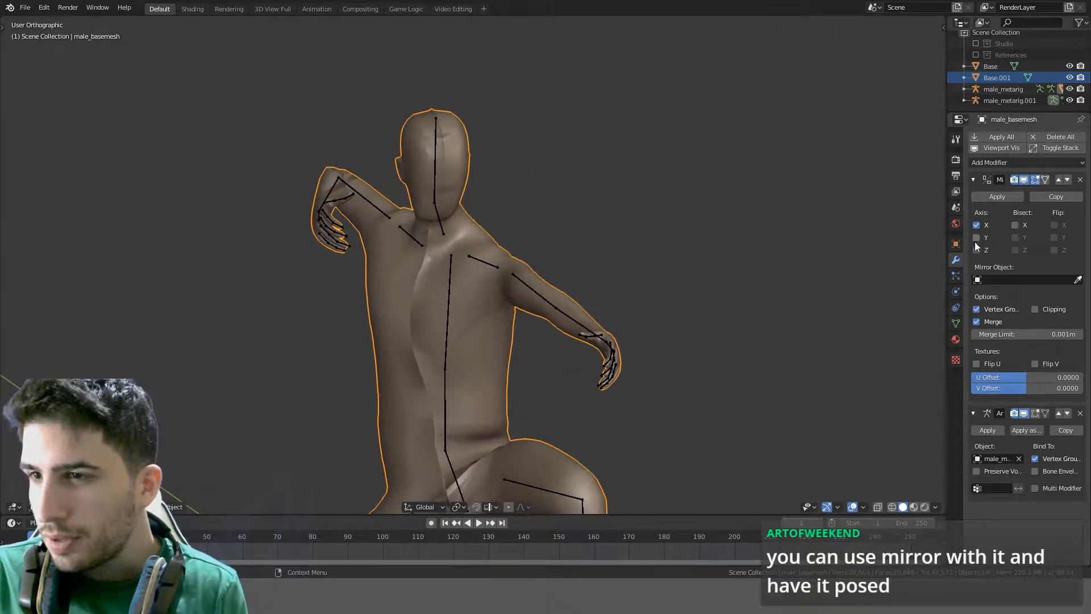
{"action": "left_click", "coordinate": [1015, 225]}
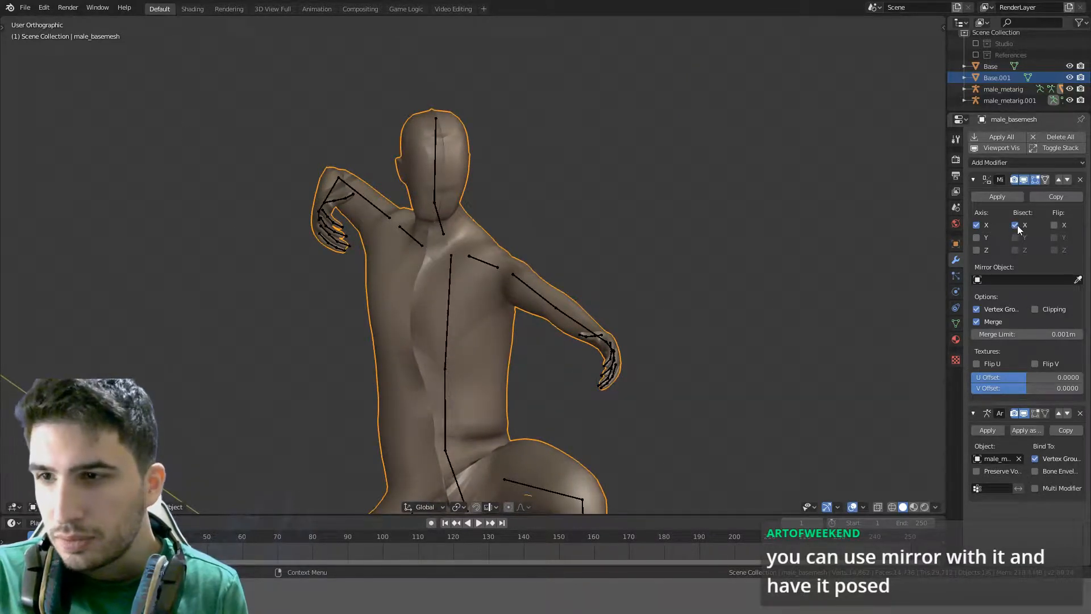
{"action": "left_click", "coordinate": [1016, 225]}
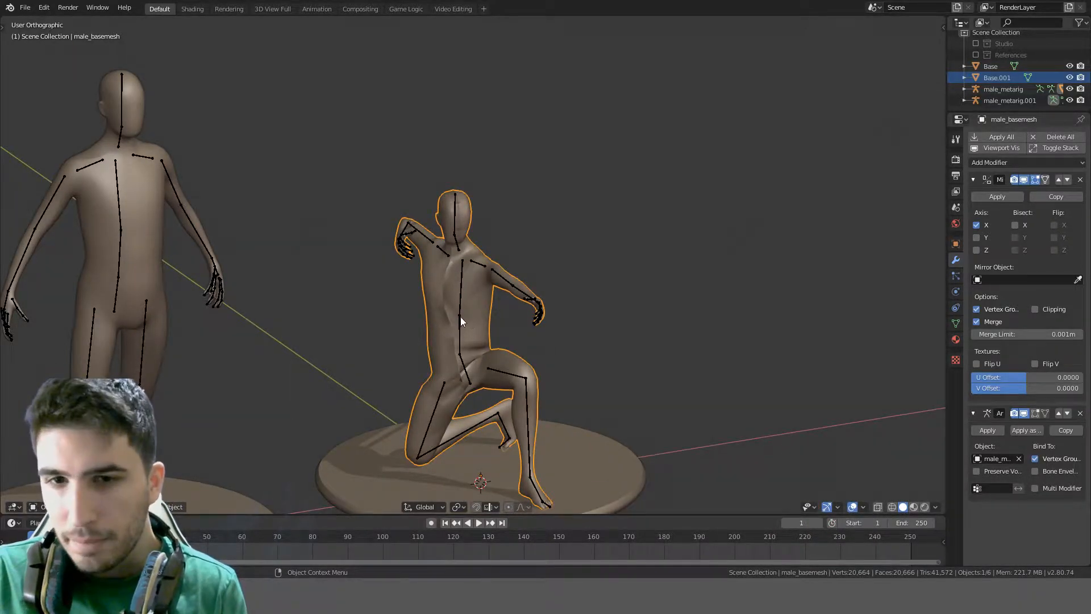
Set male_metarig to Rest Position and reselect the figure's base mesh
{"action": "left_click", "coordinate": [461, 317]}
{"action": "left_click", "coordinate": [956, 307]}
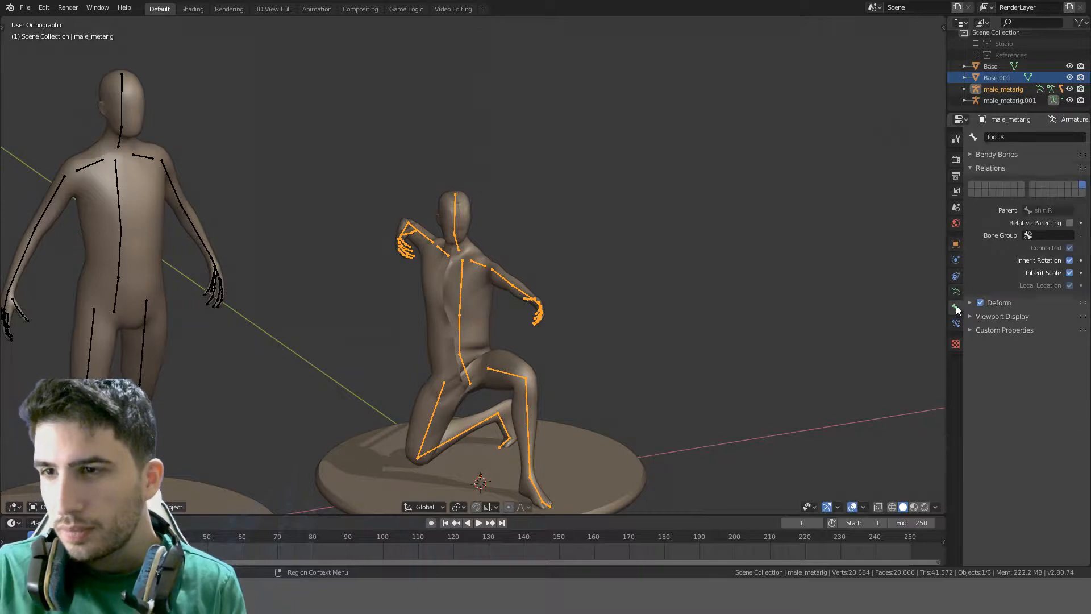
{"action": "left_click", "coordinate": [957, 292]}
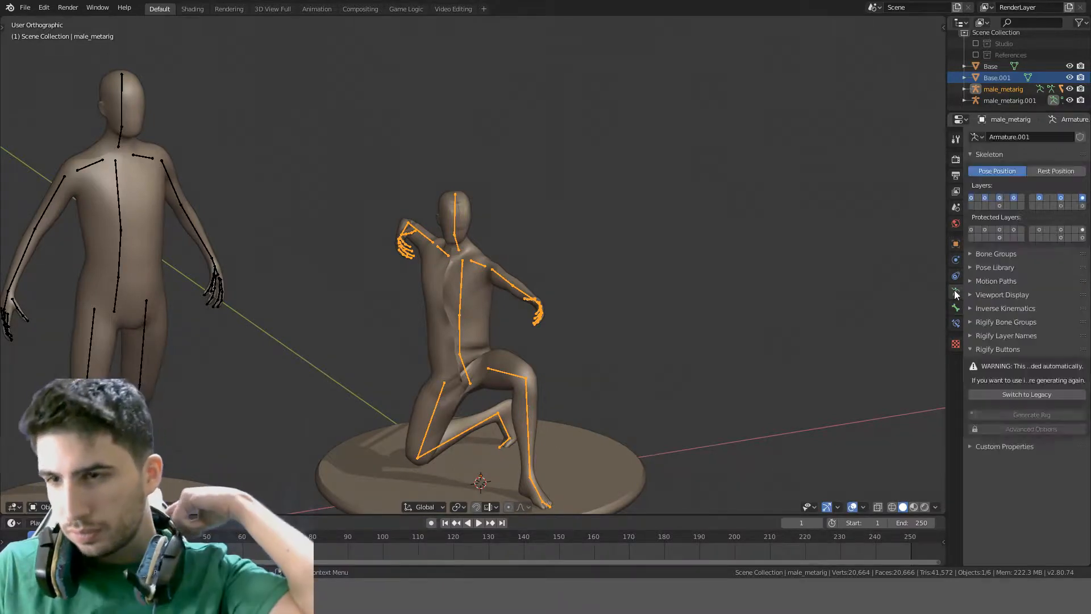
{"action": "left_click", "coordinate": [1056, 170]}
{"action": "left_click", "coordinate": [507, 183]}
{"action": "middle_click_drag", "start_coordinate": [642, 172], "coordinate": [581, 175]}
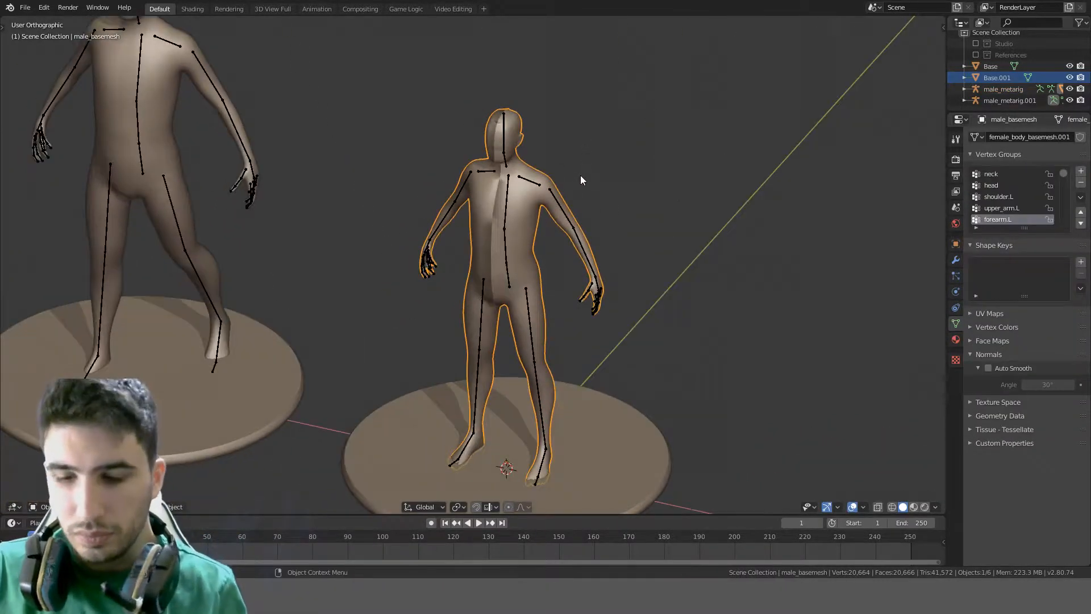
Open the rest-posed base mesh in Edit Mode from the front and bring up its modifier settings
{"action": "key", "text": "KP_1"}
{"action": "scroll", "coordinate": [581, 175], "scroll_direction": "up", "scroll_amount": 5}
{"action": "scroll", "coordinate": [619, 122], "scroll_direction": "down", "scroll_amount": 5}
{"action": "key", "text": "Tab"}
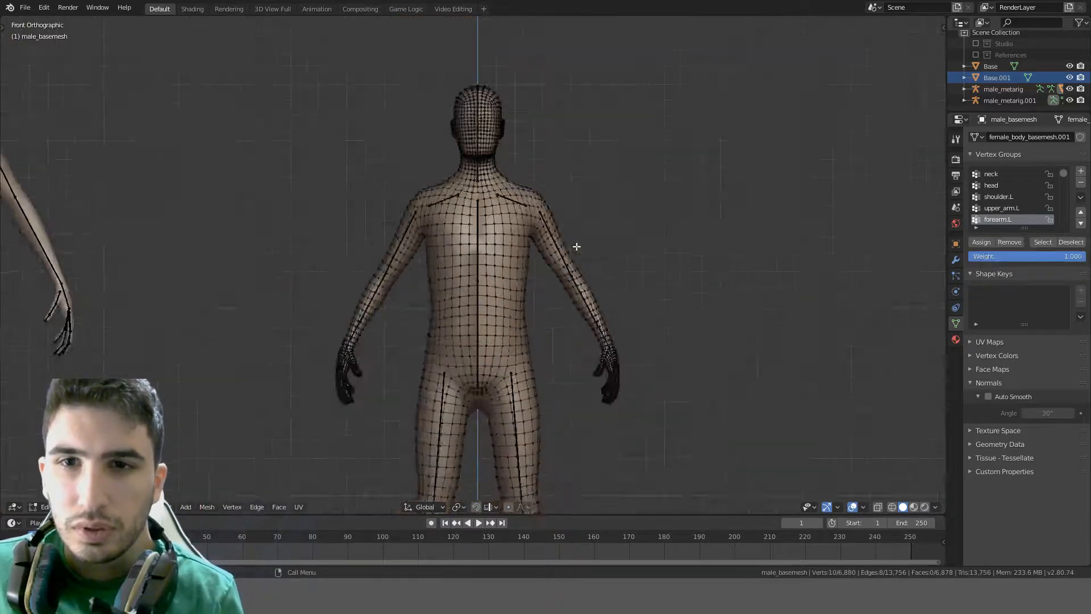
{"action": "middle_click_drag", "start_coordinate": [493, 338], "coordinate": [495, 261], "text": "shift"}
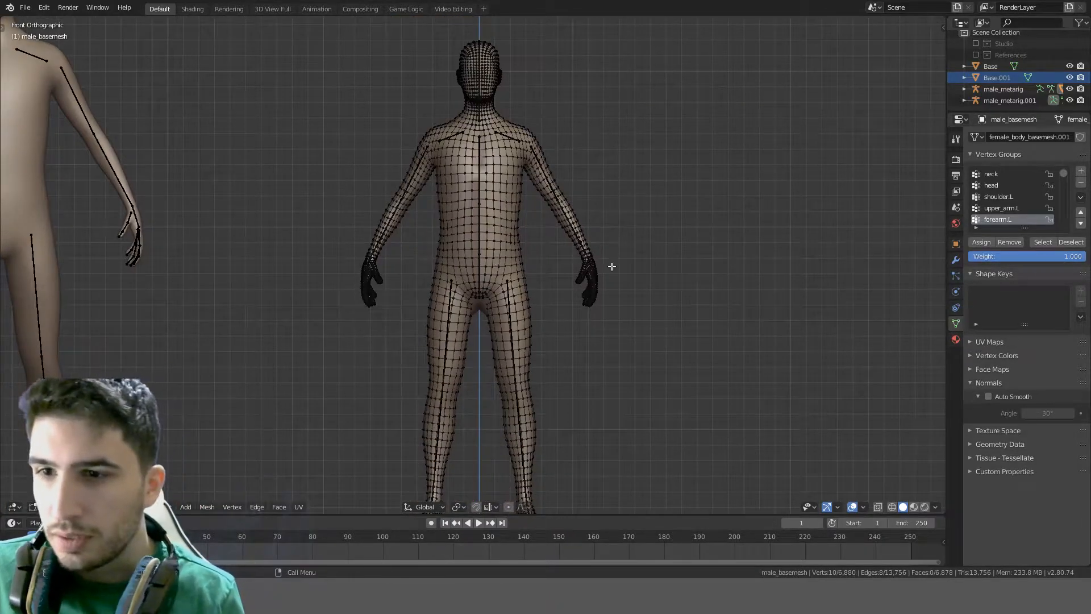
{"action": "left_click", "coordinate": [955, 260]}
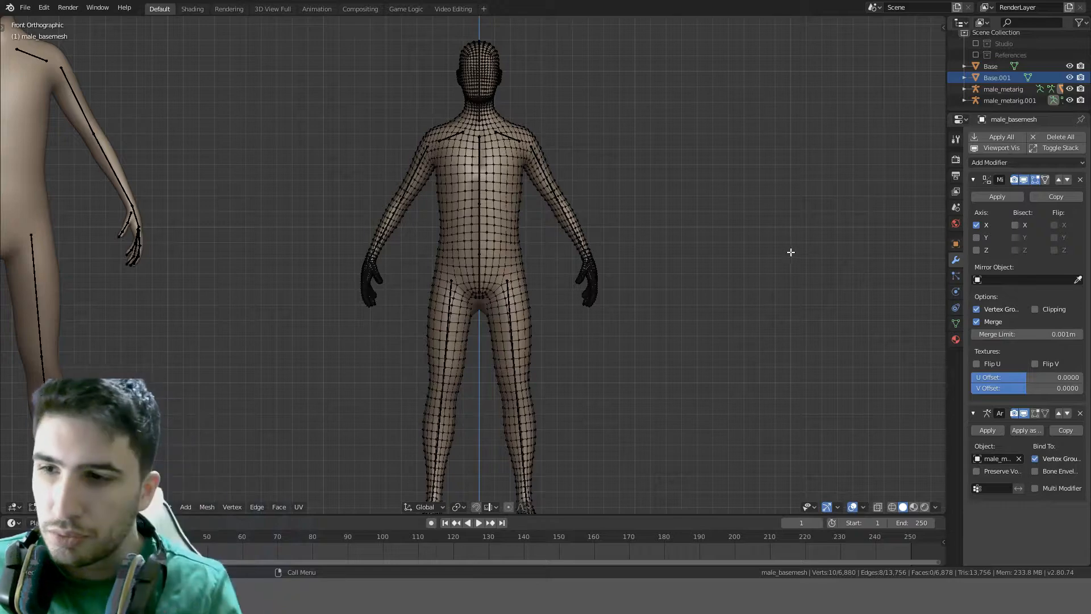
Delete the vertices of the figure's right half in wireframe display, keeping the centre line, and return to solid display and Object Mode
{"action": "scroll", "coordinate": [565, 224], "scroll_direction": "down", "scroll_amount": 2}
{"action": "key", "text": "shift+z"}
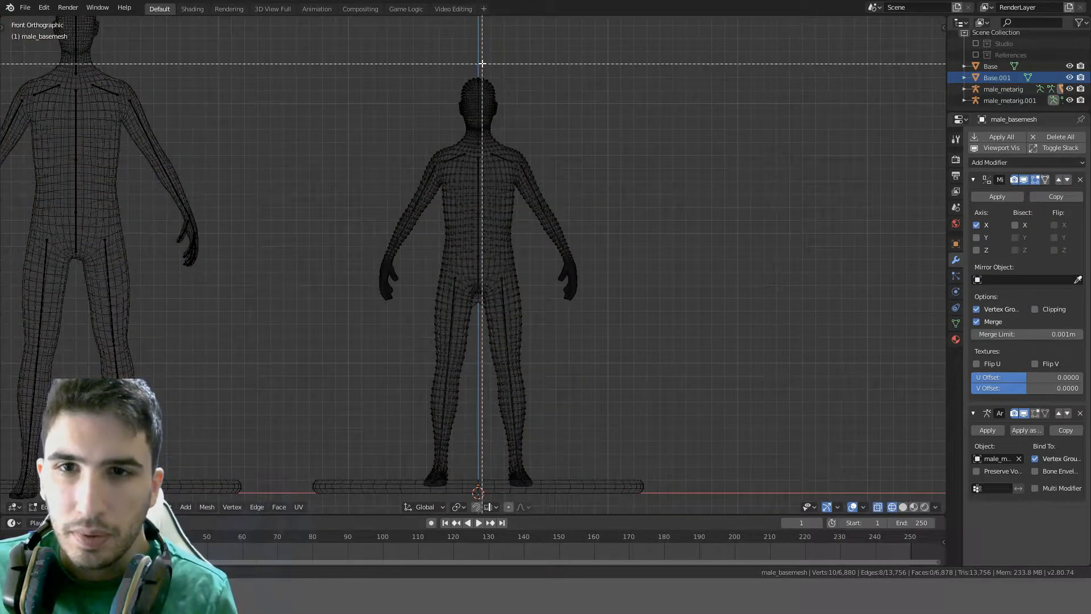
{"action": "left_click_drag", "start_coordinate": [478, 60], "coordinate": [256, 501]}
{"action": "key", "text": "x"}
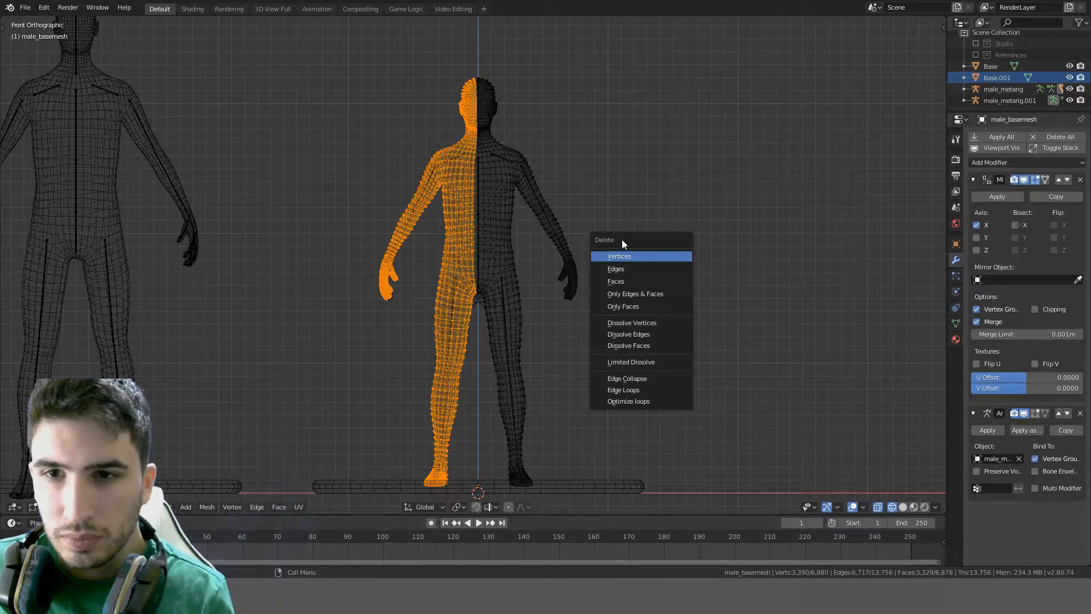
{"action": "left_click", "coordinate": [615, 253]}
{"action": "key", "text": "shift+z"}
{"action": "key", "text": "Tab"}
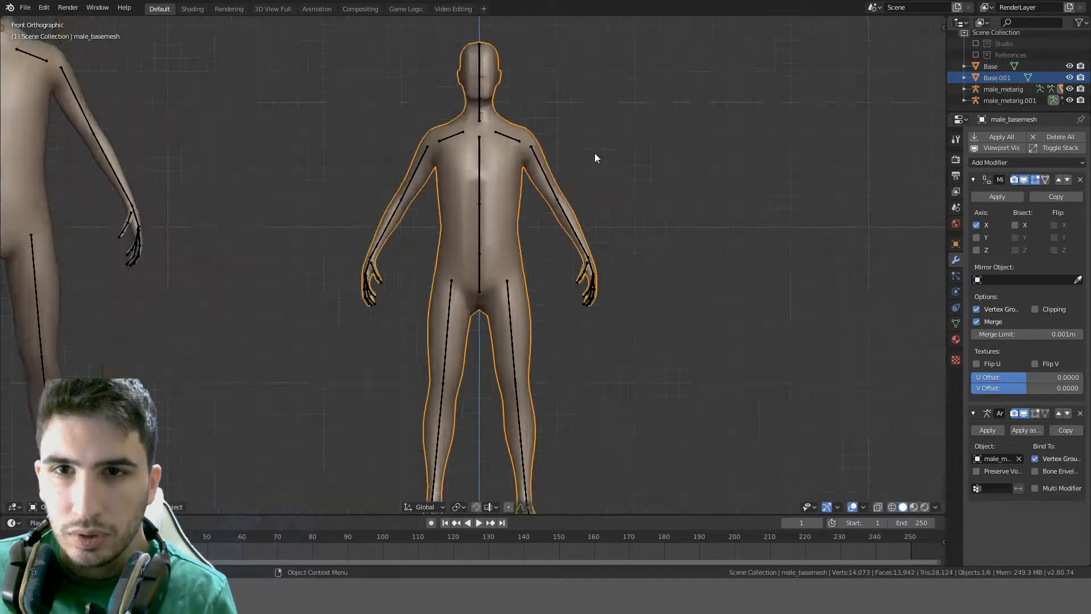
Examine the mirror seam along the figure's face and chest from close up
{"action": "scroll", "coordinate": [614, 117], "scroll_direction": "up", "scroll_amount": 3}
{"action": "middle_click_drag", "start_coordinate": [614, 117], "coordinate": [714, 276]}
{"action": "scroll", "coordinate": [640, 148], "scroll_direction": "up", "scroll_amount": 2}
{"action": "scroll", "coordinate": [677, 257], "scroll_direction": "up", "scroll_amount": 2}
{"action": "scroll", "coordinate": [815, 244], "scroll_direction": "up", "scroll_amount": 3}
{"action": "middle_click_drag", "start_coordinate": [814, 243], "coordinate": [775, 186], "text": "shift"}
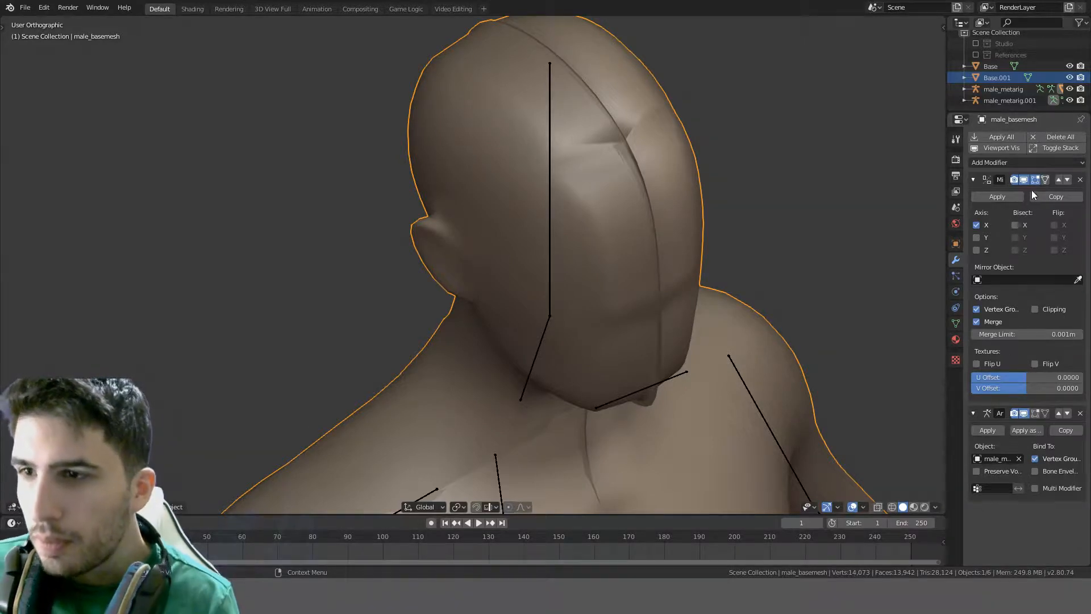
{"action": "scroll", "coordinate": [813, 198], "scroll_direction": "down", "scroll_amount": 4}
{"action": "middle_click_drag", "start_coordinate": [810, 198], "coordinate": [689, 121]}
Select the edge loop along the half mesh's centre seam in Edit Mode and try moving it in front view
{"action": "key", "text": "Tab"}
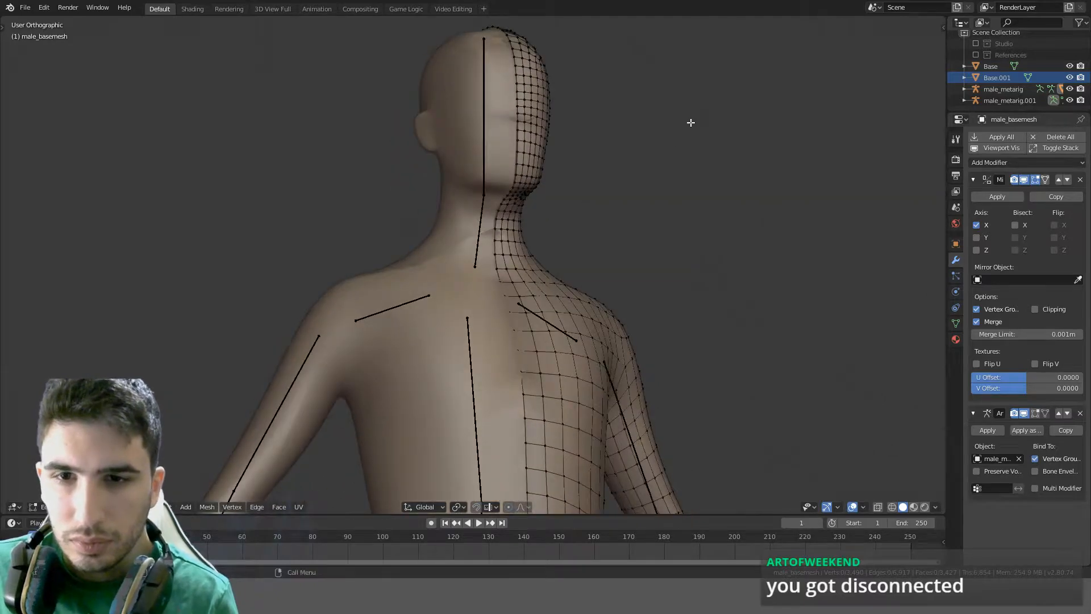
{"action": "scroll", "coordinate": [683, 132], "scroll_direction": "up", "scroll_amount": 5}
{"action": "scroll", "coordinate": [678, 140], "scroll_direction": "down", "scroll_amount": 3}
{"action": "scroll", "coordinate": [676, 143], "scroll_direction": "down", "scroll_amount": 4}
{"action": "middle_click_drag", "start_coordinate": [629, 180], "coordinate": [548, 253]}
{"action": "left_click", "coordinate": [482, 400], "text": "alt"}
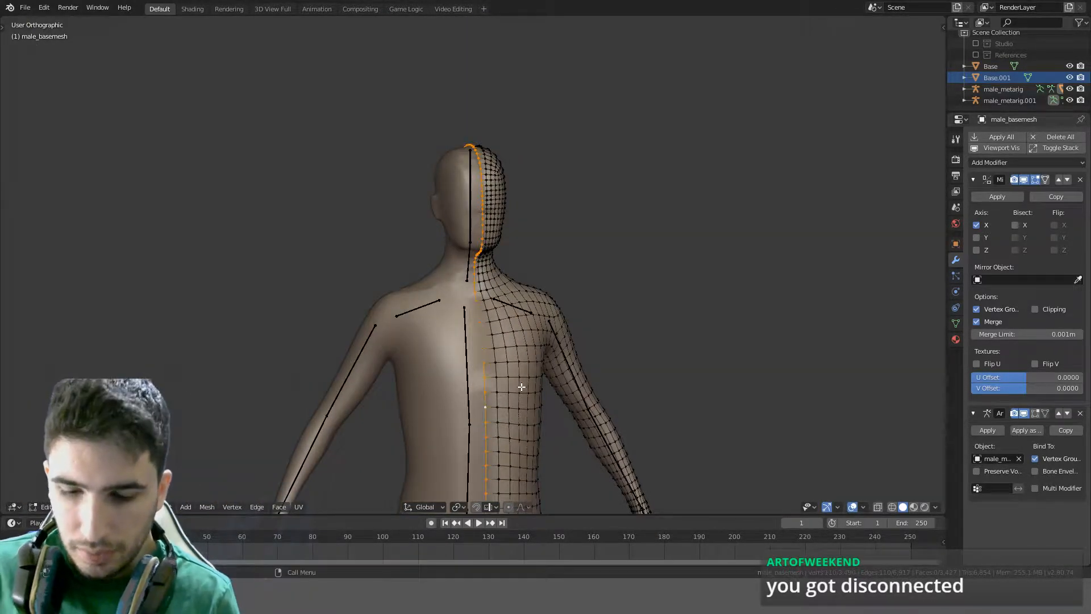
{"action": "key", "text": "KP_1"}
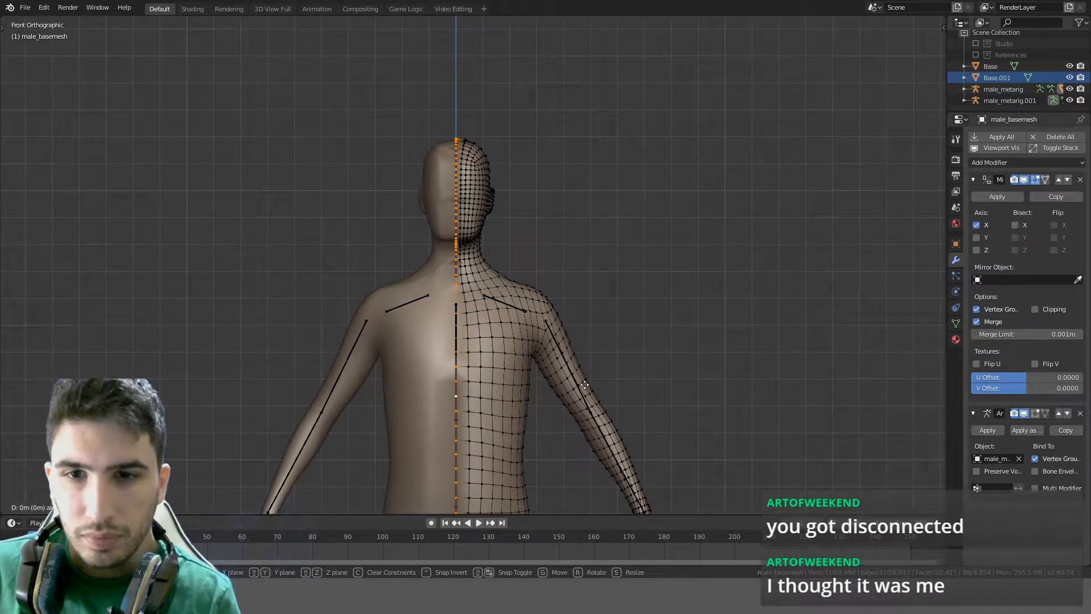
{"action": "key", "text": "g"}
{"action": "key", "text": "Escape"}
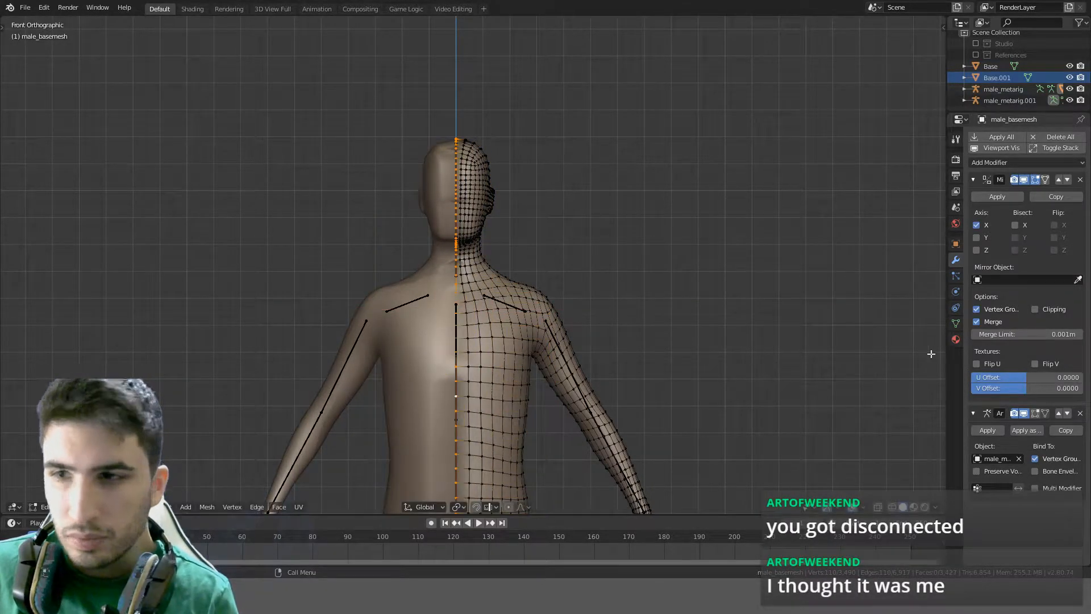
Enable Clipping on the Mirror modifier, try moving the centre loop along X, and select the whole half mesh
{"action": "middle_click_drag", "start_coordinate": [810, 278], "coordinate": [811, 212], "text": "shift"}
{"action": "key", "text": "g"}
{"action": "key", "text": "x"}
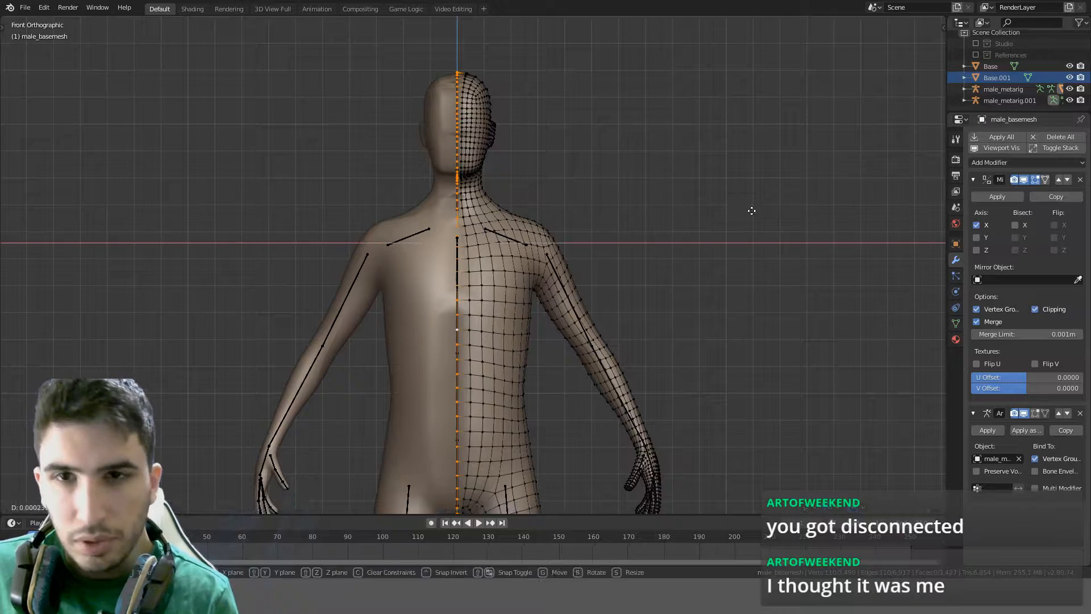
{"action": "right_click", "coordinate": [556, 221]}
{"action": "key", "text": "a"}
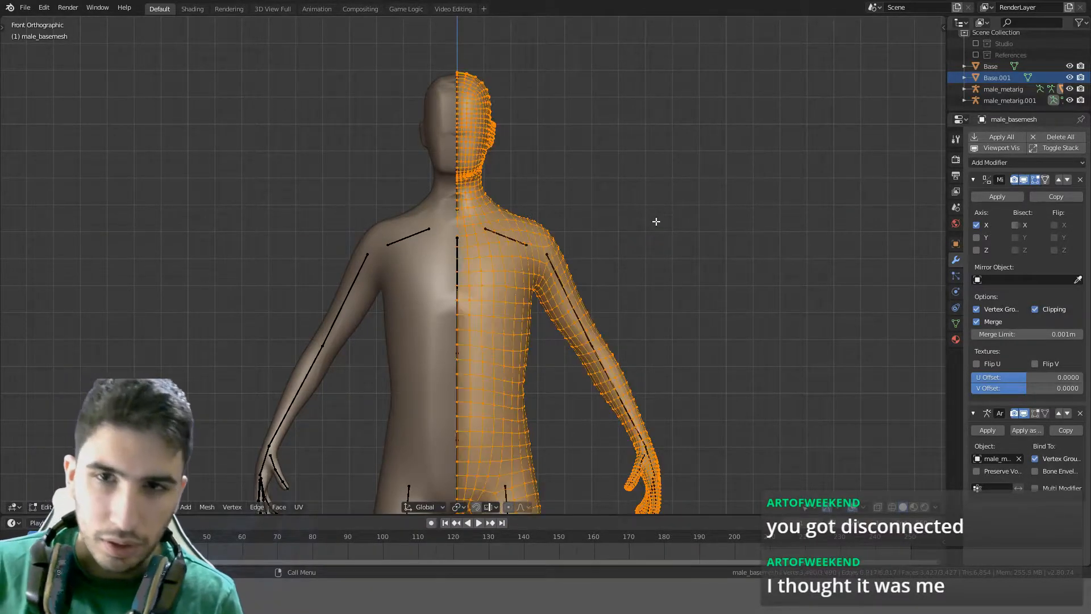
Merge the half mesh's overlapping vertices by distance, select the centre edge loop and try moving it along X
{"action": "key", "text": "m"}
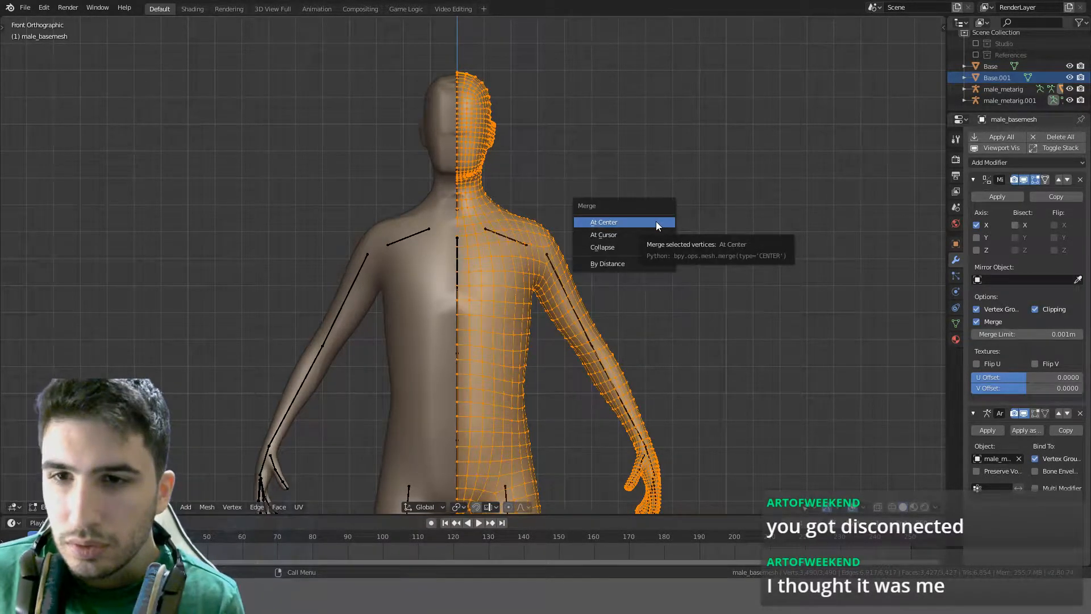
{"action": "left_click", "coordinate": [635, 263]}
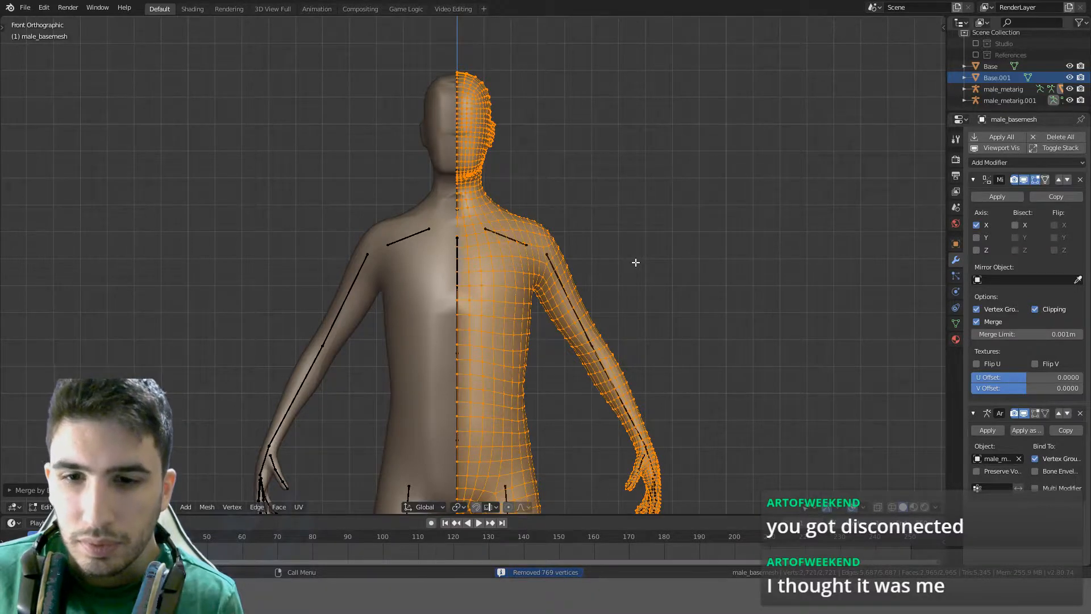
{"action": "key", "text": "alt+a"}
{"action": "left_click", "coordinate": [459, 373], "text": "alt"}
{"action": "left_click", "coordinate": [455, 371], "text": "alt"}
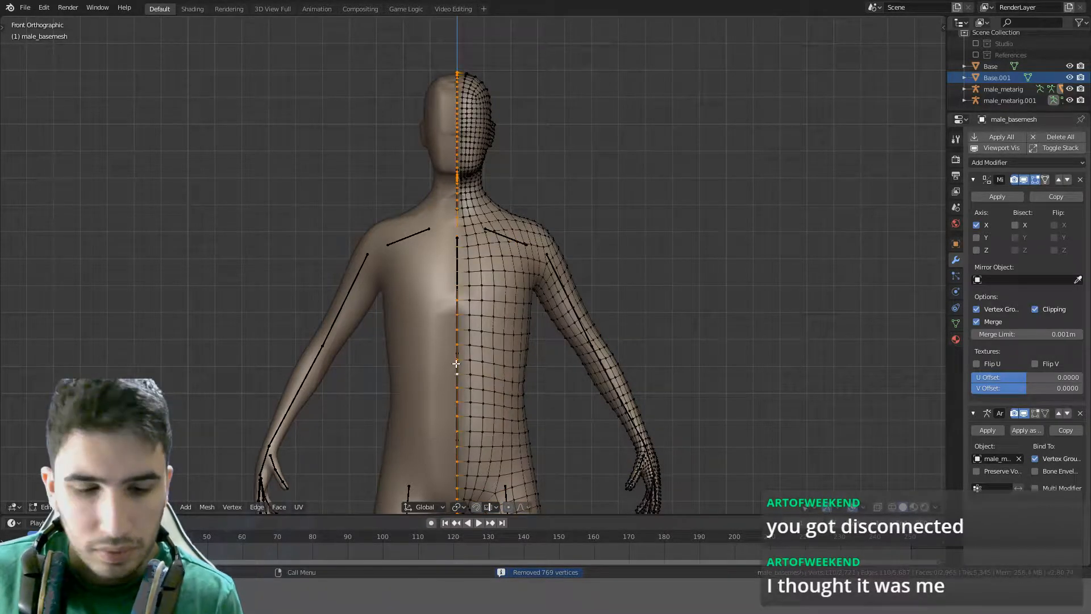
{"action": "key", "text": "g"}
{"action": "key", "text": "x"}
{"action": "right_click", "coordinate": [559, 265]}
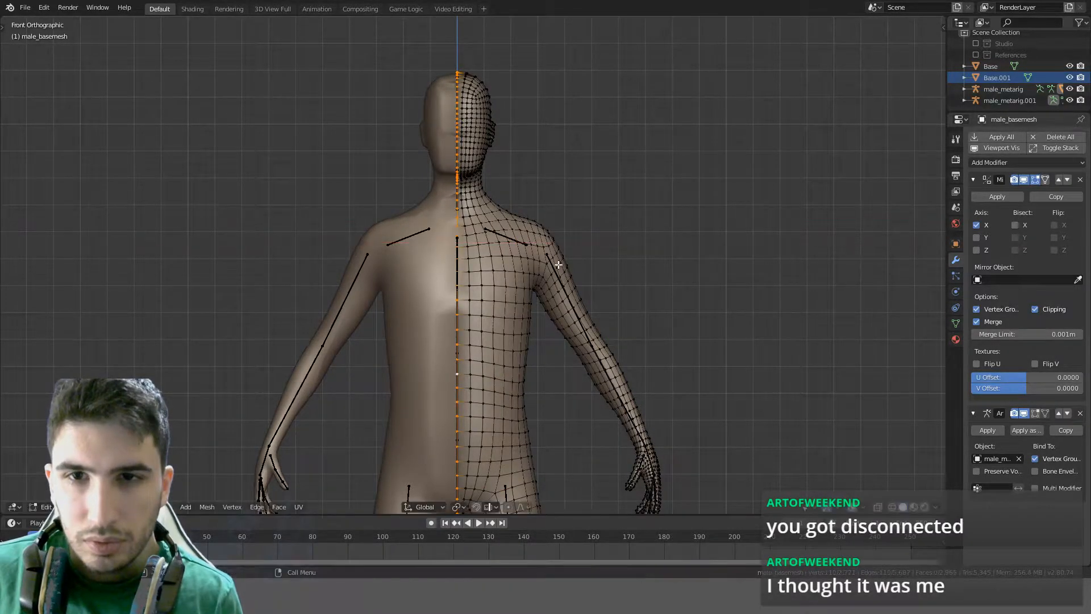
Disable Clipping on the Mirror modifier, shift the centre edge loop slightly along X and return to Object Mode
{"action": "left_click", "coordinate": [1035, 309]}
{"action": "key", "text": "g"}
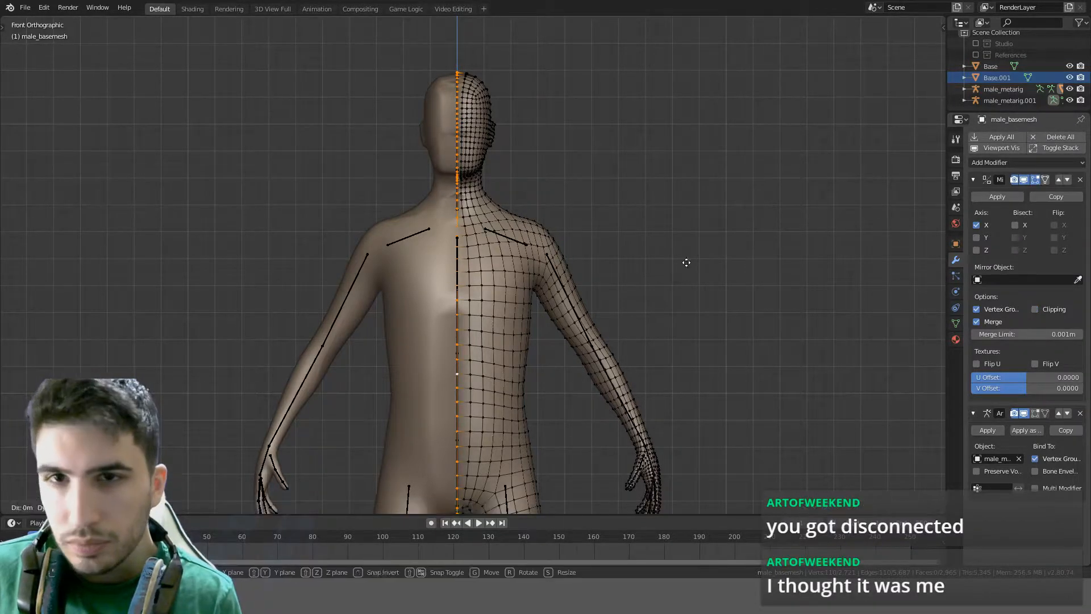
{"action": "key", "text": "x"}
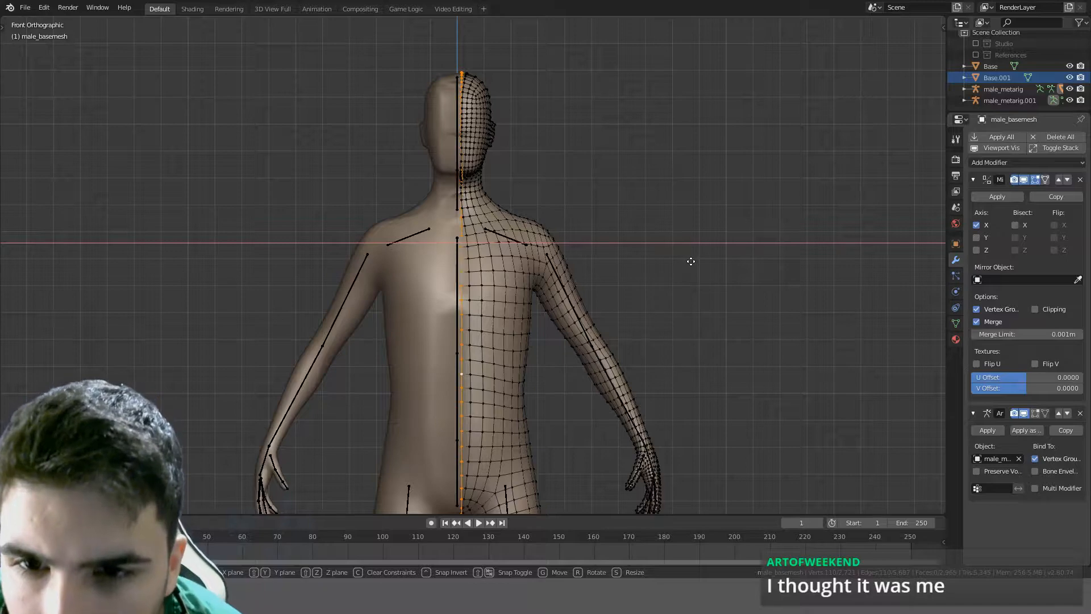
{"action": "left_click", "coordinate": [690, 261]}
{"action": "key", "text": "Tab"}
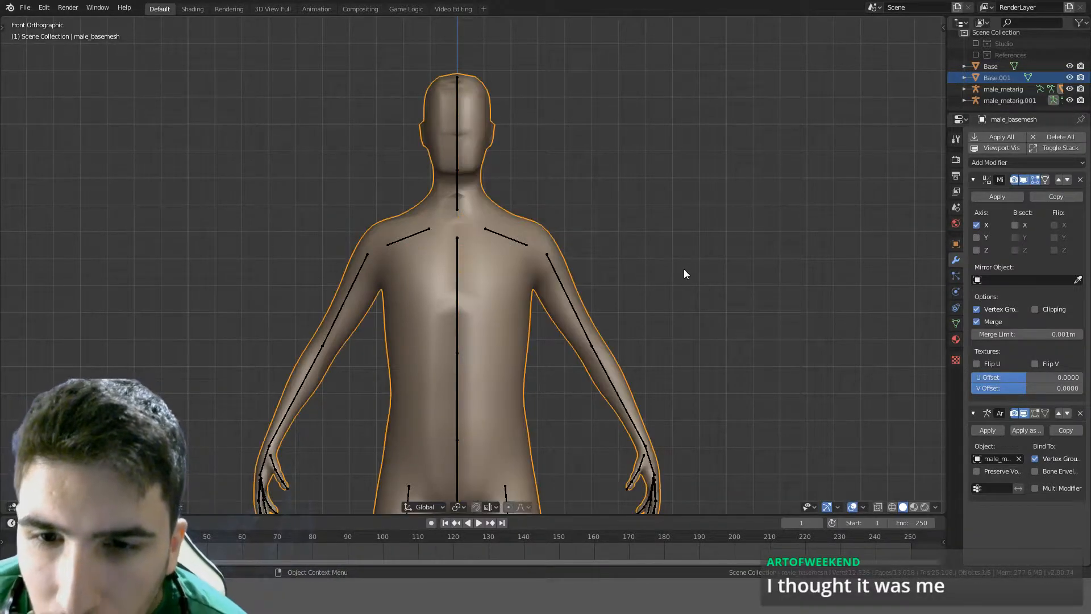
Select the entire half mesh in Edit Mode and try moving it with Clipping off
{"action": "key", "text": "Tab"}
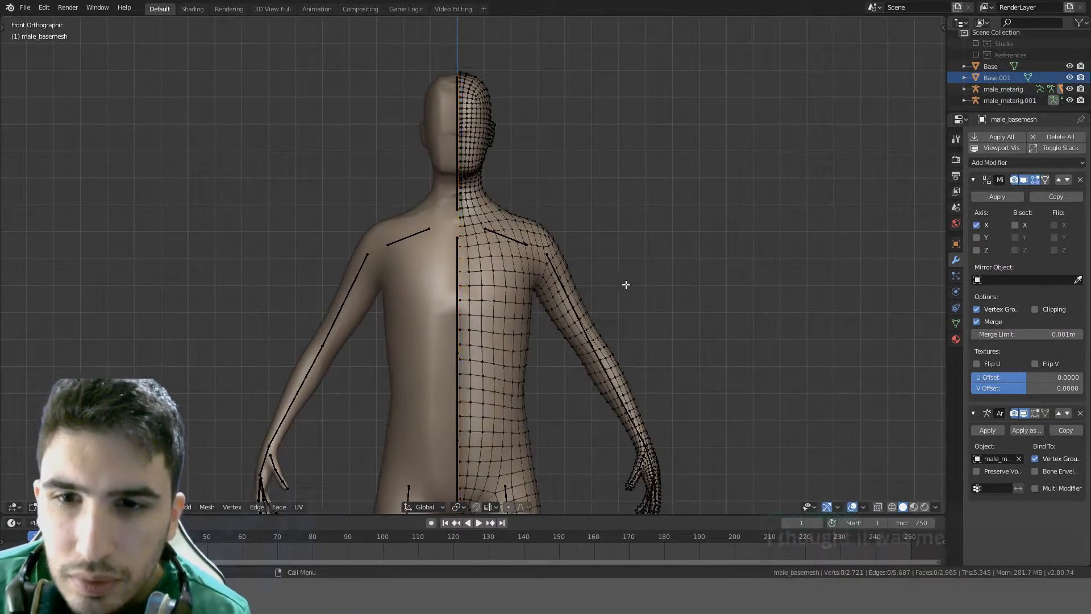
{"action": "key", "text": "a"}
{"action": "key", "text": "g"}
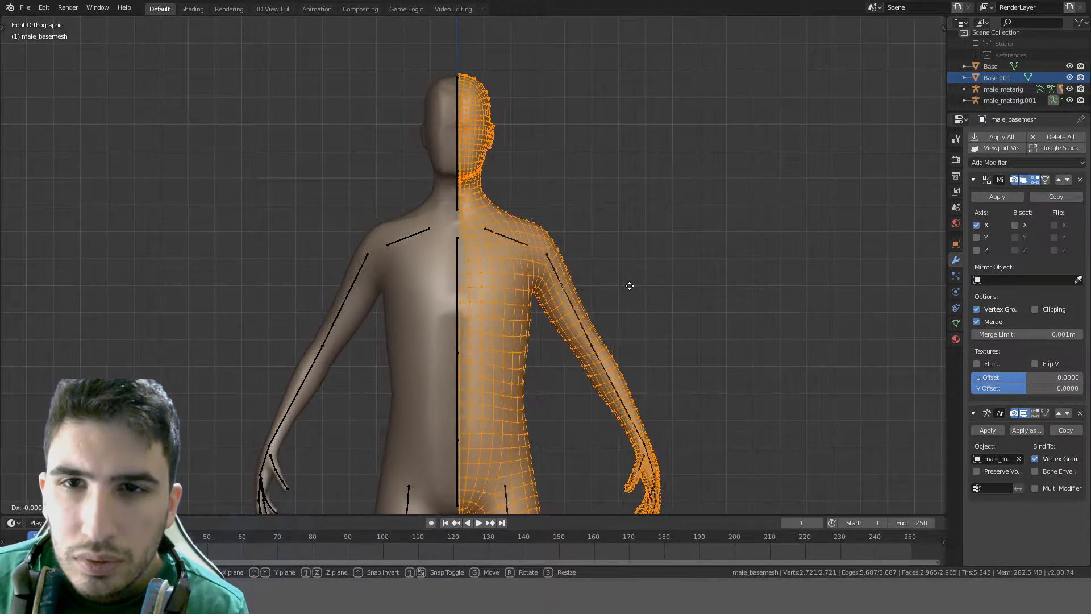
{"action": "right_click", "coordinate": [649, 283]}
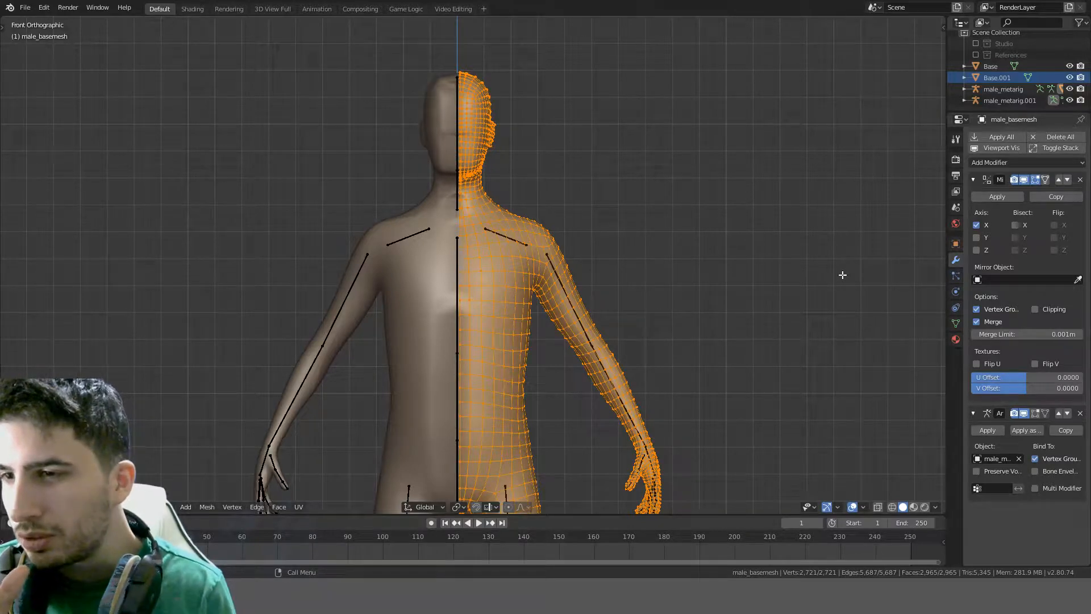
{"action": "key", "text": "Tab"}
{"action": "key", "text": "Tab"}
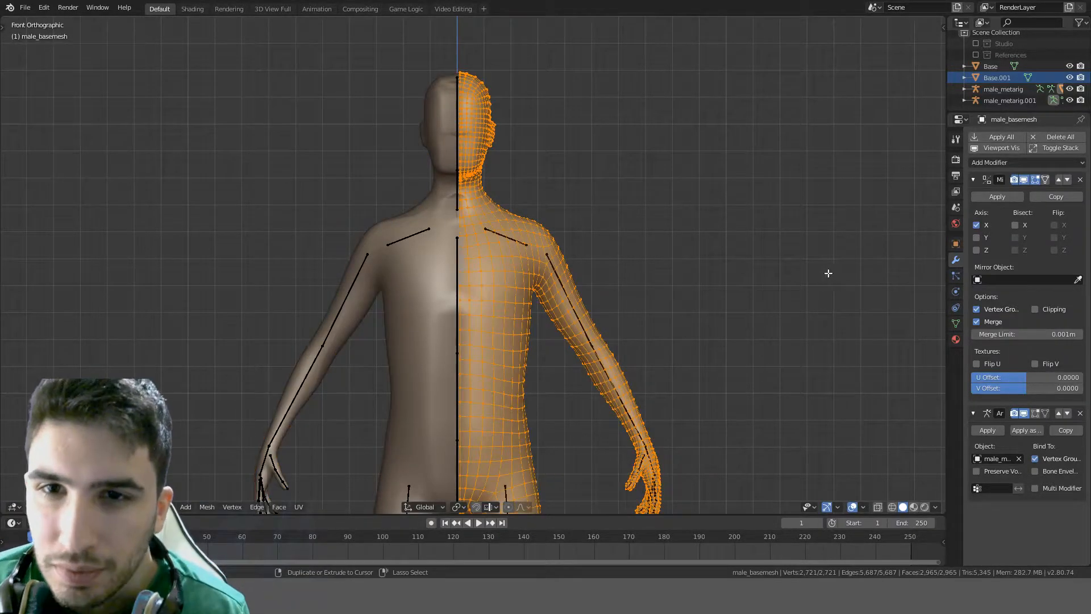
Undo the shift of the centre edge loop and return to Object Mode
{"action": "key", "text": "alt+a"}
{"action": "key", "text": "ctrl+z"}
{"action": "key", "text": "ctrl+z"}
{"action": "key", "text": "ctrl+z"}
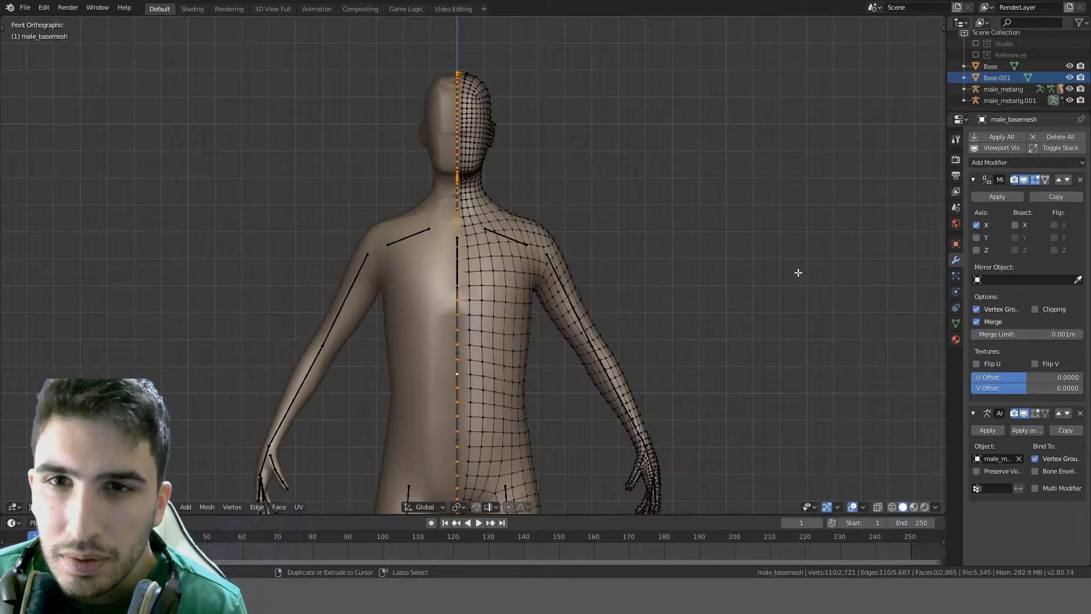
{"action": "key", "text": "Tab"}
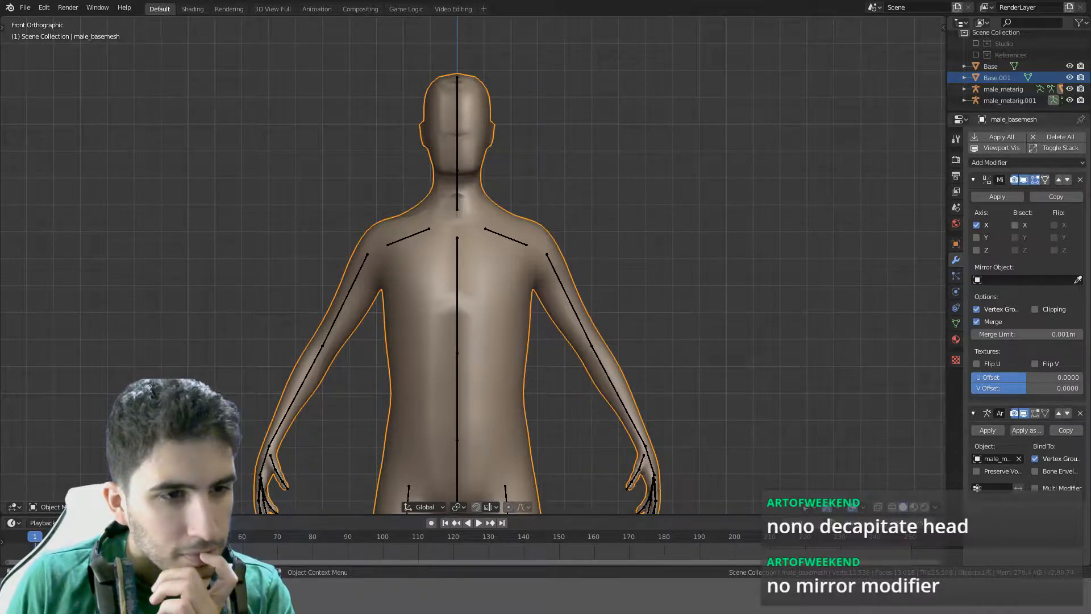
Try removing the Mirror modifier from the half figure, and undo the removal
{"action": "left_click", "coordinate": [1080, 179]}
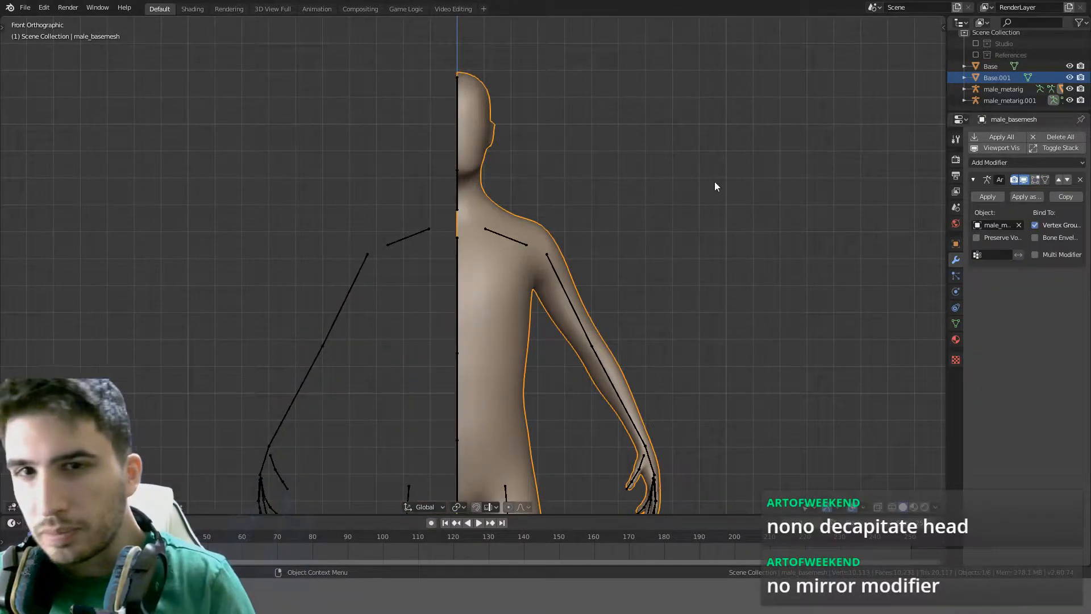
{"action": "key", "text": "ctrl+z"}
{"action": "key", "text": "Tab"}
{"action": "key", "text": "Tab"}
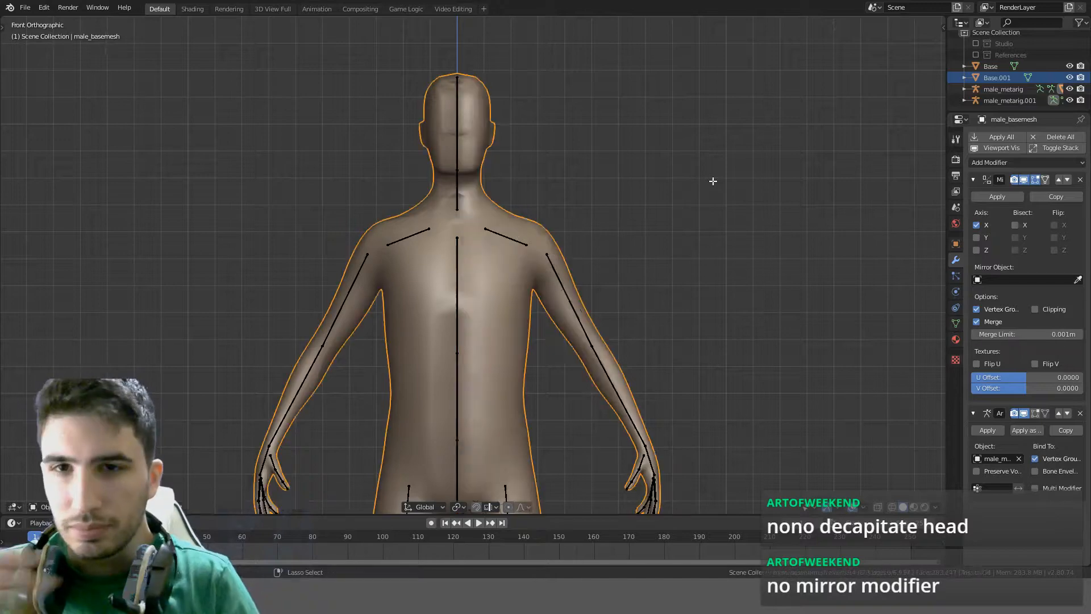
Undo the mirror experiment back to the full posed figure with only its Armature modifier
{"action": "key", "text": "ctrl+z"}
{"action": "key", "text": "ctrl+z"}
{"action": "key", "text": "ctrl+z"}
{"action": "key", "text": "ctrl+z"}
{"action": "key", "text": "ctrl+z"}
{"action": "key", "text": "ctrl+z"}
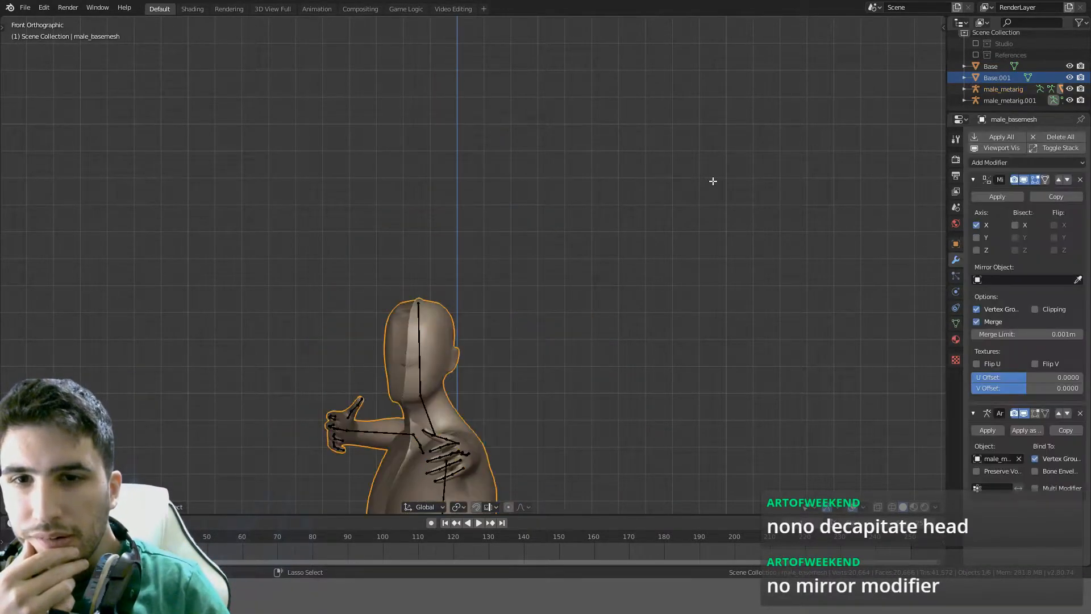
{"action": "key", "text": "ctrl+z"}
{"action": "key", "text": "ctrl+z"}
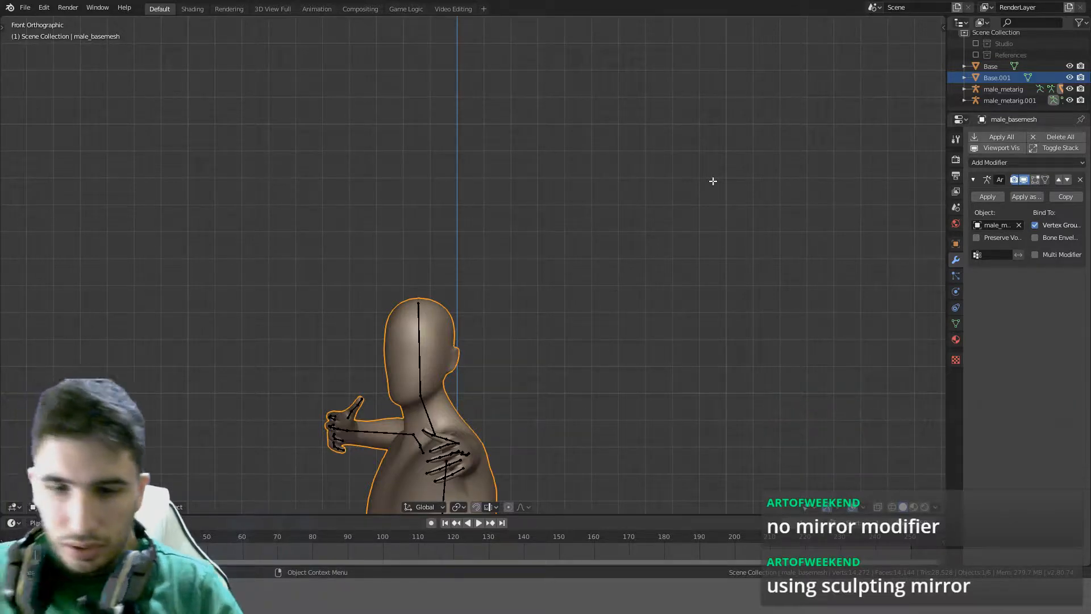
Deselect the posed figure and add a cube mesh to the scene in Object Mode
{"action": "middle_click_drag", "start_coordinate": [718, 179], "coordinate": [776, 107], "text": "shift"}
{"action": "middle_click_drag", "start_coordinate": [576, 238], "coordinate": [666, 176], "text": "shift"}
{"action": "key", "text": "Tab"}
{"action": "key", "text": "Tab"}
{"action": "left_click", "coordinate": [646, 192]}
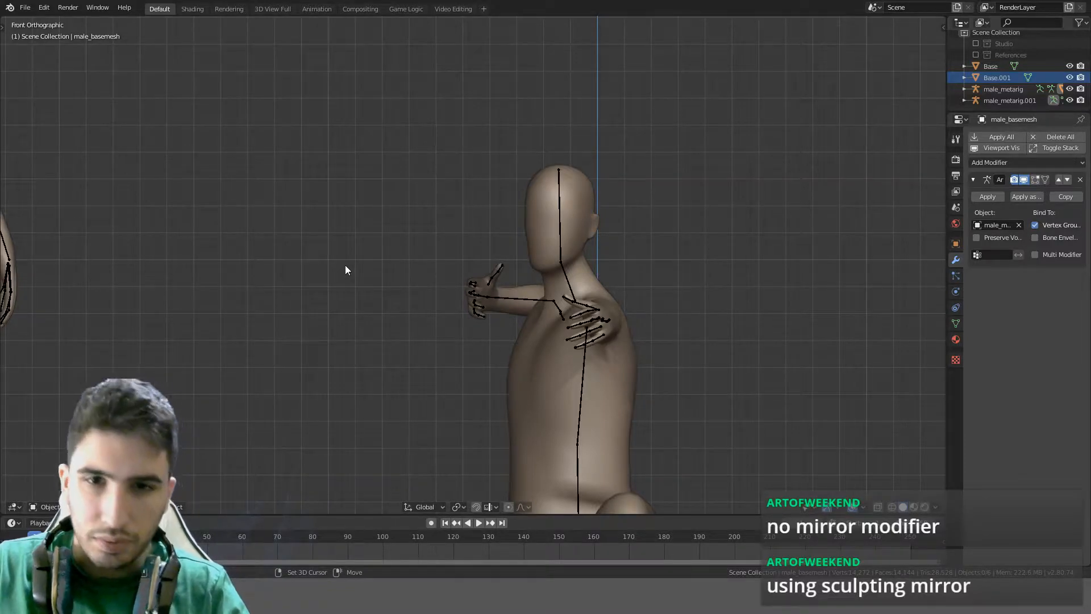
{"action": "key", "text": "shift+a"}
{"action": "mouse_move", "coordinate": [311, 266]}
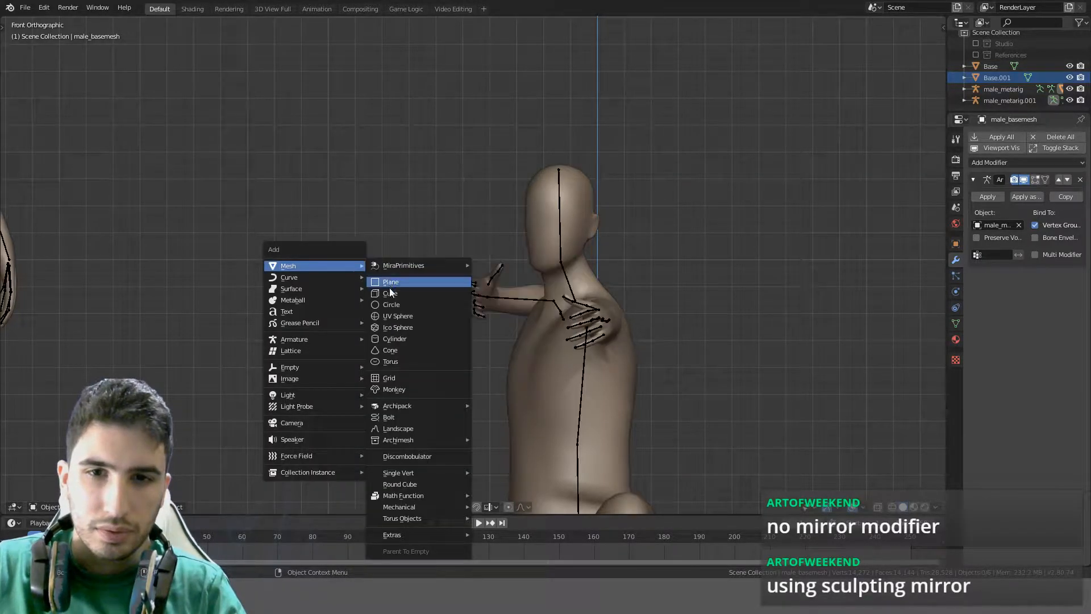
{"action": "left_click", "coordinate": [390, 279]}
{"action": "scroll", "coordinate": [579, 273], "scroll_direction": "down", "scroll_amount": 15}
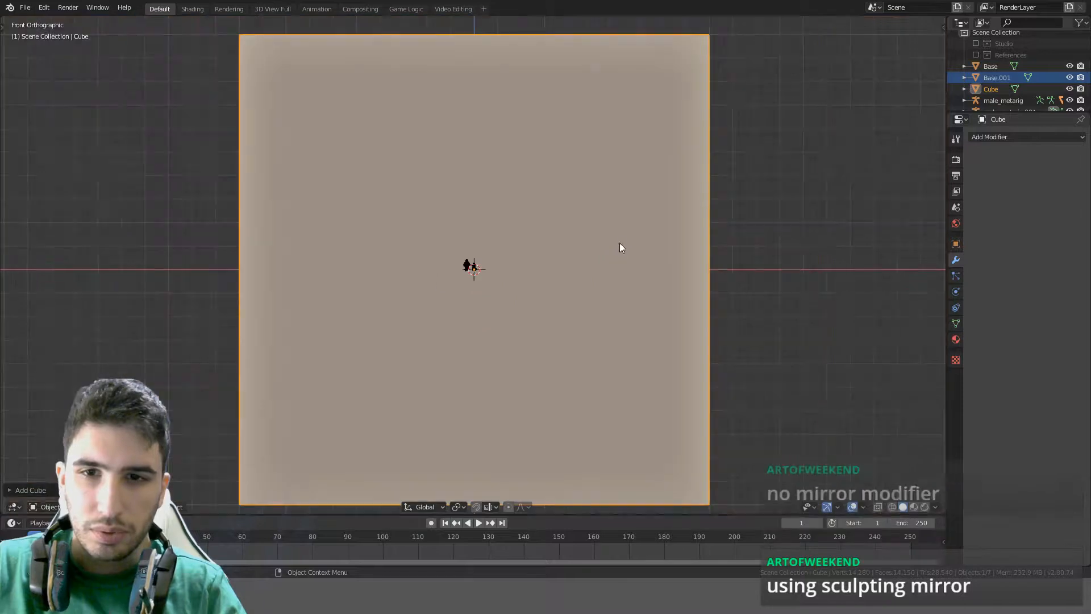
Scale the cube down in several passes until it is narrower than the posed figure's round base
{"action": "key", "text": "s"}
{"action": "left_click", "coordinate": [493, 278]}
{"action": "scroll", "coordinate": [494, 275], "scroll_direction": "up", "scroll_amount": 10}
{"action": "key", "text": "s"}
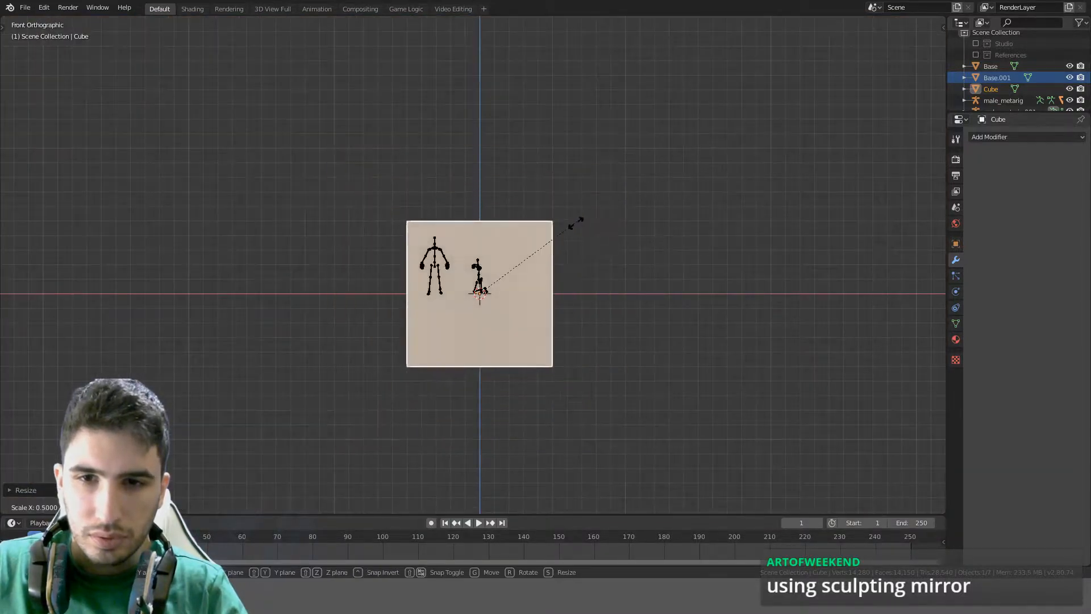
{"action": "left_click", "coordinate": [511, 282]}
{"action": "scroll", "coordinate": [540, 269], "scroll_direction": "up", "scroll_amount": 9}
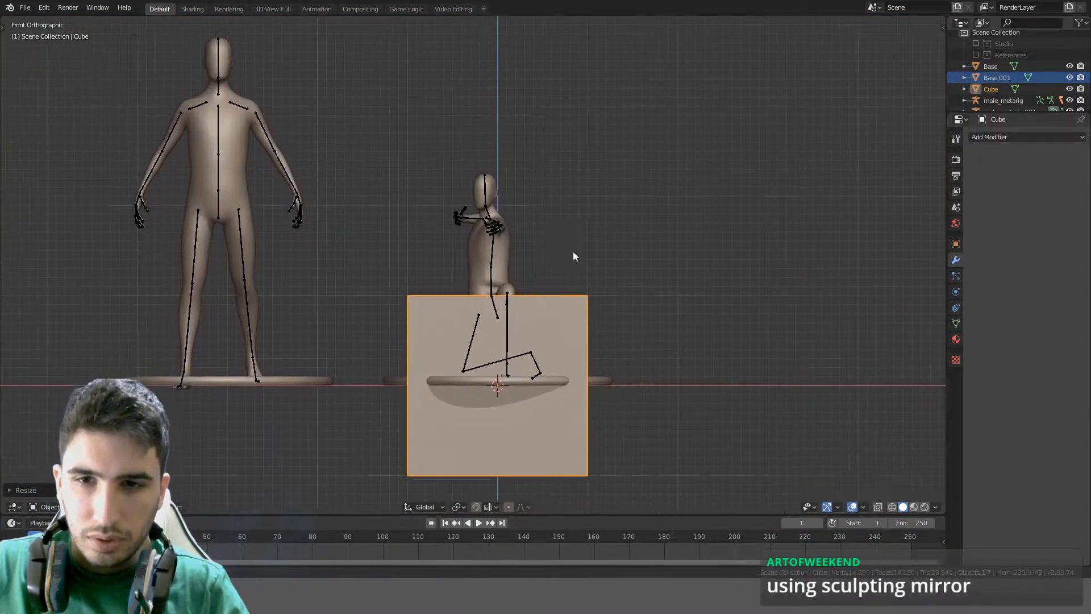
{"action": "key", "text": "s"}
{"action": "left_click", "coordinate": [548, 329]}
Move the cube up to the posed figure's head and shrink it to just enclose the head in front view
{"action": "key", "text": "g"}
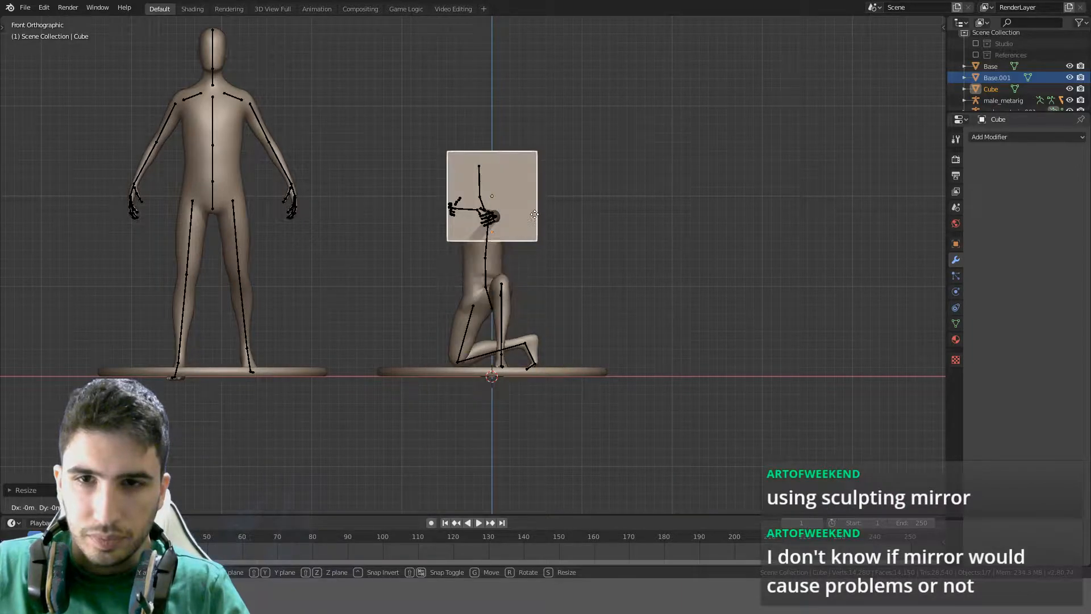
{"action": "left_click", "coordinate": [612, 164]}
{"action": "key", "text": "s"}
{"action": "left_click", "coordinate": [552, 168]}
{"action": "scroll", "coordinate": [562, 169], "scroll_direction": "up", "scroll_amount": 6}
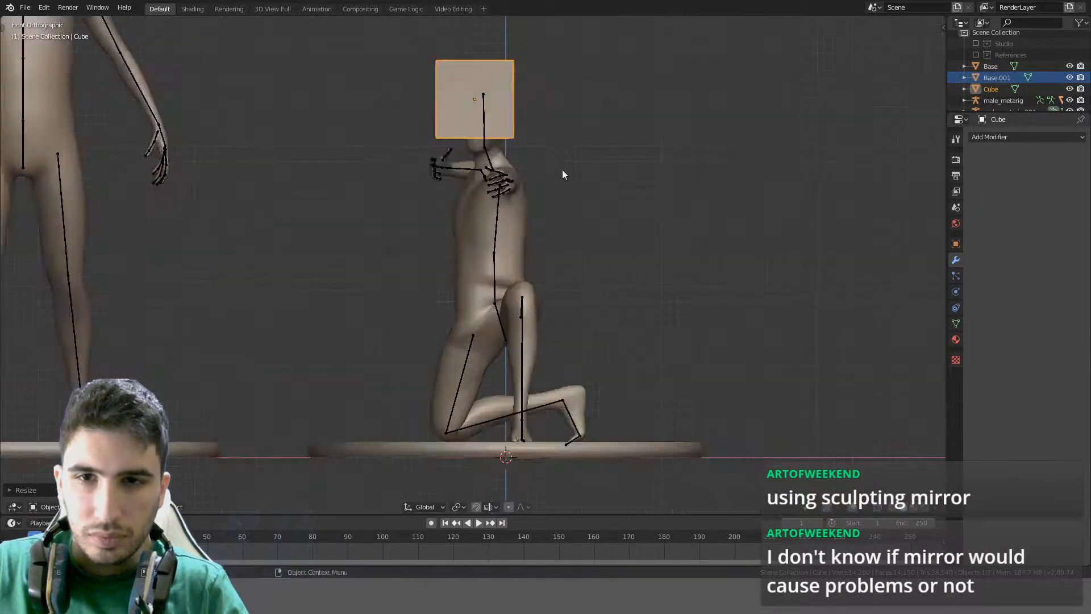
{"action": "scroll", "coordinate": [496, 255], "scroll_direction": "down", "scroll_amount": 2}
{"action": "key", "text": "g"}
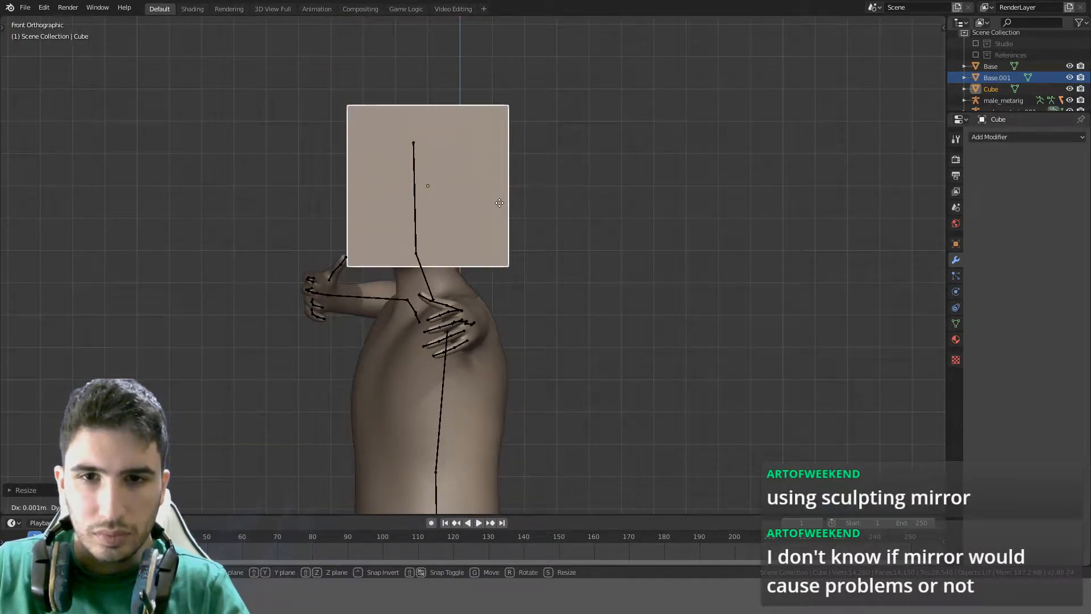
{"action": "left_click", "coordinate": [509, 206]}
Shift the cube along Y over the head in top view and adjust its height along Z to the neck
{"action": "middle_click_drag", "start_coordinate": [511, 207], "coordinate": [687, 256]}
{"action": "key", "text": "KP_7"}
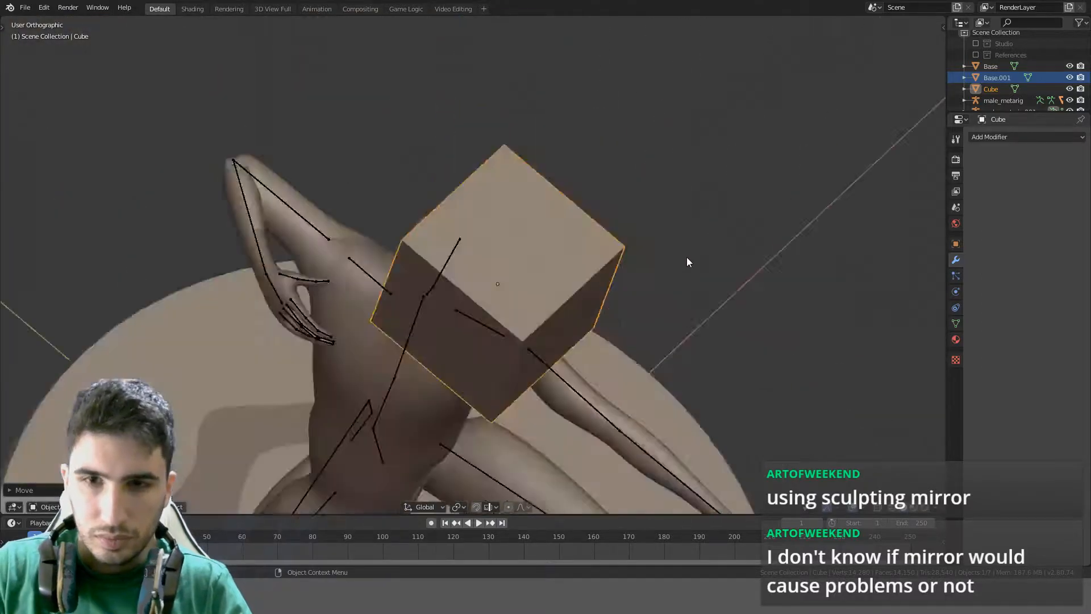
{"action": "key", "text": "g"}
{"action": "key", "text": "y"}
{"action": "left_click", "coordinate": [680, 189]}
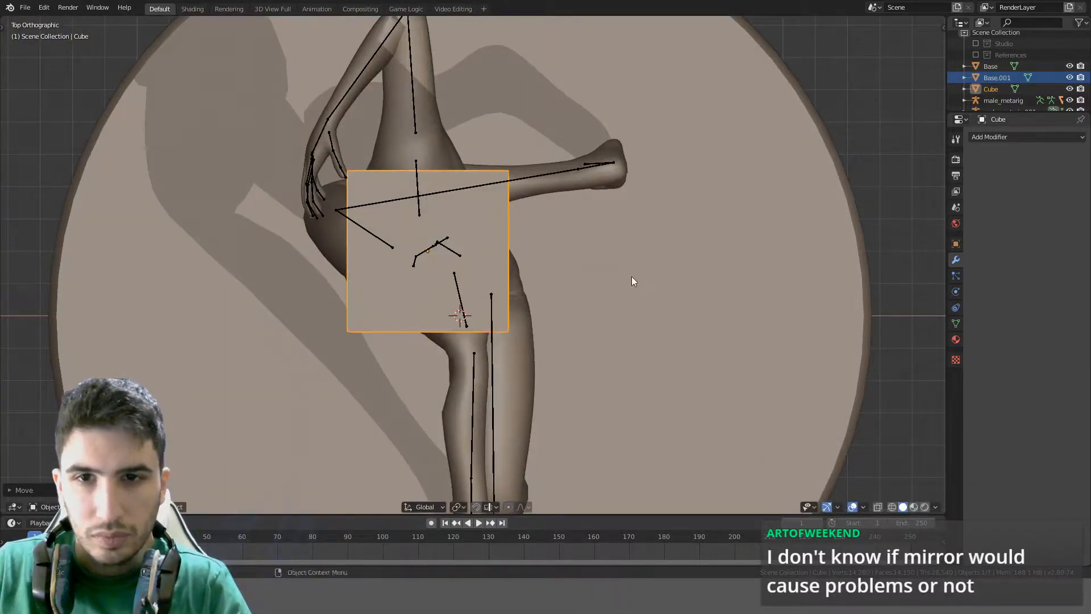
{"action": "middle_click_drag", "start_coordinate": [632, 276], "coordinate": [568, 135]}
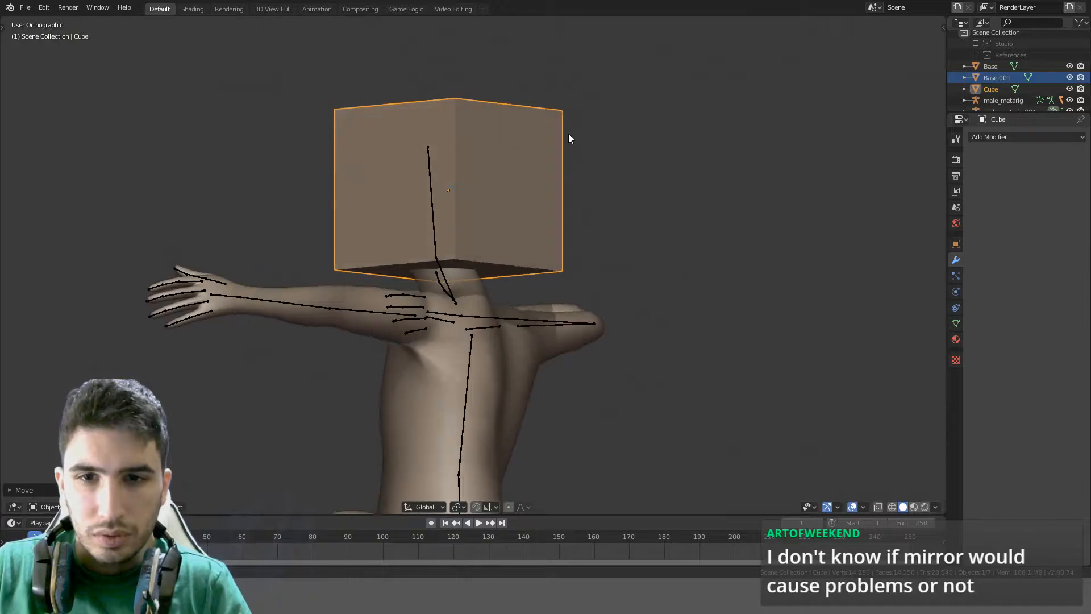
{"action": "key", "text": "KP_1"}
{"action": "key", "text": "g"}
{"action": "key", "text": "z"}
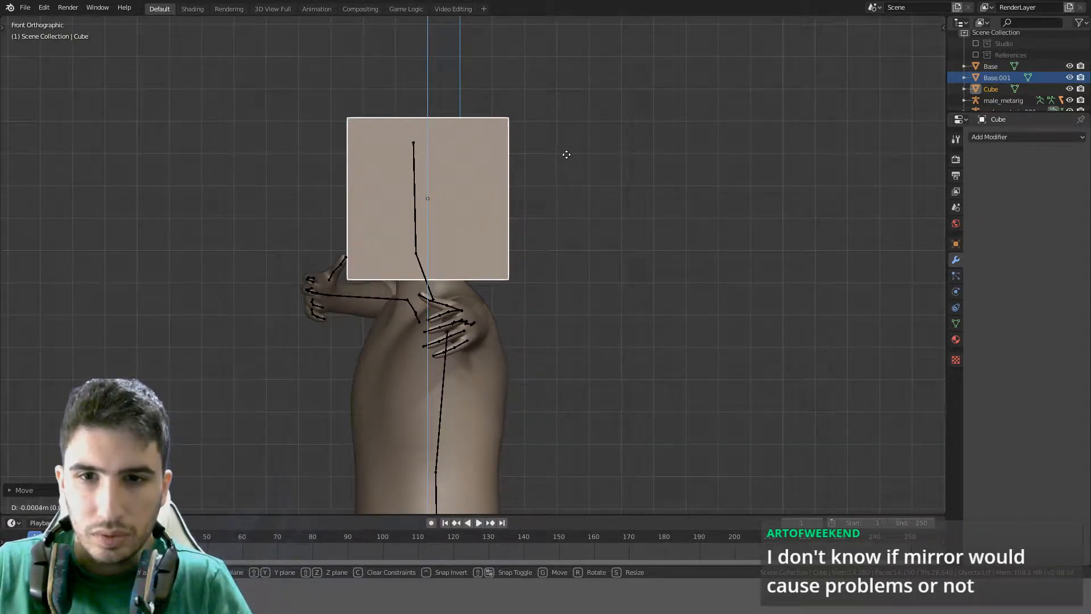
{"action": "left_click", "coordinate": [567, 151]}
Add a Boolean difference that cuts the cube's volume out of the posed figure
{"action": "left_click", "coordinate": [503, 366], "text": "shift"}
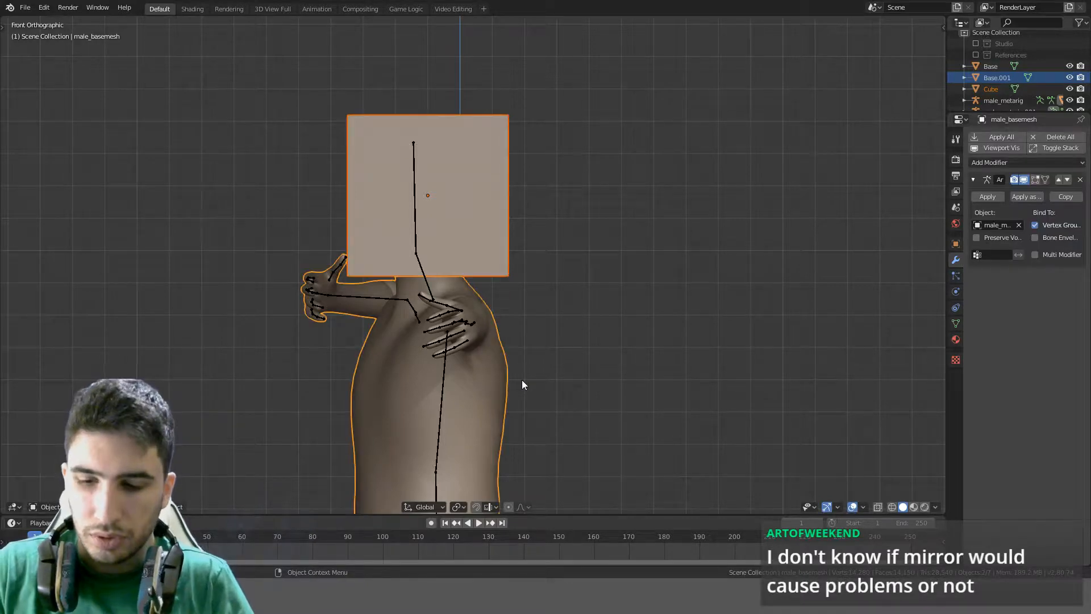
{"action": "key", "text": "ctrl+KP_Subtract"}
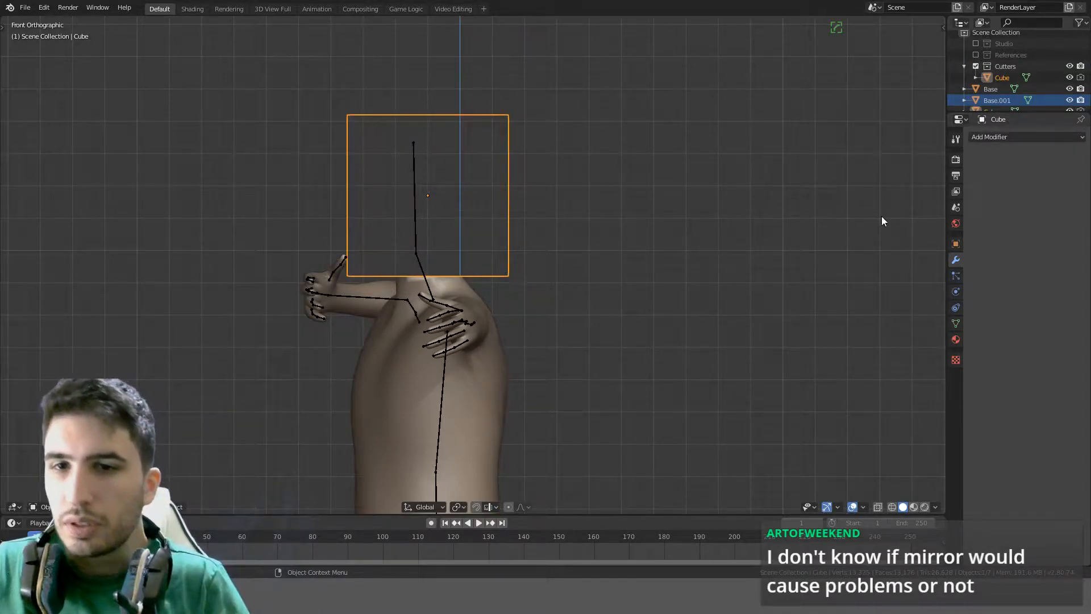
{"action": "middle_click_drag", "start_coordinate": [512, 169], "coordinate": [593, 174]}
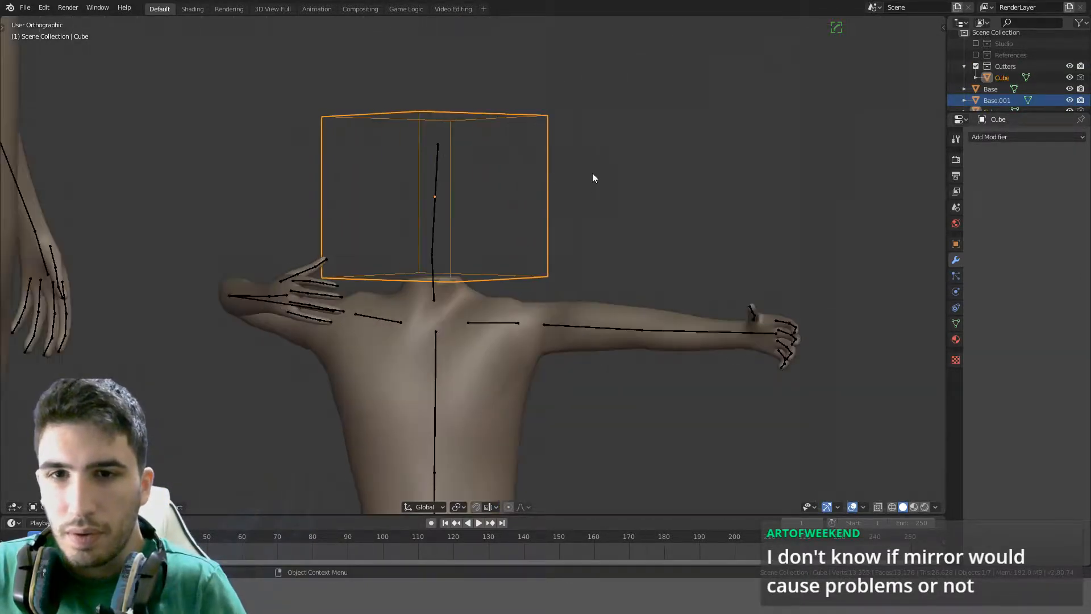
Select the posed figure and set its Boolean modifier's operation to Intersect to isolate the head
{"action": "left_click", "coordinate": [466, 305]}
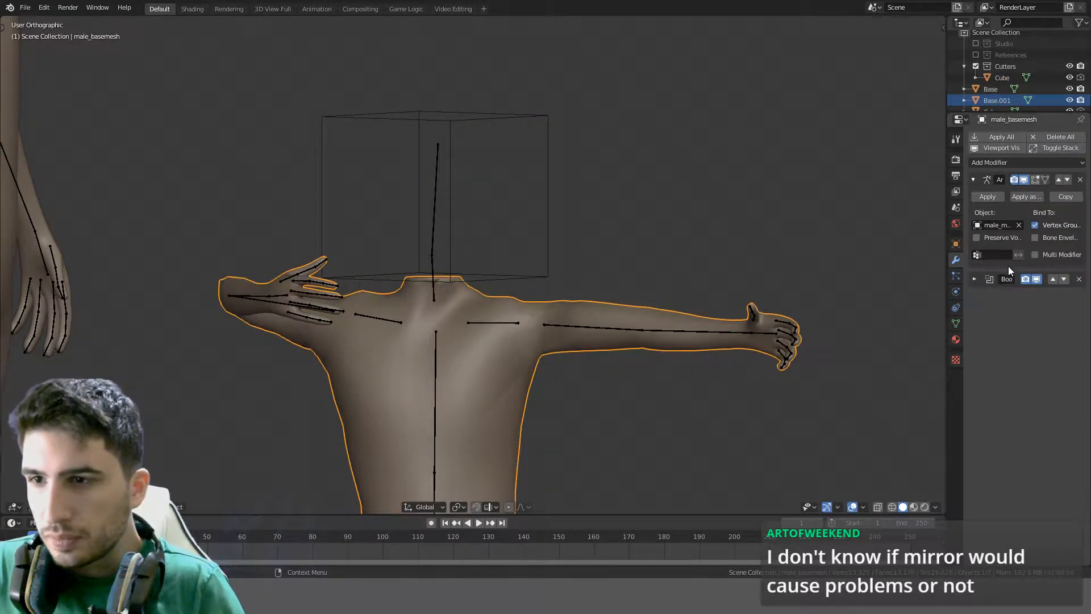
{"action": "left_click", "coordinate": [975, 279]}
{"action": "left_click", "coordinate": [998, 324]}
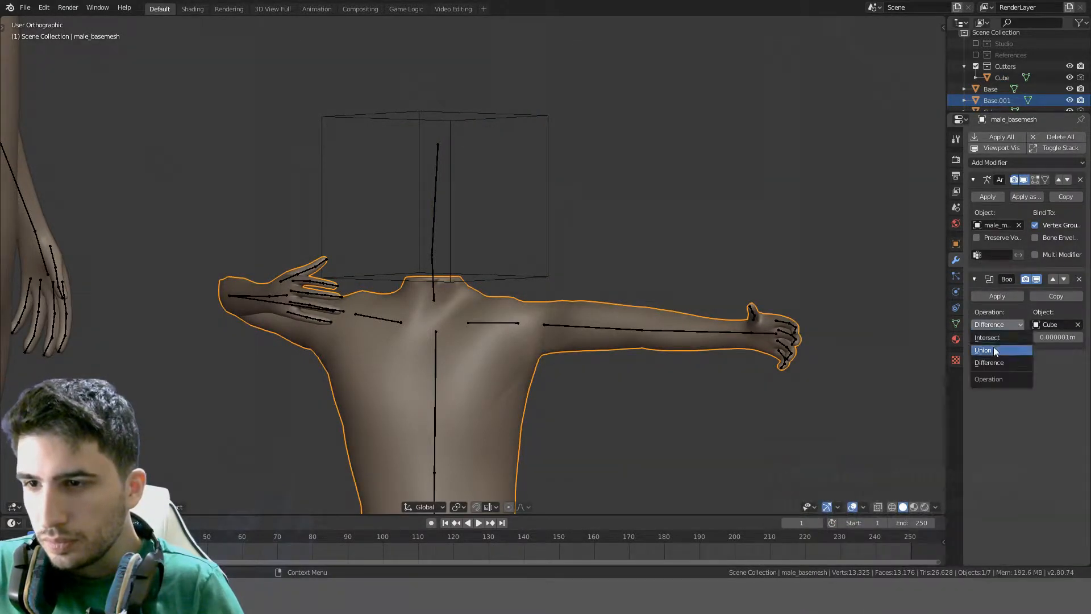
{"action": "left_click", "coordinate": [995, 338]}
{"action": "middle_click_drag", "start_coordinate": [791, 268], "coordinate": [703, 279]}
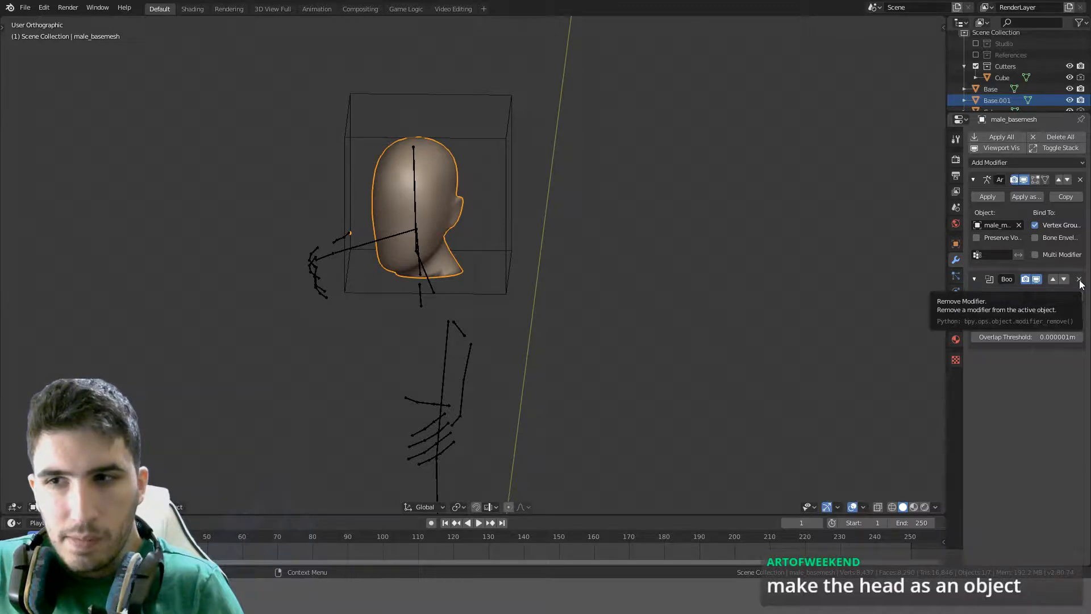
Delete the upper vertices of the cube around the head in front view, leaving only its flat bottom face at the neck
{"action": "left_click", "coordinate": [499, 142]}
{"action": "key", "text": "KP_1"}
{"action": "key", "text": "Tab"}
{"action": "key", "text": "z"}
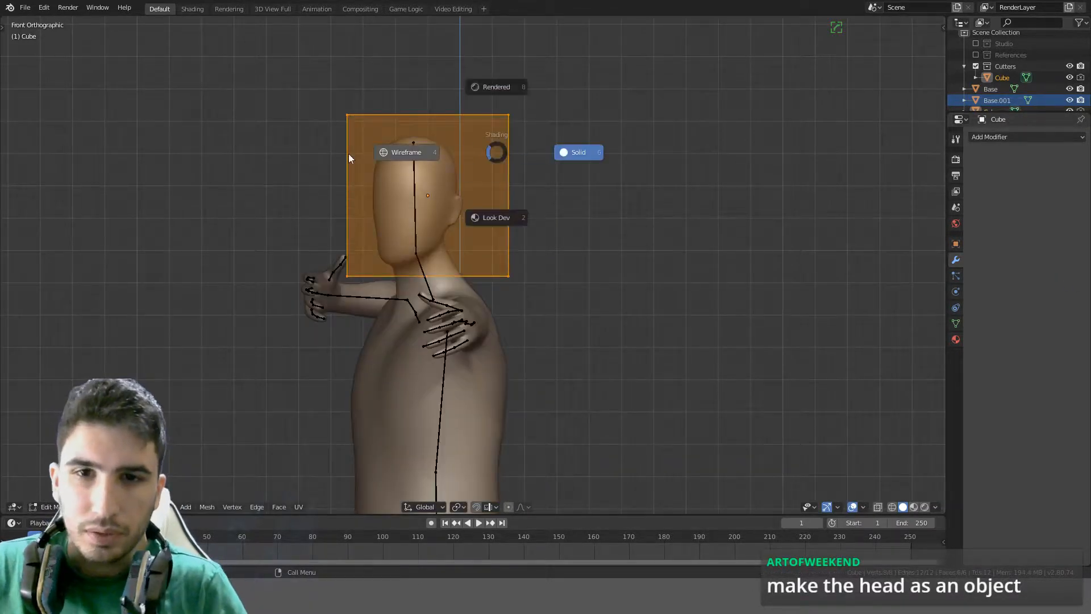
{"action": "left_click", "coordinate": [350, 158]}
{"action": "key", "text": "alt+a"}
{"action": "key", "text": "c"}
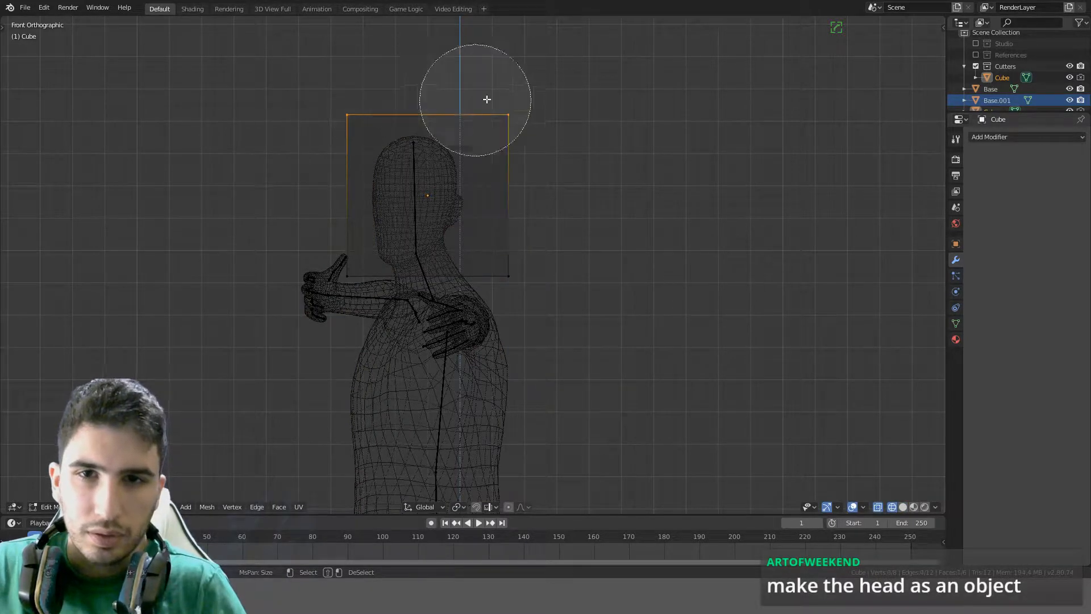
{"action": "key", "text": "Escape"}
{"action": "key", "text": "x"}
{"action": "left_click", "coordinate": [574, 97]}
{"action": "key", "text": "Tab"}
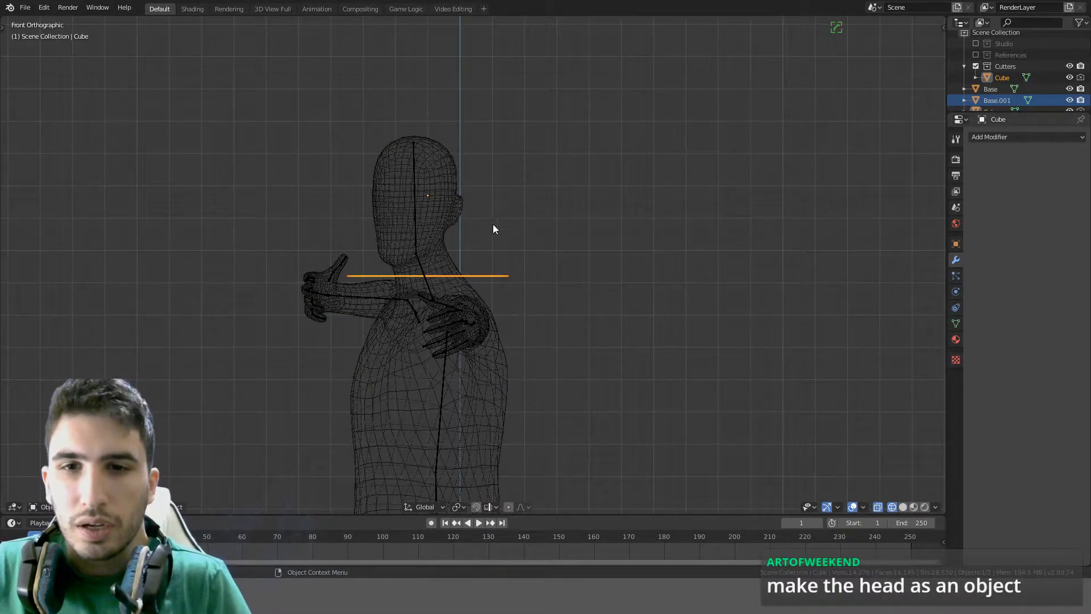
Delete the two vertices along one side of the flat face, reducing the cutter to a single straight edge
{"action": "middle_click_drag", "start_coordinate": [493, 230], "coordinate": [530, 267]}
{"action": "key", "text": "Tab"}
{"action": "left_click", "coordinate": [504, 257]}
{"action": "left_click", "coordinate": [343, 258], "text": "shift"}
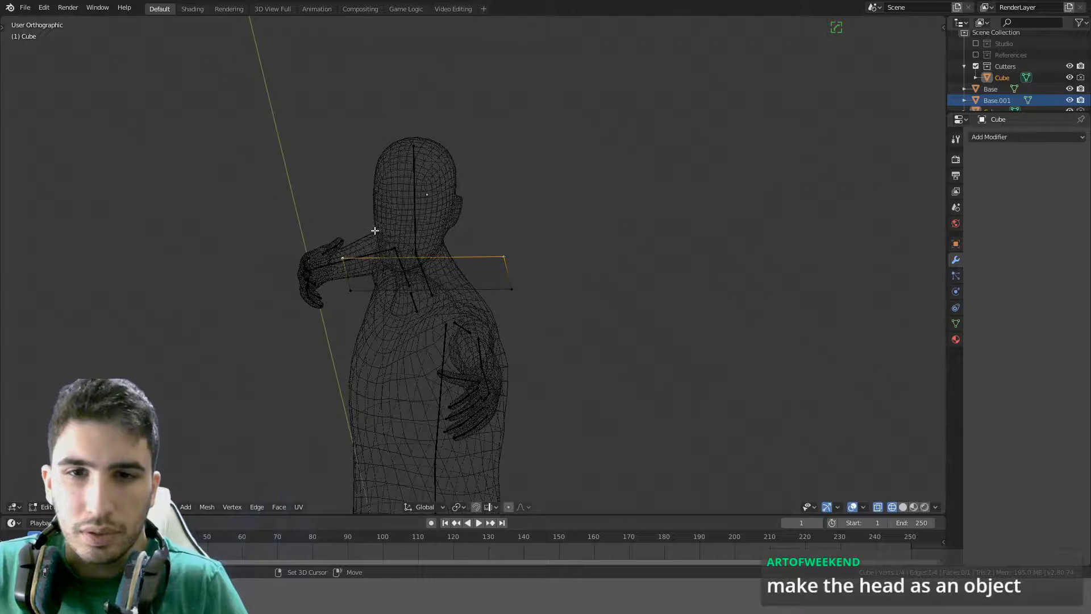
{"action": "key", "text": "x"}
{"action": "left_click", "coordinate": [404, 209]}
{"action": "key", "text": "Tab"}
{"action": "middle_click_drag", "start_coordinate": [466, 250], "coordinate": [458, 237]}
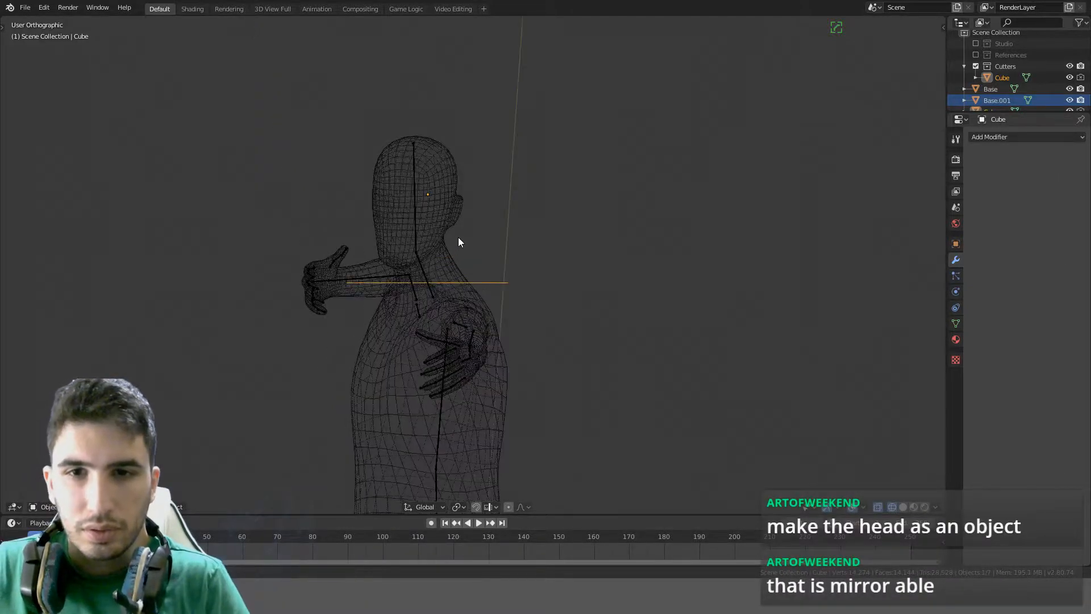
Inspect the posed figure's mesh in Edit Mode against its posed shape in Object Mode
{"action": "left_click", "coordinate": [446, 220]}
{"action": "key", "text": "Tab"}
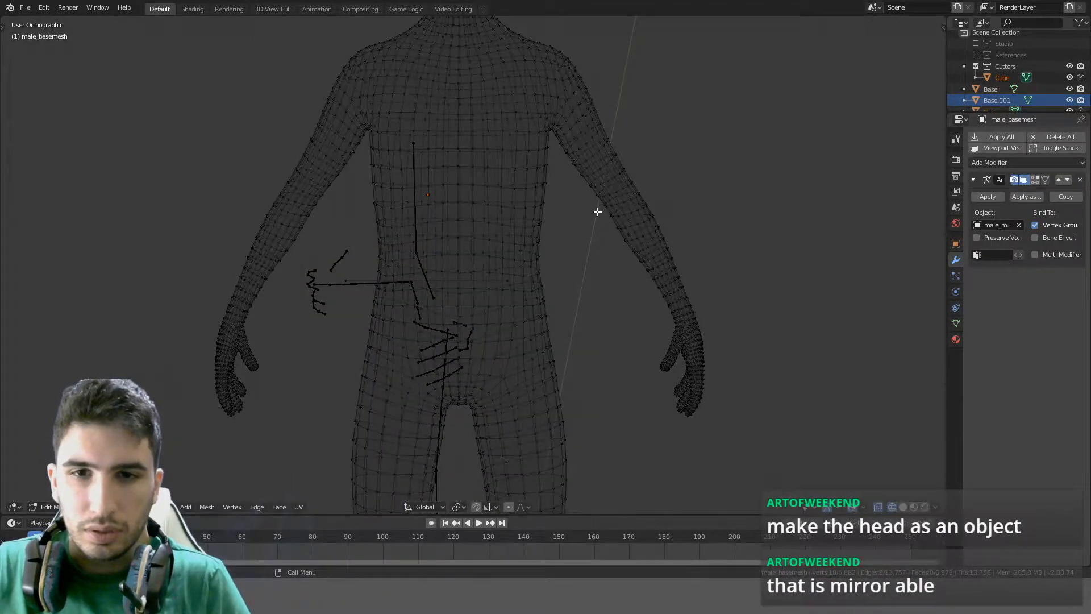
{"action": "scroll", "coordinate": [601, 216], "scroll_direction": "down", "scroll_amount": 5}
{"action": "key", "text": "Tab"}
{"action": "key", "text": "Tab"}
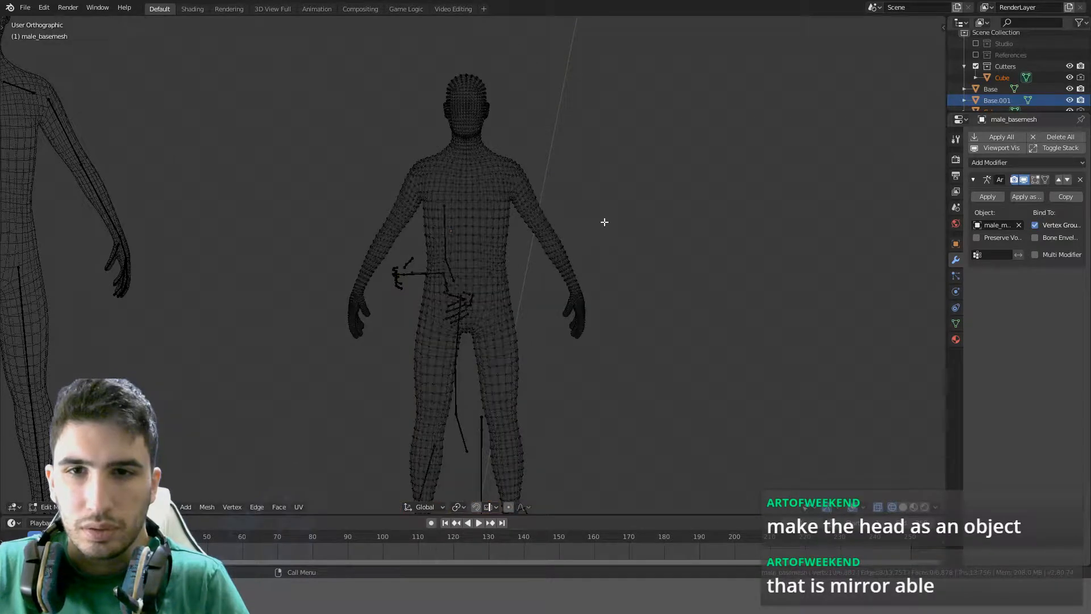
{"action": "key", "text": "Tab"}
{"action": "key", "text": "KP_1"}
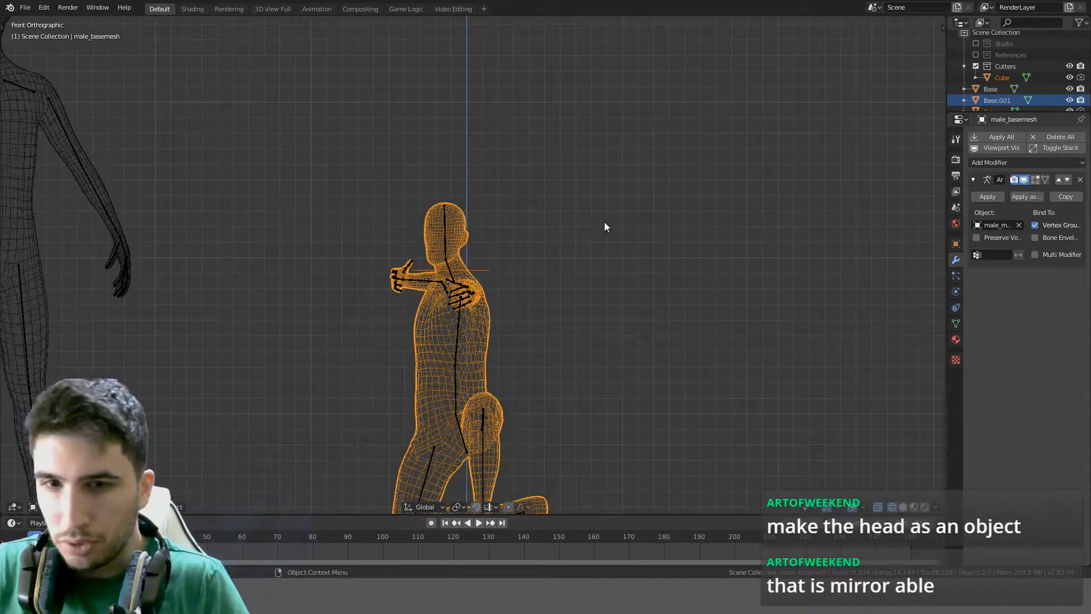
Select the posed figure's armature and switch its skeleton to Rest Position
{"action": "left_click", "coordinate": [480, 270]}
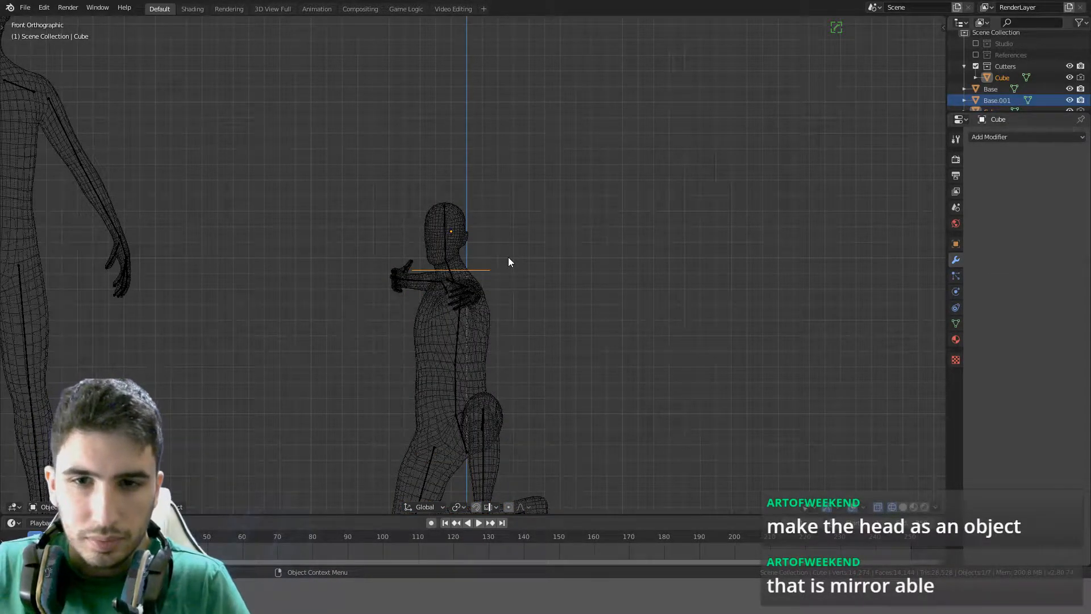
{"action": "left_click", "coordinate": [449, 224]}
{"action": "left_click", "coordinate": [445, 220]}
{"action": "left_click", "coordinate": [446, 220]}
{"action": "left_click", "coordinate": [447, 222]}
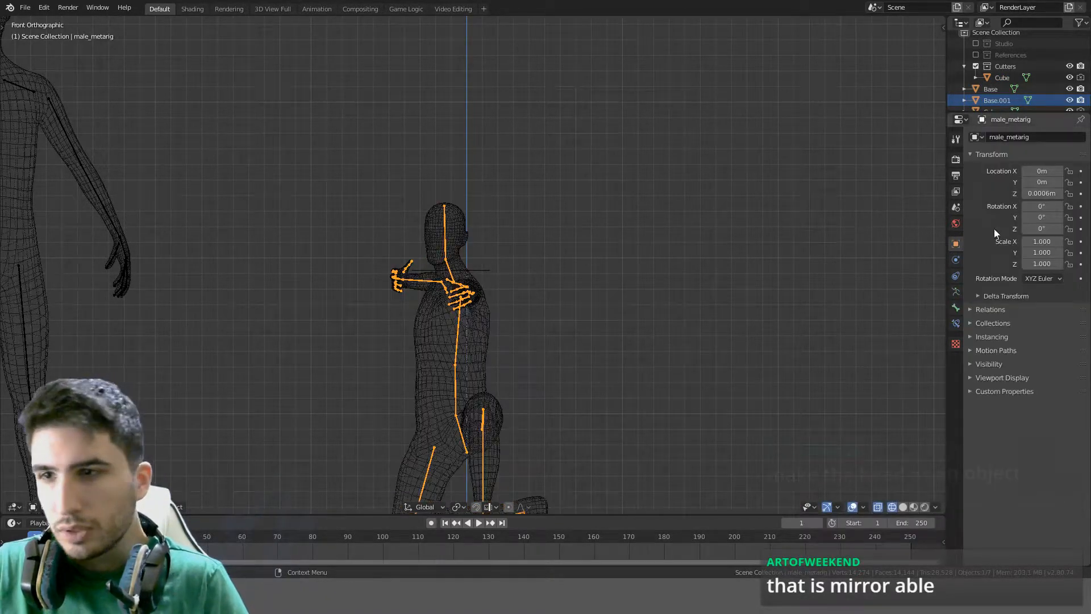
{"action": "left_click", "coordinate": [960, 291]}
{"action": "left_click", "coordinate": [1041, 171]}
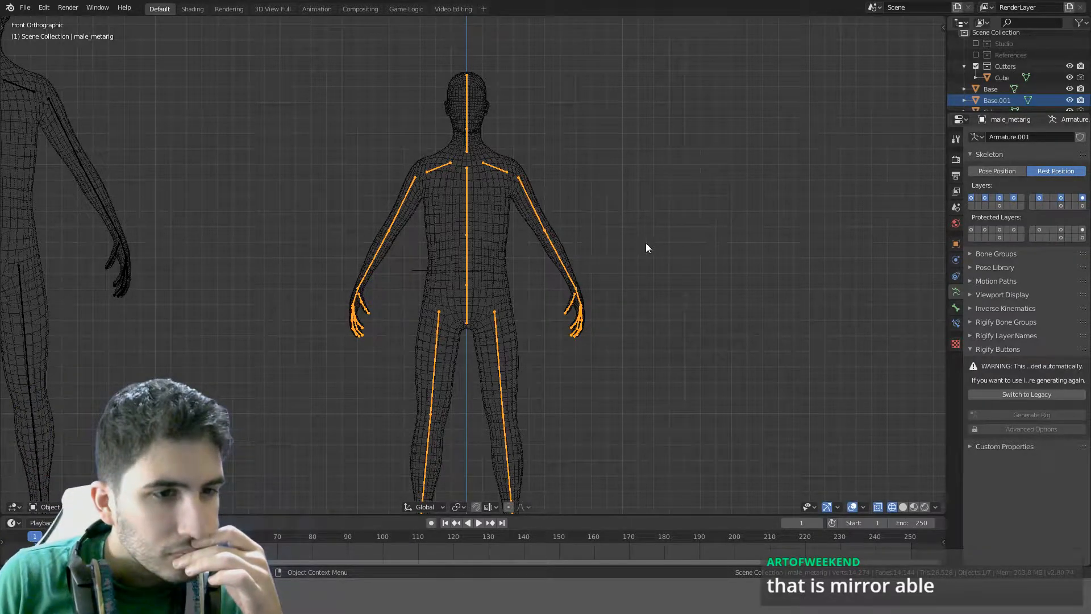
Move the cutting edge up to the base of the rest-pose figure's neck and set its origin to its geometry
{"action": "left_click", "coordinate": [422, 270]}
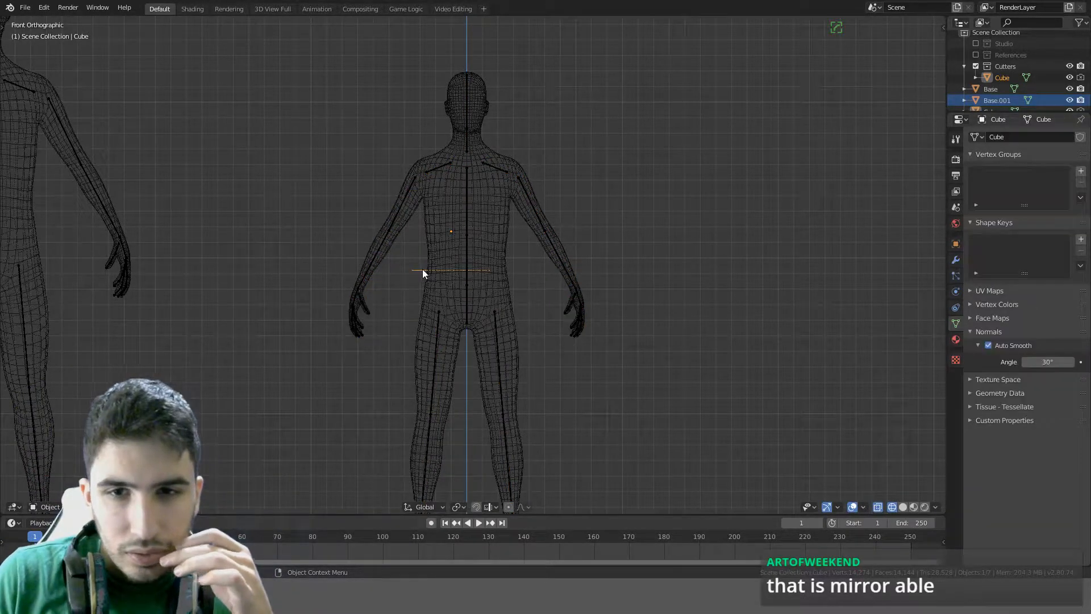
{"action": "key", "text": "g"}
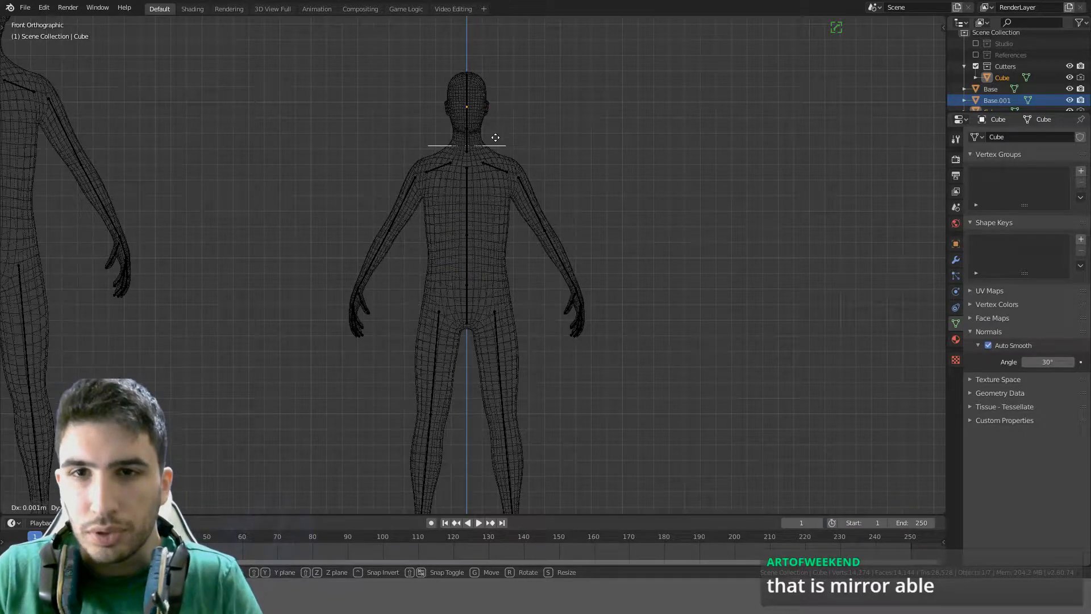
{"action": "left_click", "coordinate": [493, 127]}
{"action": "key", "text": "ctrl+shift+alt+c"}
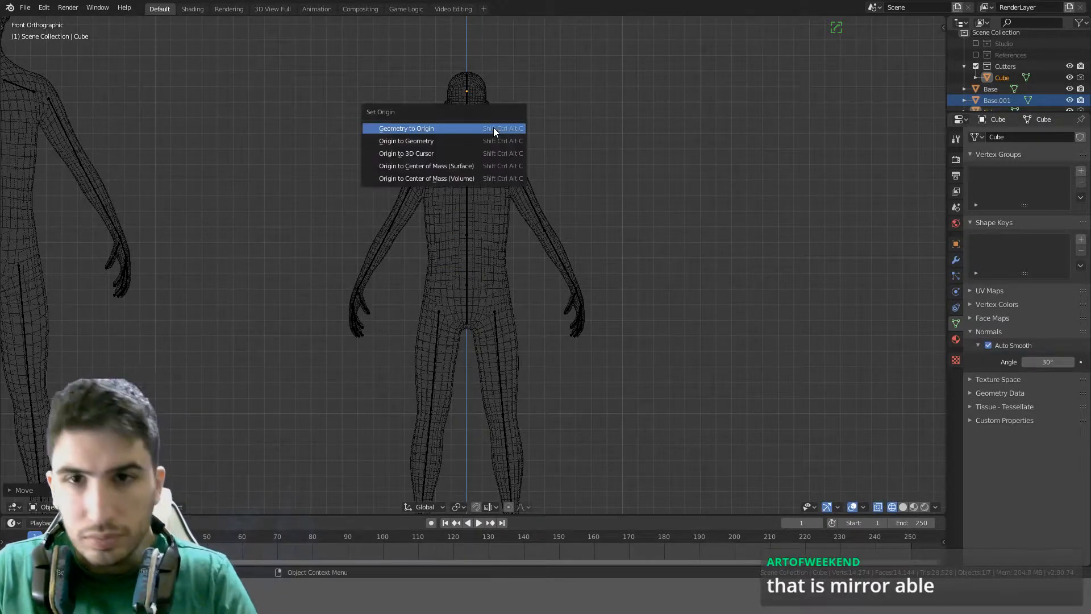
{"action": "left_click", "coordinate": [491, 141]}
Adjust the cutting edge's position at the neck in right side view
{"action": "key", "text": "KP_3"}
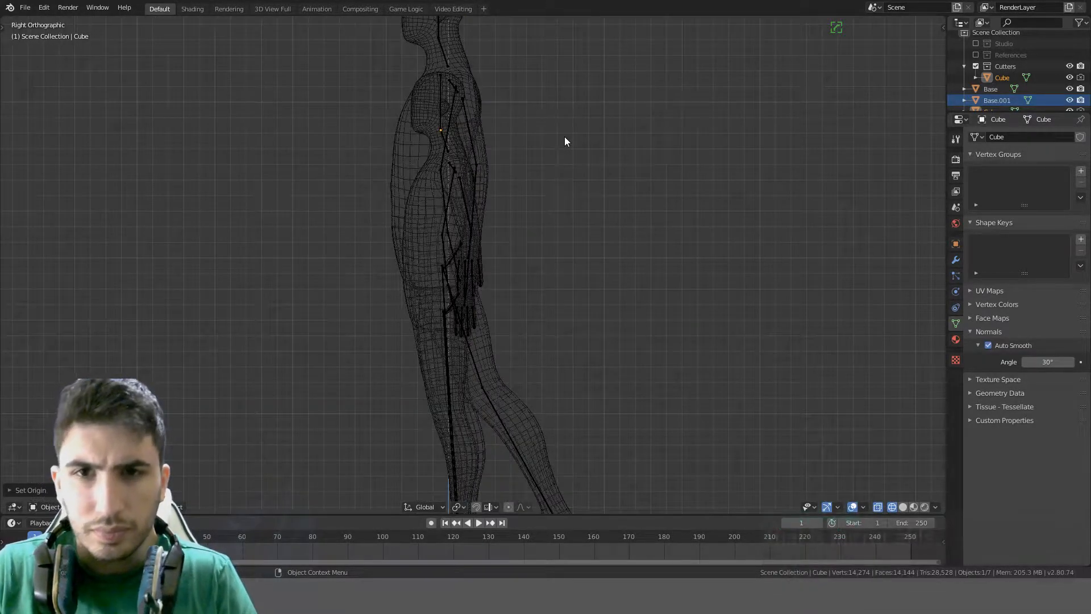
{"action": "key", "text": "g"}
{"action": "left_click", "coordinate": [544, 145]}
Select the figure's whole mesh and use Knife Project in front view to cut through the neck along the edge
{"action": "key", "text": "KP_1"}
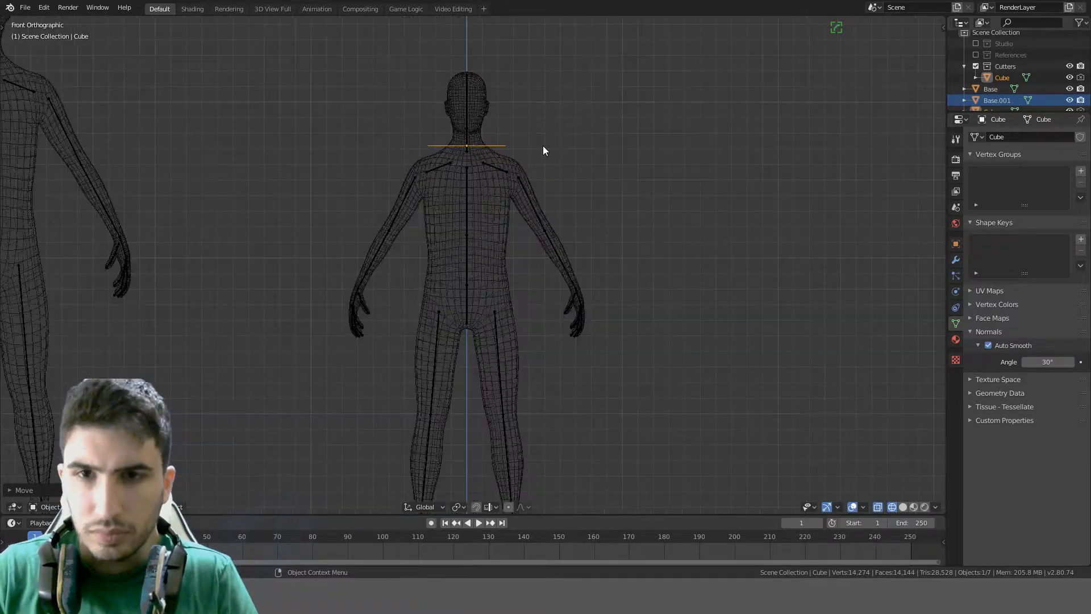
{"action": "left_click", "coordinate": [479, 115]}
{"action": "key", "text": "Tab"}
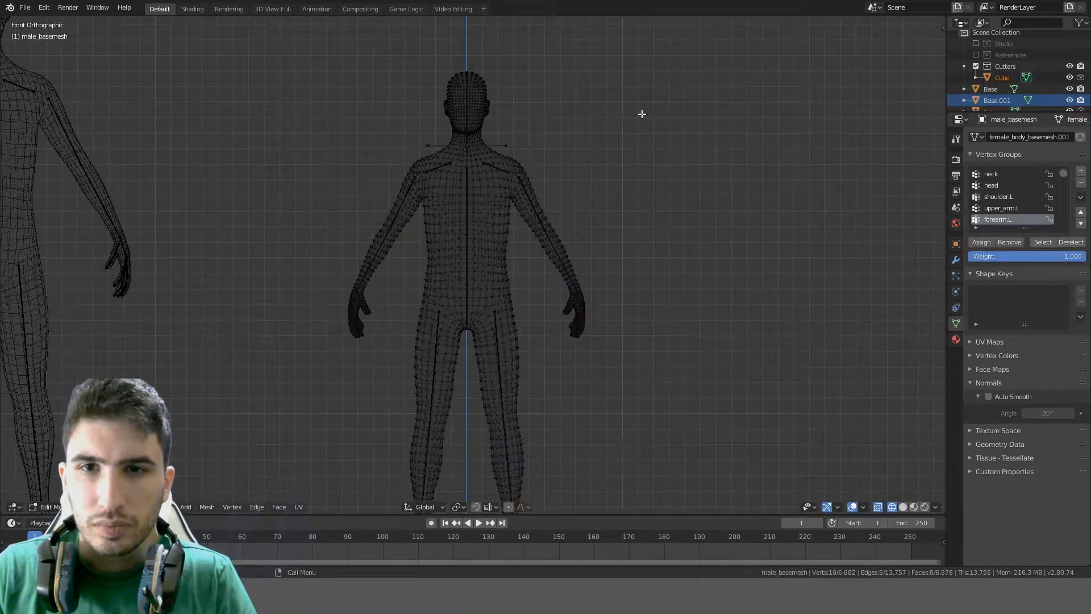
{"action": "key", "text": "a"}
{"action": "key", "text": "F3"}
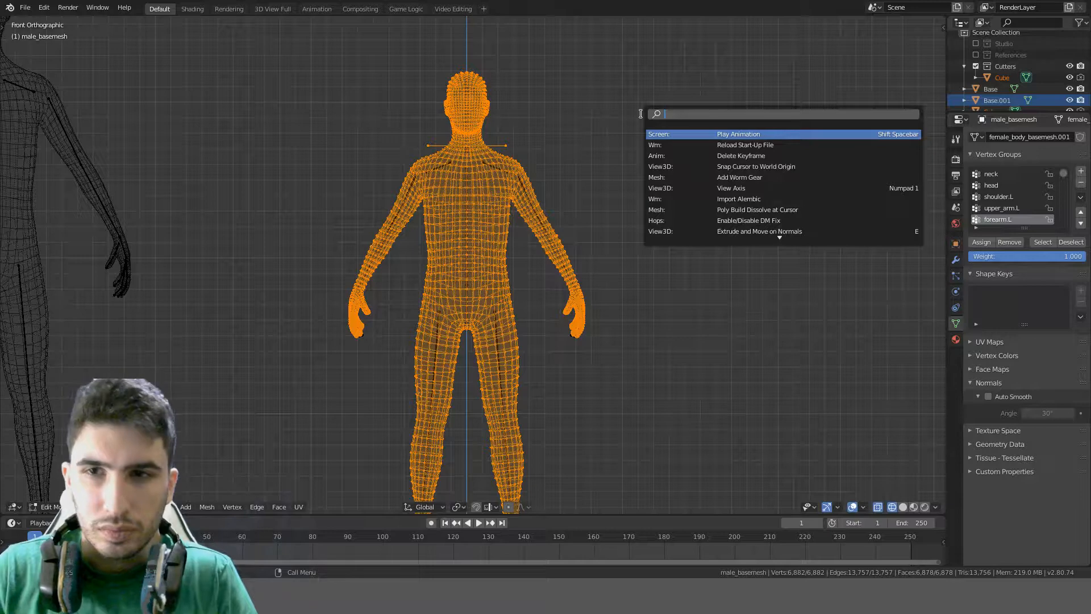
{"action": "type", "text": "knife"}
{"action": "key", "text": "Down"}
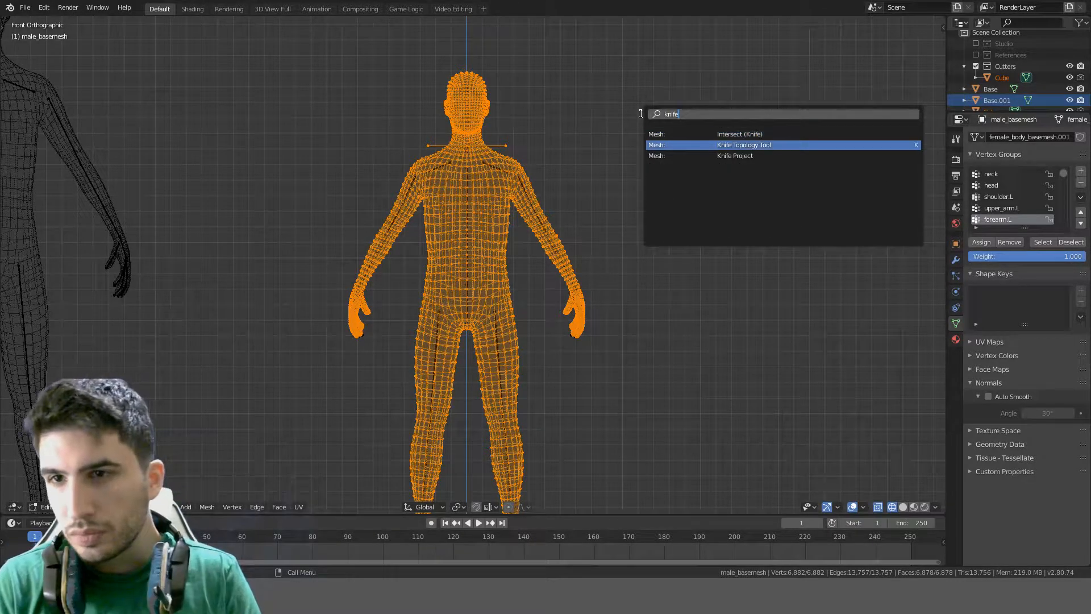
{"action": "key", "text": "Down"}
{"action": "key", "text": "Return"}
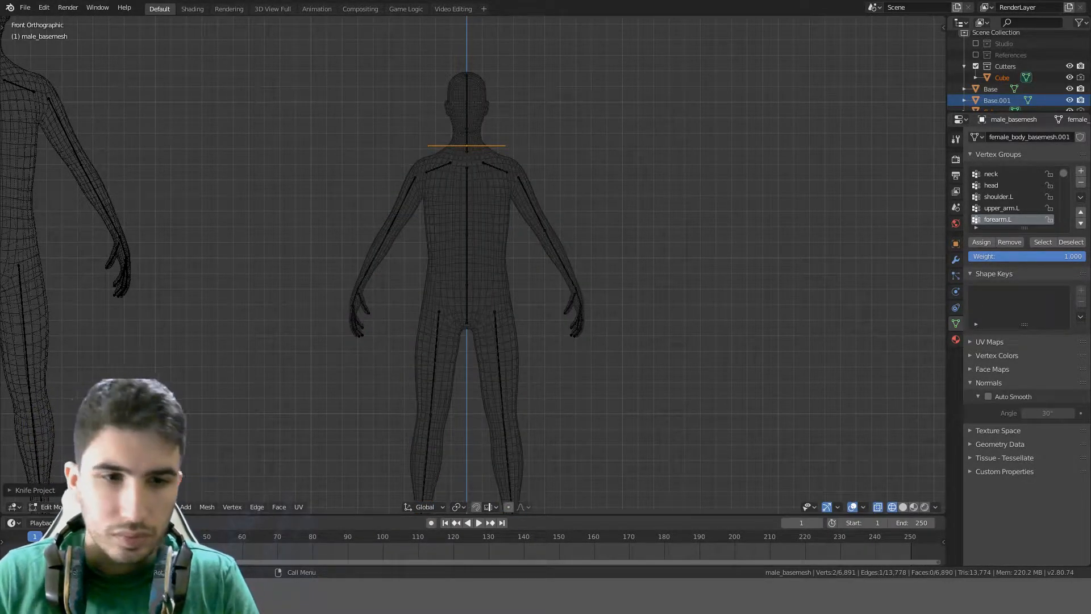
{"action": "left_click", "coordinate": [9, 491]}
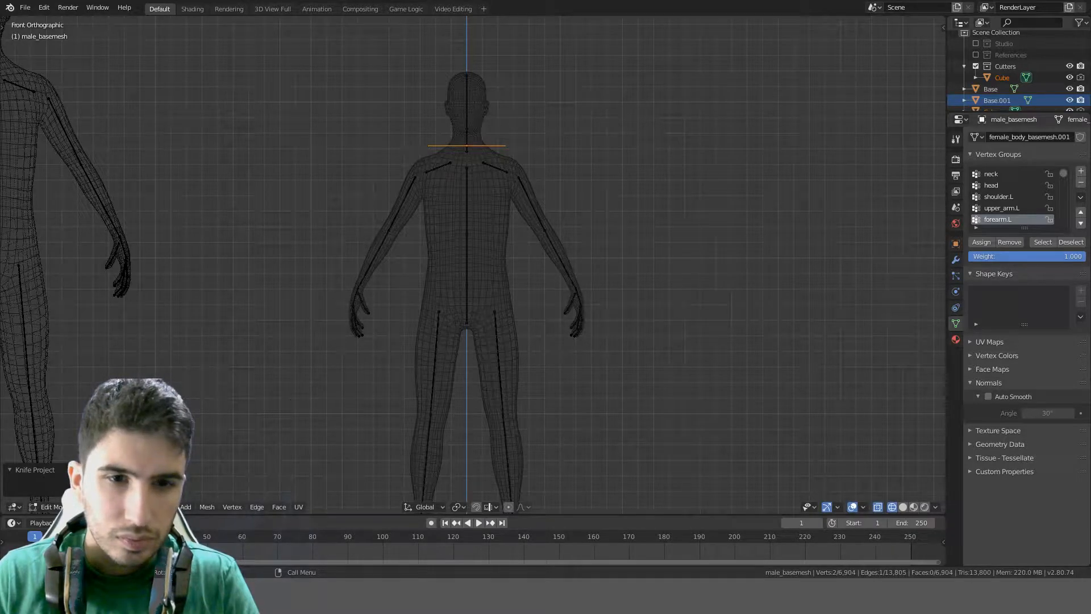
{"action": "left_click", "coordinate": [15, 470]}
Leave mesh editing and delete the cutting edge object
{"action": "middle_click_drag", "start_coordinate": [574, 174], "coordinate": [531, 295], "text": "shift"}
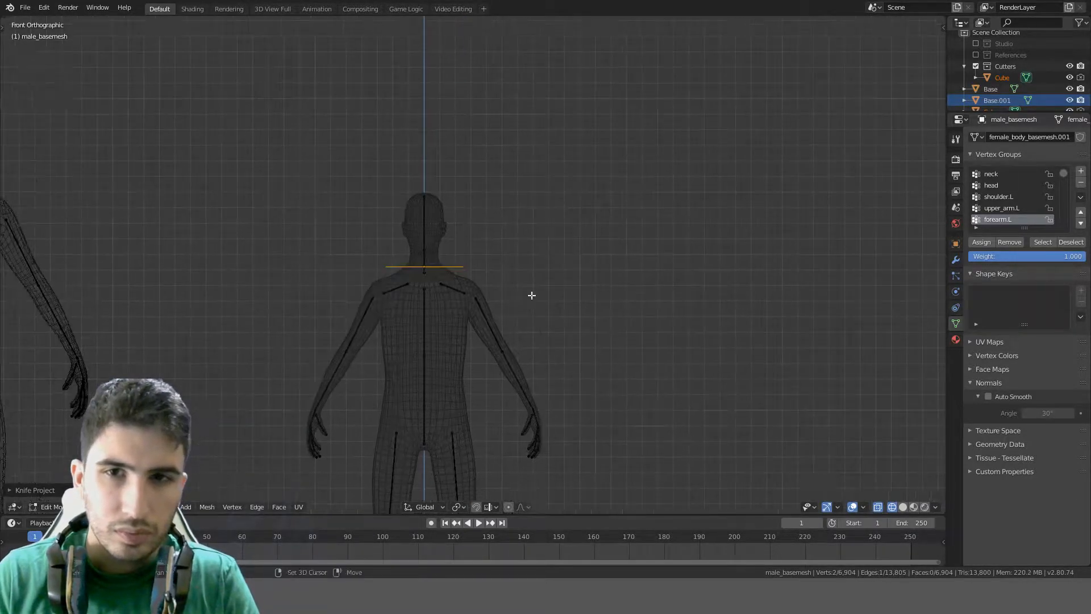
{"action": "key", "text": "Tab"}
{"action": "left_click", "coordinate": [462, 268]}
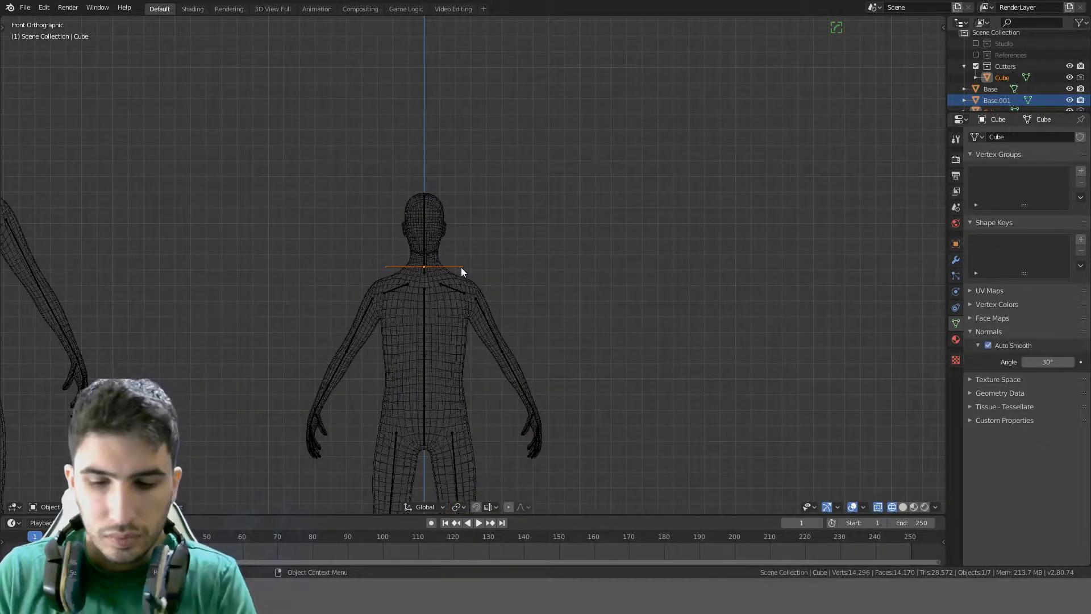
{"action": "key", "text": "Delete"}
Open the figure's mesh for editing and try to select the edge loop along the neck cut
{"action": "left_click", "coordinate": [446, 238]}
{"action": "key", "text": "Tab"}
{"action": "scroll", "coordinate": [484, 256], "scroll_direction": "up", "scroll_amount": 5}
{"action": "scroll", "coordinate": [395, 259], "scroll_direction": "up", "scroll_amount": 2}
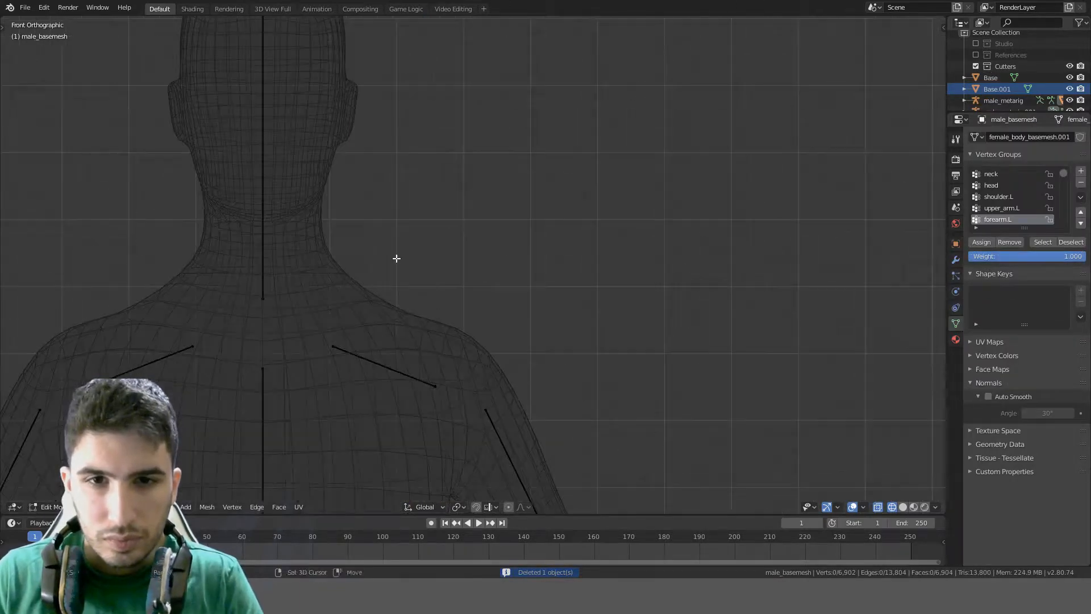
{"action": "middle_click_drag", "start_coordinate": [395, 259], "coordinate": [507, 280], "text": "shift"}
{"action": "left_click", "coordinate": [472, 289], "text": "alt"}
{"action": "left_click", "coordinate": [470, 287], "text": "alt"}
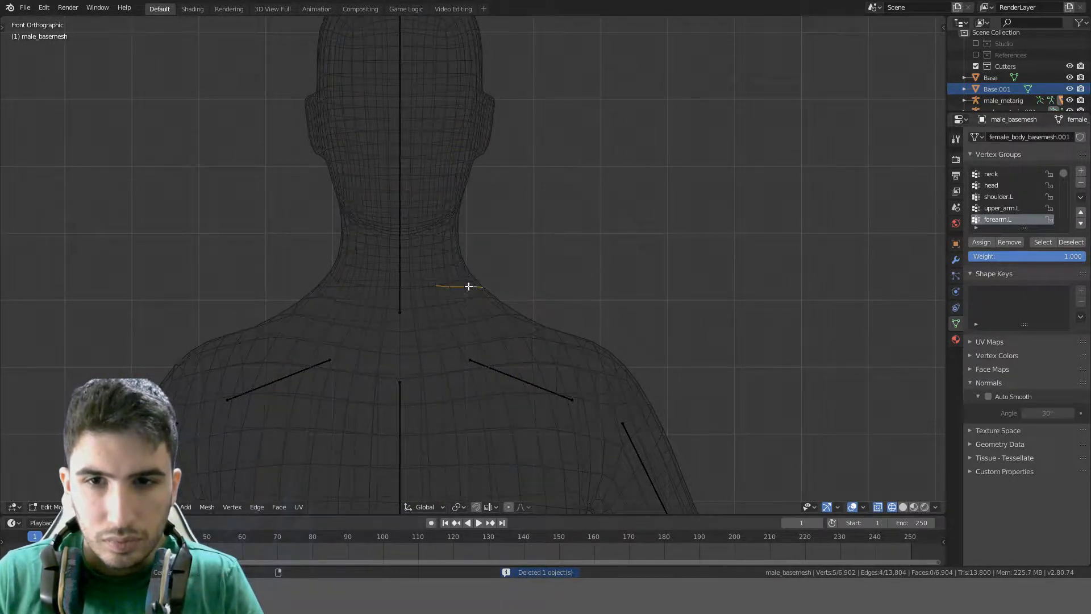
Circle-select the head and neck vertices, deselect those below the cut line, and check the selection from the right
{"action": "scroll", "coordinate": [476, 286], "scroll_direction": "down", "scroll_amount": 3}
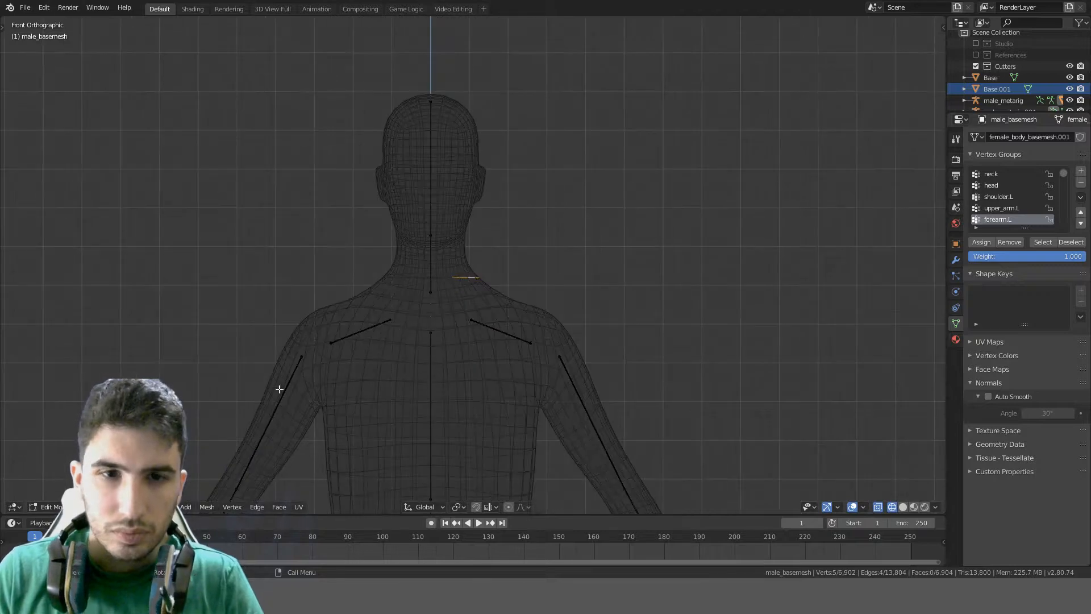
{"action": "key", "text": "c"}
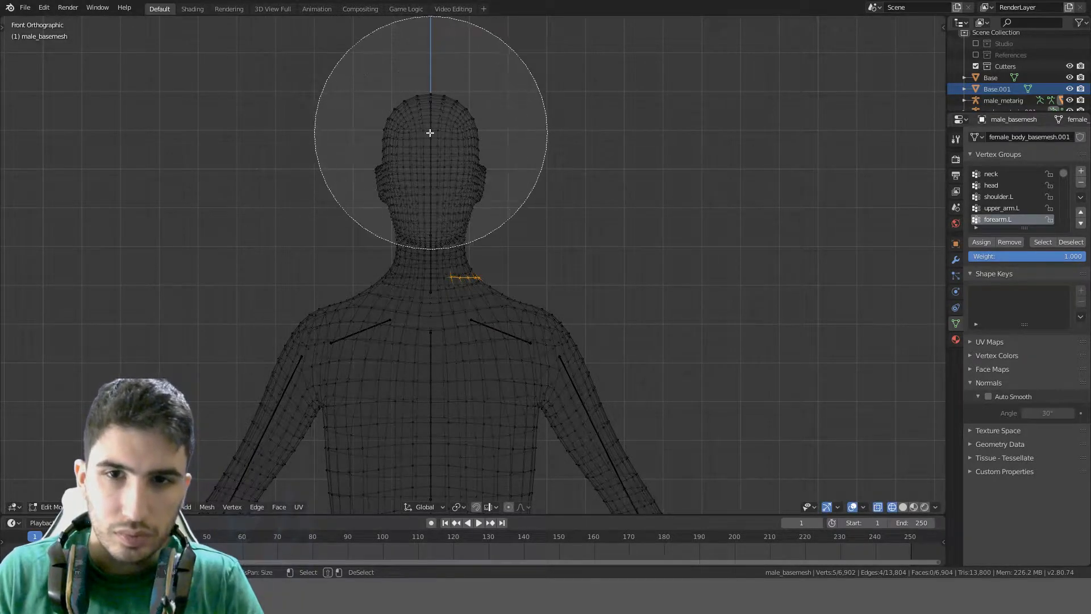
{"action": "mouse_move", "coordinate": [428, 132]}
{"action": "left_mouse_down"}
{"action": "mouse_move", "coordinate": [426, 161]}
{"action": "mouse_move", "coordinate": [377, 166]}
{"action": "mouse_move", "coordinate": [458, 168]}
{"action": "left_mouse_up"}
{"action": "scroll", "coordinate": [563, 268], "scroll_direction": "up", "scroll_amount": 5}
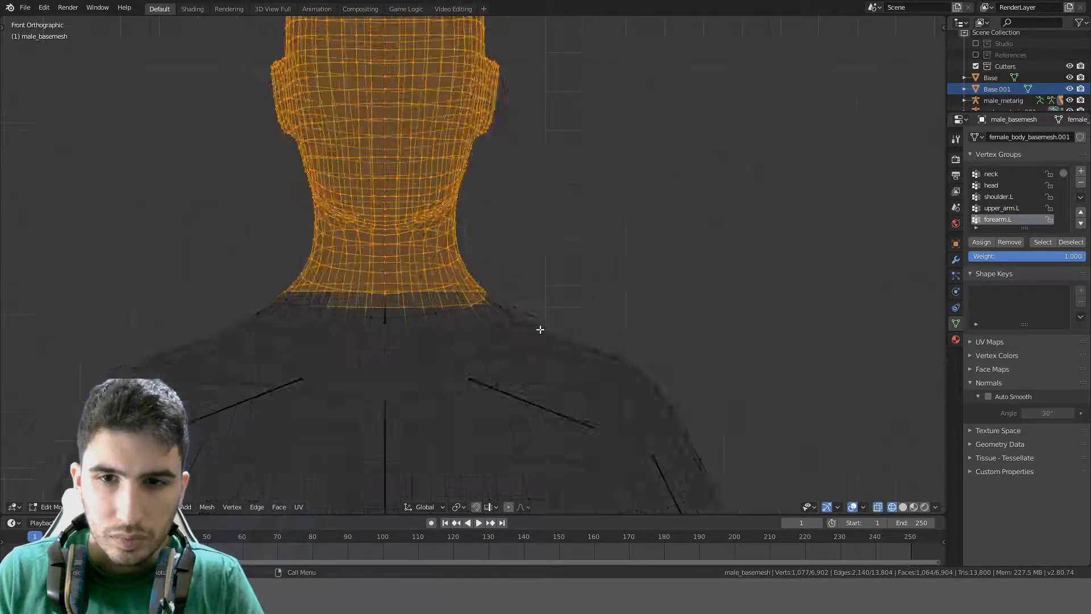
{"action": "left_click_drag", "start_coordinate": [527, 424], "coordinate": [256, 425], "text": "shift"}
{"action": "right_click", "coordinate": [244, 426]}
{"action": "middle_click_drag", "start_coordinate": [242, 426], "coordinate": [488, 406]}
{"action": "key", "text": "KP_3"}
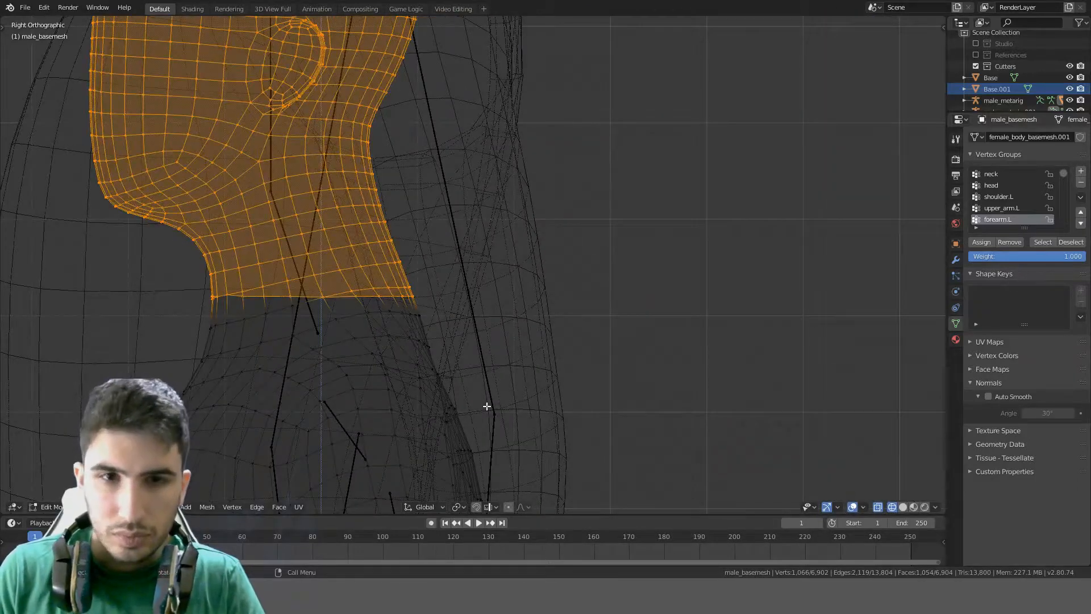
Separate the selected head and neck into their own object and return to Object Mode
{"action": "key", "text": "KP_1"}
{"action": "scroll", "coordinate": [545, 327], "scroll_direction": "down", "scroll_amount": 3}
{"action": "key", "text": "p"}
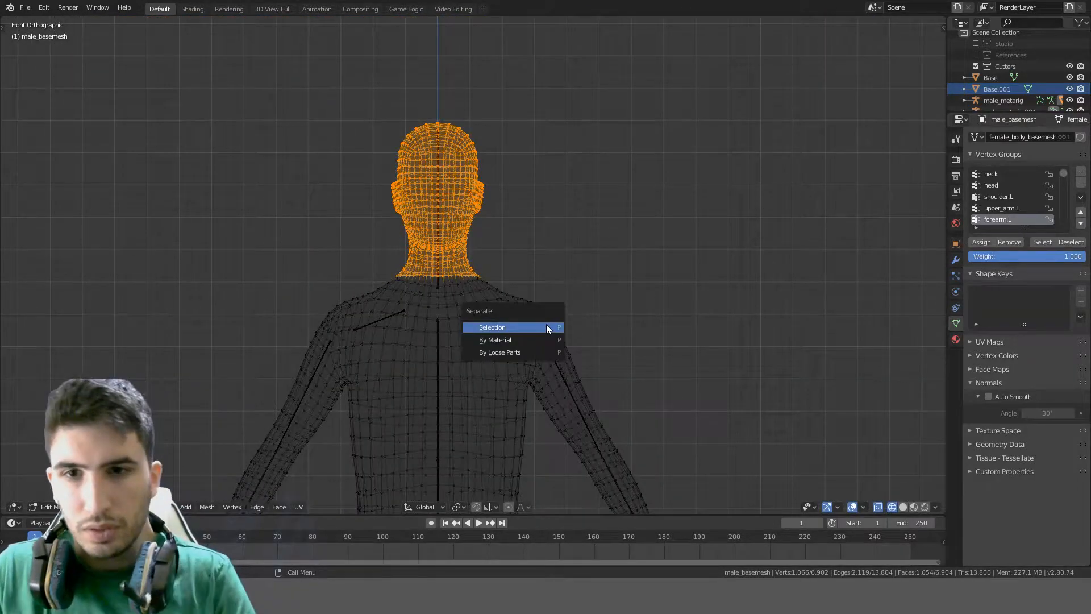
{"action": "left_click", "coordinate": [547, 327]}
{"action": "key", "text": "Tab"}
Select the separated head and switch the viewport to Solid shading
{"action": "left_click", "coordinate": [473, 184]}
{"action": "key", "text": "z"}
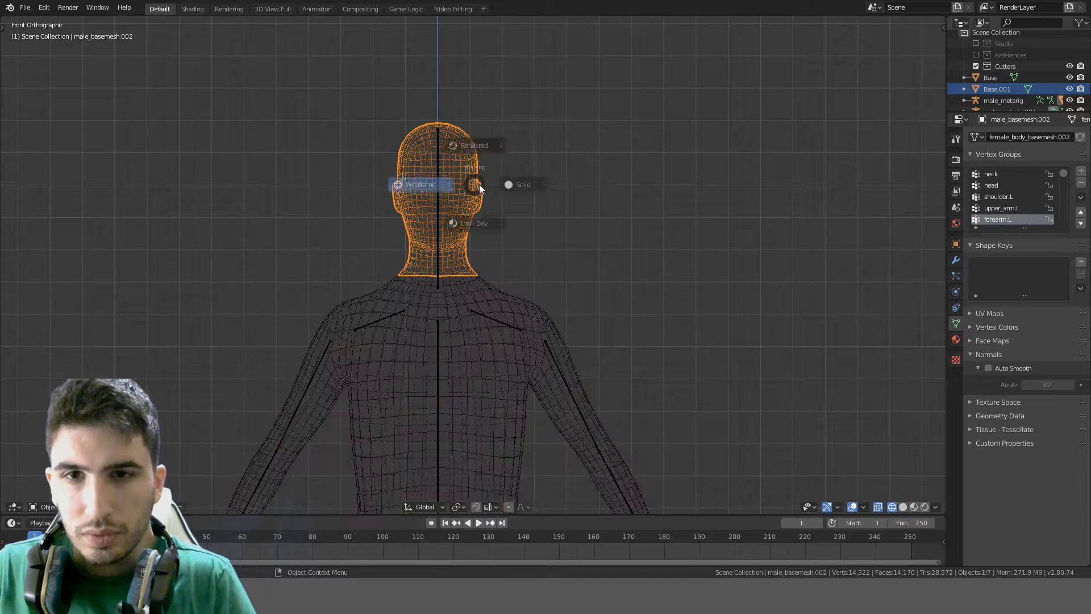
{"action": "left_click", "coordinate": [528, 184]}
{"action": "scroll", "coordinate": [562, 196], "scroll_direction": "down", "scroll_amount": 2}
{"action": "middle_click_drag", "start_coordinate": [554, 223], "coordinate": [564, 255]}
{"action": "scroll", "coordinate": [564, 260], "scroll_direction": "down", "scroll_amount": 3}
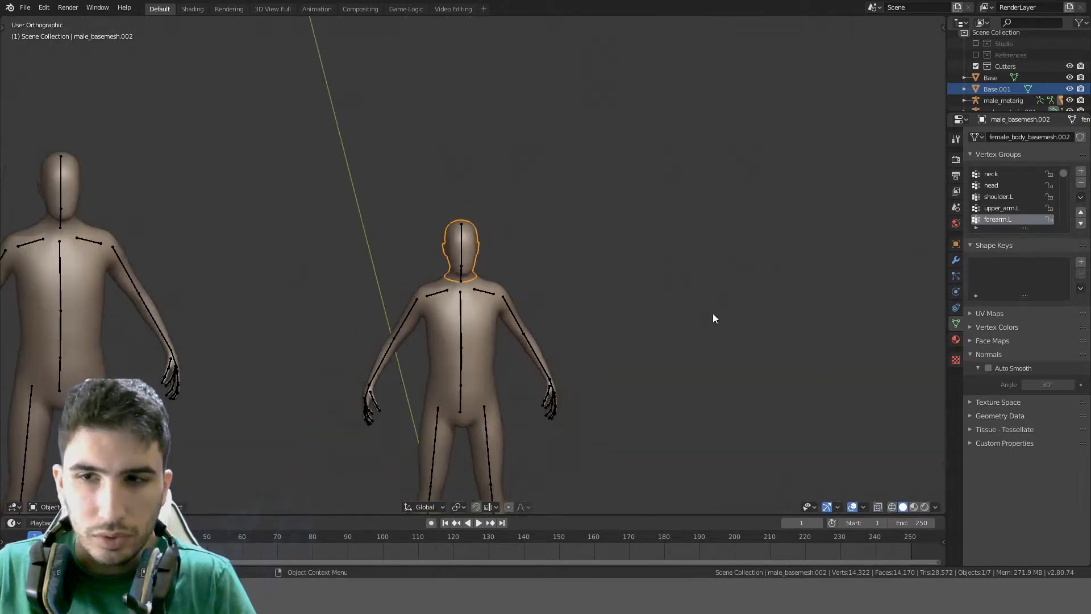
Set the figure's armature back to Pose Position and select the separated head to view it on the posed body
{"action": "left_click", "coordinate": [460, 318]}
{"action": "left_click", "coordinate": [463, 318]}
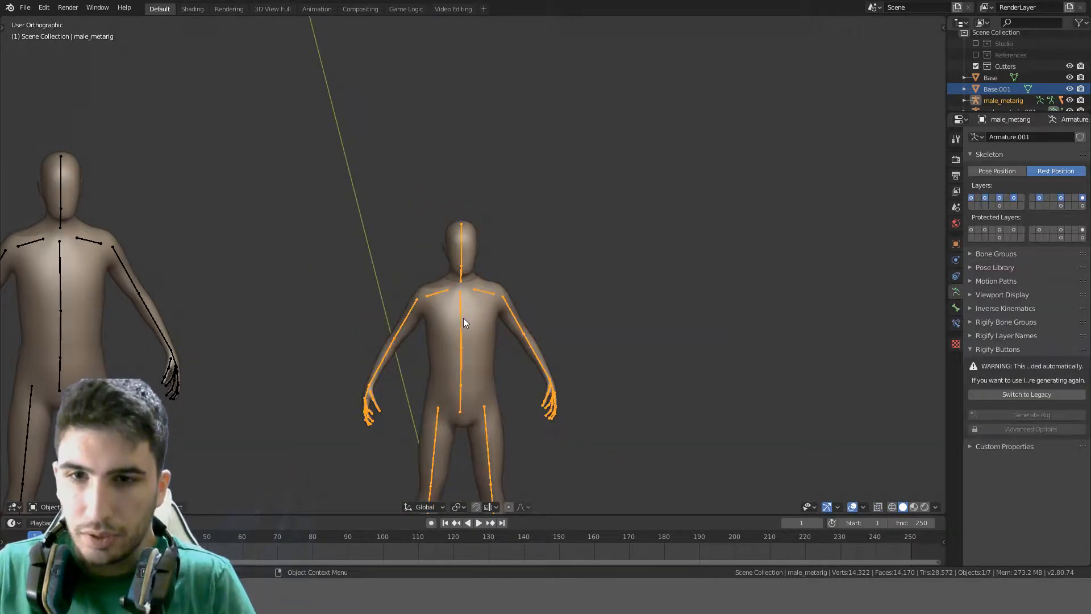
{"action": "left_click", "coordinate": [990, 169]}
{"action": "left_click", "coordinate": [452, 348]}
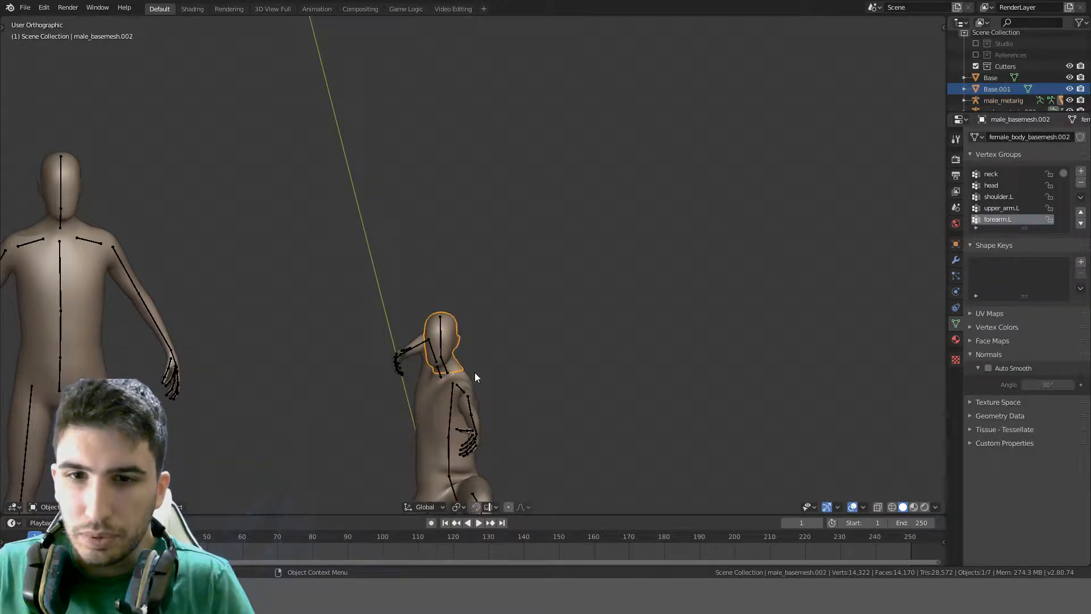
{"action": "middle_click_drag", "start_coordinate": [501, 352], "coordinate": [543, 326]}
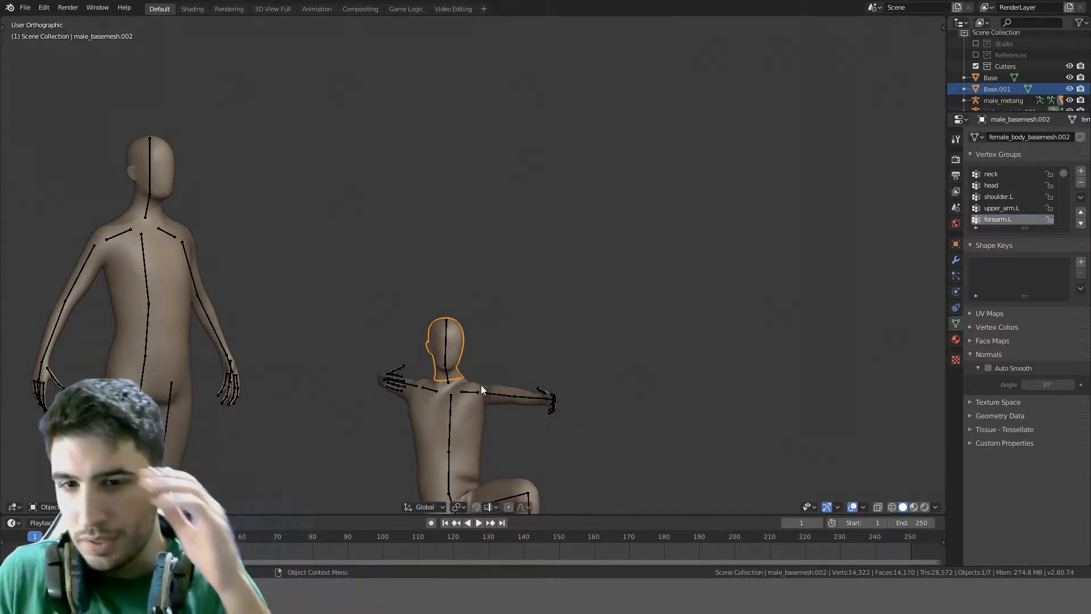
Set the kneeling figure's armature to Rest Position and select the separated head in front view
{"action": "left_click", "coordinate": [446, 380]}
{"action": "left_click", "coordinate": [446, 380]}
{"action": "left_click", "coordinate": [446, 380]}
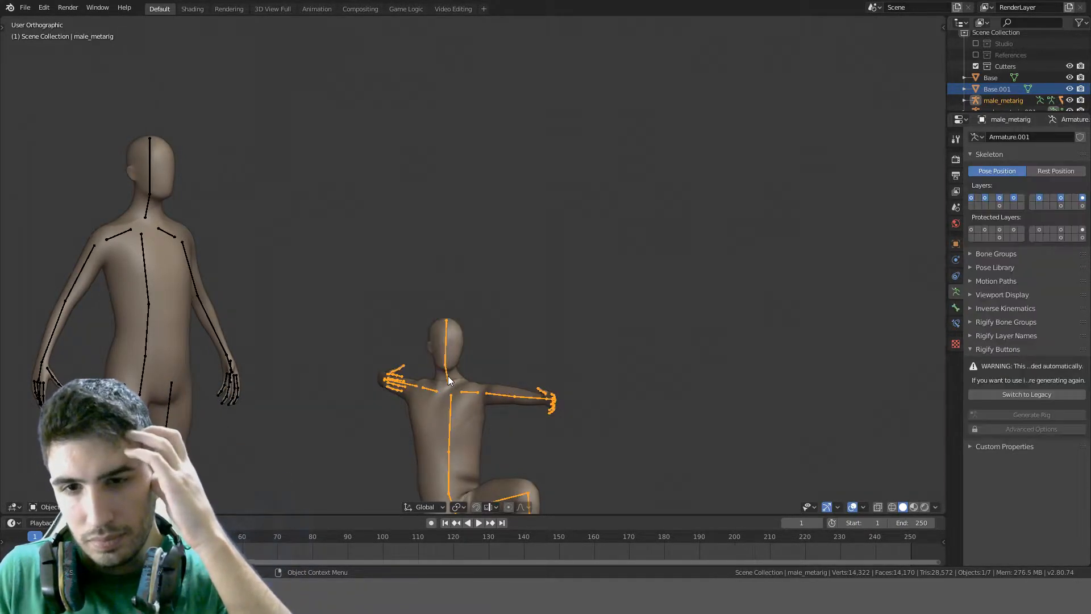
{"action": "left_click", "coordinate": [1047, 169]}
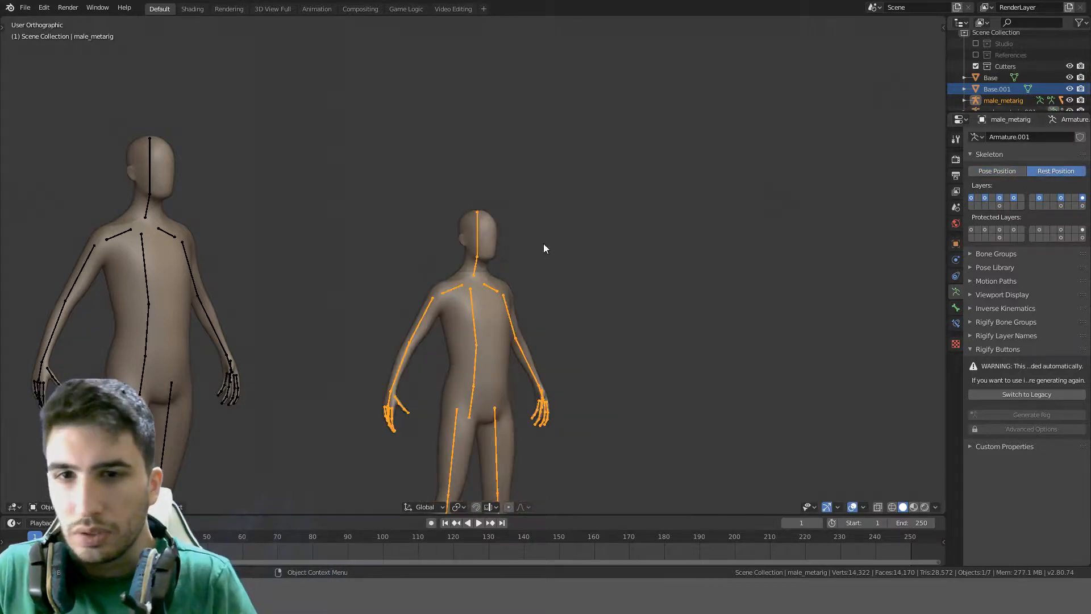
{"action": "left_click", "coordinate": [535, 225]}
{"action": "key", "text": "KP_1"}
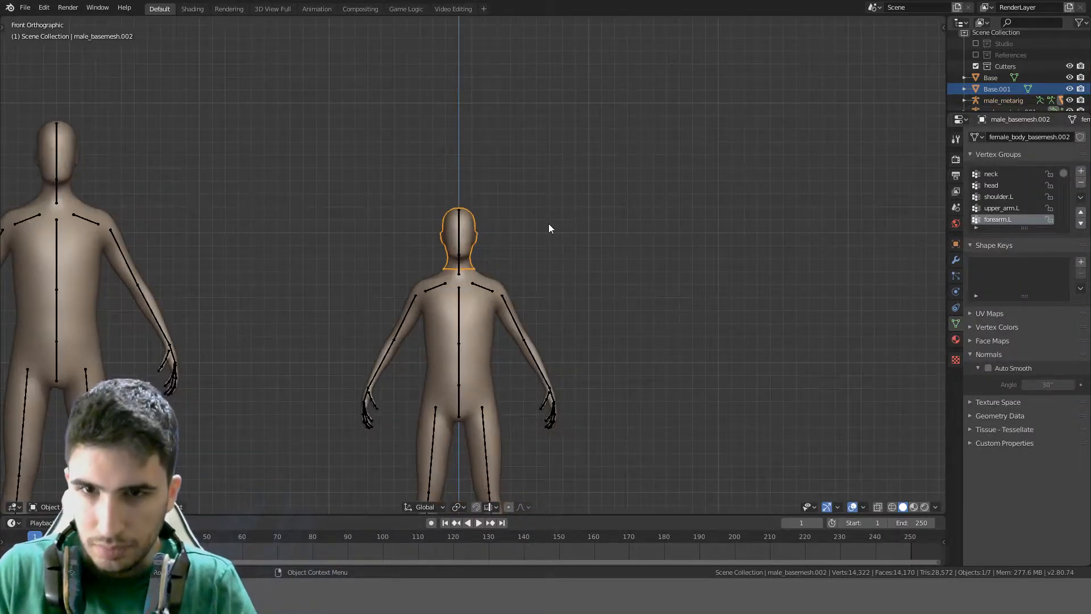
Switch the separated head to Sculpt Mode and enable Dyntopo for the Draw brush
{"action": "left_click", "coordinate": [55, 507]}
{"action": "left_click", "coordinate": [57, 444]}
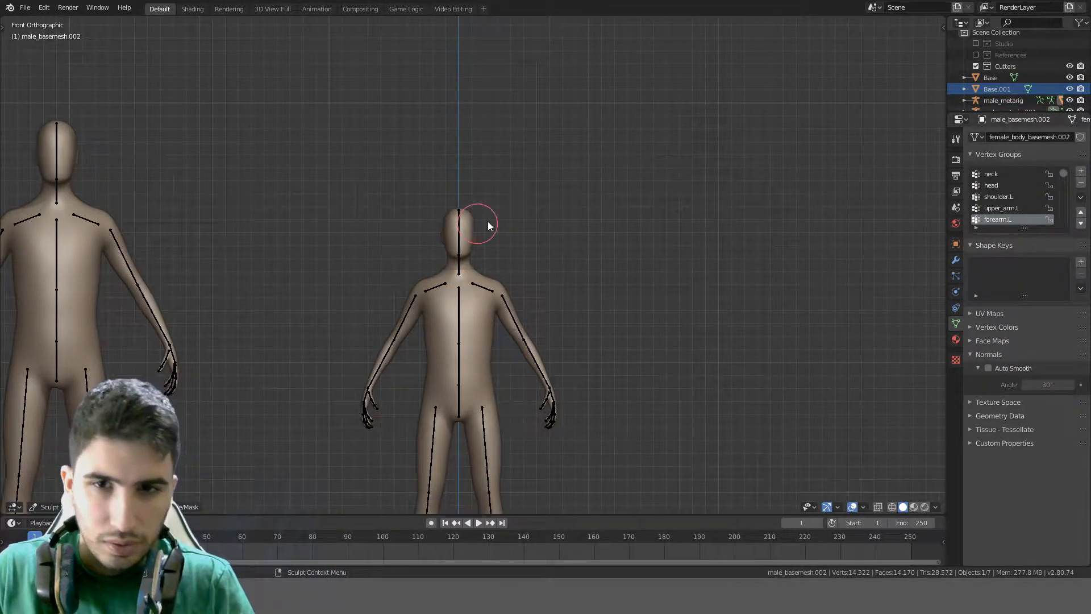
{"action": "scroll", "coordinate": [484, 224], "scroll_direction": "up", "scroll_amount": 4}
{"action": "left_click", "coordinate": [956, 139]}
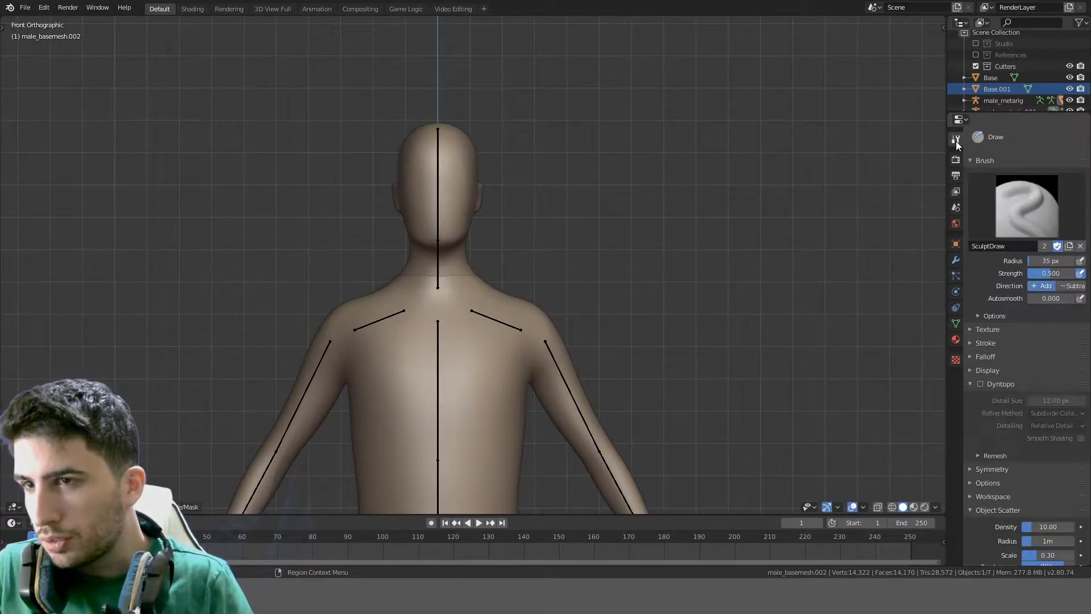
{"action": "left_click", "coordinate": [981, 384]}
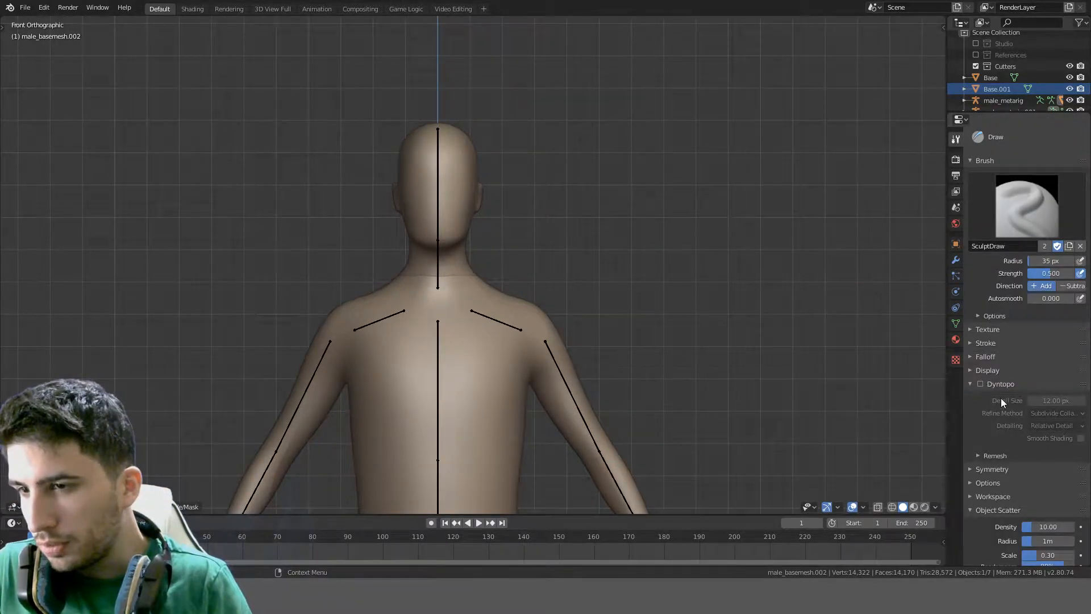
{"action": "left_click", "coordinate": [979, 384]}
{"action": "left_click", "coordinate": [980, 385]}
{"action": "scroll", "coordinate": [1032, 409], "scroll_direction": "down", "scroll_amount": 3}
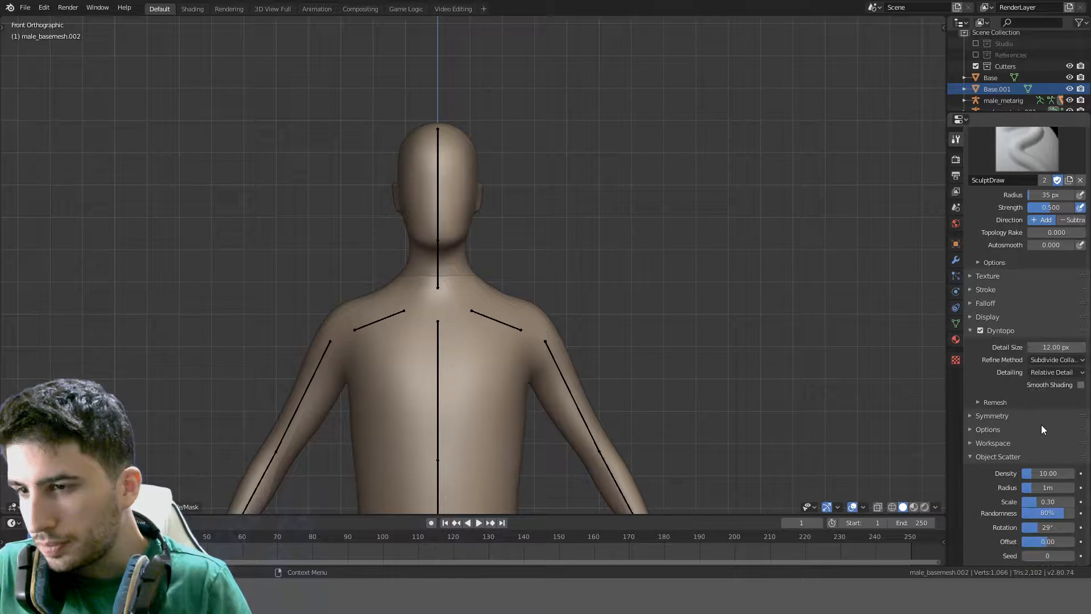
Show the sculpt symmetry settings and draw test eye shapes on the head with X mirroring
{"action": "left_click", "coordinate": [972, 418]}
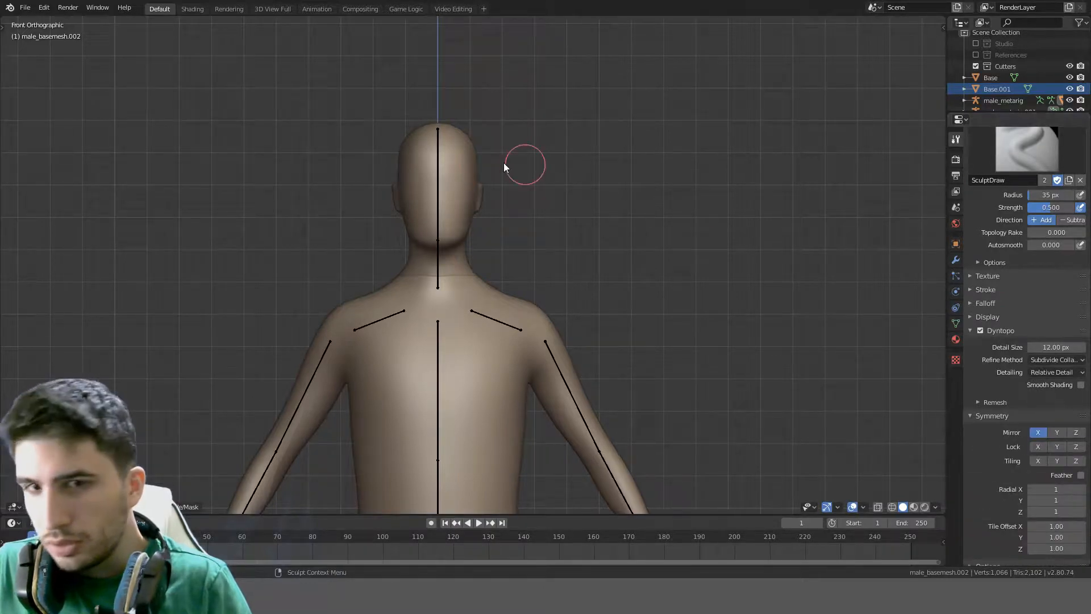
{"action": "scroll", "coordinate": [478, 153], "scroll_direction": "up", "scroll_amount": 3}
{"action": "mouse_move", "coordinate": [454, 144]}
{"action": "left_mouse_down"}
{"action": "mouse_move", "coordinate": [435, 117]}
{"action": "mouse_move", "coordinate": [429, 128]}
{"action": "mouse_move", "coordinate": [451, 119]}
{"action": "mouse_move", "coordinate": [439, 122]}
{"action": "left_mouse_up"}
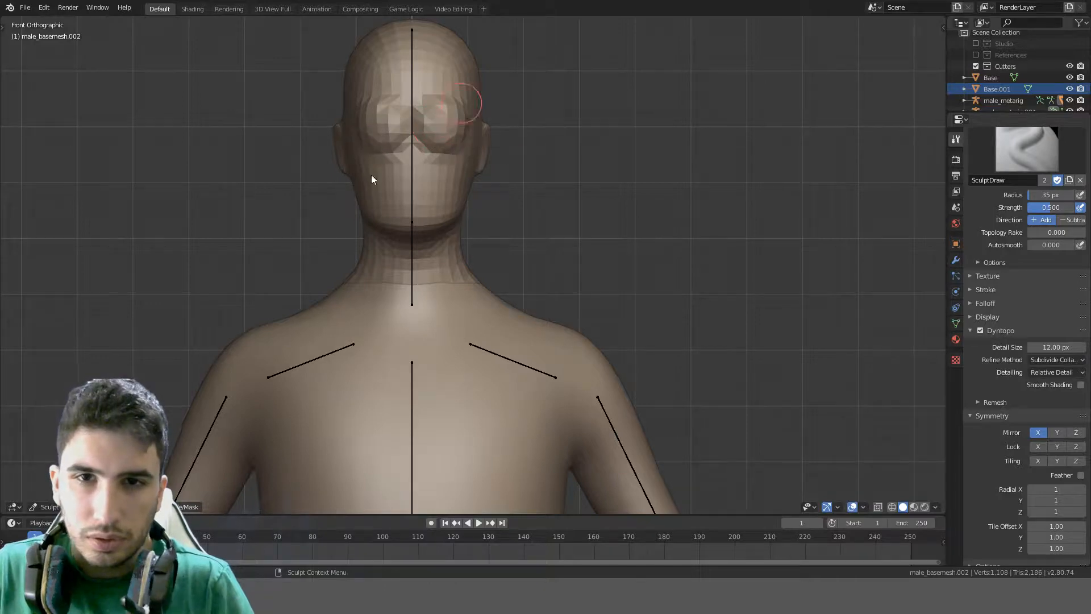
Return to Object Mode and set the armature to Pose Position to check the sculpted head on the posed body
{"action": "left_click", "coordinate": [51, 494]}
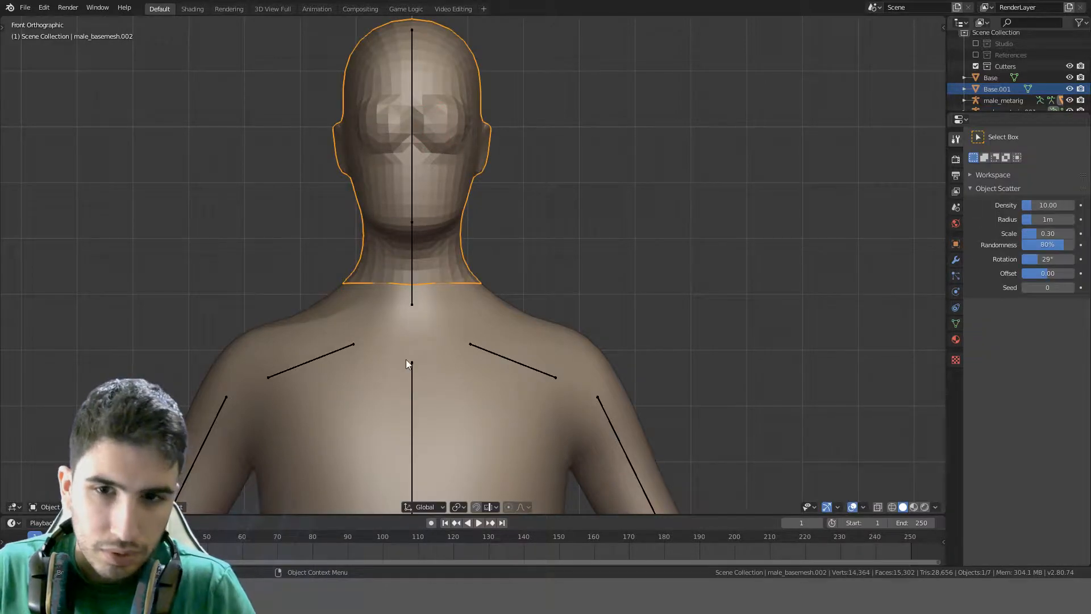
{"action": "left_click", "coordinate": [408, 375]}
{"action": "left_click", "coordinate": [410, 377]}
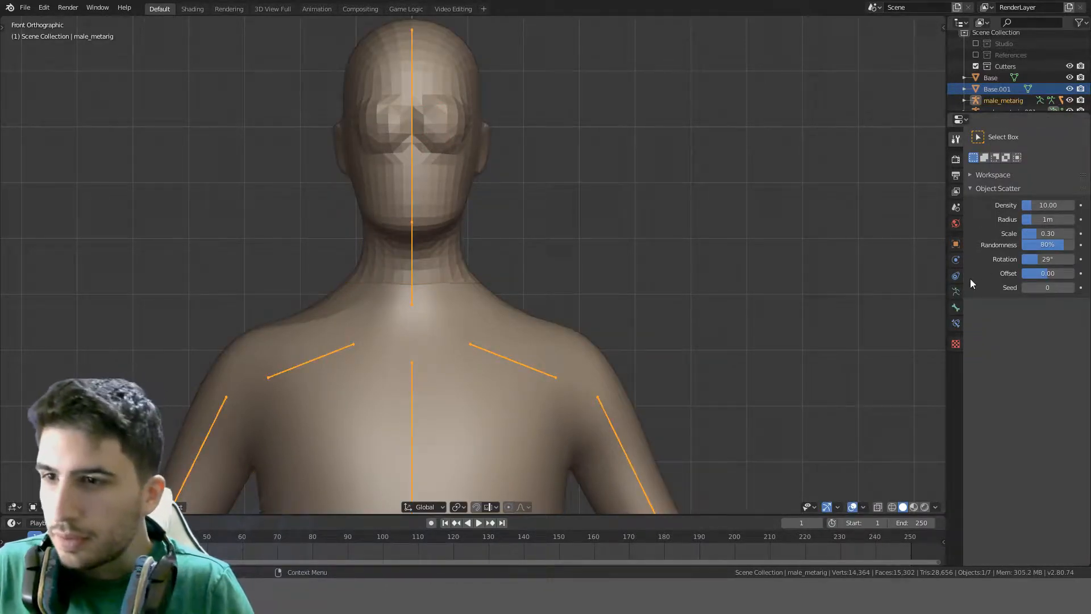
{"action": "left_click", "coordinate": [956, 292]}
{"action": "left_click", "coordinate": [1005, 171]}
{"action": "scroll", "coordinate": [630, 274], "scroll_direction": "down", "scroll_amount": 5}
{"action": "middle_click_drag", "start_coordinate": [630, 274], "coordinate": [618, 383]}
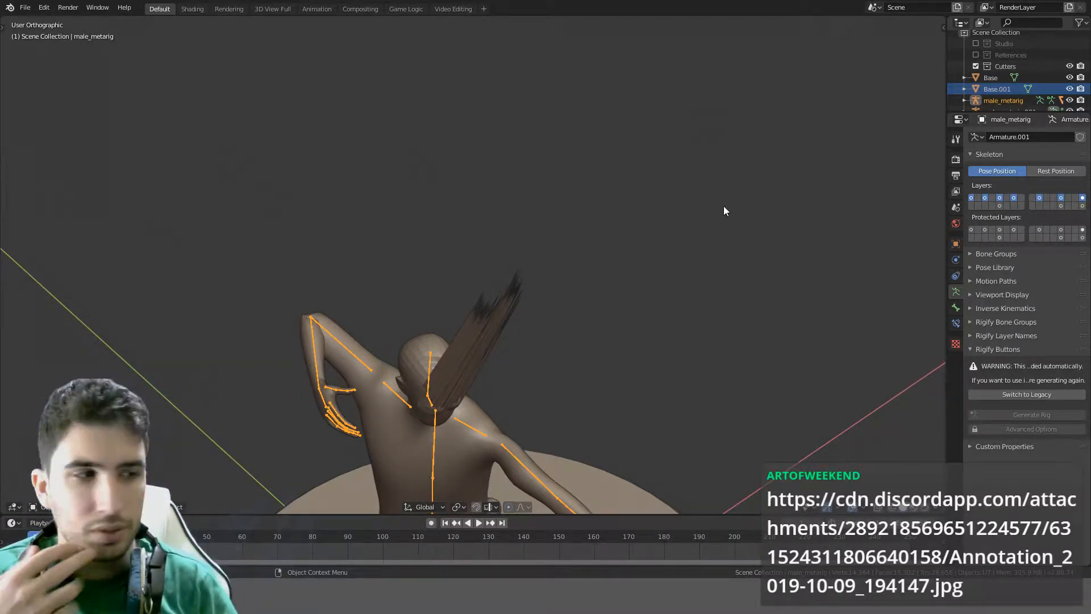
Put the armature back in Rest Position and undo the test sculpting on the separated head
{"action": "left_click", "coordinate": [1056, 171]}
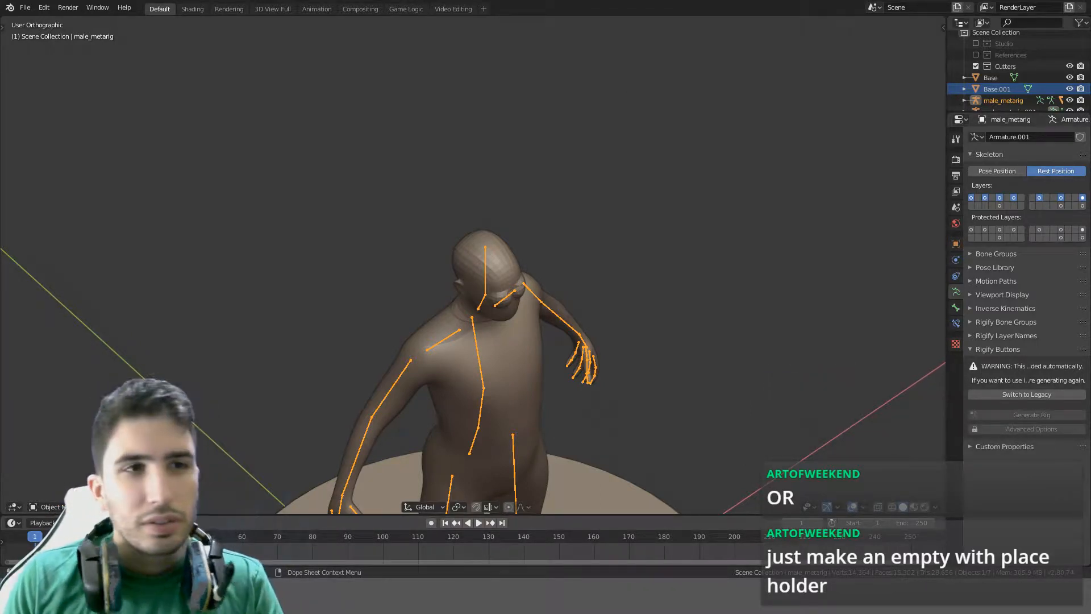
{"action": "middle_click_drag", "start_coordinate": [552, 280], "coordinate": [528, 234]}
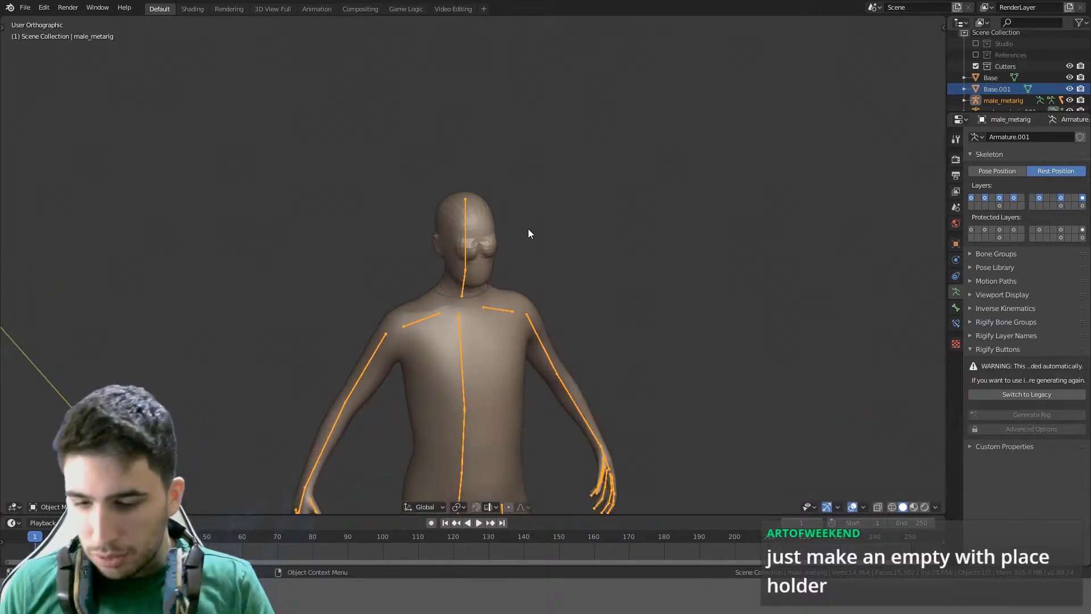
{"action": "key", "text": "KP_1"}
{"action": "key", "text": "ctrl+z"}
{"action": "key", "text": "ctrl+z"}
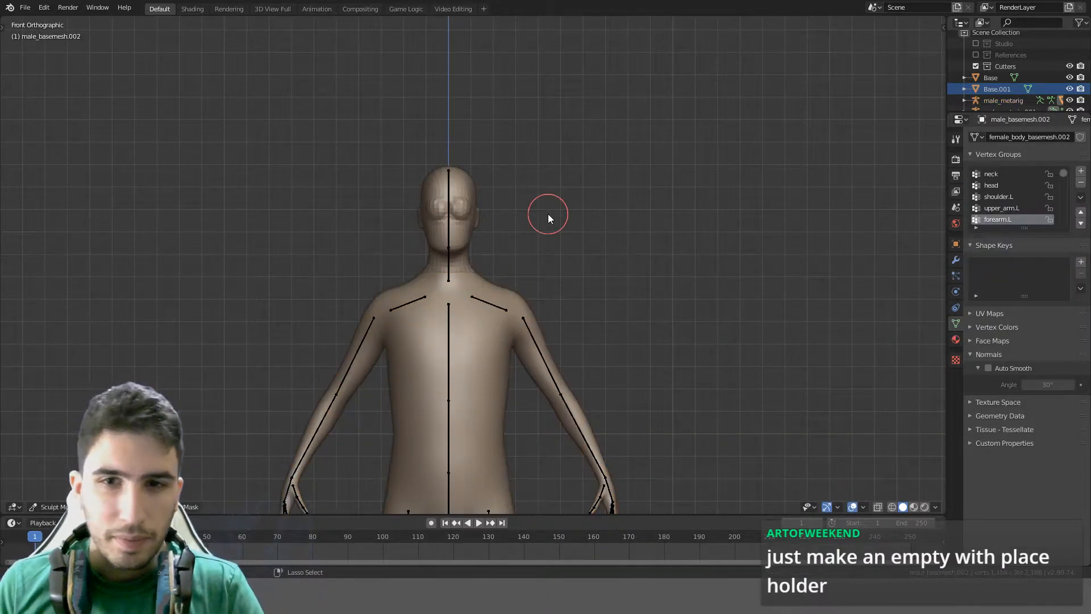
{"action": "key", "text": "ctrl+z"}
{"action": "key", "text": "ctrl+z"}
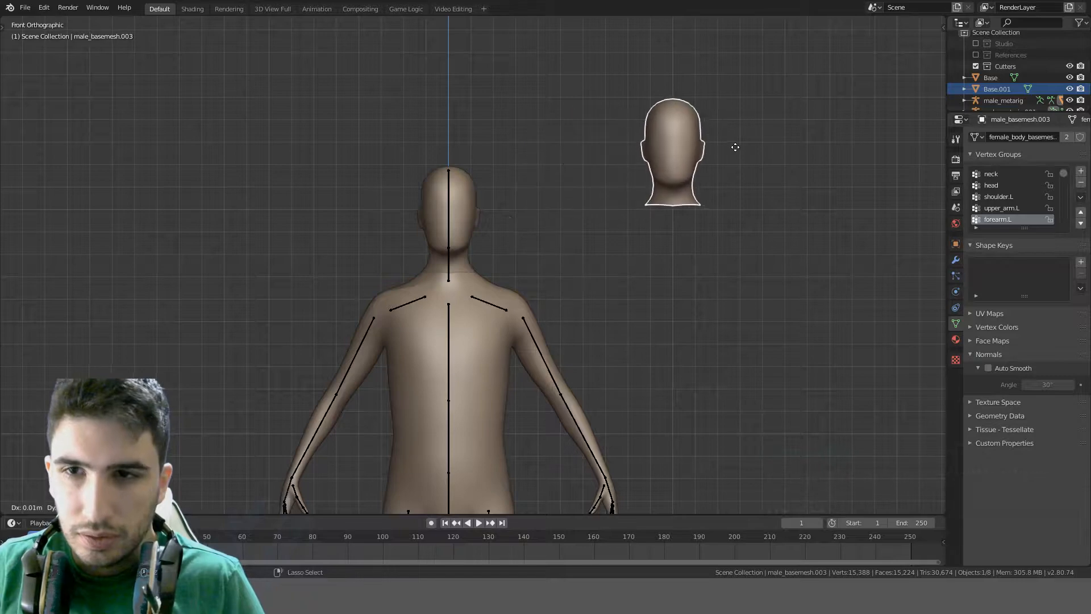
Duplicate the head beside the figure and set the armature to Pose Position to test how the offset copy deforms
{"action": "left_click", "coordinate": [770, 165]}
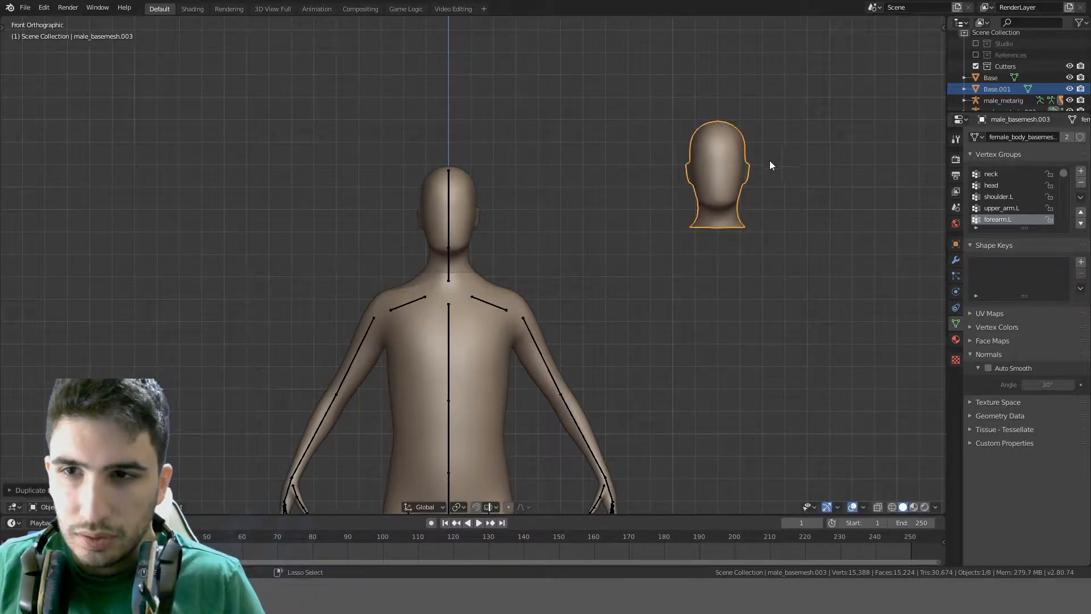
{"action": "left_click", "coordinate": [448, 339]}
{"action": "left_click", "coordinate": [1005, 172]}
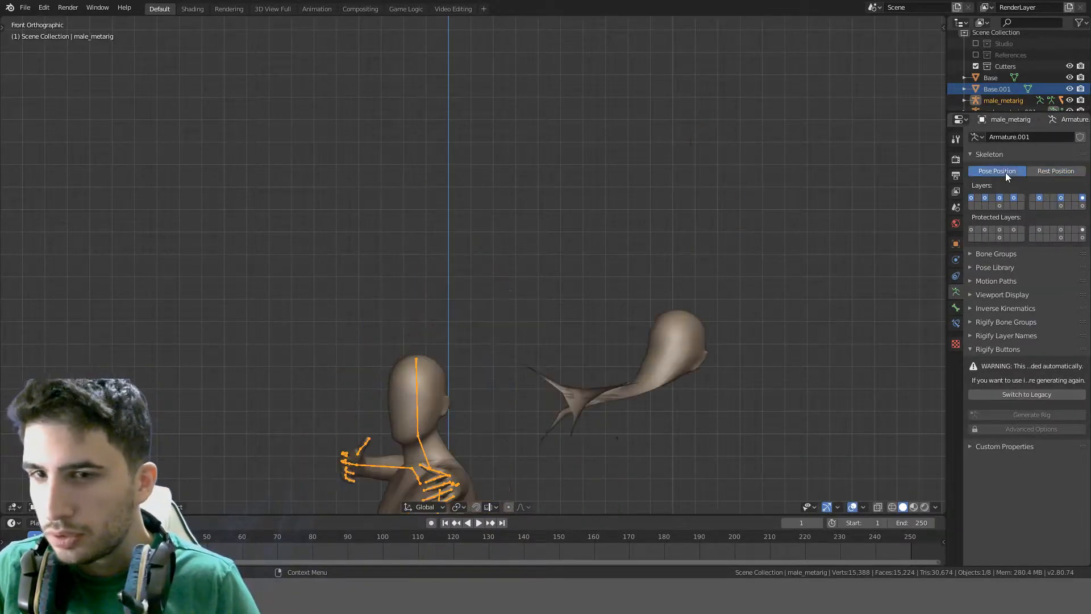
{"action": "middle_click_drag", "start_coordinate": [558, 342], "coordinate": [639, 292]}
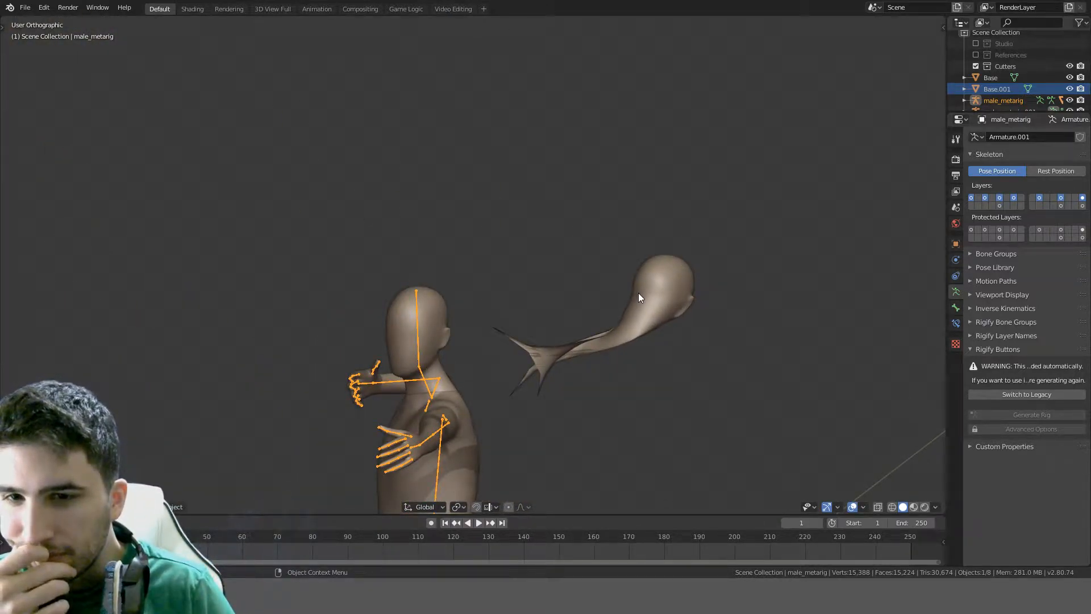
Undo the pose change and the head duplication, keeping the original separated head
{"action": "key", "text": "ctrl+z"}
{"action": "key", "text": "ctrl+z"}
{"action": "key", "text": "ctrl+z"}
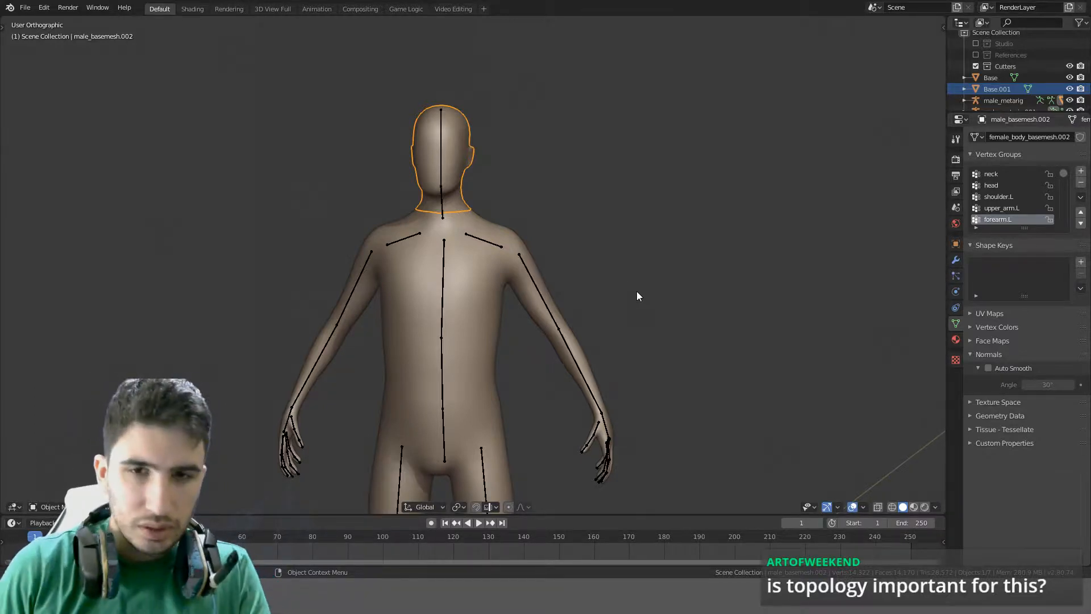
{"action": "middle_click_drag", "start_coordinate": [637, 291], "coordinate": [634, 251]}
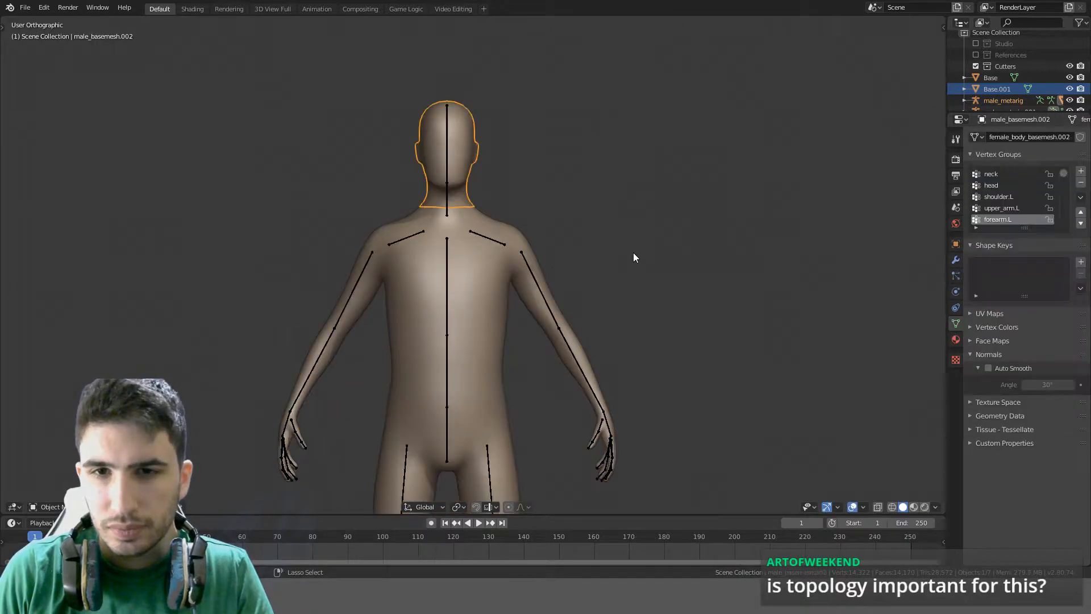
Undo the head separation back to the single whole-body mesh in its kneeling pose
{"action": "key", "text": "Tab"}
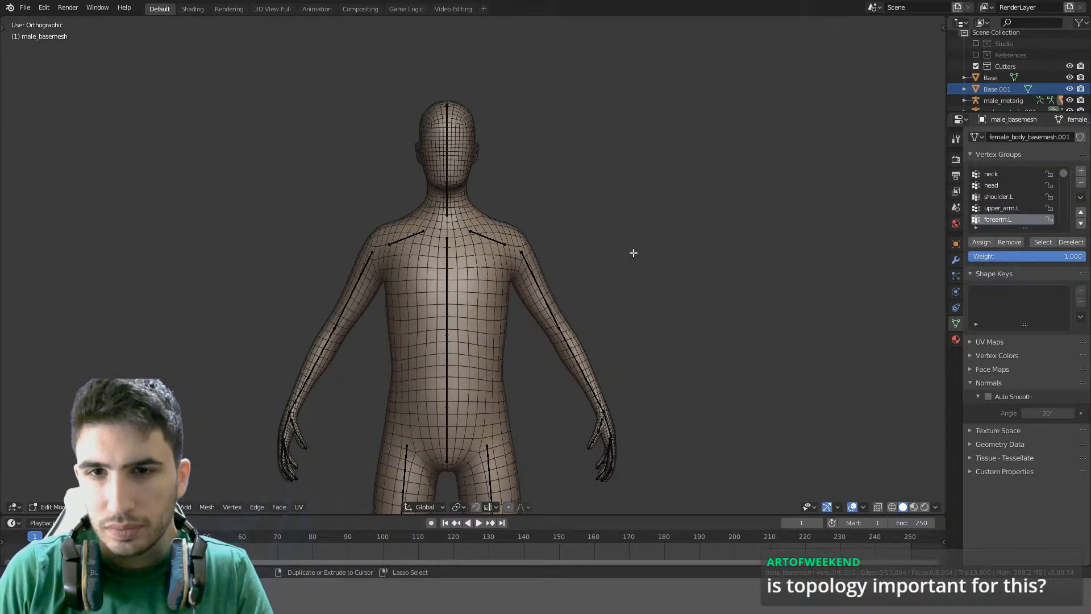
{"action": "key", "text": "Tab"}
{"action": "key", "text": "Tab"}
{"action": "key", "text": "Tab"}
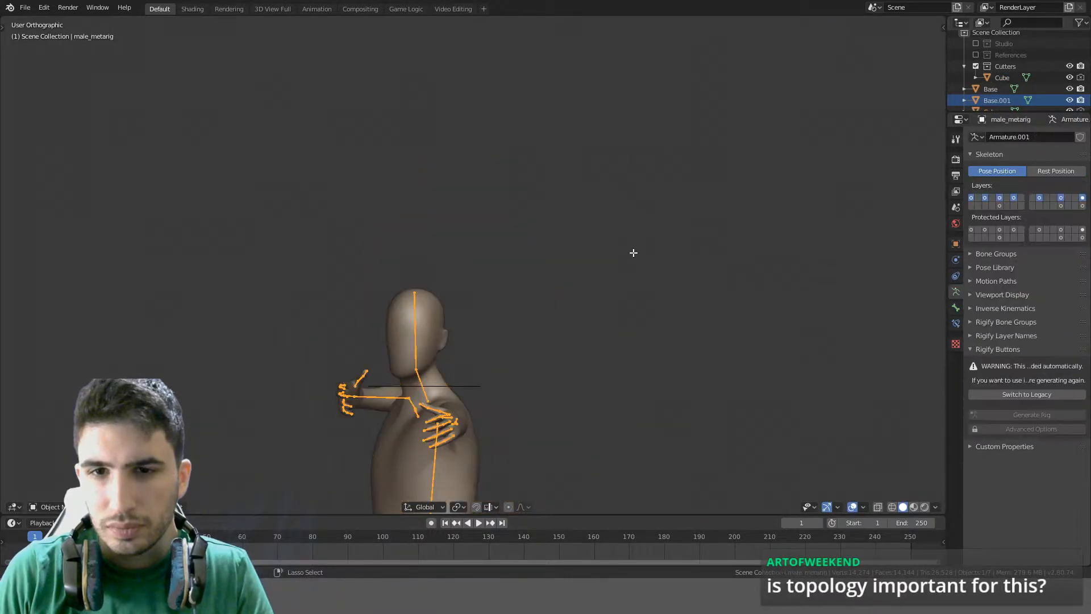
{"action": "key", "text": "ctrl+z"}
{"action": "key", "text": "ctrl+z"}
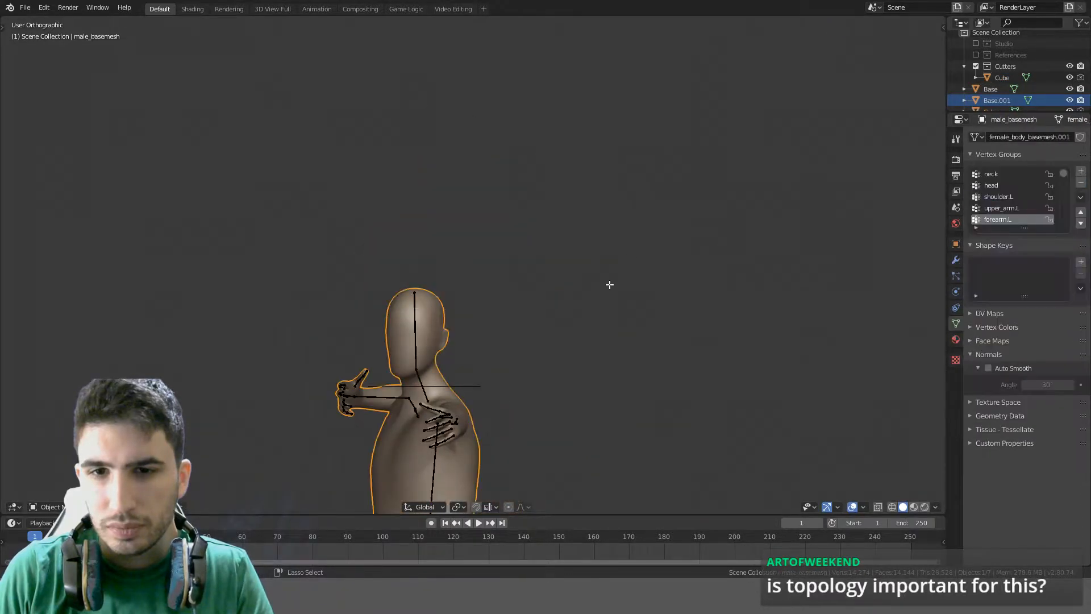
Delete the cut-line object at the neck and select the kneeling body mesh in front view
{"action": "key", "text": "Delete"}
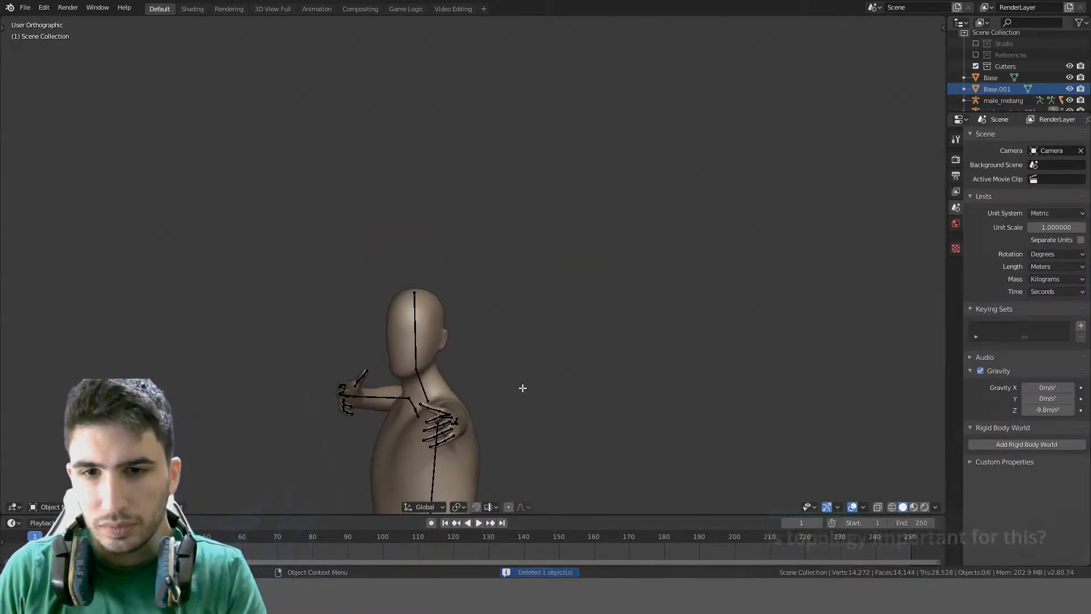
{"action": "middle_click_drag", "start_coordinate": [521, 388], "coordinate": [588, 261]}
{"action": "key", "text": "KP_1"}
{"action": "left_click", "coordinate": [515, 209]}
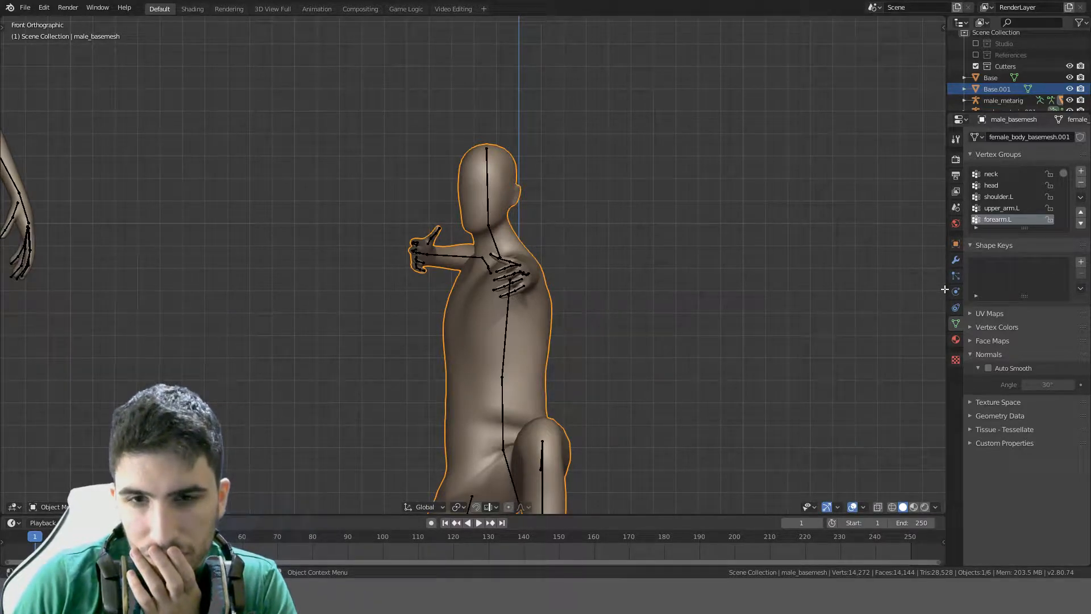
Switch the whole body mesh to Sculpt Mode, show the Draw brush settings, and inspect the pose from several angles
{"action": "left_click", "coordinate": [47, 506]}
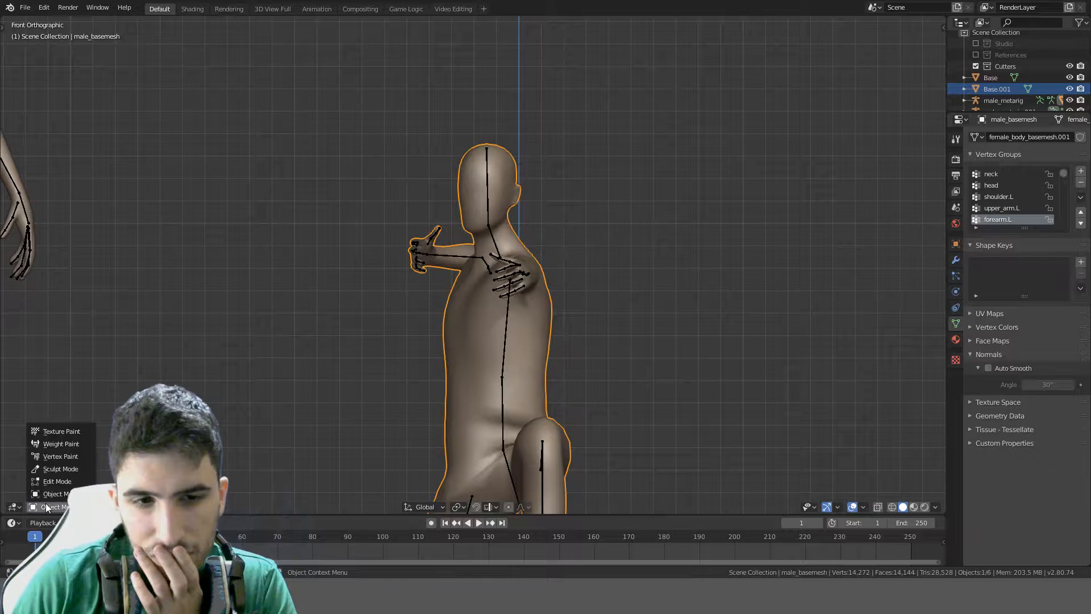
{"action": "left_click", "coordinate": [59, 469]}
{"action": "scroll", "coordinate": [489, 171], "scroll_direction": "up", "scroll_amount": 1}
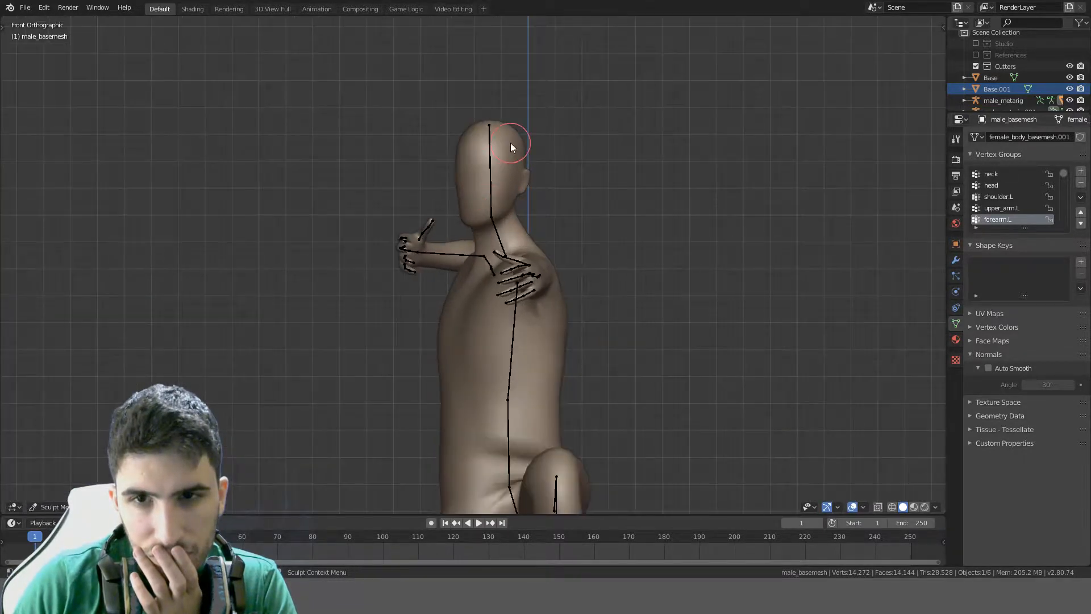
{"action": "mouse_move", "coordinate": [482, 179]}
{"action": "middle_mouse_down"}
{"action": "mouse_move", "coordinate": [617, 163]}
{"action": "mouse_move", "coordinate": [481, 196]}
{"action": "mouse_move", "coordinate": [564, 186]}
{"action": "middle_mouse_up"}
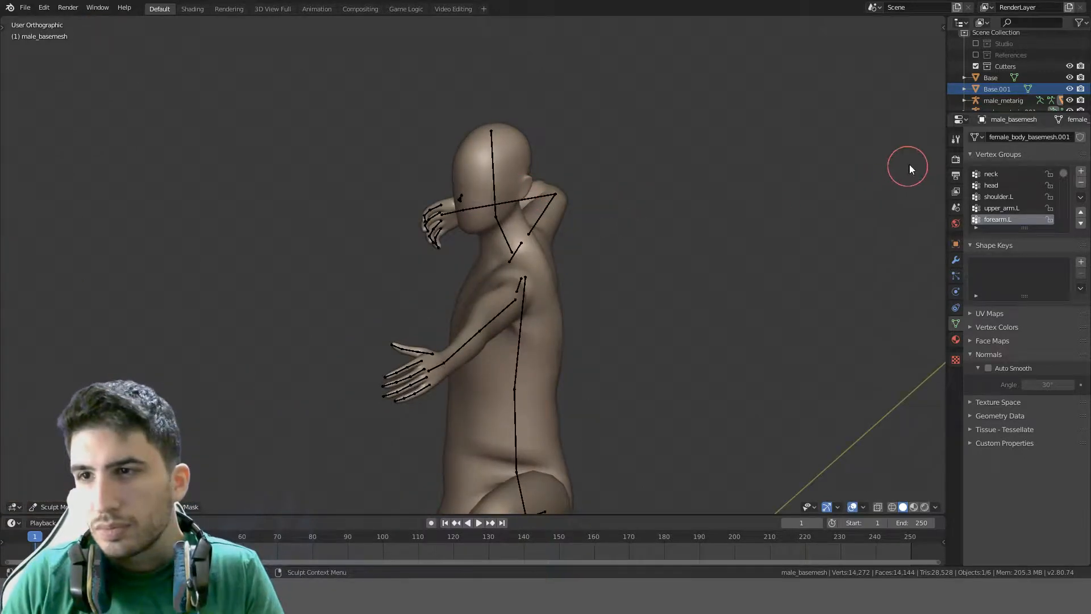
{"action": "left_click", "coordinate": [956, 139]}
{"action": "middle_click_drag", "start_coordinate": [503, 165], "coordinate": [496, 289]}
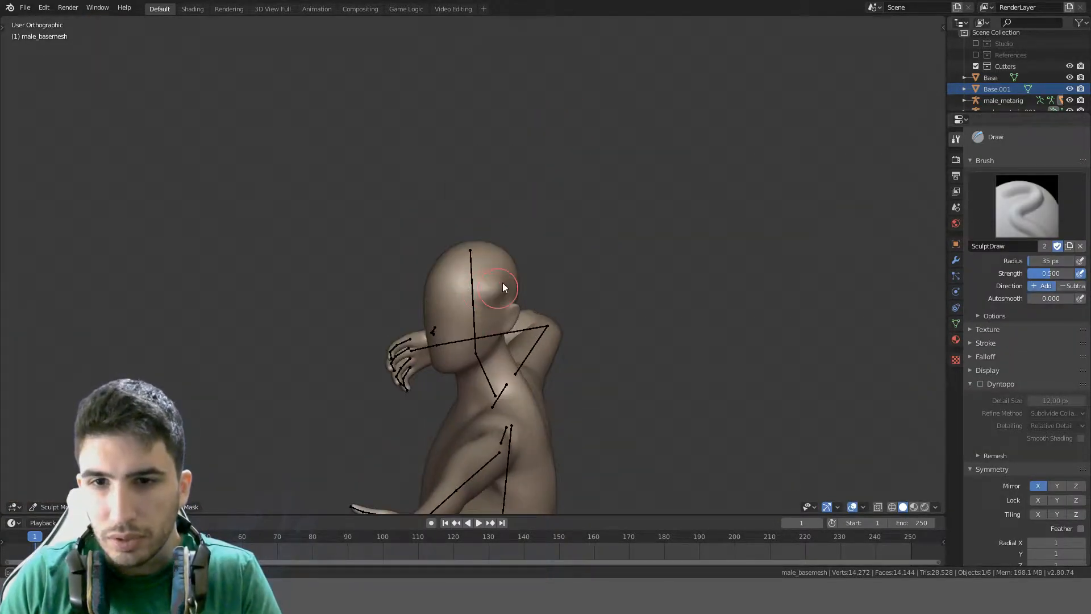
{"action": "left_click_drag", "start_coordinate": [501, 281], "coordinate": [435, 315]}
{"action": "mouse_move", "coordinate": [435, 315]}
{"action": "middle_mouse_down"}
{"action": "mouse_move", "coordinate": [637, 236]}
{"action": "mouse_move", "coordinate": [680, 197]}
{"action": "mouse_move", "coordinate": [648, 226]}
{"action": "mouse_move", "coordinate": [626, 297]}
{"action": "mouse_move", "coordinate": [684, 344]}
{"action": "mouse_move", "coordinate": [629, 405]}
{"action": "mouse_move", "coordinate": [648, 131]}
{"action": "middle_mouse_up"}
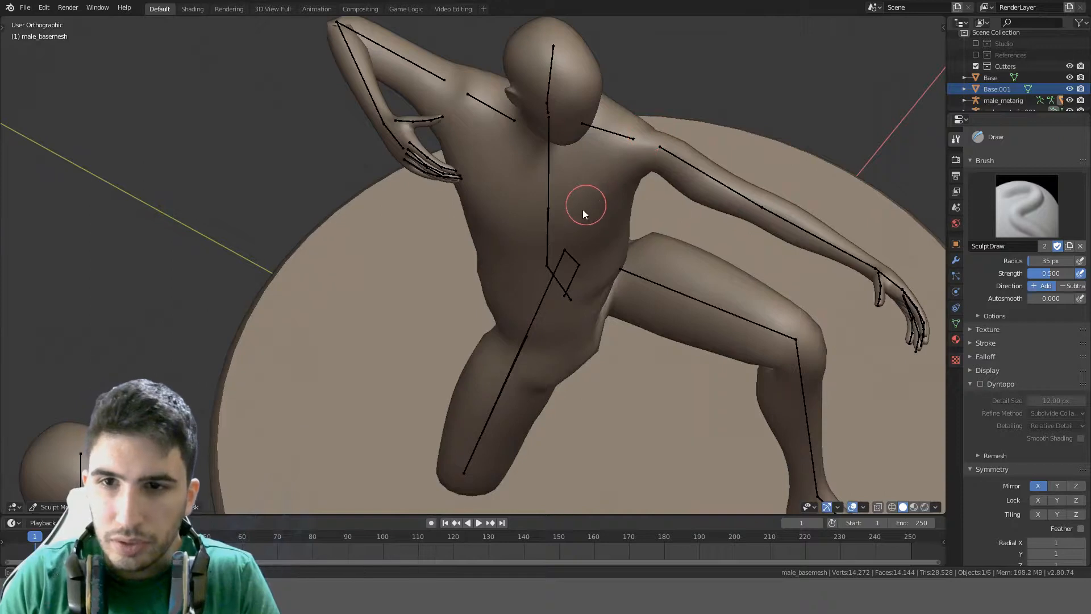
{"action": "mouse_move", "coordinate": [591, 188]}
{"action": "middle_mouse_down"}
{"action": "mouse_move", "coordinate": [602, 137]}
{"action": "mouse_move", "coordinate": [580, 152]}
{"action": "mouse_move", "coordinate": [675, 212]}
{"action": "mouse_move", "coordinate": [672, 189]}
{"action": "middle_mouse_up"}
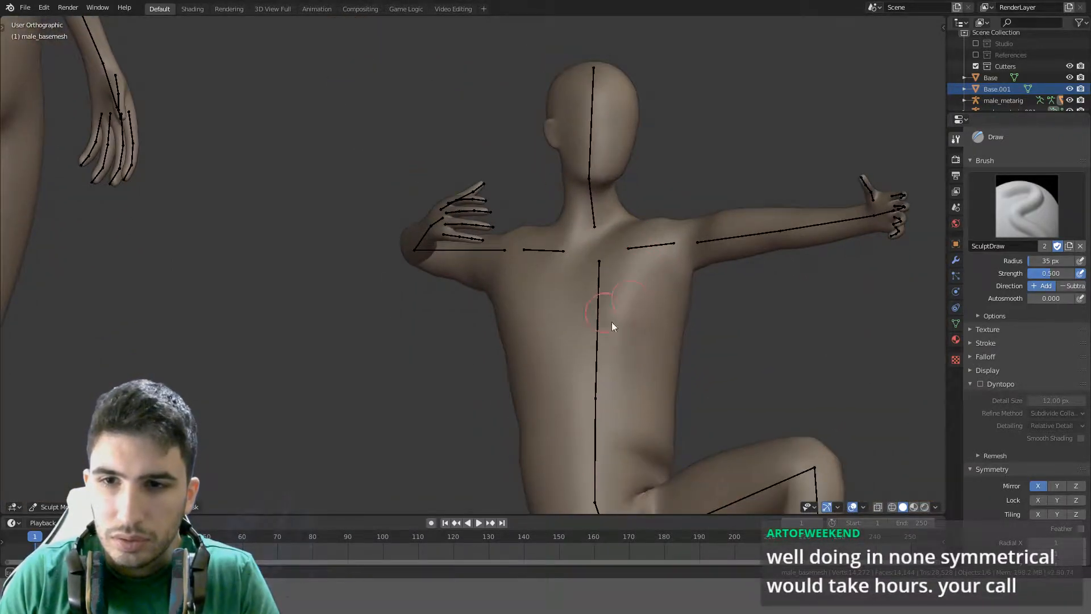
Test the mirror axes, keep only X, enable Dyntopo, and try a Draw stroke on the kneeling figure's chest
{"action": "left_click", "coordinate": [1039, 501]}
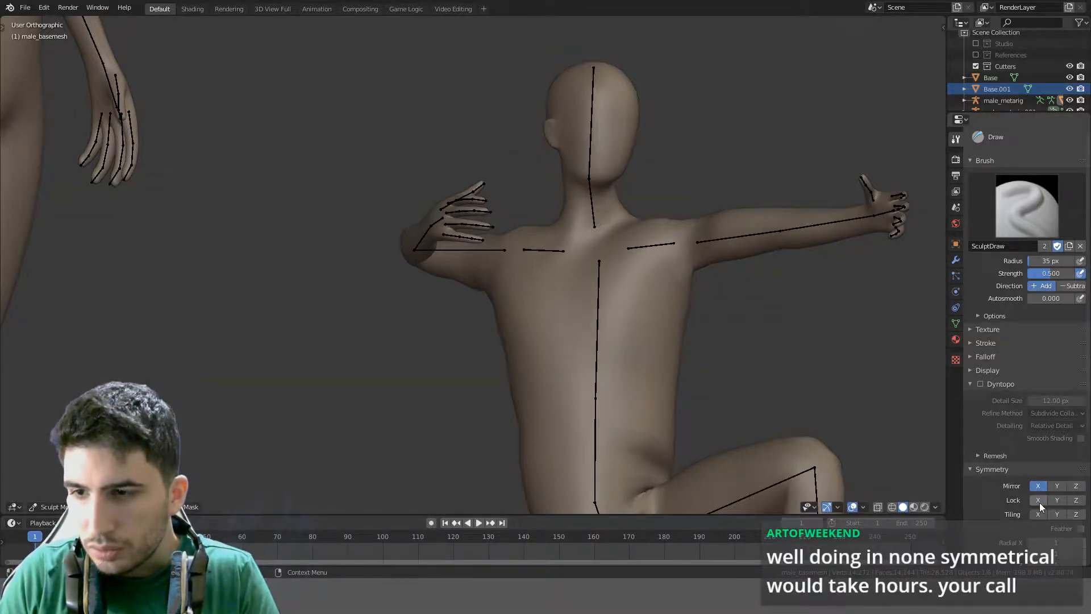
{"action": "left_click", "coordinate": [1076, 486]}
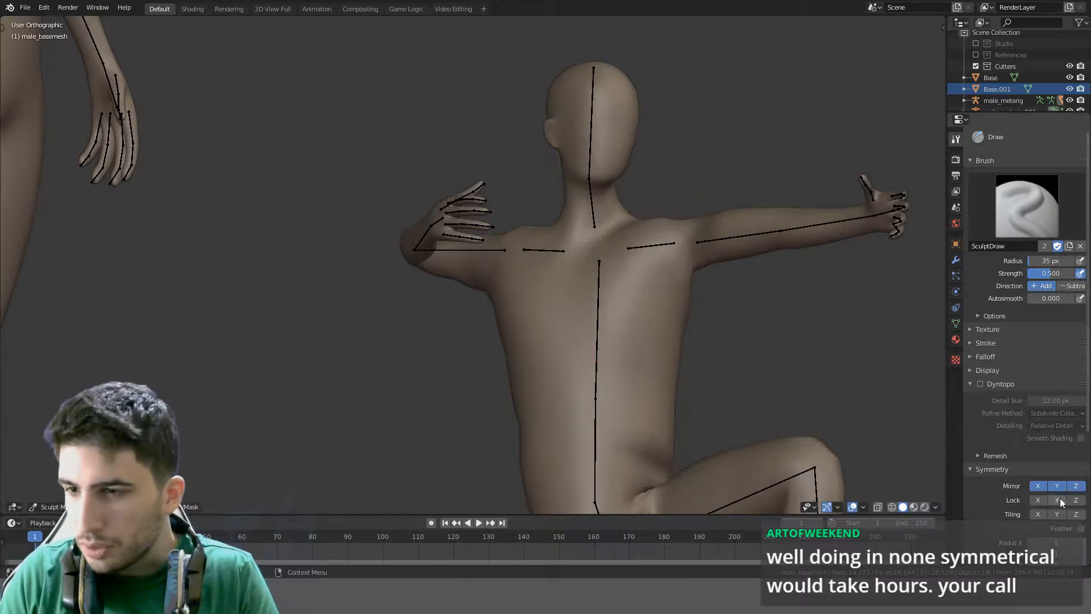
{"action": "left_click", "coordinate": [980, 385]}
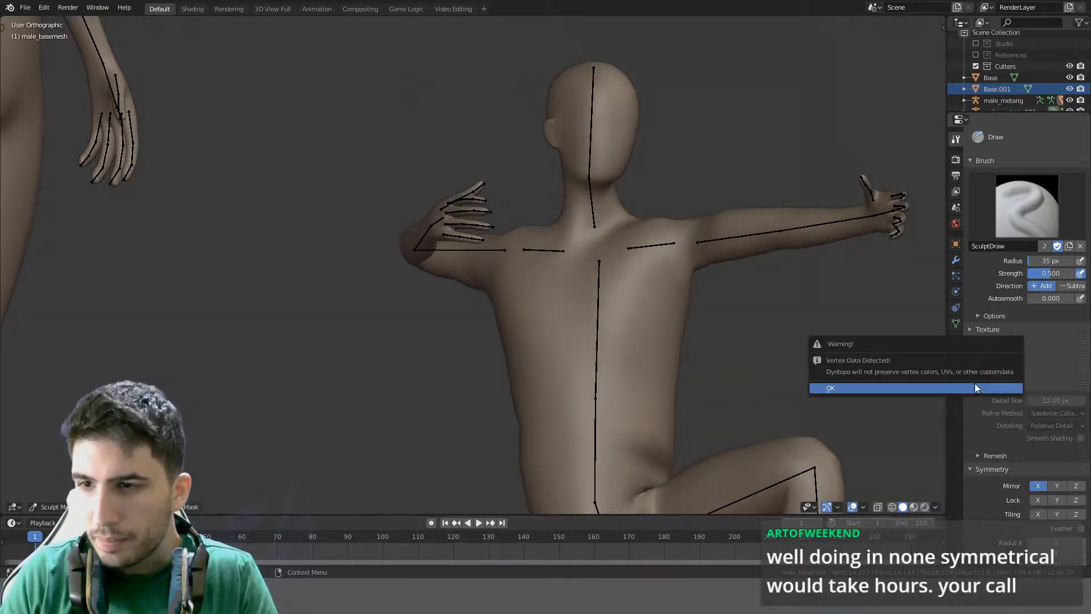
{"action": "mouse_move", "coordinate": [640, 280]}
{"action": "left_mouse_down"}
{"action": "mouse_move", "coordinate": [630, 403]}
{"action": "mouse_move", "coordinate": [715, 271]}
{"action": "left_mouse_up"}
{"action": "scroll", "coordinate": [715, 271], "scroll_direction": "down", "scroll_amount": 5}
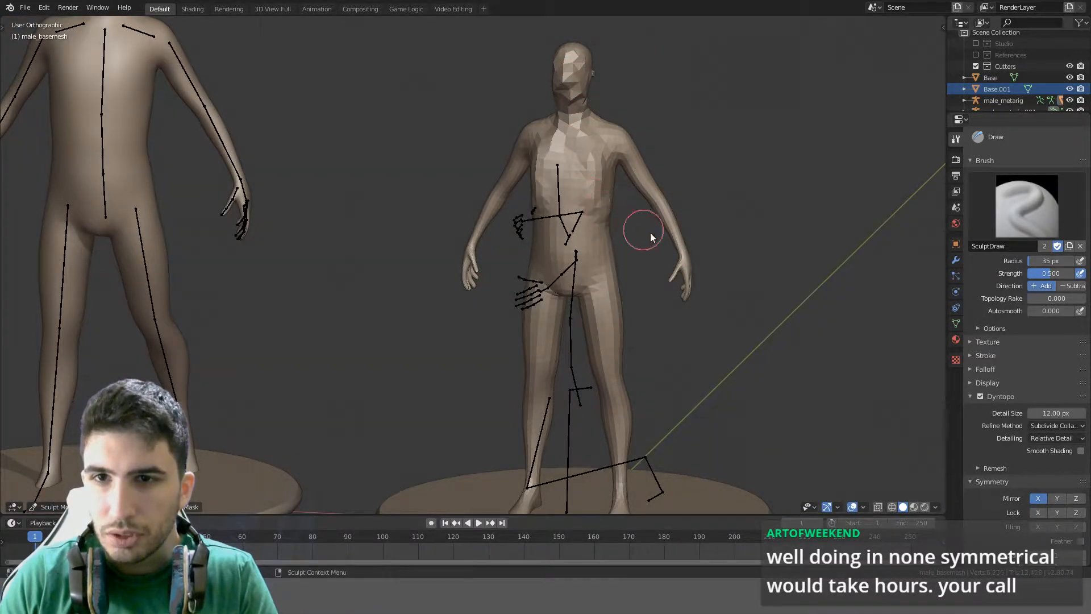
{"action": "middle_click_drag", "start_coordinate": [651, 233], "coordinate": [831, 192]}
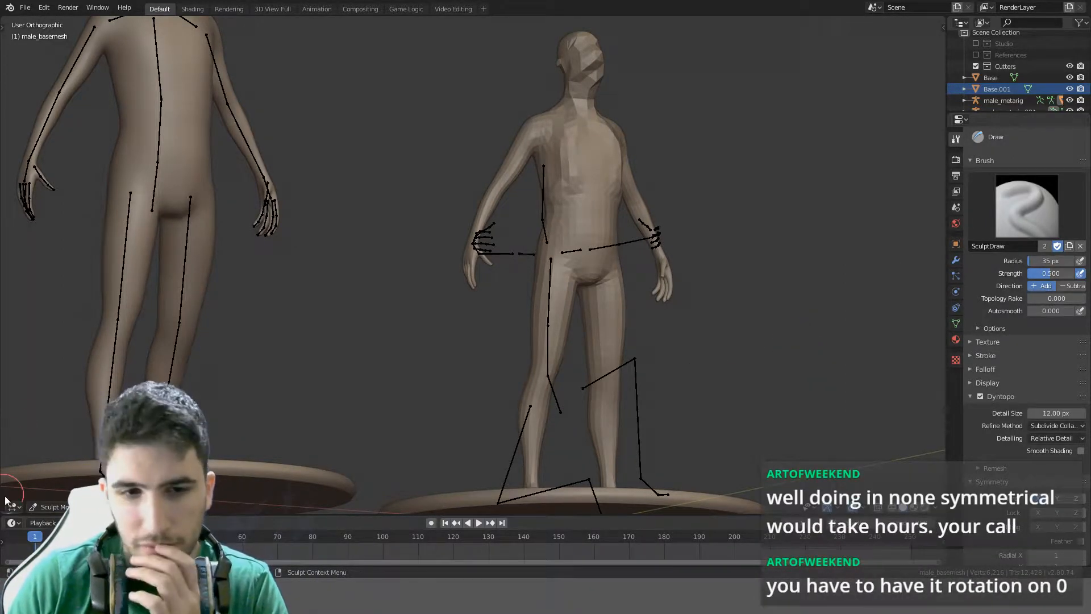
Return the body mesh to Object Mode and inspect the deformation around its head and torso
{"action": "left_click", "coordinate": [50, 507]}
{"action": "left_click", "coordinate": [48, 494]}
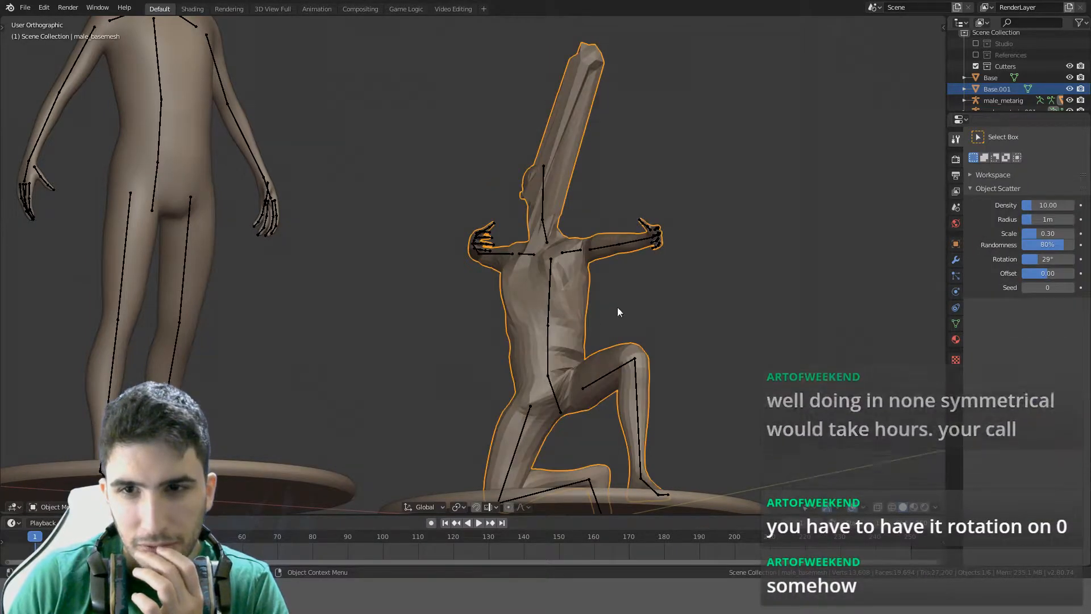
{"action": "mouse_move", "coordinate": [618, 312]}
{"action": "middle_mouse_down"}
{"action": "mouse_move", "coordinate": [611, 325]}
{"action": "mouse_move", "coordinate": [663, 311]}
{"action": "middle_mouse_up"}
Try Dyntopo again on the body mesh in Sculpt Mode, return to Object Mode, and inspect the kneeling pose
{"action": "key", "text": "ctrl+Tab"}
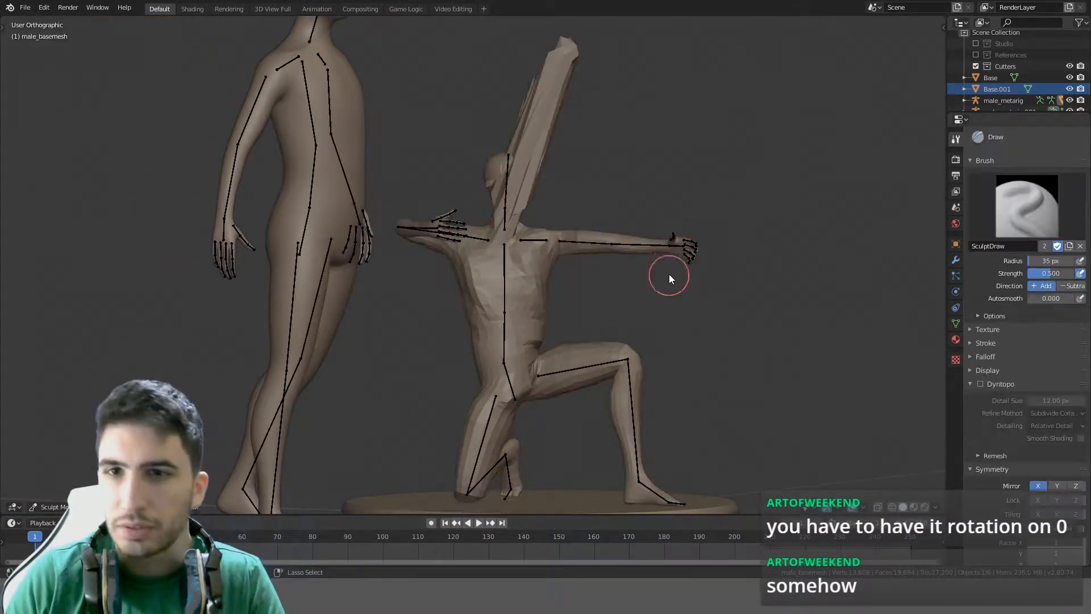
{"action": "key", "text": "ctrl+d"}
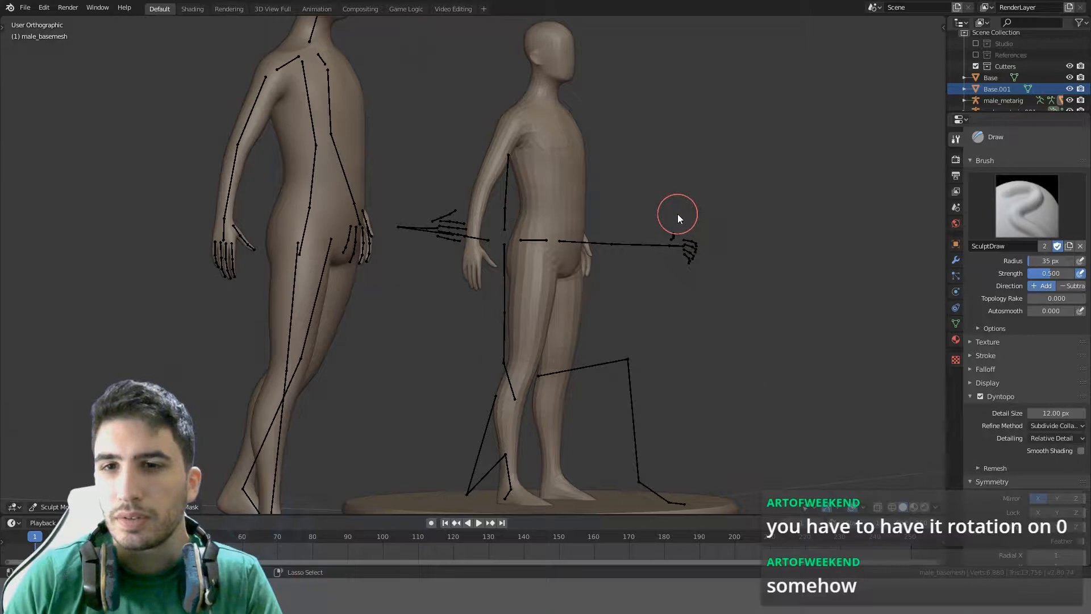
{"action": "key", "text": "ctrl+Tab"}
{"action": "middle_click_drag", "start_coordinate": [555, 303], "coordinate": [456, 331]}
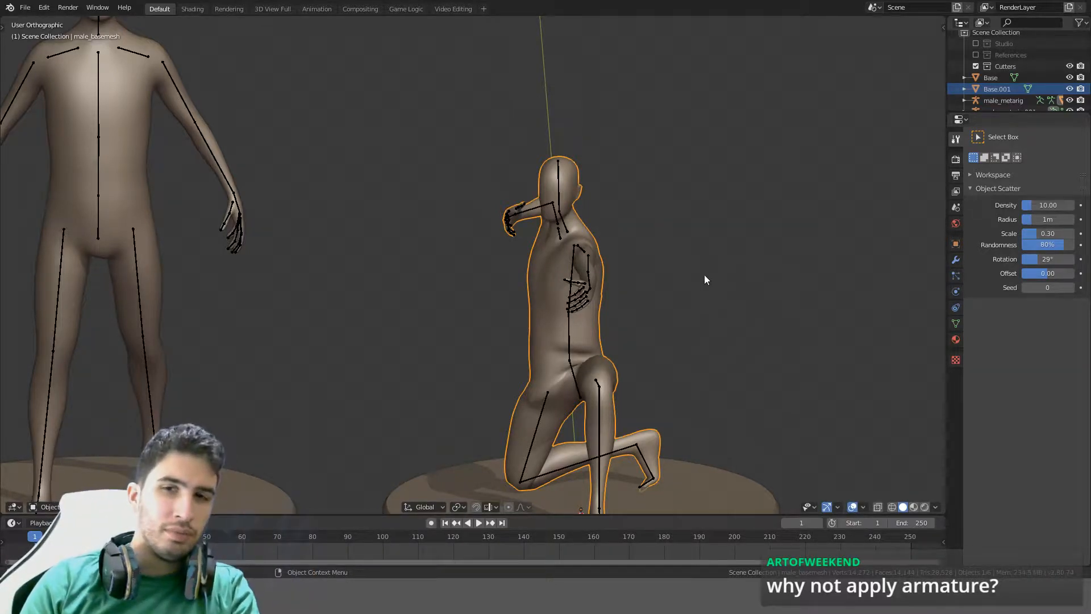
{"action": "middle_click_drag", "start_coordinate": [702, 258], "coordinate": [668, 277]}
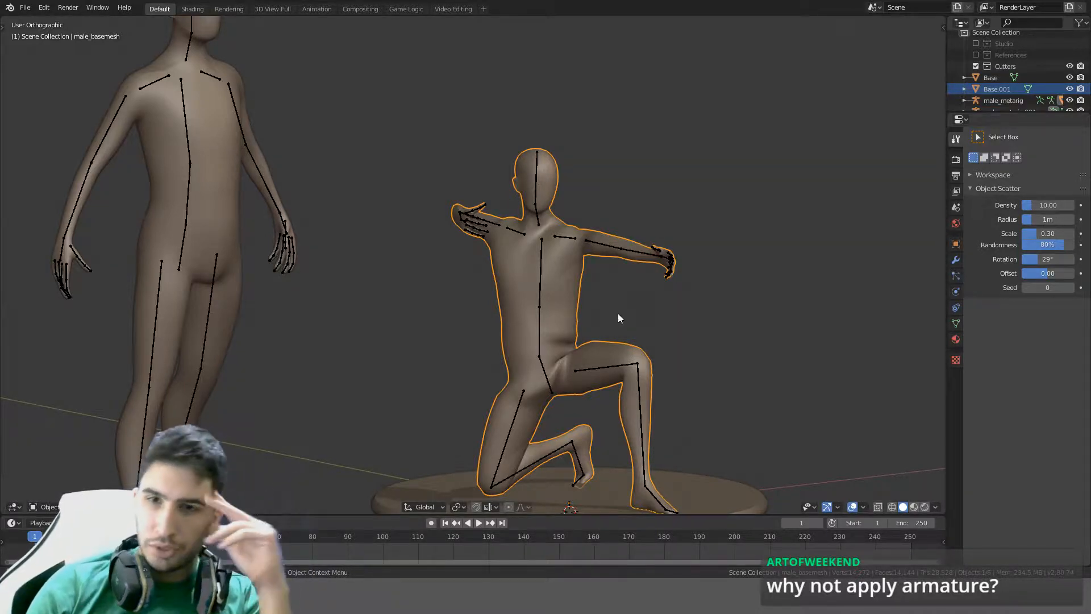
Apply the Armature modifier to the kneeling body mesh and check its wireframe in Edit Mode
{"action": "left_click", "coordinate": [539, 284]}
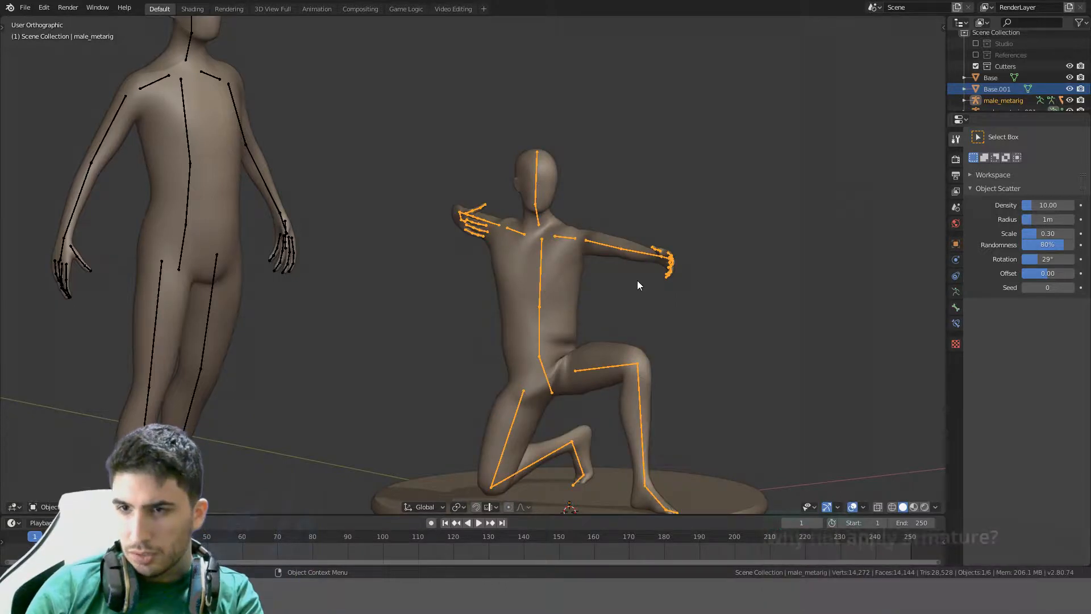
{"action": "left_click", "coordinate": [587, 278]}
{"action": "left_click", "coordinate": [955, 260]}
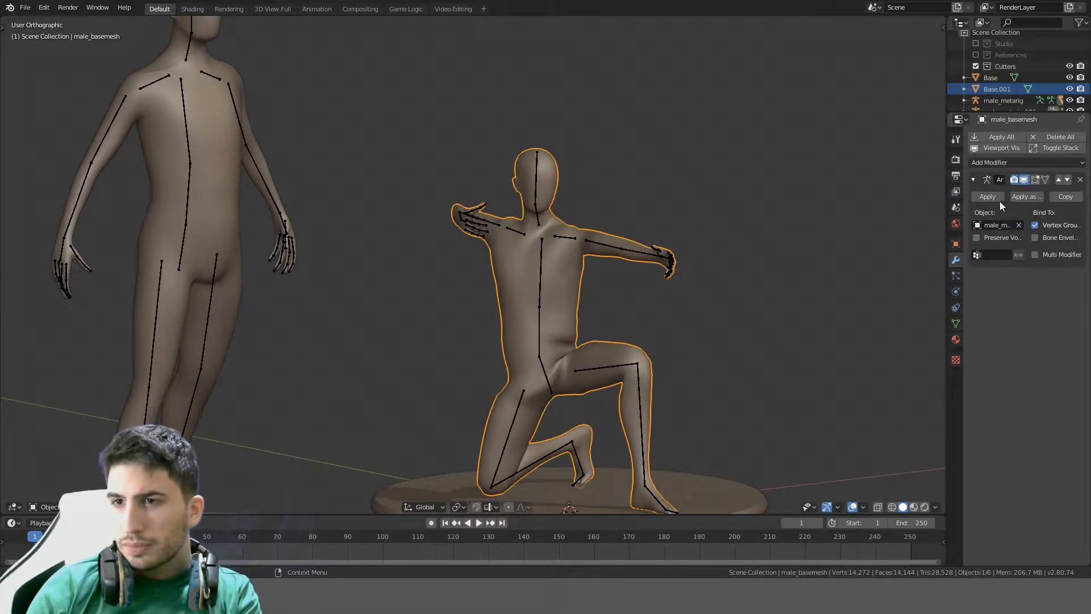
{"action": "key", "text": "Tab"}
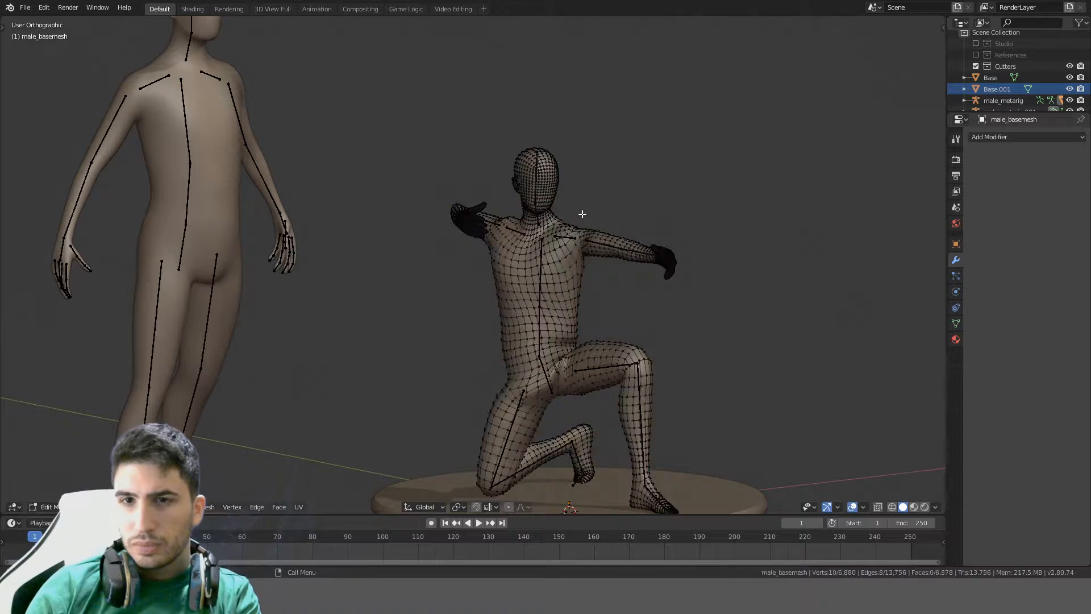
{"action": "key", "text": "Tab"}
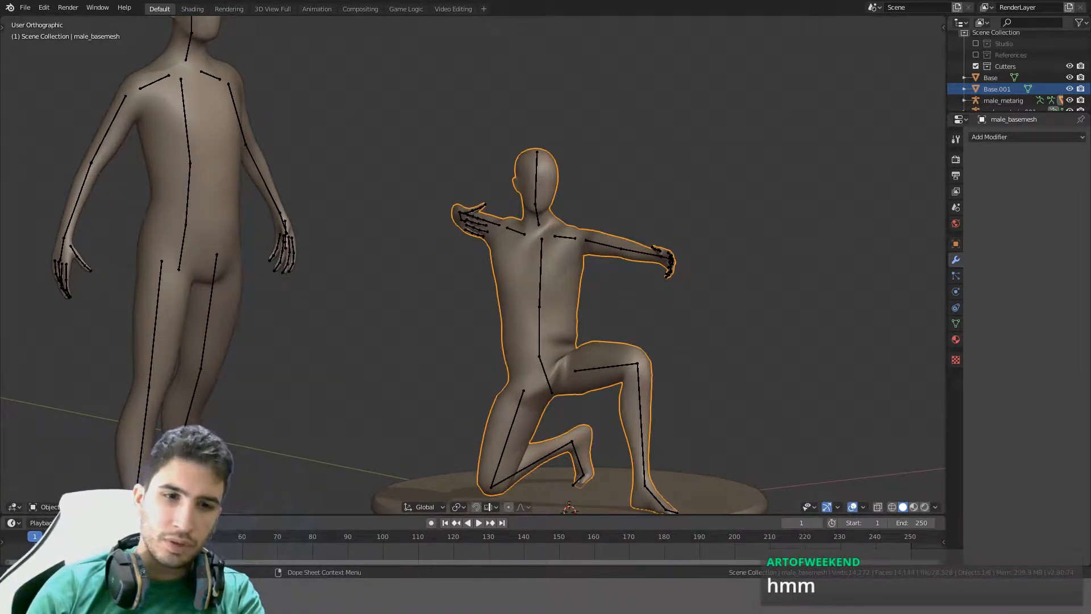
Switch the body mesh to Sculpt Mode, show the Draw brush settings, and enable Dyntopo
{"action": "left_click", "coordinate": [45, 507]}
{"action": "left_click", "coordinate": [75, 468]}
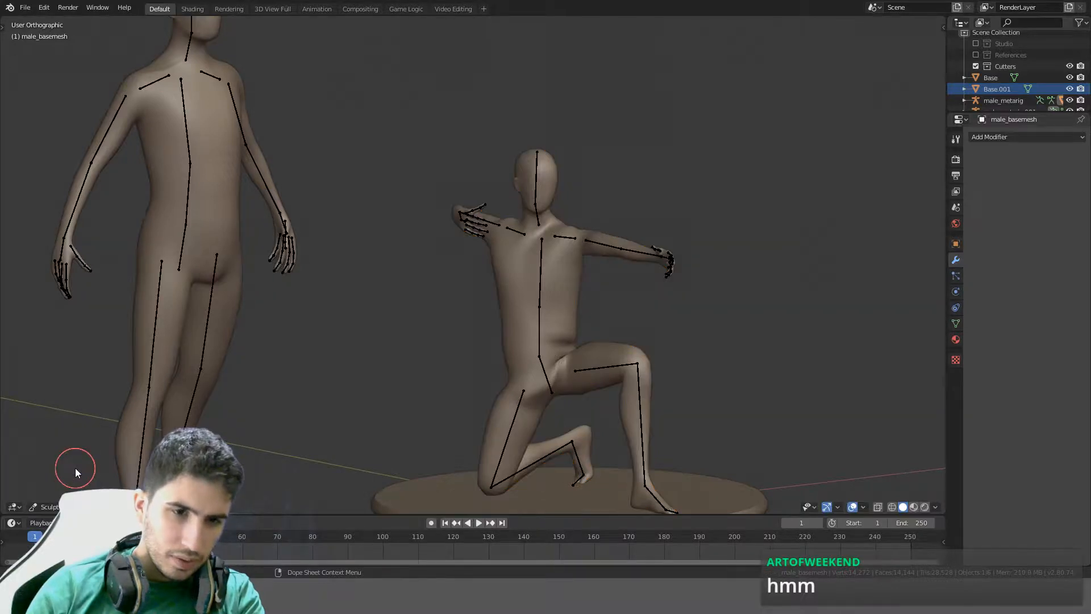
{"action": "scroll", "coordinate": [454, 359], "scroll_direction": "up", "scroll_amount": 3}
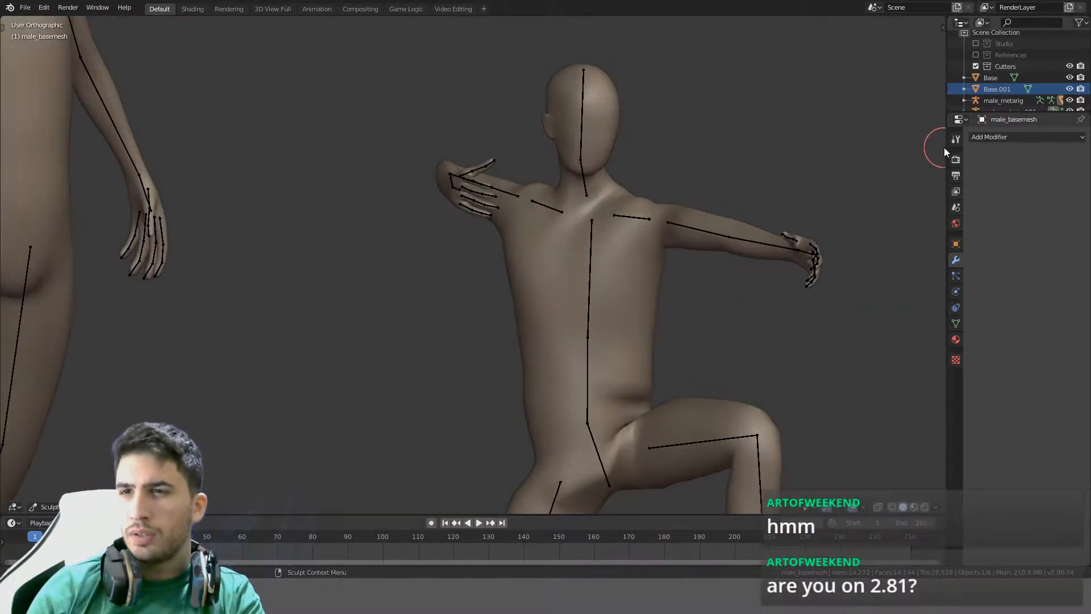
{"action": "left_click", "coordinate": [956, 139]}
{"action": "middle_click_drag", "start_coordinate": [739, 175], "coordinate": [650, 276], "text": "shift"}
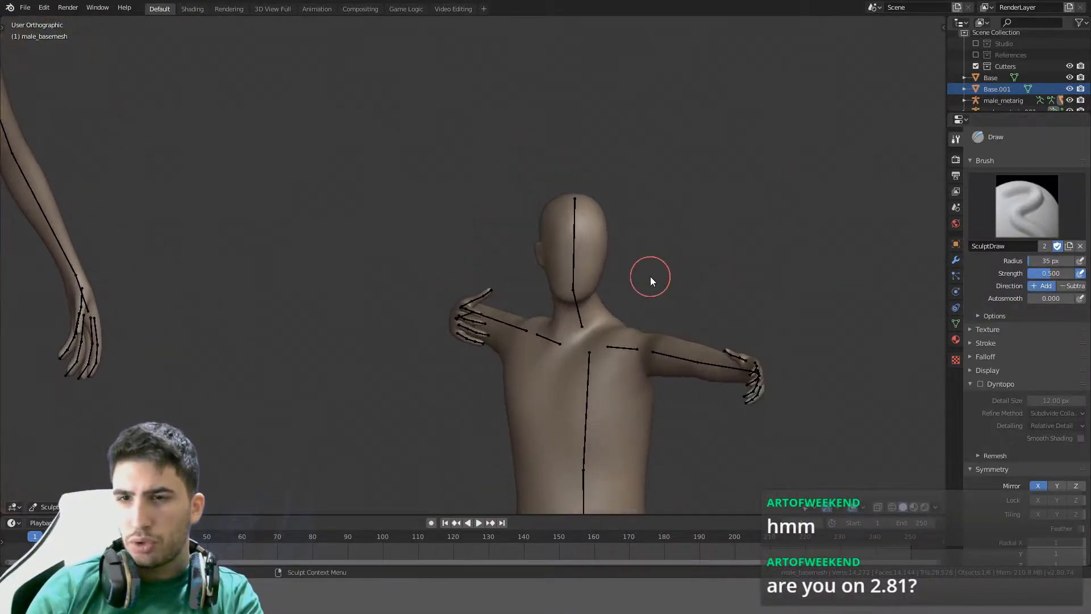
{"action": "left_click", "coordinate": [980, 383]}
{"action": "left_click", "coordinate": [979, 383]}
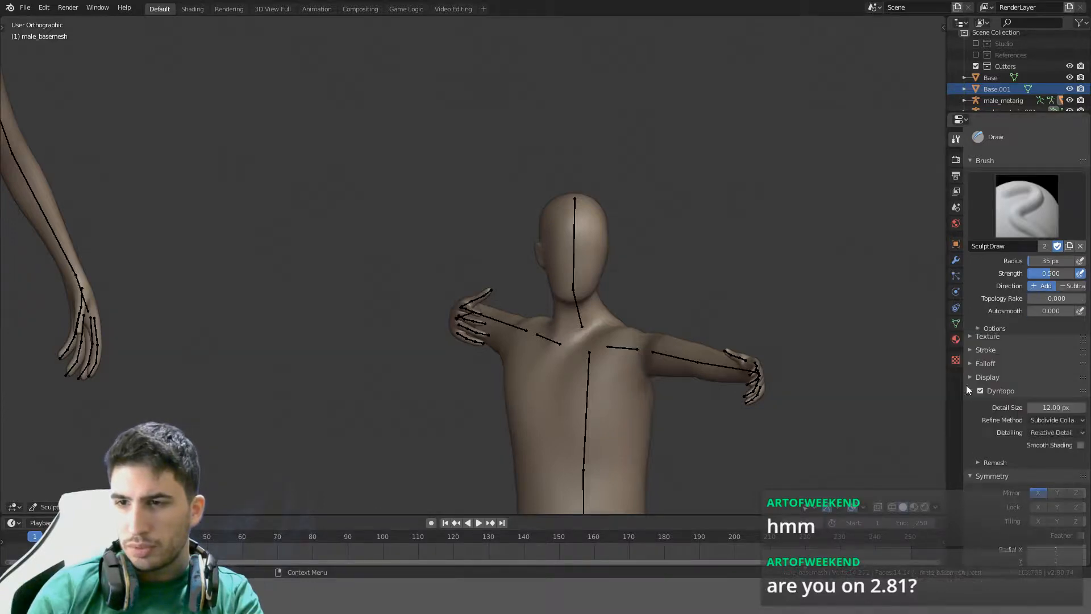
Sculpt a test Draw stroke on the torso with X mirroring and inspect the mesh from the front and back
{"action": "left_click_drag", "start_coordinate": [647, 392], "coordinate": [575, 414]}
{"action": "middle_click_drag", "start_coordinate": [633, 406], "coordinate": [628, 309]}
{"action": "middle_click_drag", "start_coordinate": [630, 360], "coordinate": [679, 364]}
{"action": "middle_click_drag", "start_coordinate": [549, 339], "coordinate": [442, 317]}
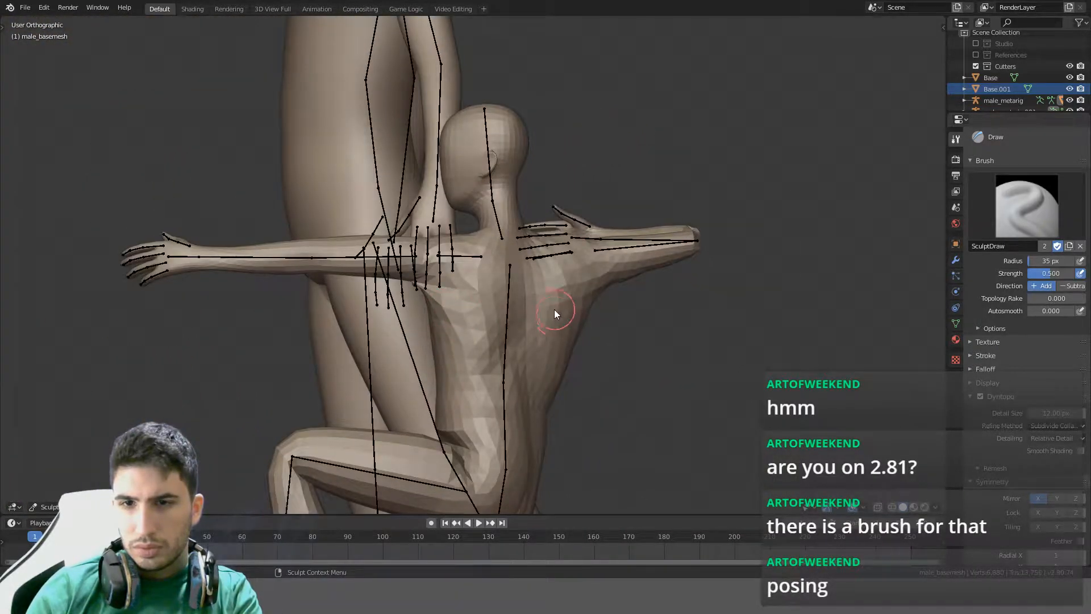
{"action": "middle_click_drag", "start_coordinate": [555, 330], "coordinate": [653, 329]}
Enable mirroring on the Y and Z axes too and sculpt test strokes across the figure's torso and hips
{"action": "left_click", "coordinate": [1057, 498]}
{"action": "mouse_move", "coordinate": [781, 331]}
{"action": "left_mouse_down"}
{"action": "mouse_move", "coordinate": [594, 384]}
{"action": "mouse_move", "coordinate": [539, 343]}
{"action": "mouse_move", "coordinate": [538, 407]}
{"action": "left_mouse_up"}
{"action": "middle_click_drag", "start_coordinate": [614, 378], "coordinate": [614, 239], "text": "shift"}
{"action": "mouse_move", "coordinate": [617, 290]}
{"action": "left_mouse_down"}
{"action": "mouse_move", "coordinate": [581, 313]}
{"action": "mouse_move", "coordinate": [618, 360]}
{"action": "mouse_move", "coordinate": [773, 324]}
{"action": "mouse_move", "coordinate": [509, 438]}
{"action": "left_mouse_up"}
Undo the test strokes, Dyntopo, and the Armature modifier application on the kneeling body mesh
{"action": "key", "text": "ctrl+z"}
{"action": "key", "text": "ctrl+z"}
{"action": "key", "text": "ctrl+z"}
{"action": "key", "text": "ctrl+z"}
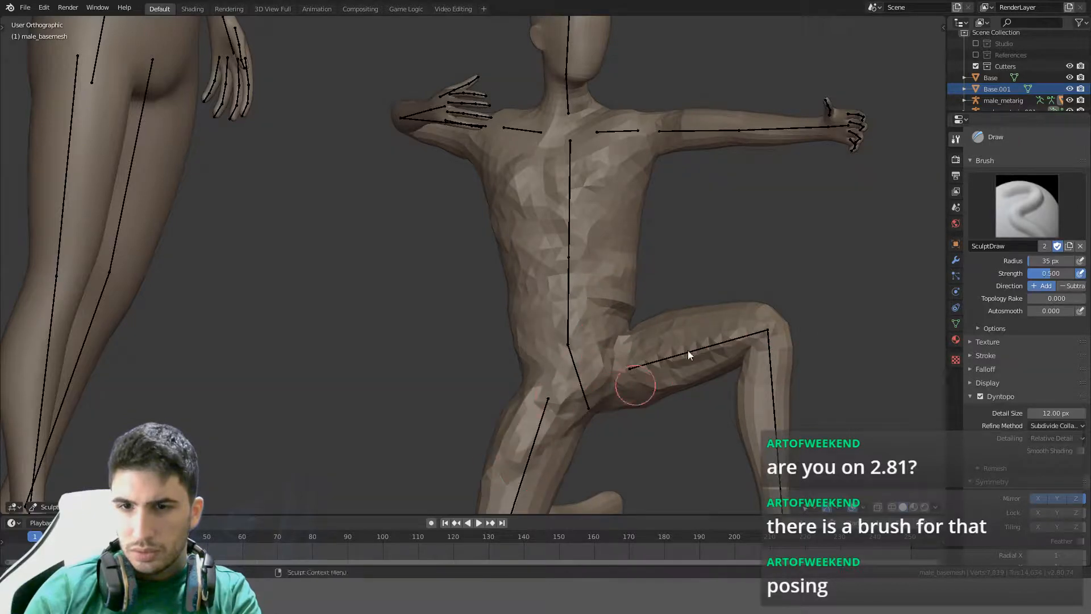
{"action": "scroll", "coordinate": [779, 260], "scroll_direction": "down", "scroll_amount": 1}
{"action": "scroll", "coordinate": [779, 255], "scroll_direction": "down", "scroll_amount": 3}
{"action": "mouse_move", "coordinate": [778, 256]}
{"action": "middle_mouse_down"}
{"action": "mouse_move", "coordinate": [614, 291]}
{"action": "mouse_move", "coordinate": [627, 277]}
{"action": "mouse_move", "coordinate": [711, 261]}
{"action": "middle_mouse_up"}
{"action": "key", "text": "ctrl+z"}
{"action": "key", "text": "ctrl+z"}
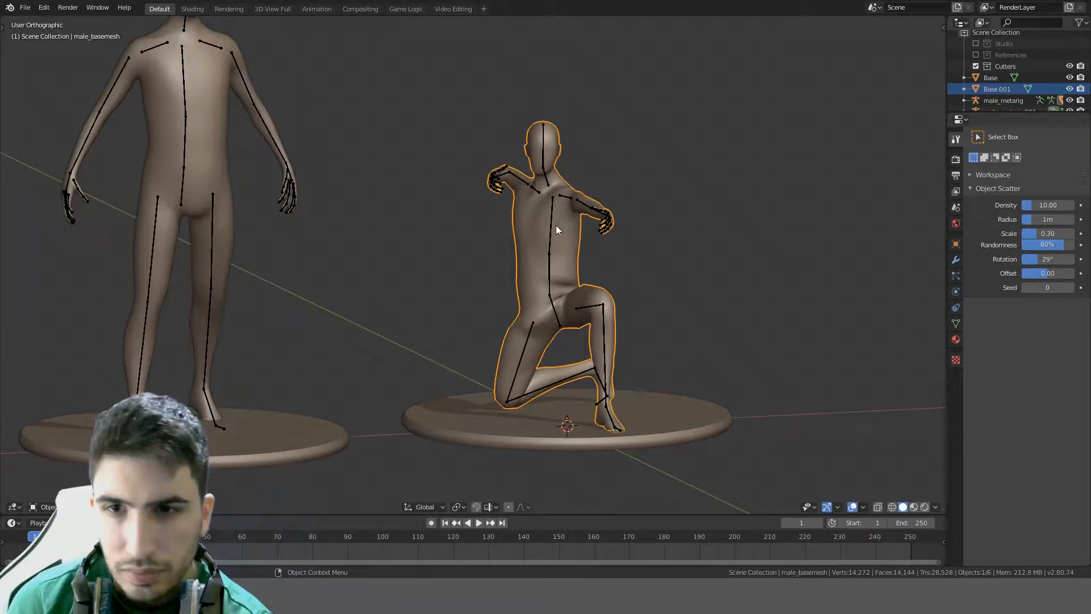
Apply the Armature modifier to the kneeling body mesh
{"action": "left_click", "coordinate": [956, 260]}
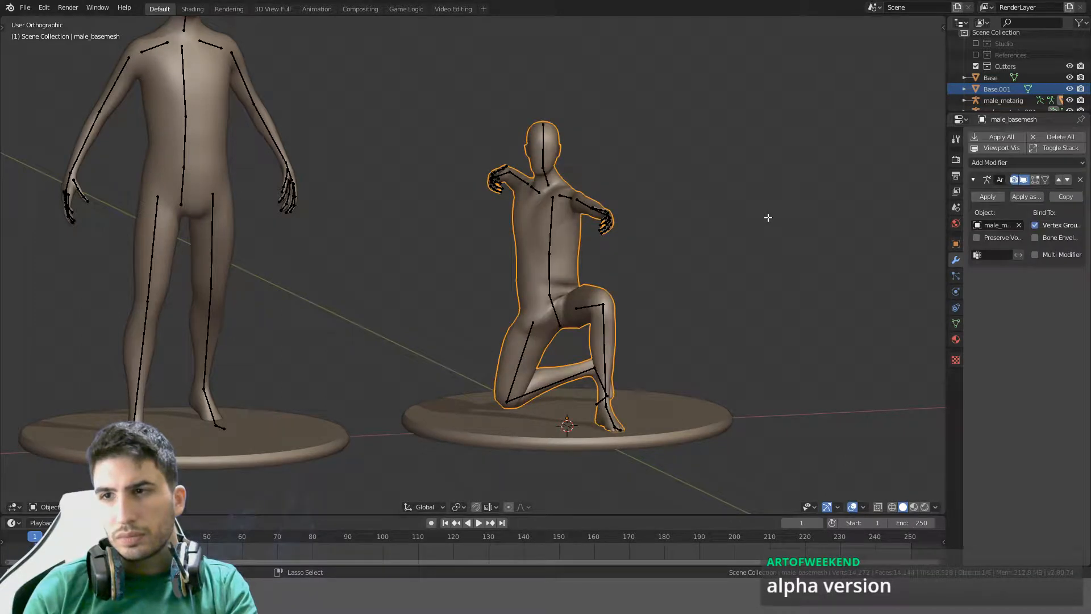
{"action": "scroll", "coordinate": [593, 213], "scroll_direction": "up", "scroll_amount": 3}
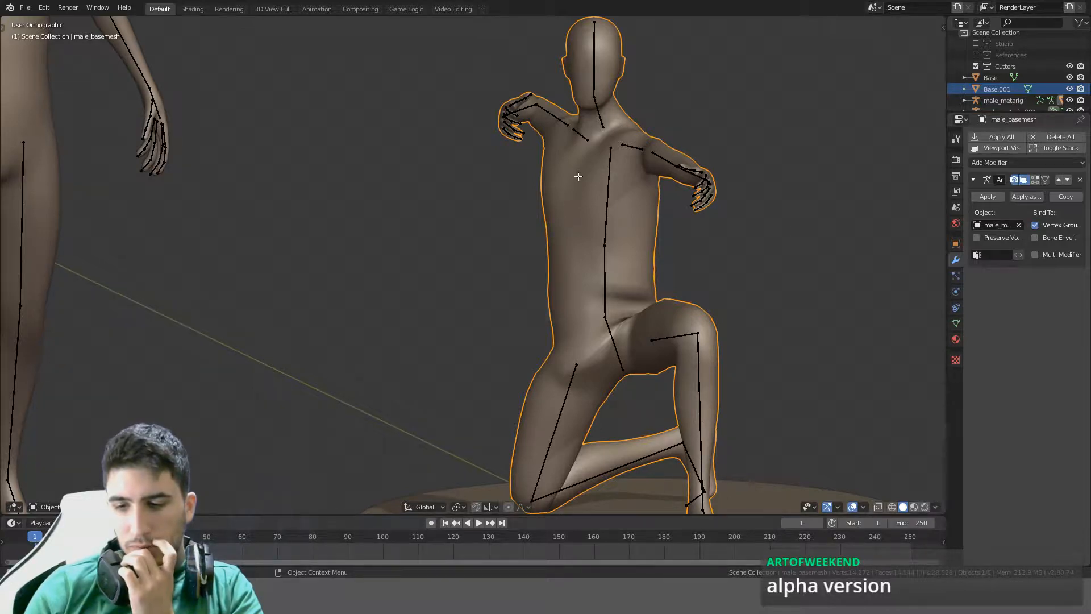
{"action": "left_click", "coordinate": [987, 196]}
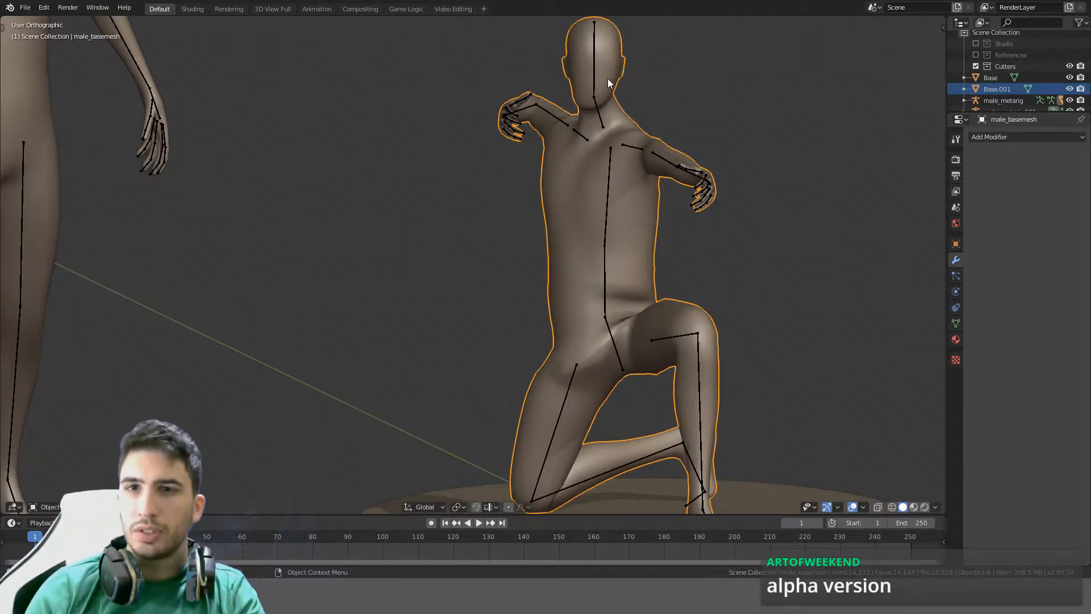
In Edit Mode from the front, grow the vertex selection from the crown to cover the head and neck, trimming one ring
{"action": "key", "text": "Tab"}
{"action": "key", "text": "KP_1"}
{"action": "middle_click_drag", "start_coordinate": [618, 69], "coordinate": [569, 248], "text": "shift"}
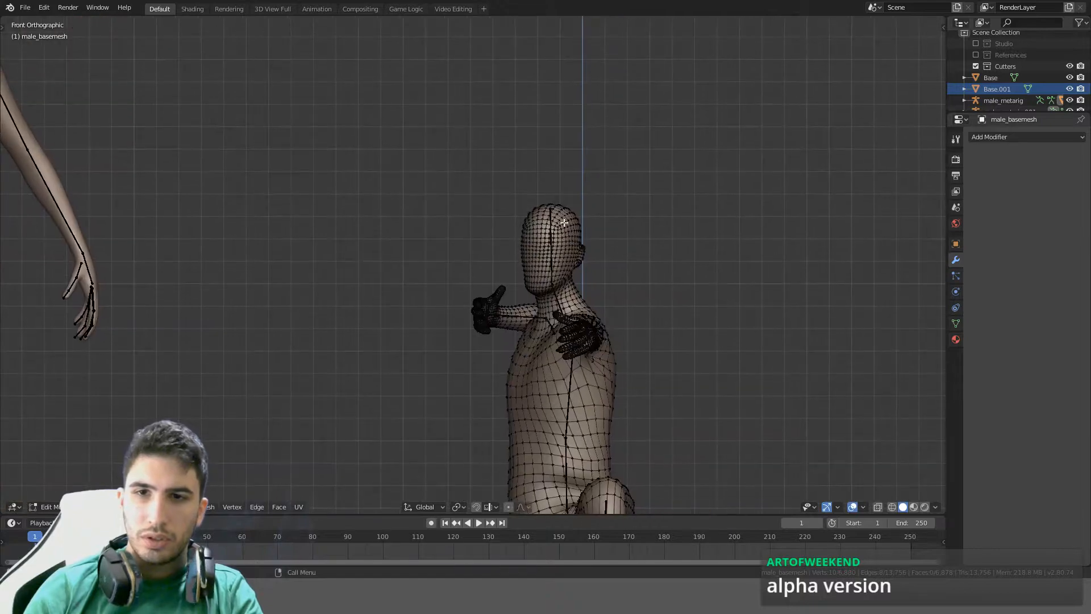
{"action": "key", "text": "ctrl+KP_Add"}
{"action": "key", "text": "ctrl+KP_Add"}
{"action": "key", "text": "ctrl+KP_Add"}
{"action": "key", "text": "ctrl+KP_Add"}
{"action": "key", "text": "ctrl+KP_Add"}
{"action": "key", "text": "ctrl+KP_Add"}
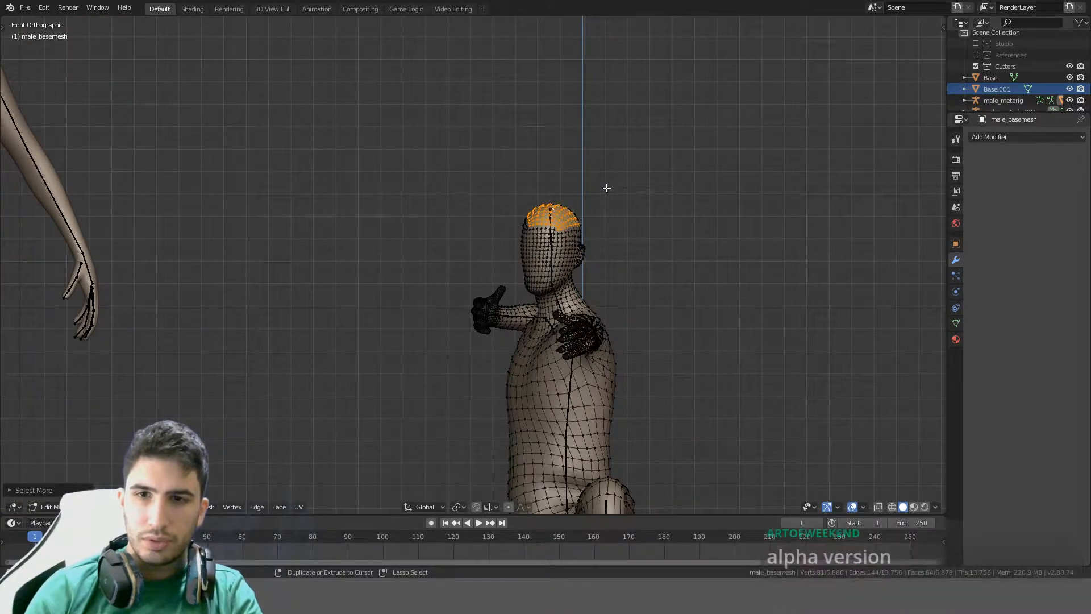
{"action": "key", "text": "ctrl+KP_Add"}
{"action": "key", "text": "ctrl+KP_Add"}
{"action": "key", "text": "ctrl+KP_Add"}
{"action": "key", "text": "ctrl+KP_Add"}
{"action": "key", "text": "ctrl+KP_Add"}
{"action": "key", "text": "ctrl+KP_Add"}
{"action": "key", "text": "ctrl+KP_Add"}
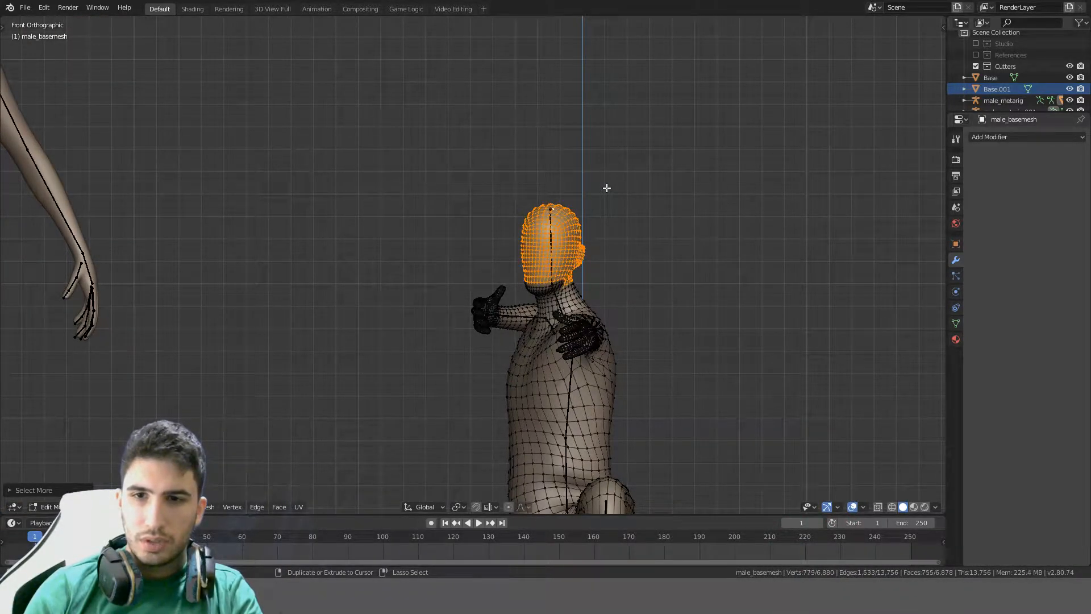
{"action": "key", "text": "ctrl+KP_Add"}
{"action": "key", "text": "ctrl+KP_Add"}
{"action": "key", "text": "ctrl+KP_Add"}
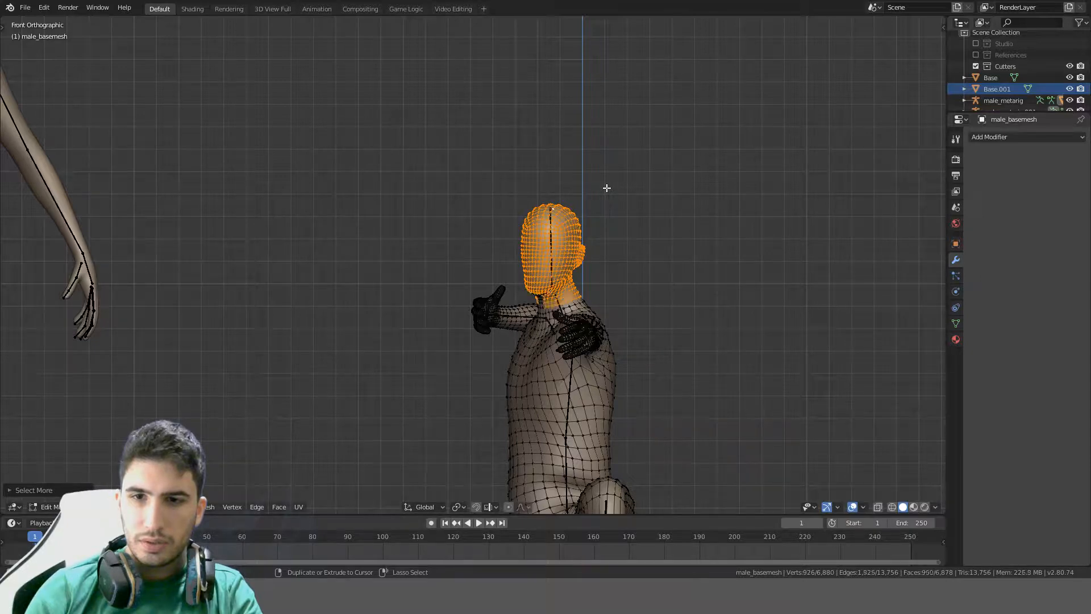
{"action": "key", "text": "ctrl+KP_Add"}
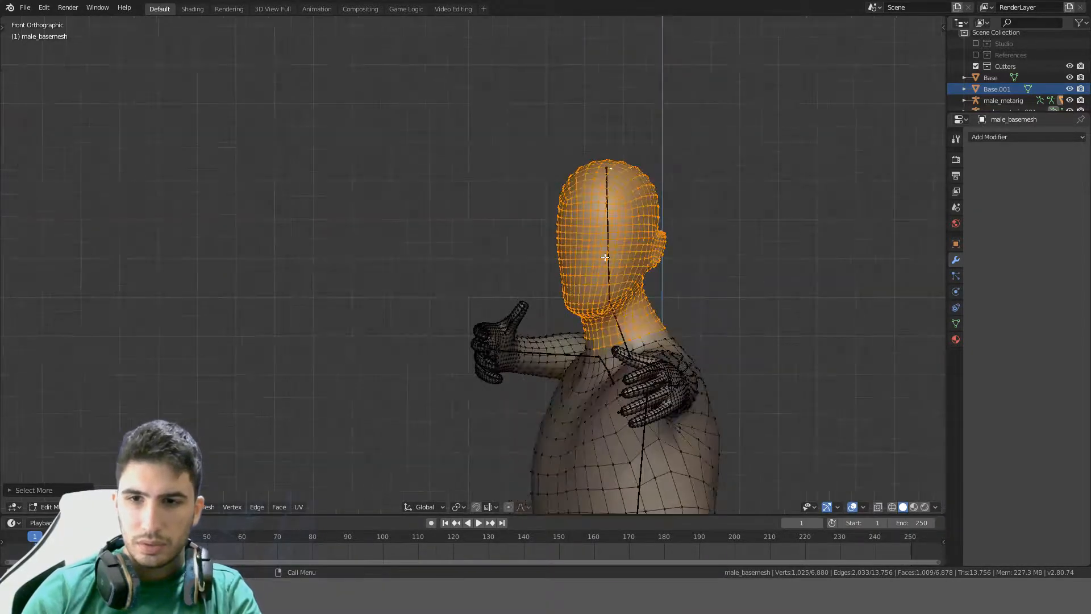
{"action": "scroll", "coordinate": [596, 341], "scroll_direction": "up", "scroll_amount": 3}
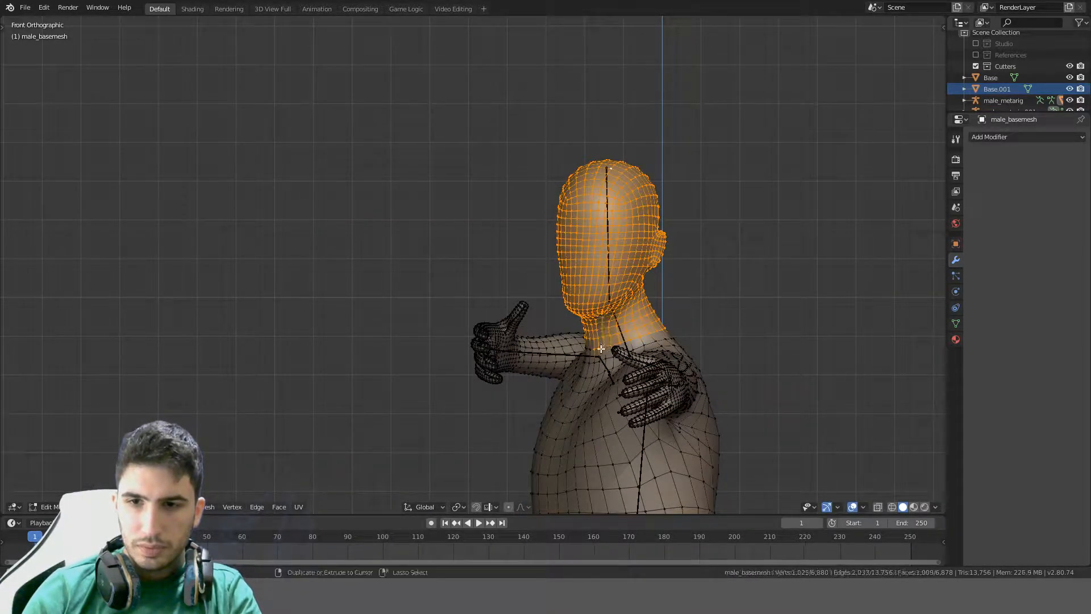
{"action": "key", "text": "ctrl+KP_Subtract"}
Duplicate the selected head and neck geometry and place the copy beside the kneeling body
{"action": "scroll", "coordinate": [685, 308], "scroll_direction": "down", "scroll_amount": 3}
{"action": "middle_click_drag", "start_coordinate": [685, 307], "coordinate": [477, 288]}
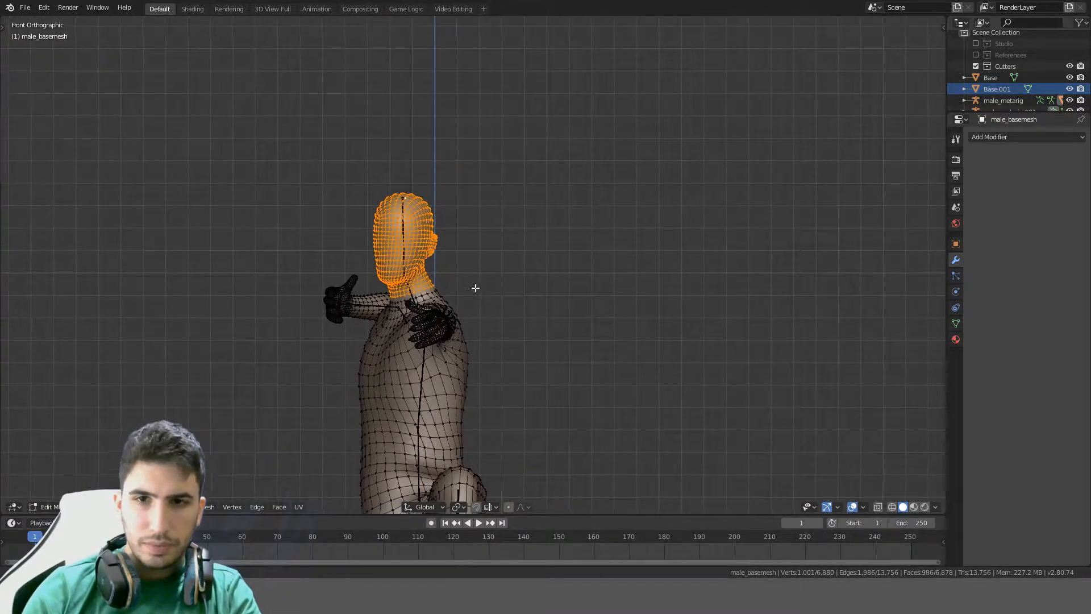
{"action": "key", "text": "e"}
{"action": "key", "text": "Escape"}
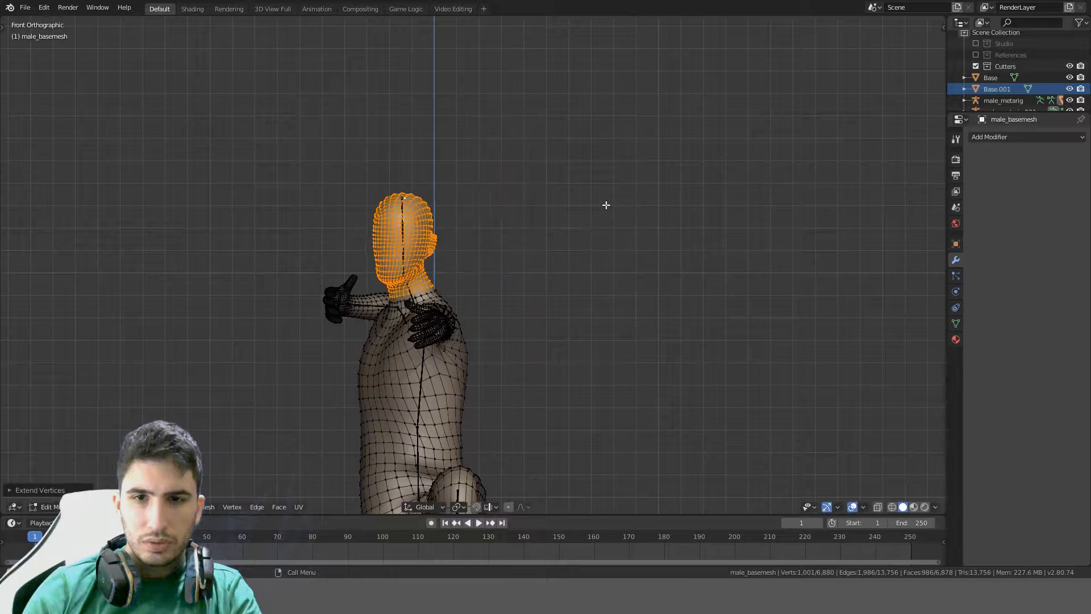
{"action": "key", "text": "shift+d"}
{"action": "left_click", "coordinate": [756, 174]}
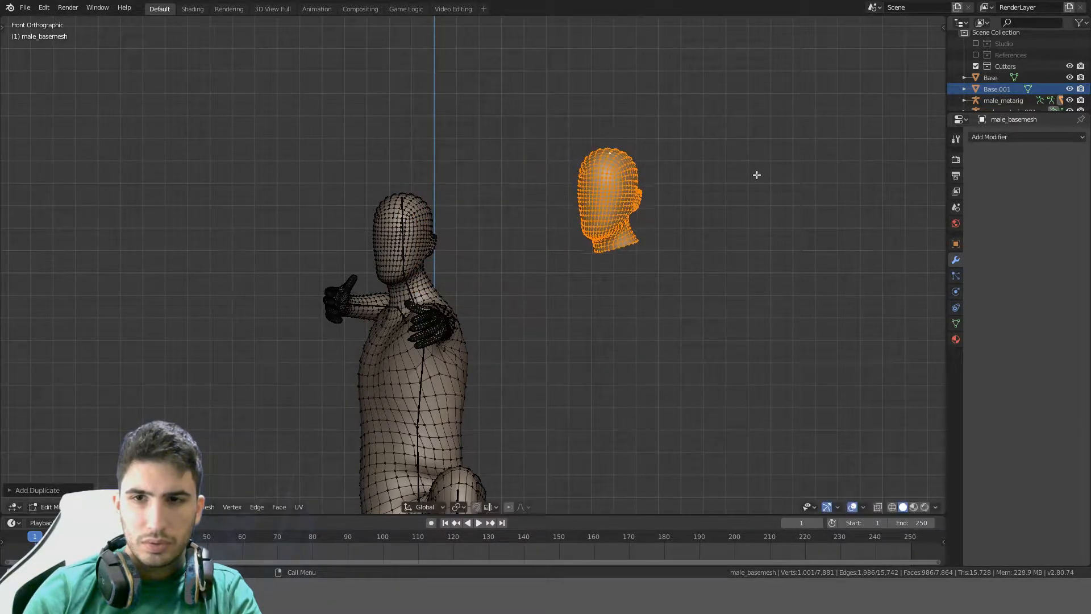
Separate the duplicated head and neck geometry from the kneeling body mesh into its own object
{"action": "middle_click_drag", "start_coordinate": [677, 197], "coordinate": [693, 200]}
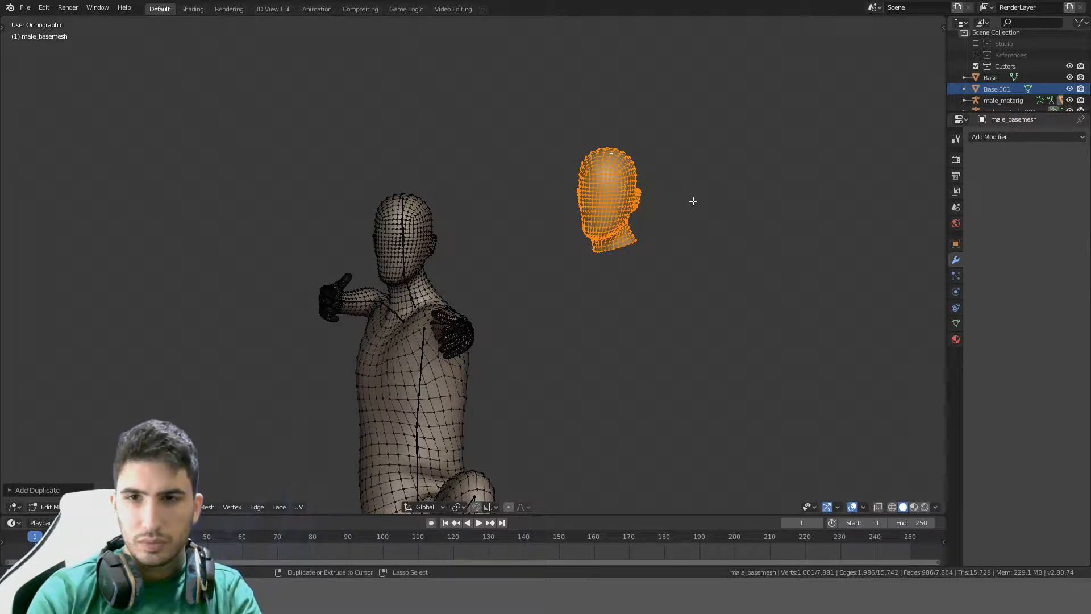
{"action": "key", "text": "ctrl+p"}
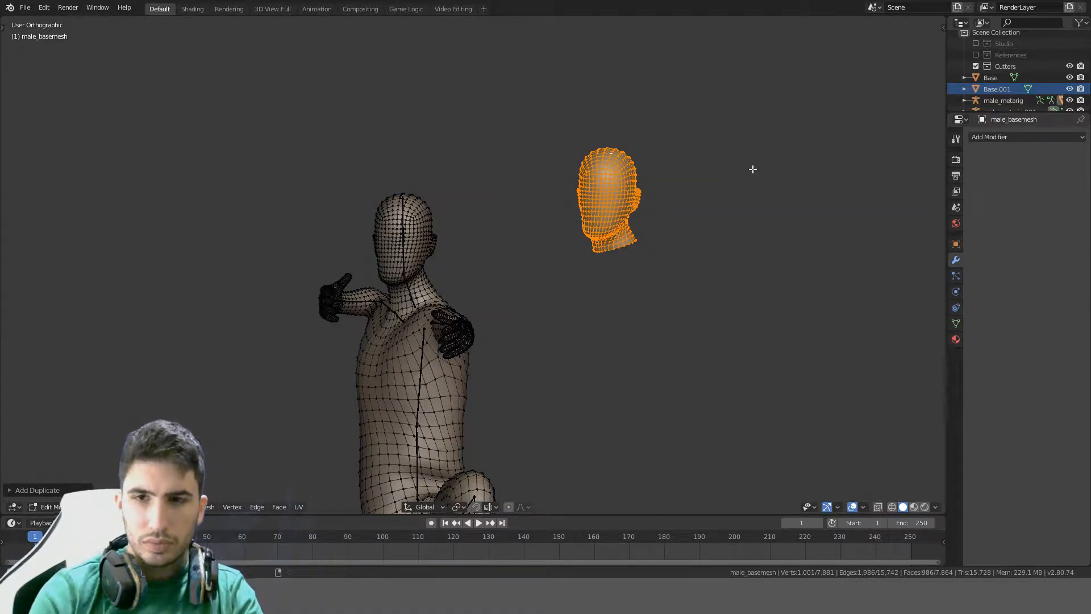
{"action": "key", "text": "p"}
{"action": "left_click", "coordinate": [752, 169]}
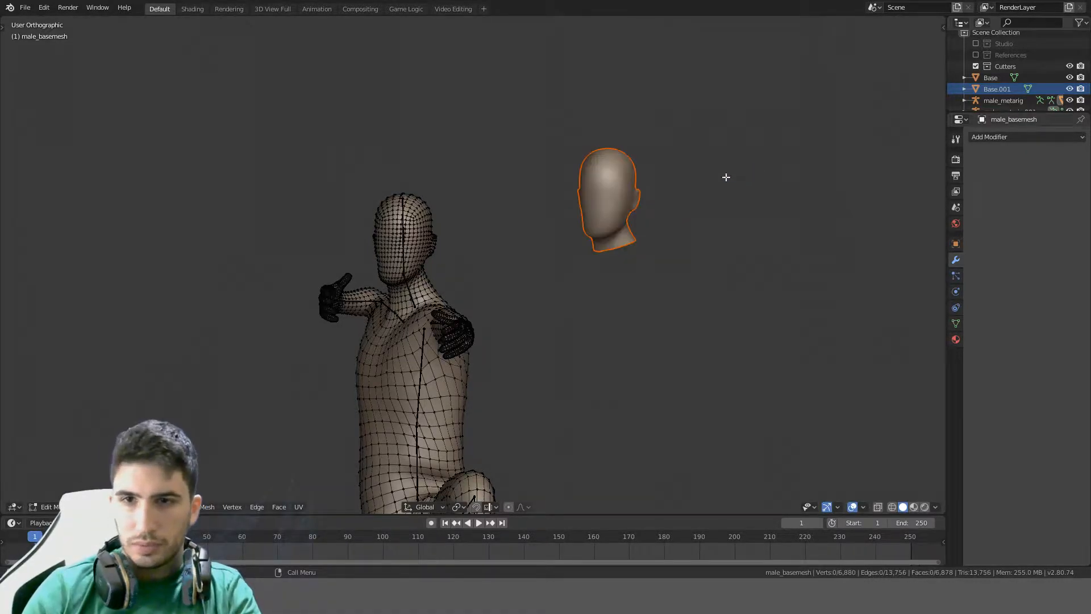
In Object Mode, select the separated head and clear its rotation and location
{"action": "key", "text": "Tab"}
{"action": "left_click", "coordinate": [639, 191]}
{"action": "key", "text": "alt+r"}
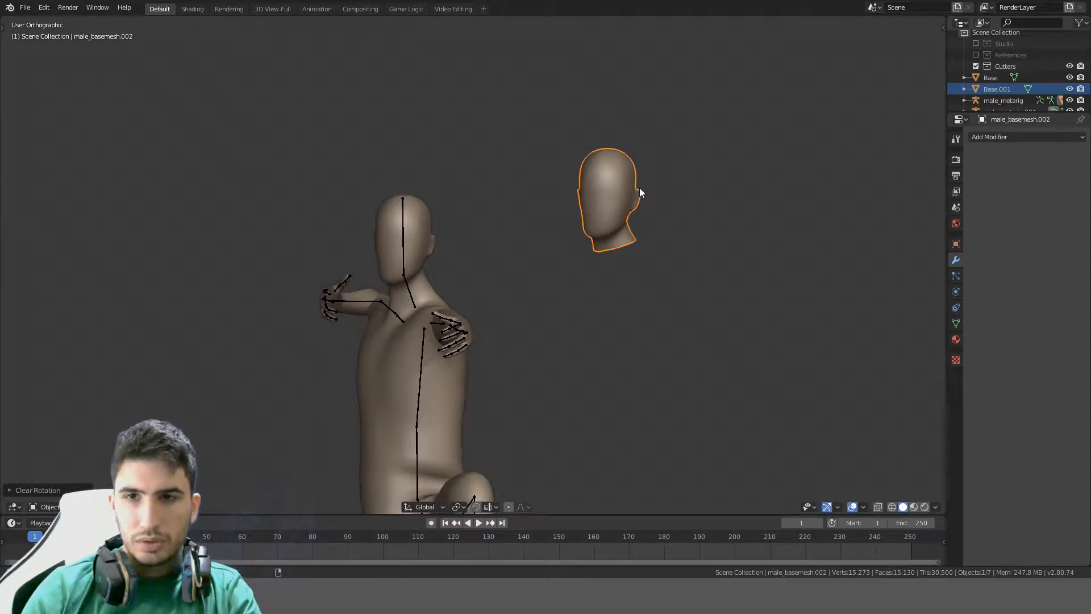
{"action": "middle_click_drag", "start_coordinate": [639, 188], "coordinate": [661, 305]}
{"action": "key", "text": "KP_1"}
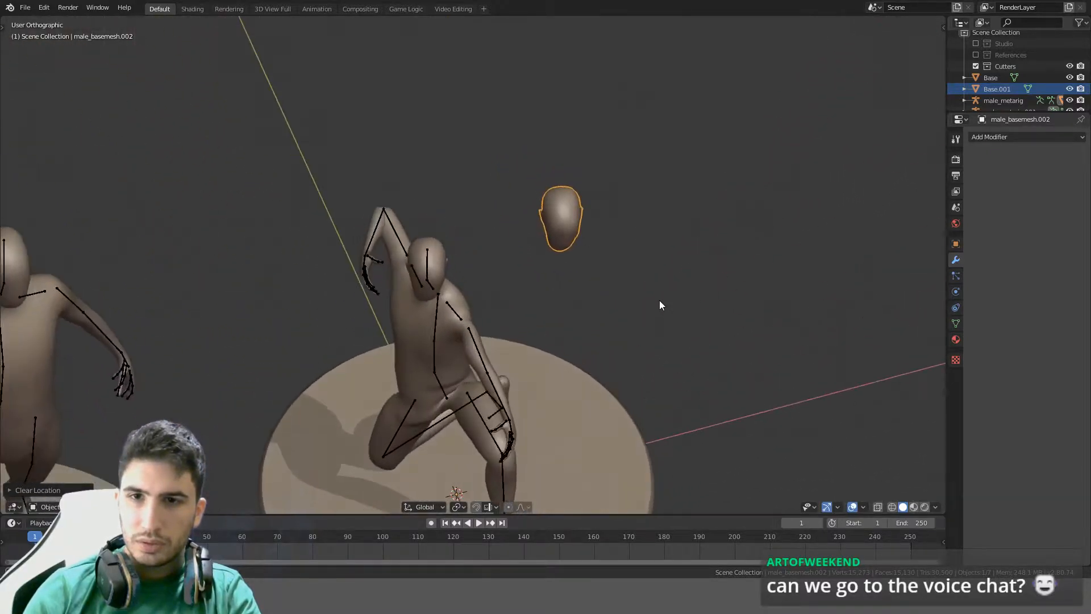
{"action": "scroll", "coordinate": [652, 287], "scroll_direction": "up", "scroll_amount": 4}
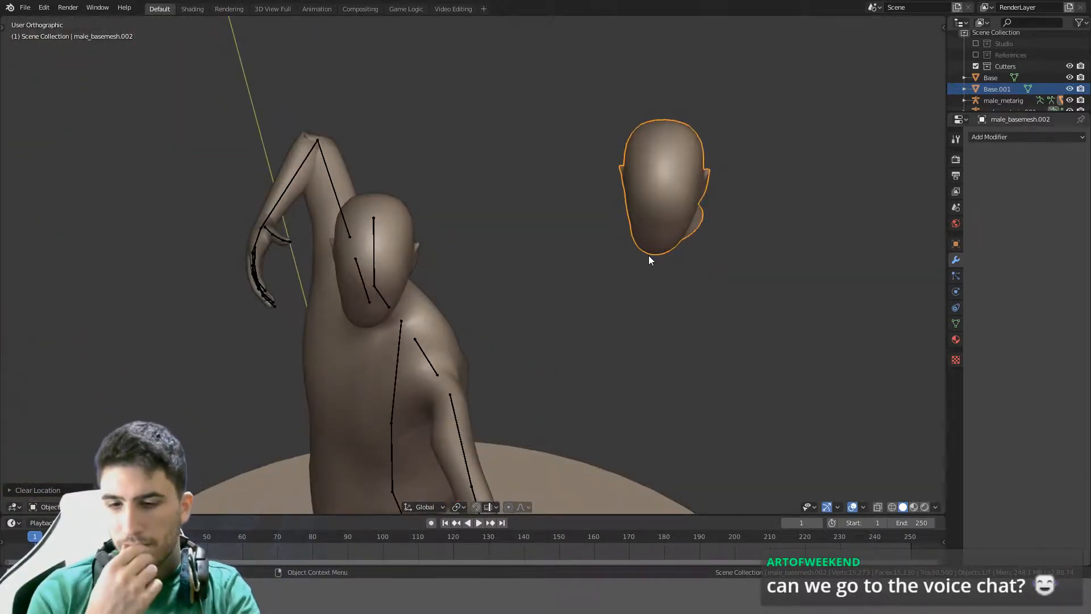
Delete the separated head object and open the kneeling body mesh in Edit Mode
{"action": "key", "text": "Delete"}
{"action": "left_click", "coordinate": [422, 260]}
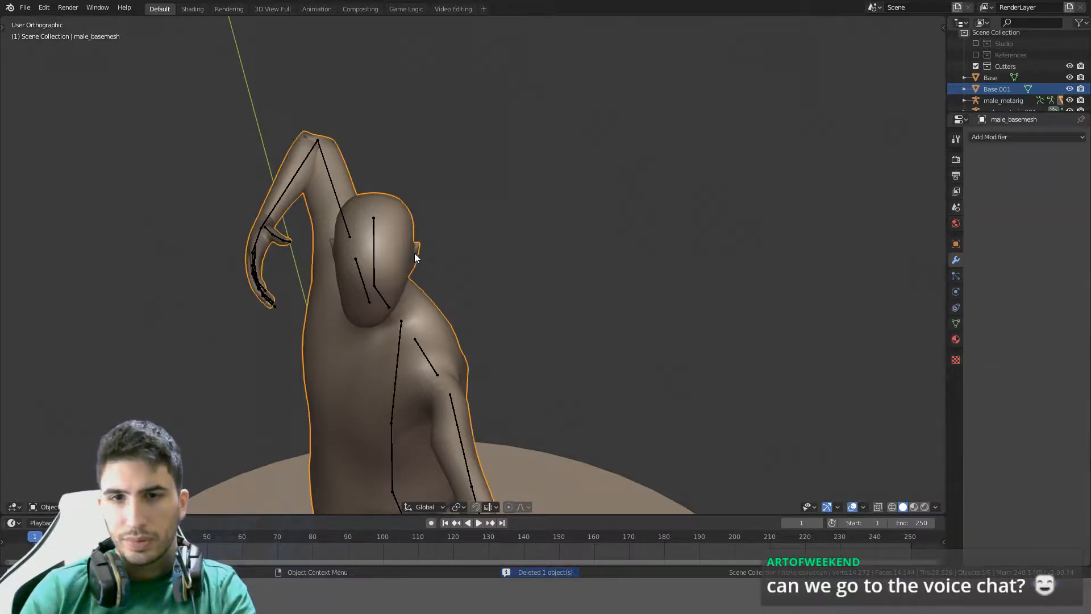
{"action": "key", "text": "Tab"}
Examine the kneeling body's head and shoulder topology from several angles, ending in the front view
{"action": "middle_click_drag", "start_coordinate": [500, 246], "coordinate": [629, 207]}
{"action": "scroll", "coordinate": [628, 200], "scroll_direction": "up", "scroll_amount": 3}
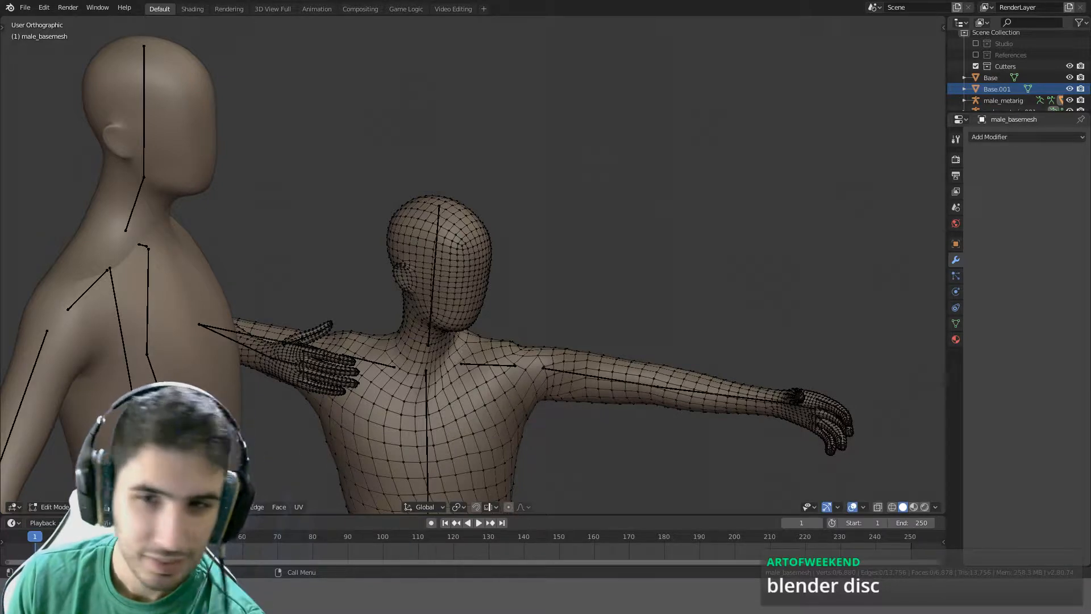
{"action": "middle_click_drag", "start_coordinate": [582, 210], "coordinate": [534, 214]}
{"action": "scroll", "coordinate": [534, 214], "scroll_direction": "up", "scroll_amount": 1}
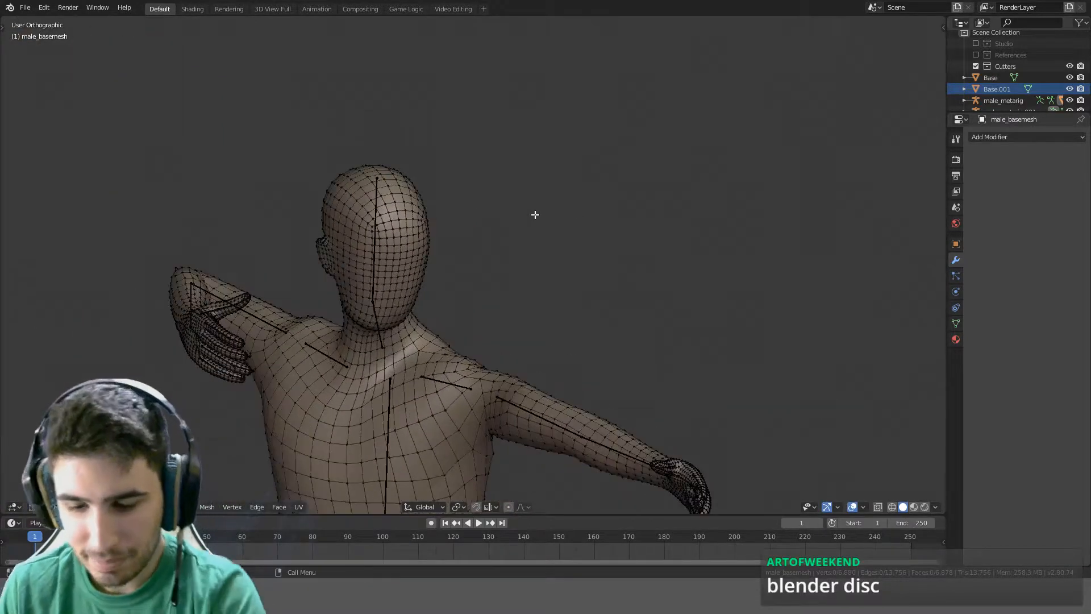
{"action": "key", "text": "KP_1"}
{"action": "middle_click_drag", "start_coordinate": [482, 283], "coordinate": [543, 309]}
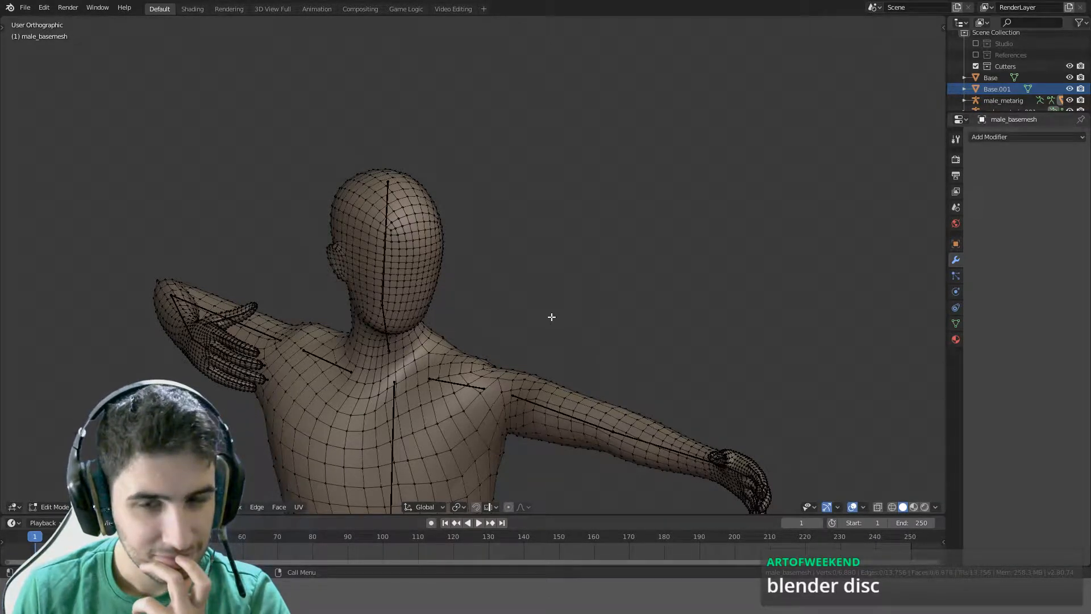
{"action": "middle_click_drag", "start_coordinate": [509, 312], "coordinate": [490, 307]}
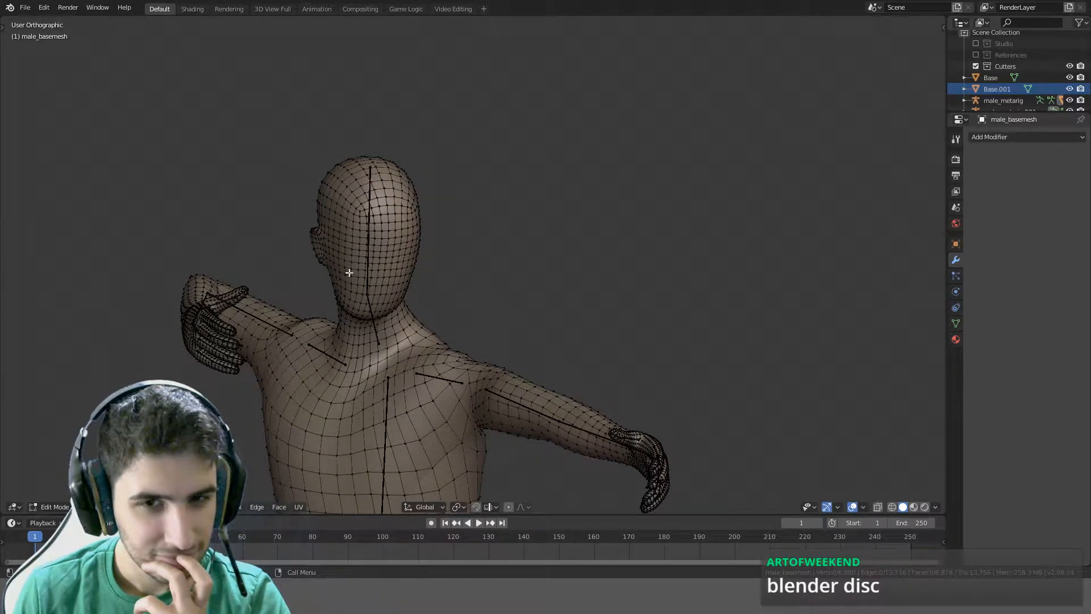
{"action": "middle_click_drag", "start_coordinate": [465, 246], "coordinate": [486, 326]}
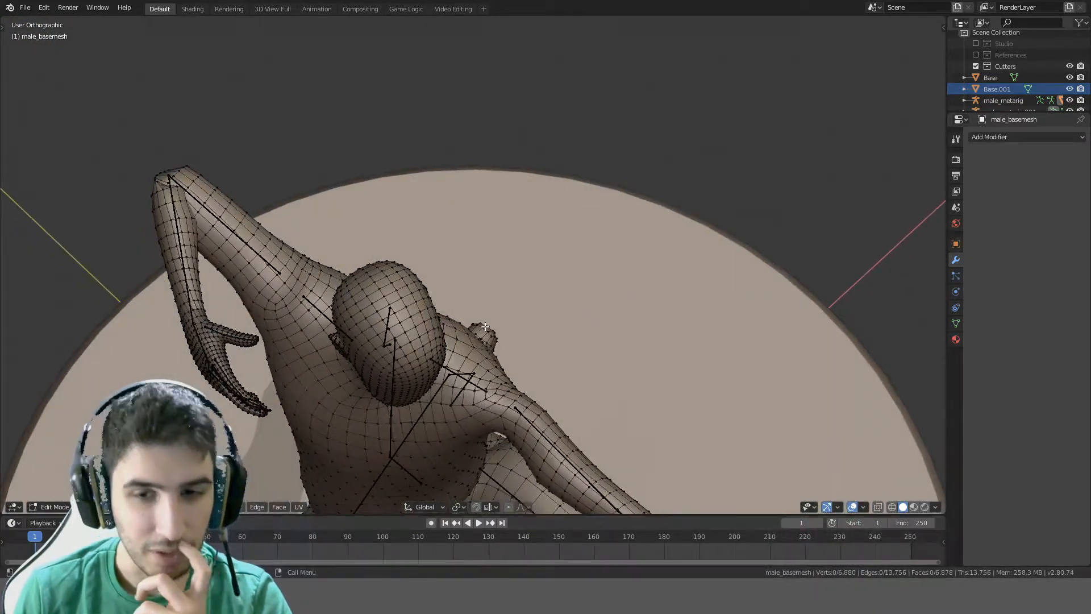
{"action": "key", "text": "KP_1"}
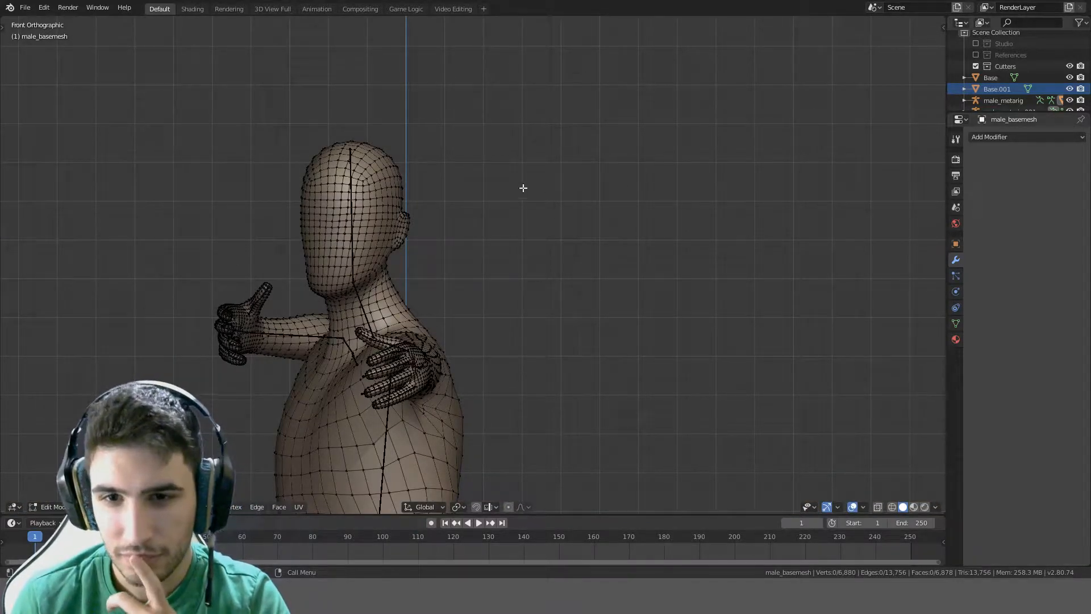
Try an X-axis Mirror modifier on the kneeling body mesh in Object Mode, and remove it
{"action": "key", "text": "Tab"}
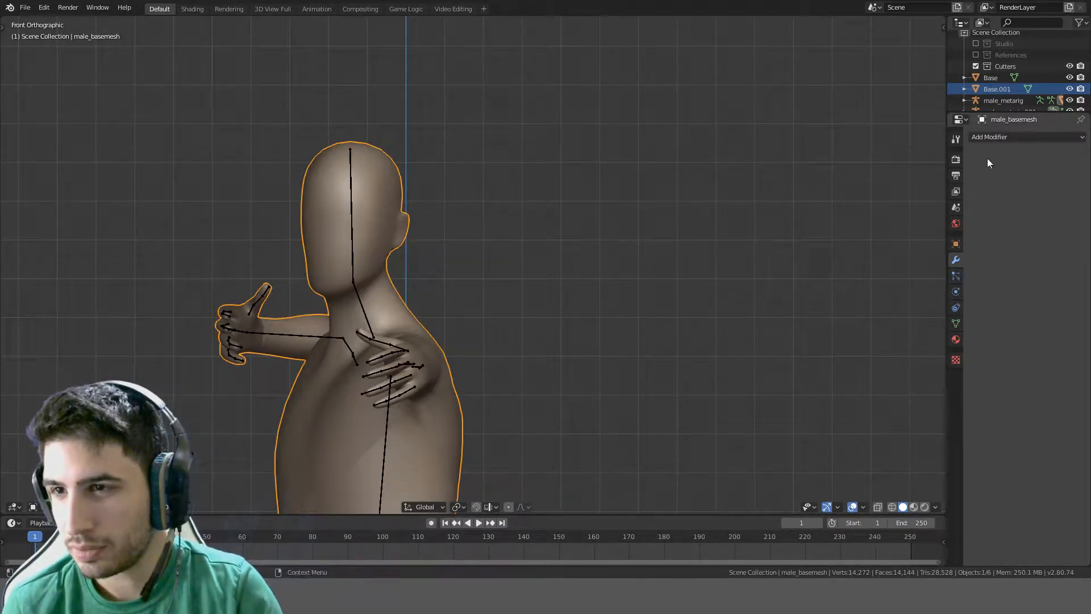
{"action": "left_click", "coordinate": [992, 137]}
{"action": "left_click", "coordinate": [860, 251]}
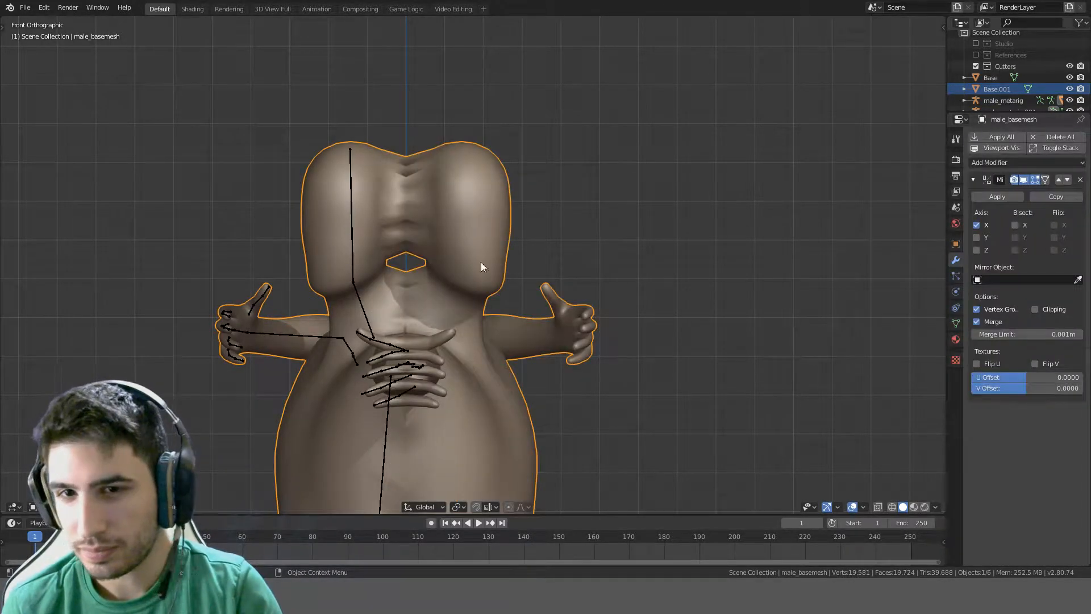
{"action": "left_click", "coordinate": [1081, 180]}
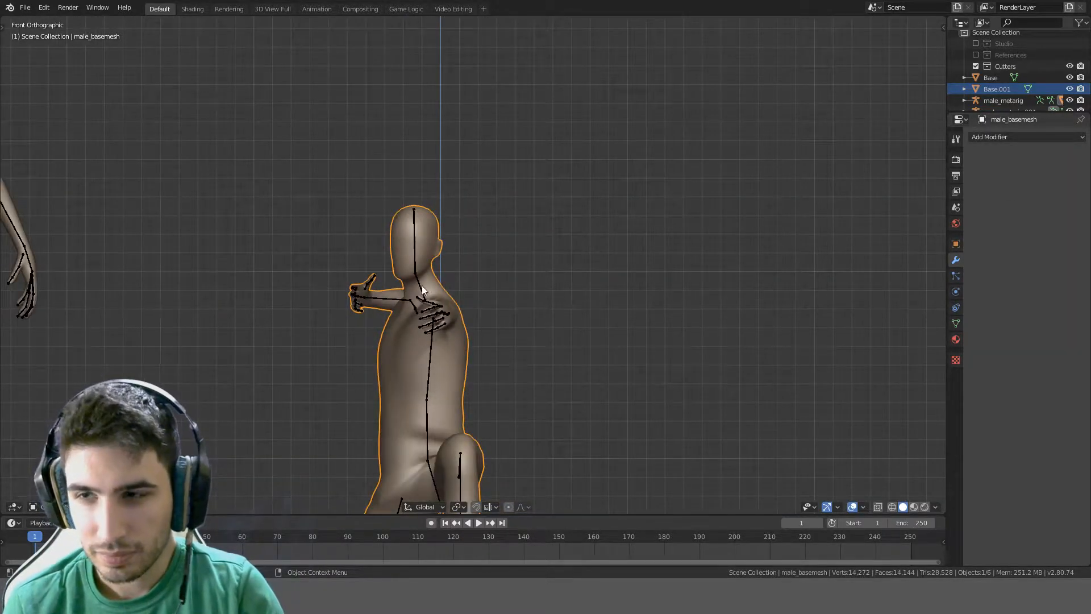
Undo the head deletion, separation, duplication and vertex selection, back to before the Armature modifier was applied to the kneeling body
{"action": "key", "text": "ctrl+z"}
{"action": "key", "text": "ctrl+z"}
{"action": "key", "text": "ctrl+z"}
{"action": "key", "text": "ctrl+z"}
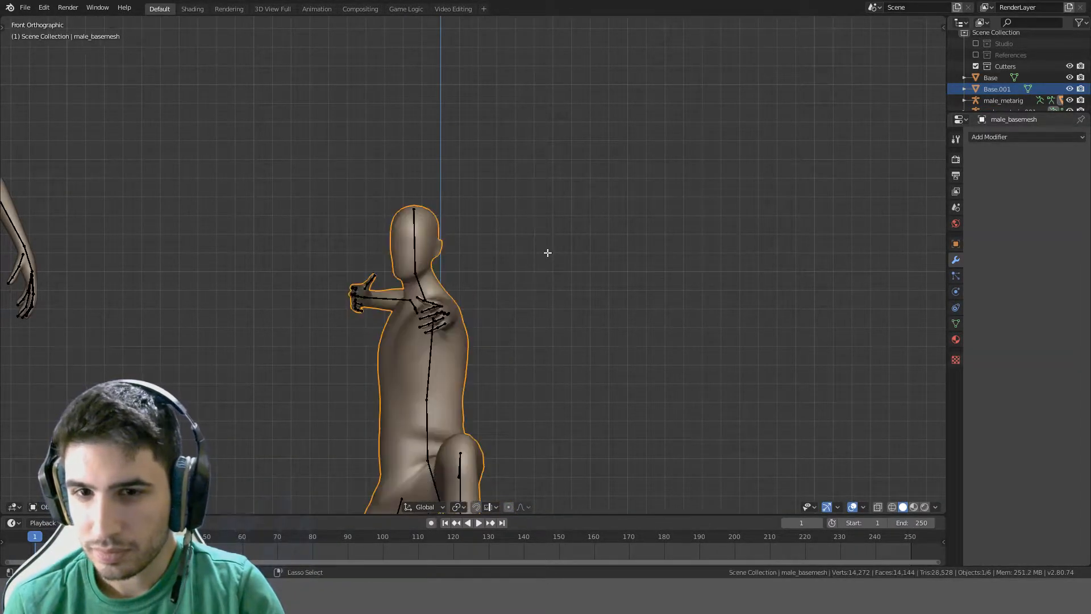
{"action": "key", "text": "ctrl+z"}
{"action": "key", "text": "ctrl+z"}
{"action": "key", "text": "ctrl+z"}
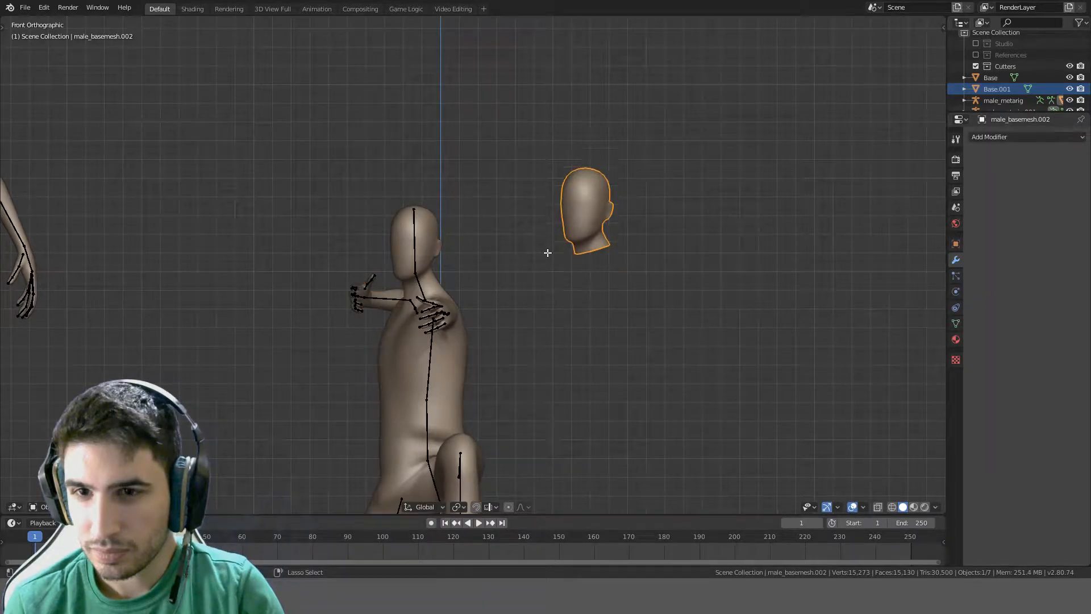
{"action": "key", "text": "ctrl+z"}
{"action": "key", "text": "ctrl+z"}
{"action": "key", "text": "ctrl+z"}
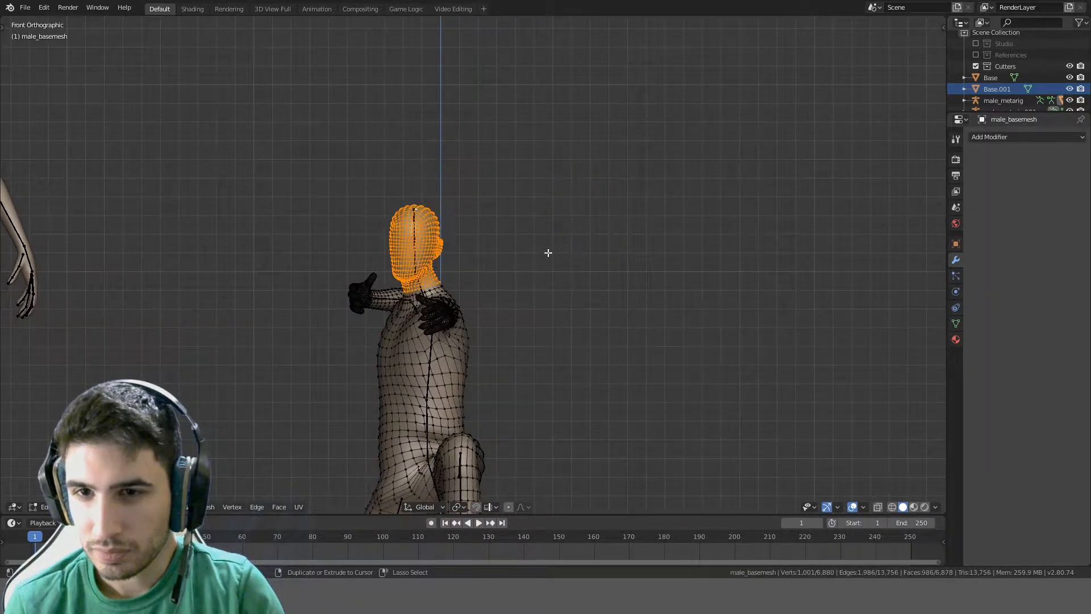
{"action": "key", "text": "ctrl+z"}
{"action": "key", "text": "ctrl+z"}
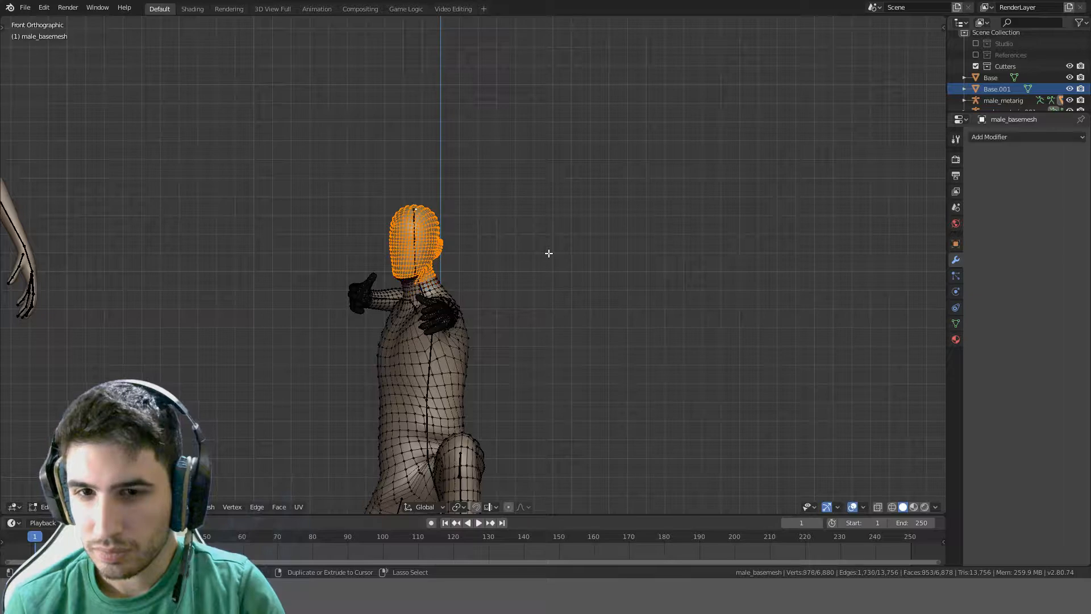
{"action": "key", "text": "ctrl+z"}
{"action": "key", "text": "ctrl+z"}
{"action": "key", "text": "ctrl+z"}
{"action": "key", "text": "ctrl+z"}
{"action": "key", "text": "ctrl+z"}
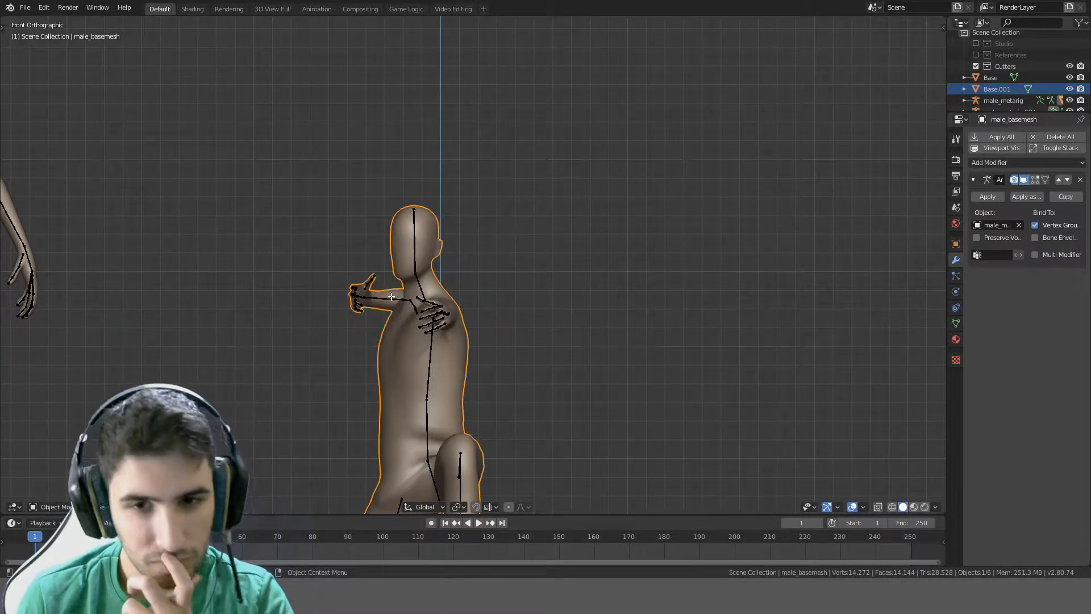
Select the kneeling figure's rig and view both figures from the front
{"action": "left_click", "coordinate": [417, 254]}
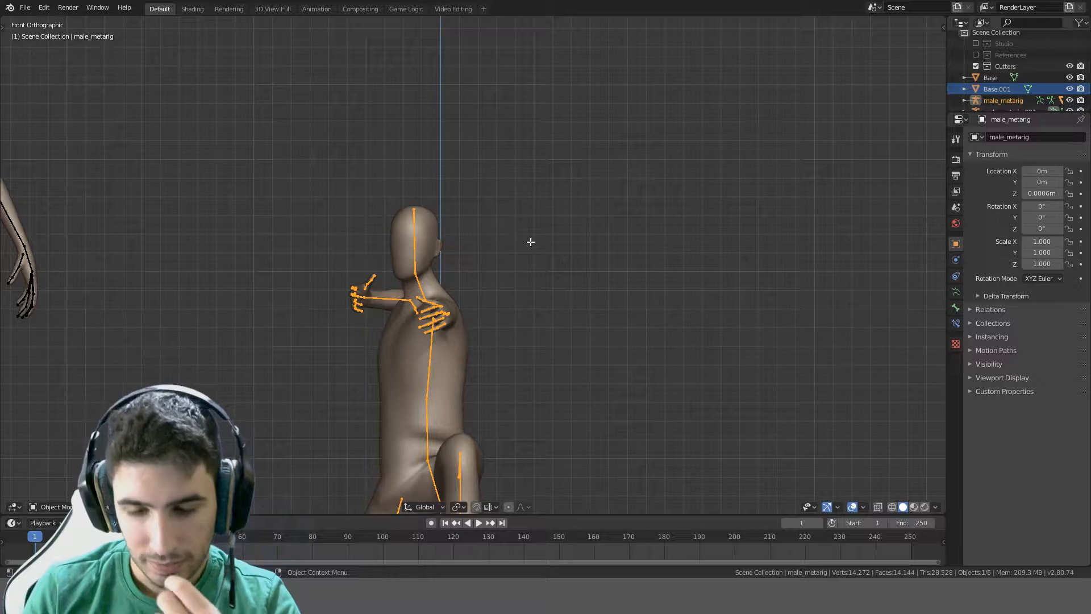
{"action": "scroll", "coordinate": [530, 242], "scroll_direction": "down", "scroll_amount": 4}
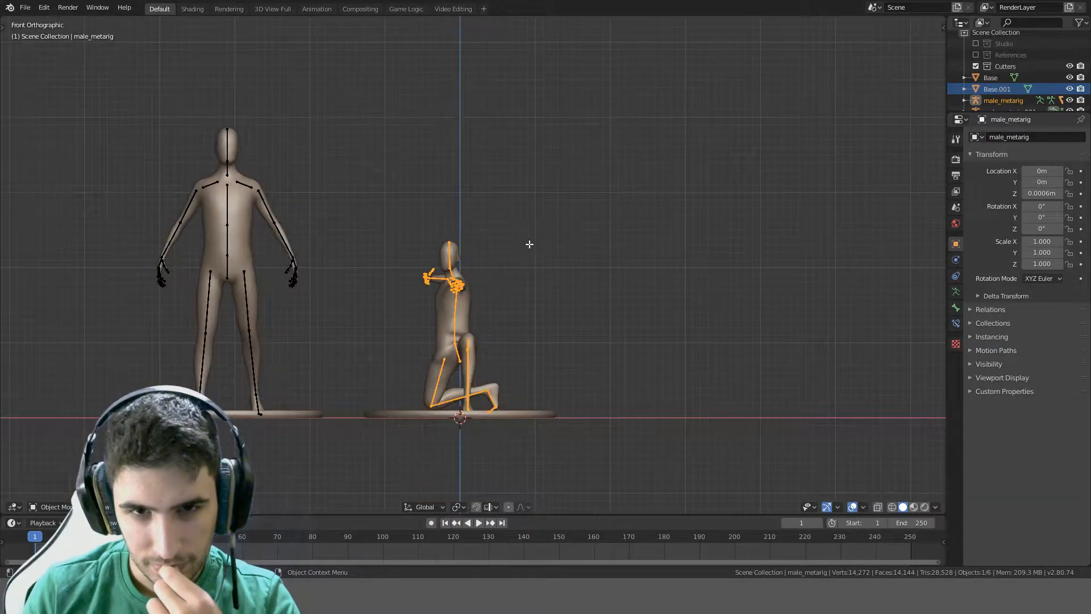
{"action": "scroll", "coordinate": [529, 244], "scroll_direction": "up", "scroll_amount": 1}
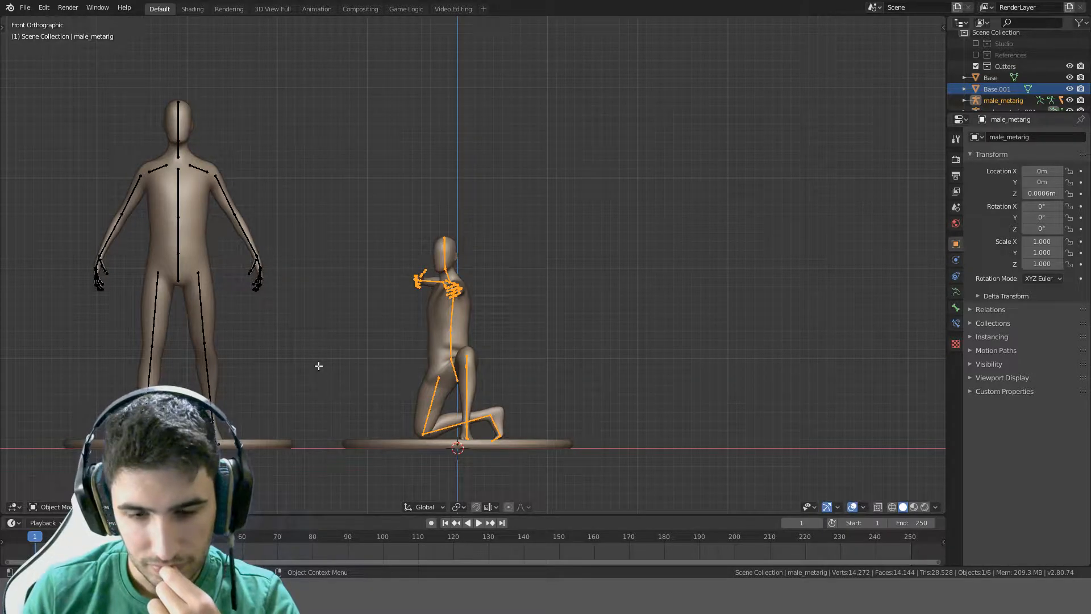
{"action": "middle_click_drag", "start_coordinate": [319, 366], "coordinate": [321, 390]}
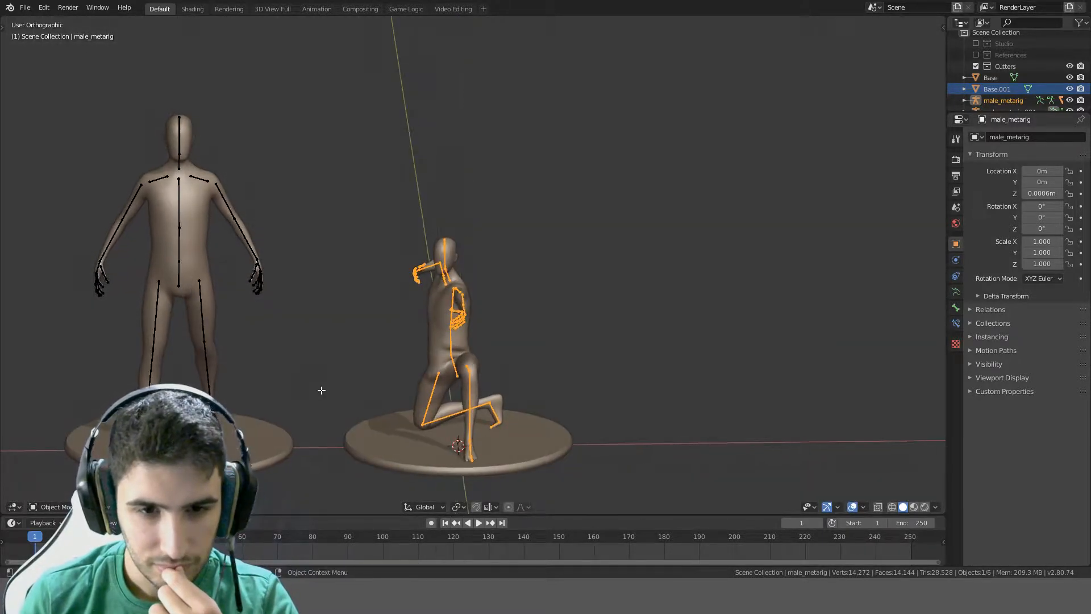
{"action": "key", "text": "KP_1"}
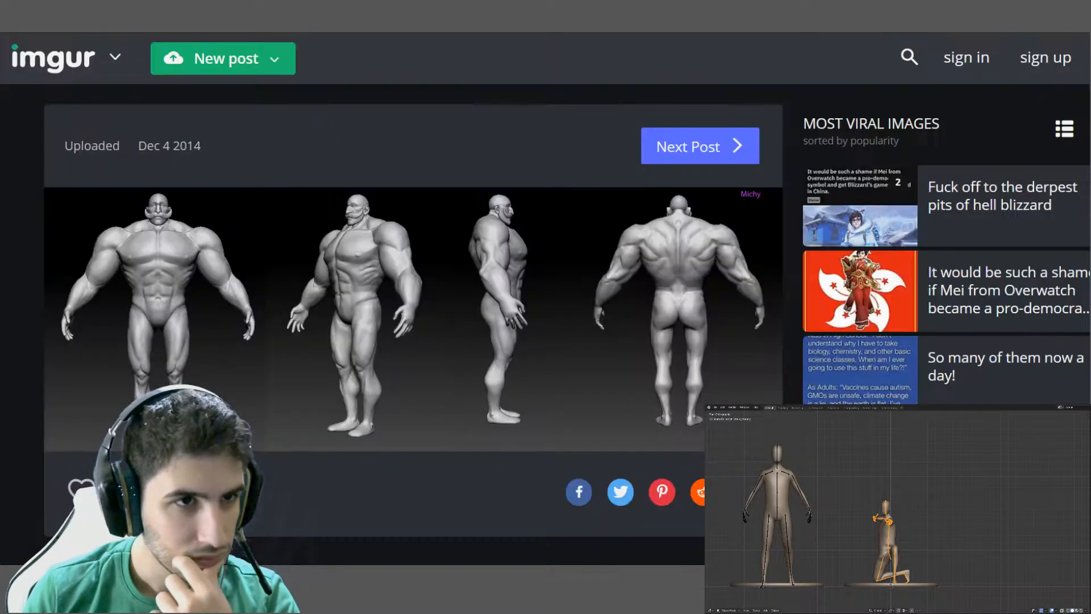
Switch to the web browser and open the annotated reference image of a separate head sculpted beside its posed figure
{"action": "key", "text": "ctrl+t"}
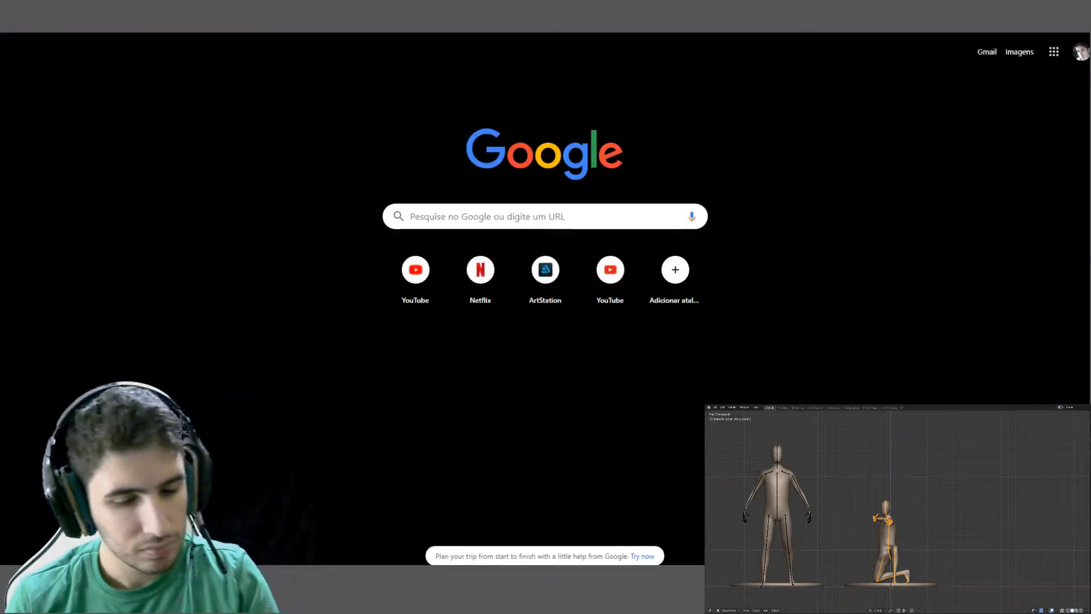
{"action": "key", "text": "Return"}
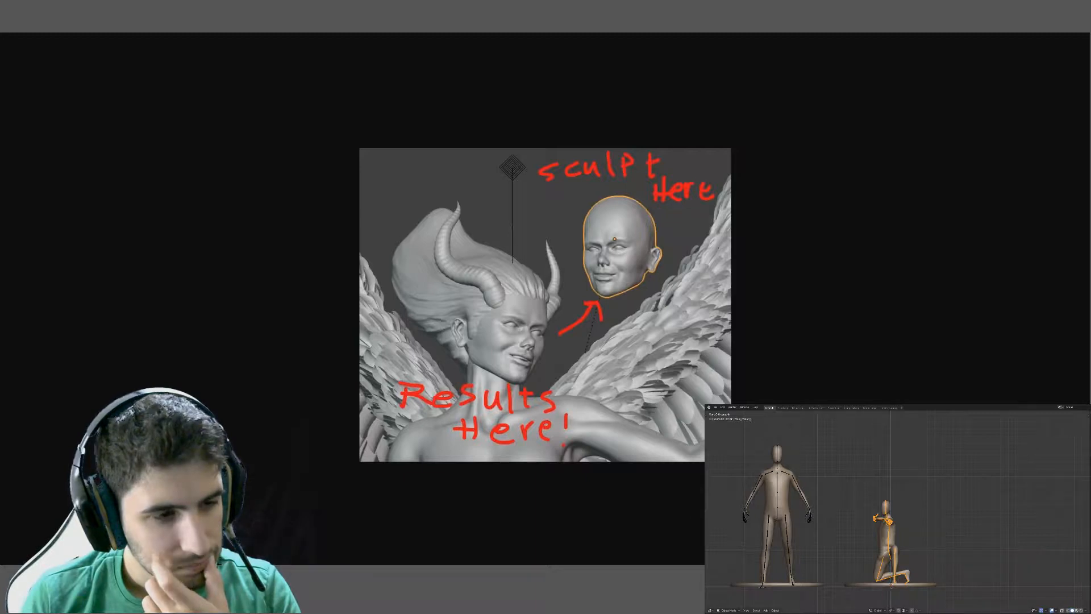
{"action": "key", "text": "ctrl+t"}
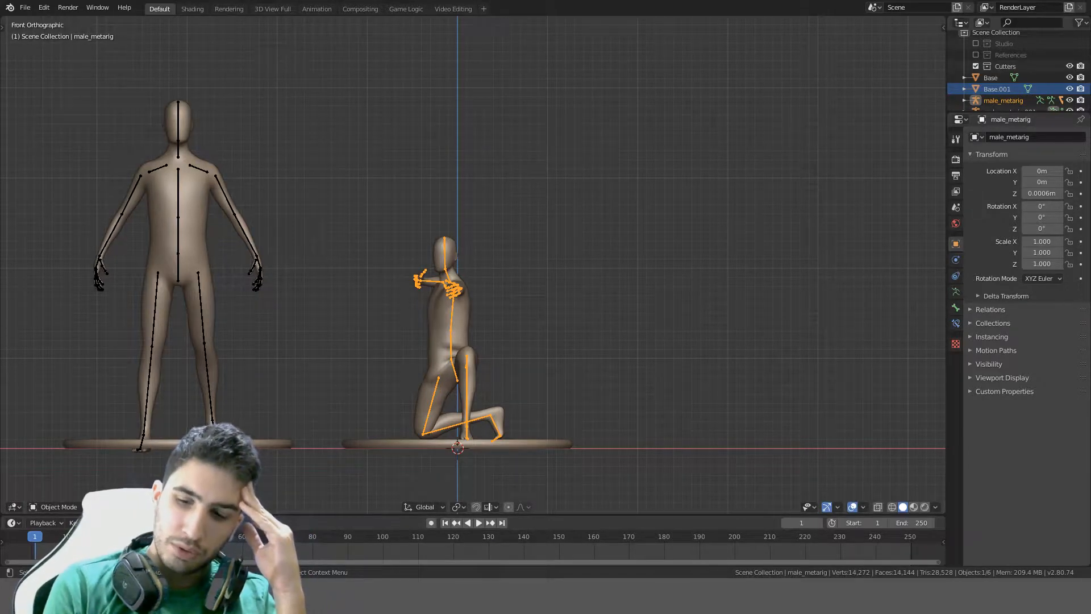
Examine the kneeling figure's head, arms and overall pose from the side, above and front
{"action": "middle_click_drag", "start_coordinate": [560, 221], "coordinate": [605, 260]}
{"action": "scroll", "coordinate": [493, 289], "scroll_direction": "up", "scroll_amount": 10}
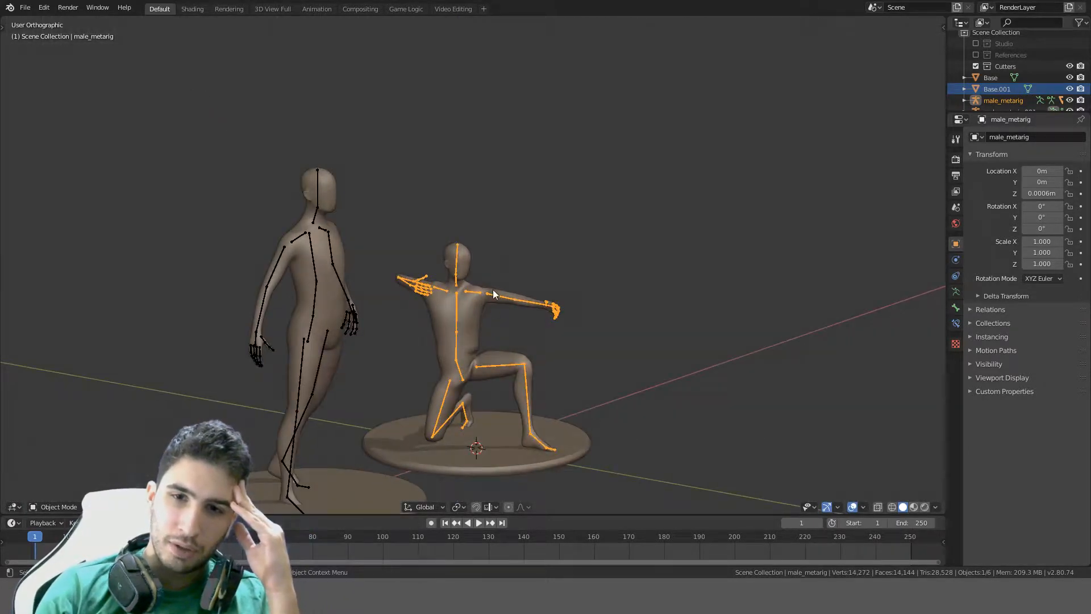
{"action": "scroll", "coordinate": [654, 400], "scroll_direction": "down", "scroll_amount": 3}
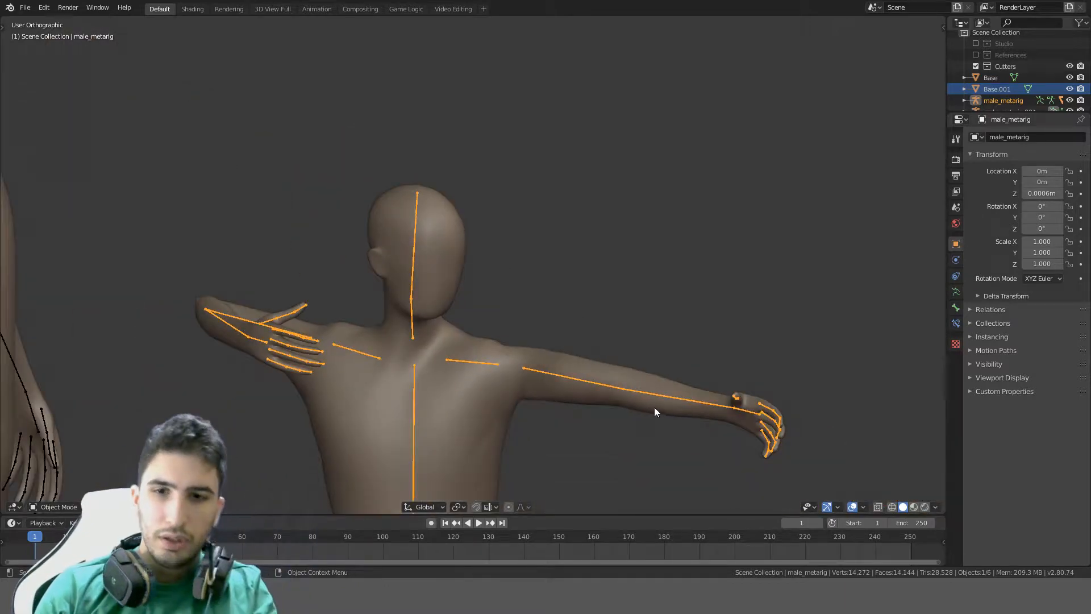
{"action": "middle_click_drag", "start_coordinate": [655, 408], "coordinate": [584, 285], "text": "shift"}
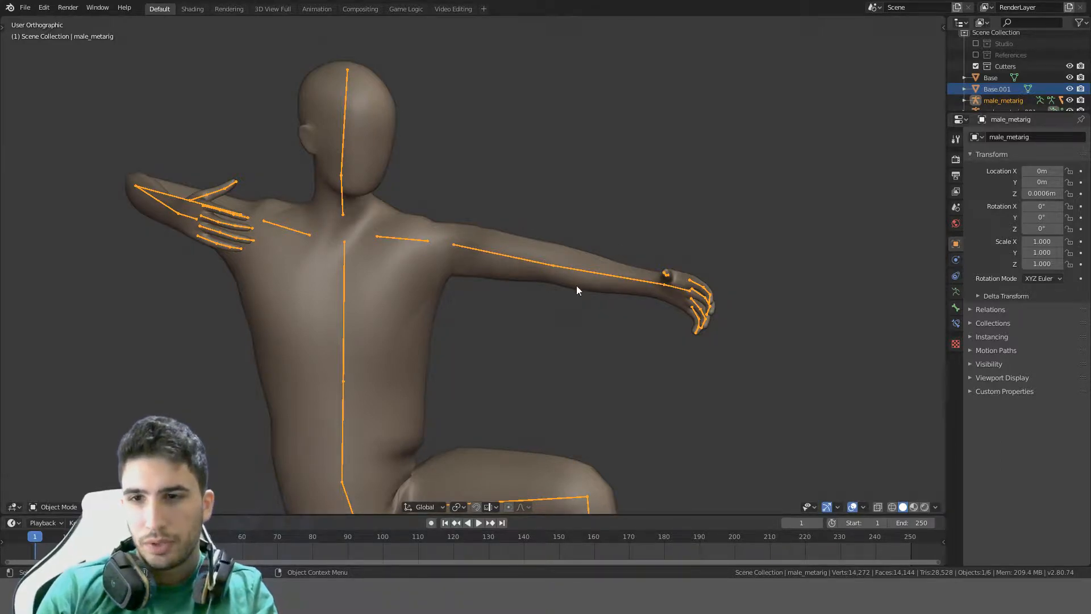
{"action": "middle_click_drag", "start_coordinate": [577, 285], "coordinate": [550, 377]}
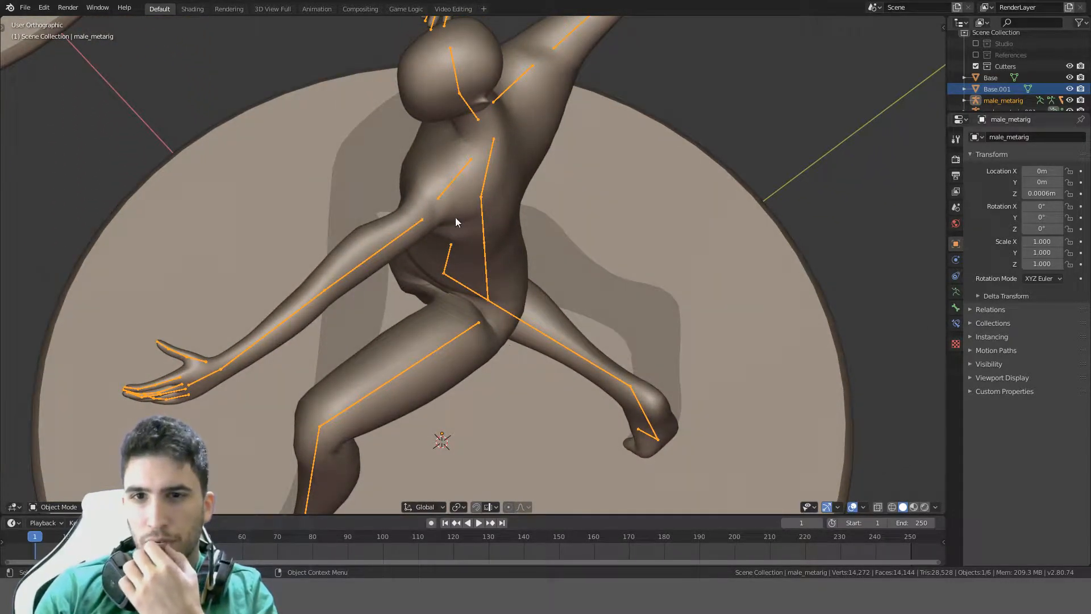
{"action": "scroll", "coordinate": [579, 314], "scroll_direction": "down", "scroll_amount": 3}
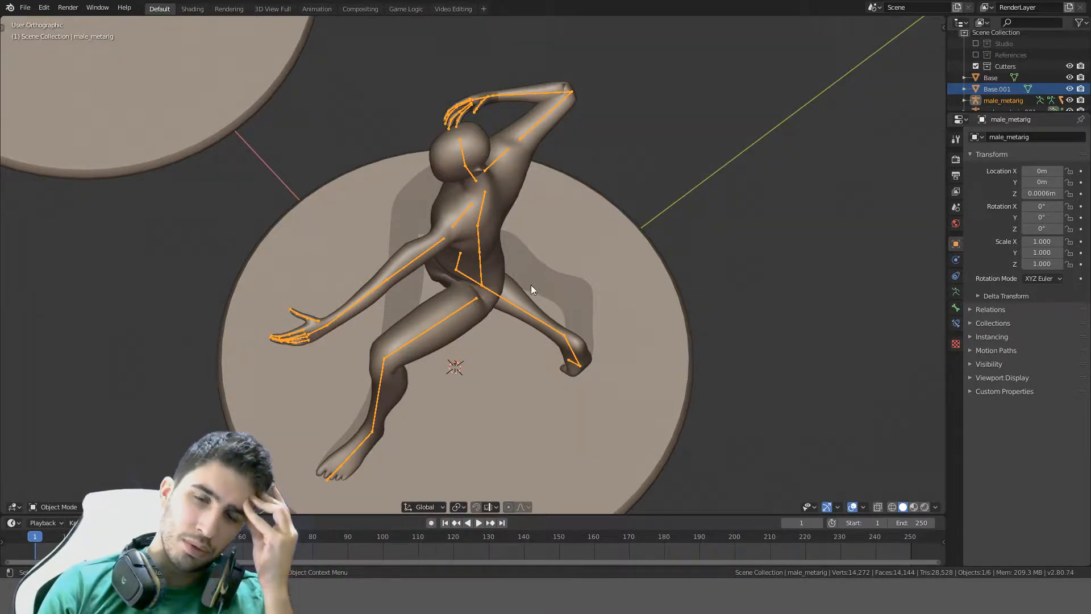
{"action": "middle_click_drag", "start_coordinate": [531, 285], "coordinate": [640, 179]}
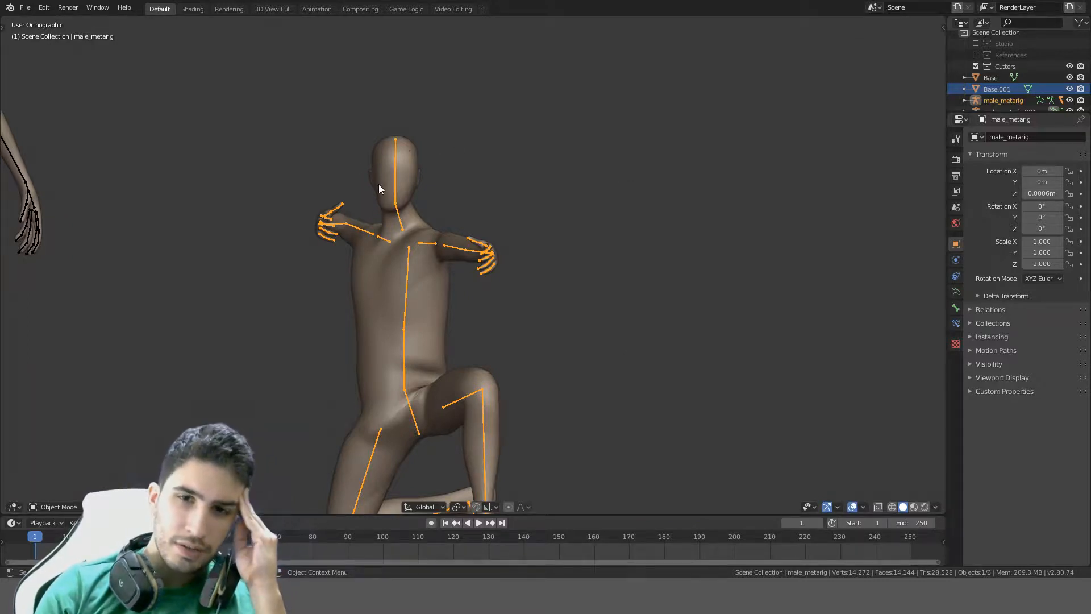
Examine the kneeling figure's head and neck from several angles and the front, selecting its body mesh and then its rig
{"action": "scroll", "coordinate": [387, 176], "scroll_direction": "up", "scroll_amount": 4}
{"action": "scroll", "coordinate": [397, 103], "scroll_direction": "up", "scroll_amount": 1}
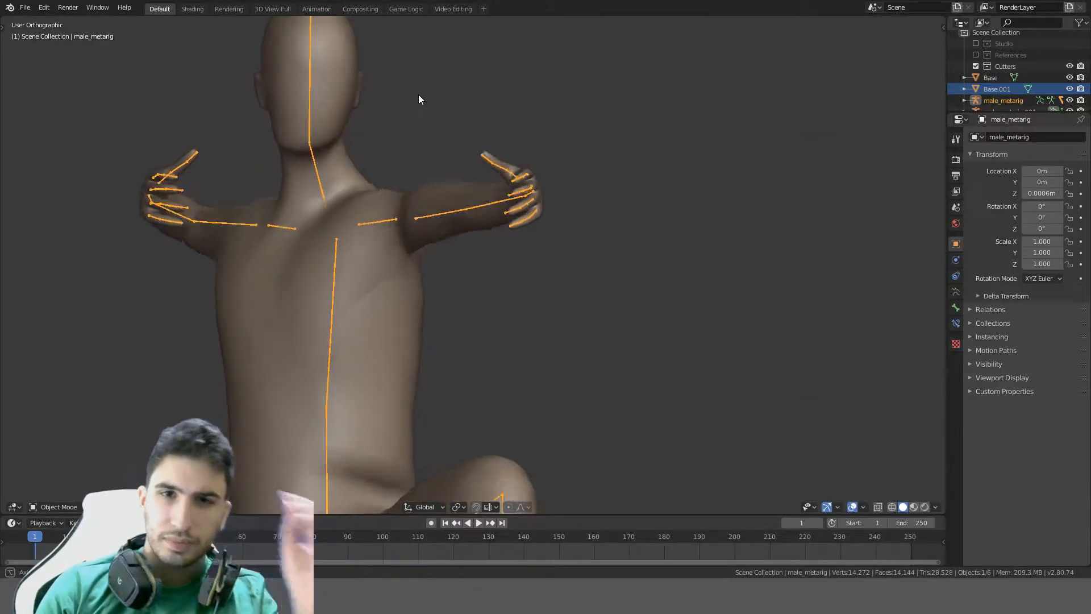
{"action": "middle_click_drag", "start_coordinate": [419, 94], "coordinate": [622, 236]}
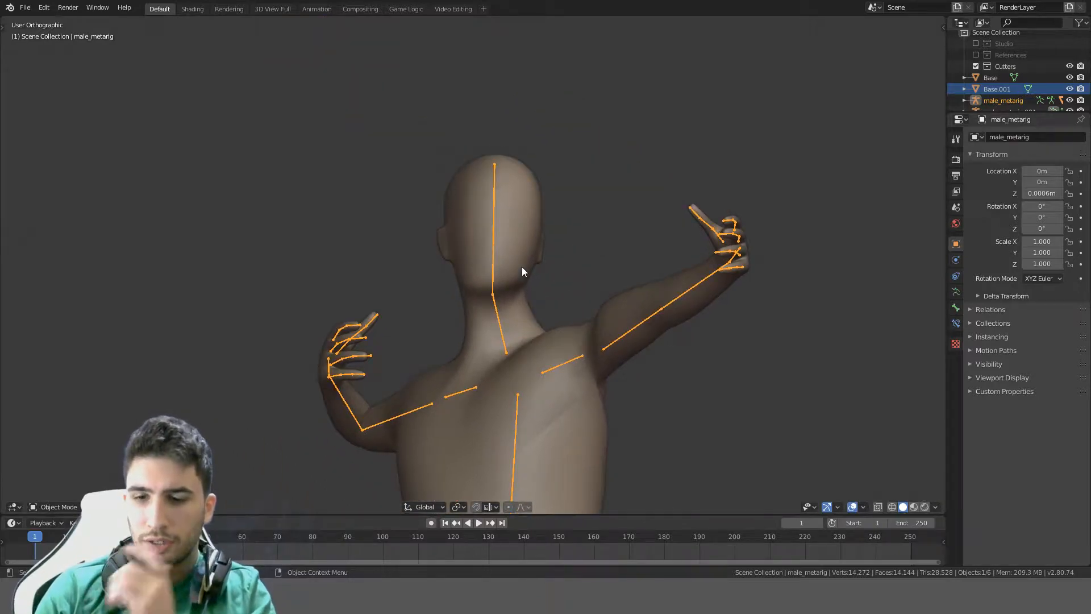
{"action": "key", "text": "KP_1"}
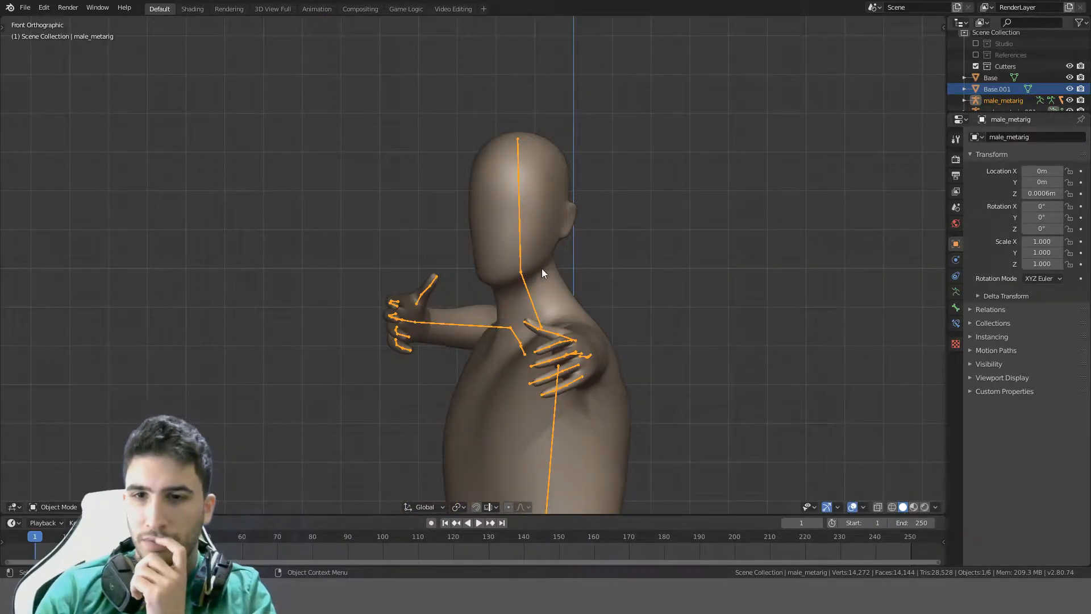
{"action": "left_click", "coordinate": [540, 263]}
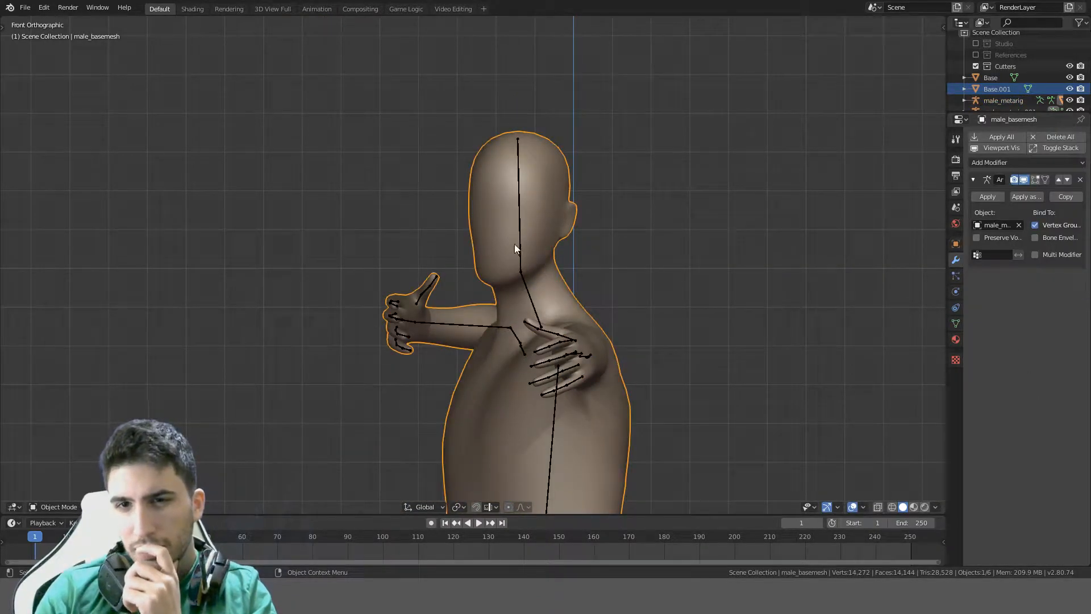
{"action": "left_click", "coordinate": [520, 242]}
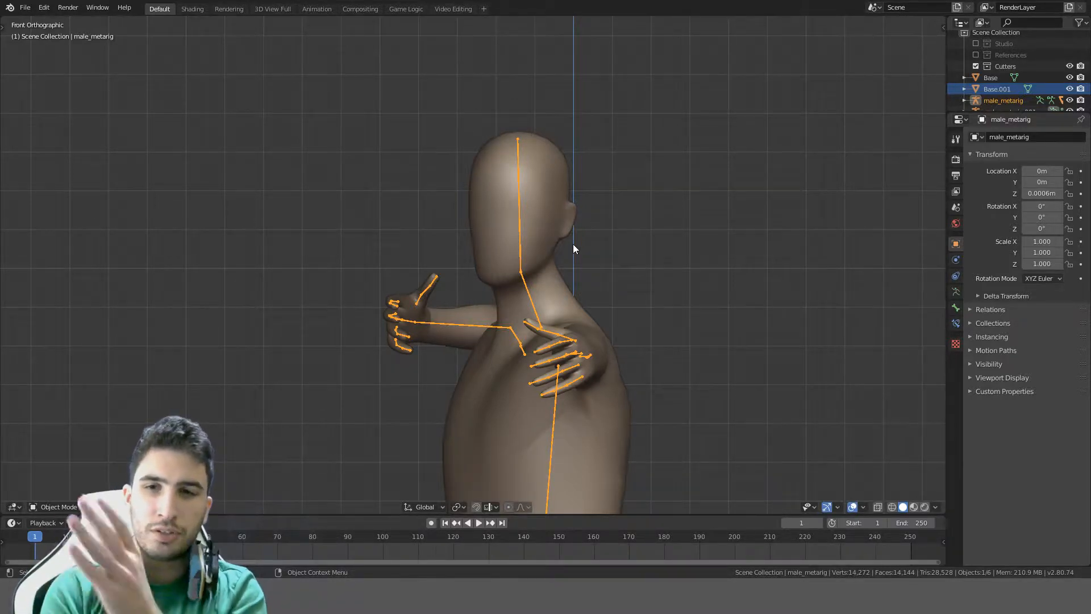
{"action": "scroll", "coordinate": [554, 220], "scroll_direction": "down", "scroll_amount": 1}
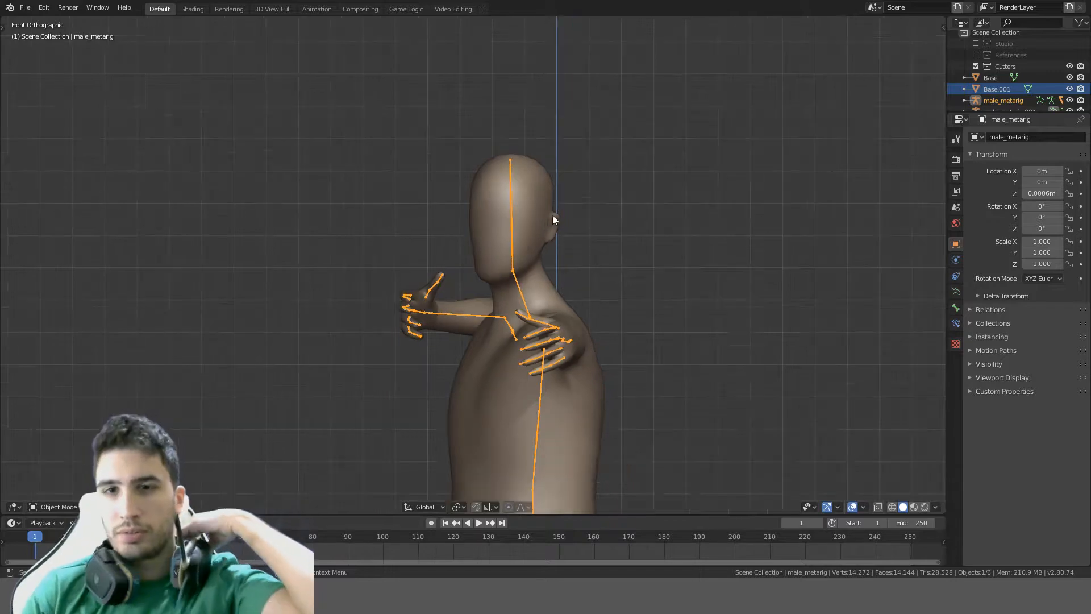
{"action": "scroll", "coordinate": [553, 215], "scroll_direction": "down", "scroll_amount": 4}
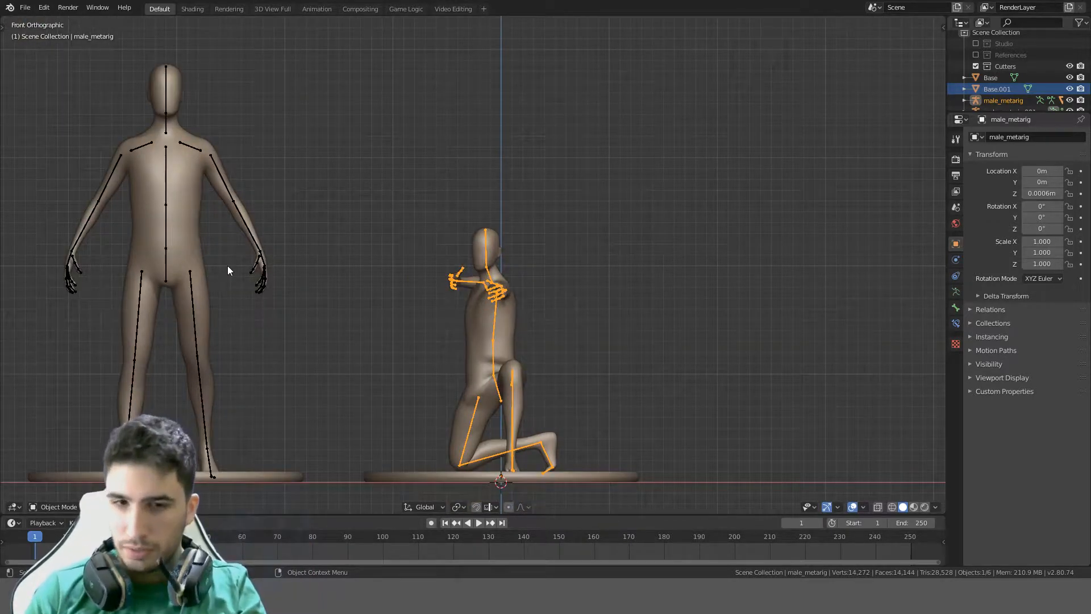
Try to isolate the standing figure's body and rig together with its base in the side view
{"action": "key", "text": "KP_3"}
{"action": "middle_click_drag", "start_coordinate": [372, 377], "coordinate": [360, 285], "text": "shift"}
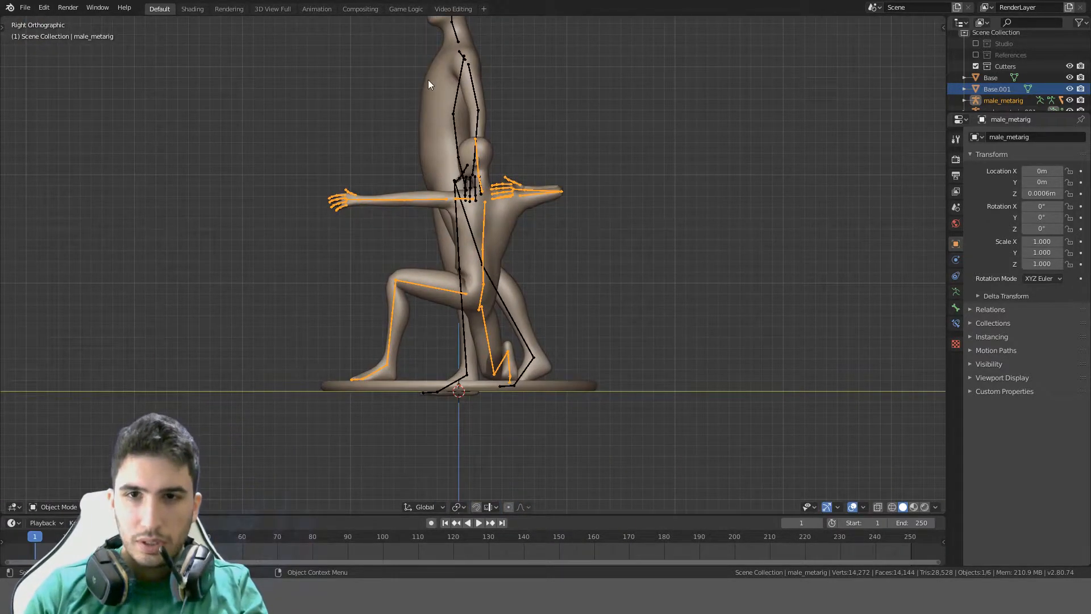
{"action": "left_click", "coordinate": [520, 312]}
{"action": "key", "text": "ctrl+Tab"}
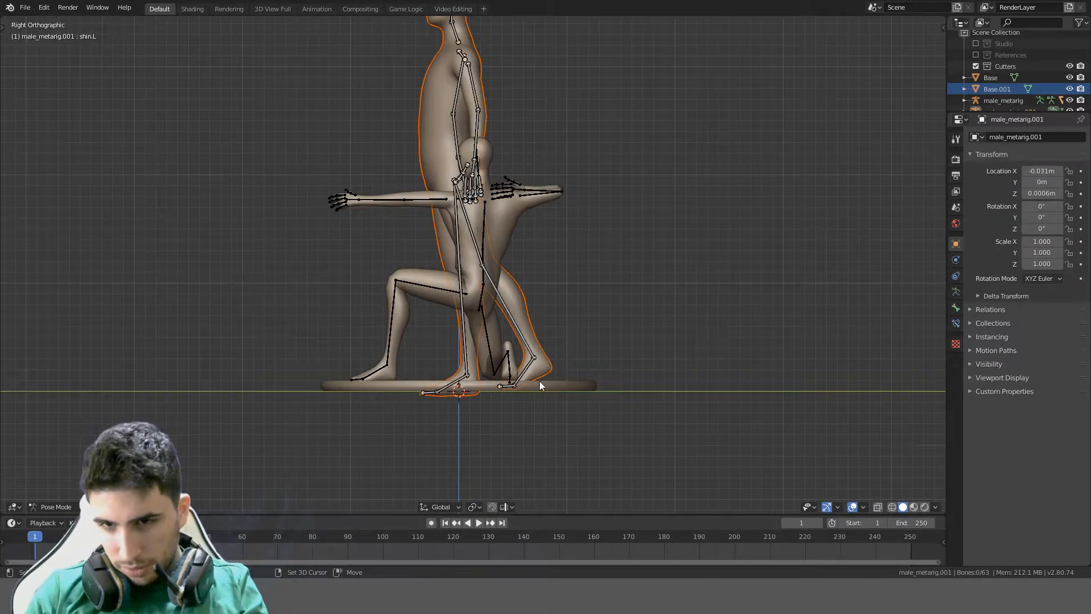
{"action": "key", "text": "ctrl+Tab"}
{"action": "left_click", "coordinate": [553, 382], "text": "shift"}
{"action": "key", "text": "KP_Divide"}
{"action": "scroll", "coordinate": [510, 325], "scroll_direction": "up", "scroll_amount": 4}
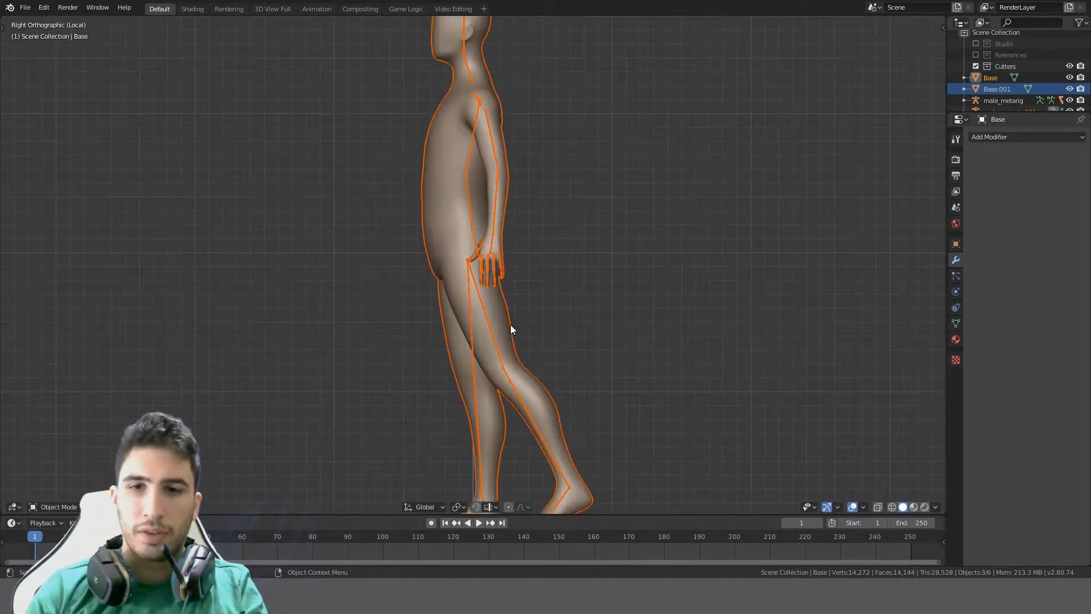
{"action": "left_click", "coordinate": [474, 372]}
{"action": "key", "text": "ctrl+Tab"}
{"action": "left_click", "coordinate": [474, 371]}
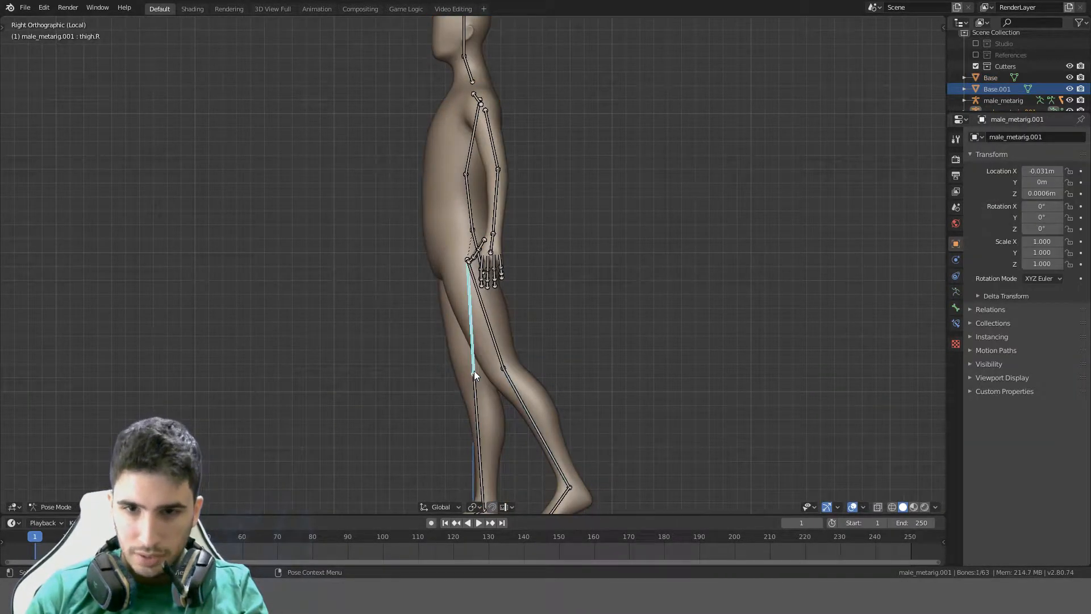
{"action": "key", "text": "KP_1"}
{"action": "key", "text": "KP_3"}
{"action": "middle_click_drag", "start_coordinate": [479, 369], "coordinate": [581, 370]}
{"action": "key", "text": "KP_1"}
{"action": "key", "text": "KP_3"}
{"action": "scroll", "coordinate": [480, 284], "scroll_direction": "up", "scroll_amount": 2}
{"action": "scroll", "coordinate": [480, 284], "scroll_direction": "down", "scroll_amount": 4}
{"action": "key", "text": "ctrl+z"}
{"action": "key", "text": "ctrl+z"}
{"action": "key", "text": "ctrl+z"}
{"action": "key", "text": "ctrl+z"}
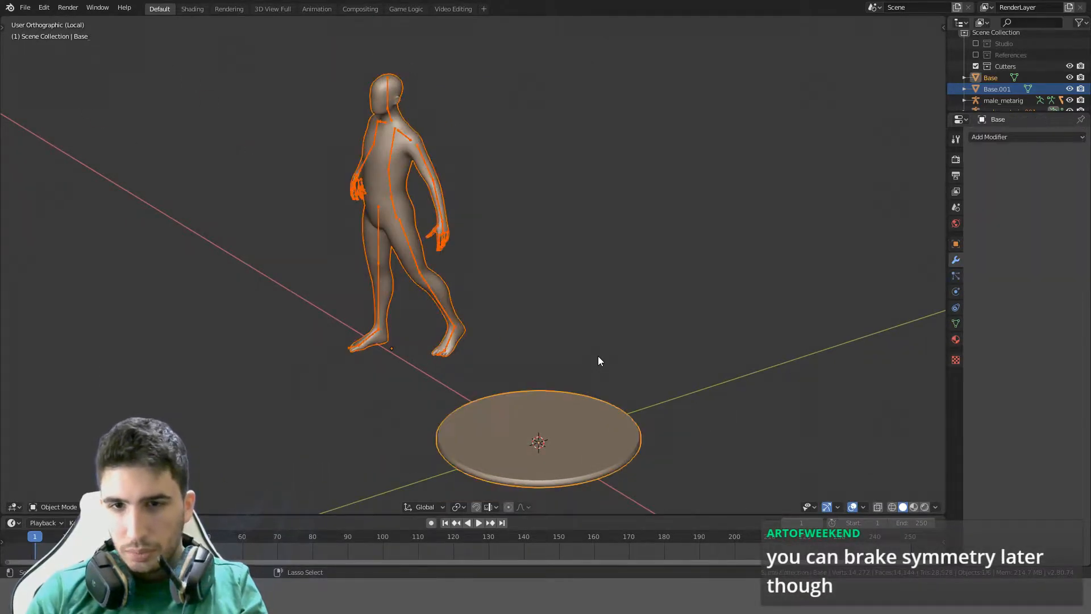
Isolate the standing figure and its rig together with the round base beneath it, seen from the side
{"action": "left_click", "coordinate": [417, 394]}
{"action": "left_click", "coordinate": [450, 373]}
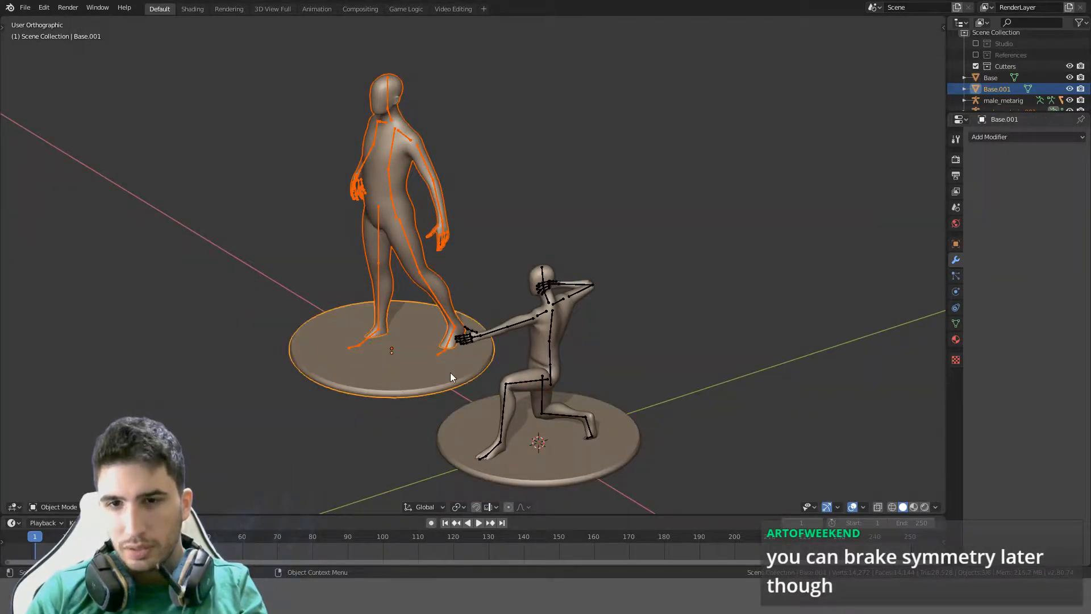
{"action": "key", "text": "KP_Divide"}
{"action": "key", "text": "KP_3"}
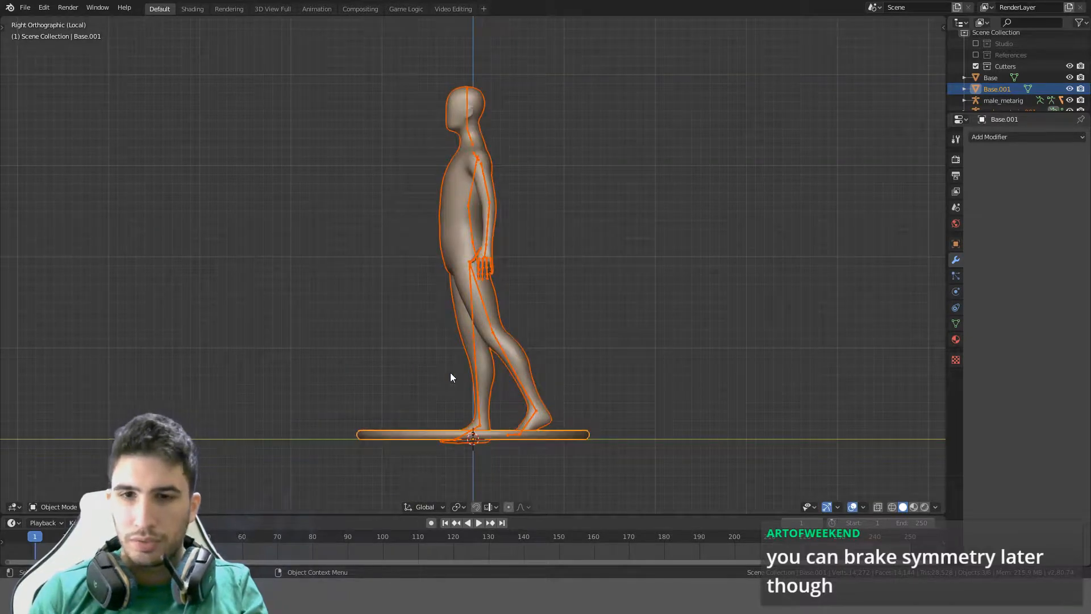
Rotate the standing figure's right thigh bone forward into a walking stride
{"action": "left_click", "coordinate": [473, 333]}
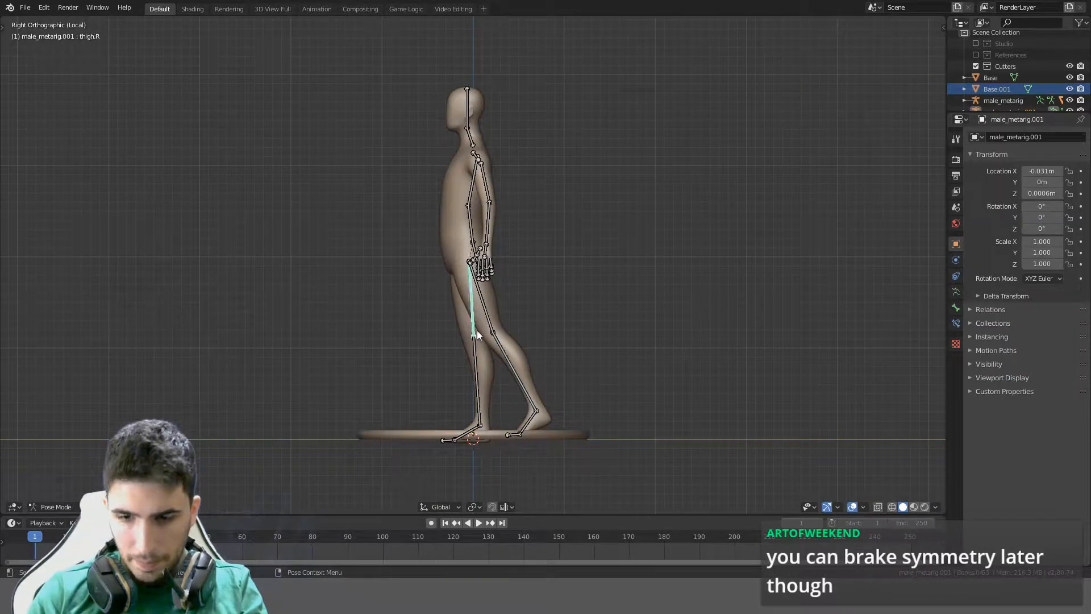
{"action": "scroll", "coordinate": [483, 357], "scroll_direction": "up", "scroll_amount": 3}
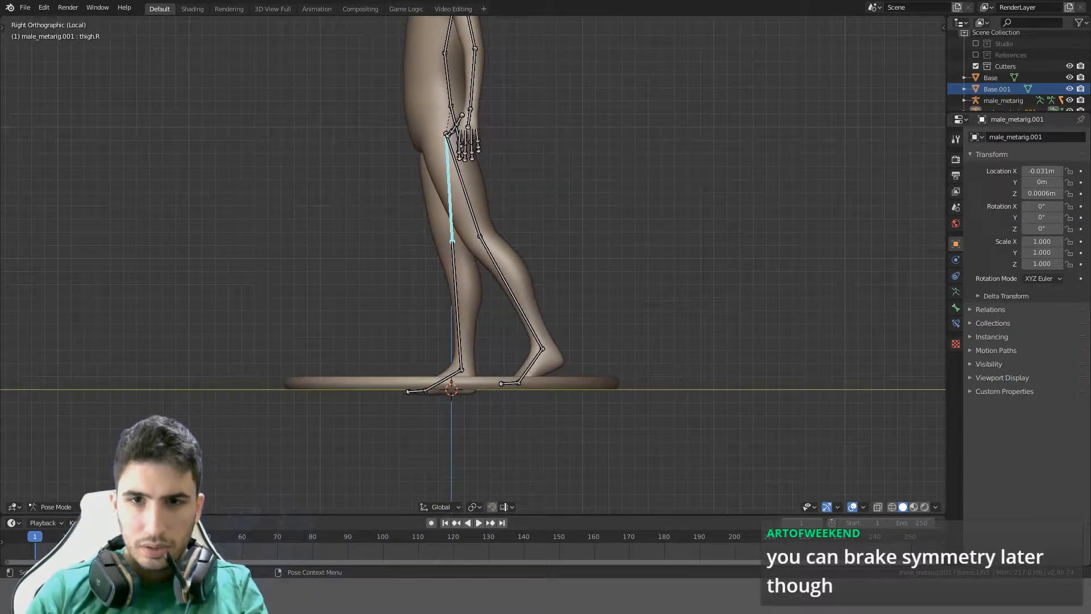
{"action": "key", "text": "r"}
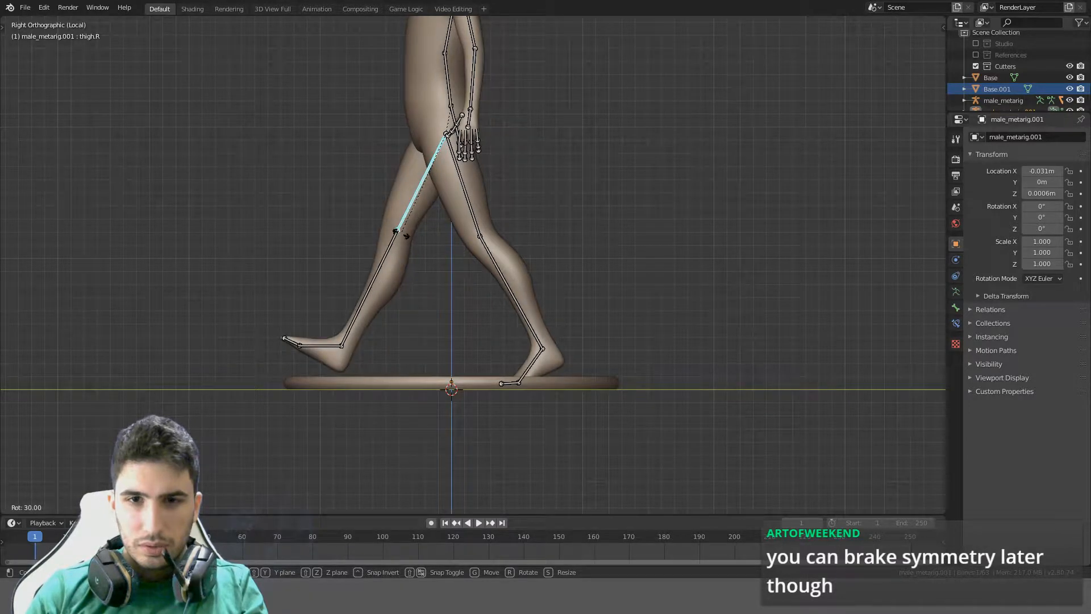
{"action": "left_click", "coordinate": [386, 232]}
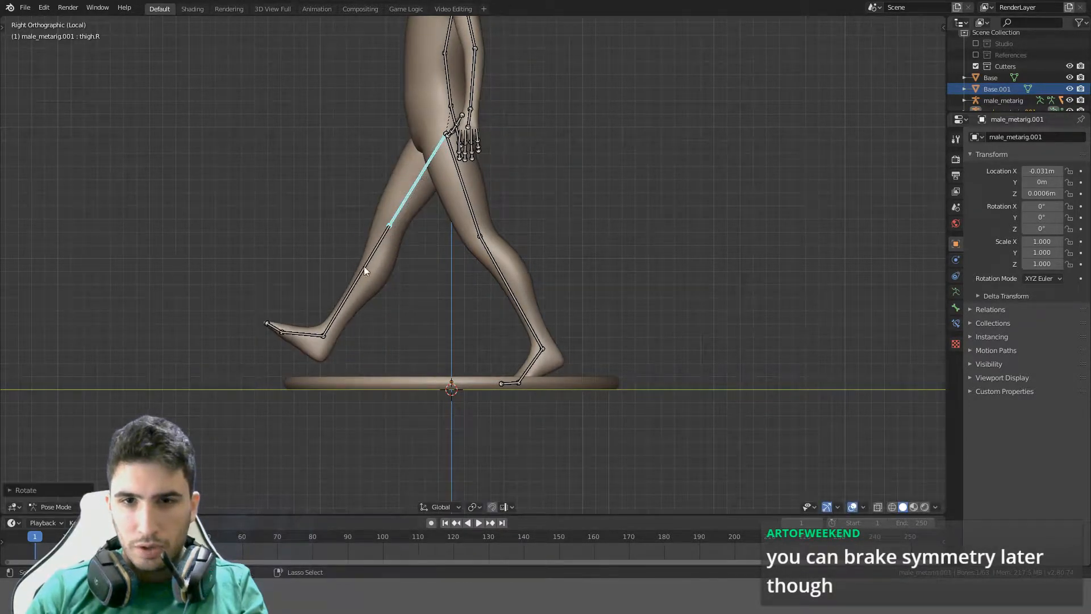
Rotate the right shin back until the foot rests on the base, and bring the other objects back into view
{"action": "left_click", "coordinate": [345, 301]}
{"action": "key", "text": "r"}
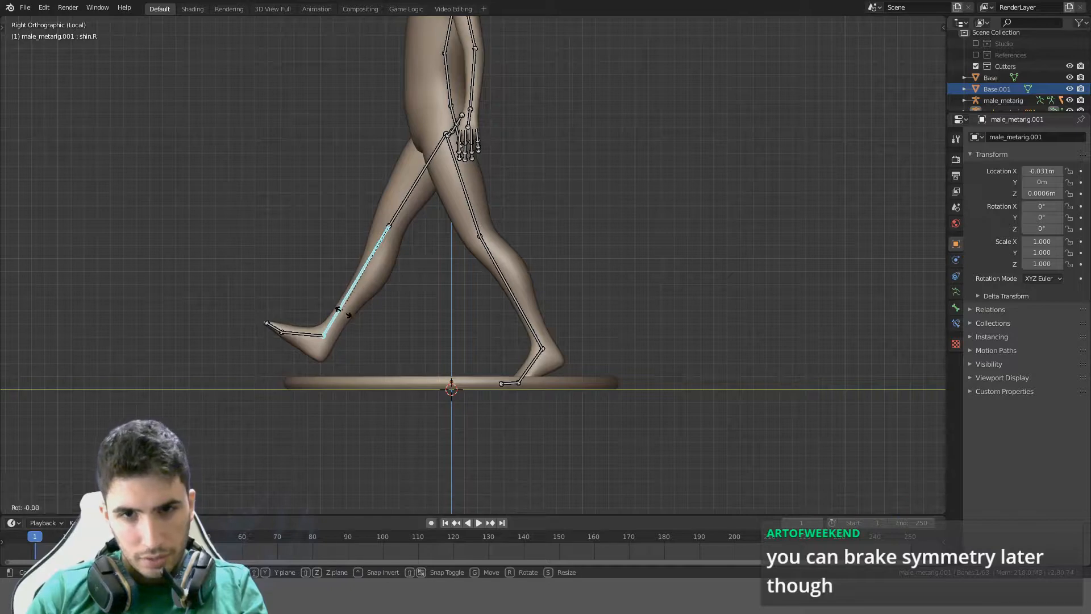
{"action": "left_click", "coordinate": [397, 335]}
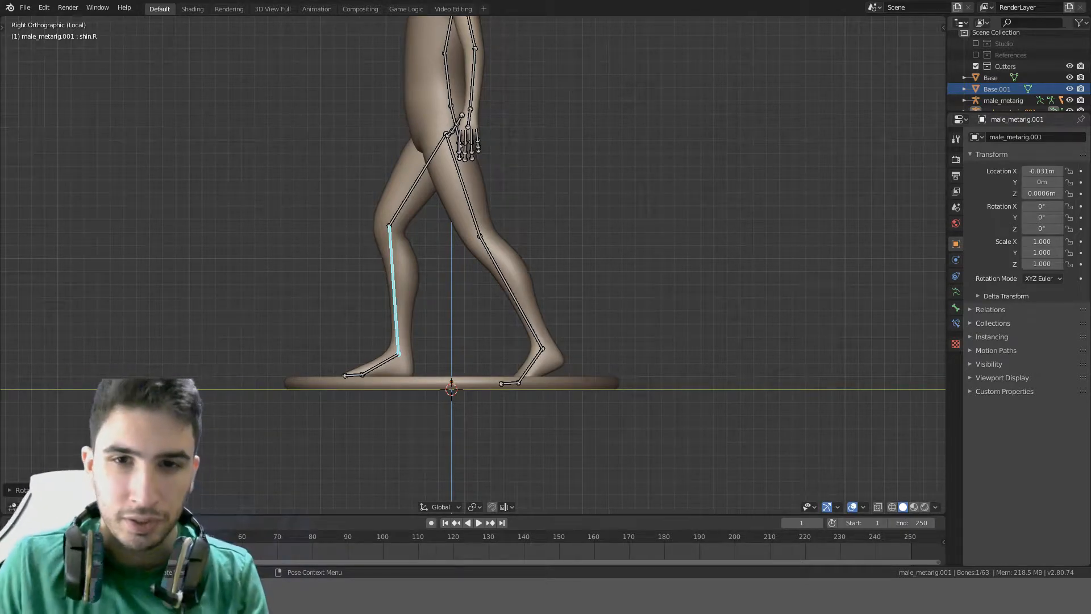
{"action": "middle_click_drag", "start_coordinate": [414, 327], "coordinate": [442, 293]}
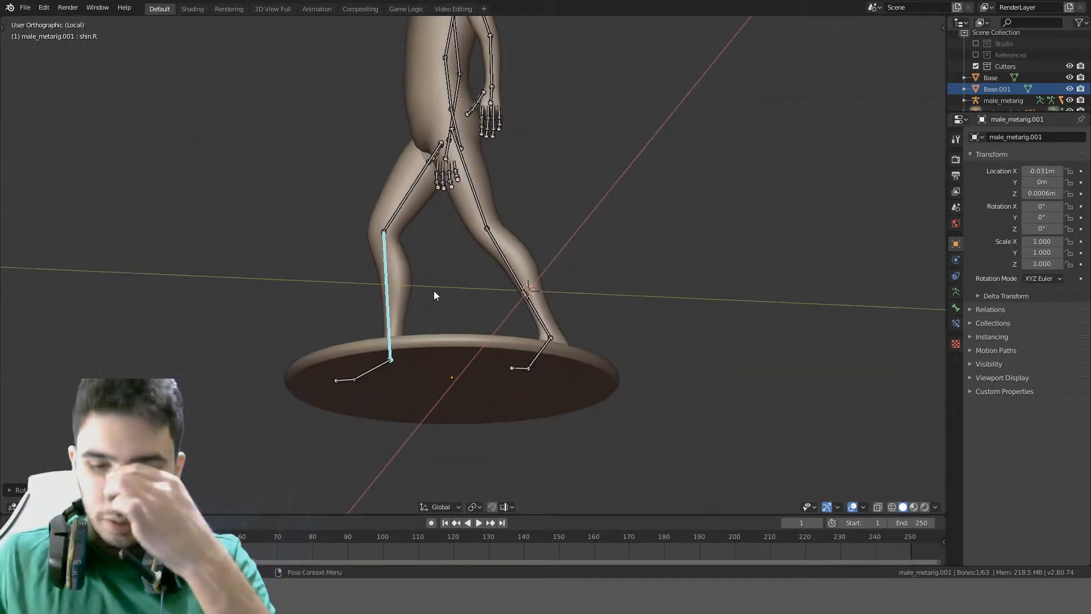
{"action": "key", "text": "KP_3"}
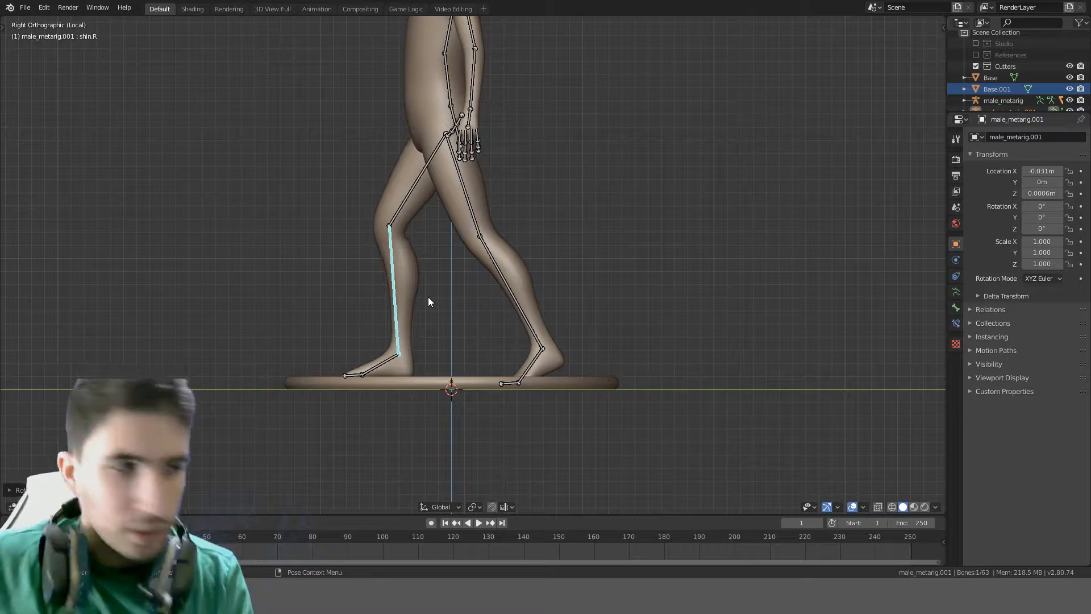
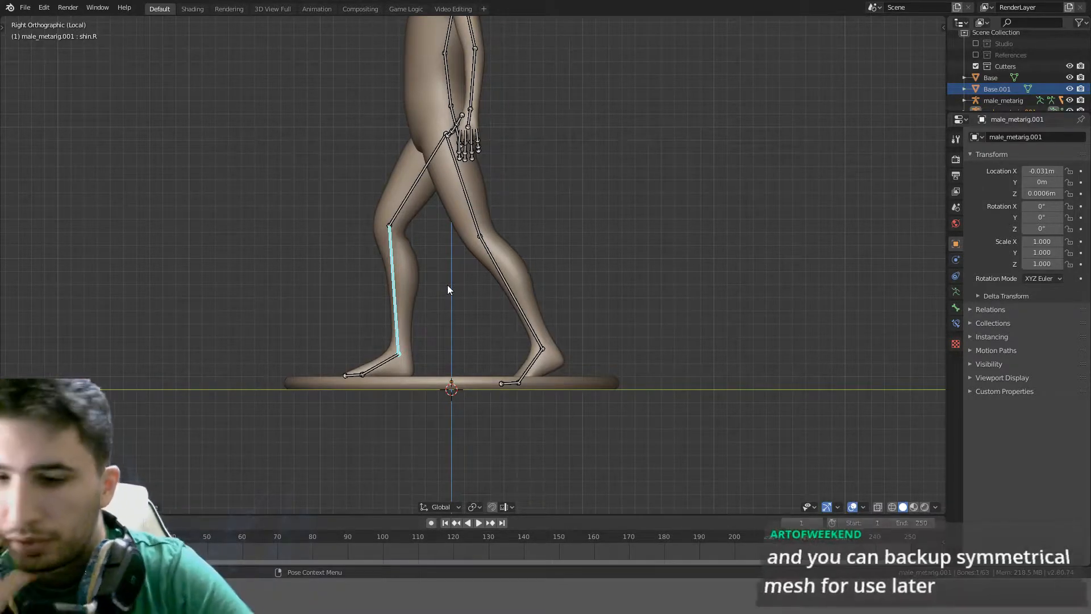
{"action": "scroll", "coordinate": [448, 285], "scroll_direction": "down", "scroll_amount": 8}
{"action": "middle_click_drag", "start_coordinate": [582, 284], "coordinate": [658, 323]}
{"action": "key", "text": "KP_Divide"}
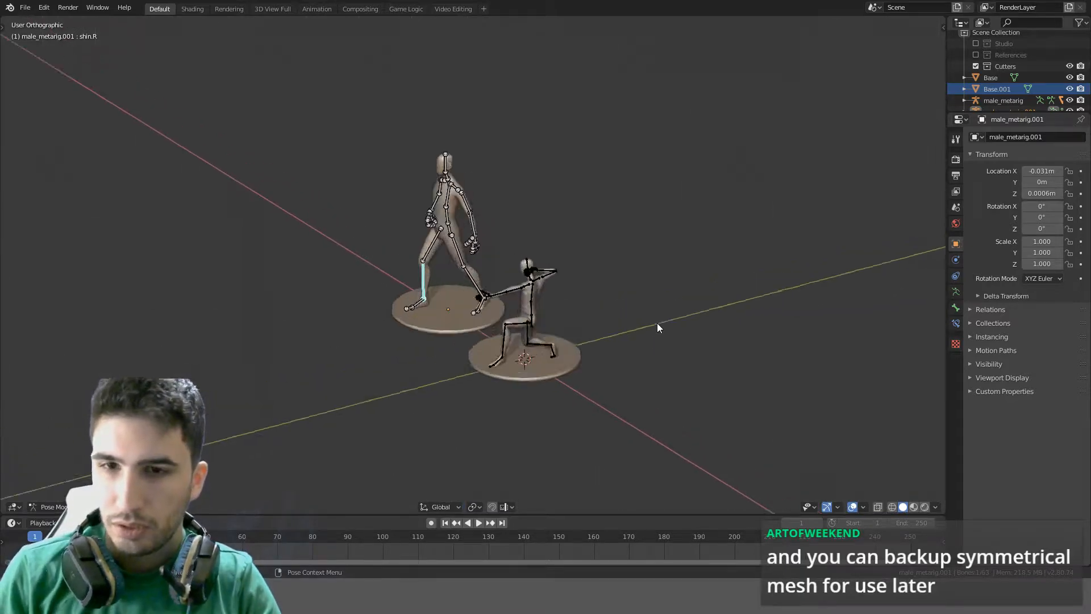
Examine the kneeling figure's head and upper body close up and compare it with the standing figure
{"action": "scroll", "coordinate": [657, 323], "scroll_direction": "up", "scroll_amount": 5}
{"action": "scroll", "coordinate": [682, 279], "scroll_direction": "up", "scroll_amount": 3}
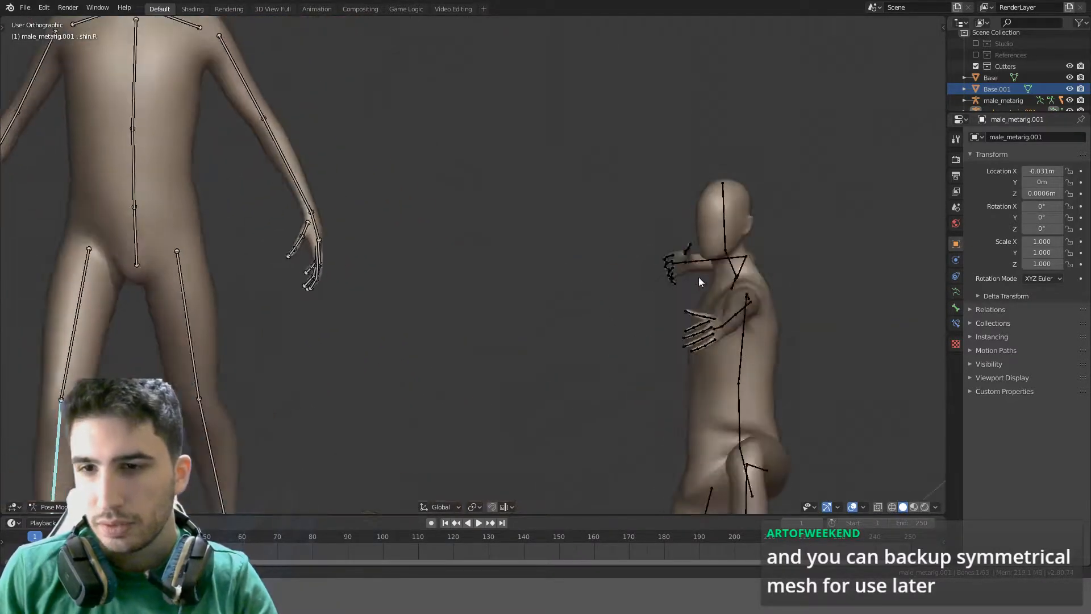
{"action": "middle_click_drag", "start_coordinate": [698, 277], "coordinate": [718, 267]}
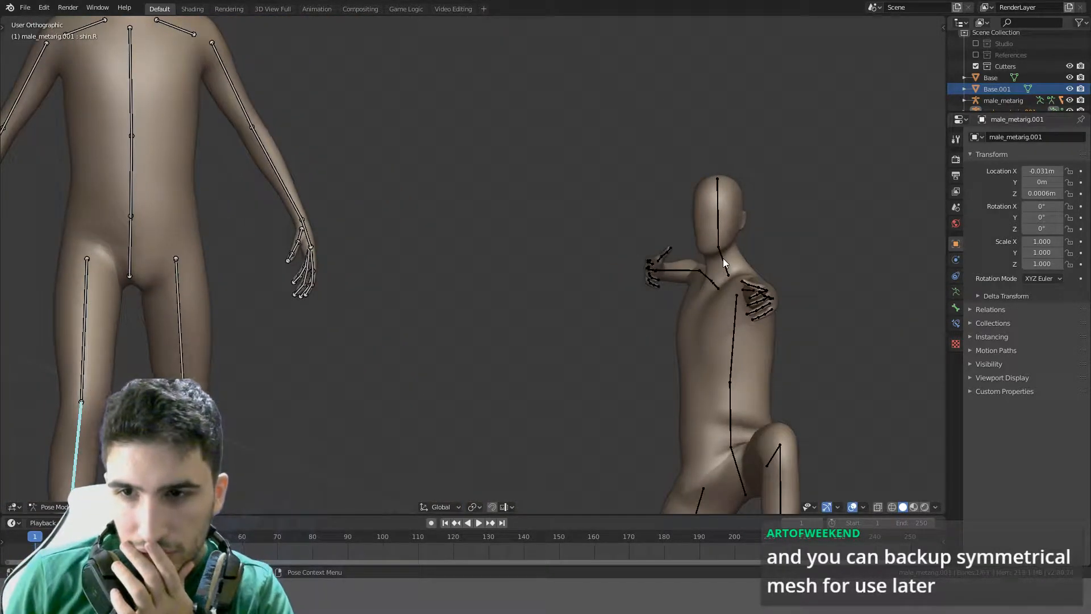
{"action": "scroll", "coordinate": [723, 258], "scroll_direction": "down", "scroll_amount": 2}
{"action": "scroll", "coordinate": [305, 91], "scroll_direction": "down", "scroll_amount": 2}
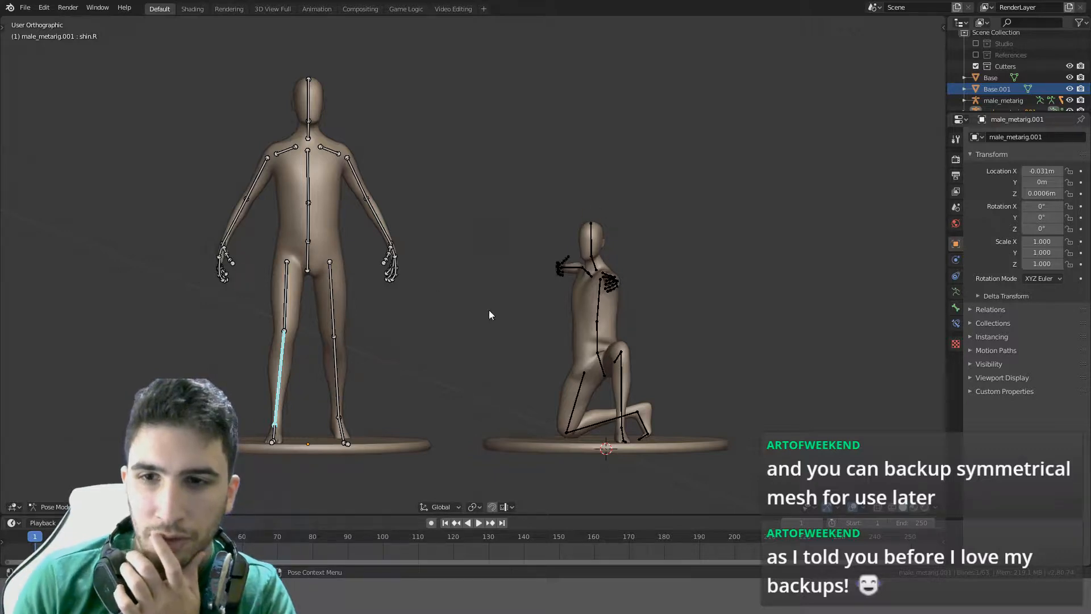
{"action": "scroll", "coordinate": [598, 237], "scroll_direction": "up", "scroll_amount": 6}
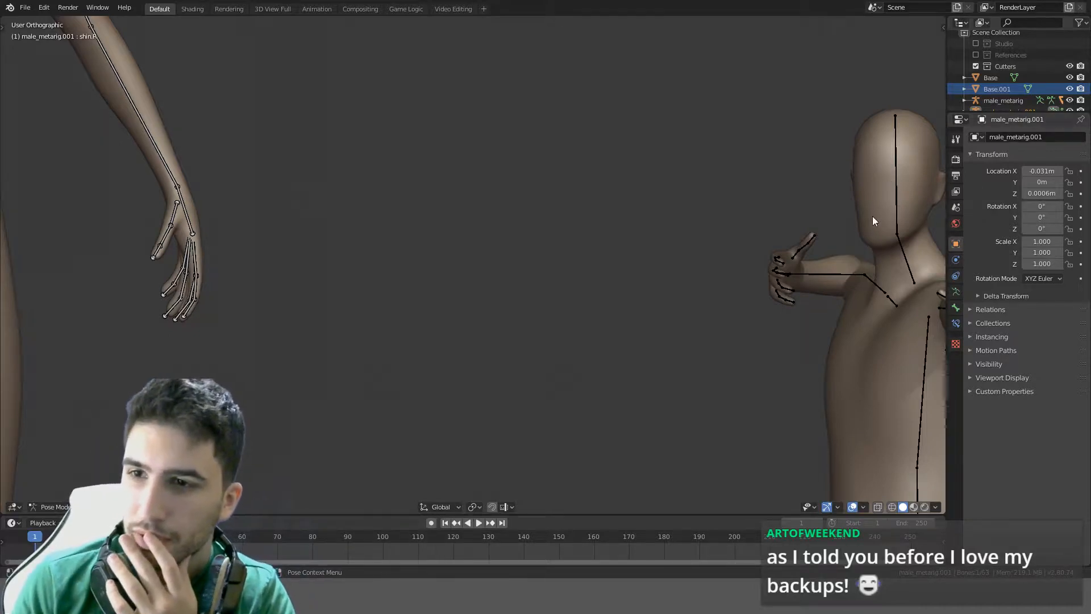
{"action": "scroll", "coordinate": [852, 216], "scroll_direction": "down", "scroll_amount": 5}
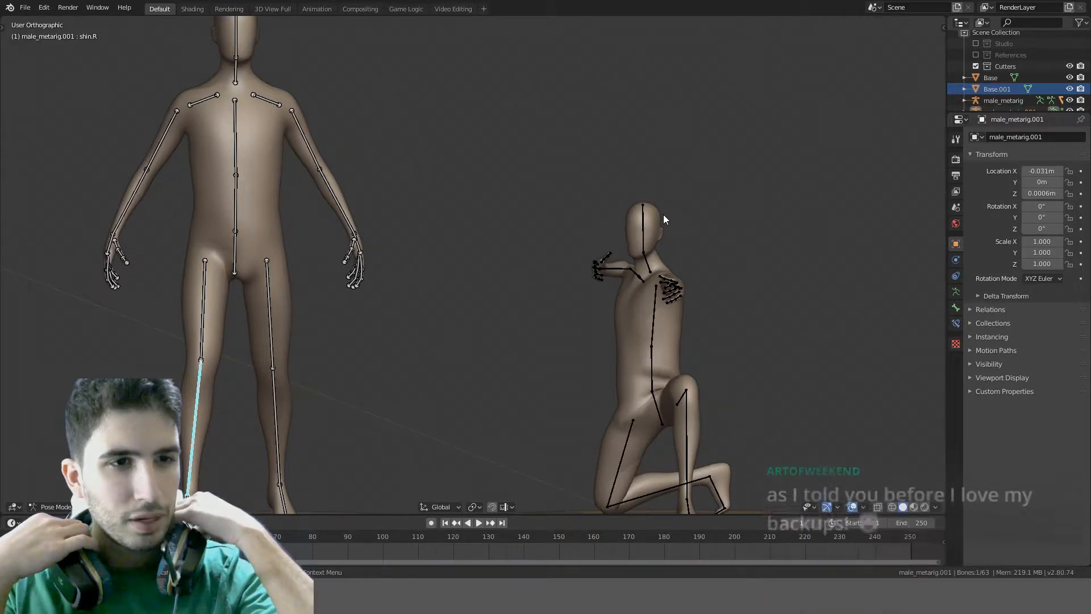
Rotate the standing figure's right foot bone in the side view to adjust how the foot meets its base
{"action": "middle_click_drag", "start_coordinate": [675, 250], "coordinate": [461, 238]}
{"action": "key", "text": "KP_3"}
{"action": "scroll", "coordinate": [460, 238], "scroll_direction": "down", "scroll_amount": 3}
{"action": "middle_click_drag", "start_coordinate": [480, 274], "coordinate": [567, 214], "text": "shift"}
{"action": "left_click", "coordinate": [523, 344]}
{"action": "scroll", "coordinate": [571, 281], "scroll_direction": "up", "scroll_amount": 5}
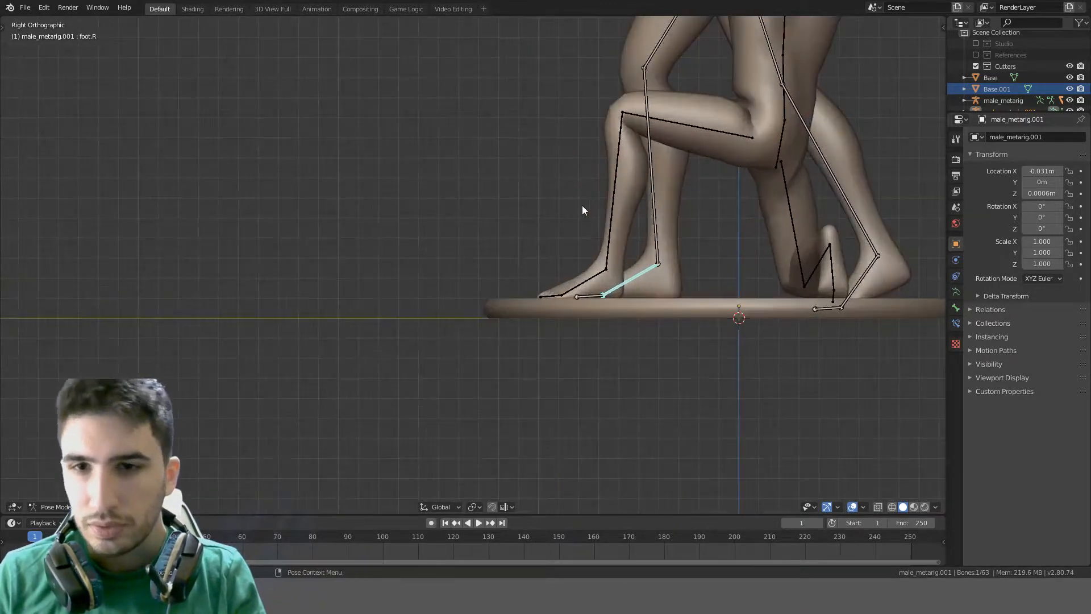
{"action": "key", "text": "r"}
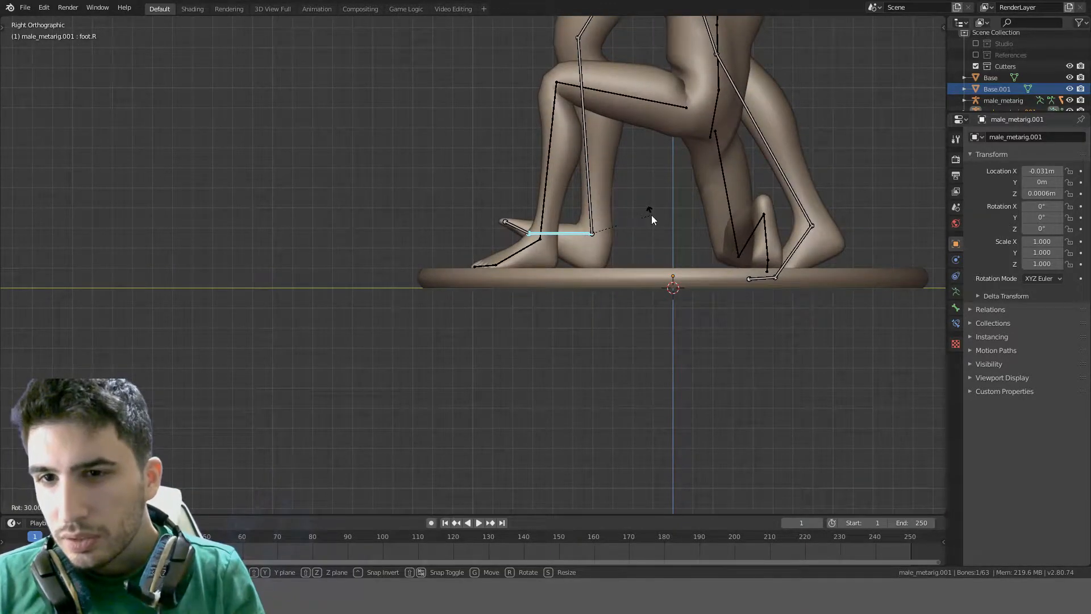
{"action": "left_click", "coordinate": [641, 225]}
{"action": "scroll", "coordinate": [653, 224], "scroll_direction": "down", "scroll_amount": 3}
{"action": "middle_click_drag", "start_coordinate": [677, 230], "coordinate": [707, 255]}
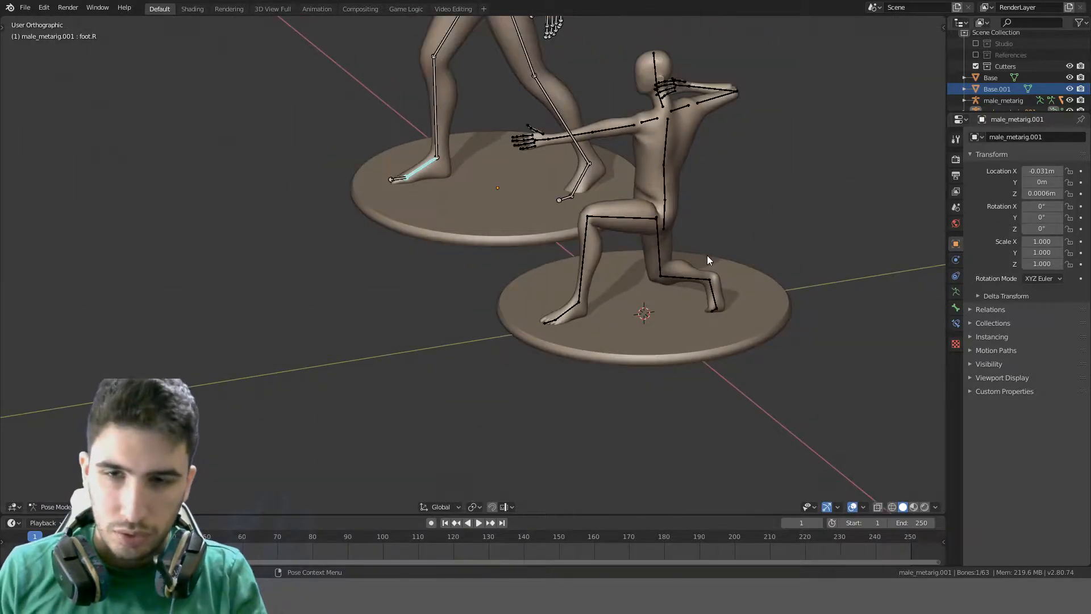
Return to Object Mode and select the walking figure's rig, base and body mesh together
{"action": "scroll", "coordinate": [707, 255], "scroll_direction": "down", "scroll_amount": 3}
{"action": "key", "text": "Tab"}
{"action": "key", "text": "Tab"}
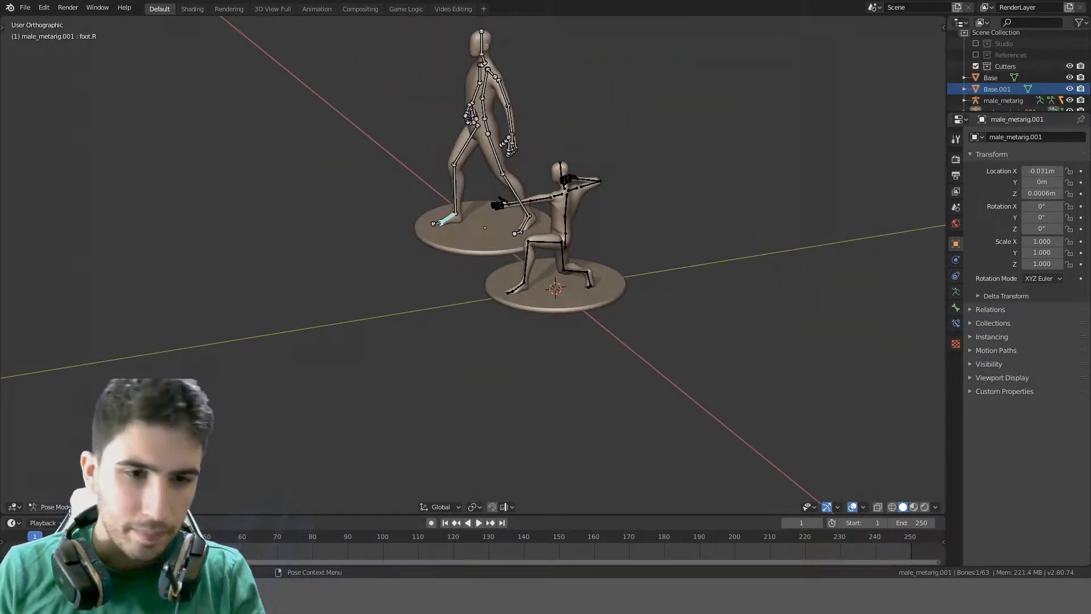
{"action": "left_click", "coordinate": [51, 507]}
{"action": "left_click", "coordinate": [59, 458]}
{"action": "left_click", "coordinate": [503, 226], "text": "shift"}
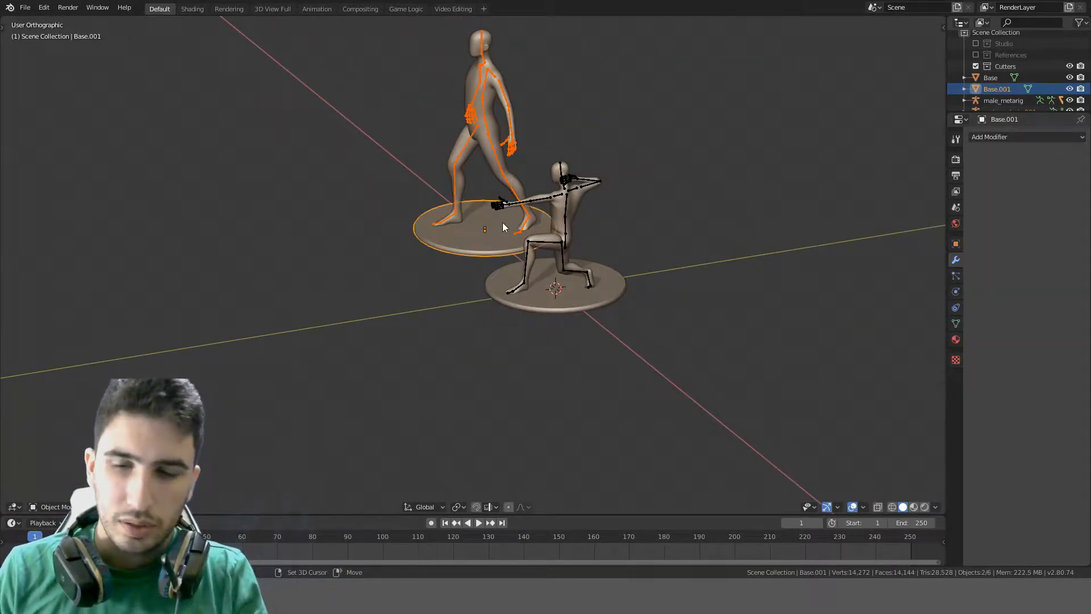
{"action": "left_click", "coordinate": [496, 94], "text": "shift"}
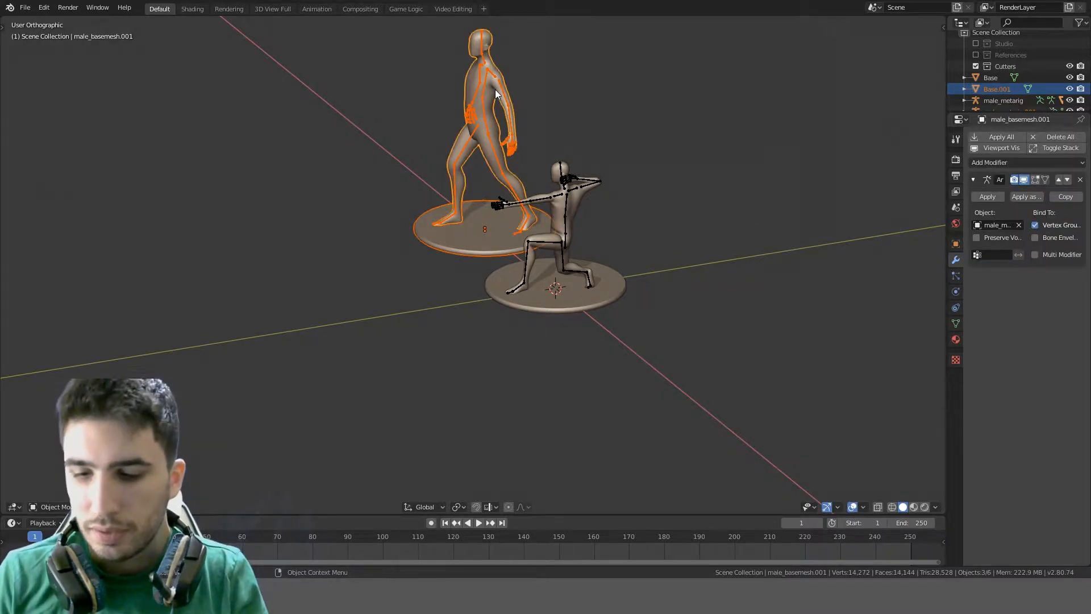
Isolate the walking figure with its base in local view and enter Pose Mode on its rig, viewed from the side
{"action": "key", "text": "KP_Divide"}
{"action": "left_click", "coordinate": [418, 404]}
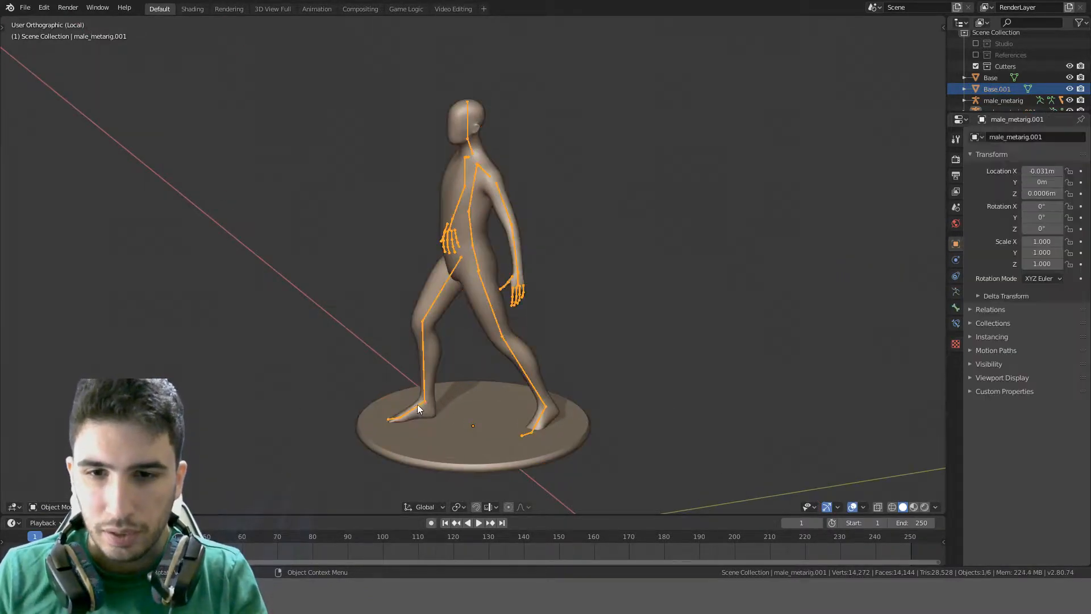
{"action": "key", "text": "KP_3"}
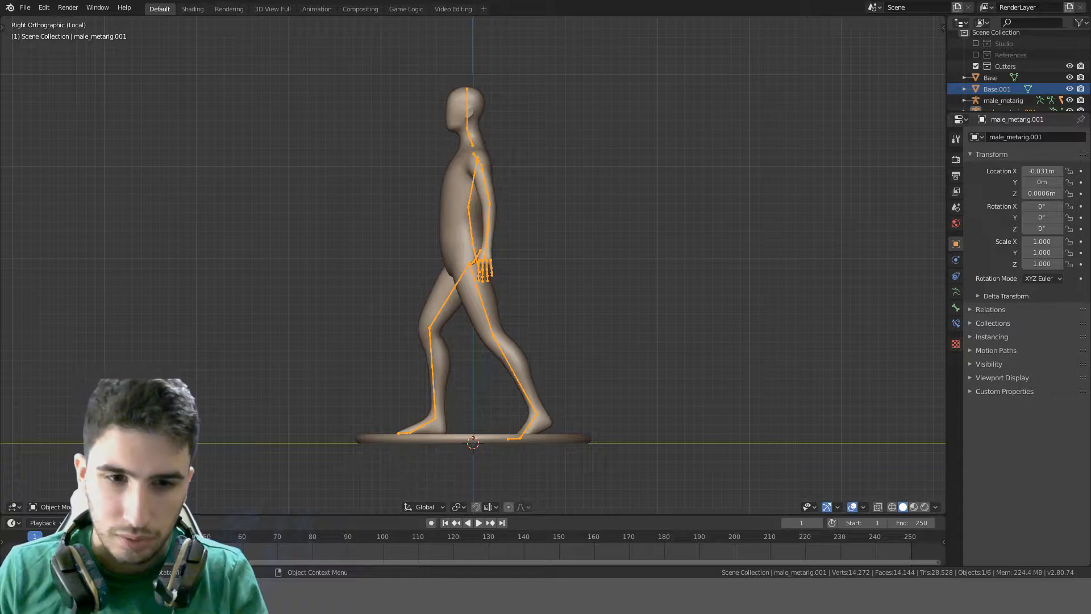
{"action": "left_click", "coordinate": [54, 507]}
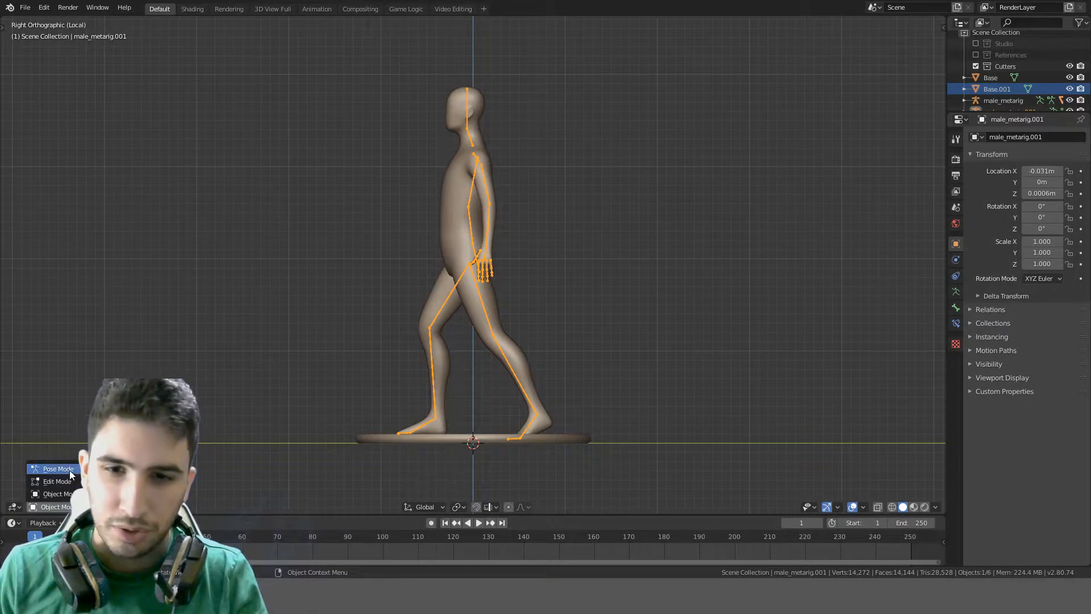
{"action": "left_click", "coordinate": [69, 470]}
{"action": "scroll", "coordinate": [399, 432], "scroll_direction": "up", "scroll_amount": 2}
{"action": "middle_click_drag", "start_coordinate": [399, 432], "coordinate": [417, 249], "text": "shift"}
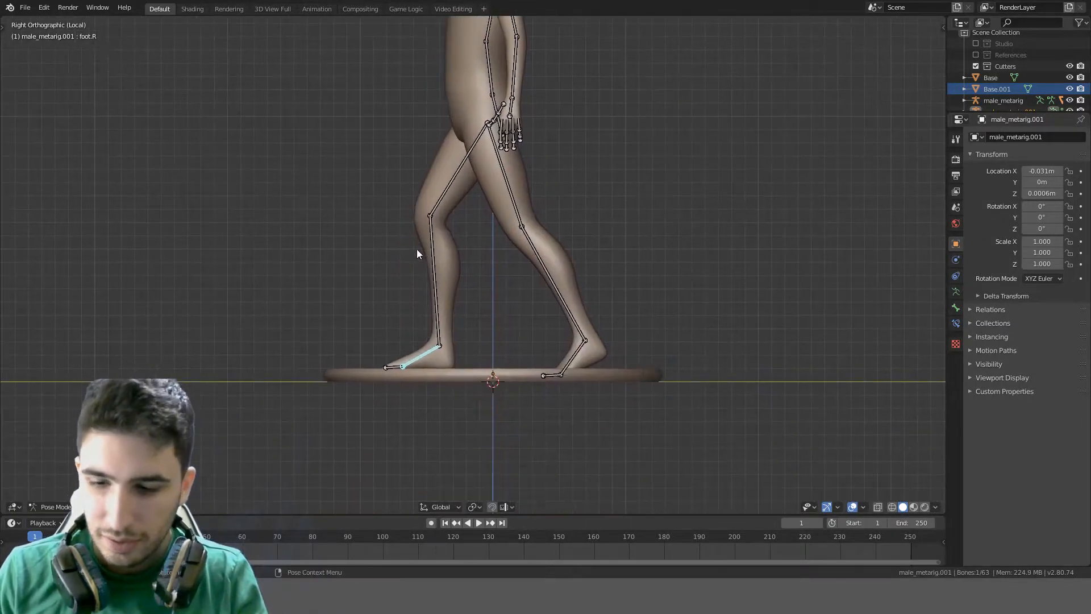
Rotate the walking figure's right shin forward 15 degrees in the side view
{"action": "left_click", "coordinate": [441, 308]}
{"action": "left_click", "coordinate": [435, 313]}
{"action": "left_click", "coordinate": [436, 313]}
{"action": "key", "text": "r"}
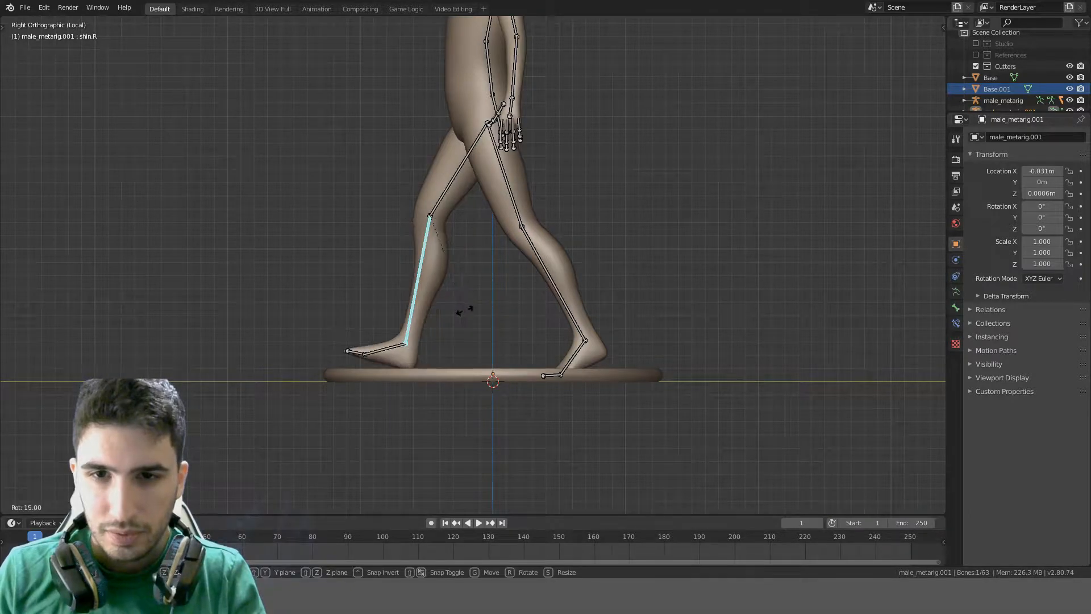
{"action": "left_click", "coordinate": [394, 337]}
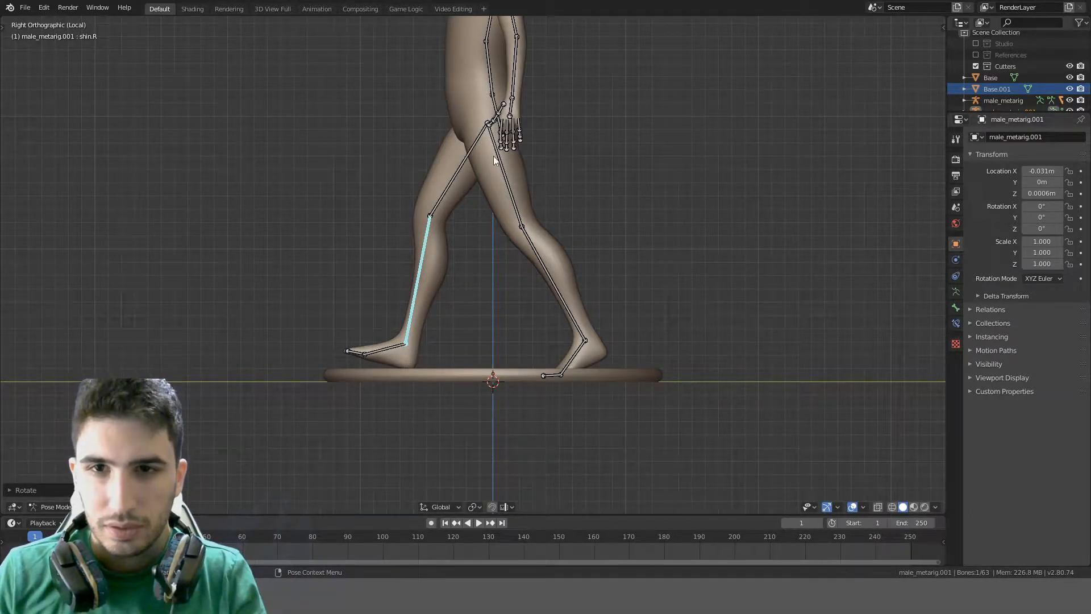
Rotate the right foot bone upward so the toes lift and only the heel meets the base
{"action": "middle_click_drag", "start_coordinate": [510, 119], "coordinate": [518, 189], "text": "shift"}
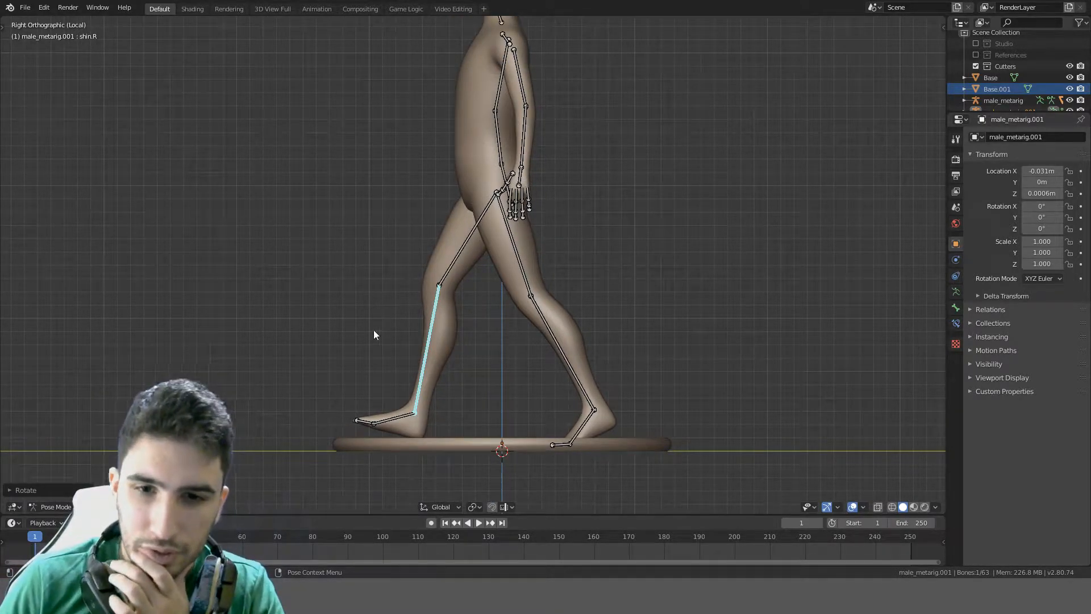
{"action": "left_click", "coordinate": [396, 418]}
{"action": "key", "text": "r"}
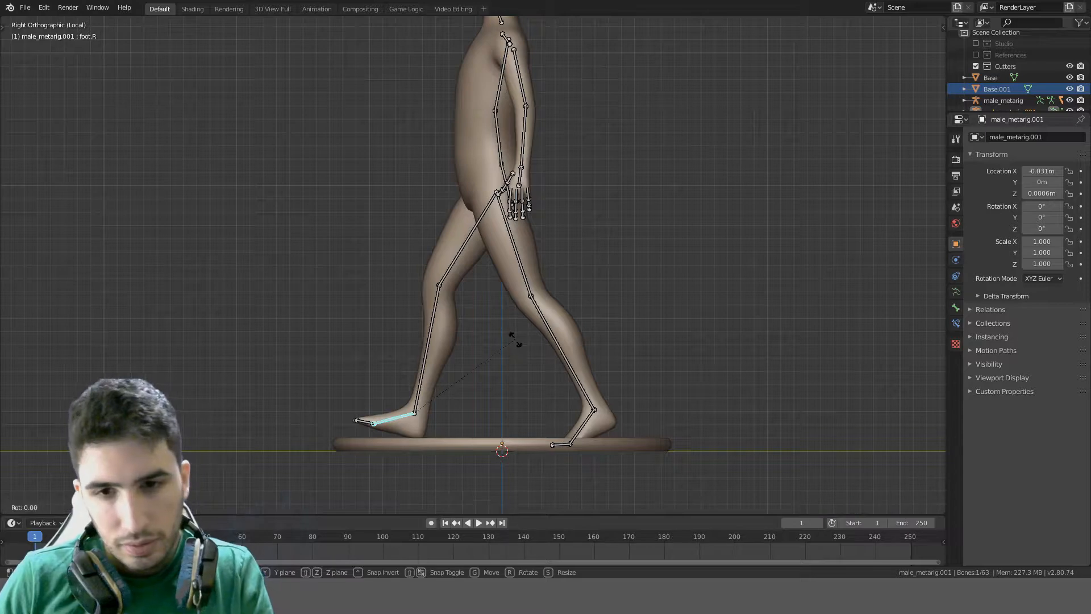
{"action": "left_click", "coordinate": [511, 383]}
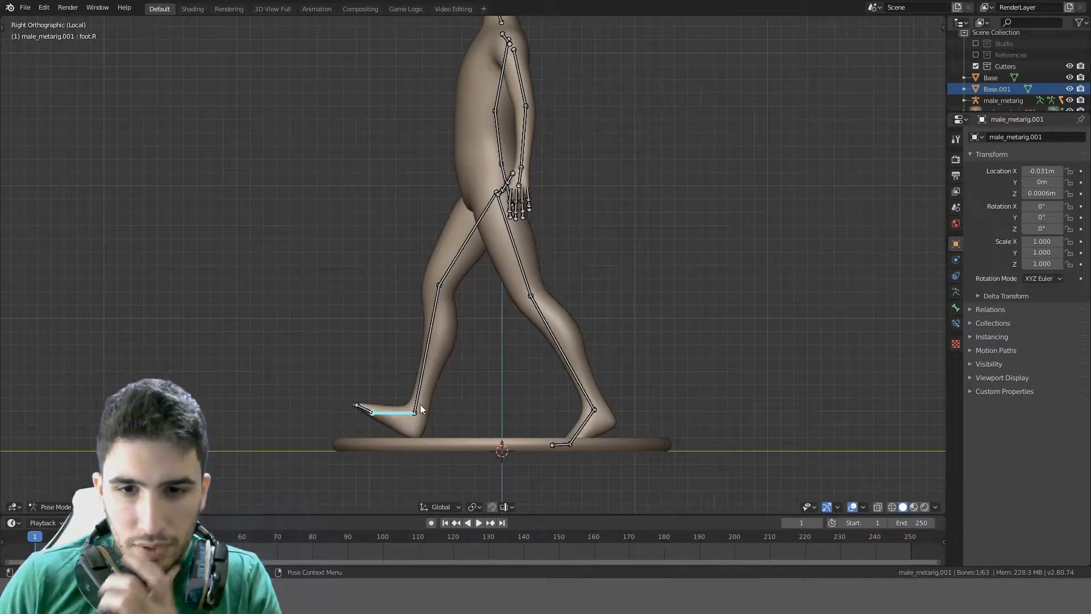
{"action": "key", "text": "r"}
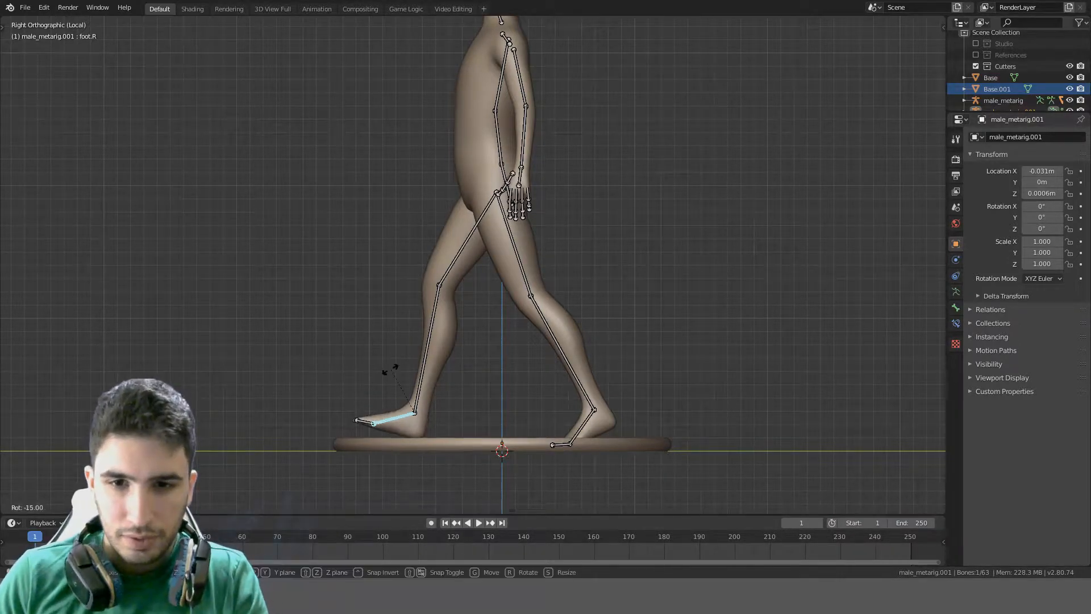
{"action": "right_click", "coordinate": [384, 376]}
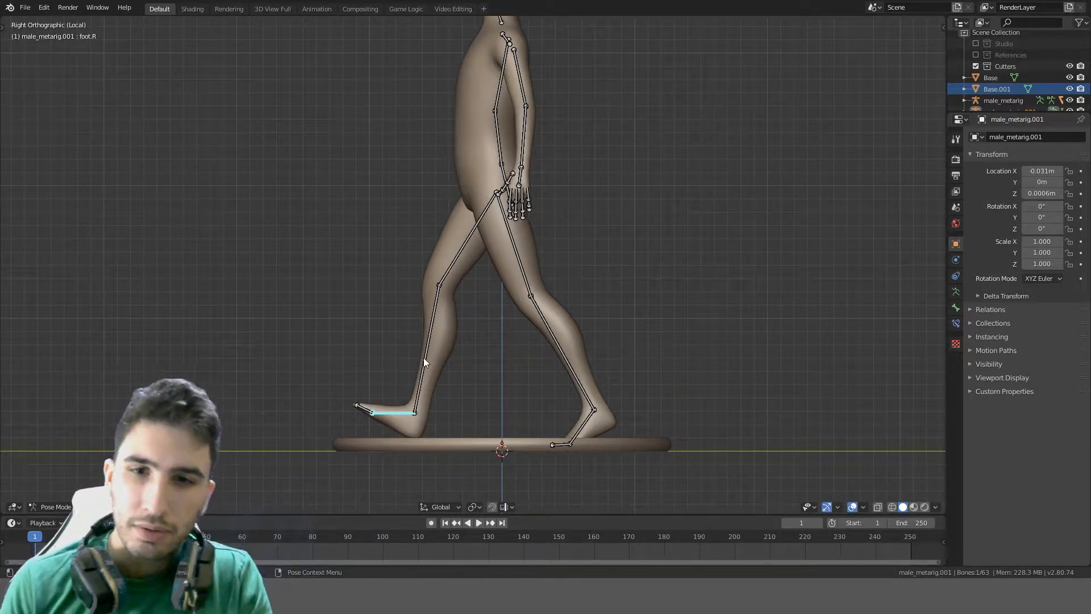
Rotate the right shin back 10 degrees and the right foot down 15 degrees so the sole rests on the base
{"action": "left_click", "coordinate": [425, 363]}
{"action": "key", "text": "r"}
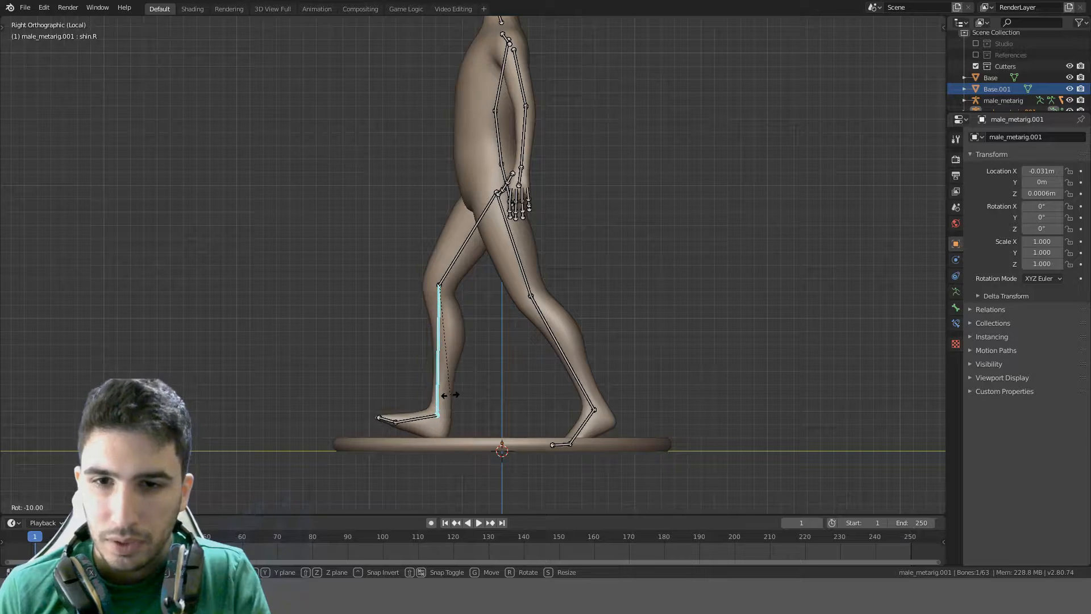
{"action": "left_click", "coordinate": [447, 398]}
{"action": "left_click", "coordinate": [415, 420]}
{"action": "key", "text": "r"}
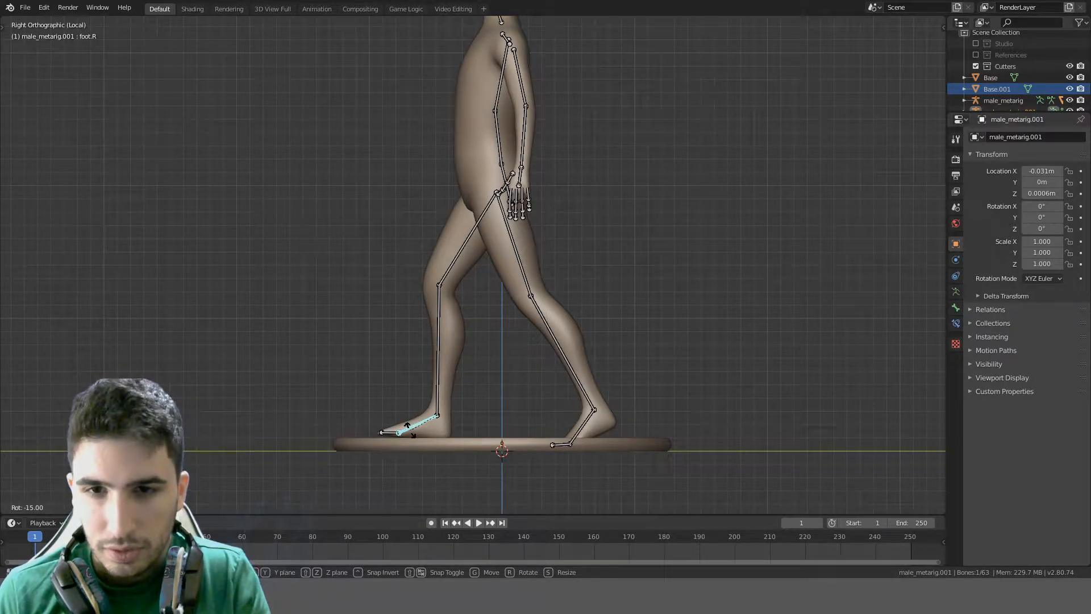
{"action": "left_click", "coordinate": [410, 431]}
Rotate the chest bone forward in the side view until it stands about vertical, leaning the upper body into the walk
{"action": "left_click", "coordinate": [499, 129]}
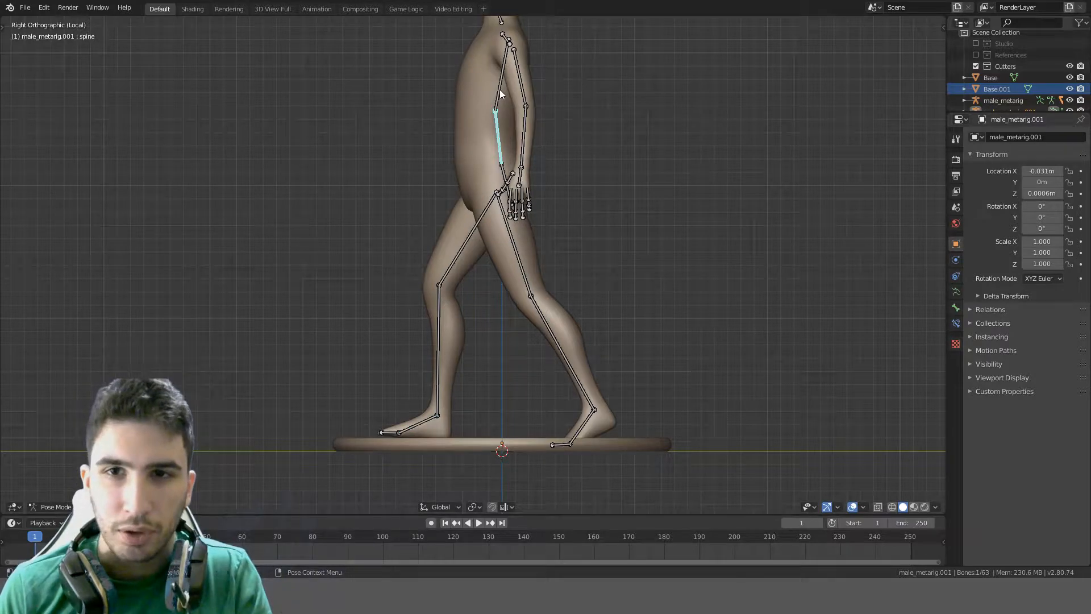
{"action": "left_click", "coordinate": [498, 74]}
{"action": "key", "text": "r"}
{"action": "left_click", "coordinate": [475, 43]}
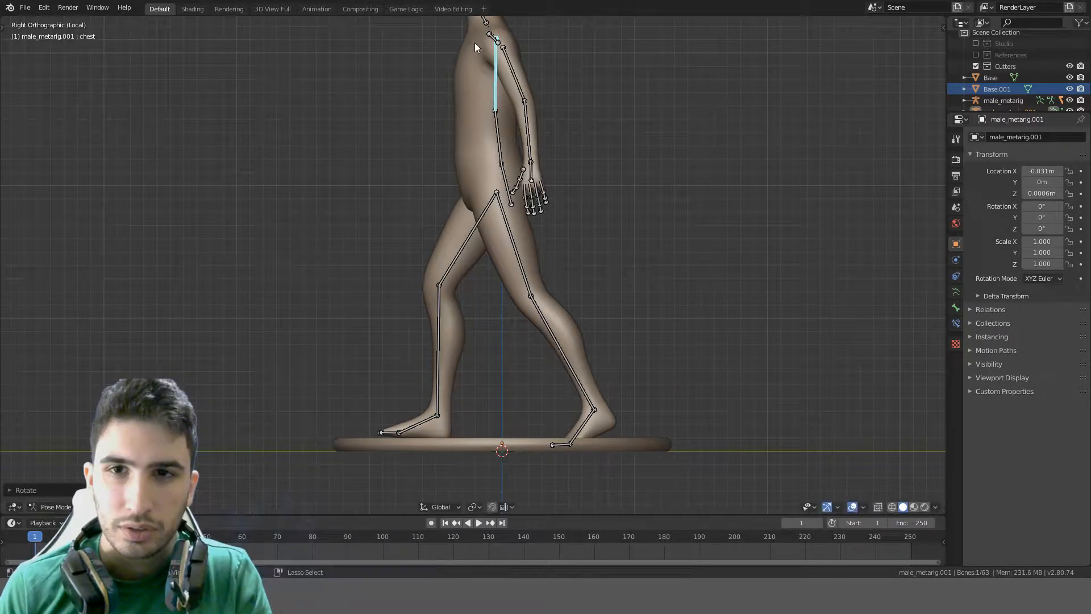
{"action": "middle_click_drag", "start_coordinate": [572, 116], "coordinate": [569, 274], "text": "shift"}
{"action": "left_click", "coordinate": [507, 226]}
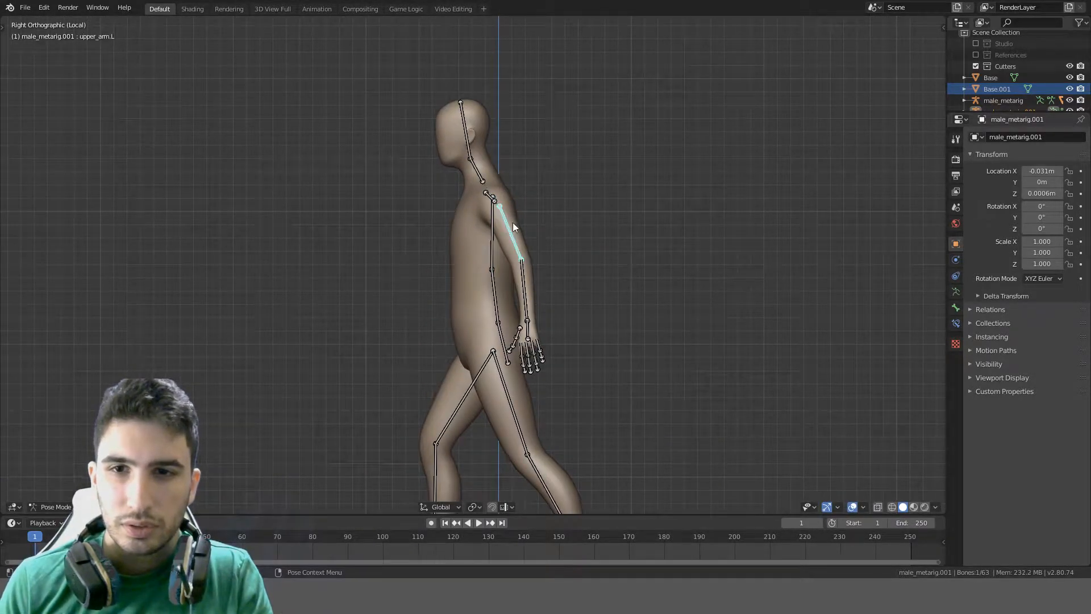
{"action": "middle_click_drag", "start_coordinate": [512, 223], "coordinate": [462, 219]}
{"action": "left_click", "coordinate": [446, 228], "text": "shift"}
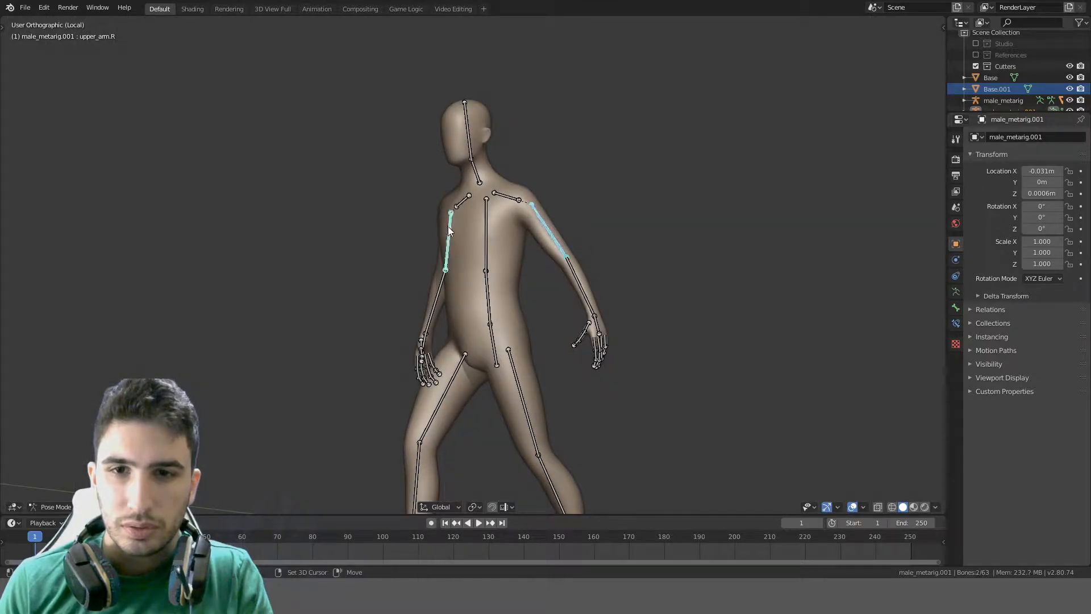
{"action": "key", "text": "KP_3"}
{"action": "key", "text": "r"}
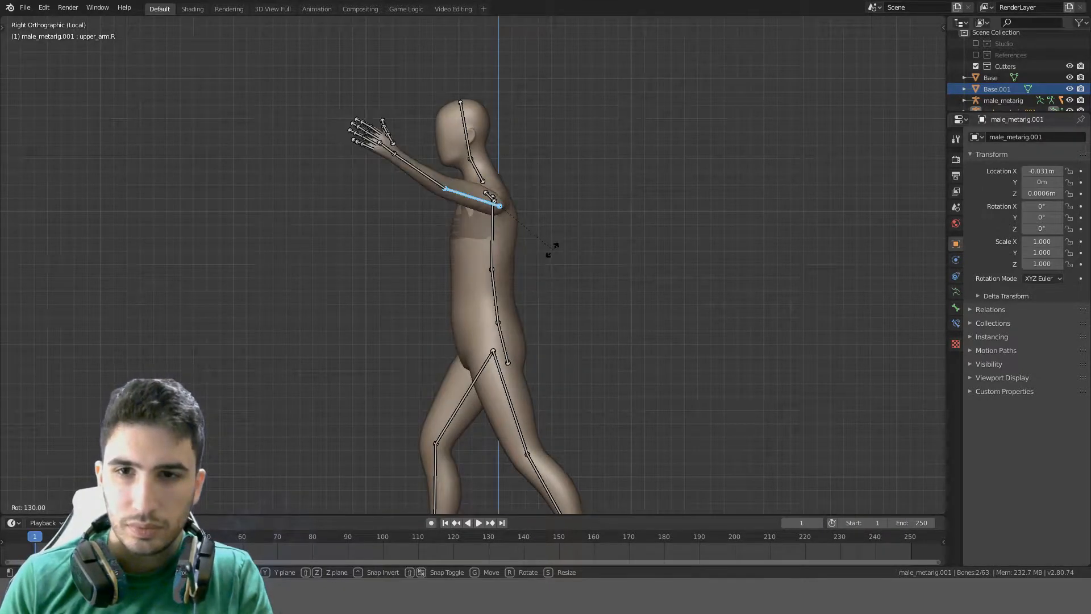
{"action": "right_click", "coordinate": [525, 252]}
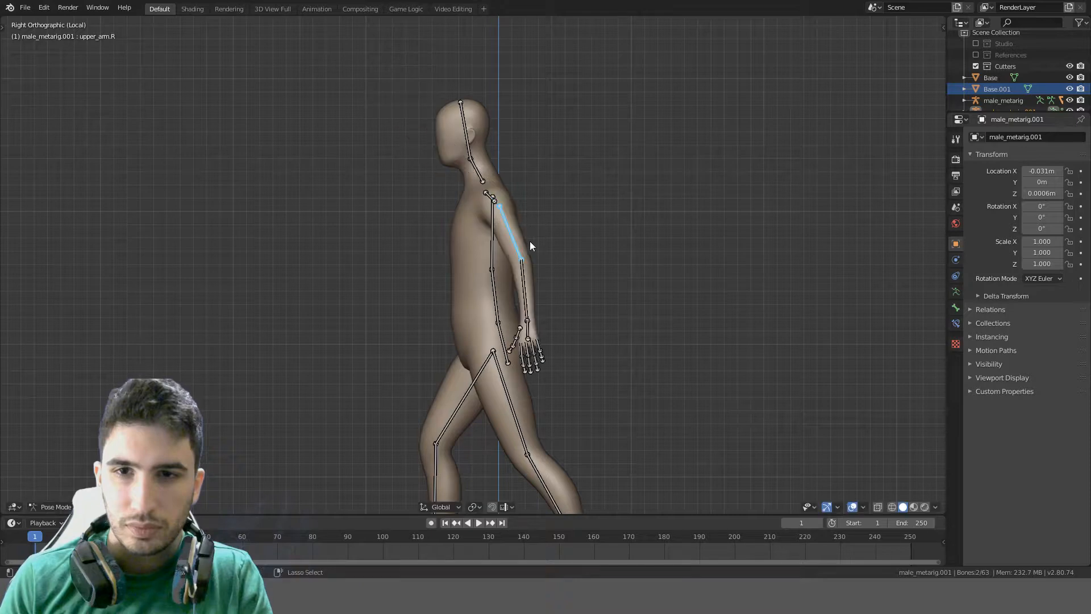
Select both shoulder bones and set the pivot point to Individual Origins
{"action": "middle_click_drag", "start_coordinate": [530, 241], "coordinate": [519, 206]}
{"action": "left_click", "coordinate": [508, 223]}
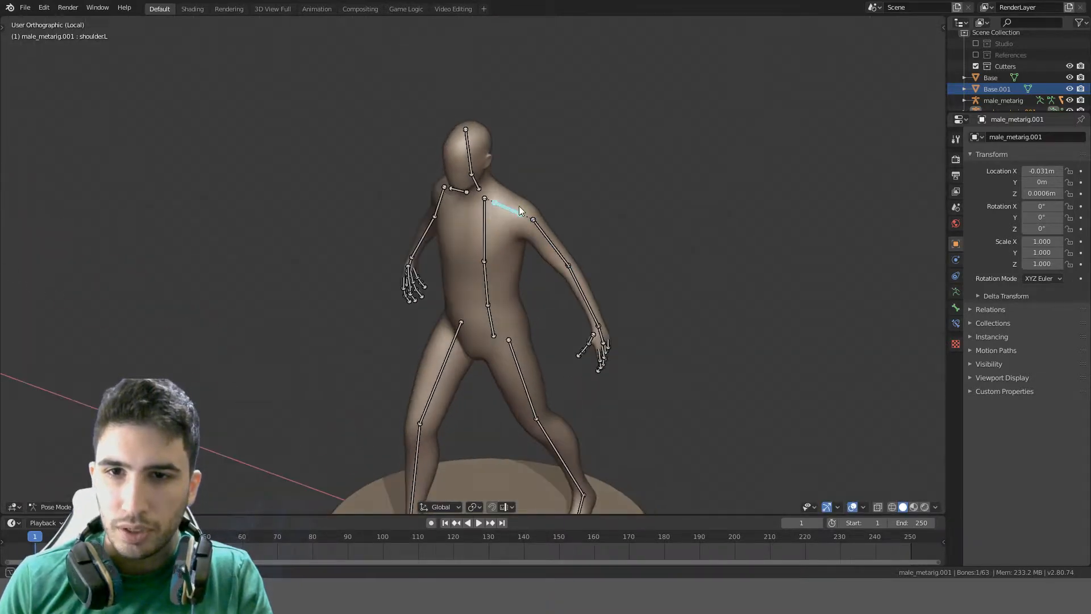
{"action": "left_click", "coordinate": [461, 191], "text": "shift"}
{"action": "key", "text": "KP_1"}
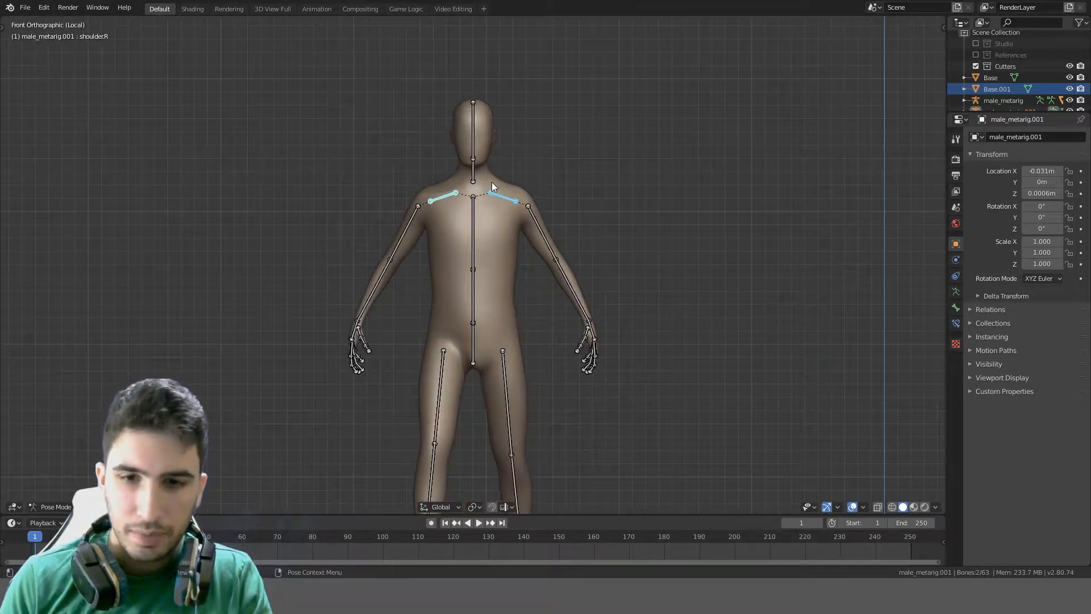
{"action": "left_click", "coordinate": [473, 507]}
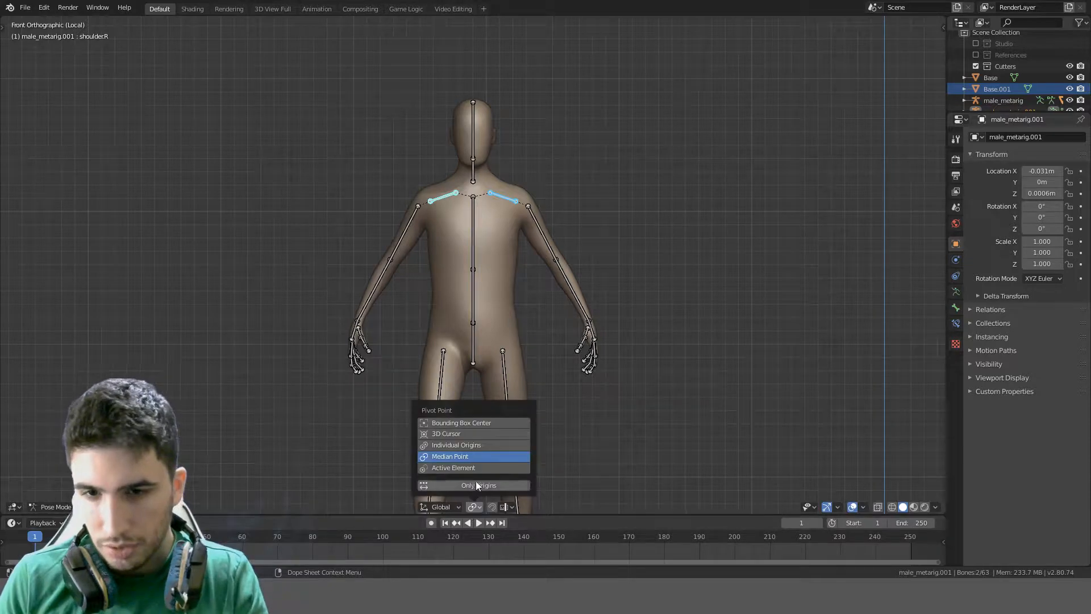
{"action": "left_click", "coordinate": [472, 446]}
{"action": "key", "text": "r"}
{"action": "key", "text": "y"}
{"action": "key", "text": "y"}
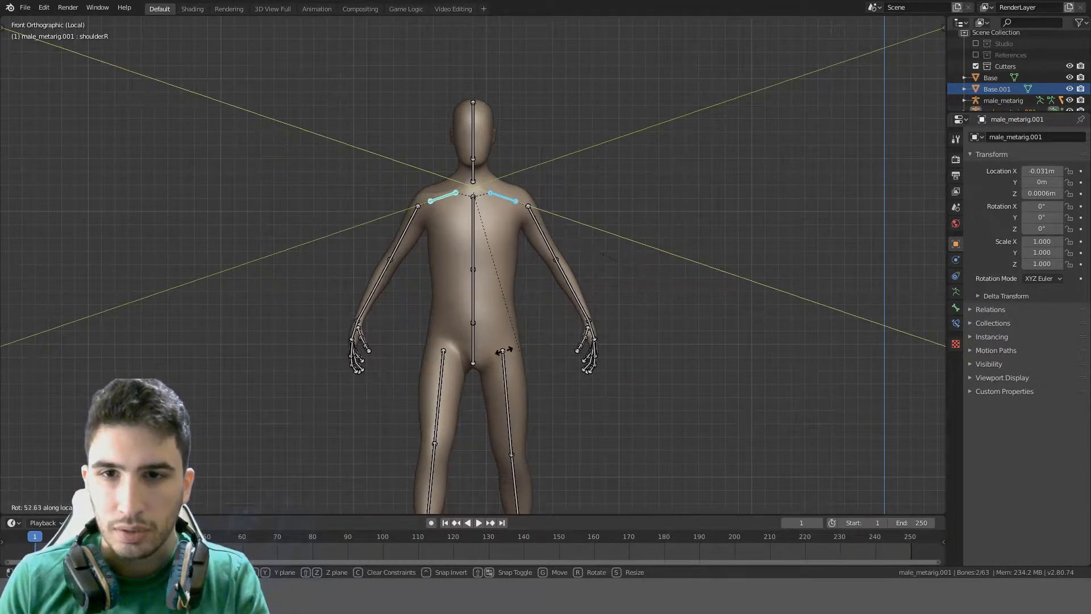
{"action": "left_click", "coordinate": [631, 185]}
{"action": "middle_click_drag", "start_coordinate": [630, 188], "coordinate": [575, 224]}
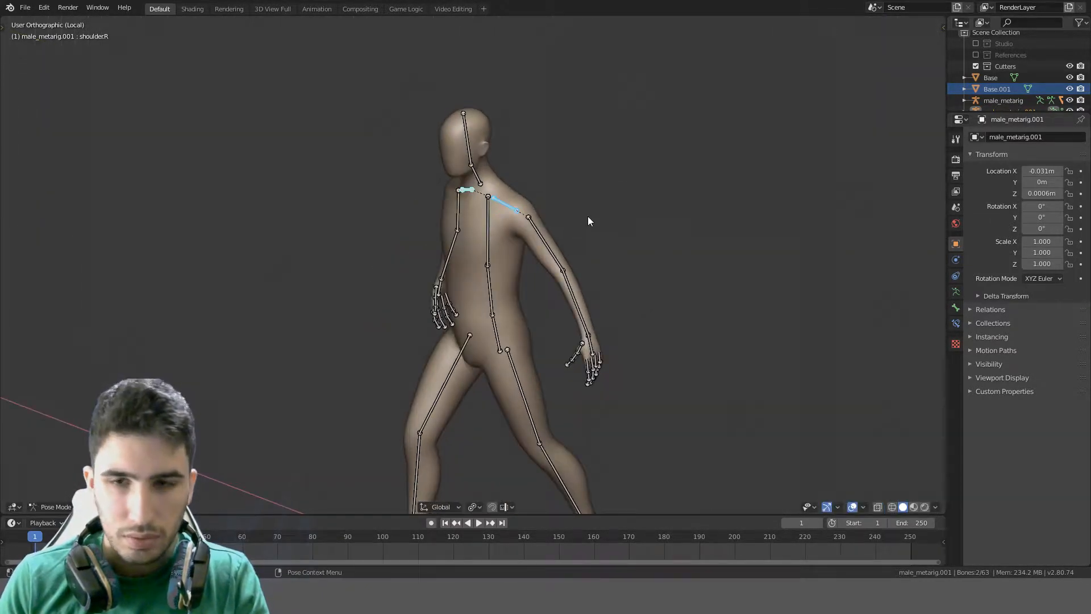
{"action": "key", "text": "r"}
{"action": "key", "text": "y"}
{"action": "key", "text": "y"}
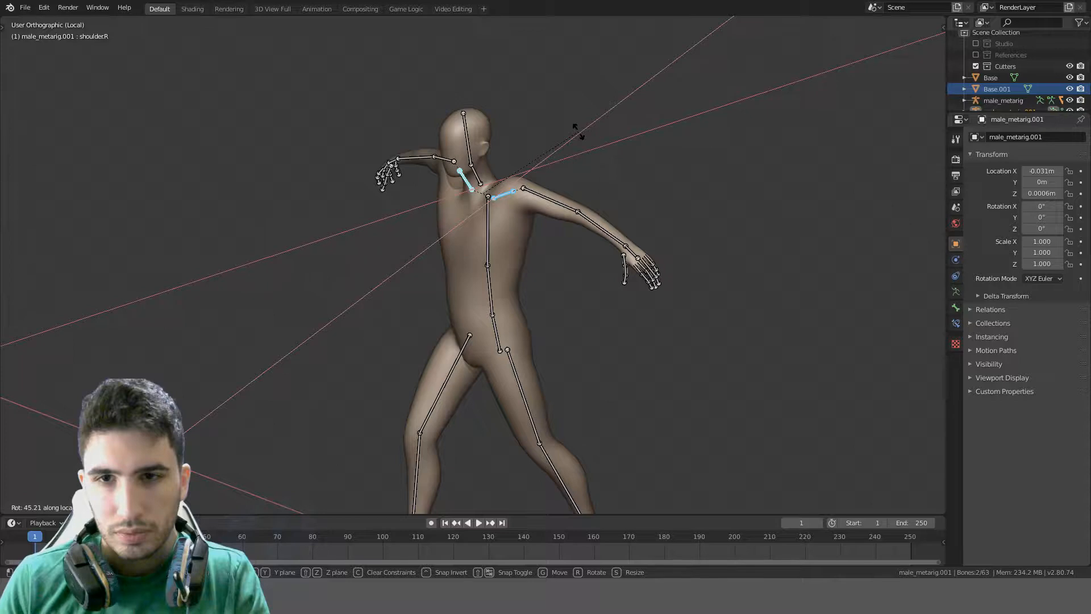
{"action": "key", "text": "Escape"}
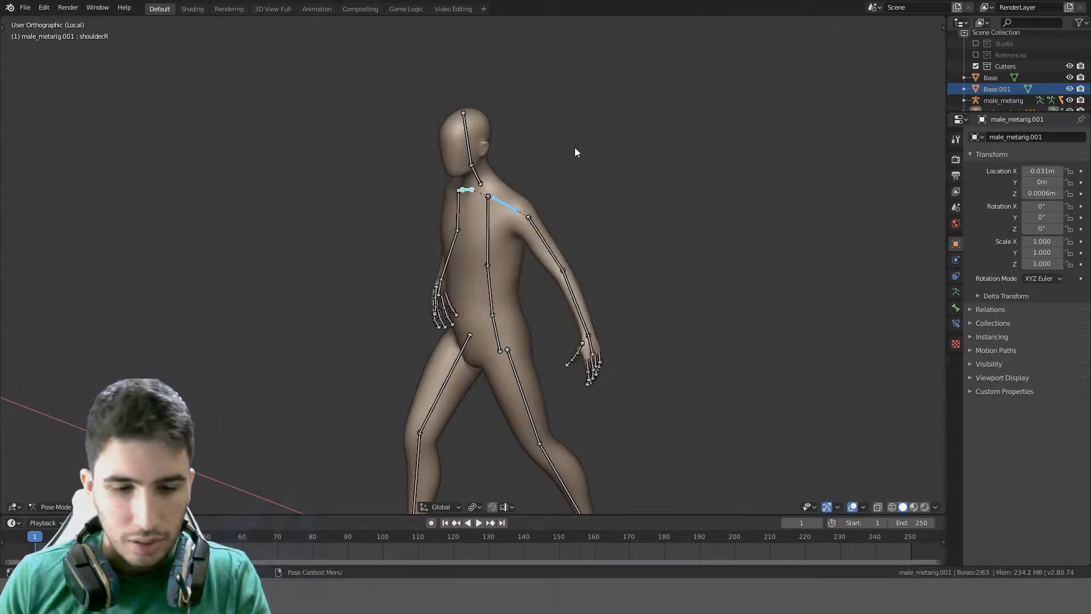
Rotate both shoulder bones about their local X axes in the front view to raise the arms outward symmetrically
{"action": "key", "text": "KP_1"}
{"action": "key", "text": "r"}
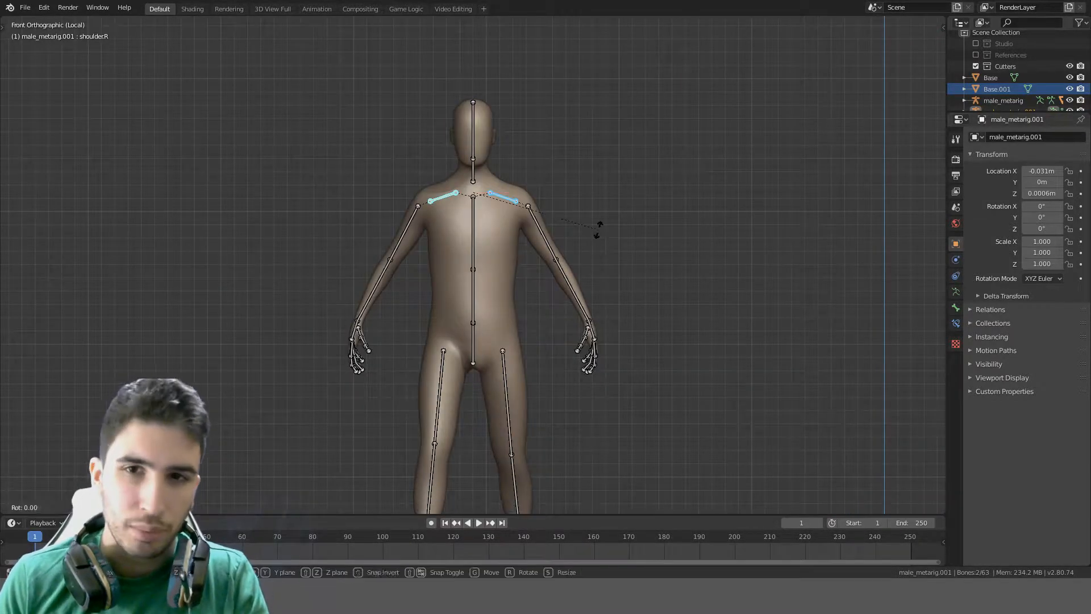
{"action": "key", "text": "x"}
{"action": "key", "text": "x"}
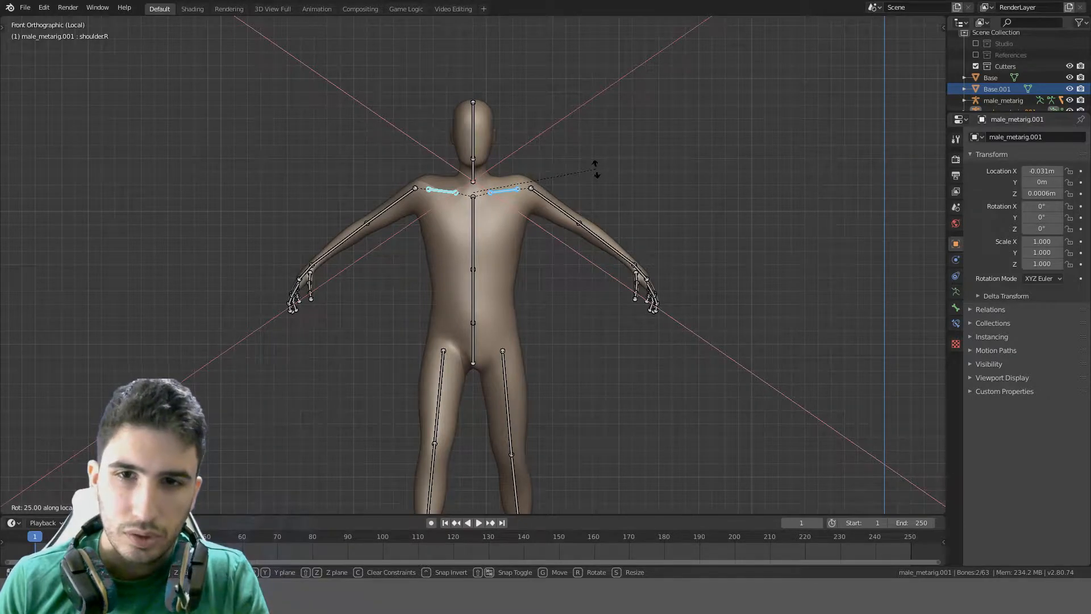
{"action": "left_click", "coordinate": [596, 159]}
{"action": "key", "text": "r"}
{"action": "key", "text": "y"}
{"action": "key", "text": "y"}
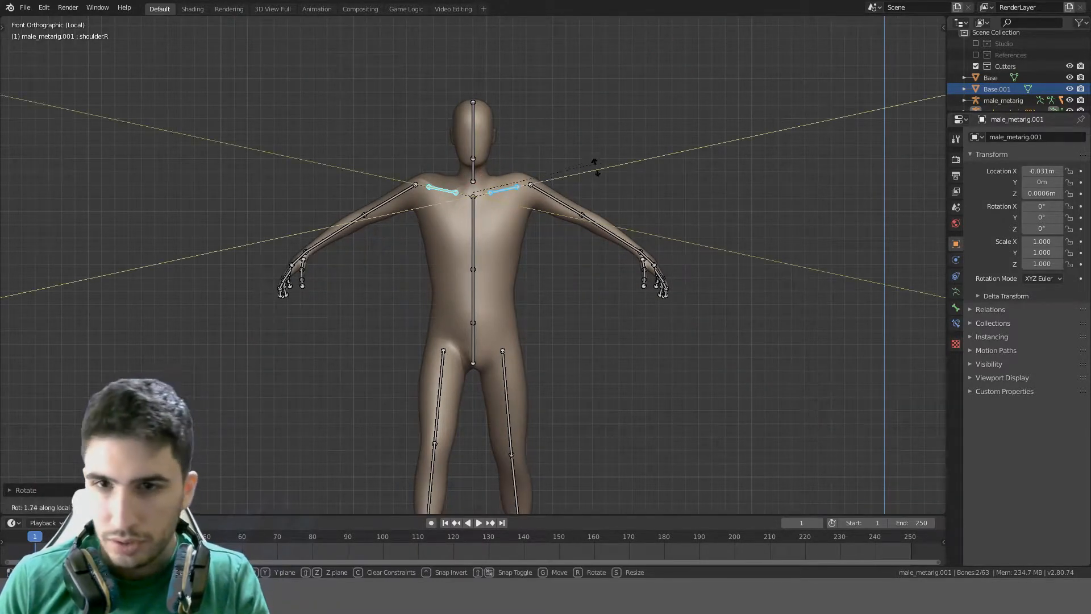
{"action": "left_click", "coordinate": [406, 358]}
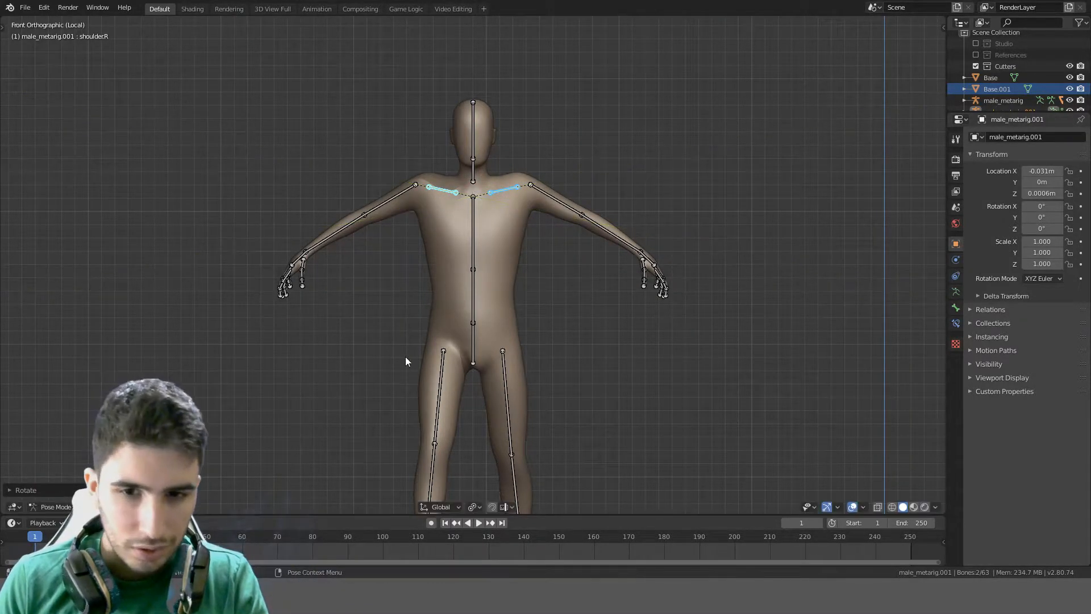
{"action": "key", "text": "r"}
{"action": "key", "text": "y"}
{"action": "key", "text": "y"}
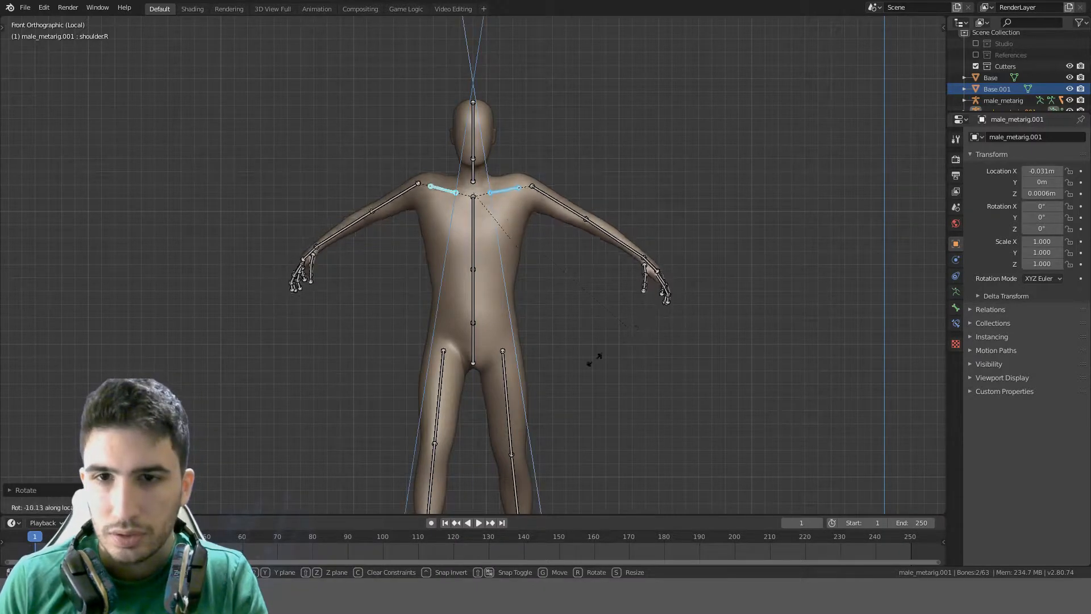
{"action": "key", "text": "Escape"}
Set the pivot point to Median Point and try rotating both shoulder bones together in the front and side views
{"action": "left_click", "coordinate": [475, 507]}
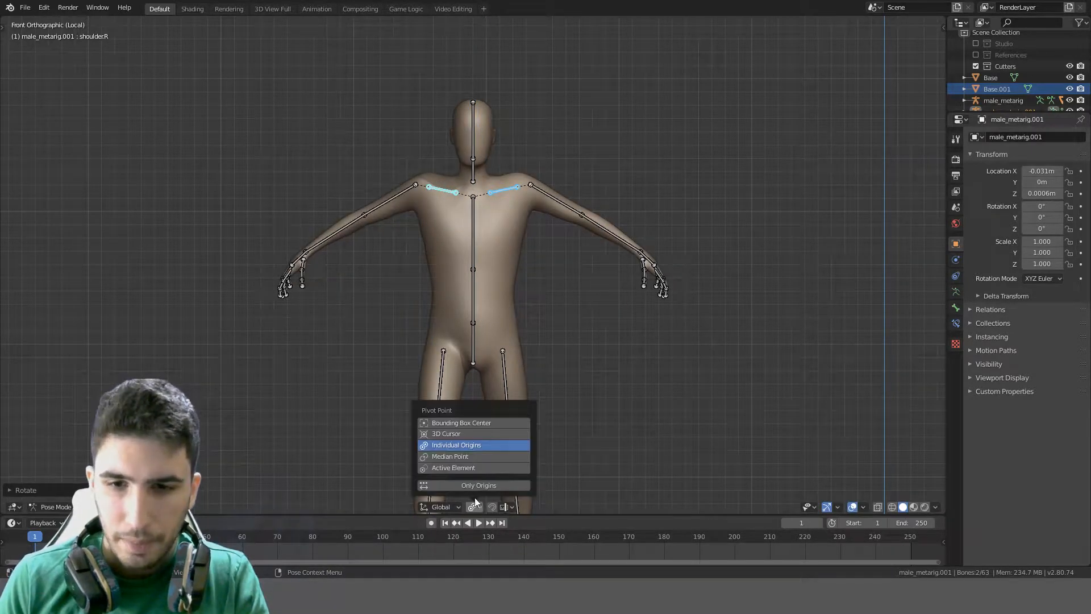
{"action": "left_click", "coordinate": [465, 458]}
{"action": "key", "text": "r"}
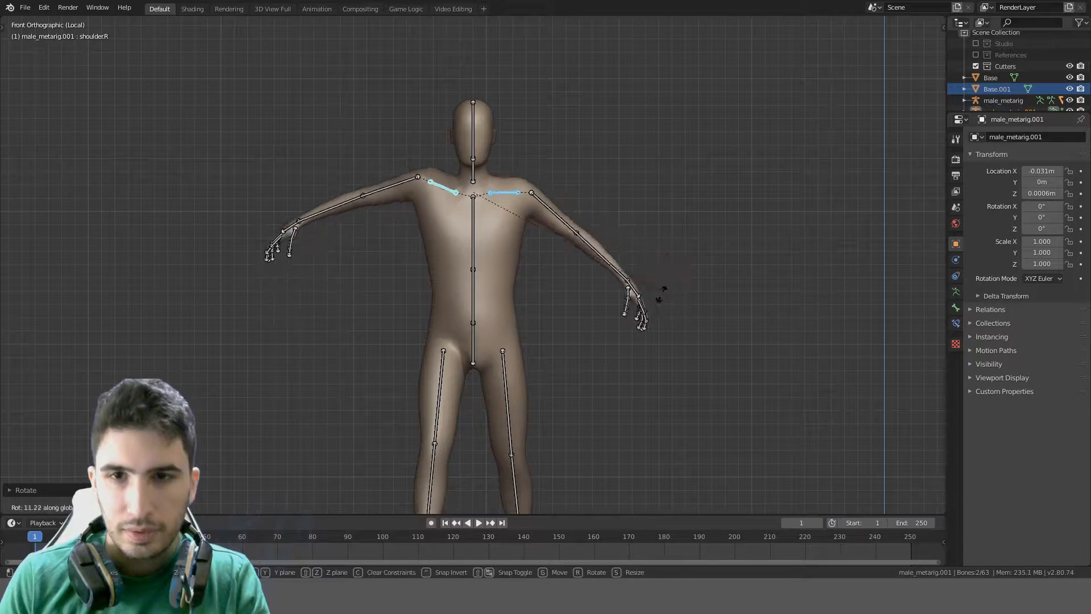
{"action": "key", "text": "Escape"}
{"action": "key", "text": "KP_3"}
{"action": "key", "text": "r"}
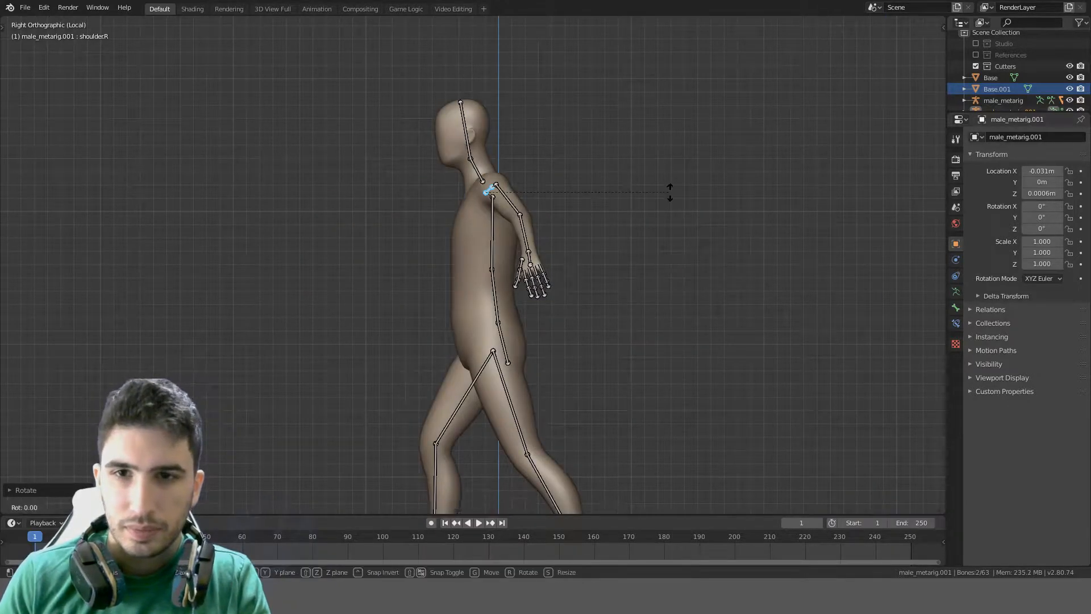
{"action": "key", "text": "y"}
{"action": "right_click", "coordinate": [674, 236]}
{"action": "scroll", "coordinate": [691, 251], "scroll_direction": "down", "scroll_amount": 2}
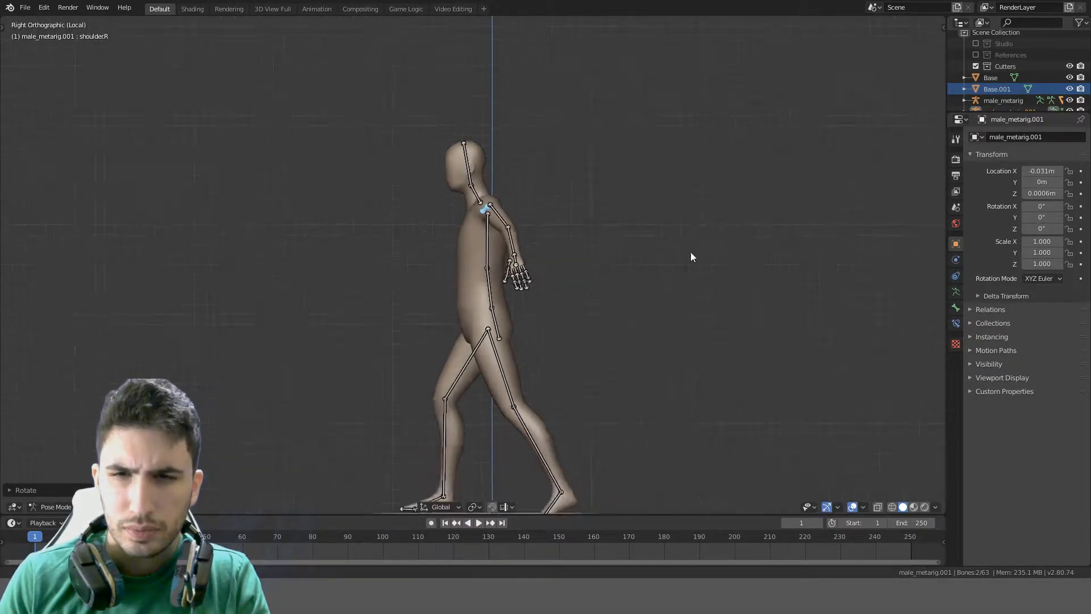
Rotate both shoulder bones together about the global X axis to change the swing of the arms
{"action": "middle_click_drag", "start_coordinate": [463, 239], "coordinate": [524, 302]}
{"action": "key", "text": "r"}
{"action": "key", "text": "y"}
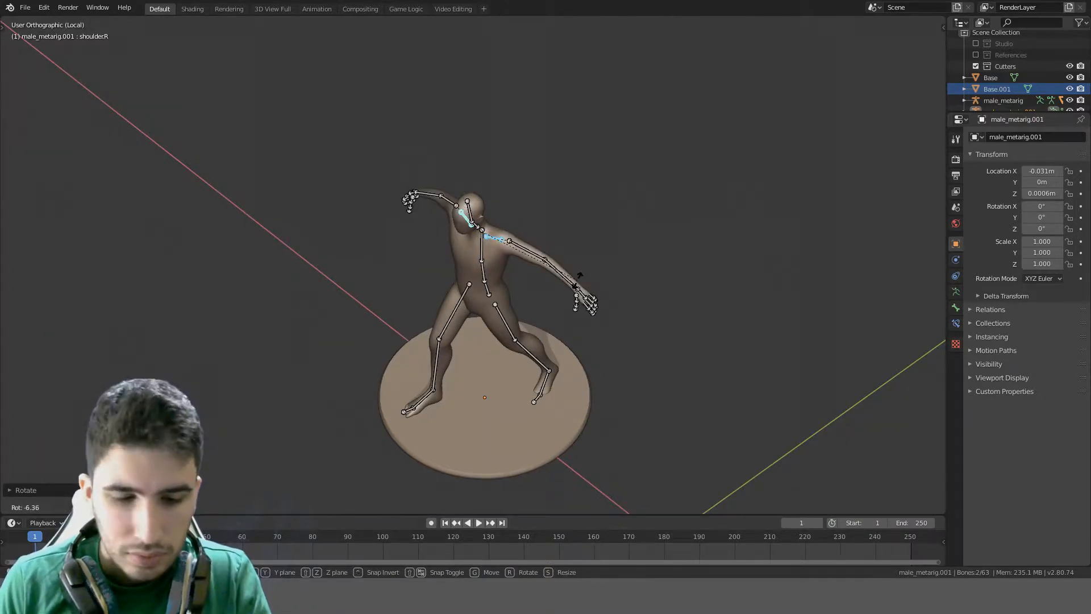
{"action": "key", "text": "x"}
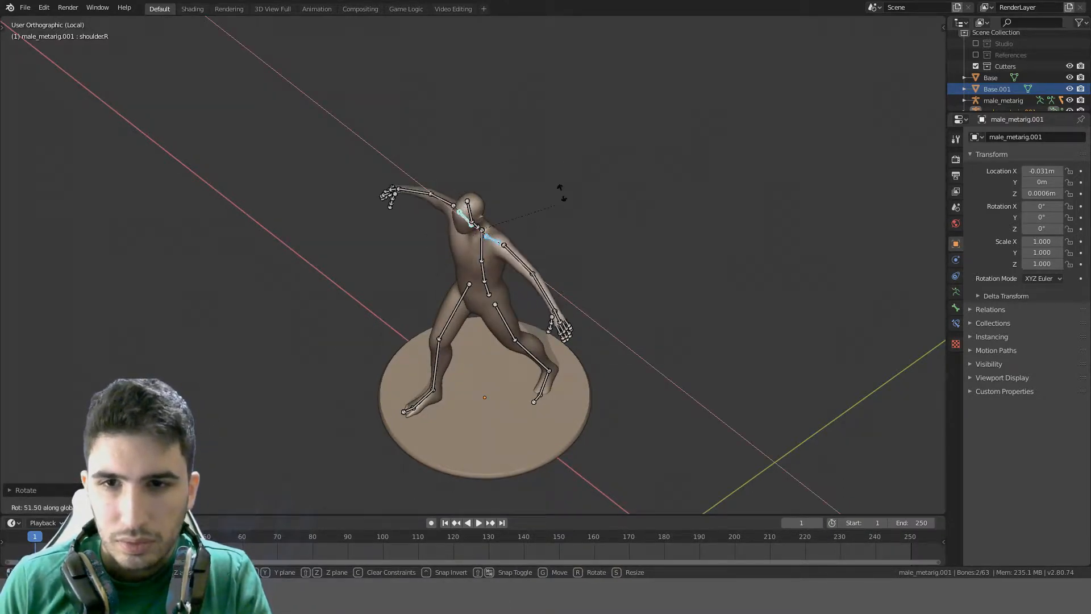
{"action": "left_click", "coordinate": [577, 188]}
Select only the left shoulder bone and rotate it about its local Y axis from a high viewing angle
{"action": "middle_click_drag", "start_coordinate": [581, 186], "coordinate": [500, 281]}
{"action": "left_click", "coordinate": [497, 280]}
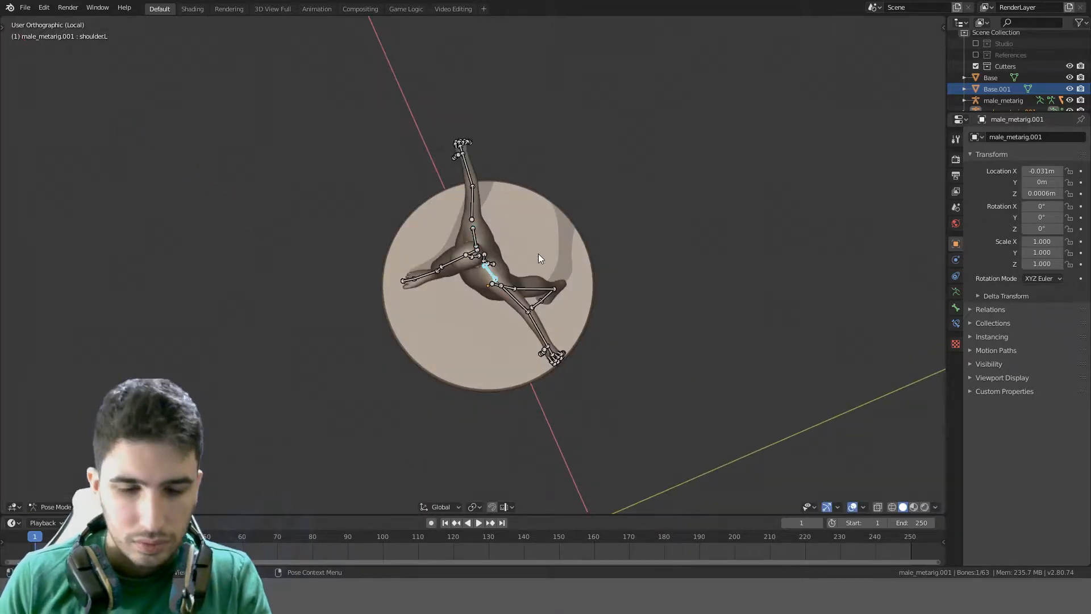
{"action": "key", "text": "r"}
{"action": "key", "text": "y"}
{"action": "key", "text": "y"}
{"action": "left_click", "coordinate": [527, 303]}
Rotate the left shoulder bone about the global Z axis to adjust the left arm's direction
{"action": "middle_click_drag", "start_coordinate": [602, 212], "coordinate": [681, 153]}
{"action": "key", "text": "r"}
{"action": "key", "text": "z"}
{"action": "left_click", "coordinate": [598, 190]}
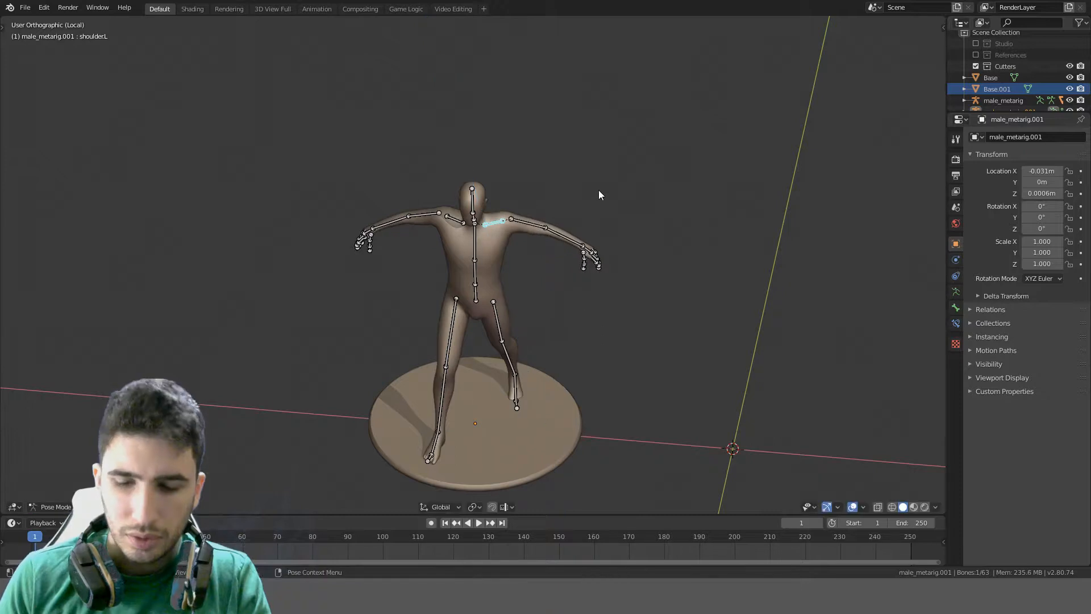
Select the left and right upper arm bones together
{"action": "key", "text": "KP_3"}
{"action": "scroll", "coordinate": [541, 220], "scroll_direction": "up", "scroll_amount": 4}
{"action": "middle_click_drag", "start_coordinate": [541, 219], "coordinate": [671, 268]}
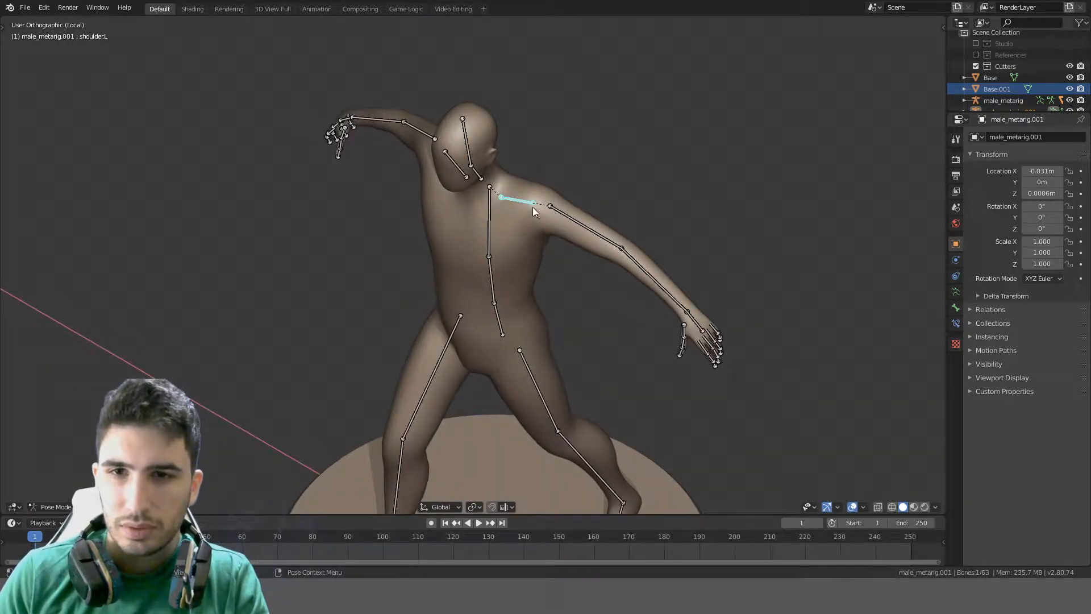
{"action": "left_click", "coordinate": [556, 209]}
{"action": "key", "text": "KP_3"}
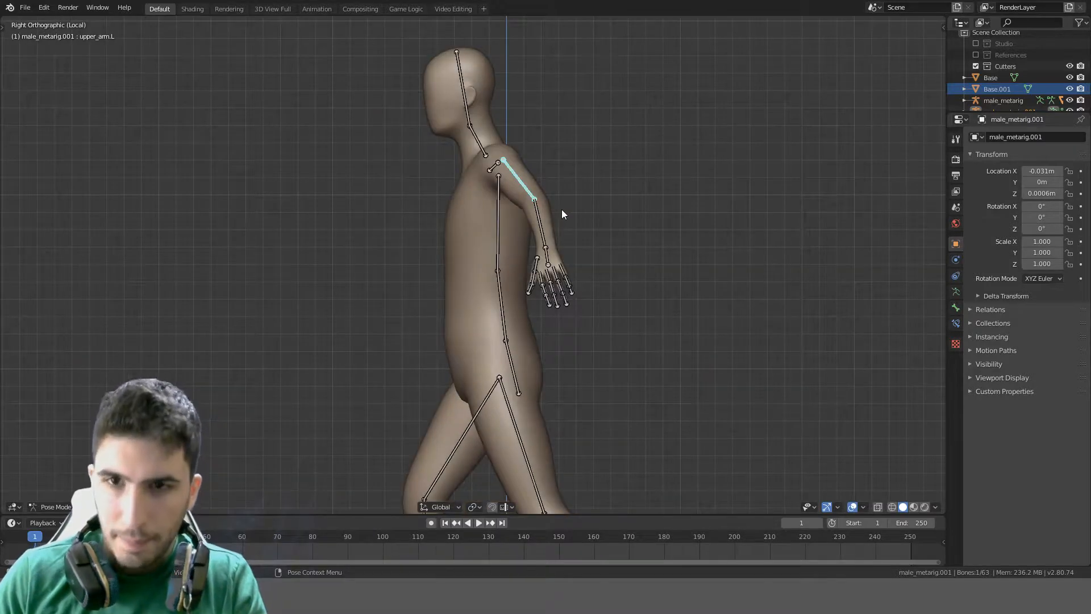
{"action": "middle_click_drag", "start_coordinate": [562, 214], "coordinate": [625, 222]}
{"action": "left_click", "coordinate": [407, 171], "text": "shift"}
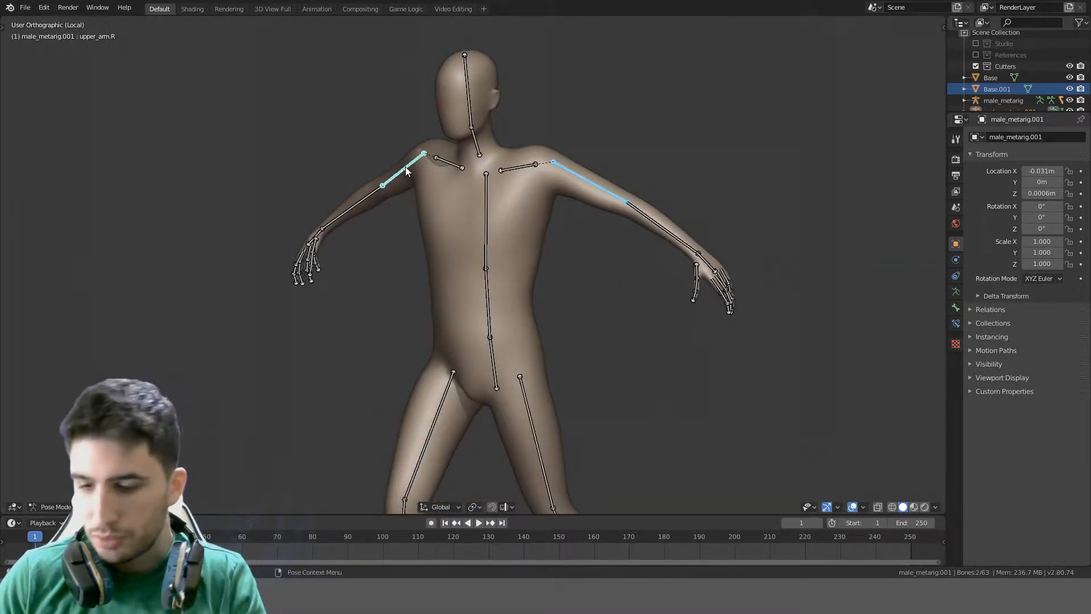
{"action": "key", "text": "KP_3"}
{"action": "key", "text": "r"}
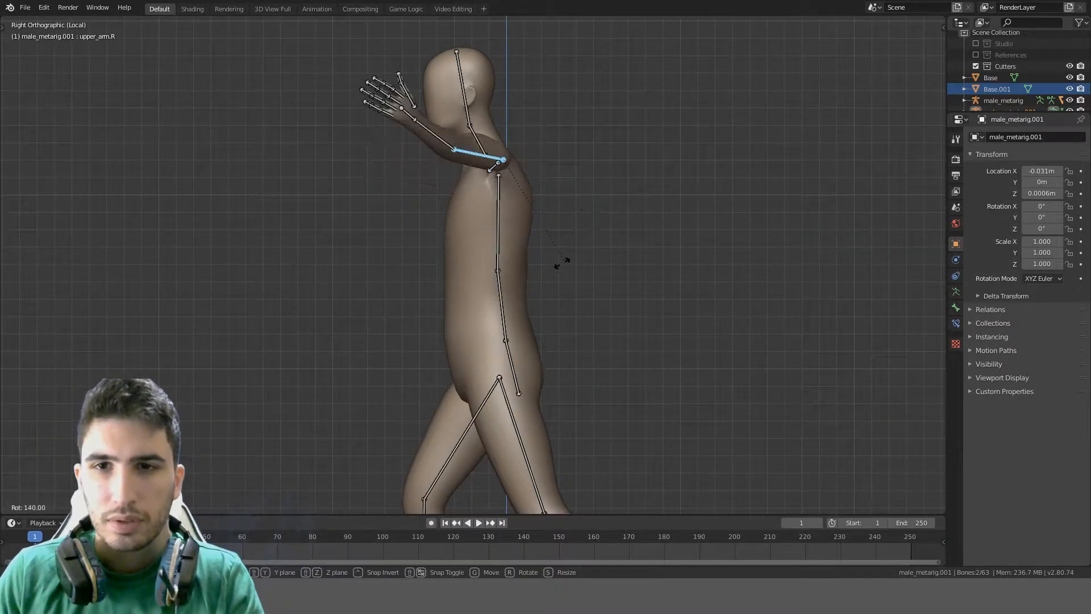
{"action": "key", "text": "y"}
{"action": "key", "text": "y"}
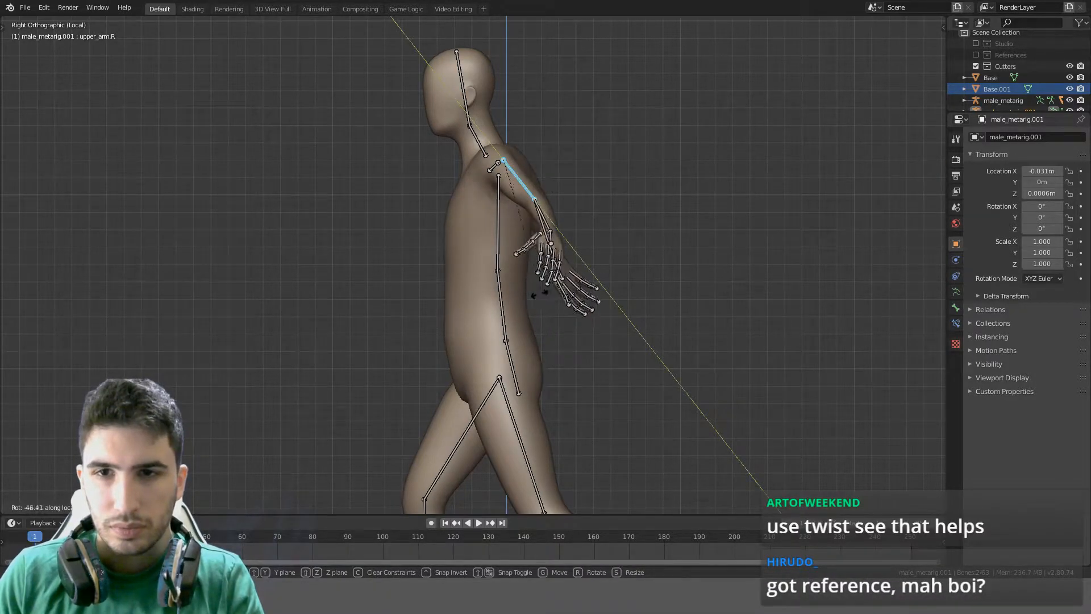
{"action": "key", "text": "y"}
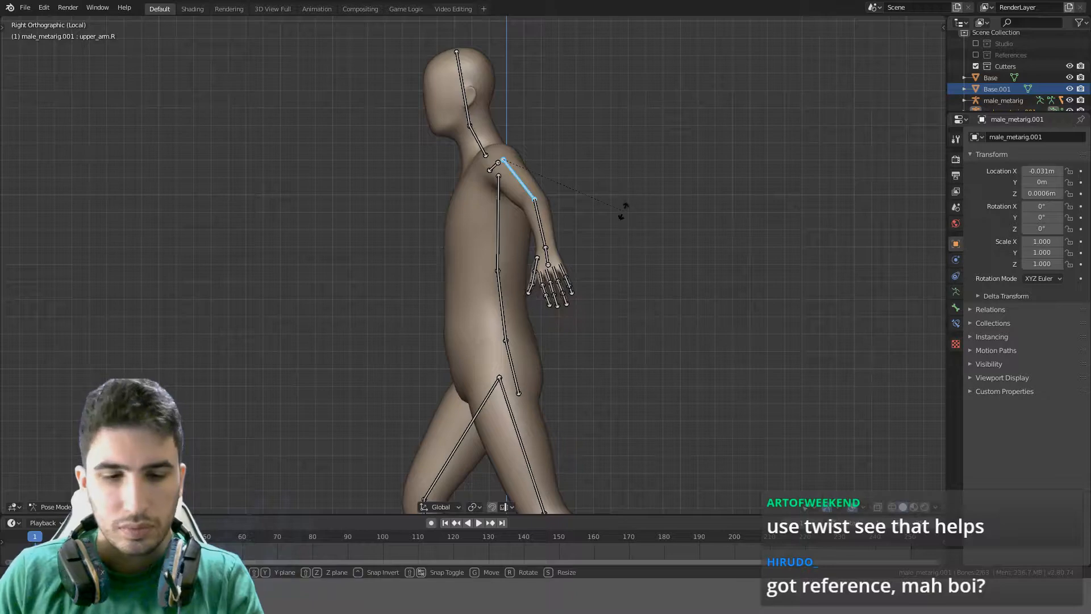
{"action": "key", "text": "y"}
{"action": "right_click", "coordinate": [617, 280]}
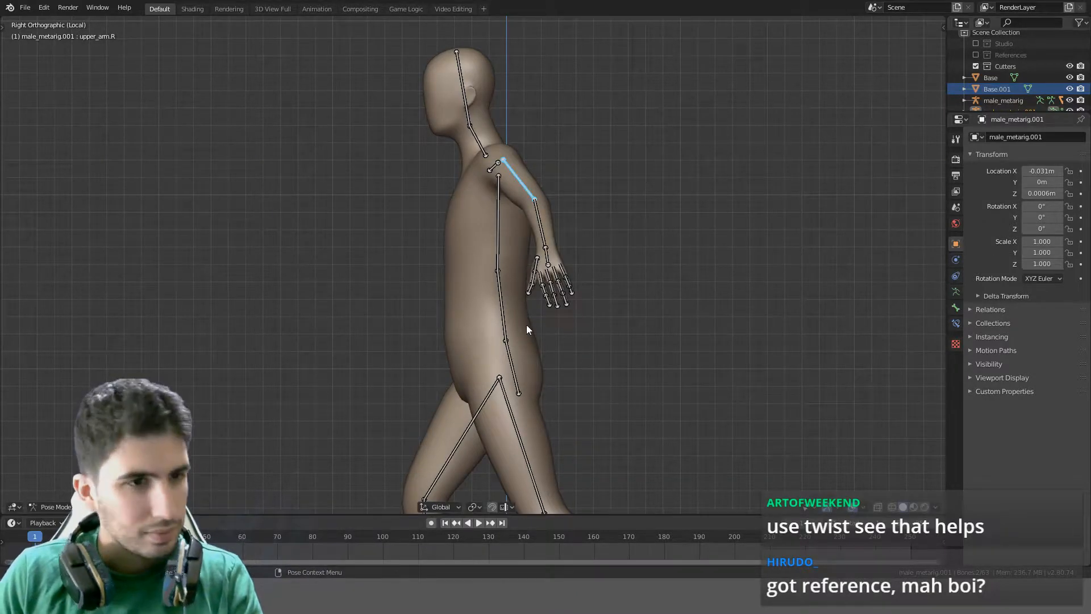
Examine the walking figure from several angles and compare it with the Art of War greatsword pose reference sheet
{"action": "scroll", "coordinate": [383, 380], "scroll_direction": "down", "scroll_amount": 4}
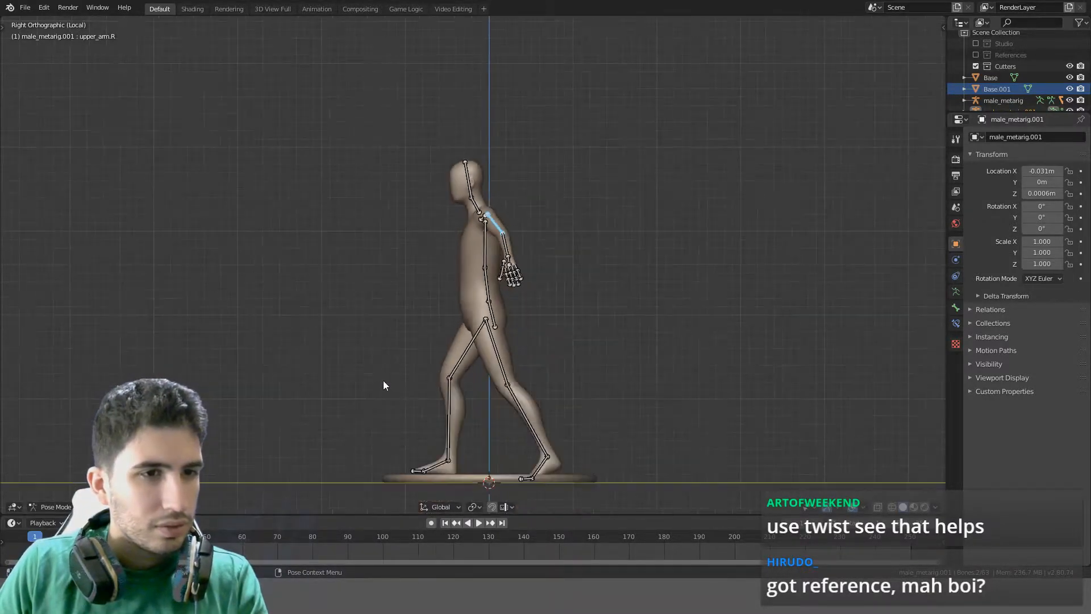
{"action": "scroll", "coordinate": [379, 373], "scroll_direction": "up", "scroll_amount": 1}
{"action": "middle_click_drag", "start_coordinate": [380, 371], "coordinate": [477, 376]}
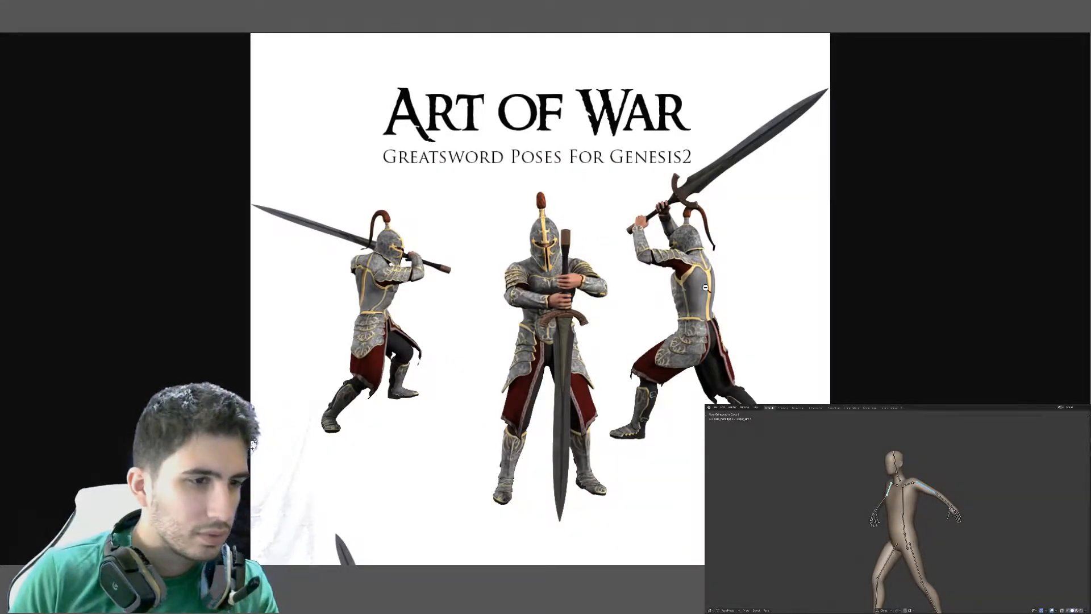
{"action": "scroll", "coordinate": [705, 288], "scroll_direction": "down", "scroll_amount": 6}
{"action": "scroll", "coordinate": [674, 156], "scroll_direction": "up", "scroll_amount": 4}
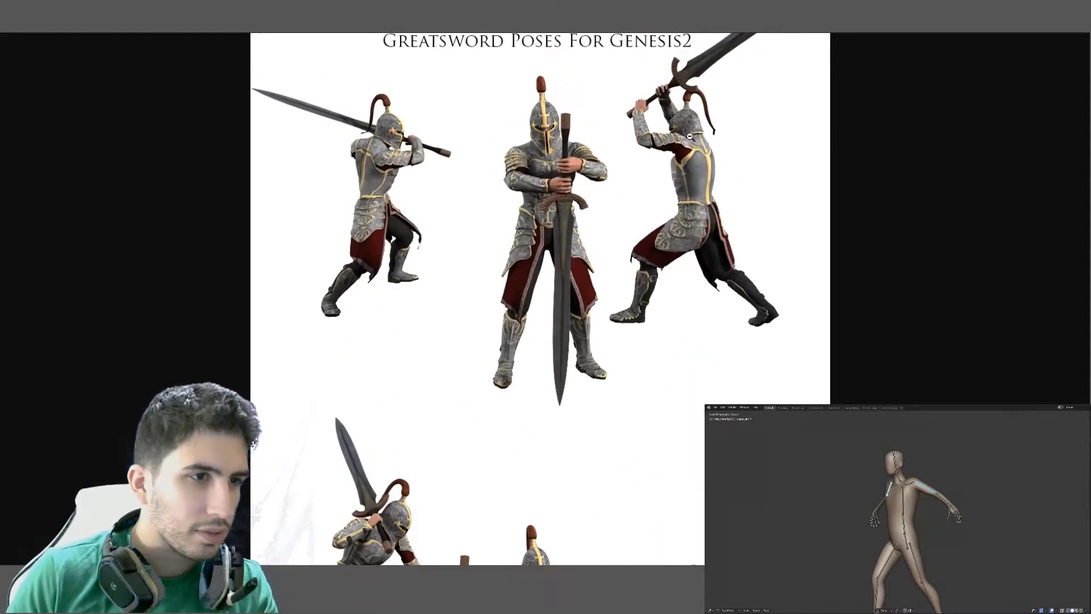
{"action": "scroll", "coordinate": [690, 137], "scroll_direction": "up", "scroll_amount": 2}
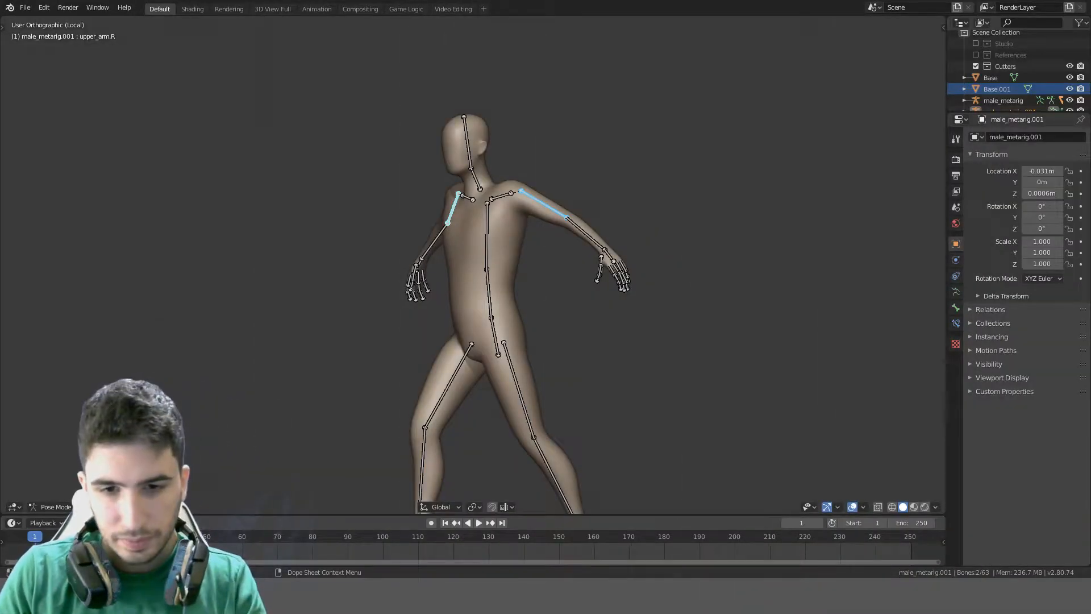
{"action": "middle_click_drag", "start_coordinate": [599, 207], "coordinate": [574, 206]}
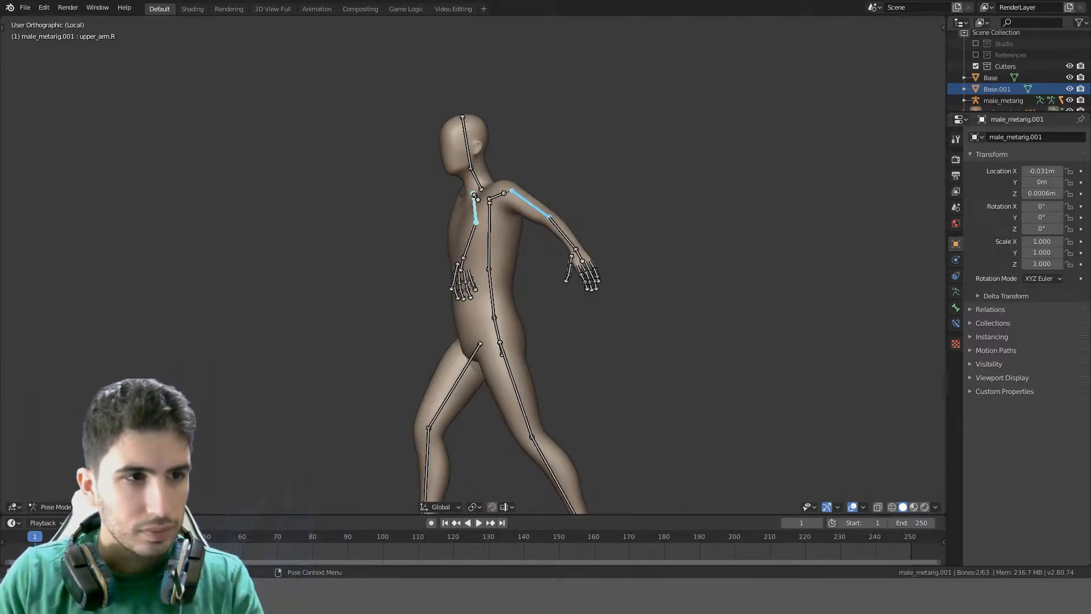
{"action": "middle_click_drag", "start_coordinate": [540, 223], "coordinate": [523, 244]}
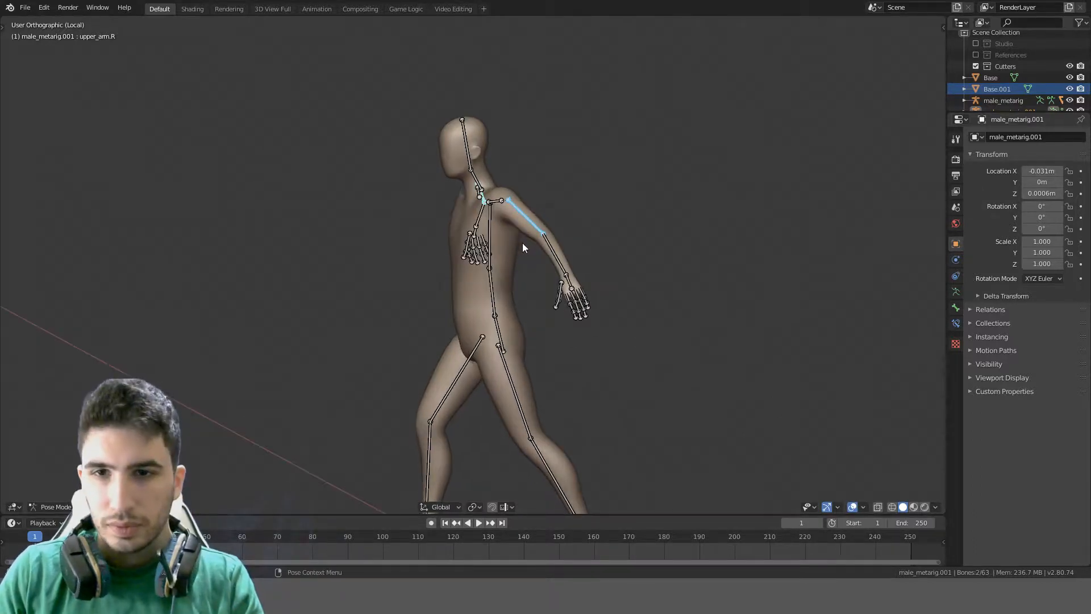
Try rotating both upper arm bones together in the side view, including about the global and local Y axes
{"action": "key", "text": "KP_3"}
{"action": "key", "text": "r"}
{"action": "key", "text": "y"}
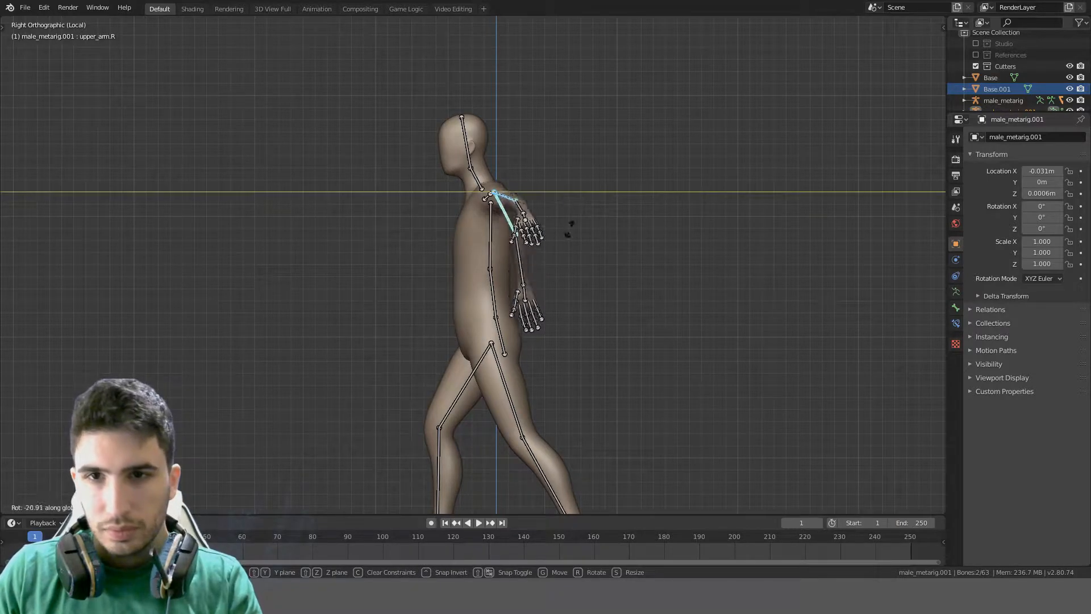
{"action": "key", "text": "y"}
{"action": "right_click", "coordinate": [530, 262]}
{"action": "key", "text": "r"}
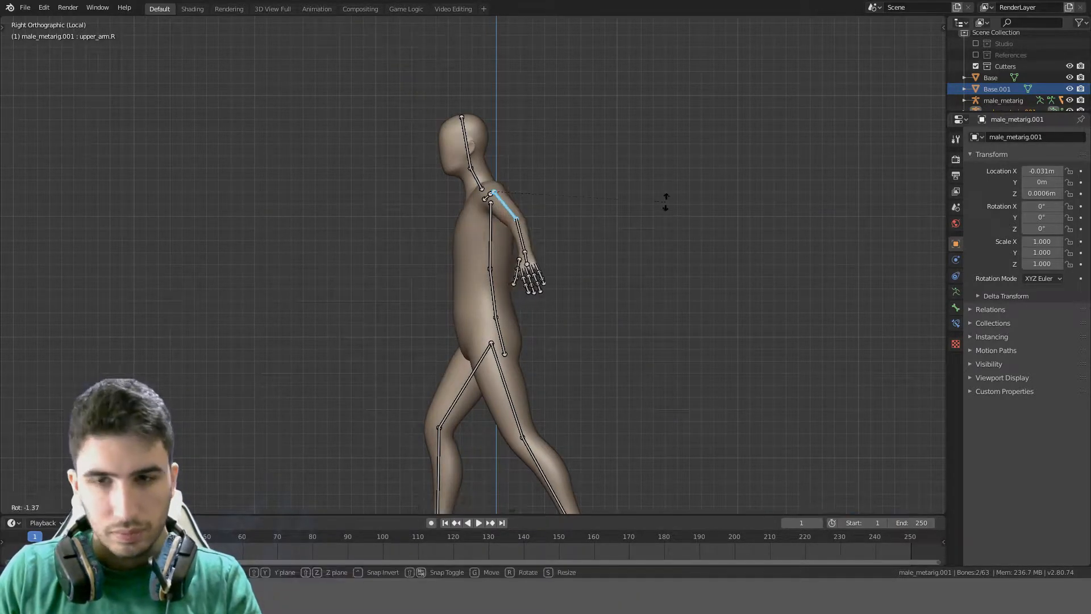
{"action": "key", "text": "x"}
{"action": "key", "text": "x"}
{"action": "right_click", "coordinate": [639, 206]}
{"action": "key", "text": "r"}
{"action": "key", "text": "x"}
{"action": "key", "text": "x"}
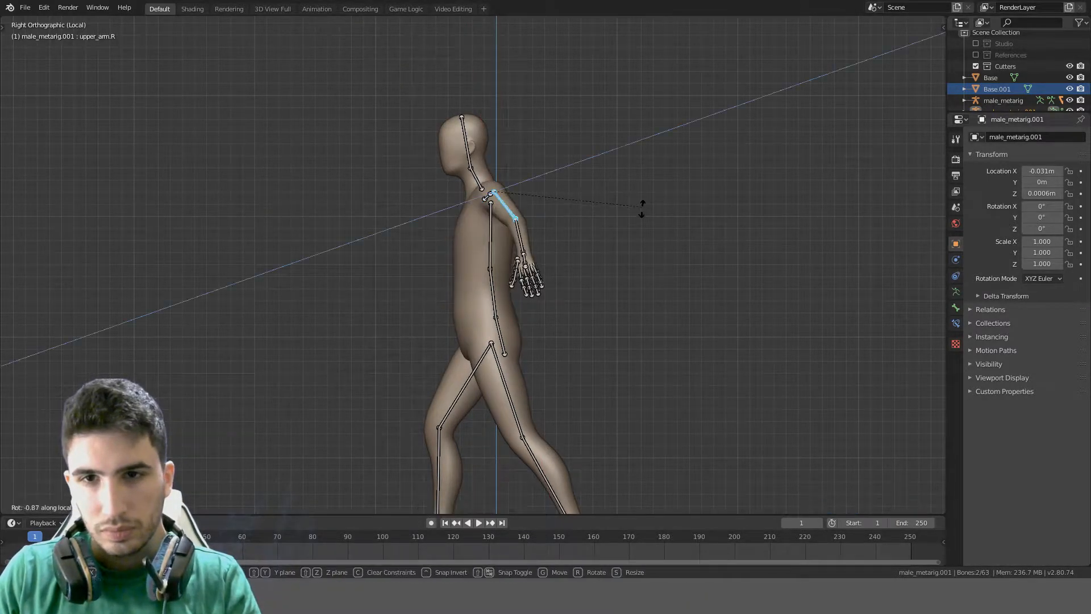
{"action": "right_click", "coordinate": [594, 254]}
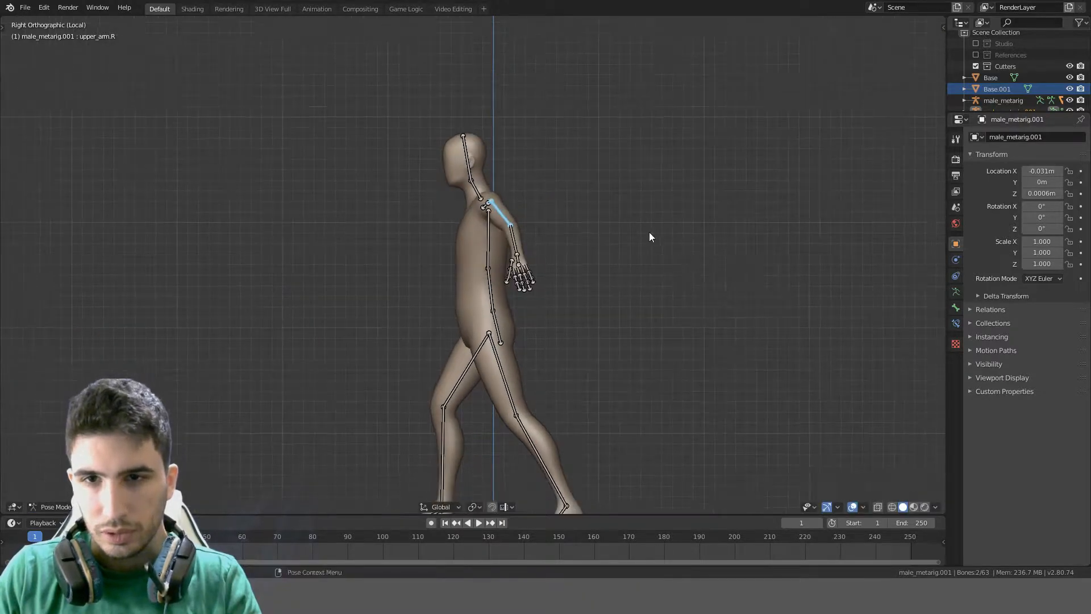
Try to rotate both upper arms about their individual origins along different axes, and return the pivot point to Median Point
{"action": "middle_click_drag", "start_coordinate": [650, 237], "coordinate": [561, 380]}
{"action": "left_click", "coordinate": [466, 503]}
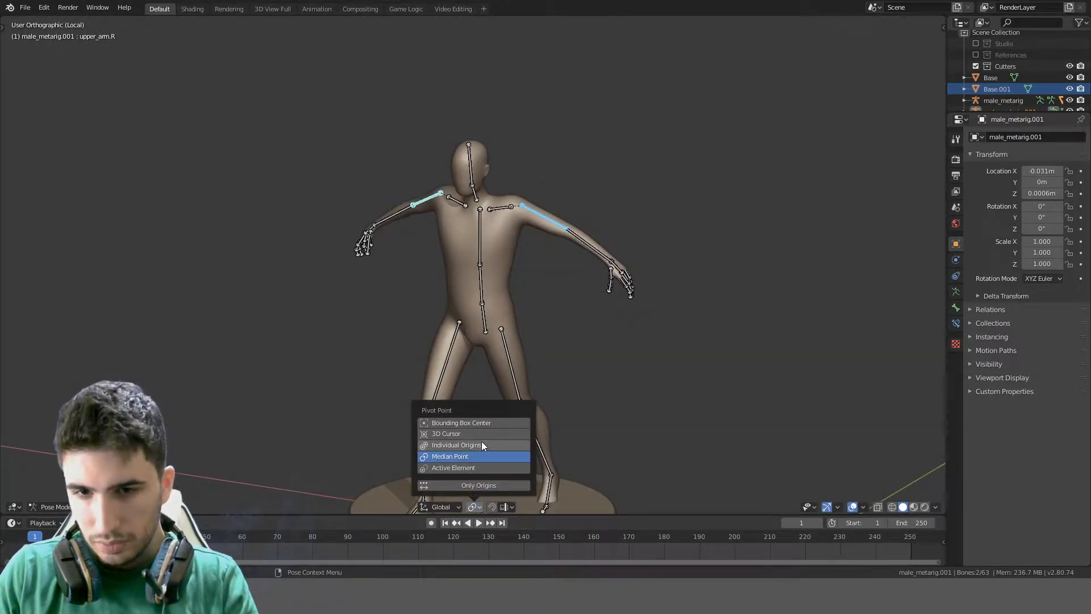
{"action": "left_click", "coordinate": [479, 446]}
{"action": "key", "text": "r"}
{"action": "key", "text": "z"}
{"action": "key", "text": "z"}
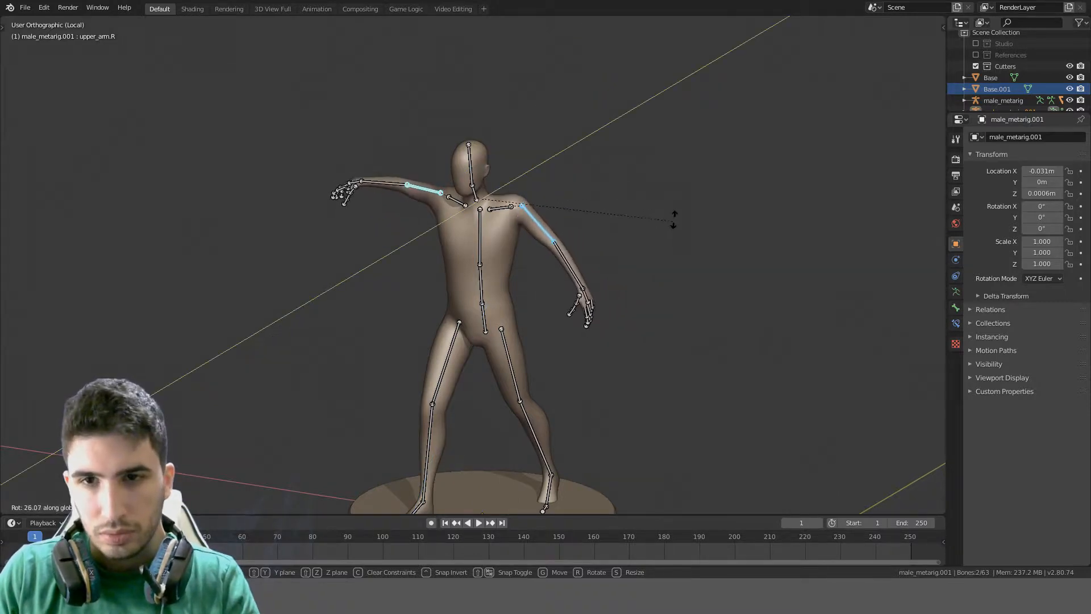
{"action": "key", "text": "y"}
{"action": "key", "text": "y"}
{"action": "key", "text": "x"}
{"action": "key", "text": "x"}
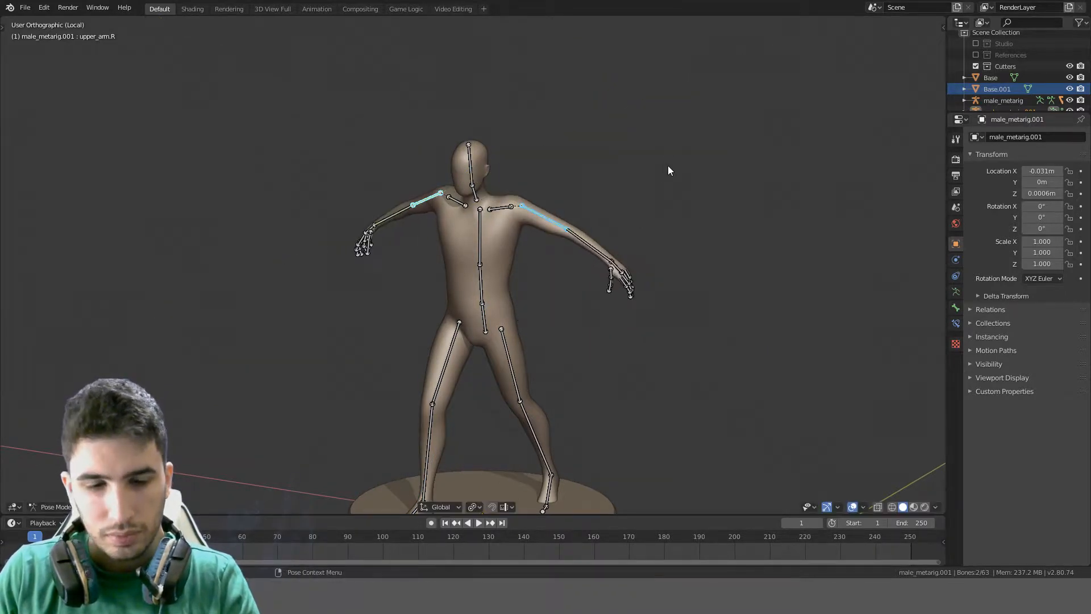
{"action": "key", "text": "Escape"}
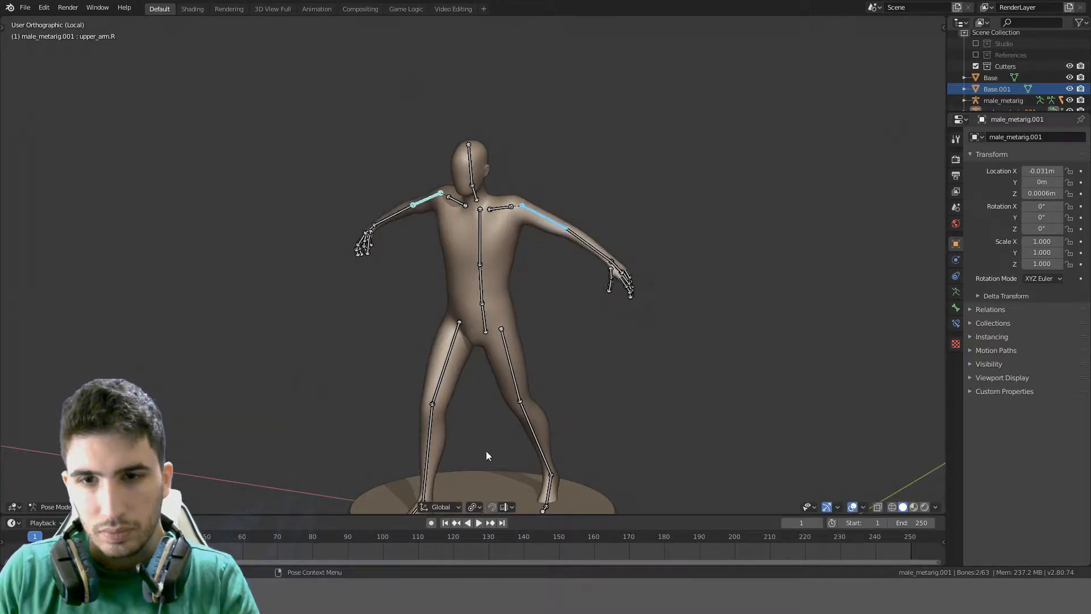
{"action": "left_click", "coordinate": [472, 506]}
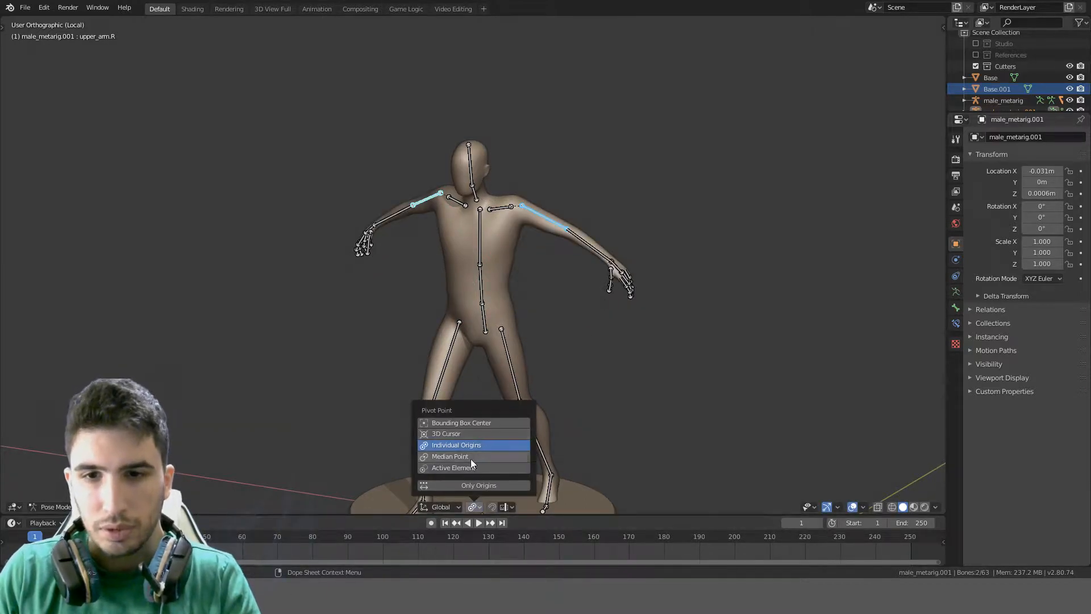
Try to rotate the left shoulder bone along different axes, including the global Z axis
{"action": "left_click", "coordinate": [502, 211]}
{"action": "key", "text": "r"}
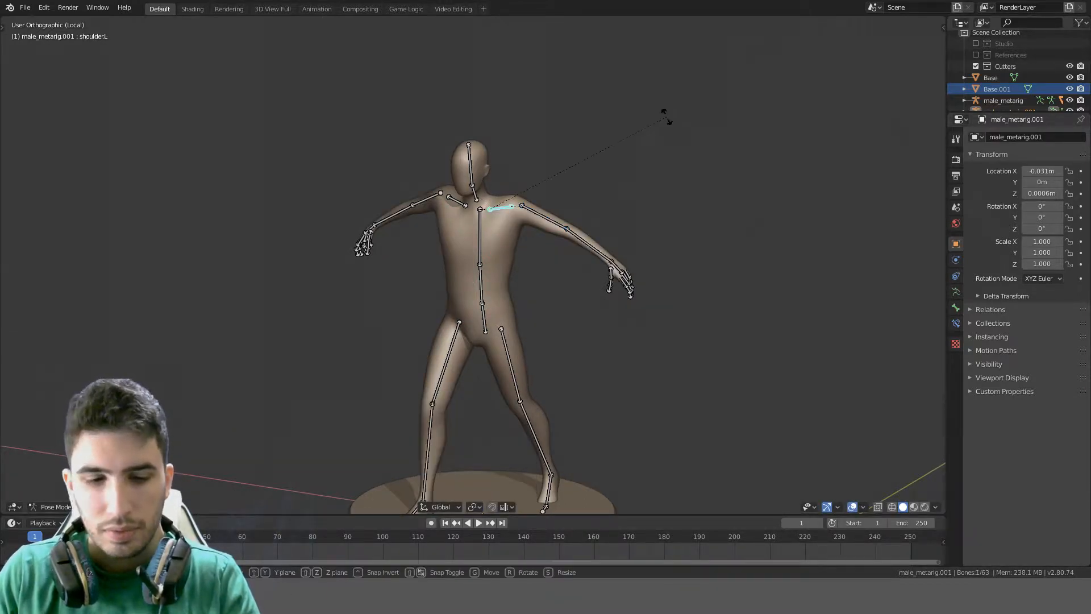
{"action": "key", "text": "y"}
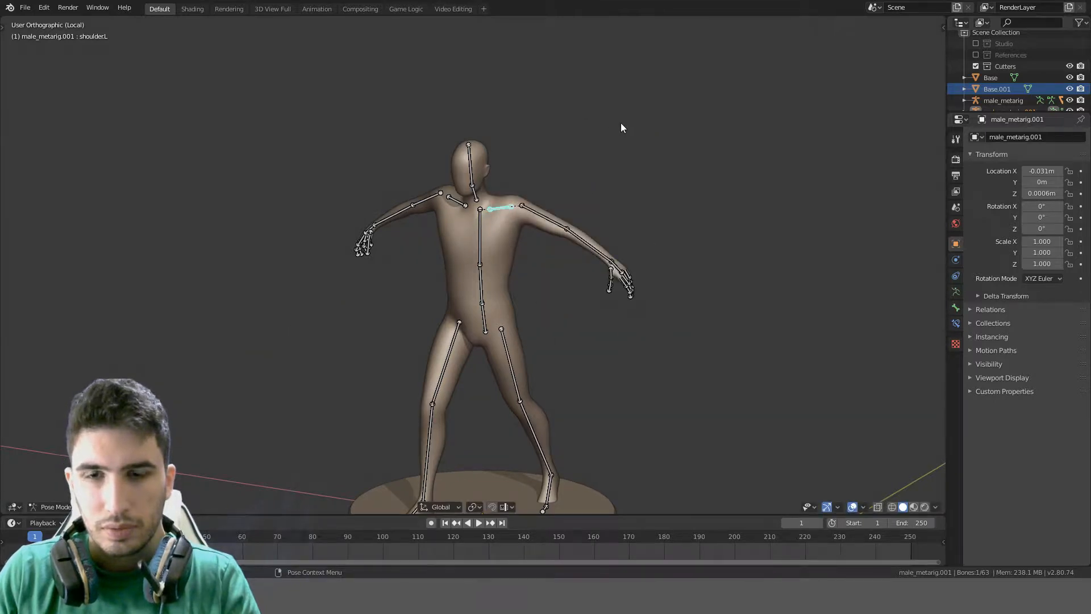
{"action": "key", "text": "x"}
{"action": "key", "text": "z"}
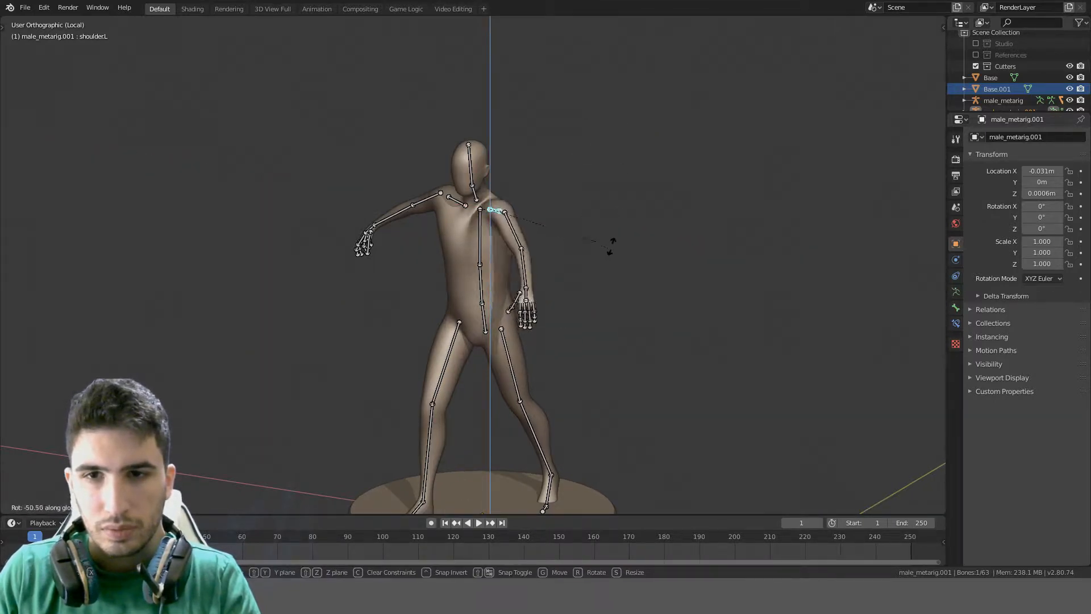
{"action": "right_click", "coordinate": [591, 247]}
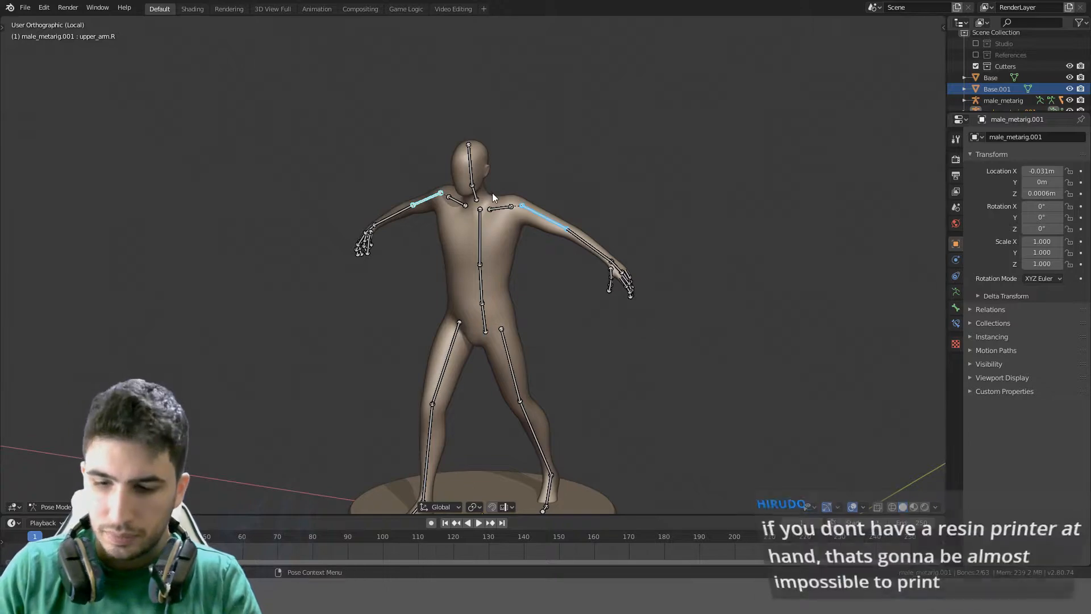
Rotate both upper arms together in the right side view so they reach out in front of the body
{"action": "key", "text": "KP_3"}
{"action": "key", "text": "r"}
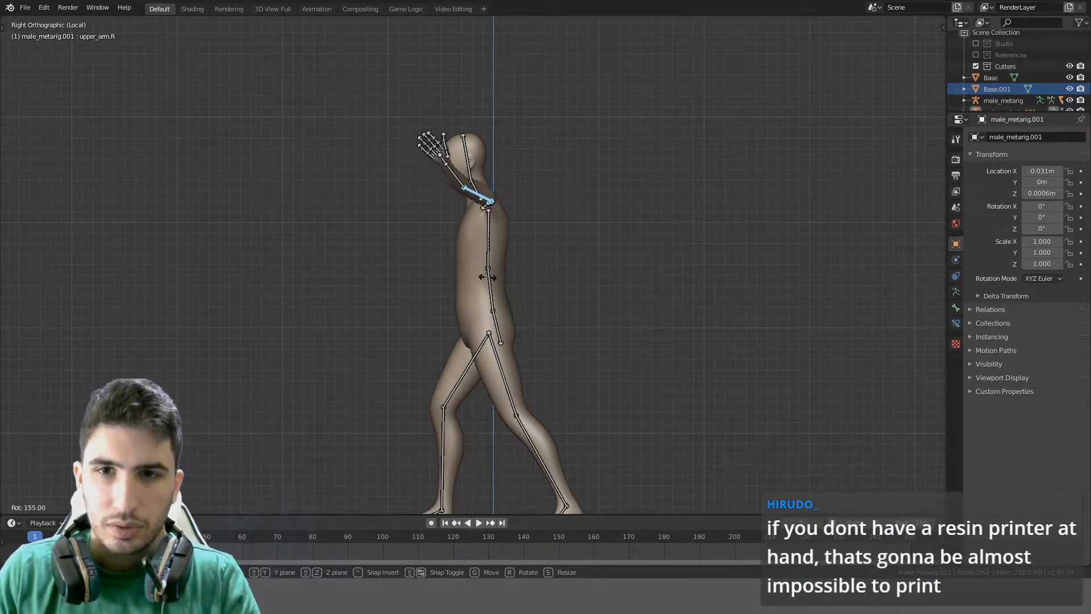
{"action": "left_click", "coordinate": [568, 249]}
{"action": "middle_click_drag", "start_coordinate": [568, 249], "coordinate": [671, 223]}
Set the pivot point to Individual Origins while both upper arms are selected
{"action": "key", "text": "KP_1"}
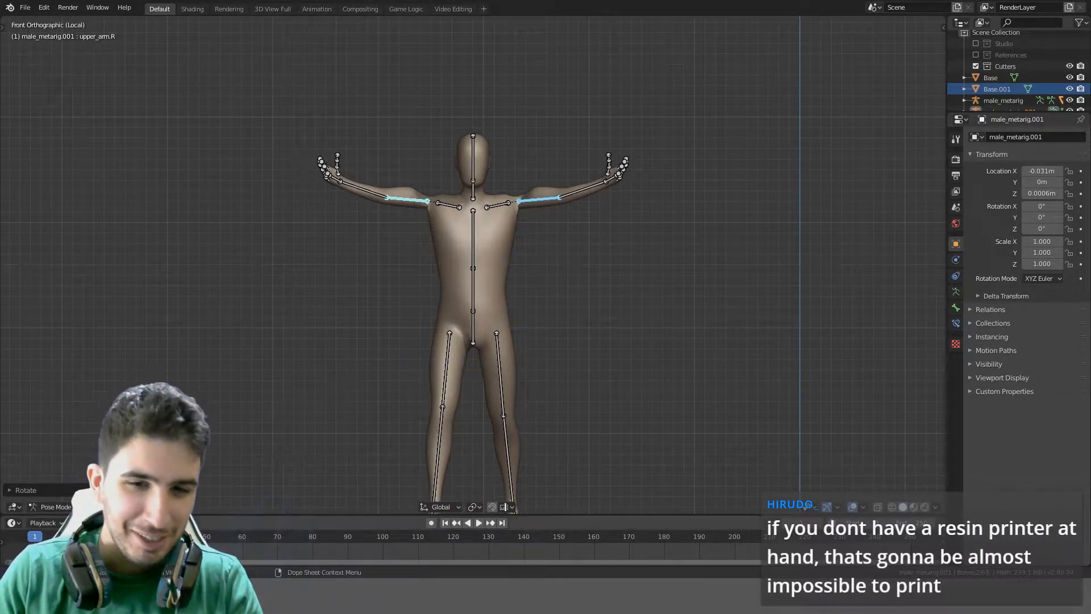
{"action": "left_click", "coordinate": [473, 506]}
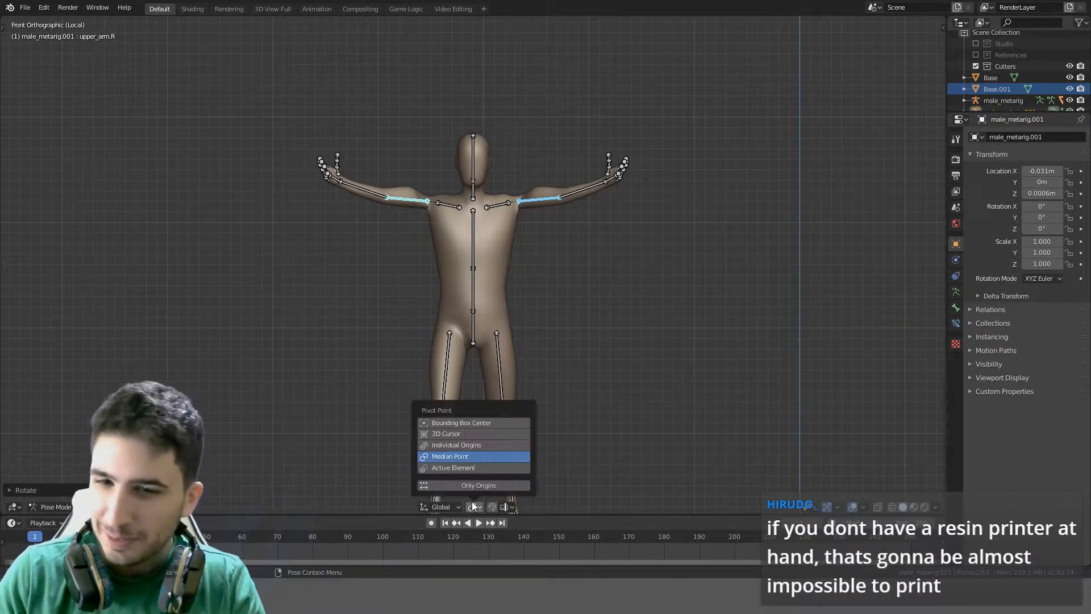
{"action": "left_click", "coordinate": [461, 446]}
Try to rotate both upper arms about their local axes in the front and top views
{"action": "key", "text": "r"}
{"action": "key", "text": "x"}
{"action": "key", "text": "x"}
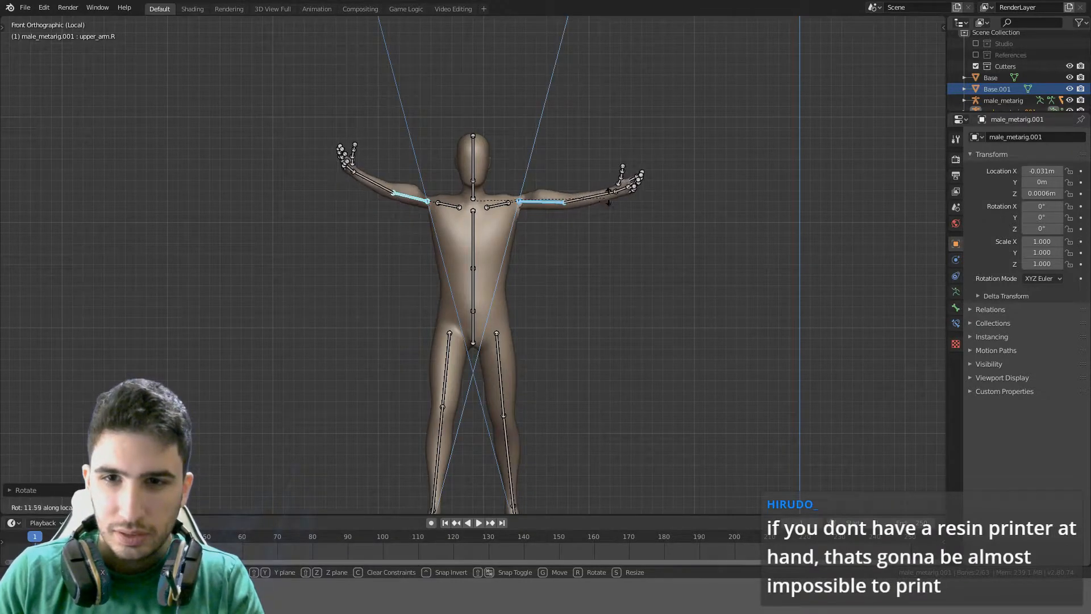
{"action": "left_click", "coordinate": [670, 182]}
{"action": "middle_click_drag", "start_coordinate": [665, 189], "coordinate": [629, 340]}
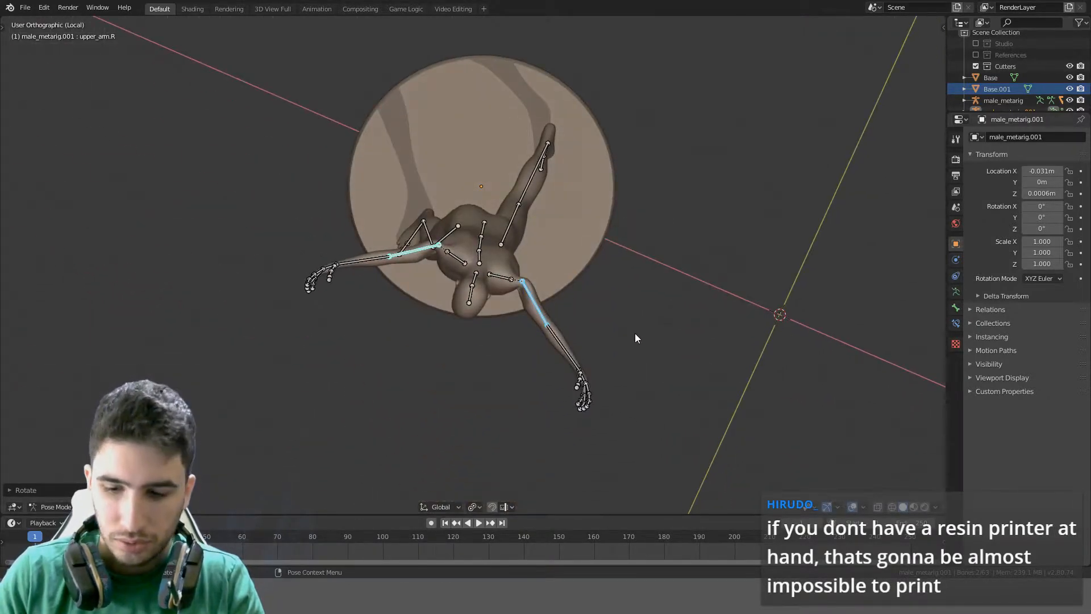
{"action": "key", "text": "KP_7"}
{"action": "key", "text": "r"}
{"action": "key", "text": "z"}
{"action": "key", "text": "z"}
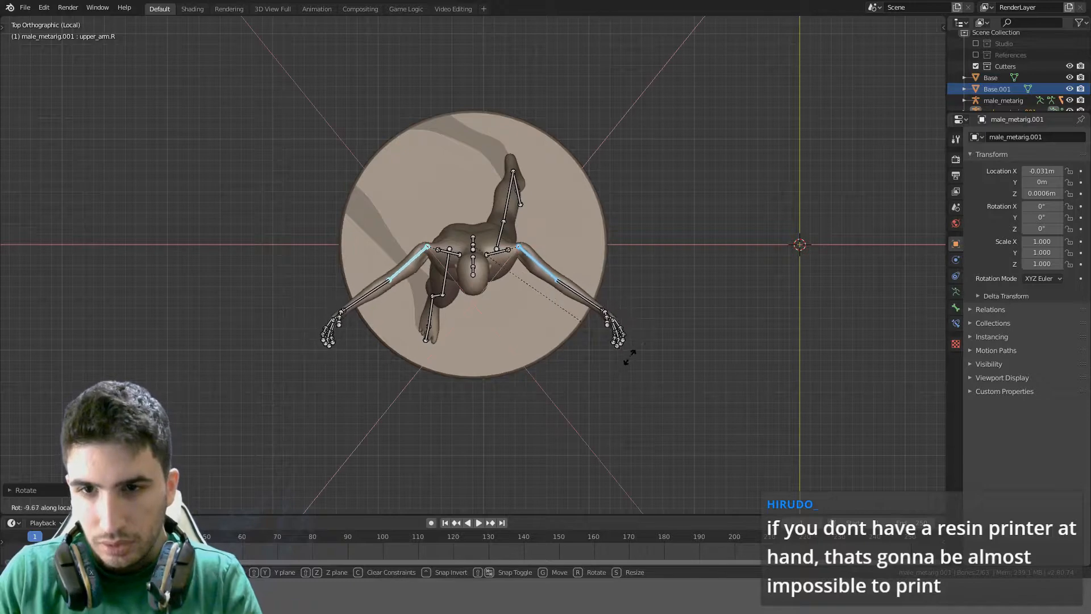
{"action": "right_click", "coordinate": [491, 415]}
Try rotating both upper arms along other global and local axes from an angled view
{"action": "middle_click_drag", "start_coordinate": [493, 414], "coordinate": [704, 260]}
{"action": "key", "text": "r"}
{"action": "key", "text": "x"}
{"action": "key", "text": "x"}
{"action": "left_click", "coordinate": [534, 323]}
{"action": "key", "text": "r"}
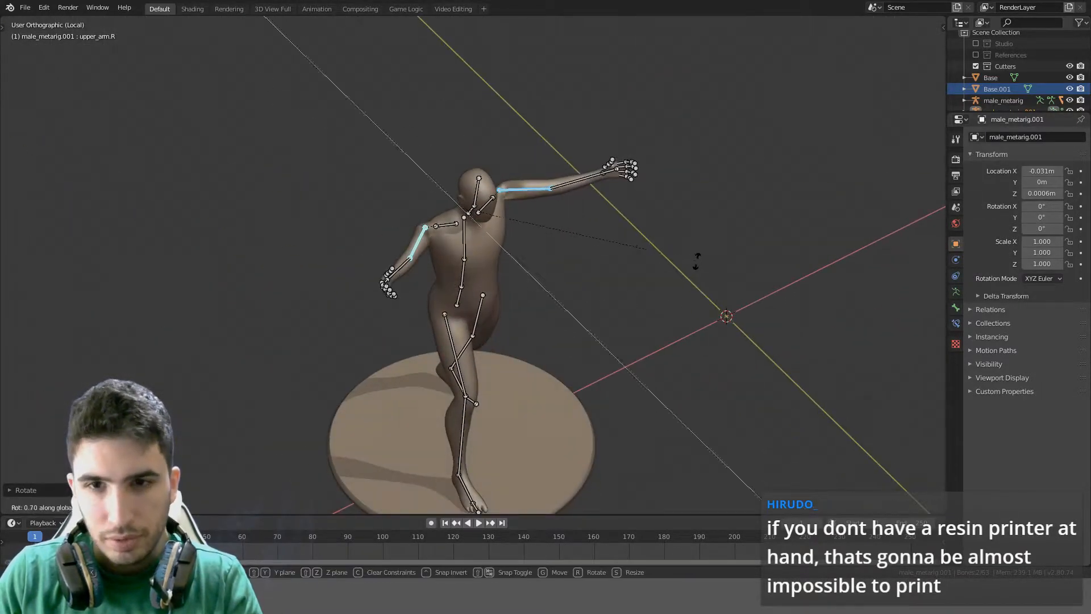
{"action": "key", "text": "y"}
{"action": "key", "text": "y"}
{"action": "left_click", "coordinate": [590, 312]}
Try to rotate both upper arms freely and along a constrained axis in the top view
{"action": "left_click", "coordinate": [477, 507]}
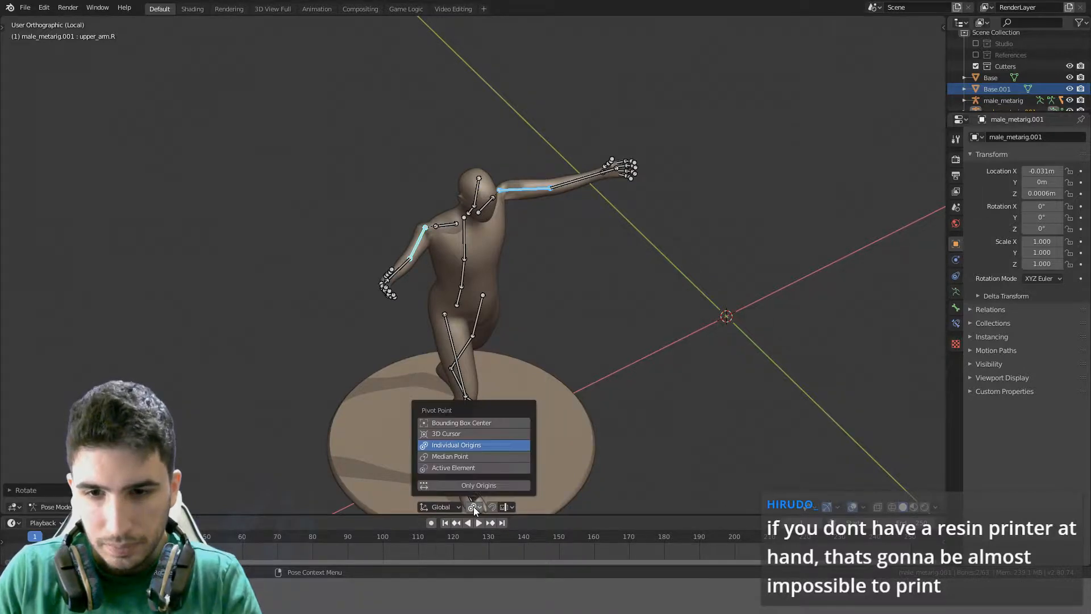
{"action": "key", "text": "KP_7"}
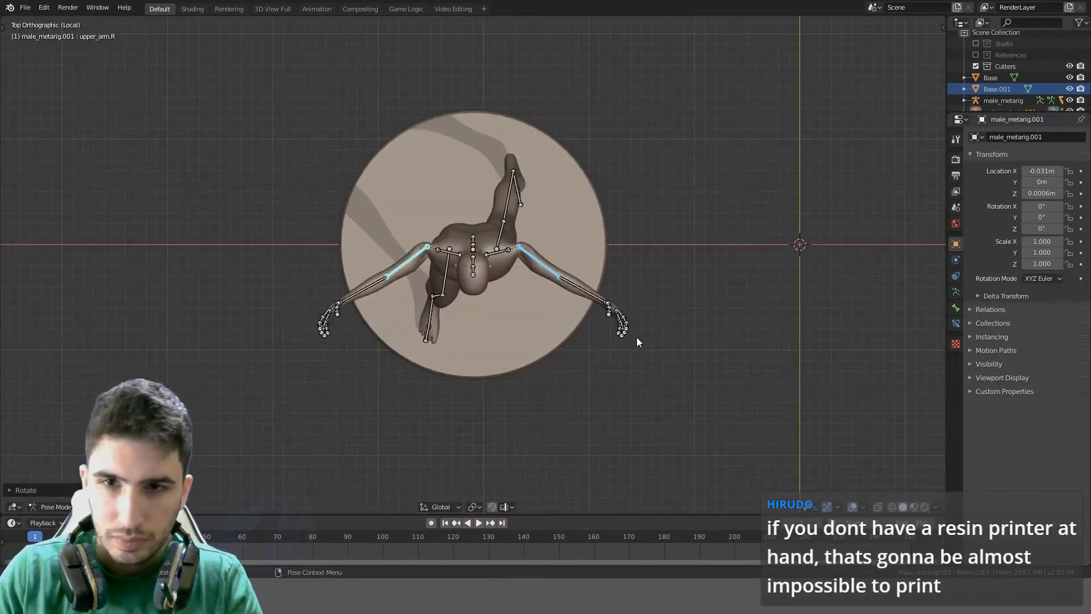
{"action": "key", "text": "r"}
{"action": "right_click", "coordinate": [685, 284]}
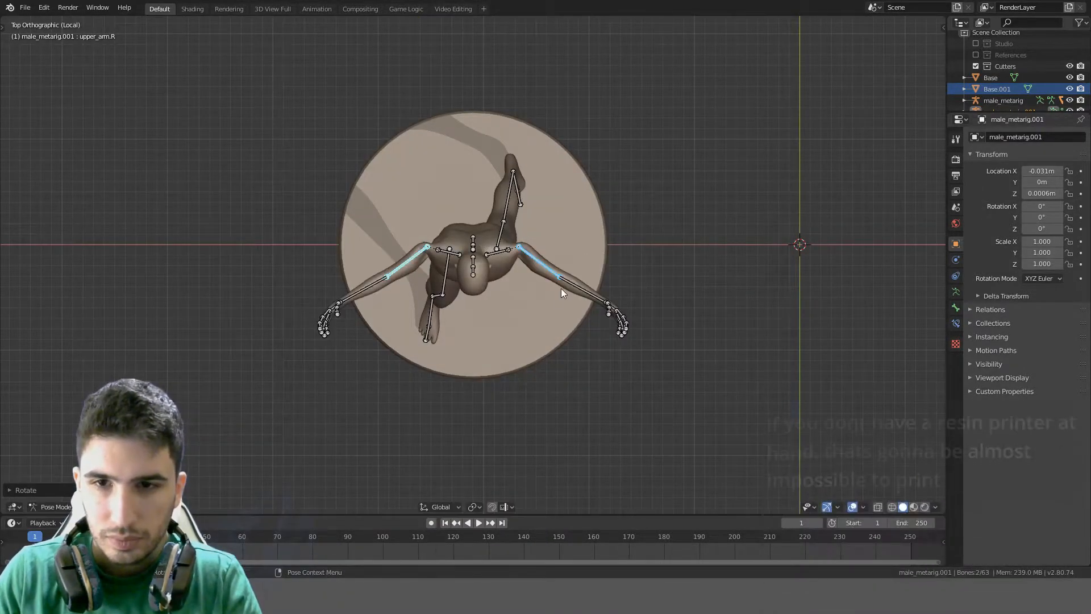
{"action": "left_click", "coordinate": [474, 507]}
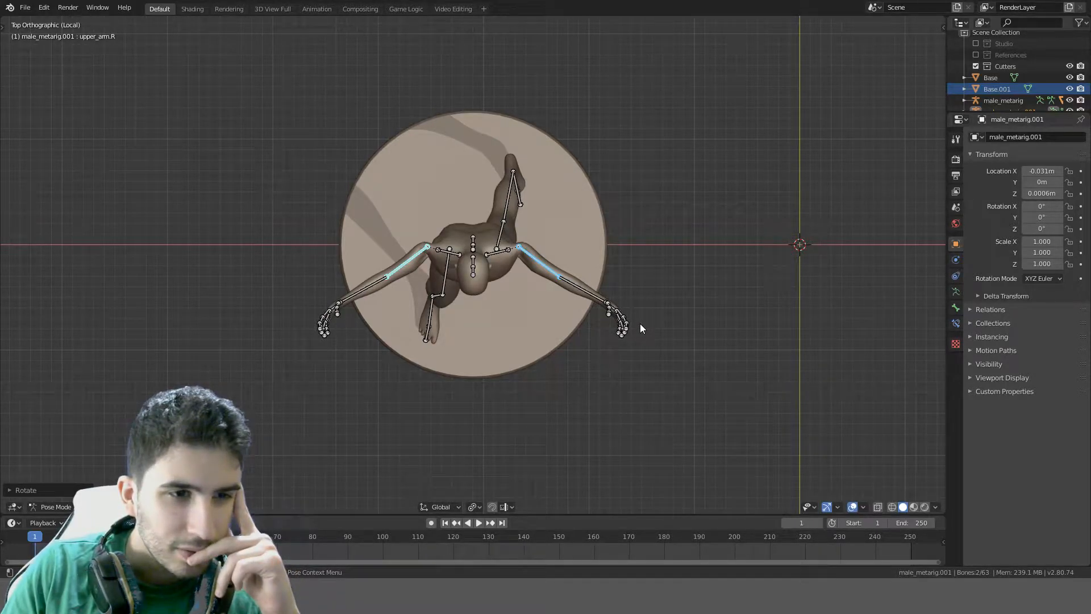
{"action": "key", "text": "r"}
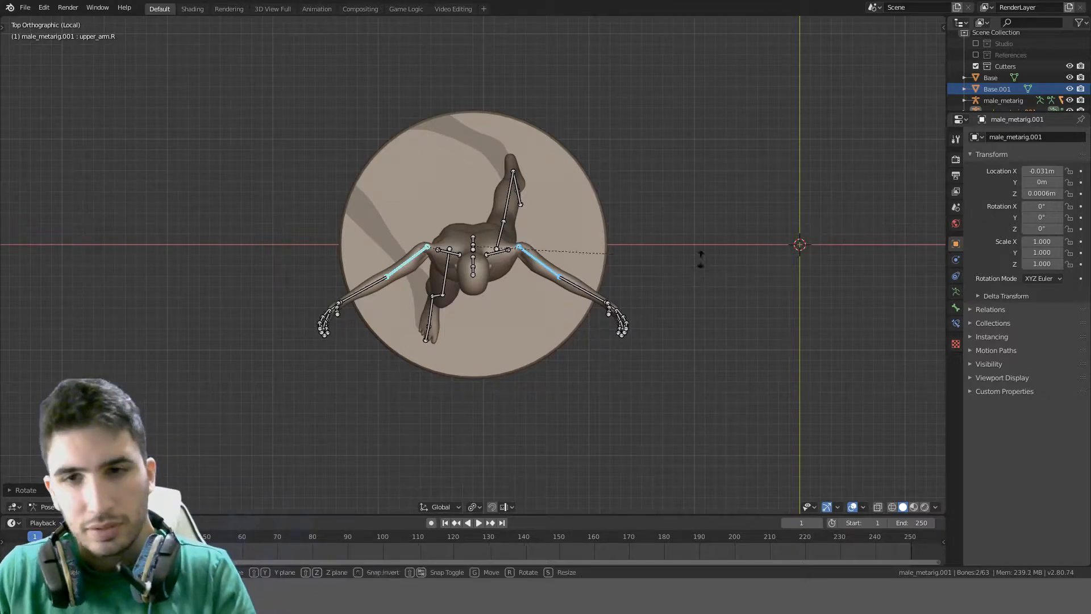
{"action": "right_click", "coordinate": [705, 285]}
{"action": "key", "text": "r"}
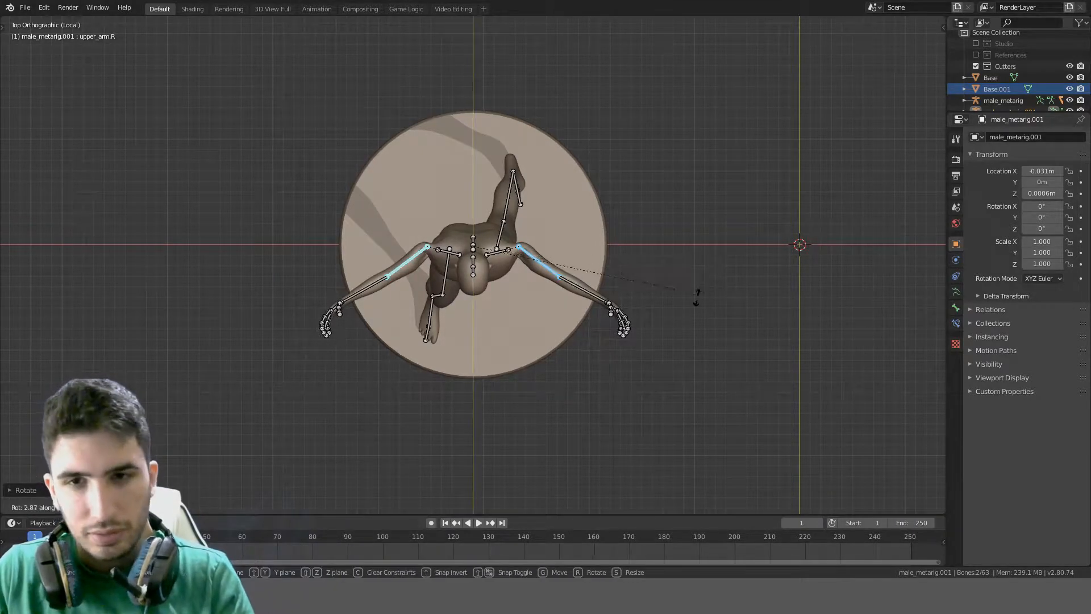
{"action": "right_click", "coordinate": [690, 309]}
Hide the round base object Base.001 beneath the figure
{"action": "middle_click_drag", "start_coordinate": [690, 309], "coordinate": [559, 211]}
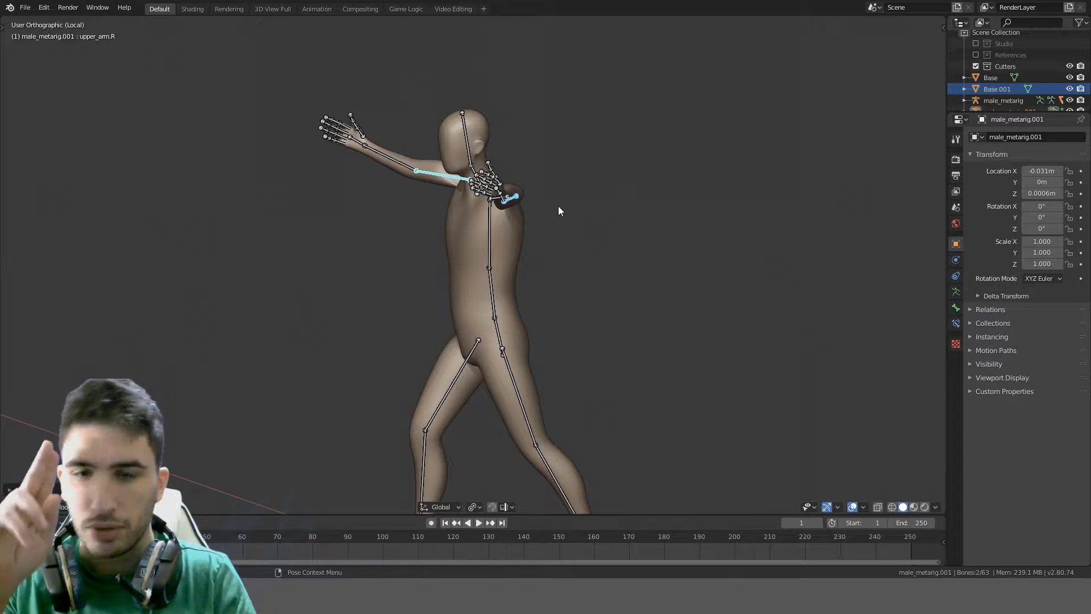
{"action": "scroll", "coordinate": [561, 214], "scroll_direction": "down", "scroll_amount": 4}
{"action": "middle_click_drag", "start_coordinate": [561, 215], "coordinate": [475, 409]}
{"action": "left_click", "coordinate": [498, 394]}
{"action": "left_click", "coordinate": [502, 400]}
{"action": "key", "text": "KP_1"}
{"action": "key", "text": "h"}
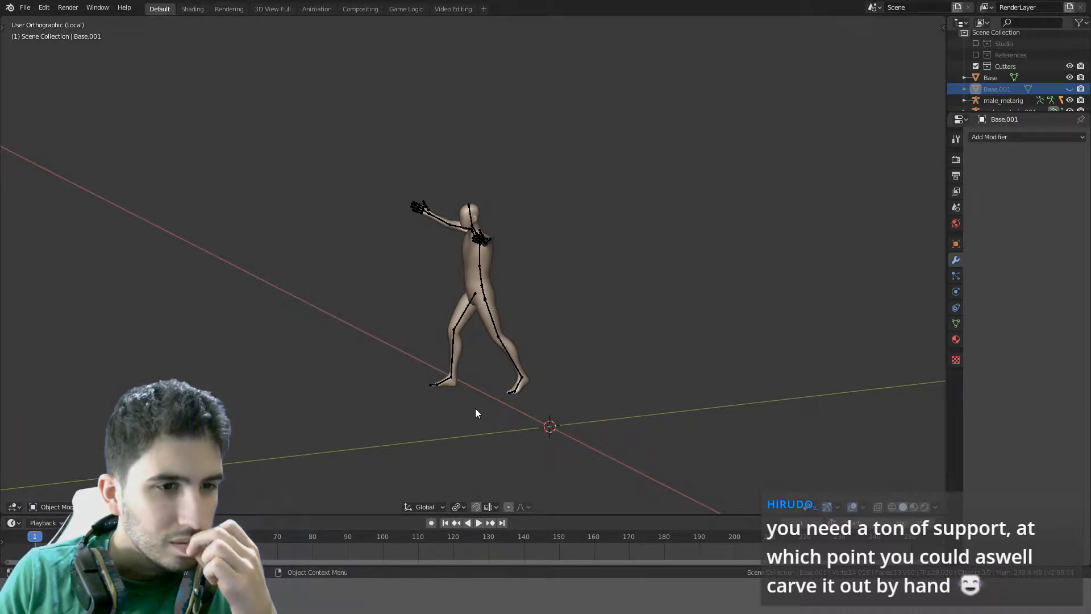
Rotate the right upper arm inward in the top view so it points more toward the front
{"action": "scroll", "coordinate": [476, 408], "scroll_direction": "up", "scroll_amount": 3}
{"action": "middle_click_drag", "start_coordinate": [493, 401], "coordinate": [726, 397]}
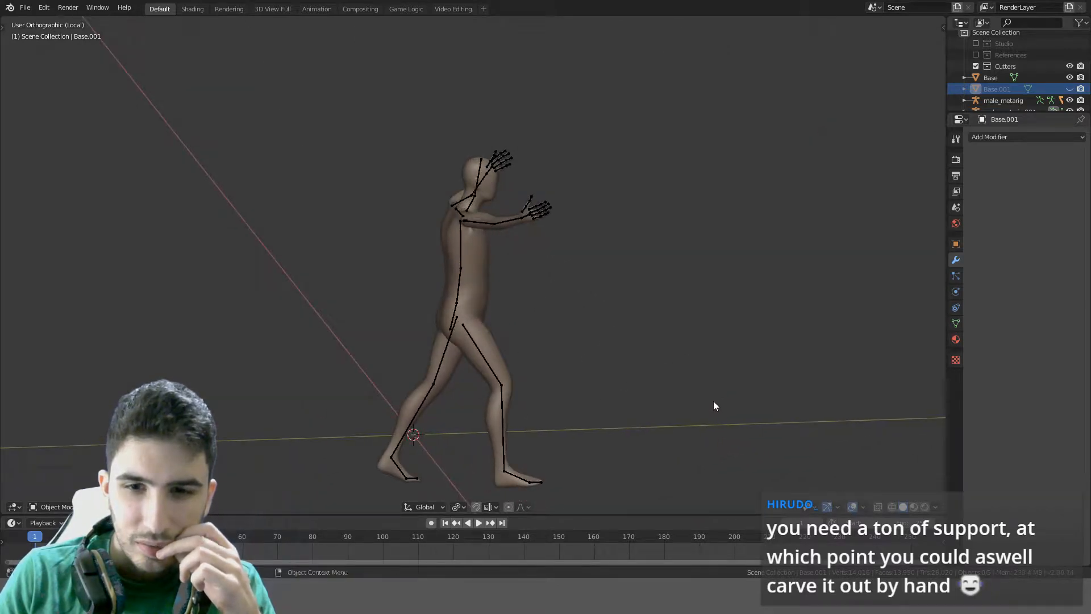
{"action": "mouse_move", "coordinate": [546, 423]}
{"action": "middle_mouse_down"}
{"action": "mouse_move", "coordinate": [580, 427]}
{"action": "mouse_move", "coordinate": [505, 424]}
{"action": "mouse_move", "coordinate": [536, 429]}
{"action": "mouse_move", "coordinate": [549, 413]}
{"action": "middle_mouse_up"}
{"action": "left_click", "coordinate": [482, 224]}
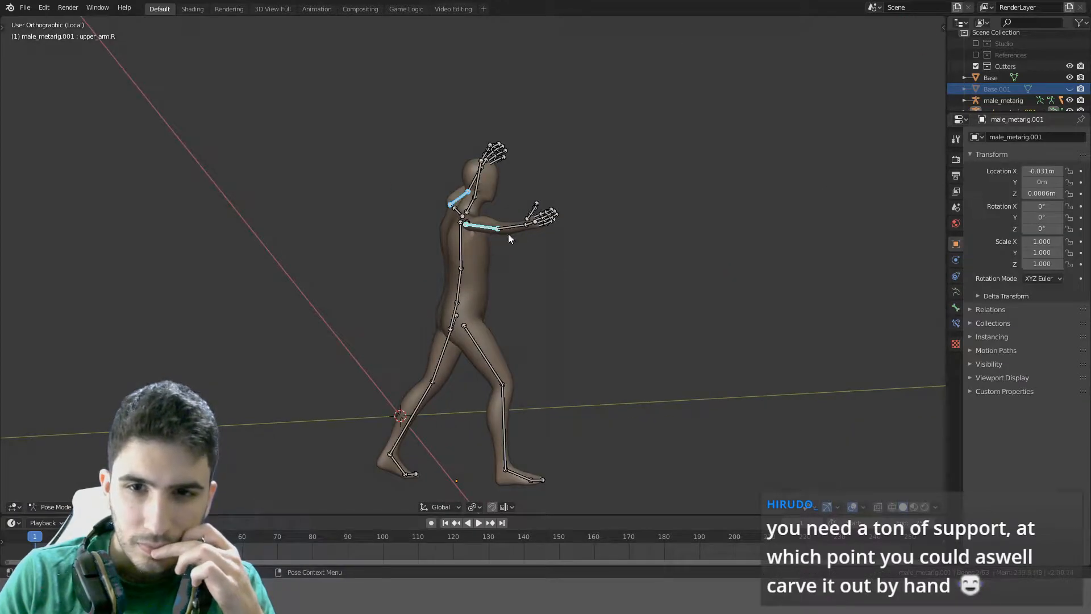
{"action": "left_click", "coordinate": [510, 234]}
{"action": "middle_click_drag", "start_coordinate": [535, 245], "coordinate": [464, 274]}
{"action": "key", "text": "KP_7"}
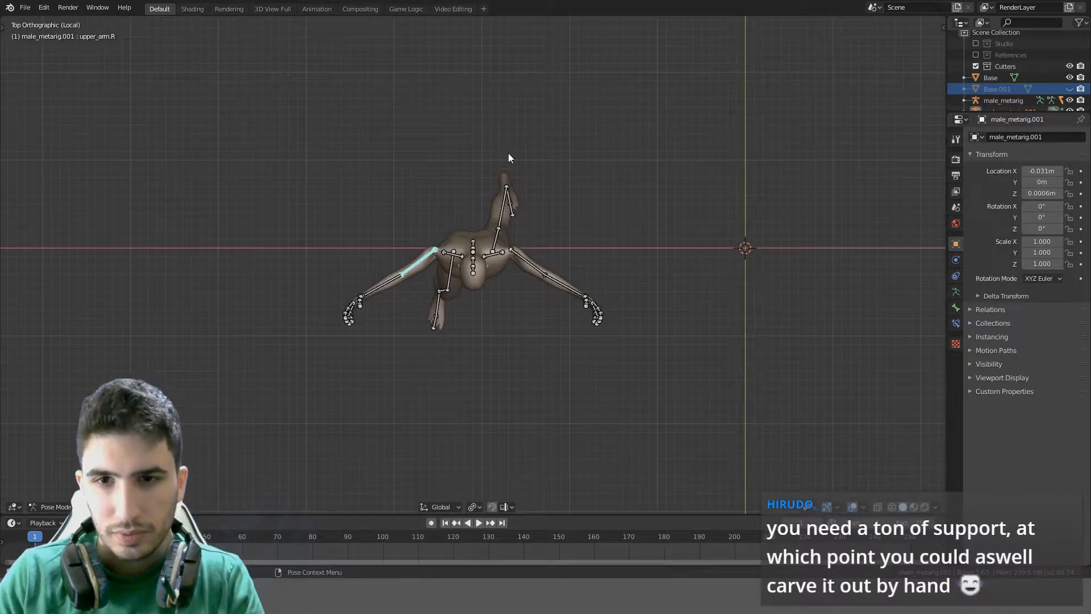
{"action": "key", "text": "r"}
{"action": "left_click", "coordinate": [438, 161]}
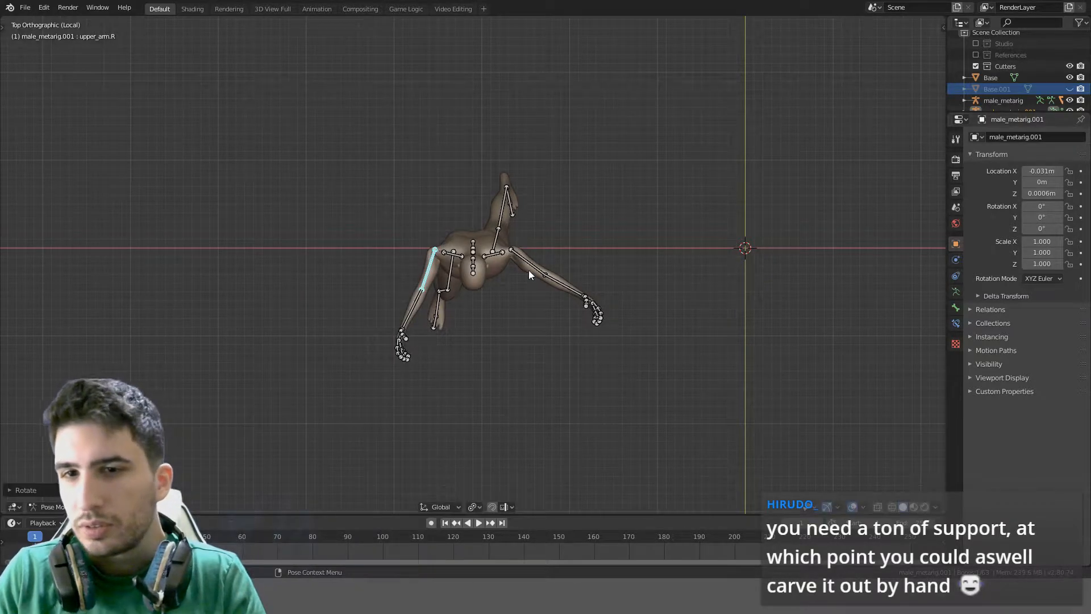
Rotate the left upper arm inward in the top view to match the right arm
{"action": "left_click", "coordinate": [529, 266]}
{"action": "left_click", "coordinate": [528, 264]}
{"action": "left_click", "coordinate": [529, 260]}
{"action": "key", "text": "r"}
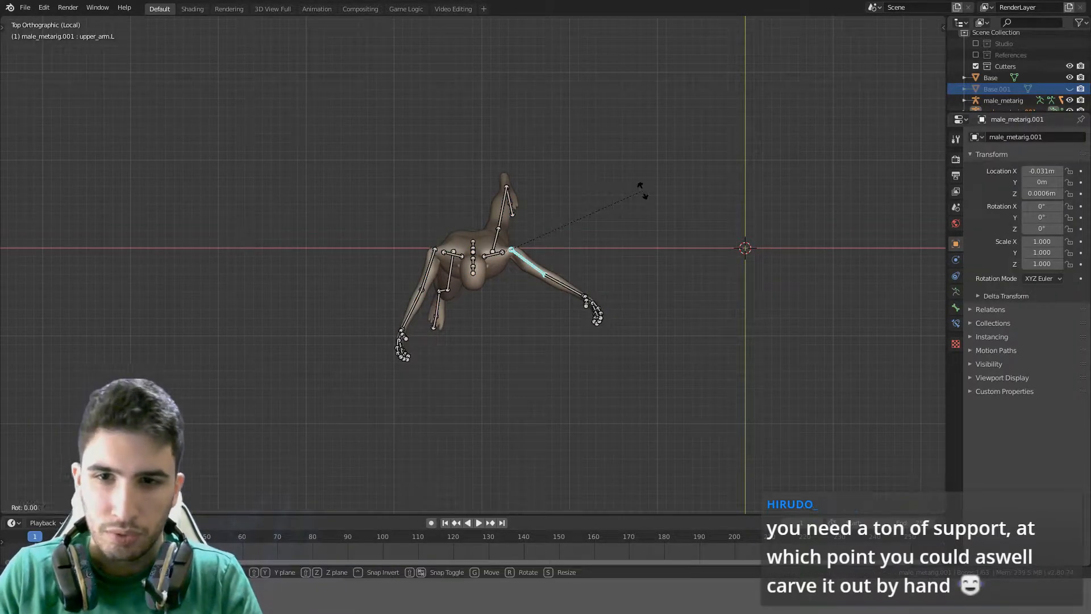
{"action": "left_click", "coordinate": [602, 281]}
Raise both upper arms by rotating them 45° in the right side view
{"action": "key", "text": "KP_3"}
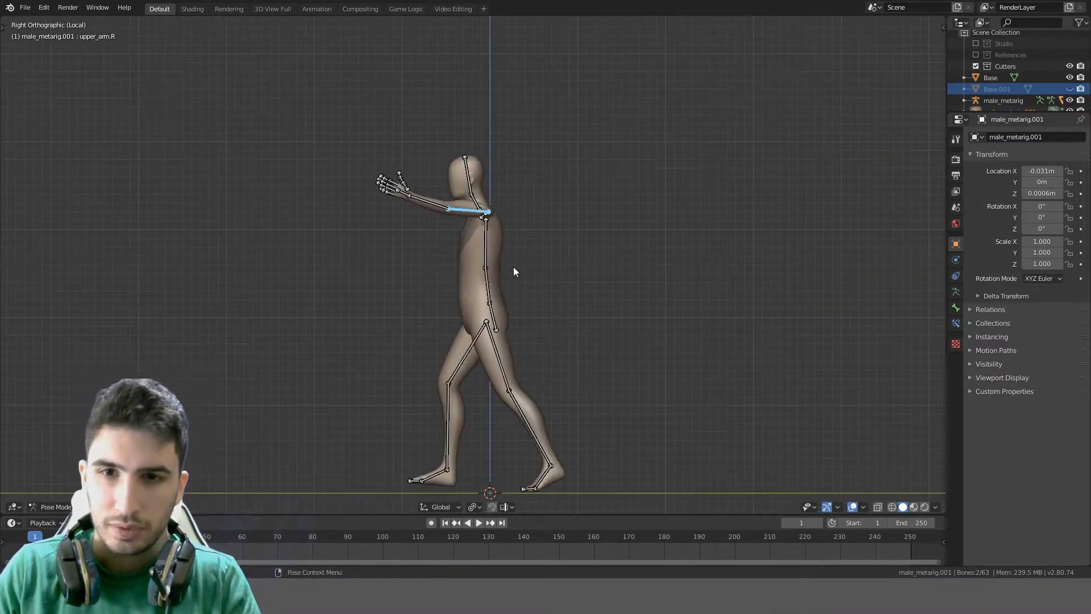
{"action": "key", "text": "r"}
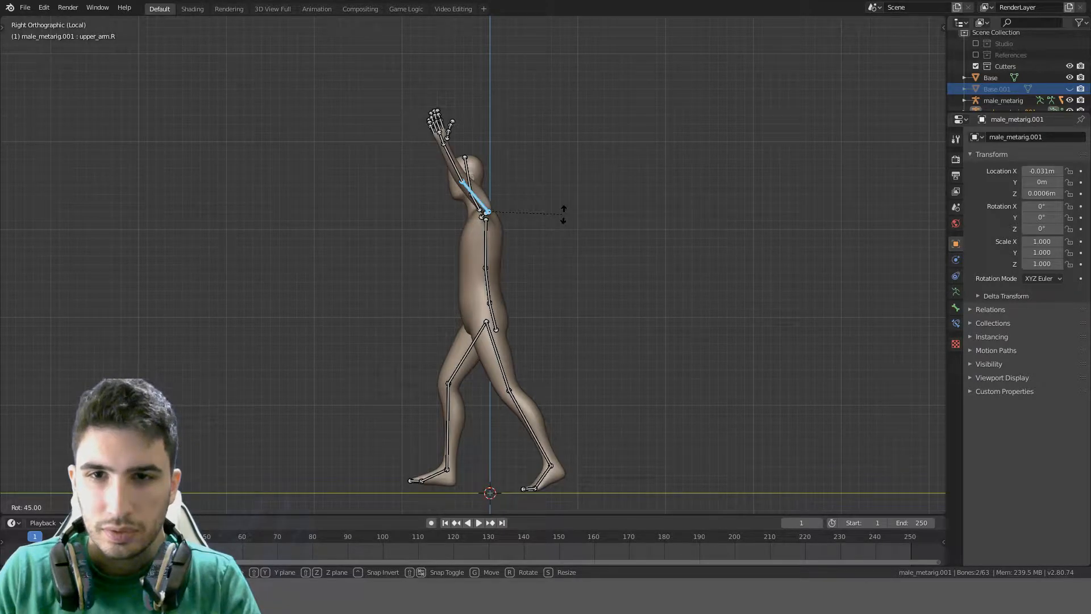
{"action": "left_click", "coordinate": [563, 214]}
Rotate the left and right forearms inward in the front view so the raised hands come closer together above the head
{"action": "middle_click_drag", "start_coordinate": [563, 214], "coordinate": [544, 155]}
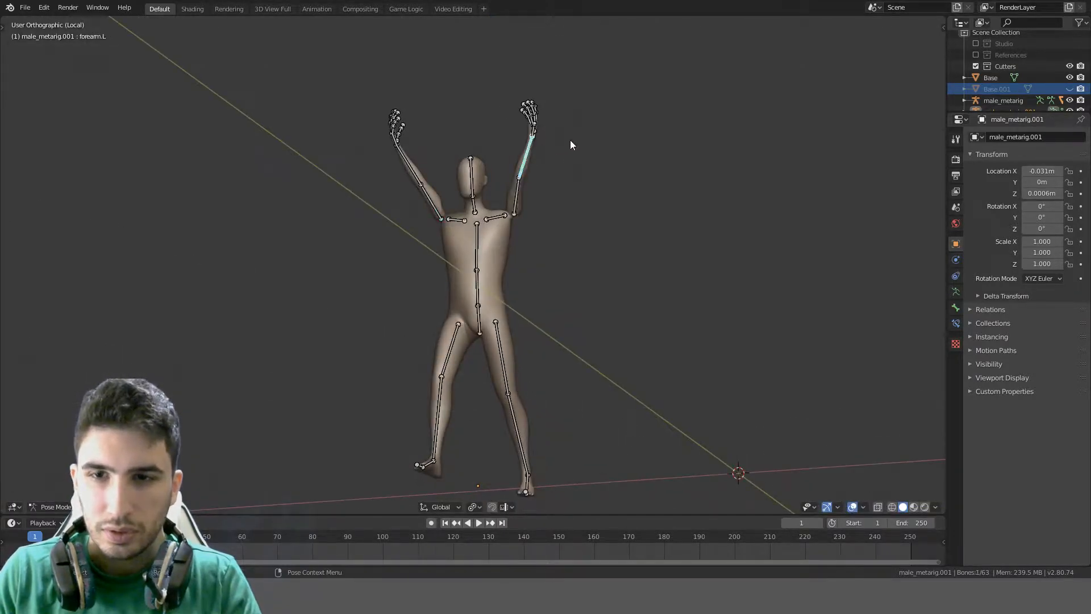
{"action": "key", "text": "KP_1"}
{"action": "key", "text": "r"}
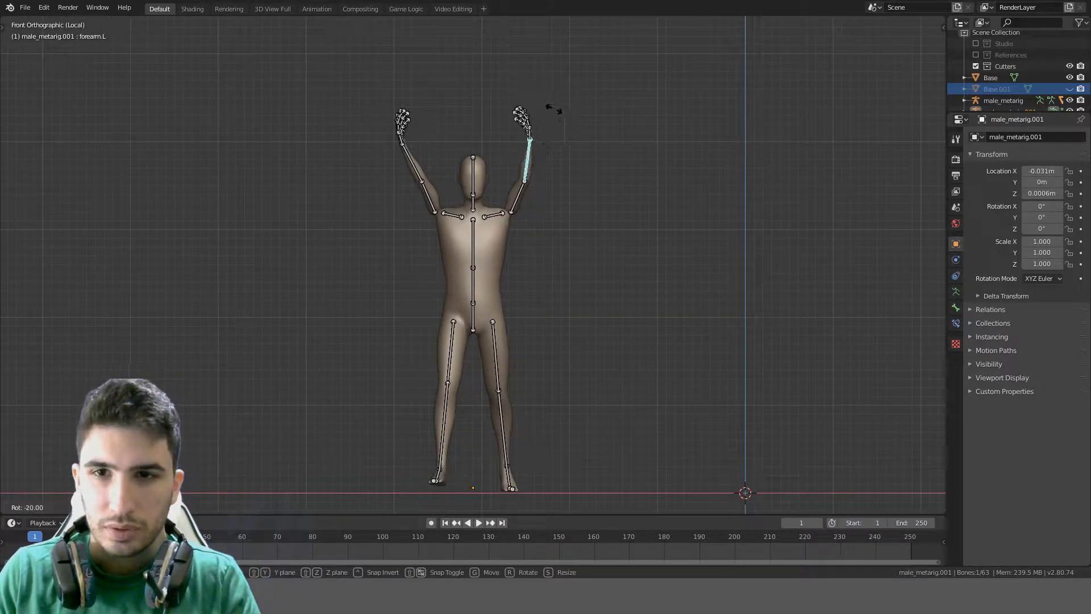
{"action": "left_click", "coordinate": [538, 108]}
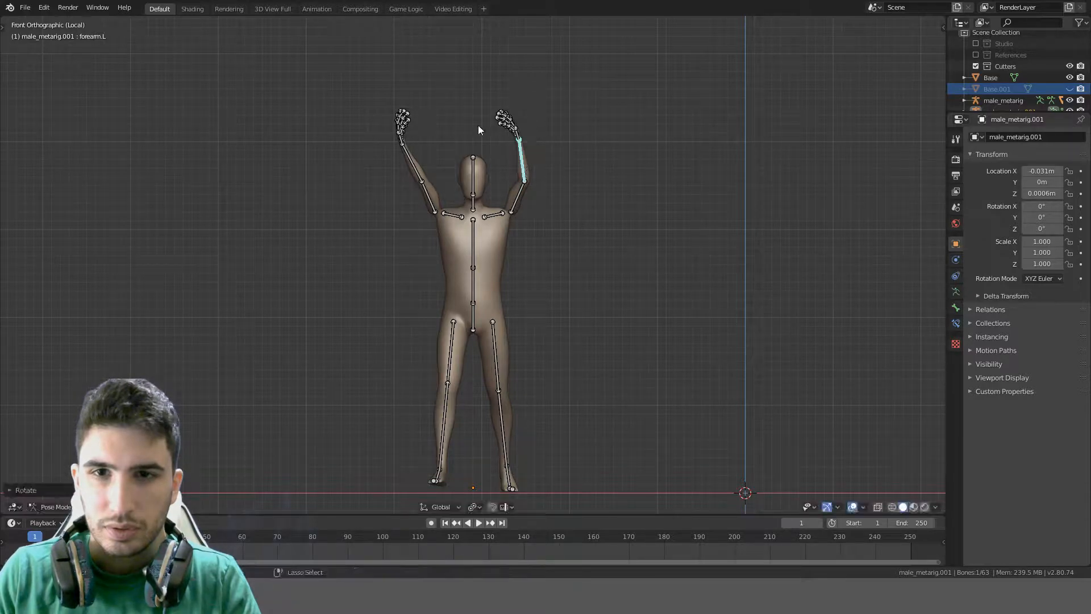
{"action": "type", "text": "r35"}
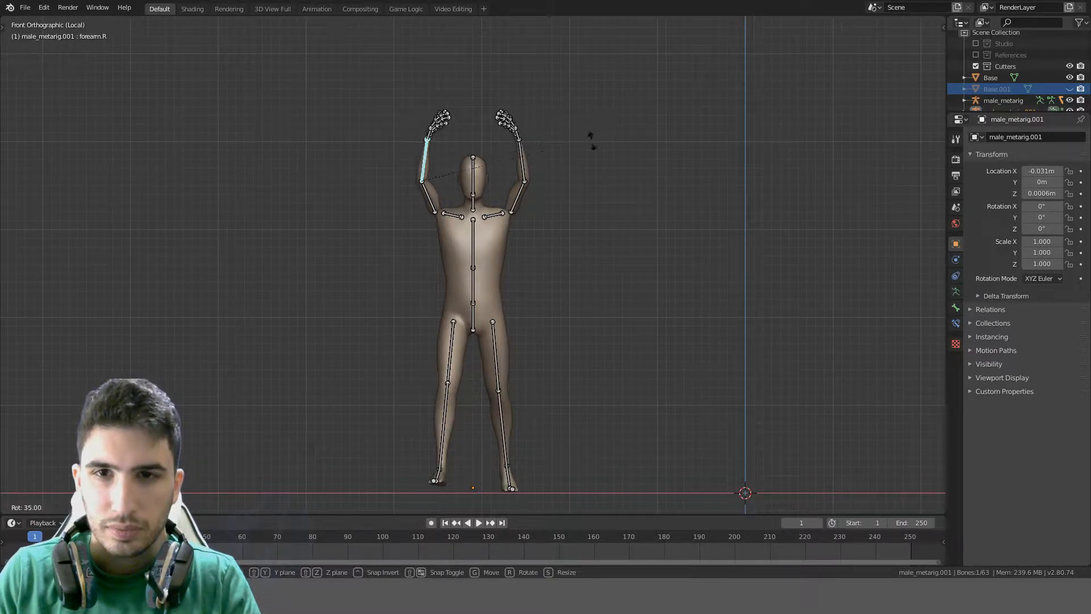
{"action": "left_click", "coordinate": [607, 167]}
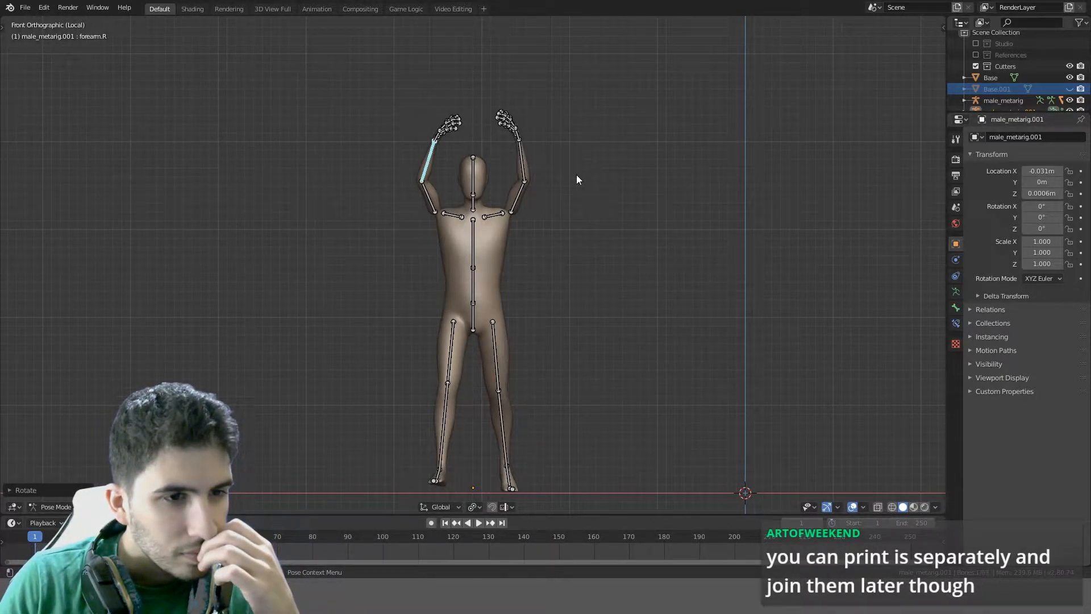
Rotate the left upper arm inward by 5° and the left forearm slightly inward in the front view to match the right arm
{"action": "left_click", "coordinate": [523, 174]}
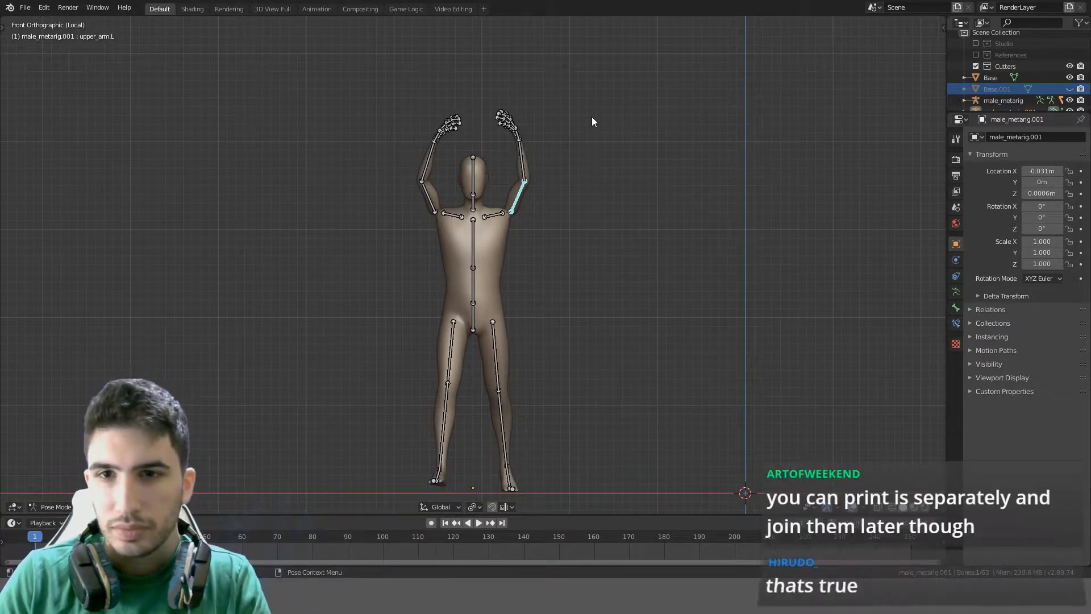
{"action": "key", "text": "r"}
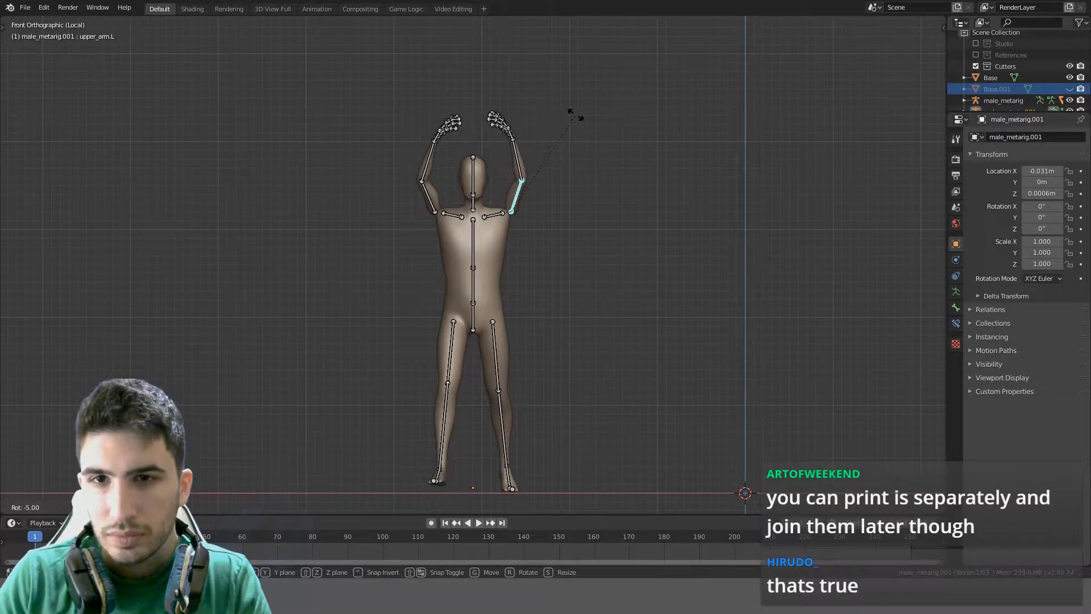
{"action": "left_click", "coordinate": [576, 117]}
{"action": "scroll", "coordinate": [574, 116], "scroll_direction": "up", "scroll_amount": 2}
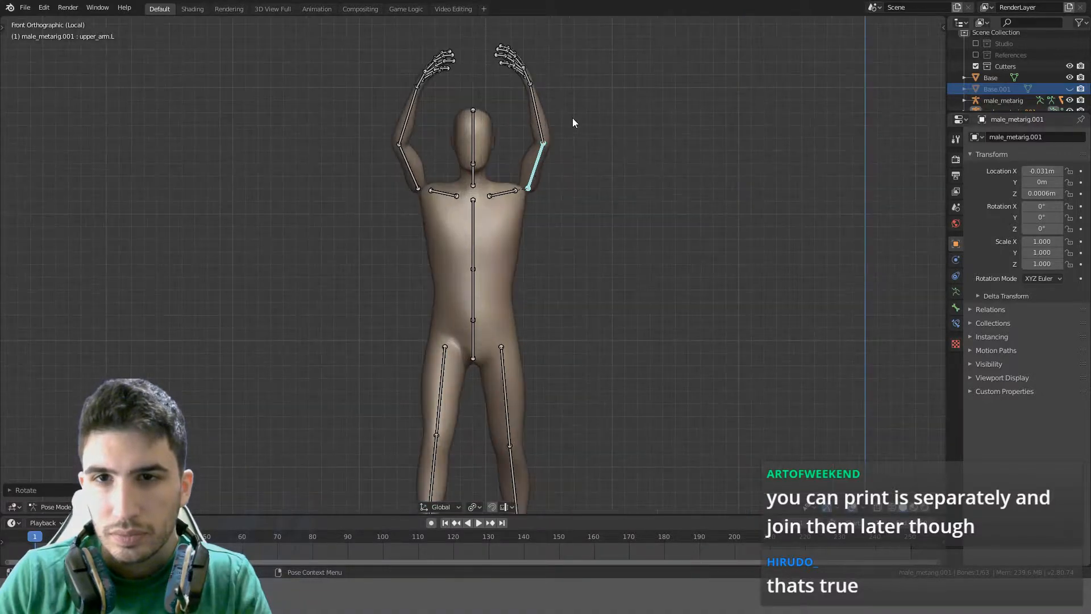
{"action": "left_click", "coordinate": [534, 105]}
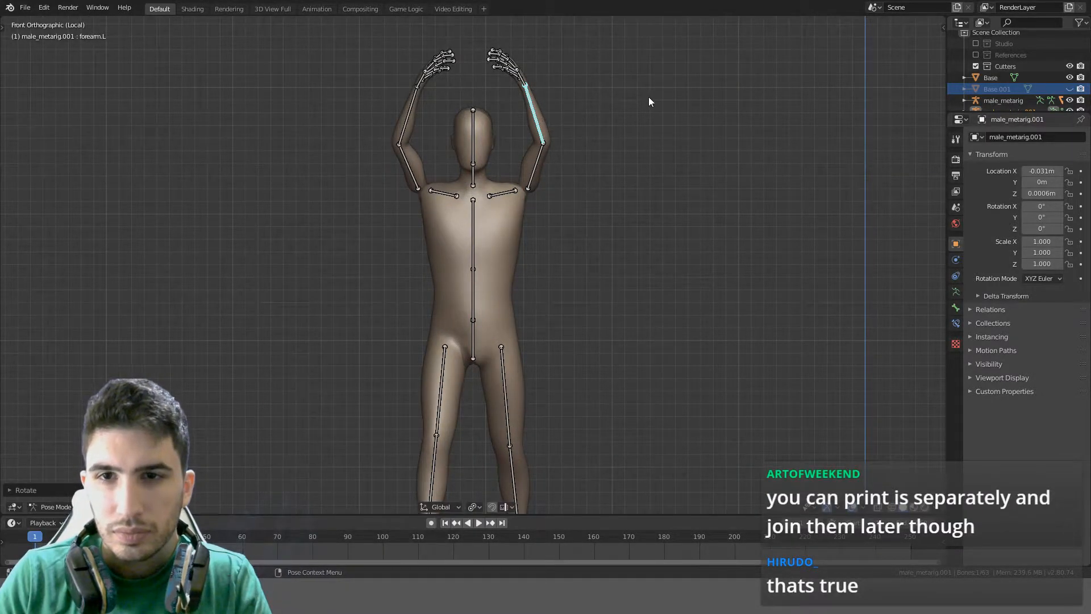
{"action": "right_click", "coordinate": [626, 101]}
{"action": "middle_click_drag", "start_coordinate": [741, 120], "coordinate": [505, 200]}
{"action": "left_click", "coordinate": [505, 226]}
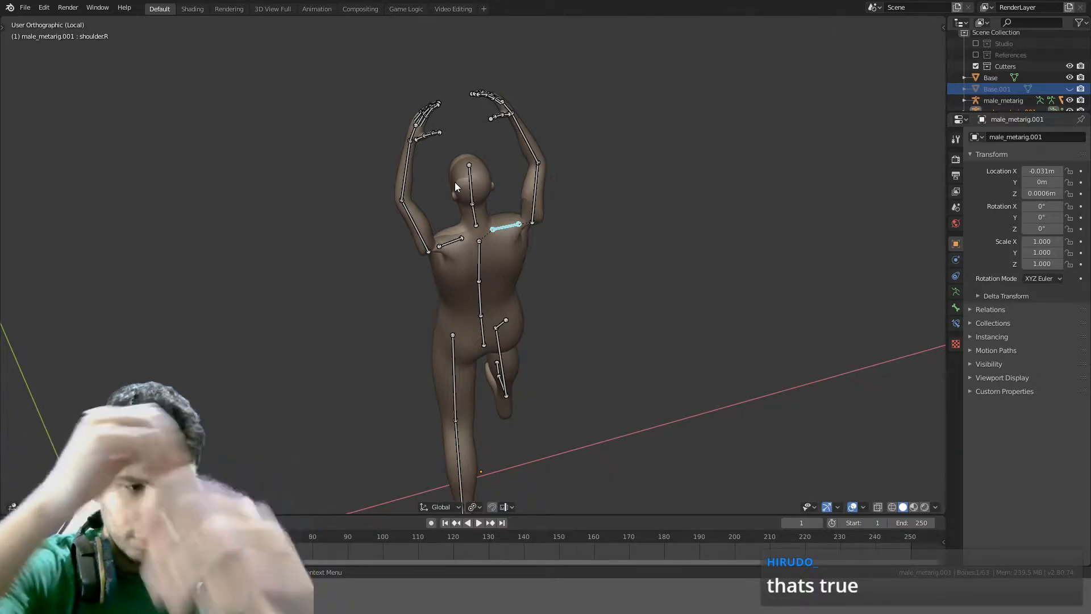
{"action": "key", "text": "KP_7"}
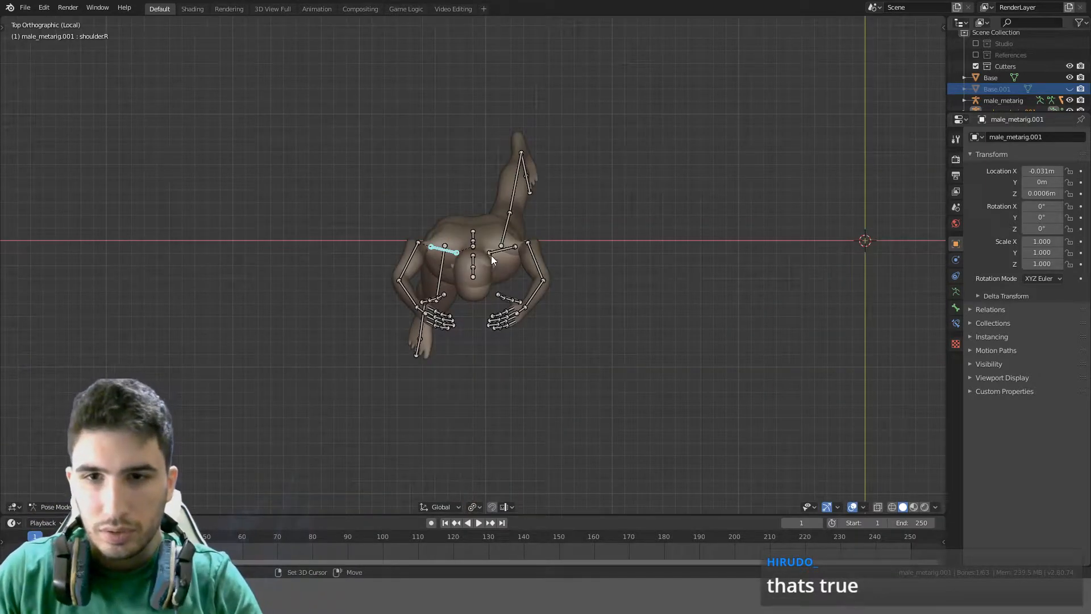
{"action": "left_click", "coordinate": [503, 254], "text": "shift"}
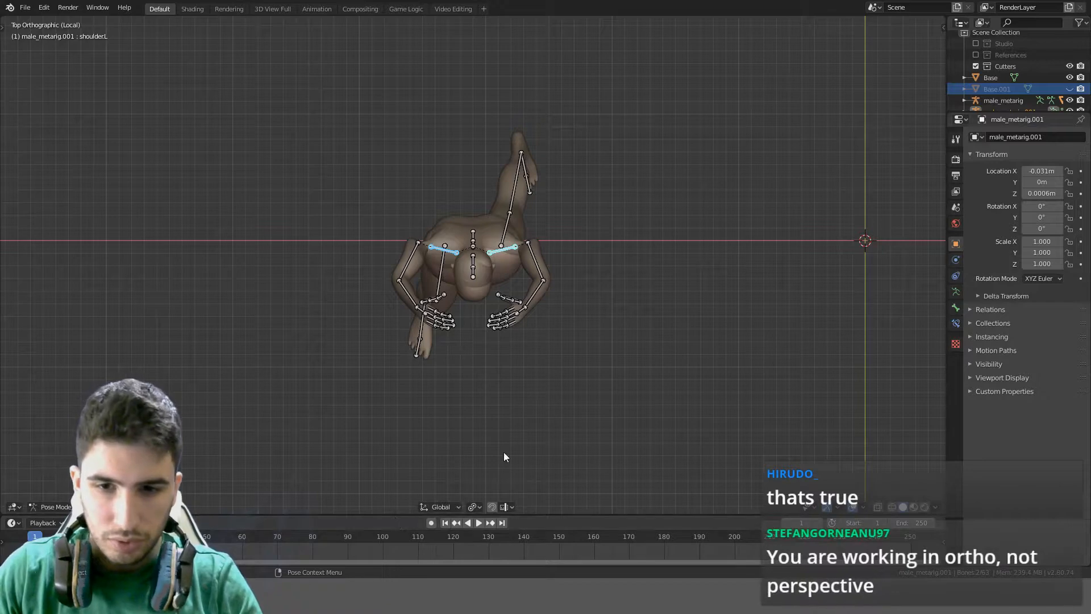
{"action": "key", "text": "r"}
{"action": "right_click", "coordinate": [636, 248]}
{"action": "key", "text": "r"}
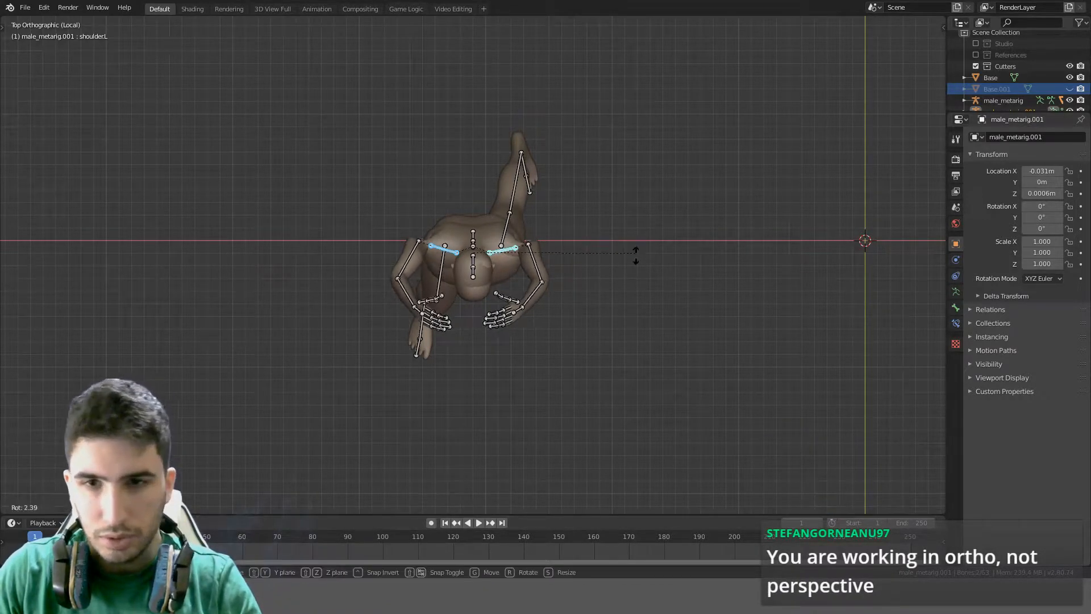
{"action": "key", "text": "y"}
{"action": "key", "text": "x"}
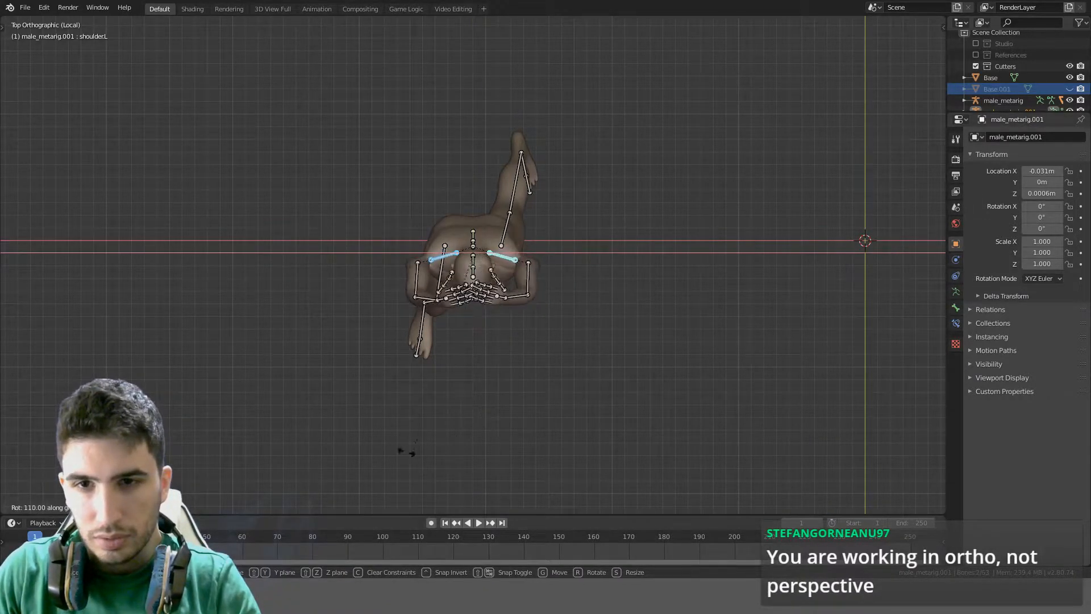
{"action": "left_click", "coordinate": [543, 433]}
{"action": "middle_click_drag", "start_coordinate": [563, 418], "coordinate": [612, 268]}
{"action": "key", "text": "r"}
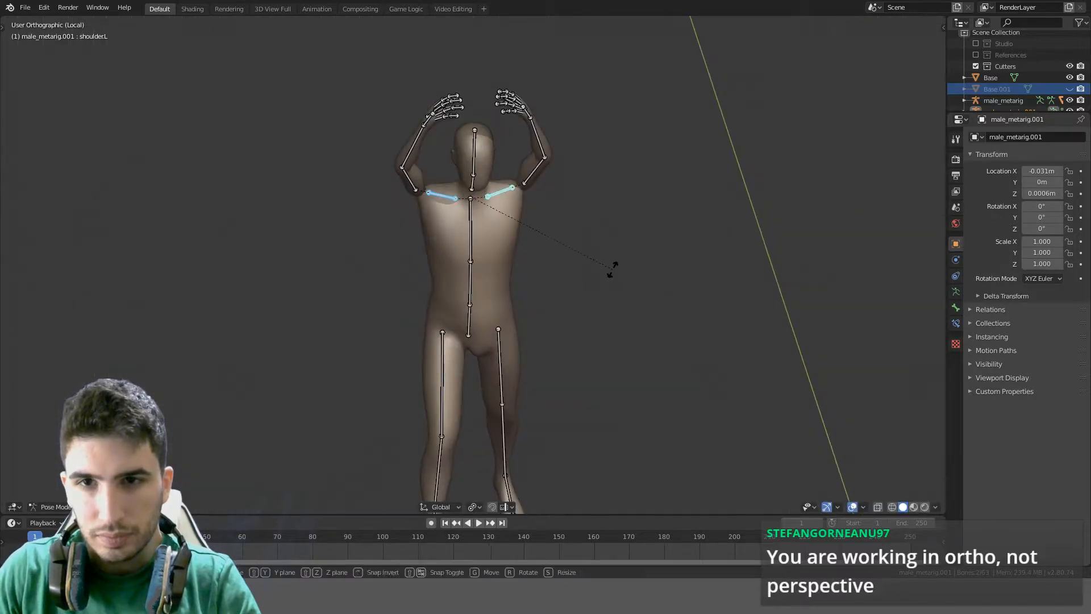
{"action": "key", "text": "x"}
{"action": "key", "text": "x"}
{"action": "left_click", "coordinate": [602, 237]}
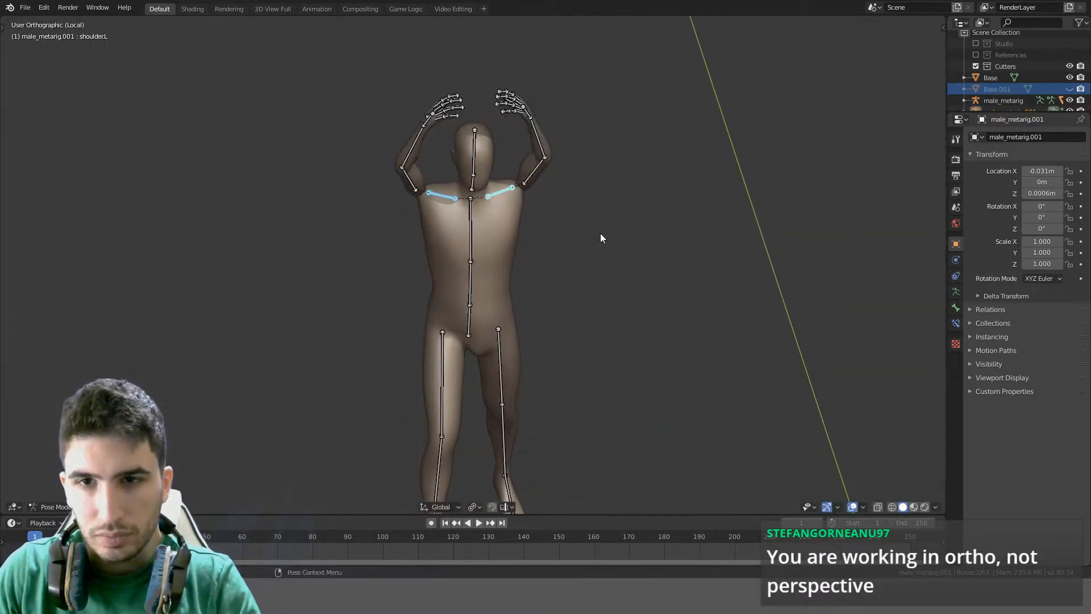
Rotate the left and right shoulder bones forward one at a time in the top view, bringing the hands together over the head
{"action": "key", "text": "KP_7"}
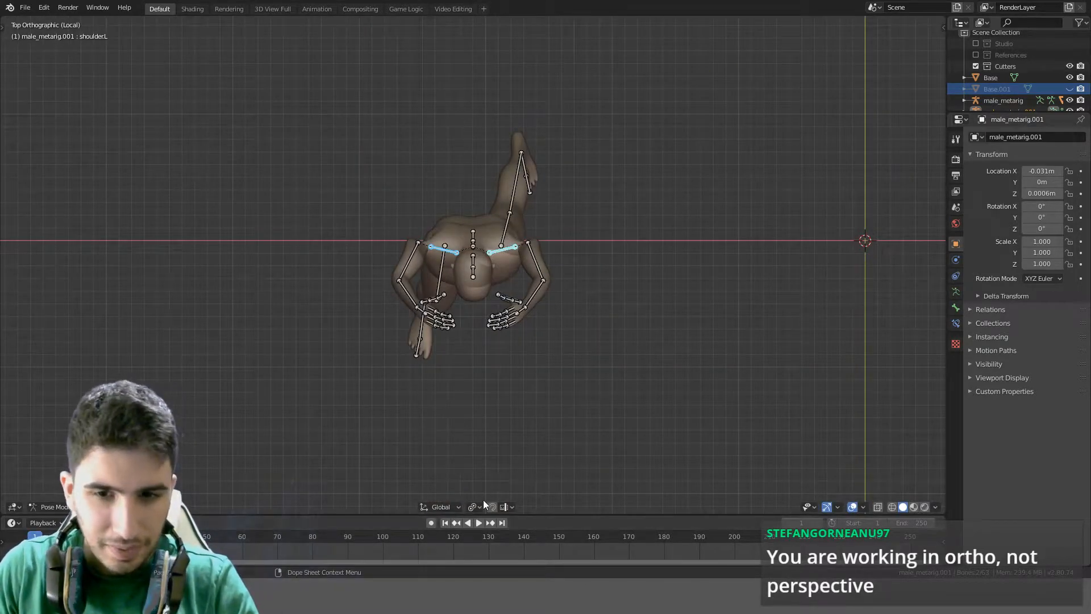
{"action": "left_click", "coordinate": [480, 505]}
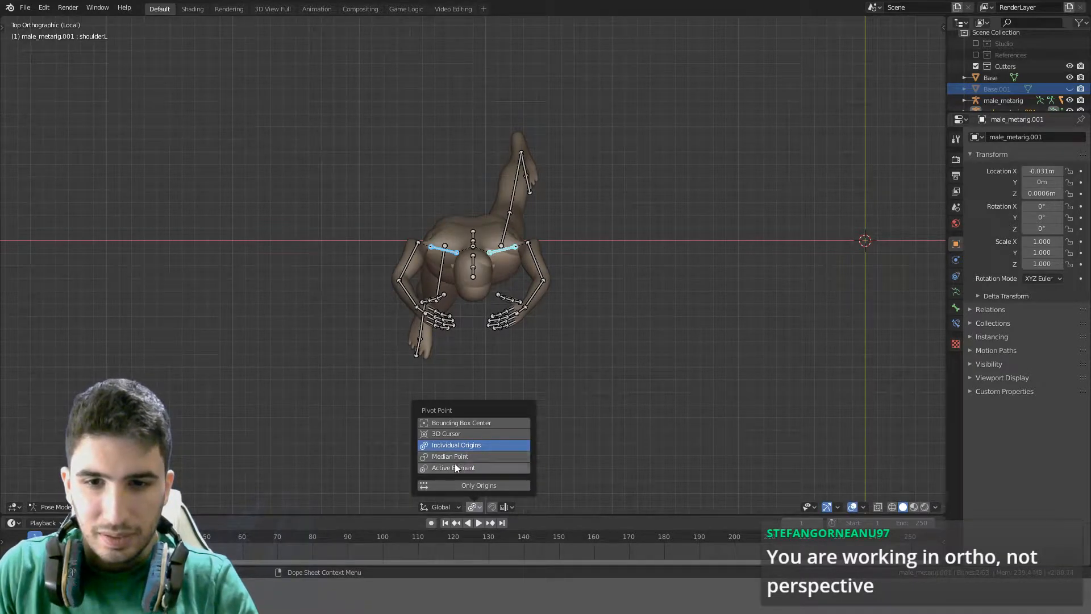
{"action": "left_click", "coordinate": [500, 252]}
{"action": "key", "text": "r"}
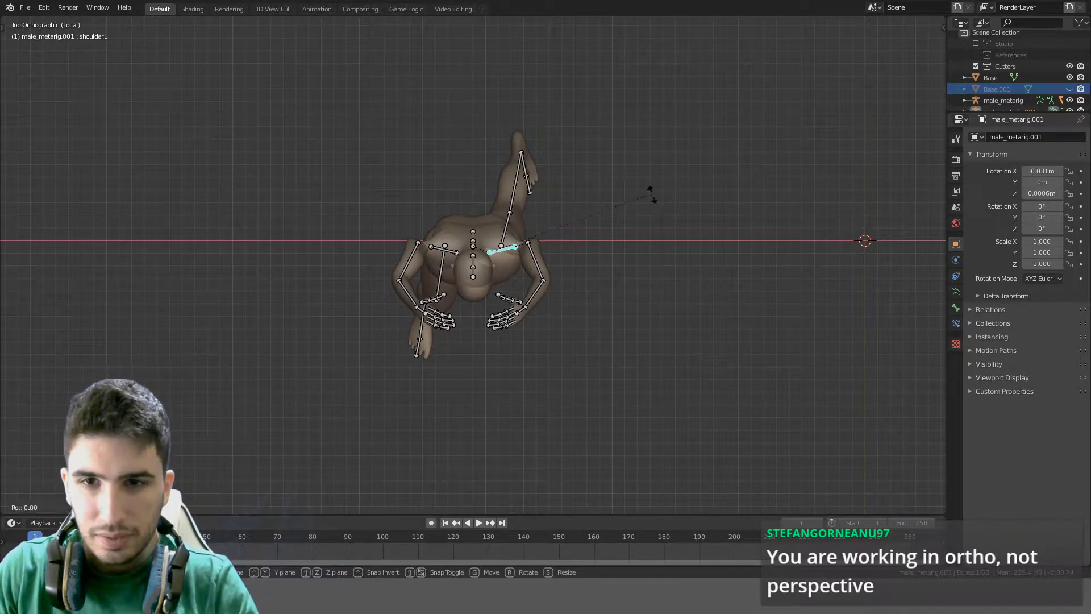
{"action": "left_click", "coordinate": [619, 297]}
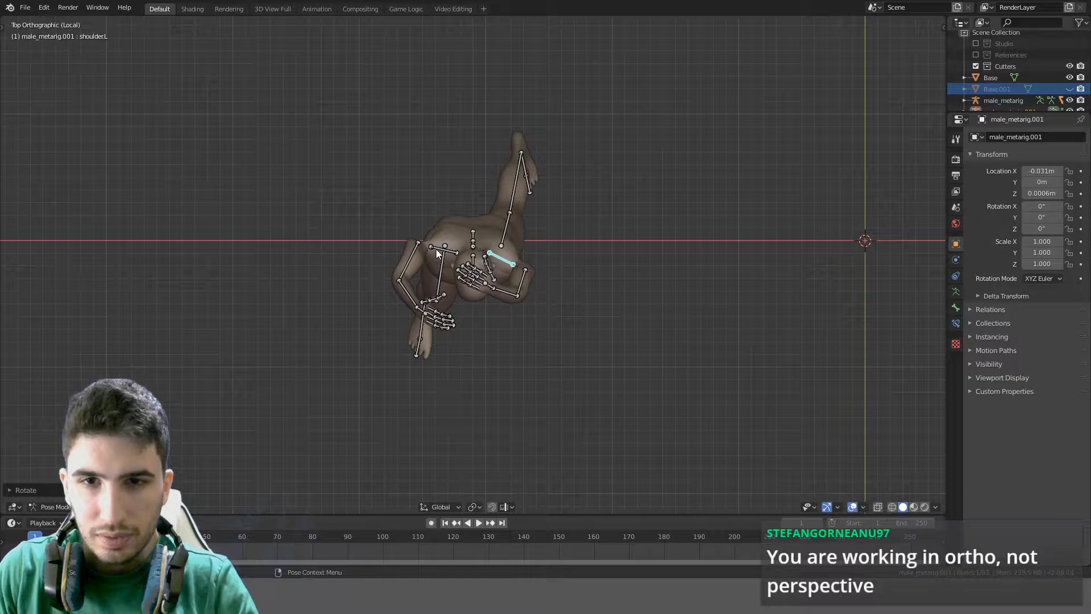
{"action": "left_click", "coordinate": [436, 249]}
{"action": "key", "text": "r"}
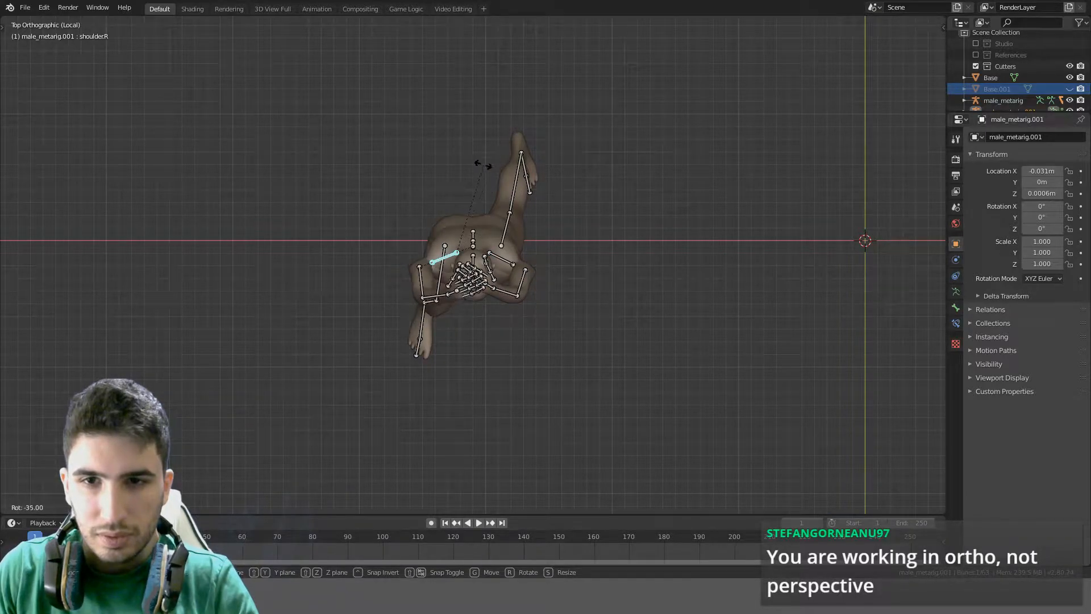
{"action": "left_click", "coordinate": [470, 165]}
Rotate the right and left forearms forward in the top view so the hands overlap in front of the head
{"action": "middle_click_drag", "start_coordinate": [470, 165], "coordinate": [474, 308]}
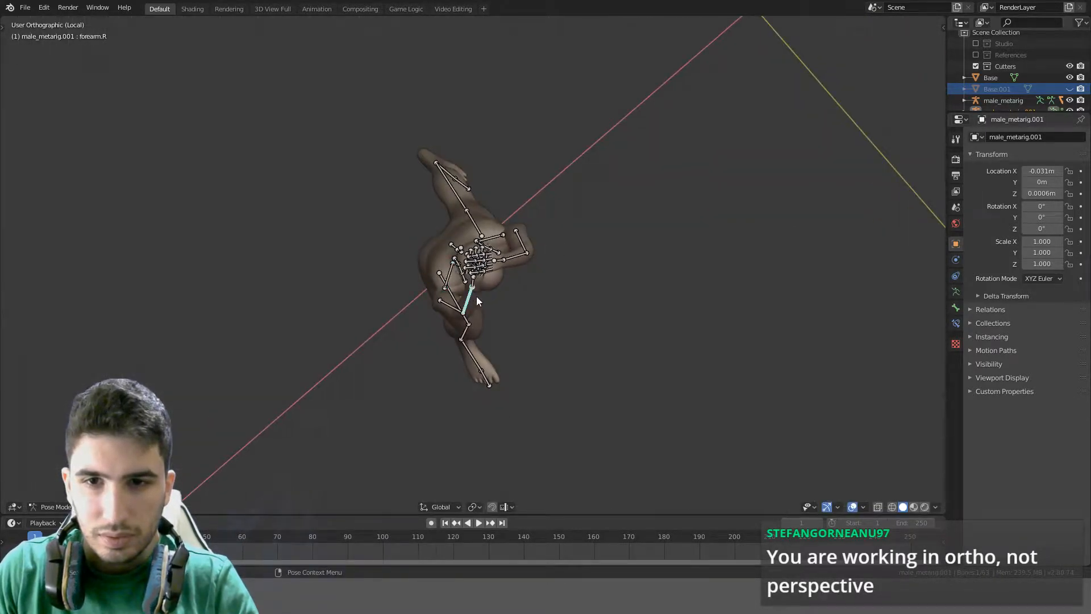
{"action": "key", "text": "KP_7"}
{"action": "key", "text": "r"}
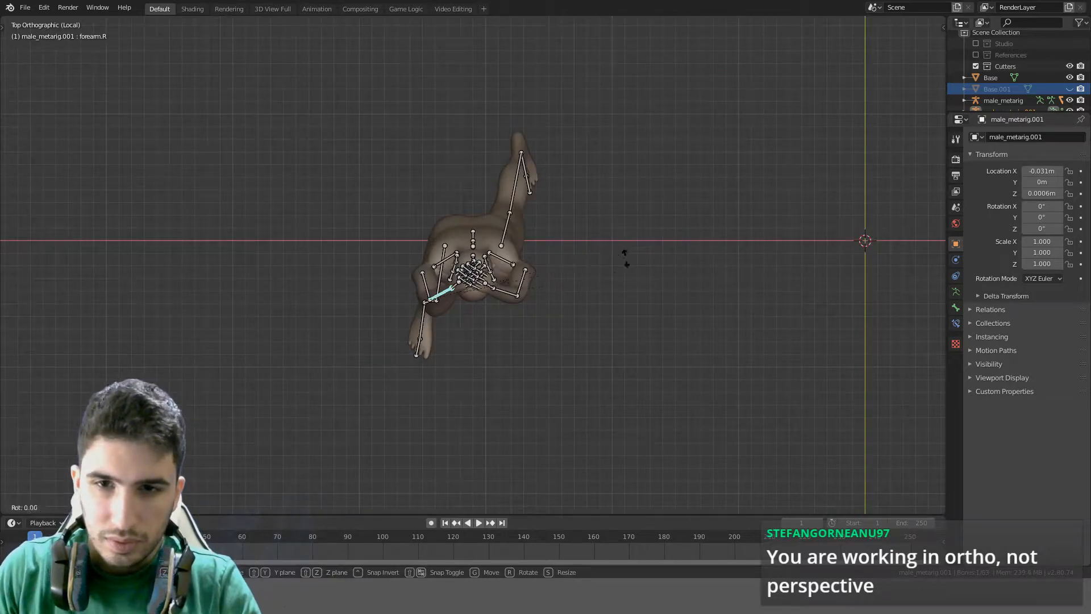
{"action": "left_click", "coordinate": [560, 345]}
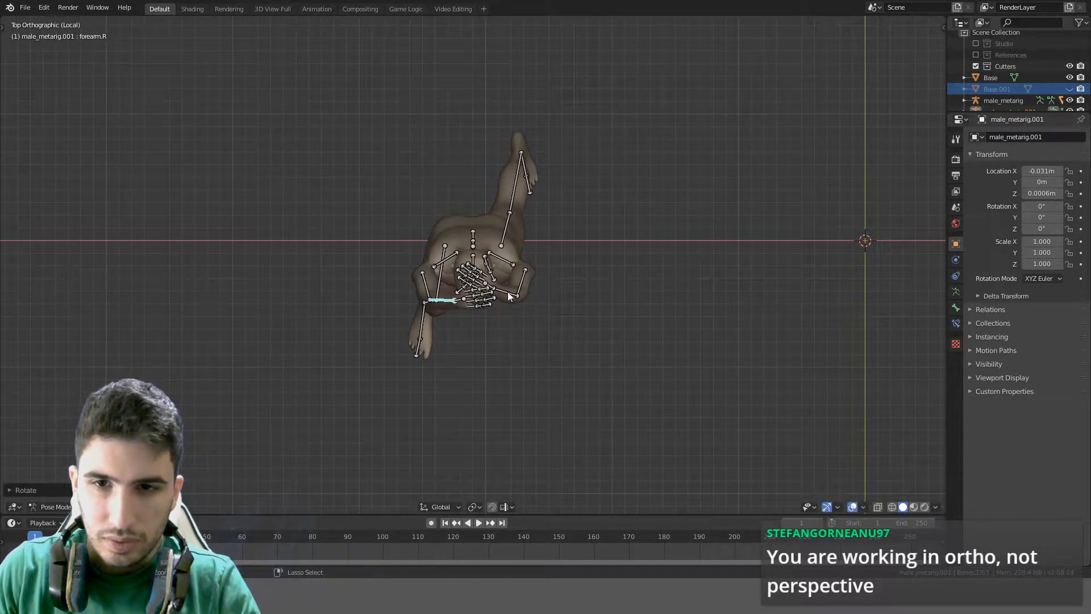
{"action": "key", "text": "r"}
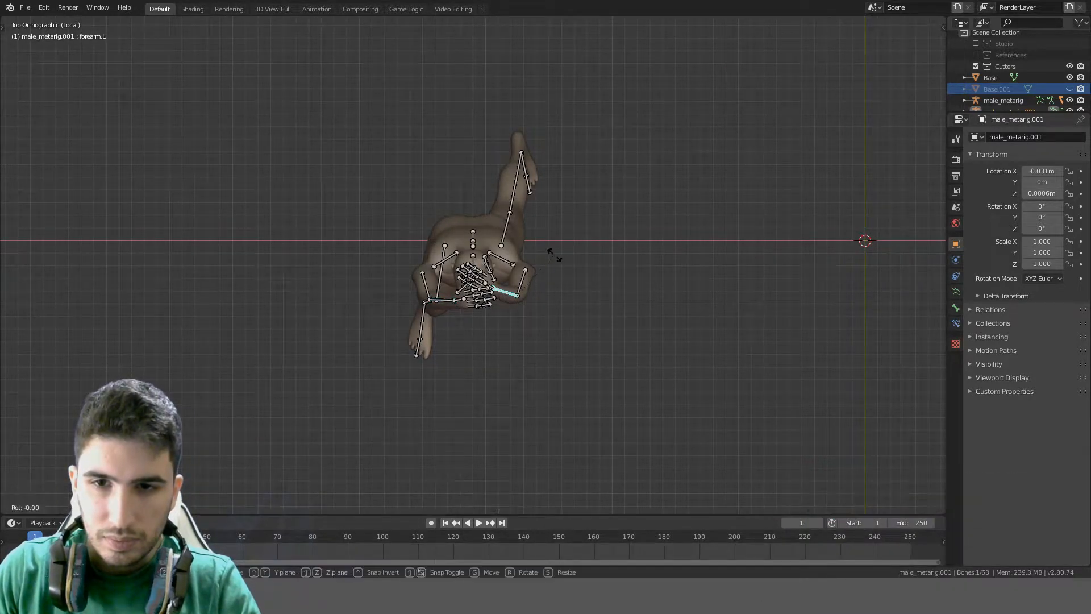
{"action": "left_click", "coordinate": [496, 179]}
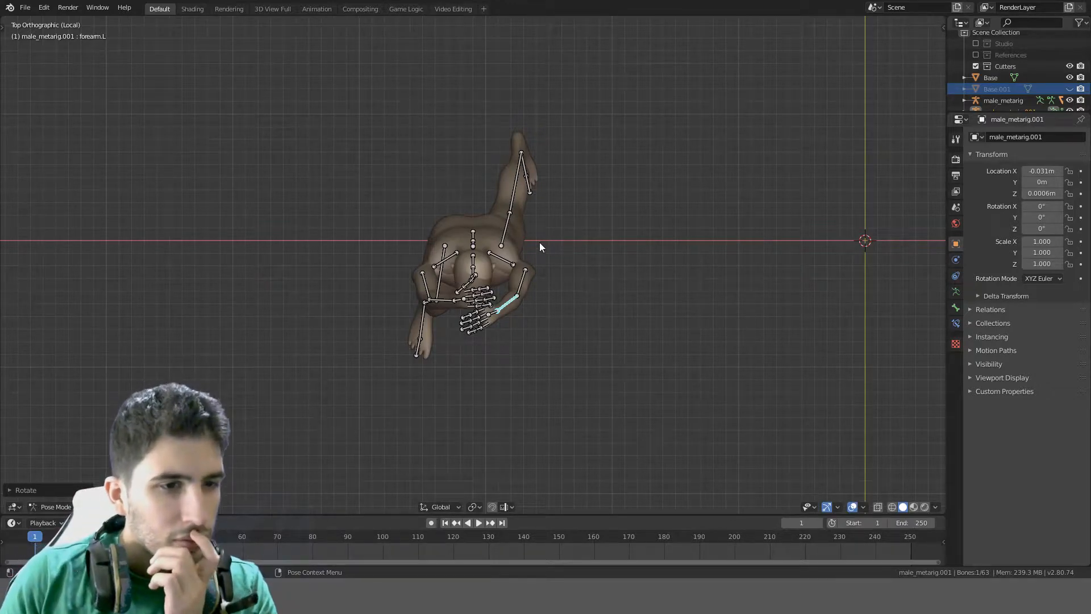
{"action": "middle_click_drag", "start_coordinate": [540, 243], "coordinate": [629, 175]}
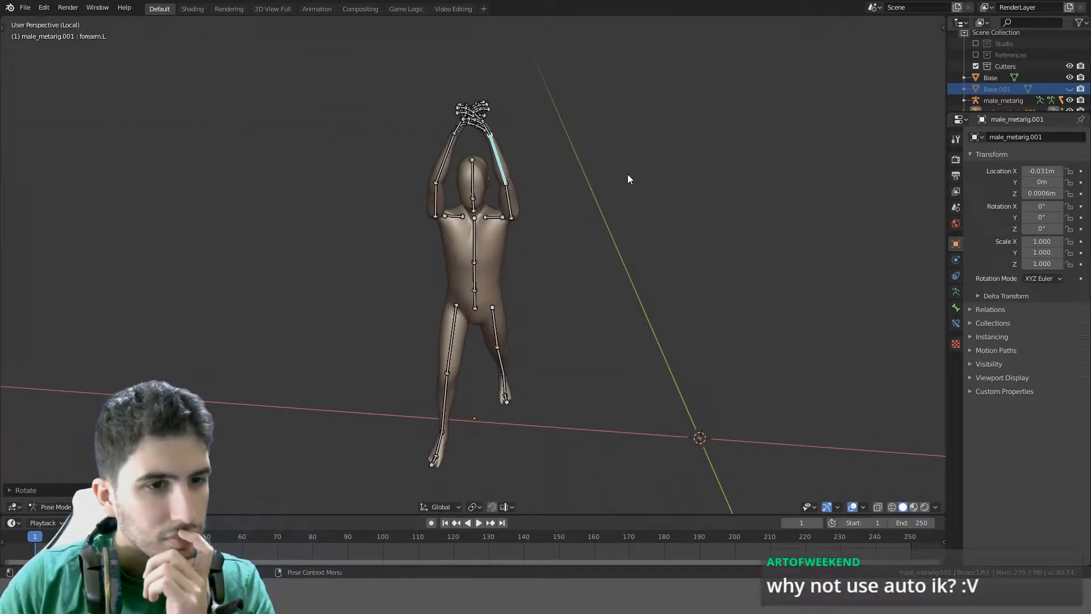
{"action": "key", "text": "KP_5"}
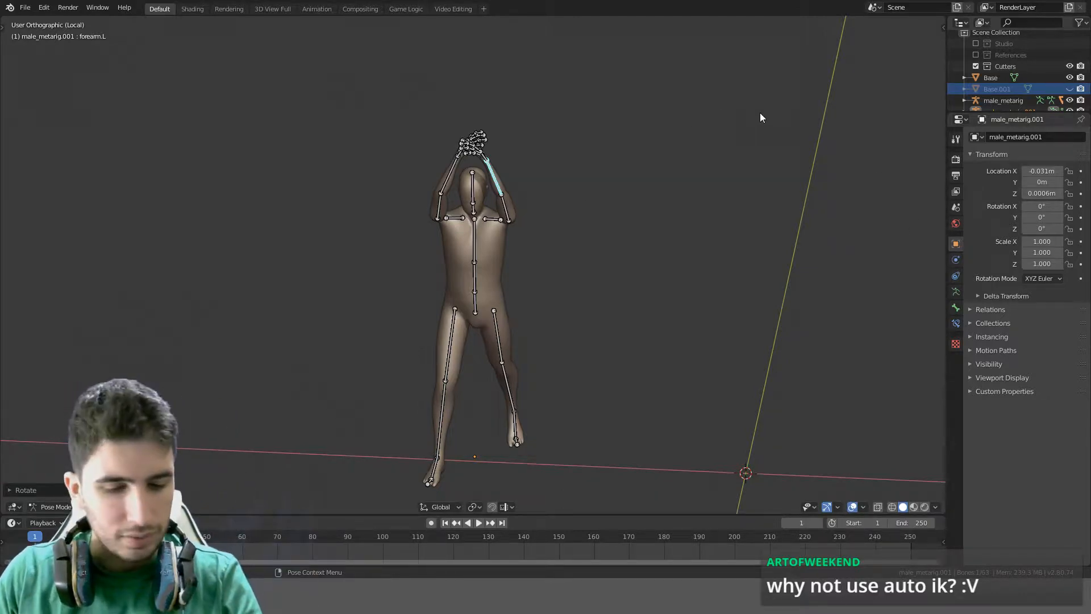
Select all bones of the armature in Pose Mode
{"action": "key", "text": "Tab"}
{"action": "key", "text": "Tab"}
{"action": "key", "text": "a"}
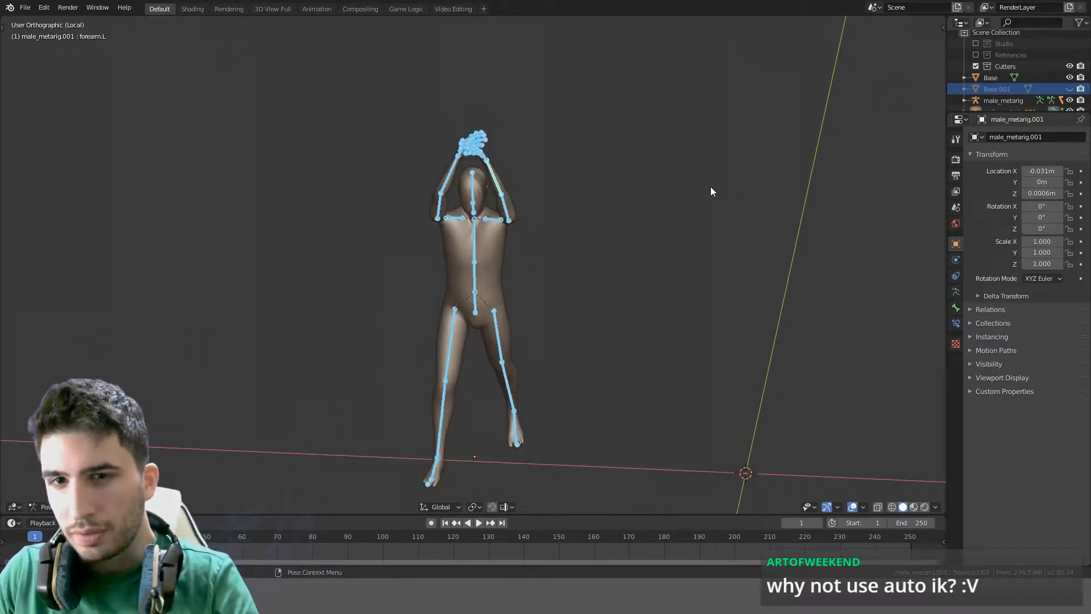
{"action": "key", "text": "alt+a"}
{"action": "key", "text": "a"}
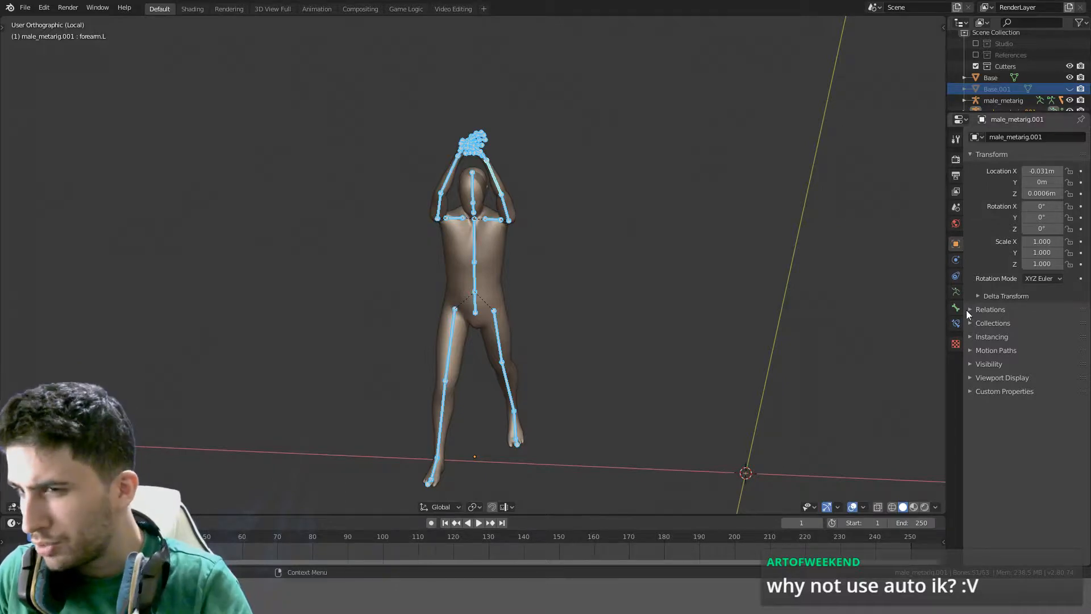
Check the armature's inverse kinematics settings and the available IK Solver choices for an auto IK option
{"action": "left_click", "coordinate": [956, 293]}
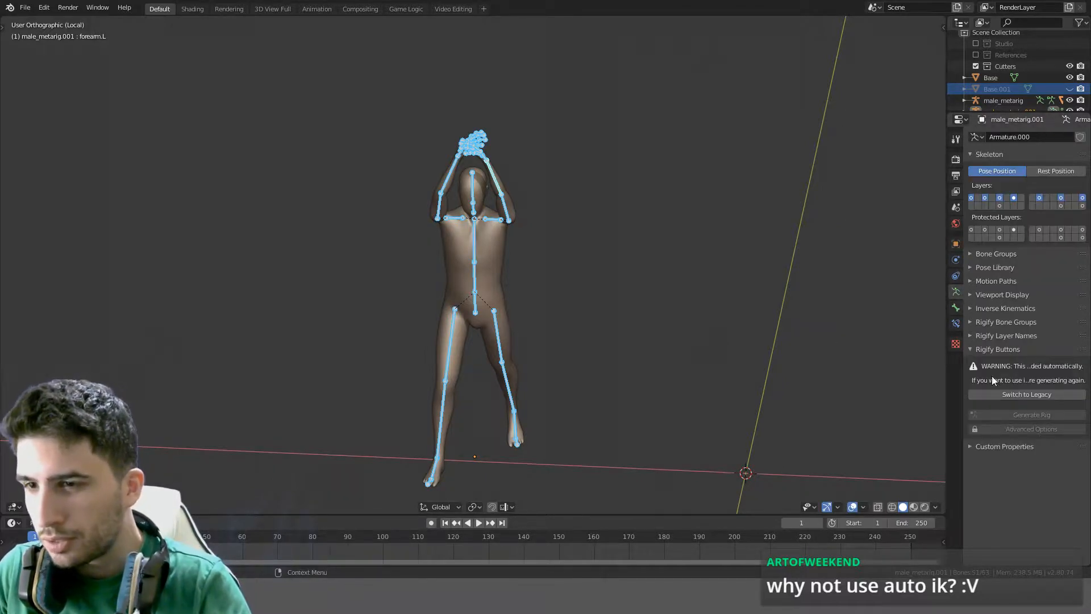
{"action": "left_click", "coordinate": [969, 310]}
{"action": "left_click", "coordinate": [1051, 325]}
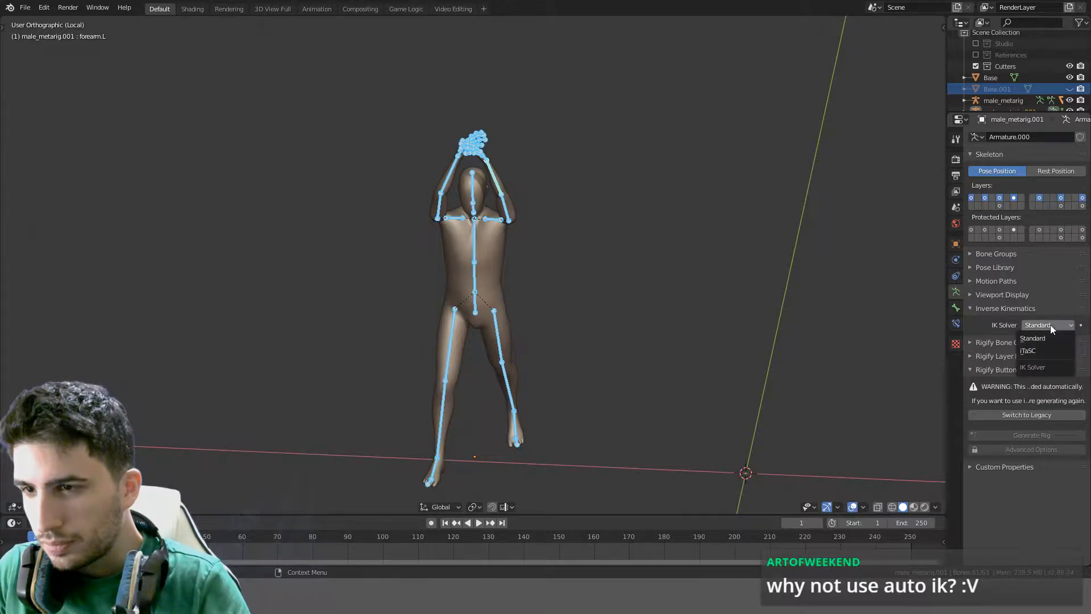
{"action": "left_click", "coordinate": [1051, 325]}
{"action": "left_click", "coordinate": [1051, 323]}
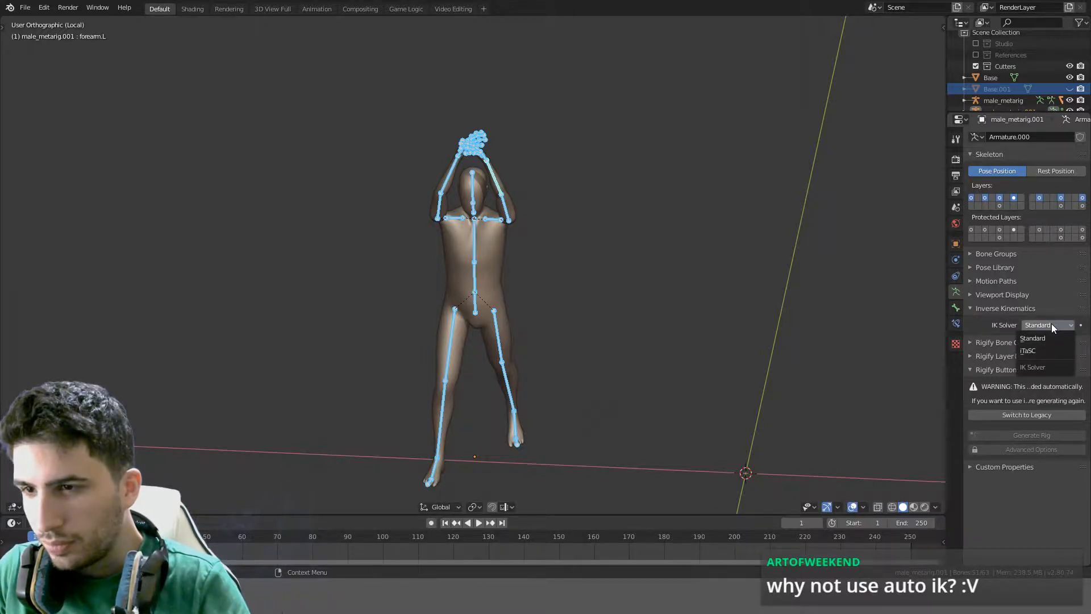
{"action": "left_click", "coordinate": [1051, 322]}
{"action": "left_click", "coordinate": [984, 308]}
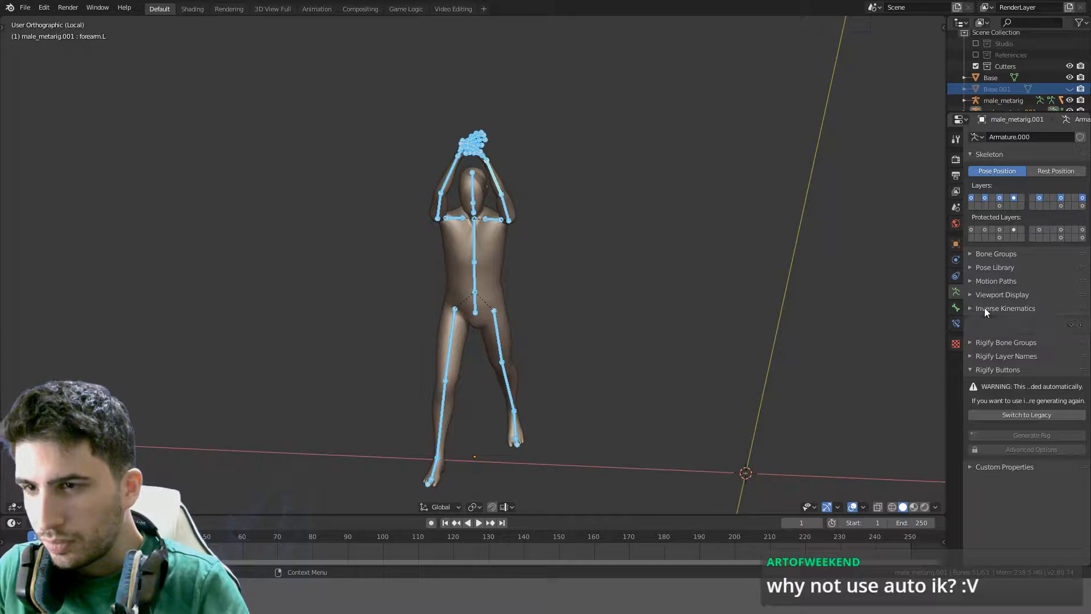
Check the left forearm bone's inverse kinematics settings and the bone and object constraints for an auto IK option
{"action": "left_click", "coordinate": [960, 309]}
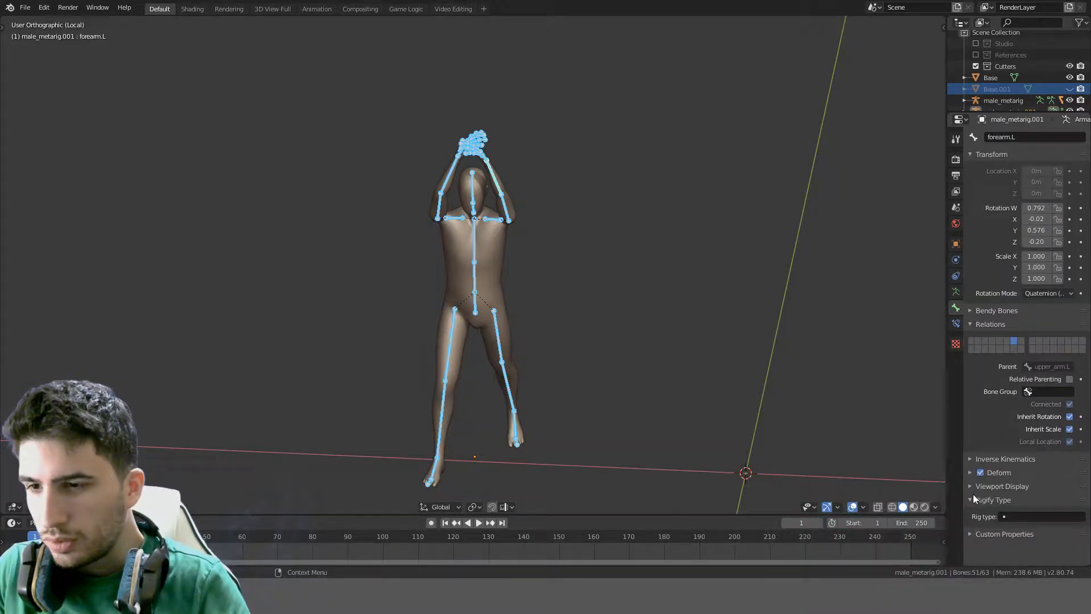
{"action": "left_click", "coordinate": [969, 459]}
{"action": "scroll", "coordinate": [971, 460], "scroll_direction": "down", "scroll_amount": 6}
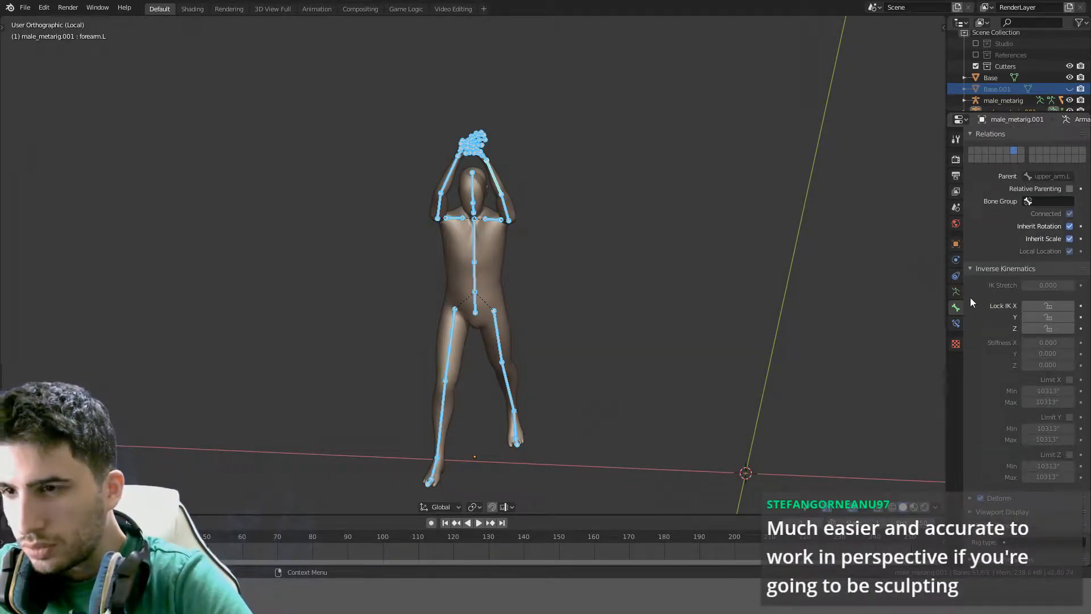
{"action": "scroll", "coordinate": [971, 279], "scroll_direction": "up", "scroll_amount": 5}
{"action": "left_click", "coordinate": [956, 323]}
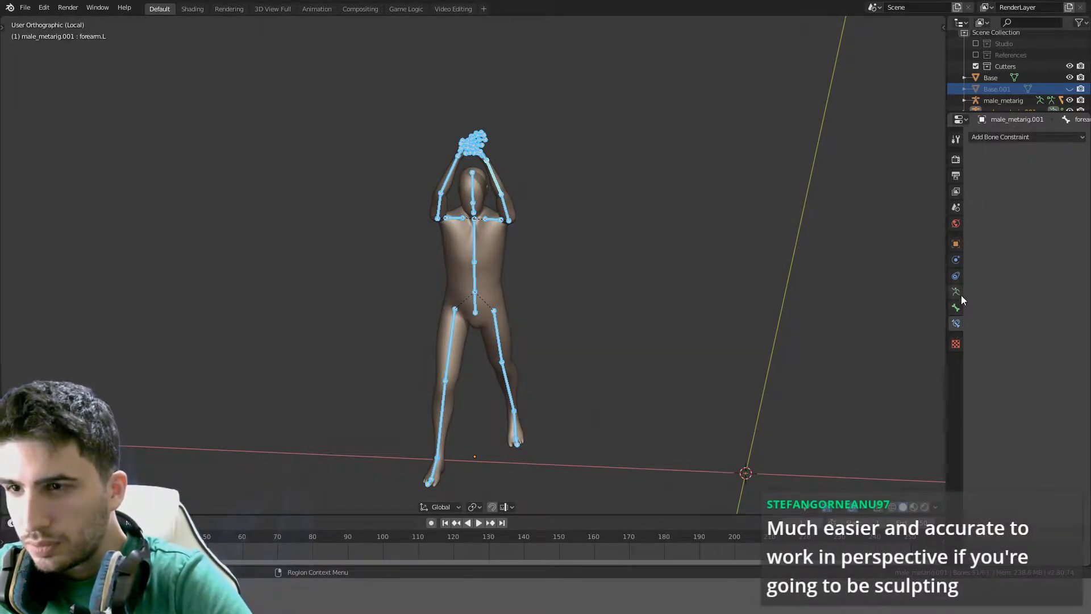
{"action": "left_click", "coordinate": [961, 295]}
{"action": "left_click", "coordinate": [959, 277]}
{"action": "left_click", "coordinate": [957, 322]}
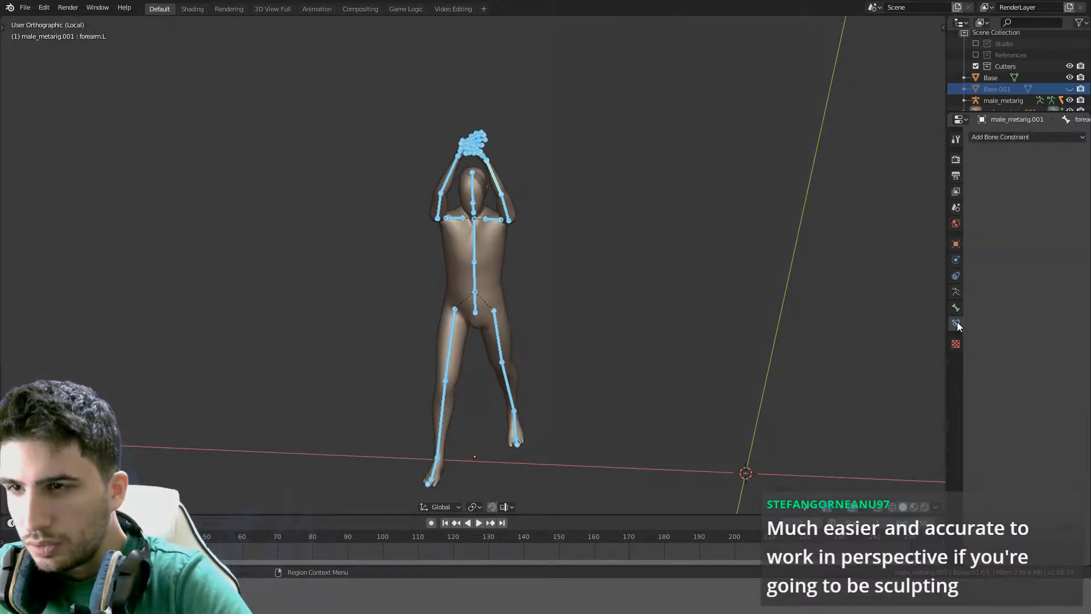
Rotate the left upper arm forward by 10° in the right side view
{"action": "left_click", "coordinate": [494, 177]}
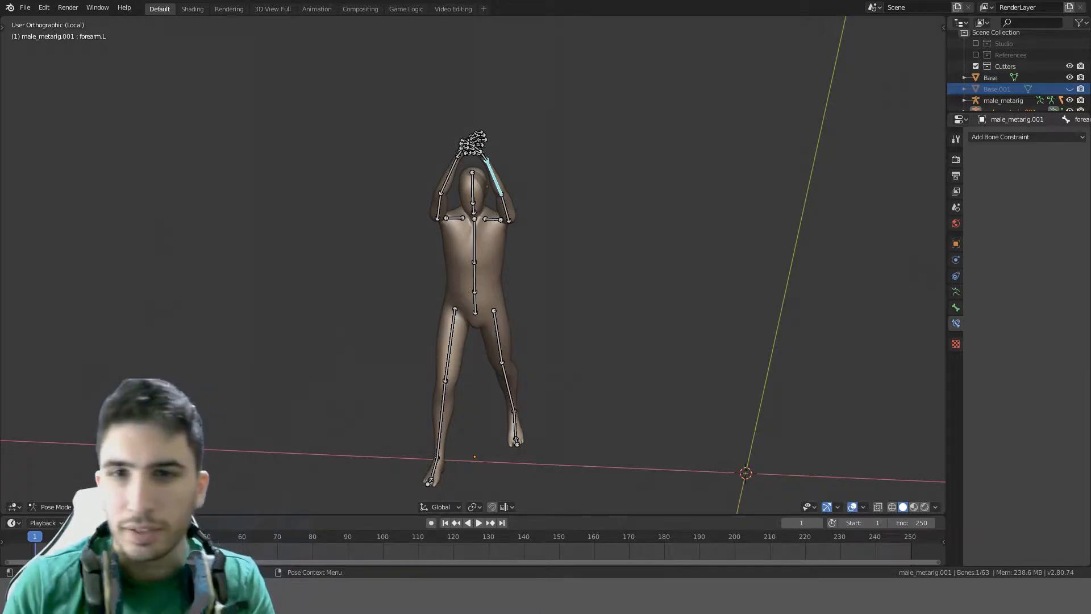
{"action": "middle_click_drag", "start_coordinate": [568, 188], "coordinate": [611, 186]}
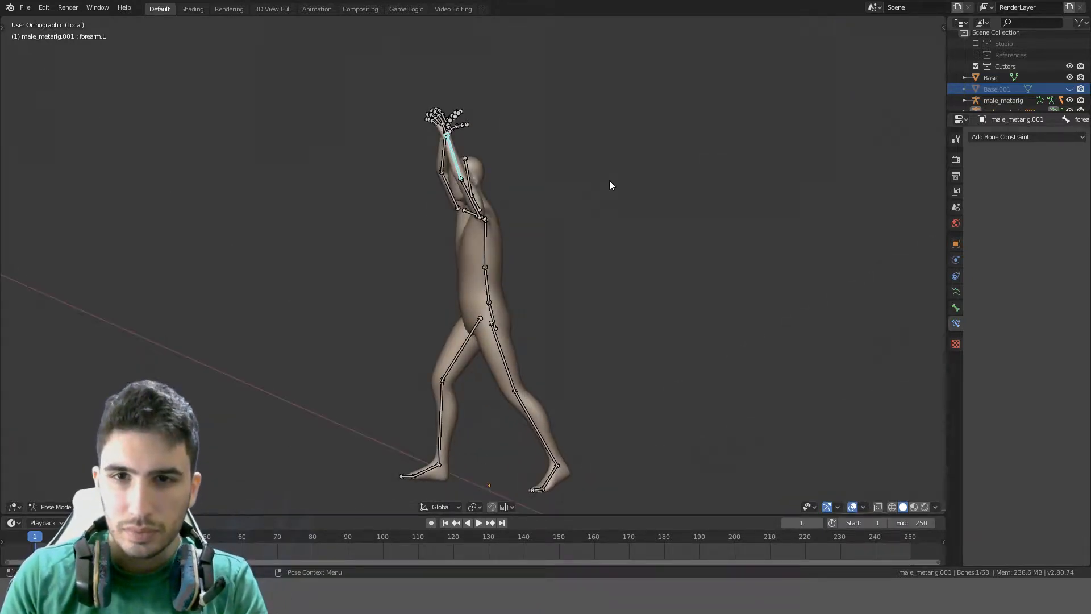
{"action": "key", "text": "KP_3"}
{"action": "scroll", "coordinate": [708, 179], "scroll_direction": "up", "scroll_amount": 3}
{"action": "middle_click_drag", "start_coordinate": [503, 105], "coordinate": [469, 180], "text": "shift"}
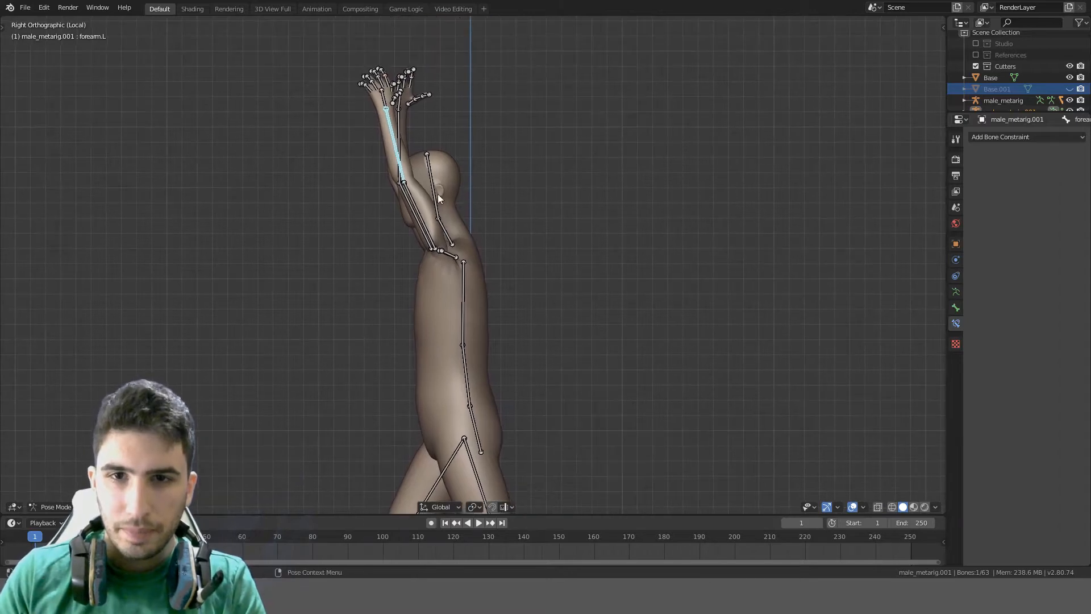
{"action": "left_click", "coordinate": [414, 202]}
{"action": "key", "text": "r"}
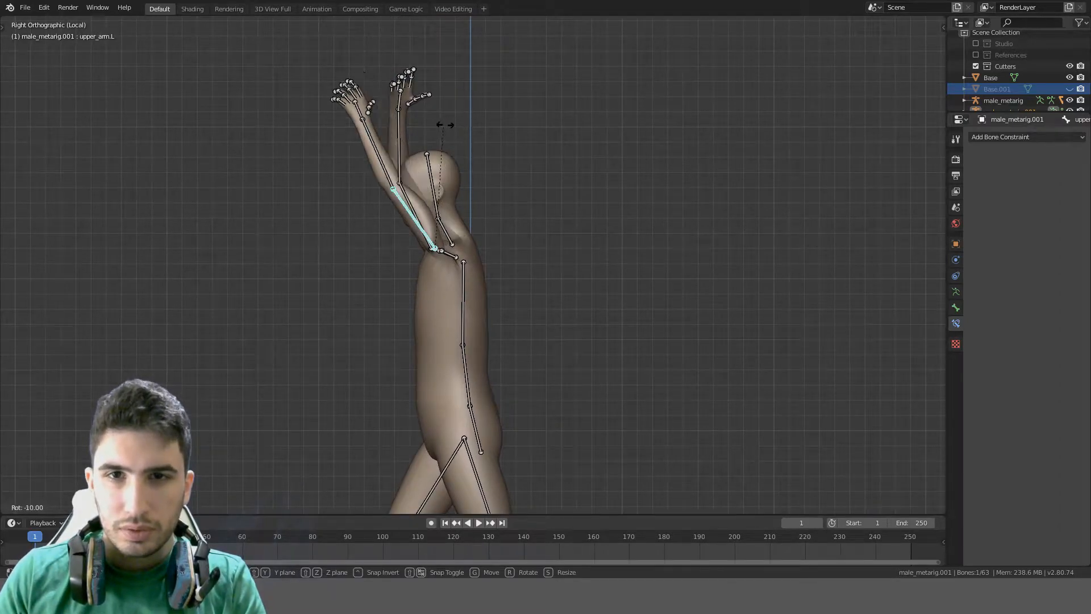
{"action": "left_click", "coordinate": [378, 132]}
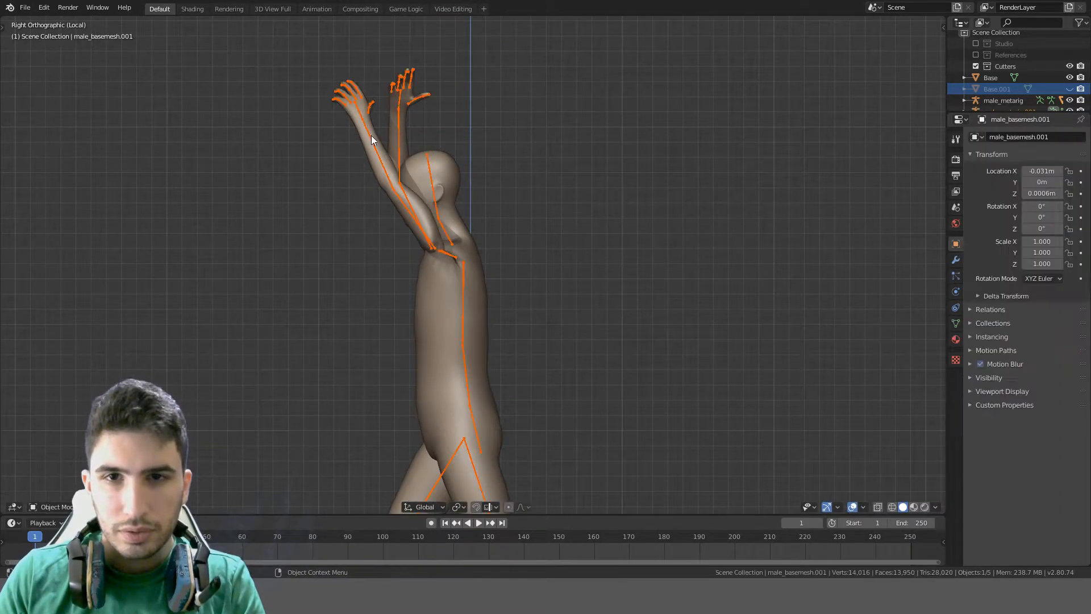
Rotate the left forearm back by 15° in the right side view to bring it upright beside the right arm
{"action": "left_click", "coordinate": [371, 135]}
{"action": "key", "text": "r"}
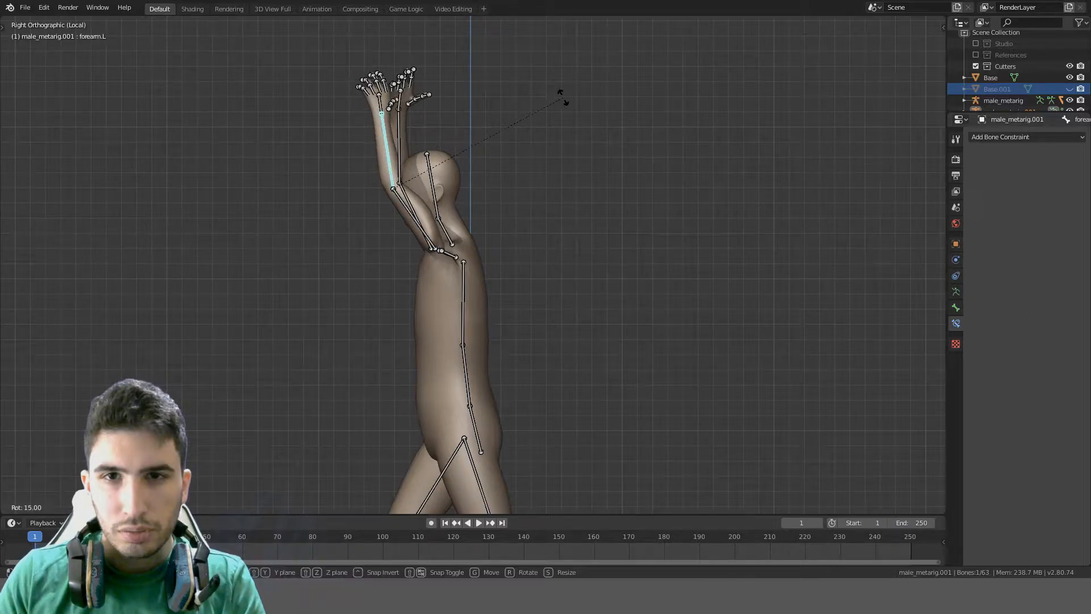
{"action": "left_click", "coordinate": [549, 114]}
Rotate the left shoulder bone down by 15° in the front view
{"action": "left_click", "coordinate": [446, 255]}
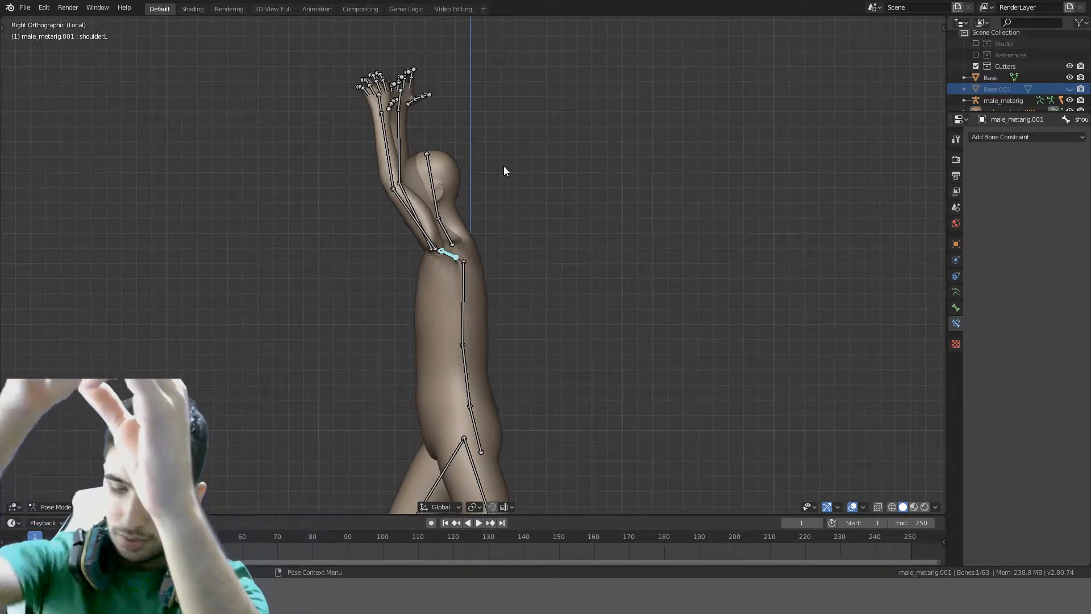
{"action": "key", "text": "KP_1"}
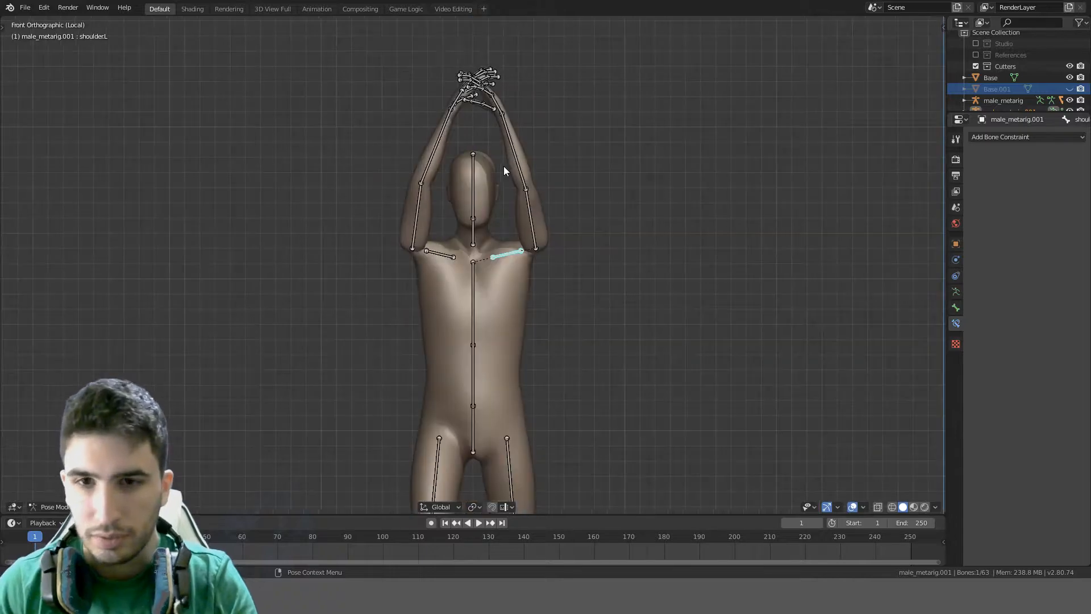
{"action": "key", "text": "r"}
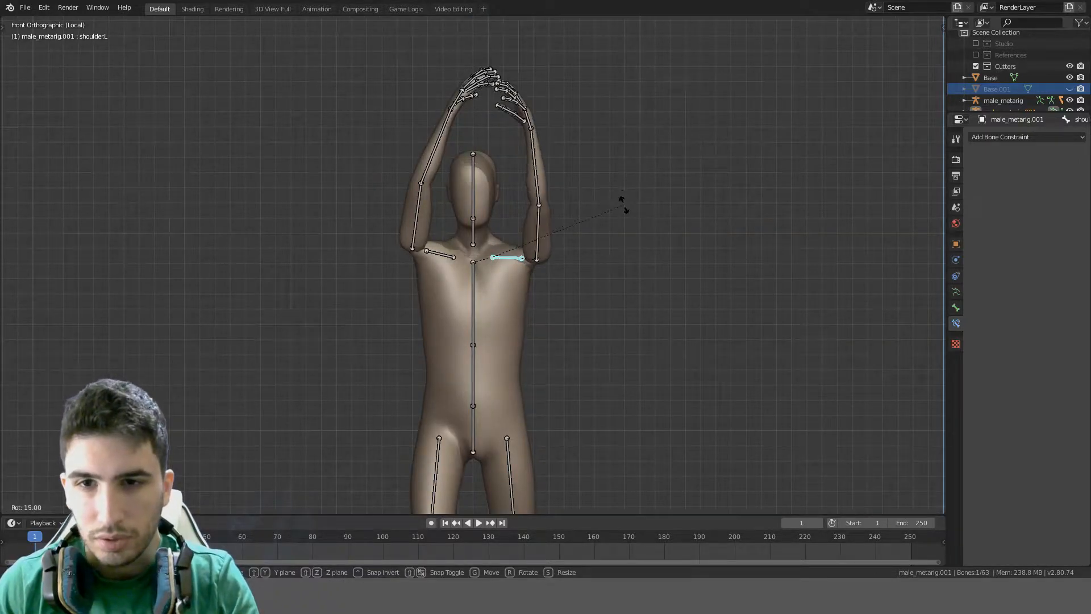
{"action": "left_click", "coordinate": [601, 220]}
Rotate the left forearm inward in the front view so the left hand comes back over the head
{"action": "left_click", "coordinate": [434, 255]}
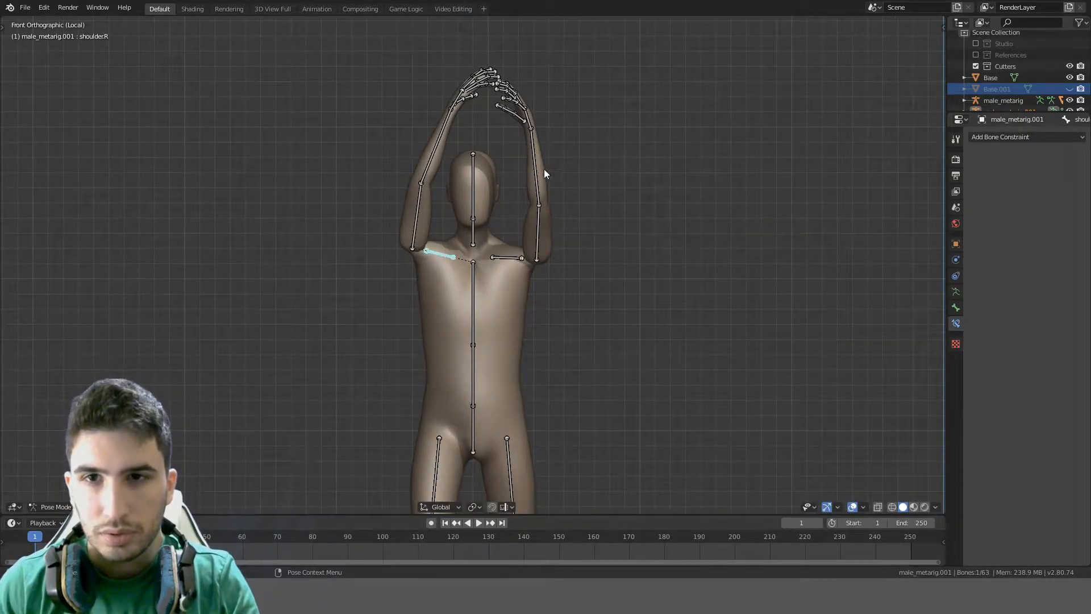
{"action": "left_click", "coordinate": [544, 164]}
{"action": "key", "text": "ctrl+z"}
{"action": "left_click", "coordinate": [531, 143]}
{"action": "key", "text": "r"}
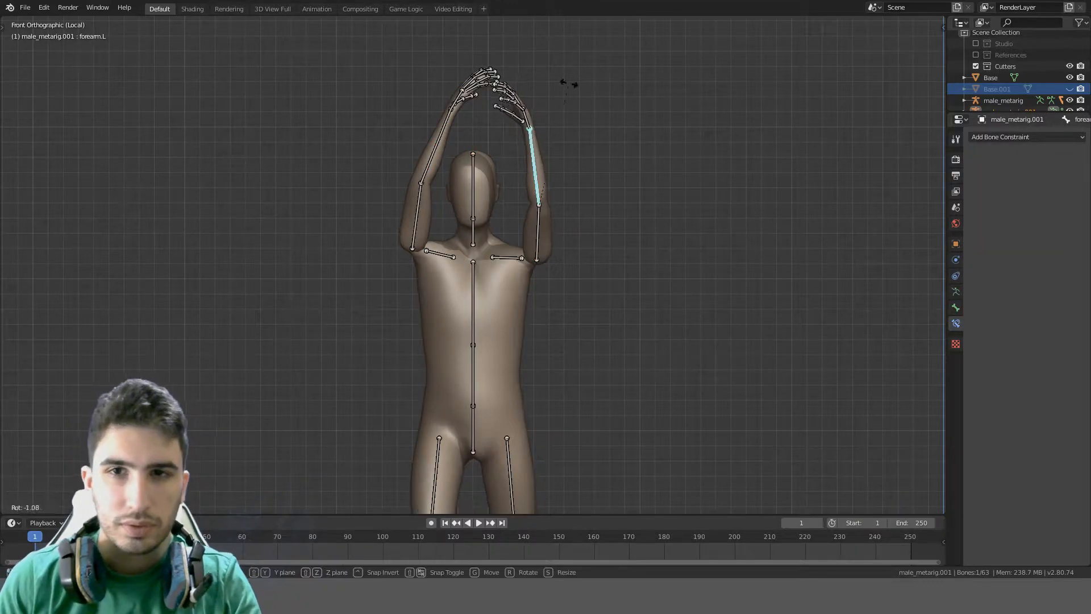
{"action": "left_click", "coordinate": [548, 83]}
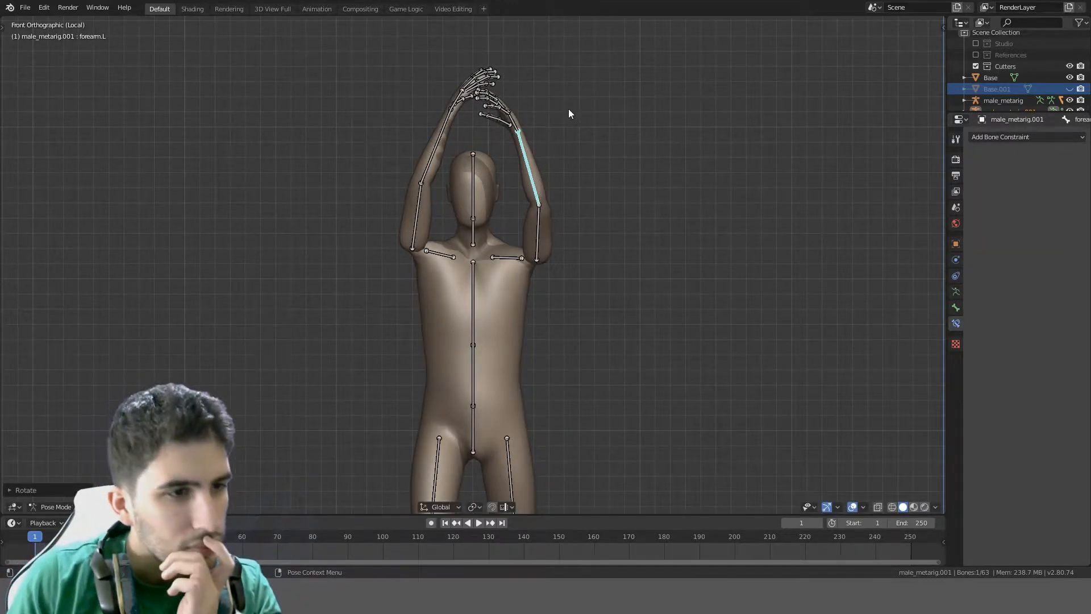
Rotate the left upper arm slightly backward in the right side view, closer to the right arm
{"action": "key", "text": "KP_3"}
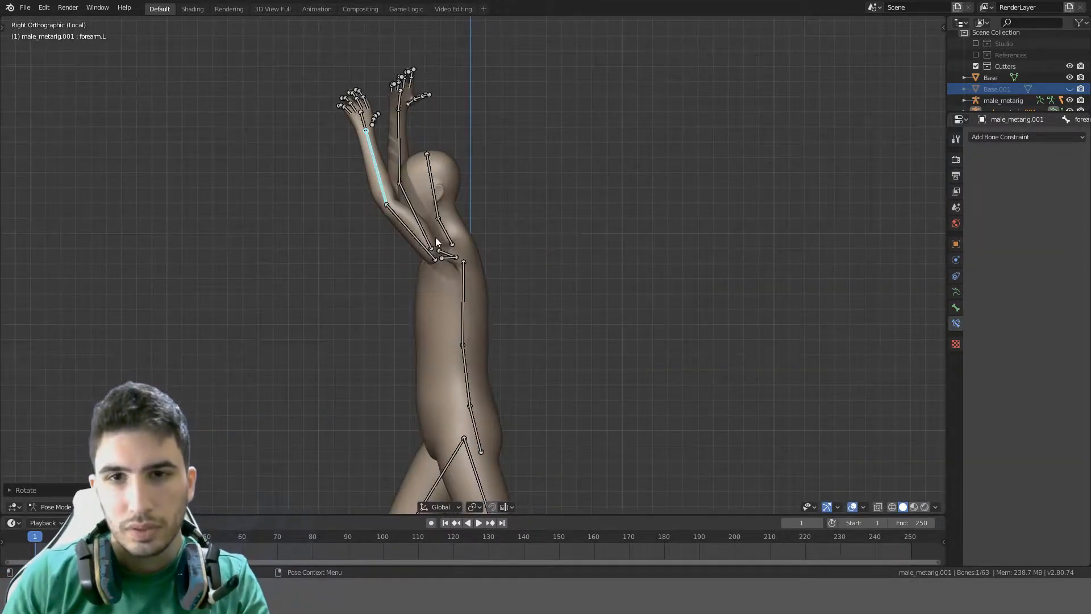
{"action": "left_click", "coordinate": [411, 236]}
{"action": "key", "text": "r"}
{"action": "left_click", "coordinate": [516, 135]}
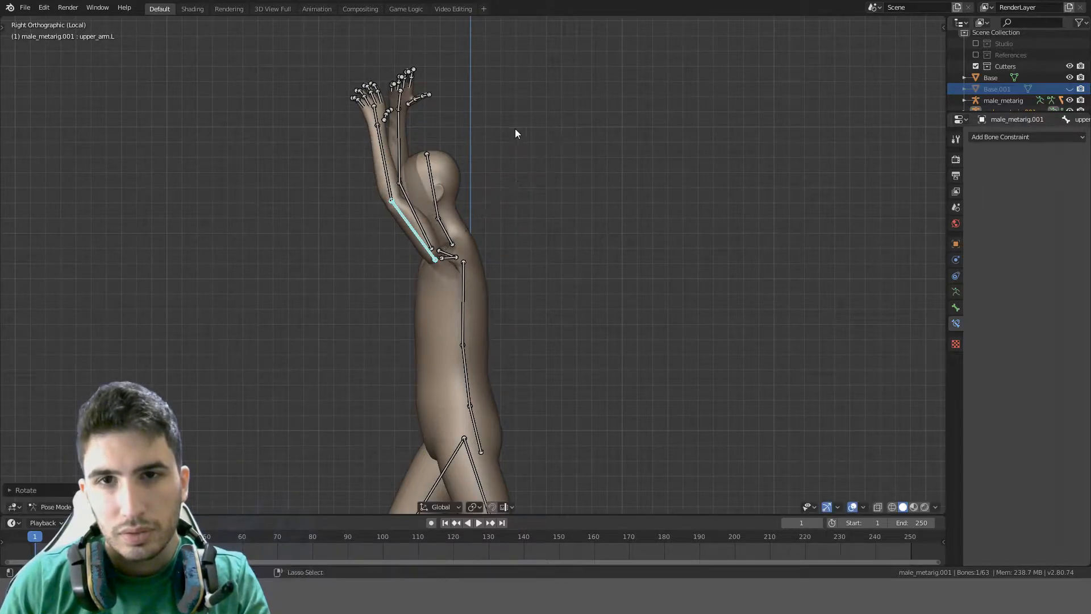
With all bones selected in Pose Mode, search the gizmo, tool, bone and armature settings for the auto IK option
{"action": "middle_click_drag", "start_coordinate": [517, 134], "coordinate": [477, 171]}
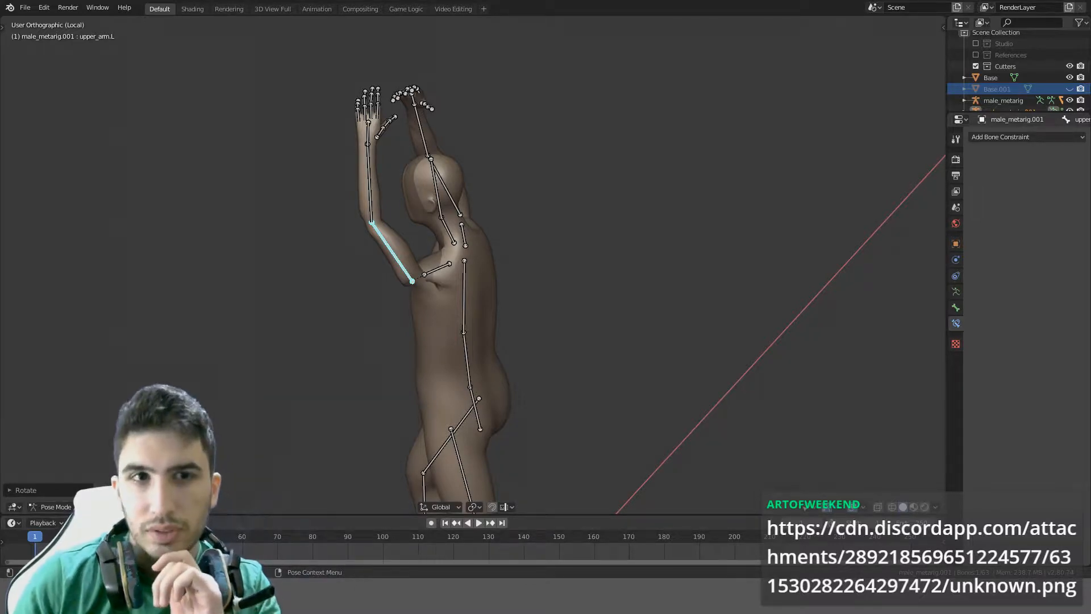
{"action": "middle_click_drag", "start_coordinate": [571, 237], "coordinate": [474, 292]}
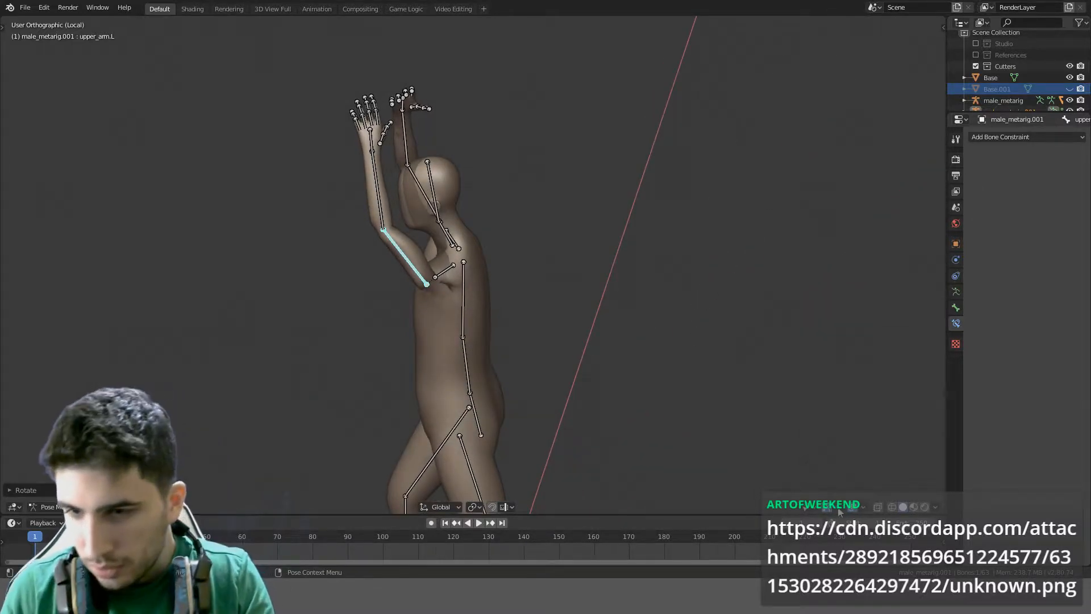
{"action": "left_click", "coordinate": [863, 507]}
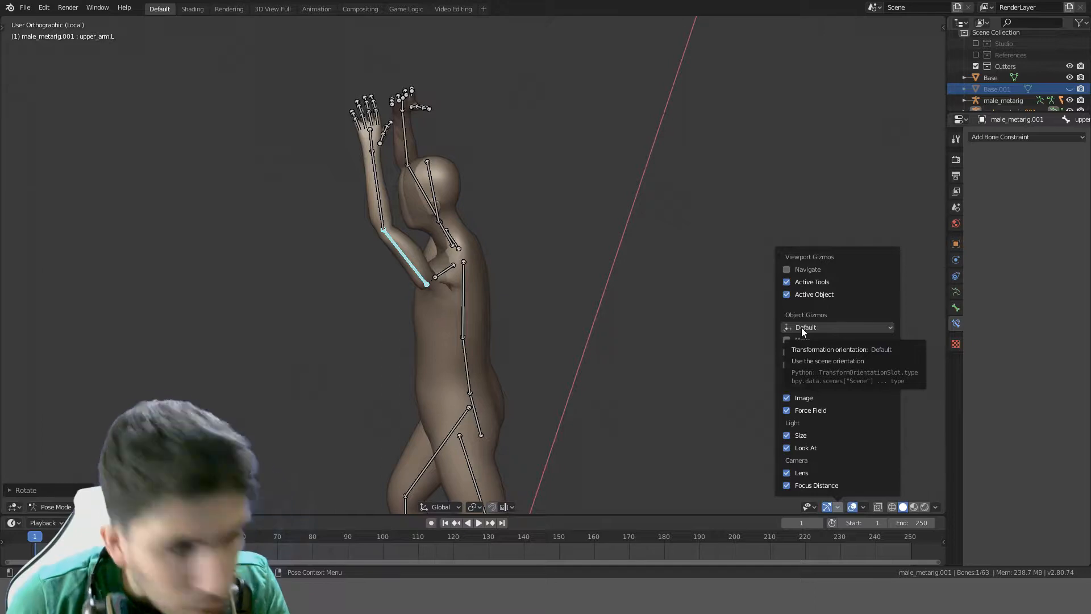
{"action": "key", "text": "Tab"}
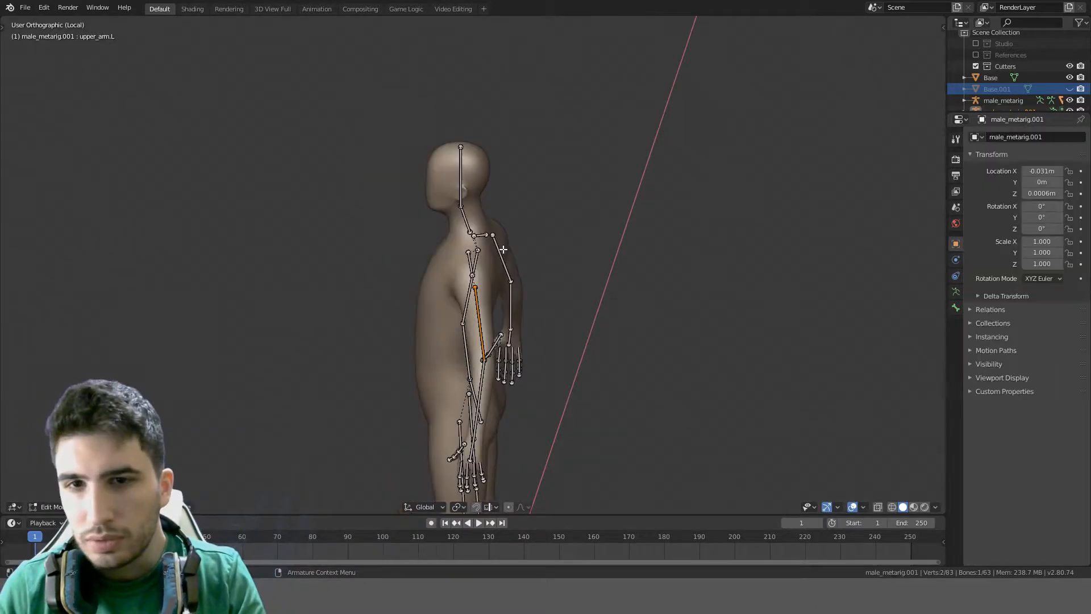
{"action": "key", "text": "Tab"}
{"action": "key", "text": "a"}
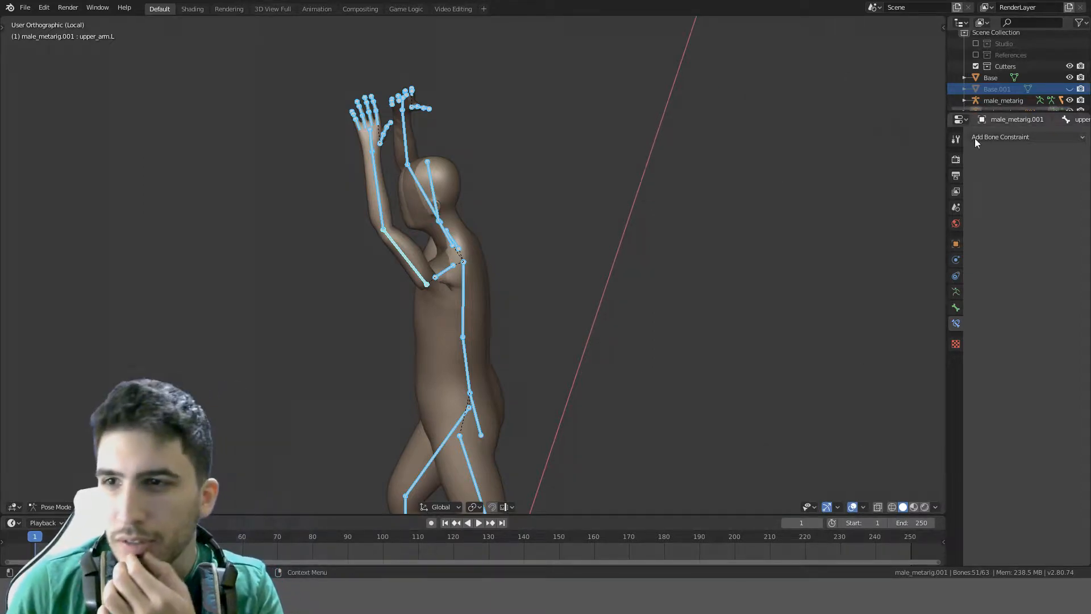
{"action": "left_click", "coordinate": [956, 160]}
{"action": "left_click", "coordinate": [959, 137]}
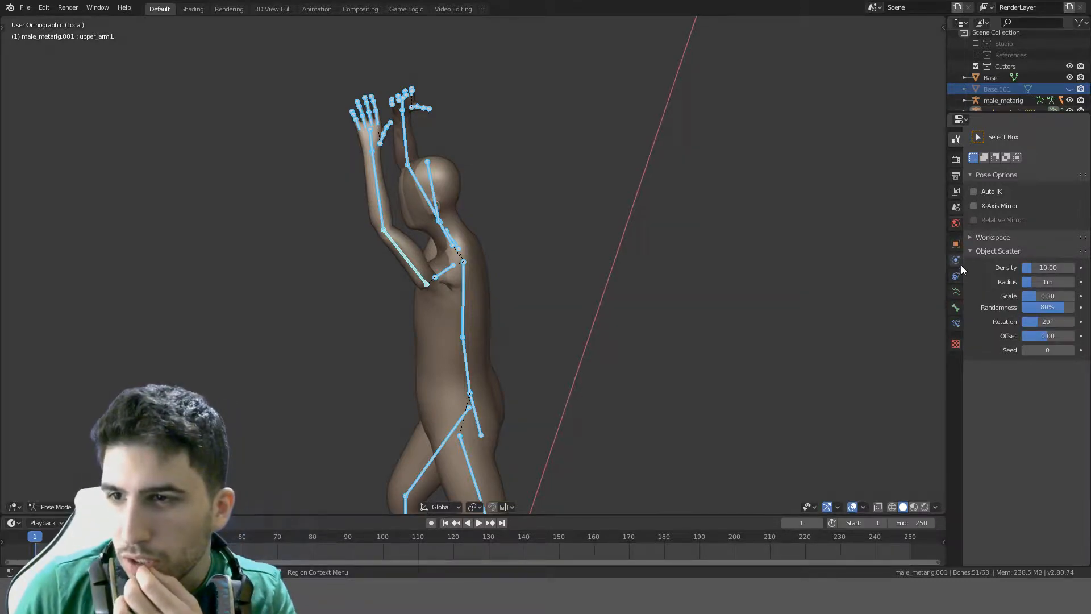
{"action": "left_click", "coordinate": [958, 298]}
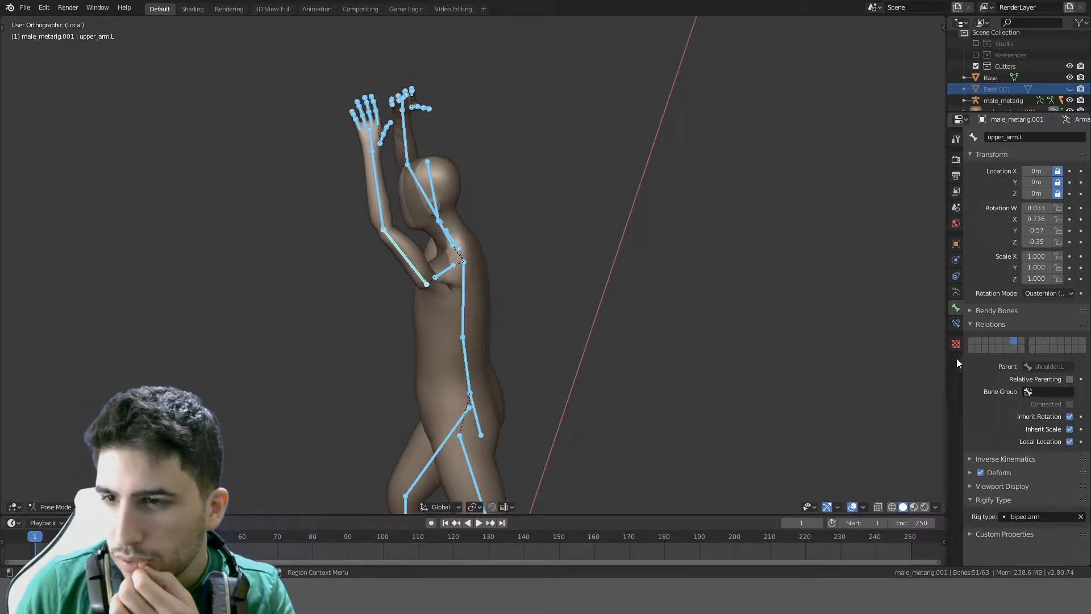
{"action": "left_click", "coordinate": [956, 292]}
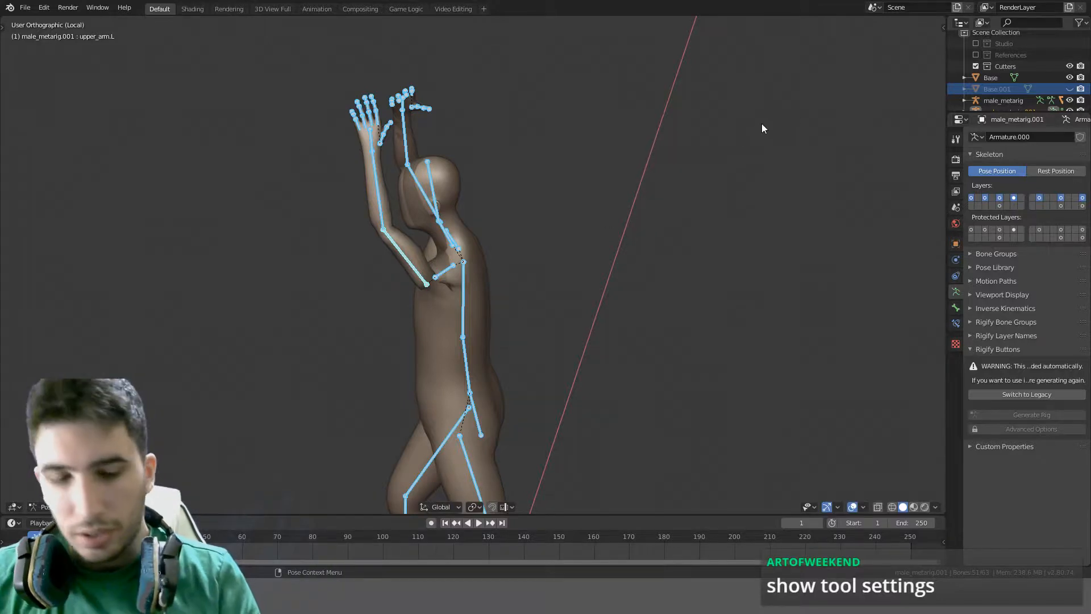
Show the active tool's pose options beside the viewport and enable Auto IK
{"action": "key", "text": "n"}
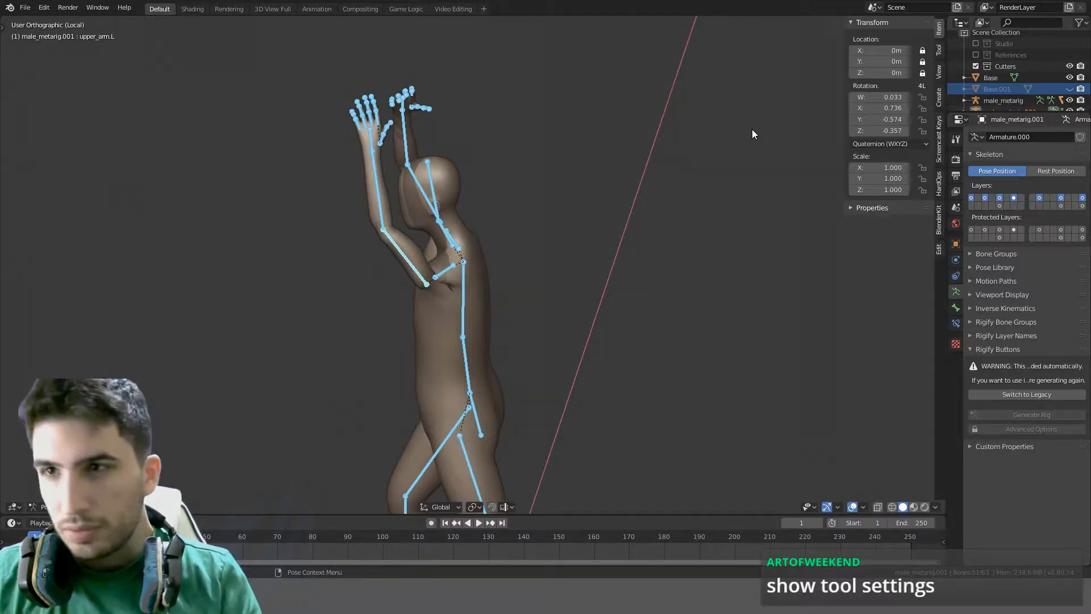
{"action": "left_click", "coordinate": [938, 50]}
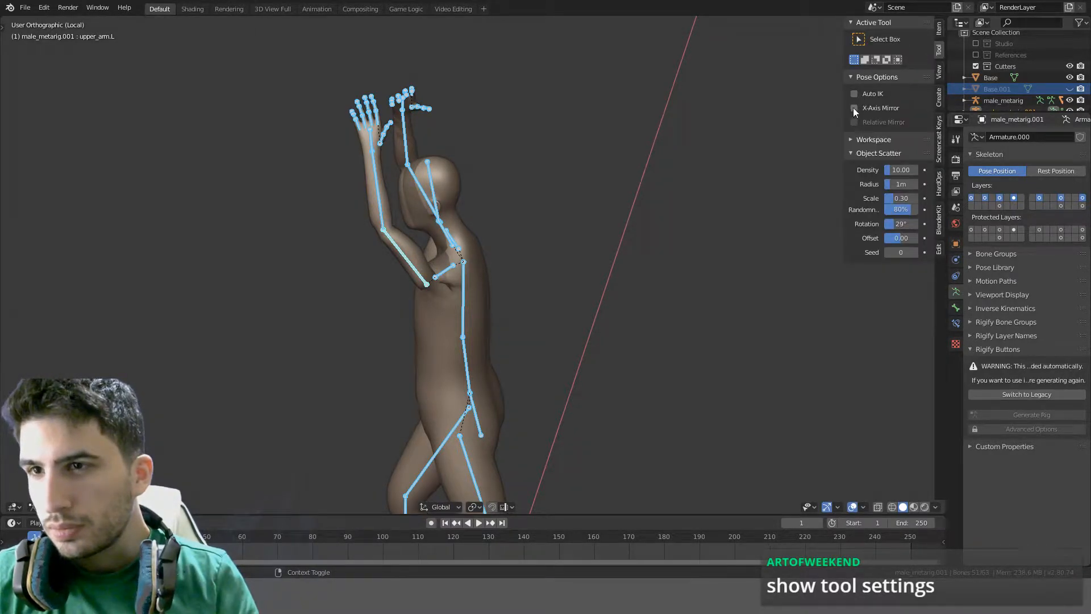
Select only the left forearm bone and try moving it freely with Auto IK
{"action": "middle_click_drag", "start_coordinate": [430, 185], "coordinate": [439, 179]}
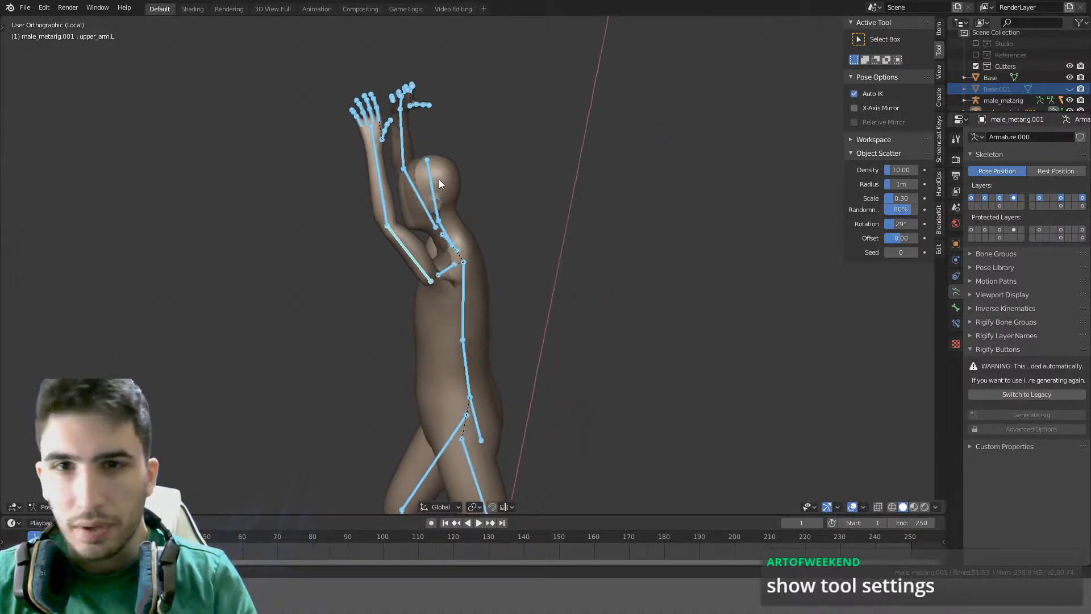
{"action": "key", "text": "alt+a"}
{"action": "left_click", "coordinate": [383, 178]}
{"action": "key", "text": "g"}
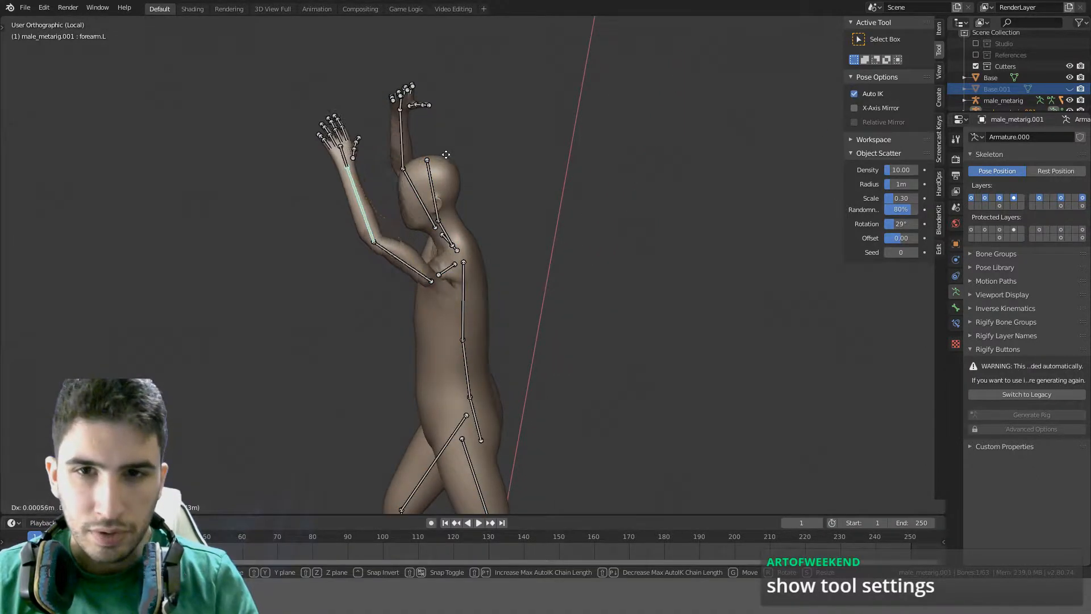
{"action": "left_click", "coordinate": [455, 193]}
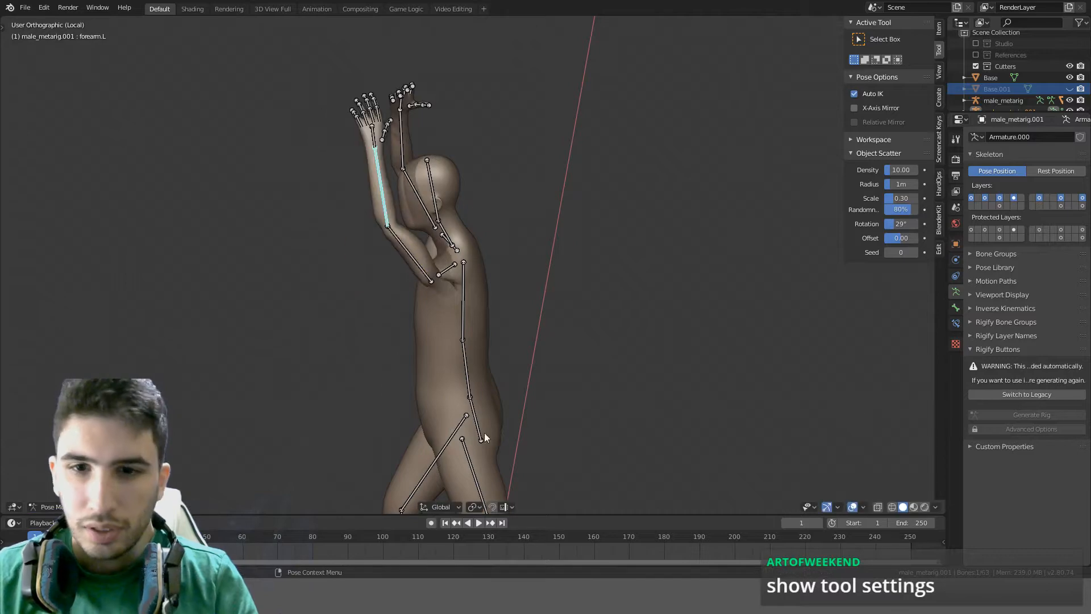
Try moving the left foot and left shin bones freely with Auto IK in the right side view
{"action": "key", "text": "KP_3"}
{"action": "middle_click_drag", "start_coordinate": [457, 372], "coordinate": [472, 157], "text": "shift"}
{"action": "middle_click_drag", "start_coordinate": [474, 300], "coordinate": [488, 157], "text": "shift"}
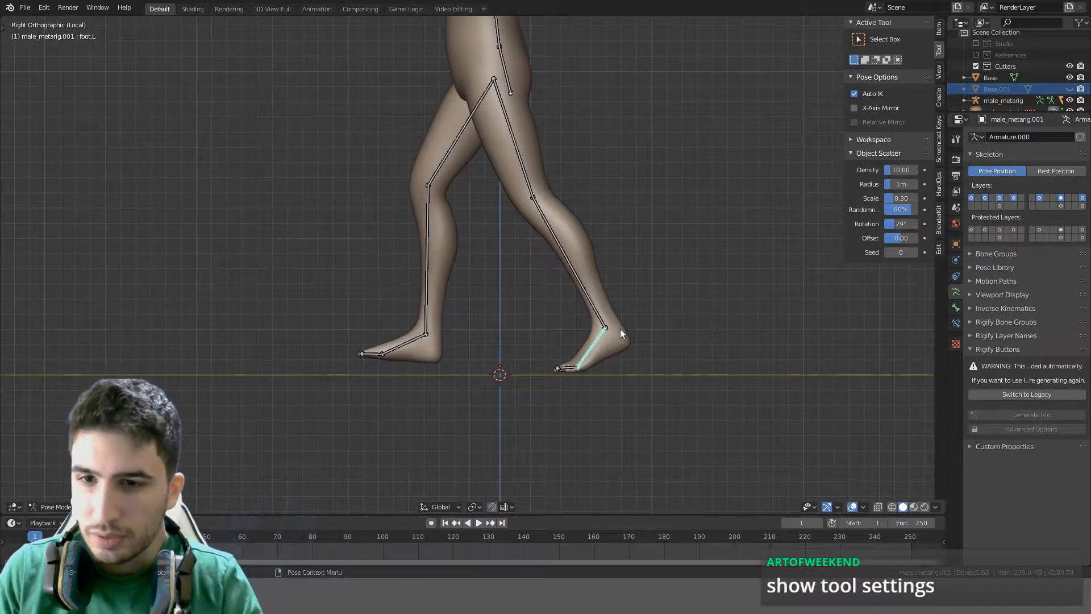
{"action": "key", "text": "g"}
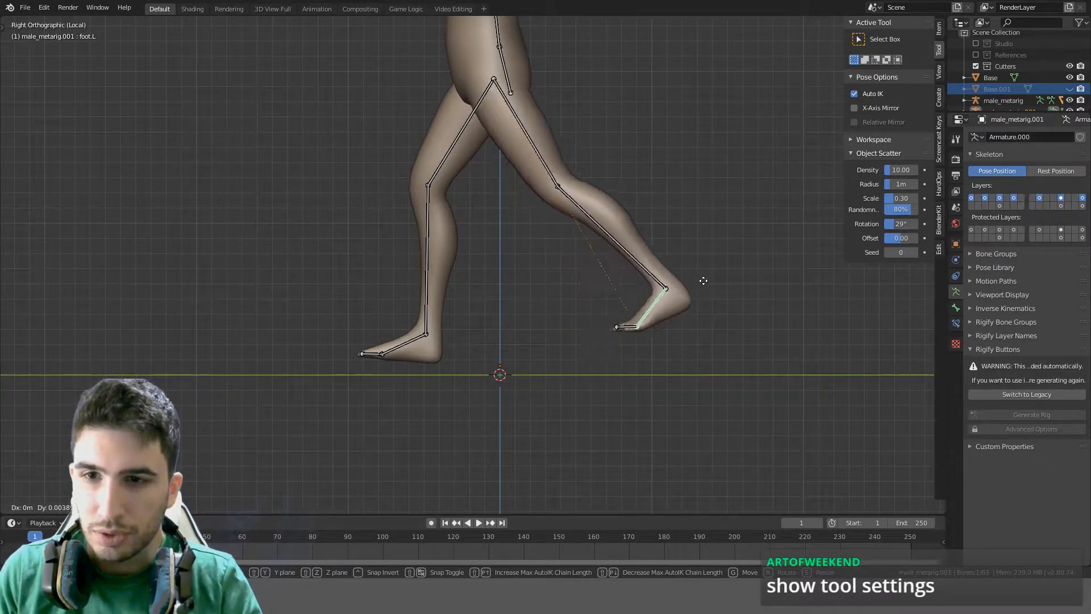
{"action": "left_click", "coordinate": [607, 308]}
{"action": "left_click", "coordinate": [596, 310]}
{"action": "key", "text": "g"}
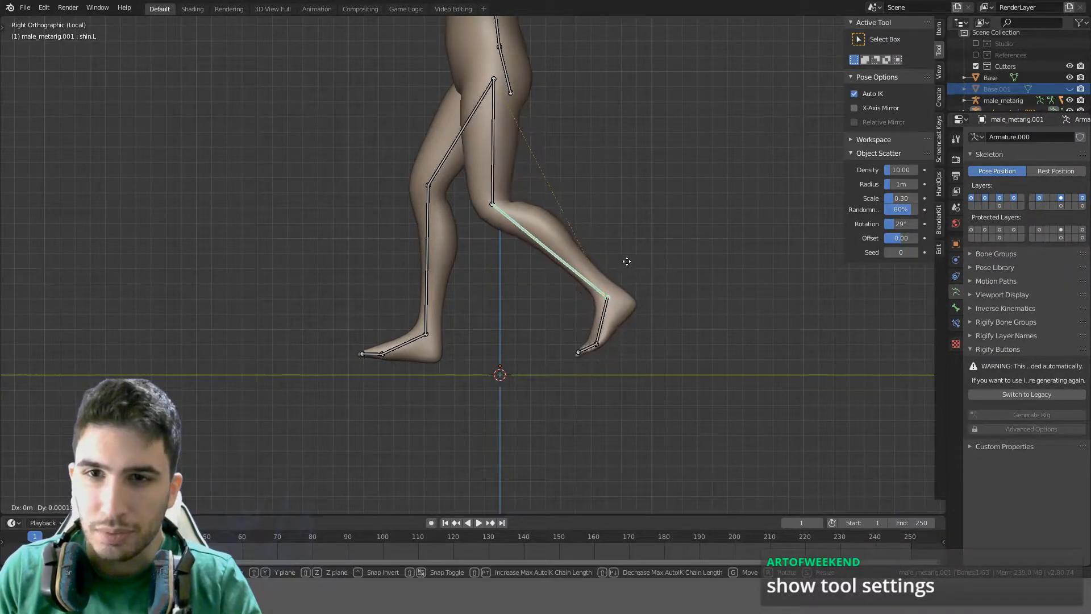
{"action": "right_click", "coordinate": [692, 227]}
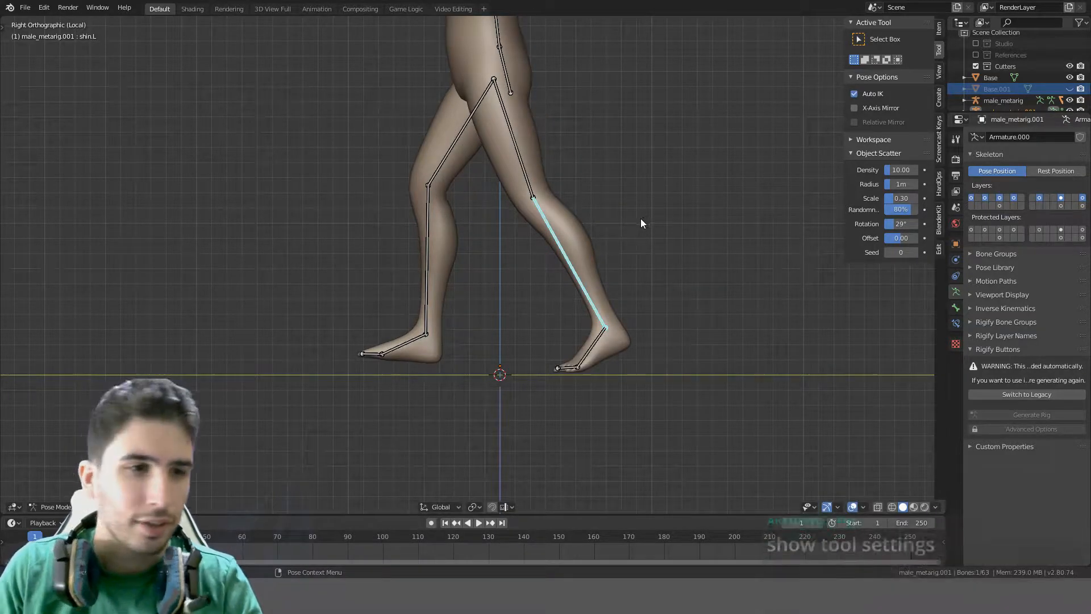
{"action": "middle_click_drag", "start_coordinate": [726, 183], "coordinate": [776, 306]}
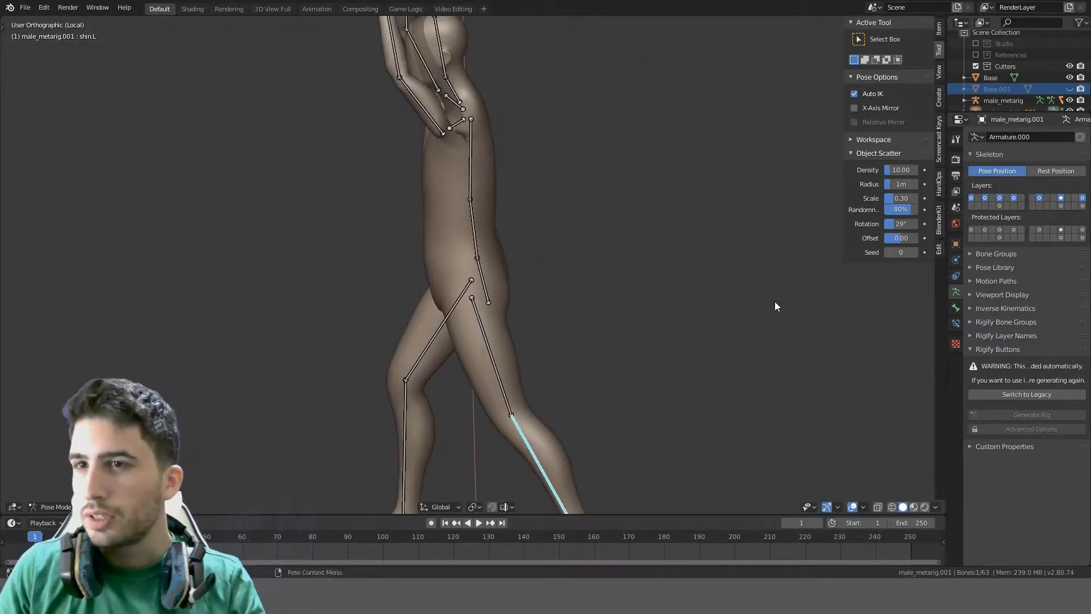
Hide the sidebar and select only the outermost bones of the left hand's four fingers, leaving out the thumb
{"action": "key", "text": "n"}
{"action": "key", "text": "KP_3"}
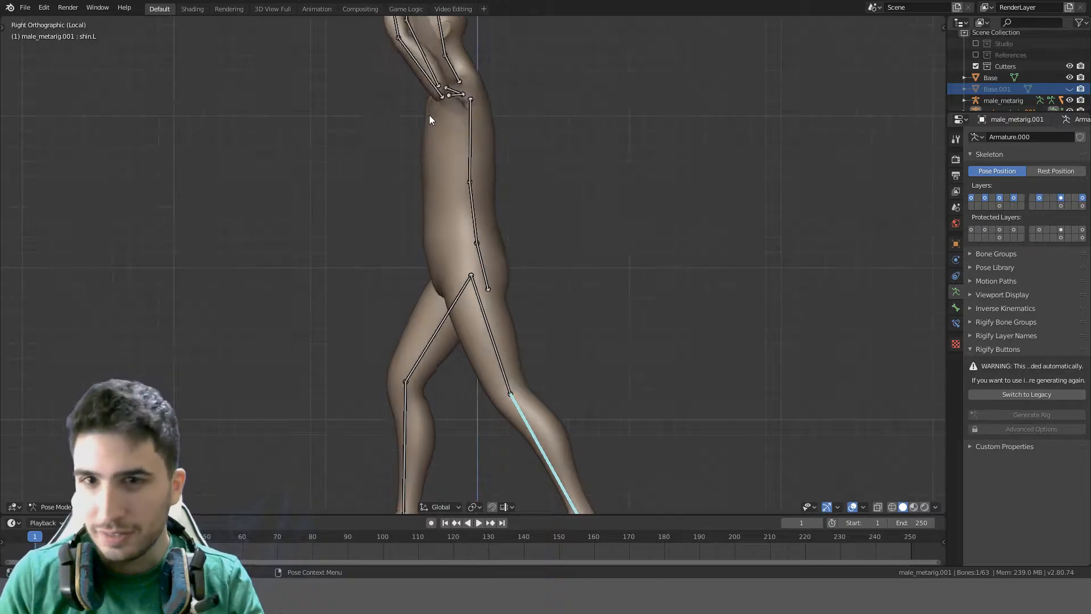
{"action": "middle_click_drag", "start_coordinate": [487, 58], "coordinate": [598, 270], "text": "shift"}
{"action": "scroll", "coordinate": [598, 187], "scroll_direction": "up", "scroll_amount": 4}
{"action": "middle_click_drag", "start_coordinate": [598, 180], "coordinate": [311, 329], "text": "shift"}
{"action": "middle_click_drag", "start_coordinate": [312, 328], "coordinate": [408, 198]}
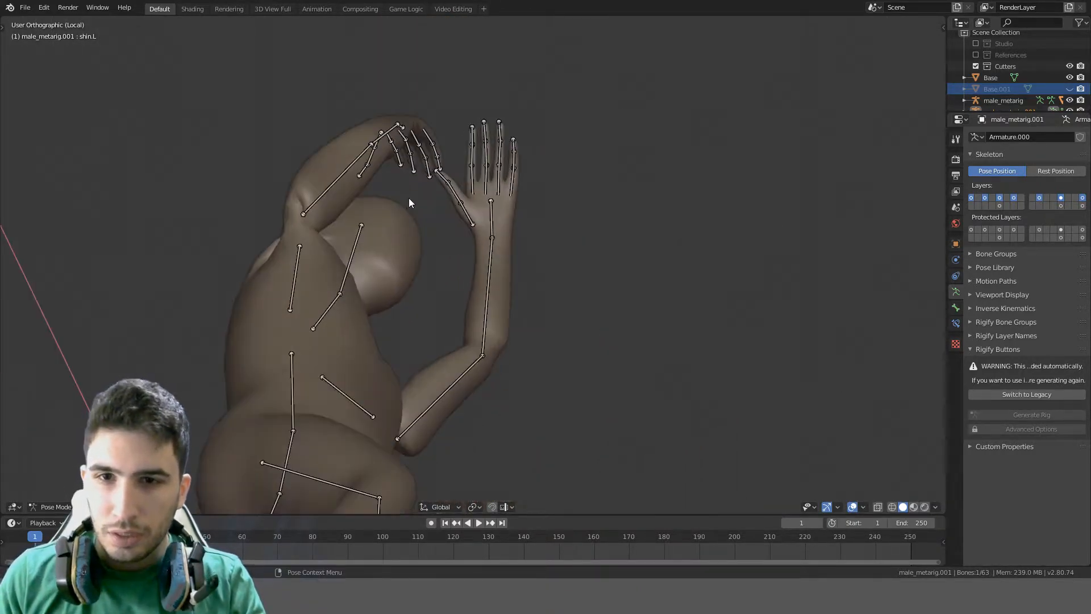
{"action": "middle_click_drag", "start_coordinate": [514, 164], "coordinate": [455, 297], "text": "shift"}
{"action": "mouse_move", "coordinate": [455, 296]}
{"action": "middle_mouse_down"}
{"action": "mouse_move", "coordinate": [466, 295]}
{"action": "mouse_move", "coordinate": [463, 278]}
{"action": "middle_mouse_up"}
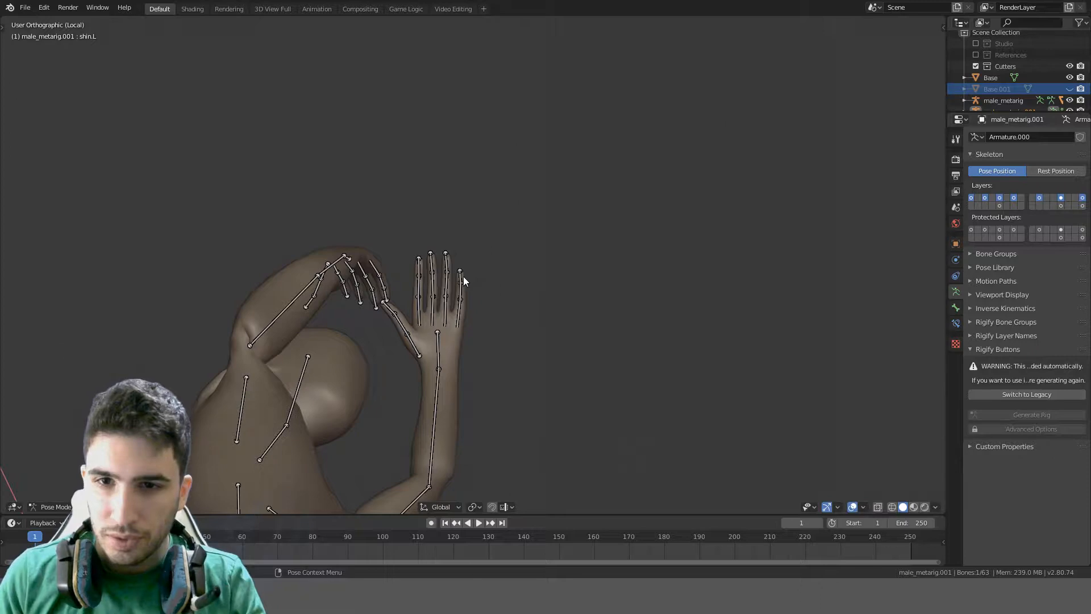
{"action": "key", "text": "ctrl+Tab"}
{"action": "left_click", "coordinate": [437, 264]}
{"action": "key", "text": "ctrl+z"}
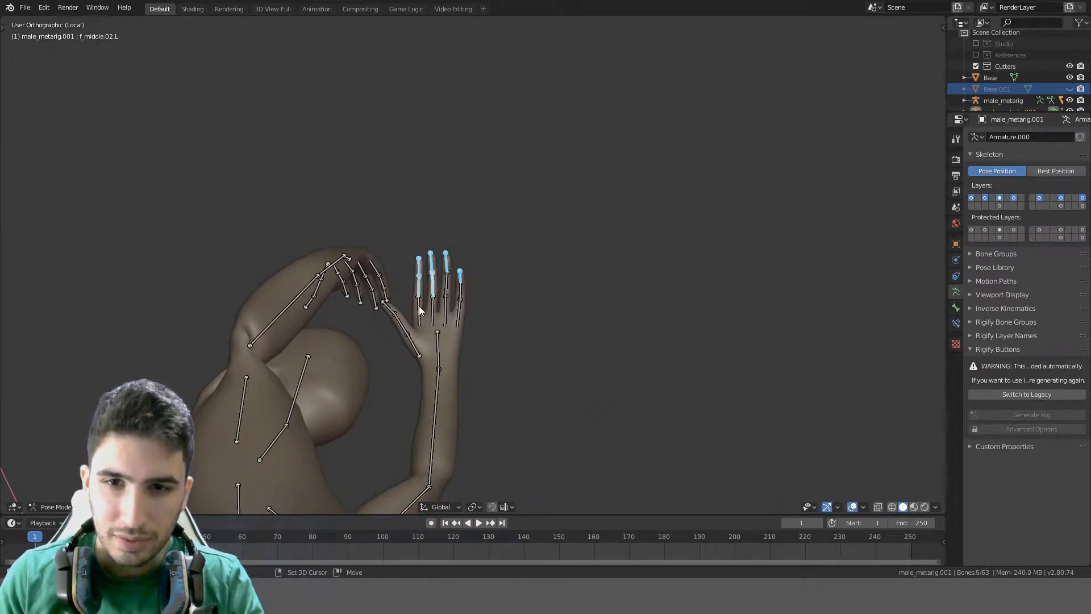
{"action": "left_click", "coordinate": [462, 294], "text": "shift"}
{"action": "left_click", "coordinate": [462, 312], "text": "shift"}
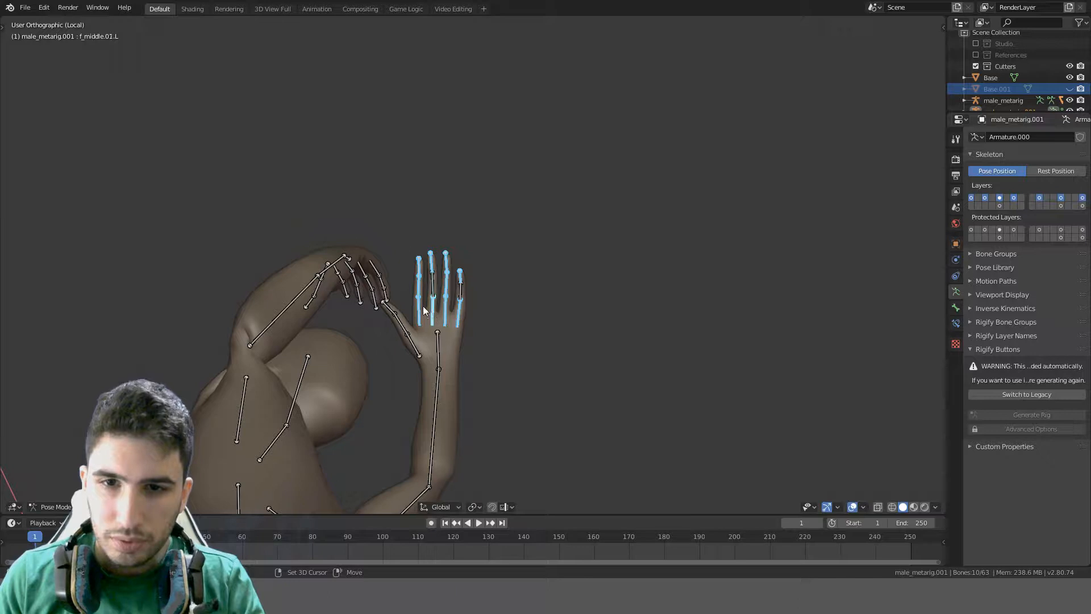
{"action": "key", "text": "c"}
{"action": "scroll", "coordinate": [433, 301], "scroll_direction": "up", "scroll_amount": 5}
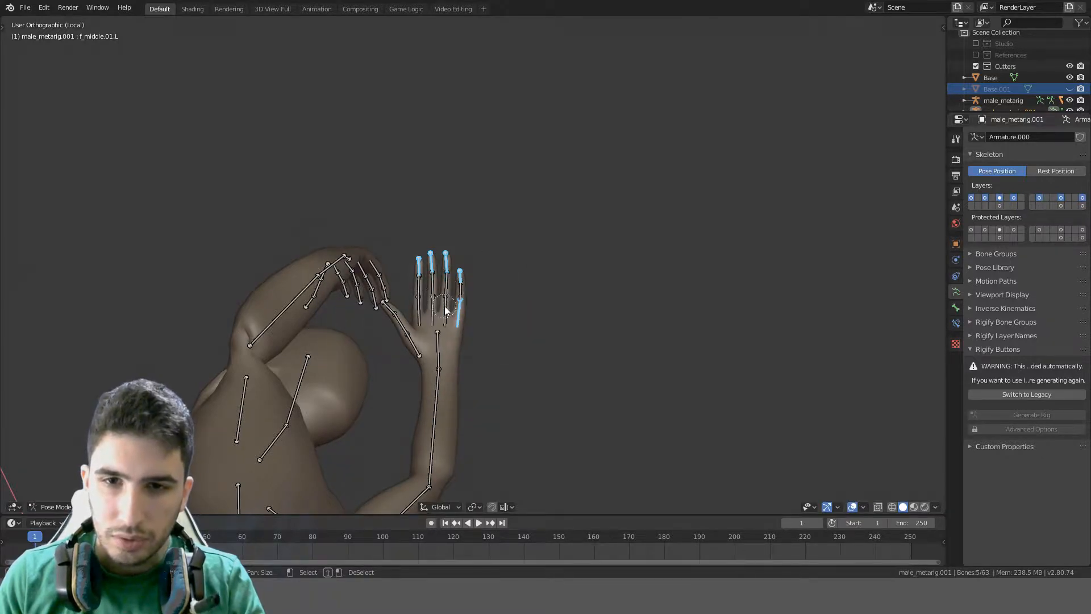
{"action": "middle_click_drag", "start_coordinate": [488, 302], "coordinate": [470, 246]}
Try scaling the four fingertip bones of the left hand, first uniformly and then along their local Y axes
{"action": "key", "text": "s"}
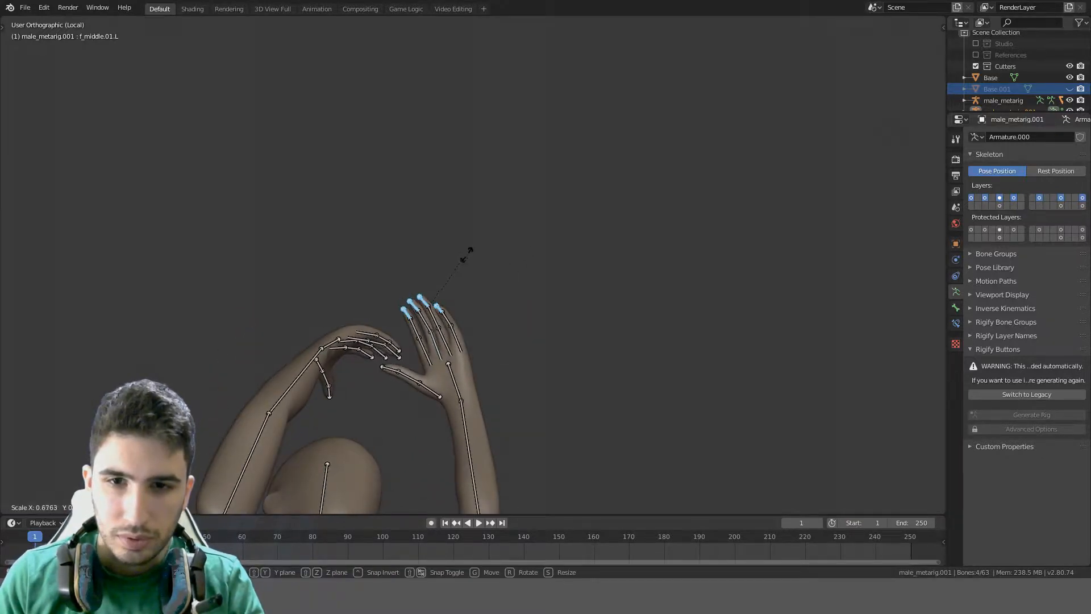
{"action": "right_click", "coordinate": [476, 223]}
{"action": "key", "text": "s"}
{"action": "key", "text": "y"}
{"action": "key", "text": "y"}
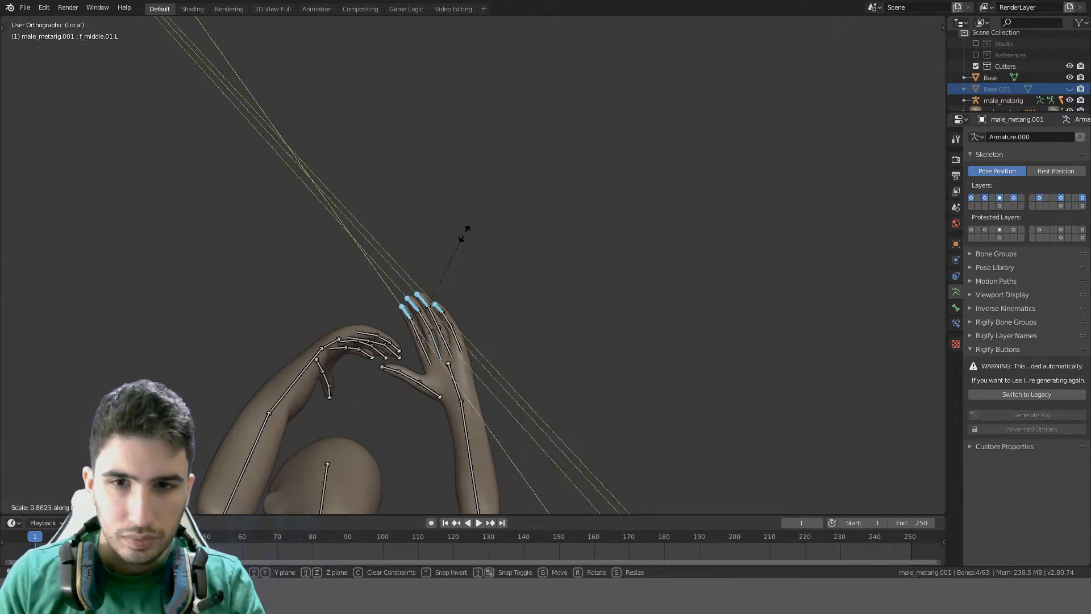
{"action": "right_click", "coordinate": [474, 234]}
{"action": "middle_click_drag", "start_coordinate": [474, 234], "coordinate": [580, 191]}
{"action": "key", "text": "s"}
{"action": "key", "text": "y"}
{"action": "key", "text": "y"}
{"action": "right_click", "coordinate": [482, 325]}
{"action": "scroll", "coordinate": [475, 266], "scroll_direction": "up", "scroll_amount": 4}
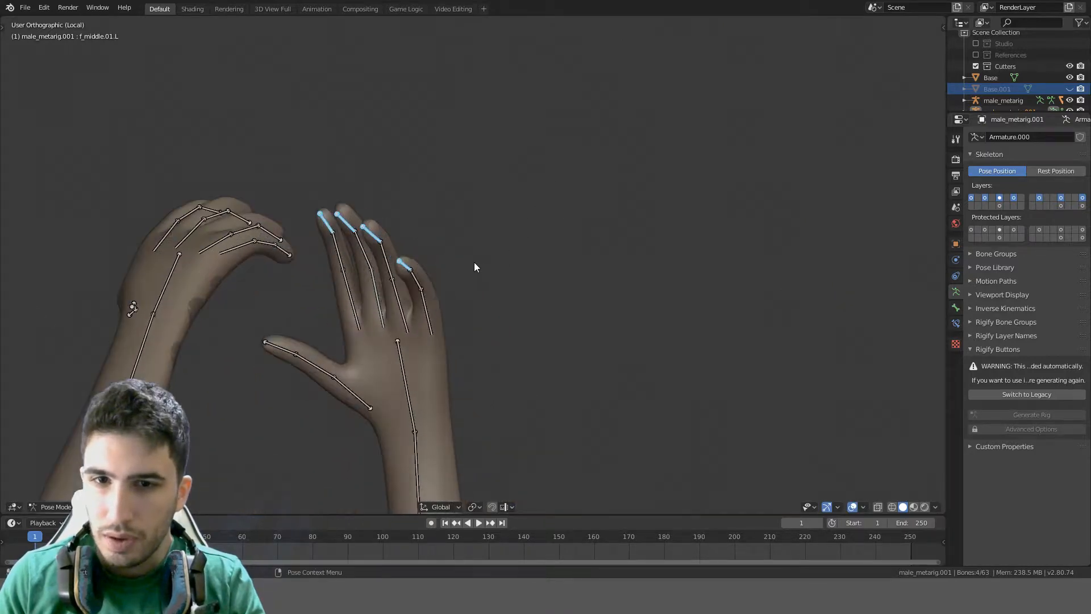
{"action": "middle_click_drag", "start_coordinate": [405, 298], "coordinate": [399, 353]}
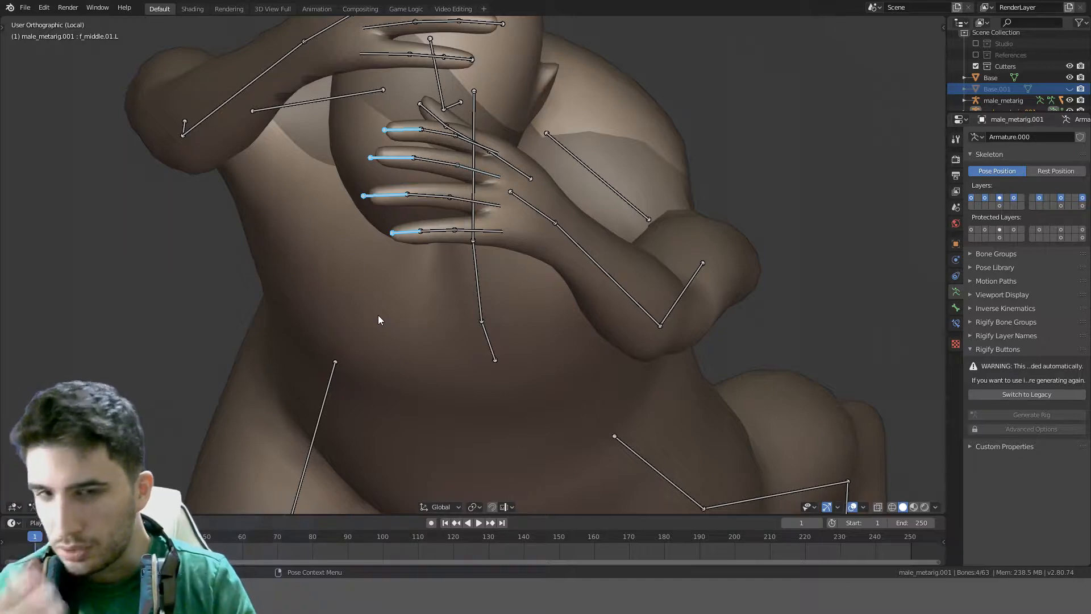
Select all bones of the left hand's four fingers and try scaling them along their local Y and Z axes
{"action": "middle_click_drag", "start_coordinate": [437, 202], "coordinate": [543, 96]}
{"action": "key", "text": "c"}
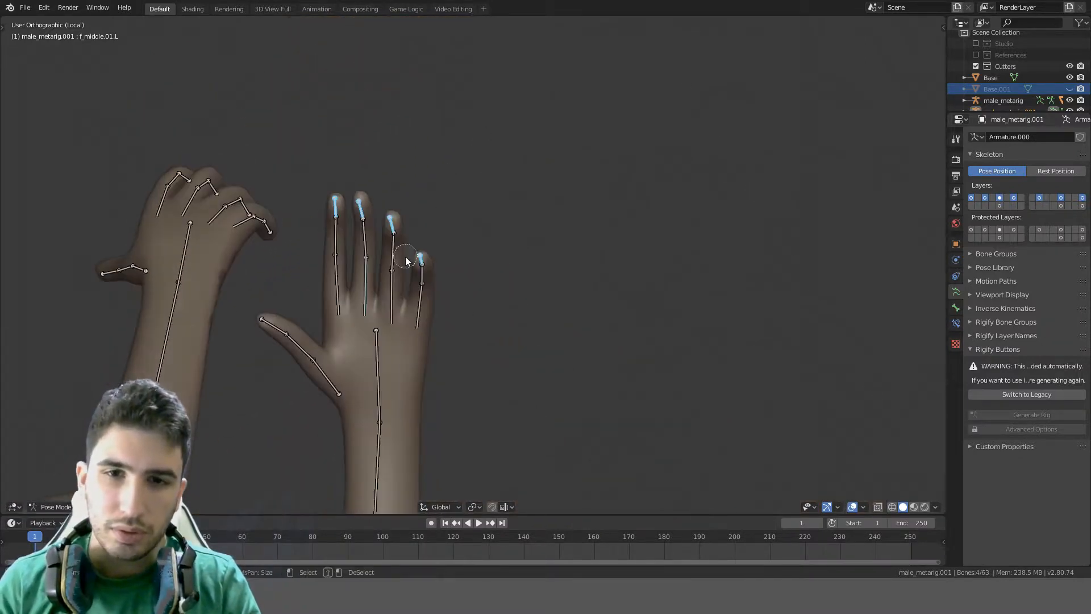
{"action": "right_click", "coordinate": [357, 259]}
{"action": "mouse_move", "coordinate": [483, 199]}
{"action": "middle_mouse_down"}
{"action": "mouse_move", "coordinate": [497, 195]}
{"action": "mouse_move", "coordinate": [487, 200]}
{"action": "middle_mouse_up"}
{"action": "key", "text": "s"}
{"action": "key", "text": "y"}
{"action": "key", "text": "y"}
{"action": "right_click", "coordinate": [506, 168]}
{"action": "key", "text": "s"}
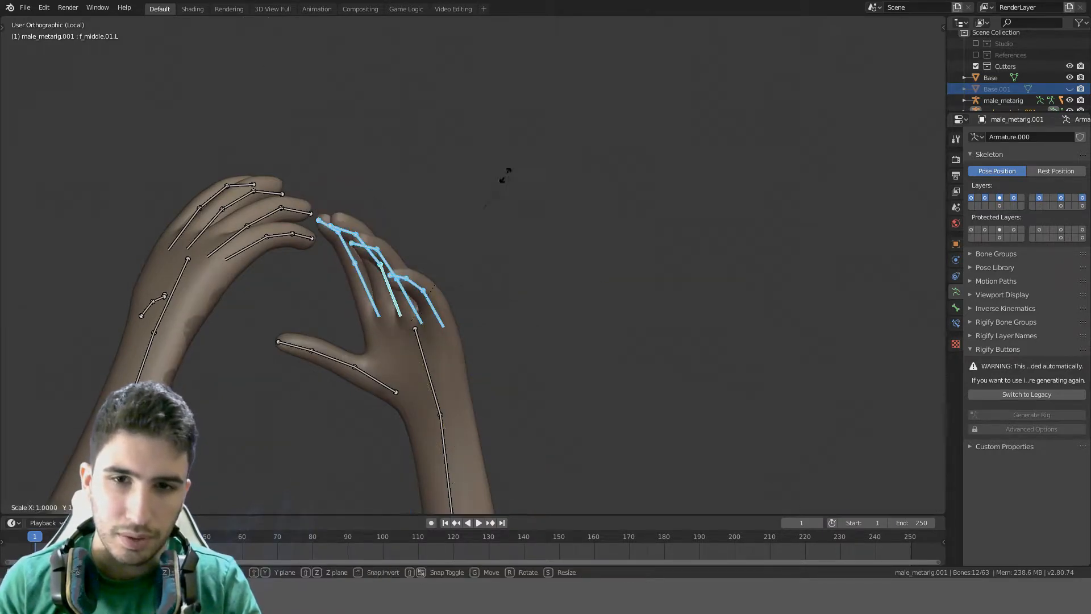
{"action": "key", "text": "z"}
{"action": "key", "text": "z"}
{"action": "right_click", "coordinate": [469, 219]}
{"action": "middle_click_drag", "start_coordinate": [455, 230], "coordinate": [487, 172]}
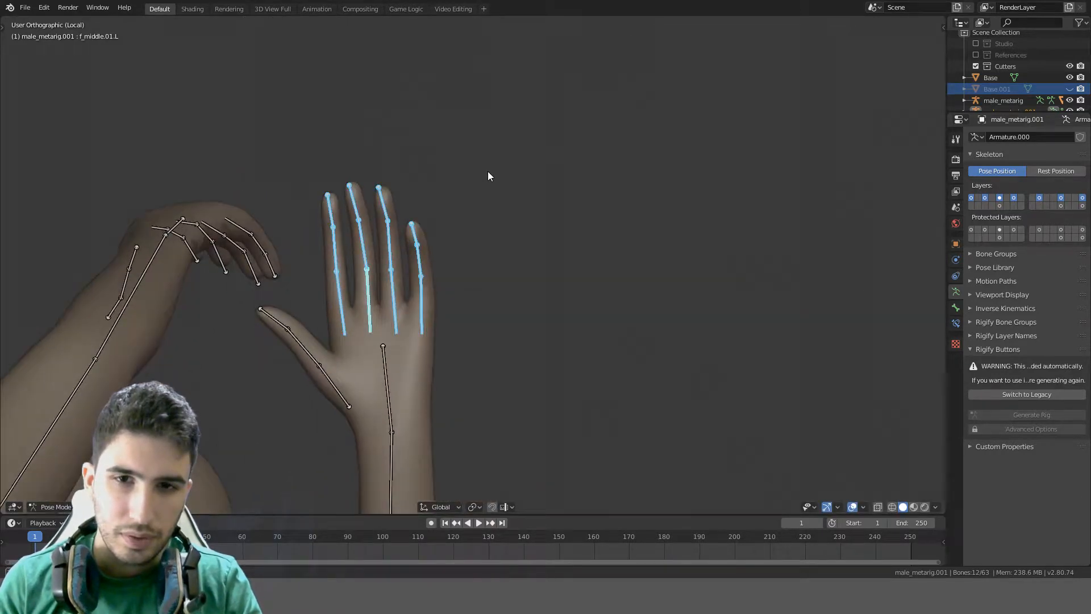
Select only the four fingertip bones of the left hand and set the pivot point to Individual Origins
{"action": "left_click", "coordinate": [416, 233]}
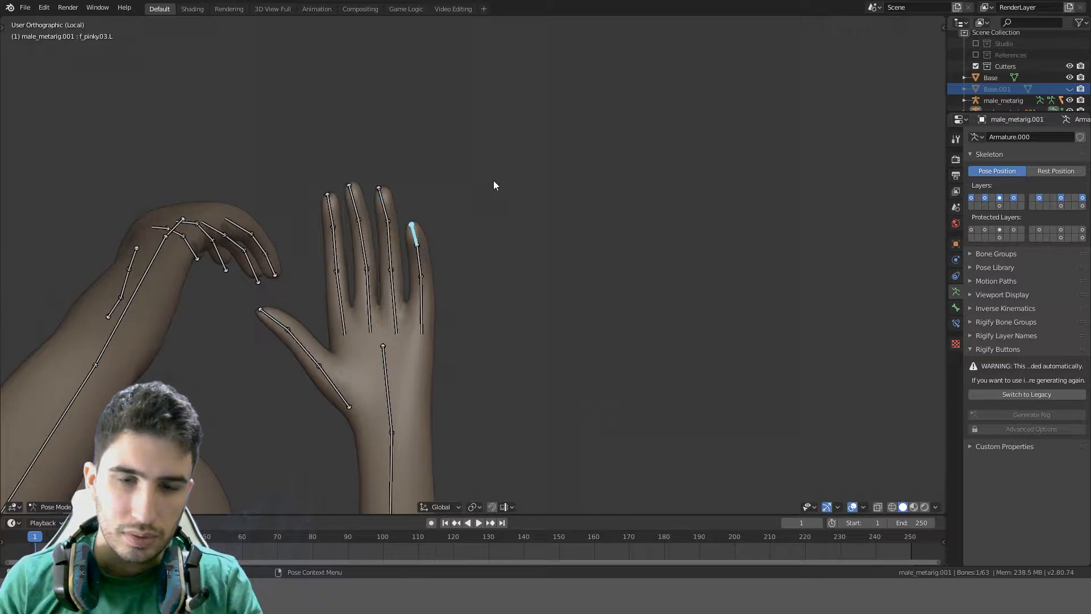
{"action": "left_click", "coordinate": [380, 198], "text": "shift"}
{"action": "left_click", "coordinate": [351, 199], "text": "shift"}
{"action": "left_click", "coordinate": [334, 208], "text": "shift"}
{"action": "key", "text": "ctrl+z"}
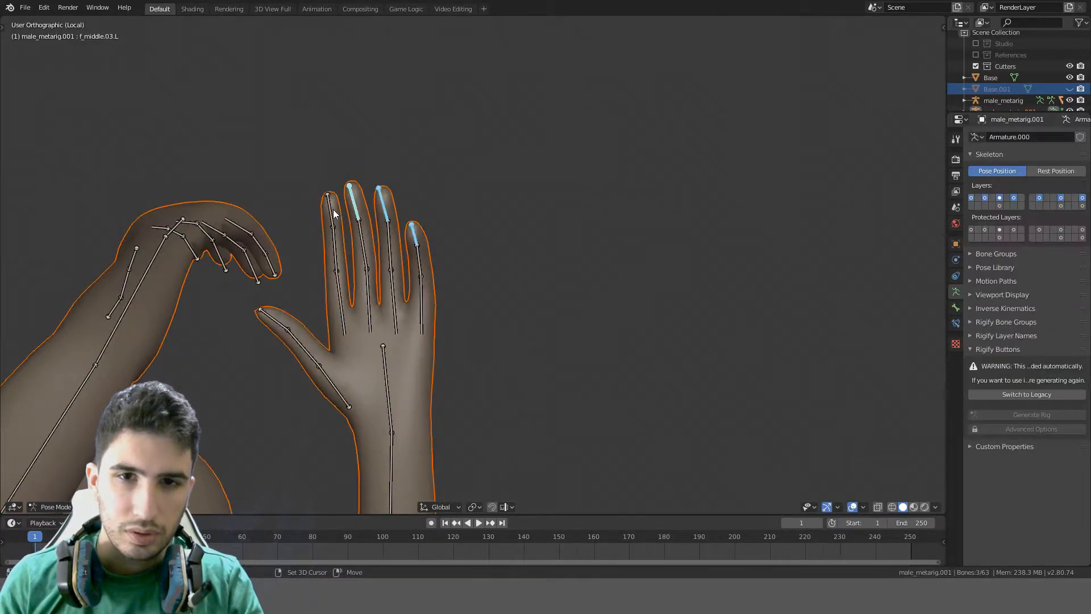
{"action": "left_click", "coordinate": [473, 507]}
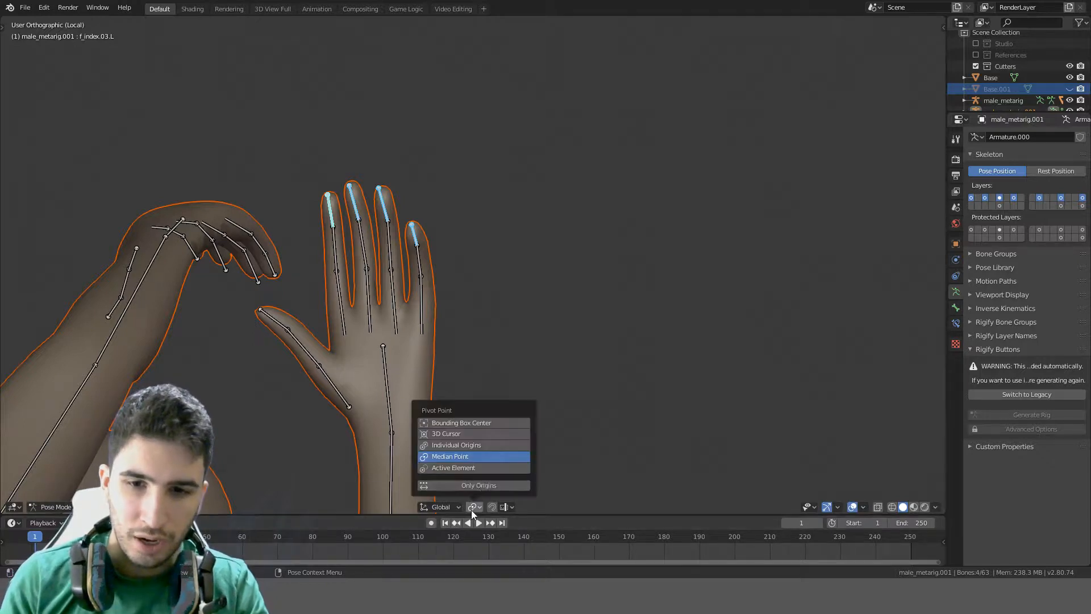
{"action": "left_click", "coordinate": [479, 446]}
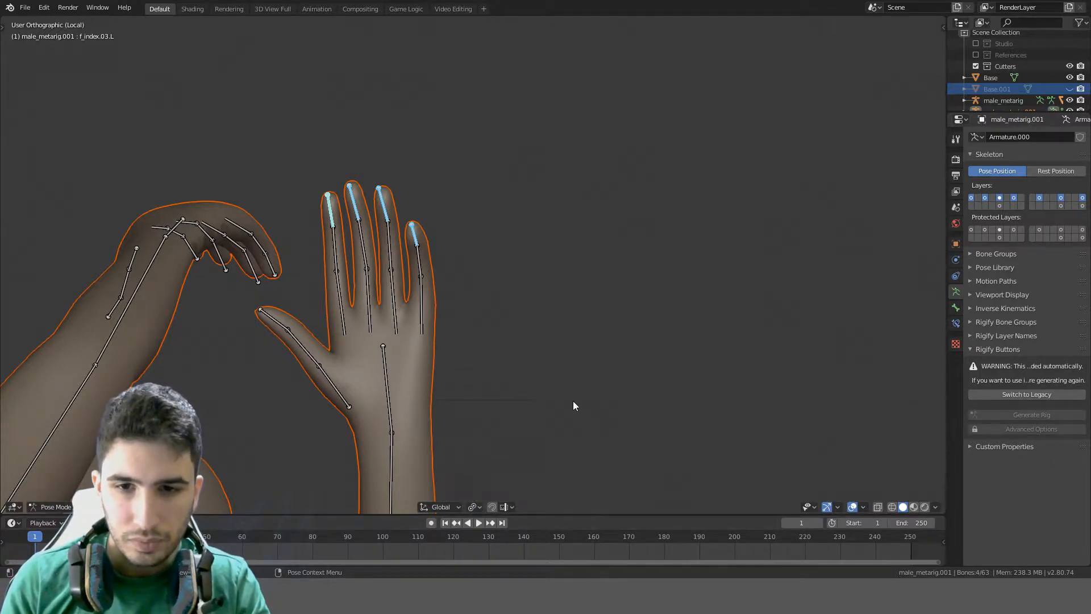
Try the local Z and Y axes, then rotate the four fingertip bones around their local X axes
{"action": "middle_click_drag", "start_coordinate": [590, 284], "coordinate": [594, 240]}
{"action": "key", "text": "r"}
{"action": "key", "text": "z"}
{"action": "key", "text": "z"}
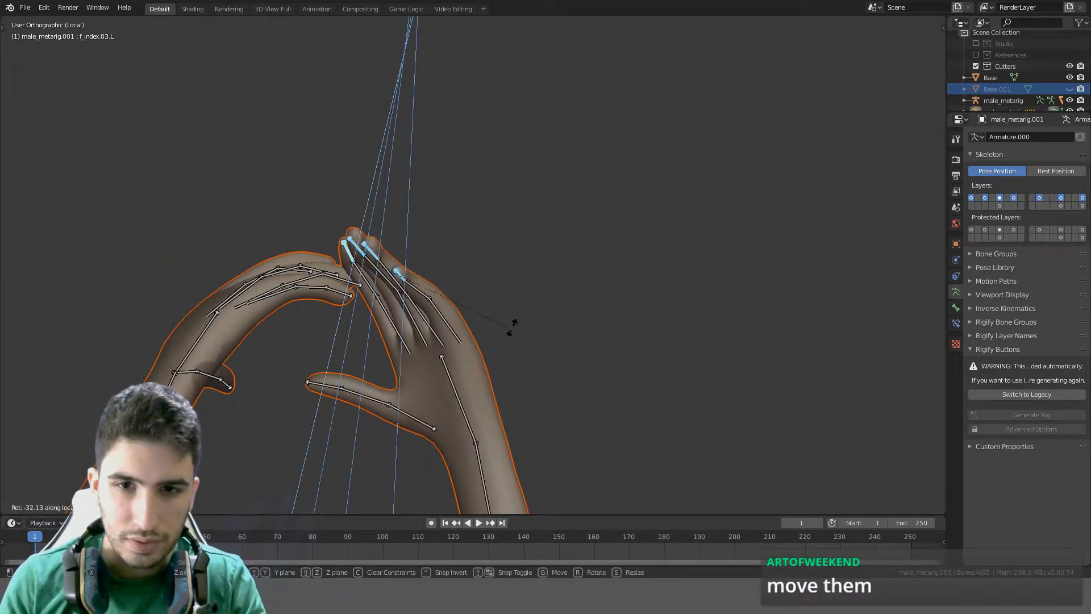
{"action": "key", "text": "z"}
{"action": "key", "text": "y"}
{"action": "key", "text": "y"}
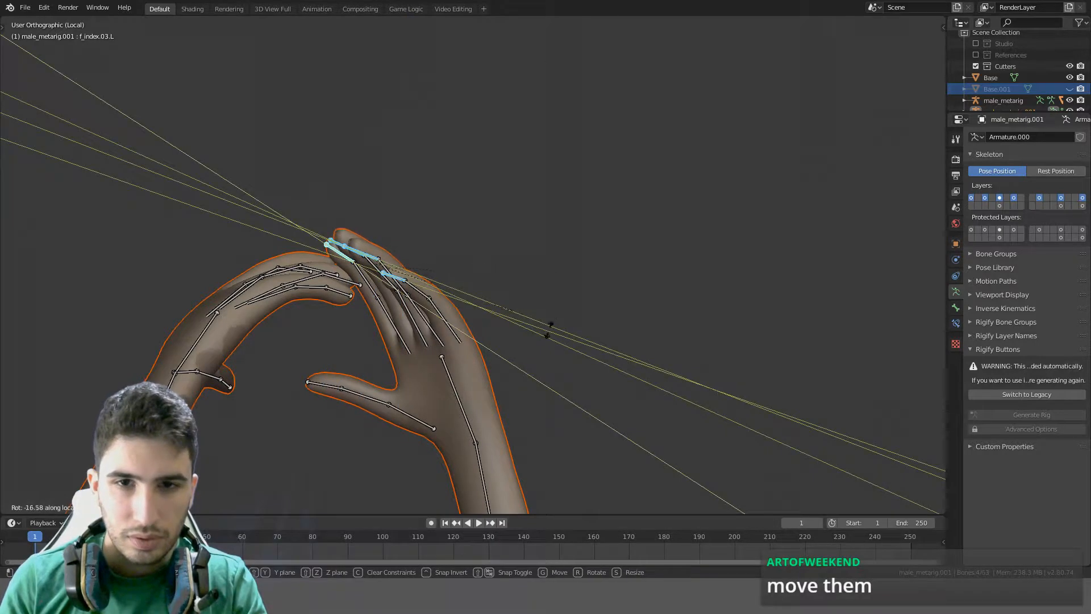
{"action": "key", "text": "y"}
{"action": "key", "text": "x"}
{"action": "key", "text": "x"}
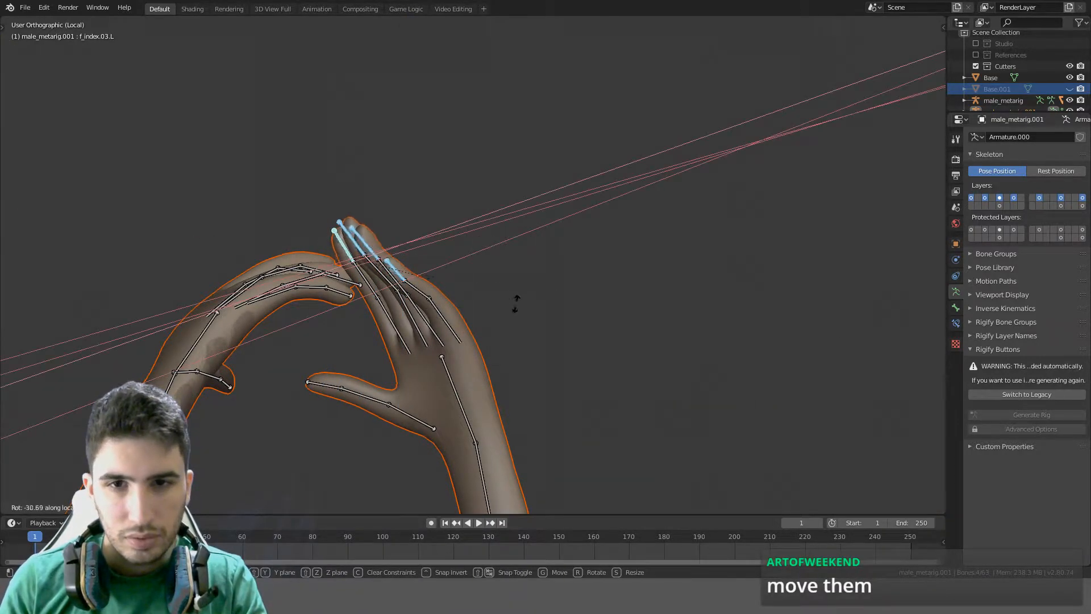
{"action": "left_click", "coordinate": [512, 236]}
Rotate all bones of the left hand's four fingers around their local X axes to curl them into a fist
{"action": "middle_click_drag", "start_coordinate": [453, 299], "coordinate": [558, 254]}
{"action": "key", "text": "r"}
{"action": "key", "text": "y"}
{"action": "key", "text": "y"}
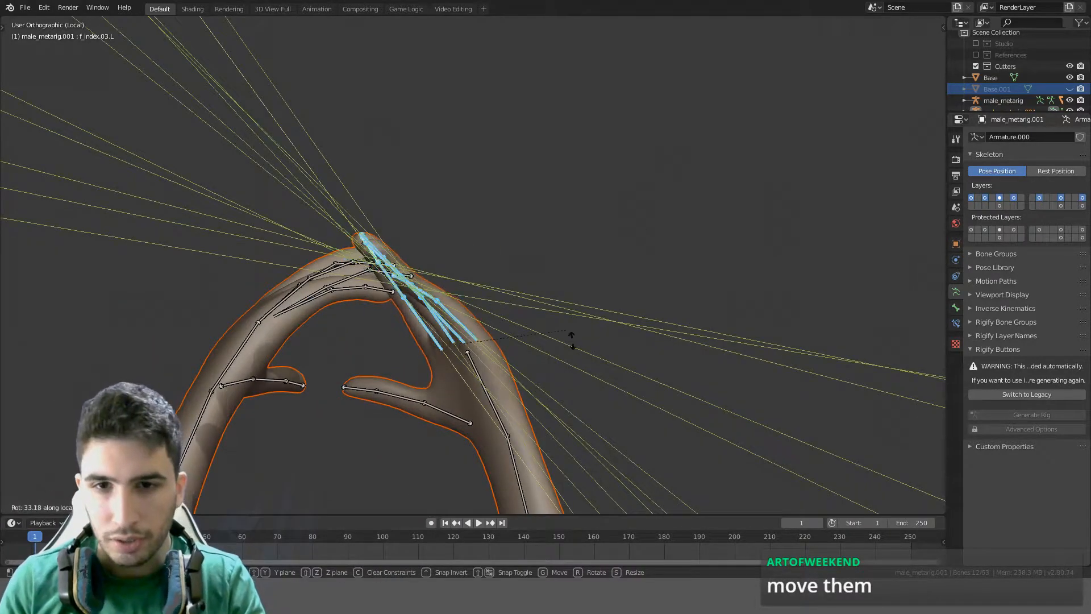
{"action": "key", "text": "y"}
{"action": "key", "text": "x"}
{"action": "key", "text": "x"}
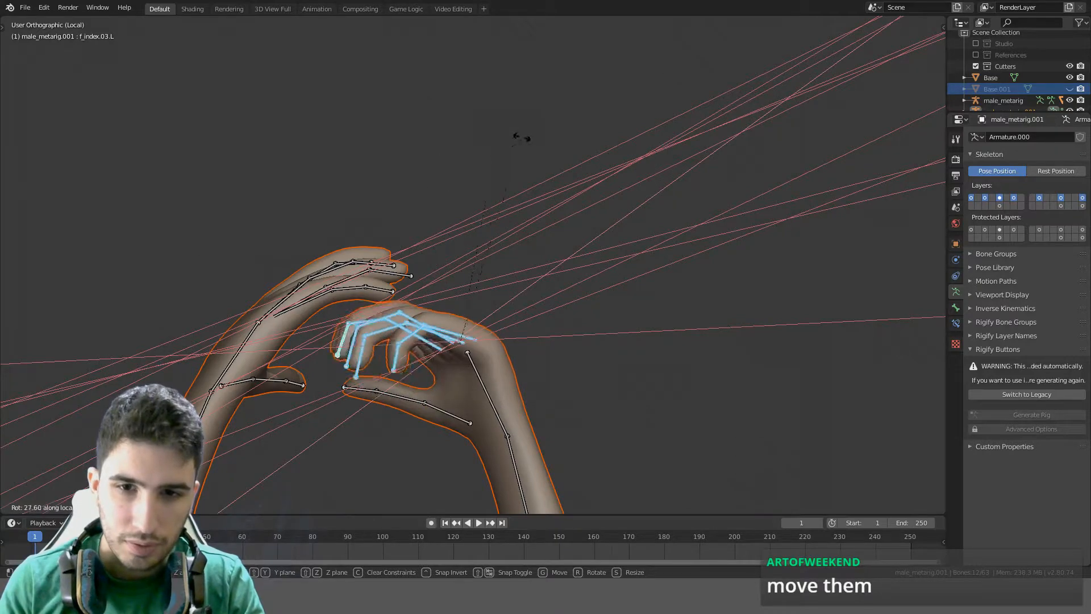
{"action": "left_click", "coordinate": [503, 173]}
{"action": "middle_click_drag", "start_coordinate": [503, 173], "coordinate": [656, 137]}
{"action": "key", "text": "r"}
{"action": "key", "text": "x"}
{"action": "key", "text": "x"}
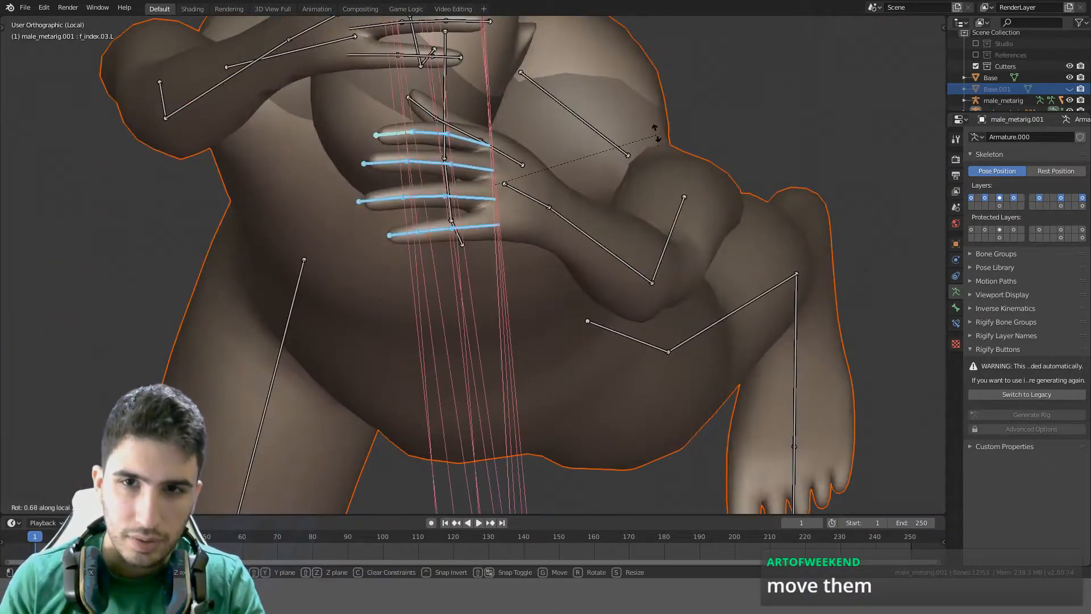
{"action": "left_click", "coordinate": [519, 78]}
Select all bones of the right hand's four fingers instead and rotate them around their local X axes into a fist
{"action": "middle_click_drag", "start_coordinate": [519, 78], "coordinate": [648, 441]}
{"action": "scroll", "coordinate": [451, 380], "scroll_direction": "up", "scroll_amount": 4}
{"action": "middle_click_drag", "start_coordinate": [450, 380], "coordinate": [391, 379]}
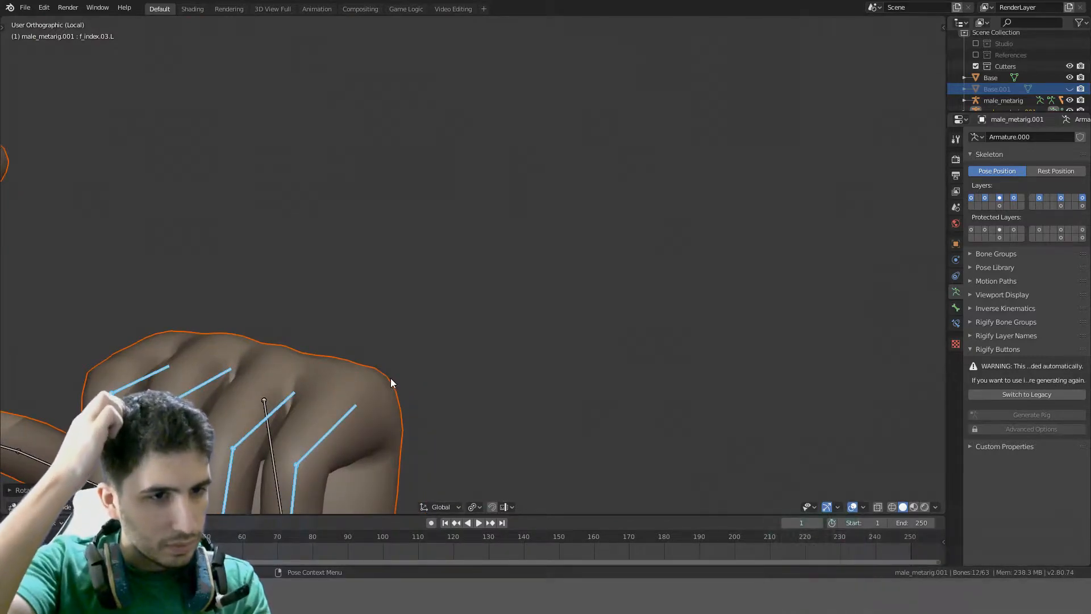
{"action": "scroll", "coordinate": [391, 379], "scroll_direction": "down", "scroll_amount": 1}
{"action": "scroll", "coordinate": [390, 377], "scroll_direction": "down", "scroll_amount": 7}
{"action": "middle_click_drag", "start_coordinate": [373, 357], "coordinate": [371, 334]}
{"action": "key", "text": "alt+a"}
{"action": "key", "text": "c"}
{"action": "key", "text": "Escape"}
{"action": "middle_click_drag", "start_coordinate": [323, 282], "coordinate": [561, 195]}
{"action": "key", "text": "r"}
{"action": "key", "text": "x"}
{"action": "key", "text": "x"}
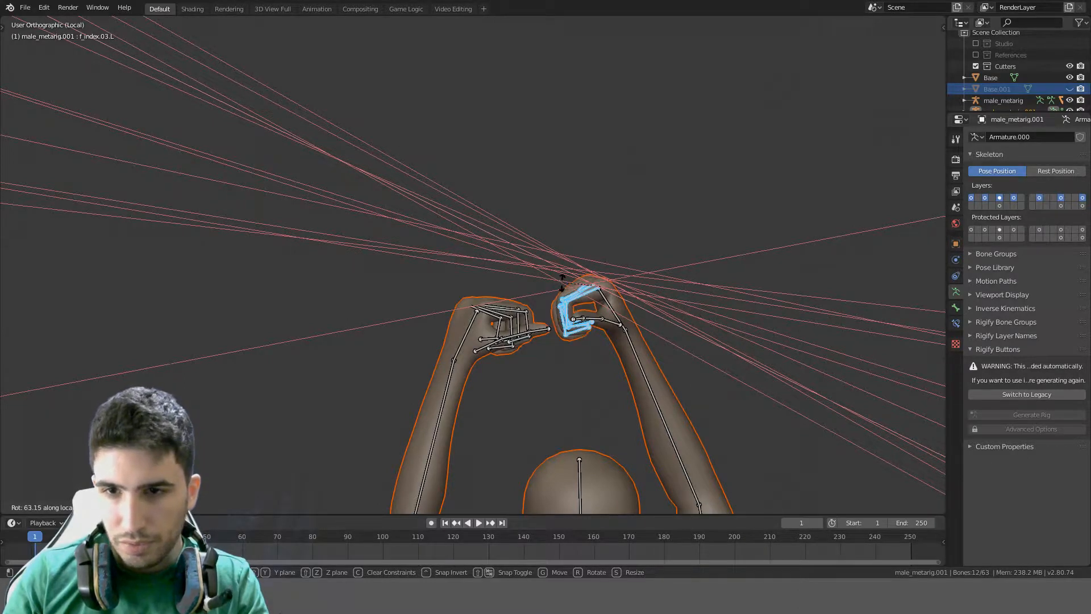
{"action": "left_click", "coordinate": [565, 291]}
{"action": "middle_click_drag", "start_coordinate": [566, 291], "coordinate": [426, 289]}
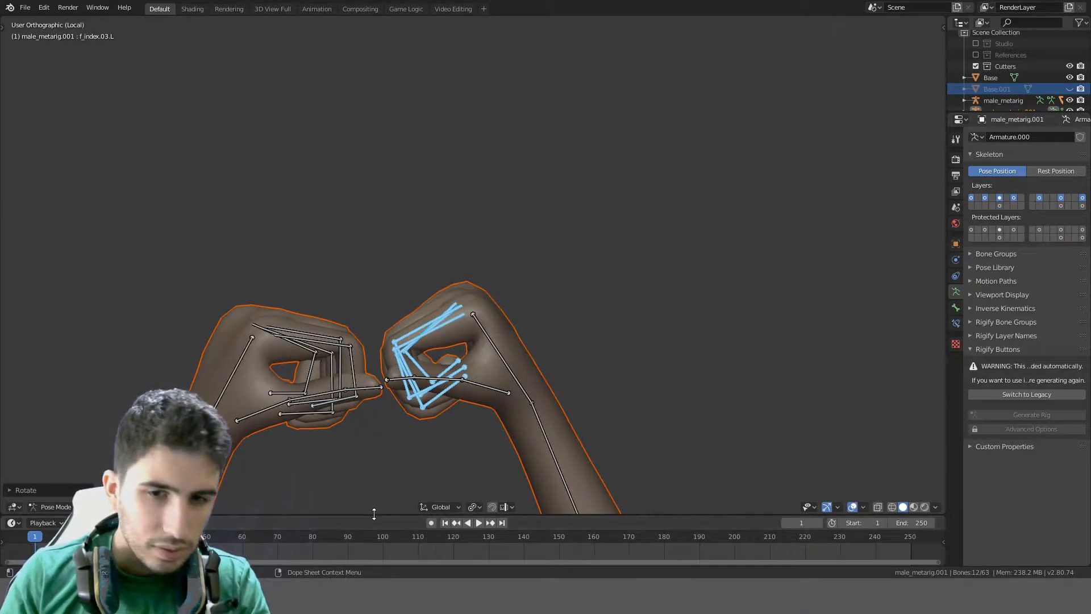
Set the pivot point to Median Point and rotate the right hand's curled fingers together outward at the knuckles
{"action": "left_click", "coordinate": [472, 507]}
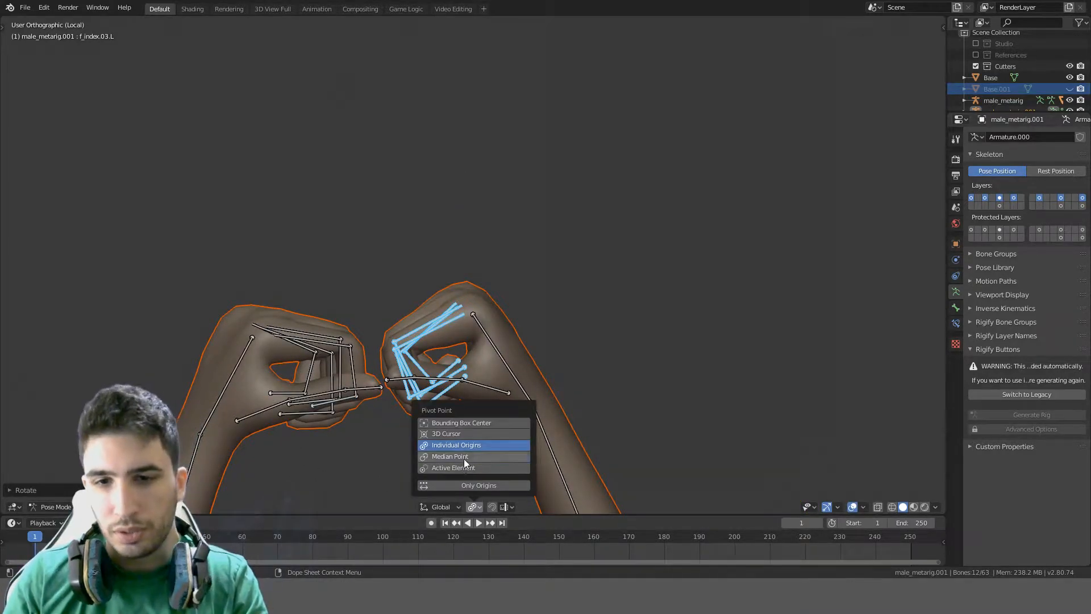
{"action": "key", "text": "r"}
{"action": "key", "text": "x"}
{"action": "right_click", "coordinate": [547, 250]}
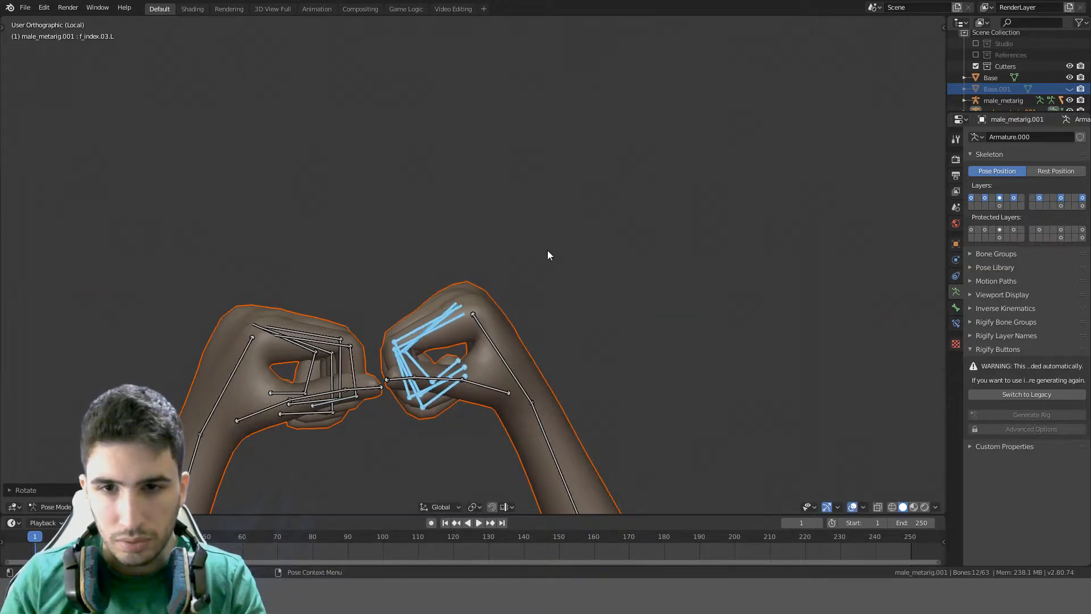
{"action": "key", "text": "r"}
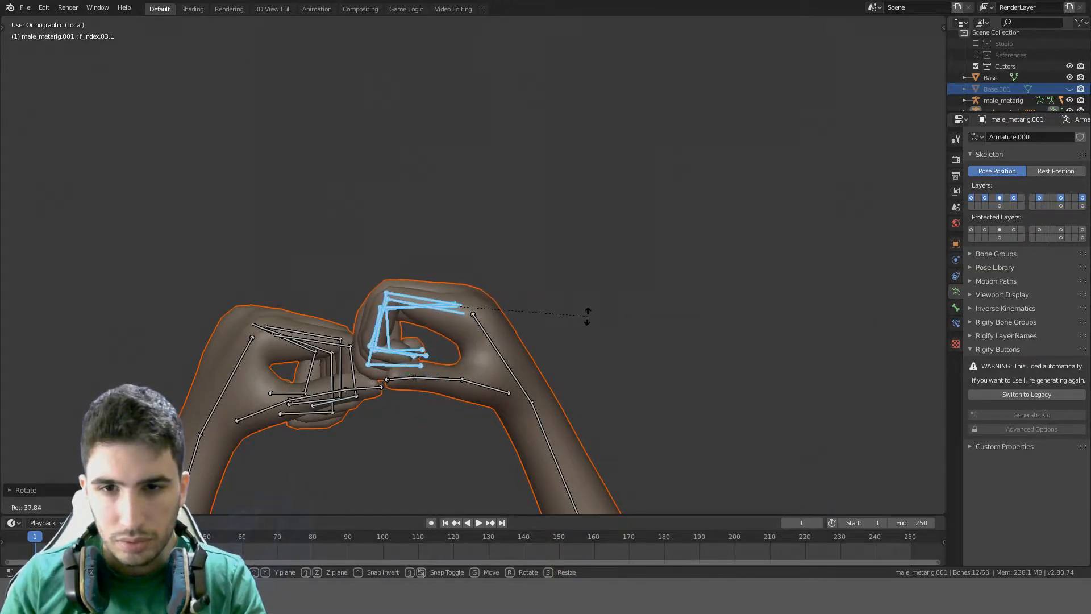
{"action": "left_click", "coordinate": [570, 328]}
{"action": "middle_click_drag", "start_coordinate": [569, 330], "coordinate": [676, 189]}
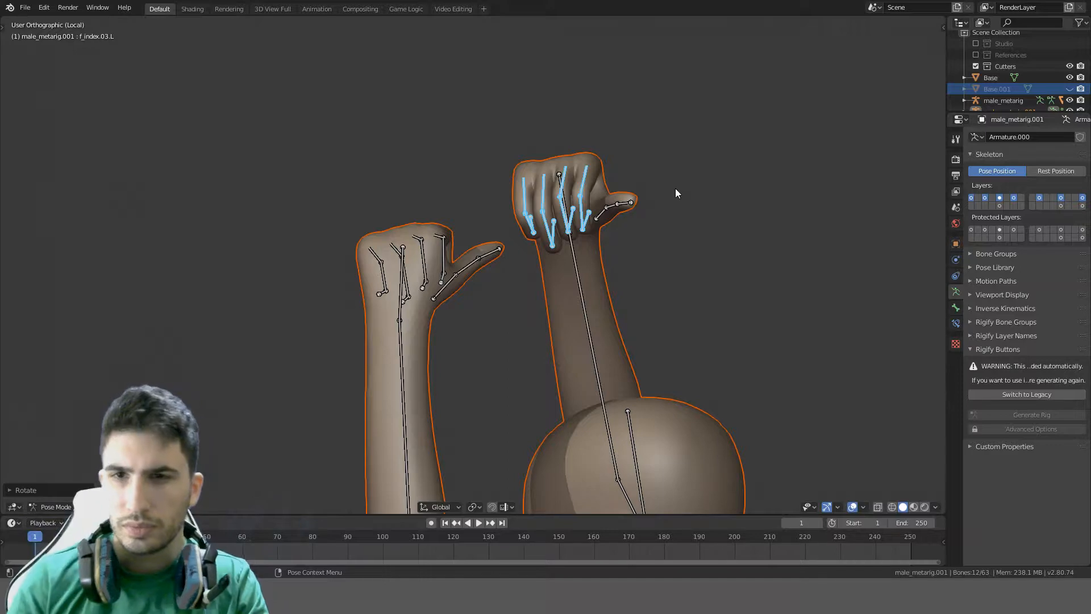
Select the tip bones of both thumbs instead and set the pivot point to Individual Origins
{"action": "middle_click_drag", "start_coordinate": [675, 193], "coordinate": [590, 217]}
{"action": "scroll", "coordinate": [590, 216], "scroll_direction": "up", "scroll_amount": 5}
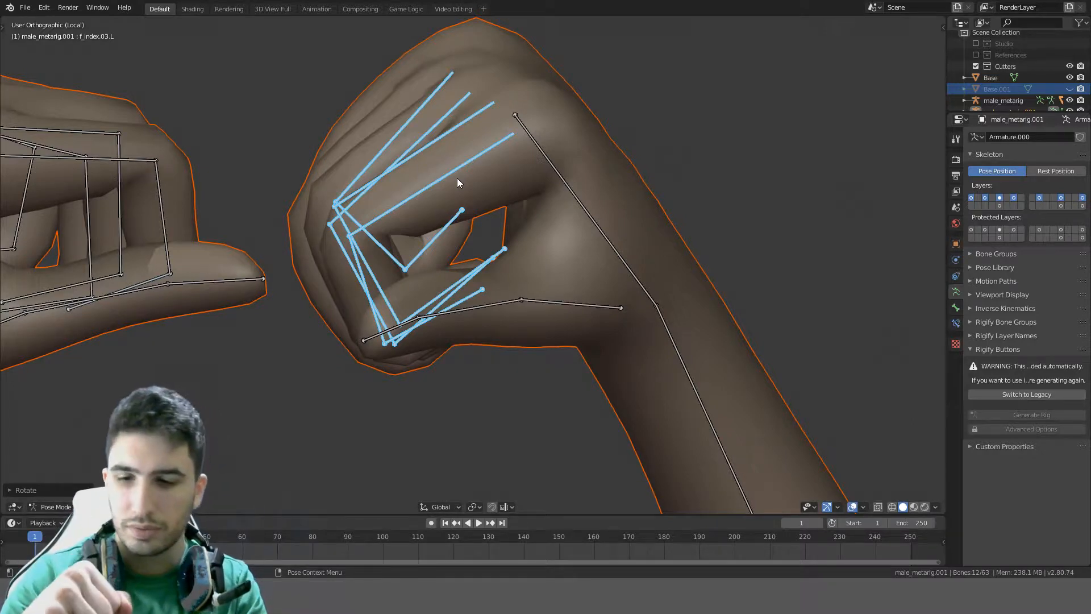
{"action": "middle_click_drag", "start_coordinate": [458, 181], "coordinate": [403, 349]}
{"action": "key", "text": "alt+a"}
{"action": "key", "text": "a"}
{"action": "key", "text": "alt+a"}
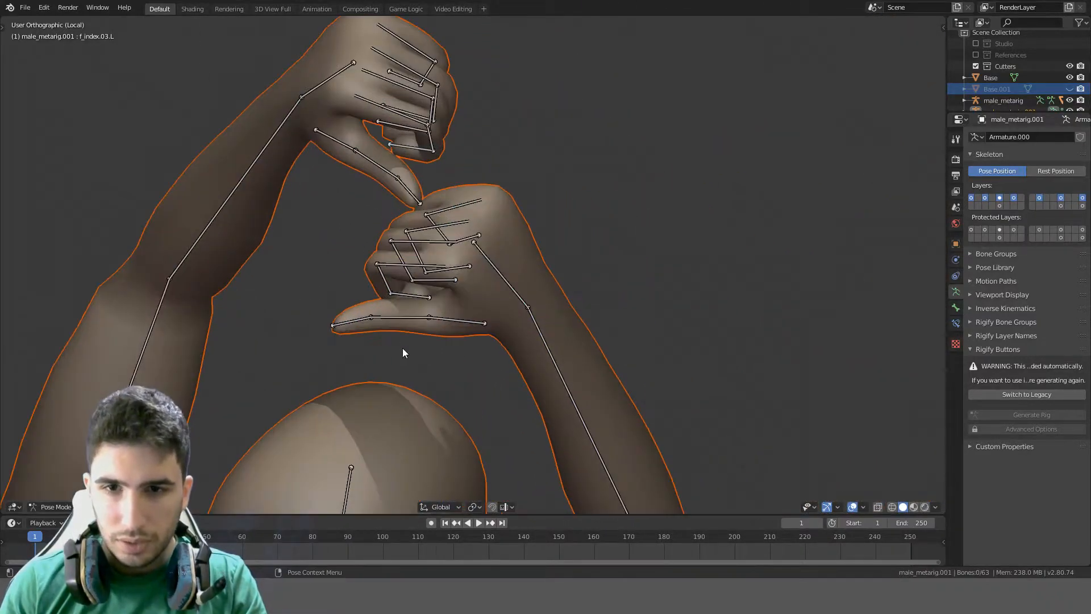
{"action": "left_click", "coordinate": [363, 321]}
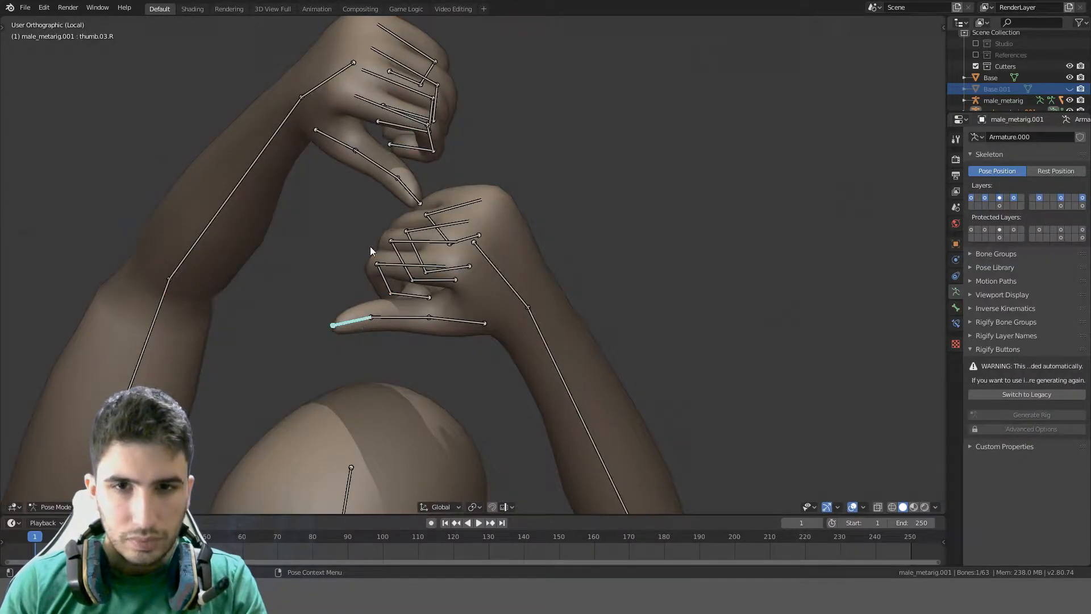
{"action": "left_click", "coordinate": [403, 191], "text": "shift"}
{"action": "left_click", "coordinate": [449, 506]}
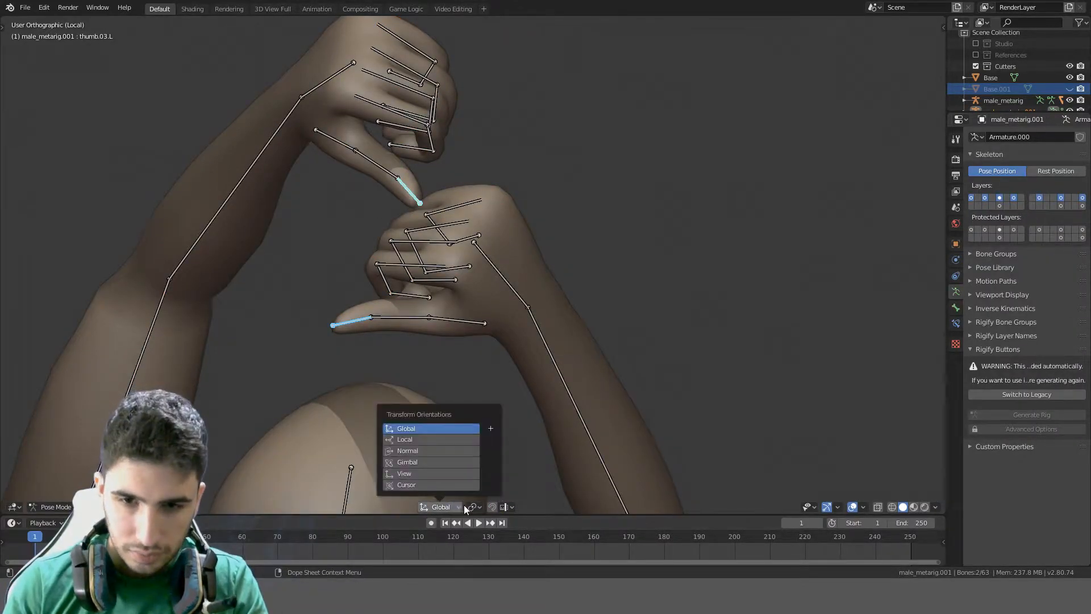
{"action": "left_click", "coordinate": [474, 506]}
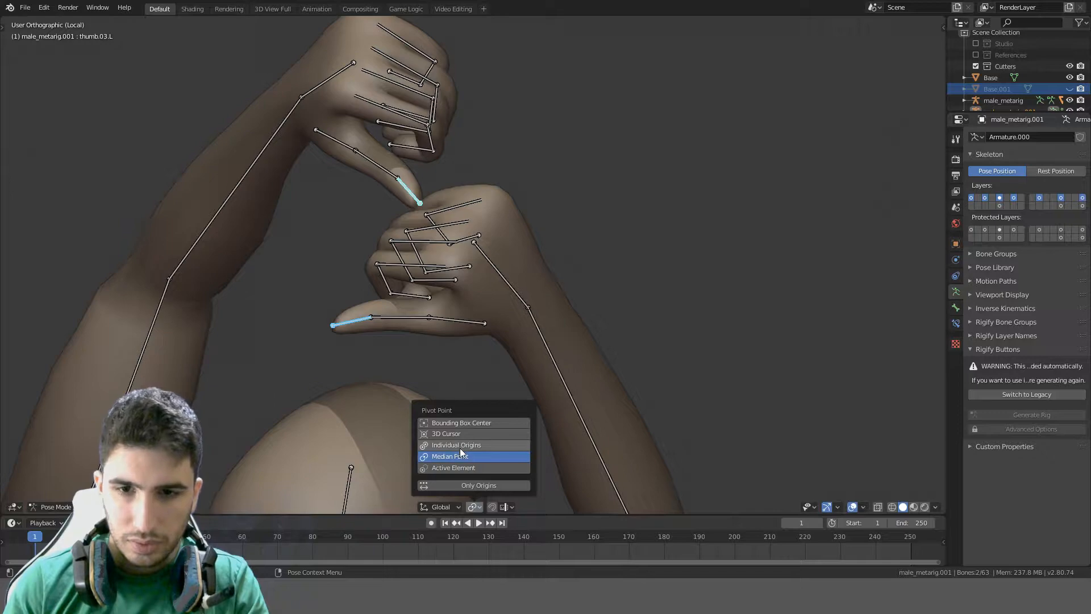
{"action": "left_click", "coordinate": [463, 445]}
Rotate both thumb tip bones around their local X axes to bend the thumb ends
{"action": "key", "text": "r"}
{"action": "key", "text": "x"}
{"action": "key", "text": "x"}
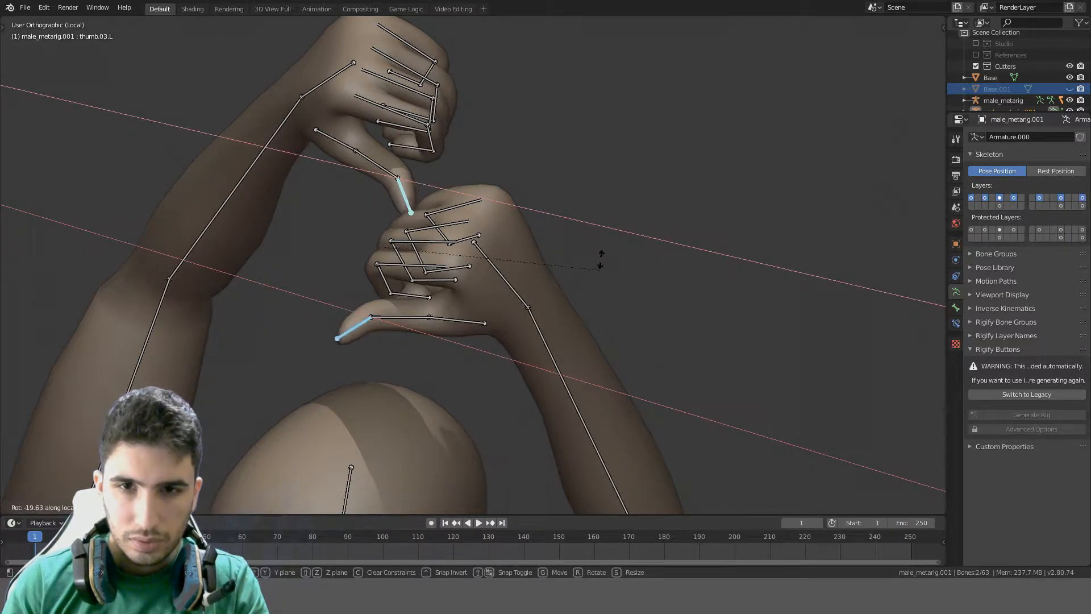
{"action": "left_click", "coordinate": [551, 122]}
{"action": "middle_click_drag", "start_coordinate": [375, 132], "coordinate": [528, 133]}
{"action": "key", "text": "r"}
{"action": "key", "text": "x"}
{"action": "key", "text": "x"}
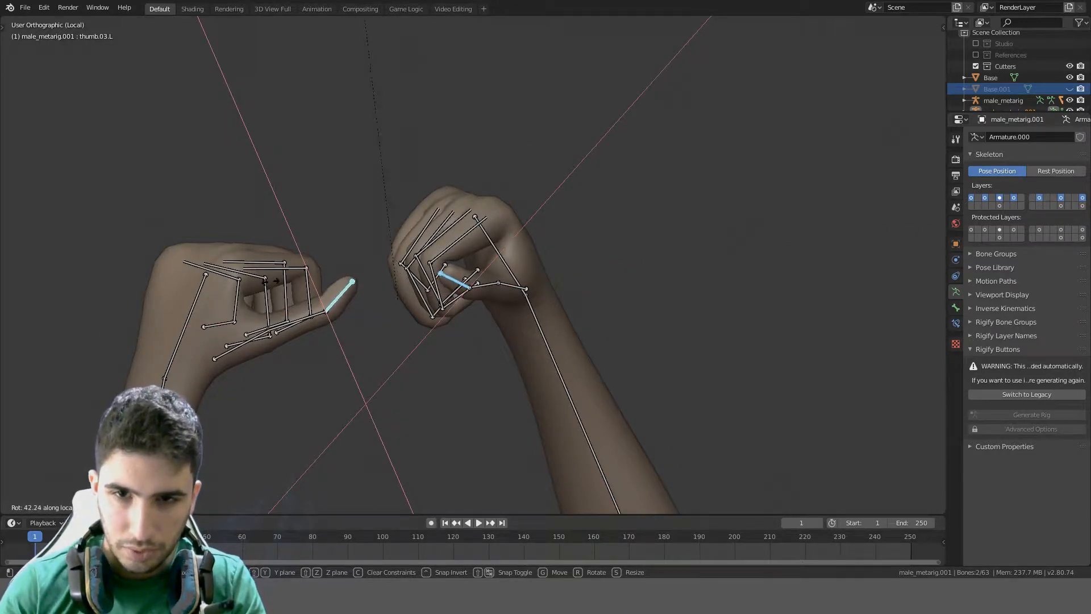
{"action": "left_click", "coordinate": [203, 167]}
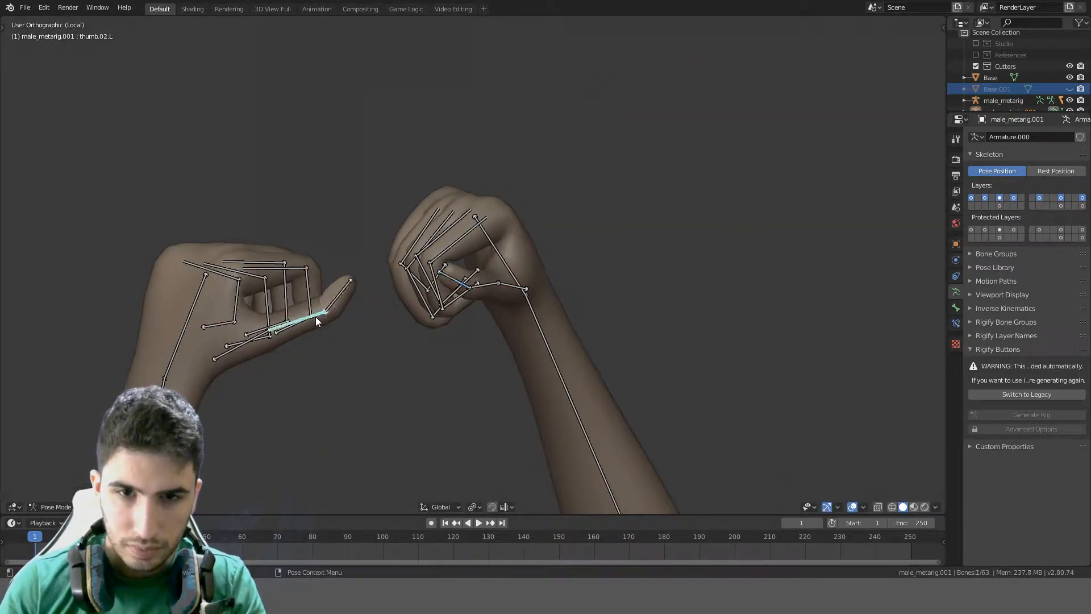
Rotate the middle bones of both thumbs together around their local X axes to fold the thumbs toward the fists
{"action": "left_click", "coordinate": [492, 287], "text": "shift"}
{"action": "key", "text": "r"}
{"action": "key", "text": "x"}
{"action": "key", "text": "x"}
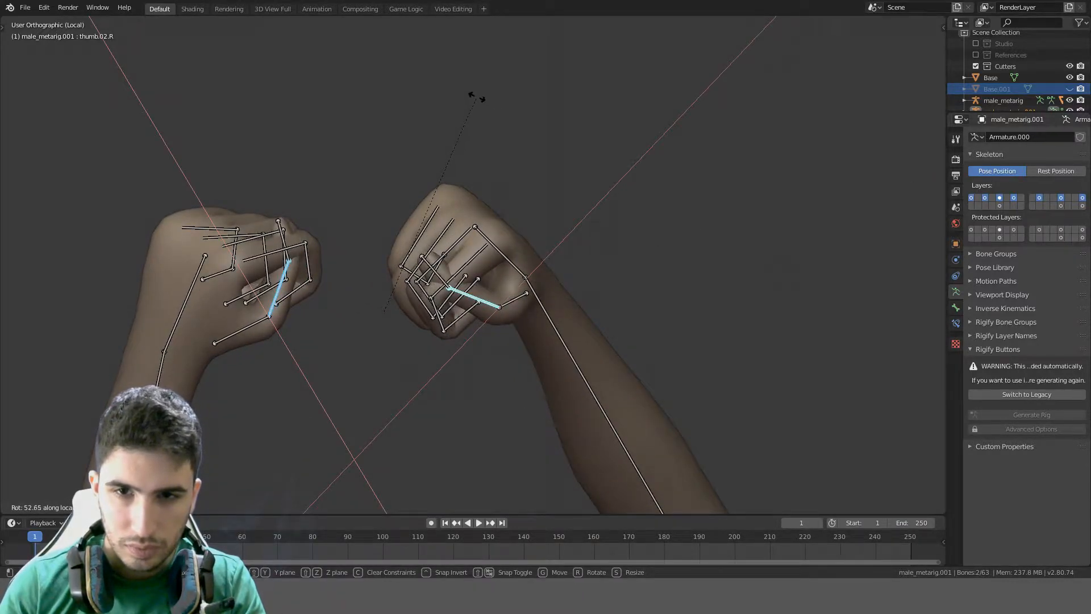
{"action": "middle_click_drag", "start_coordinate": [540, 231], "coordinate": [481, 231]}
{"action": "left_click", "coordinate": [453, 288]}
Rotate the right thumb's base bone around its local Y axis and its local X axis
{"action": "left_click", "coordinate": [463, 287]}
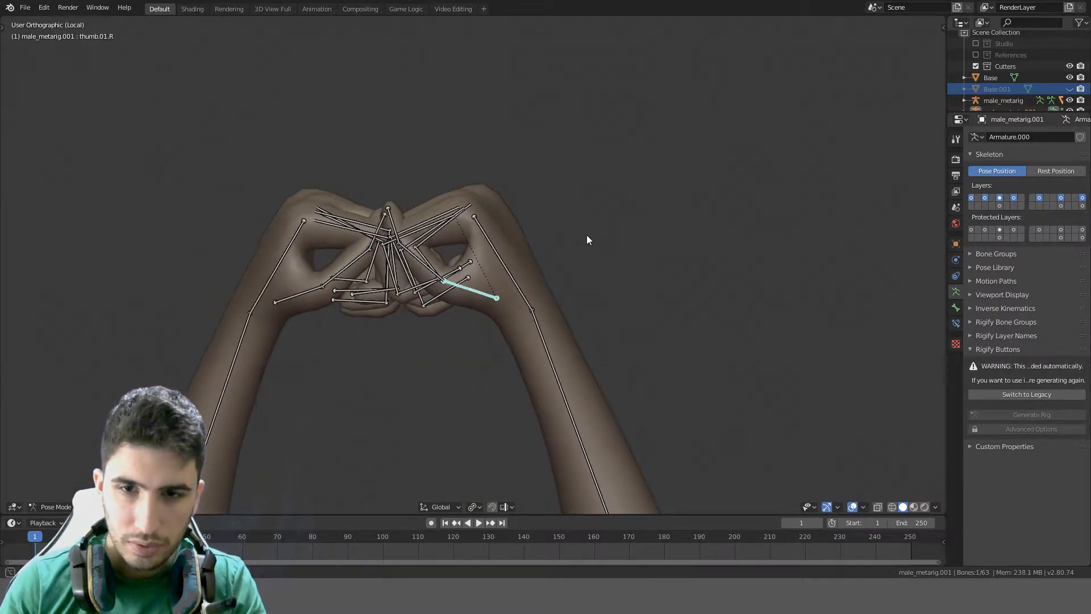
{"action": "middle_click_drag", "start_coordinate": [587, 234], "coordinate": [601, 211]}
{"action": "key", "text": "r"}
{"action": "key", "text": "y"}
{"action": "key", "text": "y"}
{"action": "left_click", "coordinate": [541, 118]}
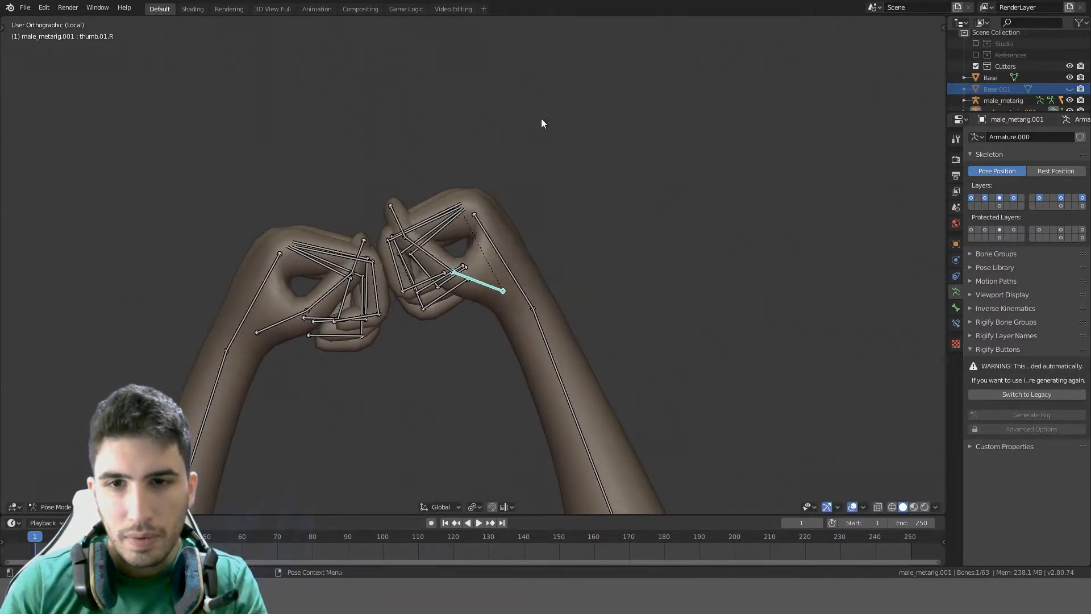
{"action": "key", "text": "r"}
{"action": "key", "text": "x"}
{"action": "key", "text": "x"}
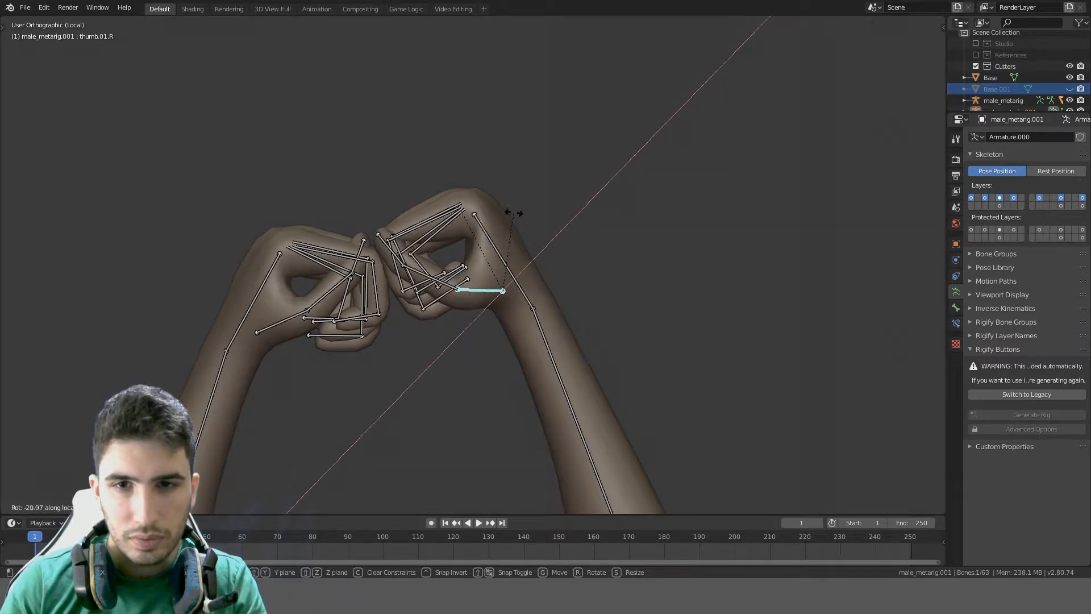
{"action": "left_click", "coordinate": [516, 209]}
Rotate the left thumb's middle bone around its local X axis so the thumb lies across the curled fingers
{"action": "middle_click_drag", "start_coordinate": [563, 213], "coordinate": [624, 170]}
{"action": "scroll", "coordinate": [544, 202], "scroll_direction": "up", "scroll_amount": 3}
{"action": "middle_click_drag", "start_coordinate": [543, 203], "coordinate": [195, 335]}
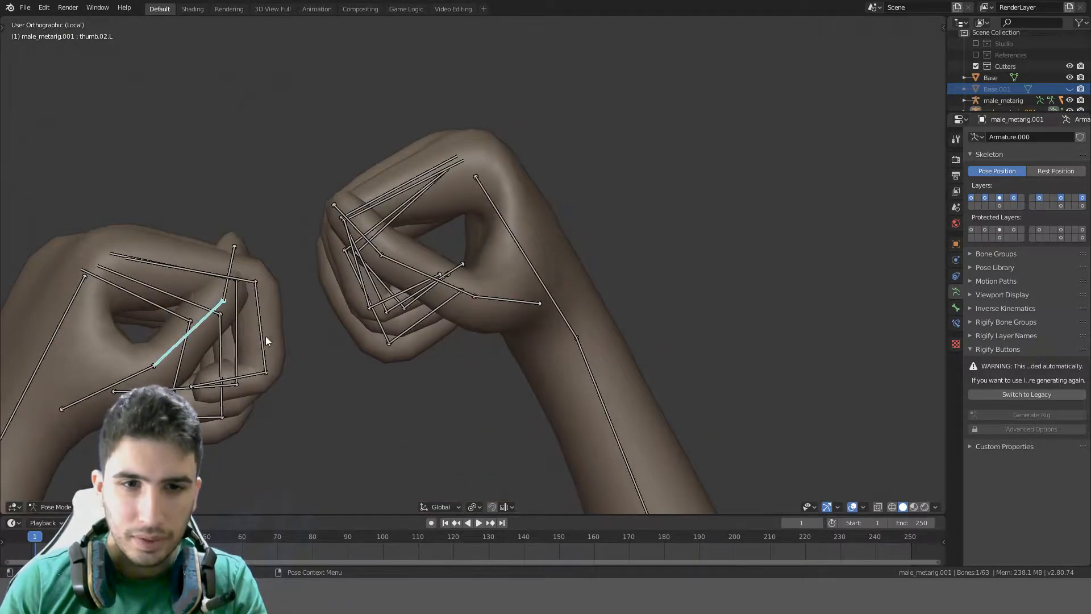
{"action": "middle_click_drag", "start_coordinate": [271, 338], "coordinate": [549, 381]}
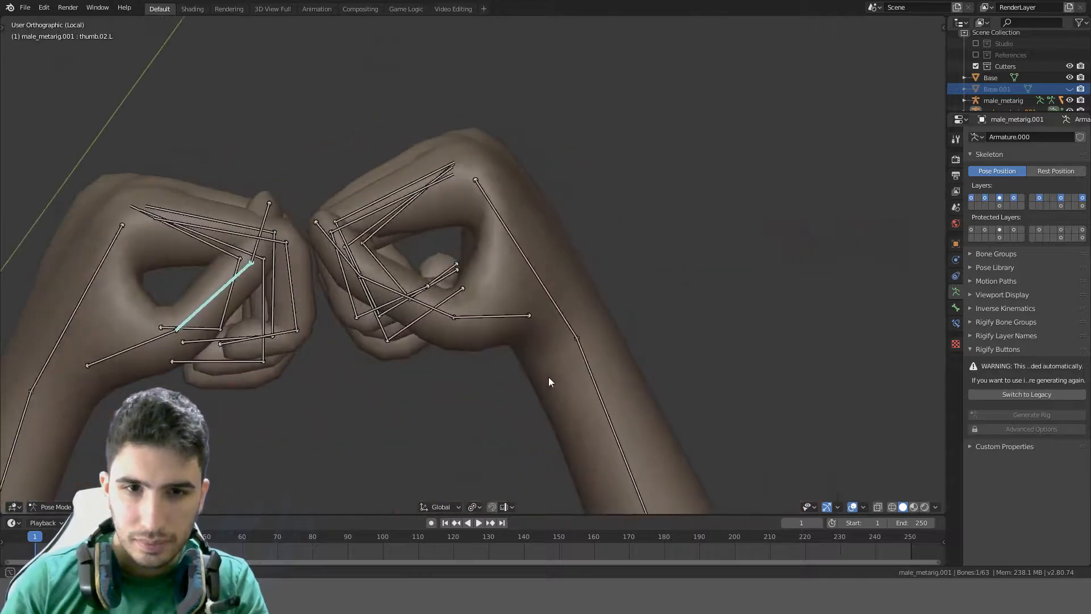
{"action": "key", "text": "y"}
{"action": "key", "text": "y"}
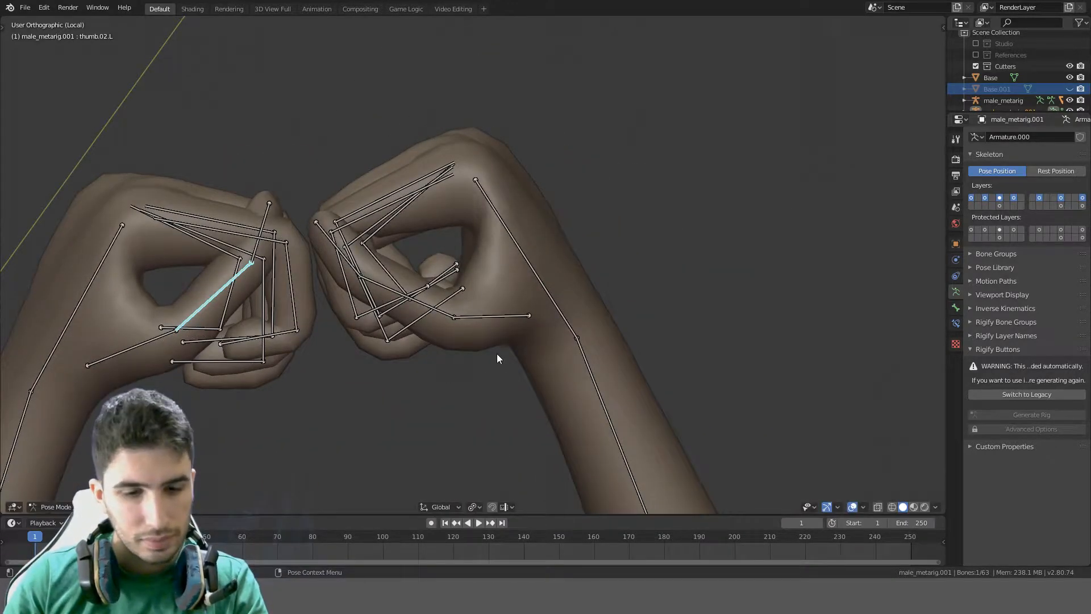
{"action": "key", "text": "x"}
{"action": "key", "text": "x"}
{"action": "left_click", "coordinate": [426, 465]}
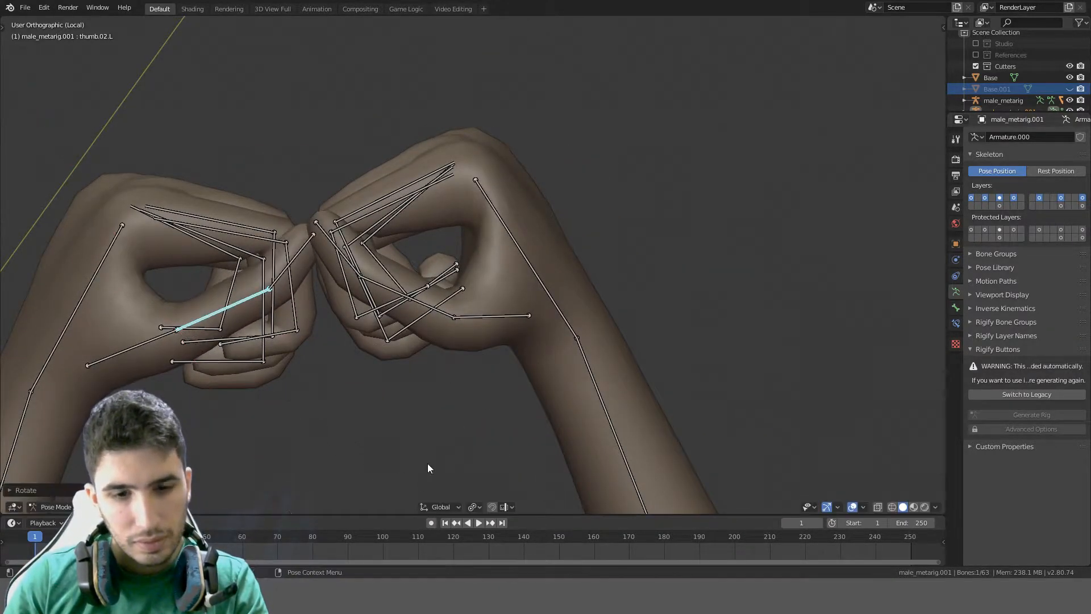
{"action": "key", "text": "r"}
{"action": "key", "text": "y"}
{"action": "left_click", "coordinate": [316, 241]}
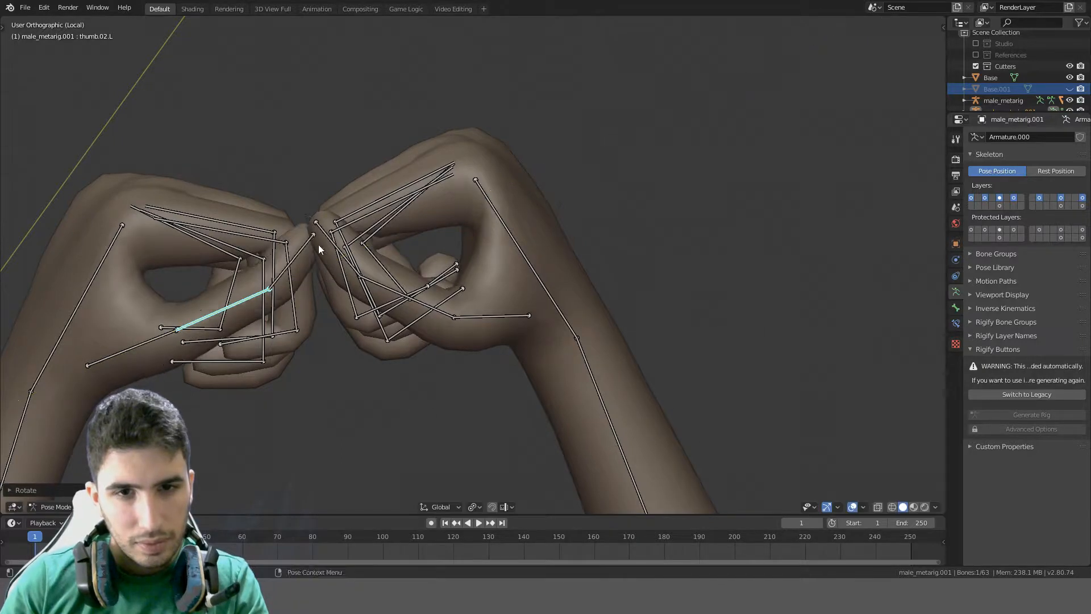
Rotate the left thumb's base bone around its X axis to set the thumb against the fist
{"action": "middle_click_drag", "start_coordinate": [319, 244], "coordinate": [304, 297]}
{"action": "key", "text": "r"}
{"action": "key", "text": "x"}
{"action": "key", "text": "x"}
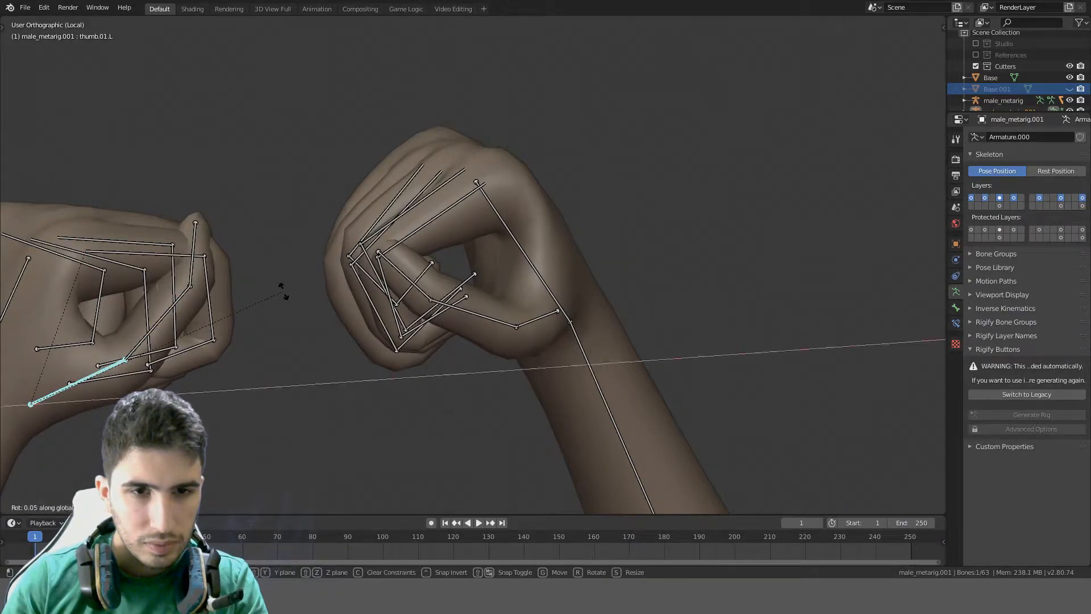
{"action": "left_click", "coordinate": [268, 366]}
{"action": "middle_click_drag", "start_coordinate": [267, 366], "coordinate": [578, 428]}
{"action": "left_click", "coordinate": [196, 384]}
Try rotating the left upper arm in the top view, undo it and rotate the left shoulder bone forward instead
{"action": "key", "text": "KP_7"}
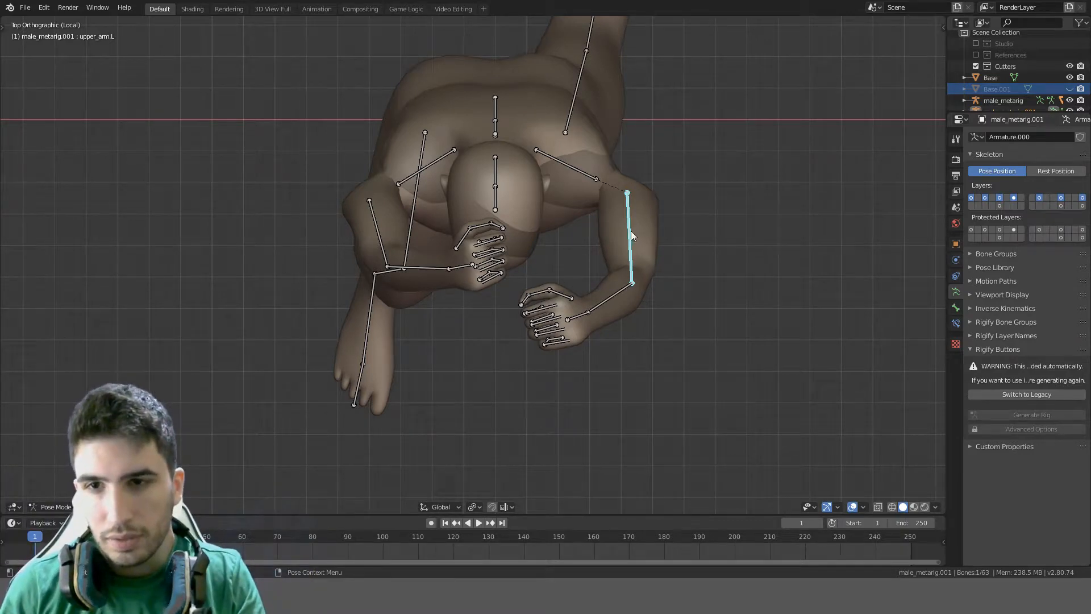
{"action": "key", "text": "r"}
{"action": "left_click", "coordinate": [662, 184]}
{"action": "key", "text": "ctrl+z"}
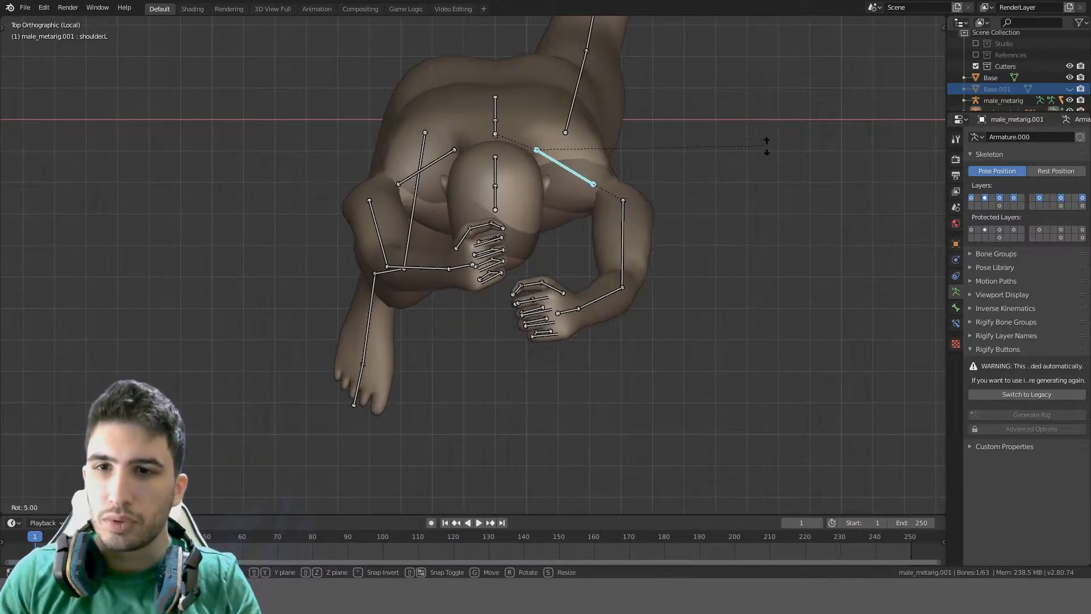
Rotate the left forearm around the global X and Y axes to bring the left fist in front of the head
{"action": "left_click", "coordinate": [581, 301]}
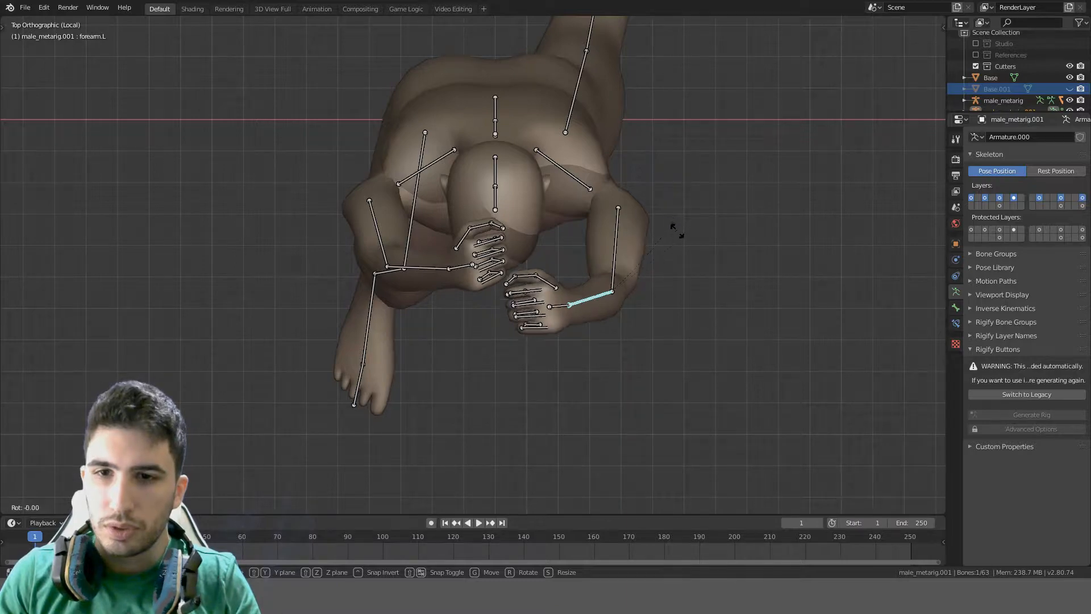
{"action": "key", "text": "r"}
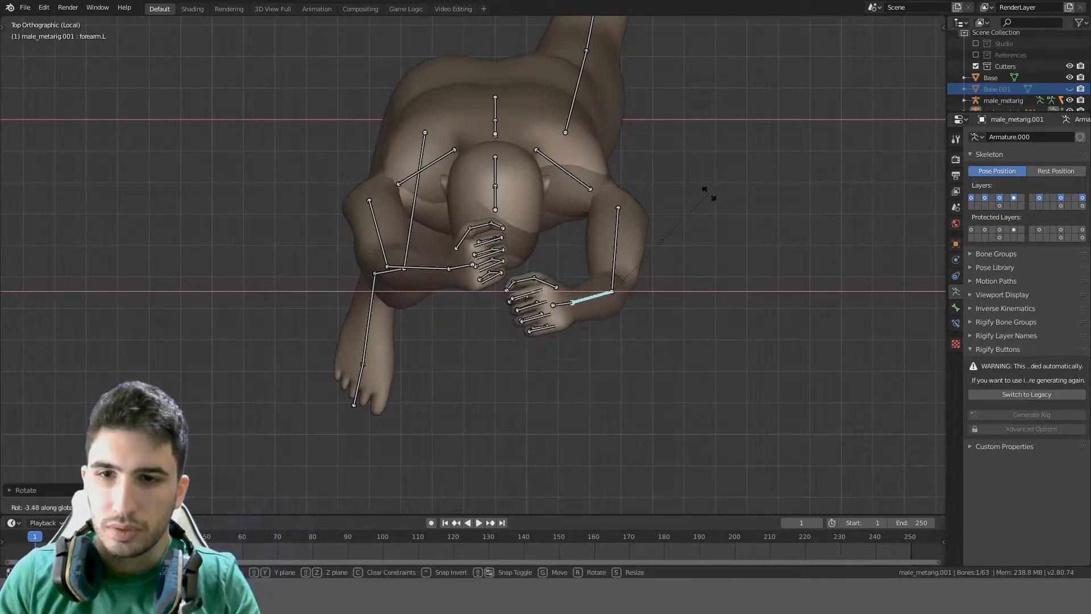
{"action": "key", "text": "y"}
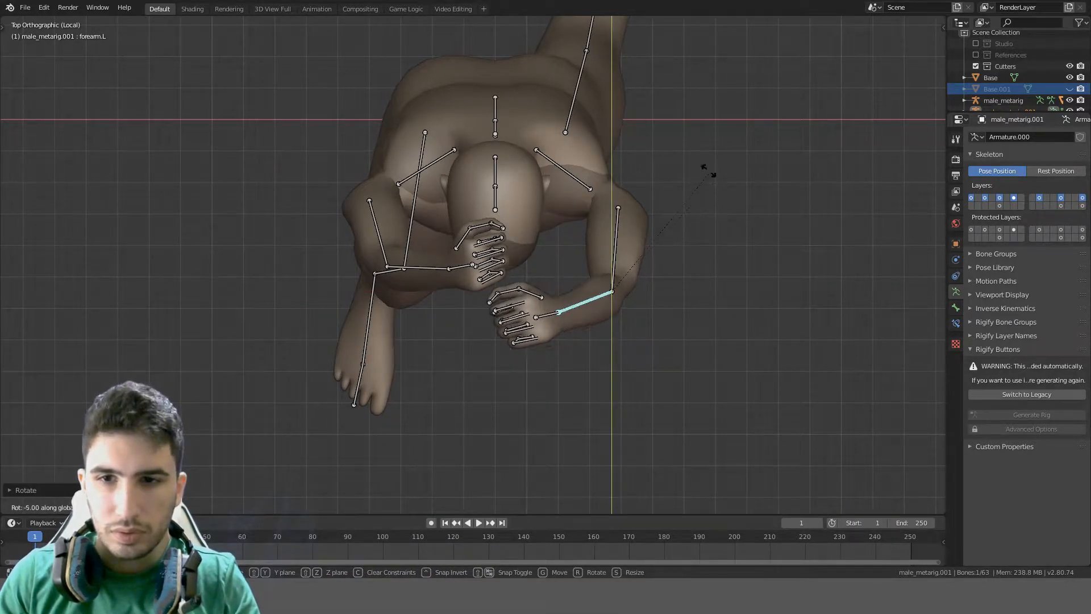
{"action": "left_click", "coordinate": [706, 155]}
{"action": "middle_click_drag", "start_coordinate": [706, 155], "coordinate": [714, 369]}
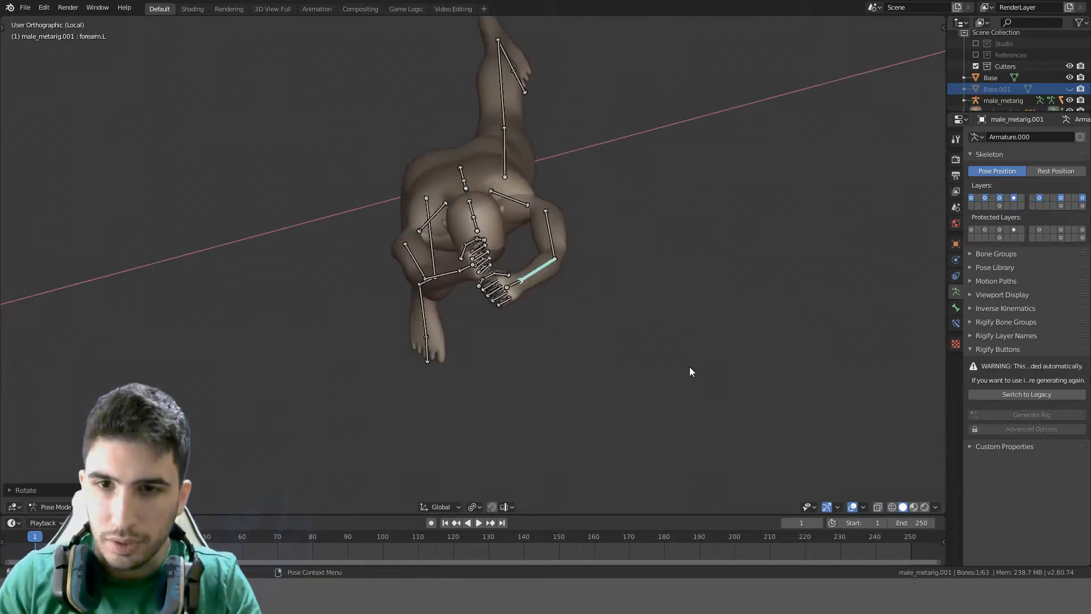
Rotate the right hand bone at the wrist by about 10 degrees in the top view
{"action": "key", "text": "KP_7"}
{"action": "scroll", "coordinate": [487, 295], "scroll_direction": "up", "scroll_amount": 6}
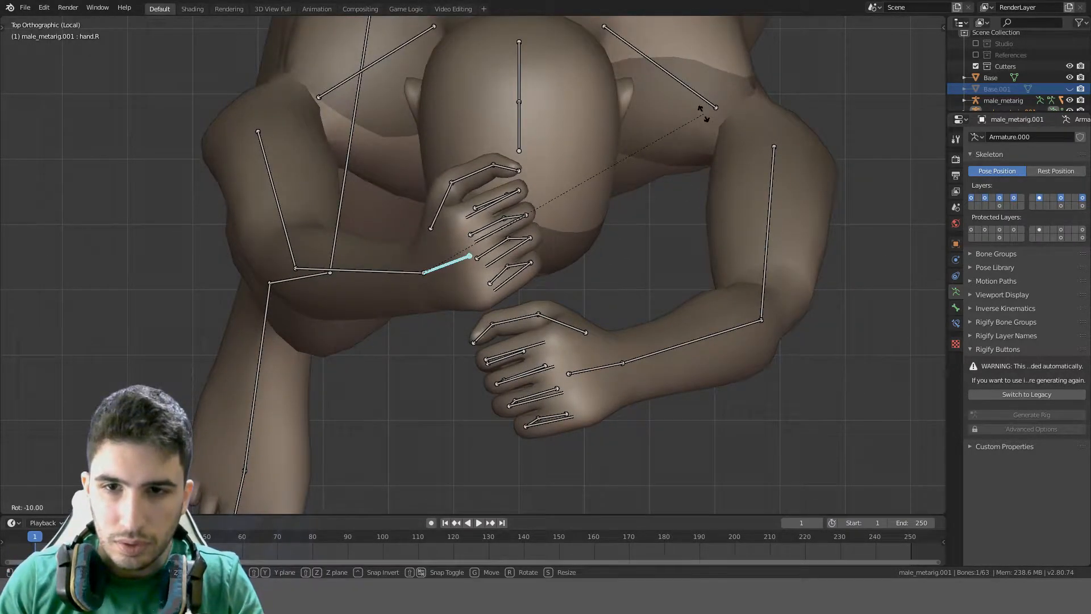
{"action": "scroll", "coordinate": [550, 314], "scroll_direction": "down", "scroll_amount": 6}
{"action": "middle_click_drag", "start_coordinate": [550, 314], "coordinate": [578, 182]}
Try rotating the right upper arm from the side, and rotate the right forearm 10 degrees inward in the front view
{"action": "key", "text": "KP_3"}
{"action": "key", "text": "ctrl+KP_3"}
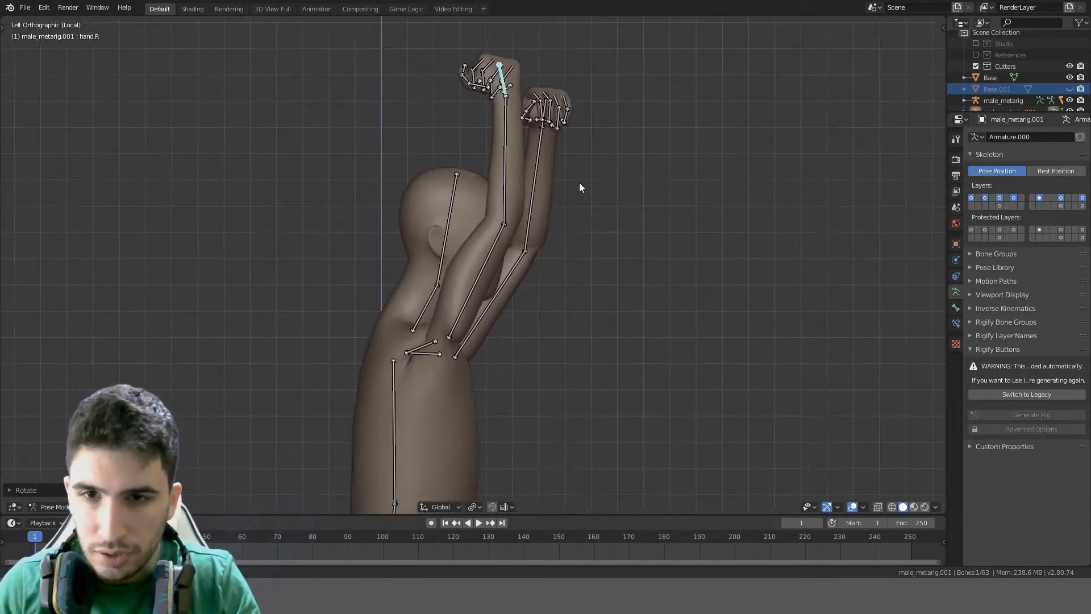
{"action": "left_click", "coordinate": [487, 258]}
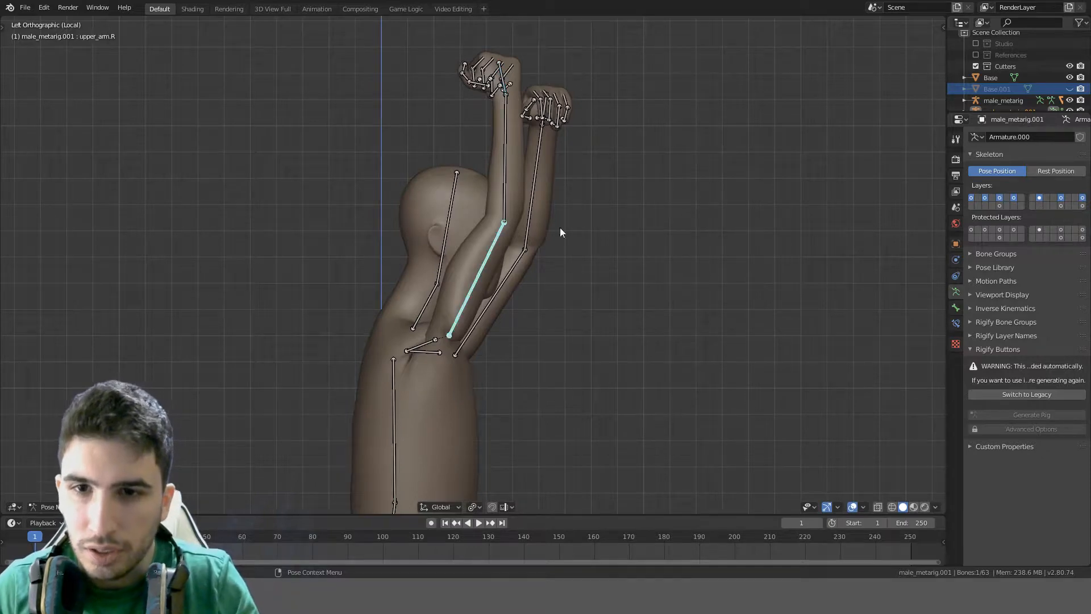
{"action": "right_click", "coordinate": [681, 207]}
{"action": "key", "text": "KP_1"}
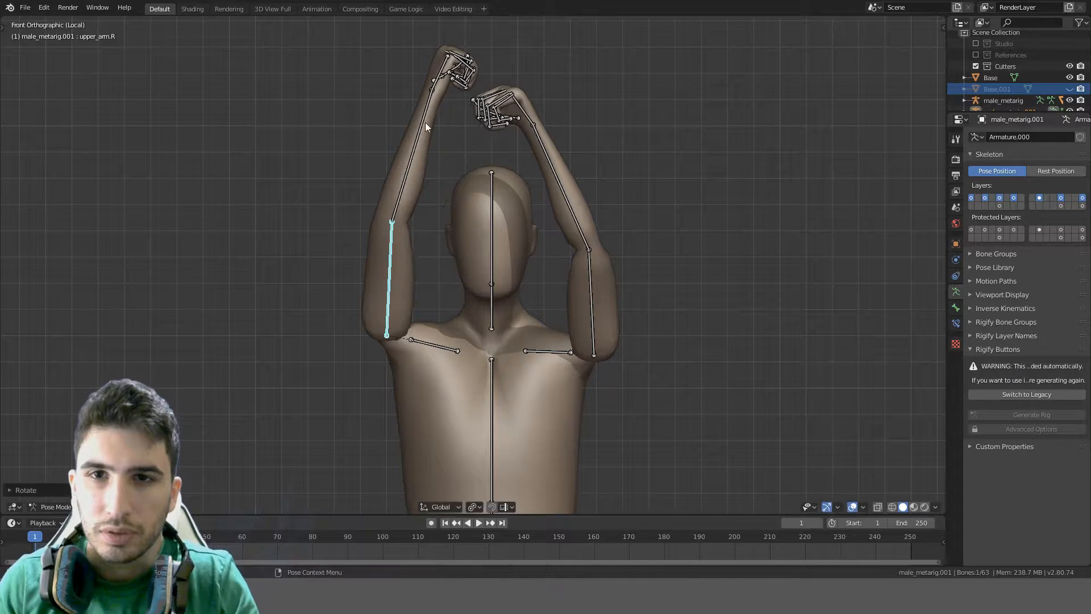
{"action": "left_click", "coordinate": [423, 124]}
{"action": "key", "text": "r"}
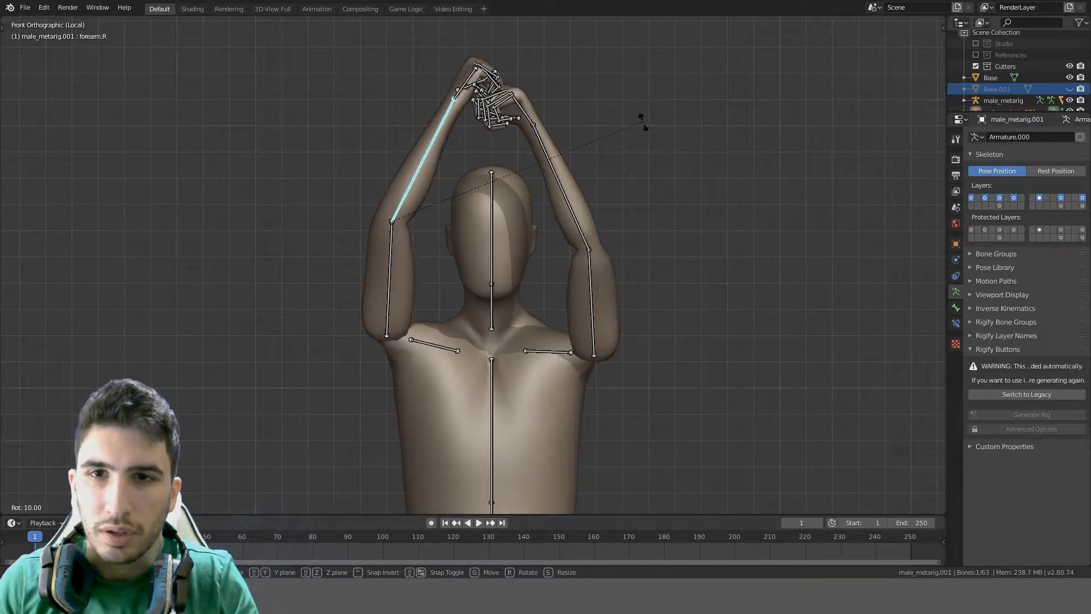
{"action": "left_click", "coordinate": [642, 121]}
Examine the raised arms and the full figure's pose from several angles, leaving all bones deselected
{"action": "middle_click_drag", "start_coordinate": [641, 126], "coordinate": [237, 227]}
{"action": "key", "text": "alt+a"}
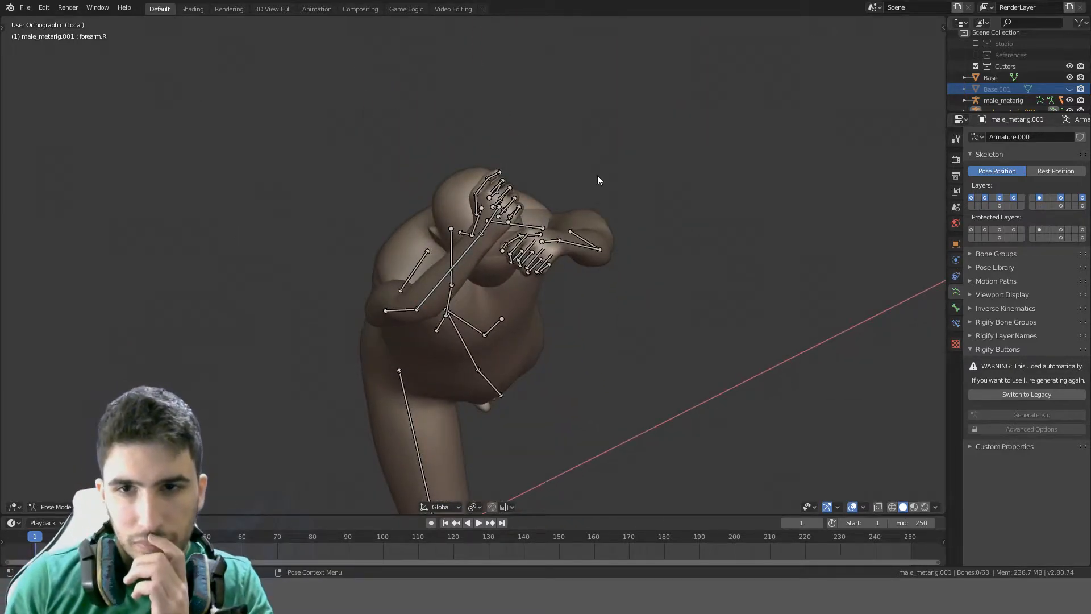
{"action": "middle_click_drag", "start_coordinate": [598, 176], "coordinate": [632, 124]}
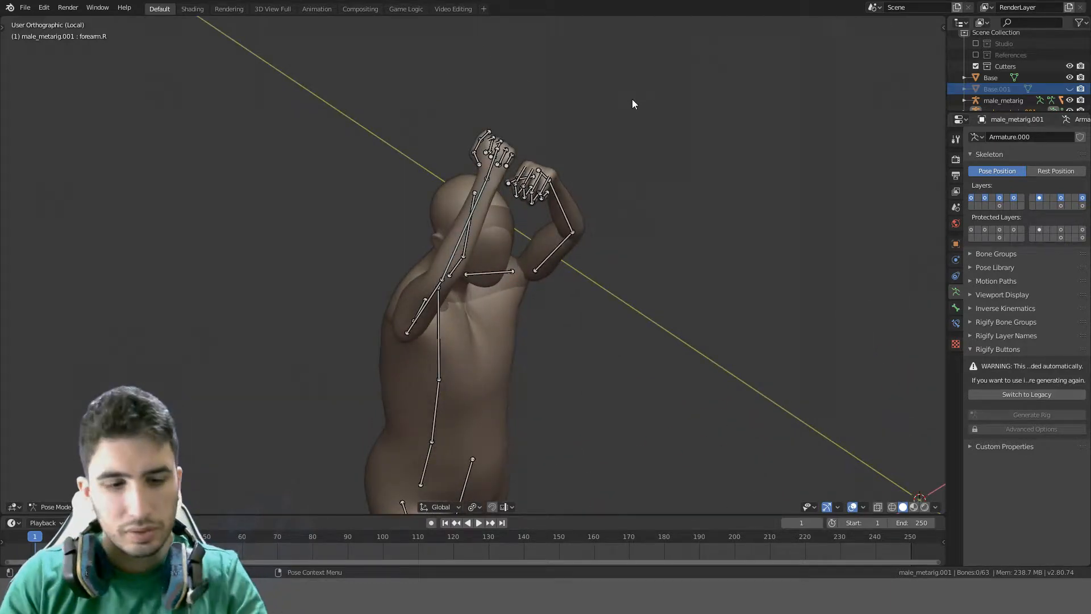
{"action": "key", "text": "a"}
{"action": "middle_click_drag", "start_coordinate": [551, 216], "coordinate": [397, 281]}
{"action": "key", "text": "KP_3"}
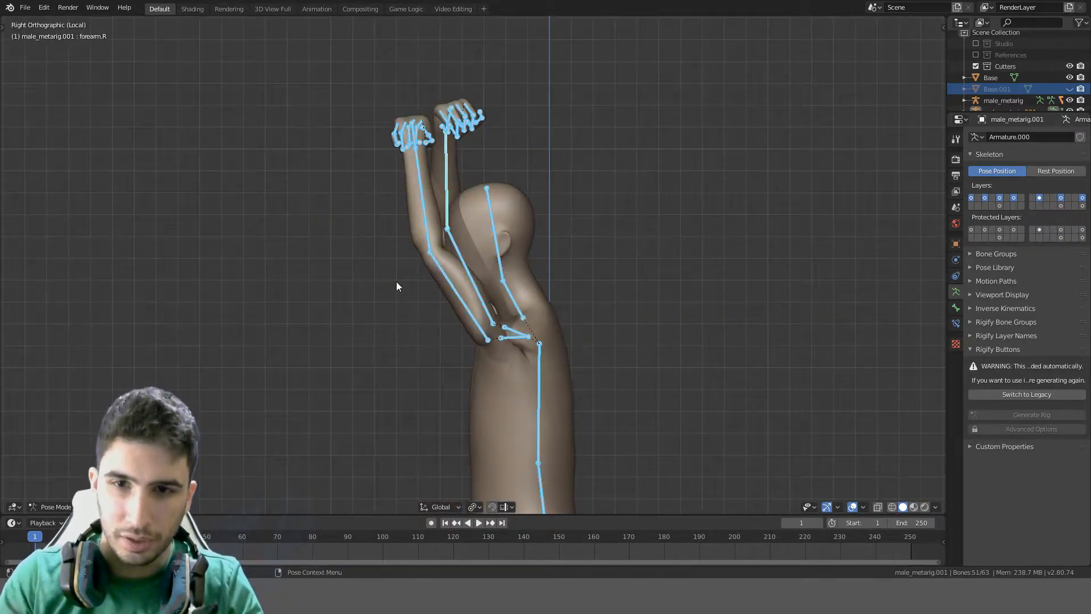
{"action": "scroll", "coordinate": [397, 282], "scroll_direction": "down", "scroll_amount": 5}
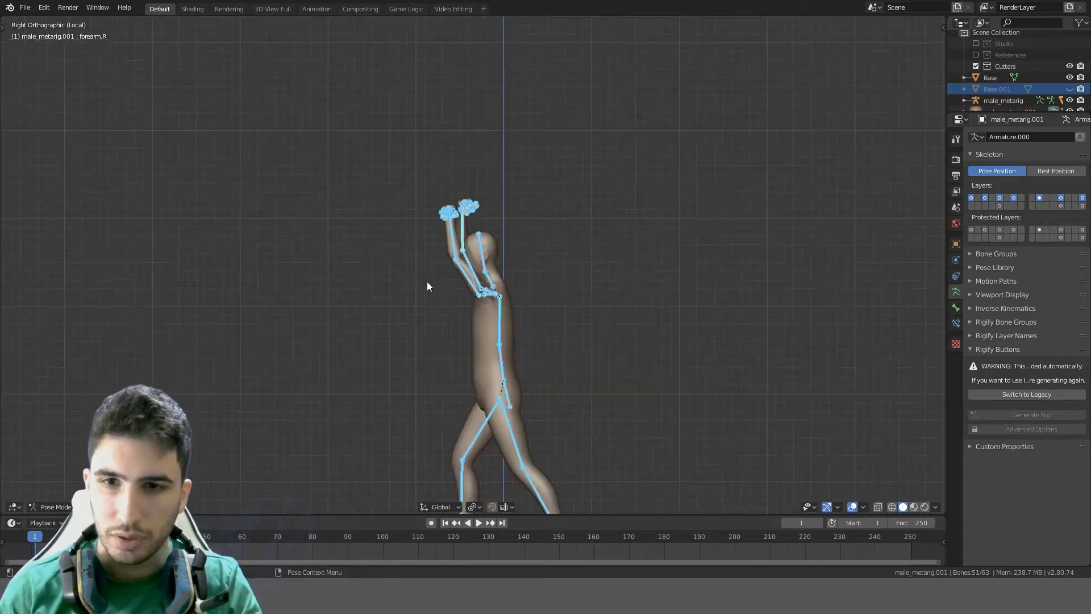
{"action": "mouse_move", "coordinate": [524, 217]}
{"action": "middle_mouse_down"}
{"action": "mouse_move", "coordinate": [560, 224]}
{"action": "mouse_move", "coordinate": [530, 225]}
{"action": "middle_mouse_up"}
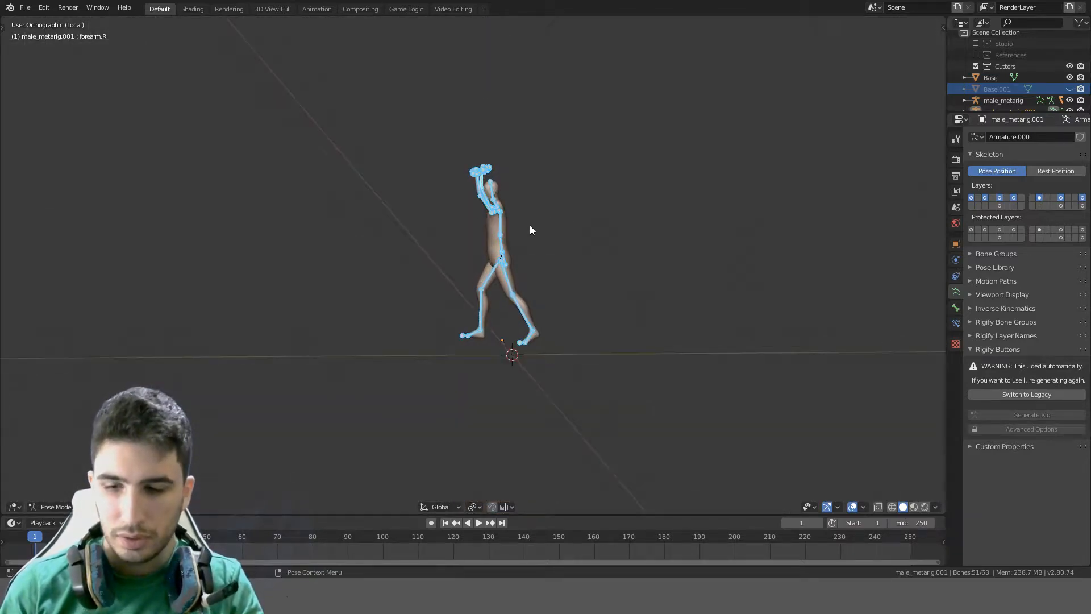
{"action": "key", "text": "alt+a"}
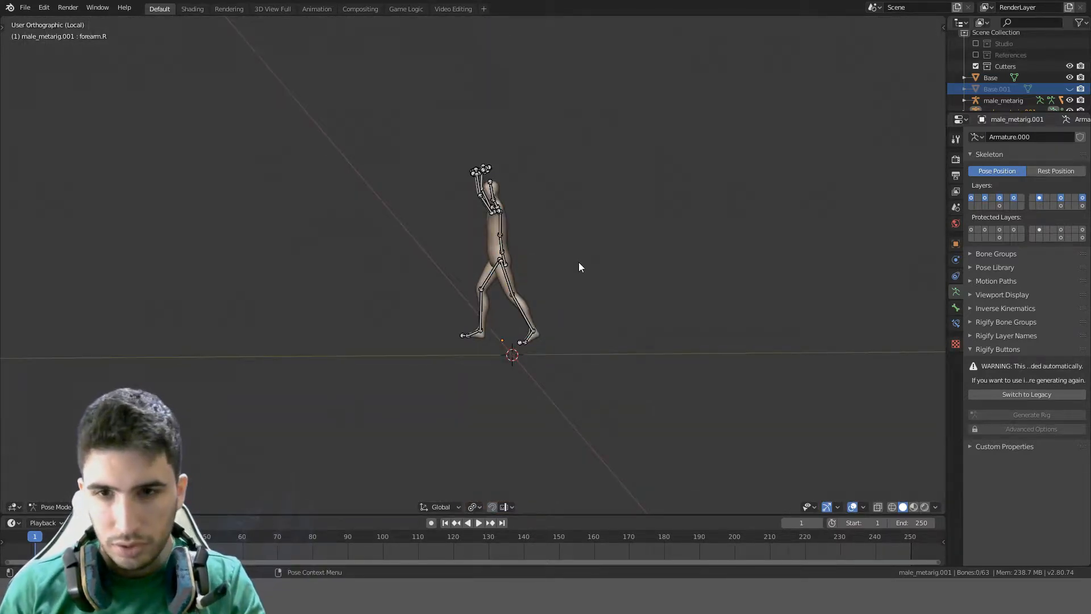
Leave the isolated view to show the whole scene and switch the standing figure's armature to Object Mode
{"action": "middle_click_drag", "start_coordinate": [578, 261], "coordinate": [619, 297]}
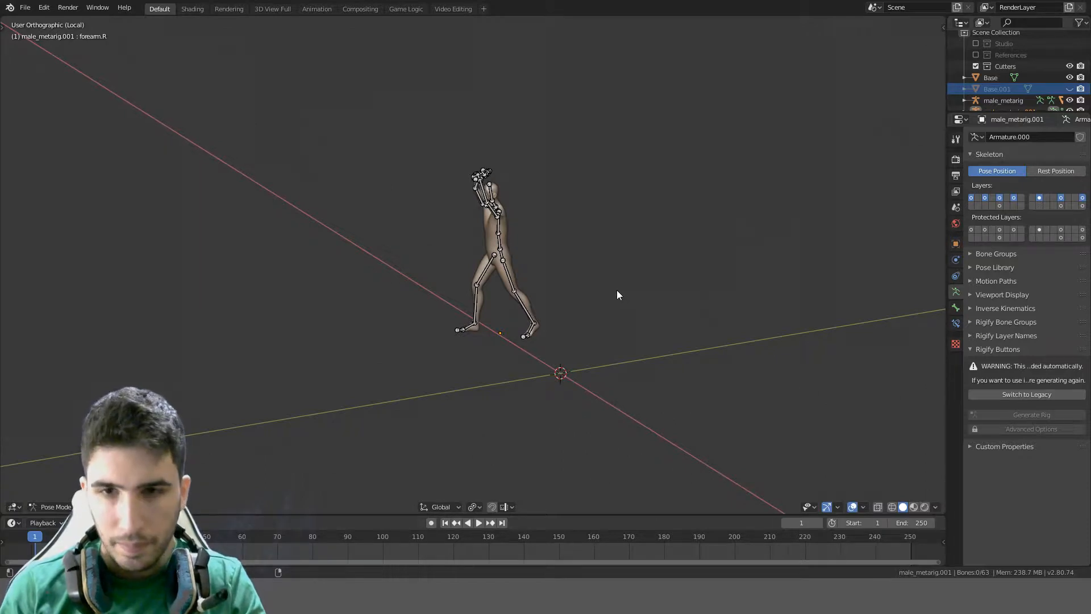
{"action": "key", "text": "KP_Divide"}
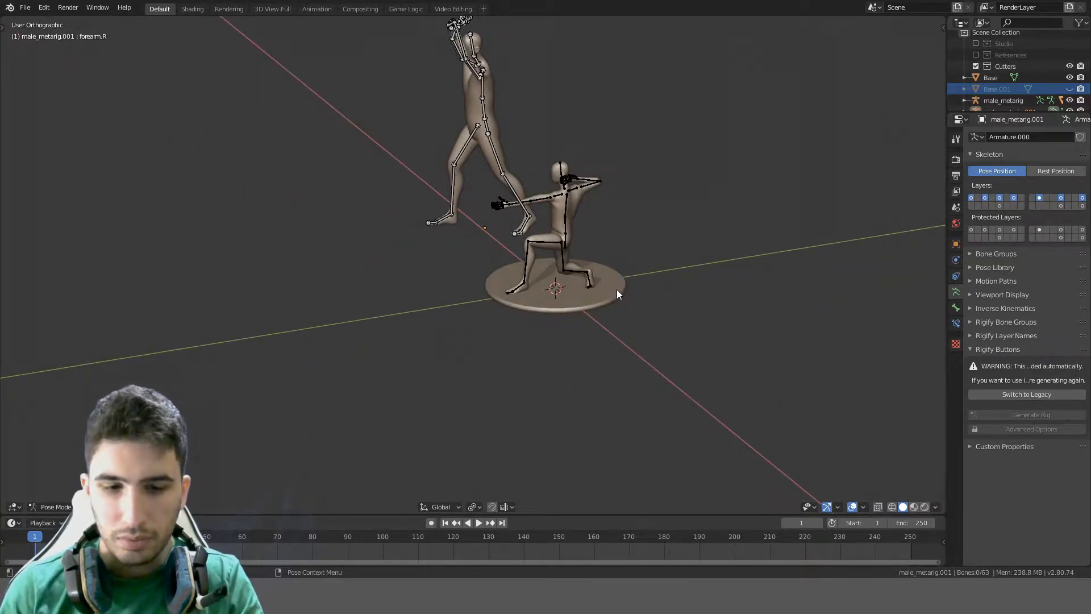
{"action": "middle_click_drag", "start_coordinate": [616, 288], "coordinate": [669, 250]}
{"action": "key", "text": "a"}
{"action": "key", "text": "Tab"}
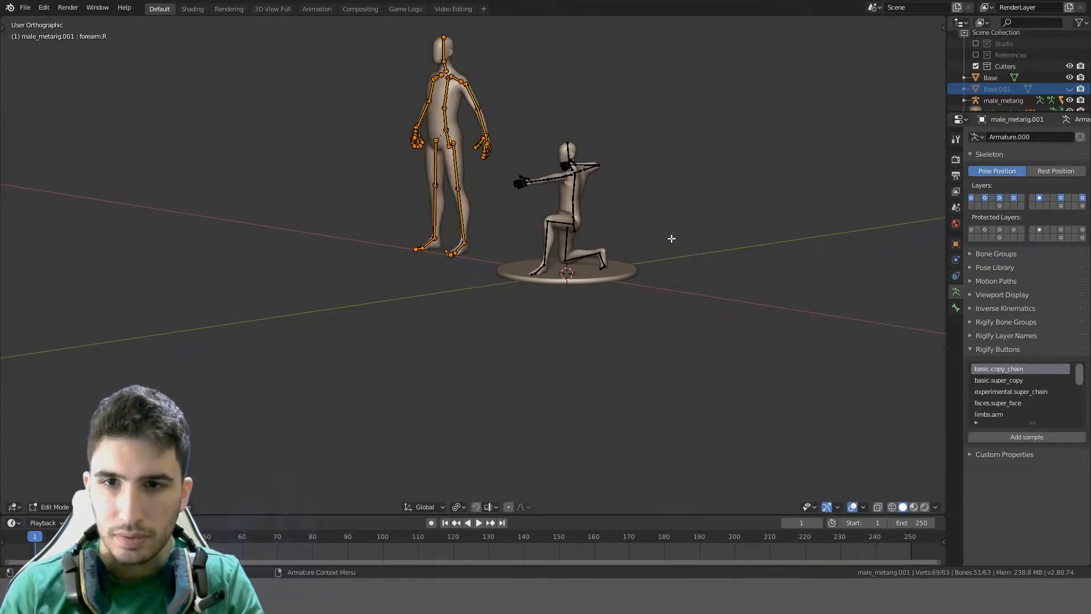
{"action": "key", "text": "ctrl+Tab"}
{"action": "left_click", "coordinate": [13, 507]}
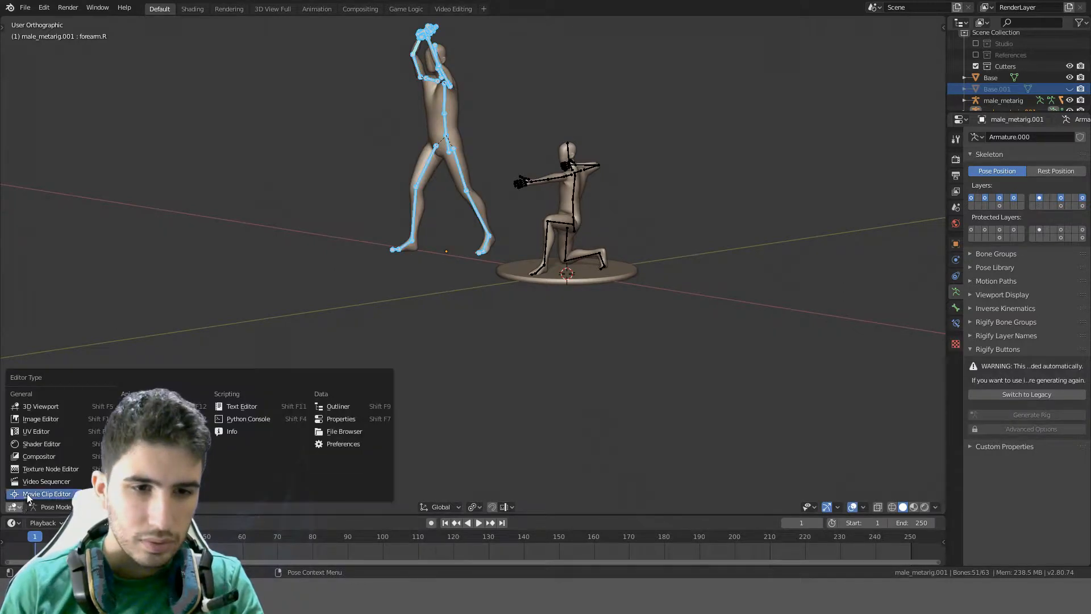
{"action": "left_click", "coordinate": [53, 405]}
{"action": "left_click", "coordinate": [43, 507]}
{"action": "left_click", "coordinate": [53, 496]}
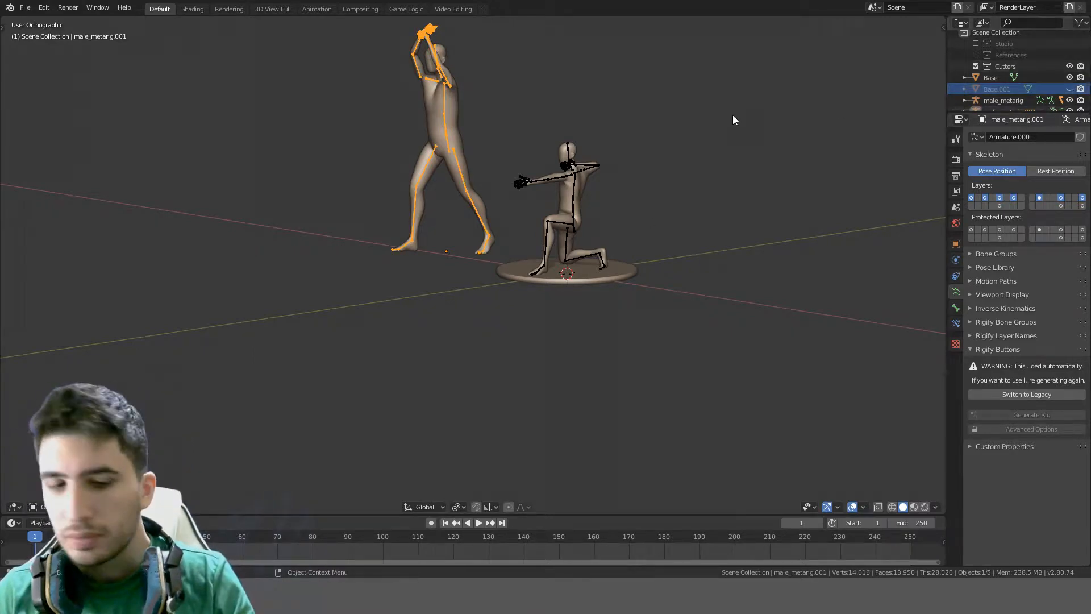
Unhide the disc base Base.001 and isolate it with the standing figure and its armature in the right side view
{"action": "key", "text": "alt+h"}
{"action": "left_click", "coordinate": [725, 131]}
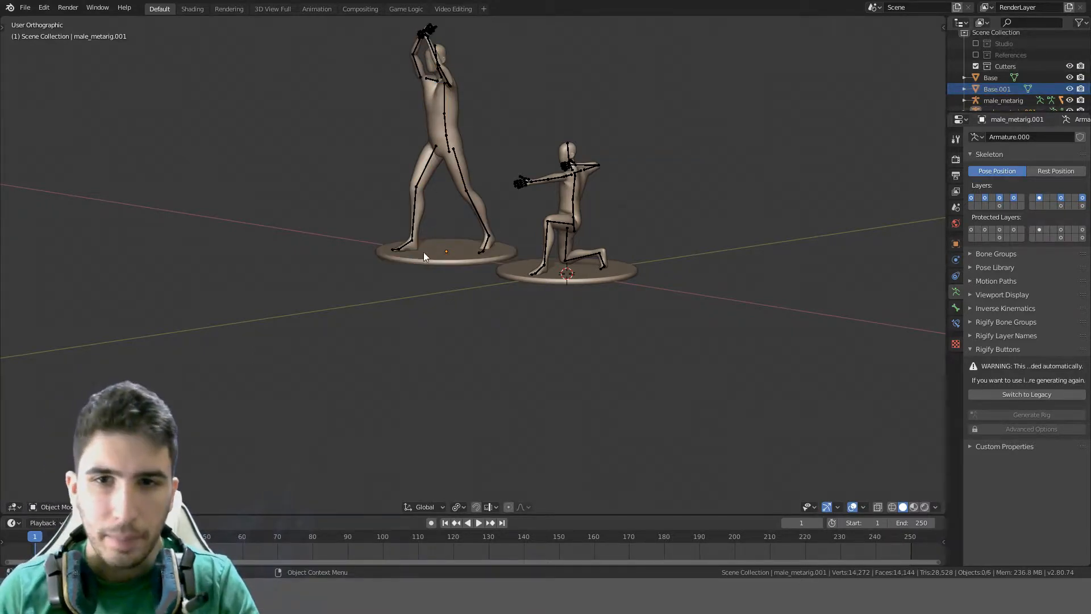
{"action": "left_click", "coordinate": [424, 257]}
{"action": "left_click", "coordinate": [462, 173], "text": "shift"}
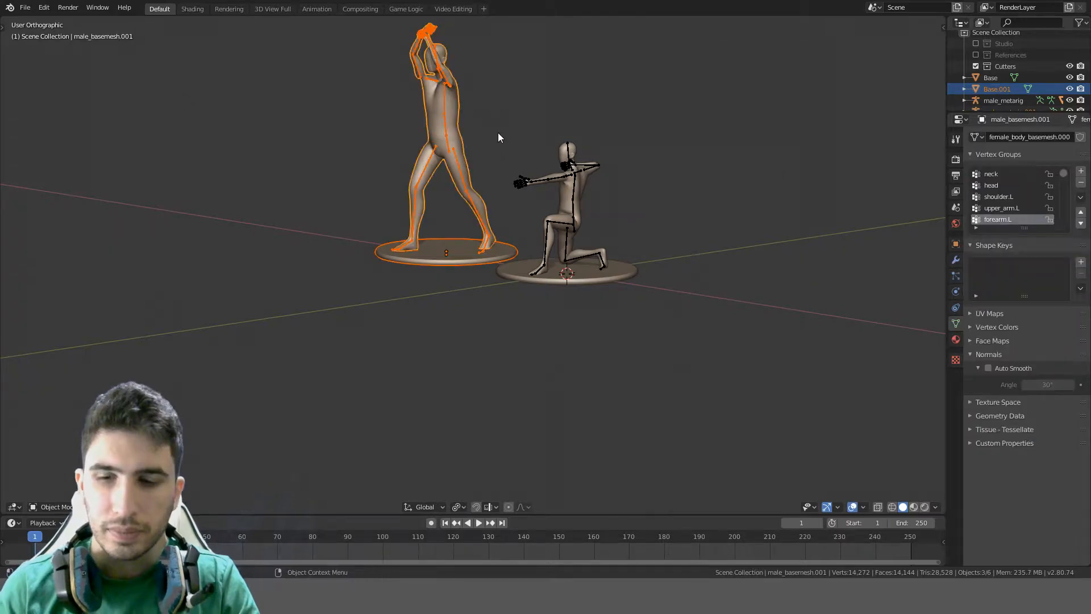
{"action": "key", "text": "KP_Divide"}
{"action": "key", "text": "KP_3"}
{"action": "scroll", "coordinate": [523, 267], "scroll_direction": "up", "scroll_amount": 5}
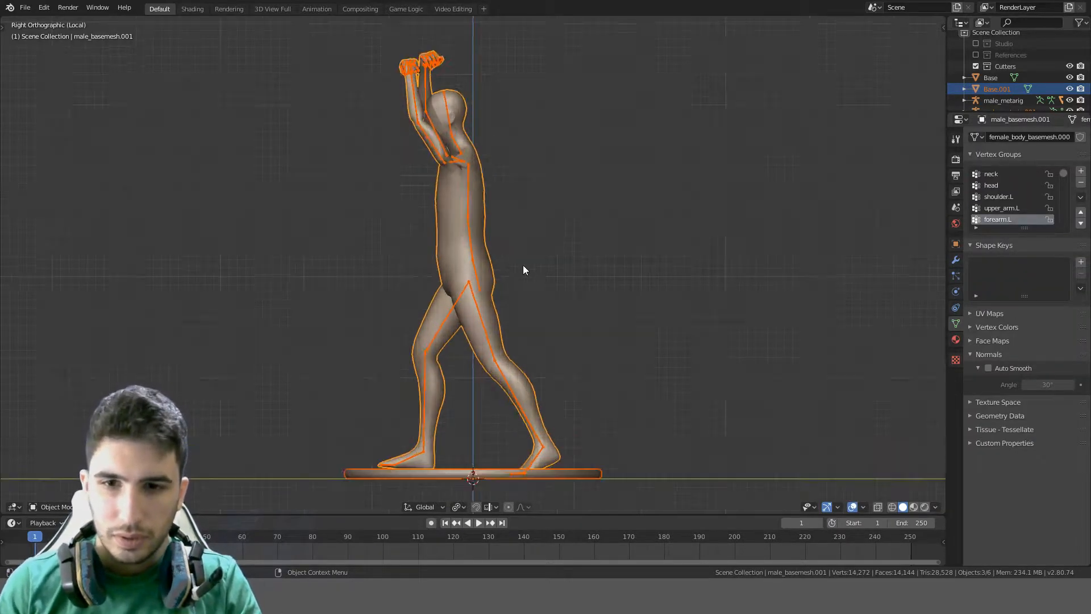
Select the standing figure's armature and switch it to Pose Mode
{"action": "left_click", "coordinate": [508, 369]}
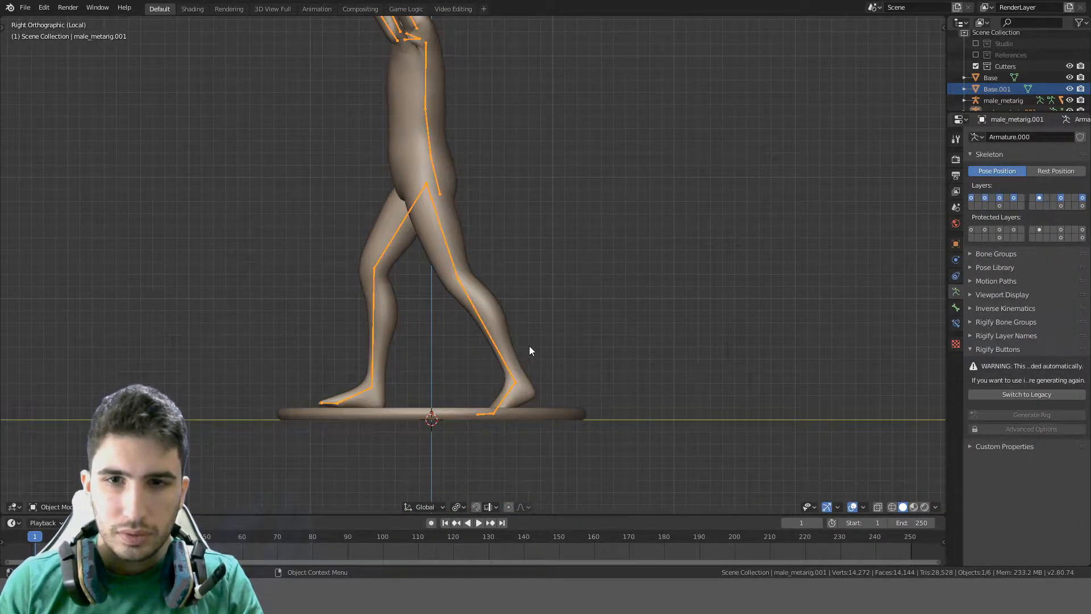
{"action": "left_click", "coordinate": [359, 396]}
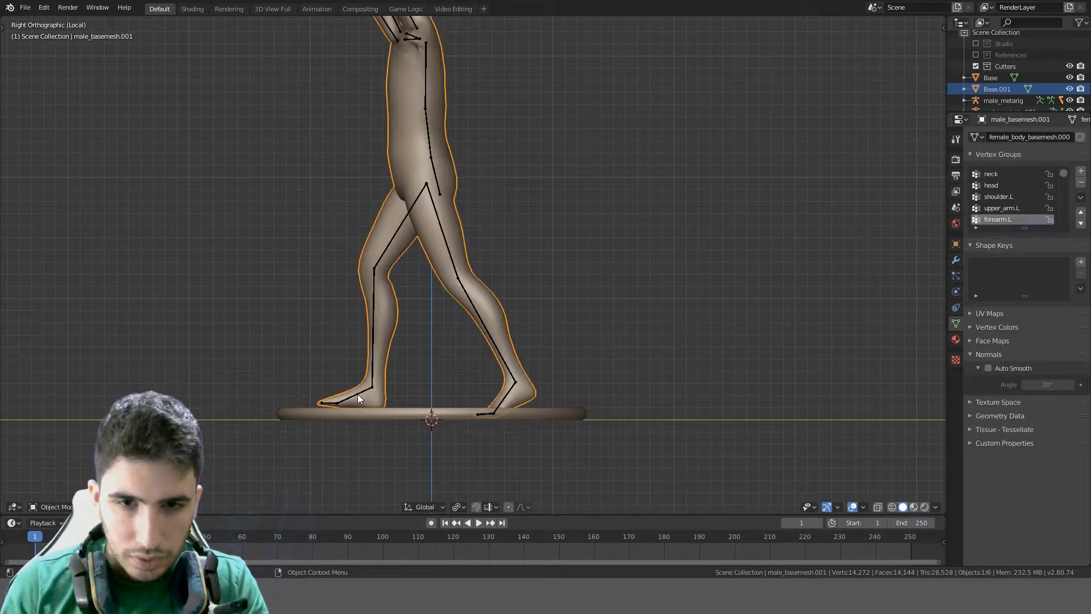
{"action": "left_click", "coordinate": [55, 507]}
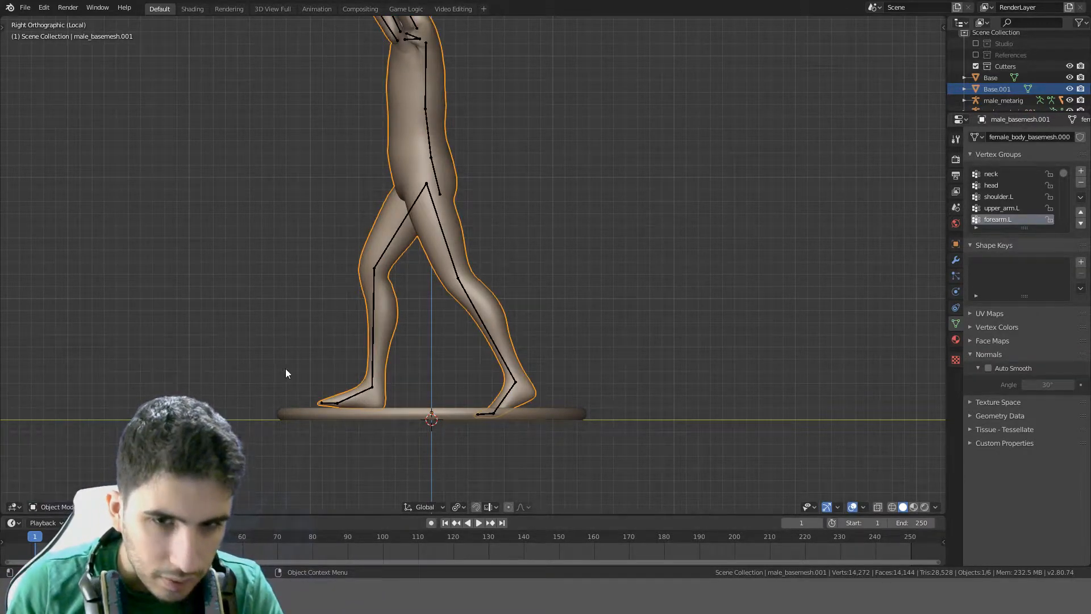
{"action": "left_click", "coordinate": [361, 359]}
{"action": "left_click", "coordinate": [373, 359]}
{"action": "left_click", "coordinate": [373, 359]}
{"action": "left_click", "coordinate": [373, 359]}
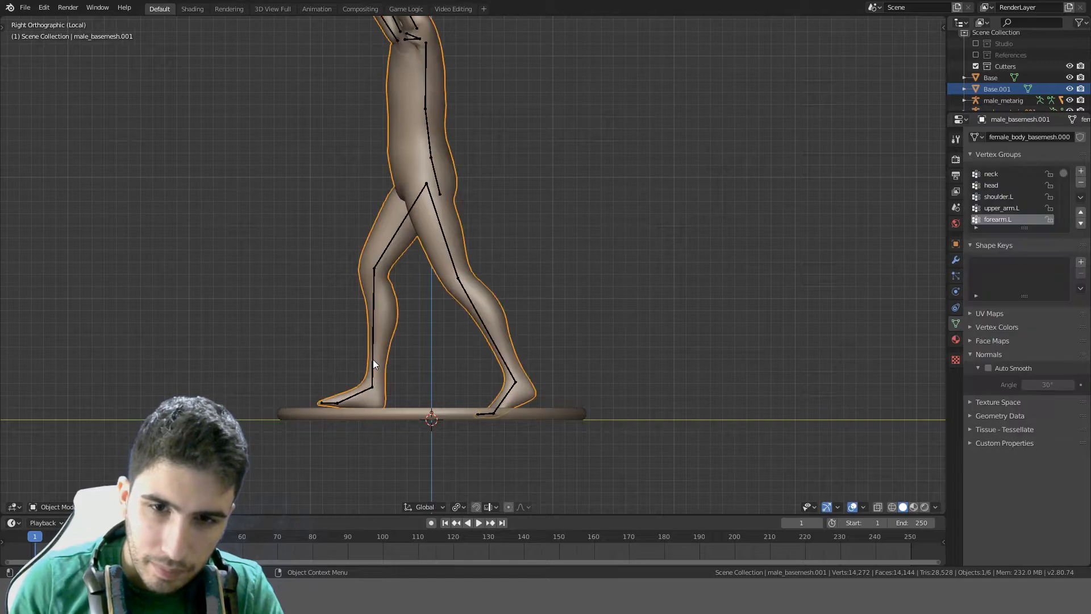
{"action": "left_click", "coordinate": [373, 359]}
{"action": "left_click", "coordinate": [55, 507]}
{"action": "left_click", "coordinate": [67, 469]}
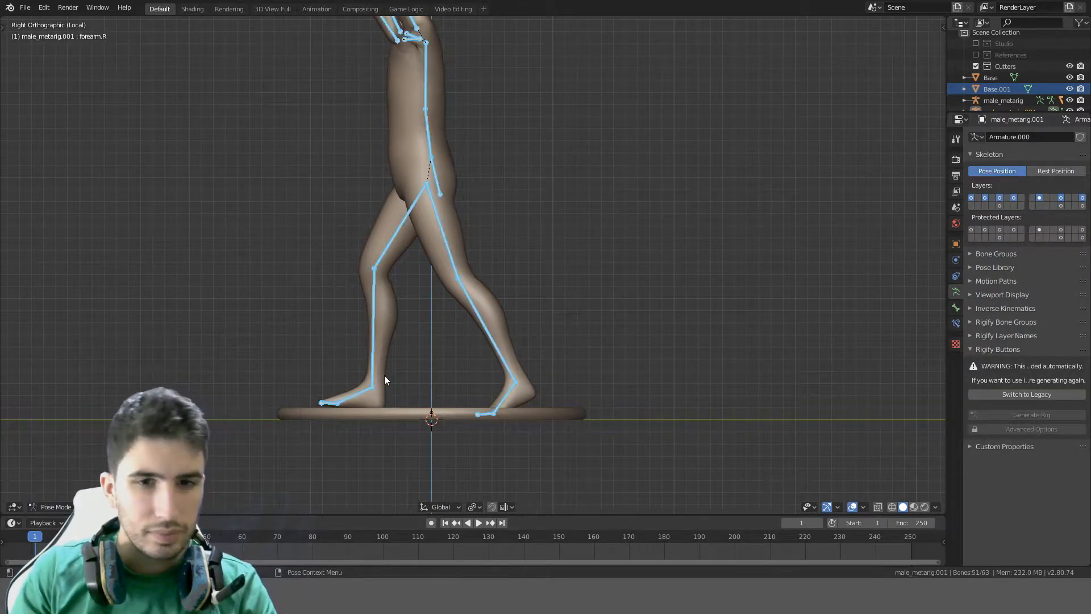
Rotate the right foot bone slightly toe-down at the ankle to lay the sole flat on the disc base
{"action": "left_click", "coordinate": [350, 396]}
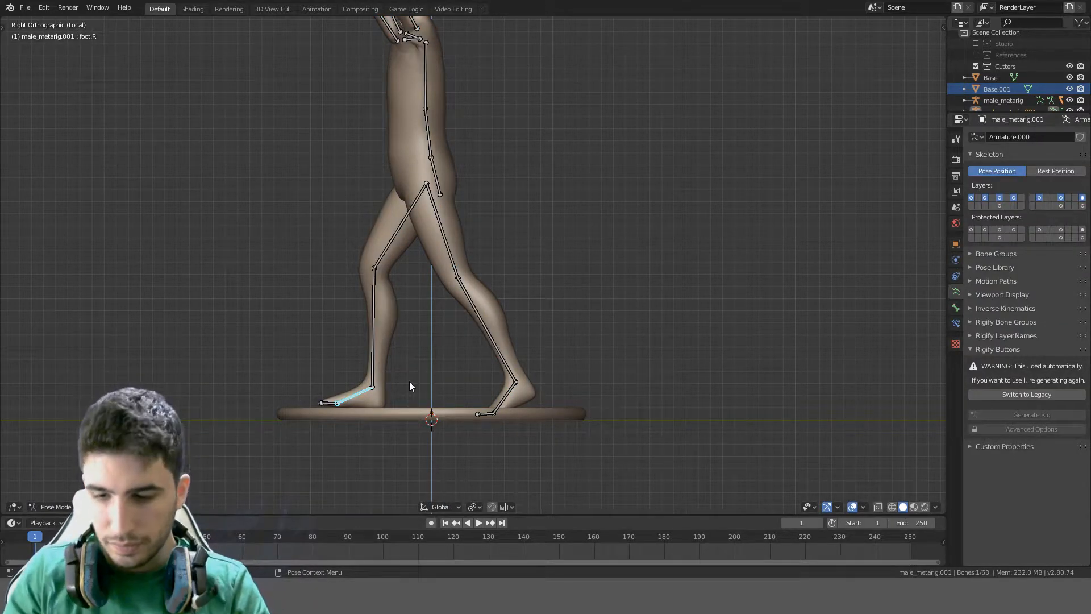
{"action": "scroll", "coordinate": [409, 381], "scroll_direction": "up", "scroll_amount": 5}
{"action": "key", "text": "r"}
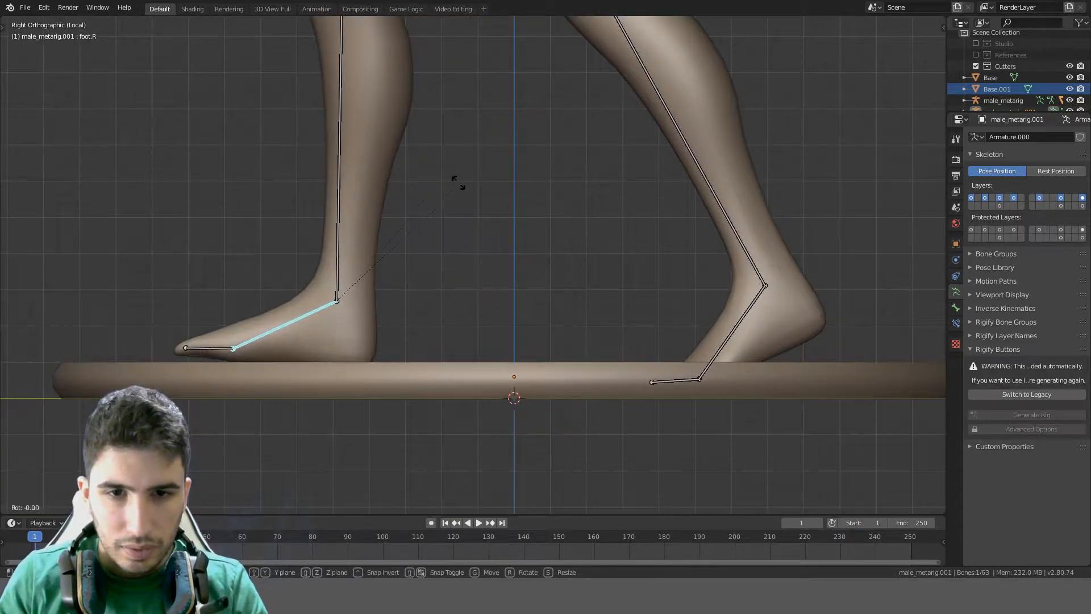
{"action": "left_click", "coordinate": [449, 168]}
{"action": "scroll", "coordinate": [450, 167], "scroll_direction": "down", "scroll_amount": 5}
{"action": "middle_click_drag", "start_coordinate": [466, 88], "coordinate": [468, 141], "text": "shift"}
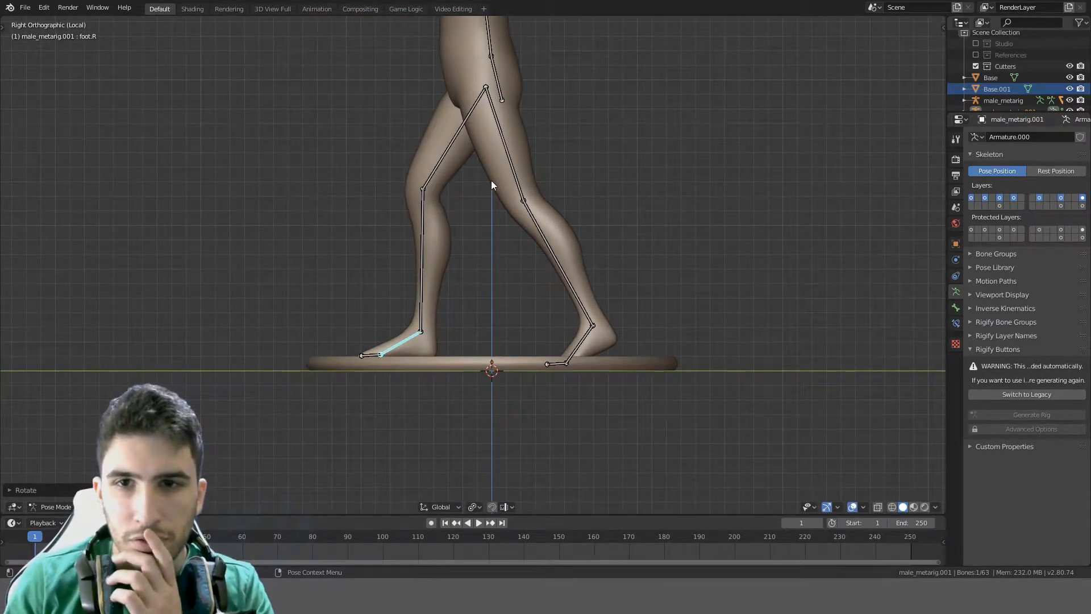
Move the right foot bone back toward the centre of the base, letting the thigh and shin follow
{"action": "left_click", "coordinate": [444, 152]}
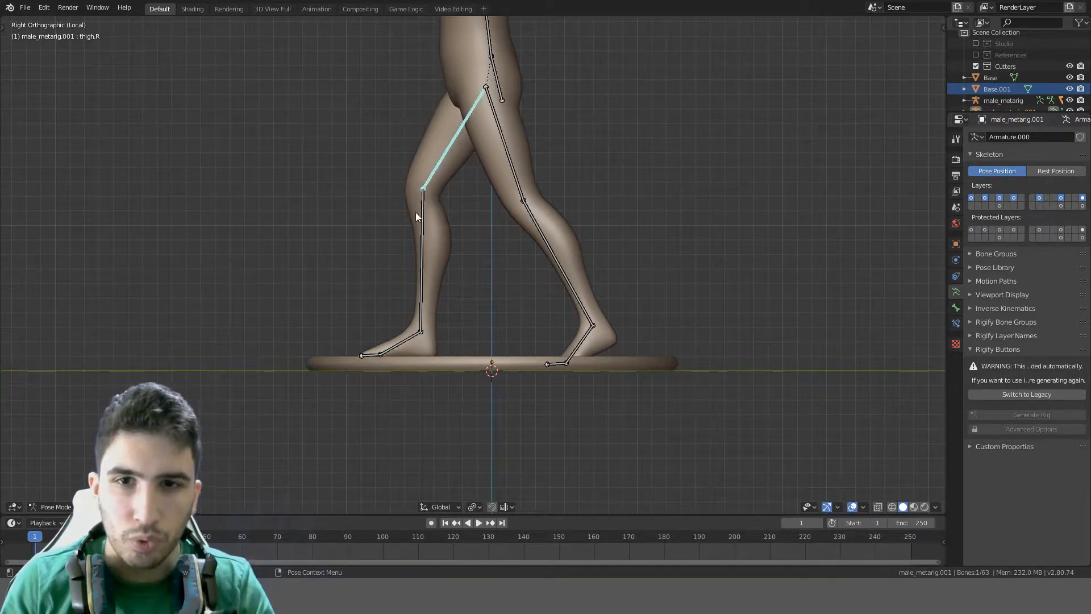
{"action": "left_click", "coordinate": [410, 339]}
{"action": "key", "text": "g"}
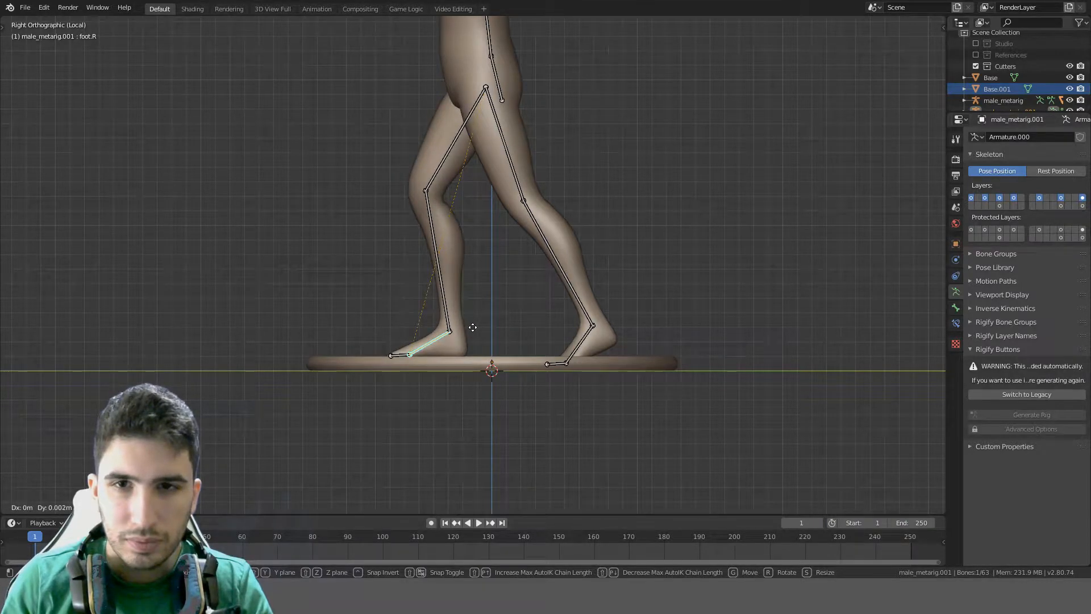
{"action": "left_click", "coordinate": [473, 332]}
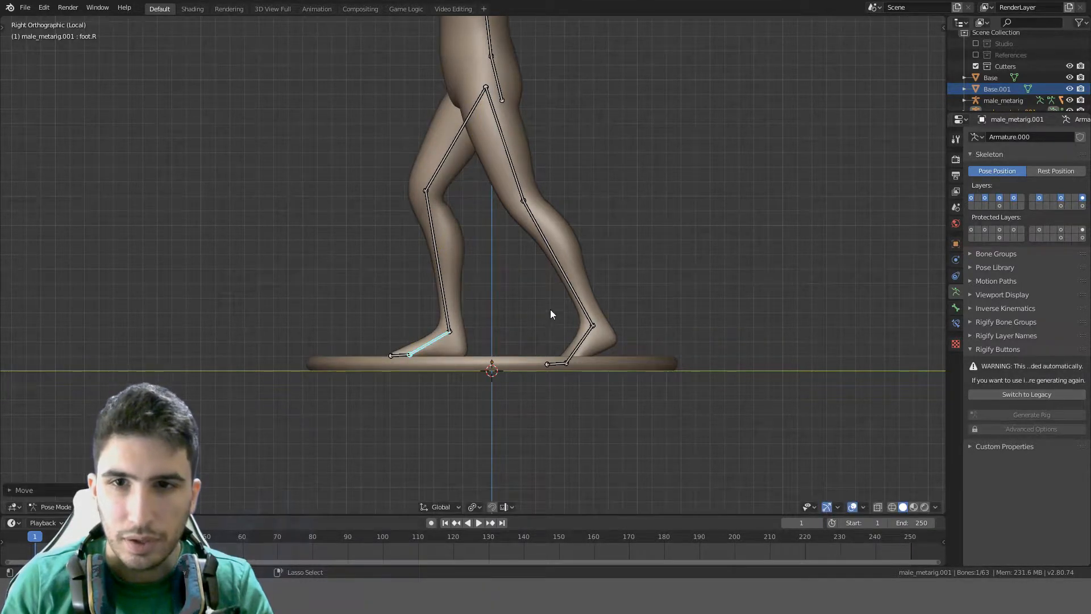
{"action": "left_click", "coordinate": [497, 73]}
{"action": "key", "text": "g"}
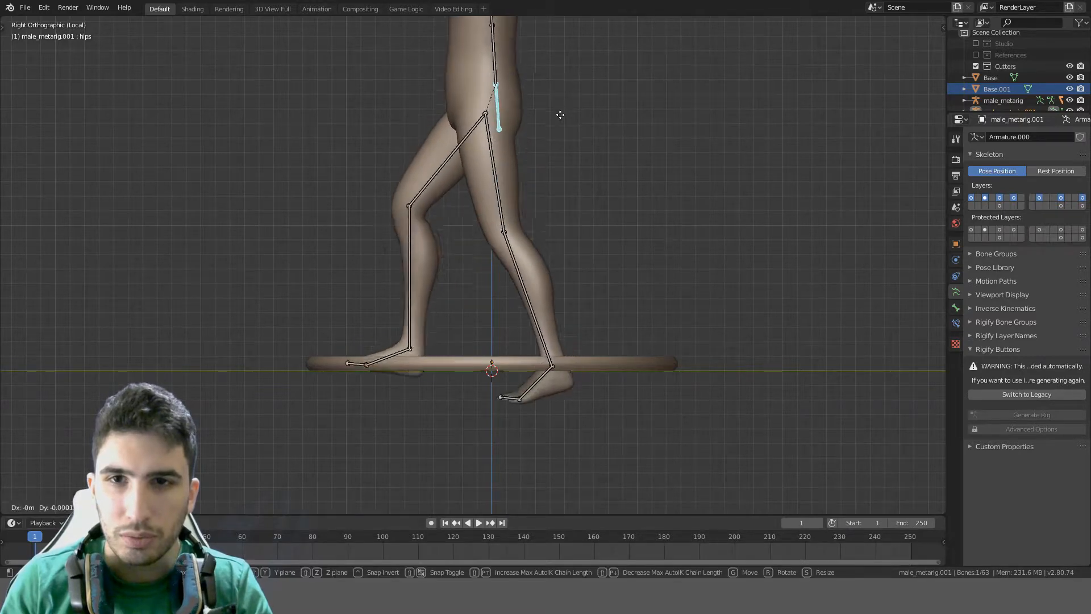
{"action": "right_click", "coordinate": [561, 115]}
{"action": "scroll", "coordinate": [575, 100], "scroll_direction": "down", "scroll_amount": 4}
{"action": "middle_click_drag", "start_coordinate": [577, 102], "coordinate": [586, 173], "text": "shift"}
{"action": "key", "text": "g"}
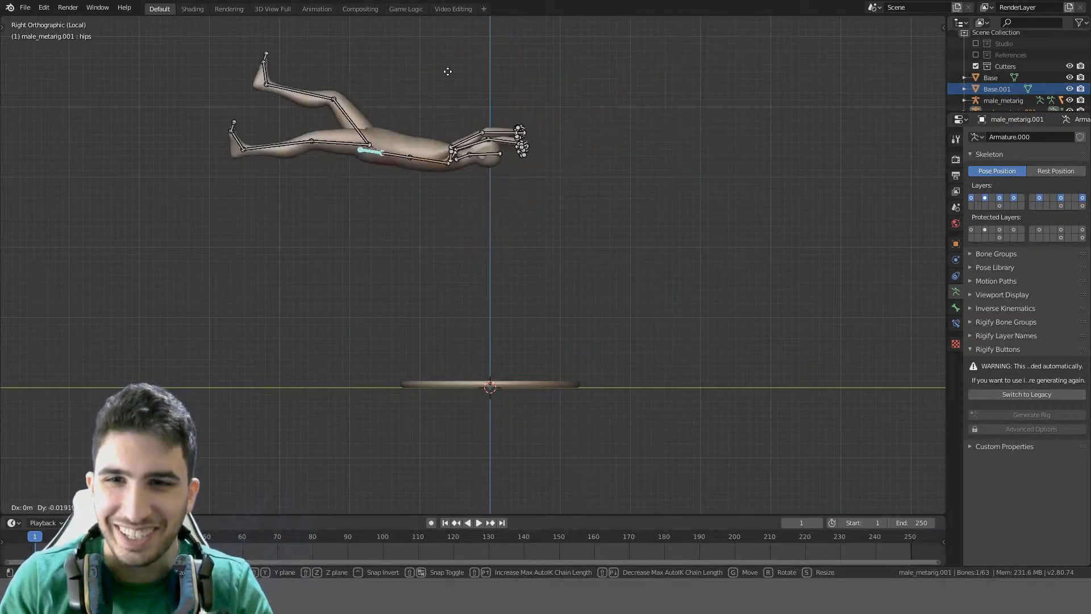
{"action": "right_click", "coordinate": [602, 179]}
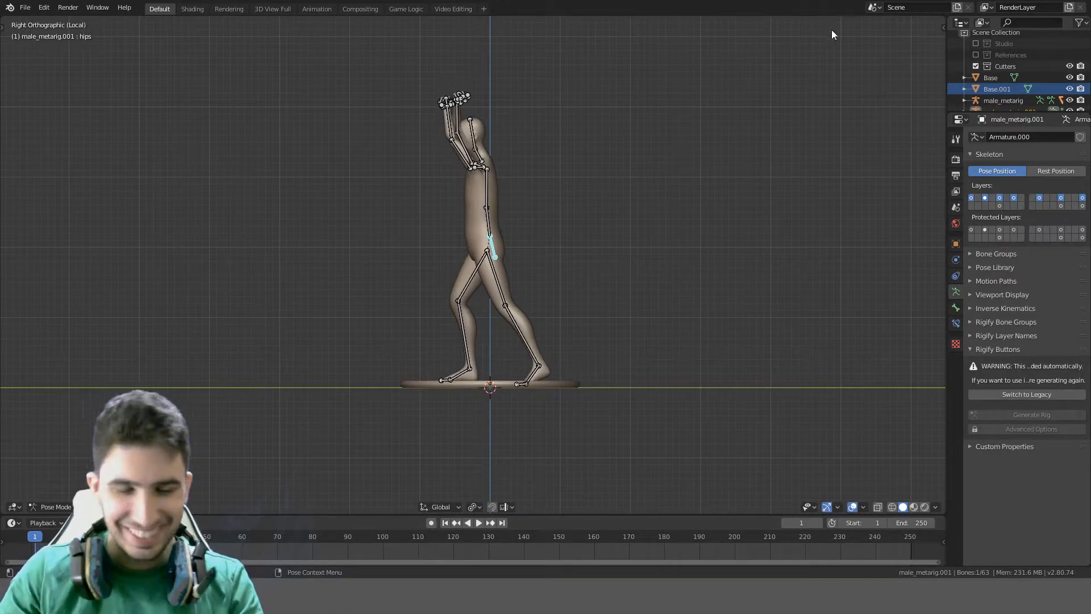
With Auto IK turned off, lower the hips bone slightly along the Z axis, and turn Auto IK back on
{"action": "key", "text": "n"}
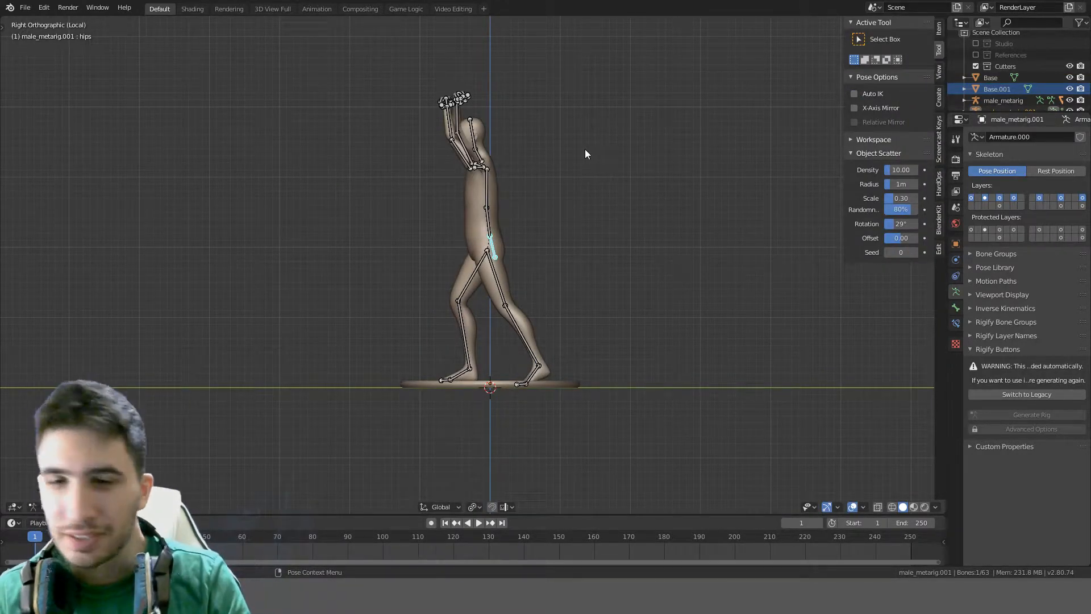
{"action": "scroll", "coordinate": [588, 131], "scroll_direction": "up", "scroll_amount": 3}
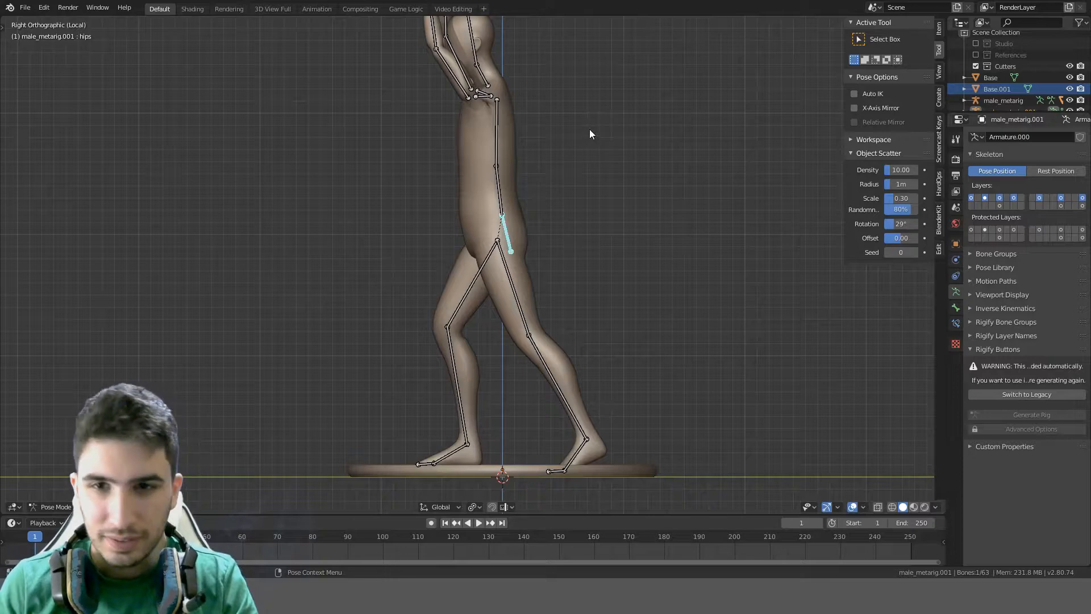
{"action": "key", "text": "g"}
{"action": "key", "text": "z"}
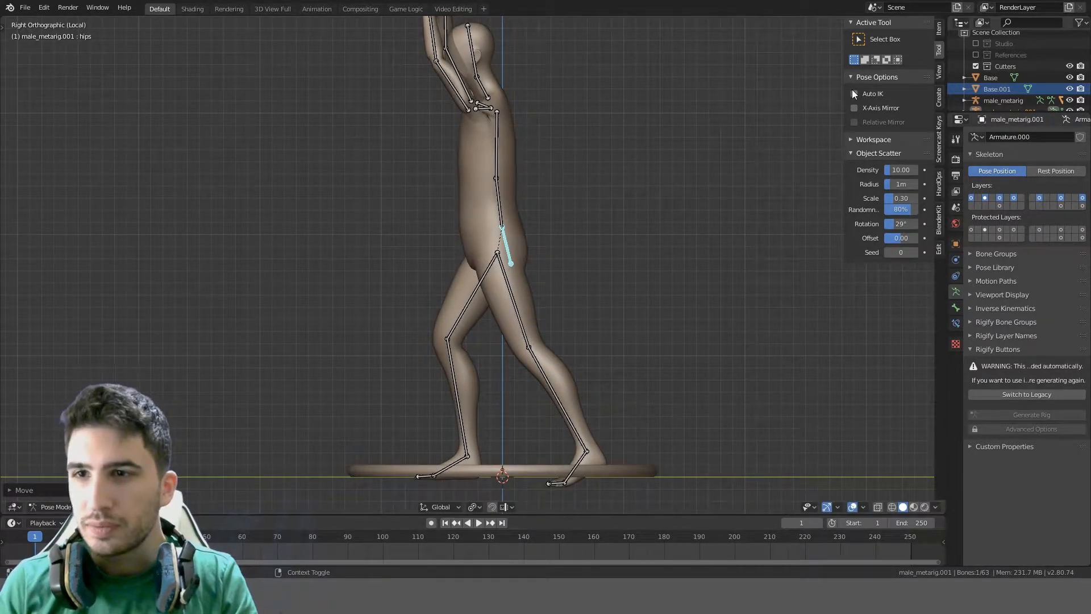
{"action": "key", "text": "n"}
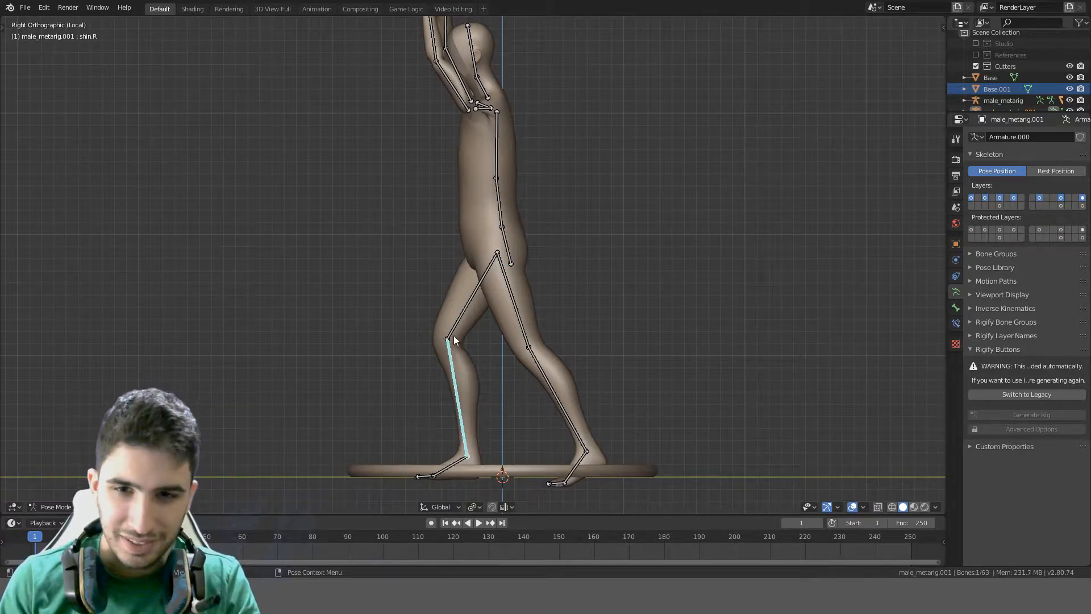
Move the right shin forward and up to set its foot on the base, and raise the left shin to bend the rear knee
{"action": "key", "text": "g"}
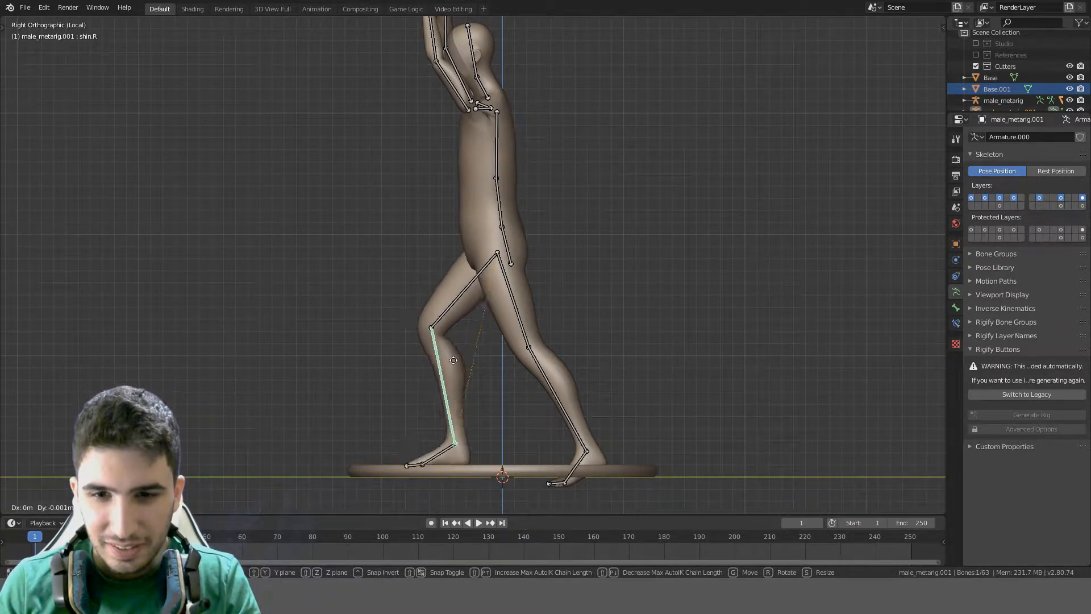
{"action": "right_click", "coordinate": [495, 374]}
{"action": "key", "text": "g"}
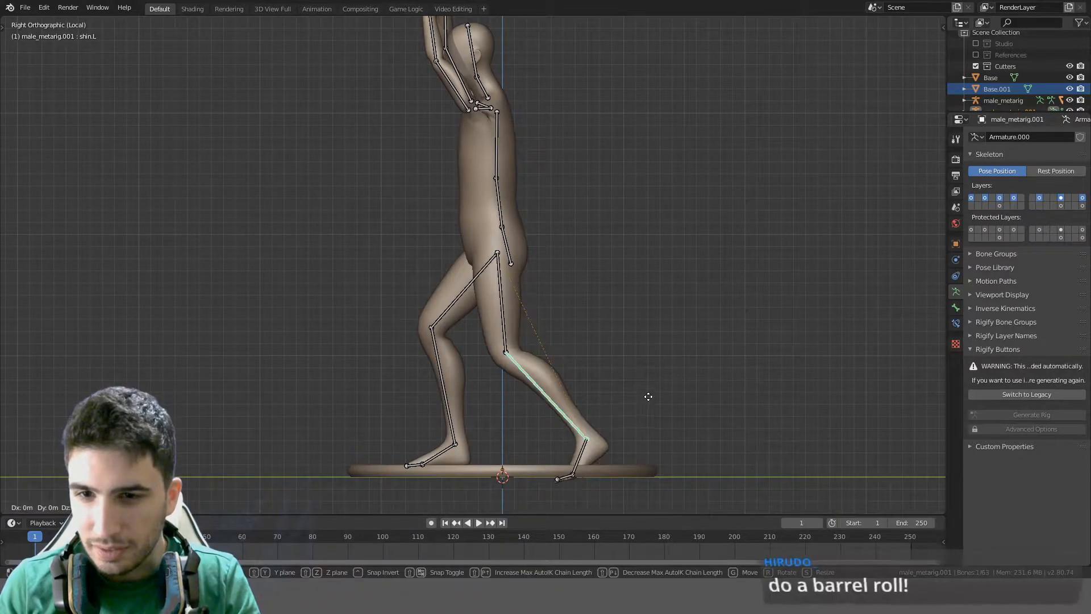
{"action": "left_click", "coordinate": [678, 383]}
{"action": "middle_click_drag", "start_coordinate": [677, 383], "coordinate": [660, 339]}
{"action": "scroll", "coordinate": [414, 358], "scroll_direction": "down", "scroll_amount": 4}
{"action": "key", "text": "KP_3"}
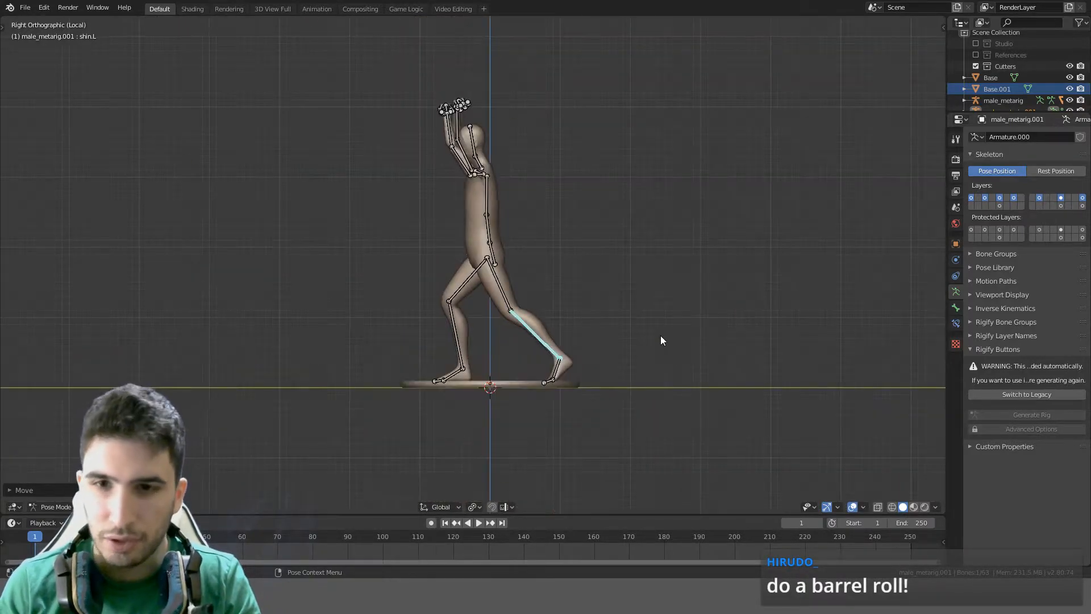
Reposition the left shin so the thigh hangs nearly vertical, and rotate the shin -10 degrees at the knee
{"action": "scroll", "coordinate": [661, 339], "scroll_direction": "up", "scroll_amount": 3}
{"action": "key", "text": "g"}
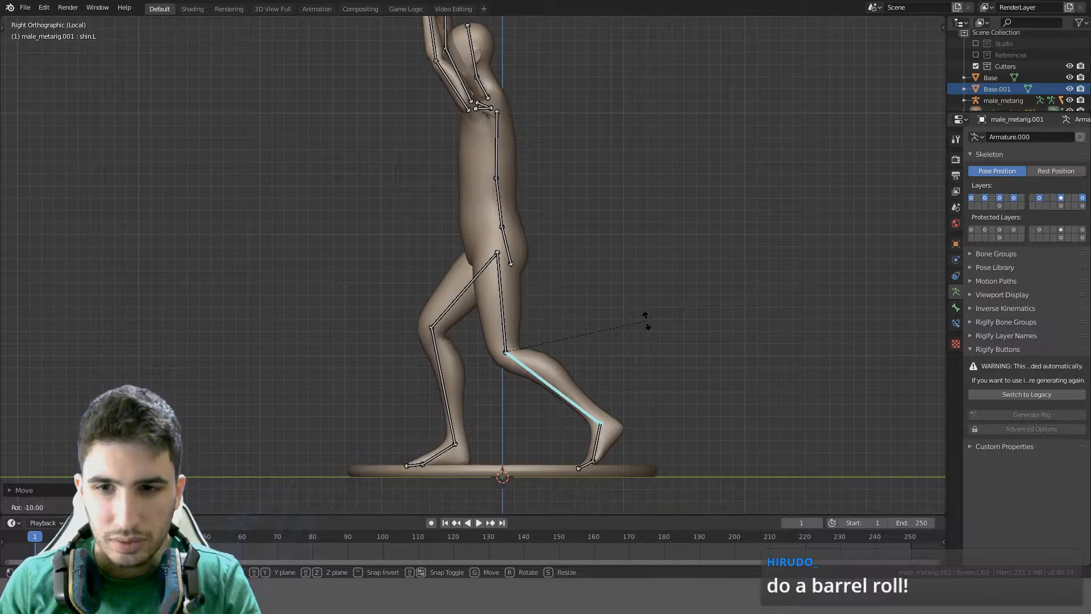
{"action": "middle_click_drag", "start_coordinate": [648, 325], "coordinate": [364, 334]}
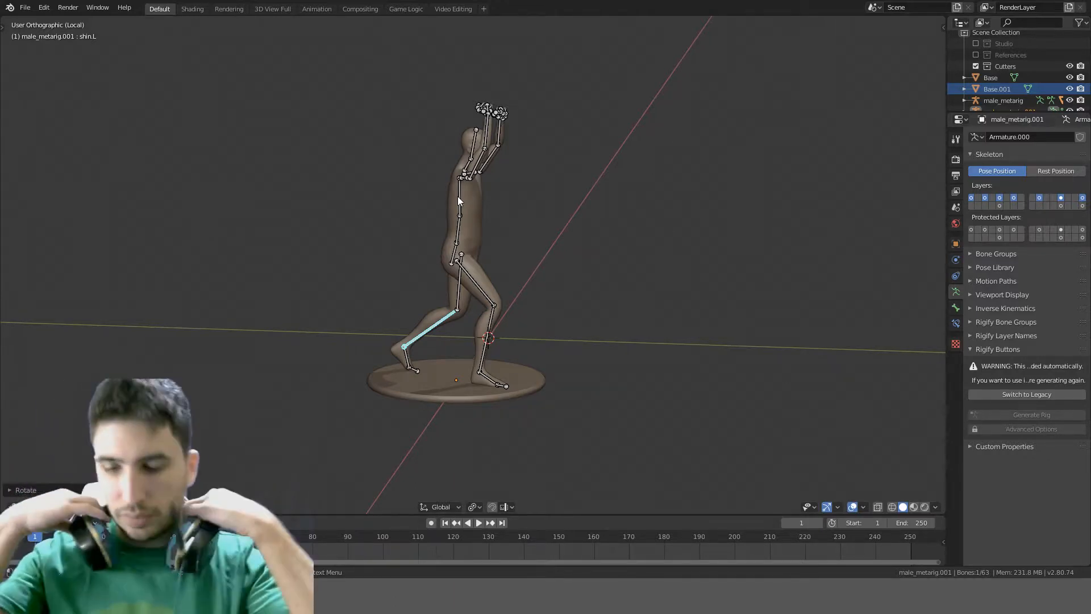
Rotate the left thigh bone slightly forward at the hip in the right side view
{"action": "key", "text": "KP_3"}
{"action": "scroll", "coordinate": [561, 182], "scroll_direction": "up", "scroll_amount": 5}
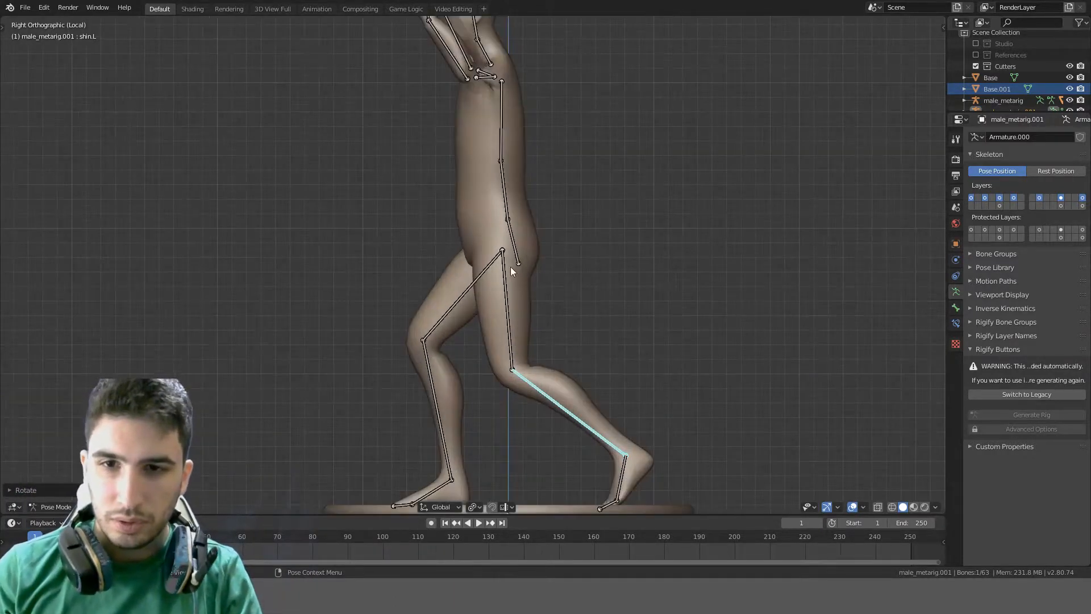
{"action": "left_click", "coordinate": [471, 199]}
{"action": "left_click", "coordinate": [459, 229]}
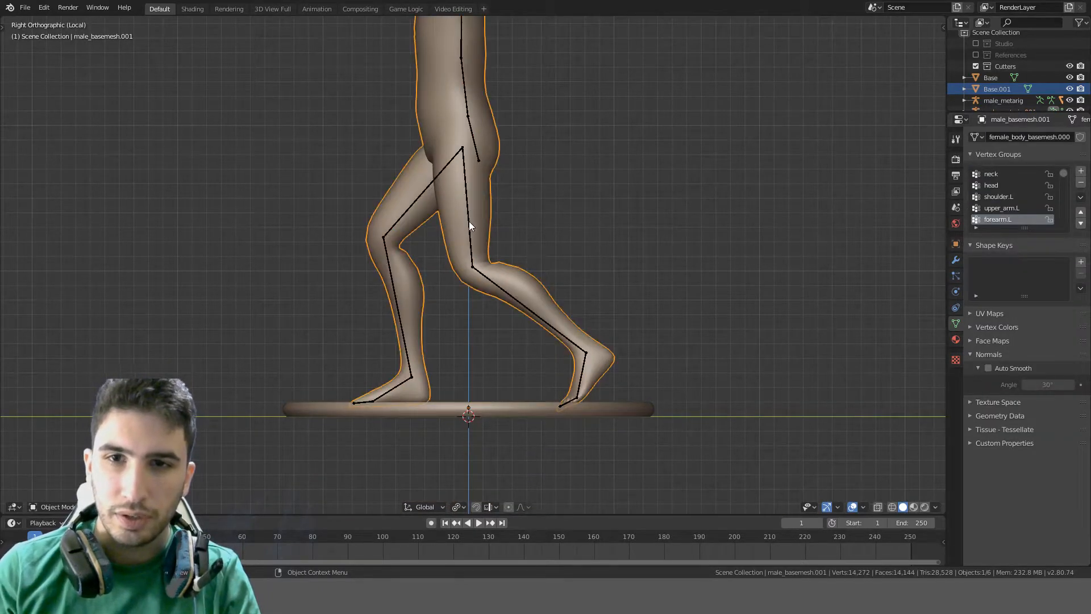
{"action": "key", "text": "ctrl+z"}
{"action": "key", "text": "ctrl+z"}
{"action": "left_click", "coordinate": [472, 222]}
{"action": "key", "text": "ctrl+z"}
{"action": "left_click", "coordinate": [471, 223]}
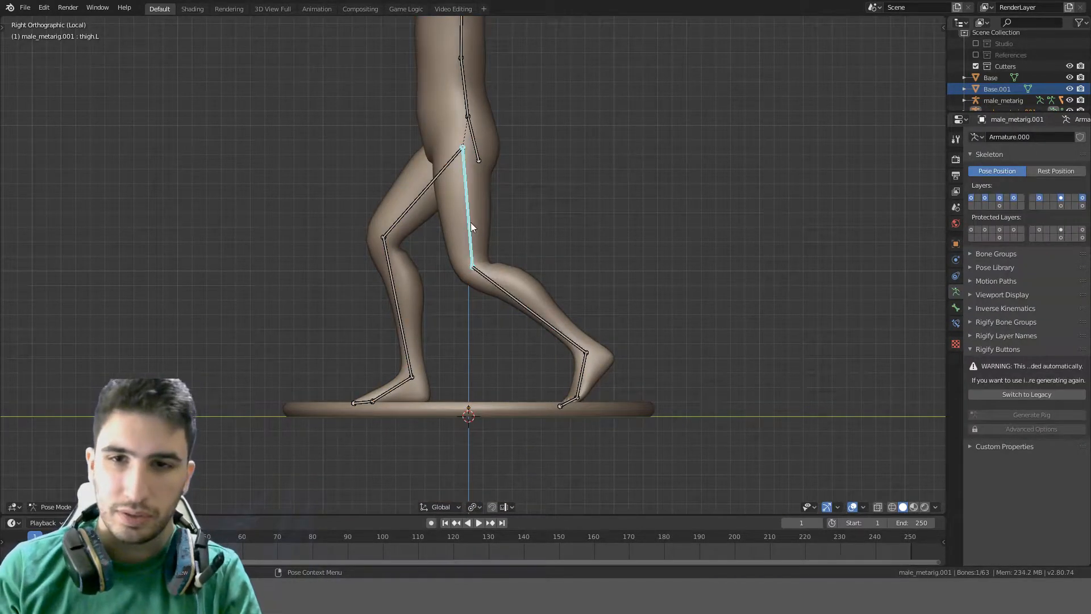
{"action": "key", "text": "r"}
{"action": "left_click", "coordinate": [617, 165]}
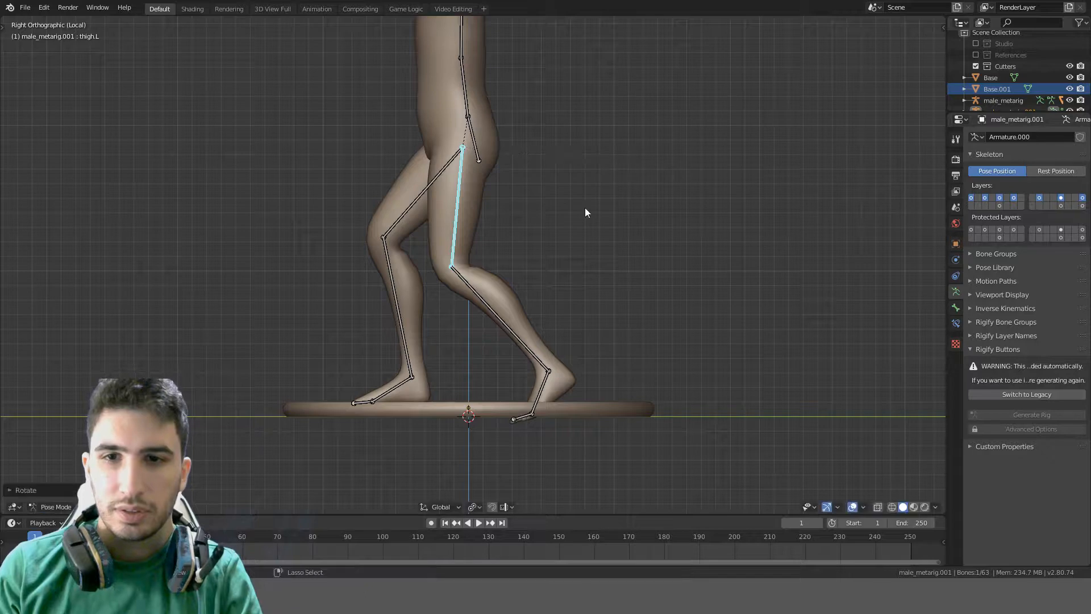
Rotate the left shin bone -10 degrees and the left toe bone 20 degrees so the rear foot rests on the base
{"action": "left_click", "coordinate": [512, 332]}
{"action": "key", "text": "r"}
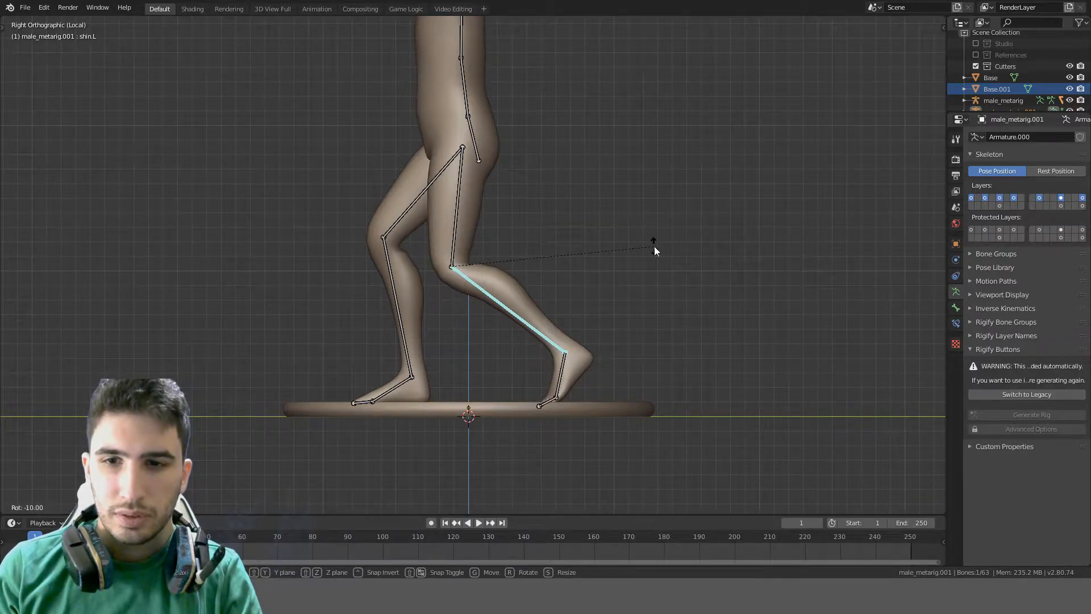
{"action": "left_click", "coordinate": [655, 250]}
{"action": "left_click", "coordinate": [545, 400]}
{"action": "key", "text": "r"}
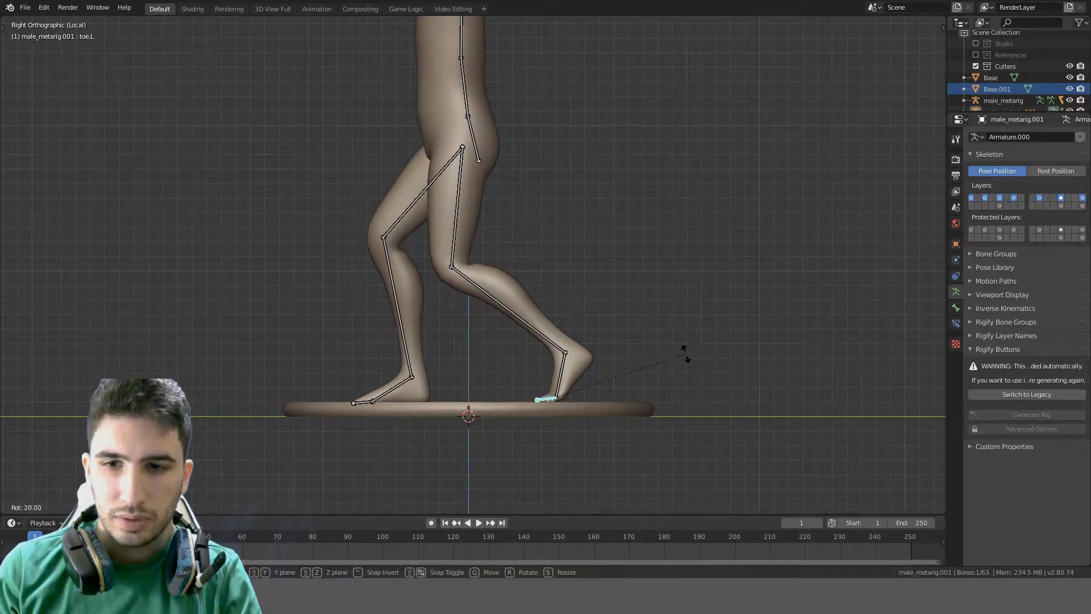
{"action": "left_click", "coordinate": [686, 354]}
{"action": "key", "text": "alt+a"}
In the right side view, rotate the lower spine bone -10 degrees so the upper body leans forward
{"action": "middle_click_drag", "start_coordinate": [679, 312], "coordinate": [496, 352]}
{"action": "scroll", "coordinate": [493, 347], "scroll_direction": "down", "scroll_amount": 3}
{"action": "middle_click_drag", "start_coordinate": [534, 273], "coordinate": [243, 226]}
{"action": "scroll", "coordinate": [241, 220], "scroll_direction": "up", "scroll_amount": 2}
{"action": "key", "text": "KP_3"}
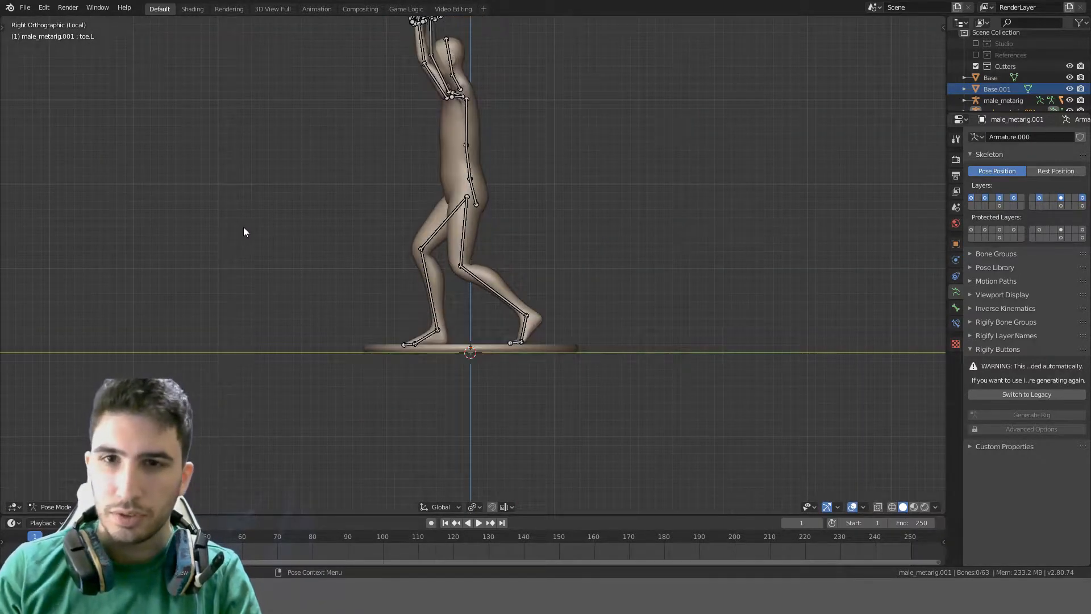
{"action": "left_click", "coordinate": [467, 156]}
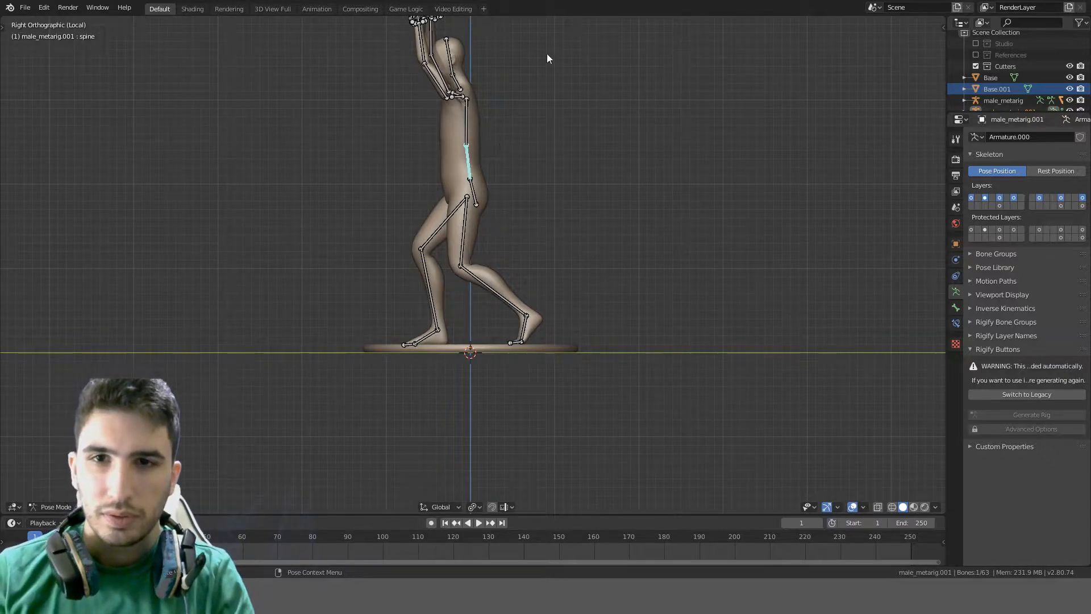
{"action": "key", "text": "r"}
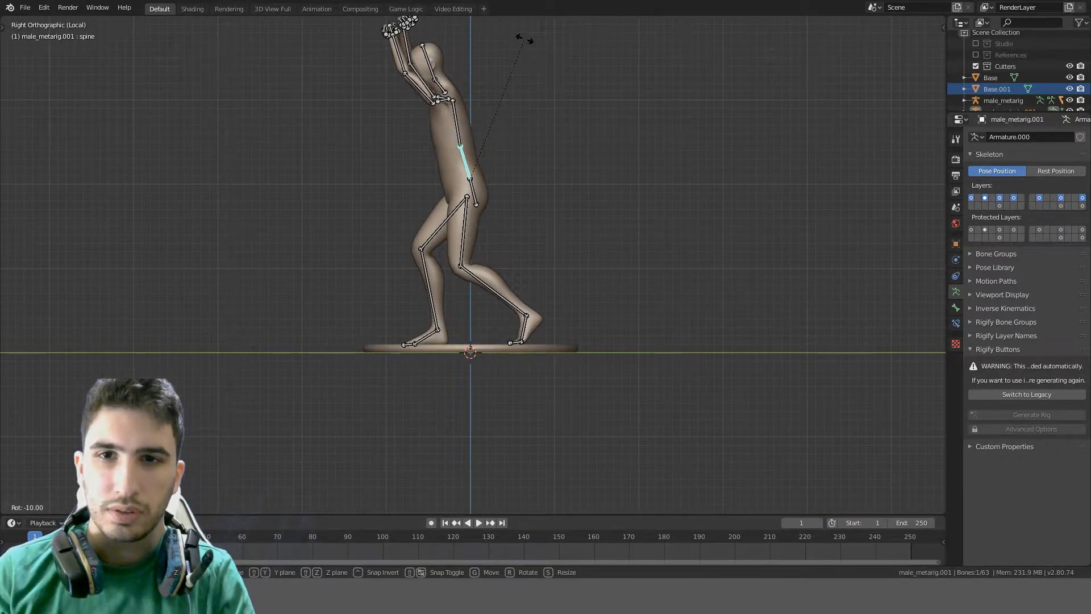
{"action": "right_click", "coordinate": [524, 40]}
{"action": "key", "text": "r"}
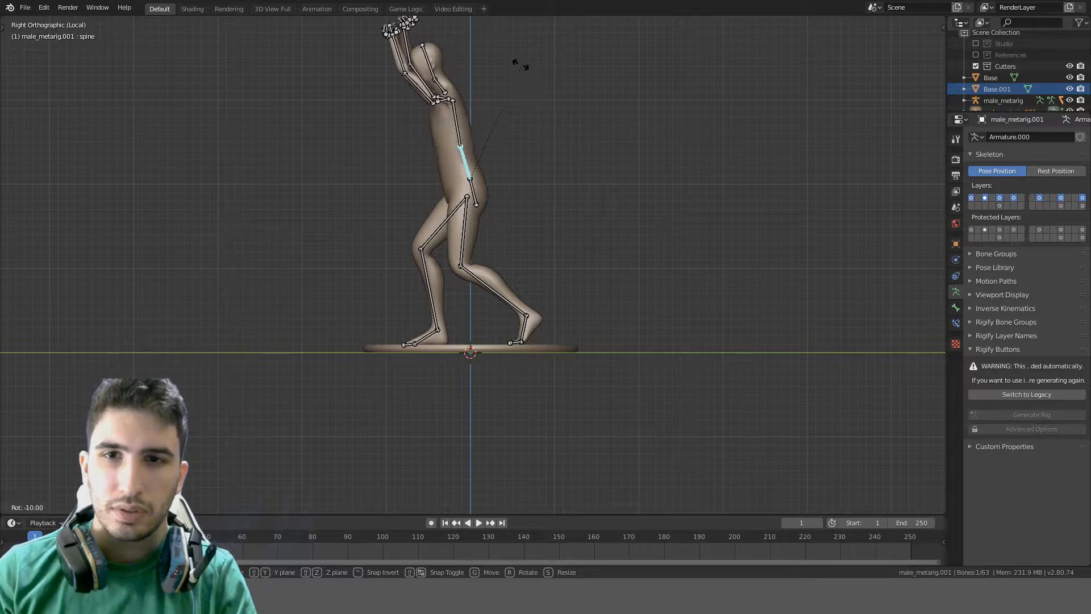
{"action": "left_click", "coordinate": [519, 68]}
Inspect the raised arms and fists in the right side view, and select the left hand bone
{"action": "middle_click_drag", "start_coordinate": [521, 68], "coordinate": [353, 199]}
{"action": "scroll", "coordinate": [353, 199], "scroll_direction": "up", "scroll_amount": 4}
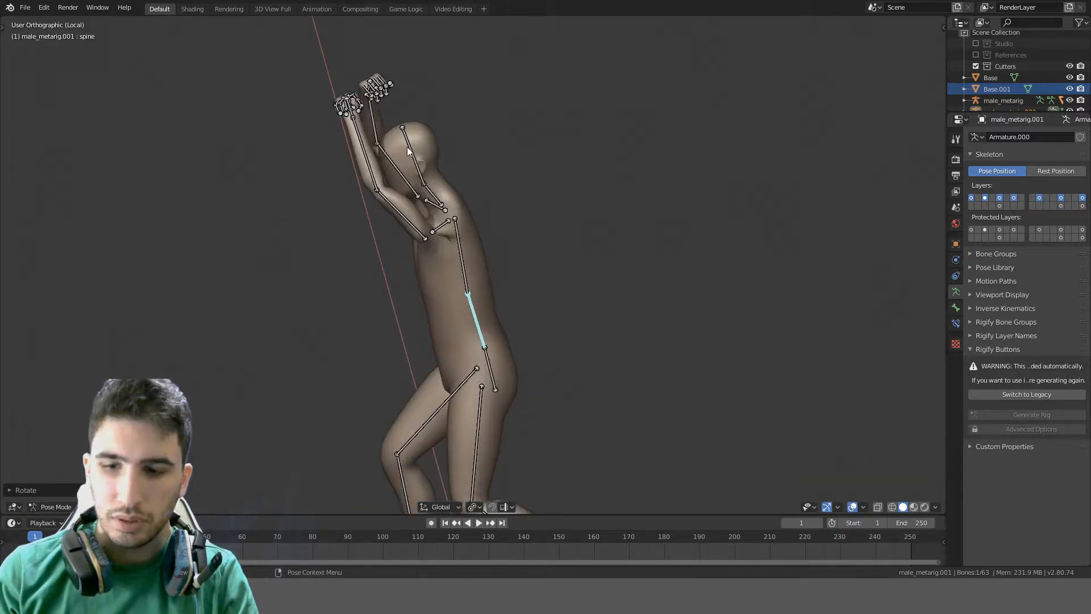
{"action": "key", "text": "KP_3"}
{"action": "middle_click_drag", "start_coordinate": [428, 122], "coordinate": [429, 218], "text": "shift"}
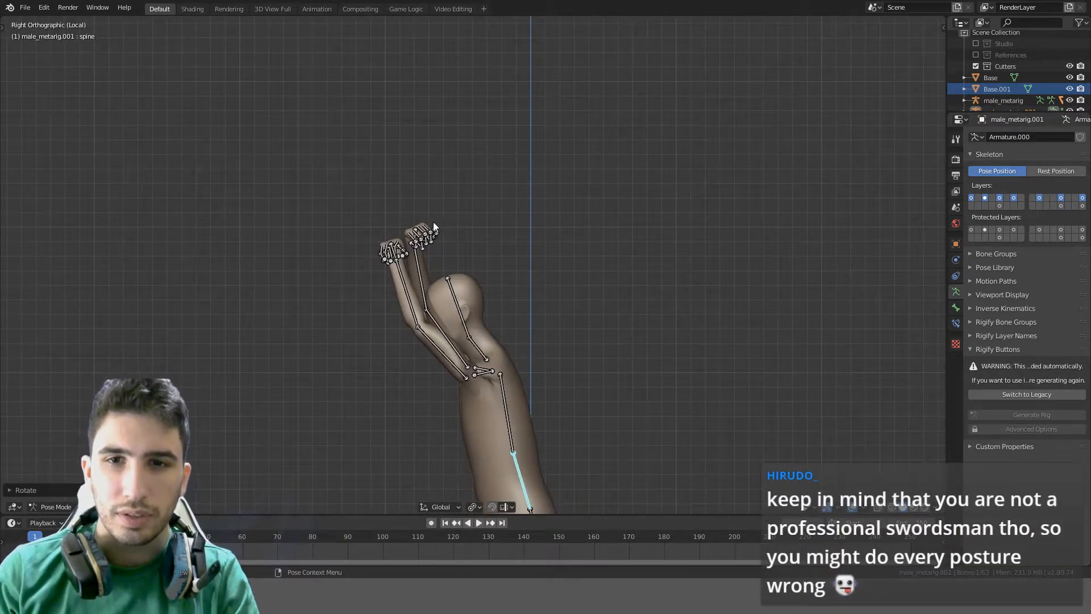
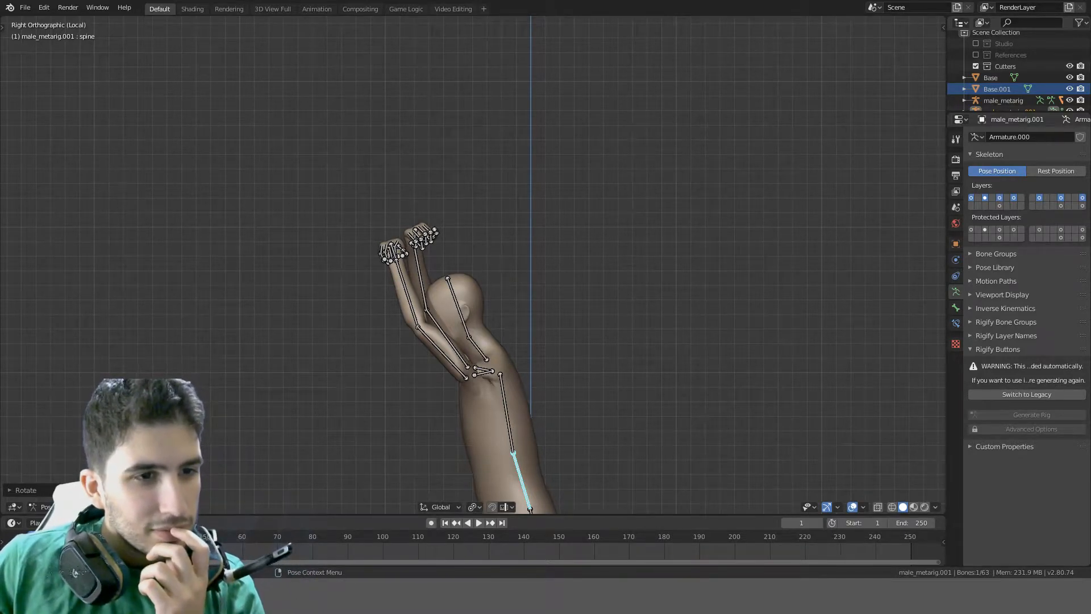
{"action": "middle_click_drag", "start_coordinate": [540, 216], "coordinate": [565, 227]}
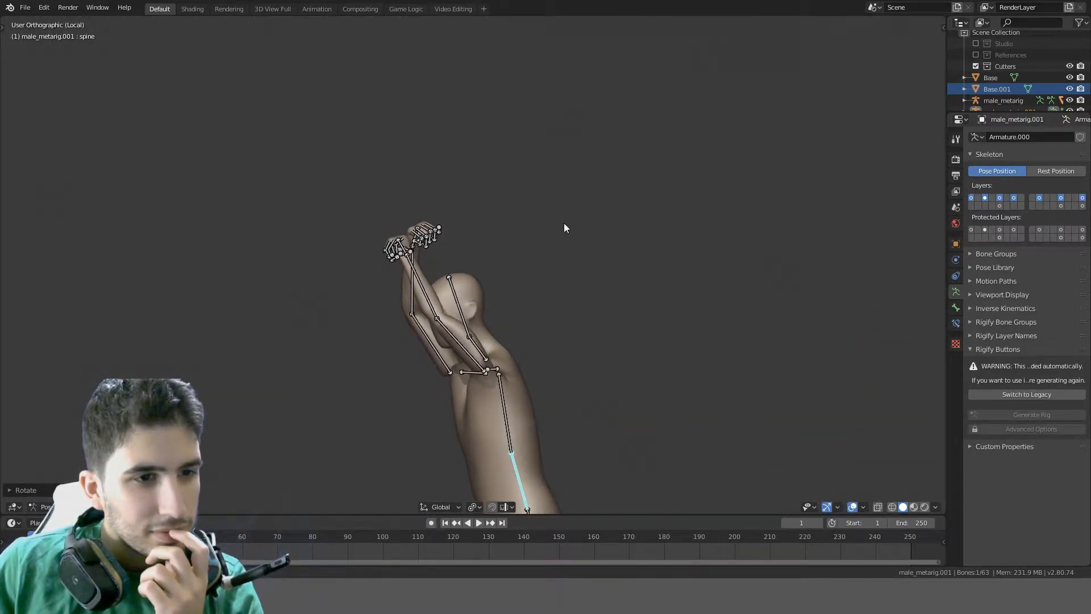
{"action": "key", "text": "KP_3"}
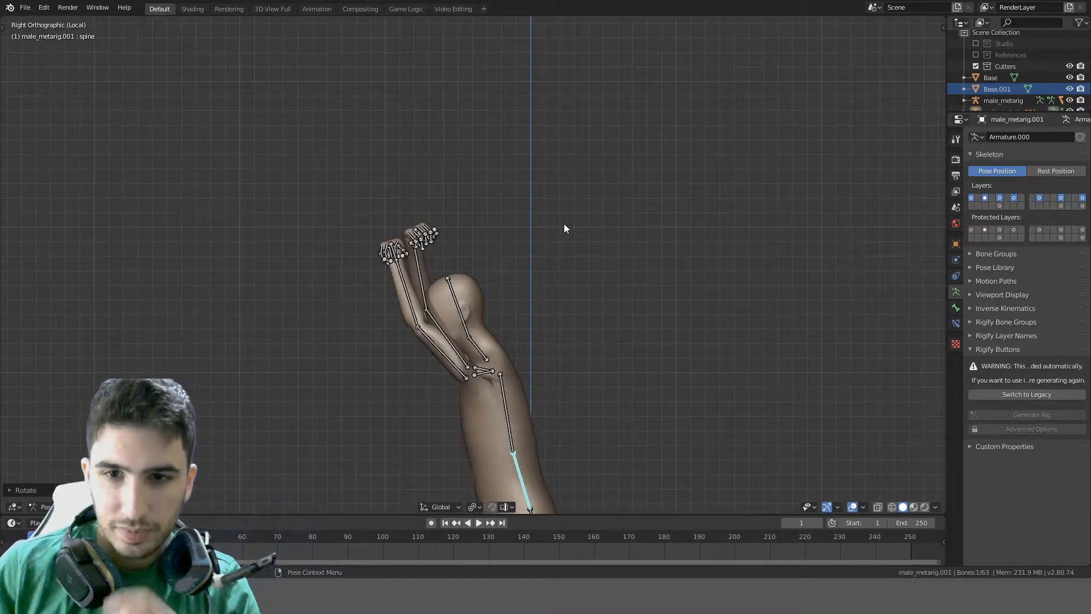
{"action": "scroll", "coordinate": [597, 294], "scroll_direction": "down", "scroll_amount": 5}
{"action": "scroll", "coordinate": [556, 314], "scroll_direction": "up", "scroll_amount": 4}
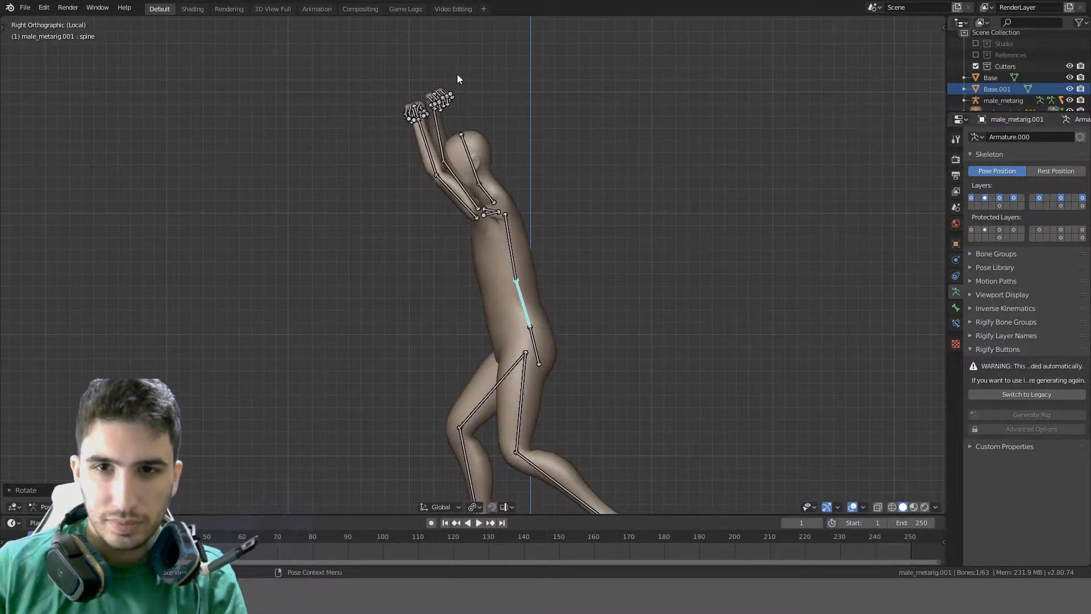
{"action": "left_click", "coordinate": [421, 131]}
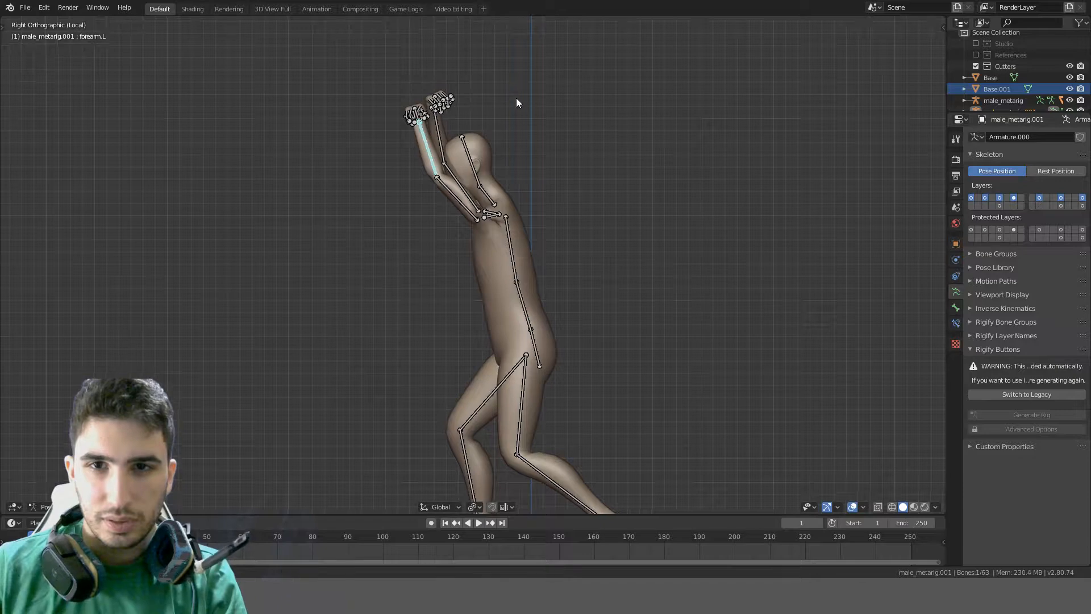
{"action": "middle_click_drag", "start_coordinate": [516, 97], "coordinate": [531, 254]}
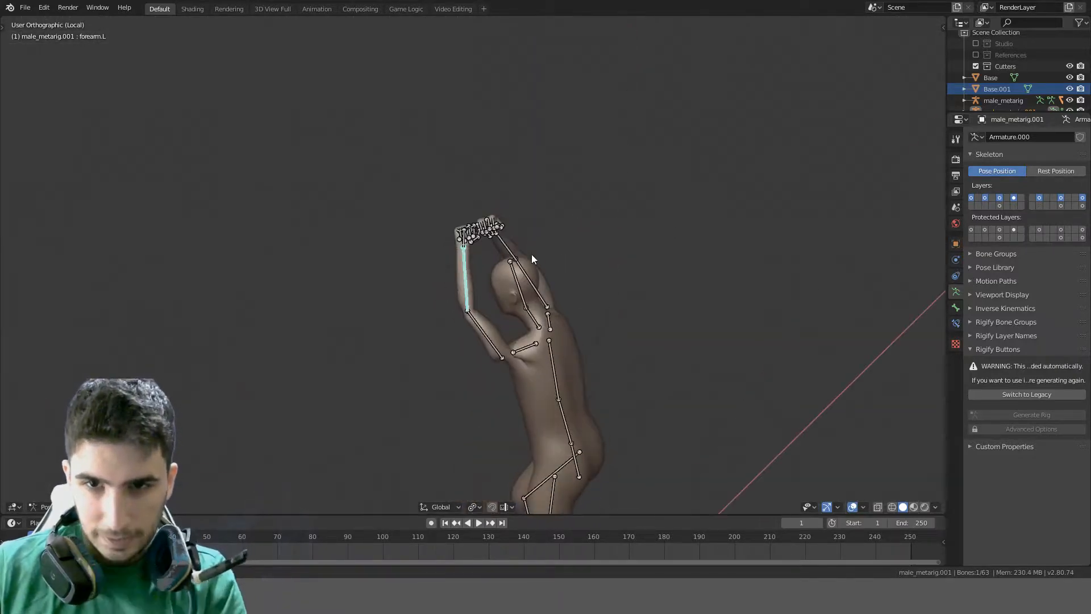
{"action": "key", "text": "KP_3"}
{"action": "scroll", "coordinate": [531, 252], "scroll_direction": "up", "scroll_amount": 3}
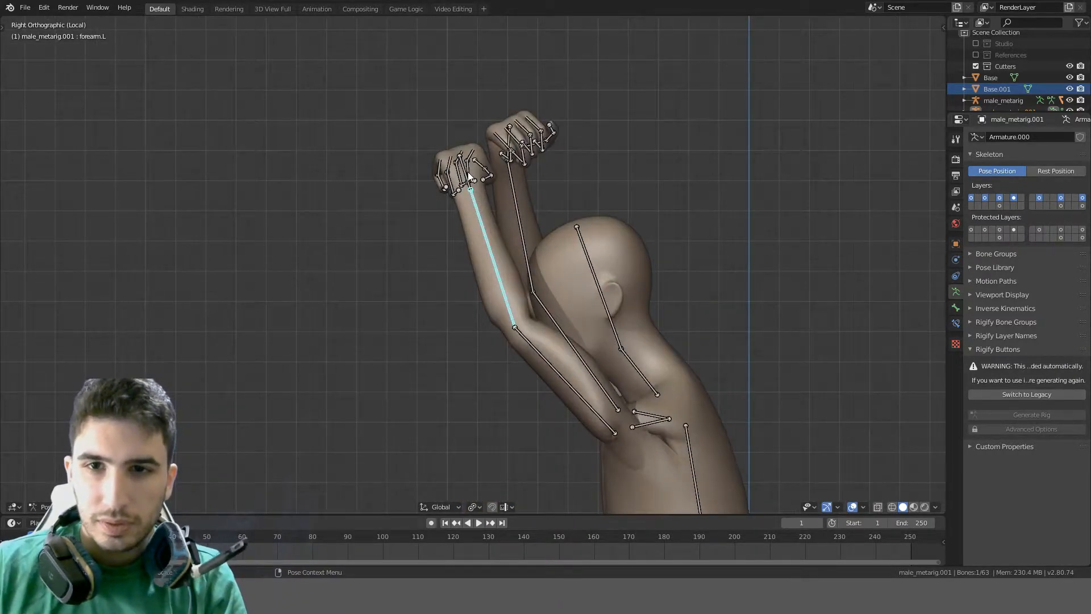
{"action": "left_click", "coordinate": [465, 172]}
{"action": "key", "text": "r"}
{"action": "key", "text": "x"}
{"action": "key", "text": "x"}
{"action": "right_click", "coordinate": [677, 94]}
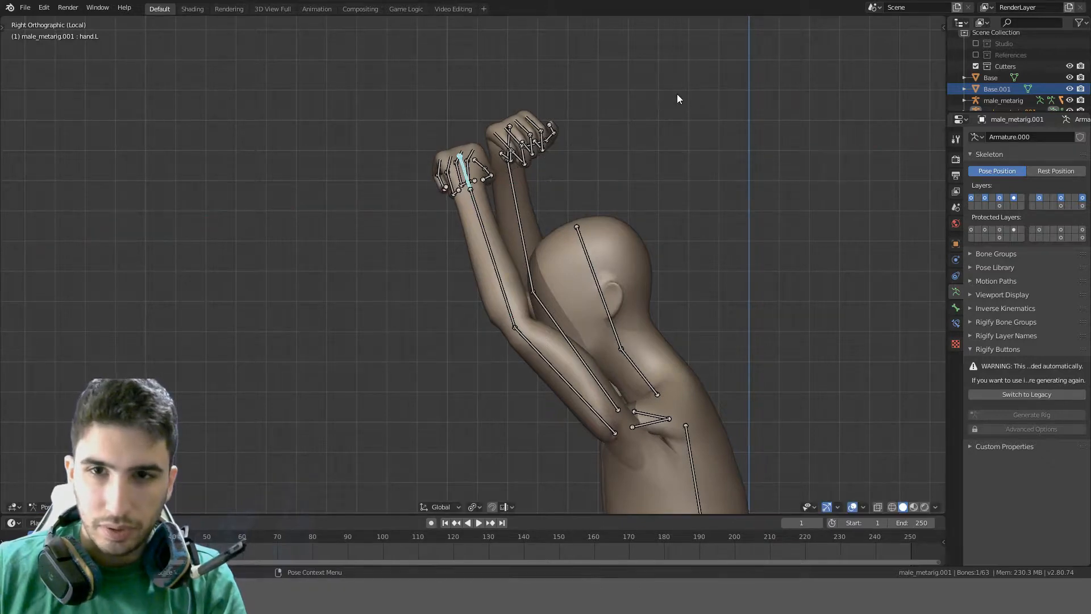
{"action": "key", "text": "r"}
{"action": "key", "text": "x"}
{"action": "key", "text": "x"}
{"action": "right_click", "coordinate": [663, 97]}
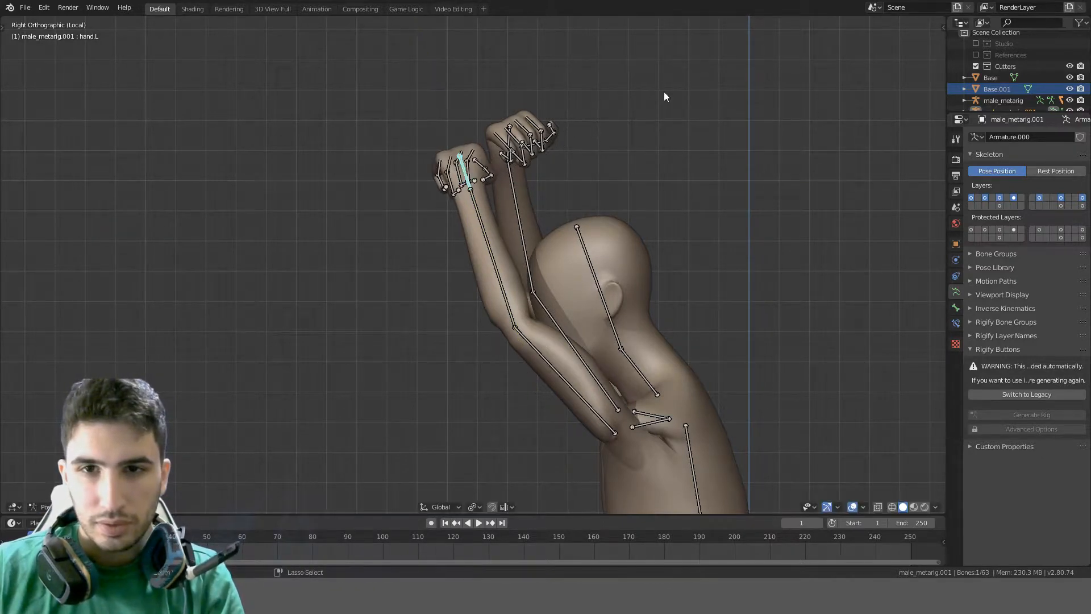
Rotate the left hand bone about its local Y axis to turn the fist at the wrist
{"action": "middle_click_drag", "start_coordinate": [679, 94], "coordinate": [468, 206]}
{"action": "key", "text": "r"}
{"action": "key", "text": "y"}
{"action": "key", "text": "y"}
{"action": "left_click", "coordinate": [677, 319]}
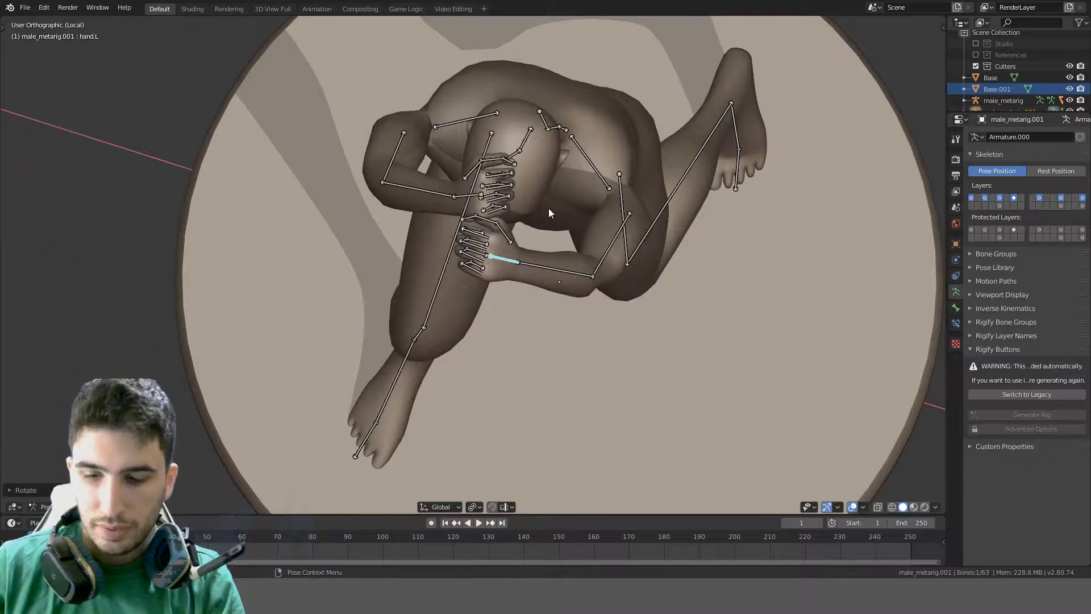
Try a rotation of about -15 degrees around the left hand bone's local Z axis, and undo it
{"action": "key", "text": "KP_3"}
{"action": "key", "text": "r"}
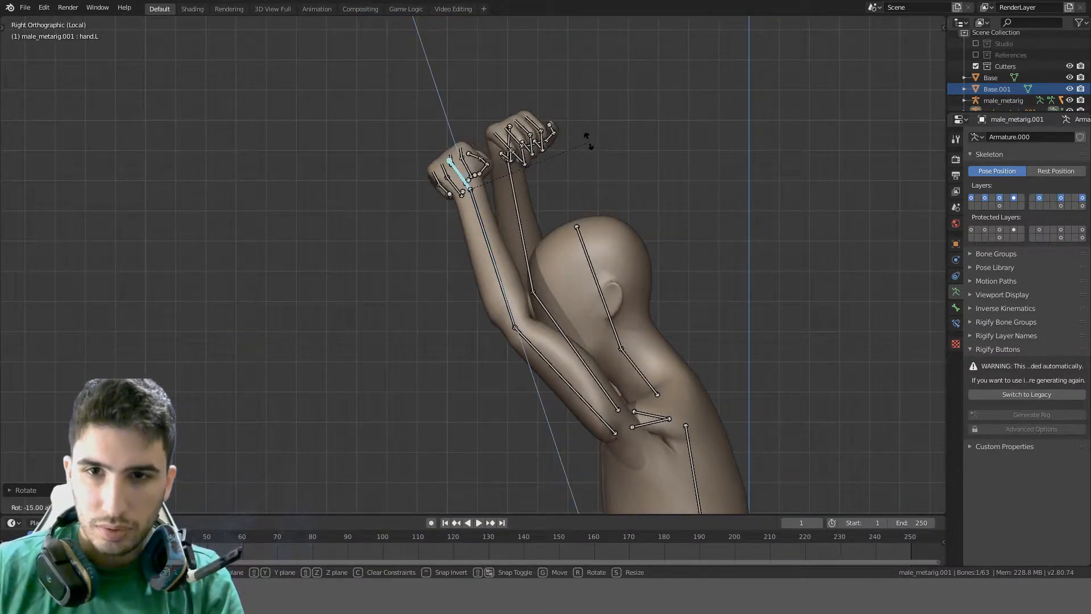
{"action": "left_click", "coordinate": [578, 141]}
{"action": "key", "text": "ctrl+z"}
Rotate the left hand bone -5 degrees about its local Z axis in the right side view
{"action": "key", "text": "r"}
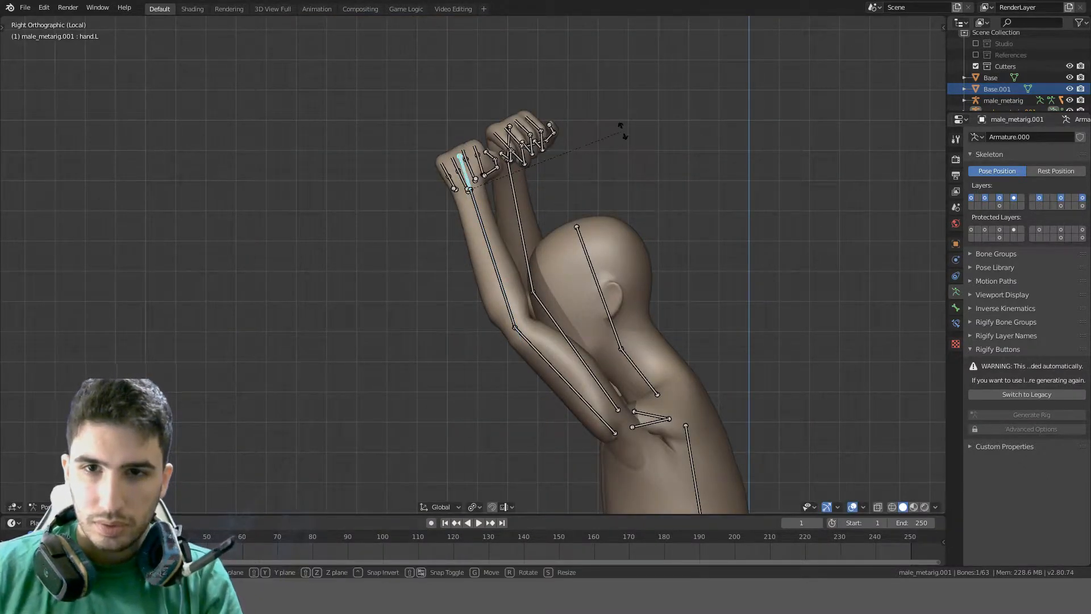
{"action": "key", "text": "z"}
{"action": "key", "text": "z"}
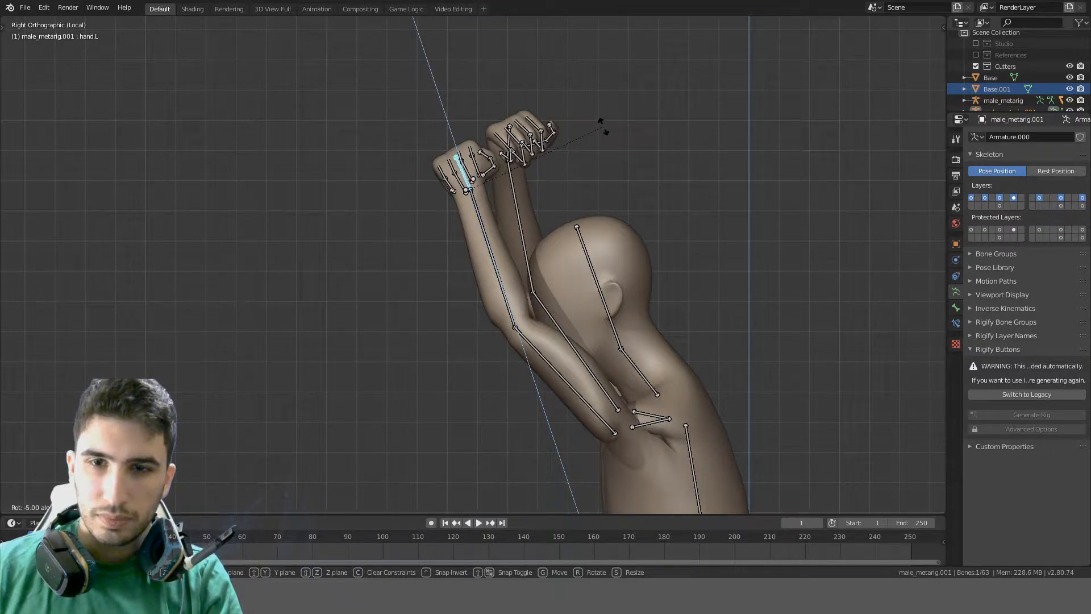
{"action": "left_click", "coordinate": [605, 129]}
Twist the left forearm bone about its local Y axis so the fist turns with it
{"action": "left_click", "coordinate": [481, 219]}
{"action": "key", "text": "r"}
{"action": "key", "text": "z"}
{"action": "key", "text": "z"}
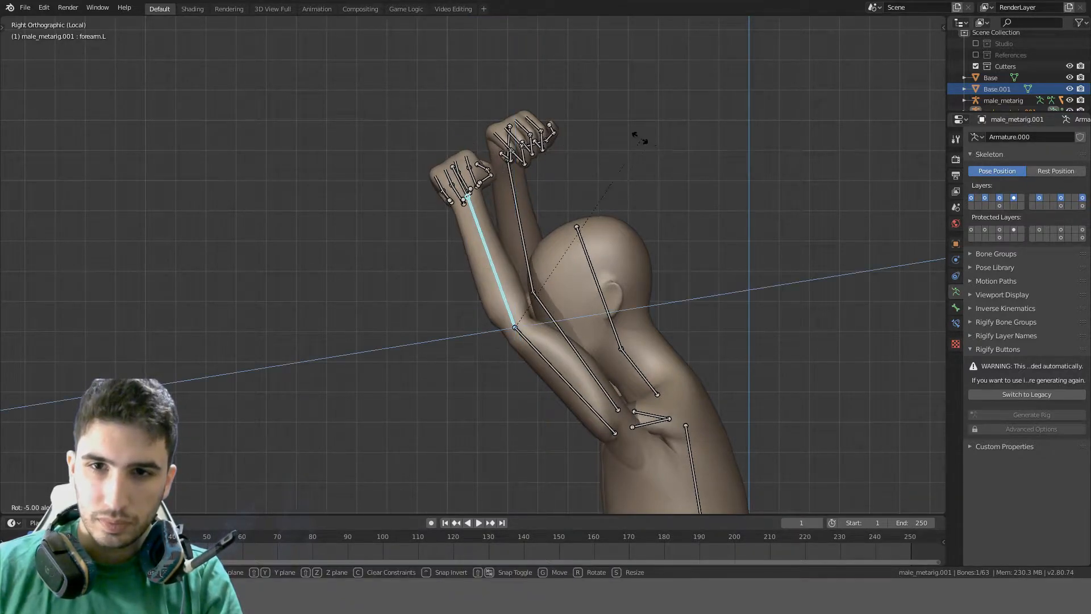
{"action": "key", "text": "z"}
{"action": "key", "text": "y"}
{"action": "key", "text": "y"}
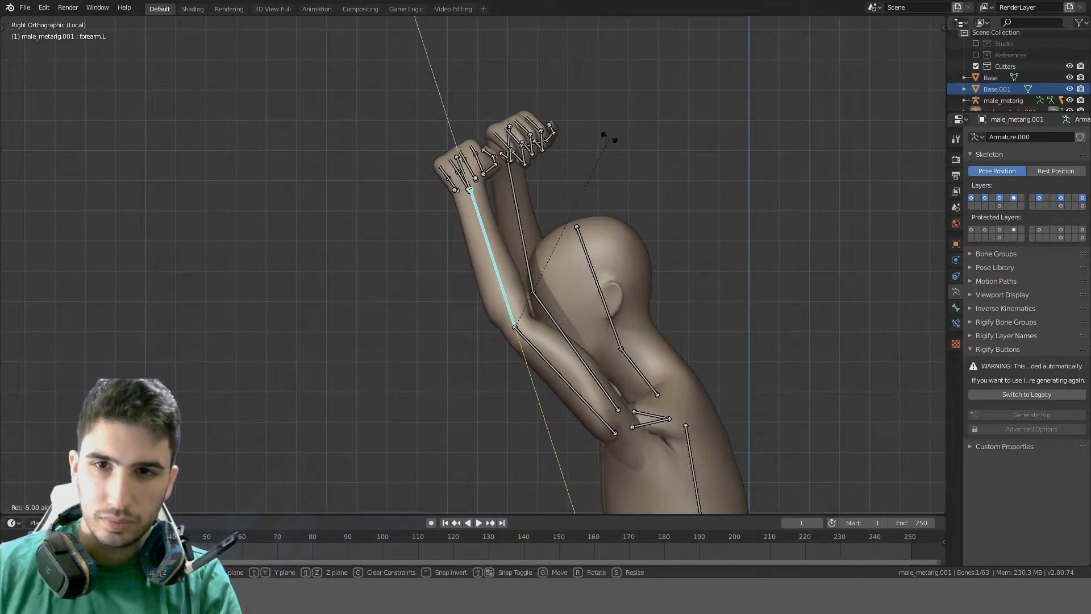
{"action": "left_click", "coordinate": [563, 144]}
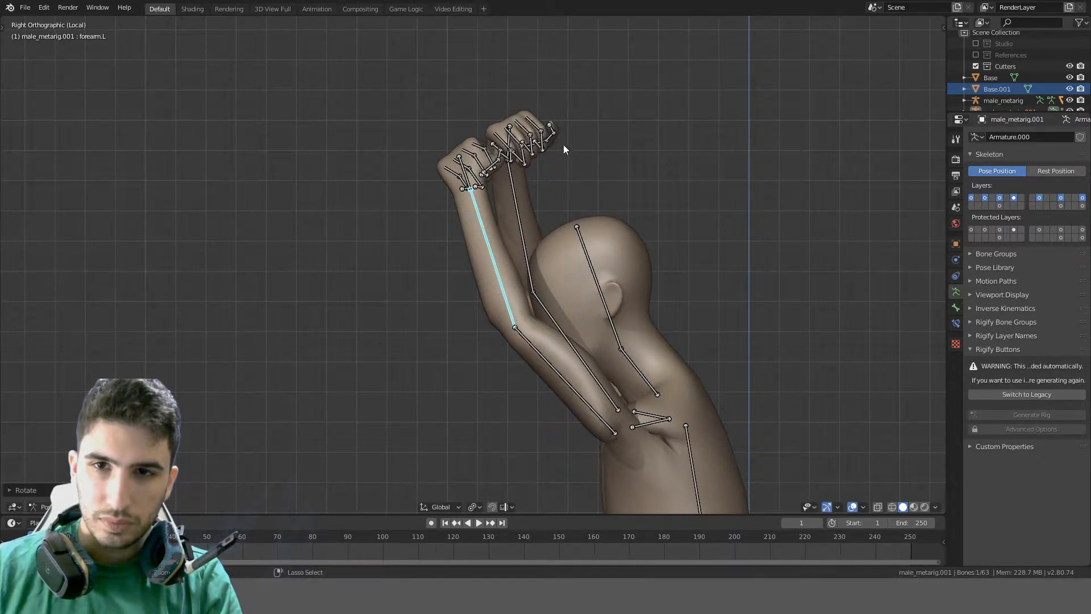
Twist the left hand bone about its local Y axis to align its fist with the right one
{"action": "middle_click_drag", "start_coordinate": [564, 144], "coordinate": [741, 176]}
{"action": "left_click", "coordinate": [501, 263]}
{"action": "key", "text": "r"}
{"action": "key", "text": "y"}
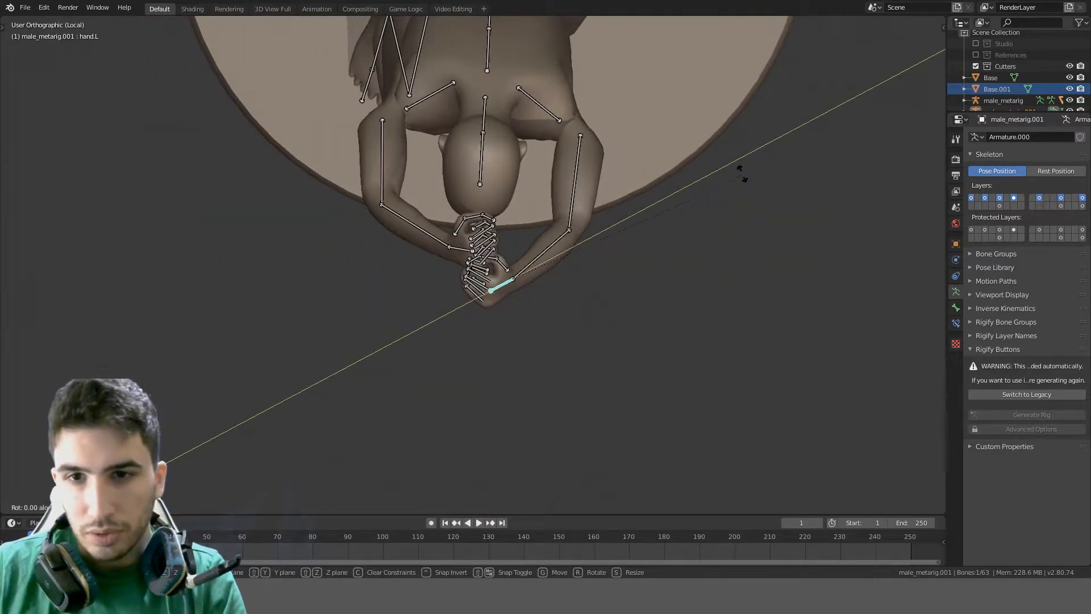
{"action": "left_click", "coordinate": [676, 128]}
Rotate the left hand bone about its local Z axis to adjust the bend at the wrist
{"action": "middle_click_drag", "start_coordinate": [675, 128], "coordinate": [711, 45]}
{"action": "key", "text": "r"}
{"action": "key", "text": "z"}
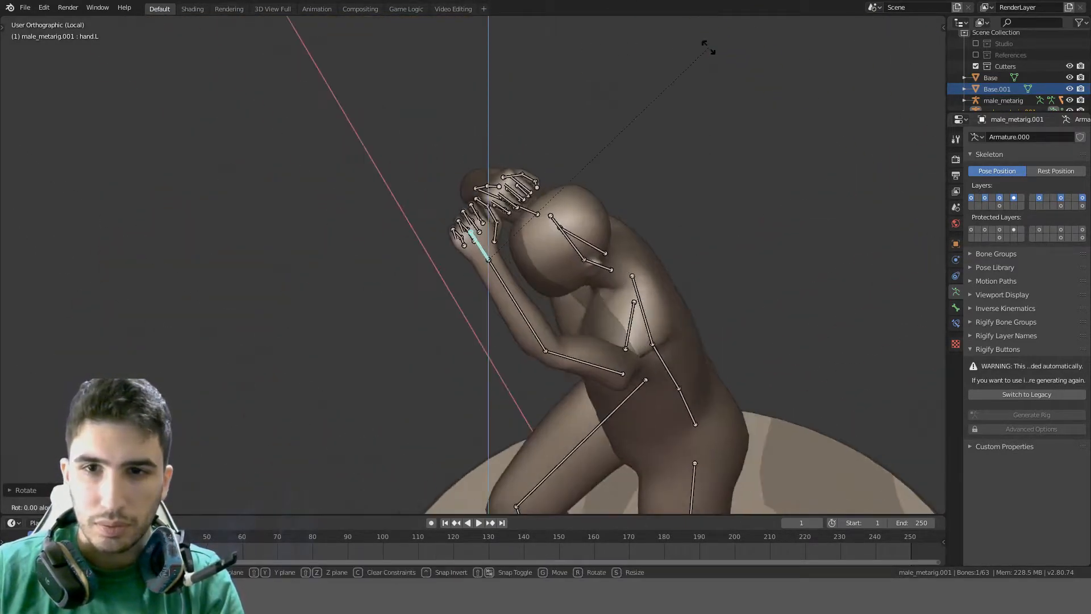
{"action": "key", "text": "z"}
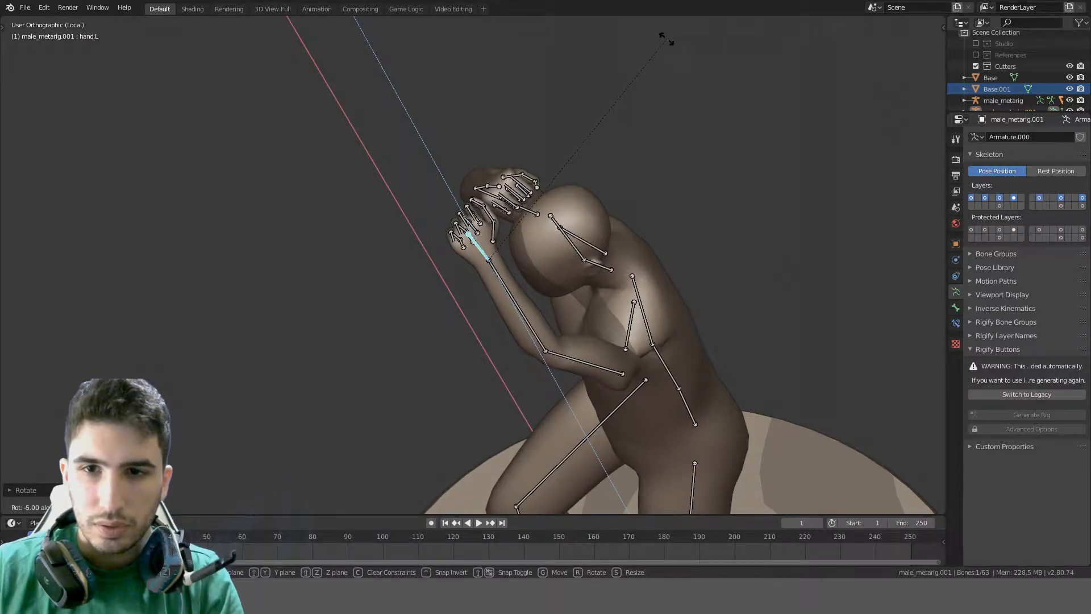
{"action": "left_click", "coordinate": [620, 142]}
Twist the right hand bone slightly about its local Y axis to line its fist up with the left one
{"action": "middle_click_drag", "start_coordinate": [616, 151], "coordinate": [508, 244]}
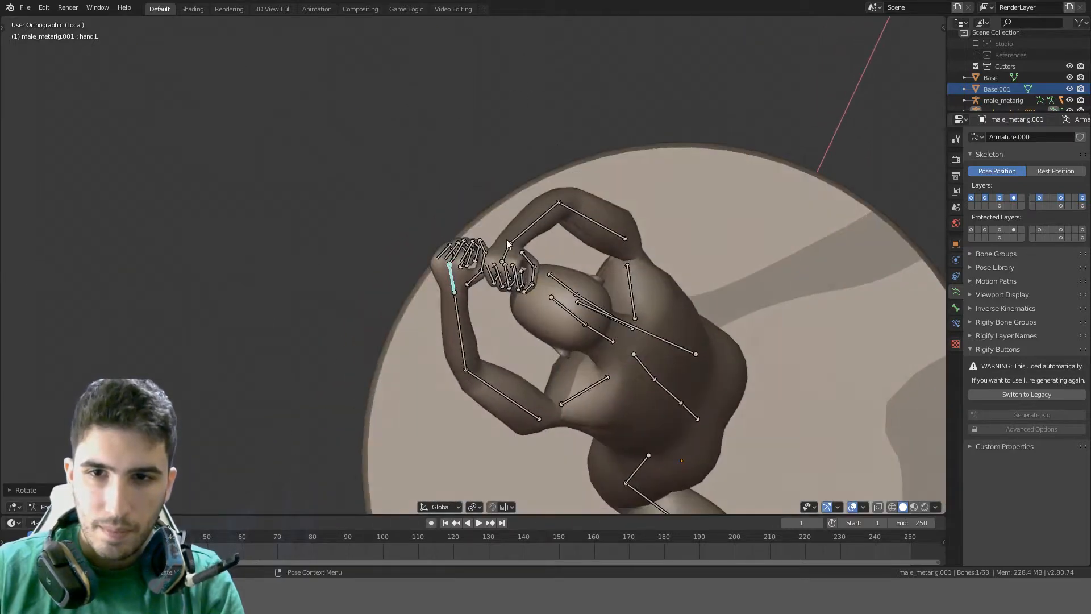
{"action": "key", "text": "r"}
{"action": "key", "text": "y"}
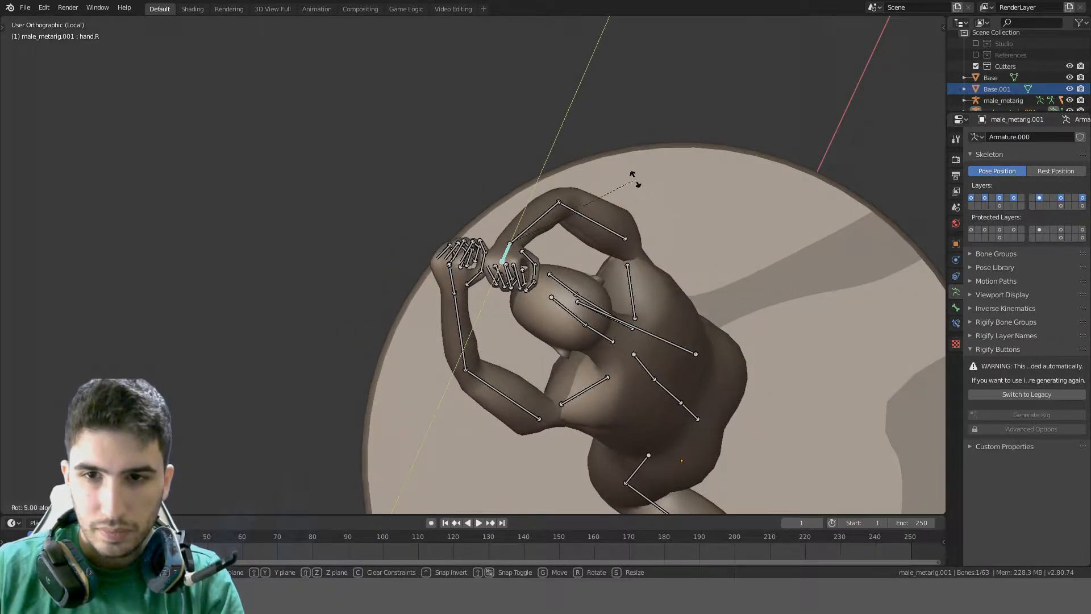
{"action": "left_click", "coordinate": [625, 173]}
Rotate the right forearm bone slightly at the elbow, viewed from behind the figure
{"action": "middle_click_drag", "start_coordinate": [625, 174], "coordinate": [500, 181]}
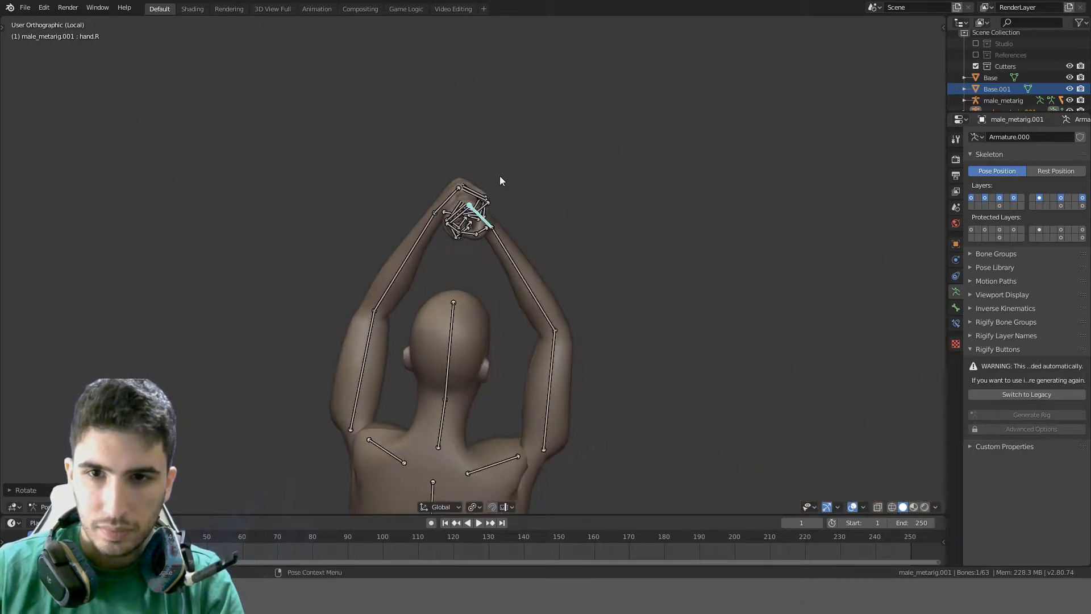
{"action": "left_click", "coordinate": [507, 244]}
{"action": "key", "text": "ctrl+KP_1"}
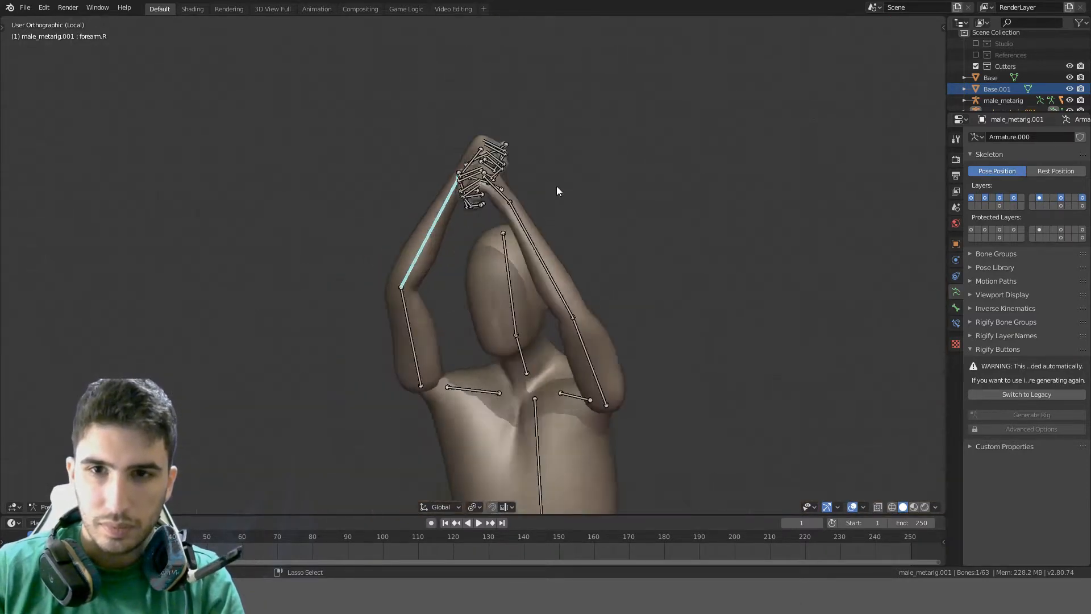
{"action": "key", "text": "KP_8"}
{"action": "key", "text": "KP_8"}
{"action": "key", "text": "KP_8"}
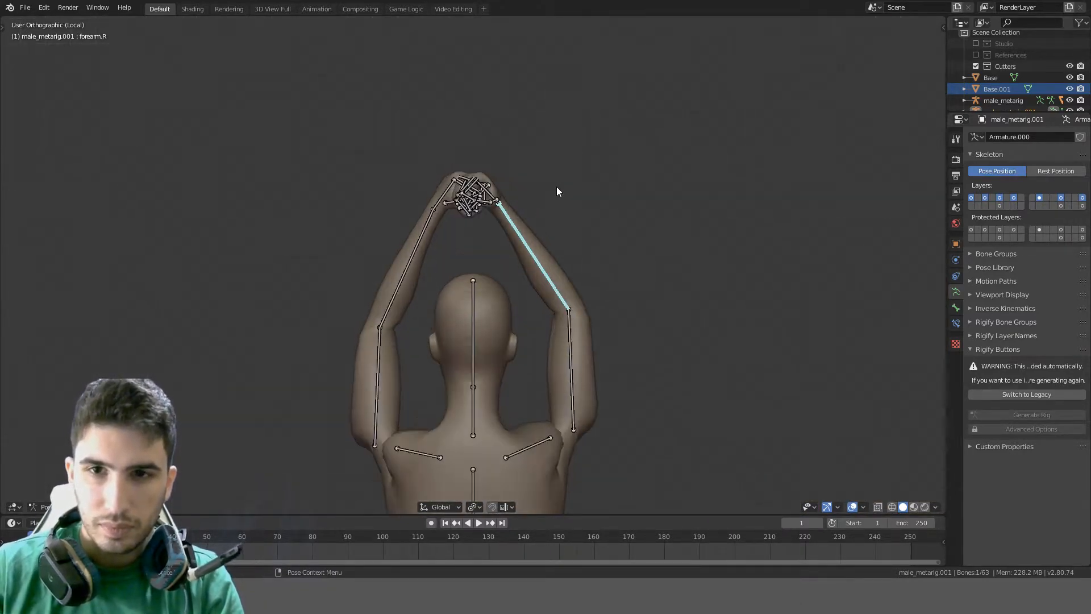
{"action": "key", "text": "r"}
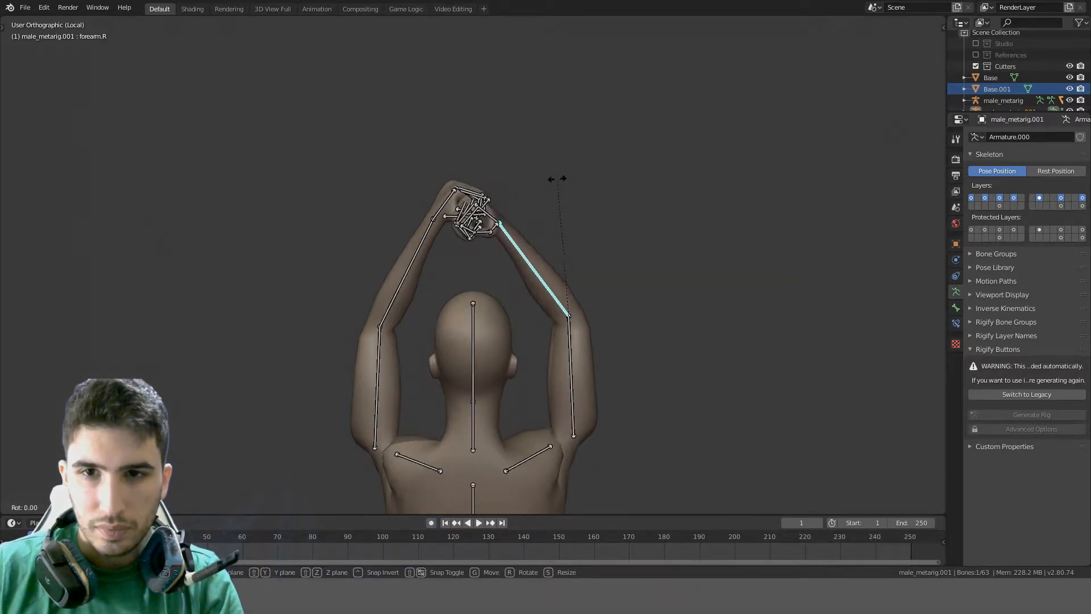
{"action": "left_click", "coordinate": [556, 183]}
Twist the right forearm bone 5 degrees about its local Y axis
{"action": "middle_click_drag", "start_coordinate": [556, 183], "coordinate": [471, 149]}
{"action": "key", "text": "r"}
{"action": "key", "text": "z"}
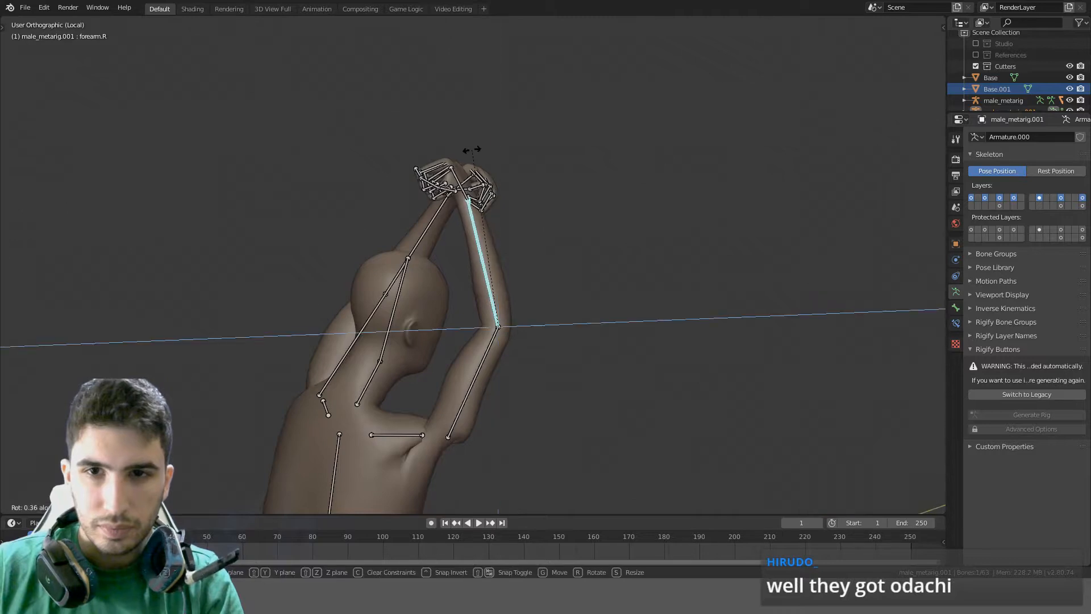
{"action": "right_click", "coordinate": [488, 151]}
{"action": "key", "text": "r"}
{"action": "key", "text": "z"}
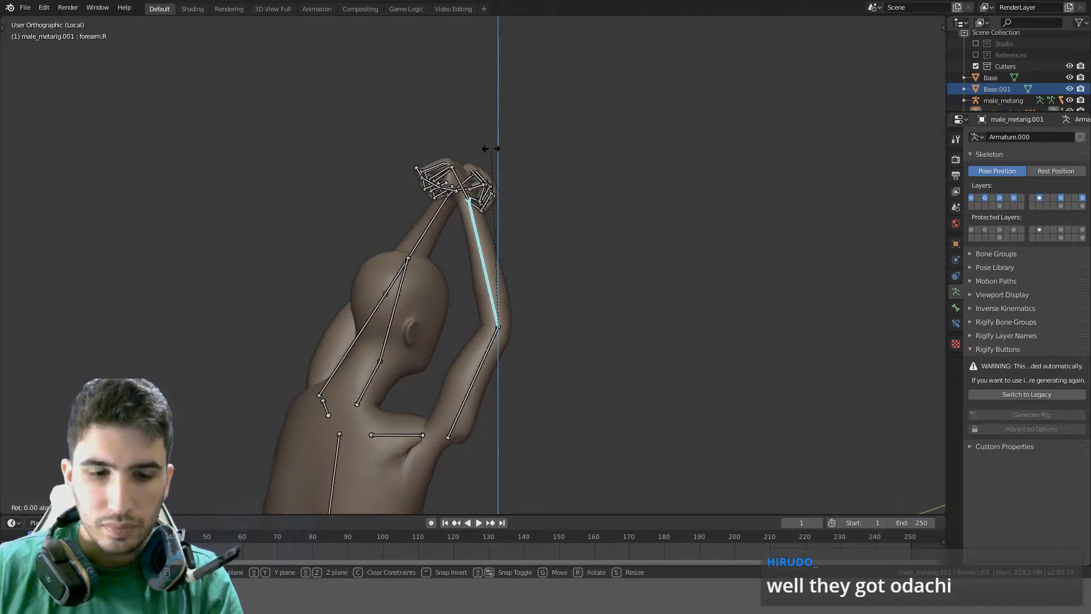
{"action": "key", "text": "y"}
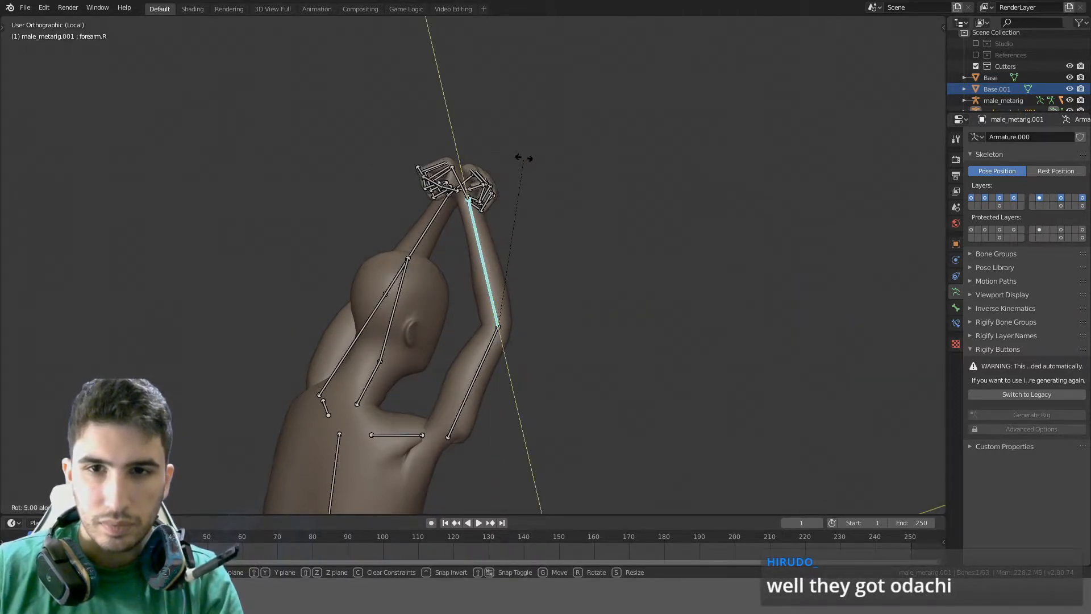
{"action": "left_click", "coordinate": [523, 158]}
Rotate the left upper arm bone slightly forward and down at the shoulder in the right orthographic view
{"action": "middle_click_drag", "start_coordinate": [604, 156], "coordinate": [746, 127]}
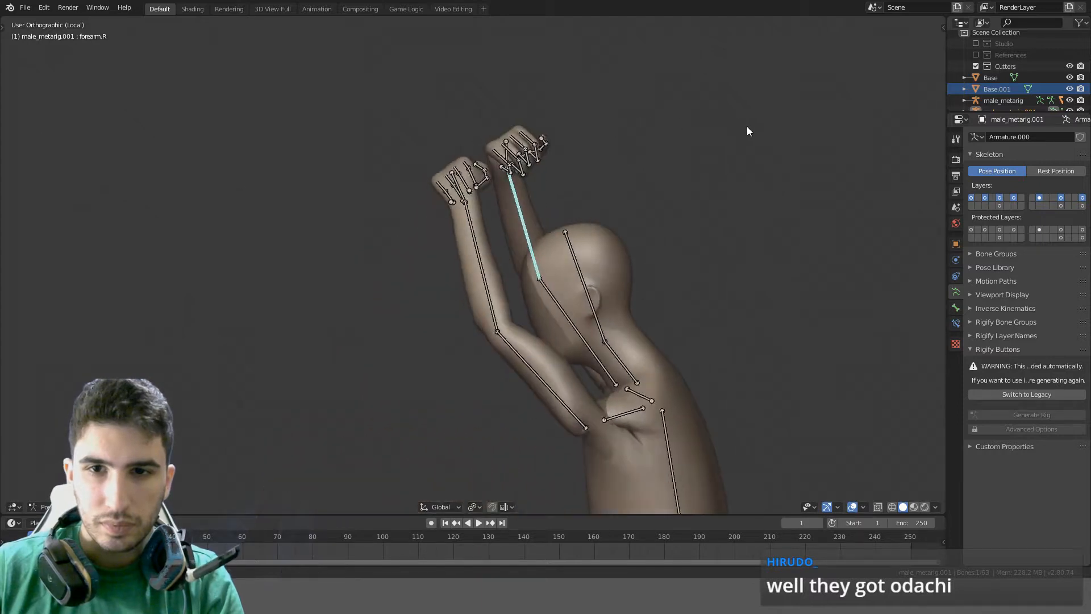
{"action": "scroll", "coordinate": [747, 128], "scroll_direction": "down", "scroll_amount": 1}
{"action": "left_click", "coordinate": [521, 354]}
{"action": "key", "text": "KP_3"}
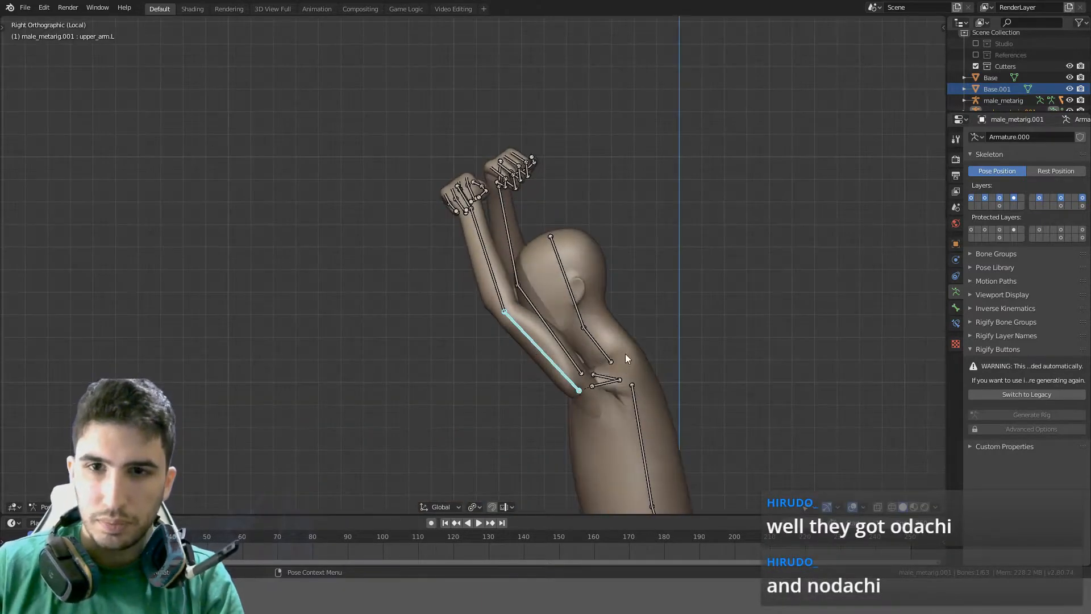
{"action": "key", "text": "r"}
{"action": "left_click", "coordinate": [614, 160]}
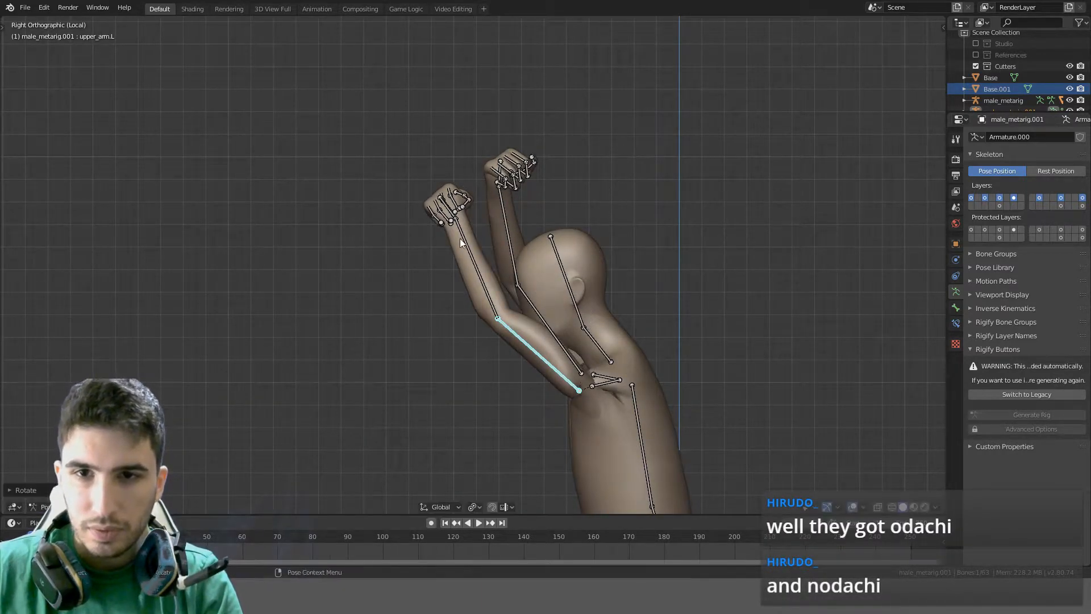
Rotate the left forearm bone 10 degrees at the elbow, bringing its fist back toward the right one
{"action": "left_click", "coordinate": [465, 242]}
{"action": "key", "text": "r"}
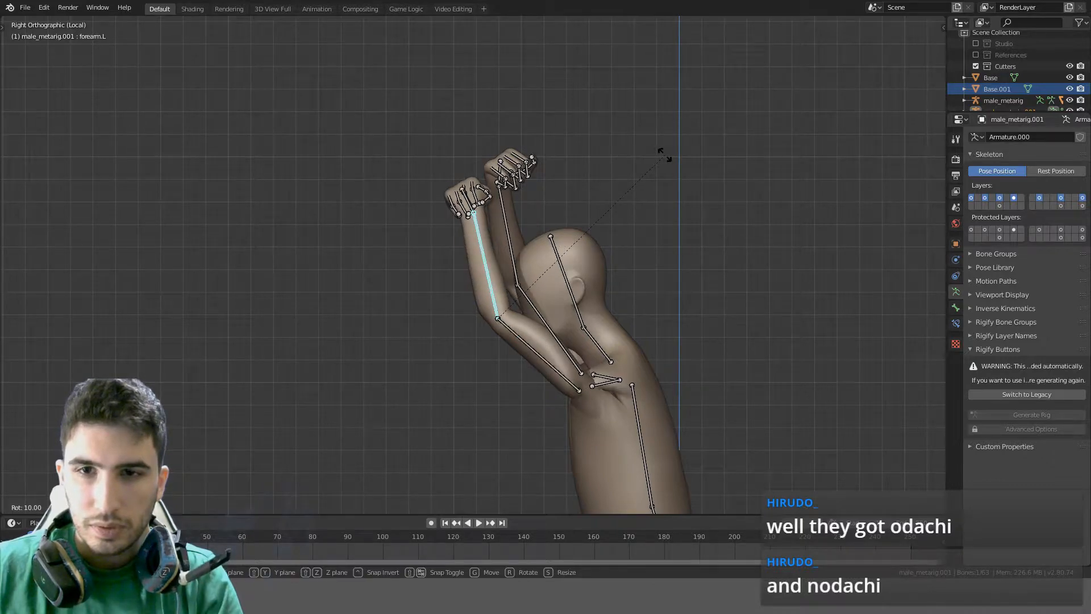
{"action": "left_click", "coordinate": [663, 157]}
{"action": "left_click", "coordinate": [498, 170]}
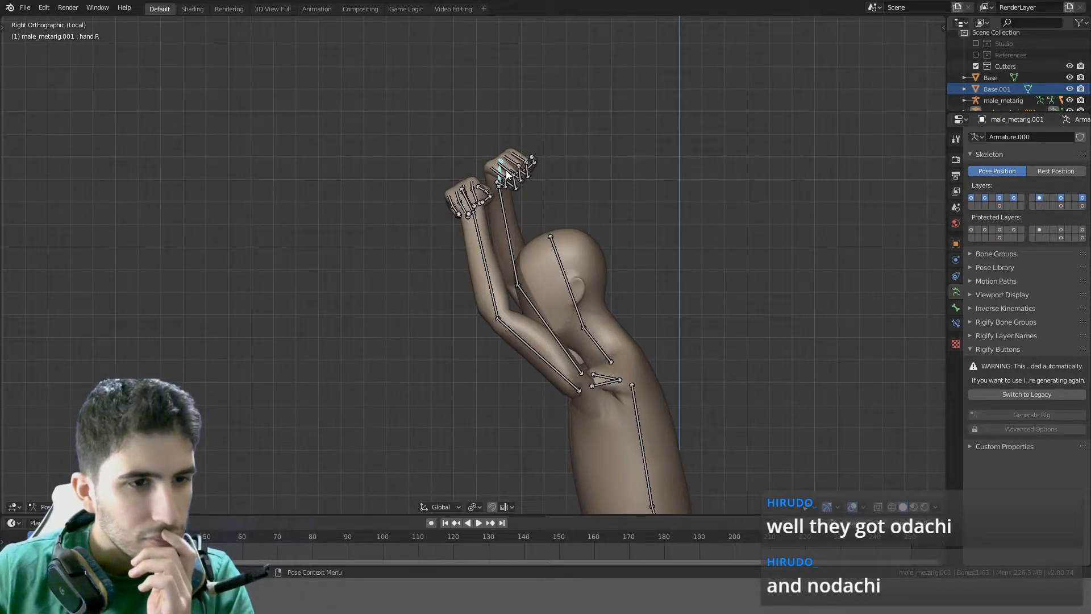
{"action": "middle_click_drag", "start_coordinate": [506, 173], "coordinate": [541, 178]}
{"action": "key", "text": "KP_7"}
{"action": "key", "text": "r"}
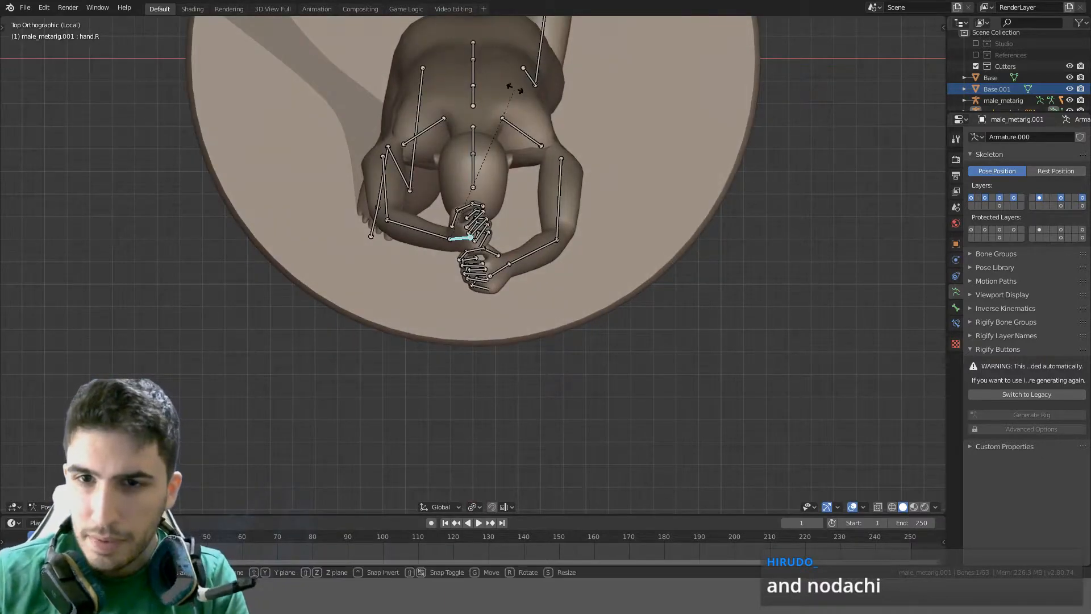
{"action": "key", "text": "y"}
{"action": "key", "text": "y"}
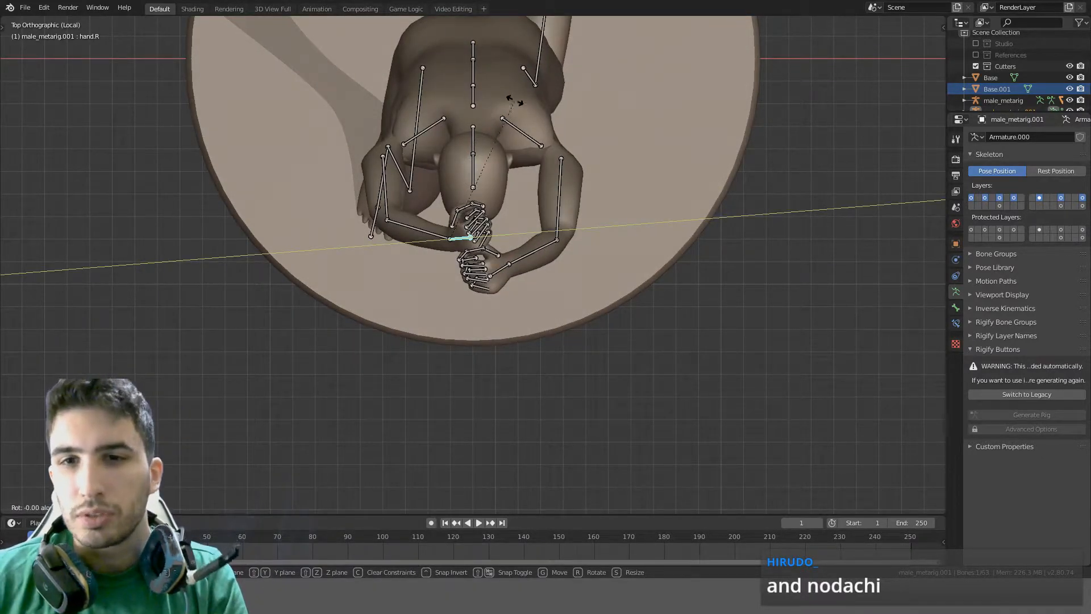
{"action": "left_click", "coordinate": [515, 104]}
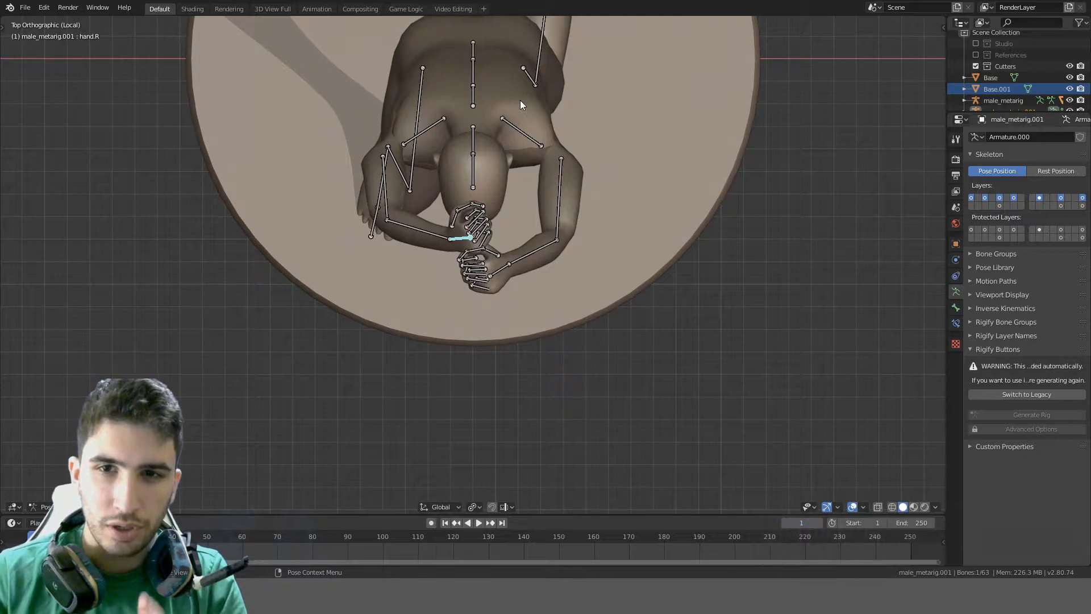
Select the right upper arm bone of the male rig
{"action": "middle_click_drag", "start_coordinate": [520, 100], "coordinate": [554, 393]}
{"action": "middle_click_drag", "start_coordinate": [684, 364], "coordinate": [517, 435]}
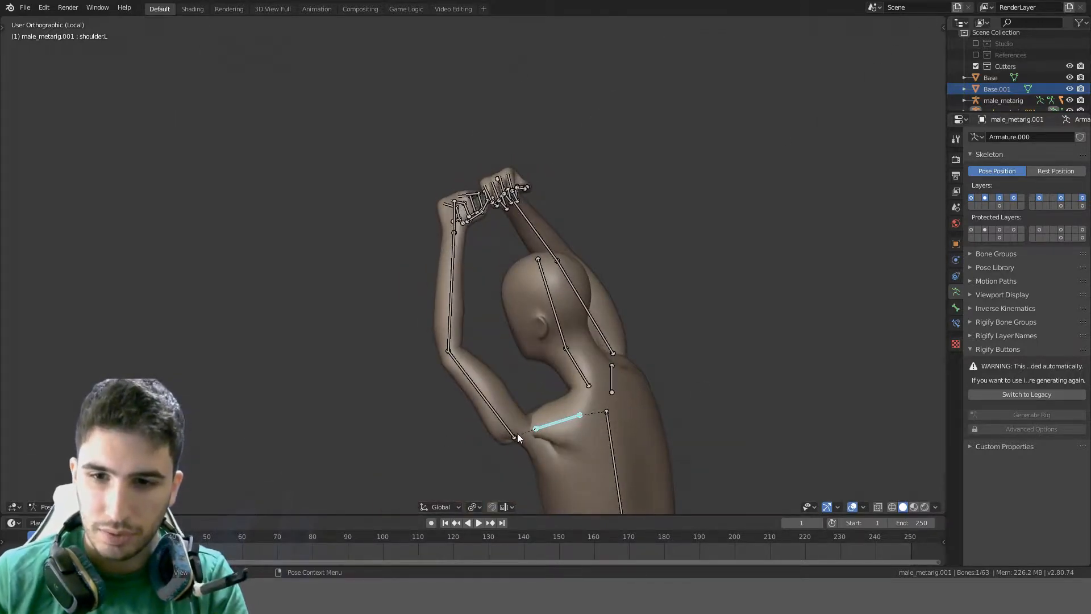
{"action": "middle_click_drag", "start_coordinate": [580, 450], "coordinate": [516, 446]}
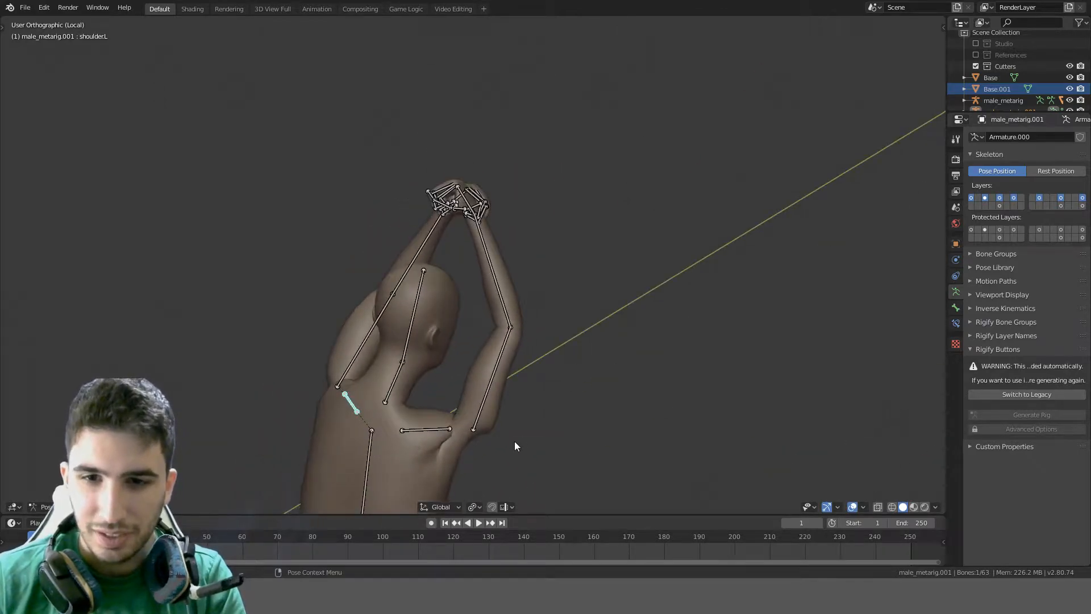
{"action": "left_click", "coordinate": [483, 411]}
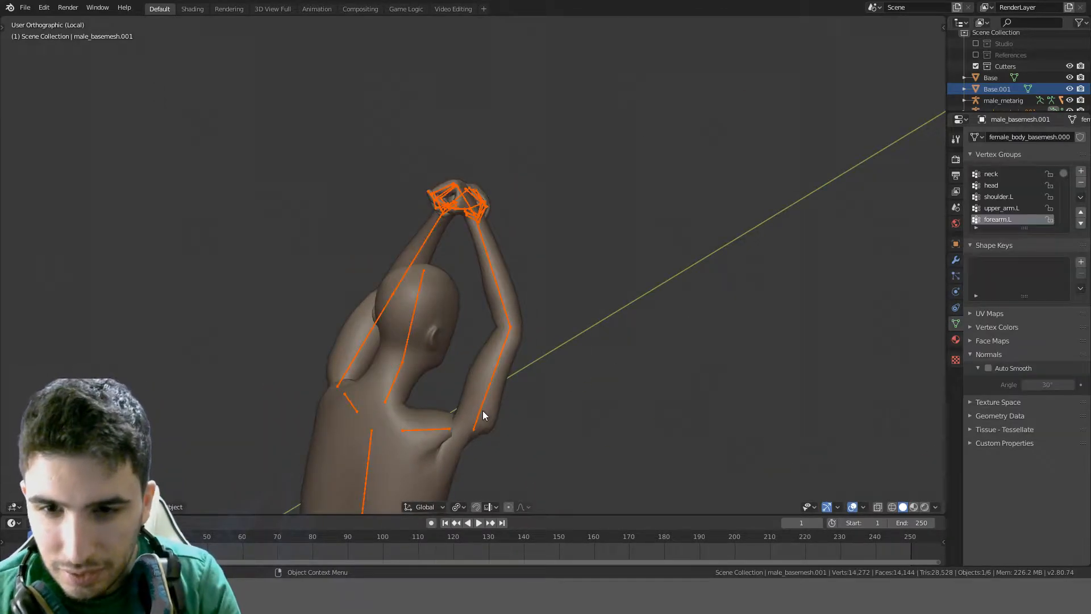
{"action": "key", "text": "ctrl+z"}
{"action": "mouse_move", "coordinate": [480, 408]}
{"action": "middle_mouse_down"}
{"action": "mouse_move", "coordinate": [626, 391]}
{"action": "mouse_move", "coordinate": [468, 399]}
{"action": "middle_mouse_up"}
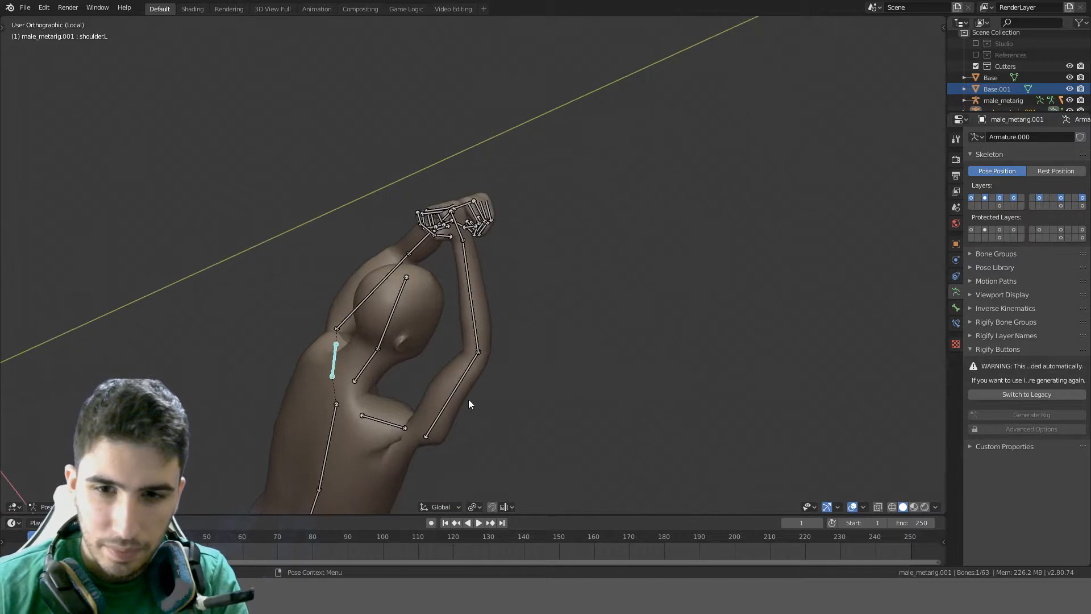
{"action": "left_click", "coordinate": [446, 399]}
{"action": "key", "text": "ctrl+z"}
{"action": "left_click", "coordinate": [451, 399]}
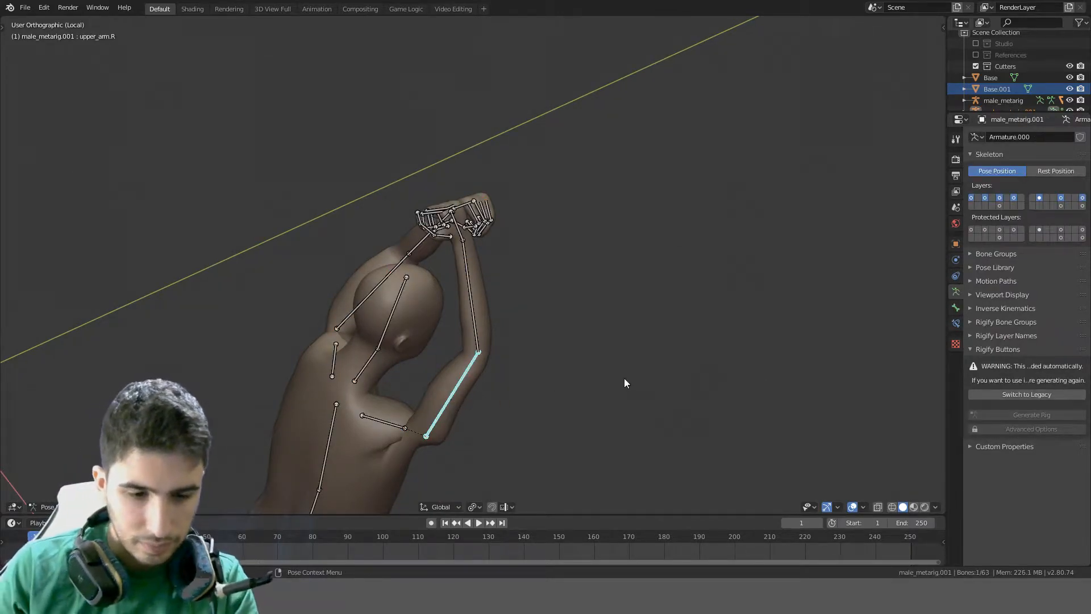
{"action": "key", "text": "r"}
{"action": "key", "text": "y"}
{"action": "key", "text": "y"}
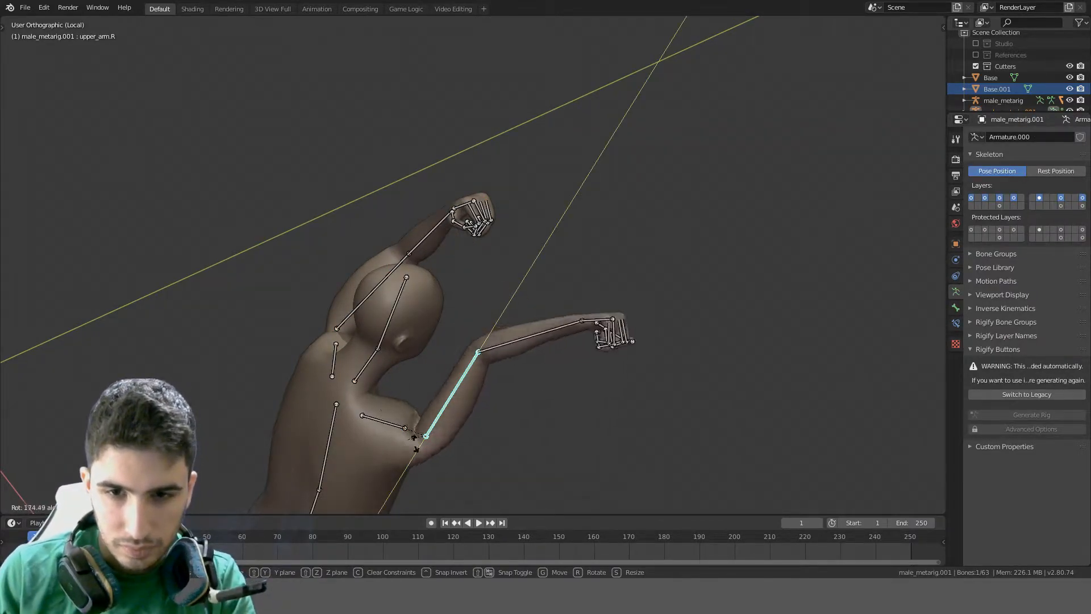
{"action": "key", "text": "Escape"}
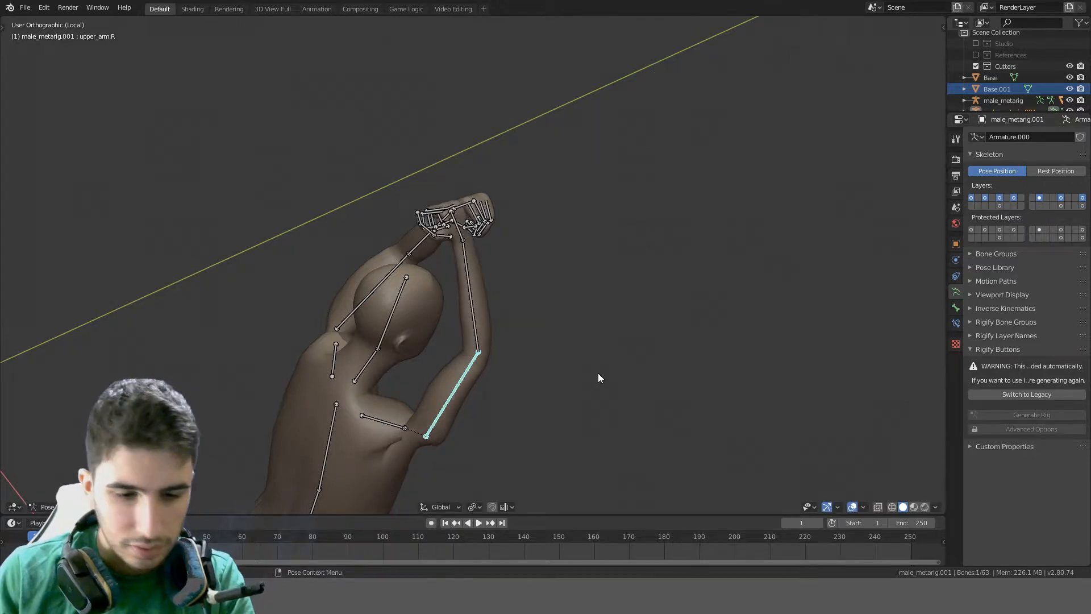
{"action": "key", "text": "r"}
{"action": "key", "text": "y"}
{"action": "key", "text": "y"}
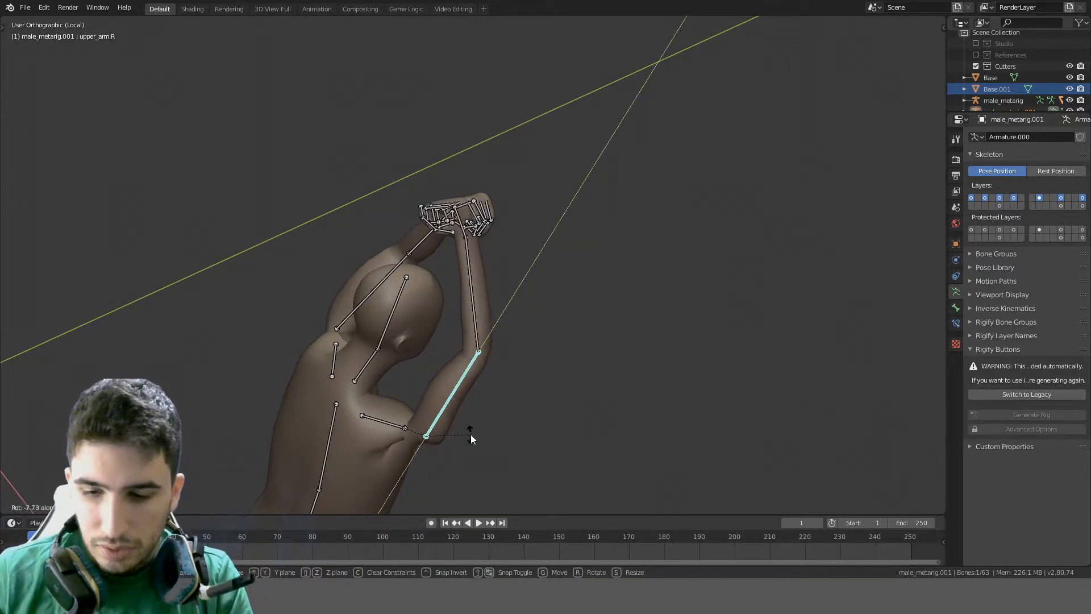
{"action": "left_click", "coordinate": [474, 436]}
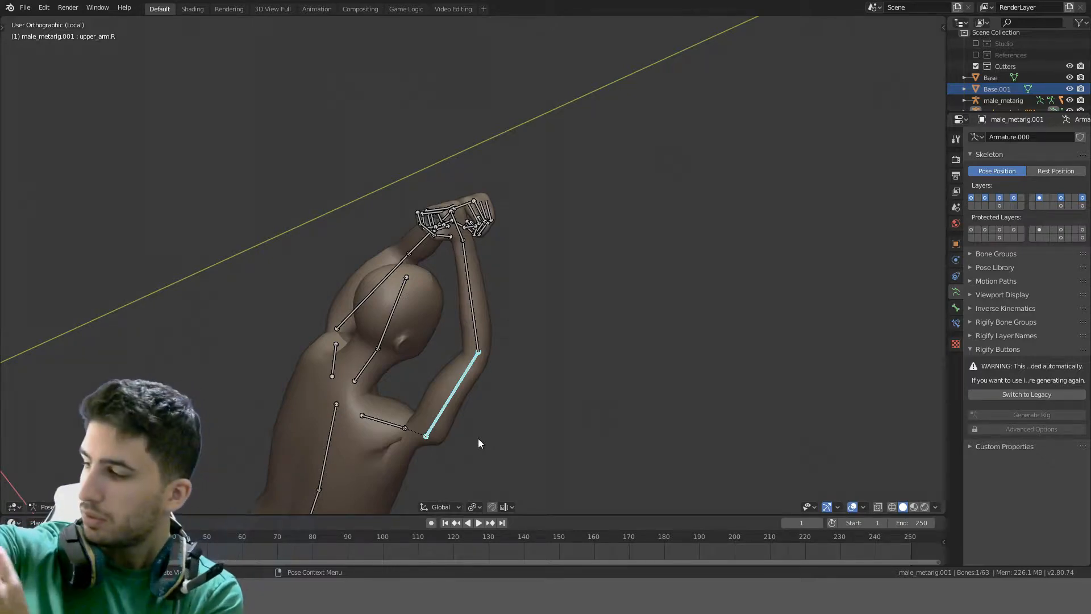
Twist the right upper arm bone 5 degrees about its local Y axis, working from the top view
{"action": "mouse_move", "coordinate": [478, 439]}
{"action": "middle_mouse_down"}
{"action": "mouse_move", "coordinate": [504, 421]}
{"action": "mouse_move", "coordinate": [423, 350]}
{"action": "mouse_move", "coordinate": [443, 418]}
{"action": "mouse_move", "coordinate": [470, 420]}
{"action": "middle_mouse_up"}
{"action": "key", "text": "KP_7"}
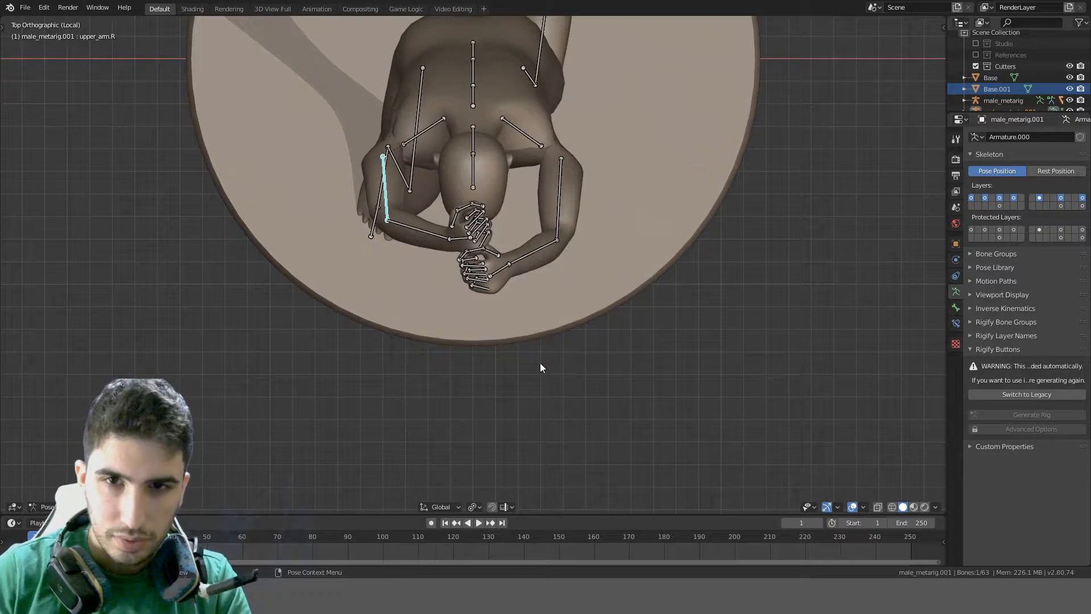
{"action": "key", "text": "r"}
{"action": "key", "text": "y"}
{"action": "key", "text": "y"}
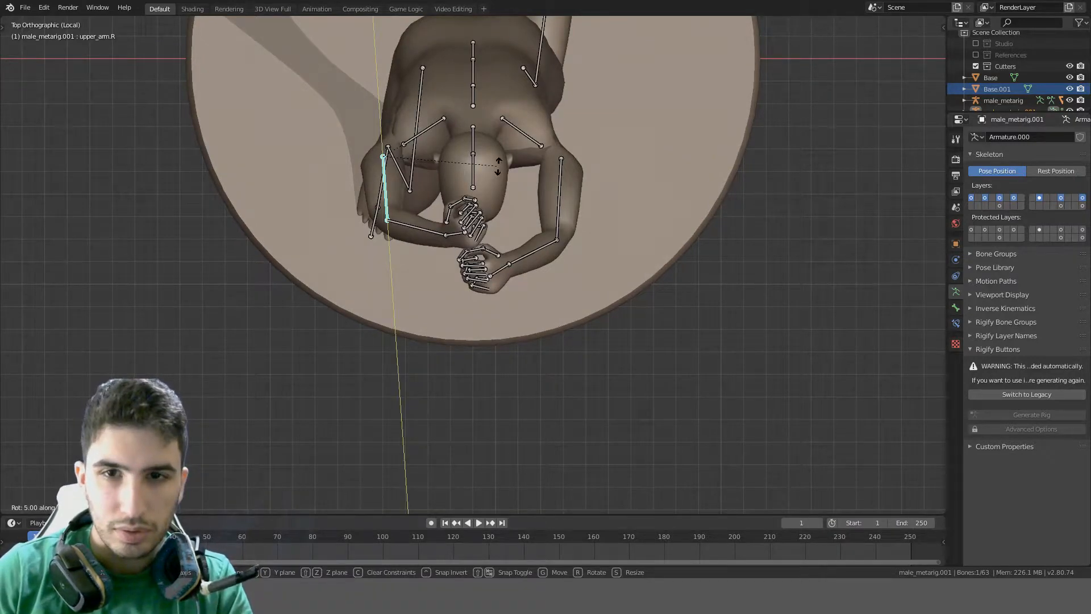
{"action": "key", "text": "Return"}
{"action": "middle_click_drag", "start_coordinate": [496, 165], "coordinate": [825, 212]}
{"action": "middle_click_drag", "start_coordinate": [687, 227], "coordinate": [896, 315]}
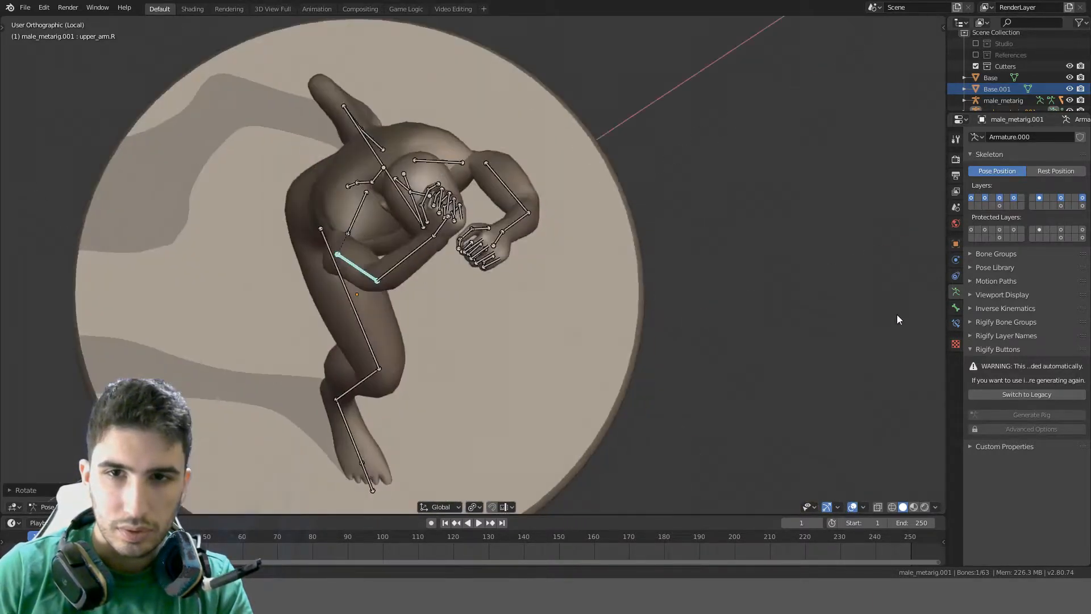
Twist the right hand bone about 20 degrees around its local Y axis
{"action": "left_click", "coordinate": [446, 243]}
{"action": "key", "text": "ctrl+z"}
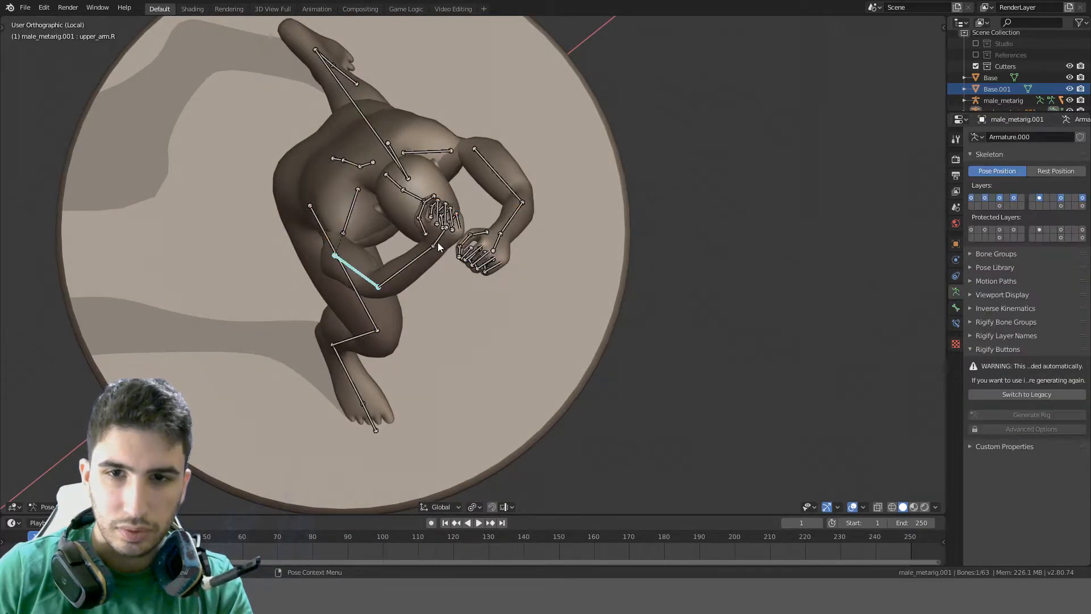
{"action": "left_click", "coordinate": [441, 241]}
{"action": "key", "text": "r"}
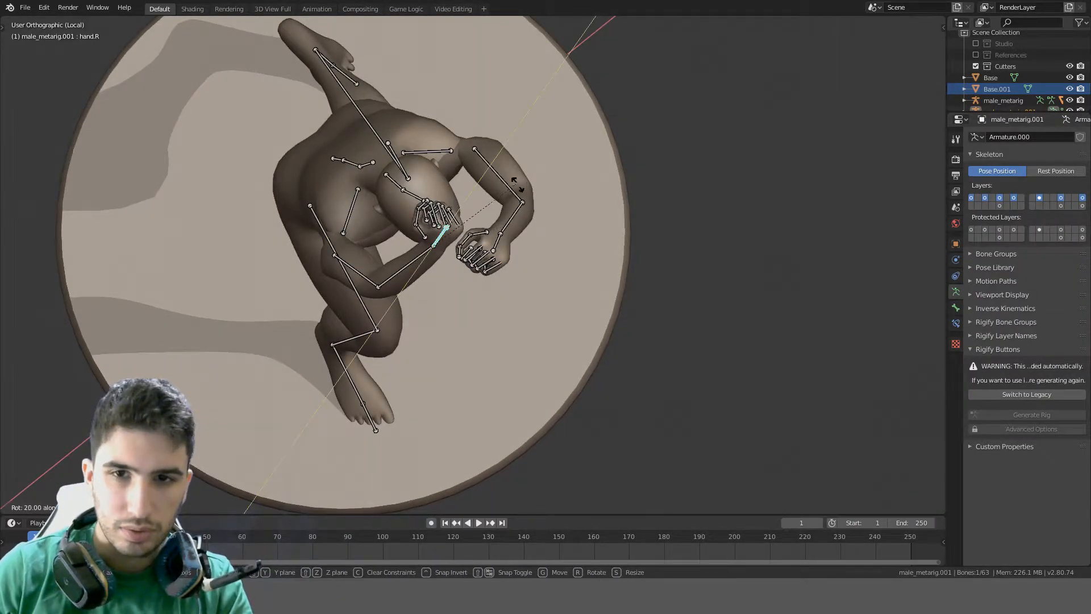
{"action": "left_click", "coordinate": [502, 236]}
Twist the left hand bone about its local Y axis to line its fist up with the right one
{"action": "left_click", "coordinate": [501, 238]}
{"action": "key", "text": "r"}
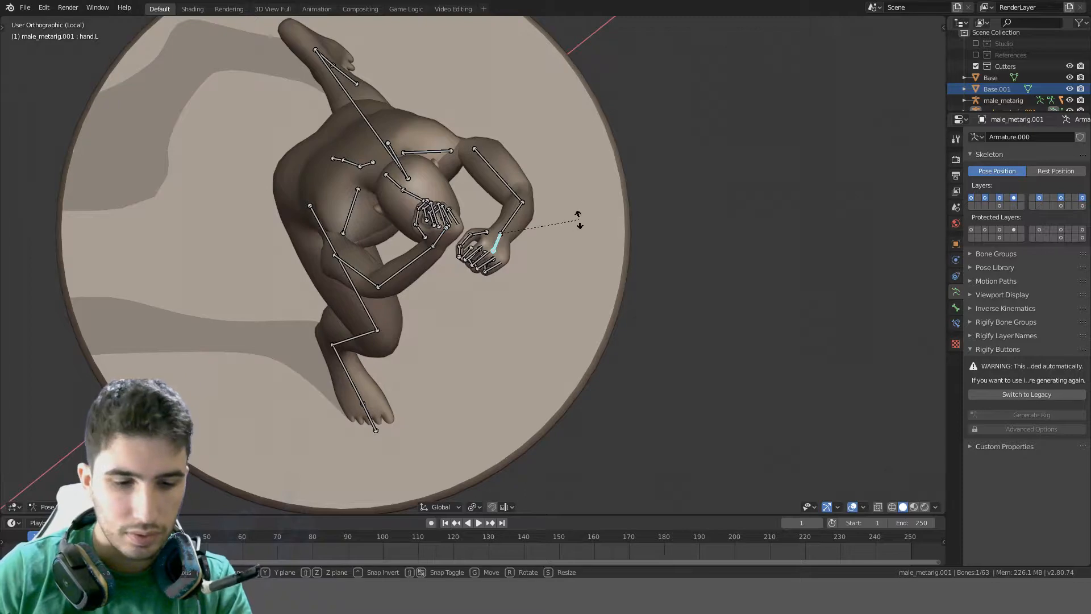
{"action": "key", "text": "y"}
{"action": "key", "text": "y"}
{"action": "left_click", "coordinate": [616, 253]}
Rotate the left hand bone 10 degrees about its local X axis, viewed from behind the figure
{"action": "middle_click_drag", "start_coordinate": [616, 253], "coordinate": [774, 161]}
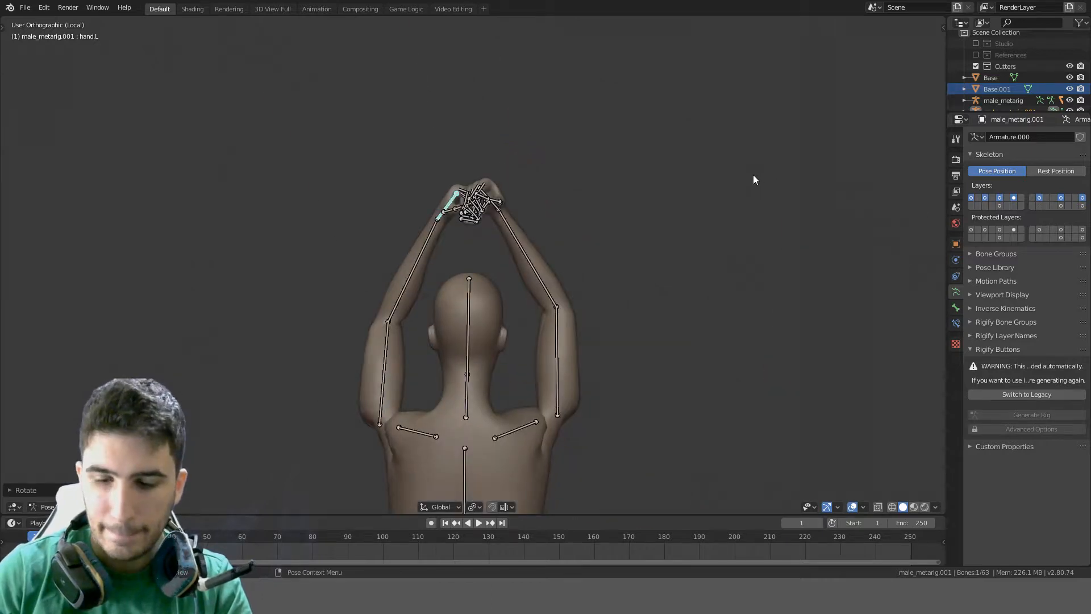
{"action": "key", "text": "r"}
{"action": "key", "text": "x"}
{"action": "key", "text": "x"}
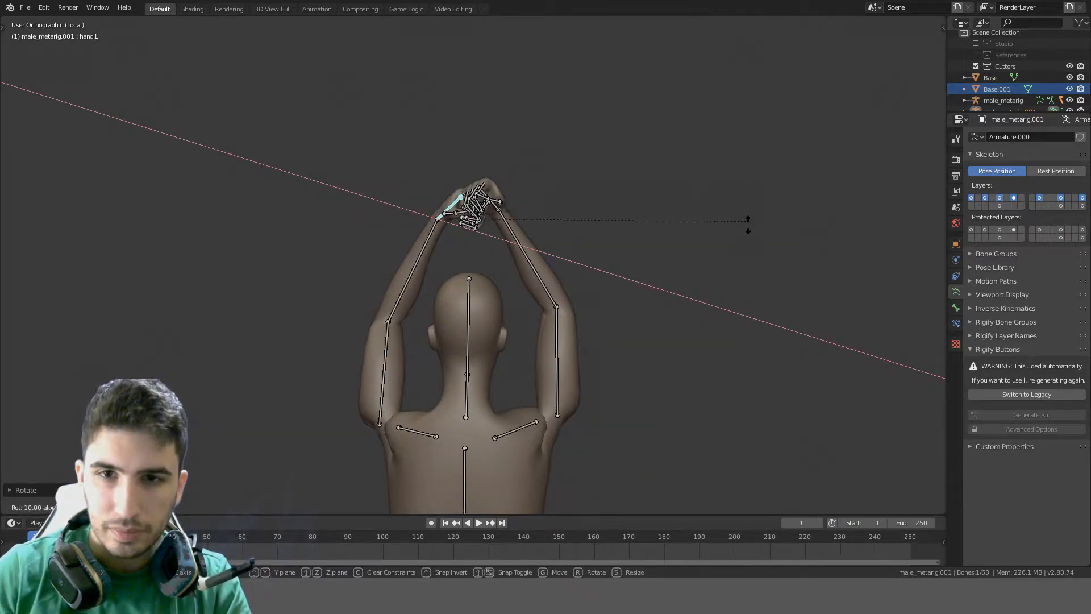
{"action": "left_click", "coordinate": [748, 215]}
{"action": "middle_click_drag", "start_coordinate": [676, 227], "coordinate": [820, 215]}
{"action": "middle_click_drag", "start_coordinate": [722, 216], "coordinate": [550, 313]}
{"action": "key", "text": "KP_3"}
{"action": "key", "text": "KP_3"}
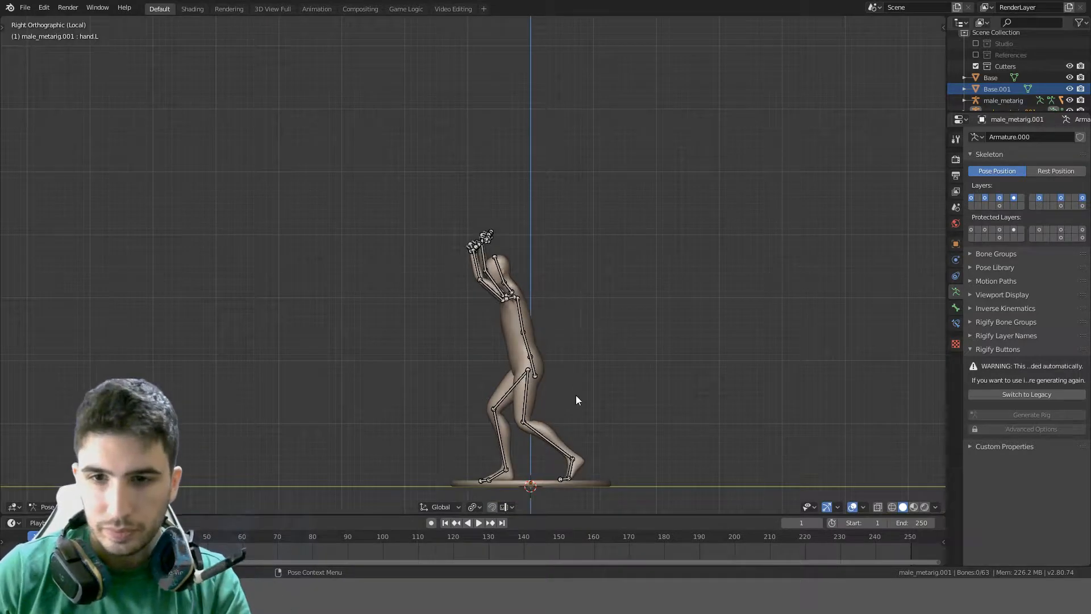
{"action": "middle_click_drag", "start_coordinate": [577, 398], "coordinate": [520, 282], "text": "shift"}
{"action": "scroll", "coordinate": [520, 283], "scroll_direction": "up", "scroll_amount": 3}
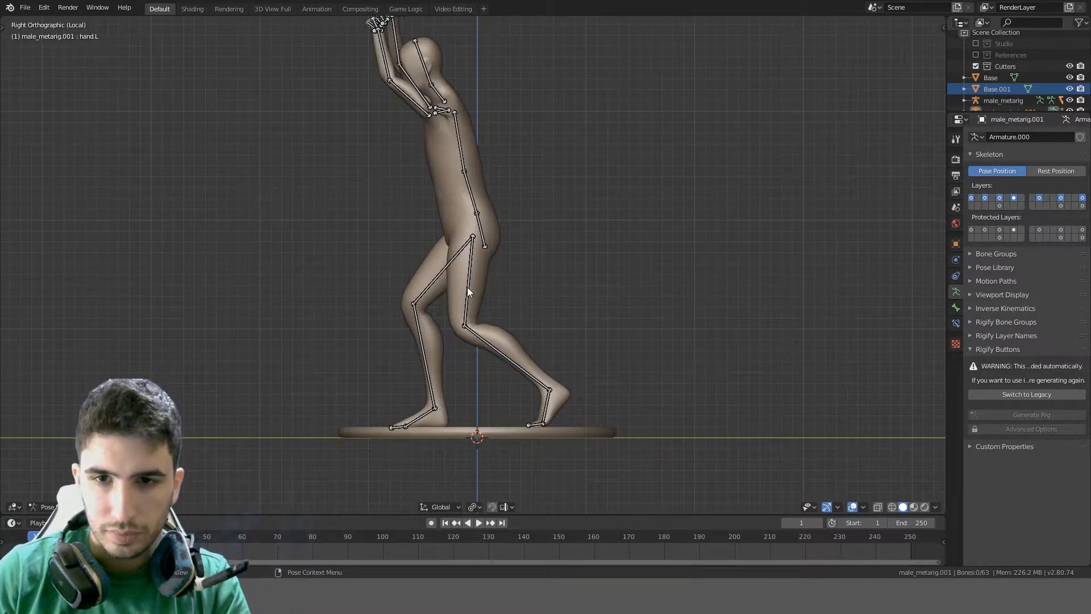
{"action": "left_click", "coordinate": [468, 288]}
{"action": "key", "text": "r"}
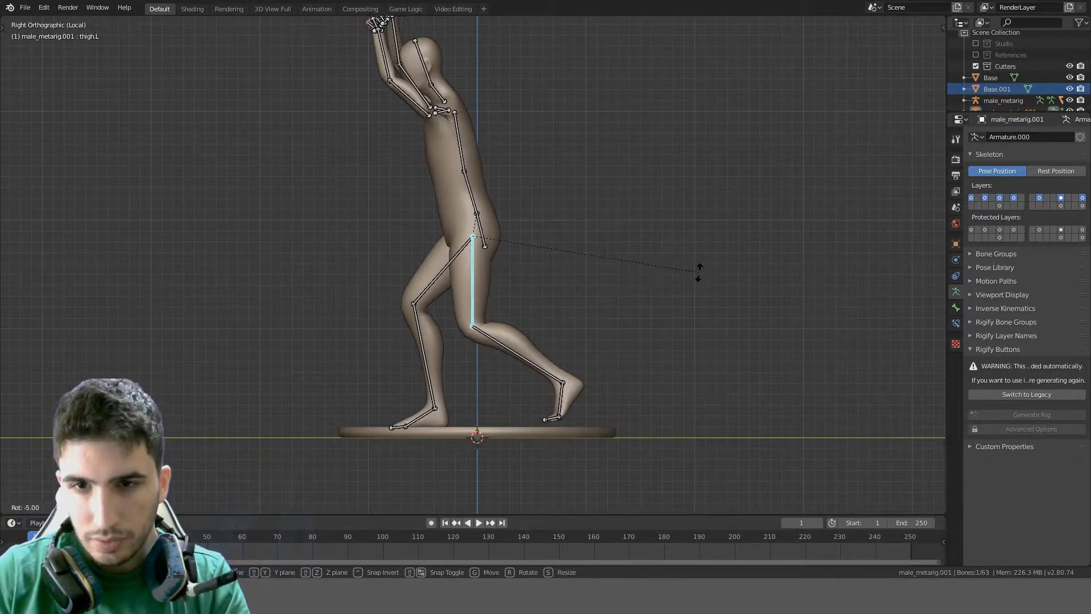
{"action": "left_click", "coordinate": [699, 273]}
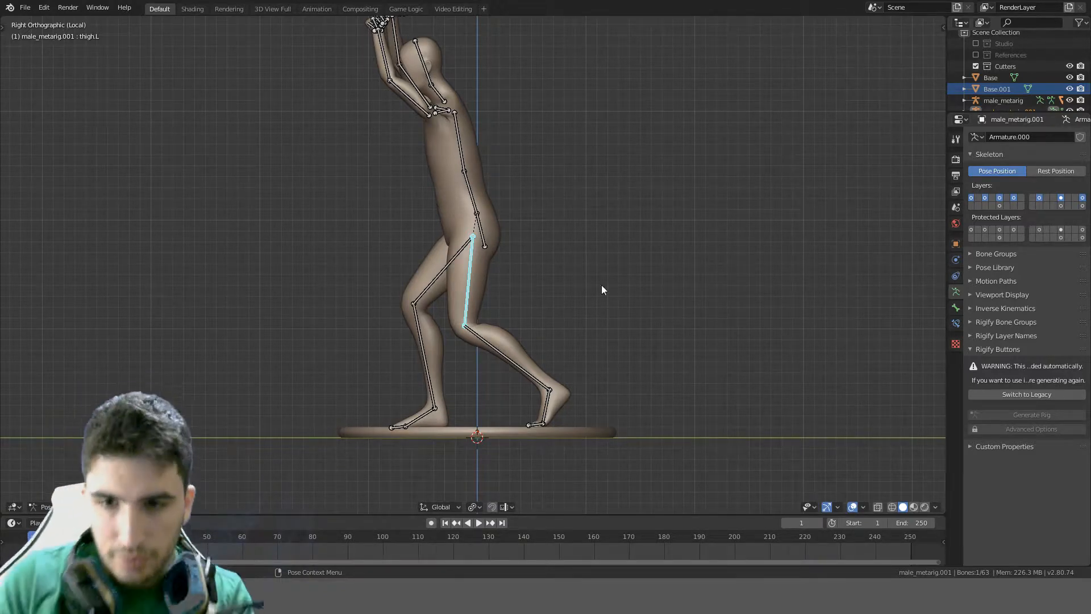
Rotate the left toe bone downward on the trailing foot in the right orthographic view
{"action": "left_click", "coordinate": [544, 414]}
{"action": "key", "text": "r"}
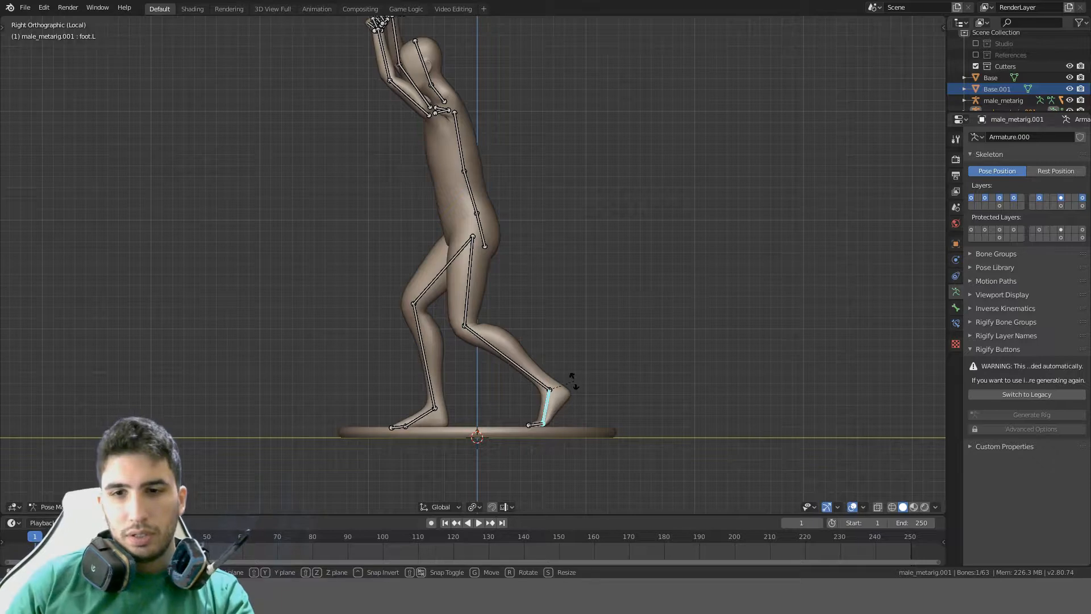
{"action": "right_click", "coordinate": [574, 409]}
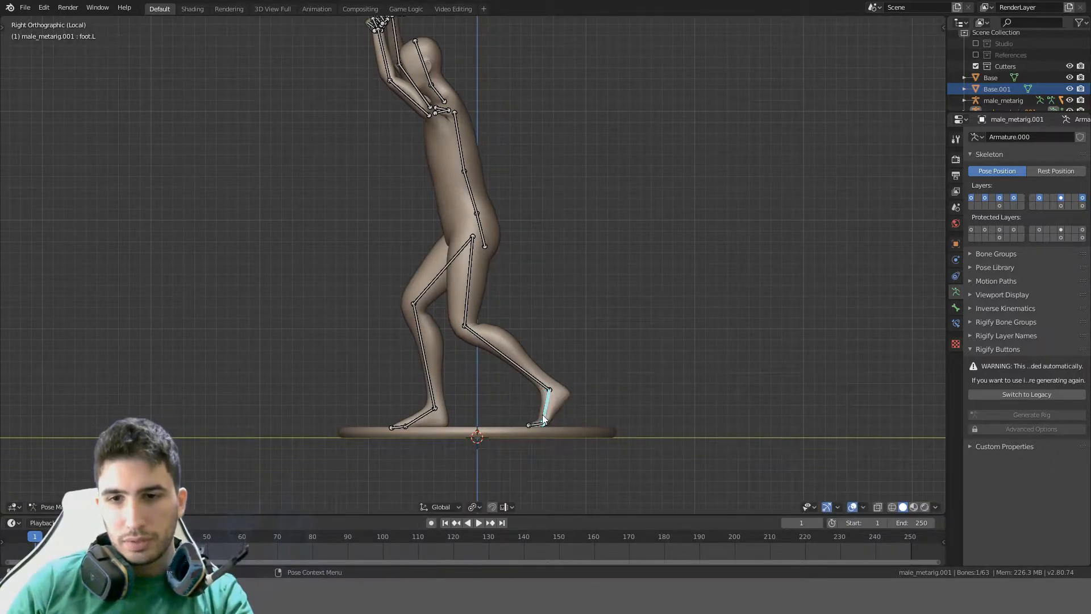
{"action": "left_click", "coordinate": [537, 427]}
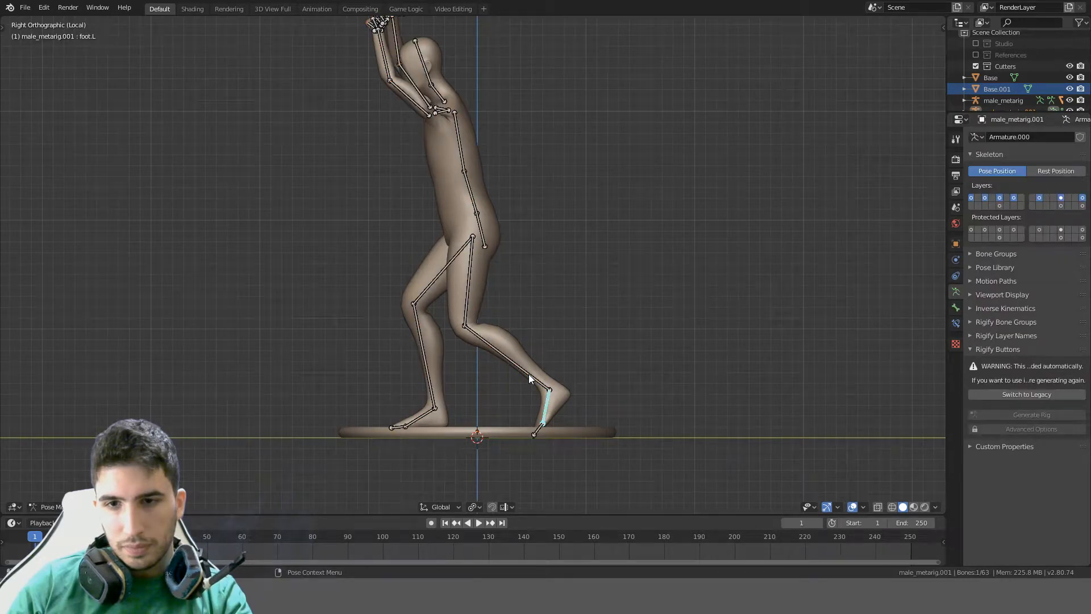
Clear the left shin bone's rotation, rotate it backward again, and move it so the trailing leg reaches farther behind the figure
{"action": "left_click", "coordinate": [528, 374]}
{"action": "key", "text": "alt+r"}
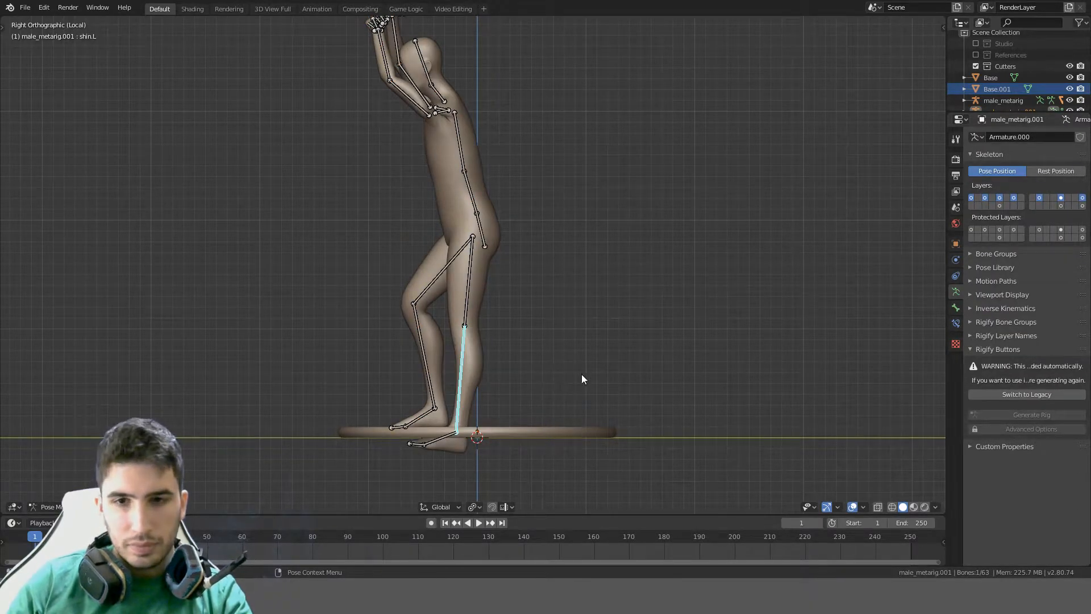
{"action": "key", "text": "r"}
{"action": "left_click", "coordinate": [668, 316]}
{"action": "key", "text": "g"}
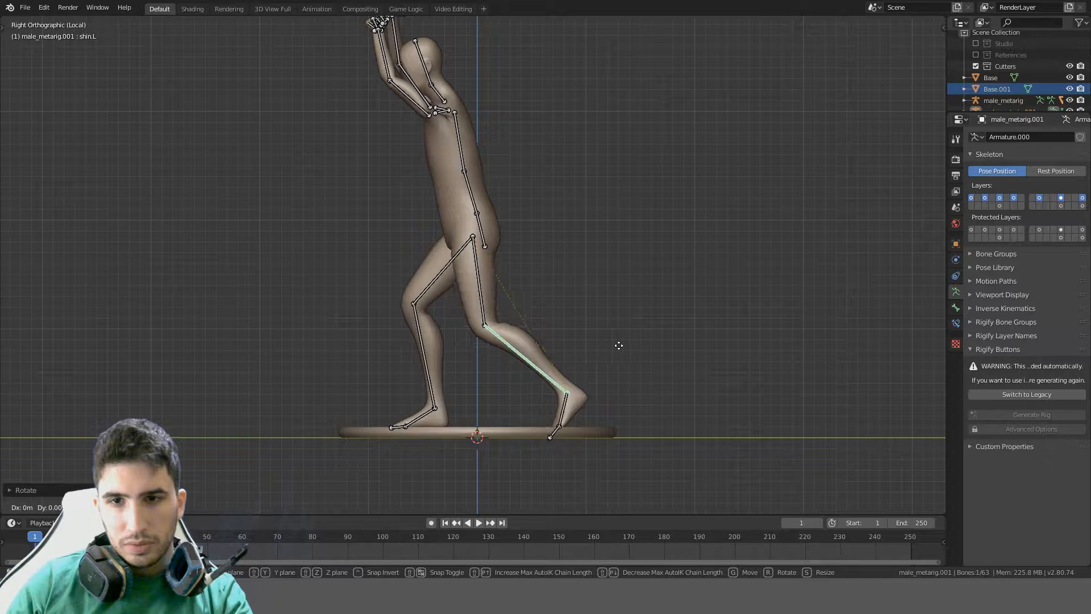
{"action": "left_click", "coordinate": [614, 359]}
Rotate the left foot bone and its toe bone so the trailing foot's toes lie flat on the disc base
{"action": "left_click", "coordinate": [566, 410]}
{"action": "key", "text": "r"}
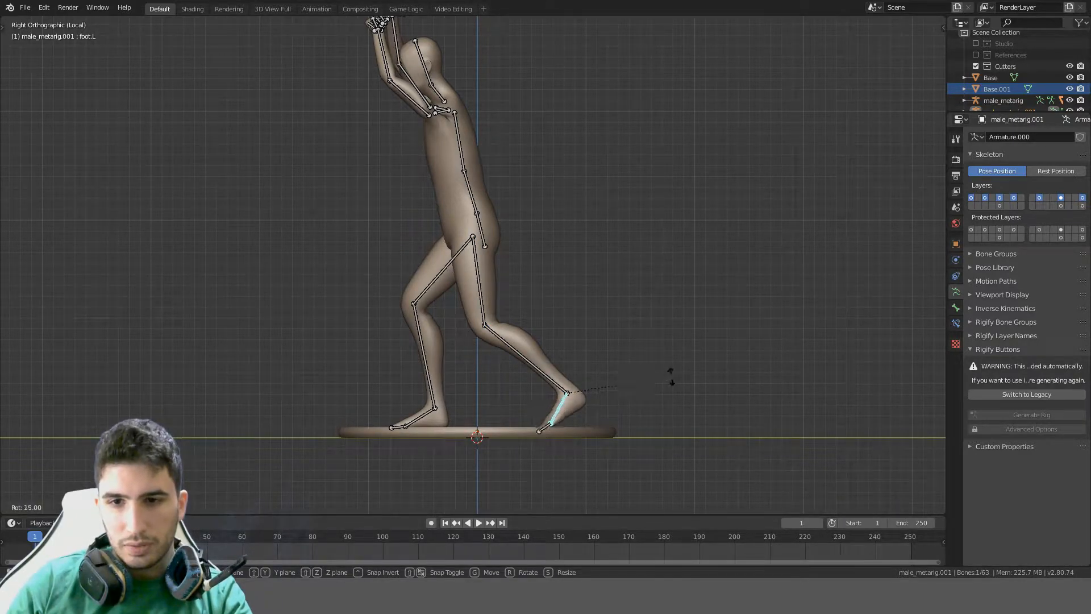
{"action": "left_click", "coordinate": [641, 361]}
{"action": "left_click", "coordinate": [551, 431]}
{"action": "key", "text": "r"}
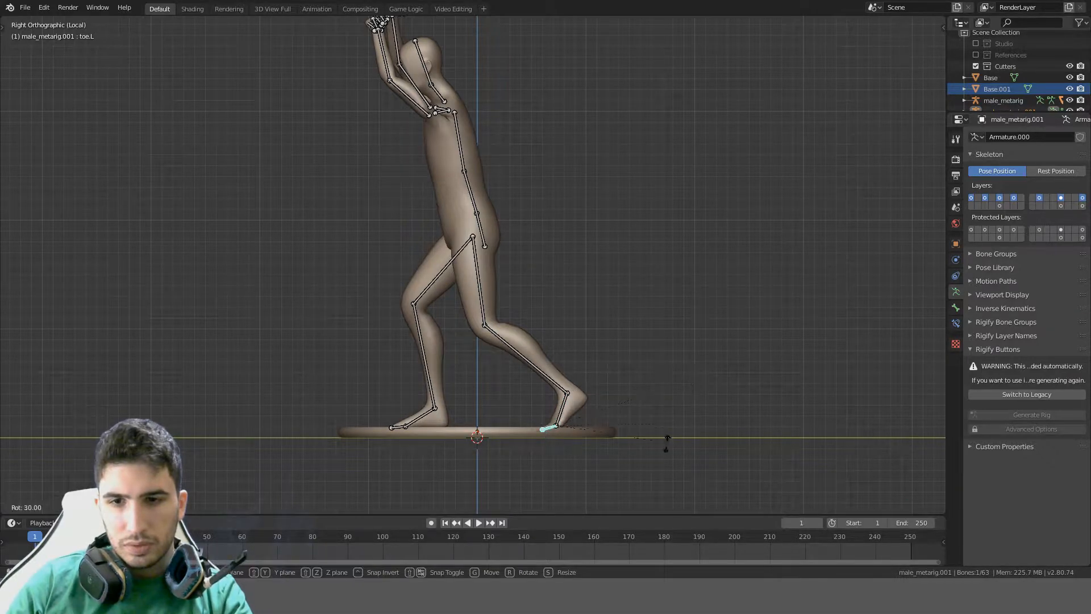
{"action": "right_click", "coordinate": [630, 458]}
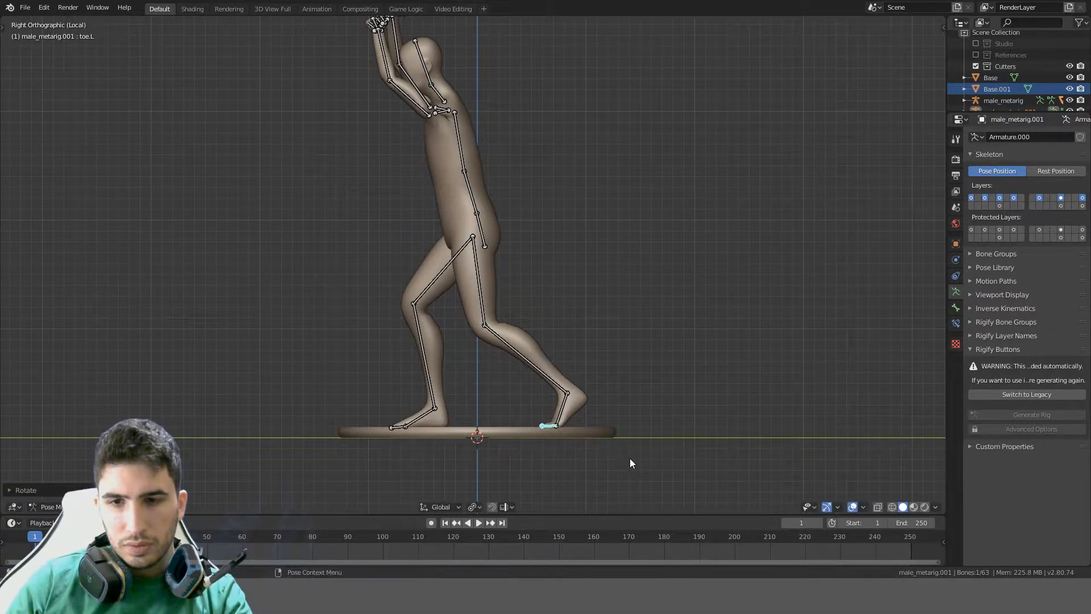
{"action": "key", "text": "a"}
{"action": "middle_click_drag", "start_coordinate": [622, 446], "coordinate": [653, 376]}
{"action": "key", "text": "alt+a"}
{"action": "key", "text": "KP_3"}
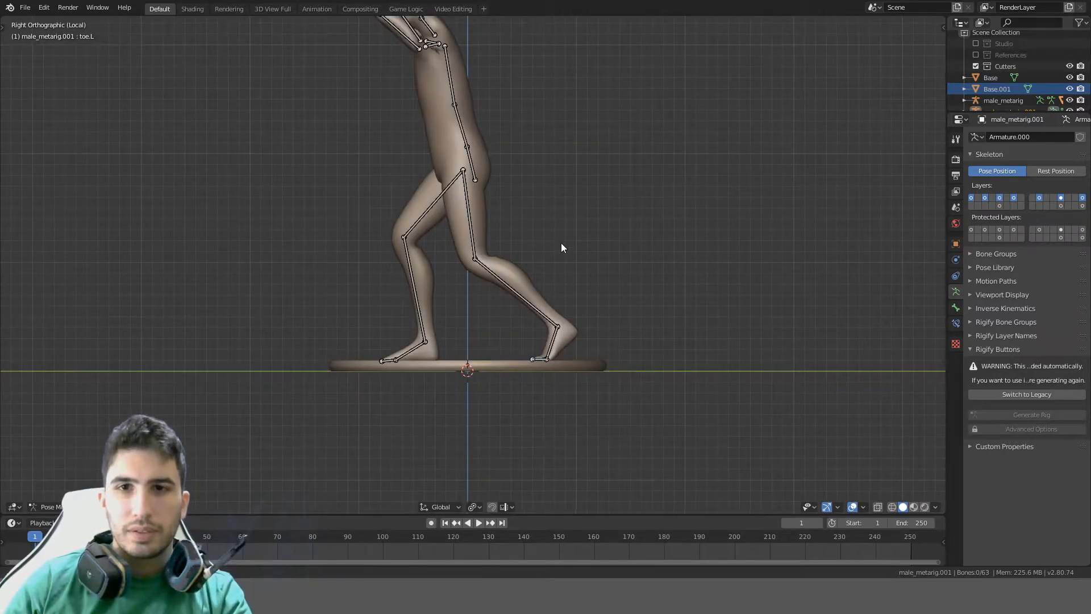
Rotate the neck bone backward in the right orthographic view to raise the figure's head
{"action": "middle_click_drag", "start_coordinate": [563, 244], "coordinate": [567, 463], "text": "shift"}
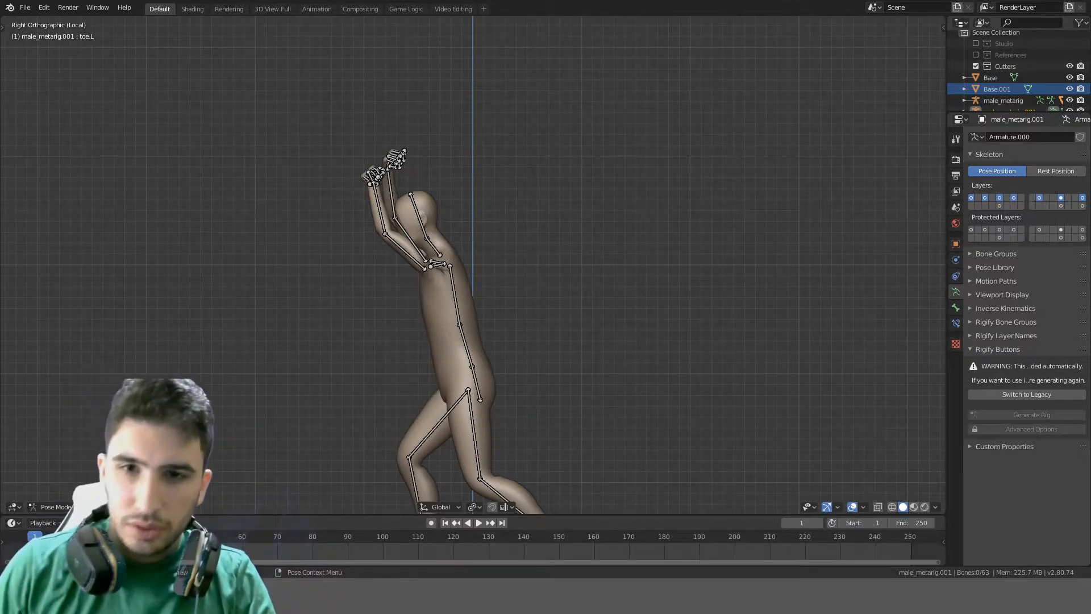
{"action": "left_click", "coordinate": [439, 250]}
{"action": "key", "text": "r"}
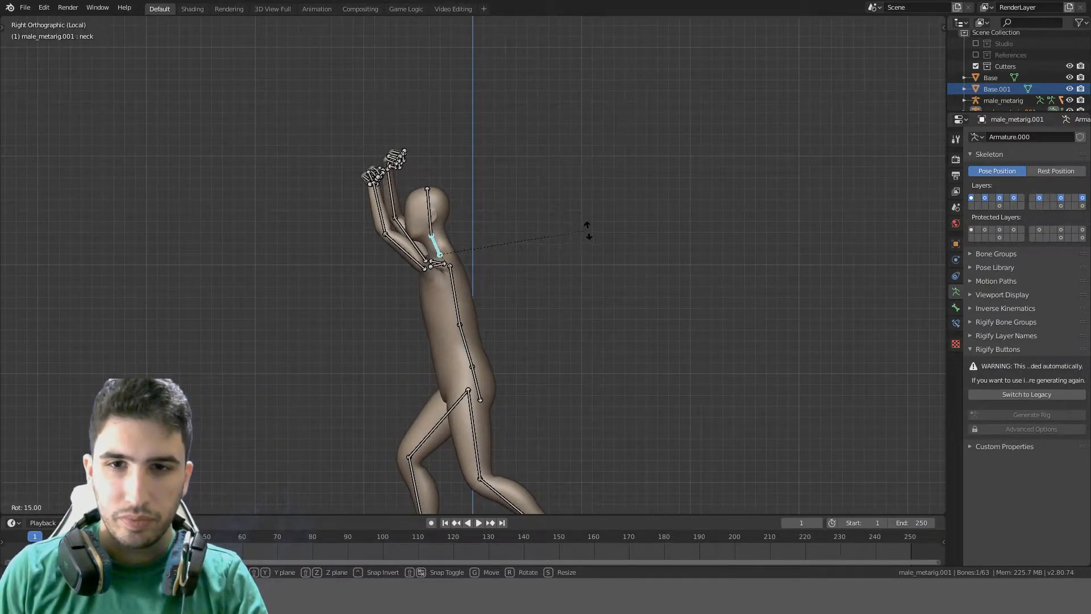
{"action": "left_click", "coordinate": [595, 241]}
Tilt the head bone slightly forward in the right orthographic view
{"action": "left_click", "coordinate": [433, 212]}
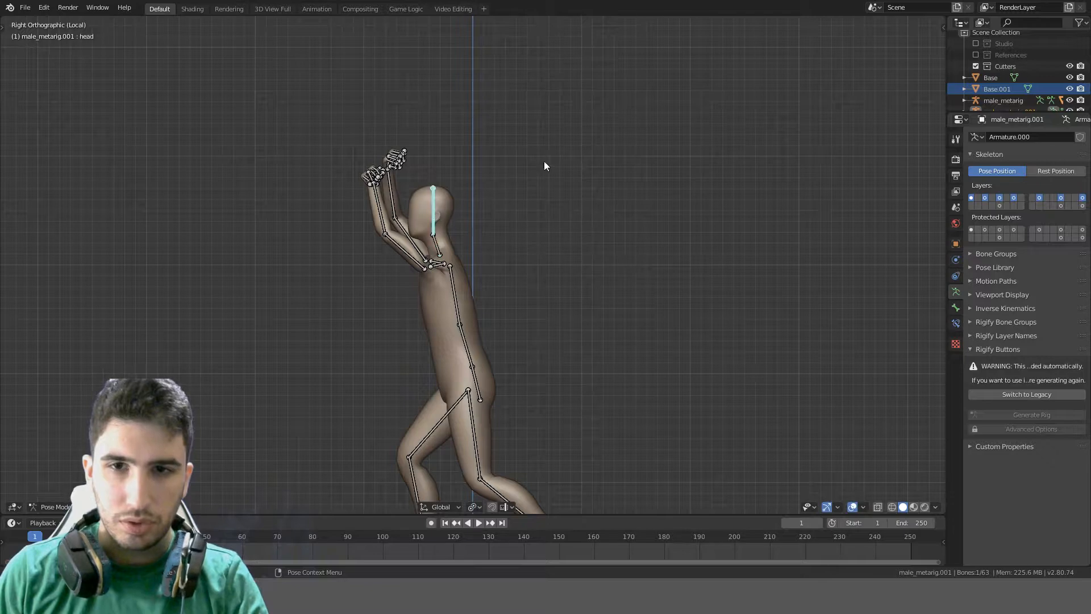
{"action": "key", "text": "r"}
{"action": "left_click", "coordinate": [548, 150]}
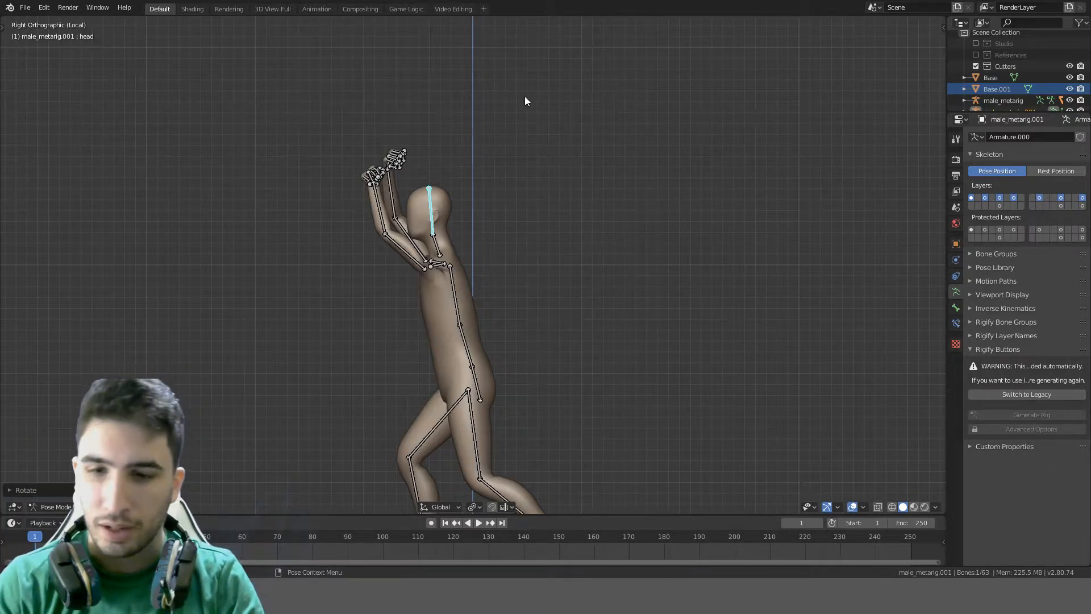
{"action": "scroll", "coordinate": [506, 165], "scroll_direction": "up", "scroll_amount": 3}
{"action": "scroll", "coordinate": [398, 170], "scroll_direction": "up", "scroll_amount": 2}
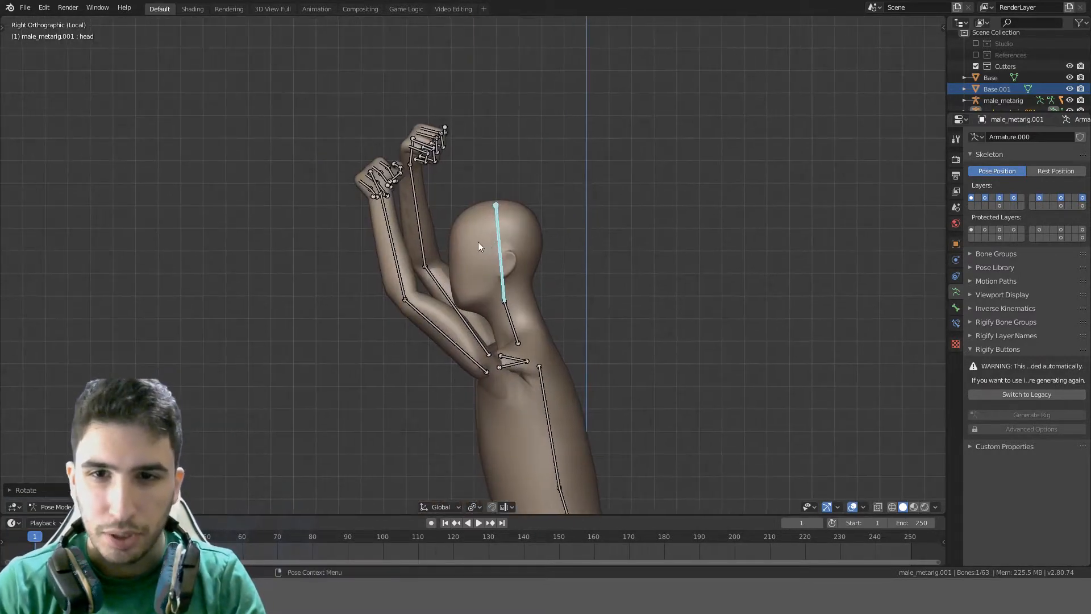
{"action": "key", "text": "r"}
{"action": "left_click", "coordinate": [542, 185]}
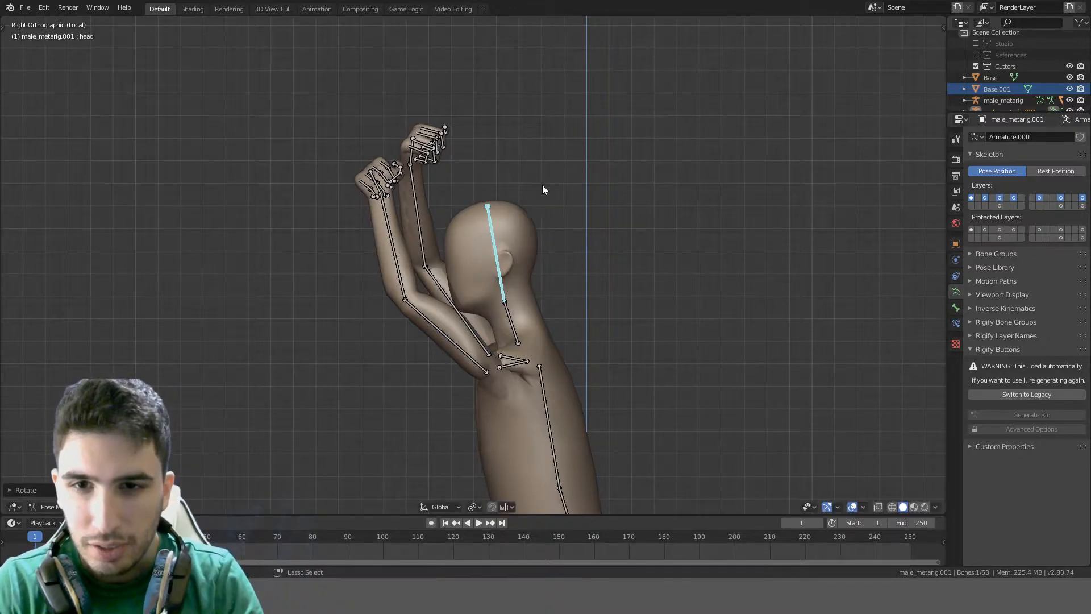
{"action": "middle_click_drag", "start_coordinate": [516, 332], "coordinate": [766, 345]}
{"action": "key", "text": "KP_3"}
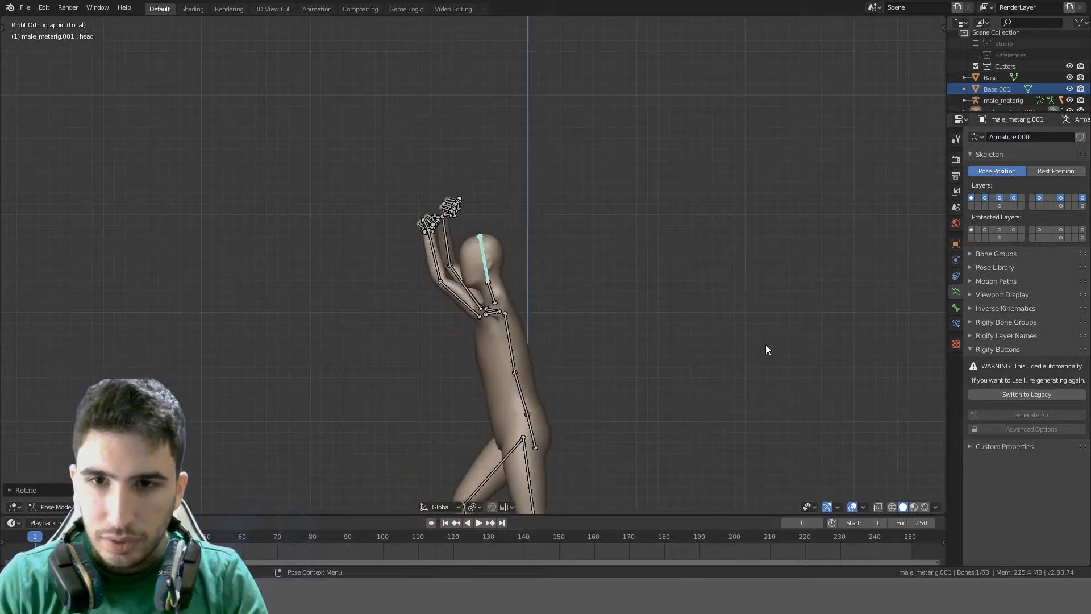
In the front view, rotate the left upper arm bone outward and its forearm inward so the fist sits above the head
{"action": "scroll", "coordinate": [463, 231], "scroll_direction": "up", "scroll_amount": 3}
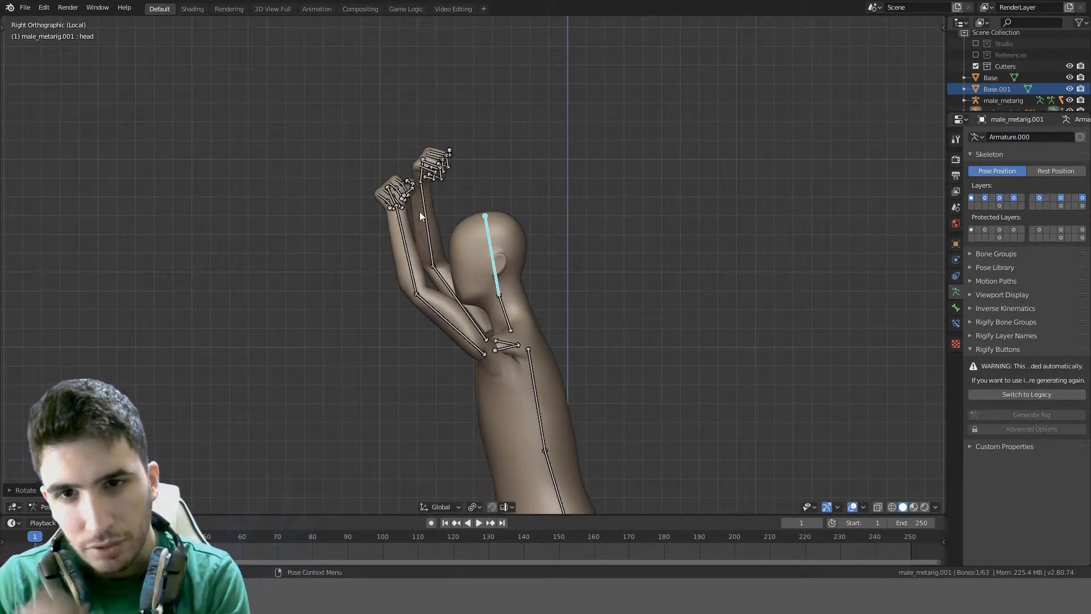
{"action": "left_click", "coordinate": [427, 301]}
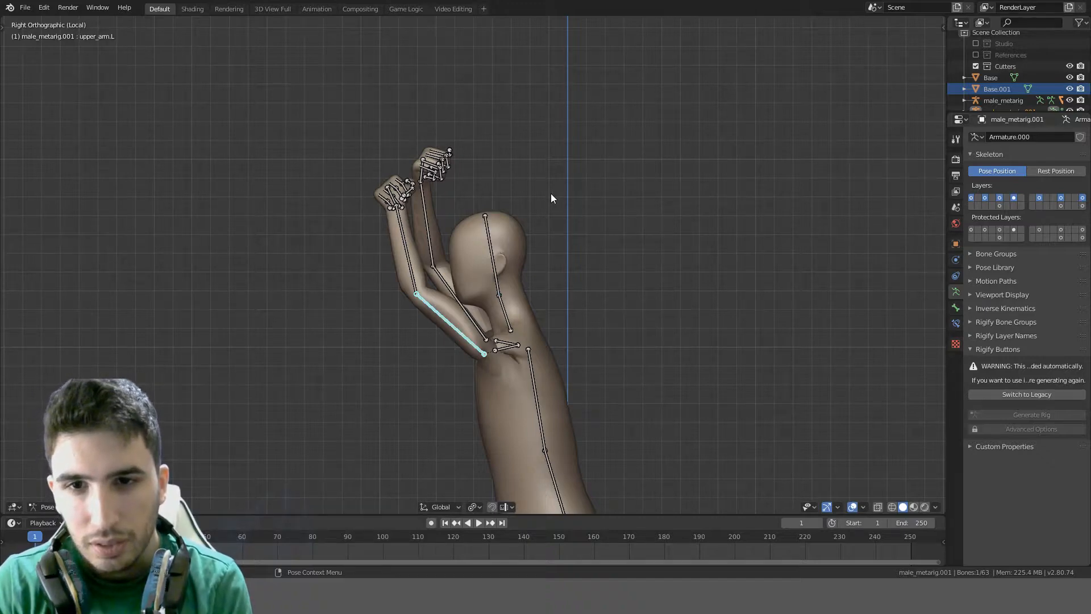
{"action": "middle_click_drag", "start_coordinate": [552, 199], "coordinate": [677, 185], "text": "alt"}
{"action": "key", "text": "r"}
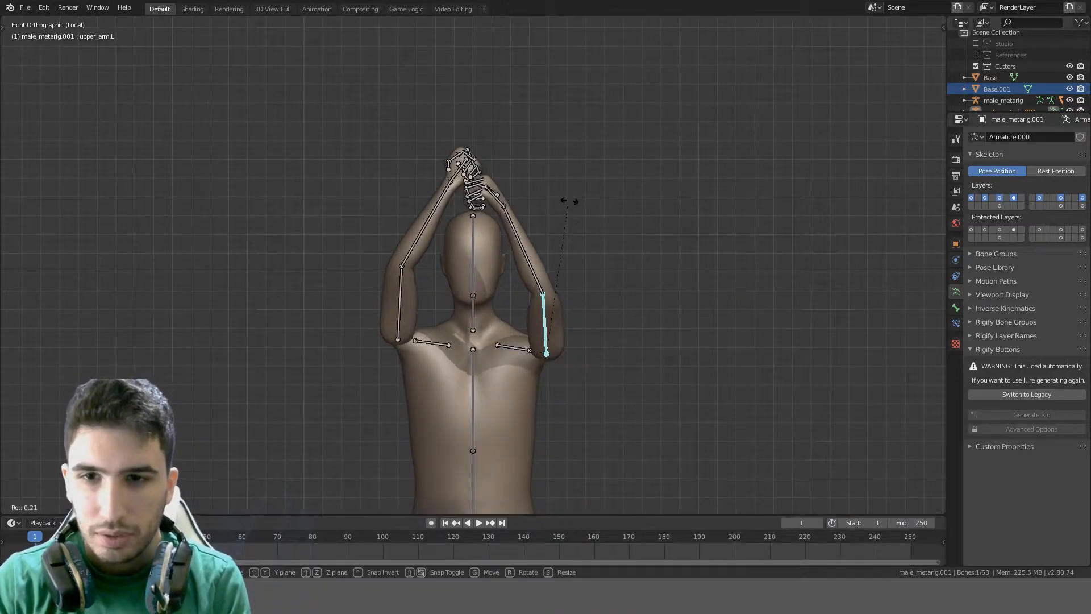
{"action": "left_click", "coordinate": [615, 204]}
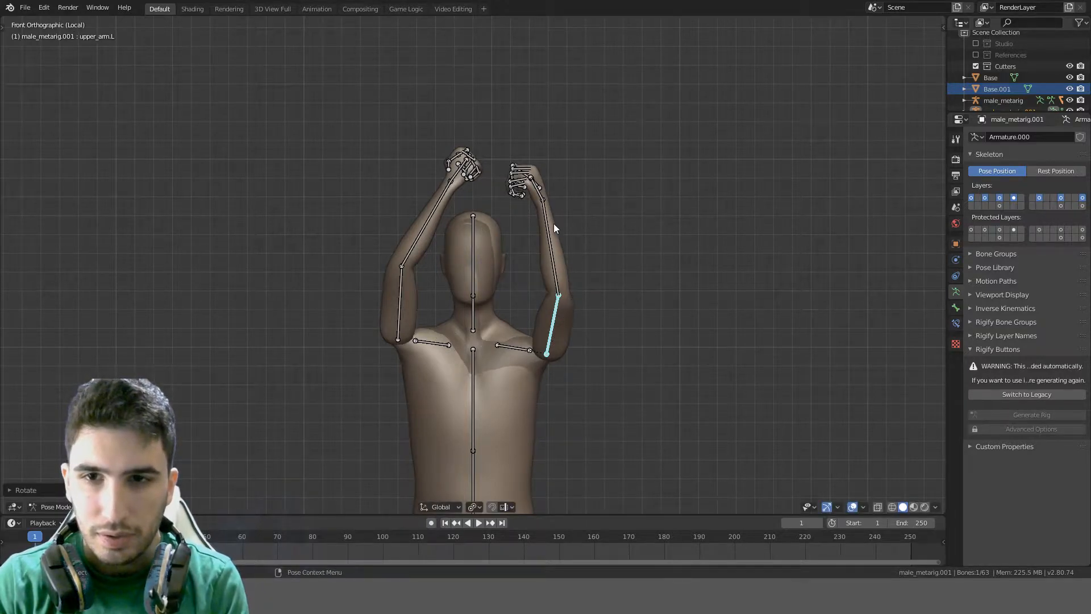
{"action": "left_click", "coordinate": [546, 223]}
{"action": "key", "text": "r"}
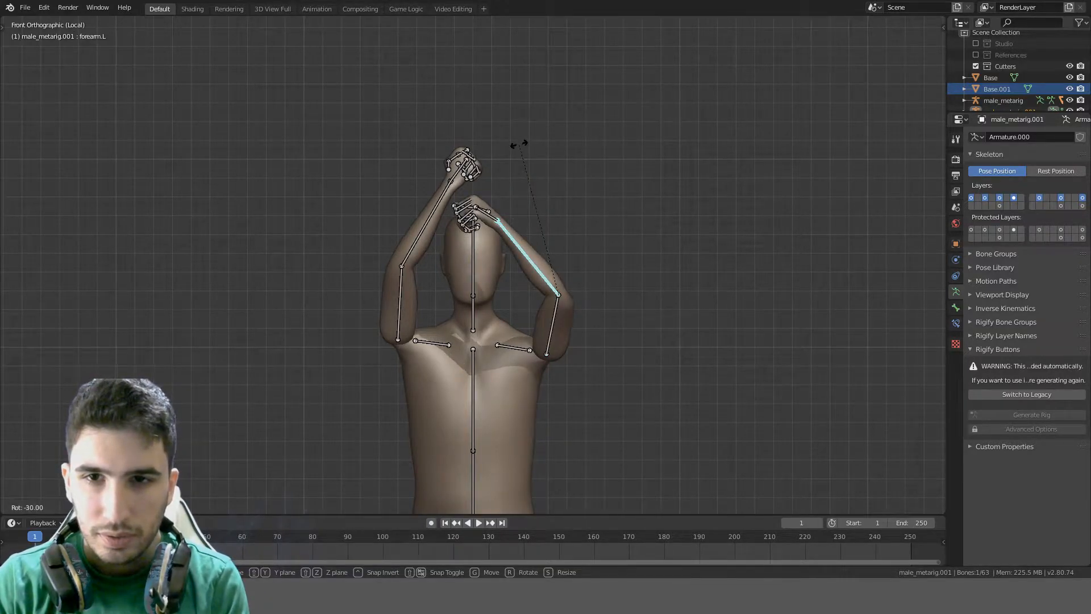
{"action": "left_click", "coordinate": [517, 141]}
Twist the right forearm bone -25 degrees around its local Y axis in the front view
{"action": "left_click", "coordinate": [431, 213]}
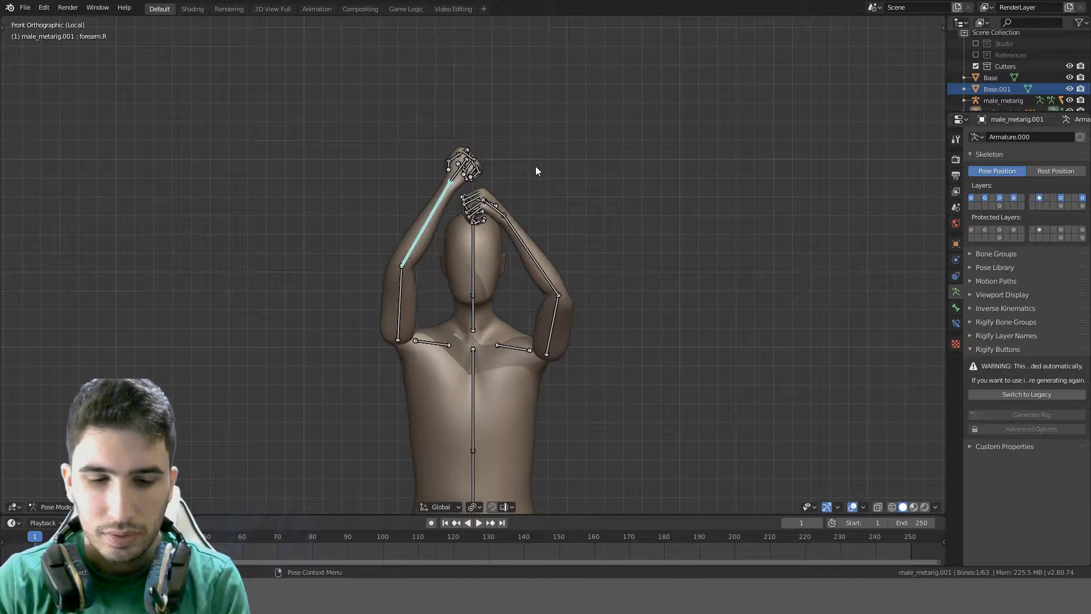
{"action": "key", "text": "r"}
{"action": "key", "text": "y"}
{"action": "key", "text": "y"}
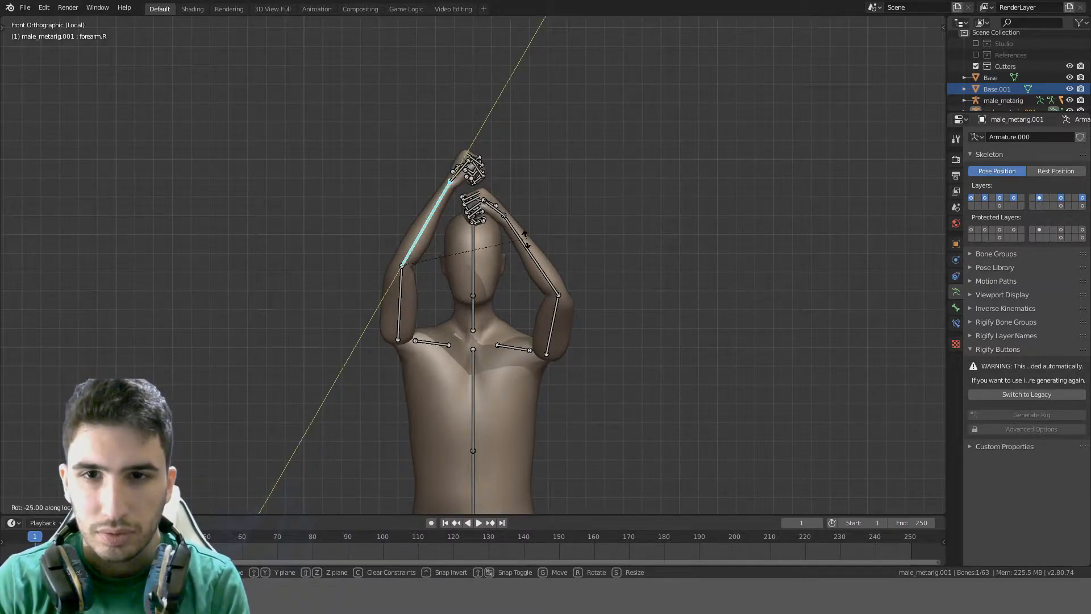
{"action": "left_click", "coordinate": [524, 245]}
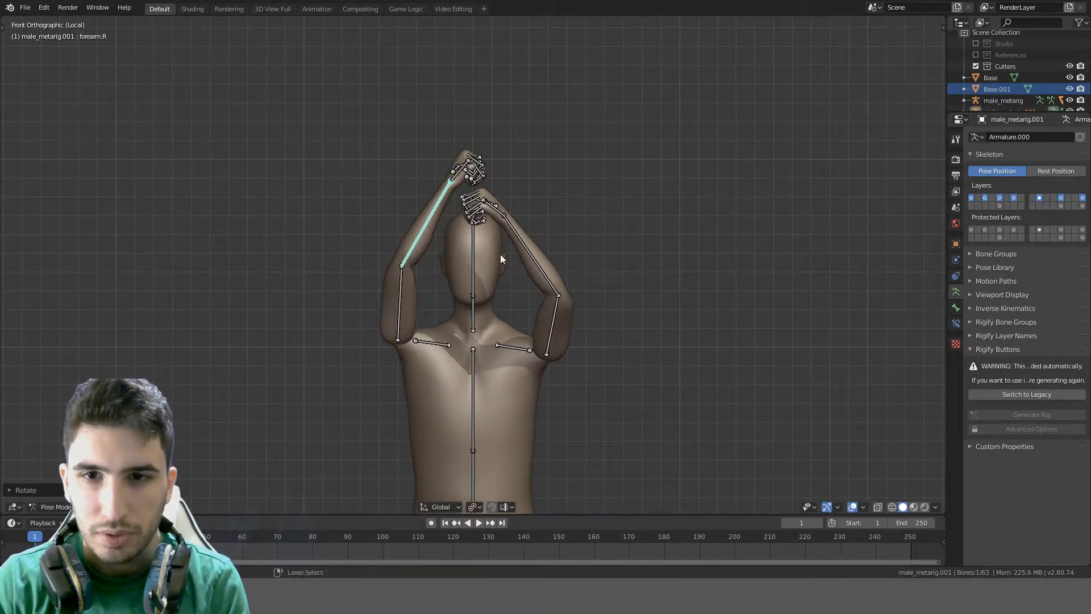
Rotate the right upper arm bone slightly outward and its forearm about 10 degrees inward, stacking the right fist over the left
{"action": "left_click", "coordinate": [401, 296]}
{"action": "key", "text": "r"}
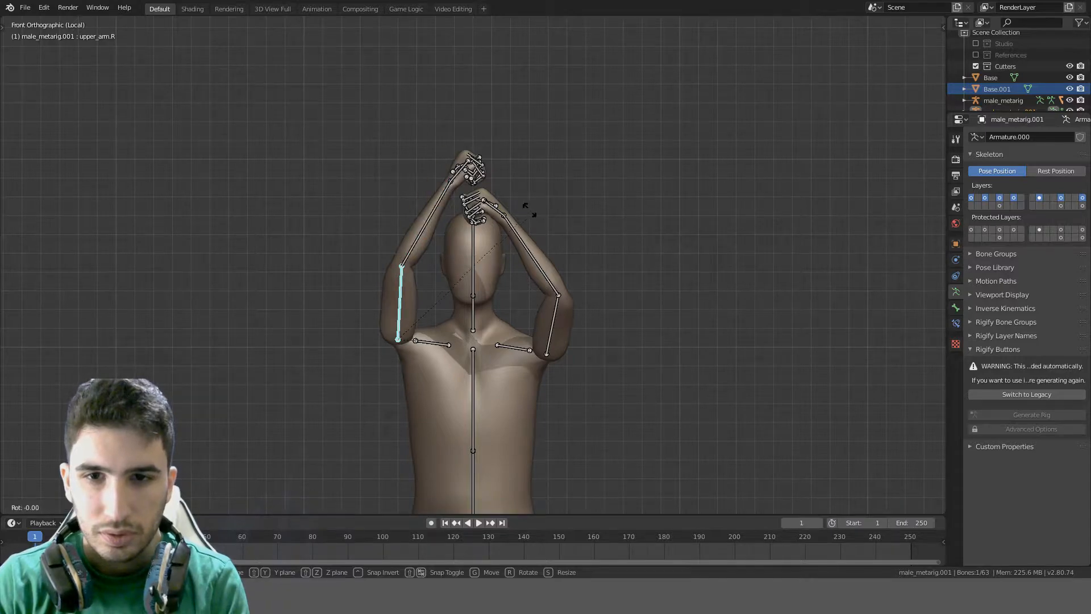
{"action": "left_click", "coordinate": [512, 213]}
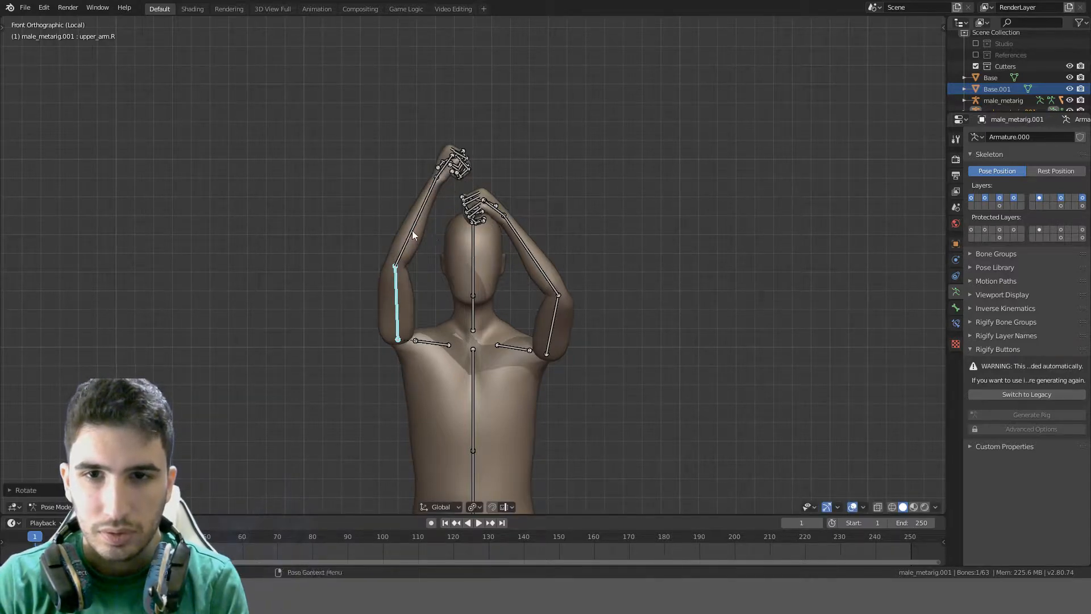
{"action": "left_click", "coordinate": [414, 232]}
{"action": "key", "text": "r"}
{"action": "left_click", "coordinate": [519, 217]}
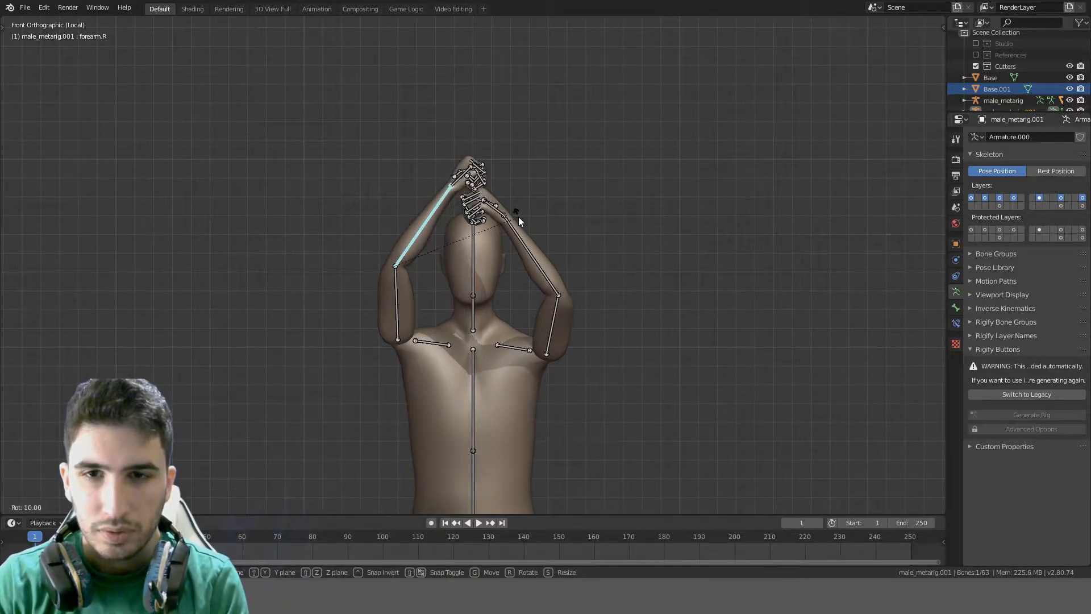
Rotate the right shoulder bone about -5 degrees in the back orthographic view to raise that shoulder
{"action": "middle_click_drag", "start_coordinate": [518, 216], "coordinate": [794, 255]}
{"action": "key", "text": "ctrl+KP_1"}
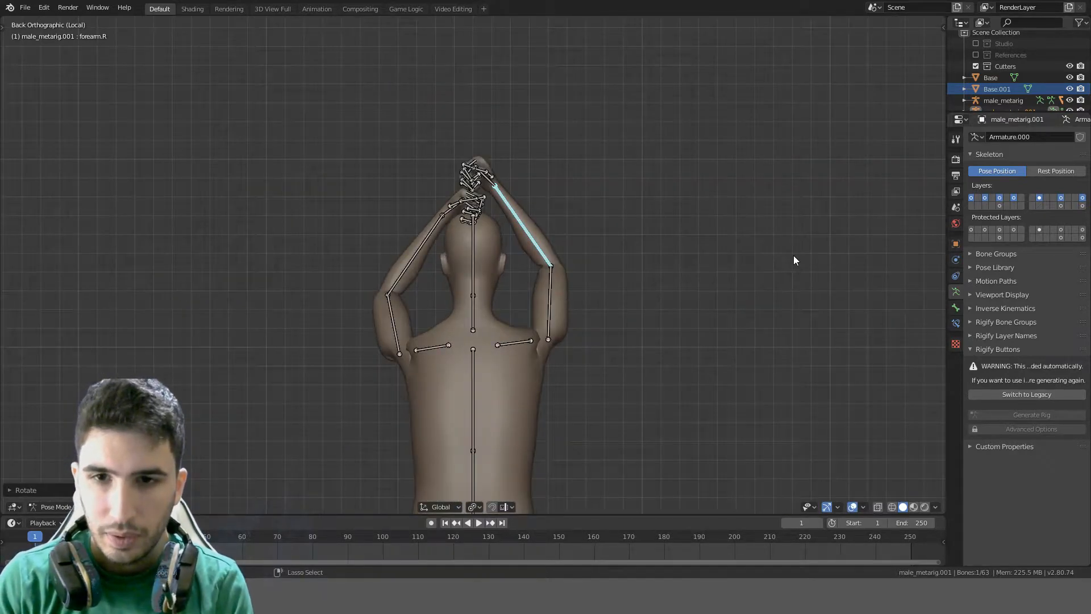
{"action": "left_click", "coordinate": [520, 344]}
{"action": "key", "text": "r"}
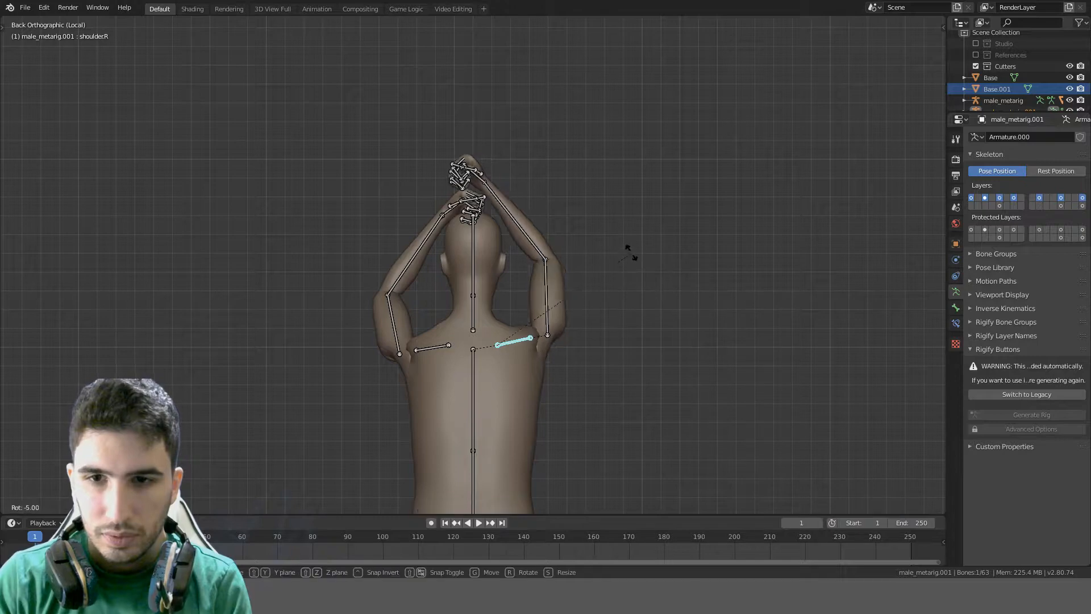
{"action": "left_click", "coordinate": [621, 247]}
{"action": "middle_click_drag", "start_coordinate": [618, 256], "coordinate": [239, 280]}
{"action": "key", "text": "KP_3"}
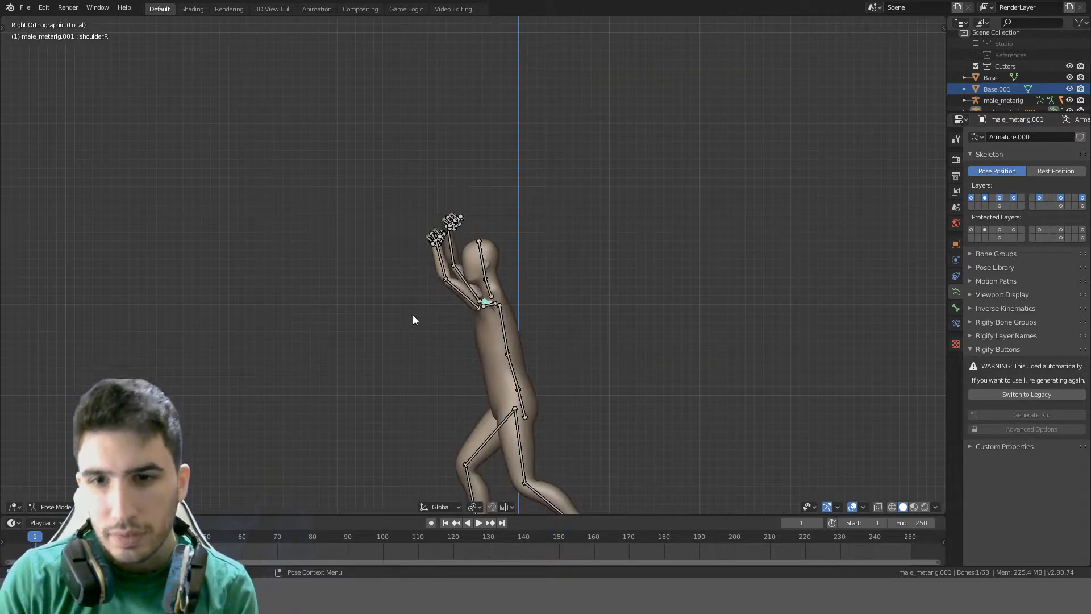
Try leaning the chest bone forward by about 5 degrees in the right orthographic view
{"action": "left_click", "coordinate": [509, 366]}
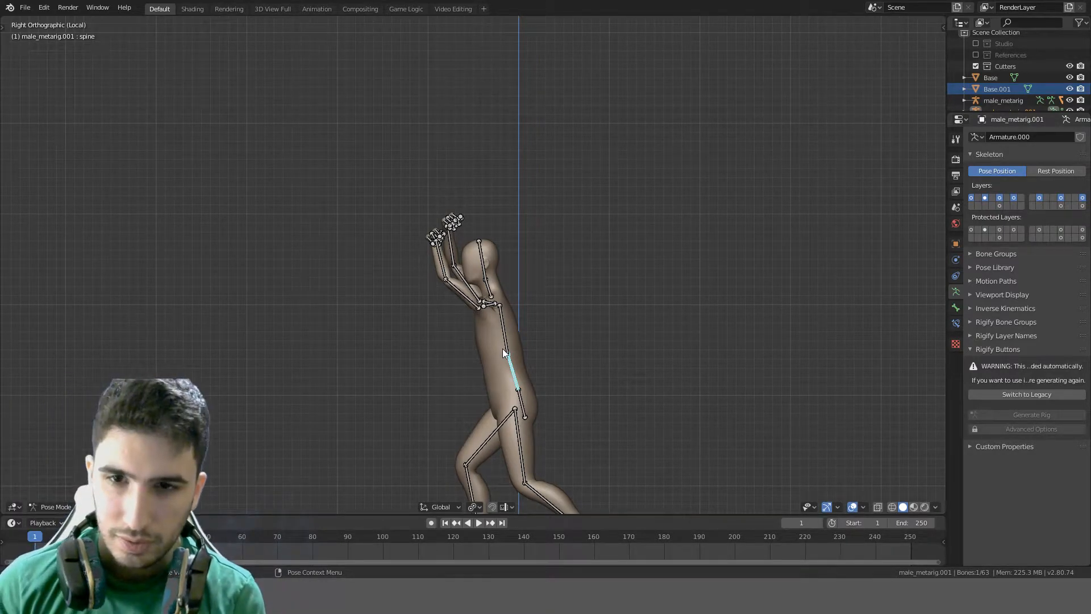
{"action": "left_click", "coordinate": [504, 340]}
{"action": "scroll", "coordinate": [539, 301], "scroll_direction": "up", "scroll_amount": 3}
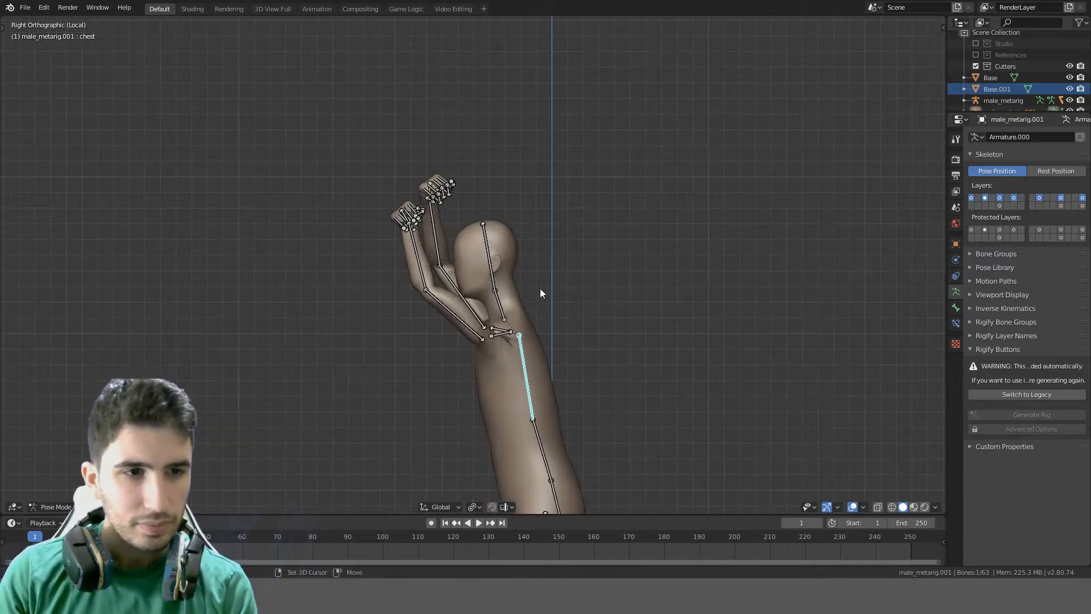
{"action": "middle_click_drag", "start_coordinate": [540, 289], "coordinate": [544, 166], "text": "shift"}
{"action": "key", "text": "r"}
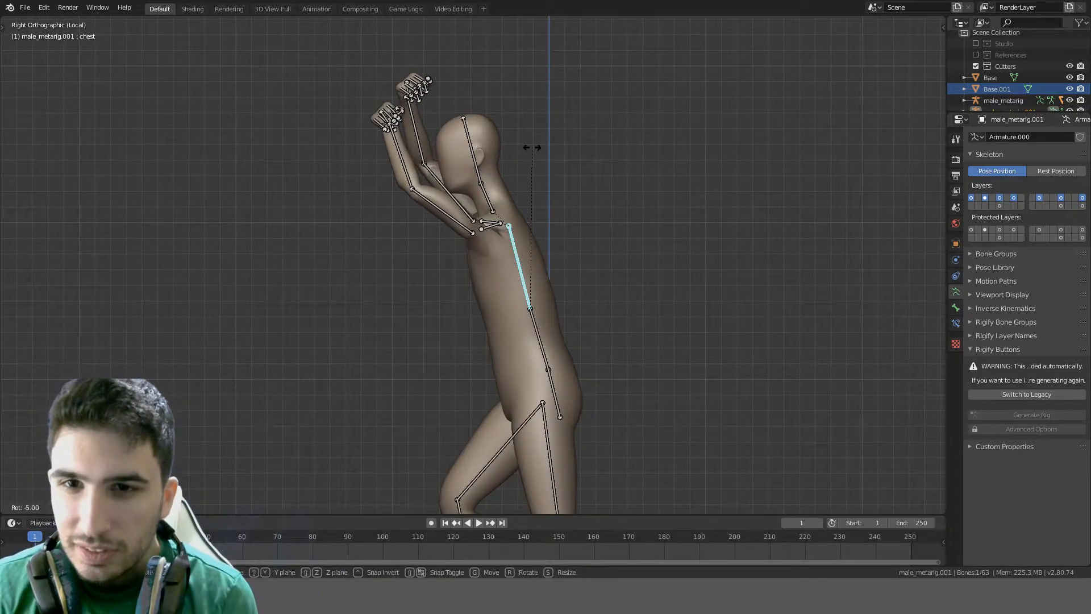
{"action": "right_click", "coordinate": [532, 148]}
{"action": "middle_click_drag", "start_coordinate": [578, 240], "coordinate": [582, 161], "text": "shift"}
{"action": "key", "text": "r"}
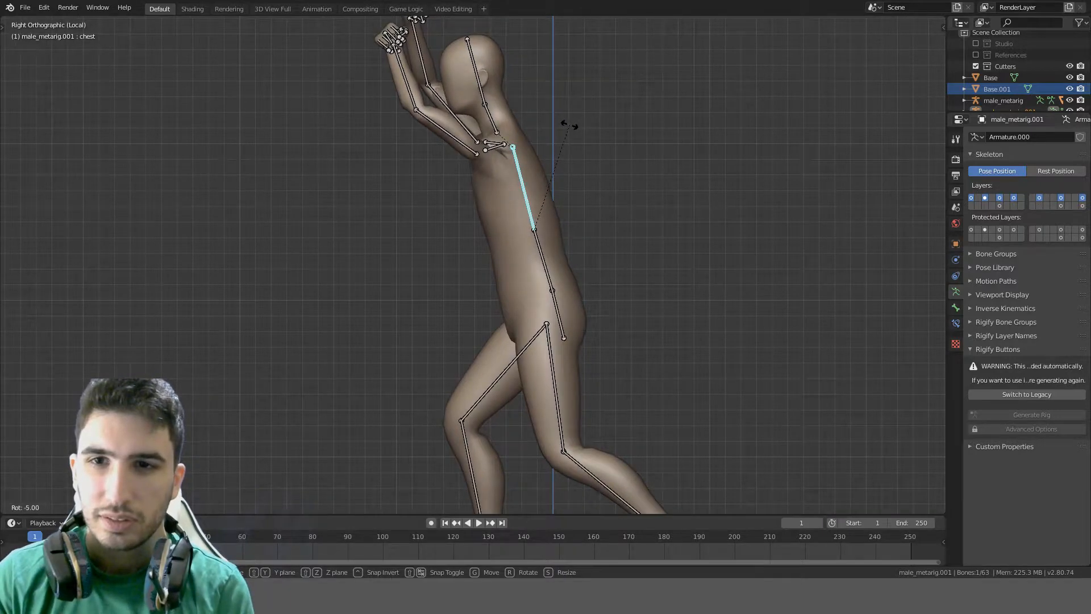
{"action": "left_click", "coordinate": [582, 118]}
Leave local view to show both figures together and switch the posed rig from Pose Mode to Object Mode
{"action": "scroll", "coordinate": [517, 239], "scroll_direction": "down", "scroll_amount": 4}
{"action": "key", "text": "alt+a"}
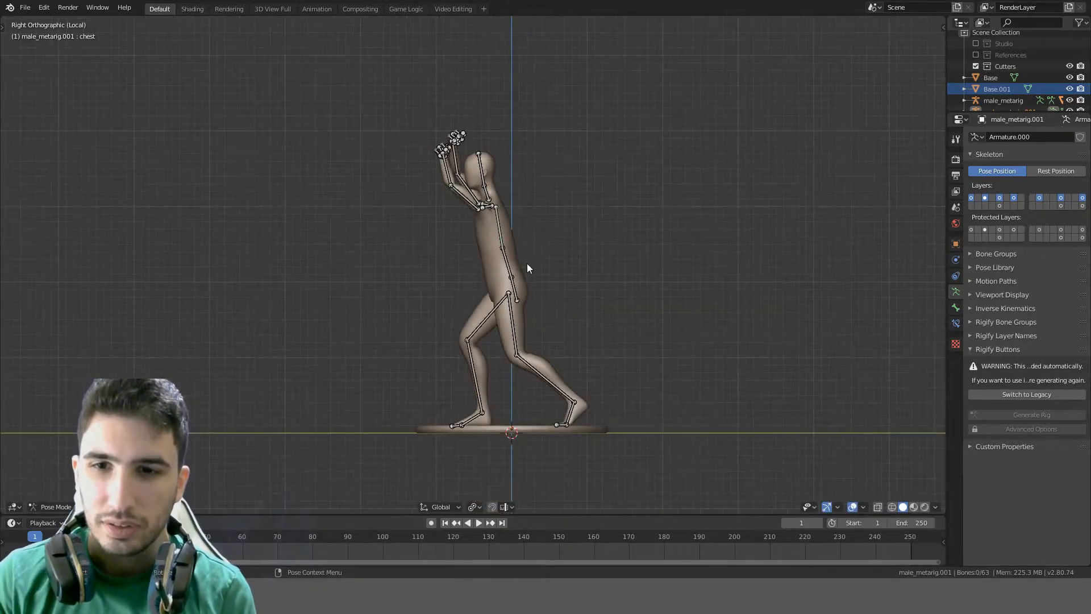
{"action": "key", "text": "z"}
{"action": "key", "text": "a"}
{"action": "mouse_move", "coordinate": [561, 275]}
{"action": "middle_mouse_down"}
{"action": "mouse_move", "coordinate": [595, 264]}
{"action": "mouse_move", "coordinate": [872, 300]}
{"action": "mouse_move", "coordinate": [899, 324]}
{"action": "mouse_move", "coordinate": [790, 360]}
{"action": "mouse_move", "coordinate": [731, 304]}
{"action": "middle_mouse_up"}
{"action": "key", "text": "alt+a"}
{"action": "key", "text": "KP_Divide"}
{"action": "key", "text": "a"}
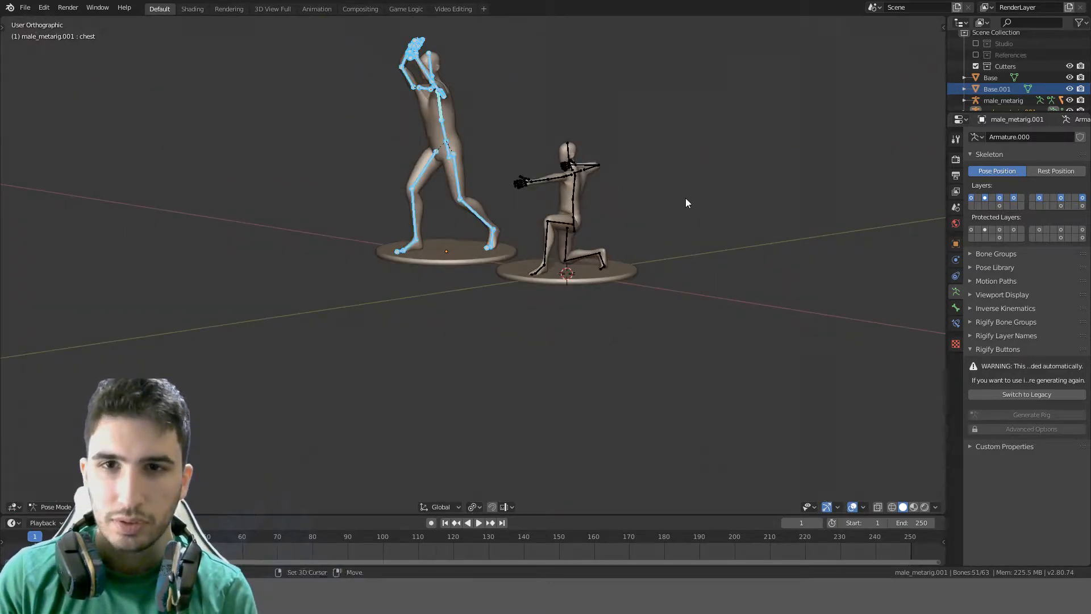
{"action": "key", "text": "alt+a"}
{"action": "middle_click_drag", "start_coordinate": [679, 189], "coordinate": [615, 398], "text": "shift"}
{"action": "left_click", "coordinate": [55, 506]}
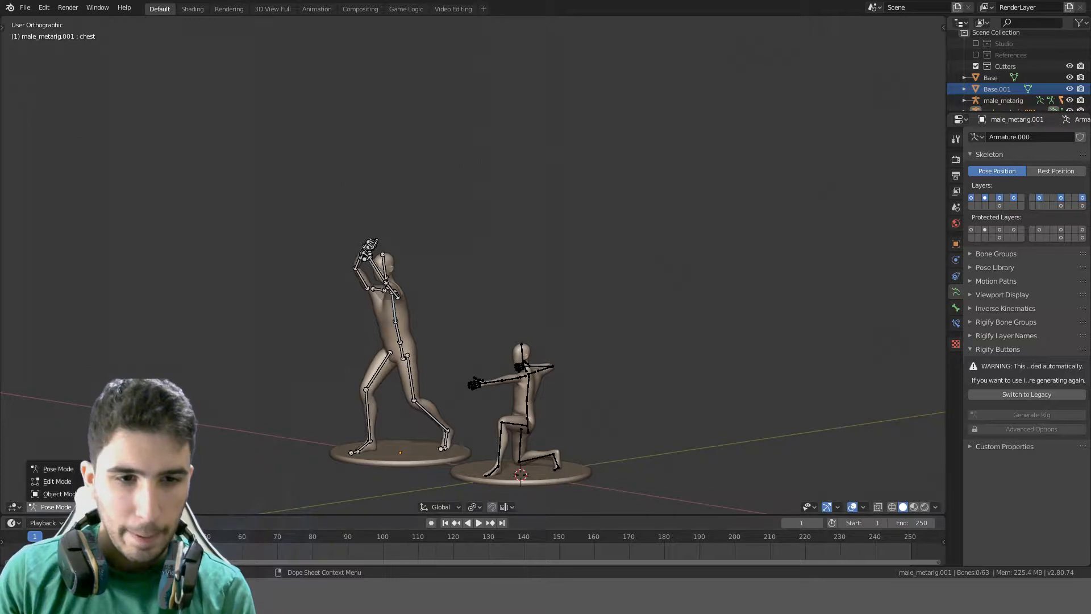
{"action": "left_click", "coordinate": [57, 494]}
{"action": "middle_click_drag", "start_coordinate": [378, 391], "coordinate": [558, 371]}
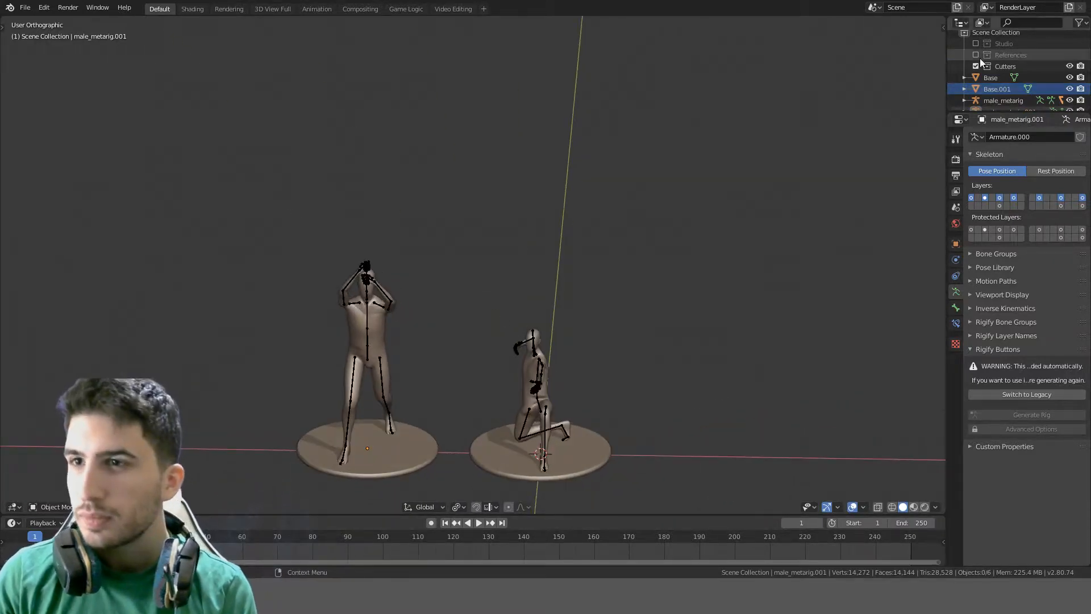
Temporarily enable the References collection and compare the two posed figures with the character drawings, starting from the front view
{"action": "left_click", "coordinate": [976, 55]}
{"action": "key", "text": "KP_1"}
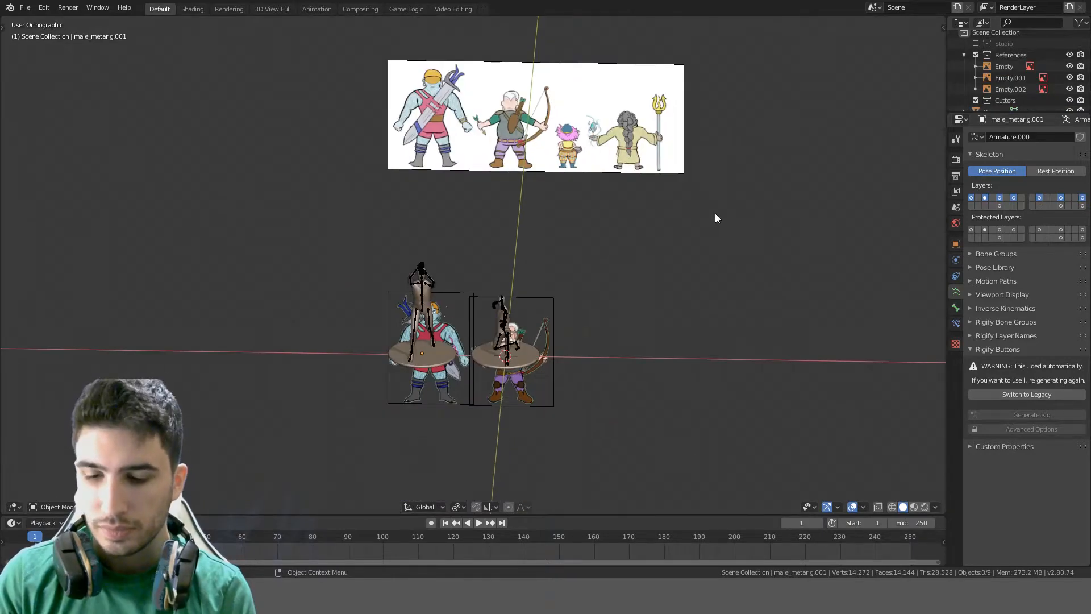
{"action": "scroll", "coordinate": [715, 218], "scroll_direction": "down", "scroll_amount": 1}
{"action": "scroll", "coordinate": [716, 239], "scroll_direction": "up", "scroll_amount": 6}
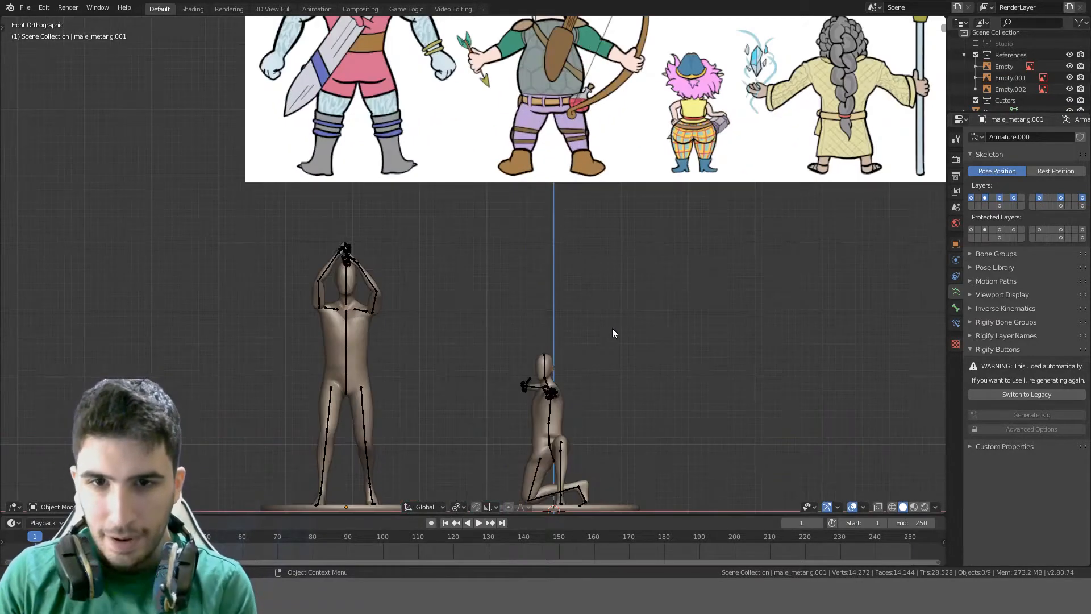
{"action": "middle_click_drag", "start_coordinate": [585, 356], "coordinate": [651, 134], "text": "shift"}
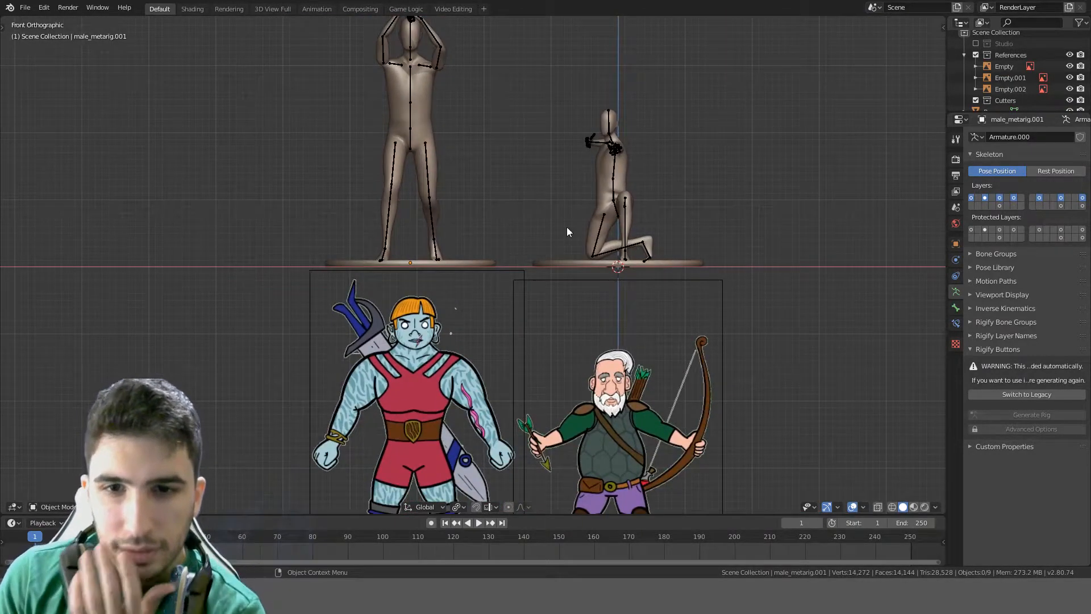
{"action": "middle_click_drag", "start_coordinate": [544, 200], "coordinate": [694, 227]}
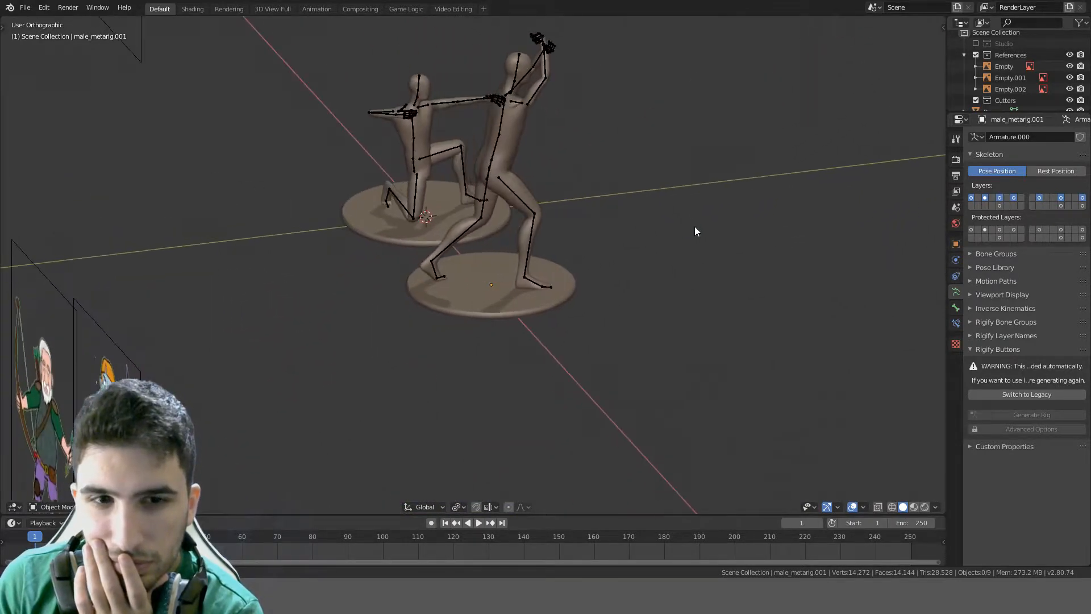
{"action": "left_click", "coordinate": [977, 55]}
Hide both armatures in perspective view and inspect the bare meshes of the kneeling and striding figures from several sides
{"action": "middle_click_drag", "start_coordinate": [667, 120], "coordinate": [618, 200]}
{"action": "key", "text": "KP_5"}
{"action": "scroll", "coordinate": [639, 124], "scroll_direction": "down", "scroll_amount": 3}
{"action": "scroll", "coordinate": [620, 206], "scroll_direction": "up", "scroll_amount": 6}
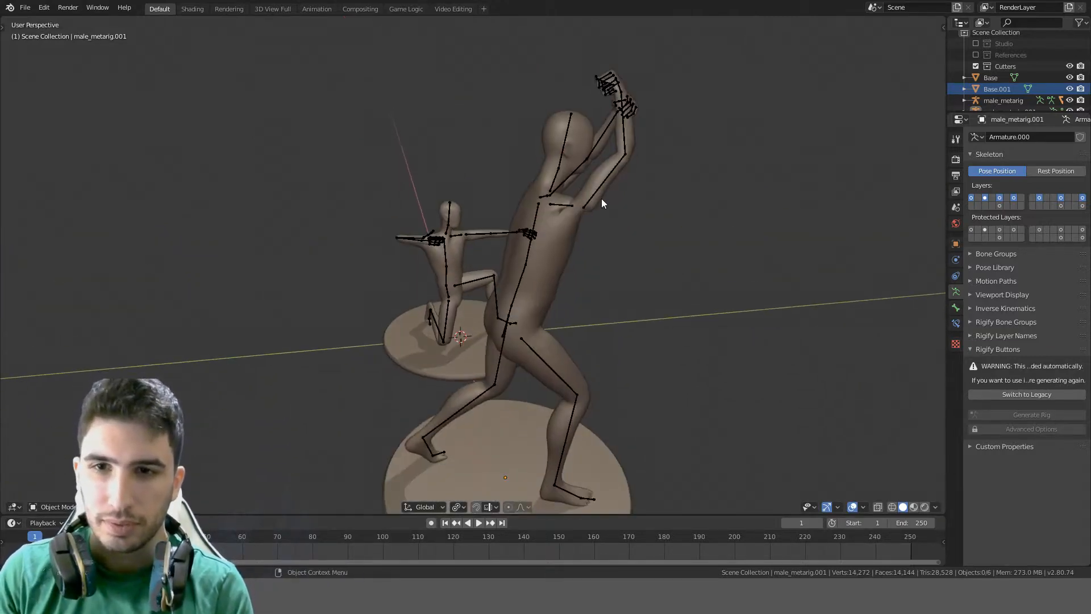
{"action": "left_click", "coordinate": [555, 203]}
{"action": "key", "text": "h"}
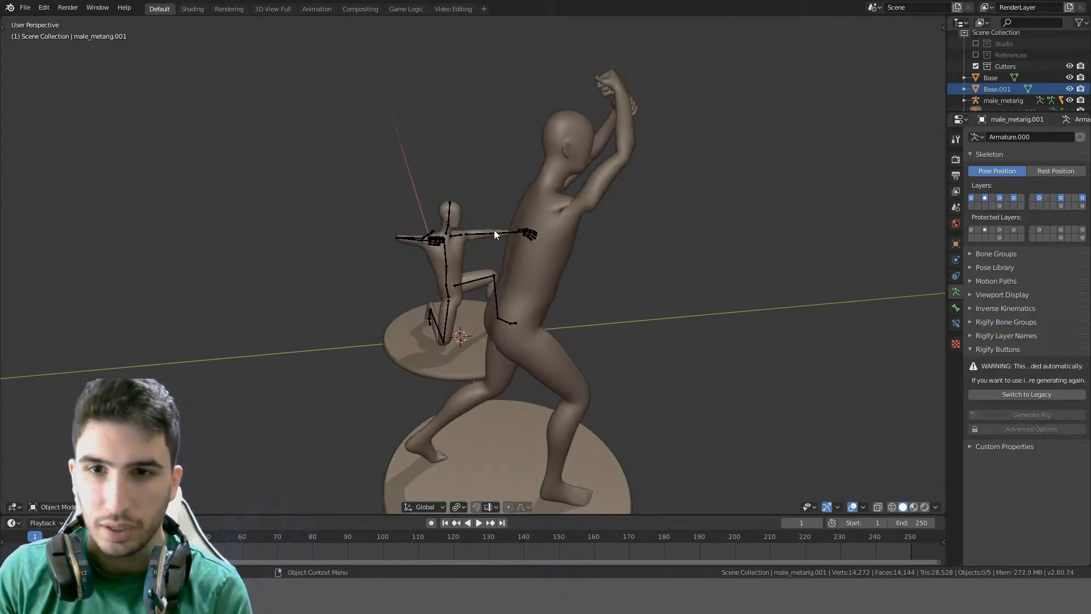
{"action": "left_click", "coordinate": [489, 233]}
{"action": "key", "text": "h"}
{"action": "scroll", "coordinate": [585, 227], "scroll_direction": "down", "scroll_amount": 4}
{"action": "middle_click_drag", "start_coordinate": [587, 225], "coordinate": [538, 209]}
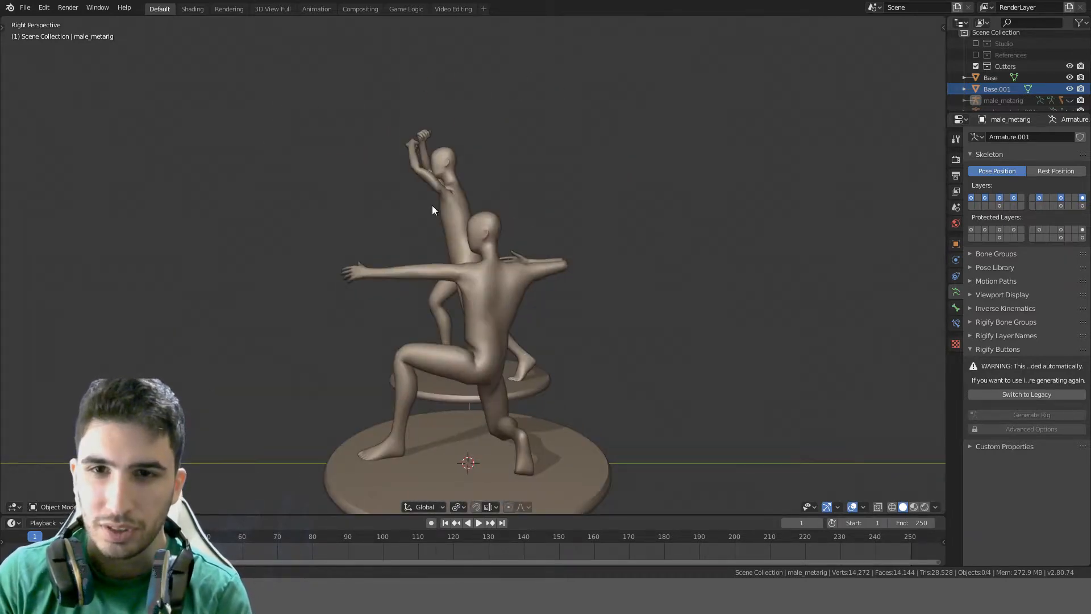
{"action": "middle_click_drag", "start_coordinate": [438, 207], "coordinate": [733, 237]}
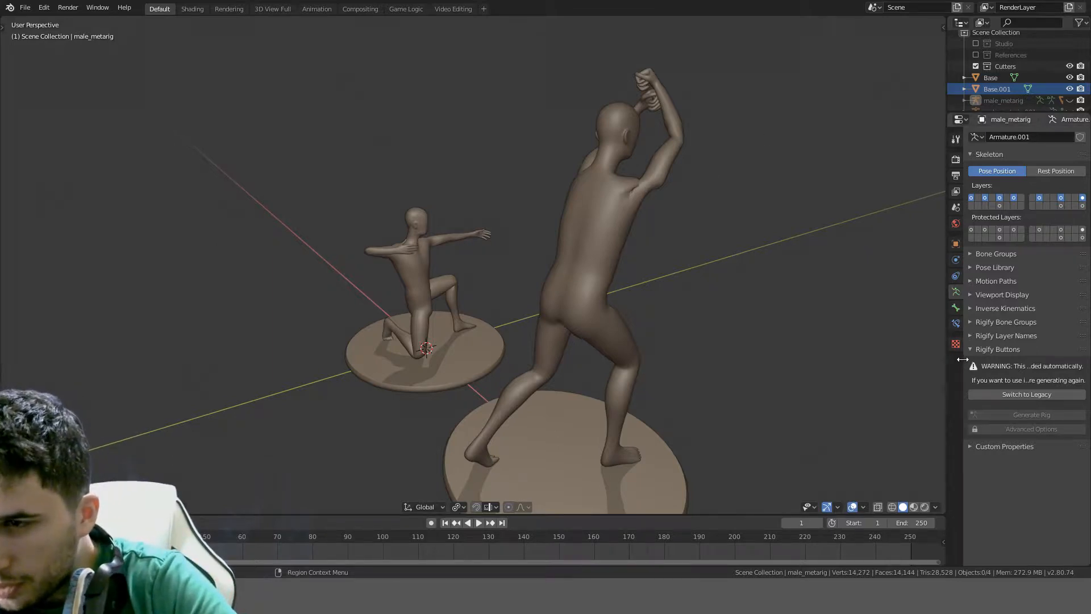
{"action": "mouse_move", "coordinate": [963, 359]}
{"action": "left_mouse_down"}
{"action": "mouse_move", "coordinate": [708, 381]}
{"action": "mouse_move", "coordinate": [947, 356]}
{"action": "left_mouse_up"}
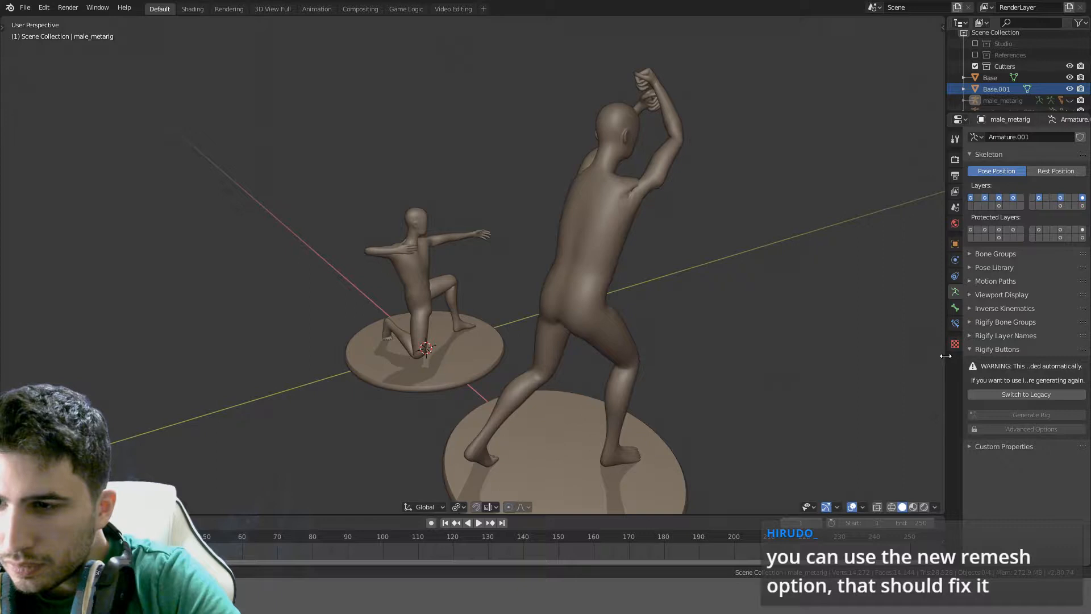
Select the striding figure's mesh and examine its shoulder and raised arms in orthographic side views
{"action": "left_click", "coordinate": [645, 187]}
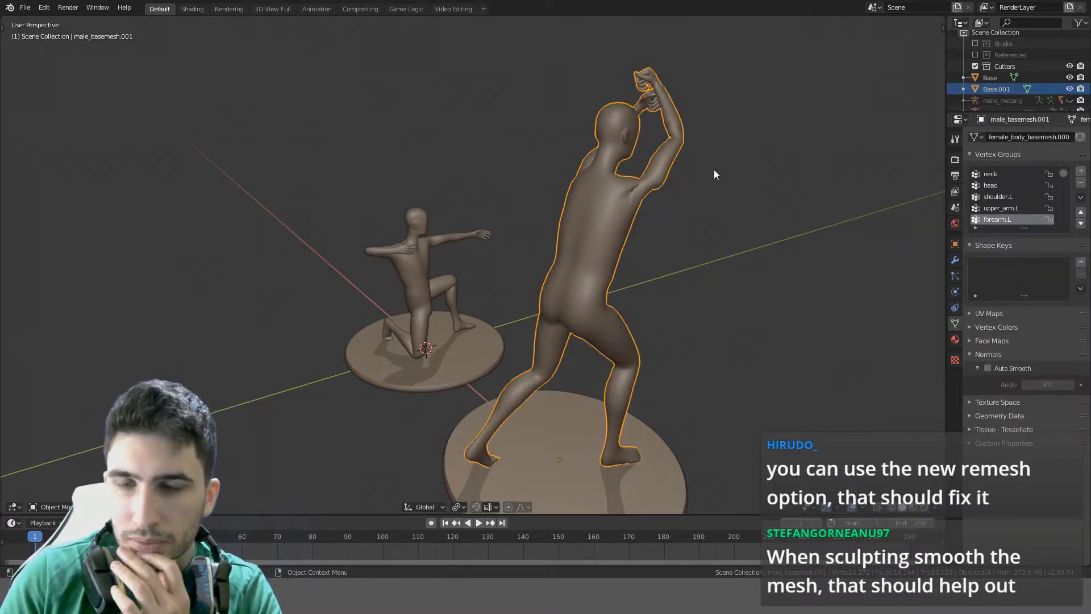
{"action": "key", "text": "KP_3"}
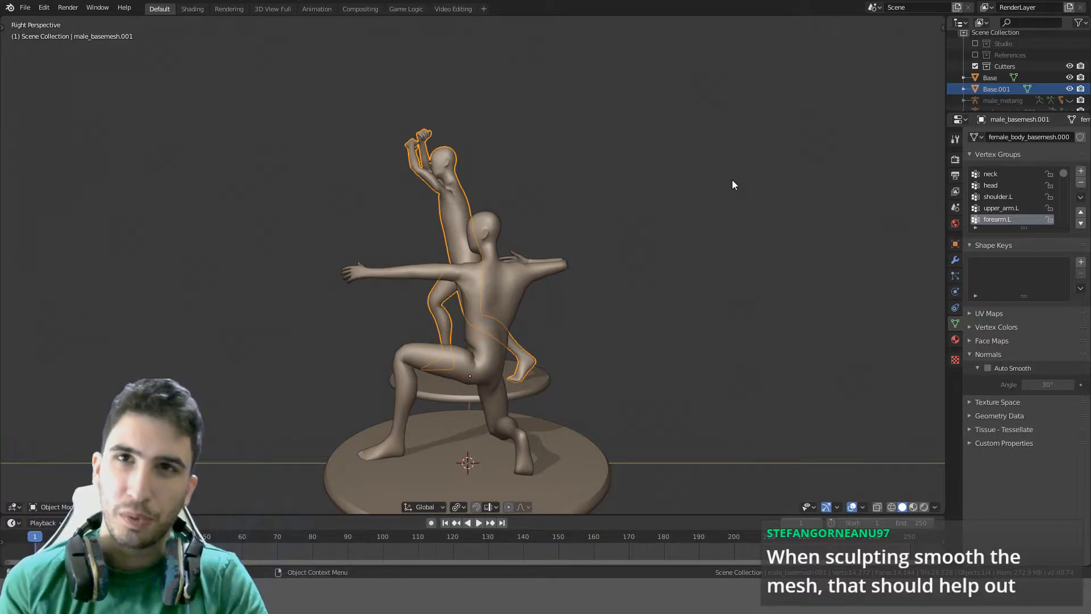
{"action": "middle_click_drag", "start_coordinate": [636, 177], "coordinate": [748, 165]}
{"action": "key", "text": "KP_5"}
{"action": "scroll", "coordinate": [748, 166], "scroll_direction": "down", "scroll_amount": 5}
{"action": "scroll", "coordinate": [639, 228], "scroll_direction": "up", "scroll_amount": 5}
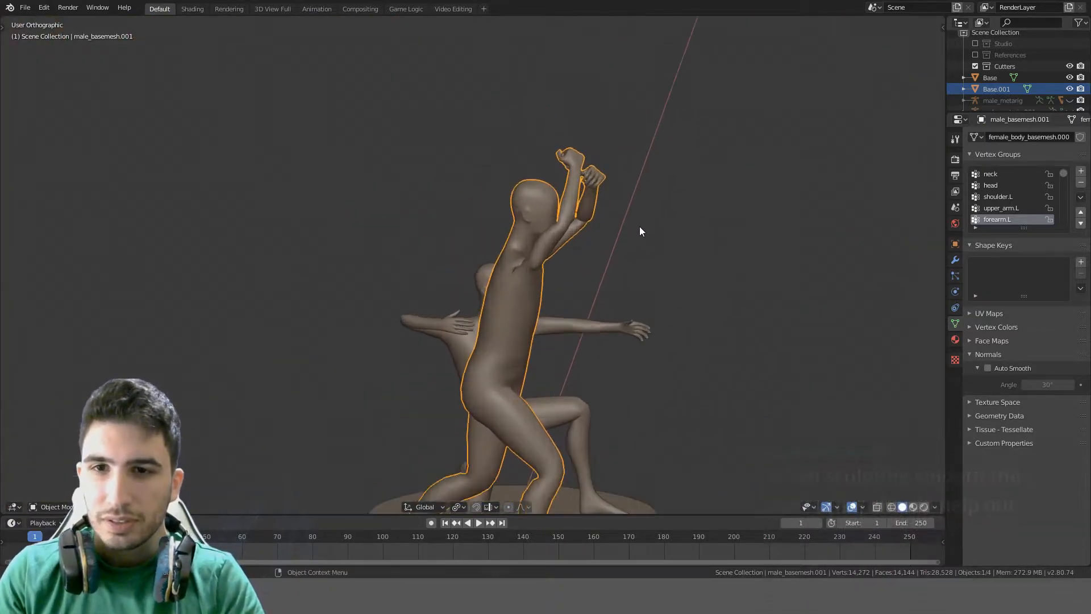
{"action": "key", "text": "ctrl+KP_3"}
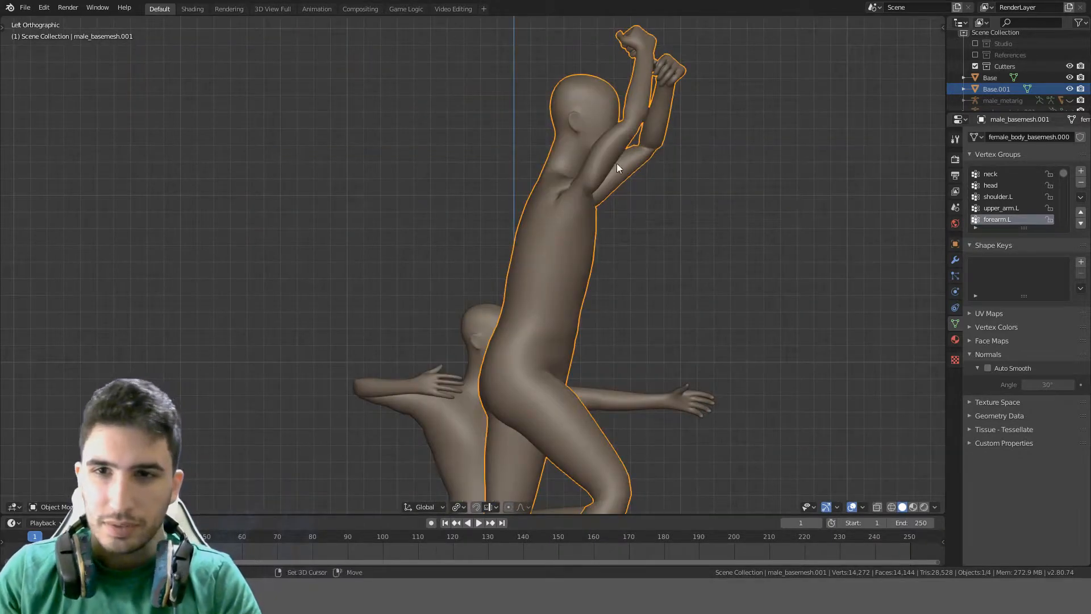
{"action": "middle_click_drag", "start_coordinate": [616, 163], "coordinate": [509, 186]}
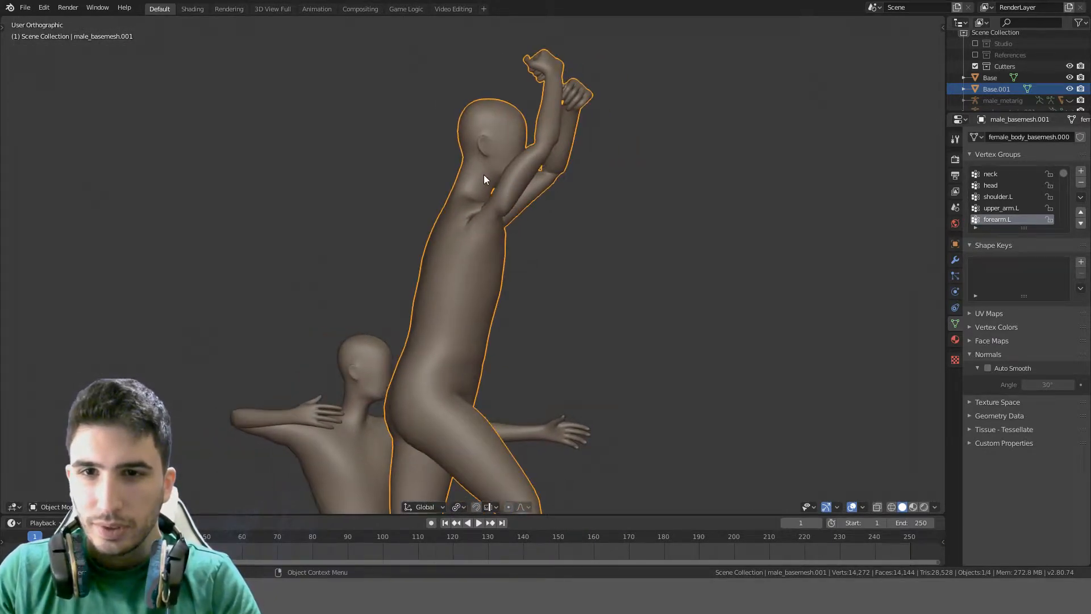
{"action": "scroll", "coordinate": [484, 176], "scroll_direction": "down", "scroll_amount": 3}
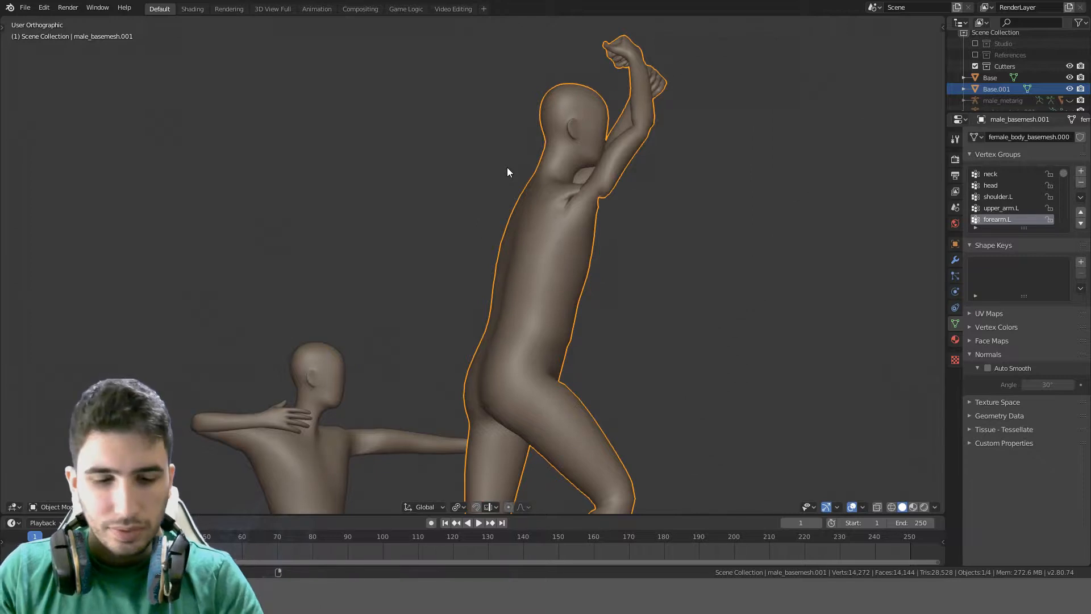
Unhide both armatures and clear the selection
{"action": "key", "text": "alt+h"}
{"action": "scroll", "coordinate": [593, 276], "scroll_direction": "down", "scroll_amount": 3}
{"action": "middle_click_drag", "start_coordinate": [593, 276], "coordinate": [566, 289]}
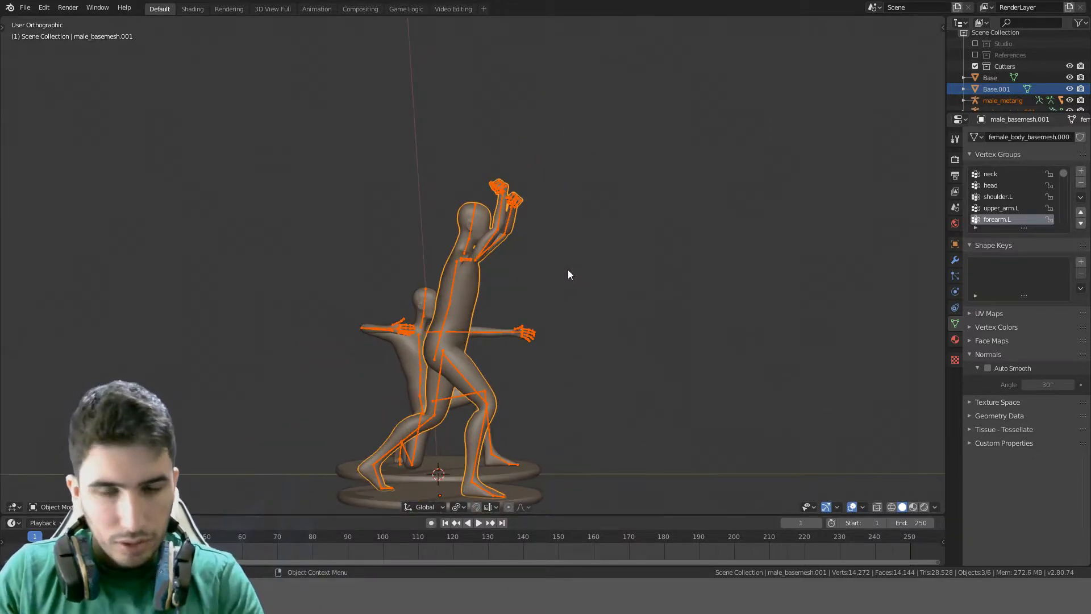
{"action": "key", "text": "alt+a"}
{"action": "scroll", "coordinate": [594, 250], "scroll_direction": "down", "scroll_amount": 3}
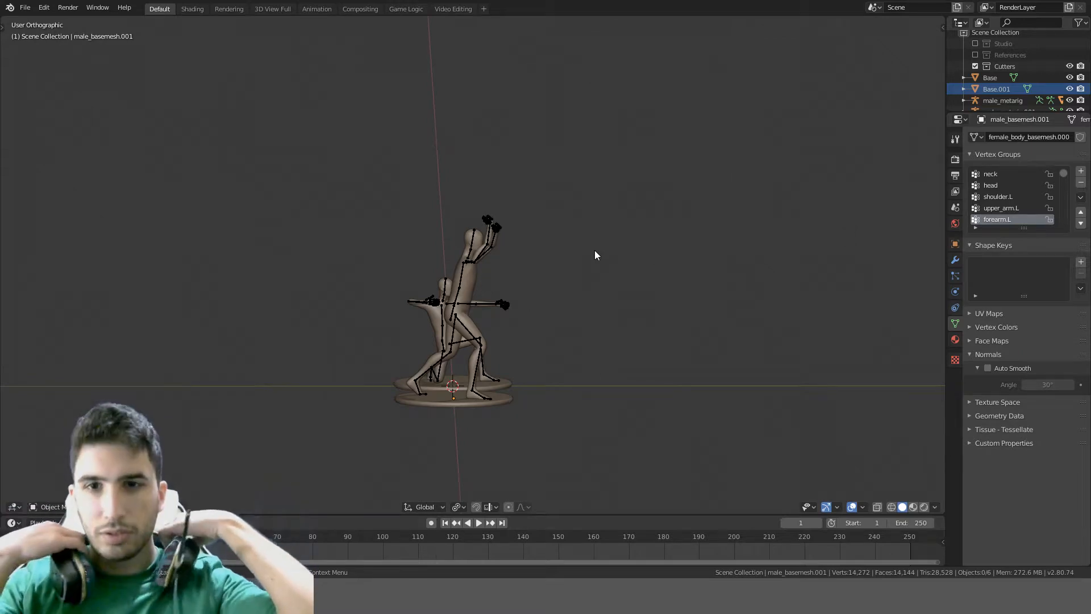
Select both figures with their armatures and disc bases and hide them all, leaving the scene empty
{"action": "key", "text": "KP_3"}
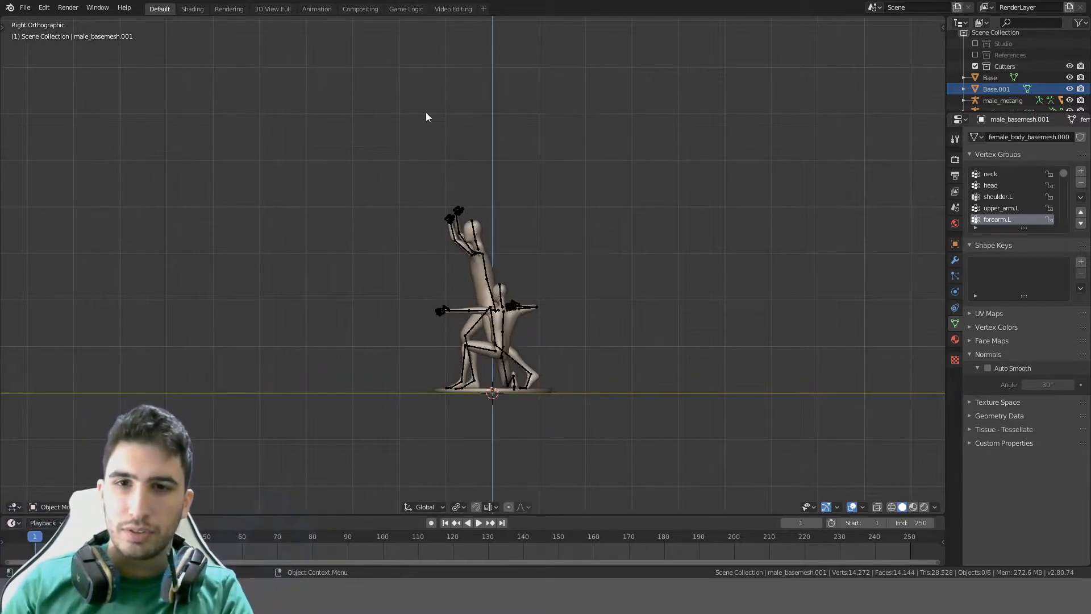
{"action": "key", "text": "a"}
{"action": "key", "text": "alt+a"}
{"action": "middle_click_drag", "start_coordinate": [541, 202], "coordinate": [626, 255]}
{"action": "scroll", "coordinate": [629, 255], "scroll_direction": "down", "scroll_amount": 4}
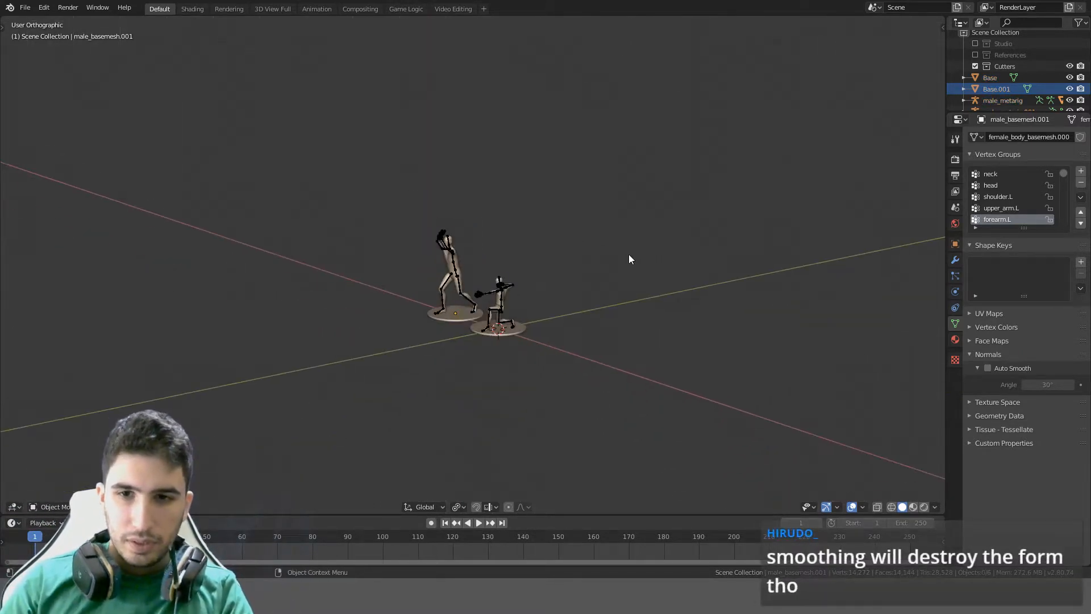
{"action": "key", "text": "a"}
{"action": "key", "text": "h"}
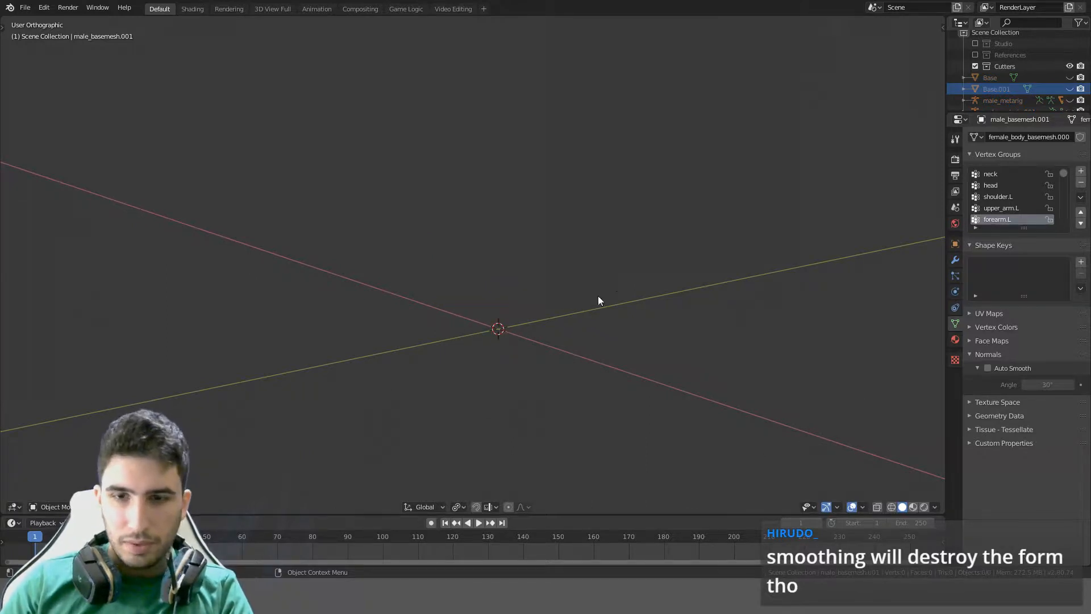
Reset the 3D cursor to the world origin and add a cylinder mesh there in the right orthographic view
{"action": "scroll", "coordinate": [625, 307], "scroll_direction": "down", "scroll_amount": 8}
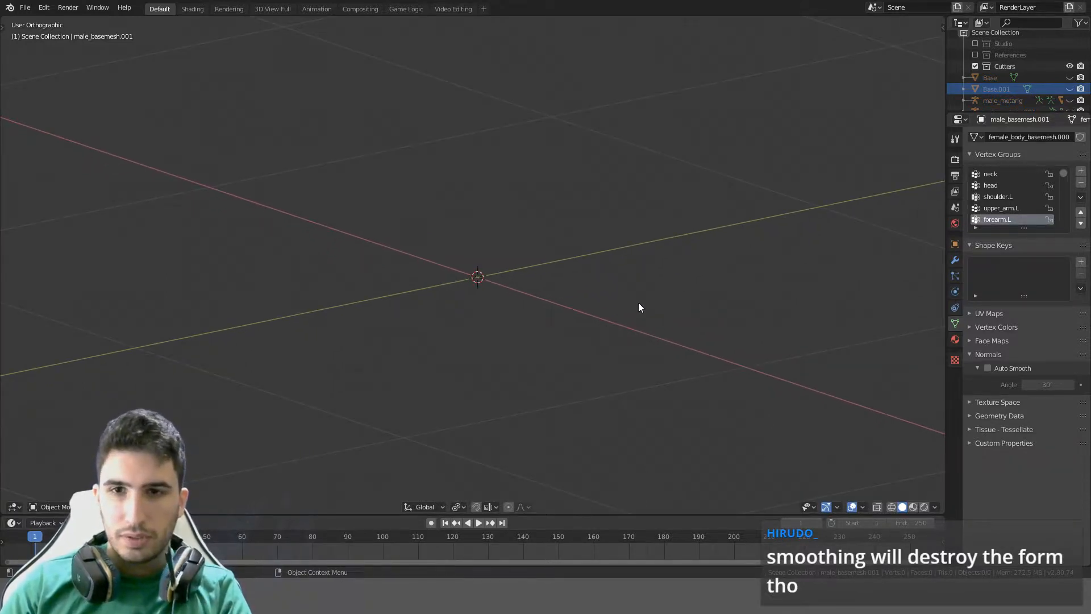
{"action": "middle_click_drag", "start_coordinate": [597, 208], "coordinate": [603, 434]}
{"action": "key", "text": "KP_3"}
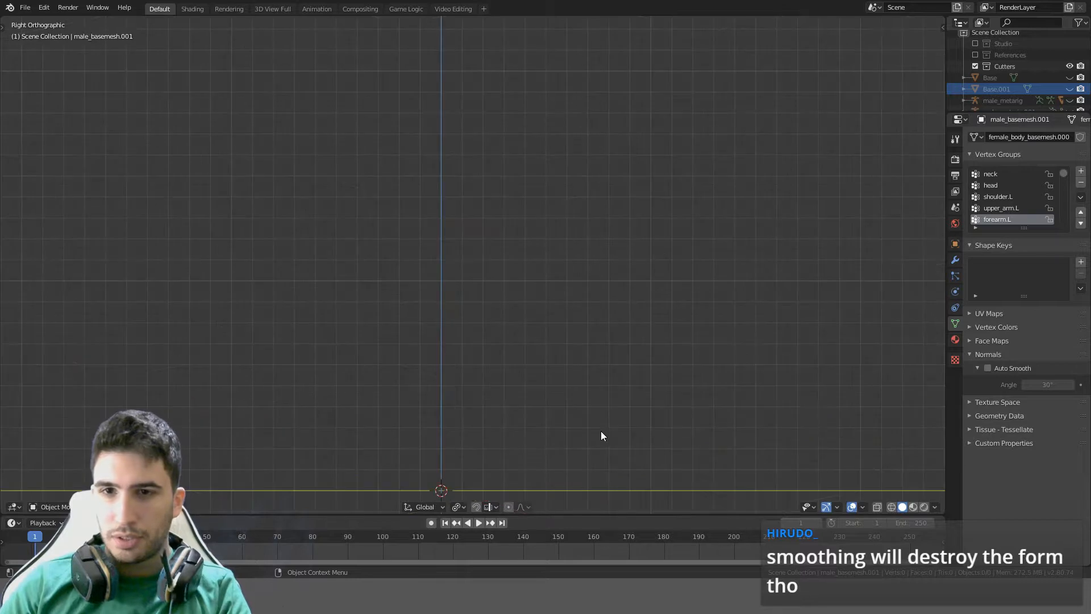
{"action": "key", "text": "shift+c"}
{"action": "key", "text": "shift+a"}
{"action": "mouse_move", "coordinate": [561, 298]}
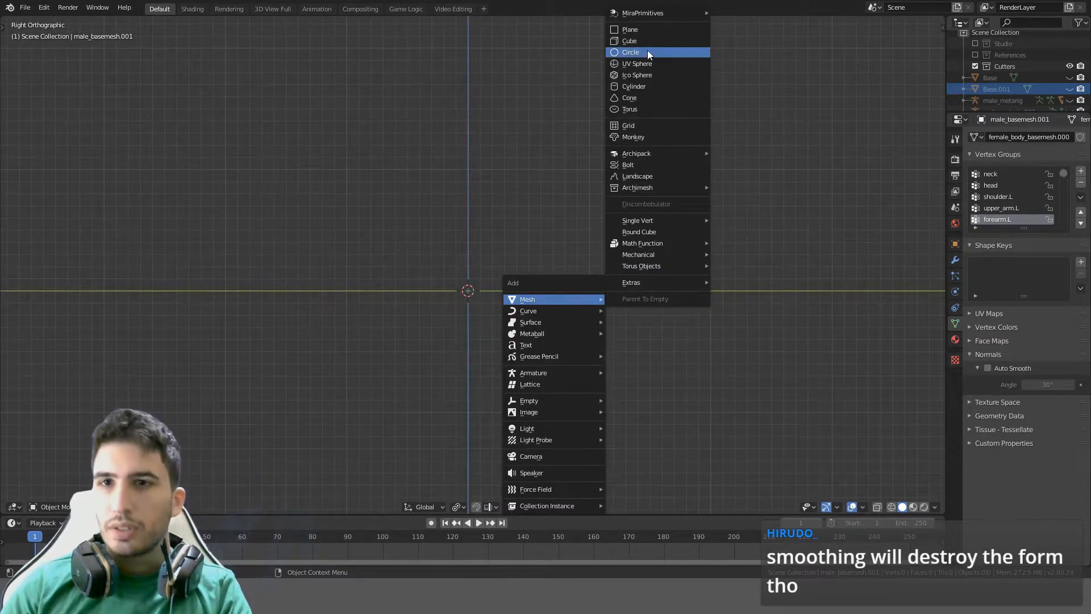
{"action": "left_click", "coordinate": [635, 88]}
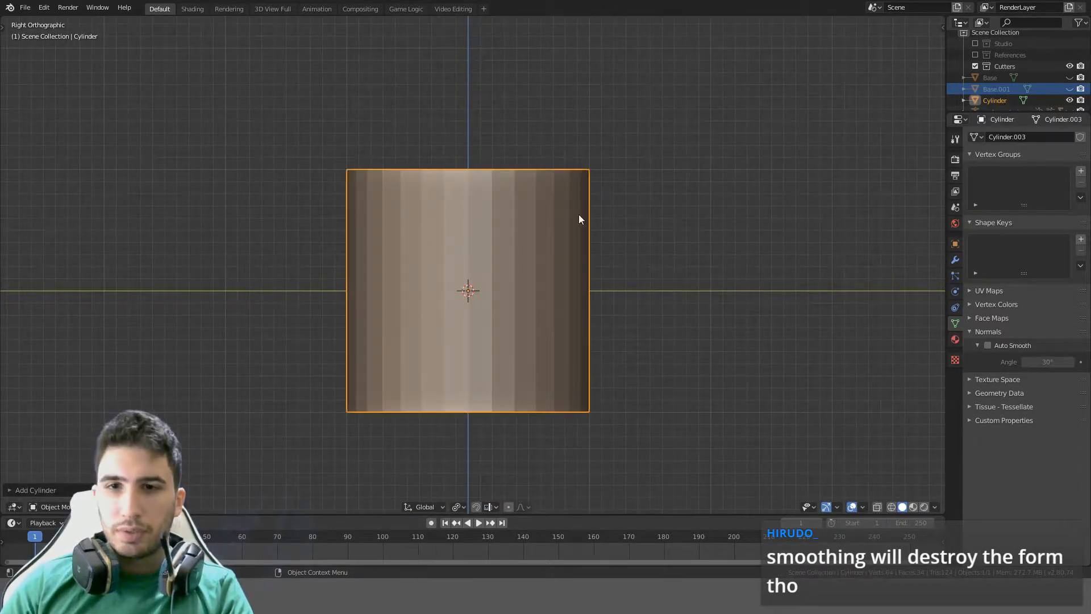
{"action": "key", "text": "n"}
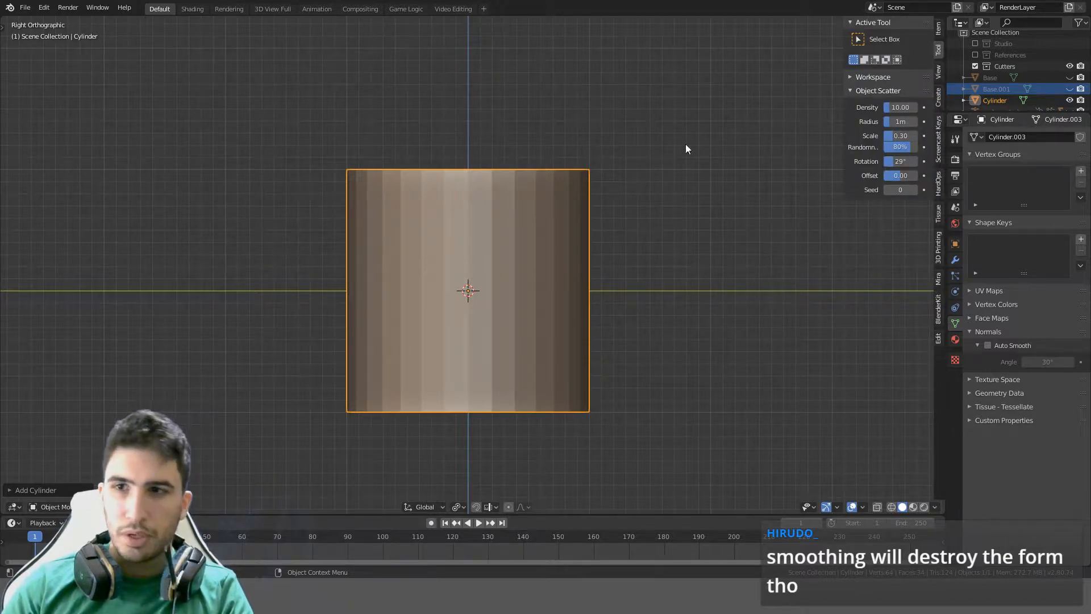
{"action": "key", "text": "n"}
Set the new cylinder's vertex count to 64
{"action": "left_click", "coordinate": [11, 490]}
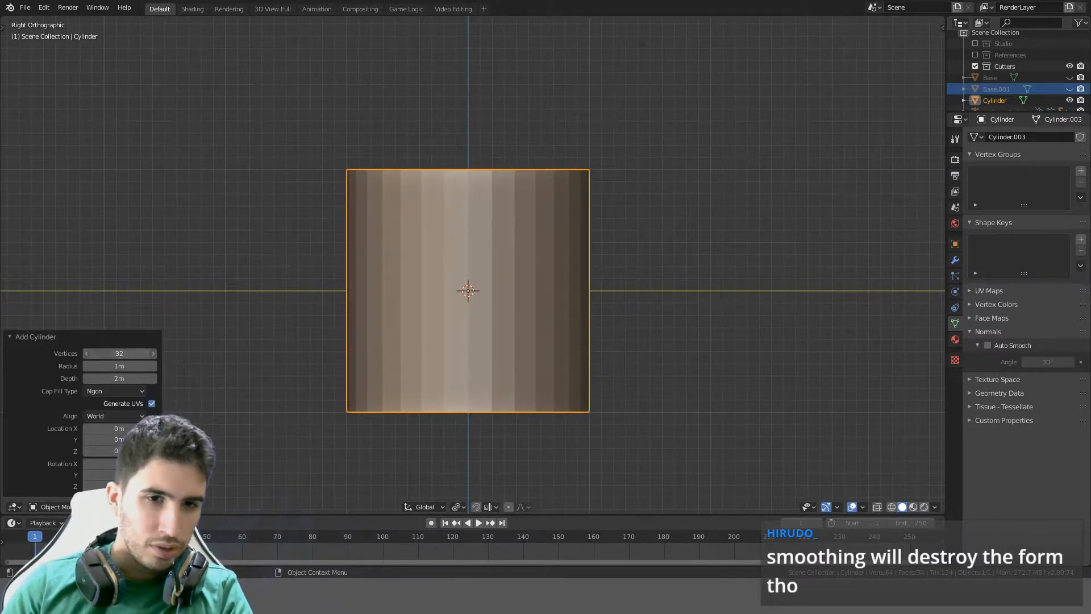
{"action": "left_click", "coordinate": [122, 353]}
{"action": "type", "text": "64"}
{"action": "key", "text": "Return"}
{"action": "key", "text": "n"}
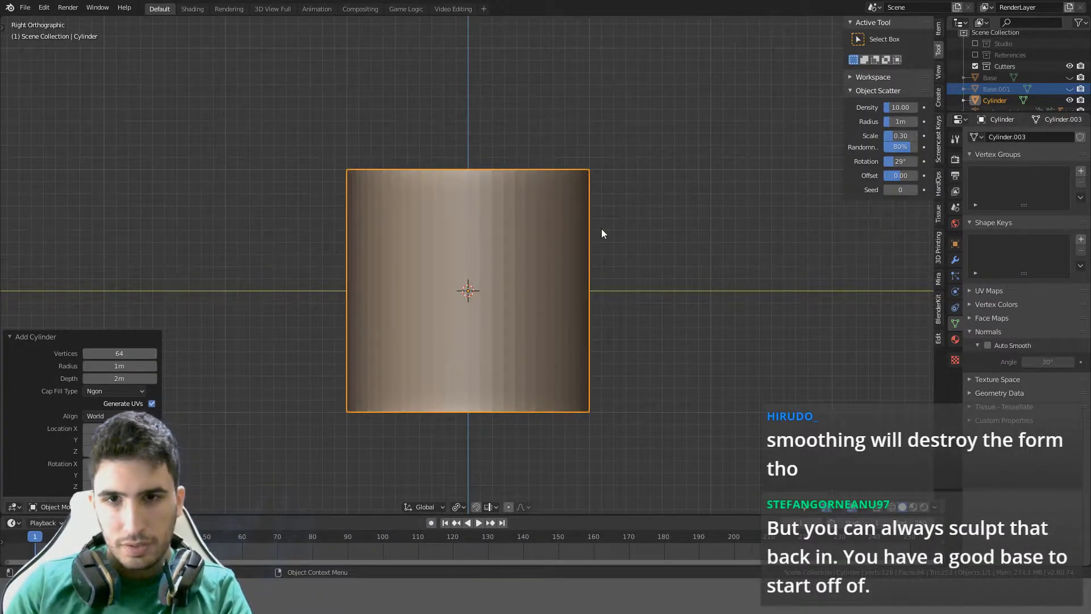
{"action": "key", "text": "n"}
{"action": "key", "text": "t"}
{"action": "key", "text": "t"}
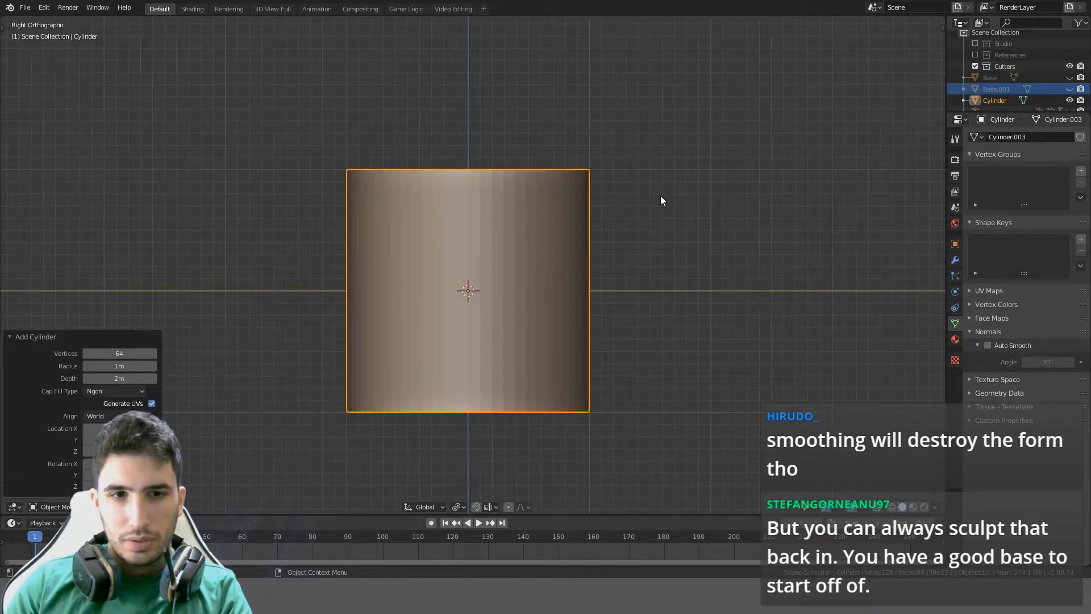
{"action": "left_click", "coordinate": [10, 336]}
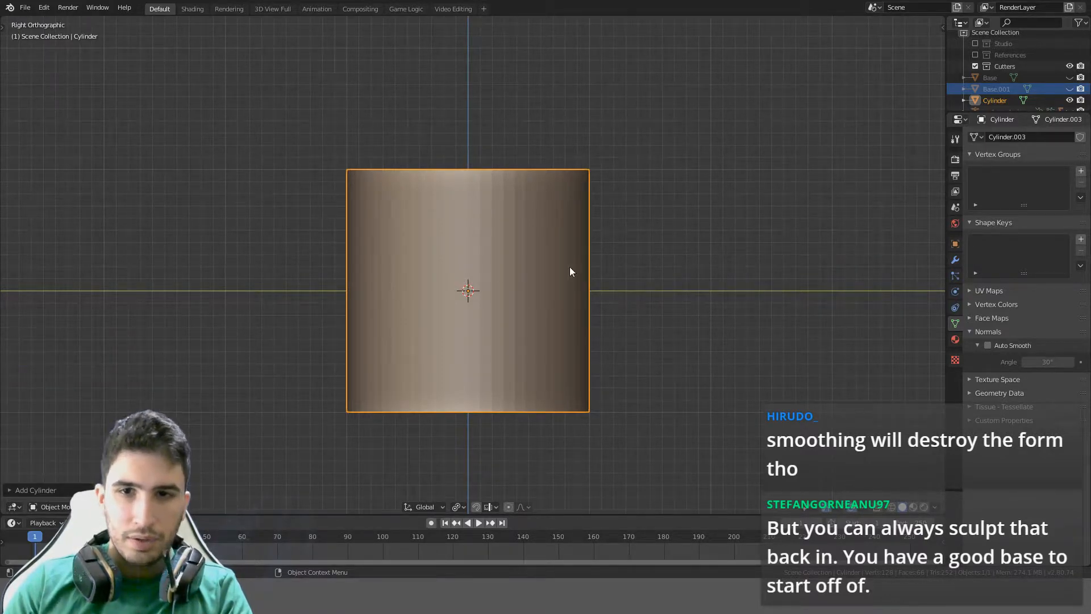
Scale the cylinder uniformly to 0.1 and set its Z dimension to 0.2 m
{"action": "key", "text": "s"}
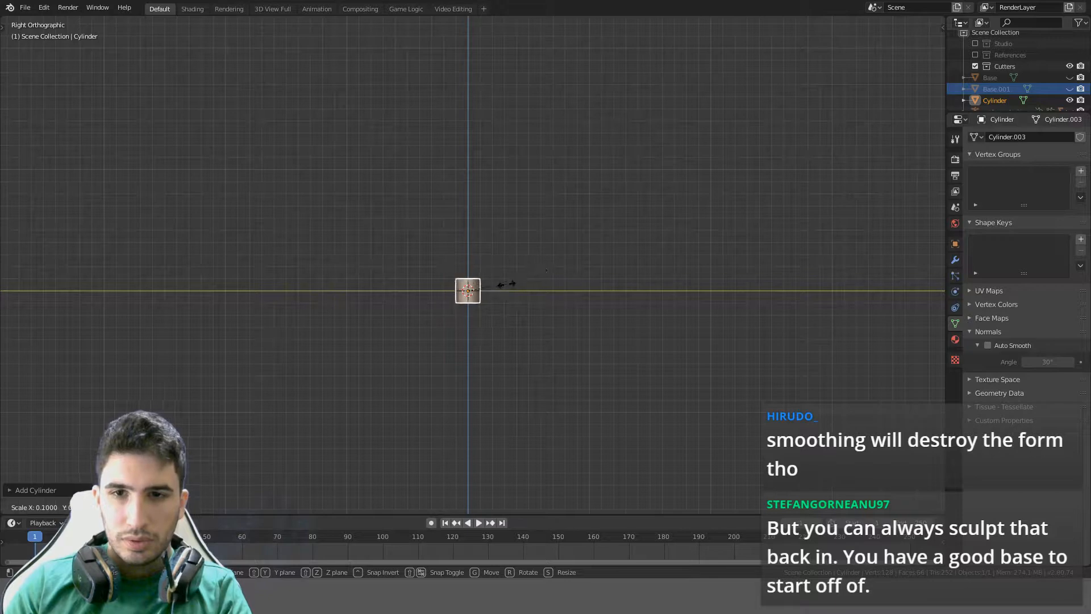
{"action": "key", "text": "Return"}
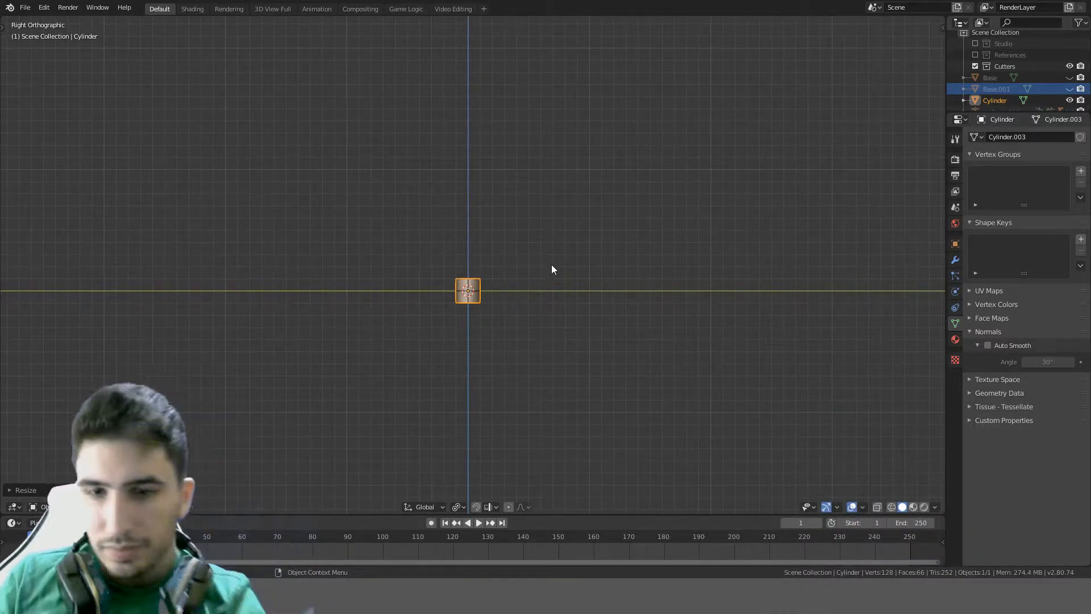
{"action": "key", "text": "n"}
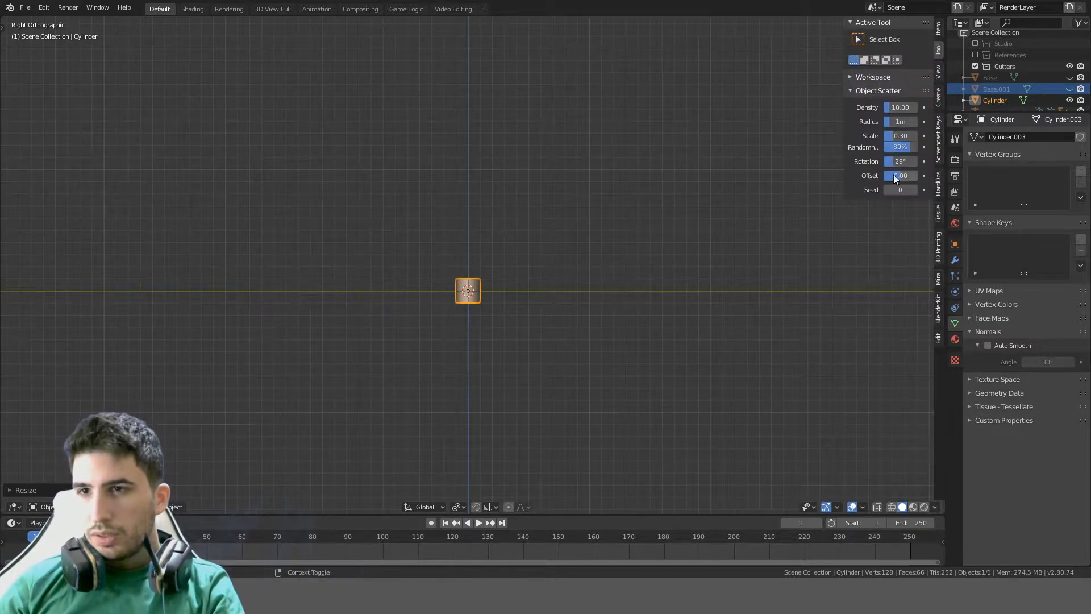
{"action": "left_click", "coordinate": [939, 32]}
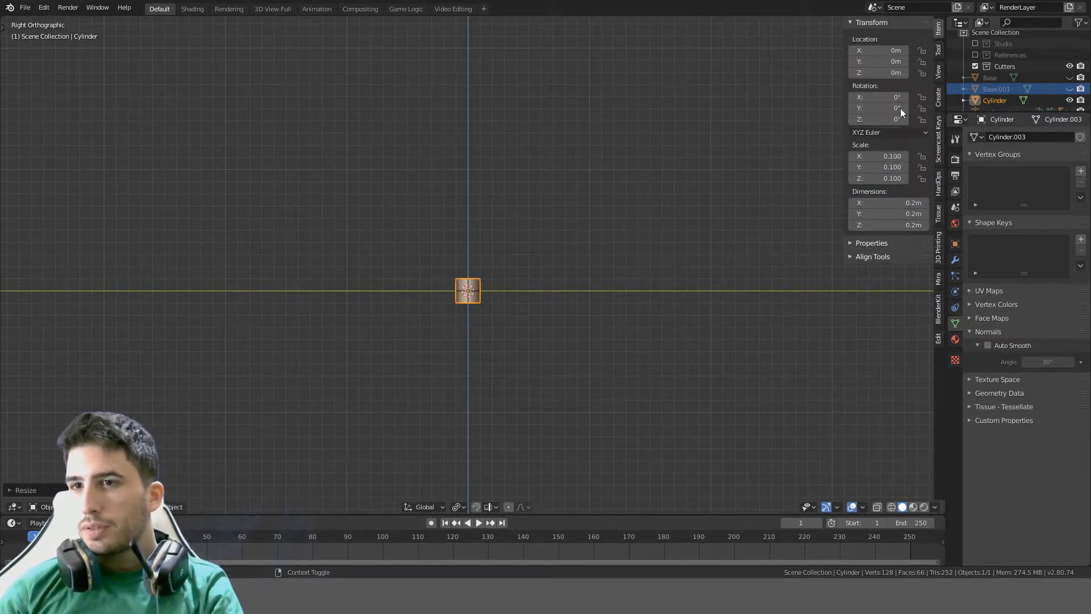
{"action": "left_click", "coordinate": [891, 225]}
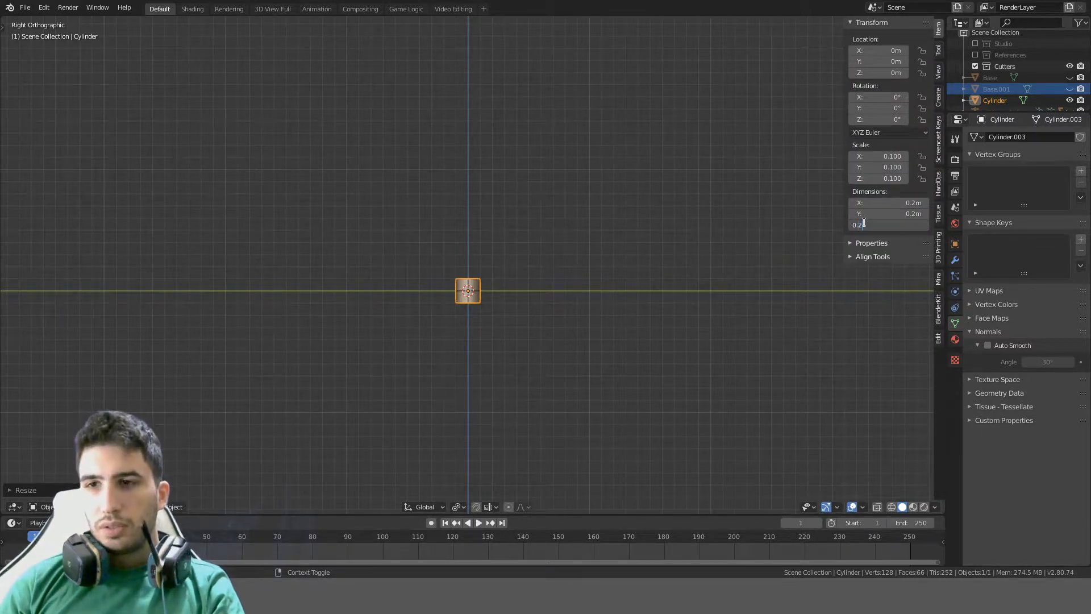
{"action": "type", "text": "0.2"}
{"action": "key", "text": "Return"}
{"action": "scroll", "coordinate": [755, 275], "scroll_direction": "up", "scroll_amount": 5}
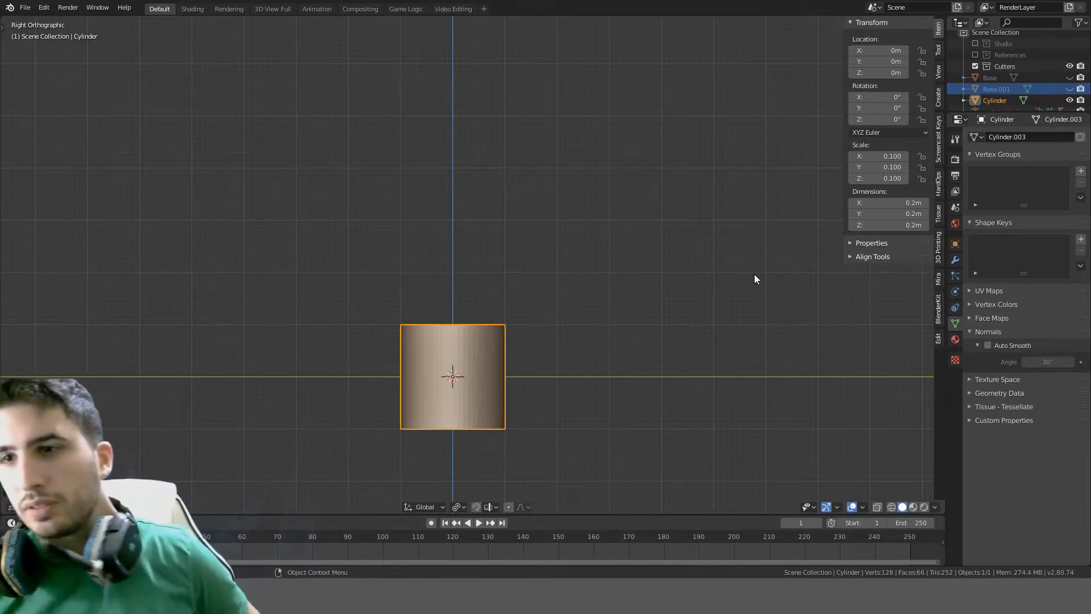
Set the cylinder's Y dimension to 0.03 m and its X dimension to 0.025 m
{"action": "left_click", "coordinate": [879, 214]}
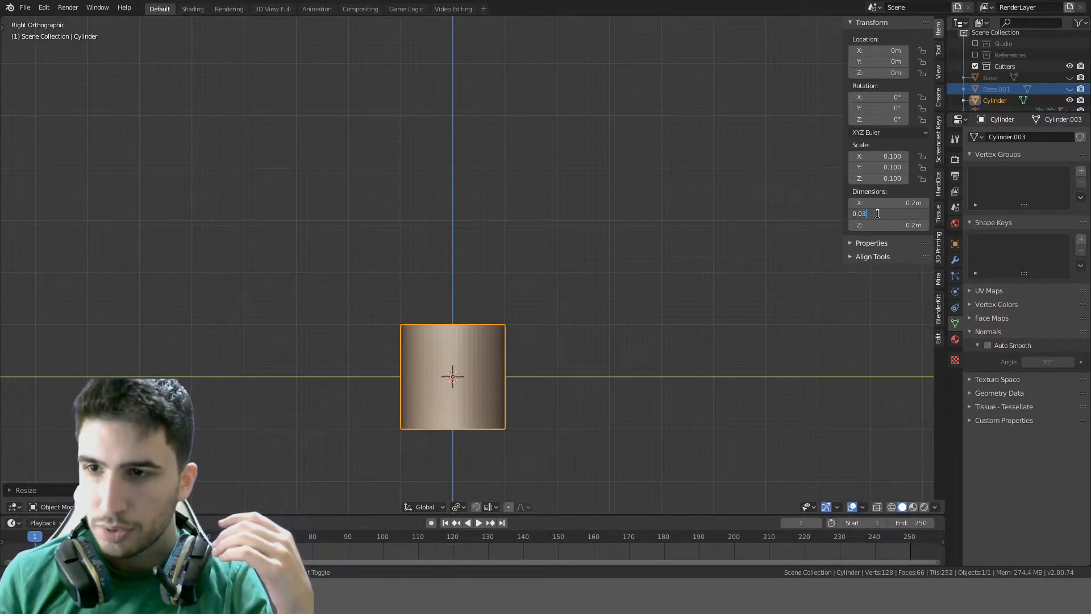
{"action": "type", "text": "0.03"}
{"action": "key", "text": "Return"}
{"action": "left_click", "coordinate": [901, 204]}
{"action": "type", "text": "0.0"}
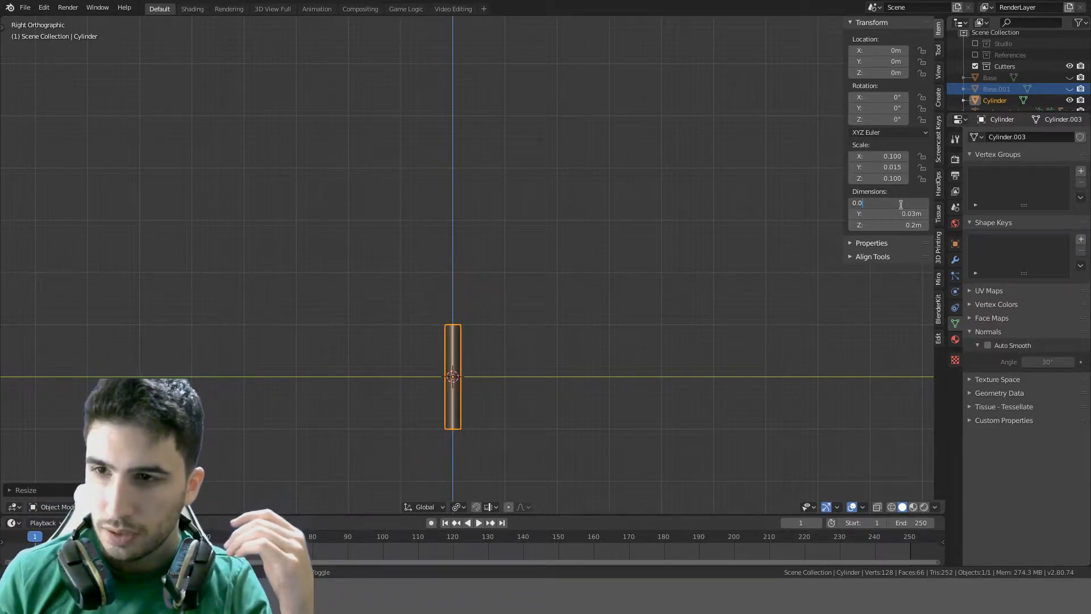
{"action": "type", "text": "25"}
{"action": "key", "text": "Return"}
Set the slim cylinder's Z dimension to 0.25 m
{"action": "middle_click_drag", "start_coordinate": [617, 297], "coordinate": [612, 332]}
{"action": "left_click", "coordinate": [910, 225]}
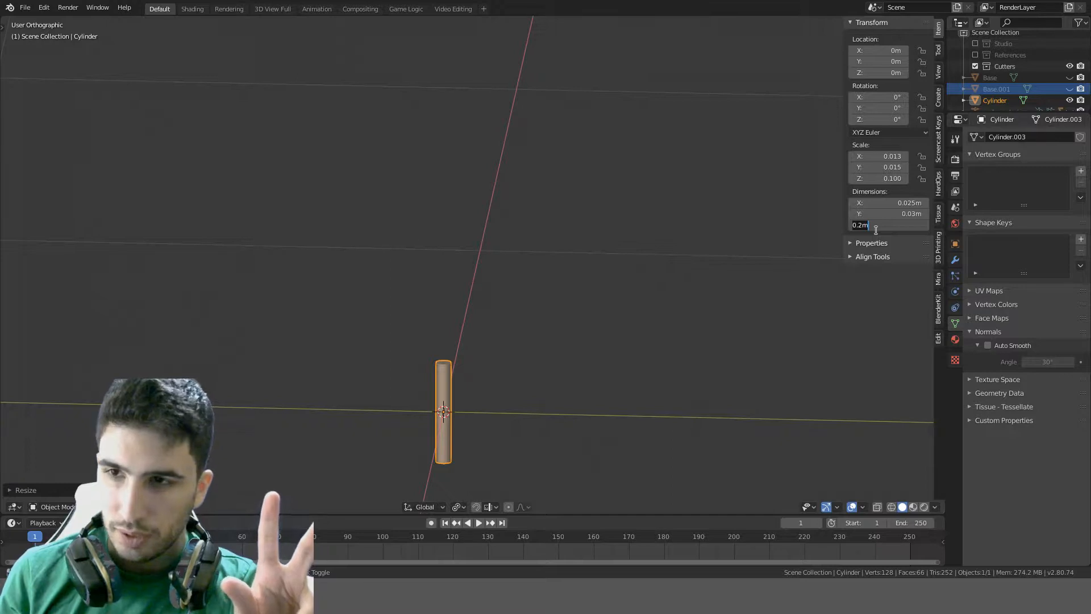
{"action": "type", "text": "0.25"}
{"action": "key", "text": "Return"}
{"action": "middle_click_drag", "start_coordinate": [654, 267], "coordinate": [554, 297]}
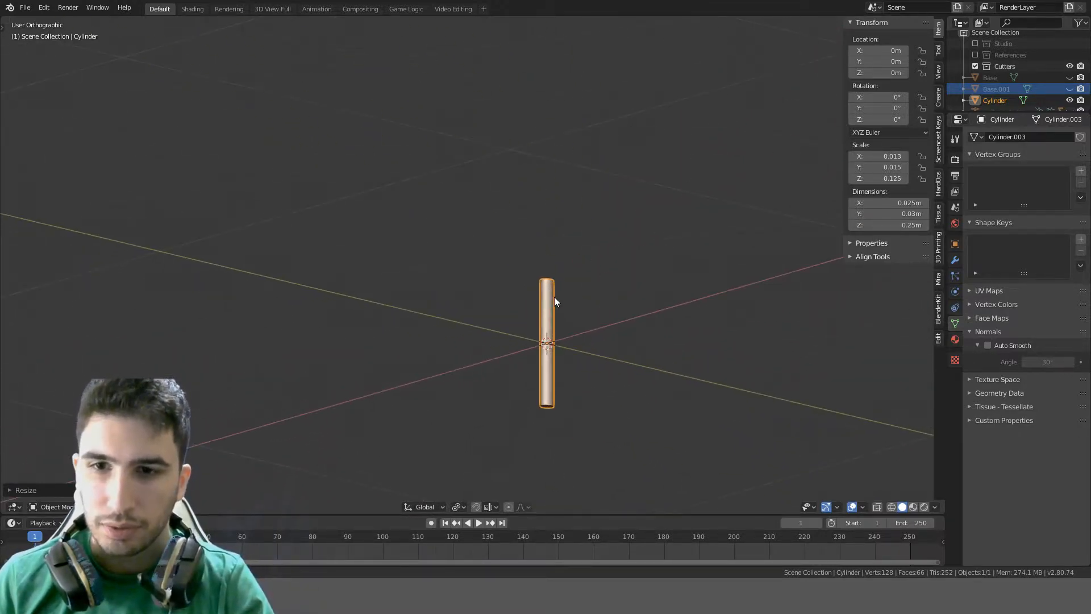
Return to the right orthographic view and hide the transform properties sidebar to clear space around the cylinder
{"action": "key", "text": "KP_3"}
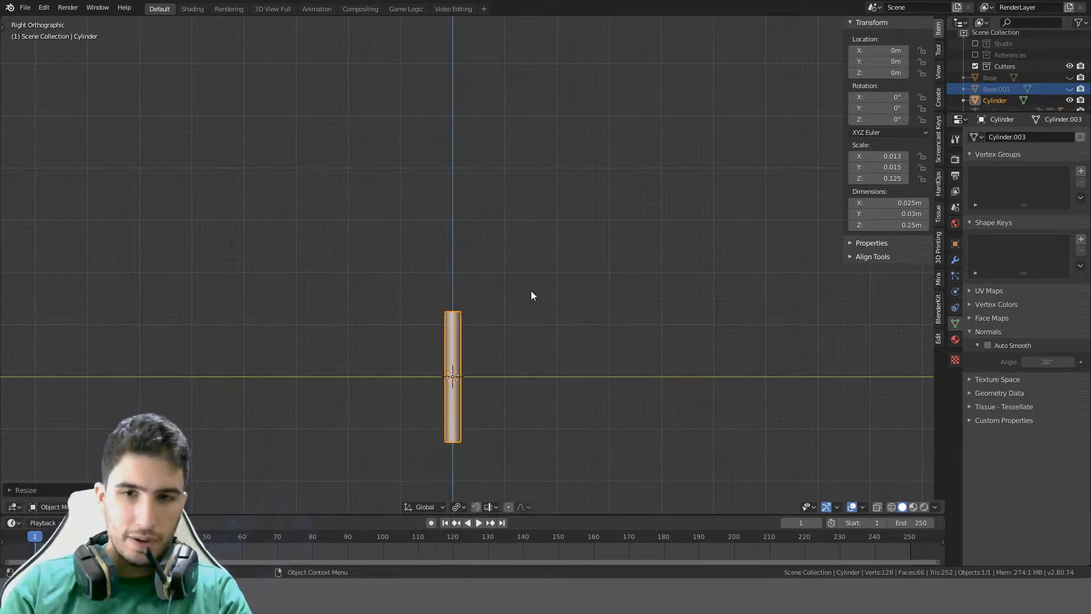
{"action": "key", "text": "n"}
{"action": "key", "text": "n"}
{"action": "key", "text": "n"}
{"action": "scroll", "coordinate": [543, 278], "scroll_direction": "down", "scroll_amount": 4}
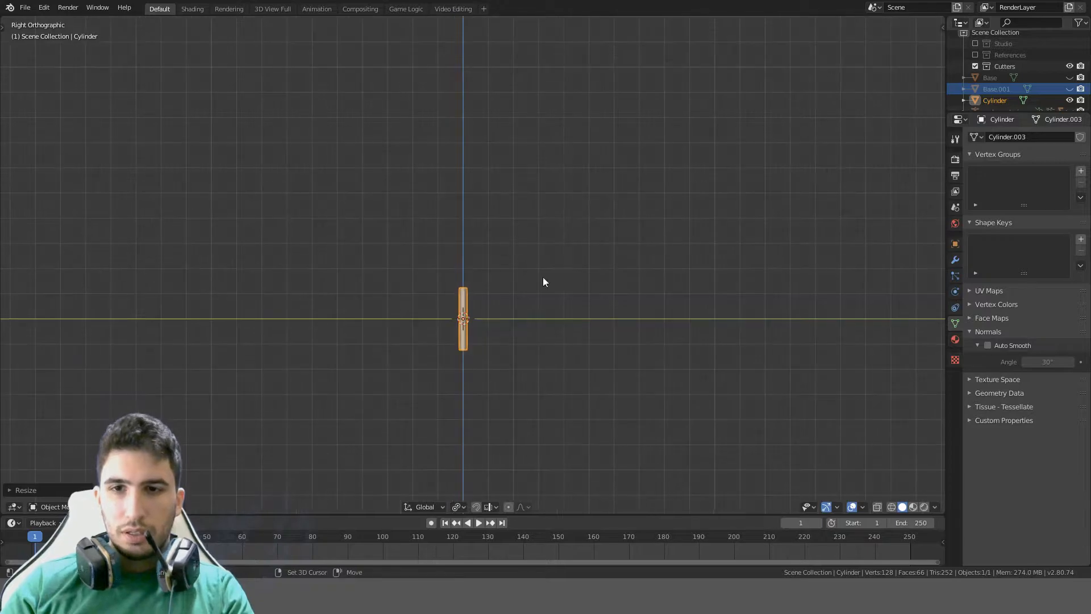
{"action": "middle_click_drag", "start_coordinate": [617, 248], "coordinate": [626, 312], "text": "shift"}
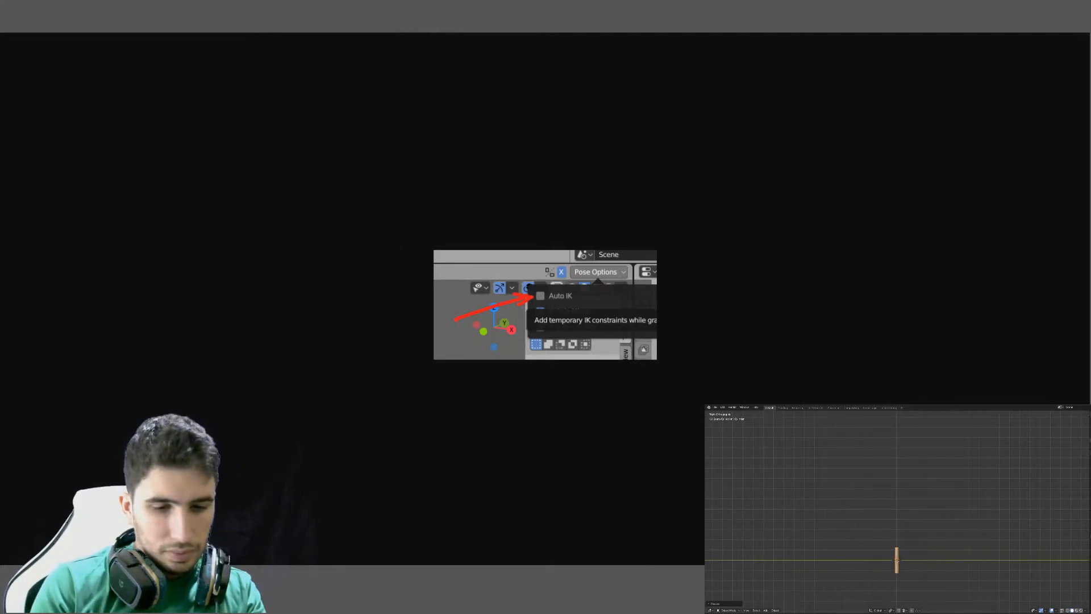
Switch to the web browser, search images for "d&d greatsword" and look through the results for a sword reference
{"action": "type", "text": "d&d"}
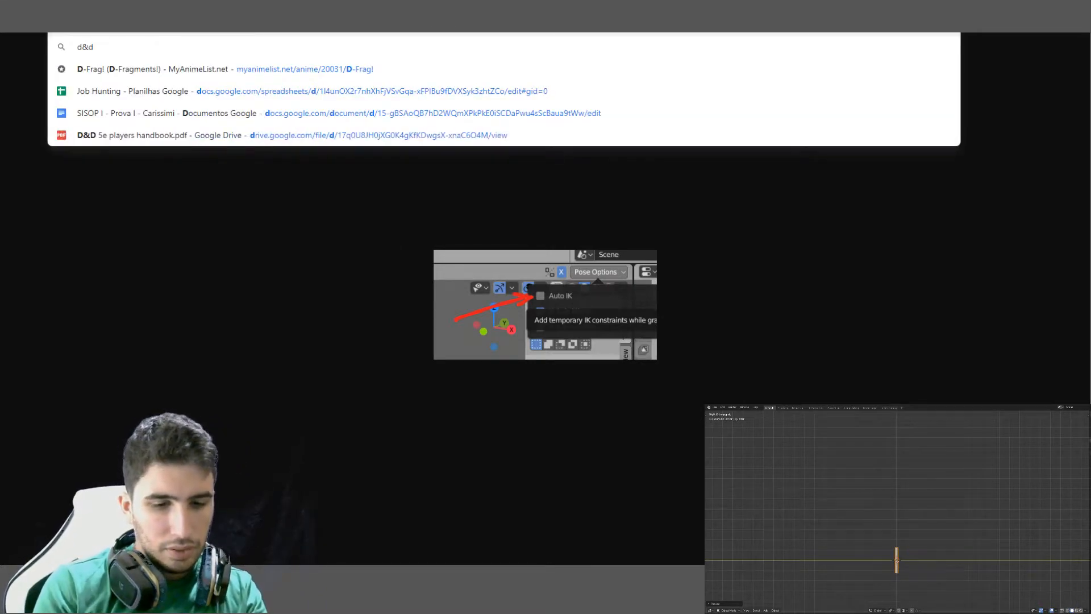
{"action": "type", "text": " w"}
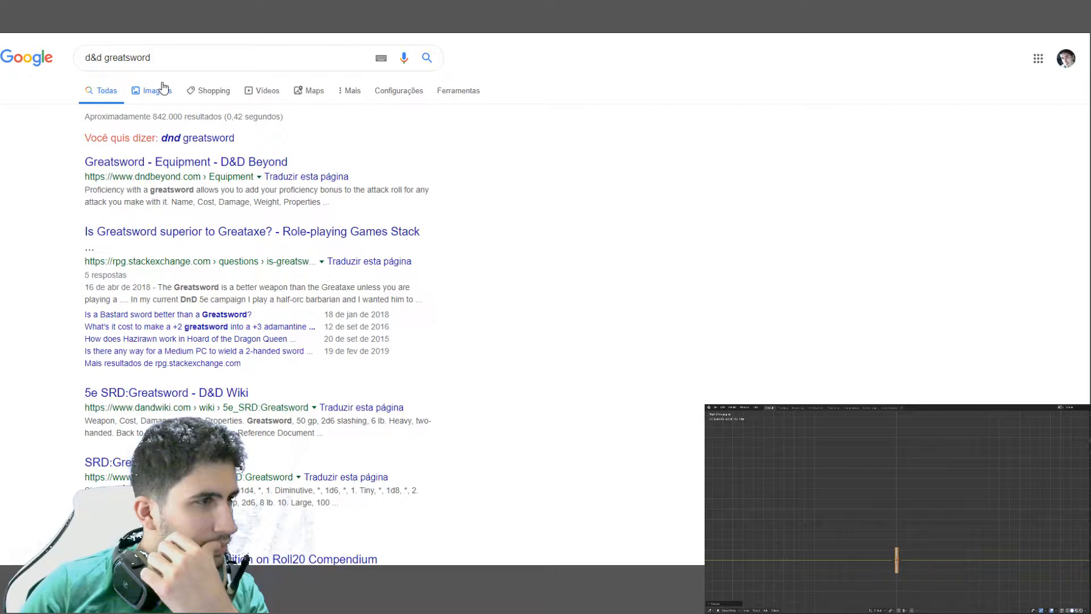
{"action": "left_click", "coordinate": [162, 89]}
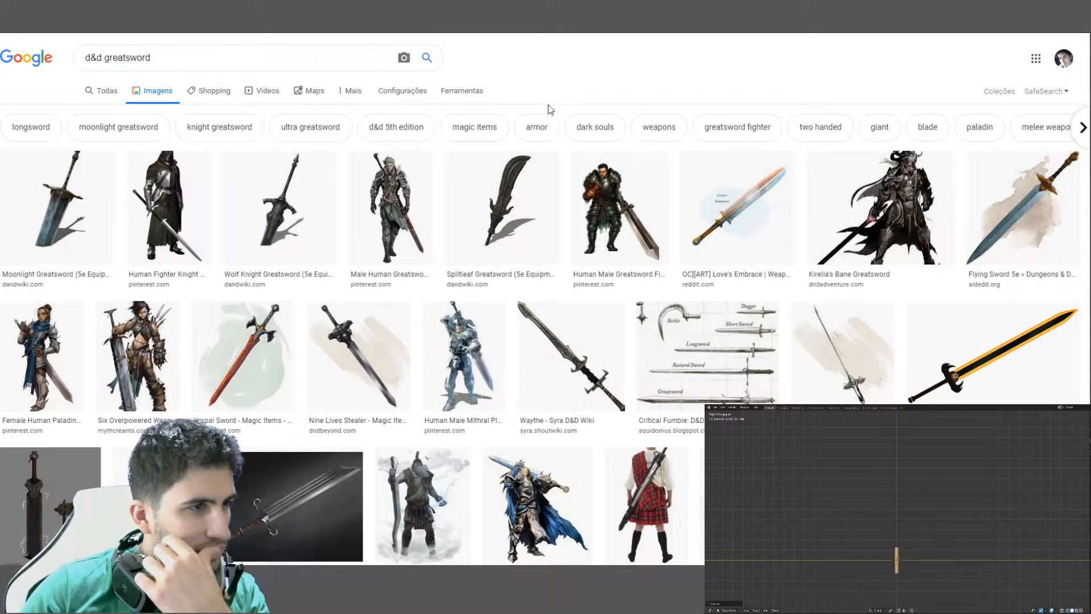
{"action": "scroll", "coordinate": [165, 222], "scroll_direction": "down", "scroll_amount": 2}
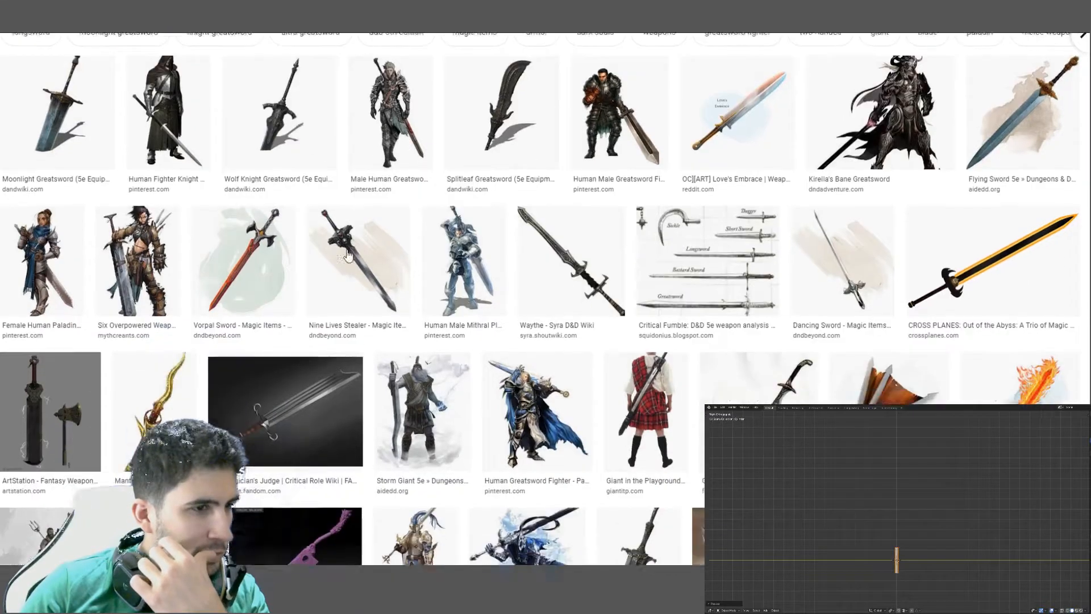
{"action": "scroll", "coordinate": [585, 250], "scroll_direction": "down", "scroll_amount": 2}
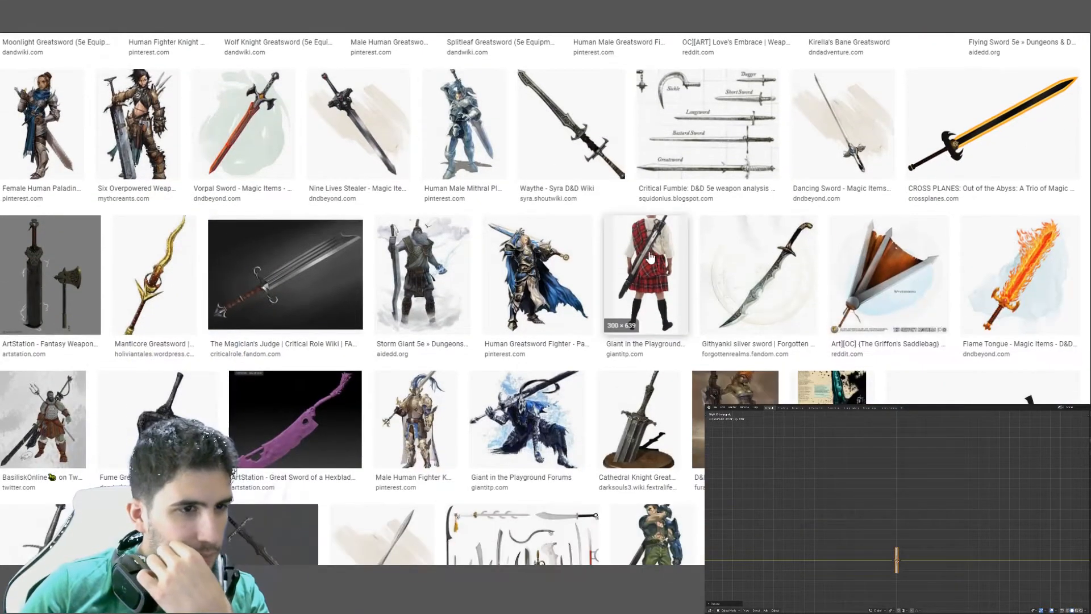
{"action": "scroll", "coordinate": [628, 280], "scroll_direction": "down", "scroll_amount": 2}
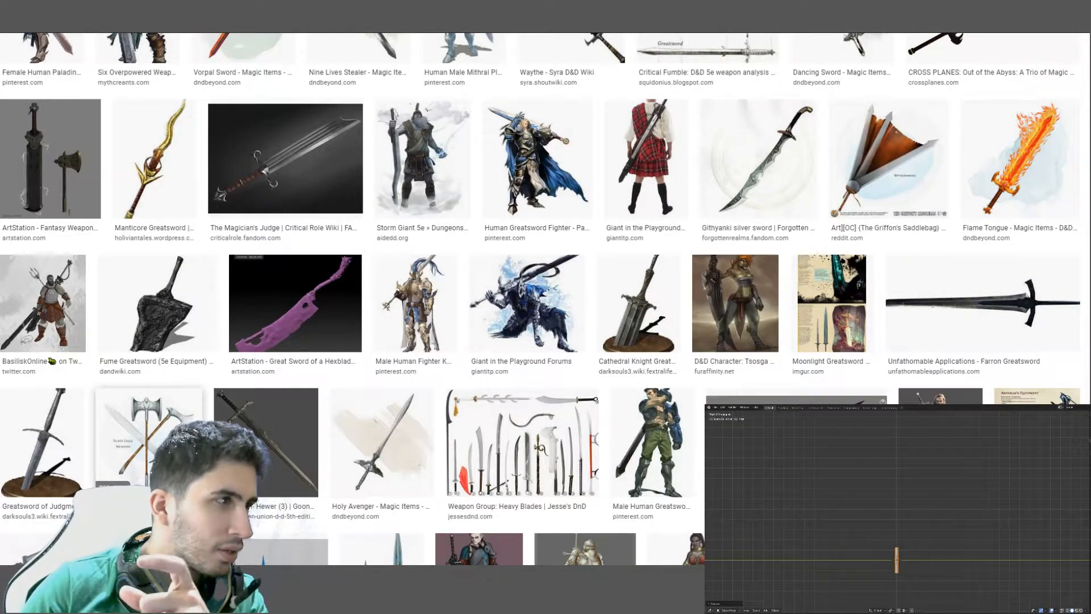
{"action": "scroll", "coordinate": [469, 401], "scroll_direction": "down", "scroll_amount": 5}
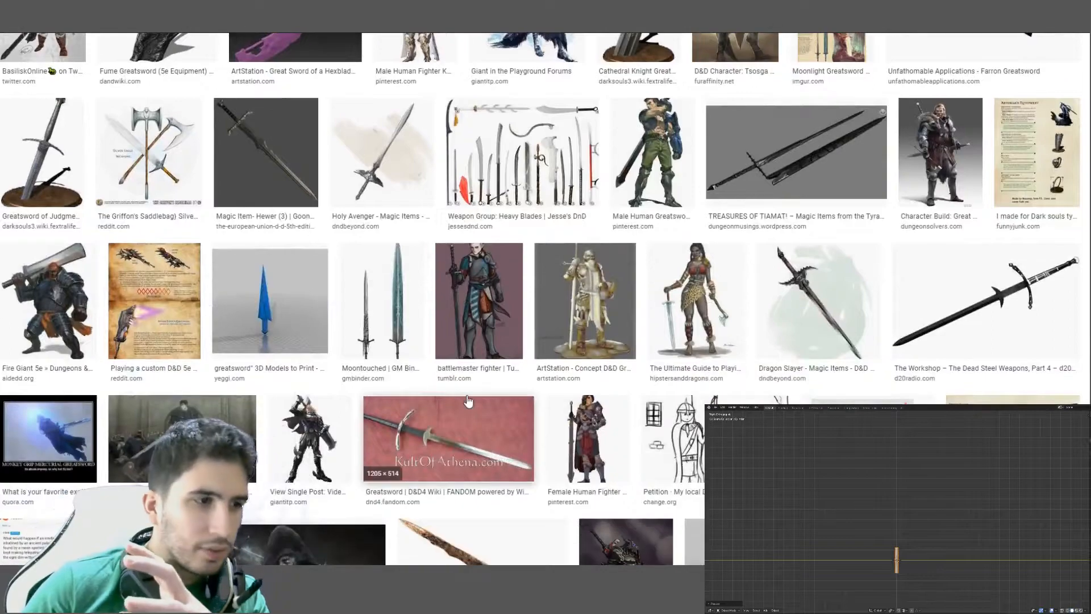
{"action": "scroll", "coordinate": [469, 401], "scroll_direction": "down", "scroll_amount": 3}
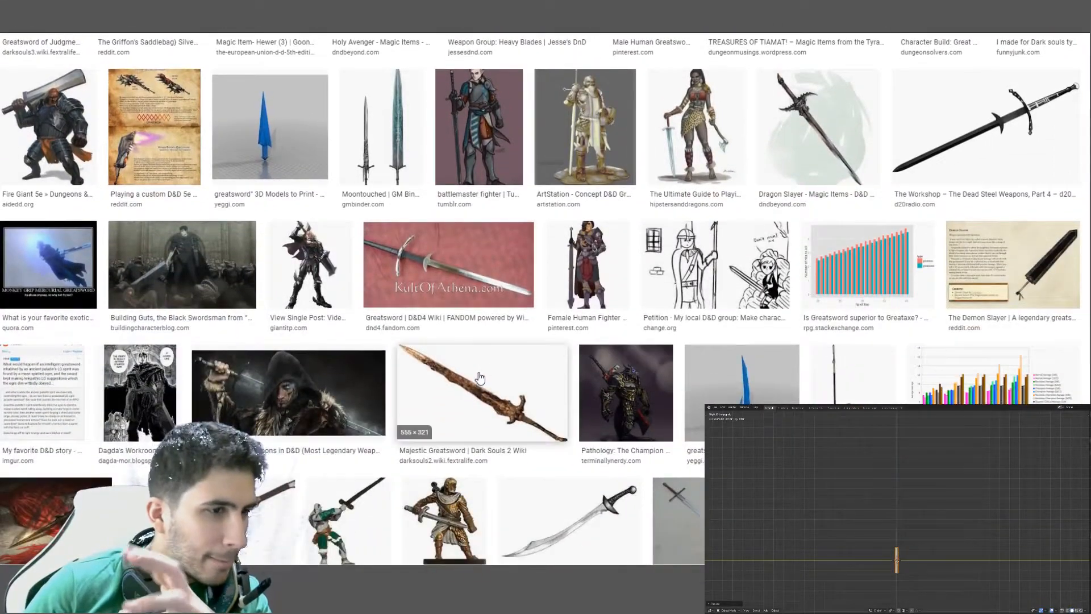
{"action": "scroll", "coordinate": [481, 378], "scroll_direction": "up", "scroll_amount": 15}
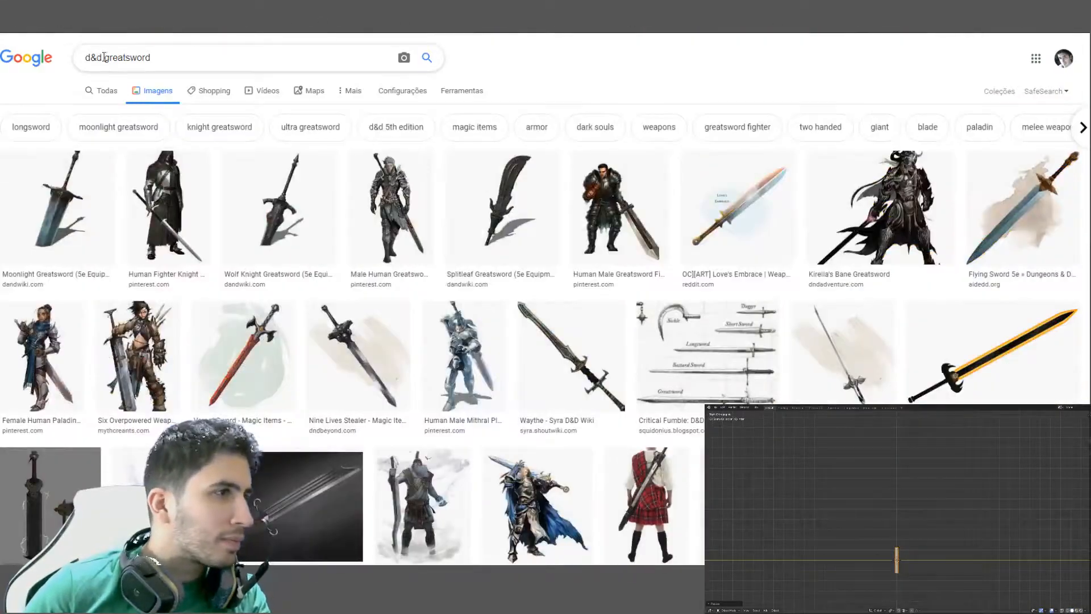
Change the image search to "orcish greatsword" and look through the results for a blade reference
{"action": "left_click_drag", "start_coordinate": [103, 57], "coordinate": [64, 62]}
{"action": "type", "text": "orcish"}
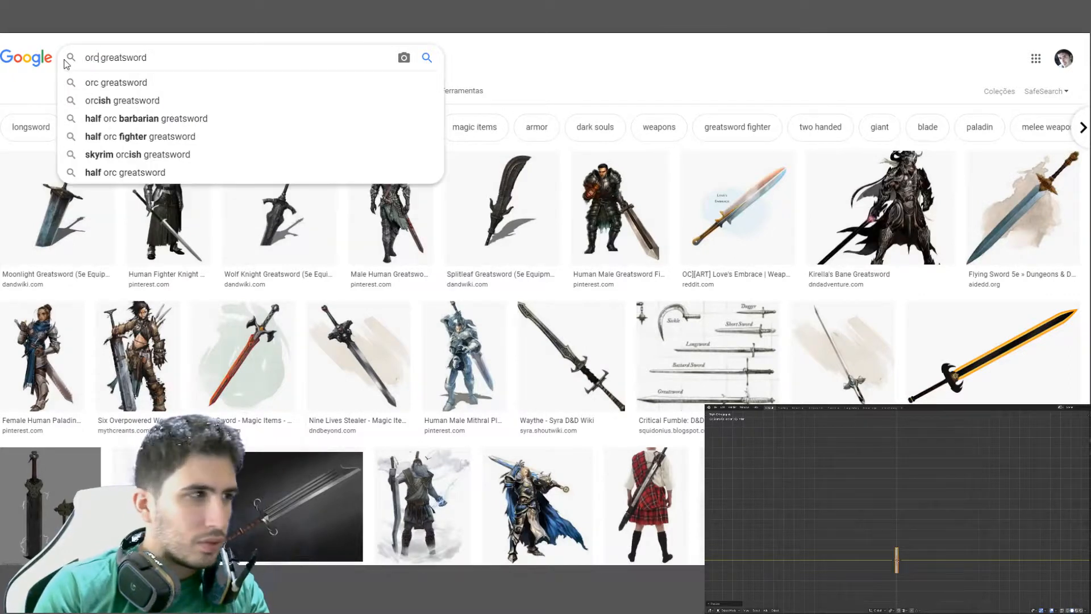
{"action": "key", "text": "Escape"}
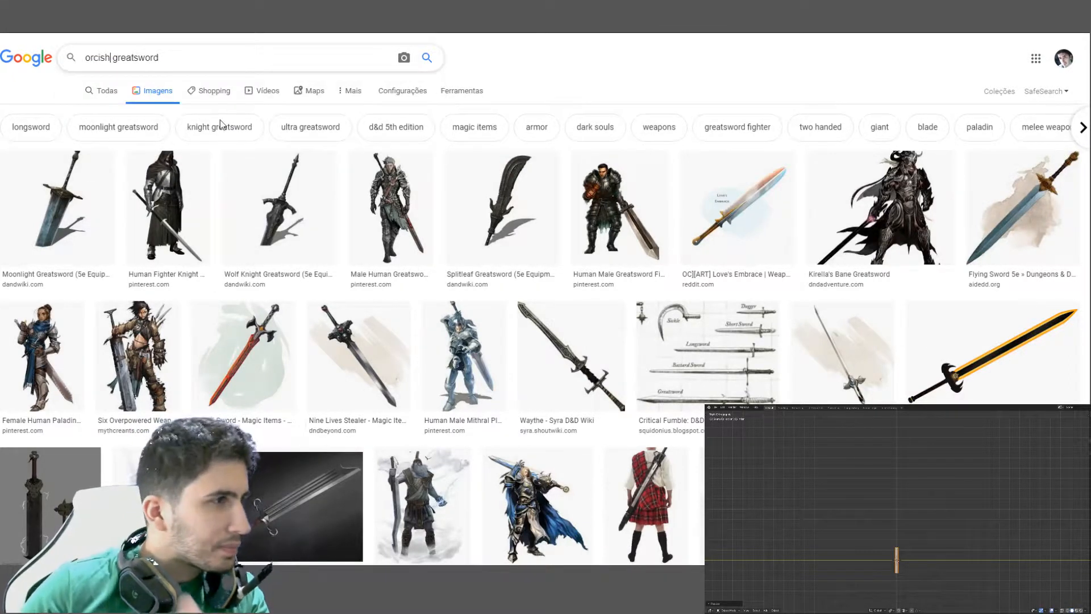
{"action": "key", "text": "Return"}
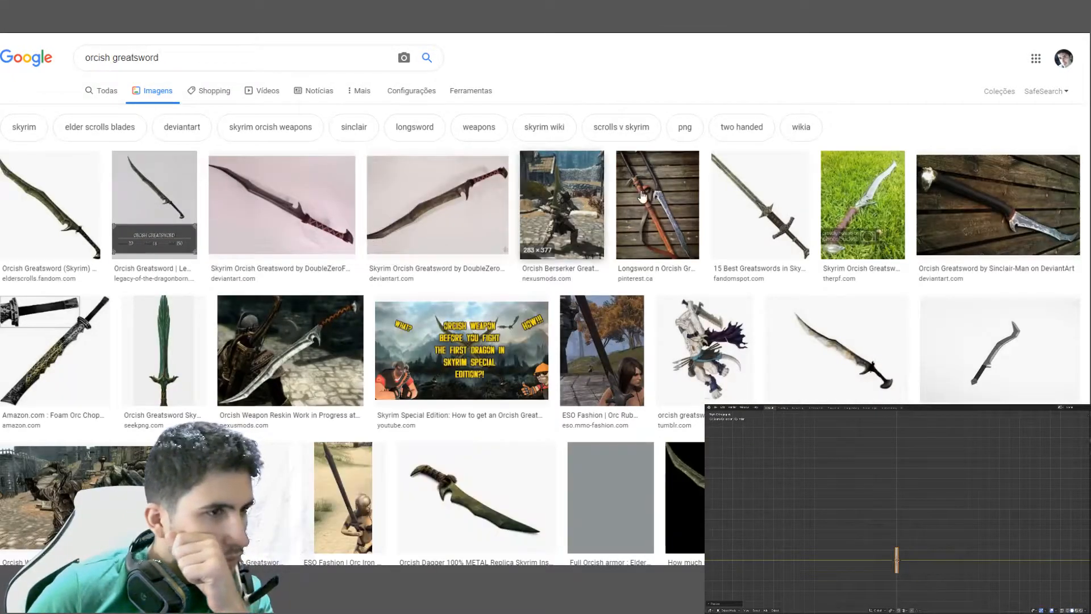
{"action": "scroll", "coordinate": [733, 221], "scroll_direction": "down", "scroll_amount": 1}
{"action": "scroll", "coordinate": [931, 227], "scroll_direction": "down", "scroll_amount": 1}
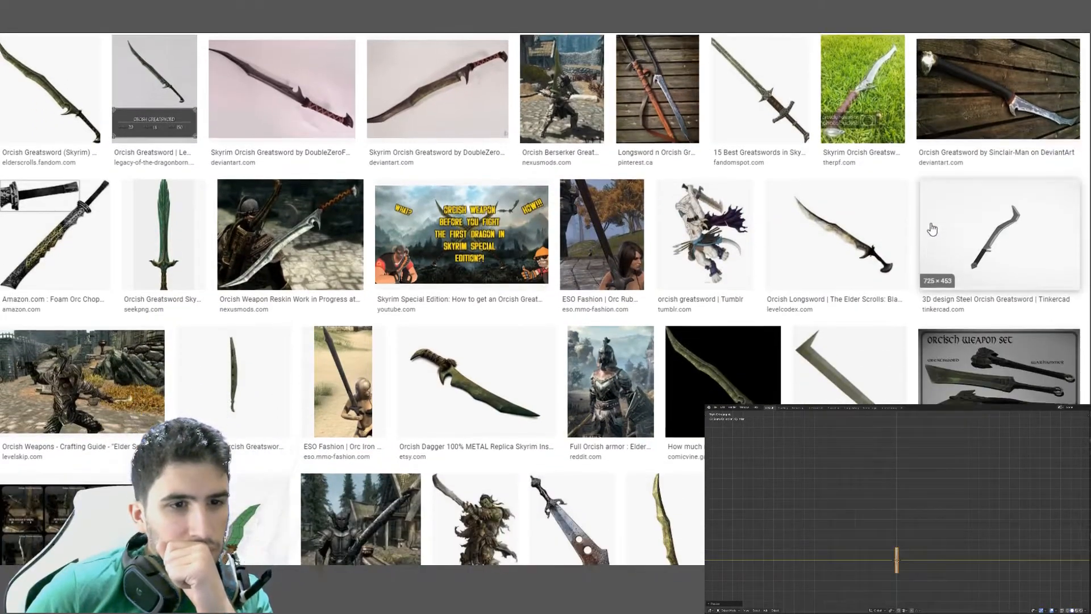
{"action": "scroll", "coordinate": [932, 229], "scroll_direction": "down", "scroll_amount": 2}
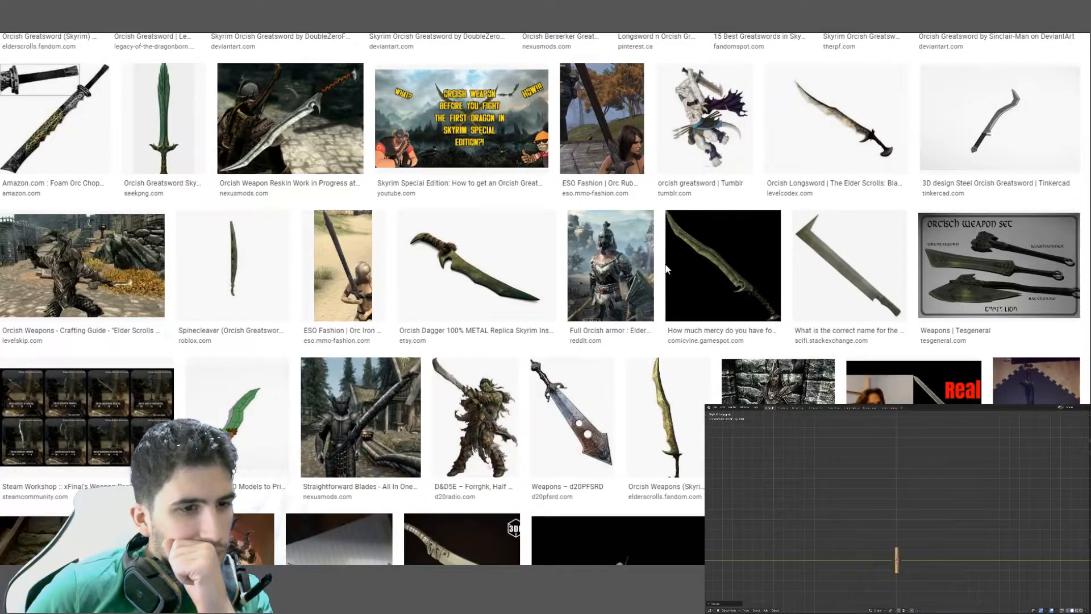
{"action": "scroll", "coordinate": [667, 269], "scroll_direction": "down", "scroll_amount": 5}
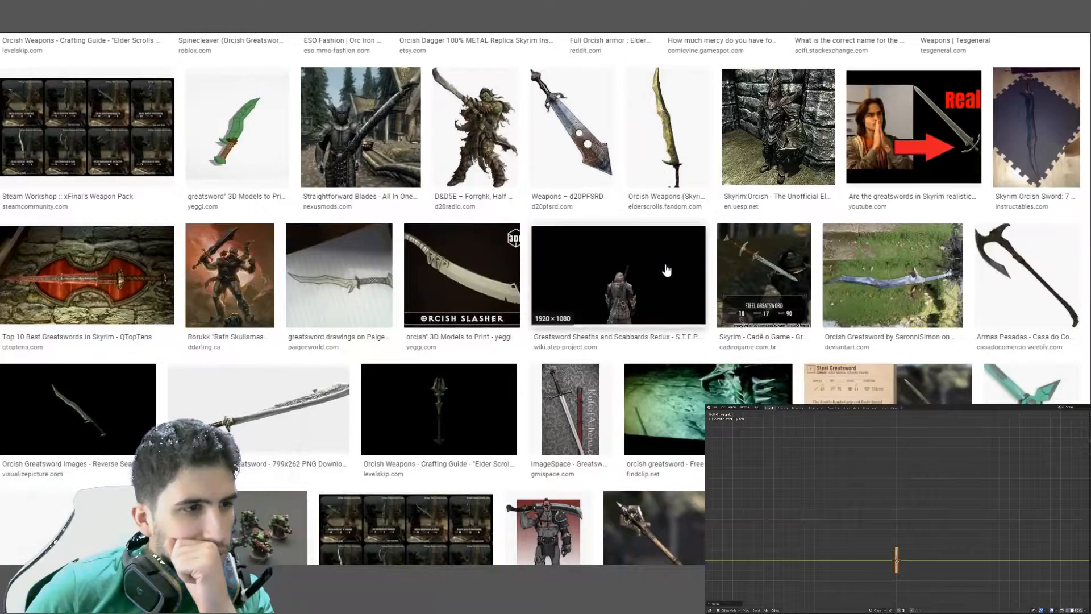
{"action": "scroll", "coordinate": [666, 270], "scroll_direction": "up", "scroll_amount": 7}
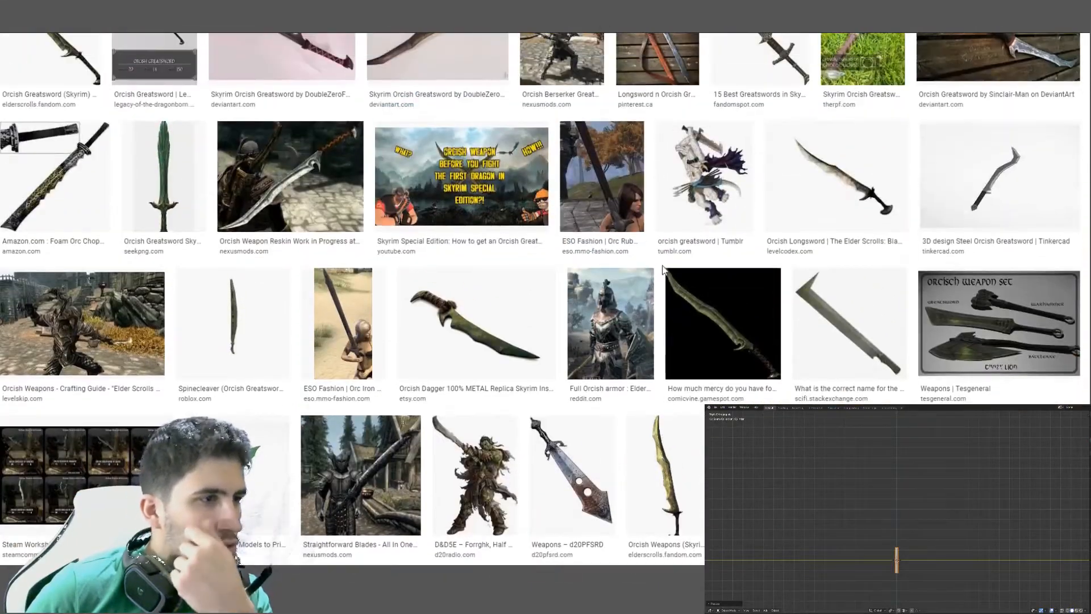
Browse the orcish greatsword image results for blade shape references
{"action": "scroll", "coordinate": [663, 274], "scroll_direction": "down", "scroll_amount": 5}
{"action": "scroll", "coordinate": [661, 275], "scroll_direction": "down", "scroll_amount": 5}
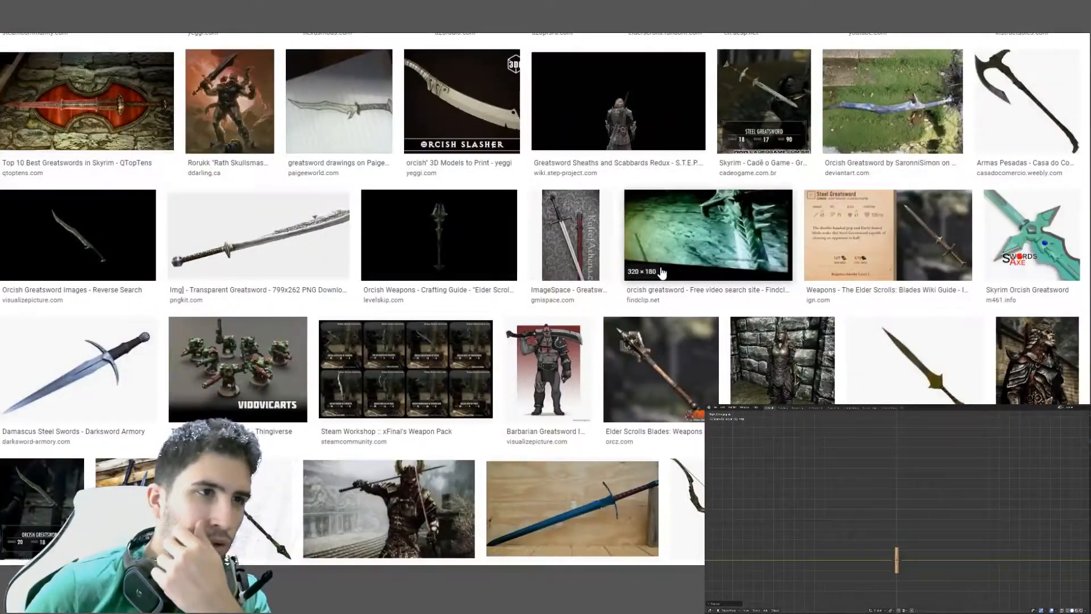
{"action": "scroll", "coordinate": [662, 273], "scroll_direction": "down", "scroll_amount": 3}
{"action": "scroll", "coordinate": [664, 273], "scroll_direction": "up", "scroll_amount": 3}
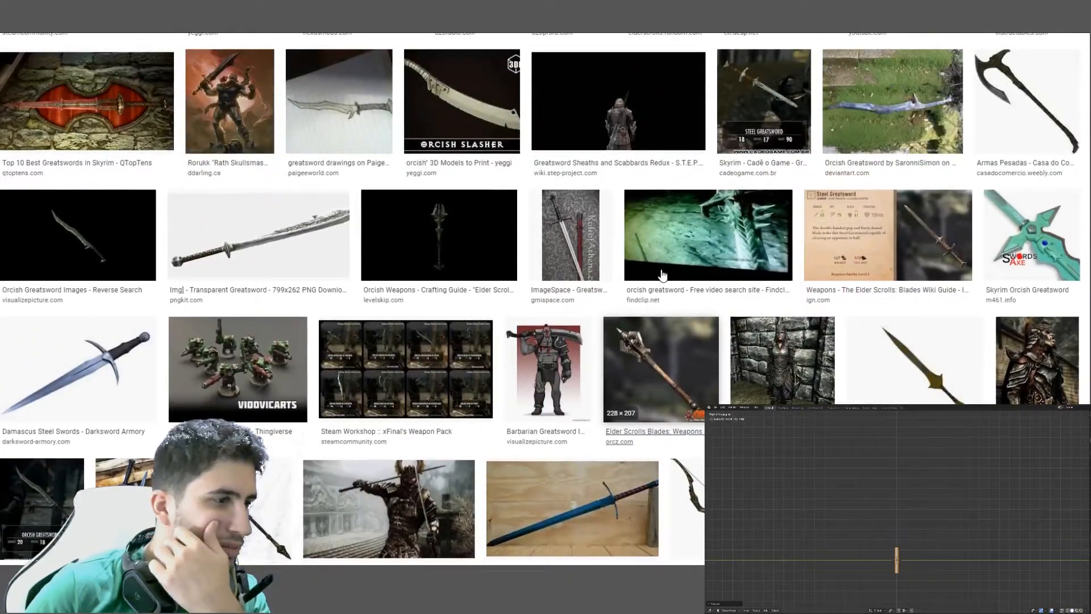
{"action": "scroll", "coordinate": [662, 275], "scroll_direction": "down", "scroll_amount": 12}
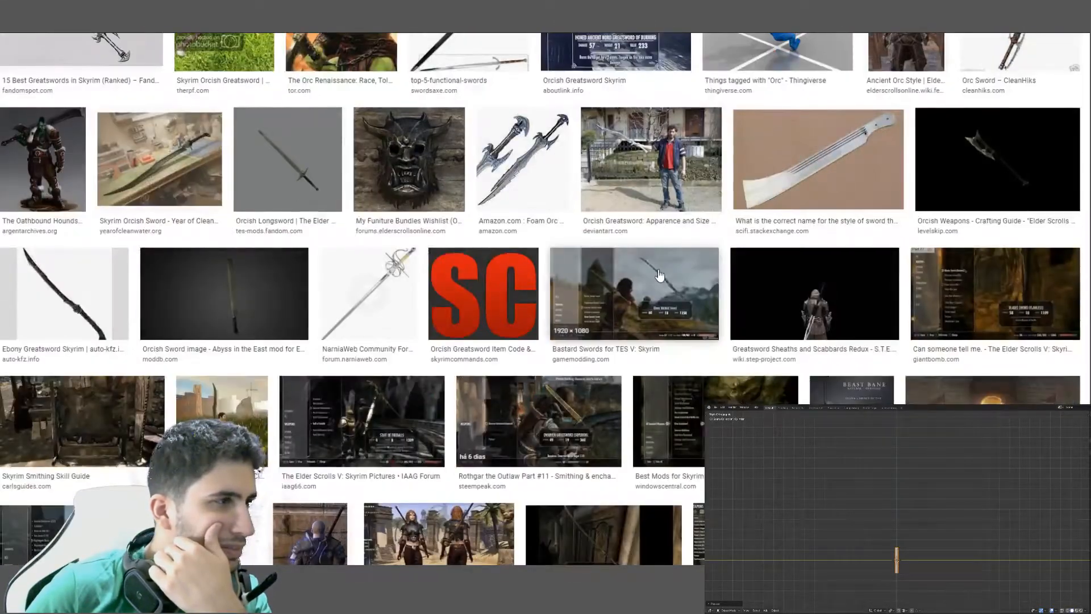
{"action": "left_click", "coordinate": [41, 161]}
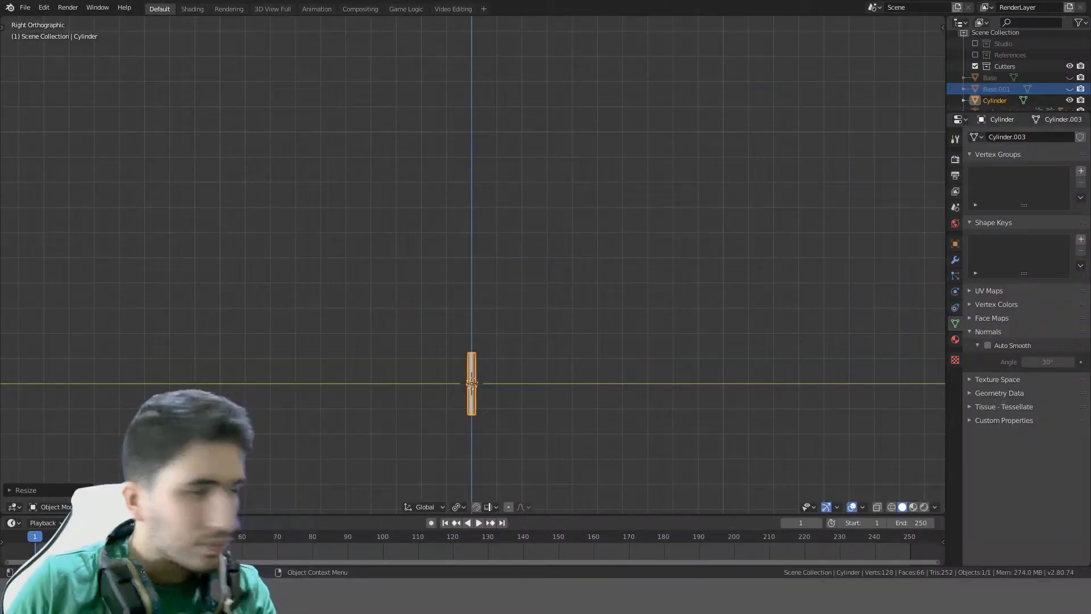
Add a cube mesh at the world origin, where the sword handle cylinder stands, in the right orthographic view
{"action": "middle_click_drag", "start_coordinate": [446, 295], "coordinate": [481, 311]}
{"action": "key", "text": "KP_3"}
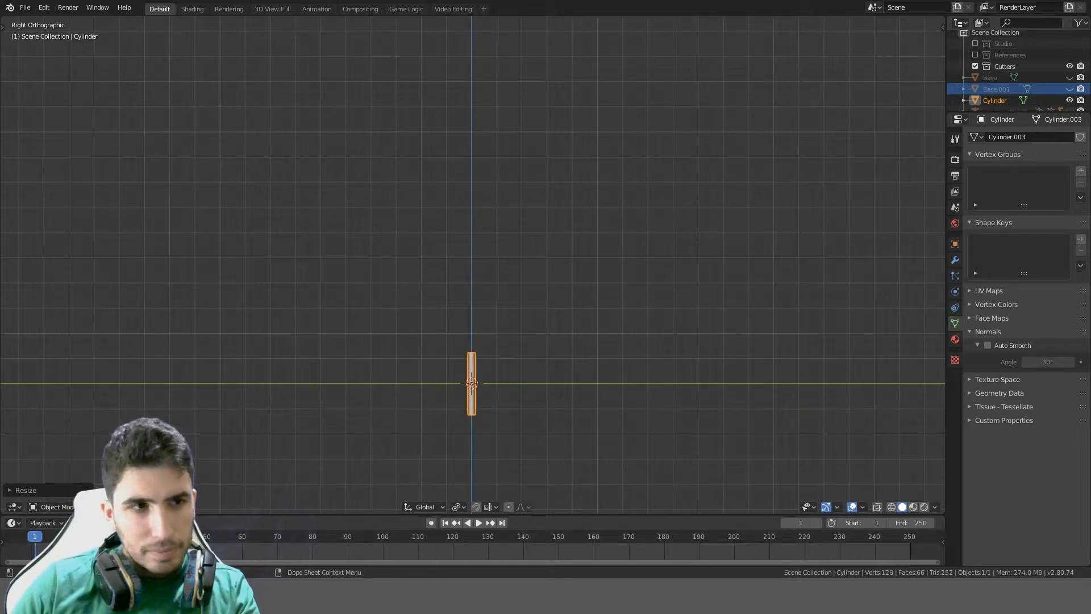
{"action": "middle_click_drag", "start_coordinate": [515, 300], "coordinate": [520, 311]}
{"action": "key", "text": "KP_3"}
{"action": "key", "text": "shift+a"}
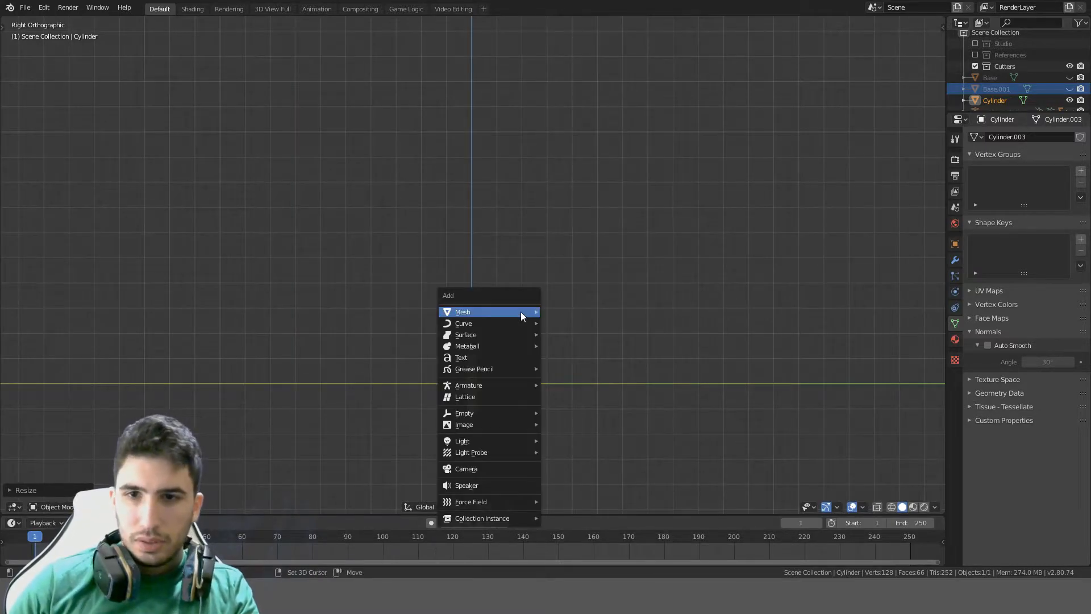
{"action": "mouse_move", "coordinate": [521, 312]}
{"action": "left_click", "coordinate": [598, 56]}
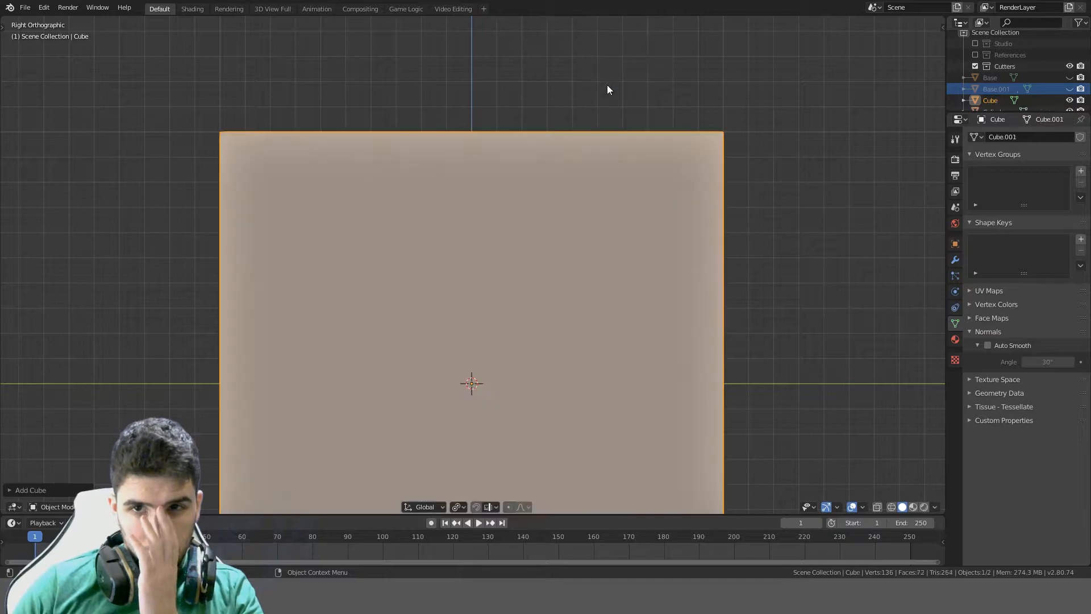
Set the cube's Z dimension to 1.5 m
{"action": "scroll", "coordinate": [660, 200], "scroll_direction": "down", "scroll_amount": 7}
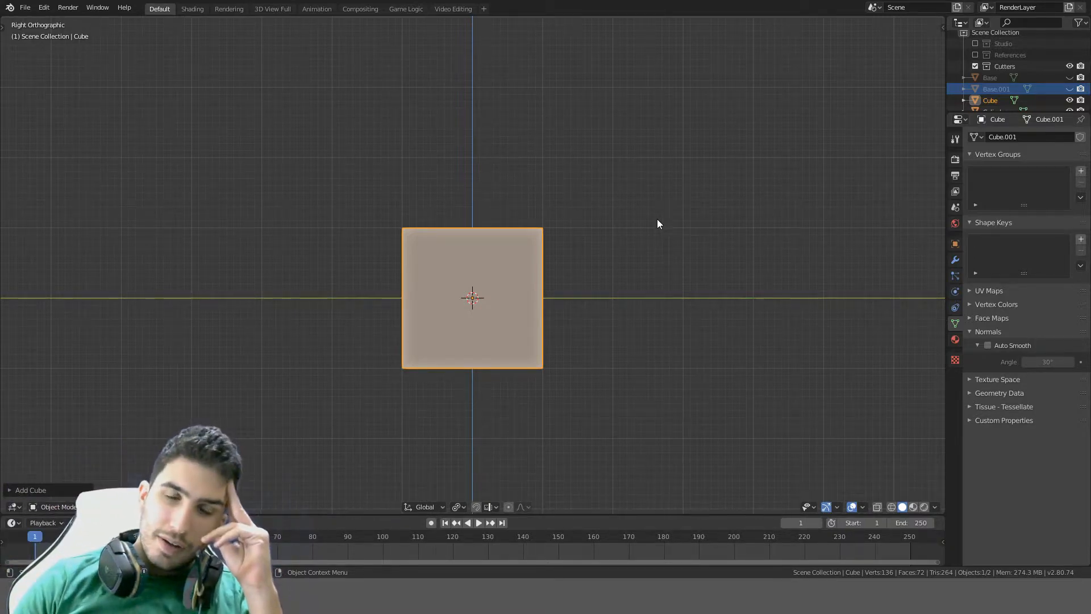
{"action": "scroll", "coordinate": [654, 228], "scroll_direction": "up", "scroll_amount": 3}
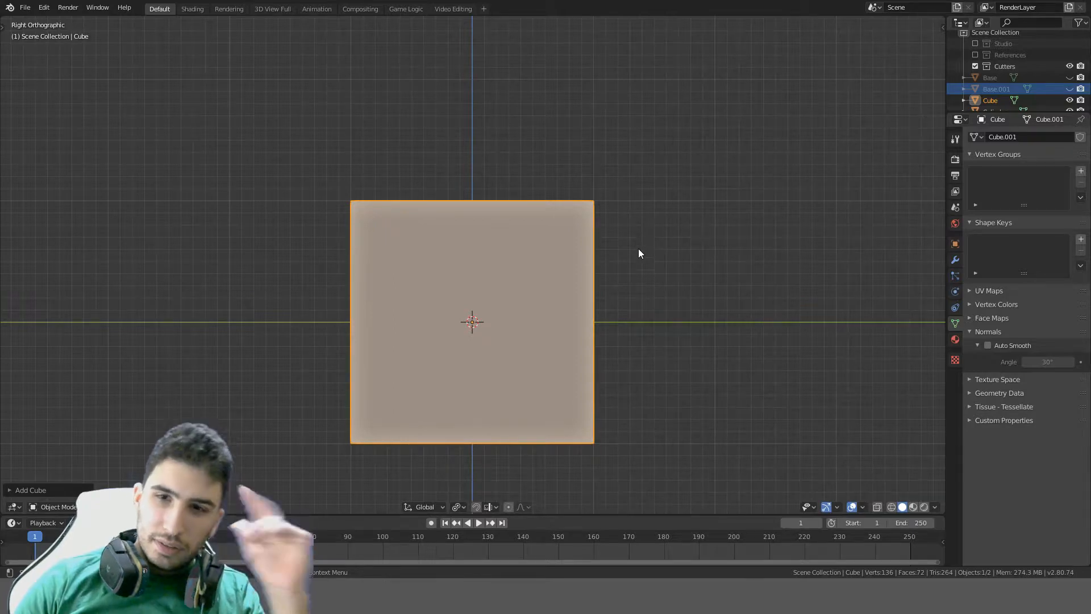
{"action": "key", "text": "n"}
{"action": "left_click", "coordinate": [894, 223]}
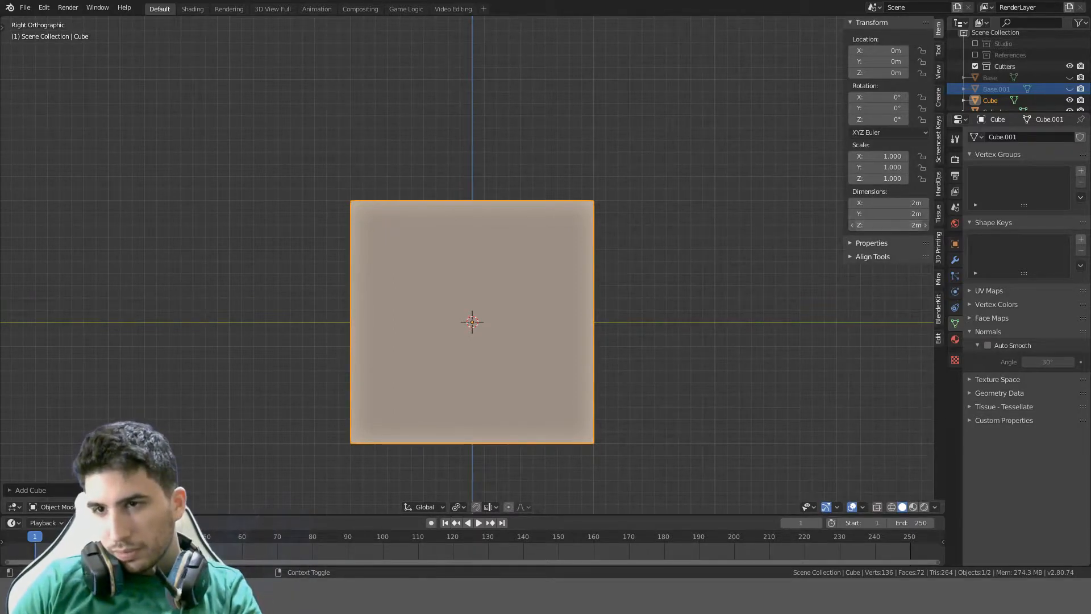
{"action": "type", "text": "1.5"}
{"action": "key", "text": "Return"}
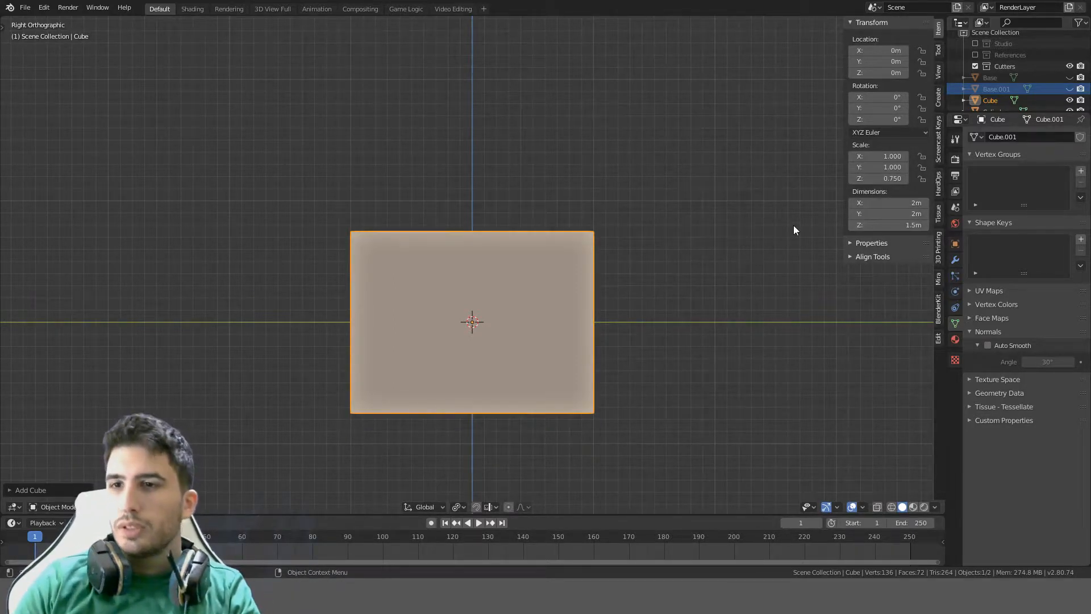
Raise the cube along Z to a height of 0.9 m, above the handle
{"action": "key", "text": "g"}
{"action": "key", "text": "z"}
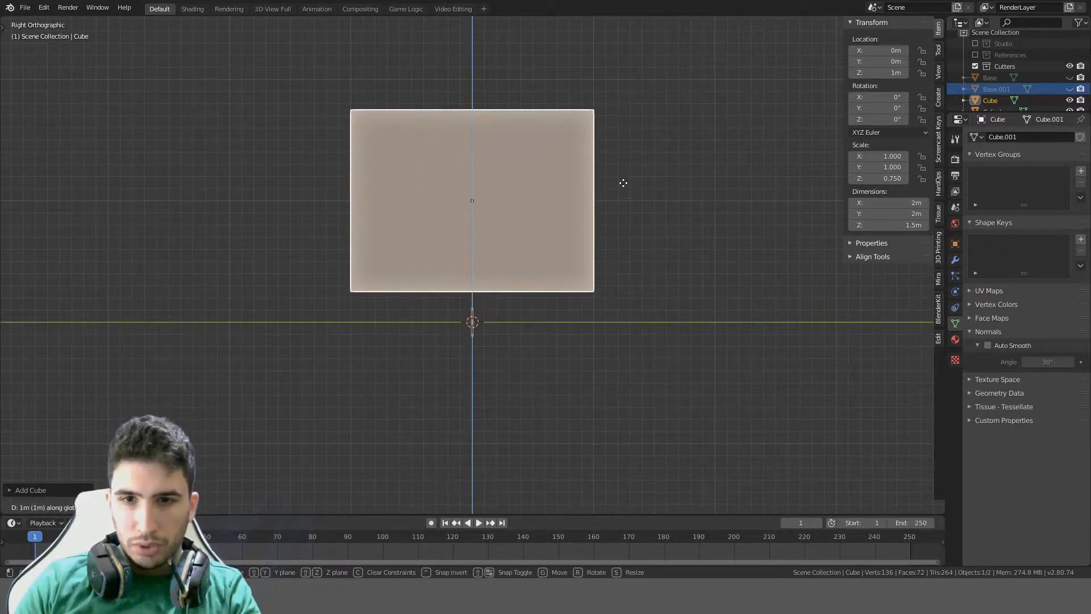
{"action": "left_click", "coordinate": [615, 205]}
Scale the cube into a thin blade blank, 0.2 m along Y and 0.04 m along X
{"action": "scroll", "coordinate": [739, 216], "scroll_direction": "up", "scroll_amount": 4}
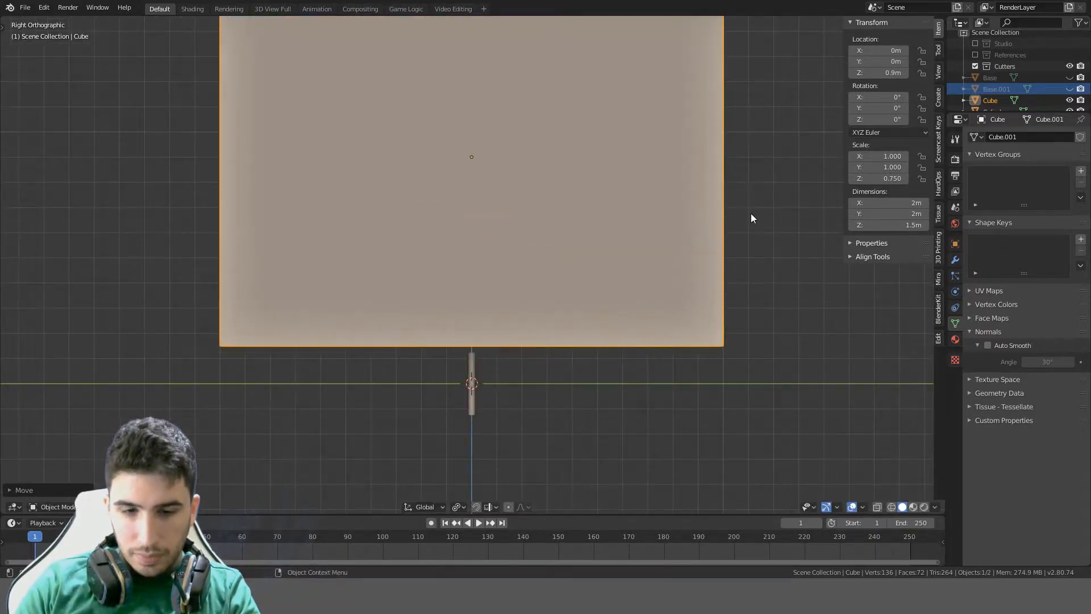
{"action": "key", "text": "s"}
{"action": "key", "text": "y"}
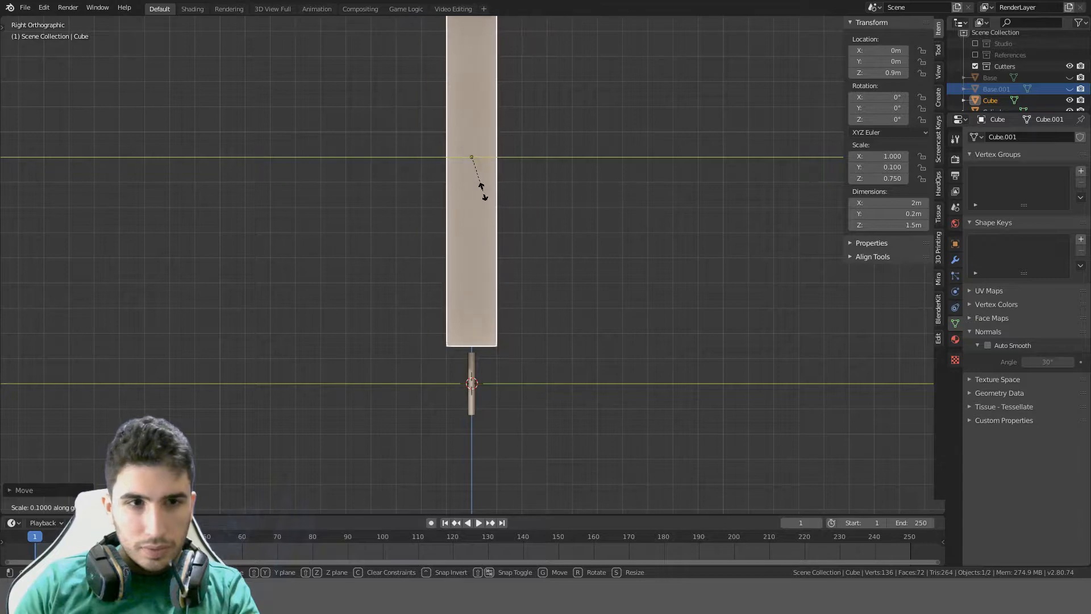
{"action": "left_click", "coordinate": [484, 192]}
{"action": "middle_click_drag", "start_coordinate": [571, 239], "coordinate": [528, 241]}
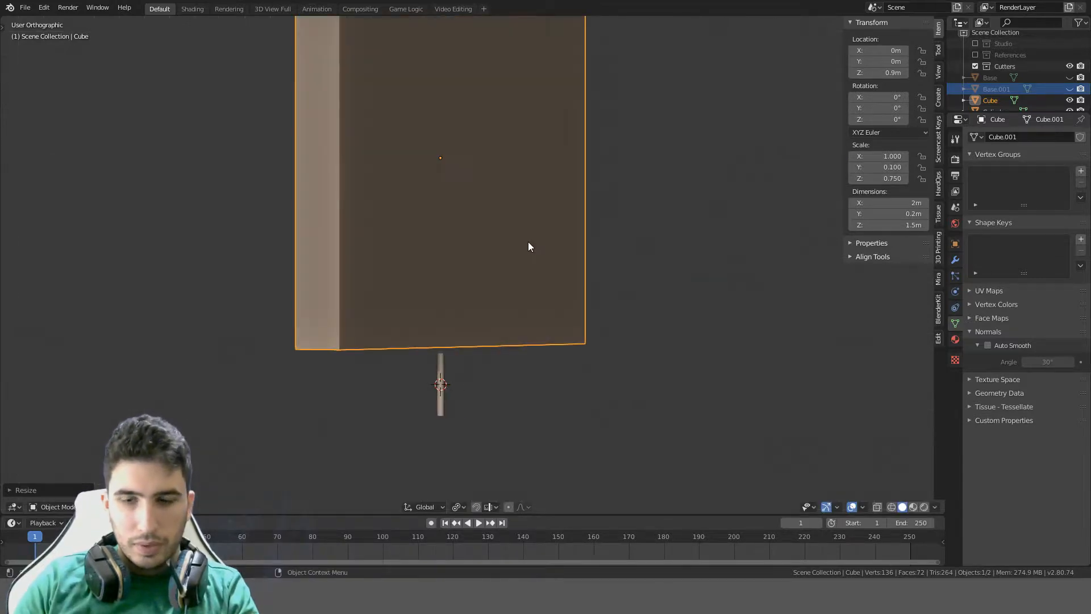
{"action": "key", "text": "KP_3"}
{"action": "key", "text": "KP_1"}
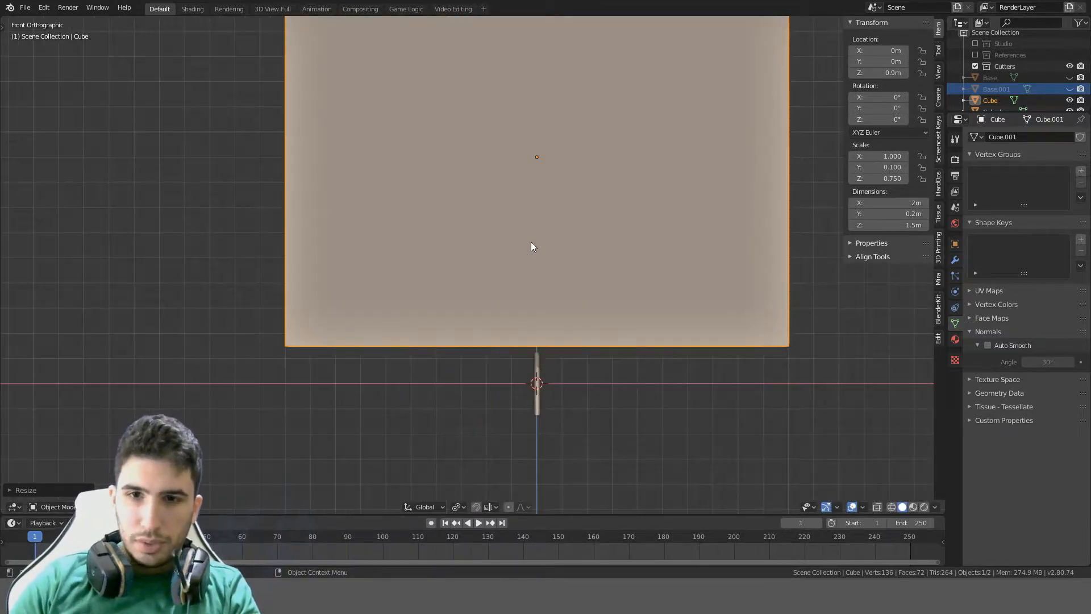
{"action": "key", "text": "s"}
{"action": "key", "text": "x"}
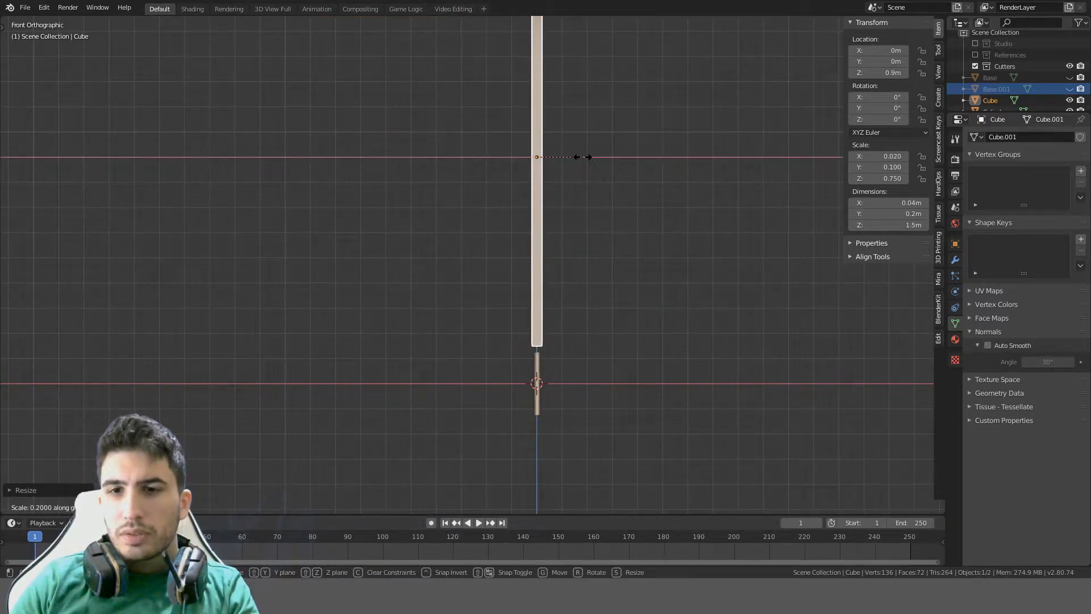
{"action": "left_click", "coordinate": [583, 157]}
Lower the blade along Z to about 0.87 m so its base meets the top of the handle
{"action": "middle_click_drag", "start_coordinate": [582, 156], "coordinate": [694, 206]}
{"action": "key", "text": "KP_1"}
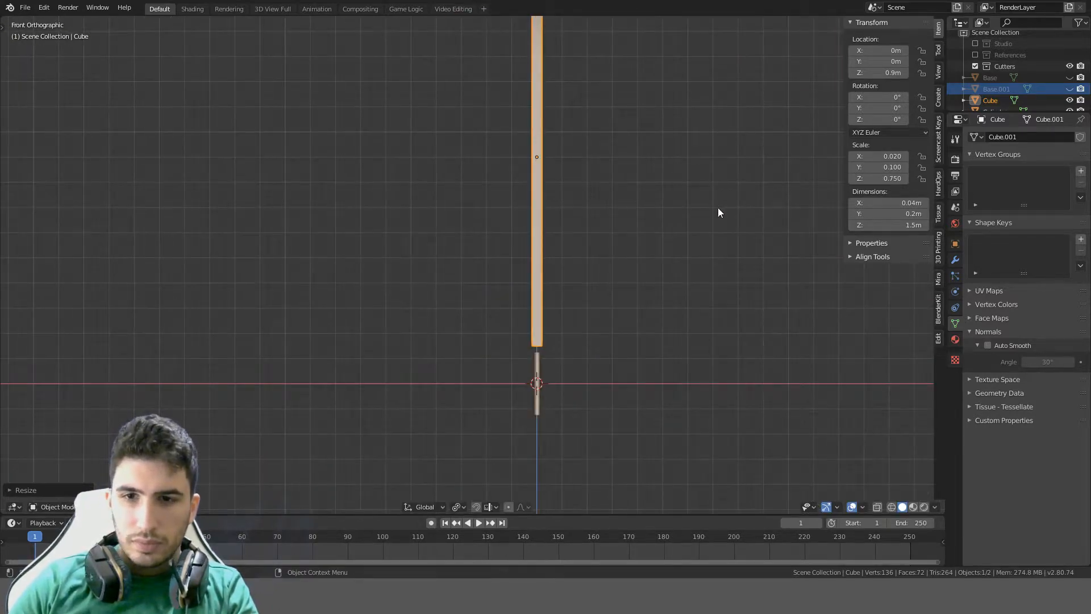
{"action": "key", "text": "KP_3"}
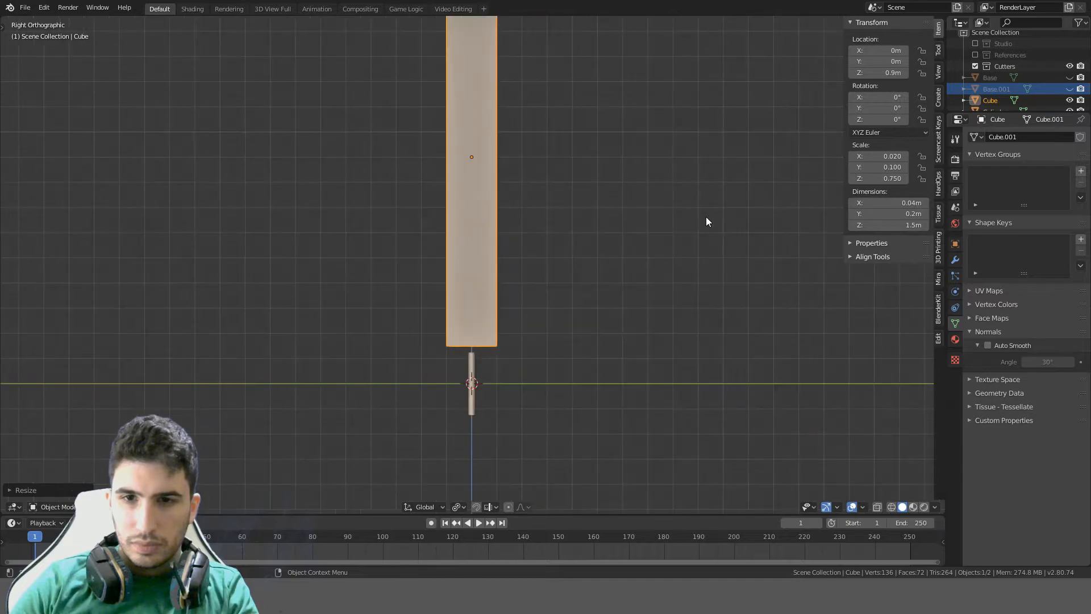
{"action": "scroll", "coordinate": [706, 216], "scroll_direction": "up", "scroll_amount": 9}
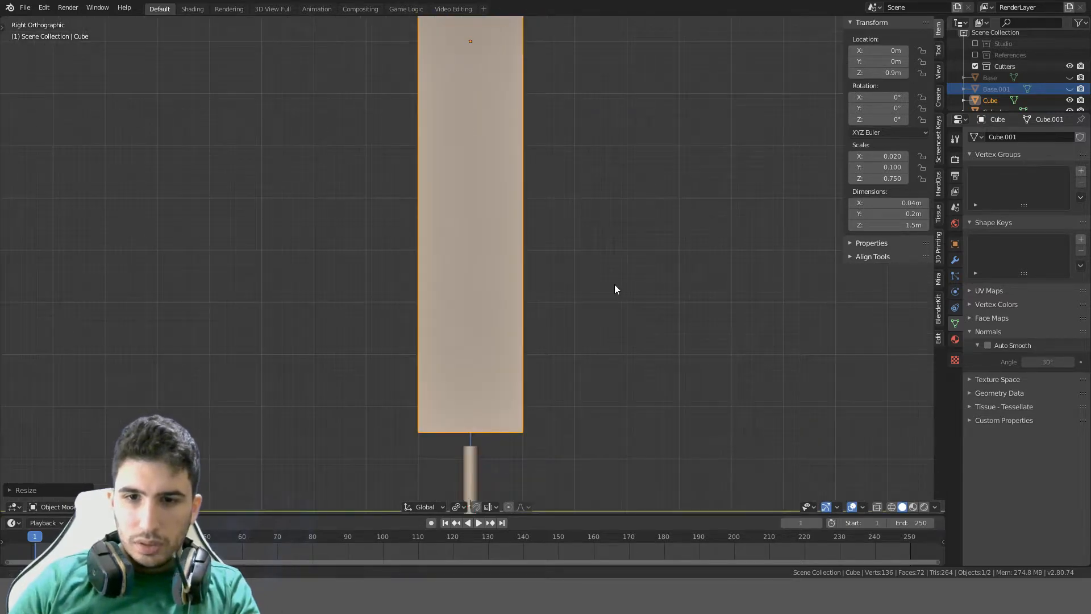
{"action": "key", "text": "g"}
{"action": "key", "text": "z"}
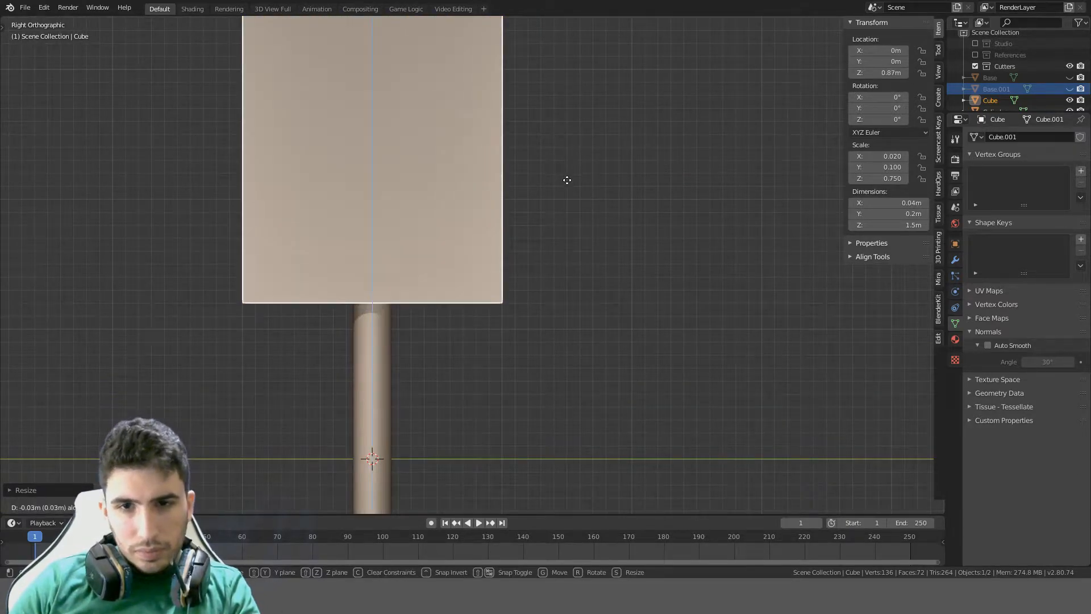
{"action": "left_click", "coordinate": [567, 183]}
Cut 32 evenly spaced horizontal edge loops across the blade mesh without sliding them
{"action": "scroll", "coordinate": [568, 183], "scroll_direction": "down", "scroll_amount": 12}
{"action": "middle_click_drag", "start_coordinate": [589, 150], "coordinate": [596, 256], "text": "shift"}
{"action": "key", "text": "Tab"}
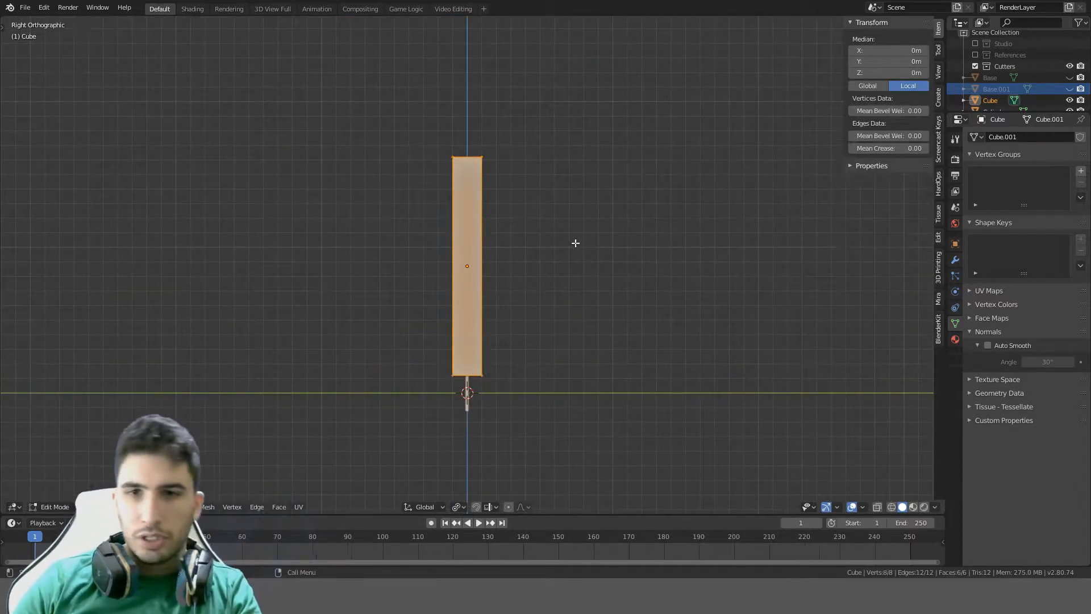
{"action": "key", "text": "alt+a"}
{"action": "scroll", "coordinate": [478, 228], "scroll_direction": "up", "scroll_amount": 3}
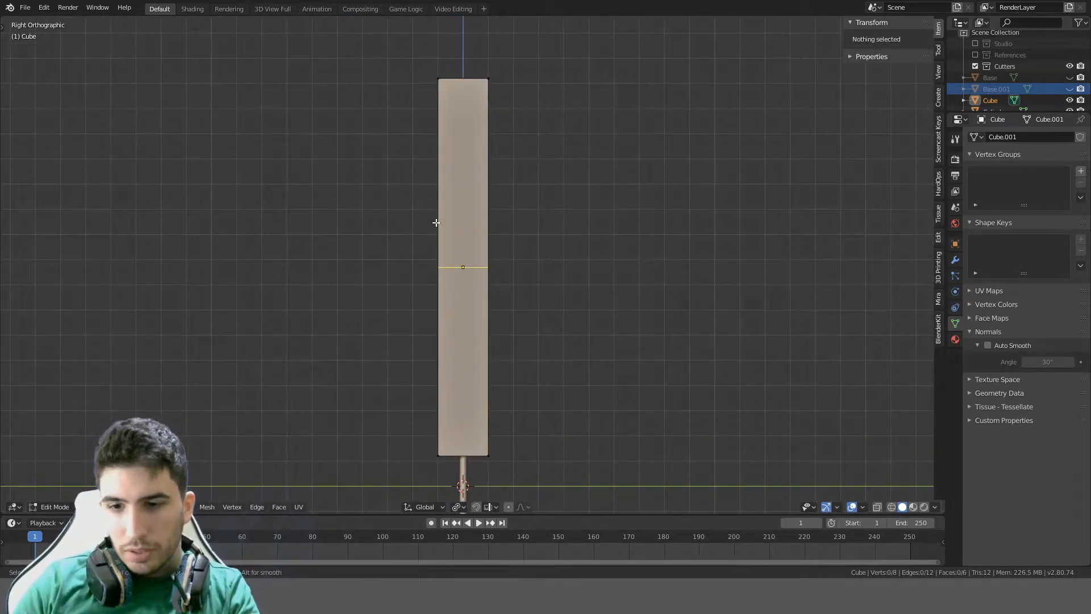
{"action": "scroll", "coordinate": [437, 222], "scroll_direction": "up", "scroll_amount": 20}
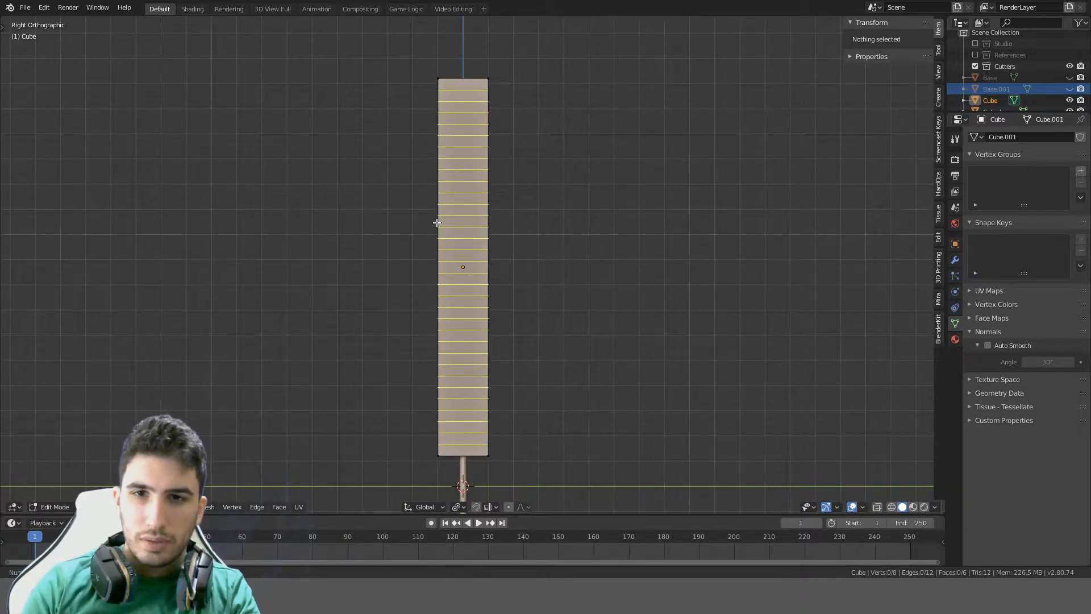
{"action": "left_click", "coordinate": [437, 222]}
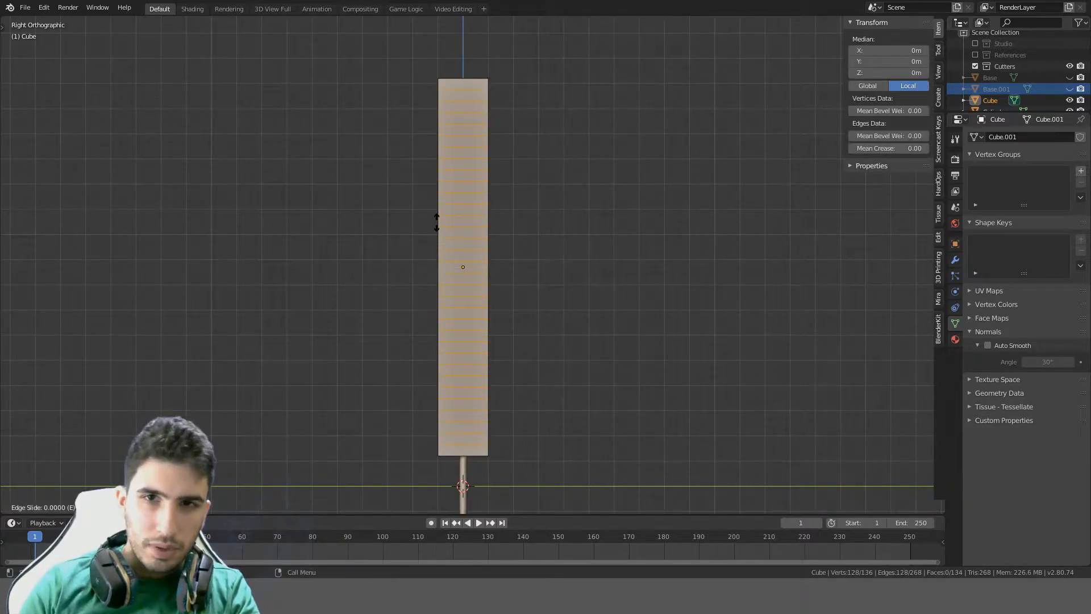
{"action": "right_click", "coordinate": [437, 223]}
Bend the whole blade mesh toward positive Y into a gentle curve about 0.35 m deep and 1.52 m tall
{"action": "key", "text": "a"}
{"action": "key", "text": "a"}
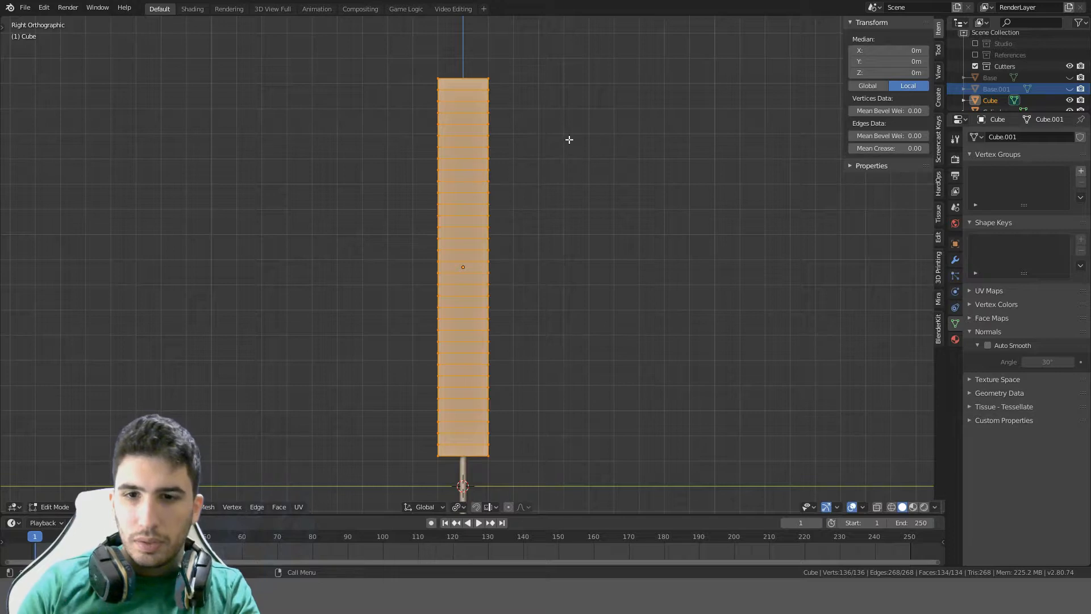
{"action": "key", "text": "shift+w"}
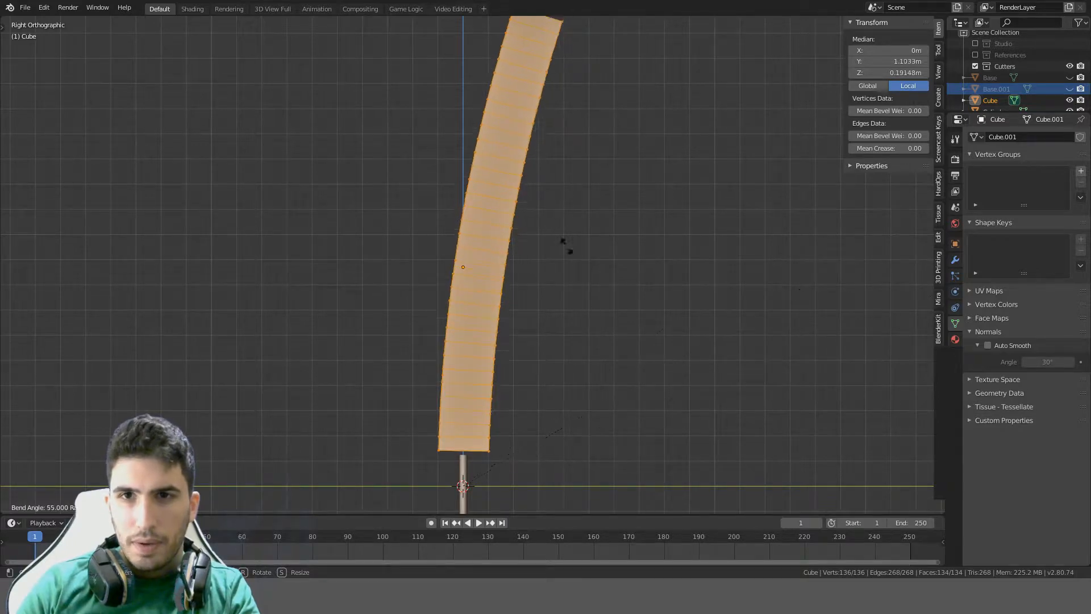
{"action": "key", "text": "Escape"}
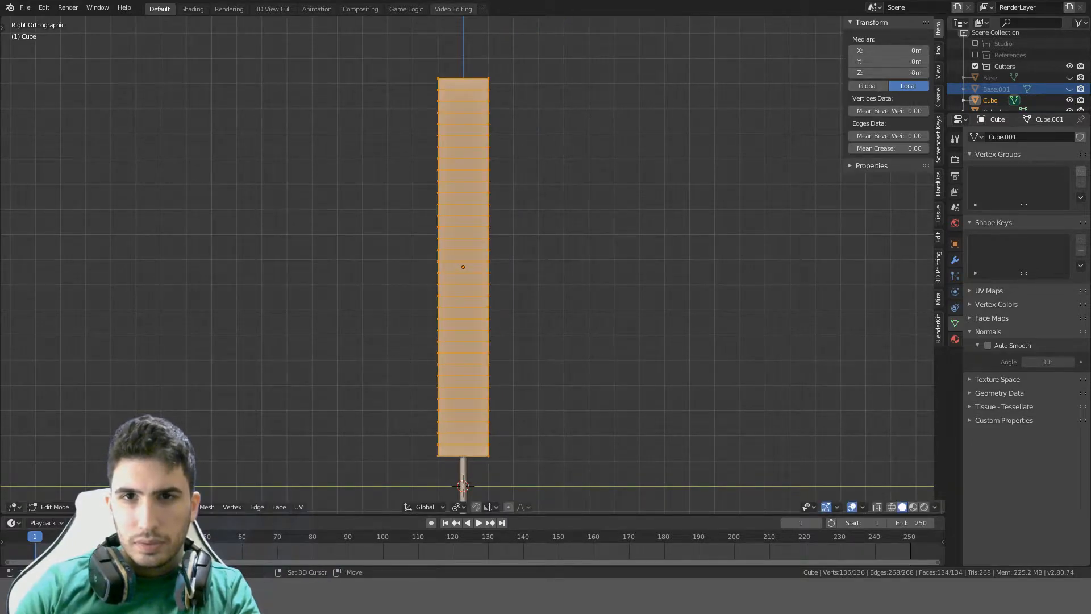
{"action": "key", "text": "shift+w"}
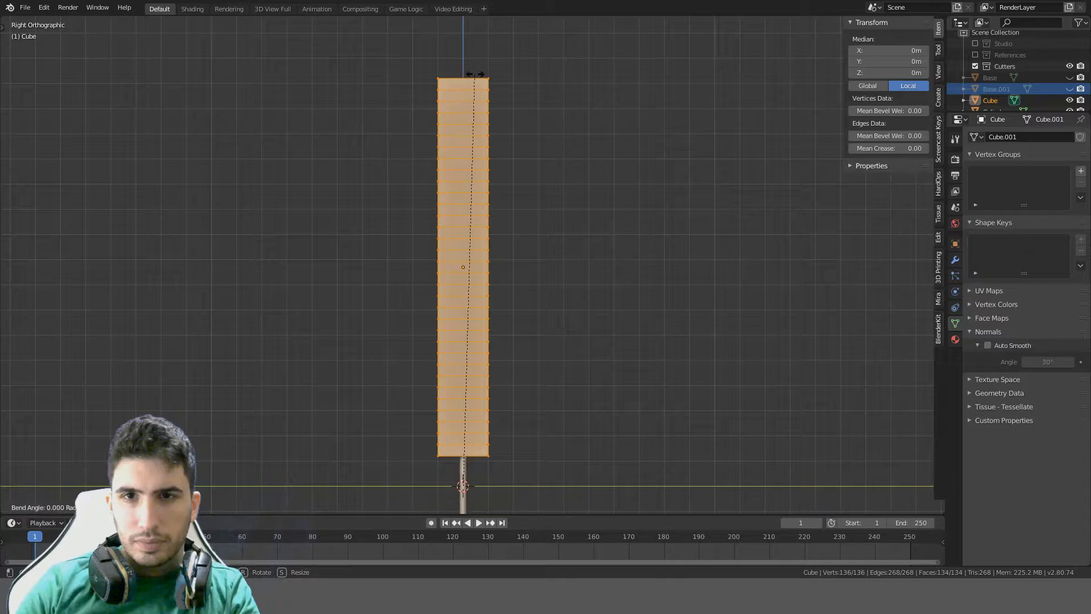
{"action": "left_click", "coordinate": [534, 106]}
{"action": "key", "text": "Tab"}
Examine the curved blade from the side, especially the edge loops near its upper end
{"action": "middle_click_drag", "start_coordinate": [571, 315], "coordinate": [527, 294]}
{"action": "key", "text": "KP_3"}
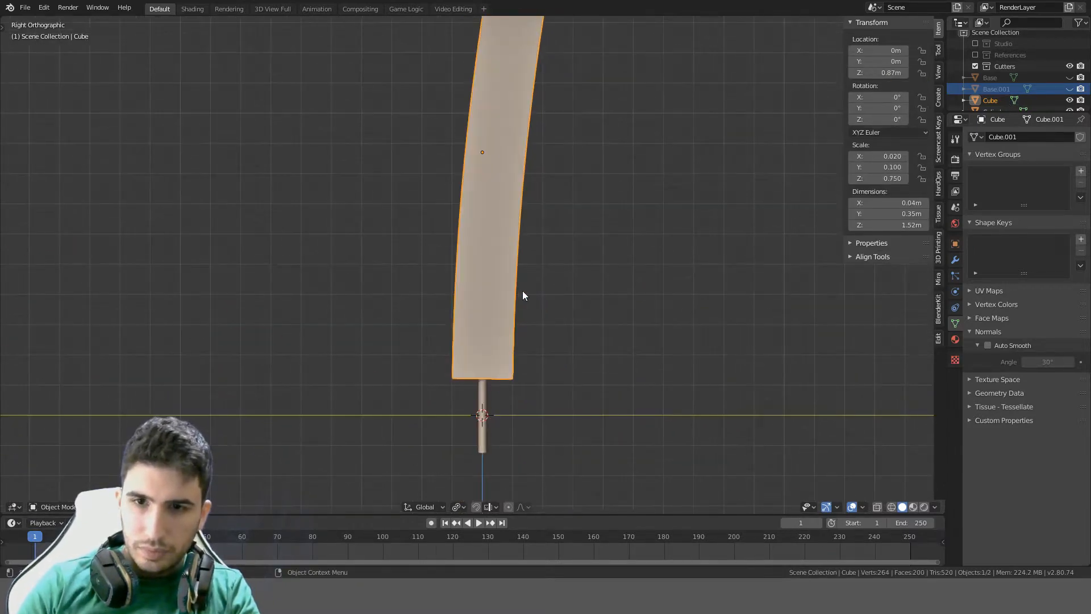
{"action": "scroll", "coordinate": [524, 290], "scroll_direction": "down", "scroll_amount": 2}
{"action": "middle_click_drag", "start_coordinate": [542, 235], "coordinate": [547, 401], "text": "shift"}
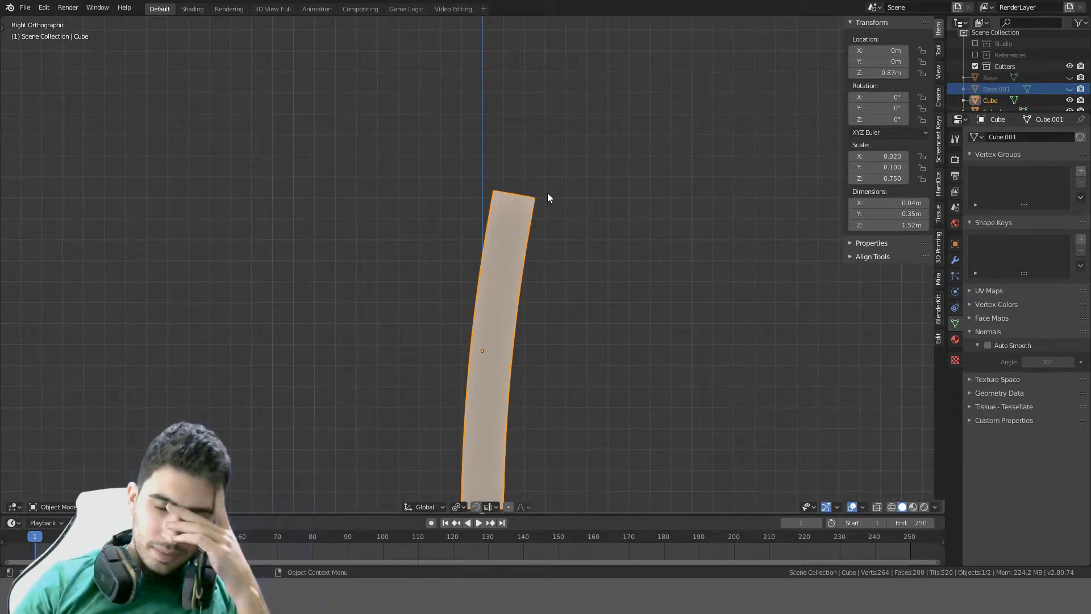
{"action": "scroll", "coordinate": [472, 202], "scroll_direction": "up", "scroll_amount": 3}
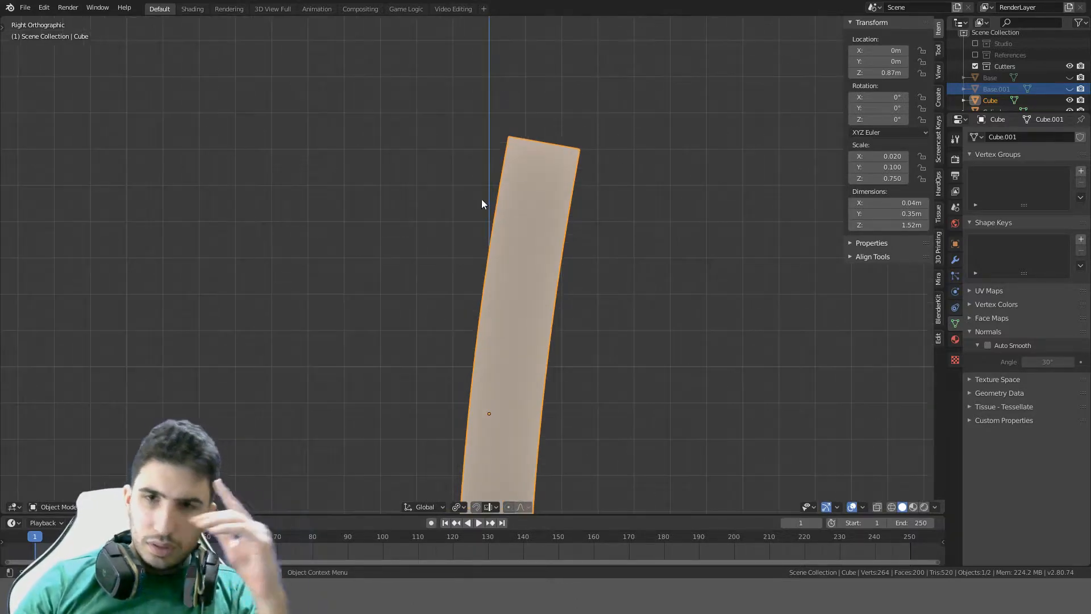
{"action": "key", "text": "Tab"}
{"action": "scroll", "coordinate": [495, 162], "scroll_direction": "up", "scroll_amount": 4}
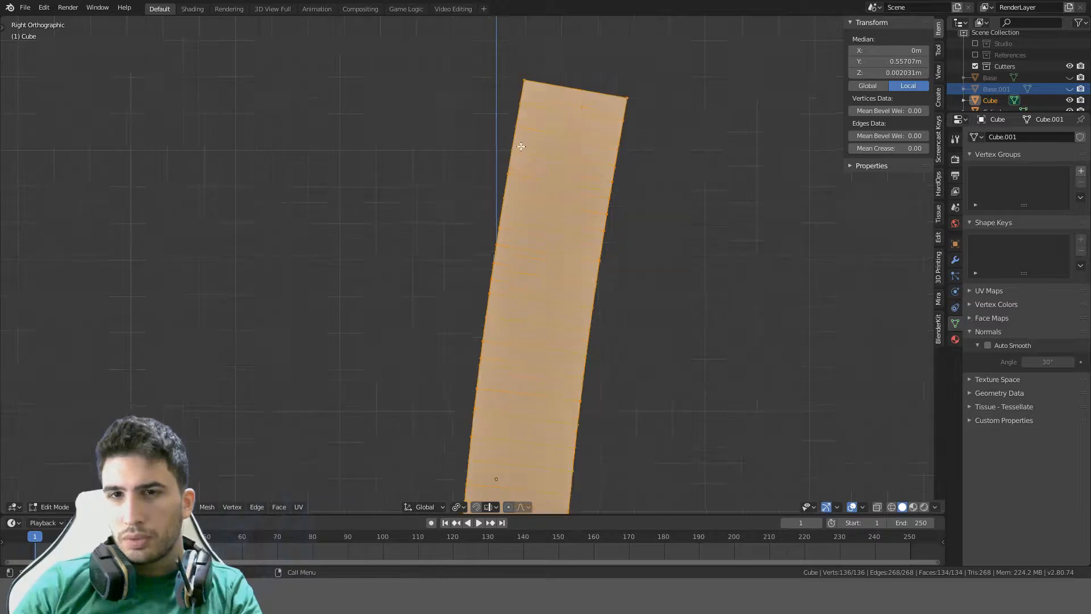
{"action": "middle_click_drag", "start_coordinate": [531, 166], "coordinate": [449, 244], "text": "shift"}
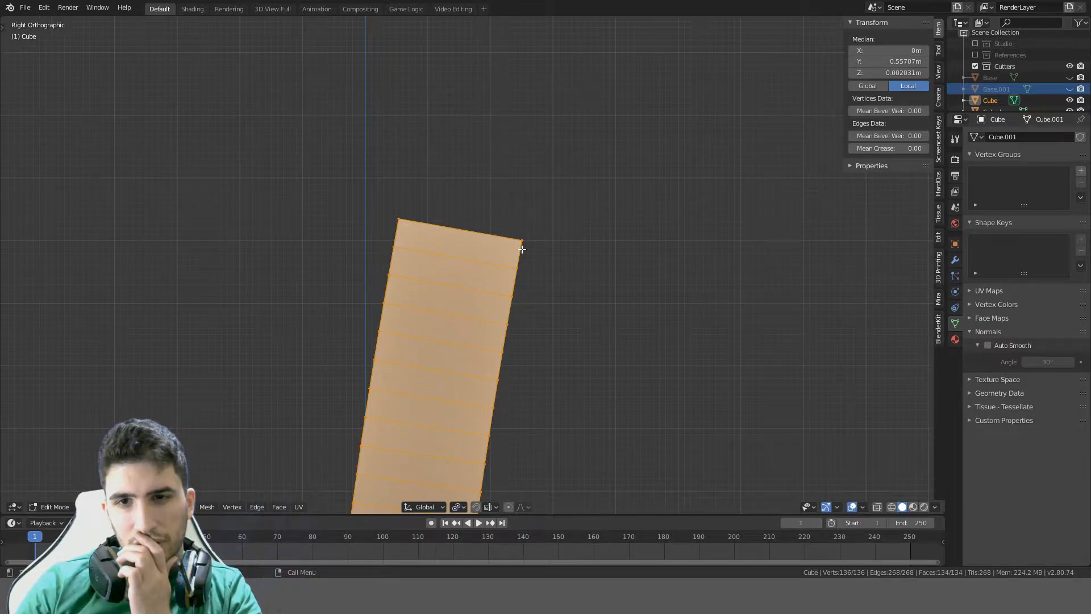
{"action": "scroll", "coordinate": [522, 250], "scroll_direction": "down", "scroll_amount": 6}
{"action": "key", "text": "Tab"}
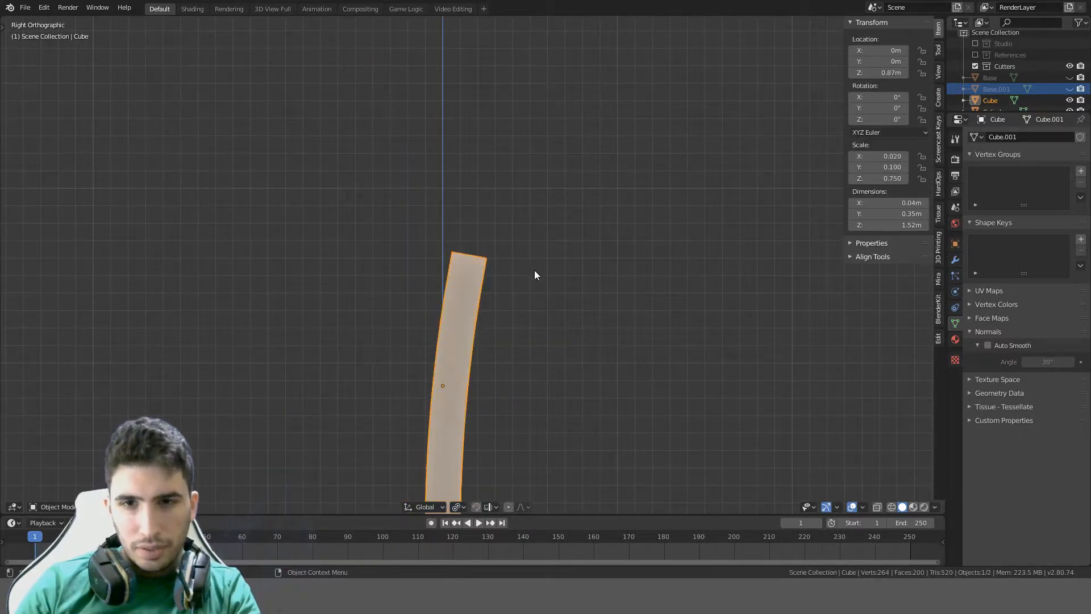
Add a mesh circle and rotate it 90° about X and 90° about Z so it faces the side view
{"action": "key", "text": "shift+a"}
{"action": "mouse_move", "coordinate": [524, 335]}
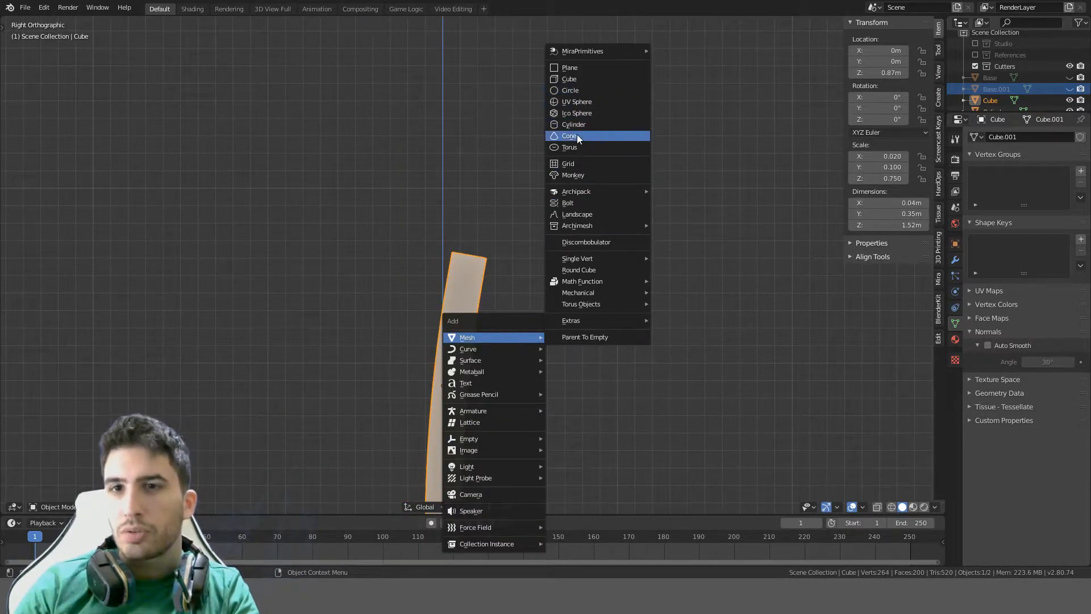
{"action": "left_click", "coordinate": [575, 90]}
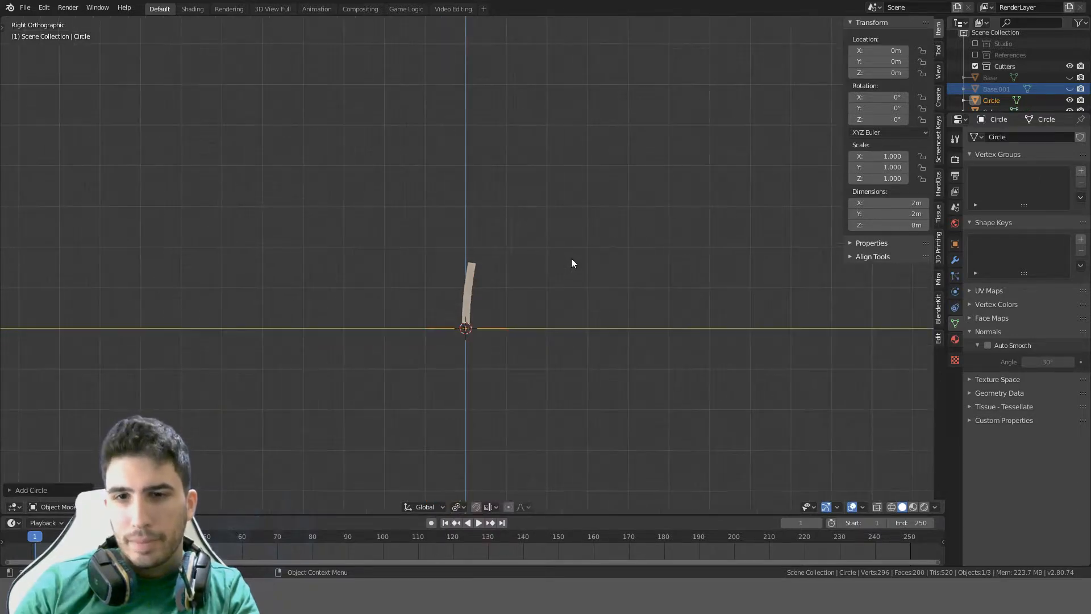
{"action": "type", "text": "rx90"}
{"action": "key", "text": "Return"}
{"action": "type", "text": "rz"}
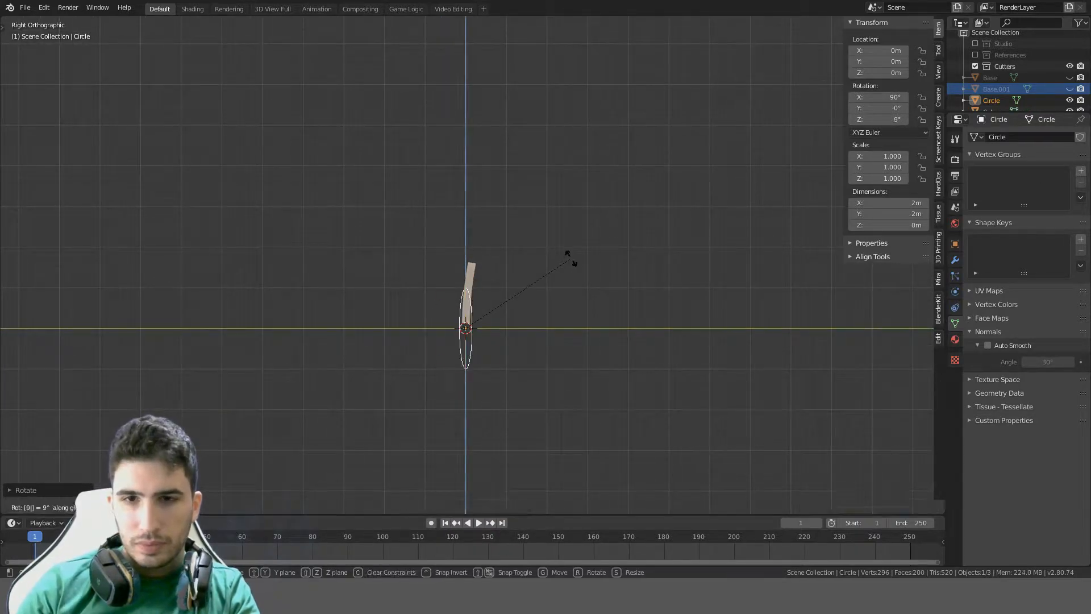
{"action": "type", "text": "90"}
{"action": "key", "text": "Return"}
Scale the circle to 0.2 and move it onto the upper end of the blade at about Y 0.1 m, Z 1.4 m
{"action": "scroll", "coordinate": [572, 263], "scroll_direction": "up", "scroll_amount": 7}
{"action": "key", "text": "s"}
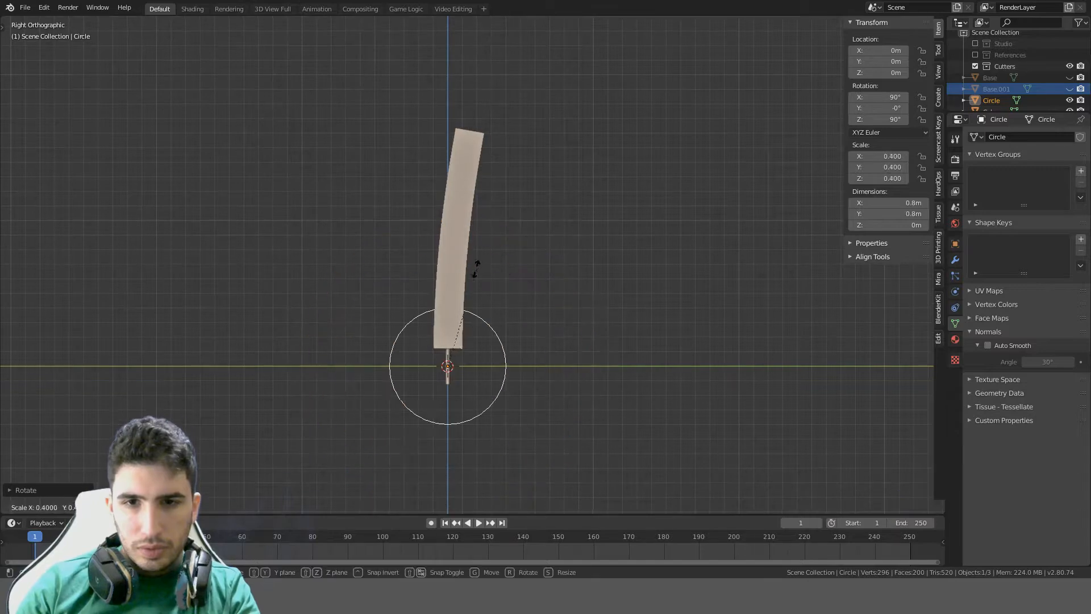
{"action": "key", "text": "Return"}
{"action": "key", "text": "g"}
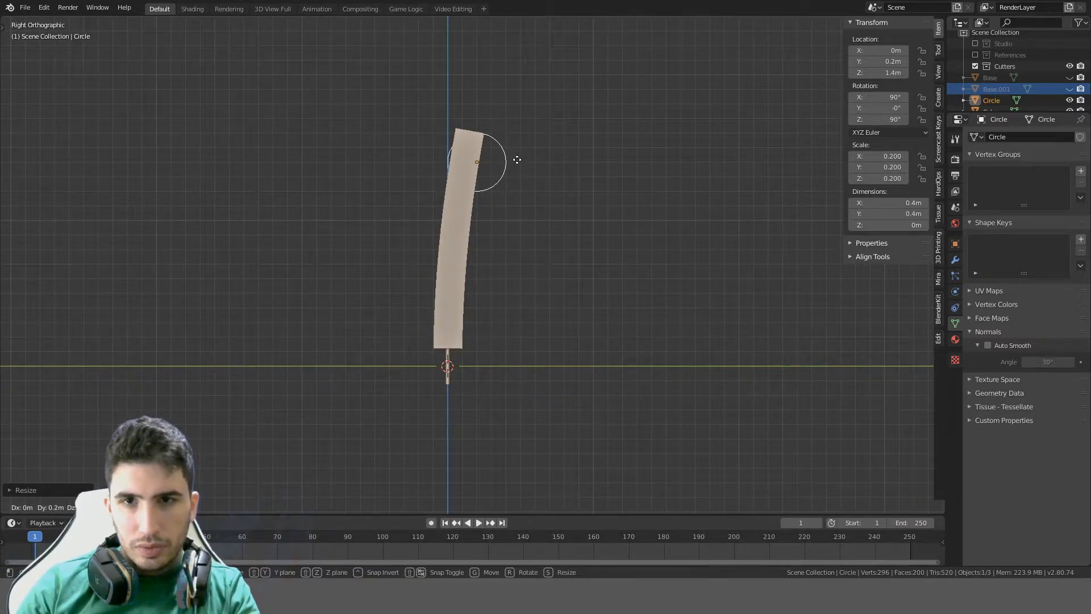
{"action": "left_click", "coordinate": [515, 161]}
Offset the circle to X 0.1 m beside the blade and align it with the blade's tip corner at about Y 0.215 m, Z 1.405 m
{"action": "key", "text": "KP_1"}
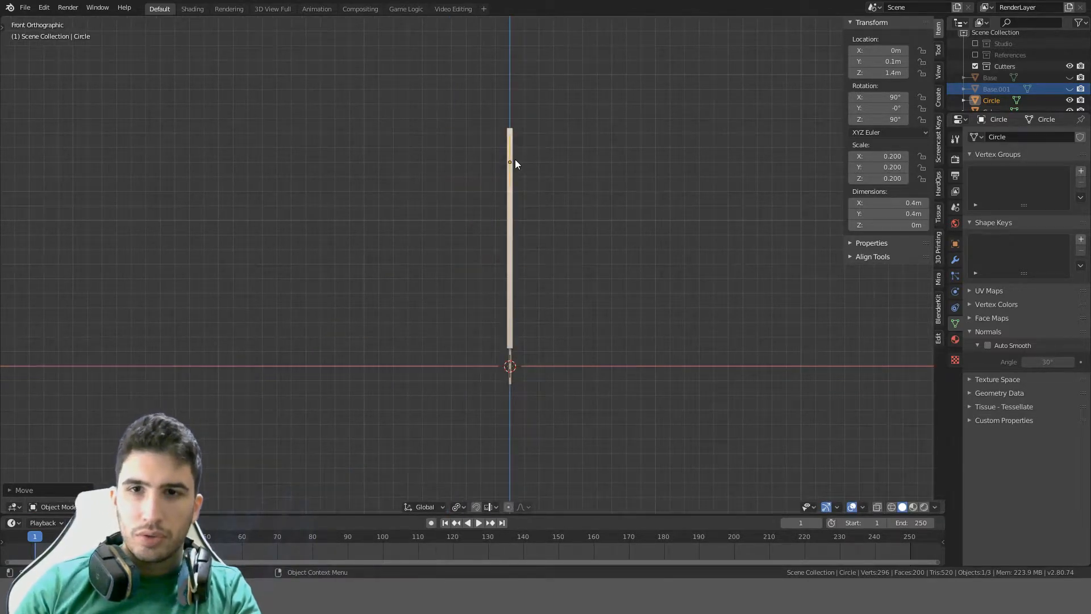
{"action": "key", "text": "g"}
{"action": "left_click", "coordinate": [527, 145]}
{"action": "key", "text": "KP_3"}
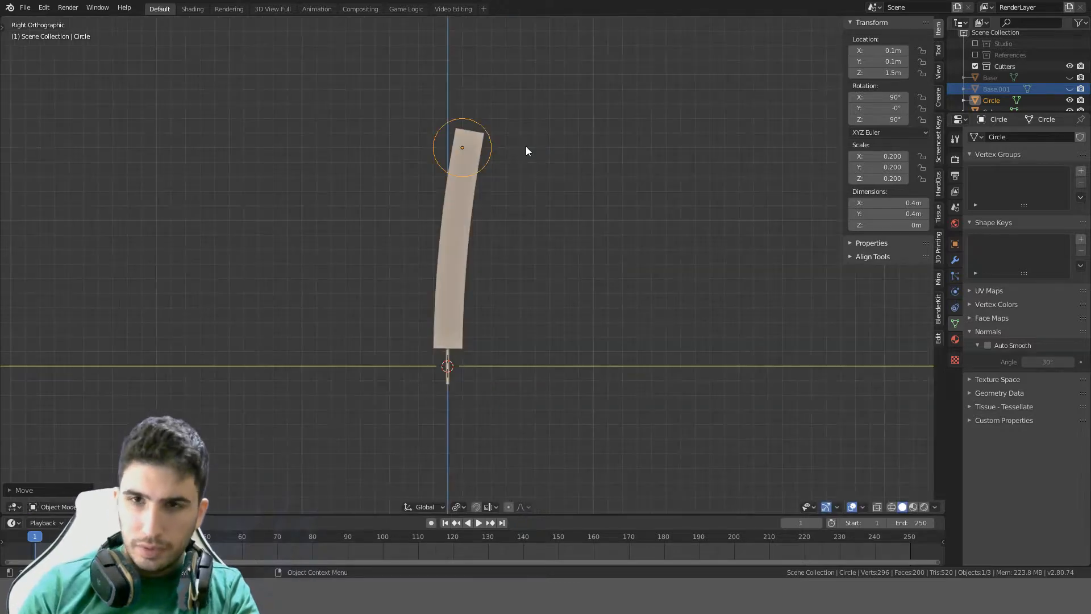
{"action": "scroll", "coordinate": [534, 125], "scroll_direction": "up", "scroll_amount": 4}
{"action": "key", "text": "KP_Decimal"}
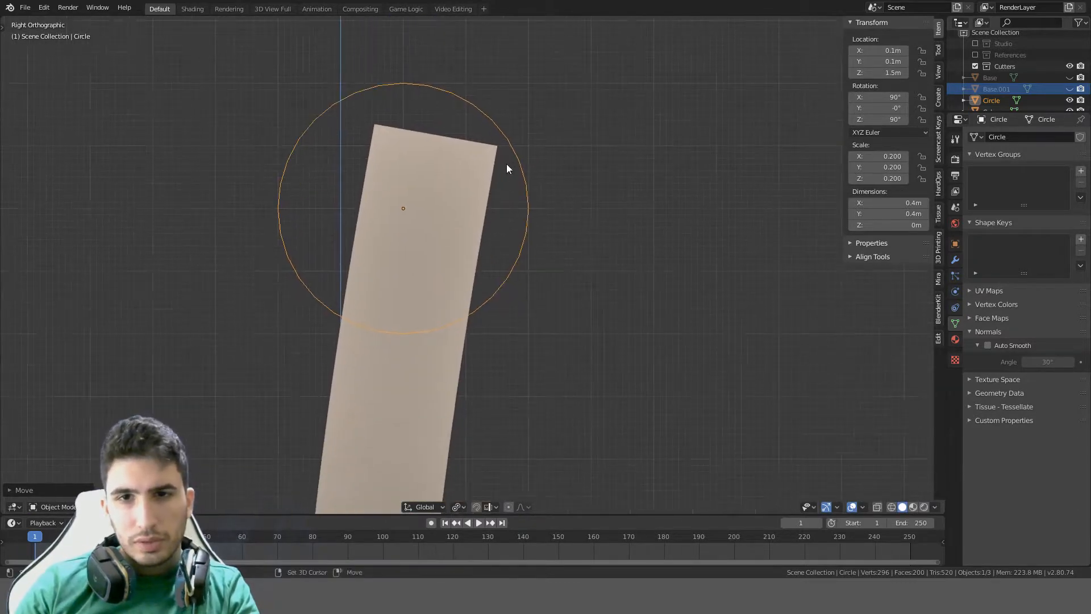
{"action": "key", "text": "g"}
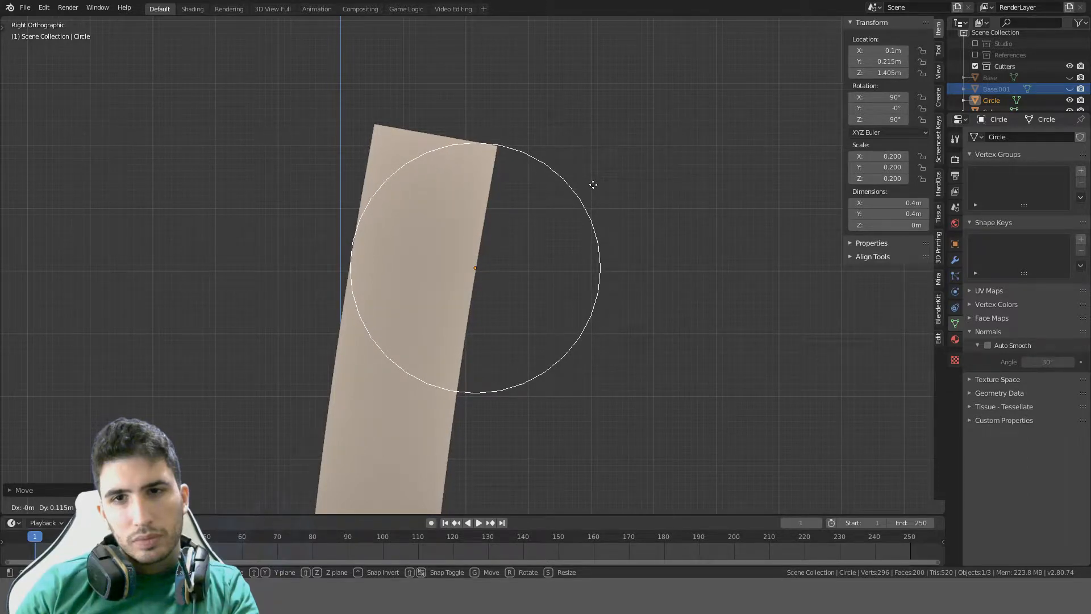
{"action": "left_click", "coordinate": [593, 185]}
Delete the circle's outer and lower vertices, keeping only the arc that crosses the blade's upper corner
{"action": "key", "text": "Tab"}
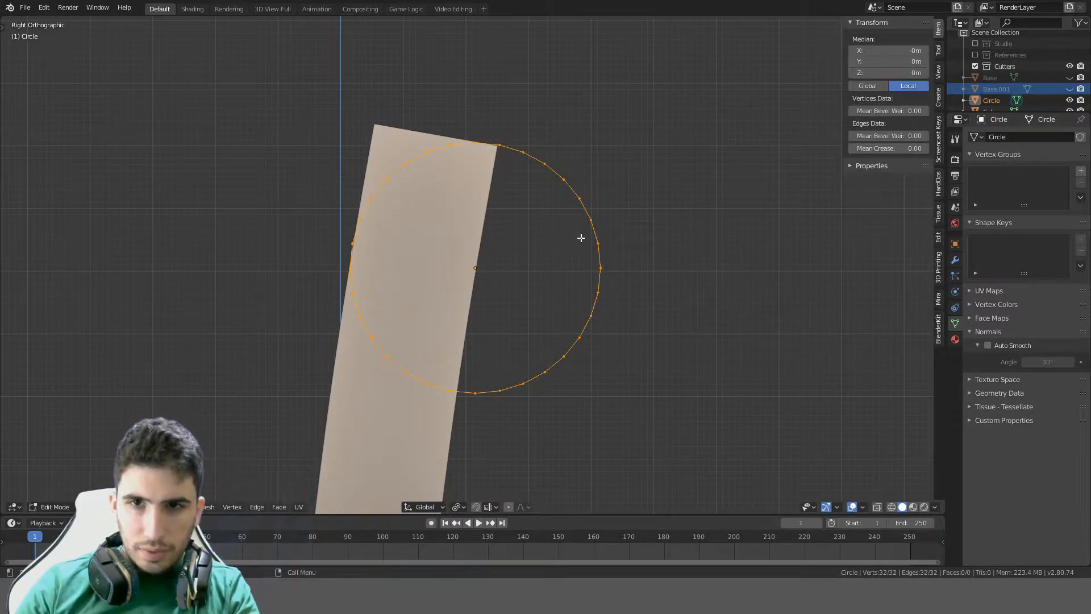
{"action": "key", "text": "c"}
{"action": "right_click", "coordinate": [553, 164]}
{"action": "key", "text": "alt+a"}
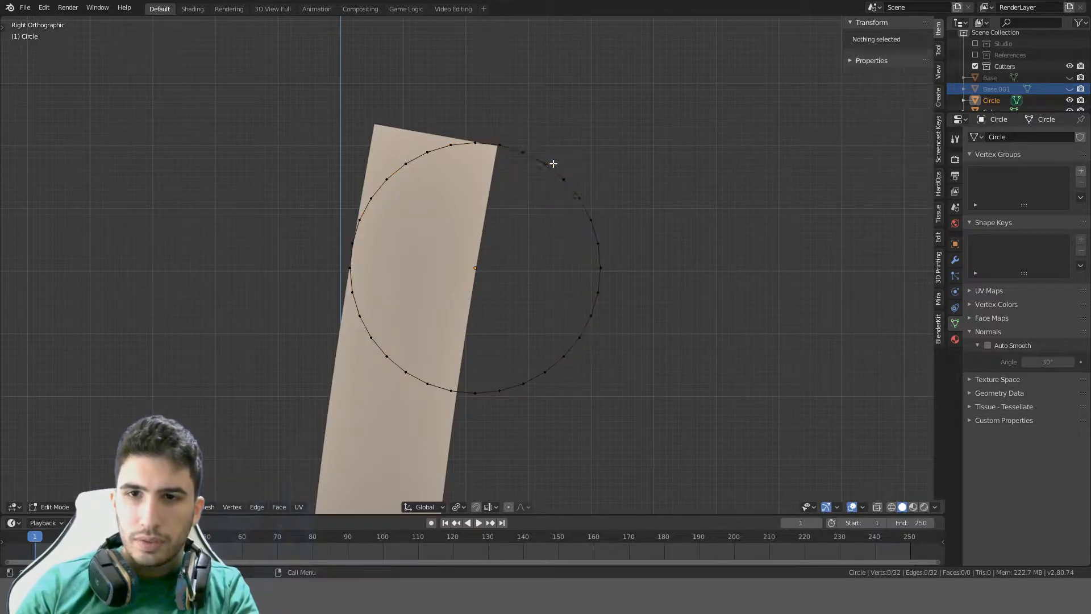
{"action": "key", "text": "c"}
{"action": "mouse_move", "coordinate": [553, 164]}
{"action": "left_mouse_down"}
{"action": "mouse_move", "coordinate": [568, 175]}
{"action": "mouse_move", "coordinate": [556, 365]}
{"action": "mouse_move", "coordinate": [365, 341]}
{"action": "mouse_move", "coordinate": [357, 322]}
{"action": "left_mouse_up"}
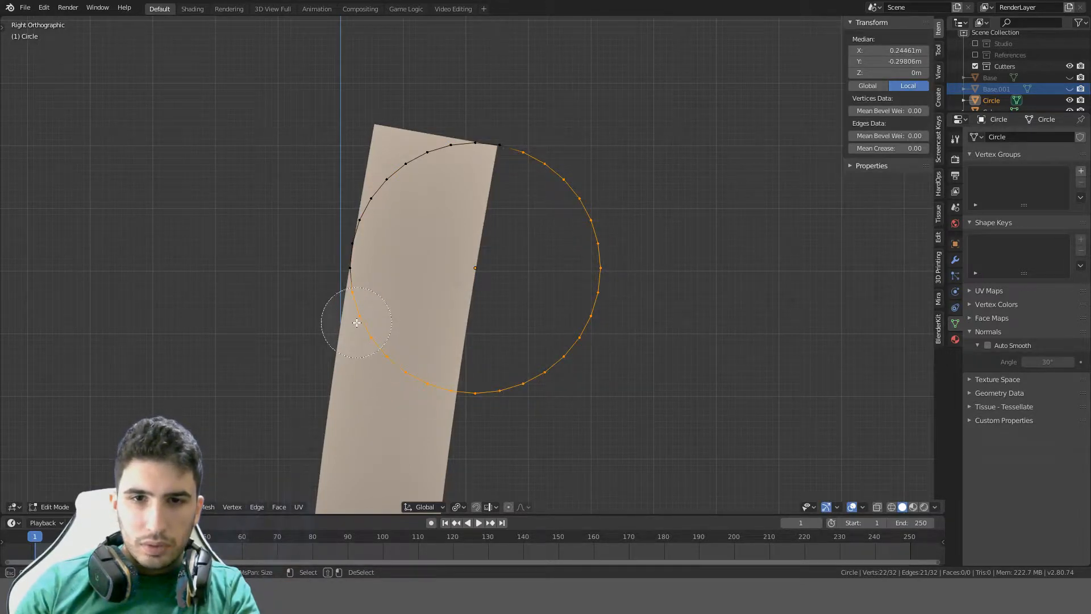
{"action": "right_click", "coordinate": [685, 293]}
{"action": "key", "text": "x"}
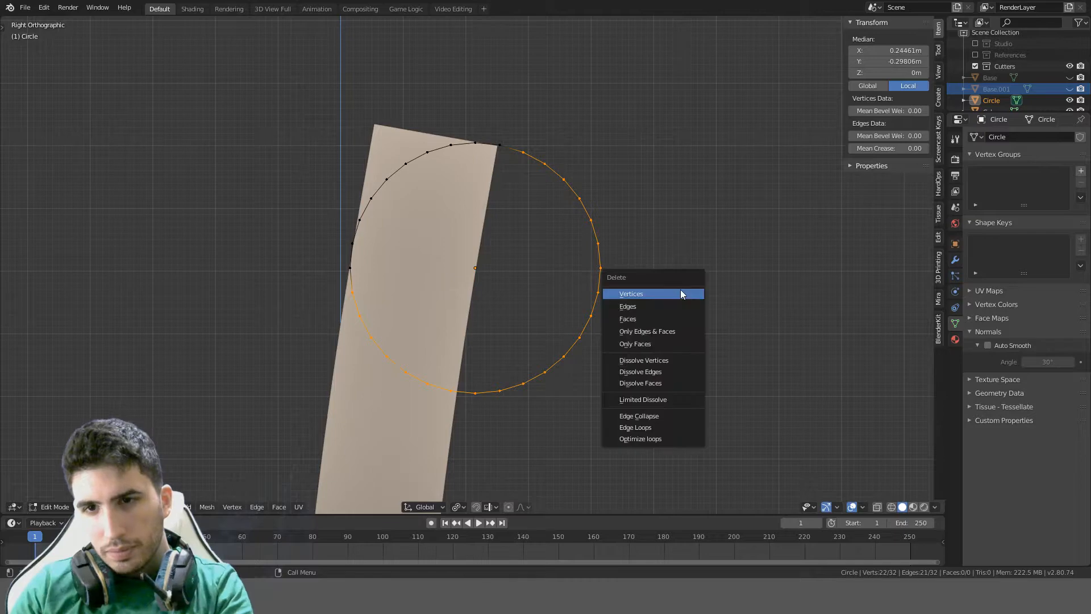
{"action": "left_click", "coordinate": [682, 292]}
Cut the arc's outline into the blade mesh with Knife Project from the right side view
{"action": "key", "text": "l"}
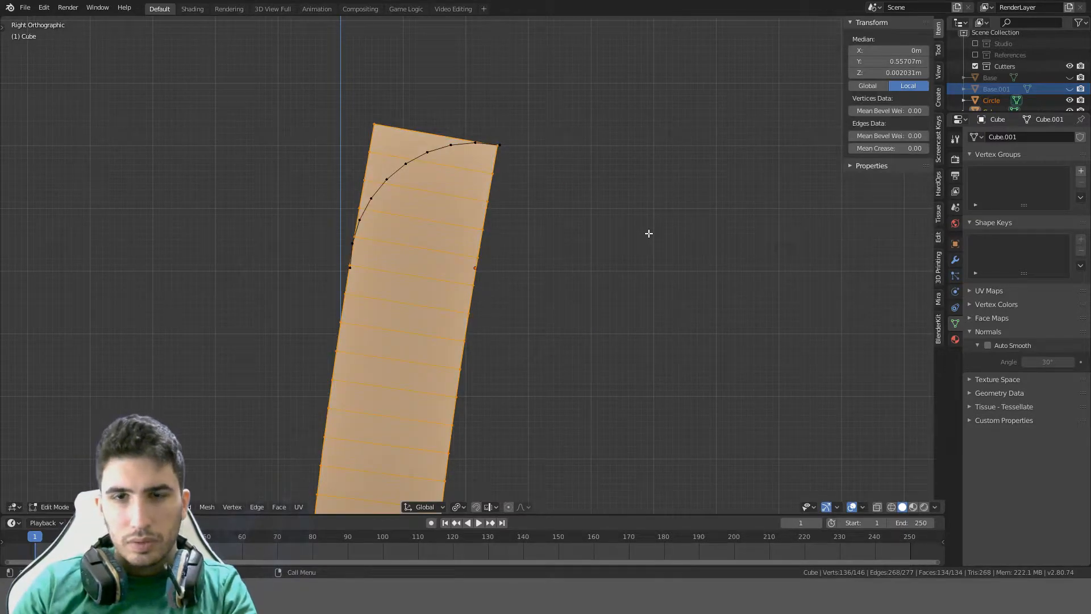
{"action": "key", "text": "F3"}
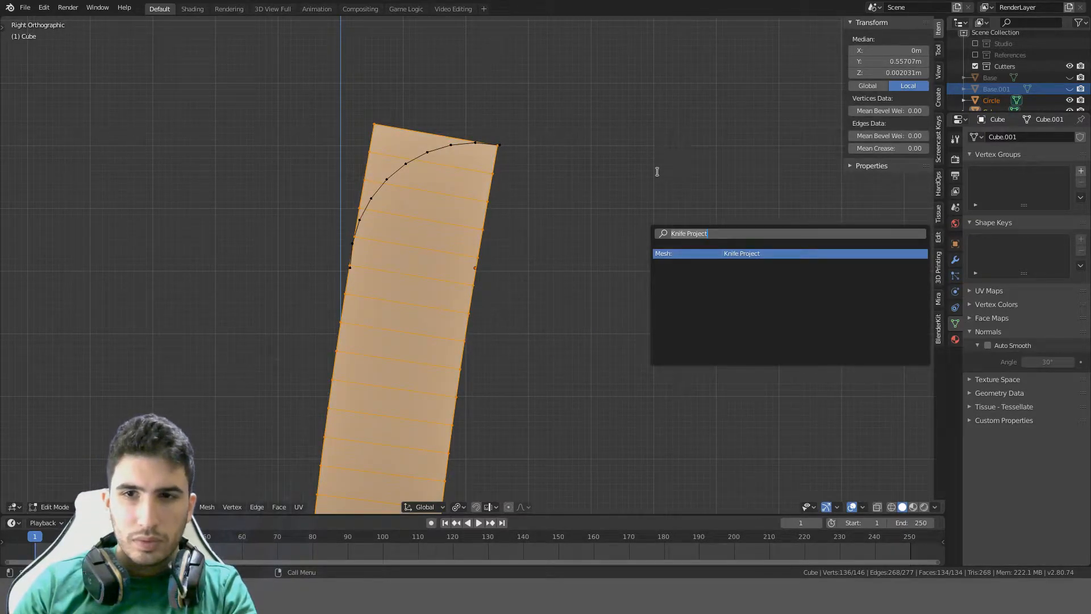
{"action": "key", "text": "Return"}
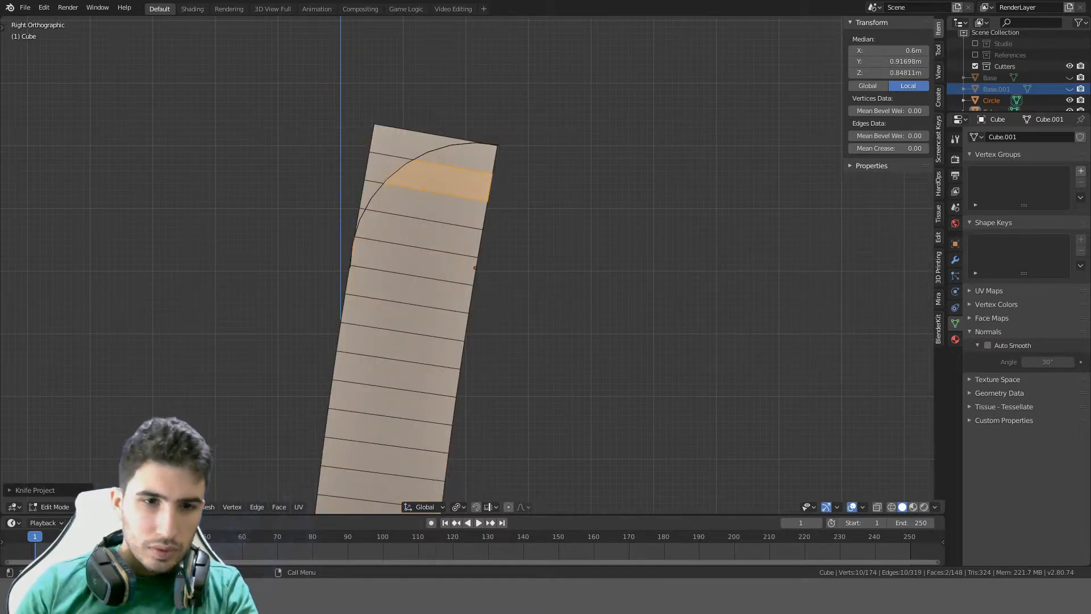
{"action": "left_click", "coordinate": [13, 489]}
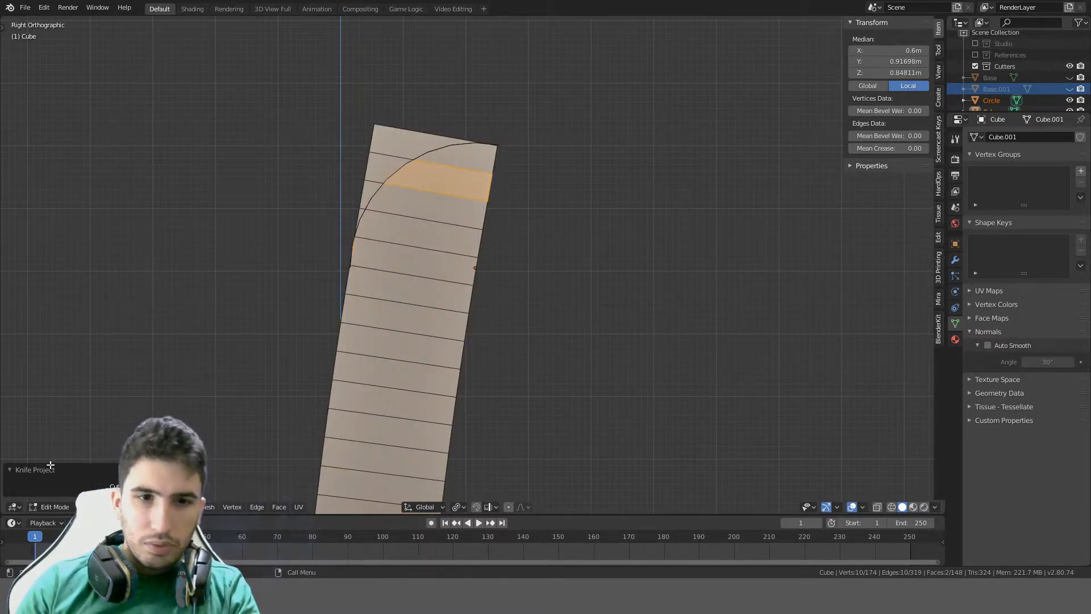
{"action": "left_click", "coordinate": [9, 470]}
Delete the arc cutter object, leaving only the blade
{"action": "key", "text": "Tab"}
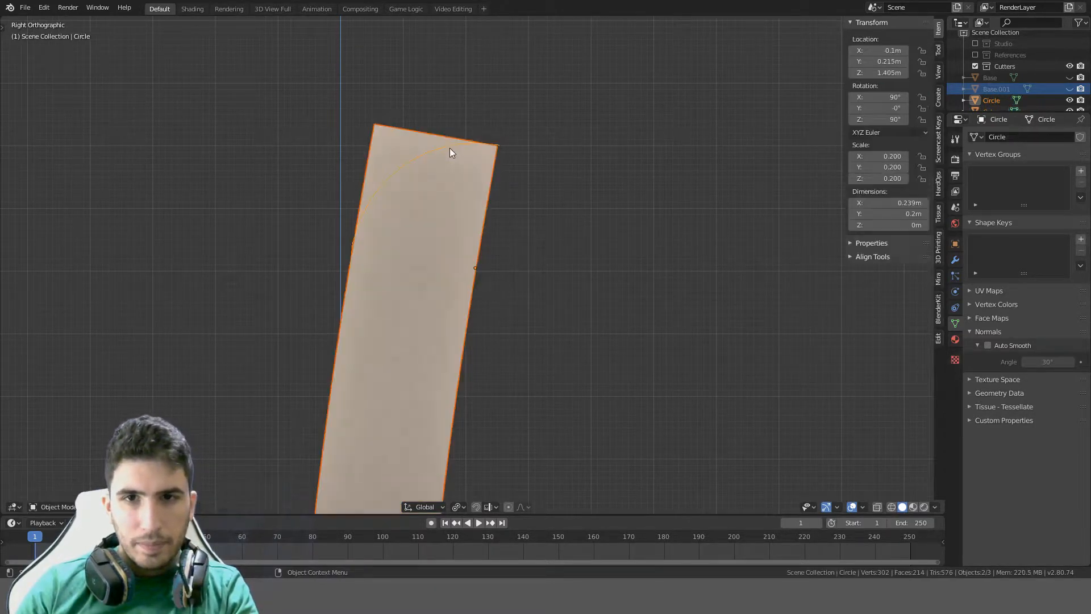
{"action": "middle_click_drag", "start_coordinate": [451, 152], "coordinate": [544, 228]}
{"action": "key", "text": "Tab"}
{"action": "key", "text": "Tab"}
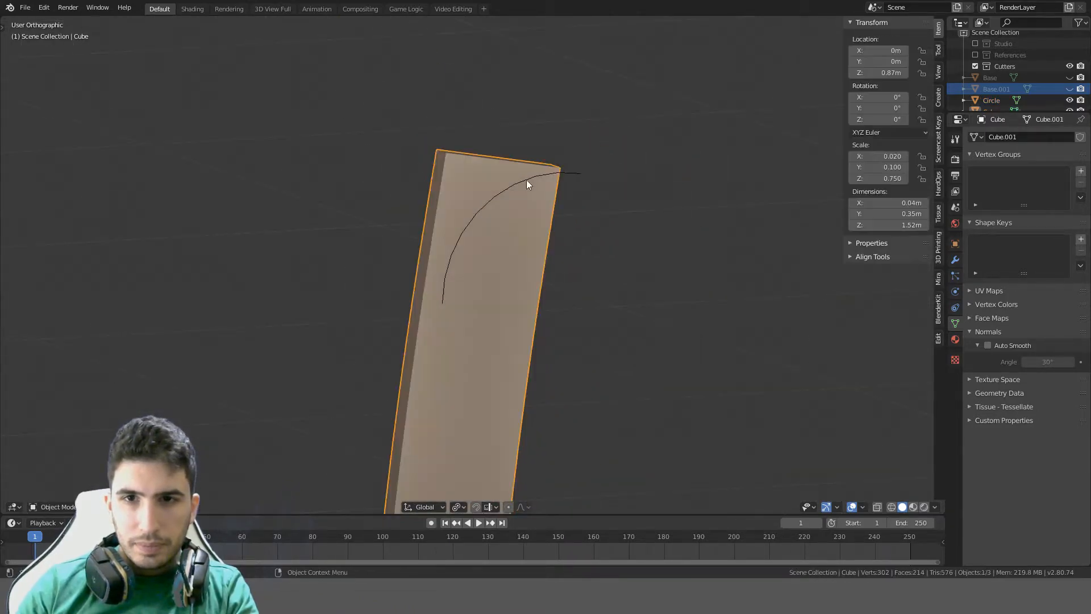
{"action": "left_click", "coordinate": [527, 179]}
{"action": "key", "text": "Delete"}
Delete the blade's corner vertices outside the arc cut, through the full thickness, to round off the tip
{"action": "key", "text": "Tab"}
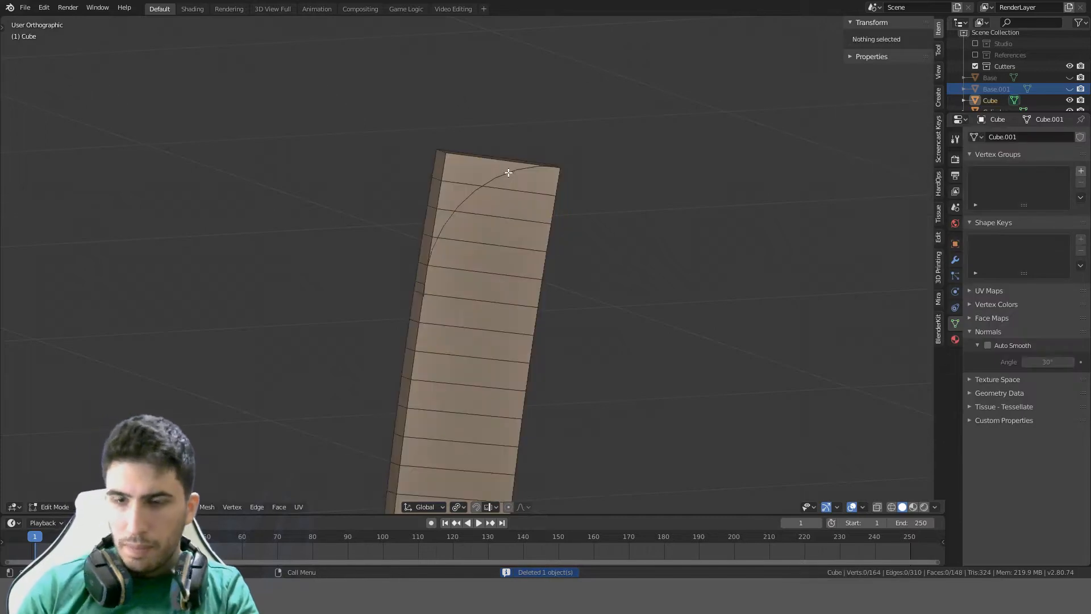
{"action": "key", "text": "KP_3"}
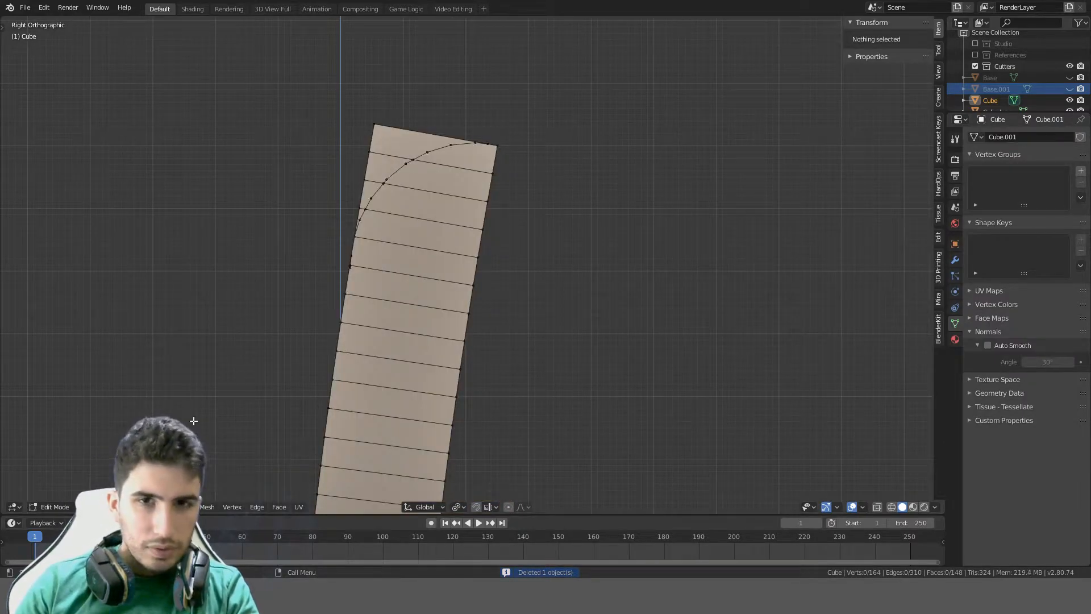
{"action": "key", "text": "alt+z"}
{"action": "key", "text": "a"}
{"action": "key", "text": "alt+a"}
{"action": "key", "text": "c"}
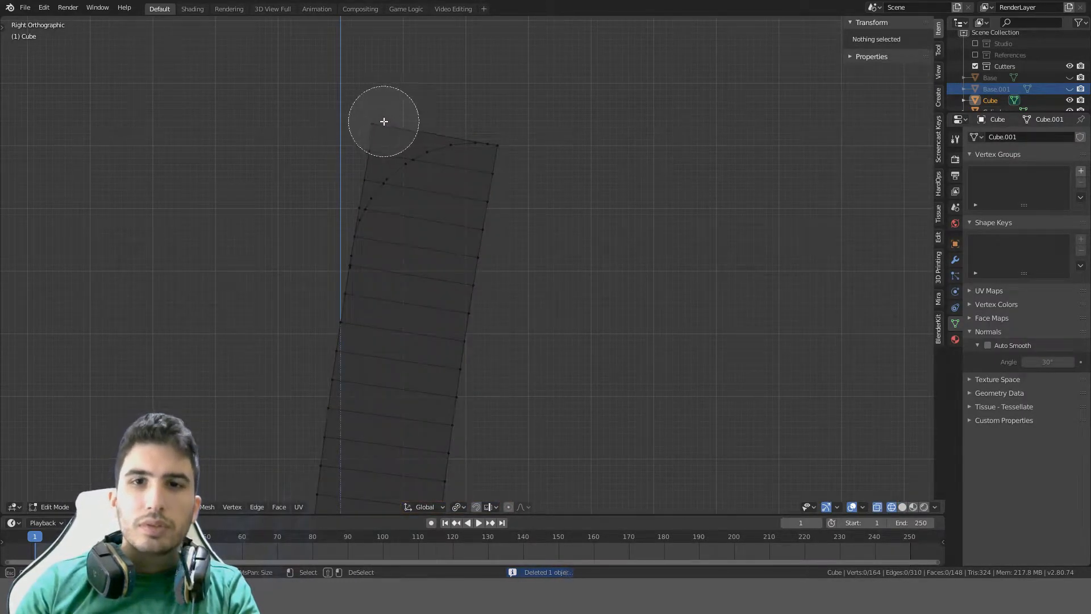
{"action": "mouse_move", "coordinate": [383, 120]}
{"action": "left_mouse_down"}
{"action": "mouse_move", "coordinate": [348, 139]}
{"action": "mouse_move", "coordinate": [326, 193]}
{"action": "left_mouse_up"}
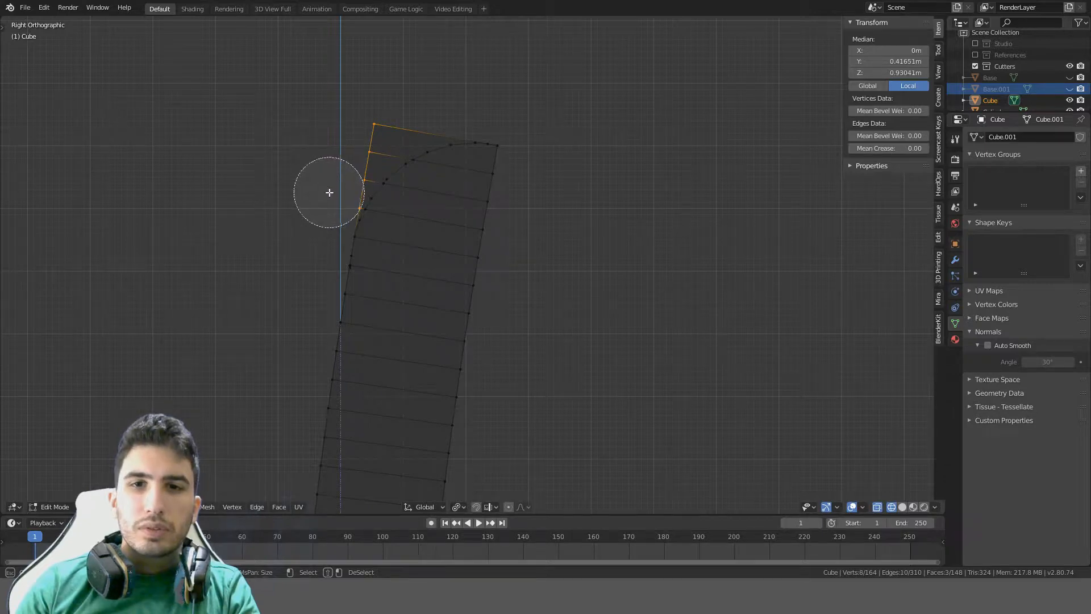
{"action": "right_click", "coordinate": [326, 193]}
{"action": "left_click", "coordinate": [333, 149]}
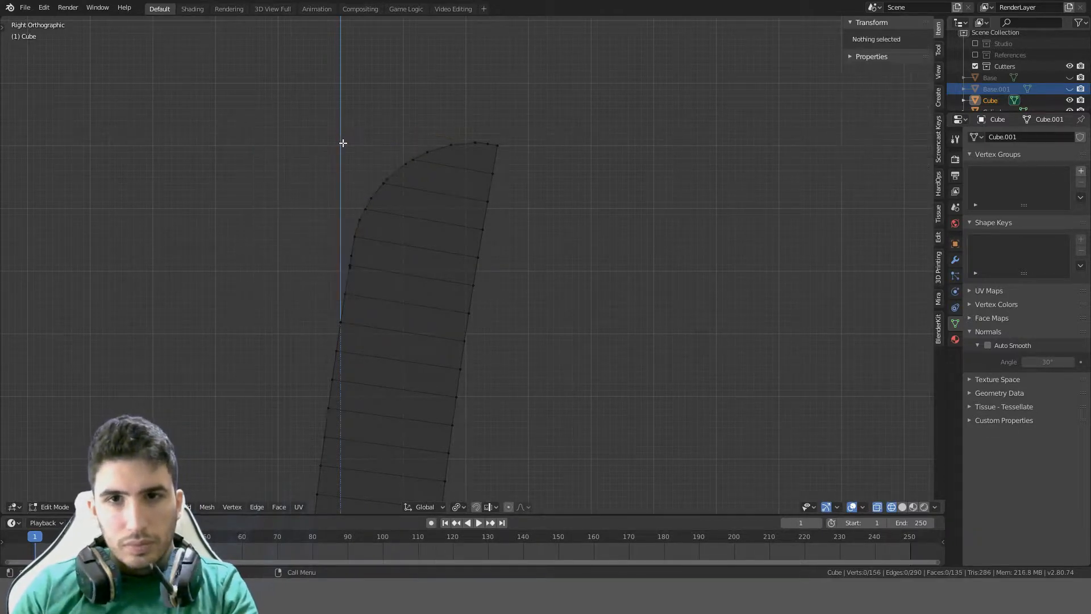
Dissolve the stray vertex just below the arc cut's lower end on the near edge of the blade's narrow side
{"action": "middle_click_drag", "start_coordinate": [344, 142], "coordinate": [475, 168]}
{"action": "key", "text": "shift+z"}
{"action": "middle_click_drag", "start_coordinate": [619, 174], "coordinate": [530, 156]}
{"action": "scroll", "coordinate": [531, 156], "scroll_direction": "up", "scroll_amount": 4}
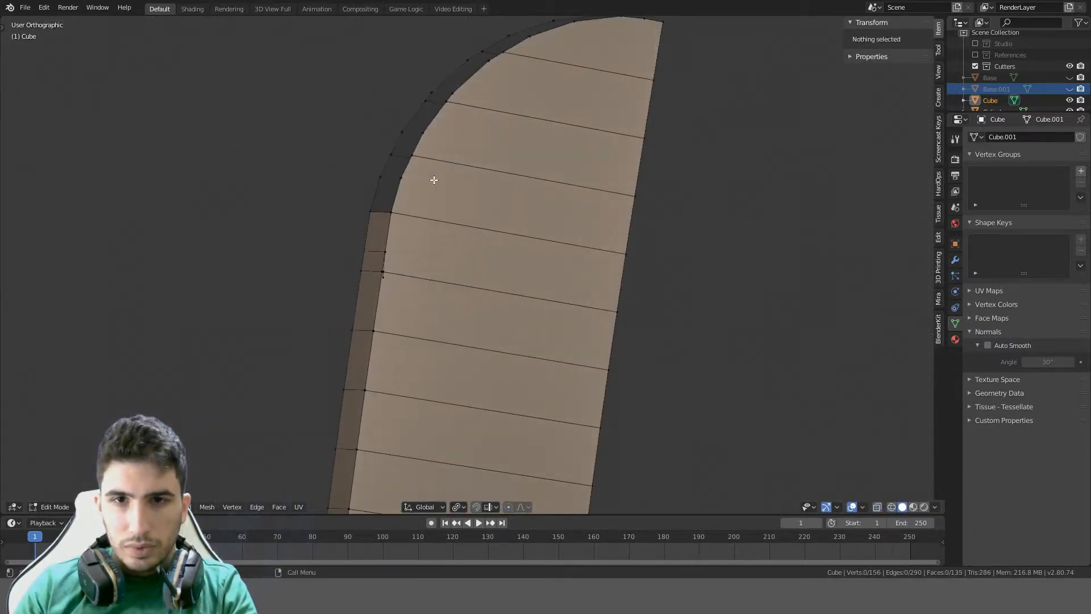
{"action": "key", "text": "a"}
{"action": "key", "text": "alt+a"}
{"action": "left_click", "coordinate": [383, 276]}
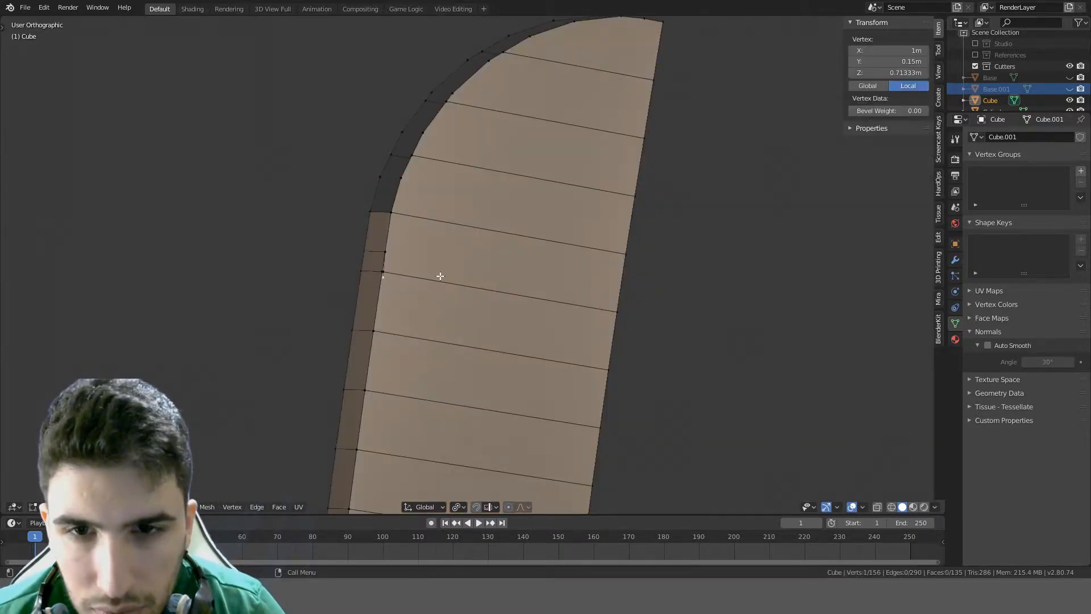
{"action": "key", "text": "ctrl+KP_Add"}
{"action": "key", "text": "alt+a"}
{"action": "middle_click_drag", "start_coordinate": [453, 272], "coordinate": [492, 260]}
{"action": "left_click", "coordinate": [592, 228]}
{"action": "key", "text": "ctrl+x"}
Try to dissolve the single vertex at the near end of the extra cut across the blade's narrow side
{"action": "left_click", "coordinate": [594, 198]}
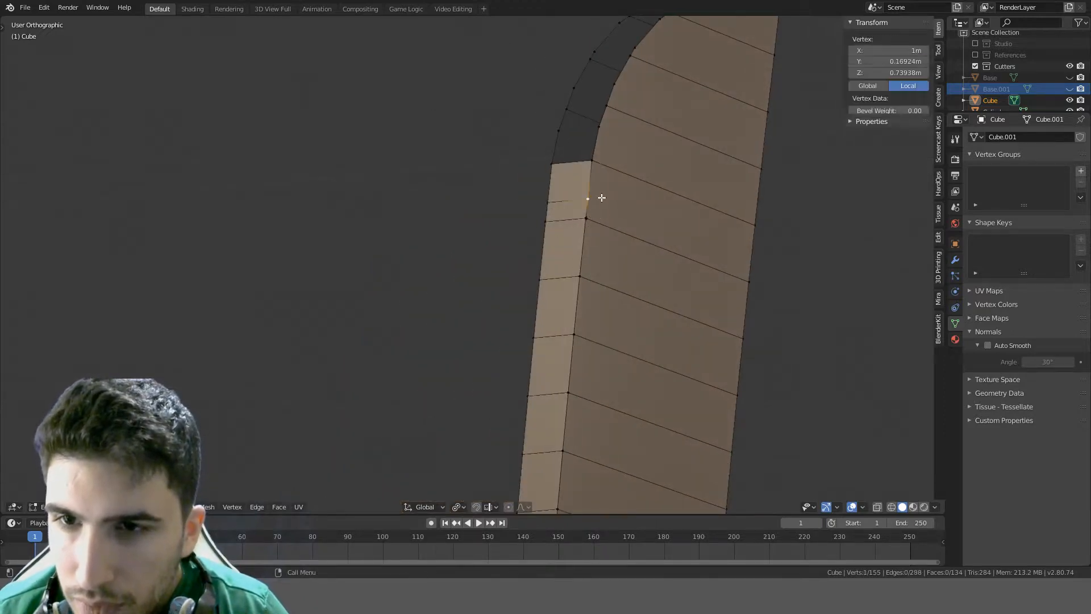
{"action": "key", "text": "ctrl+x"}
{"action": "key", "text": "ctrl+z"}
Dissolve the extra cross edge on the blade's narrow side and the short leftover edge beside it
{"action": "scroll", "coordinate": [593, 202], "scroll_direction": "up", "scroll_amount": 5}
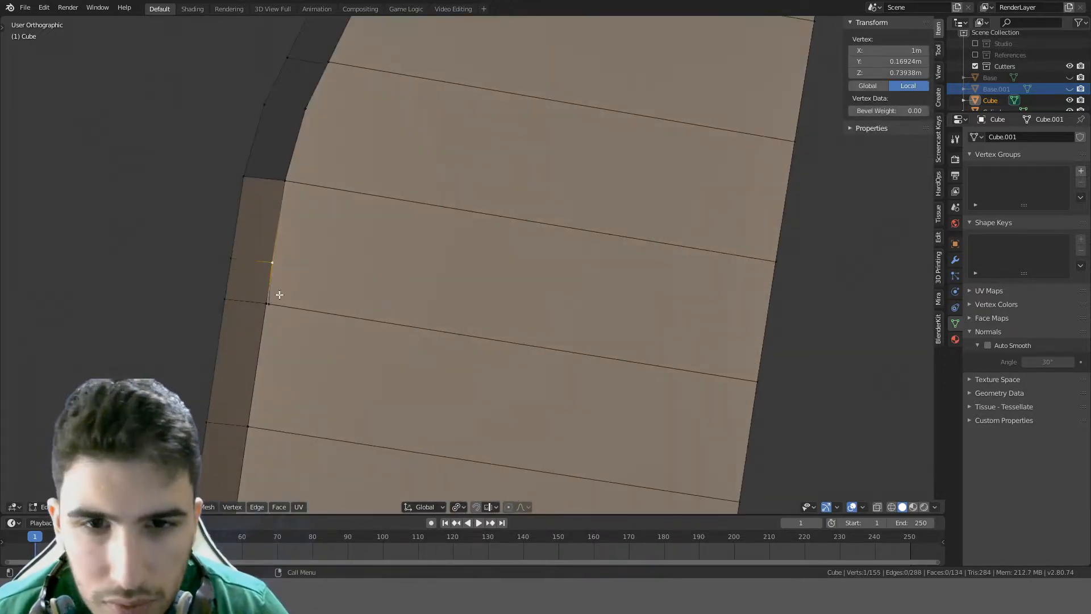
{"action": "left_click", "coordinate": [271, 301]}
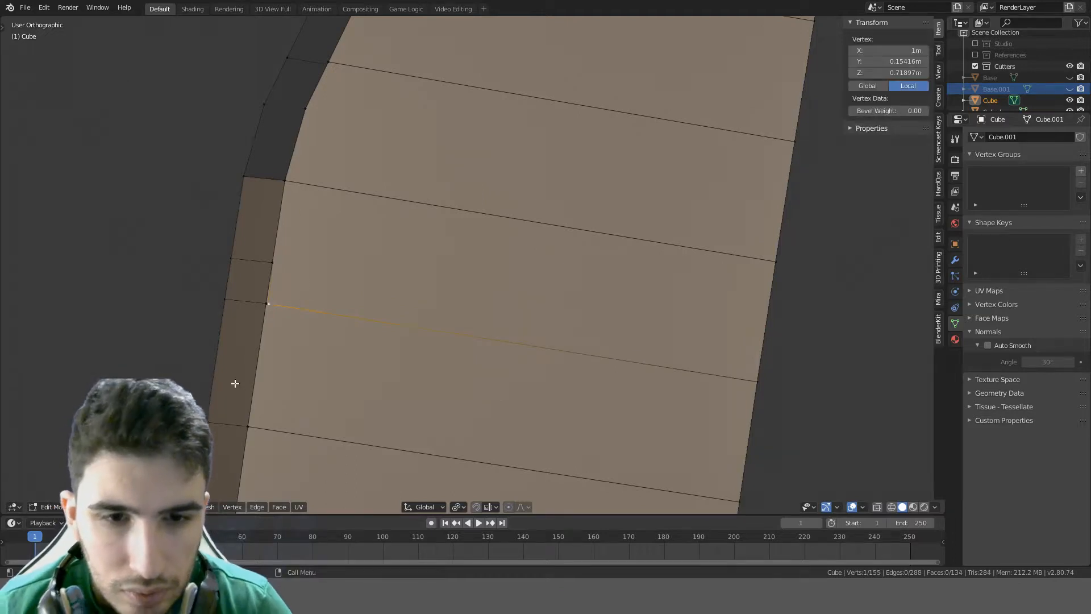
{"action": "scroll", "coordinate": [265, 342], "scroll_direction": "up", "scroll_amount": 4}
{"action": "middle_click_drag", "start_coordinate": [266, 343], "coordinate": [348, 288], "text": "shift"}
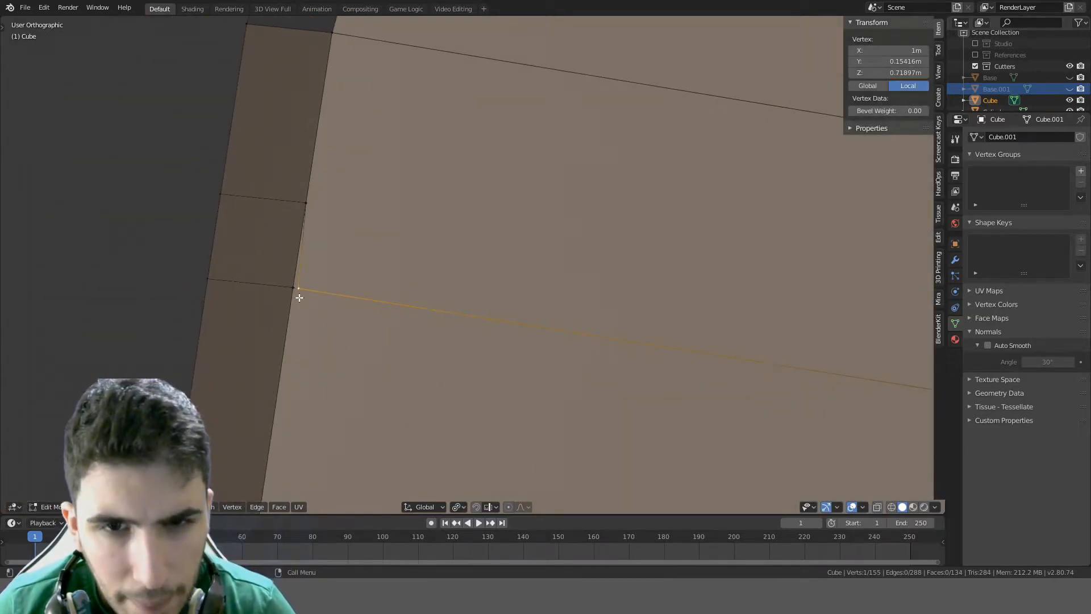
{"action": "scroll", "coordinate": [305, 273], "scroll_direction": "down", "scroll_amount": 4}
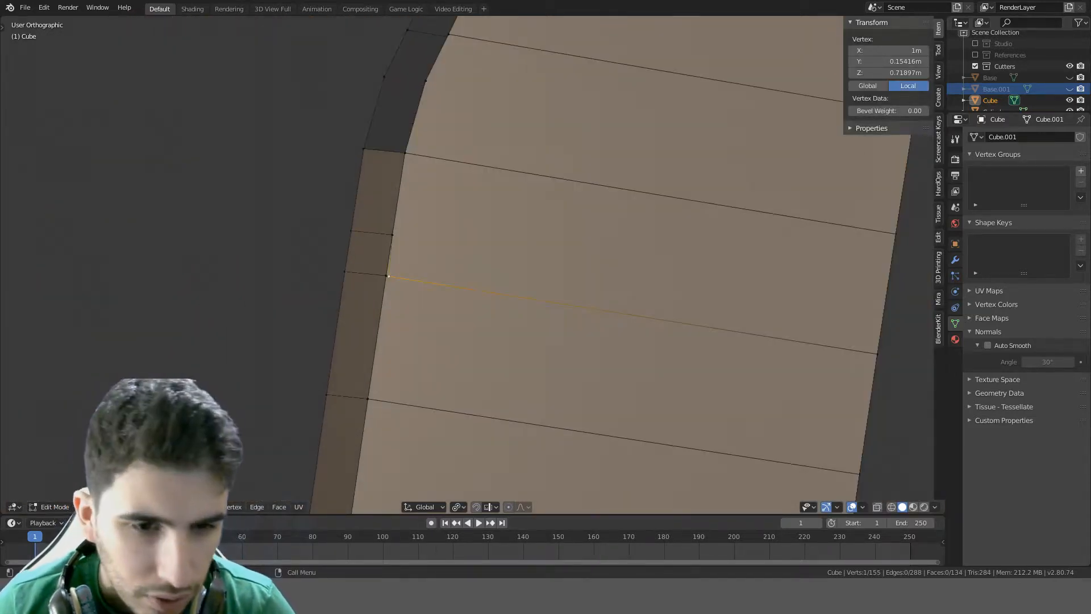
{"action": "key", "text": "2"}
{"action": "left_click", "coordinate": [373, 241]}
{"action": "key", "text": "ctrl+x"}
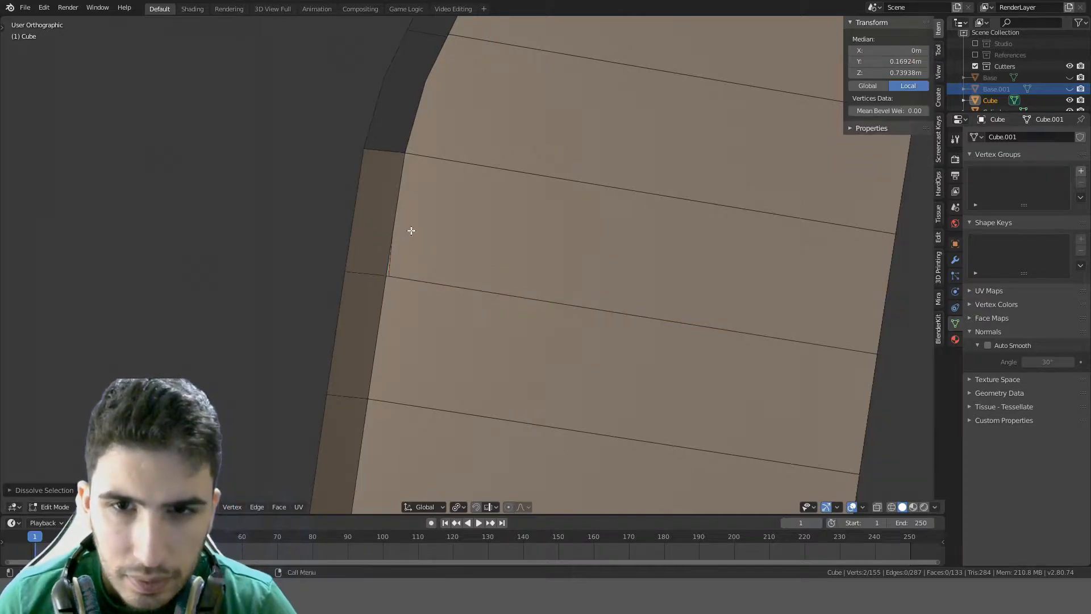
{"action": "key", "text": "ctrl+x"}
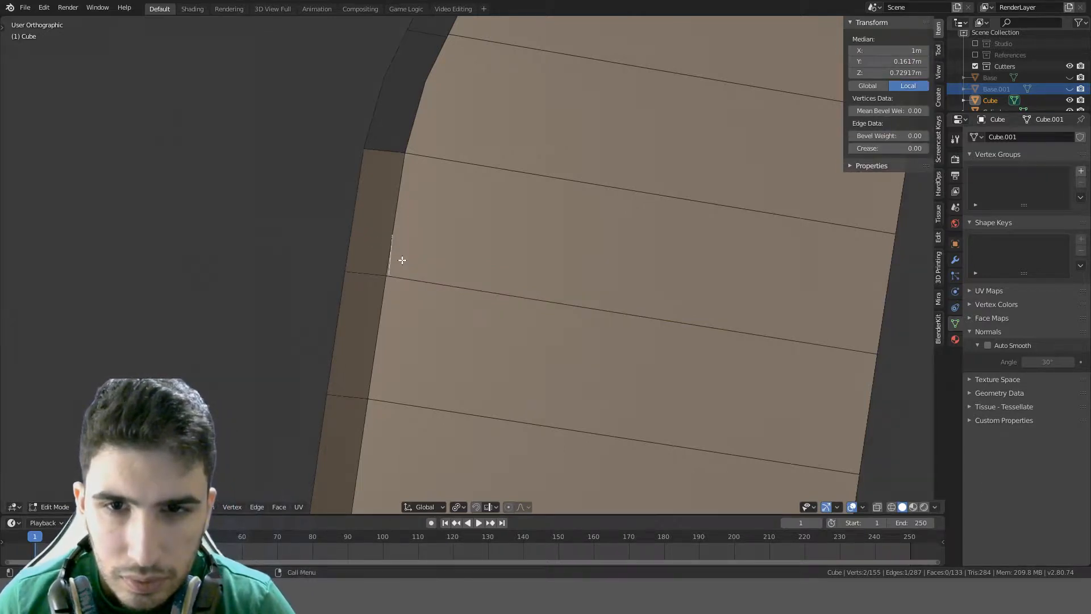
Dissolve the short leftover edge at the opposite corner of the blade's narrow side, below the arc cut's lower end
{"action": "mouse_move", "coordinate": [402, 260]}
{"action": "middle_mouse_down"}
{"action": "mouse_move", "coordinate": [500, 261]}
{"action": "mouse_move", "coordinate": [392, 254]}
{"action": "mouse_move", "coordinate": [672, 244]}
{"action": "mouse_move", "coordinate": [485, 256]}
{"action": "middle_mouse_up"}
{"action": "left_click", "coordinate": [467, 265]}
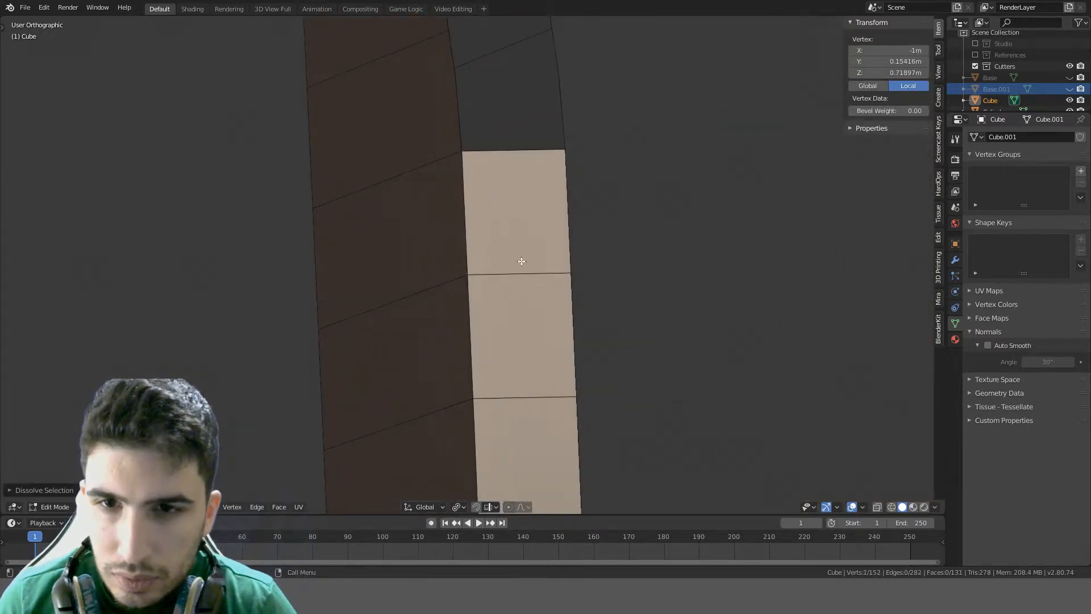
{"action": "left_click", "coordinate": [486, 272], "text": "shift"}
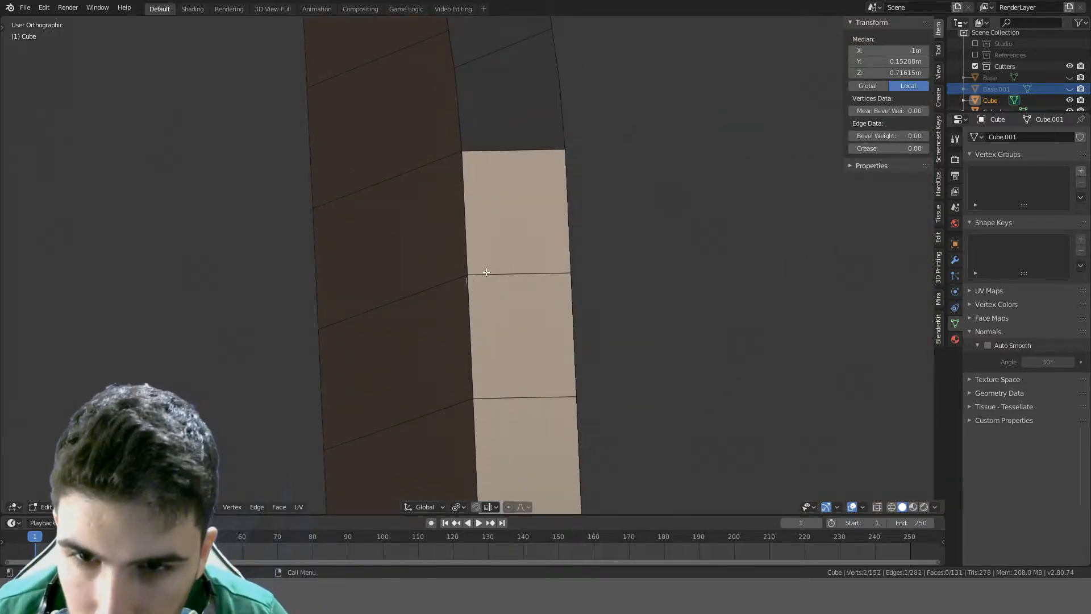
{"action": "key", "text": "ctrl+x"}
{"action": "middle_click_drag", "start_coordinate": [486, 272], "coordinate": [620, 254]}
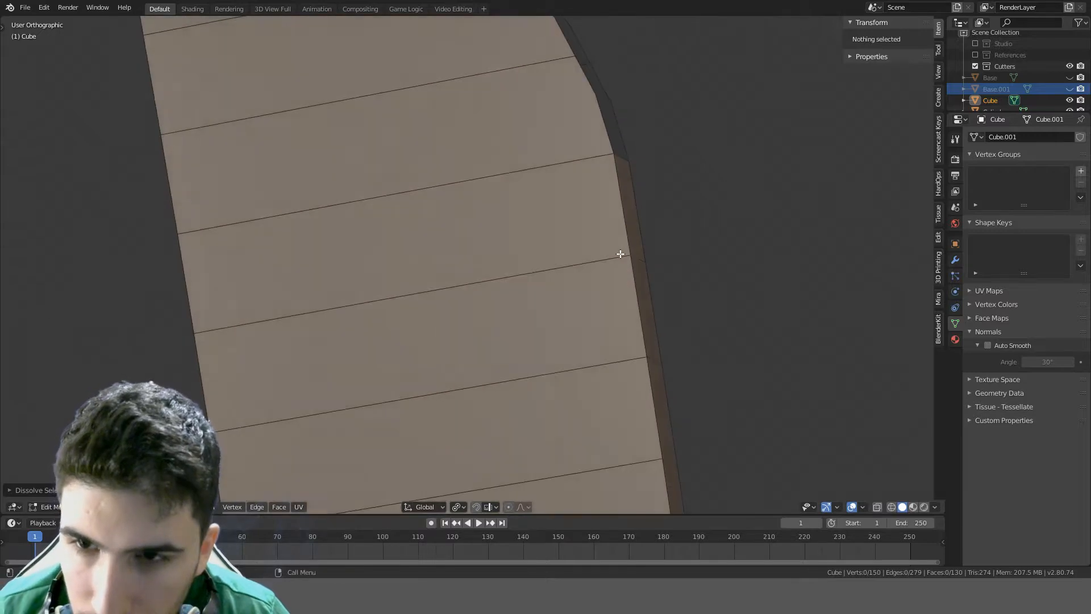
Merge all of the blade mesh's vertices by distance
{"action": "key", "text": "a"}
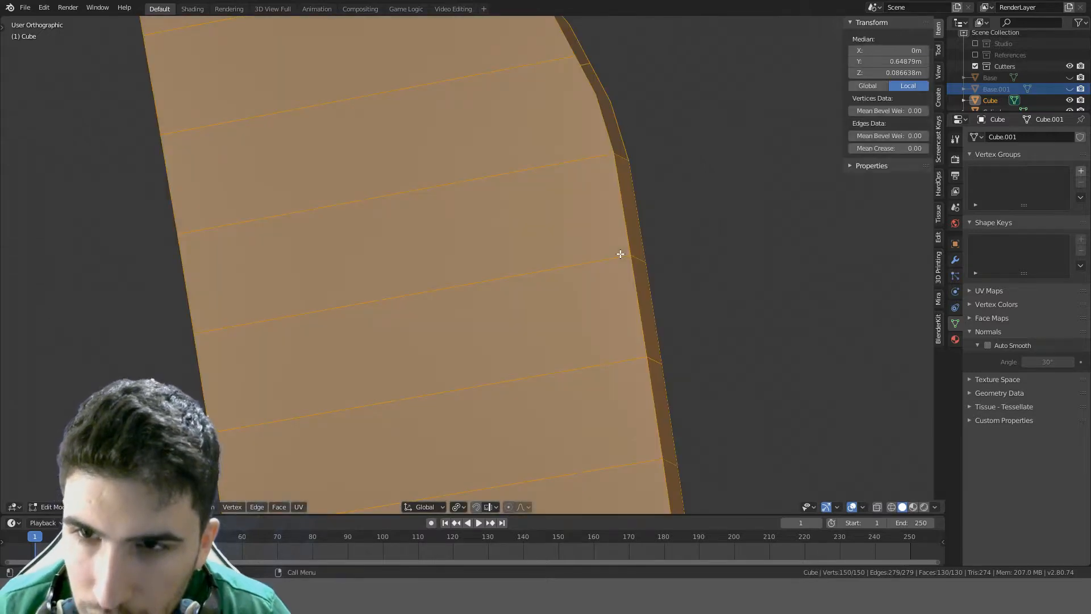
{"action": "key", "text": "alt+m"}
{"action": "left_click", "coordinate": [620, 253]}
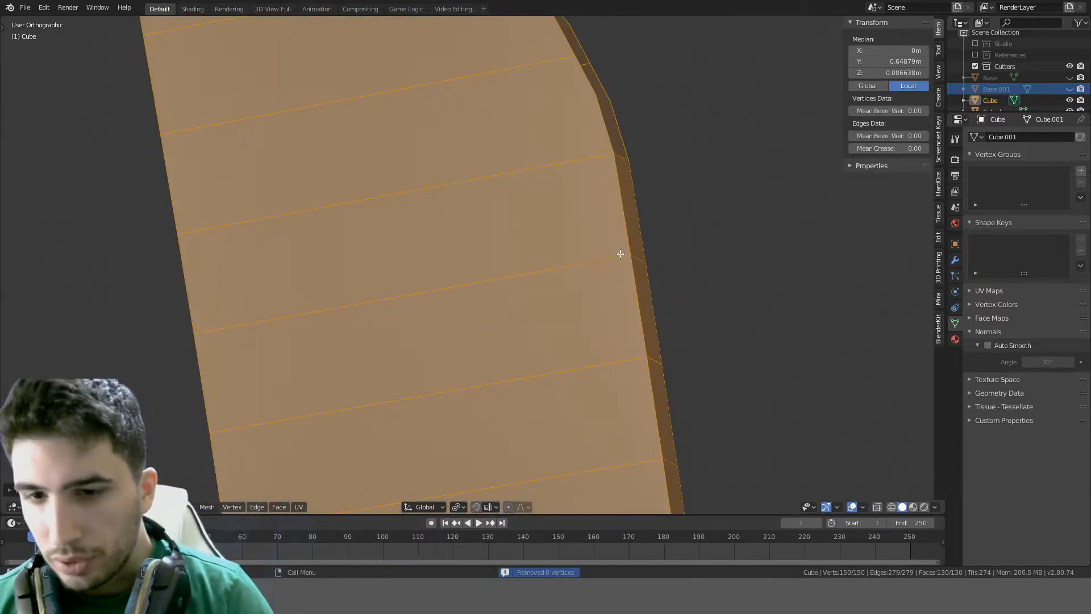
Fill the open rim along the blade's arc with faces, from the arc's lower end up to the tip
{"action": "key", "text": "KP_3"}
{"action": "scroll", "coordinate": [450, 112], "scroll_direction": "up", "scroll_amount": 3}
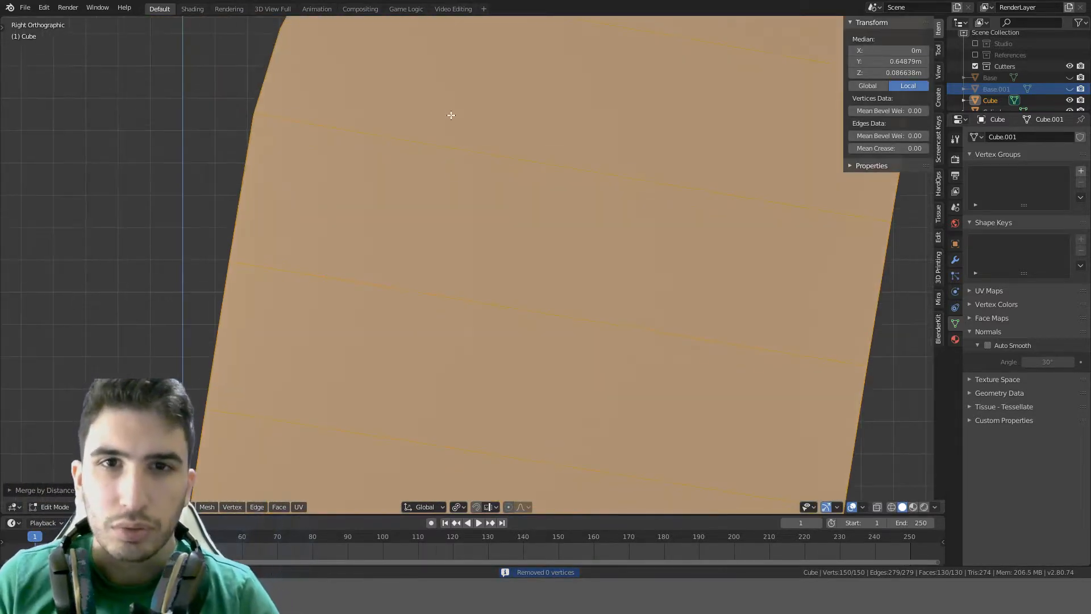
{"action": "key", "text": "alt+a"}
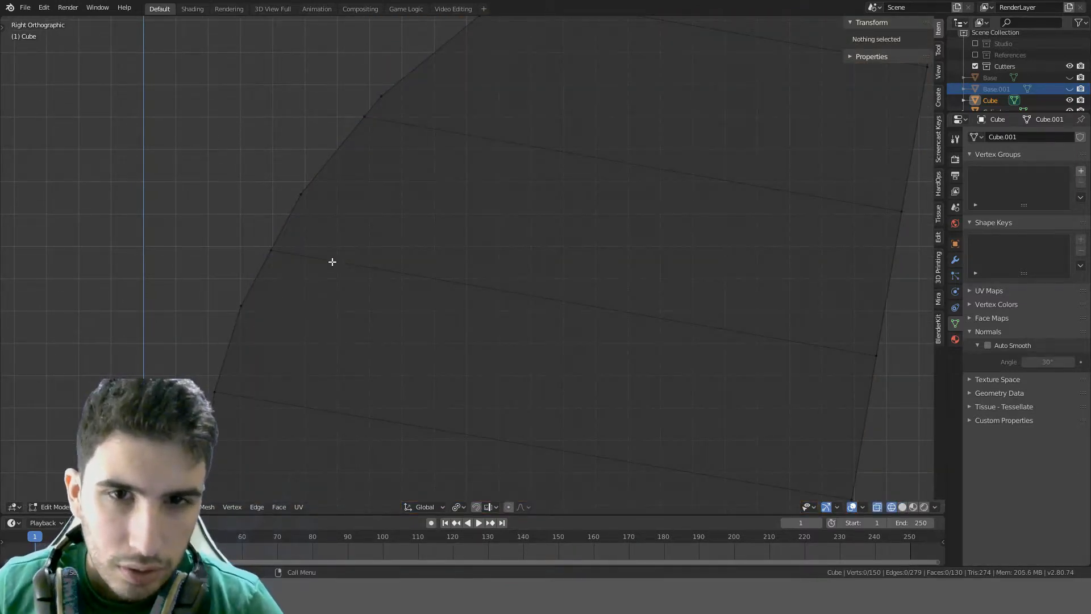
{"action": "scroll", "coordinate": [332, 261], "scroll_direction": "down", "scroll_amount": 5}
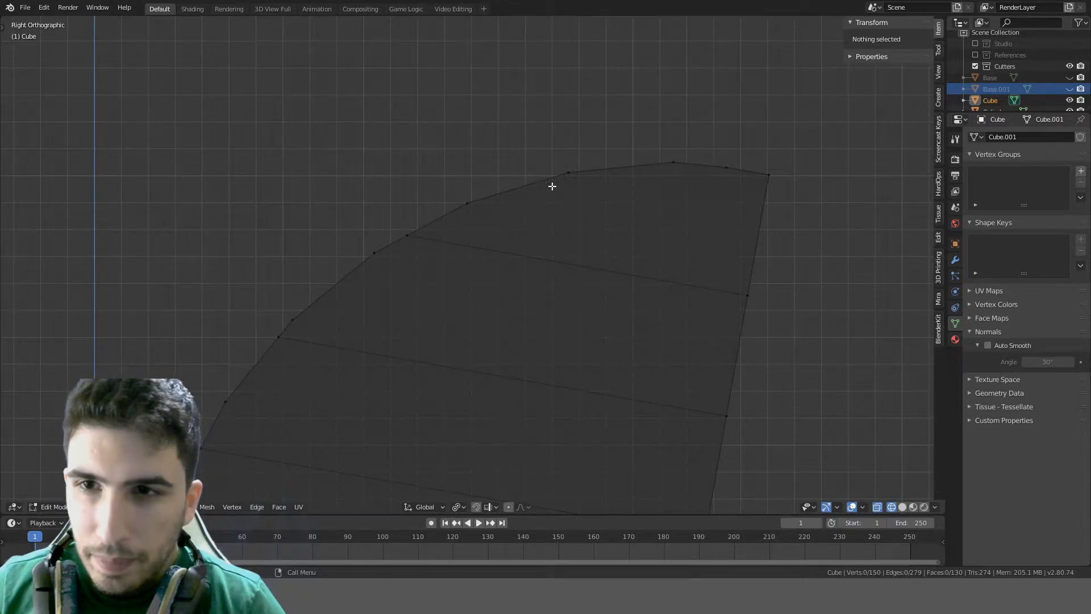
{"action": "scroll", "coordinate": [734, 179], "scroll_direction": "down", "scroll_amount": 3}
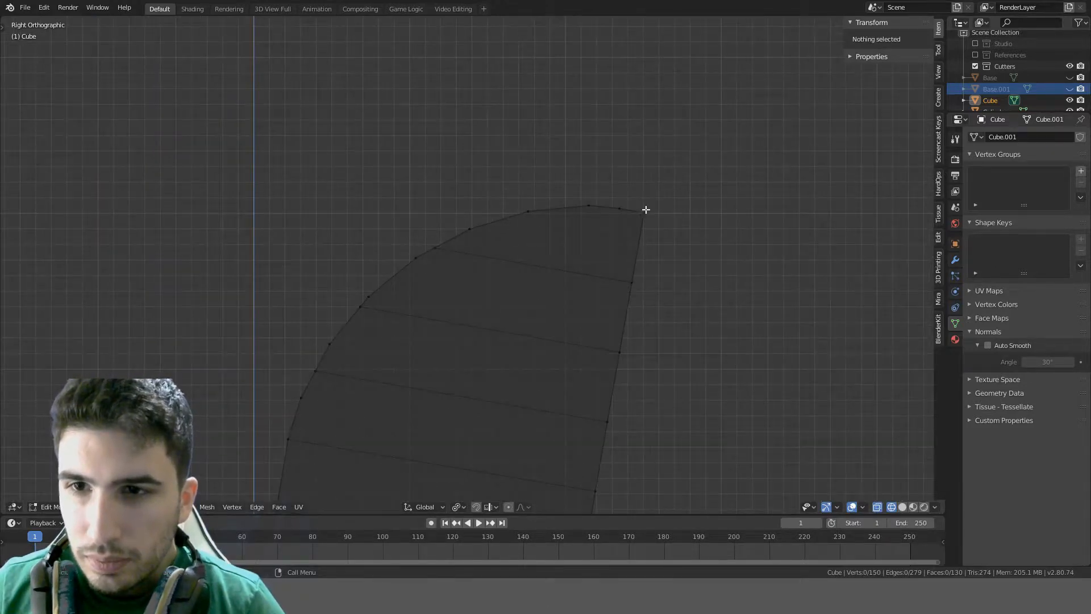
{"action": "scroll", "coordinate": [569, 257], "scroll_direction": "down", "scroll_amount": 2}
{"action": "middle_click_drag", "start_coordinate": [536, 285], "coordinate": [494, 348]}
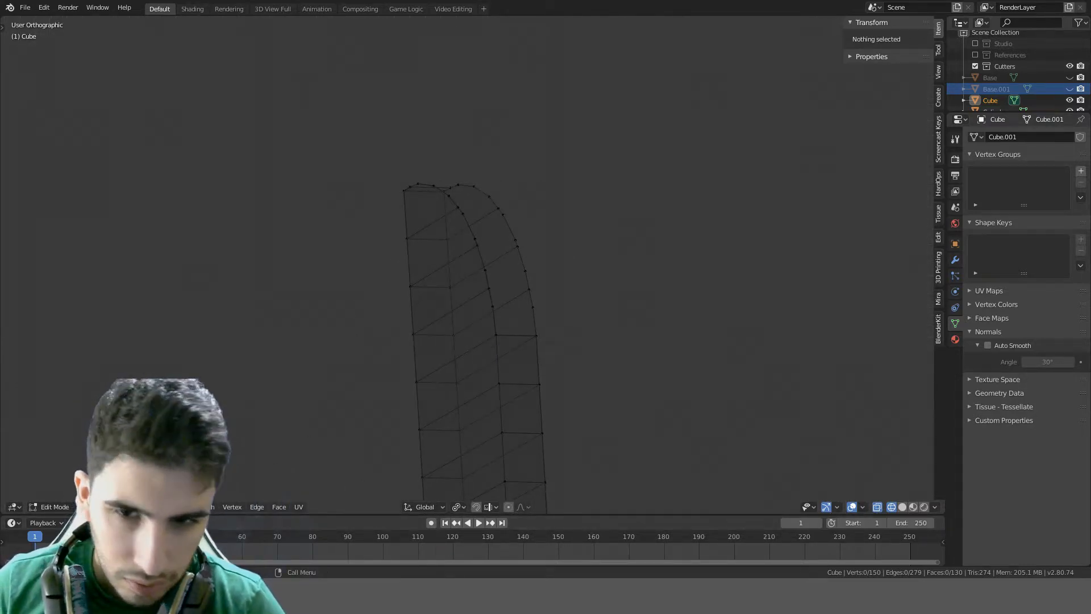
{"action": "left_click", "coordinate": [498, 339]}
{"action": "middle_click_drag", "start_coordinate": [557, 333], "coordinate": [518, 338]}
{"action": "left_click", "coordinate": [481, 375], "text": "shift"}
{"action": "key", "text": "f"}
{"action": "key", "text": "f"}
{"action": "key", "text": "f"}
{"action": "key", "text": "f"}
{"action": "key", "text": "f"}
{"action": "key", "text": "f"}
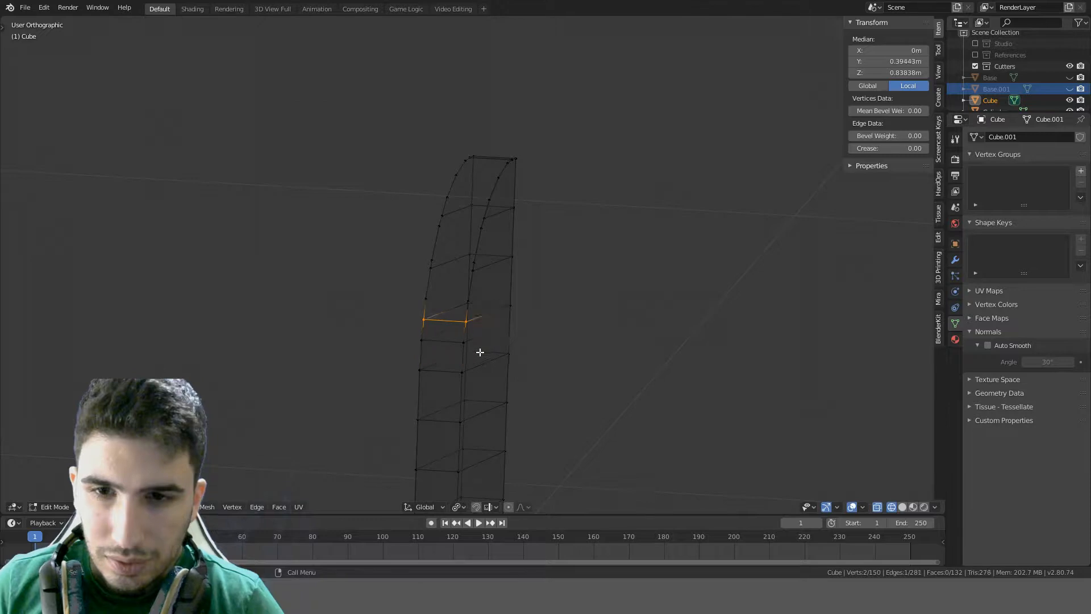
{"action": "key", "text": "f"}
{"action": "key", "text": "f"}
{"action": "key", "text": "f"}
{"action": "key", "text": "f"}
{"action": "key", "text": "f"}
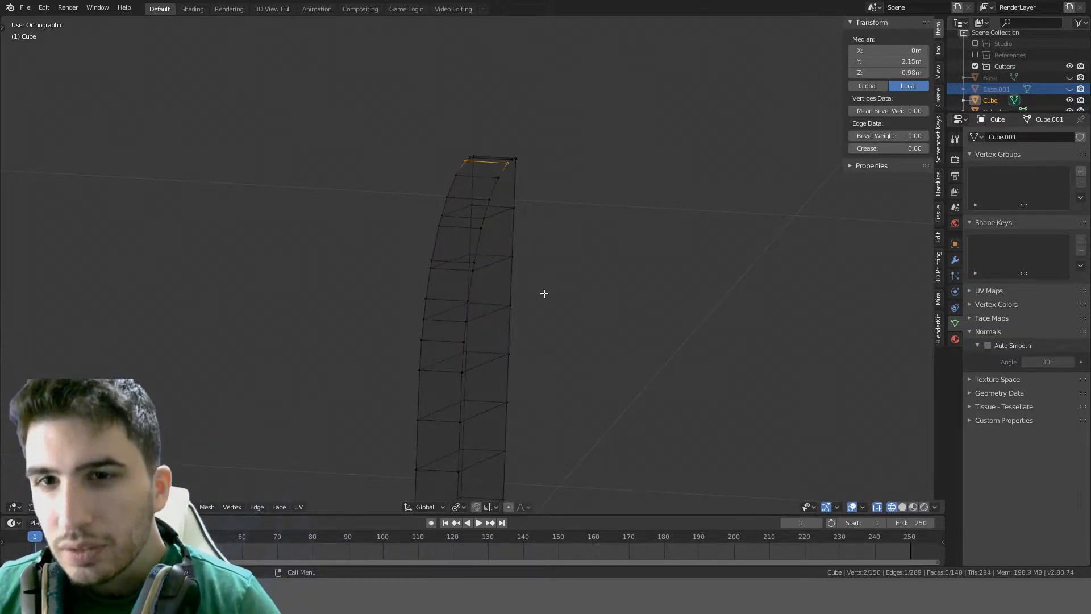
{"action": "middle_click_drag", "start_coordinate": [541, 295], "coordinate": [555, 313]}
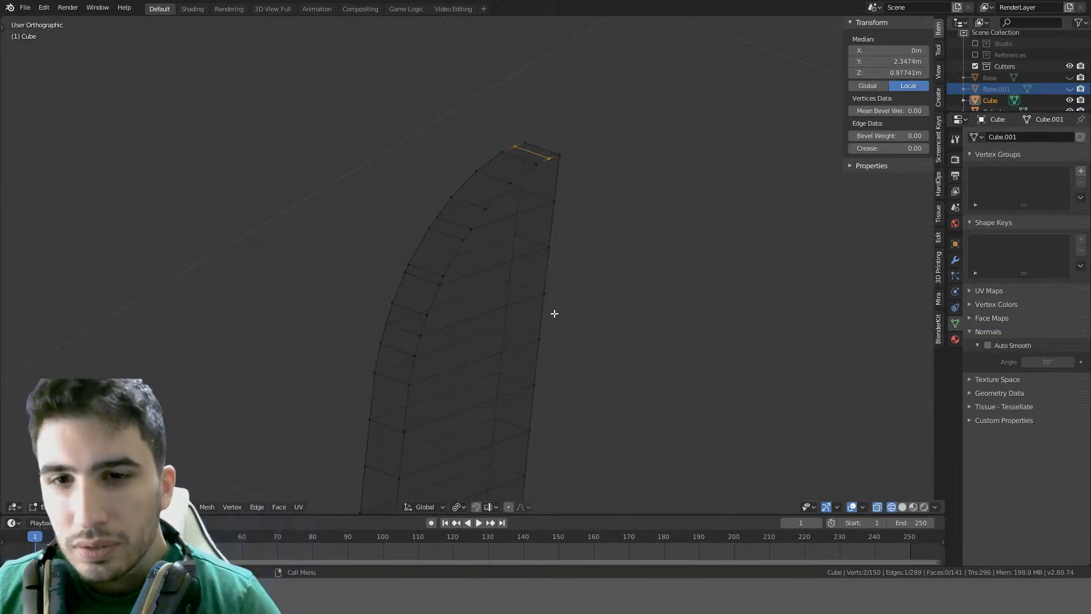
{"action": "left_click", "coordinate": [382, 348]}
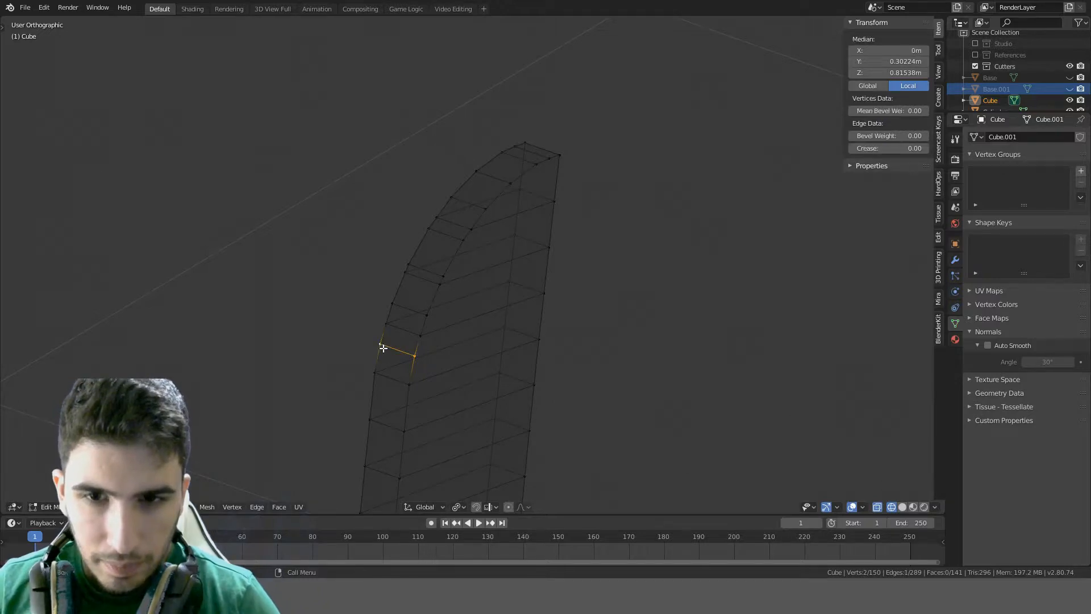
{"action": "key", "text": "KP_3"}
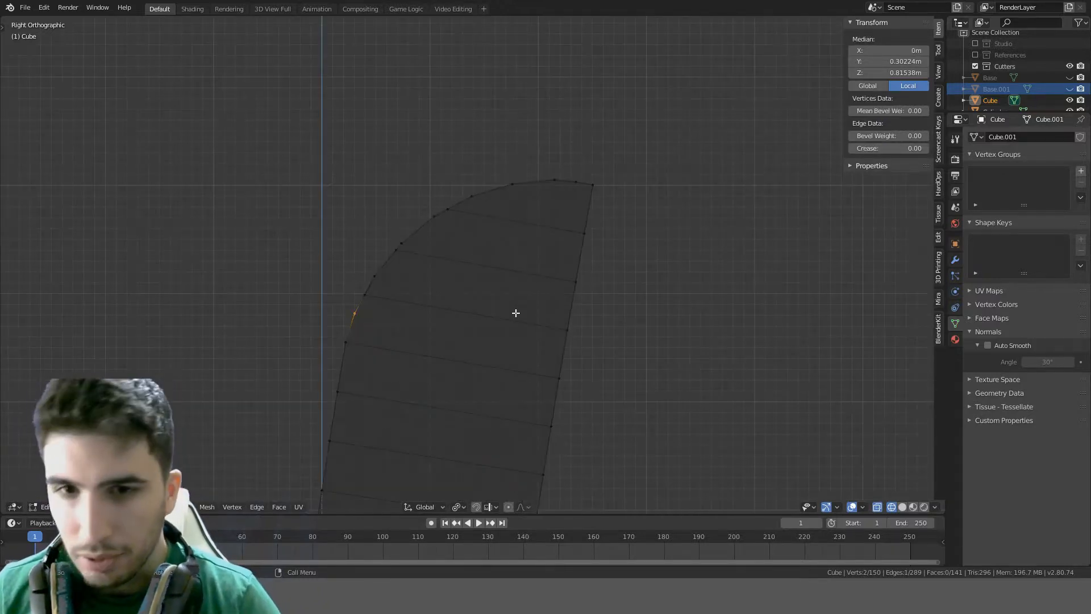
{"action": "scroll", "coordinate": [518, 312], "scroll_direction": "up", "scroll_amount": 4}
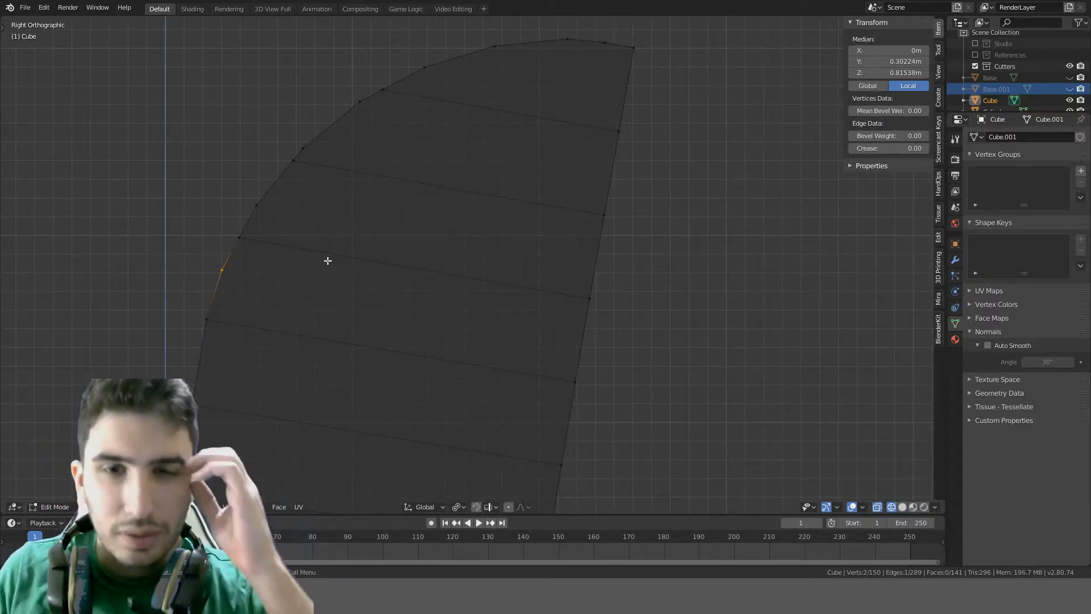
{"action": "middle_click_drag", "start_coordinate": [496, 314], "coordinate": [472, 314]}
{"action": "key", "text": "alt+a"}
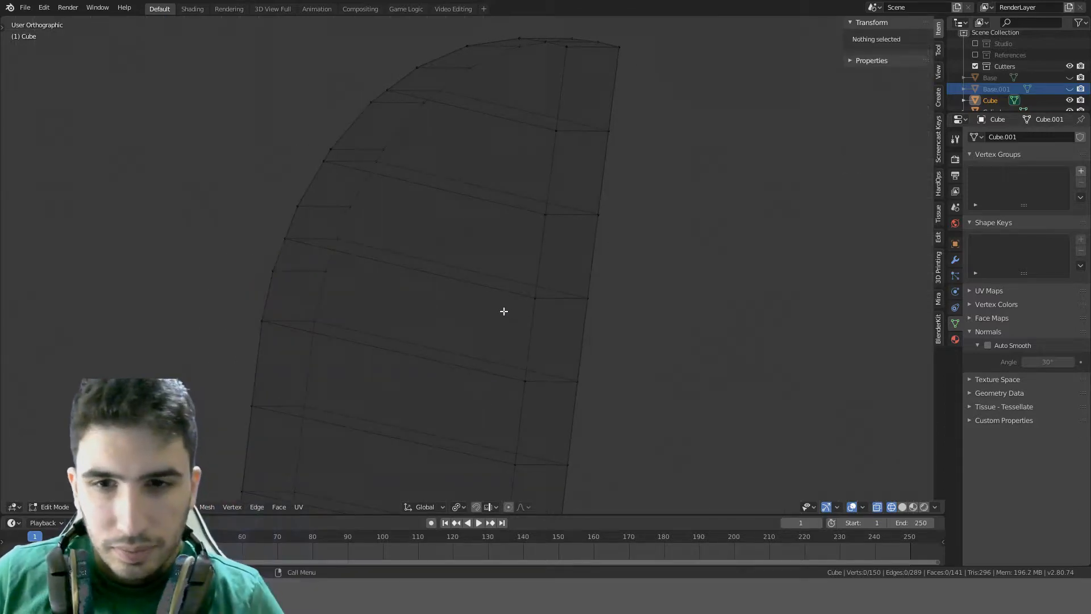
{"action": "key", "text": "ctrl+r"}
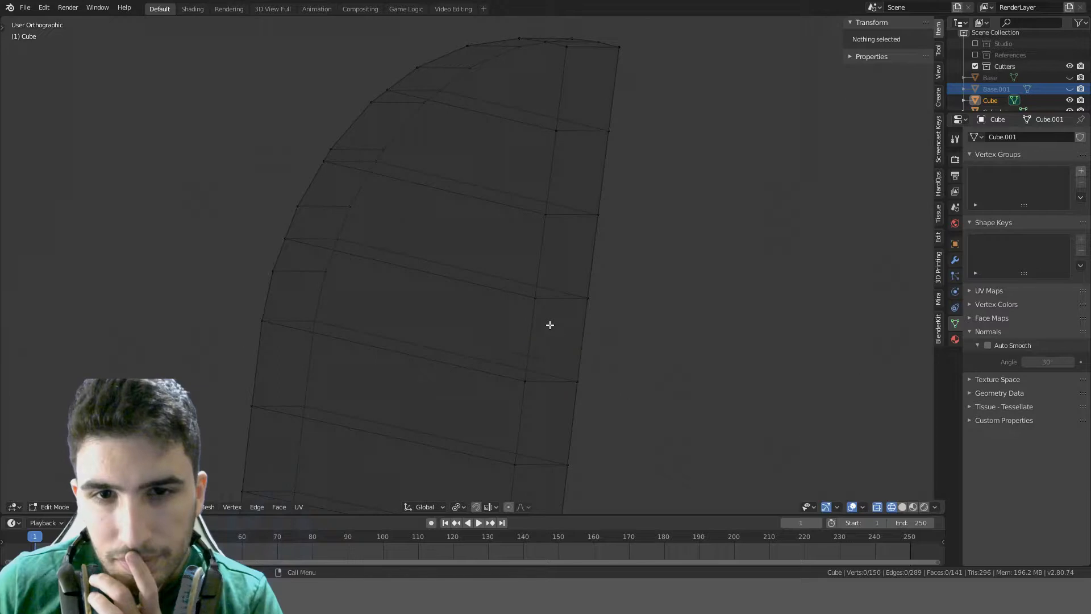
Try triangulating all of the blade's faces and undo it
{"action": "left_click", "coordinate": [372, 301], "text": "alt"}
{"action": "left_click", "coordinate": [418, 219], "text": "alt+shift"}
{"action": "key", "text": "KP_3"}
{"action": "key", "text": "a"}
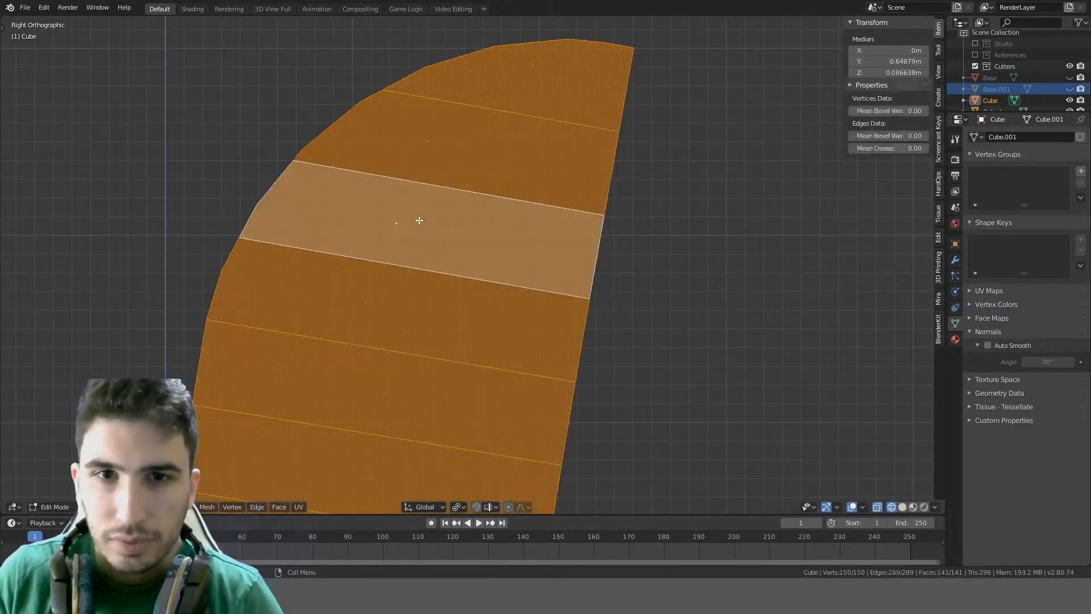
{"action": "key", "text": "ctrl+t"}
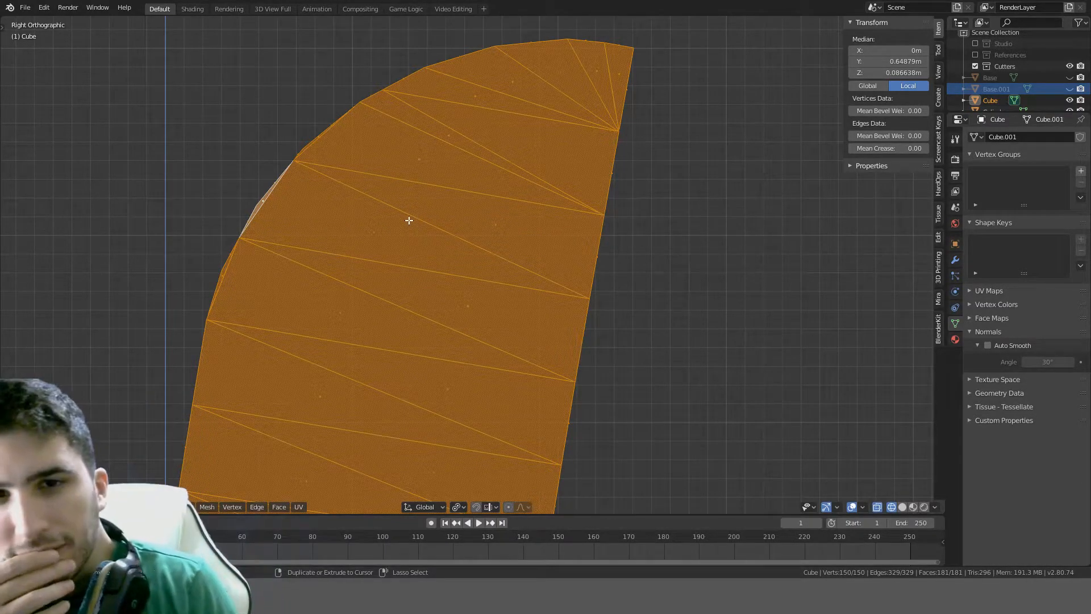
{"action": "key", "text": "ctrl+z"}
{"action": "key", "text": "ctrl+z"}
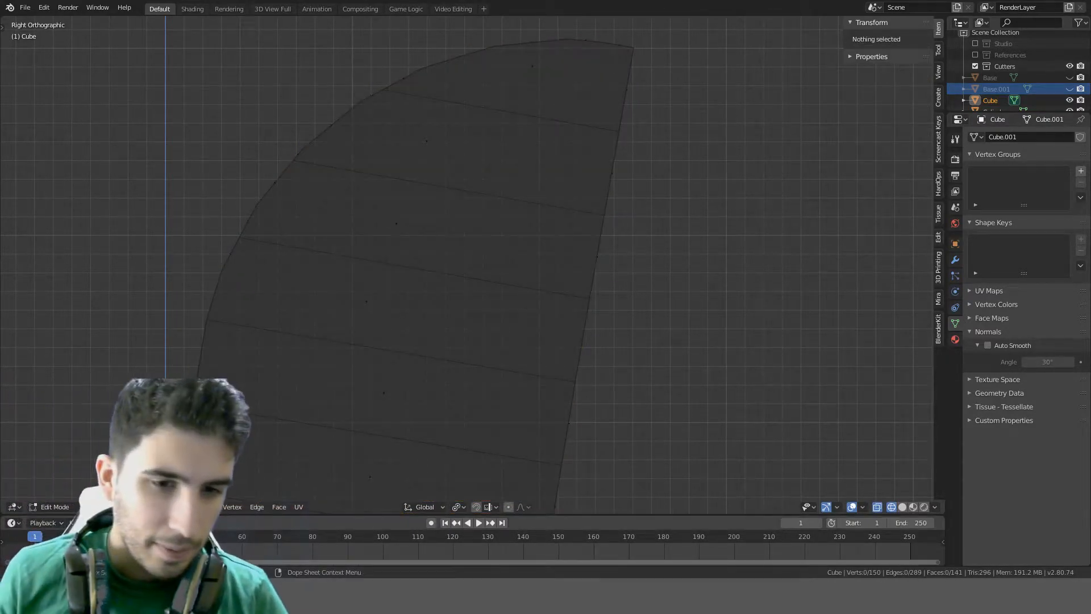
{"action": "left_click", "coordinate": [223, 269]}
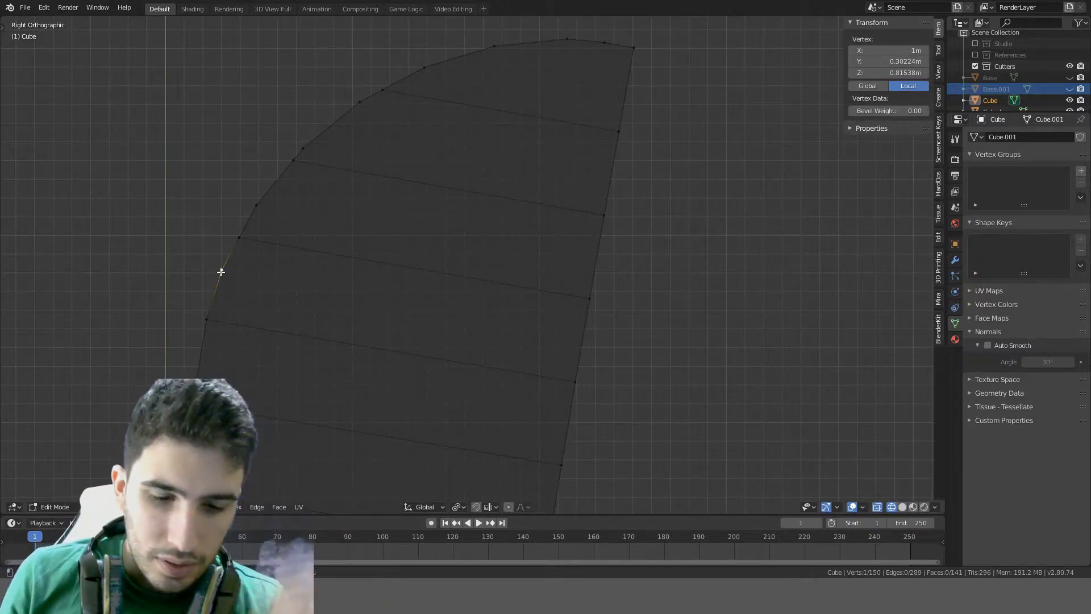
{"action": "key", "text": "k"}
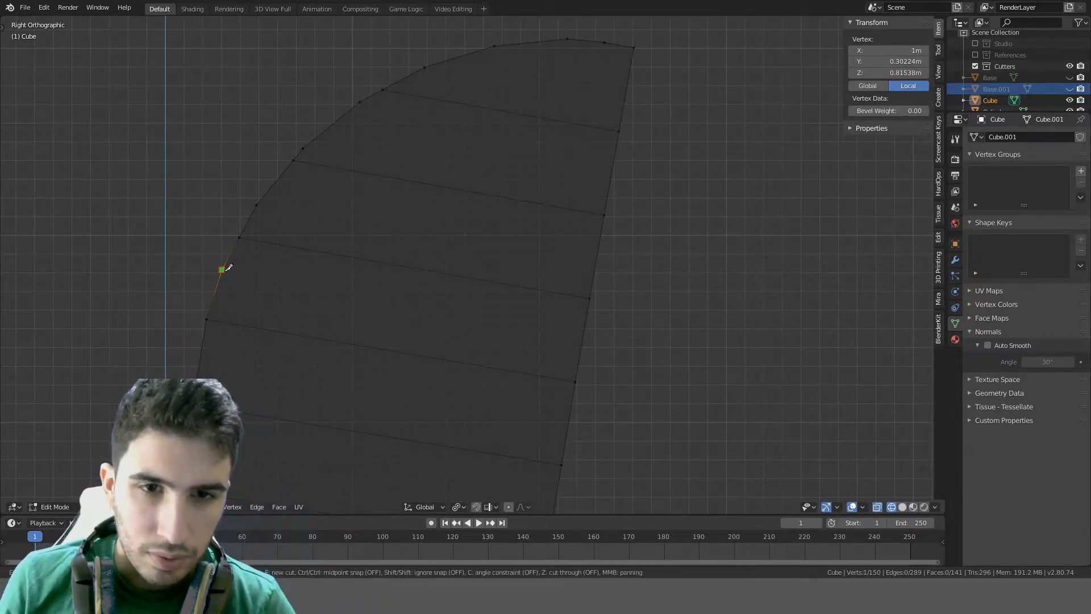
{"action": "left_click", "coordinate": [223, 269]}
{"action": "key", "text": "c"}
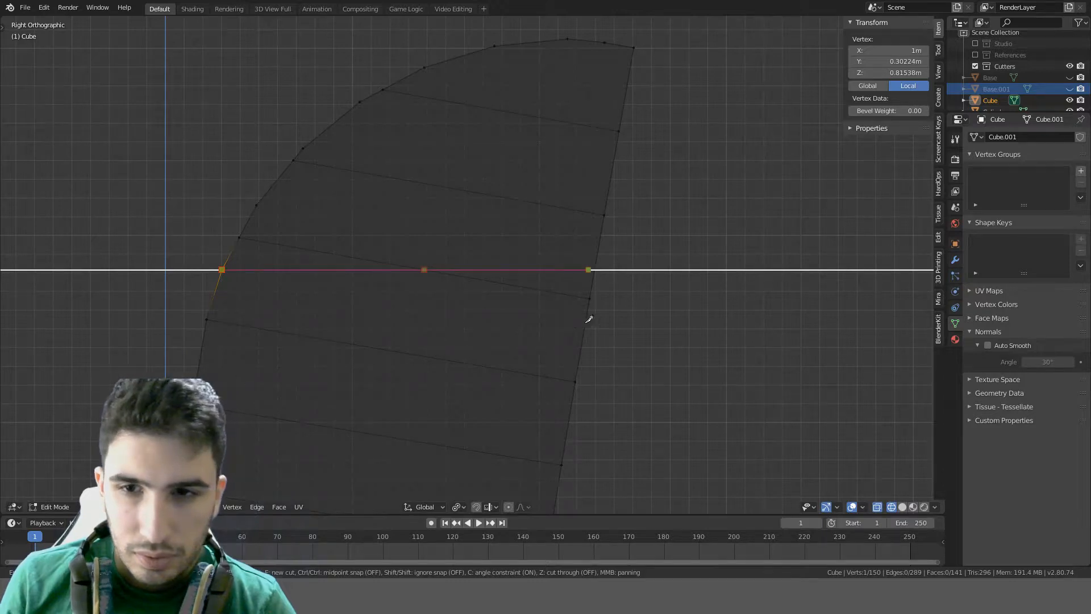
{"action": "key", "text": "Escape"}
{"action": "key", "text": "k"}
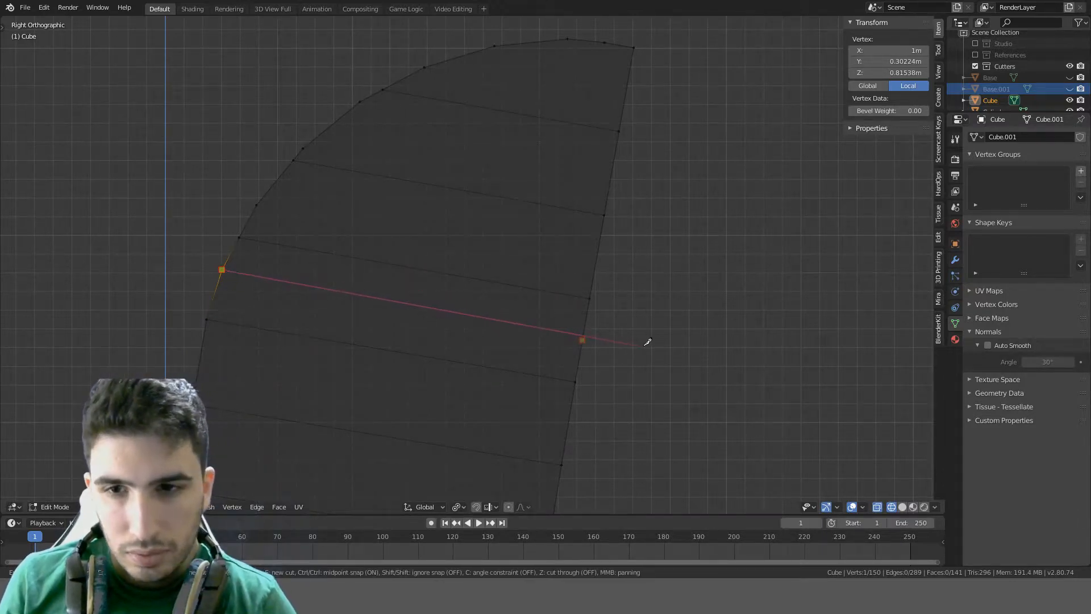
{"action": "key", "text": "Escape"}
{"action": "middle_click_drag", "start_coordinate": [610, 319], "coordinate": [527, 318]}
{"action": "key", "text": "alt+a"}
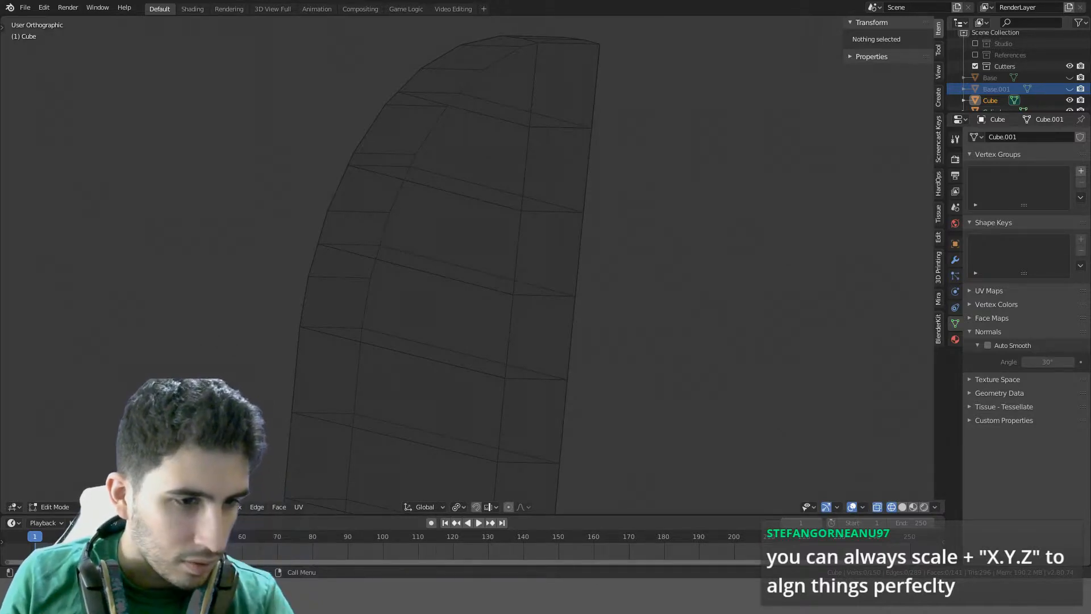
Add one centred loop cut to each of the four segments nearest the tip on the blade's straight narrow side
{"action": "middle_click_drag", "start_coordinate": [367, 394], "coordinate": [516, 329]}
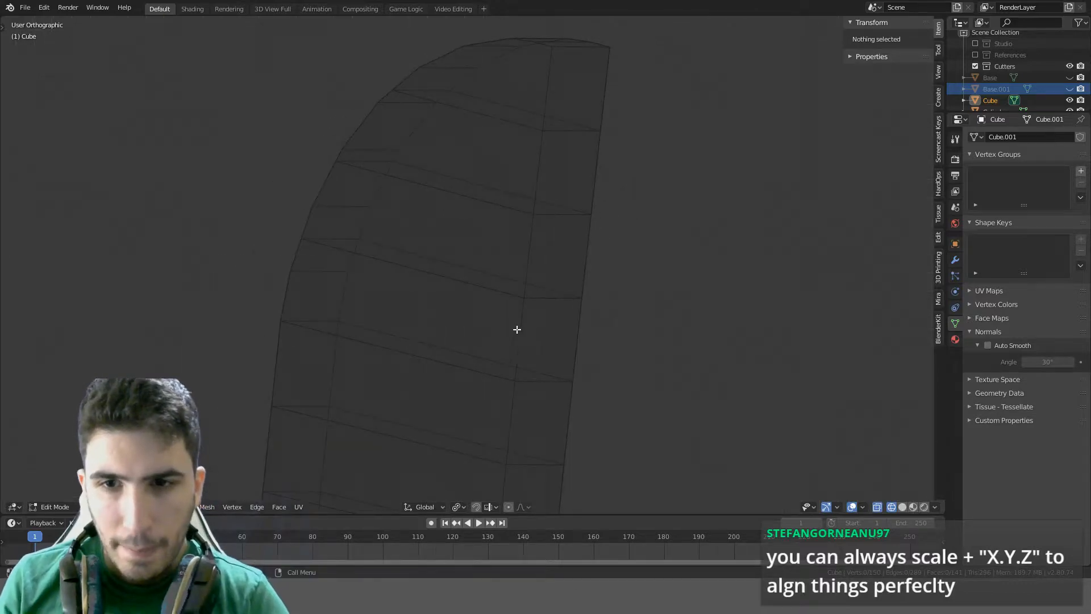
{"action": "key", "text": "ctrl+r"}
{"action": "left_click", "coordinate": [523, 328]}
{"action": "right_click", "coordinate": [523, 327]}
{"action": "key", "text": "ctrl+r"}
{"action": "left_click", "coordinate": [545, 268]}
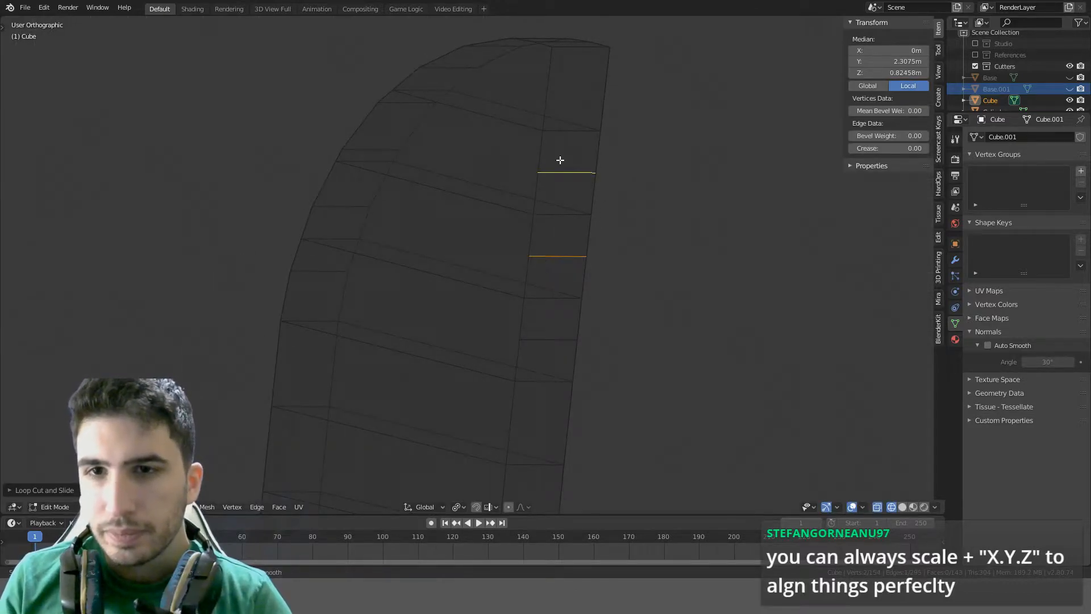
{"action": "left_click", "coordinate": [558, 110]}
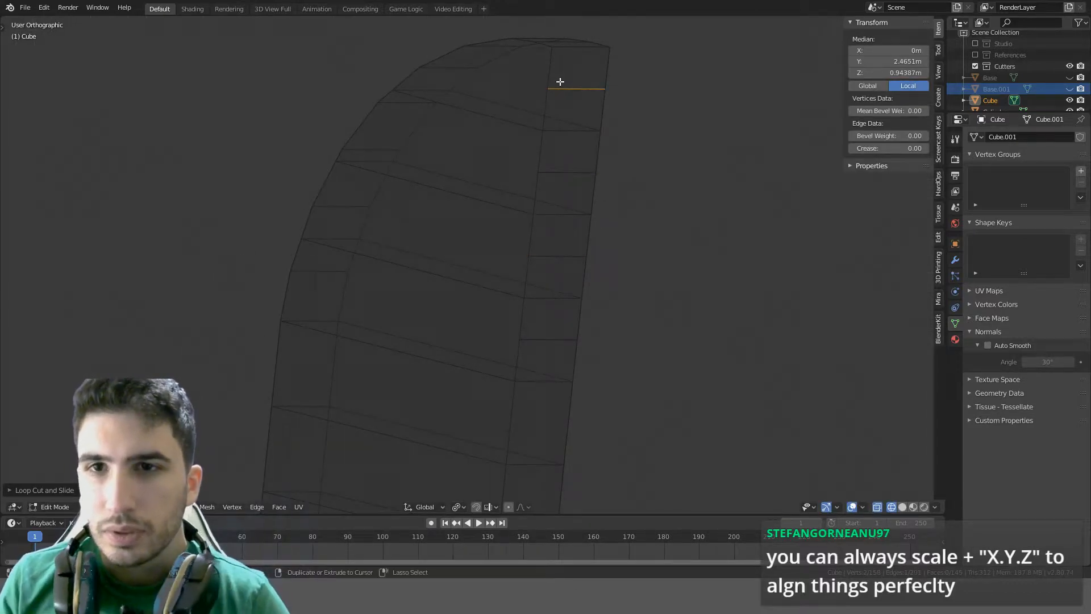
{"action": "right_click", "coordinate": [562, 81]}
Undo the cuts in the two segments nearest the tip and add two evenly spaced loop cuts to the second one
{"action": "middle_click_drag", "start_coordinate": [556, 118], "coordinate": [709, 129]}
{"action": "middle_click_drag", "start_coordinate": [419, 174], "coordinate": [453, 176]}
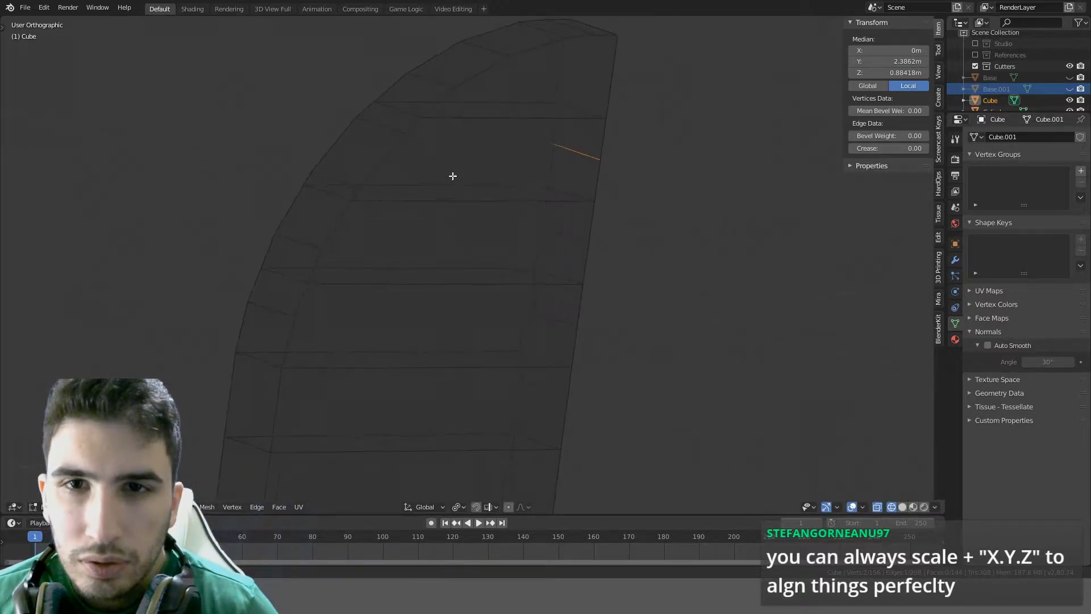
{"action": "middle_click_drag", "start_coordinate": [604, 93], "coordinate": [580, 95]}
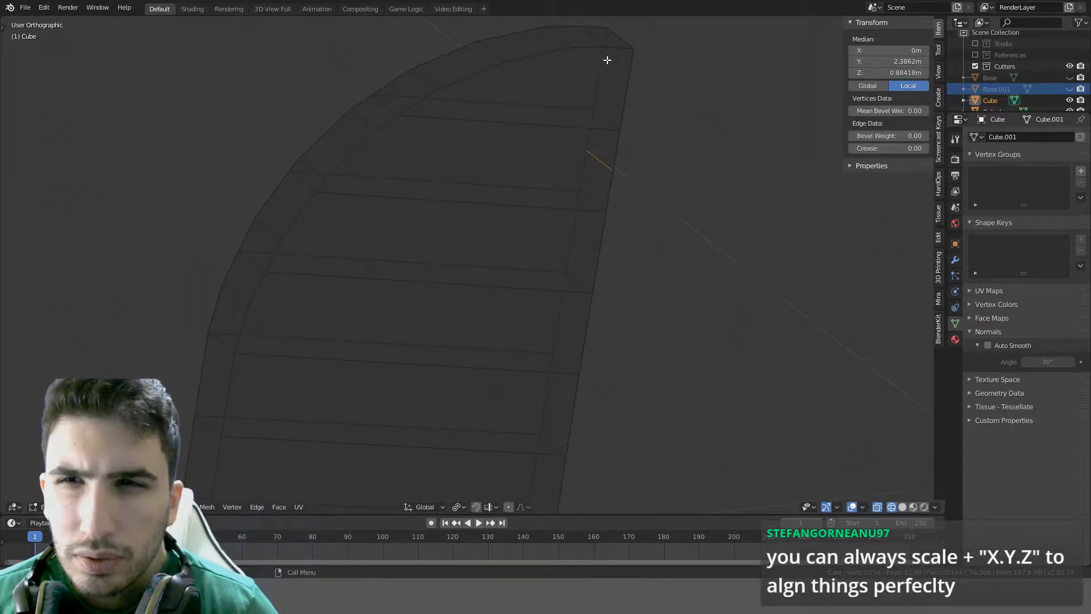
{"action": "middle_click_drag", "start_coordinate": [612, 97], "coordinate": [574, 107]}
{"action": "key", "text": "ctrl+z"}
{"action": "scroll", "coordinate": [579, 153], "scroll_direction": "up", "scroll_amount": 1}
{"action": "left_click", "coordinate": [580, 153]}
{"action": "right_click", "coordinate": [580, 153]}
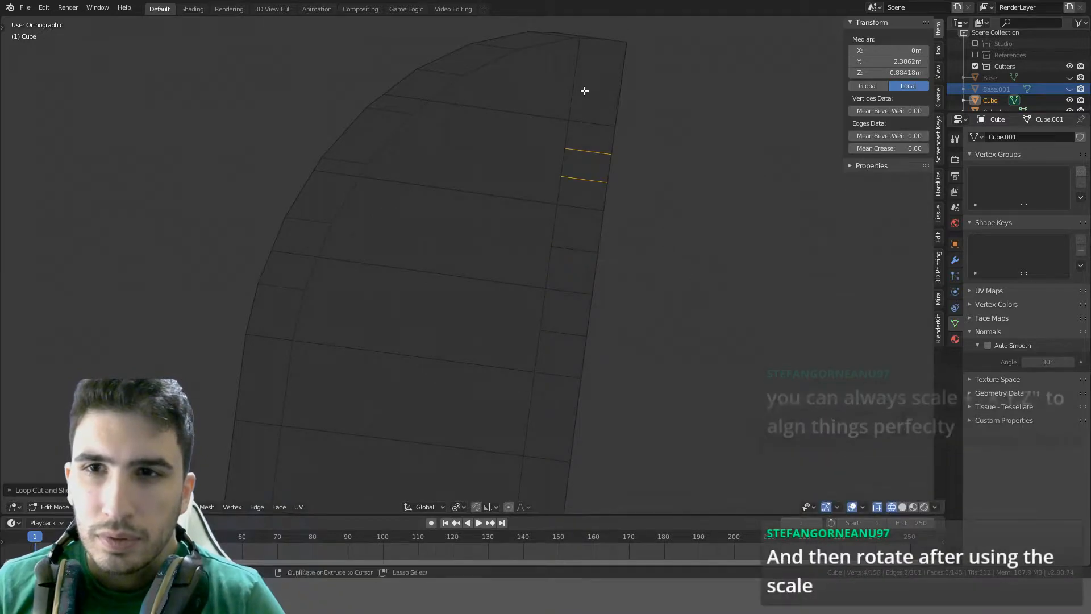
Add three evenly spaced loop cuts to the segment at the tip of the blade's straight narrow side
{"action": "key", "text": "ctrl+r"}
{"action": "scroll", "coordinate": [583, 89], "scroll_direction": "up", "scroll_amount": 2}
{"action": "left_click", "coordinate": [584, 89]}
{"action": "right_click", "coordinate": [584, 93]}
{"action": "key", "text": "alt+a"}
{"action": "middle_click_drag", "start_coordinate": [583, 102], "coordinate": [568, 108]}
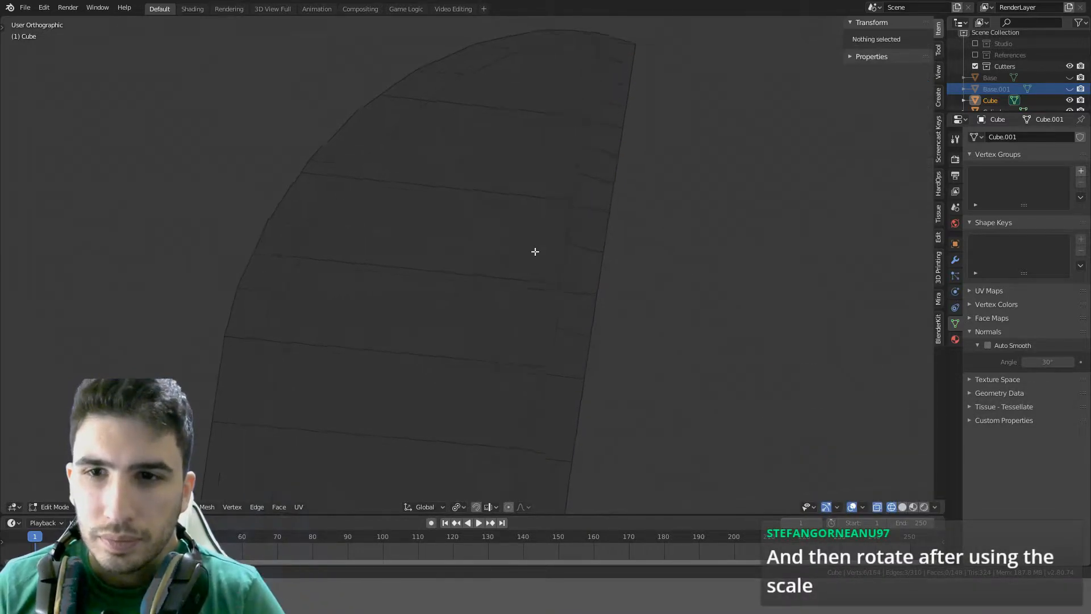
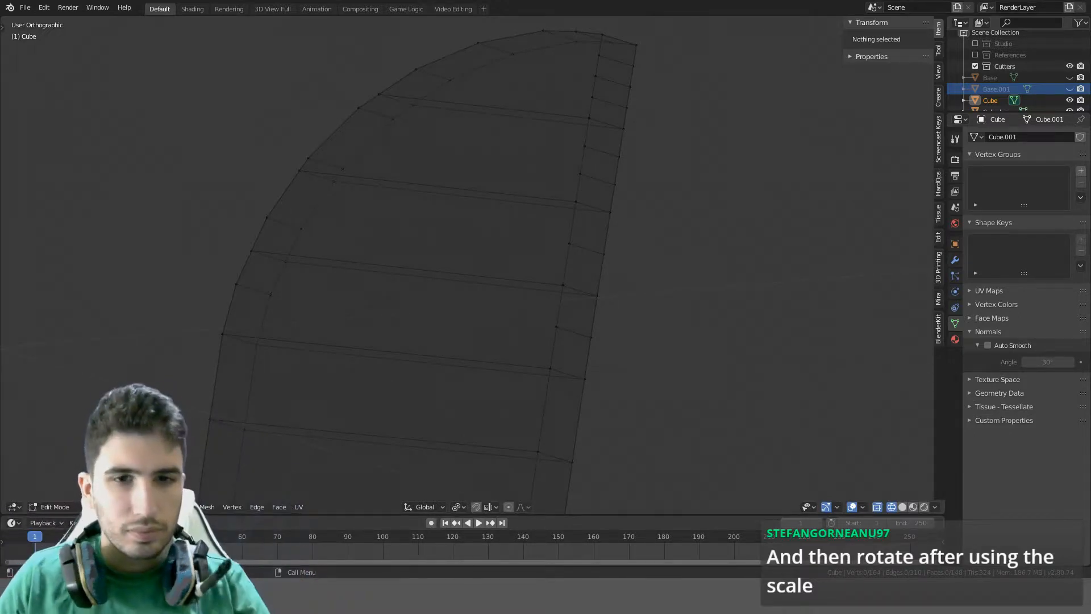
Connect the lowest unjoined vertex on the blade's arc to its counterpart on the straight edge, on both broad faces
{"action": "middle_click_drag", "start_coordinate": [270, 295], "coordinate": [263, 288]}
{"action": "left_click", "coordinate": [232, 278]}
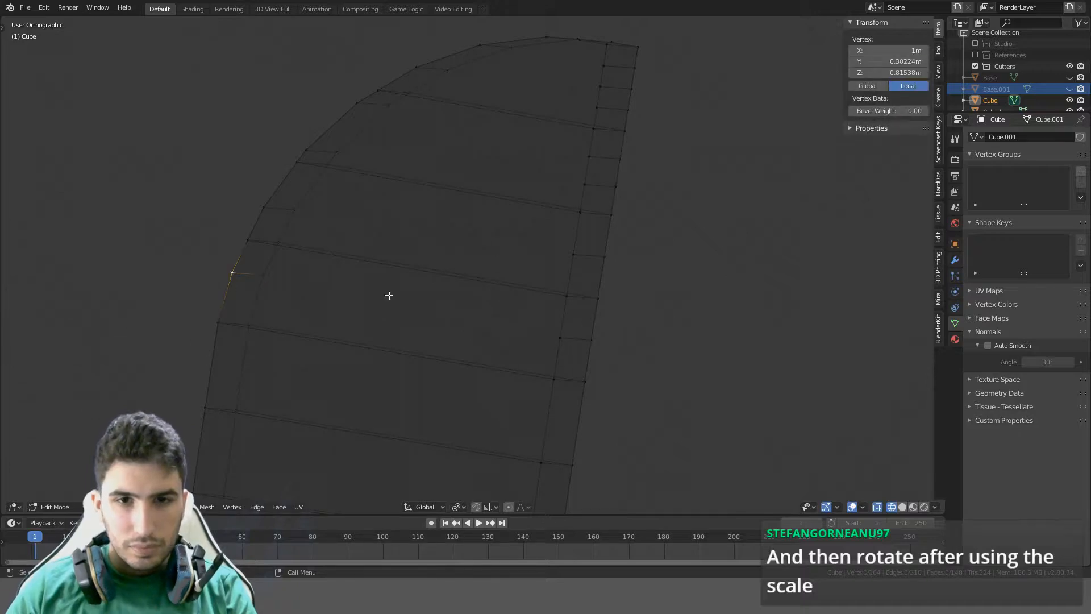
{"action": "left_click", "coordinate": [549, 324], "text": "shift"}
{"action": "key", "text": "j"}
{"action": "left_click", "coordinate": [267, 275]}
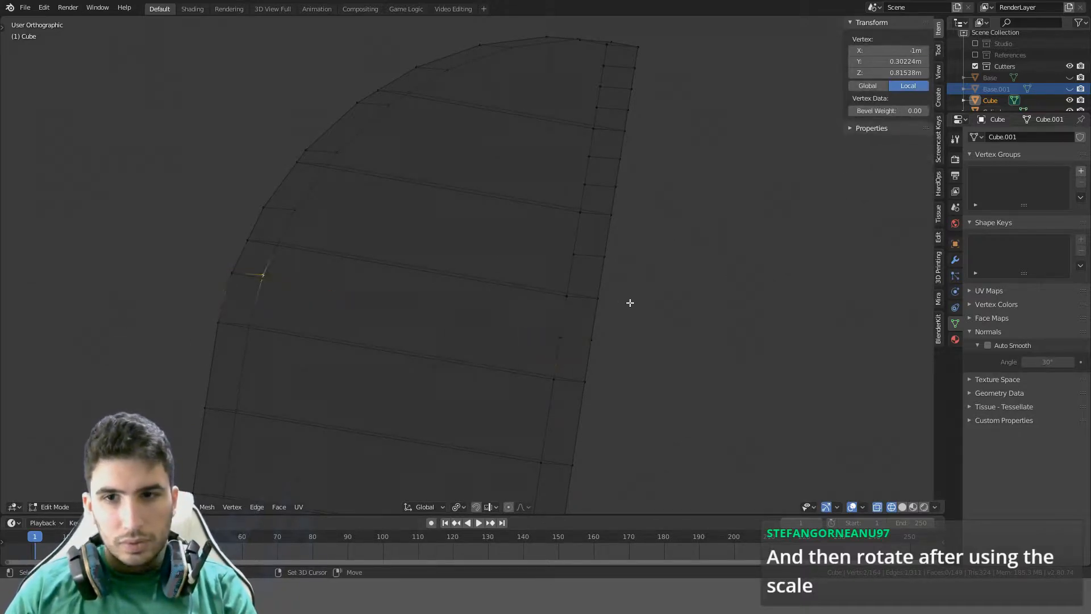
{"action": "left_click", "coordinate": [590, 336], "text": "shift"}
{"action": "key", "text": "j"}
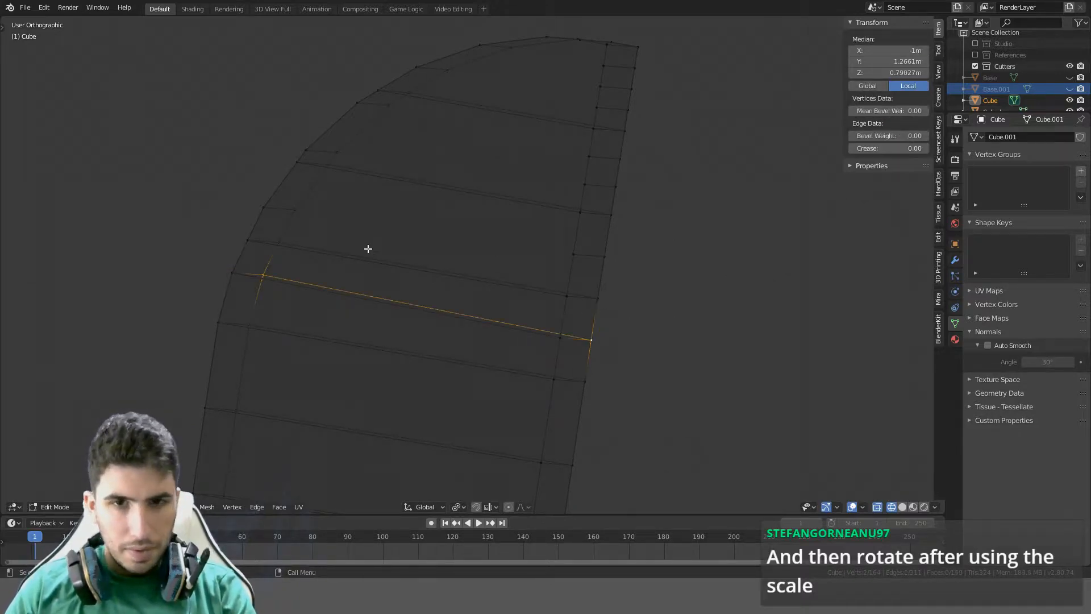
Join the second unconnected arc vertex to the matching straight-edge vertex on both broad faces of the blade
{"action": "left_click", "coordinate": [260, 214]}
{"action": "left_click", "coordinate": [541, 257], "text": "shift"}
{"action": "key", "text": "j"}
{"action": "left_click", "coordinate": [308, 205]}
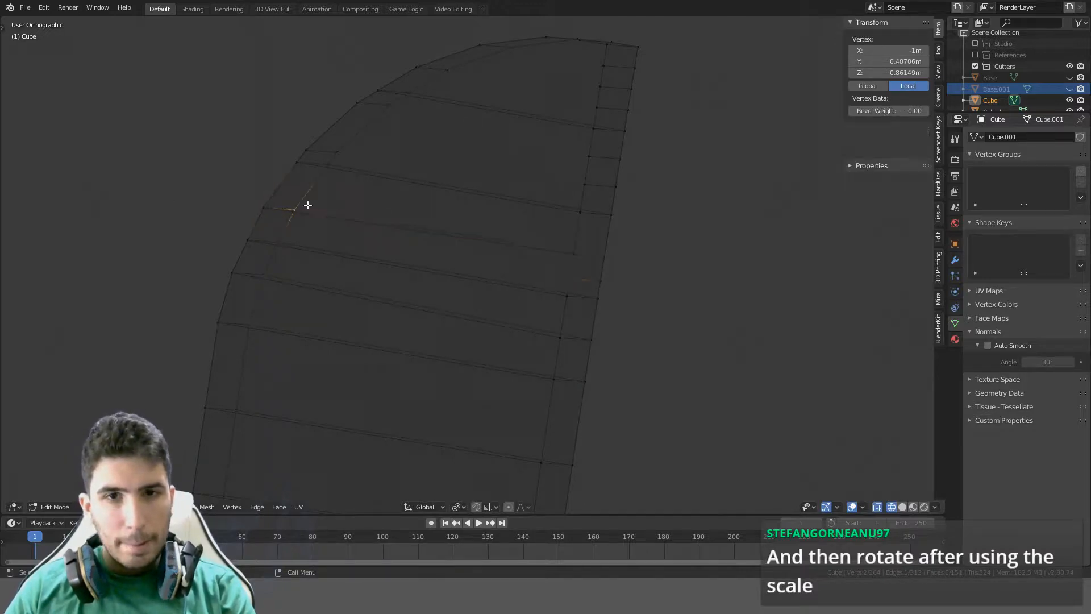
{"action": "middle_click_drag", "start_coordinate": [307, 205], "coordinate": [341, 215]}
{"action": "left_click", "coordinate": [600, 256], "text": "shift"}
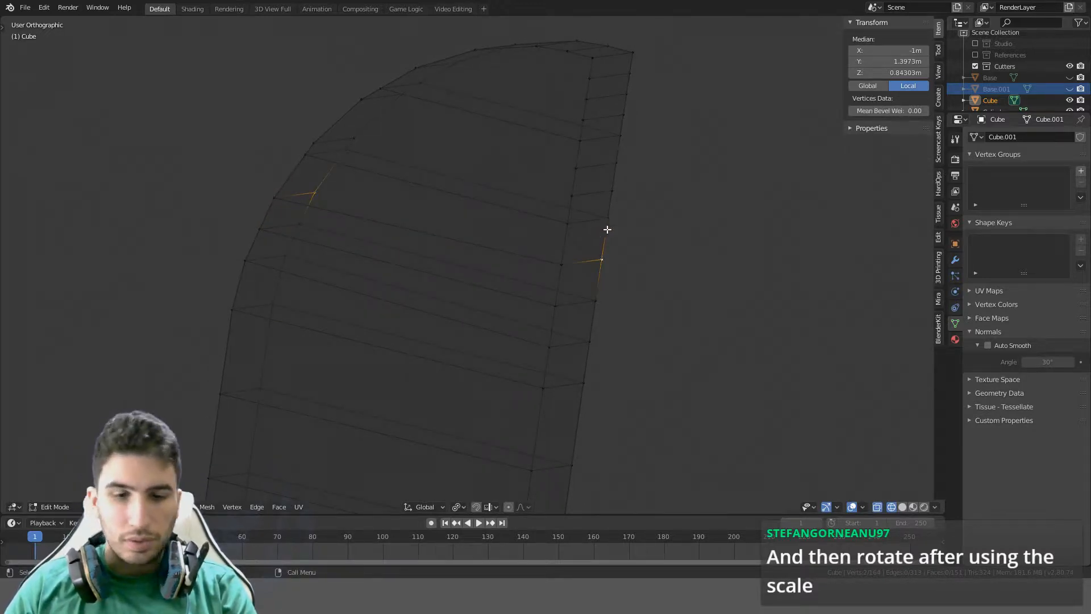
{"action": "key", "text": "j"}
Connect the third open arc vertex pair across both blade faces to the first added cut in the segment second from the tip
{"action": "left_click", "coordinate": [313, 142]}
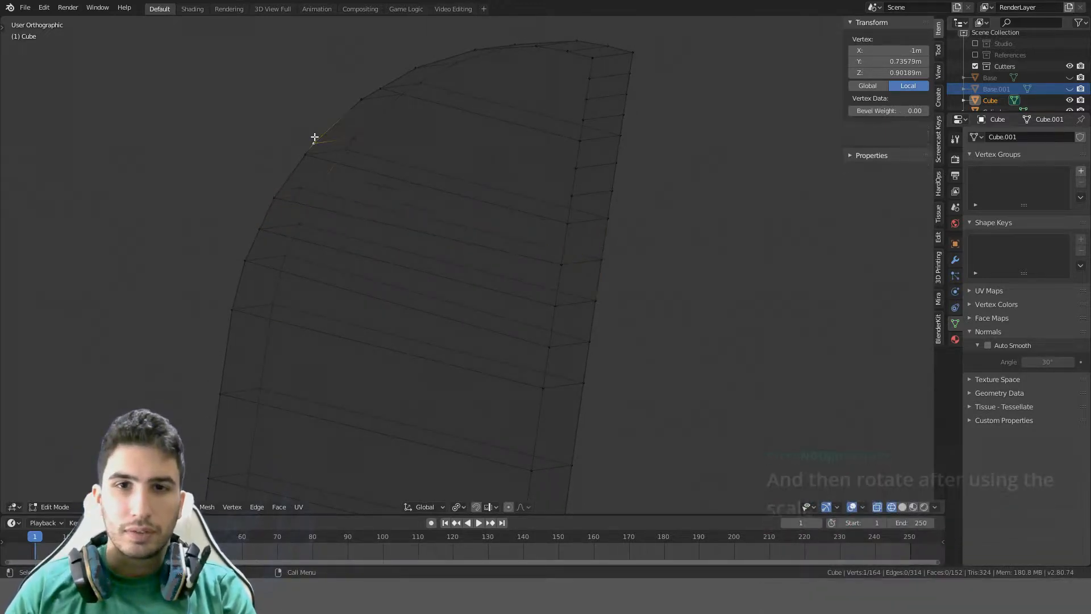
{"action": "left_click", "coordinate": [572, 196], "text": "shift"}
{"action": "key", "text": "j"}
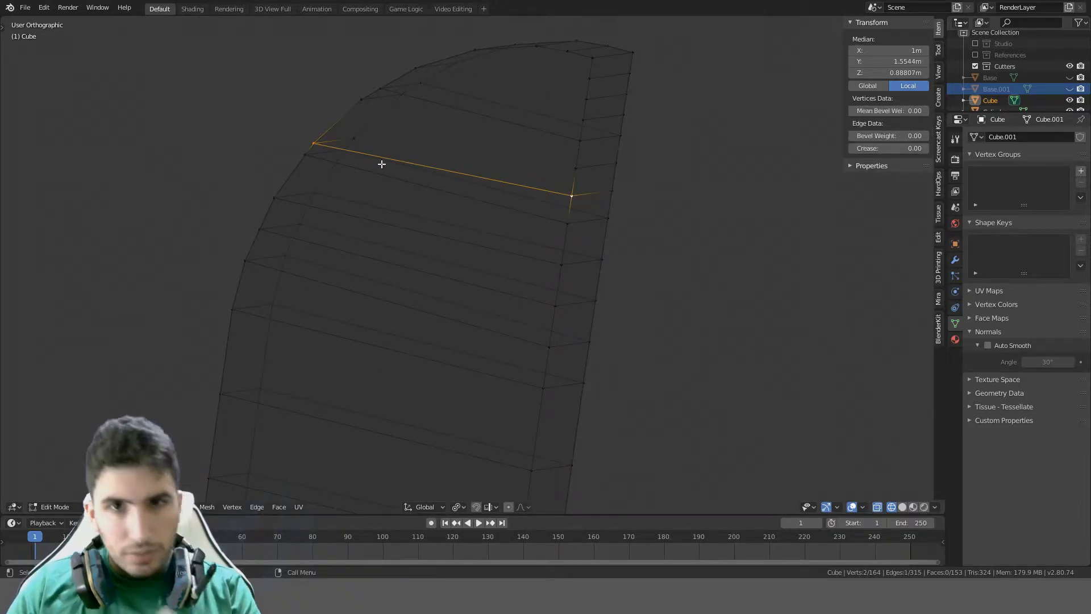
{"action": "left_click", "coordinate": [353, 138]}
{"action": "left_click", "coordinate": [612, 190], "text": "shift"}
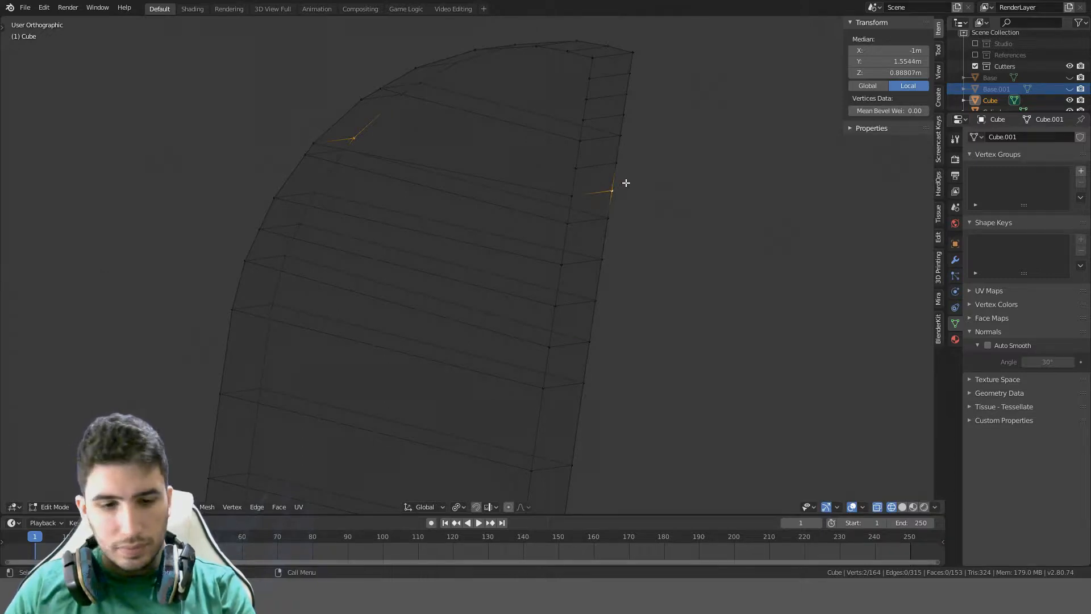
{"action": "key", "text": "j"}
Connect the fourth open arc vertex across both blade faces to the next added cut in the segment second from the tip
{"action": "left_click", "coordinate": [361, 99]}
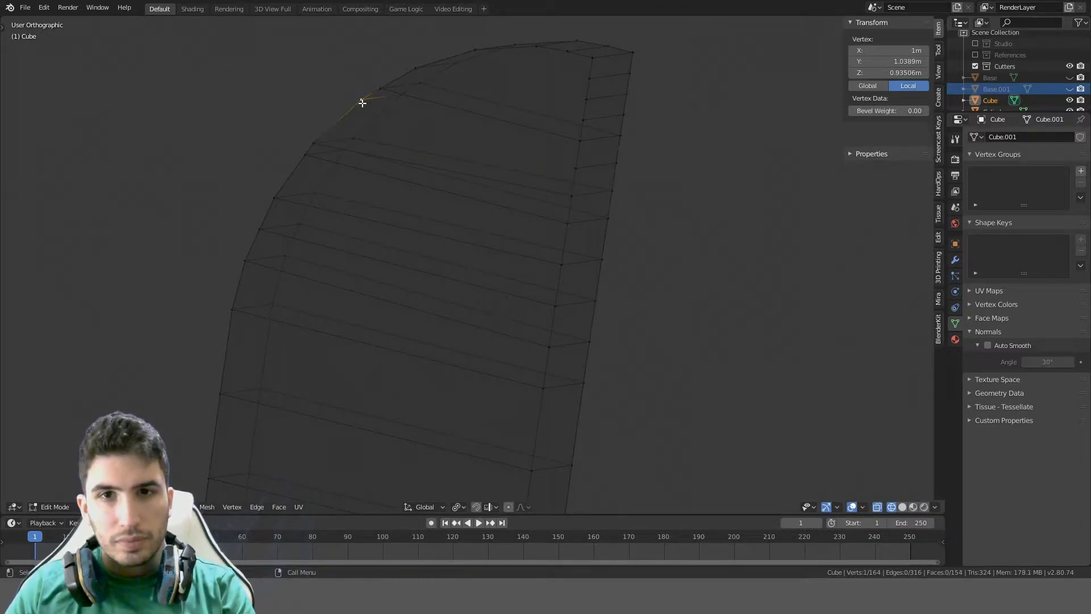
{"action": "left_click", "coordinate": [575, 165], "text": "shift"}
{"action": "key", "text": "j"}
{"action": "middle_click_drag", "start_coordinate": [536, 134], "coordinate": [330, 133]}
{"action": "left_click", "coordinate": [585, 110]}
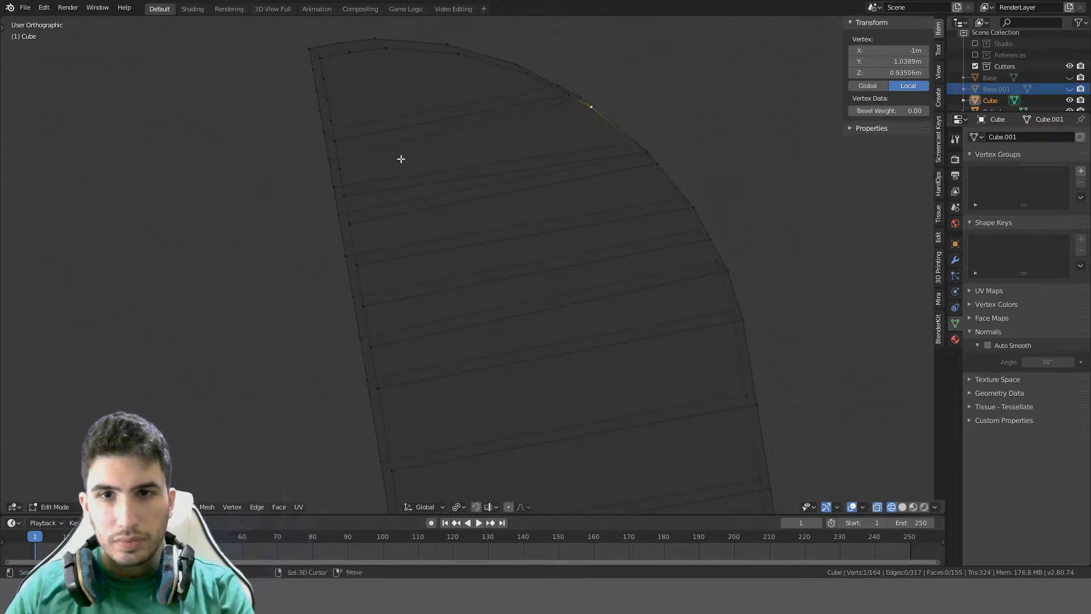
{"action": "left_click", "coordinate": [340, 174], "text": "shift"}
{"action": "key", "text": "j"}
Join the three remaining arc vertices near the tip to the three straight-edge cuts on the blade's -X face
{"action": "middle_click_drag", "start_coordinate": [562, 122], "coordinate": [473, 92]}
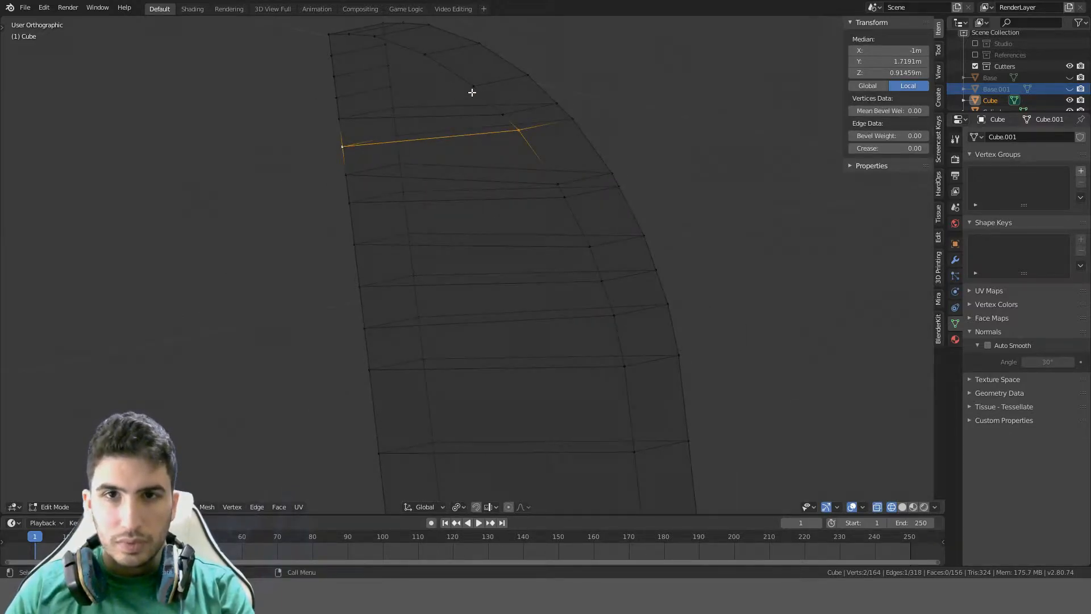
{"action": "left_click", "coordinate": [476, 87]}
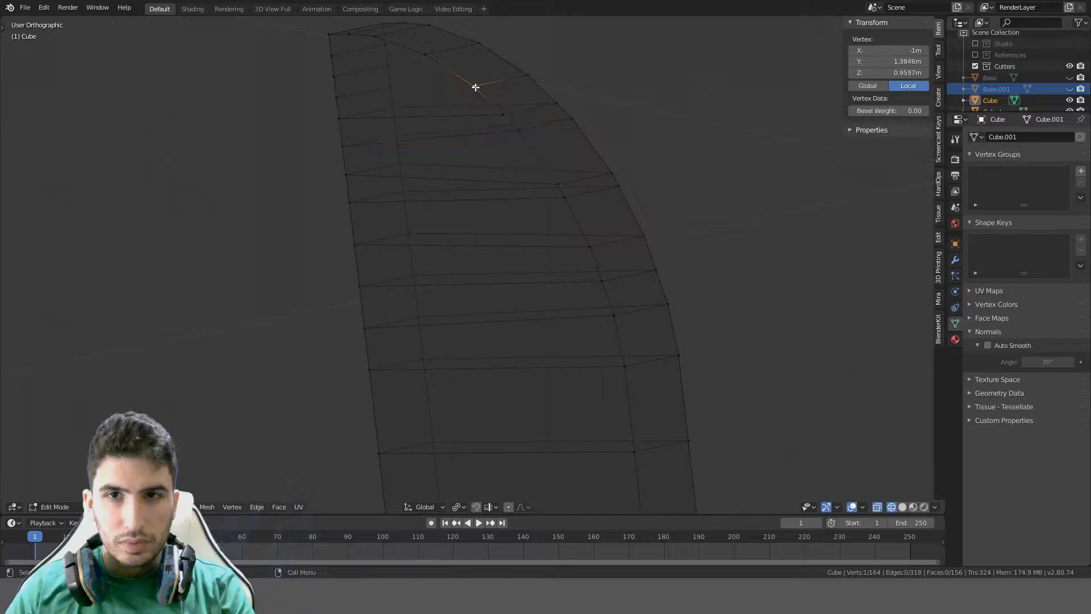
{"action": "left_click", "coordinate": [335, 96], "text": "shift"}
{"action": "key", "text": "j"}
{"action": "left_click", "coordinate": [426, 55]}
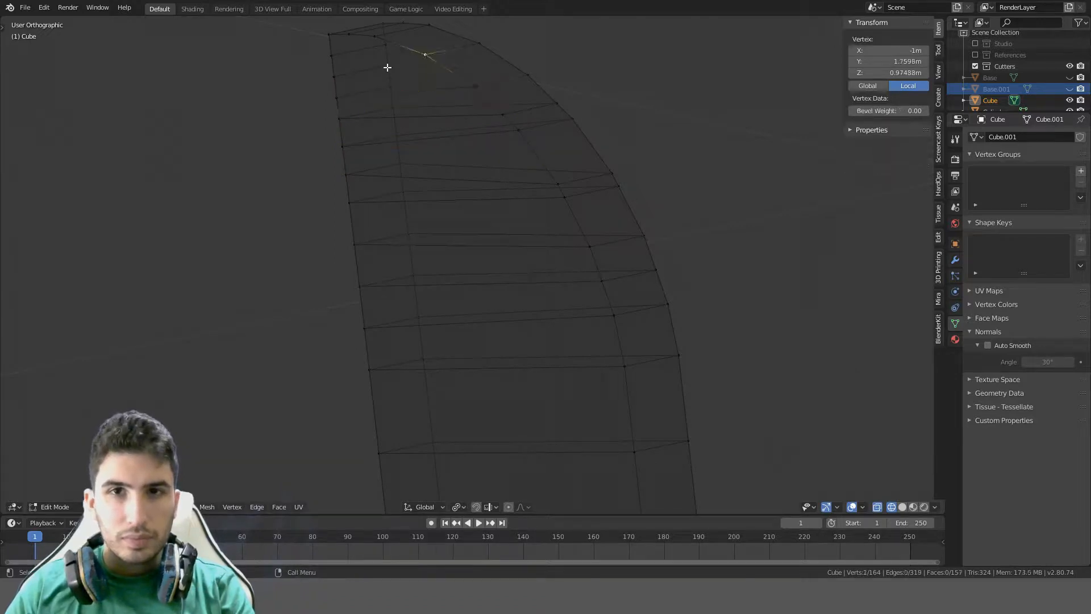
{"action": "left_click", "coordinate": [333, 75], "text": "shift"}
{"action": "key", "text": "j"}
{"action": "left_click", "coordinate": [375, 36]}
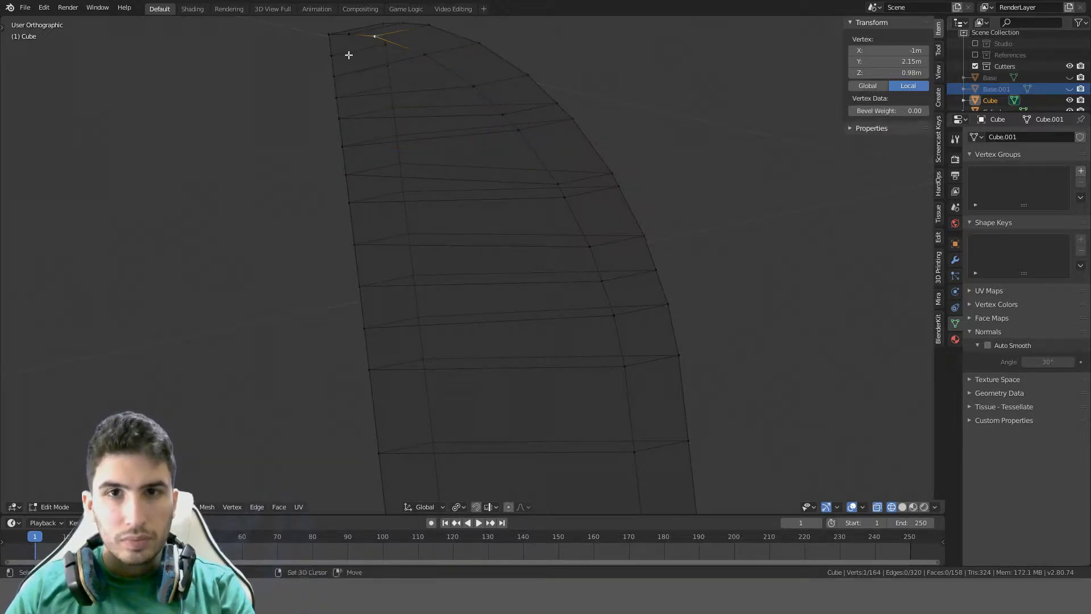
{"action": "left_click", "coordinate": [332, 55], "text": "shift"}
{"action": "key", "text": "j"}
Join the same three tip arc vertices to the straight-edge cuts on the blade's opposite, +X face
{"action": "key", "text": "KP_3"}
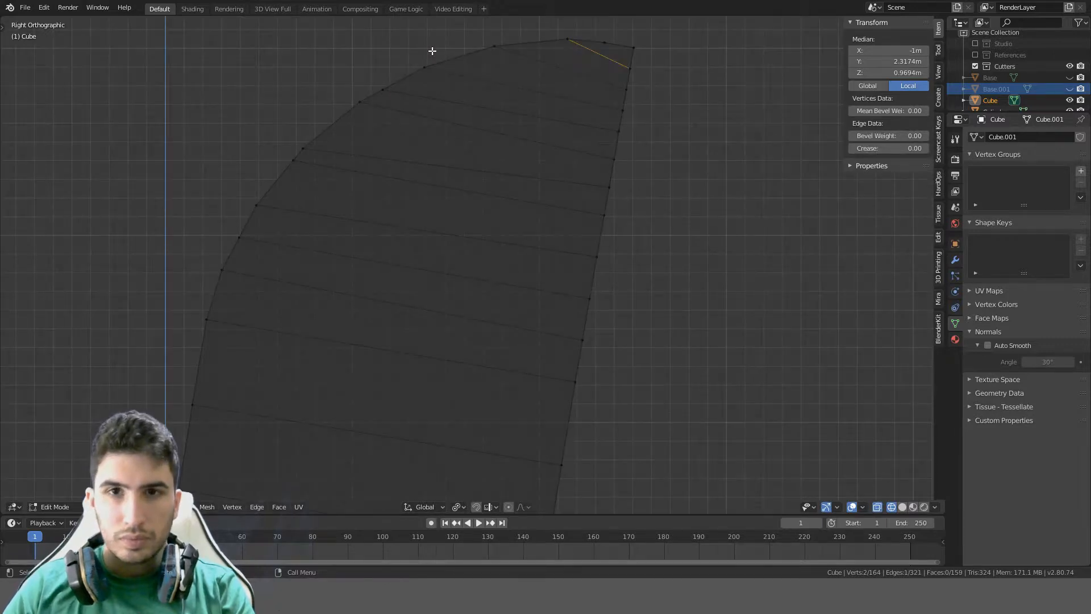
{"action": "scroll", "coordinate": [426, 195], "scroll_direction": "down", "scroll_amount": 2}
{"action": "middle_click_drag", "start_coordinate": [427, 195], "coordinate": [358, 264]}
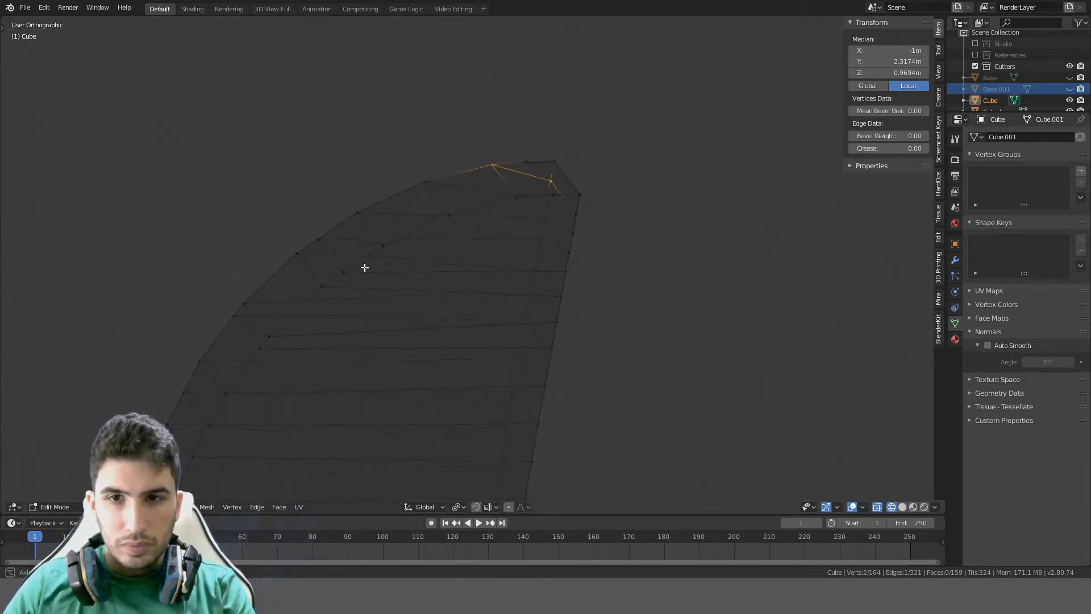
{"action": "left_click", "coordinate": [380, 244]}
{"action": "left_click", "coordinate": [572, 246], "text": "shift"}
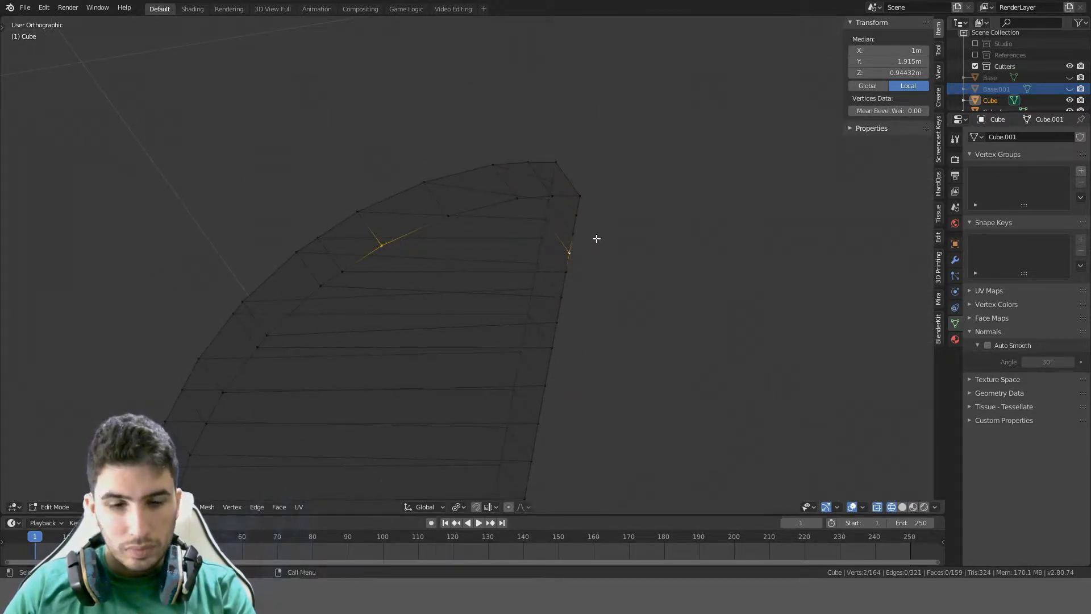
{"action": "key", "text": "j"}
{"action": "left_click", "coordinate": [448, 216]}
{"action": "left_click", "coordinate": [571, 232], "text": "shift"}
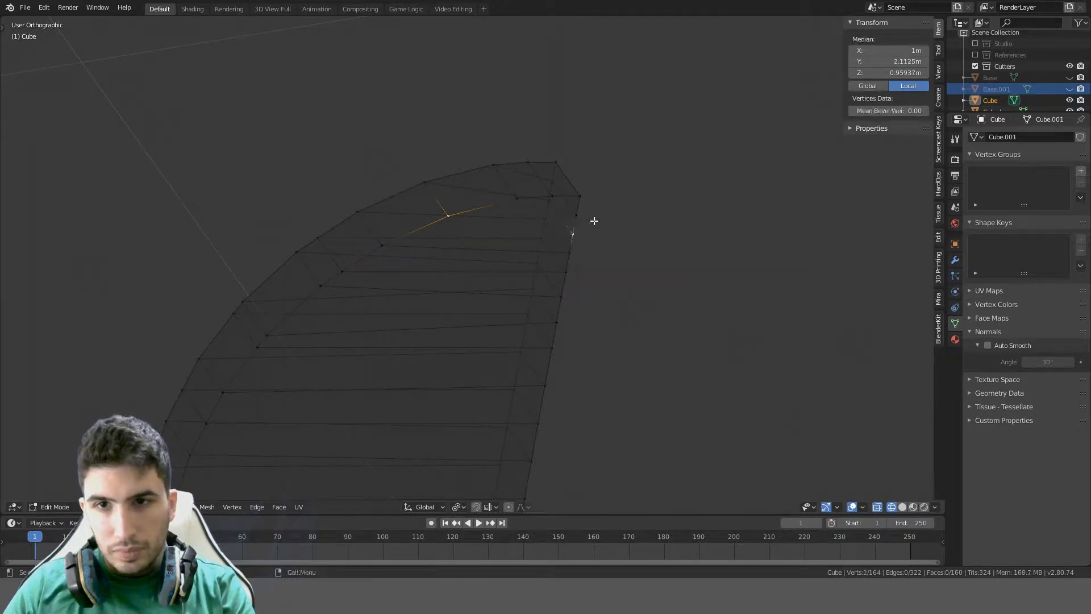
{"action": "key", "text": "j"}
{"action": "left_click", "coordinate": [517, 198]}
{"action": "left_click", "coordinate": [576, 215], "text": "shift"}
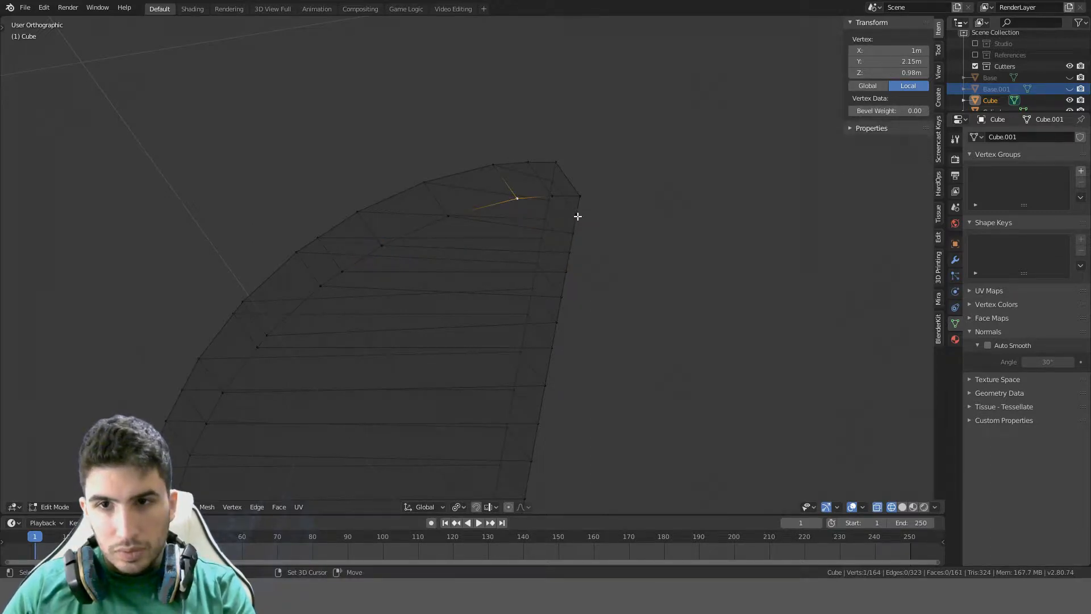
{"action": "key", "text": "j"}
Clear the vertex selection and switch the viewport to solid shading
{"action": "middle_click_drag", "start_coordinate": [624, 212], "coordinate": [491, 239]}
{"action": "key", "text": "alt+a"}
{"action": "key", "text": "z"}
{"action": "middle_click_drag", "start_coordinate": [595, 263], "coordinate": [657, 173], "text": "shift"}
{"action": "scroll", "coordinate": [590, 267], "scroll_direction": "down", "scroll_amount": 3}
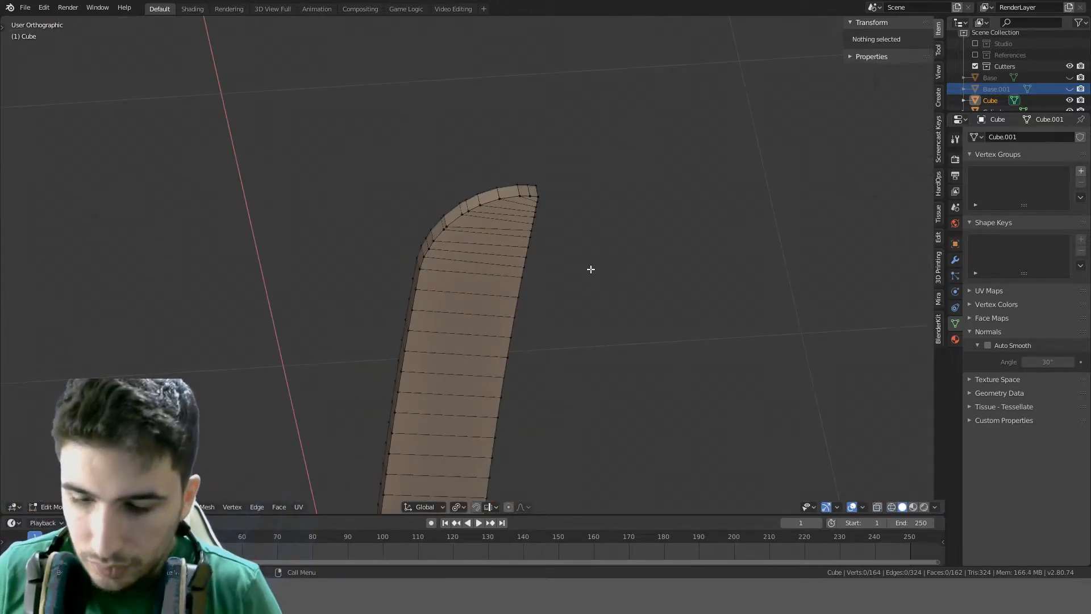
Check the whole blade's cross cuts from the side and leave Edit Mode
{"action": "key", "text": "KP_3"}
{"action": "scroll", "coordinate": [631, 281], "scroll_direction": "down", "scroll_amount": 10}
{"action": "middle_click_drag", "start_coordinate": [551, 328], "coordinate": [565, 265], "text": "shift"}
{"action": "scroll", "coordinate": [562, 272], "scroll_direction": "up", "scroll_amount": 6}
{"action": "key", "text": "a"}
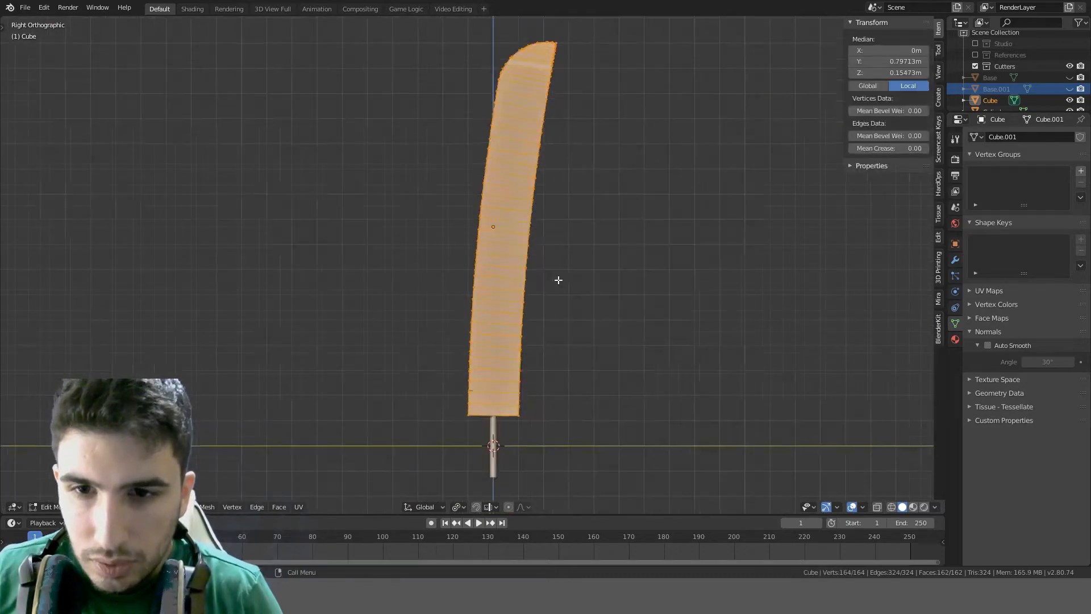
{"action": "key", "text": "alt+a"}
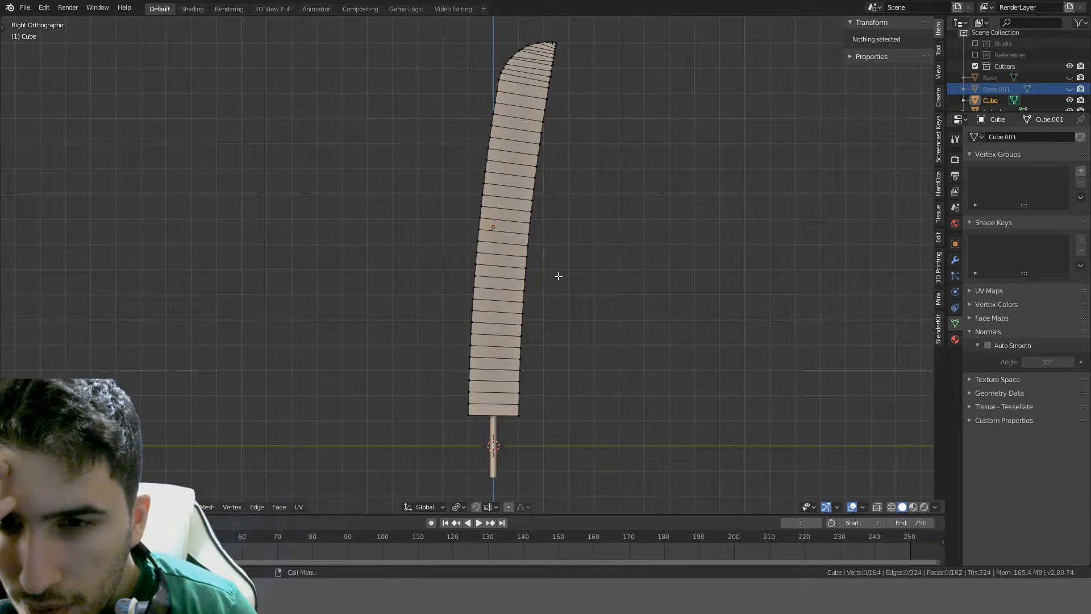
{"action": "key", "text": "Tab"}
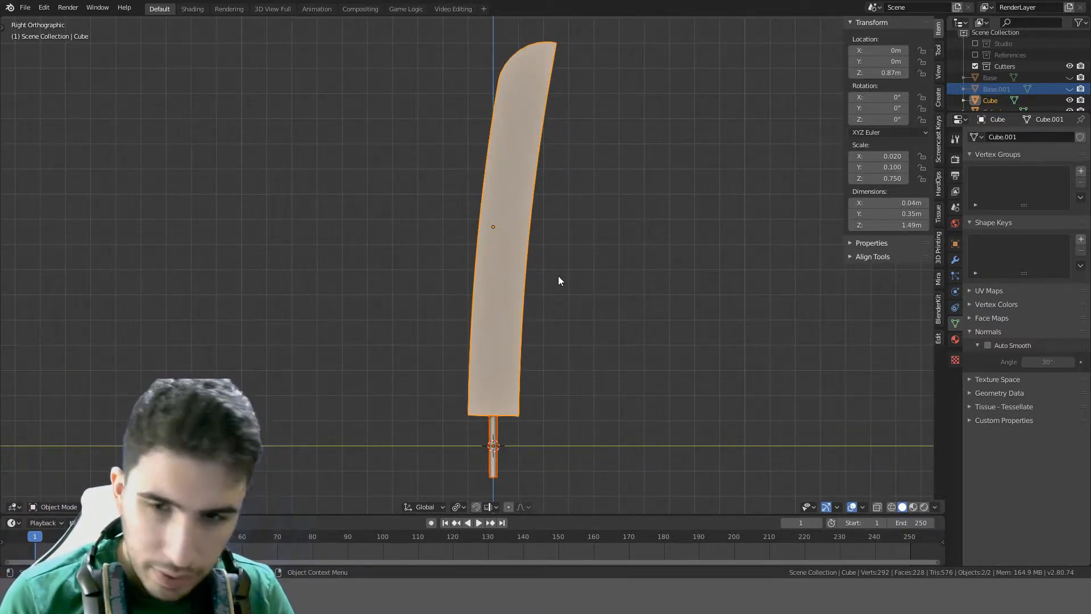
Reveal the hidden objects, select the blade and handle together, and try scaling them about their individual origins
{"action": "key", "text": "a"}
{"action": "left_click", "coordinate": [513, 393]}
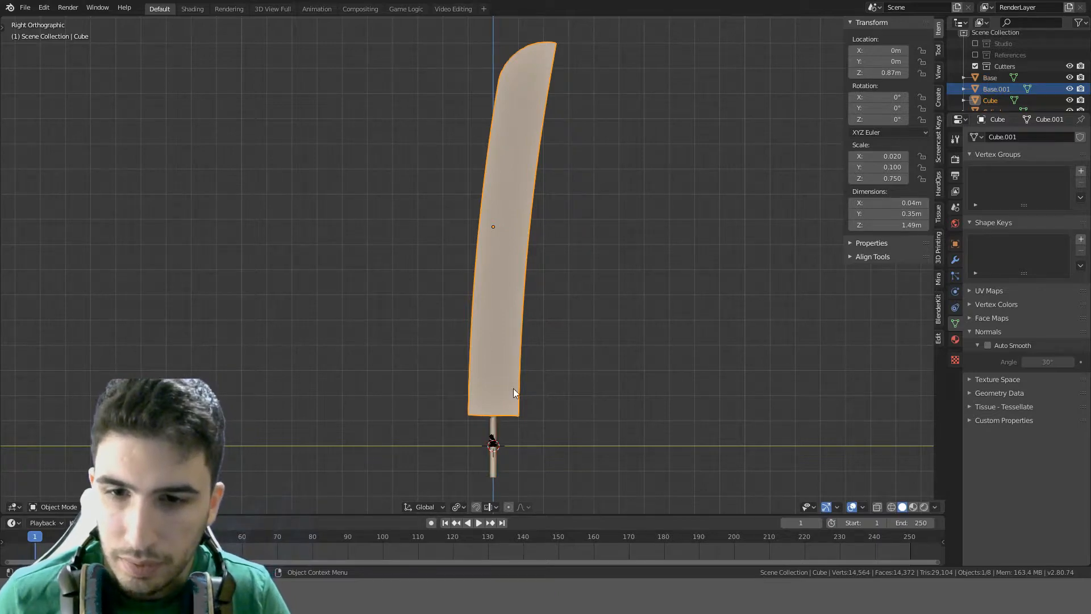
{"action": "left_click", "coordinate": [493, 424], "text": "shift"}
{"action": "key", "text": "s"}
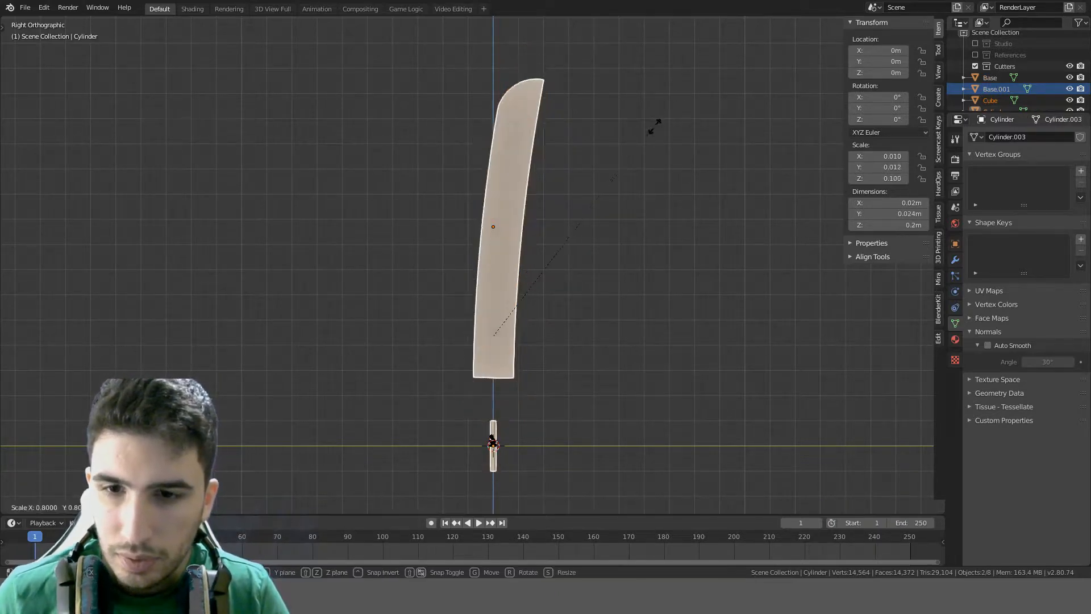
{"action": "right_click", "coordinate": [582, 272]}
Set the pivot point to Median Point and scale the blade and handle together to 0.1
{"action": "left_click", "coordinate": [458, 506]}
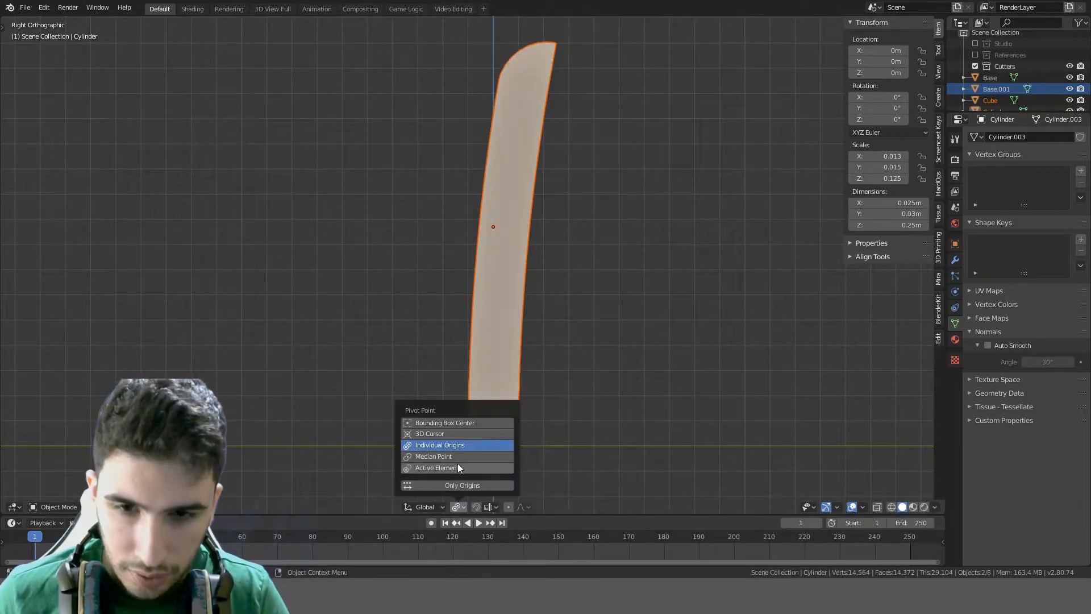
{"action": "left_click", "coordinate": [441, 455]}
{"action": "key", "text": "s"}
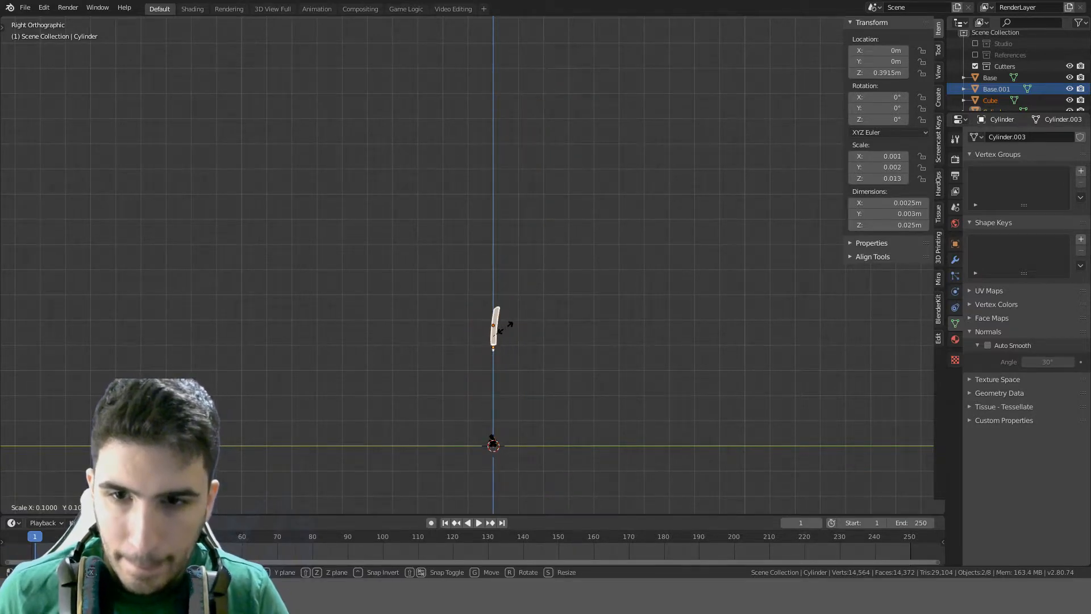
{"action": "left_click", "coordinate": [507, 325]}
Recentre the origins of the blade and handle and scale both by 0.1 again
{"action": "middle_click_drag", "start_coordinate": [556, 364], "coordinate": [576, 173], "text": "shift"}
{"action": "scroll", "coordinate": [575, 173], "scroll_direction": "up", "scroll_amount": 5}
{"action": "middle_click_drag", "start_coordinate": [673, 166], "coordinate": [546, 208], "text": "shift"}
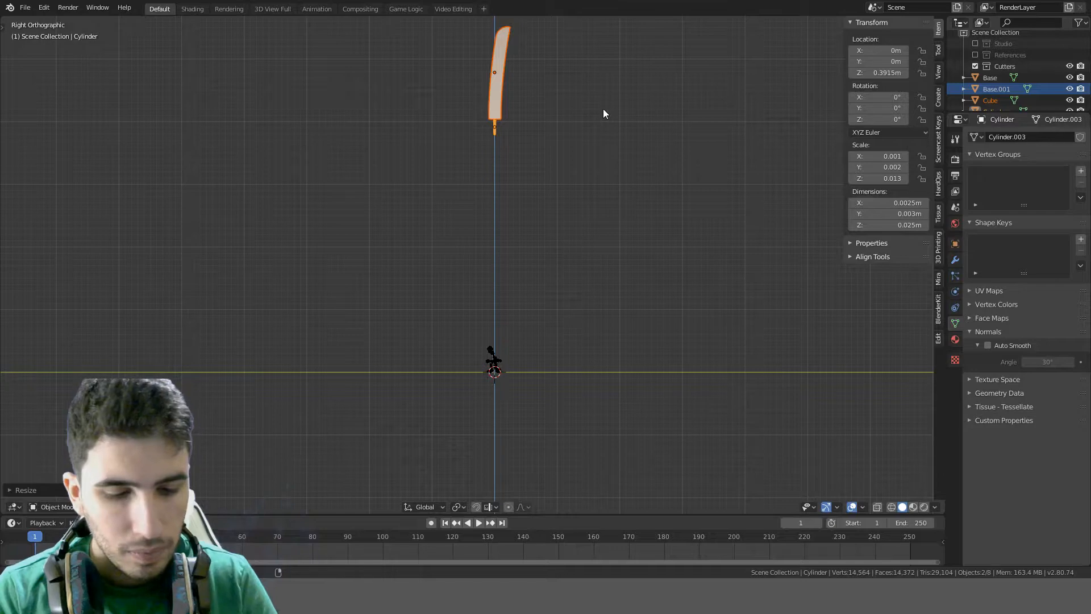
{"action": "right_click", "coordinate": [603, 113]}
{"action": "left_click", "coordinate": [601, 113]}
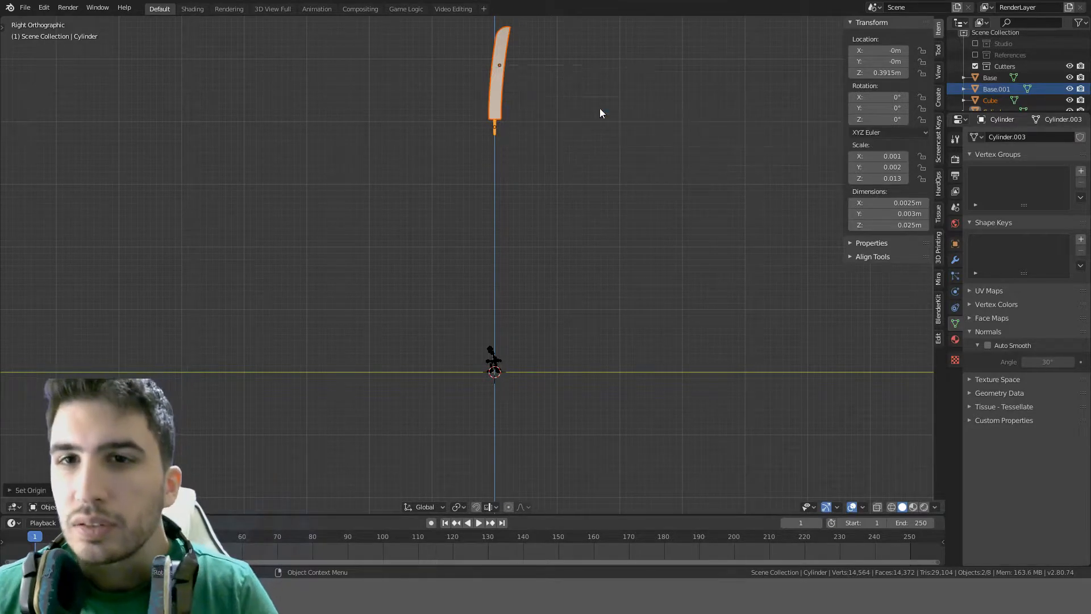
{"action": "type", "text": "s.1"}
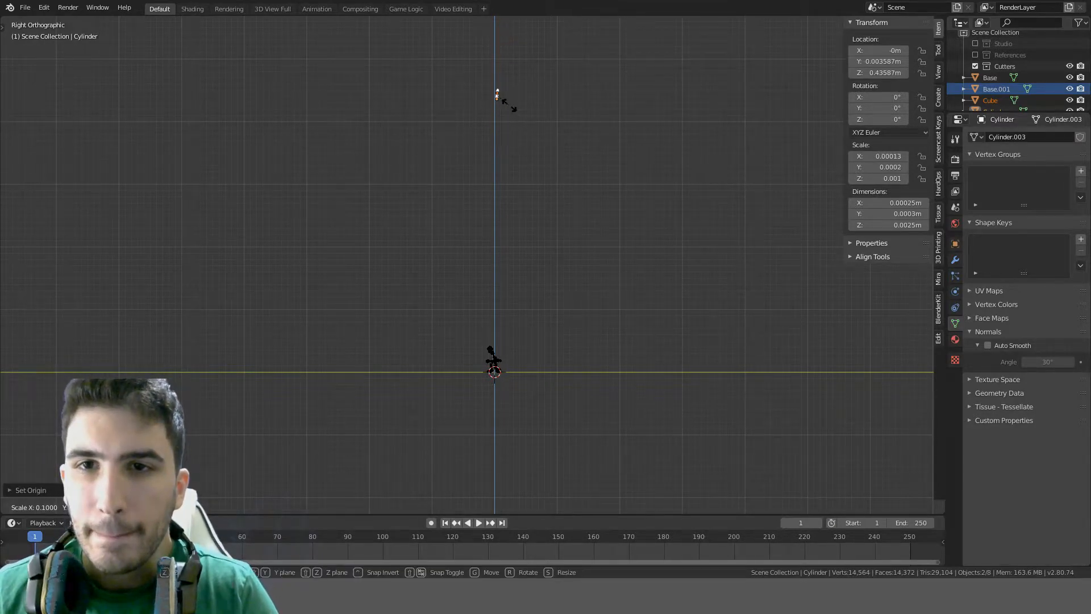
{"action": "key", "text": "Return"}
Move the sword just above the posed figures' raised hands and rotate it to -35° about X
{"action": "key", "text": "g"}
{"action": "left_click", "coordinate": [496, 351]}
{"action": "scroll", "coordinate": [509, 346], "scroll_direction": "up", "scroll_amount": 8}
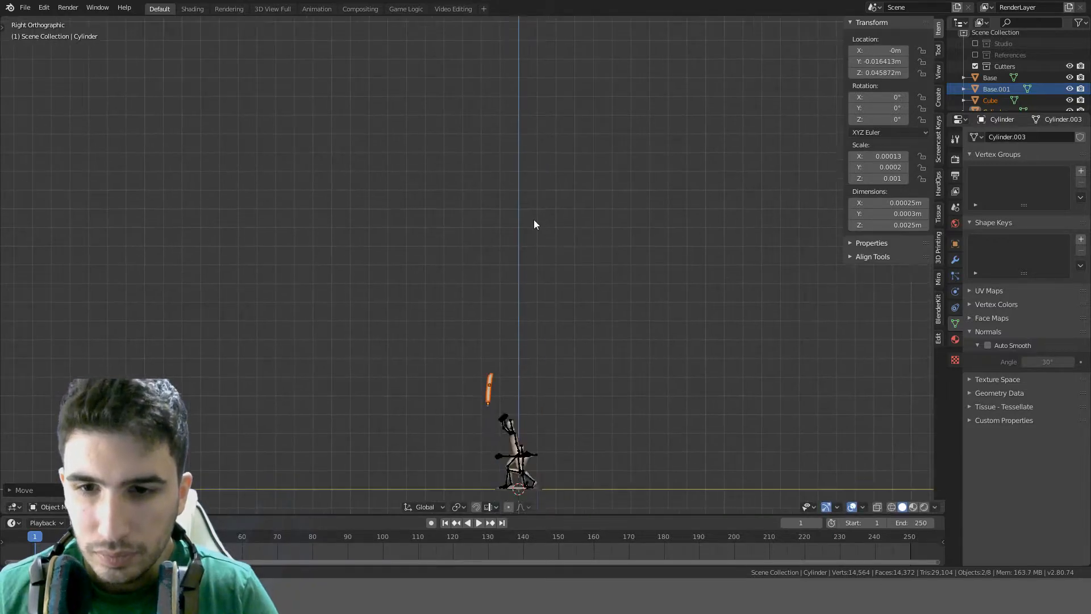
{"action": "scroll", "coordinate": [568, 171], "scroll_direction": "up", "scroll_amount": 5}
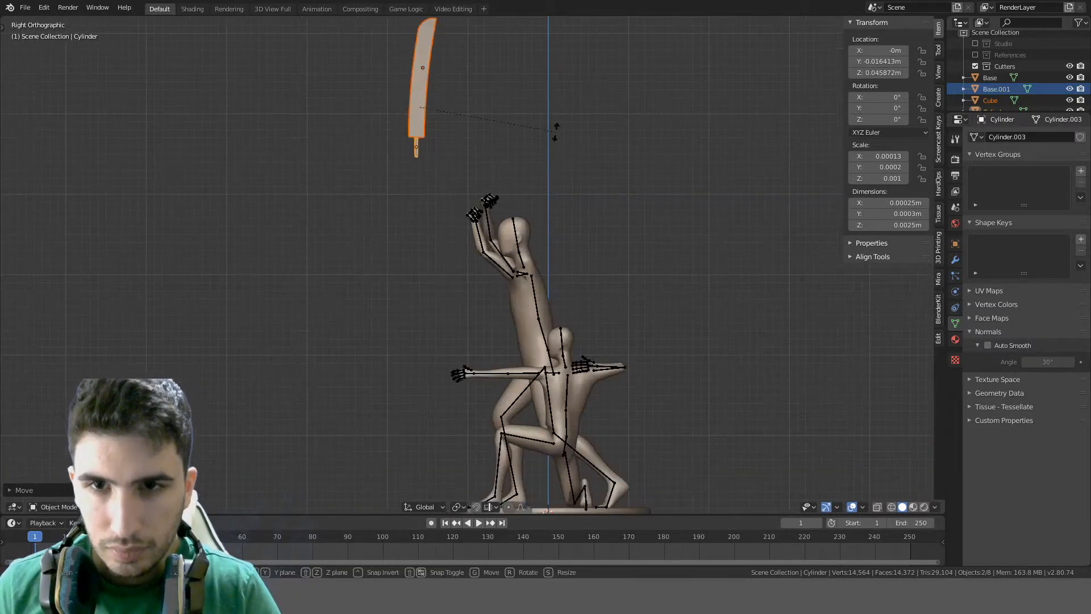
{"action": "type", "text": "r40"}
{"action": "left_click", "coordinate": [541, 230]}
Scale the sword up by 2.6 and place its handle in the standing figure's raised hands
{"action": "key", "text": "s"}
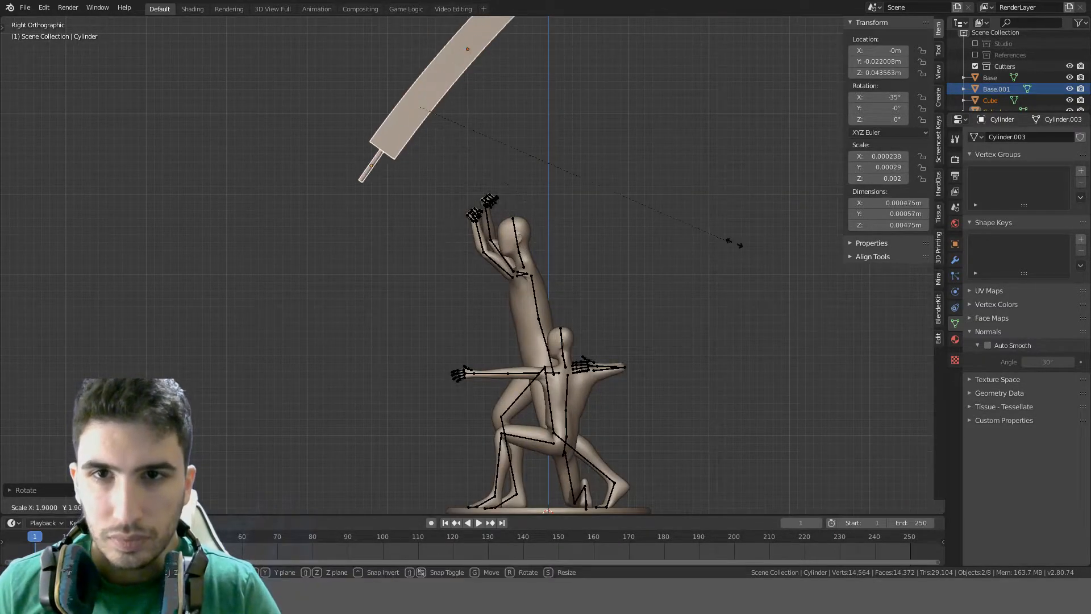
{"action": "left_click", "coordinate": [837, 271]}
{"action": "key", "text": "g"}
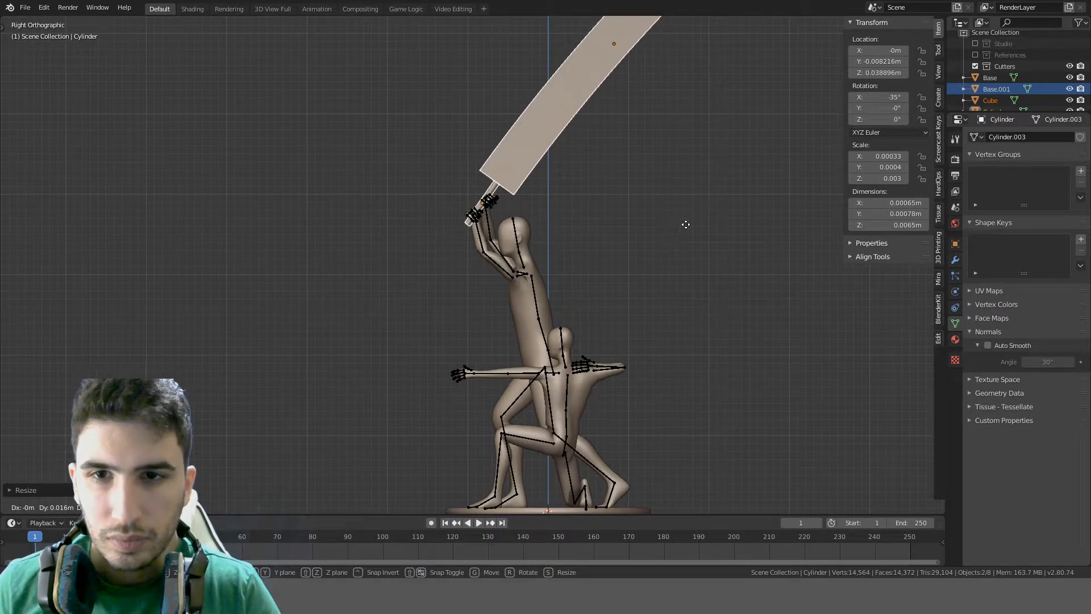
{"action": "left_click", "coordinate": [685, 226]}
Rotate the sword a further 10° to -45° about X and reposition its handle in the standing figure's raised hands
{"action": "type", "text": "r10"}
{"action": "left_click", "coordinate": [702, 224]}
{"action": "key", "text": "g"}
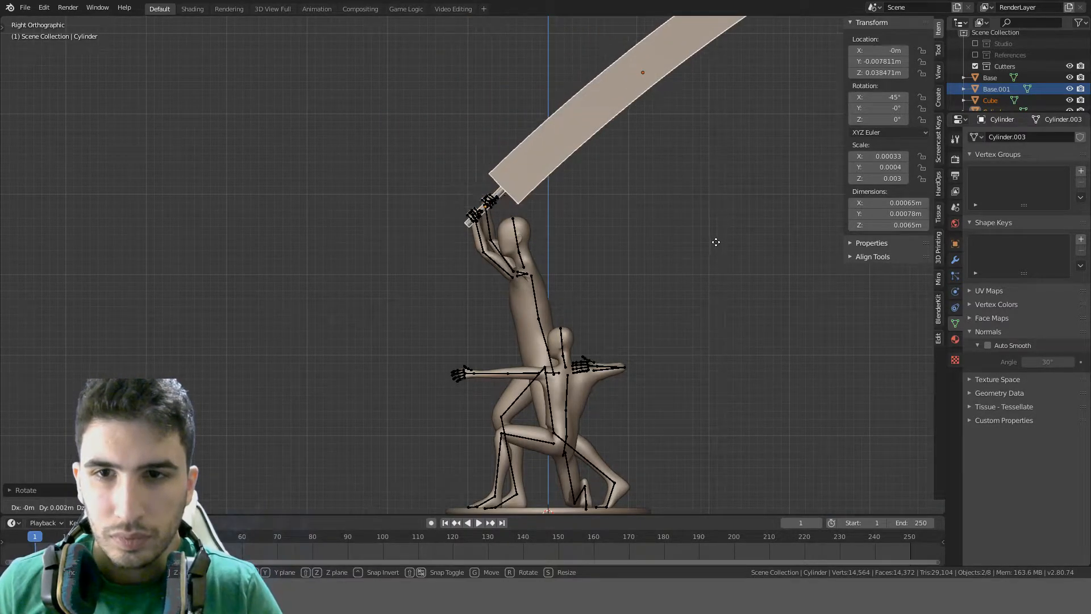
{"action": "left_click", "coordinate": [705, 230]}
{"action": "scroll", "coordinate": [677, 214], "scroll_direction": "down", "scroll_amount": 3}
{"action": "scroll", "coordinate": [670, 206], "scroll_direction": "up", "scroll_amount": 4}
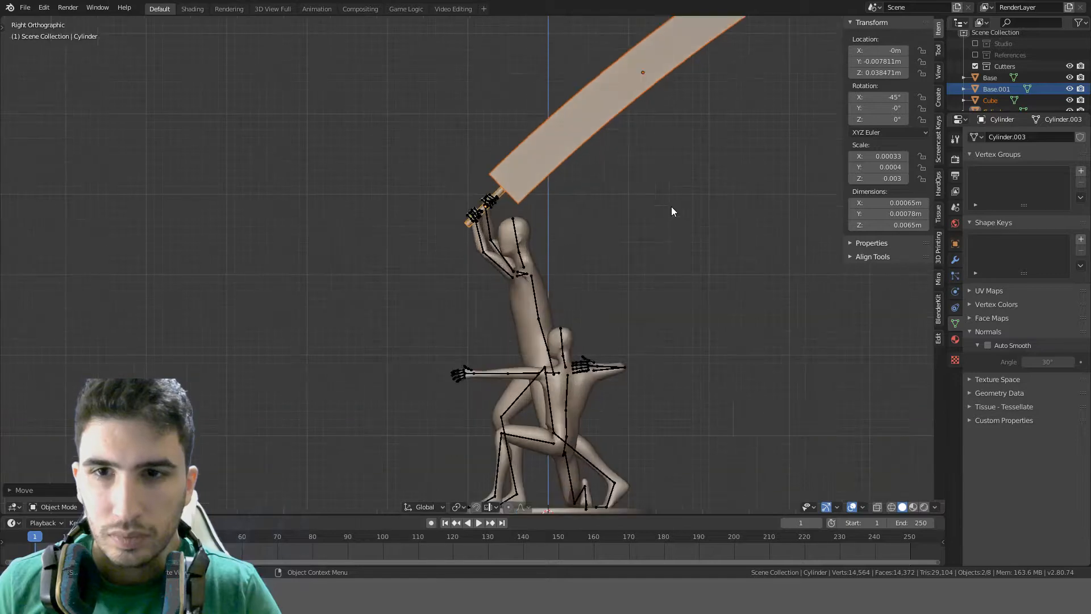
{"action": "scroll", "coordinate": [606, 169], "scroll_direction": "down", "scroll_amount": 3}
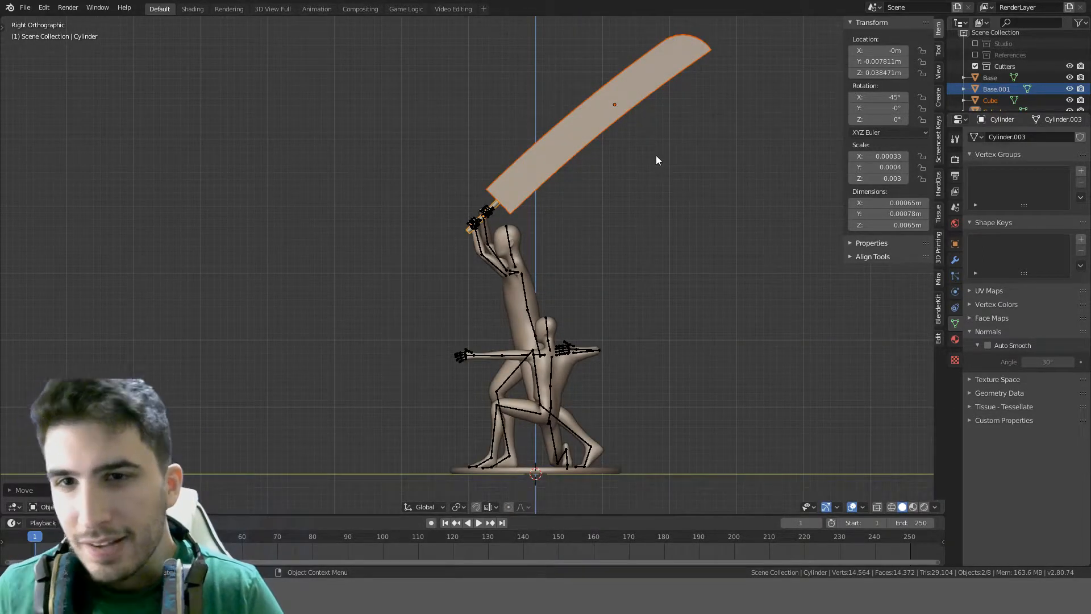
Try to turn the sword upright and lower it towards the base, and undo back past the last move
{"action": "key", "text": "r"}
{"action": "left_click", "coordinate": [574, 86]}
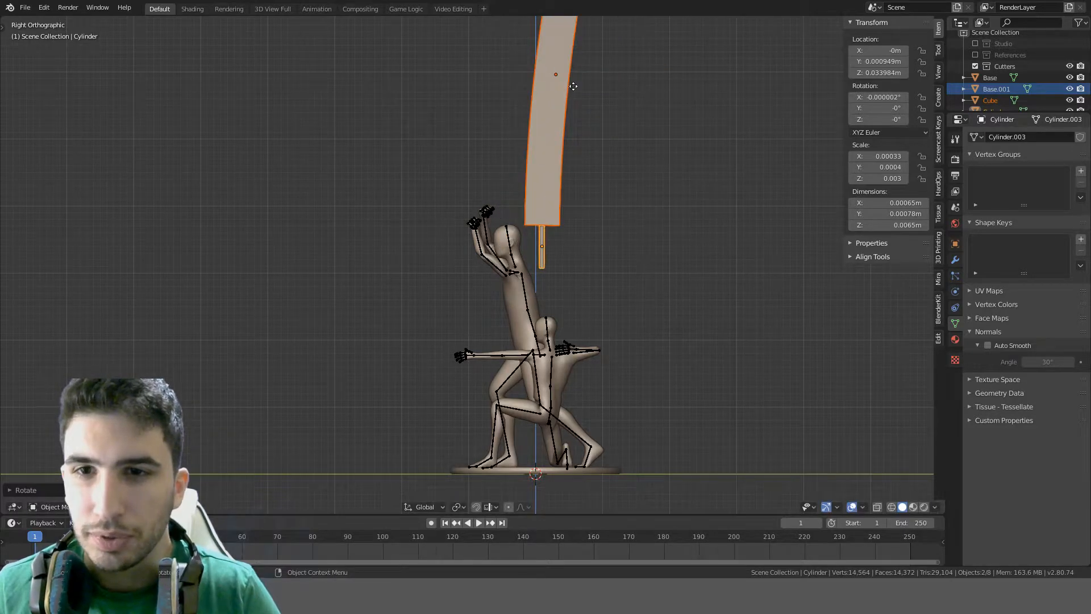
{"action": "key", "text": "g"}
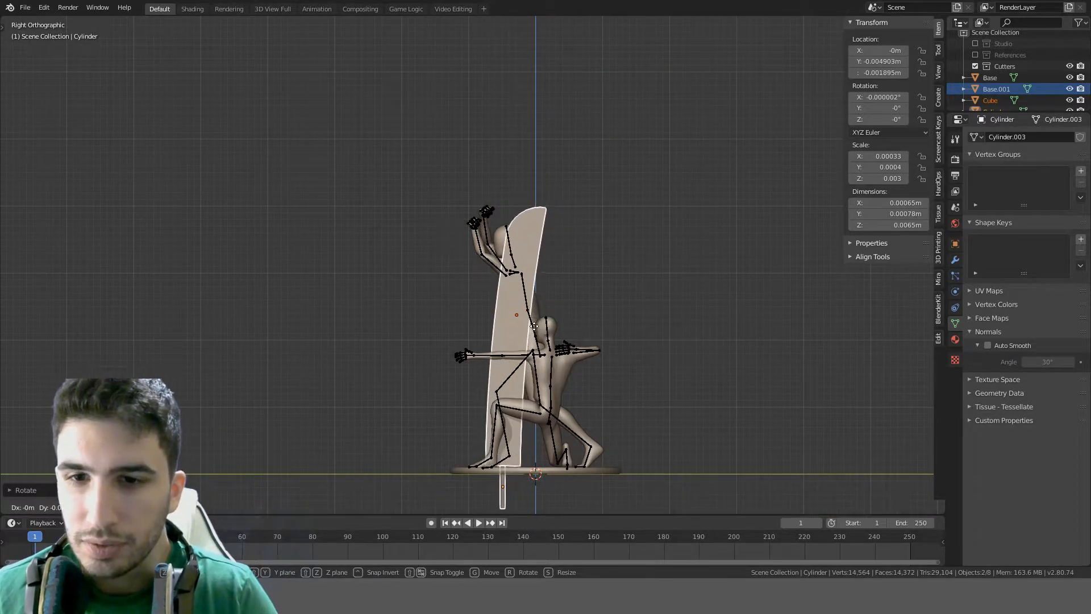
{"action": "right_click", "coordinate": [520, 320]}
{"action": "scroll", "coordinate": [603, 155], "scroll_direction": "down", "scroll_amount": 4}
{"action": "key", "text": "ctrl+z"}
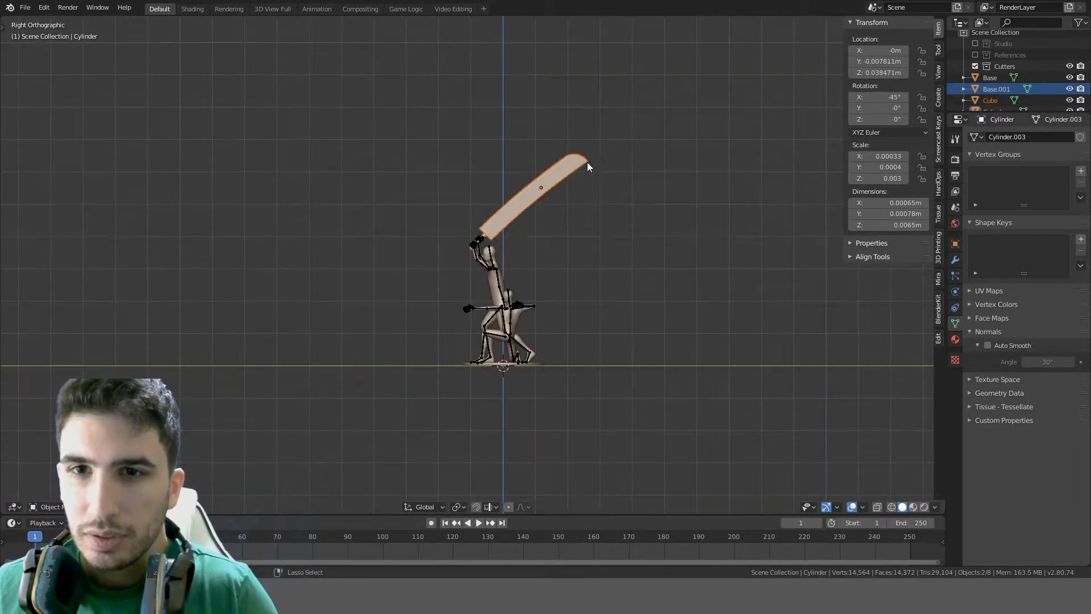
{"action": "key", "text": "ctrl+z"}
Try clearing the blade and handle's rotation and then their location, undoing each
{"action": "key", "text": "alt+r"}
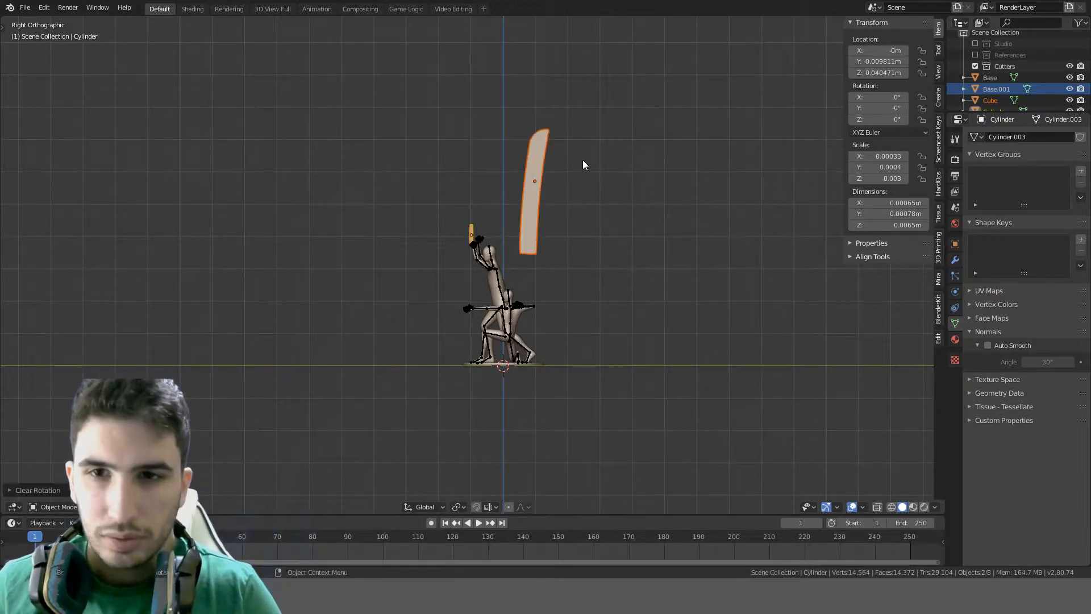
{"action": "key", "text": "ctrl+z"}
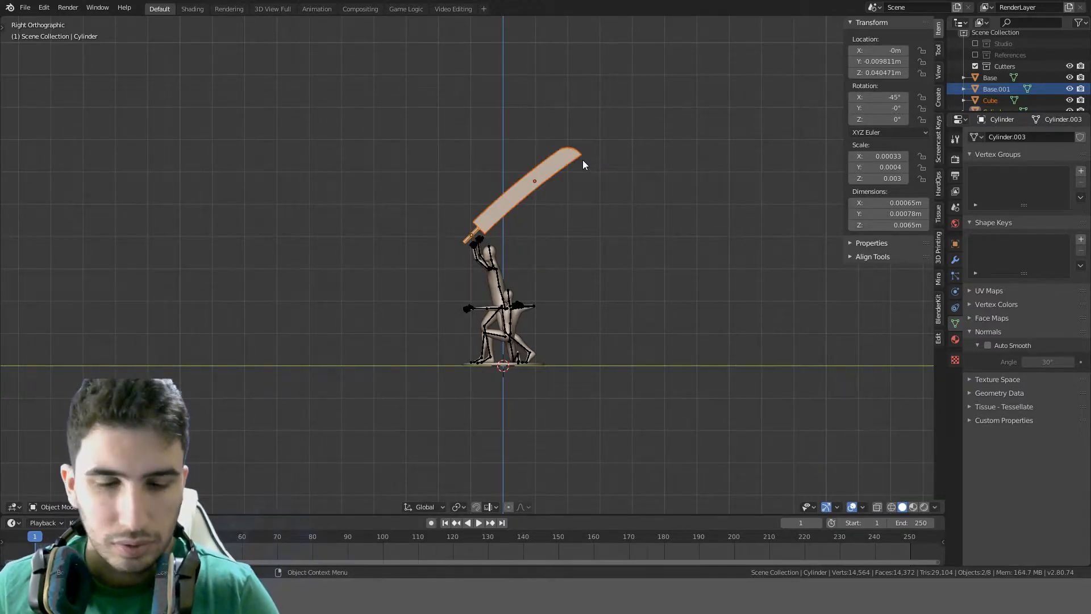
{"action": "key", "text": "alt+g"}
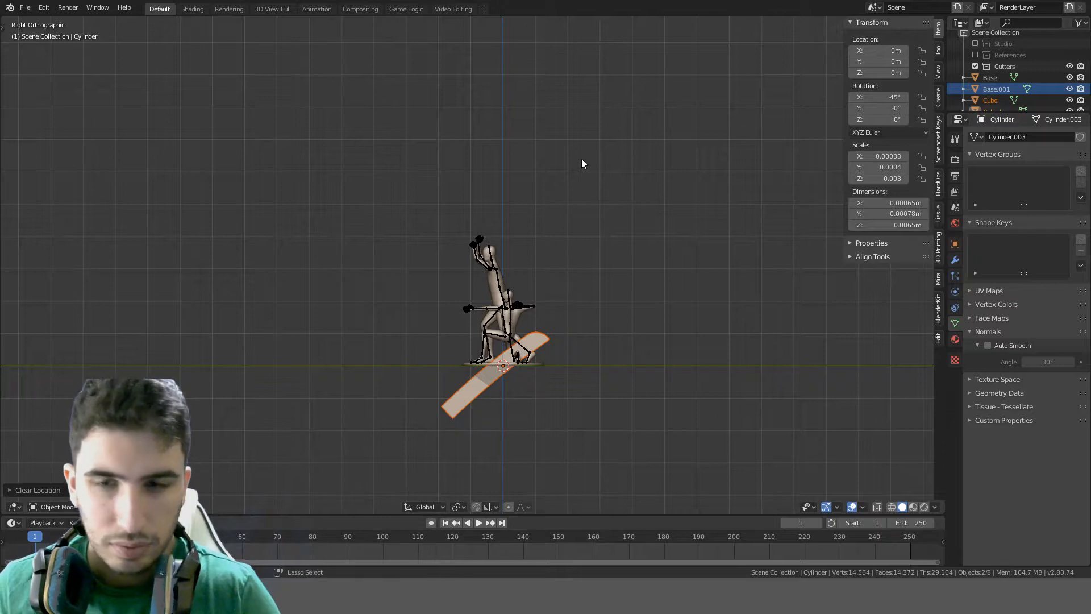
{"action": "key", "text": "ctrl+z"}
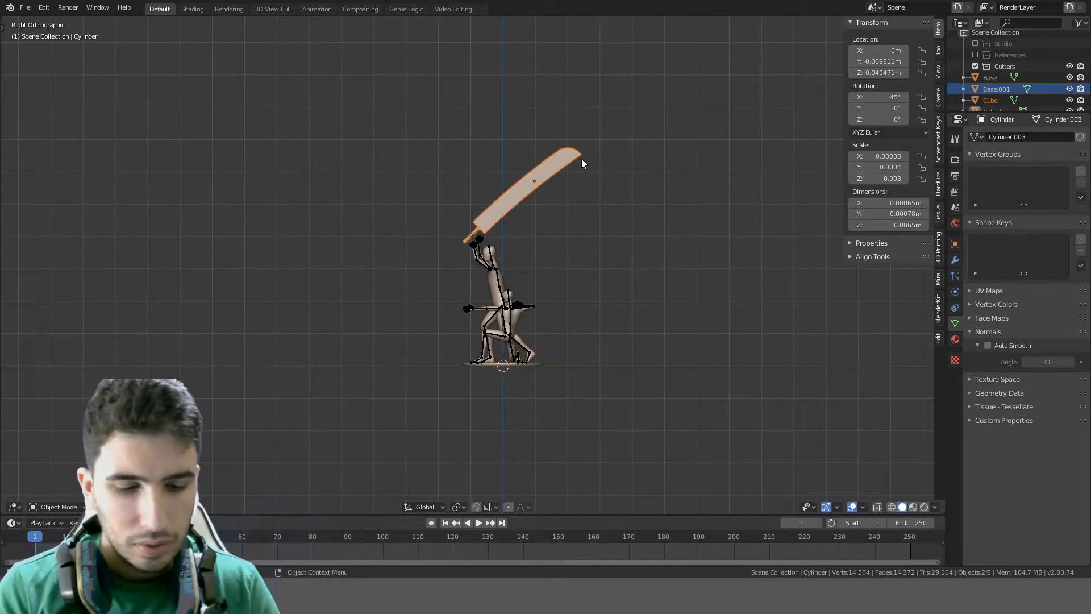
Hide everything except the blade and handle, and clear the rotation and location of both
{"action": "key", "text": "shift+h"}
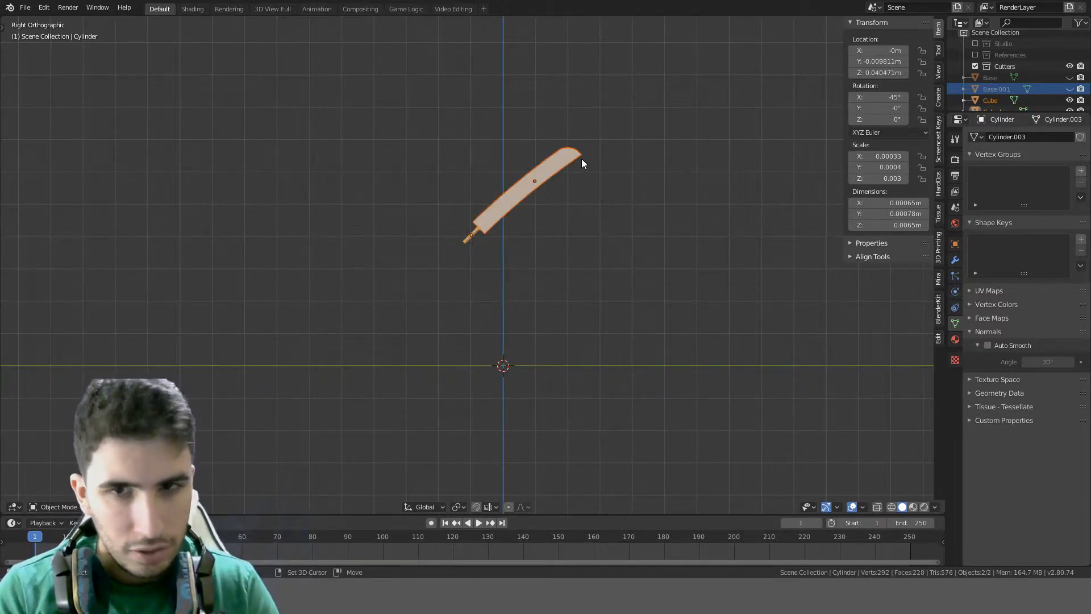
{"action": "key", "text": "r"}
{"action": "key", "text": "Escape"}
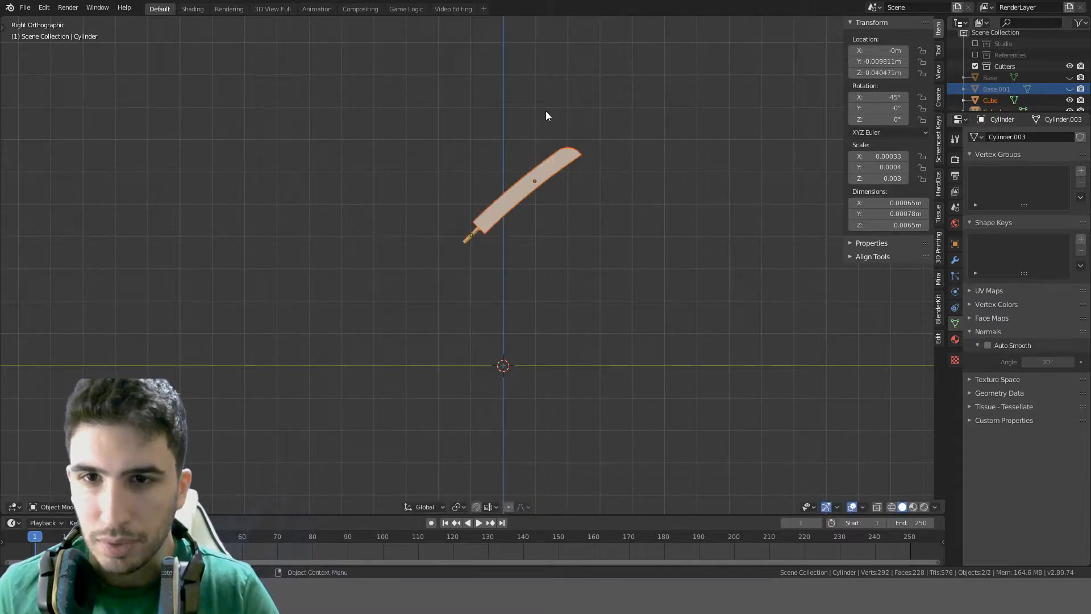
{"action": "key", "text": "alt+r"}
{"action": "key", "text": "alt+g"}
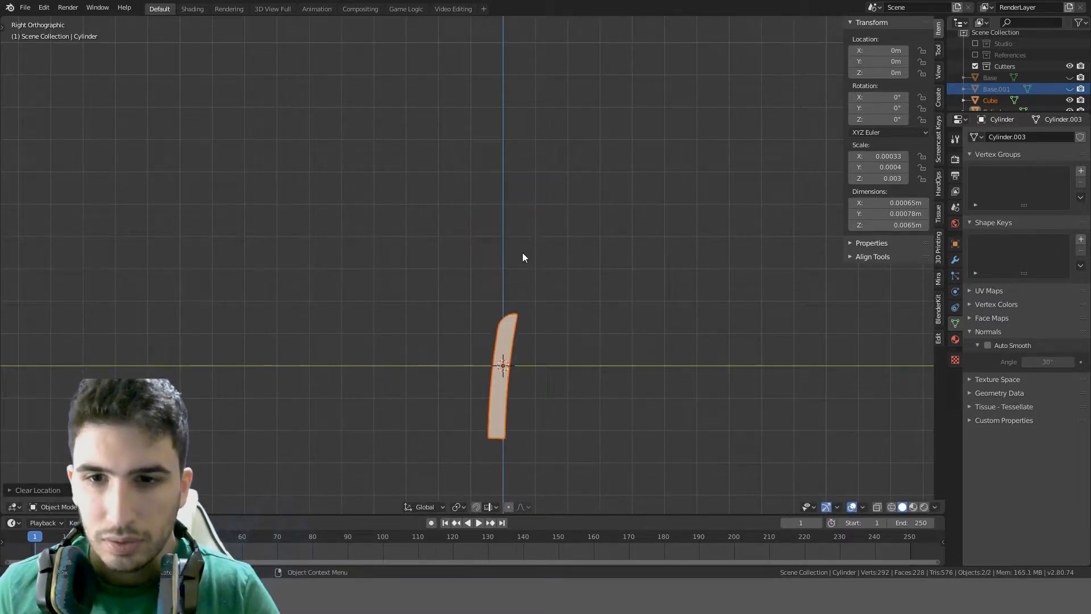
Raise the blade alone along Z to about 0.026 m so its base meets the upper end of the handle
{"action": "left_click", "coordinate": [508, 333]}
{"action": "scroll", "coordinate": [564, 339], "scroll_direction": "up", "scroll_amount": 3}
{"action": "middle_click_drag", "start_coordinate": [570, 336], "coordinate": [517, 149], "text": "shift"}
{"action": "scroll", "coordinate": [518, 152], "scroll_direction": "up", "scroll_amount": 4}
{"action": "key", "text": "g"}
{"action": "key", "text": "z"}
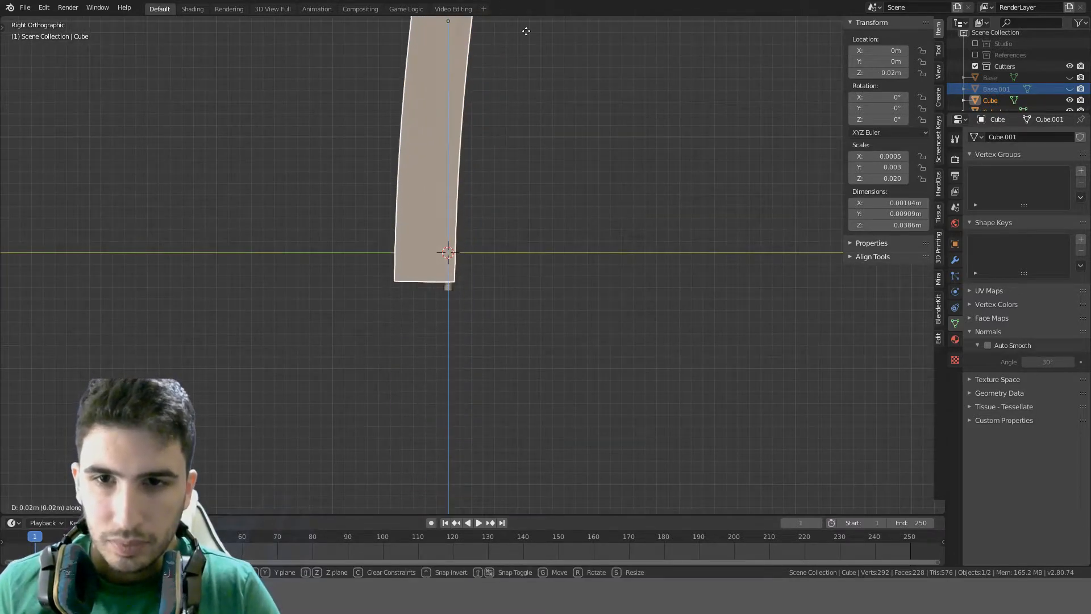
{"action": "left_click", "coordinate": [566, 455]}
{"action": "scroll", "coordinate": [567, 415], "scroll_direction": "down", "scroll_amount": 3}
{"action": "middle_click_drag", "start_coordinate": [546, 206], "coordinate": [539, 258], "text": "shift"}
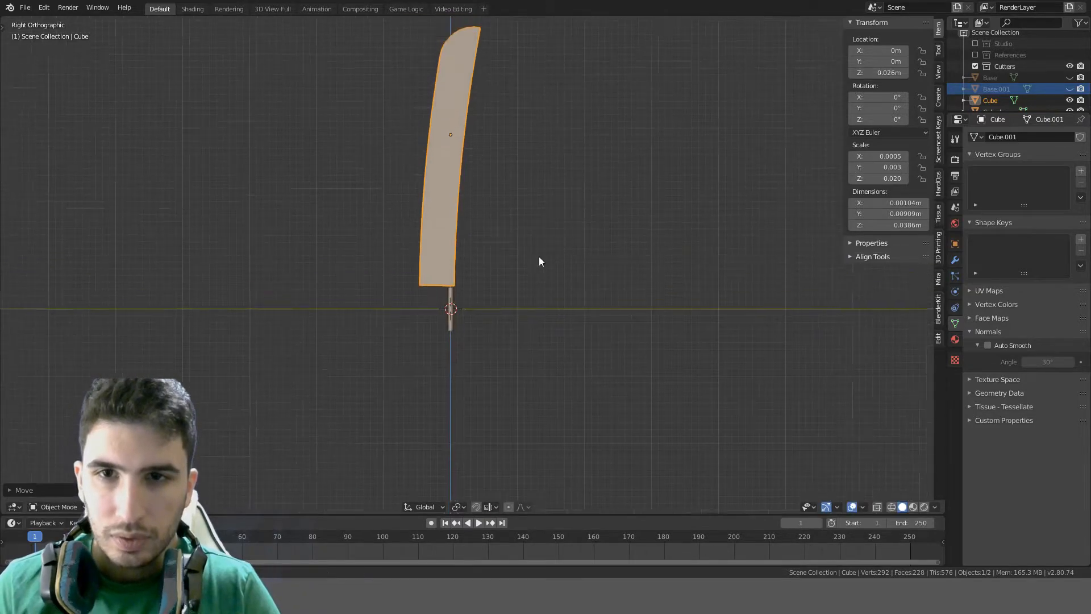
Shift the blade over the handle to about Y 0.001 m and Z 0.025 m
{"action": "scroll", "coordinate": [522, 312], "scroll_direction": "up", "scroll_amount": 3}
{"action": "key", "text": "g"}
{"action": "key", "text": "z"}
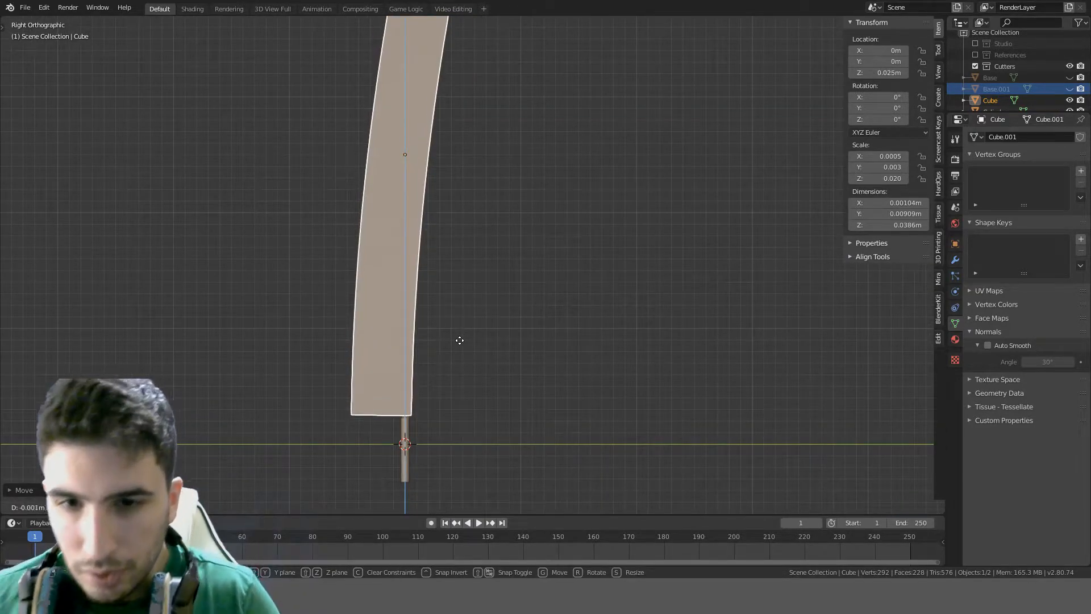
{"action": "right_click", "coordinate": [462, 330]}
{"action": "key", "text": "g"}
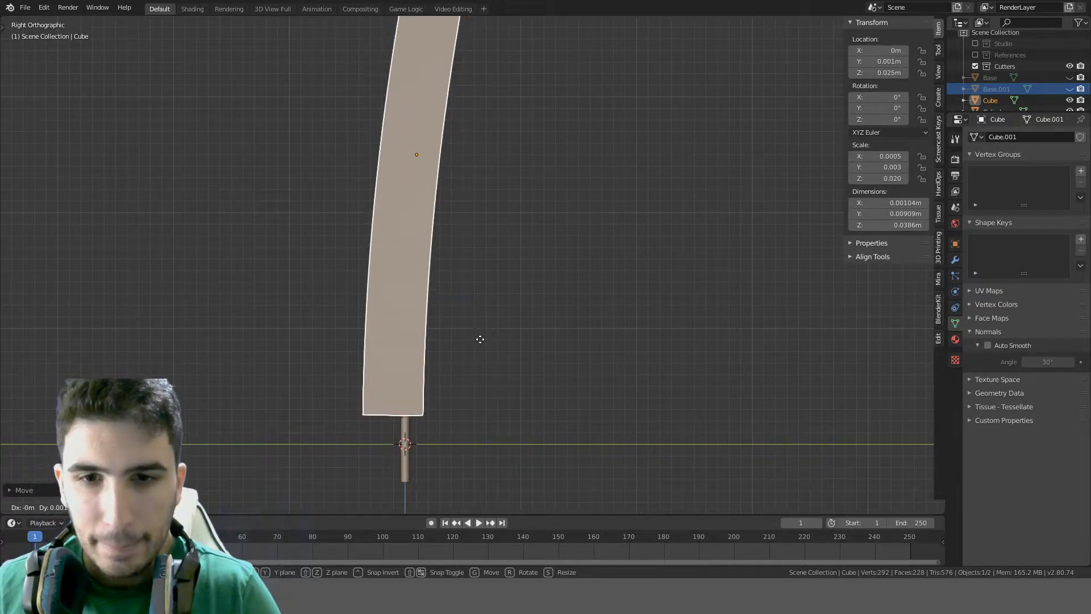
{"action": "left_click", "coordinate": [480, 339]}
{"action": "scroll", "coordinate": [500, 220], "scroll_direction": "down", "scroll_amount": 3}
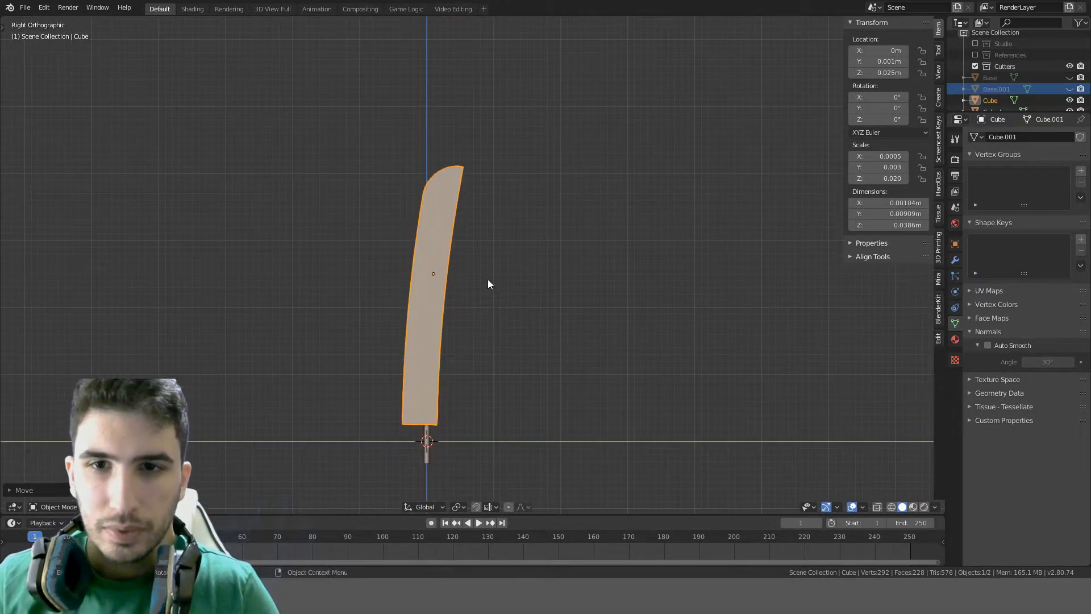
Open the blade mesh for editing and display it in wireframe
{"action": "key", "text": "Tab"}
{"action": "middle_click_drag", "start_coordinate": [489, 399], "coordinate": [483, 323], "text": "shift"}
{"action": "key", "text": "z"}
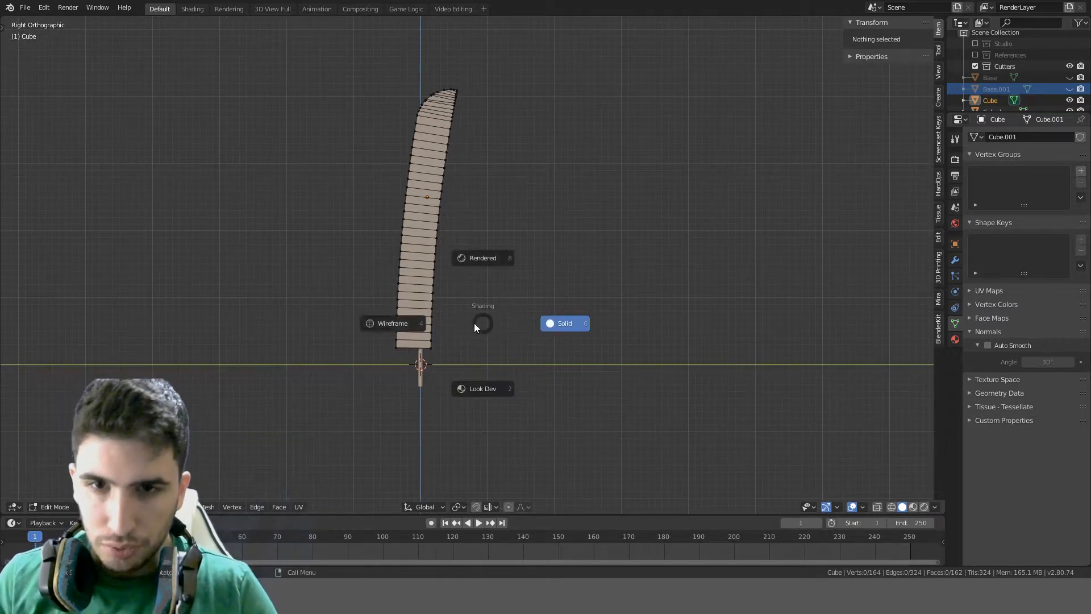
{"action": "left_click", "coordinate": [392, 323]}
{"action": "scroll", "coordinate": [335, 349], "scroll_direction": "up", "scroll_amount": 2}
{"action": "key", "text": "c"}
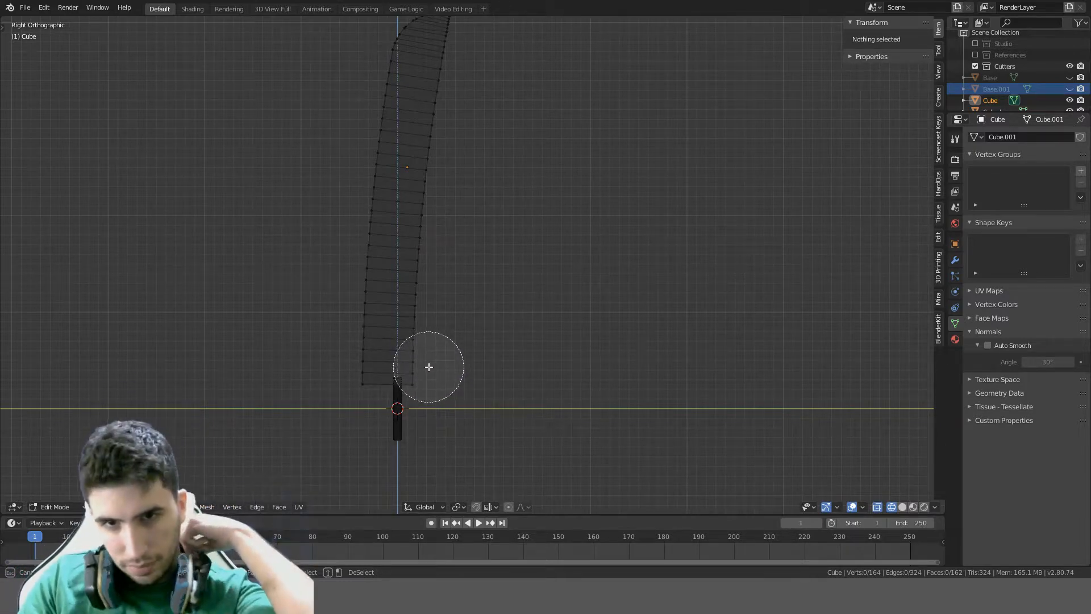
{"action": "key", "text": "Escape"}
Delete the vertices of the six lowest edge loops of the blade, next to the handle
{"action": "key", "text": "b"}
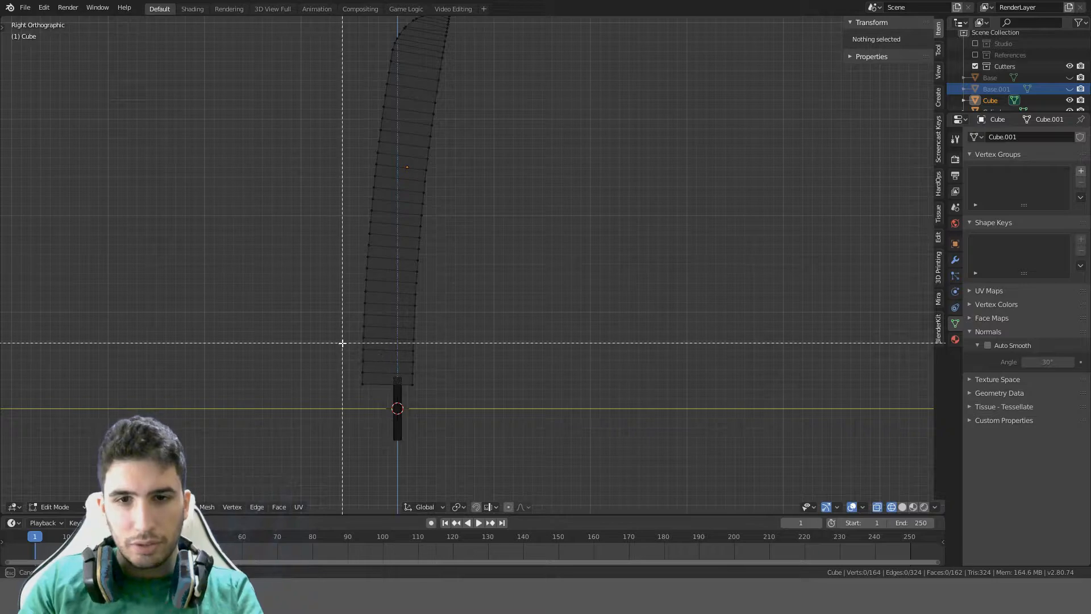
{"action": "left_click_drag", "start_coordinate": [353, 321], "coordinate": [514, 420]}
{"action": "key", "text": "x"}
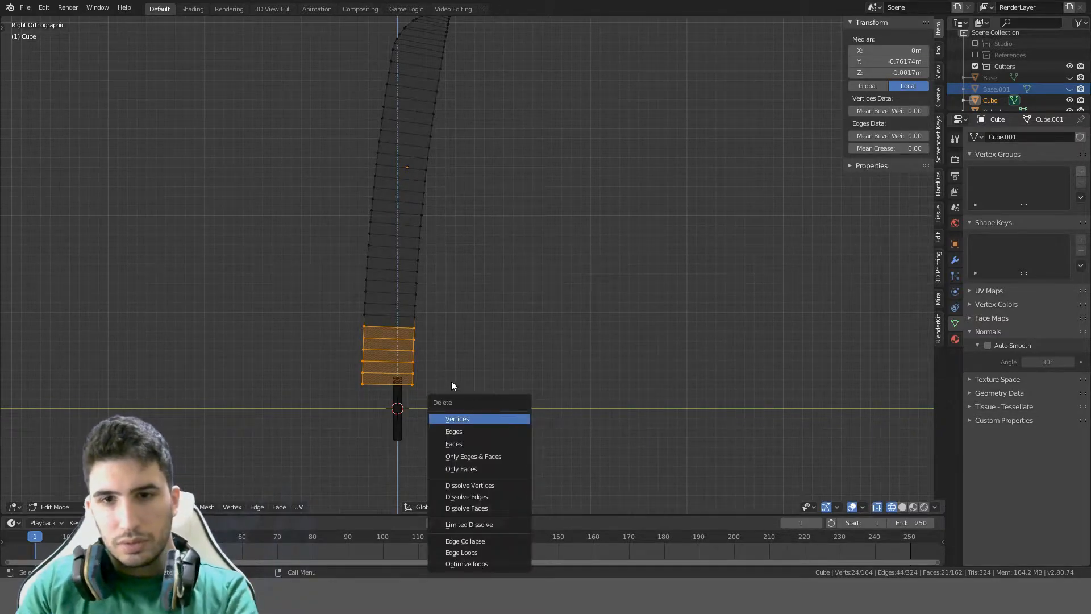
{"action": "left_click", "coordinate": [449, 428]}
{"action": "key", "text": "ctrl+z"}
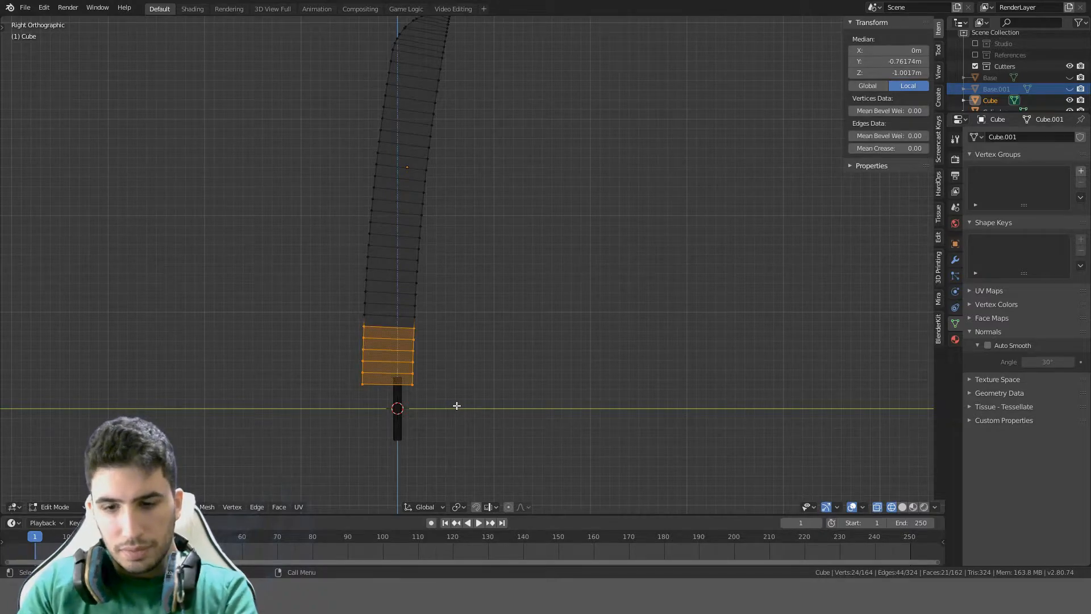
{"action": "key", "text": "x"}
{"action": "left_click", "coordinate": [439, 380]}
Select the blade's open bottom edge loop and turn on proportional editing
{"action": "scroll", "coordinate": [354, 339], "scroll_direction": "up", "scroll_amount": 2}
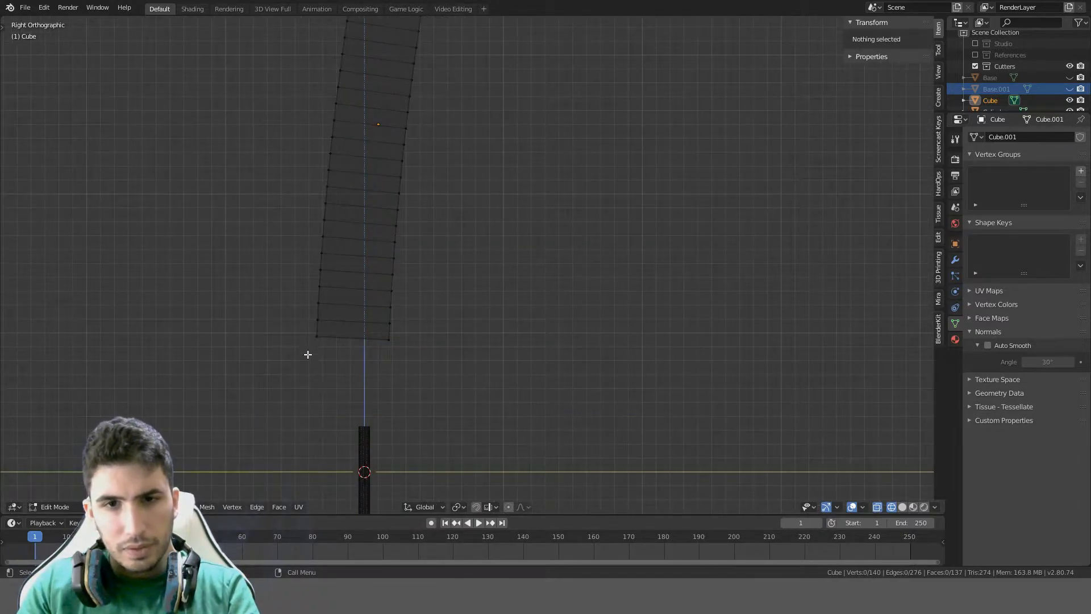
{"action": "key", "text": "c"}
{"action": "left_click_drag", "start_coordinate": [312, 360], "coordinate": [431, 361]}
{"action": "right_click", "coordinate": [448, 361]}
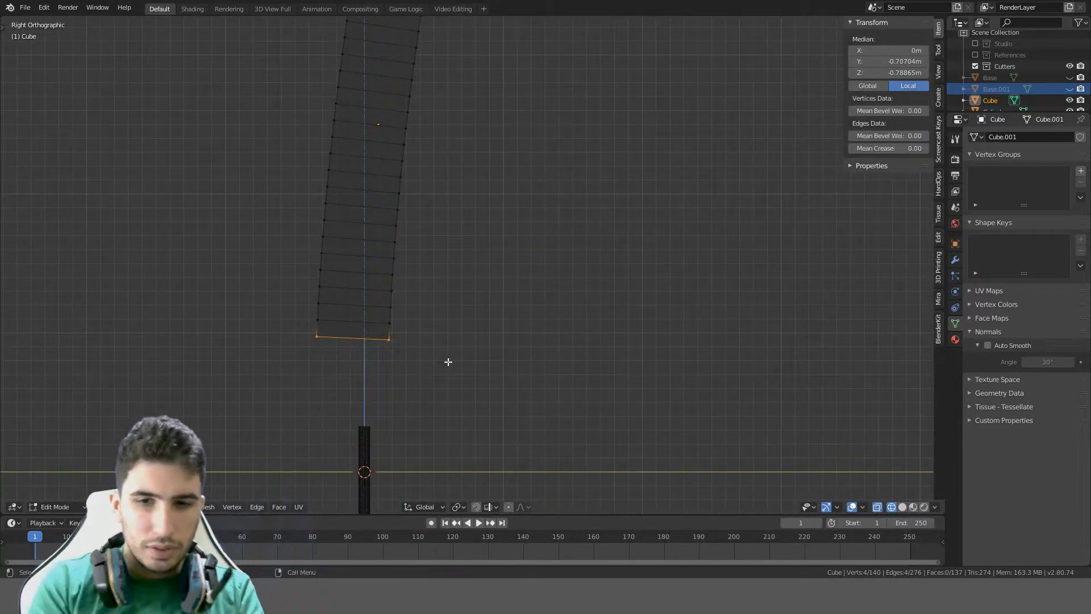
{"action": "key", "text": "s"}
{"action": "right_click", "coordinate": [505, 316]}
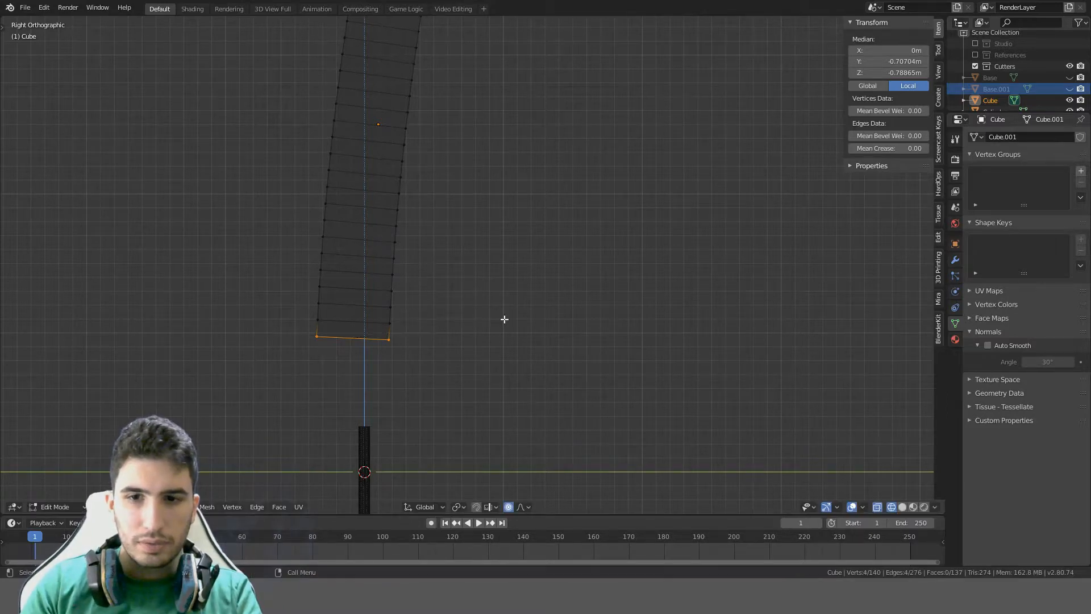
{"action": "scroll", "coordinate": [505, 319], "scroll_direction": "down", "scroll_amount": 3}
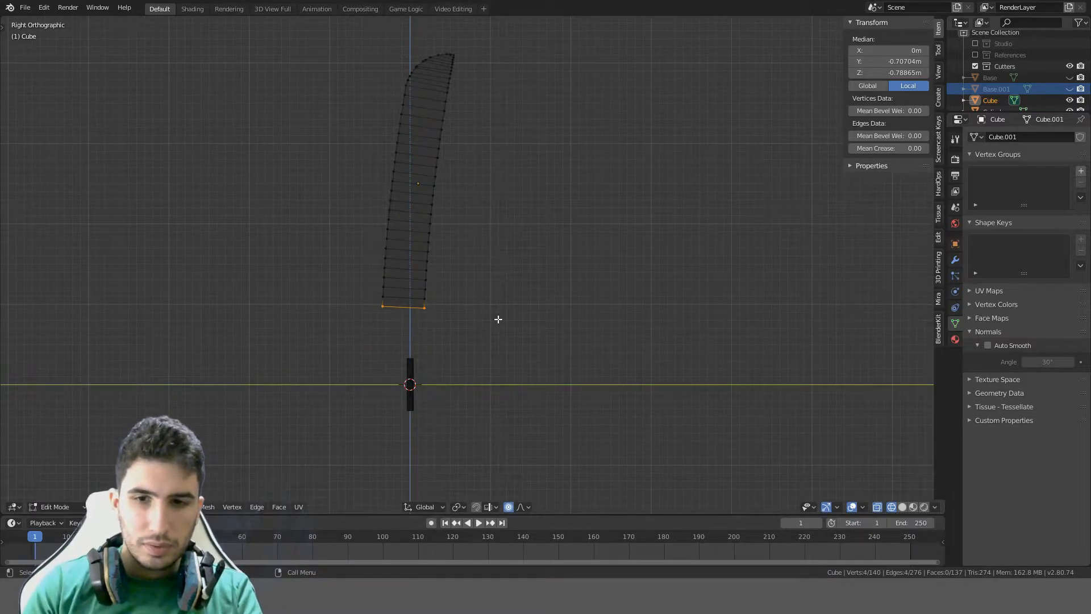
{"action": "middle_click_drag", "start_coordinate": [538, 278], "coordinate": [524, 341], "text": "shift"}
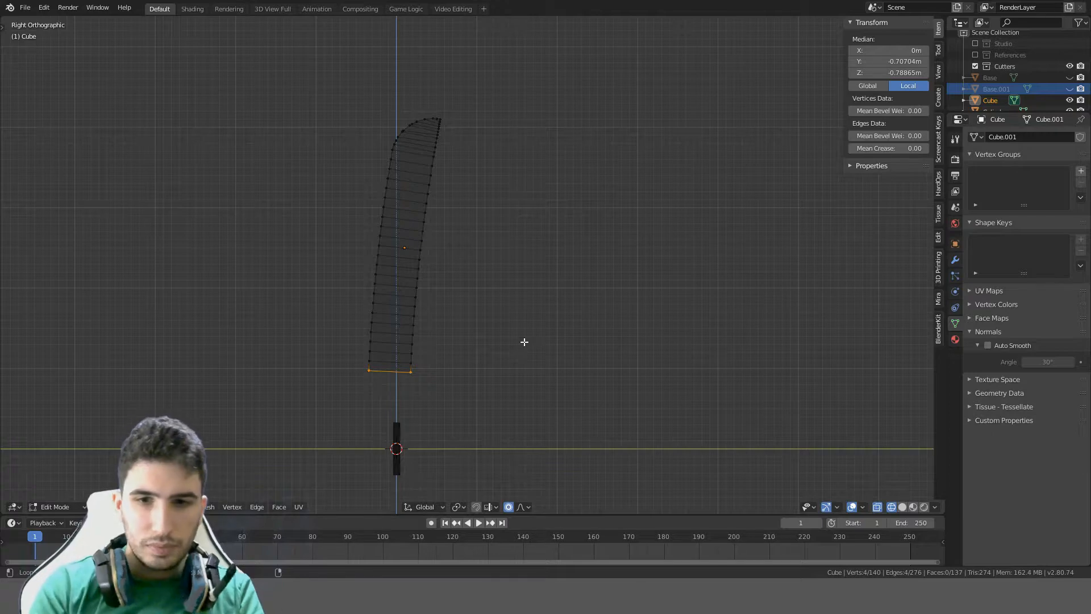
Try to widen the blade's bottom edge loop by scaling it with proportional falloff
{"action": "key", "text": "s"}
{"action": "scroll", "coordinate": [546, 331], "scroll_direction": "down", "scroll_amount": 5}
{"action": "scroll", "coordinate": [546, 321], "scroll_direction": "up", "scroll_amount": 4}
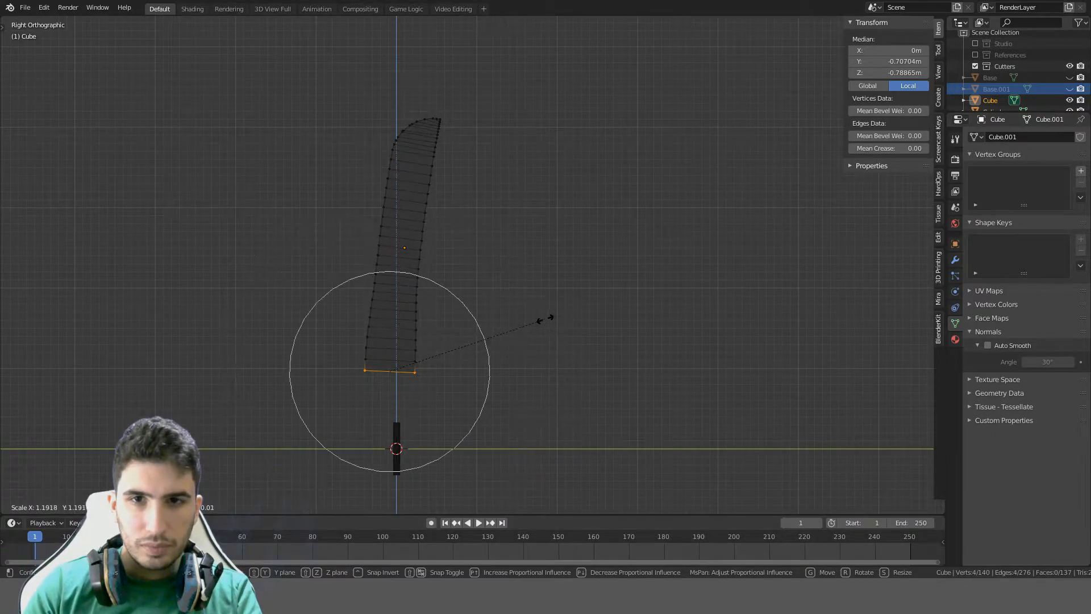
{"action": "right_click", "coordinate": [546, 322]}
Try to flatten the bottom edge loop by scaling it to 0 along Z, adjusting the proportional influence
{"action": "key", "text": "s"}
{"action": "key", "text": "z"}
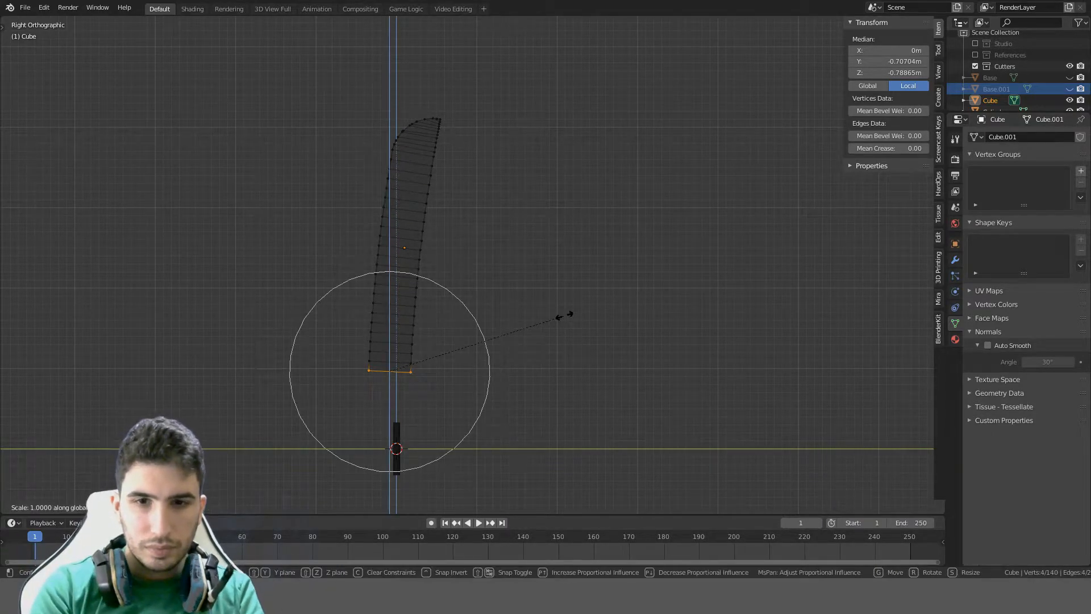
{"action": "scroll", "coordinate": [565, 315], "scroll_direction": "down", "scroll_amount": 12}
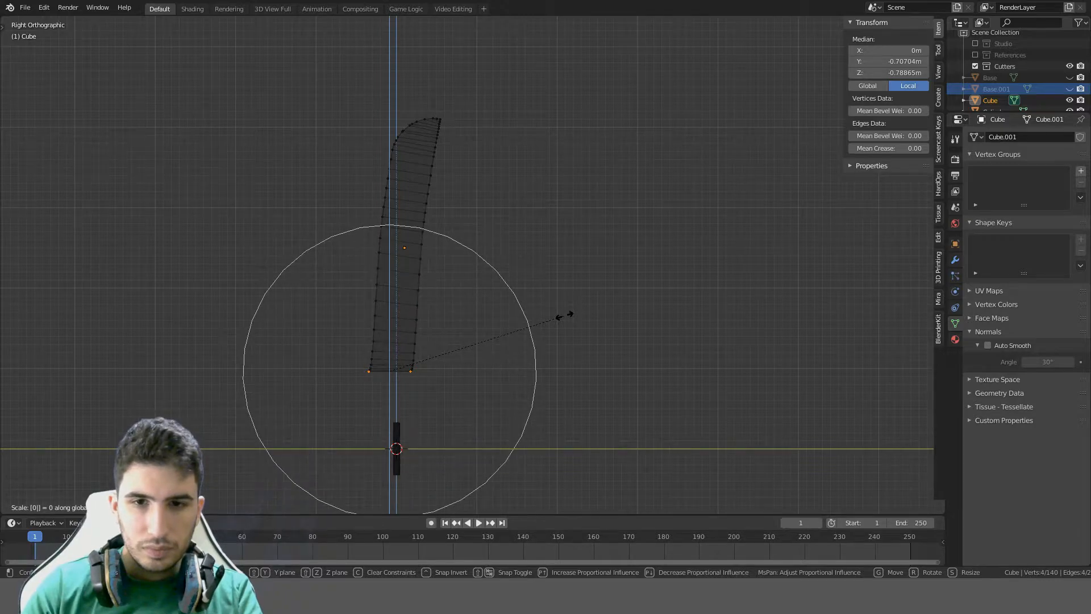
{"action": "scroll", "coordinate": [565, 315], "scroll_direction": "down", "scroll_amount": 4}
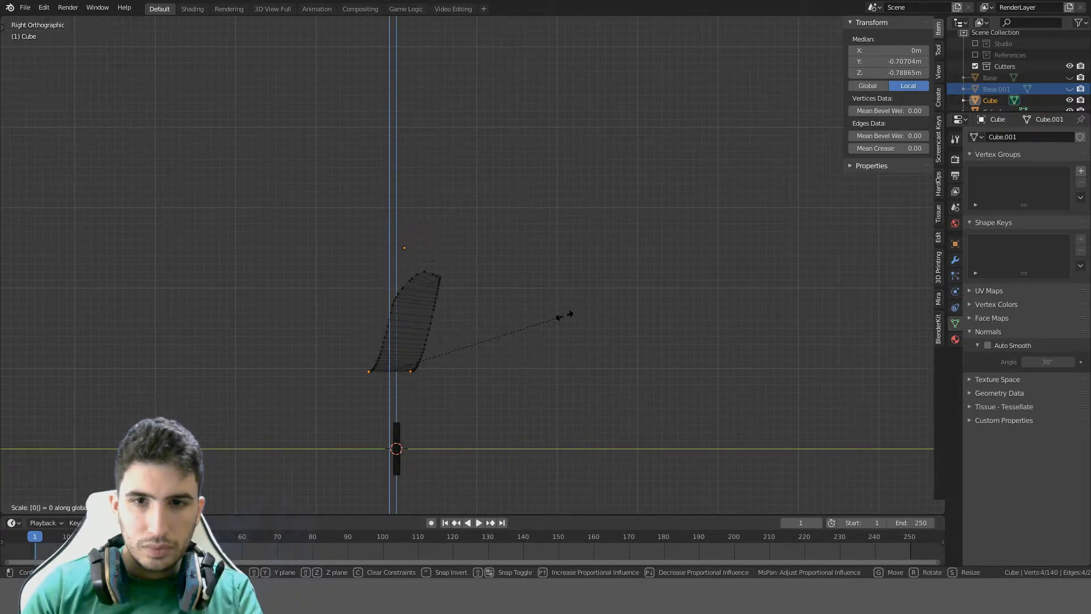
{"action": "scroll", "coordinate": [565, 315], "scroll_direction": "up", "scroll_amount": 10}
{"action": "left_click", "coordinate": [563, 314]}
{"action": "scroll", "coordinate": [554, 287], "scroll_direction": "up", "scroll_amount": 4}
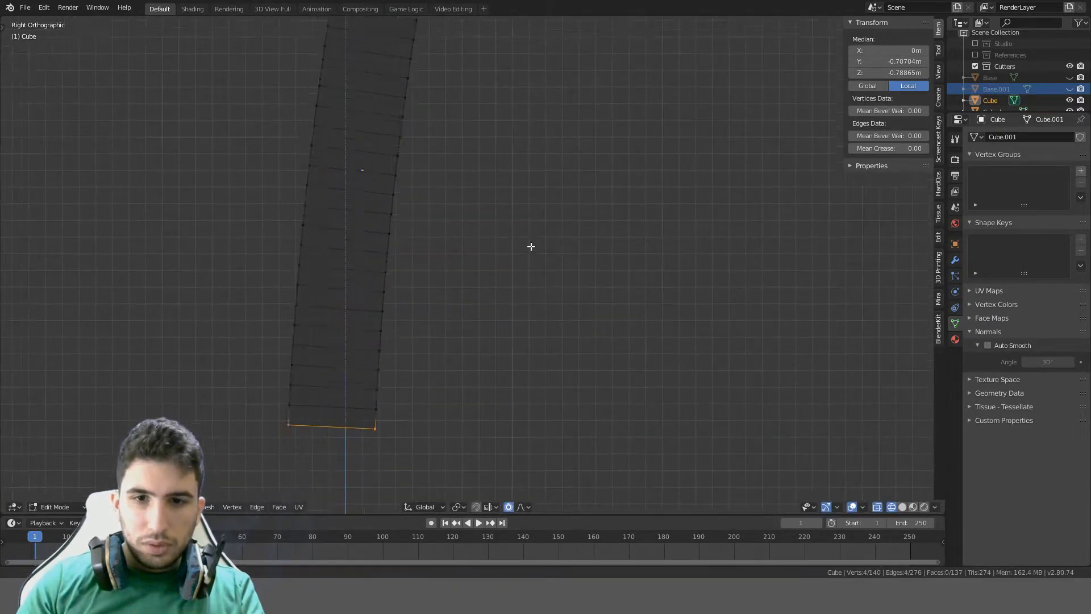
Try to level the slanted bottom edge loop by rotating it with proportional falloff
{"action": "key", "text": "r"}
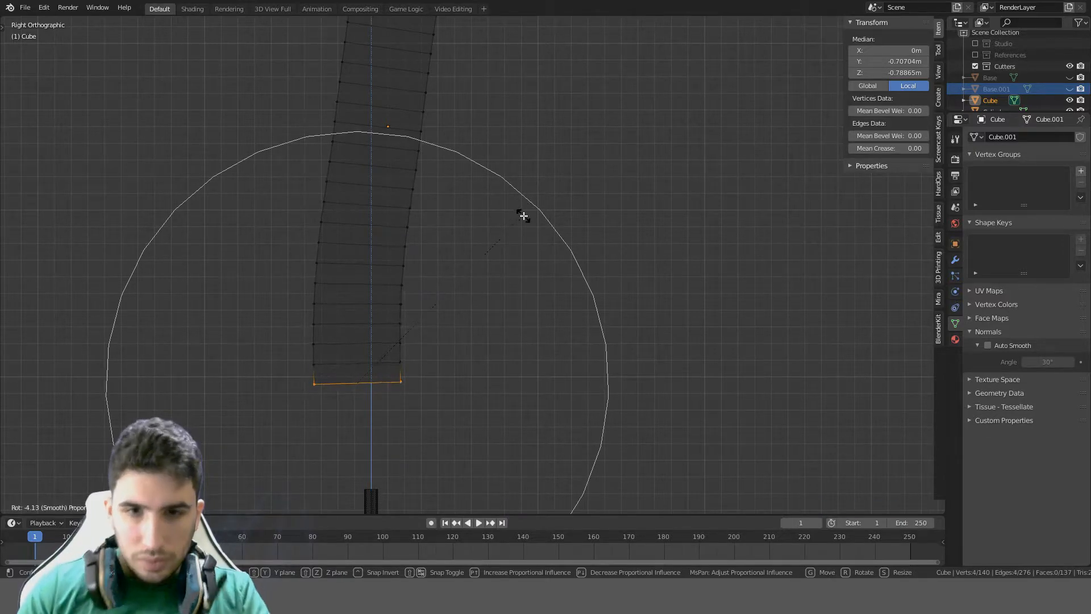
{"action": "left_click", "coordinate": [521, 214]}
{"action": "key", "text": "r"}
{"action": "left_click", "coordinate": [490, 180]}
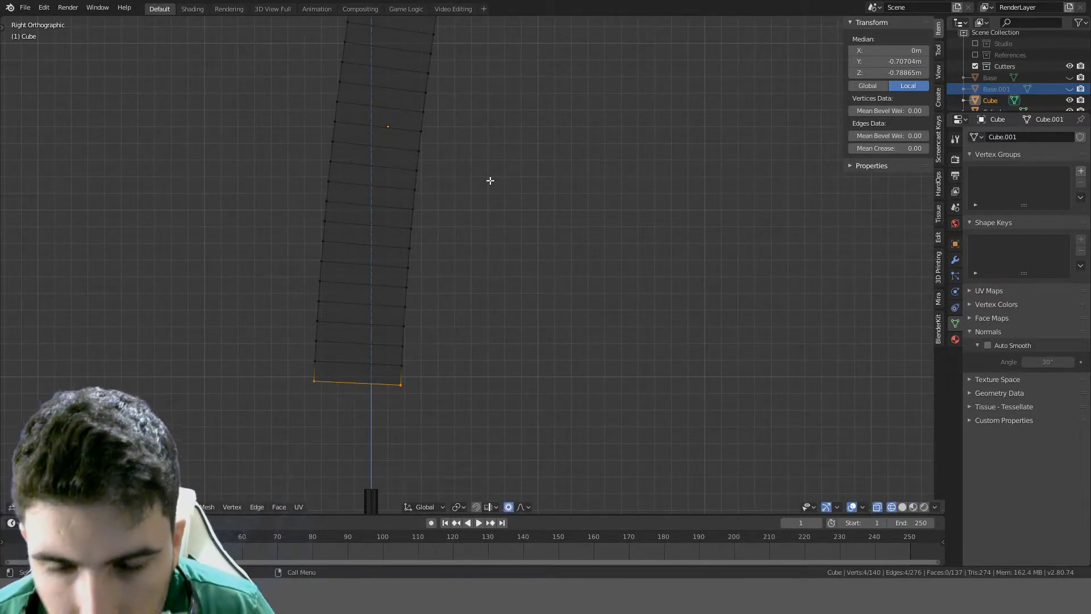
Level the blade's slanted bottom edge loop by rotating it -3° with a larger proportional influence
{"action": "key", "text": "r"}
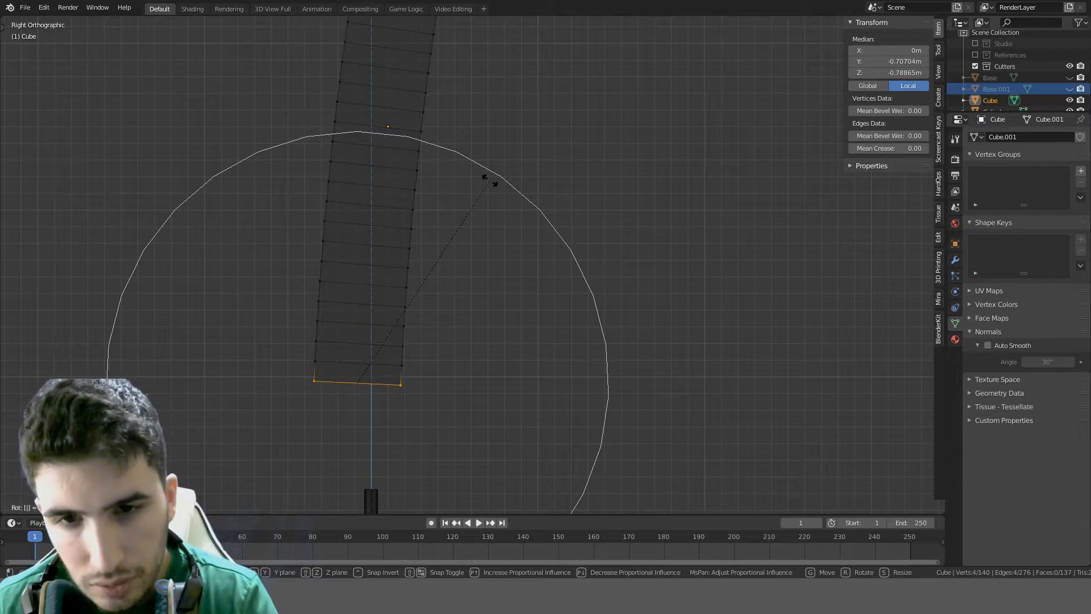
{"action": "type", "text": "-(2"}
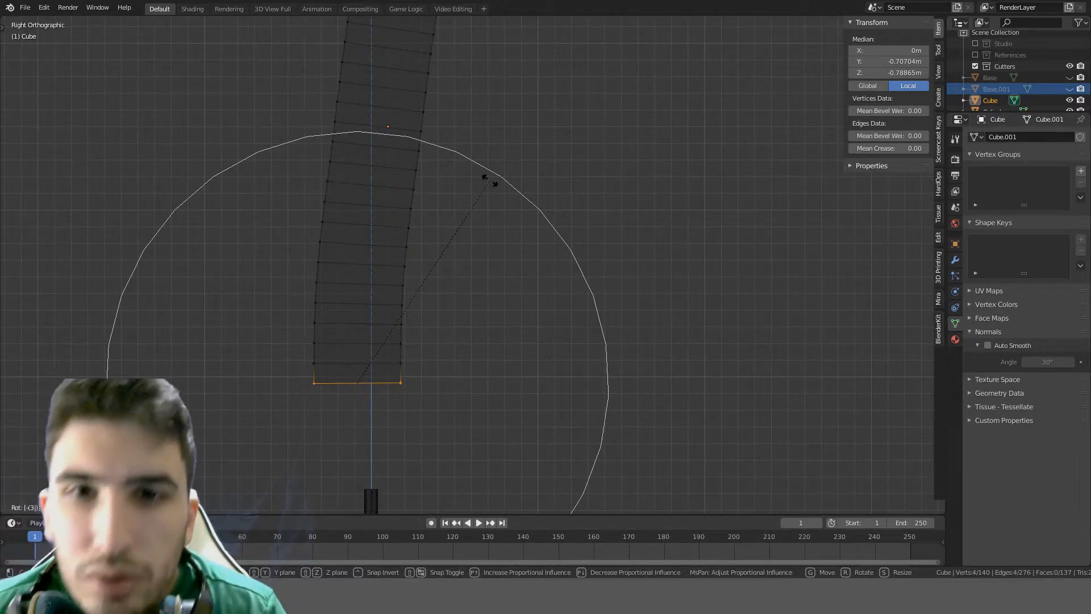
{"action": "scroll", "coordinate": [484, 177], "scroll_direction": "down", "scroll_amount": 5}
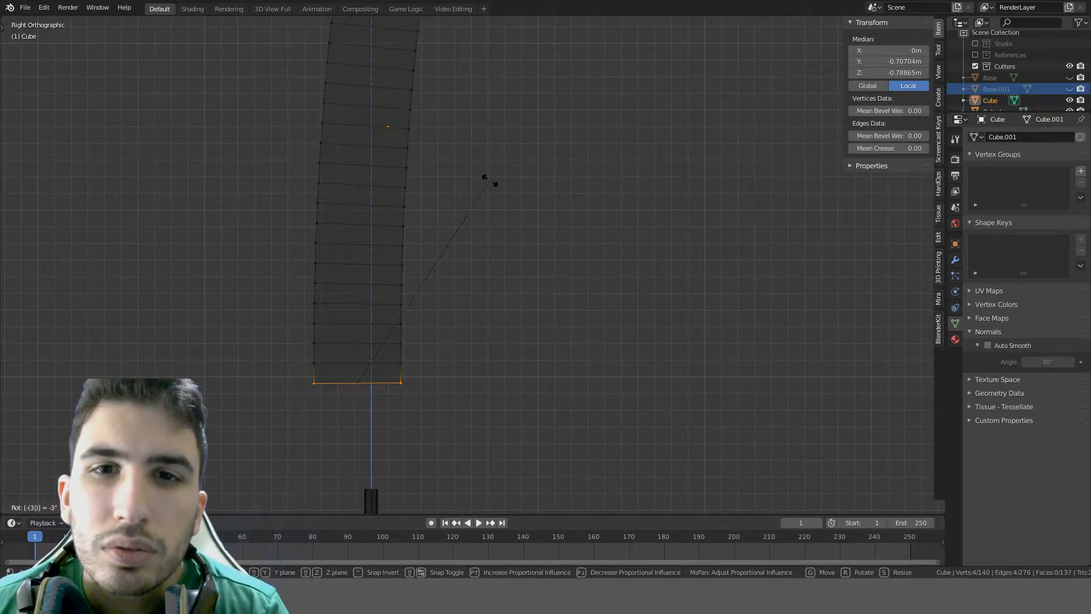
{"action": "left_click", "coordinate": [483, 177]}
{"action": "scroll", "coordinate": [498, 205], "scroll_direction": "down", "scroll_amount": 4}
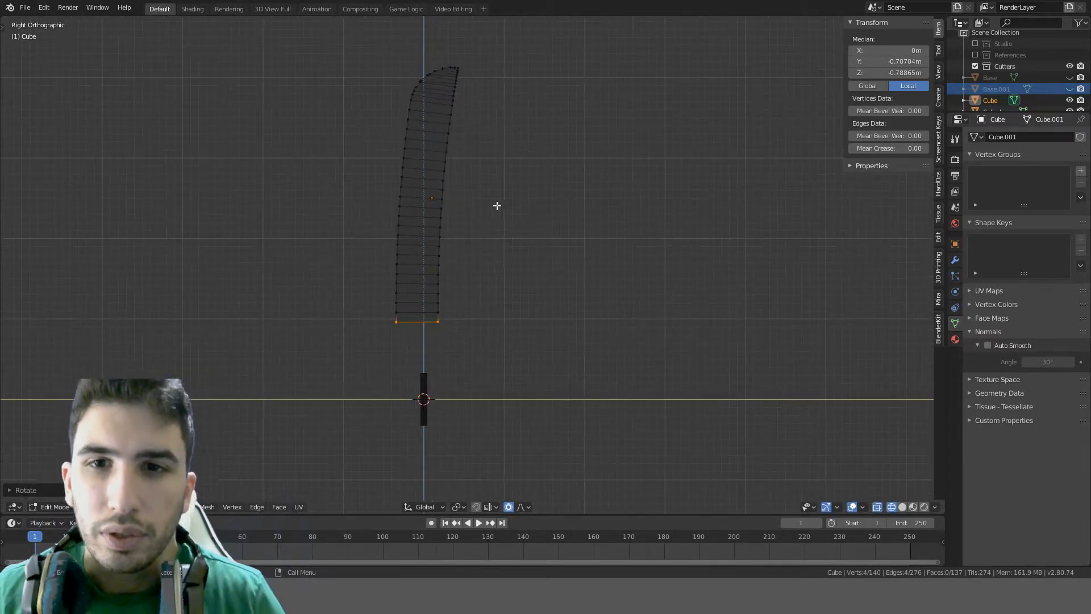
Lower the whole blade along Z to about 0.018 m so its base meets the top of the handle
{"action": "key", "text": "Tab"}
{"action": "scroll", "coordinate": [502, 206], "scroll_direction": "up", "scroll_amount": 7}
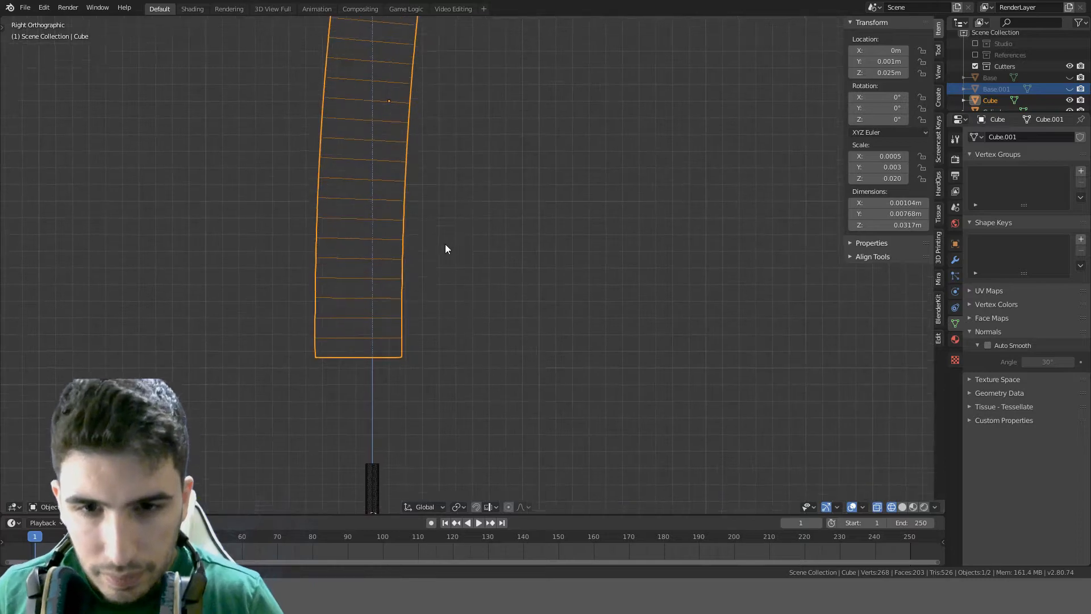
{"action": "key", "text": "g"}
{"action": "key", "text": "z"}
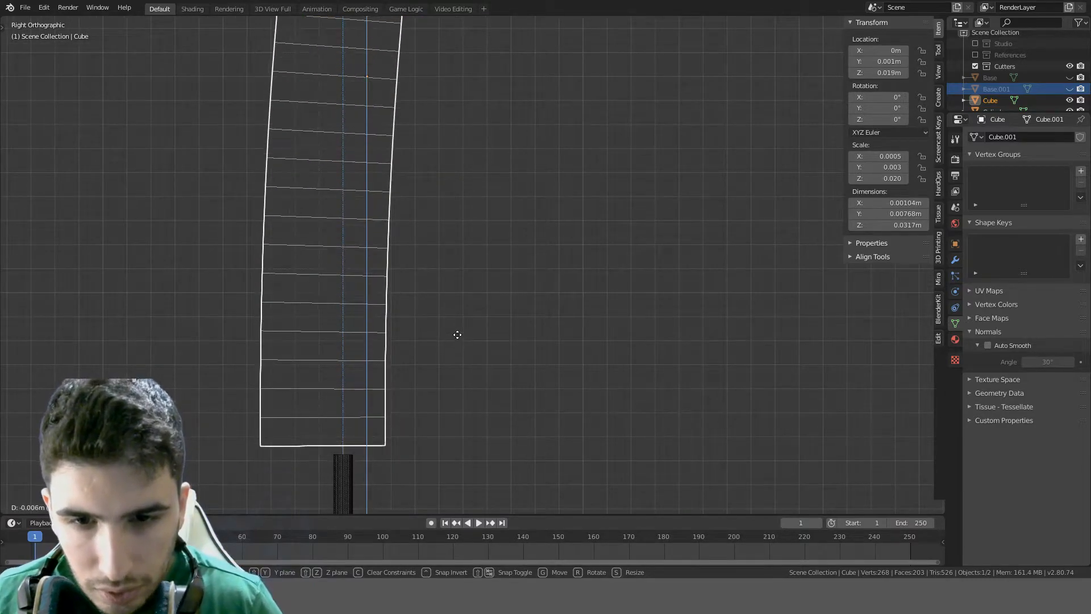
{"action": "left_click", "coordinate": [459, 343]}
{"action": "scroll", "coordinate": [458, 345], "scroll_direction": "down", "scroll_amount": 6}
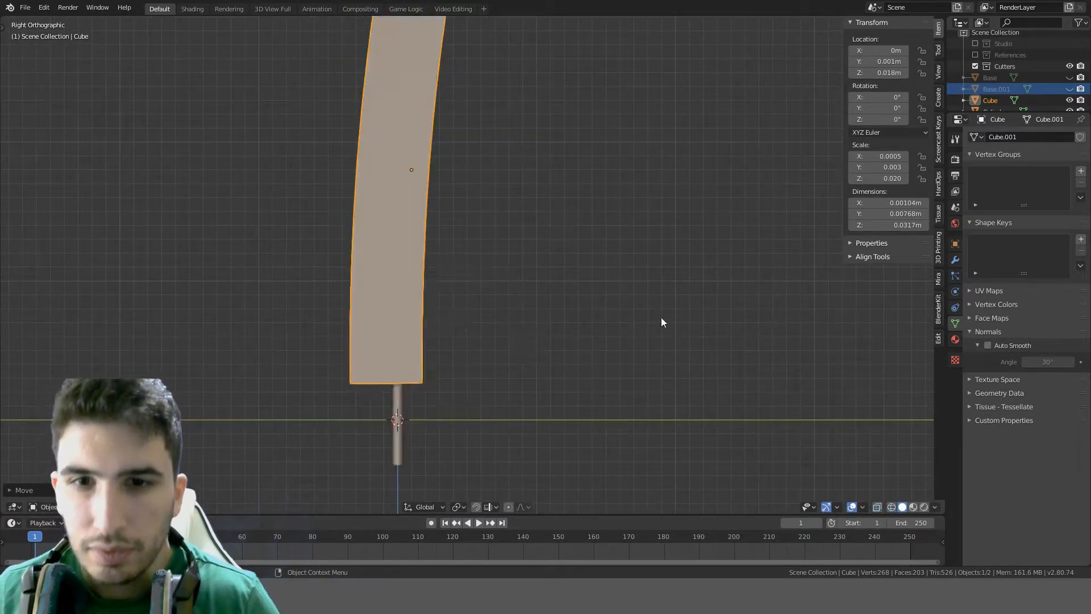
{"action": "left_click", "coordinate": [560, 315]}
{"action": "middle_click_drag", "start_coordinate": [559, 302], "coordinate": [536, 242], "text": "shift"}
{"action": "scroll", "coordinate": [561, 314], "scroll_direction": "up", "scroll_amount": 3}
{"action": "key", "text": "KP_3"}
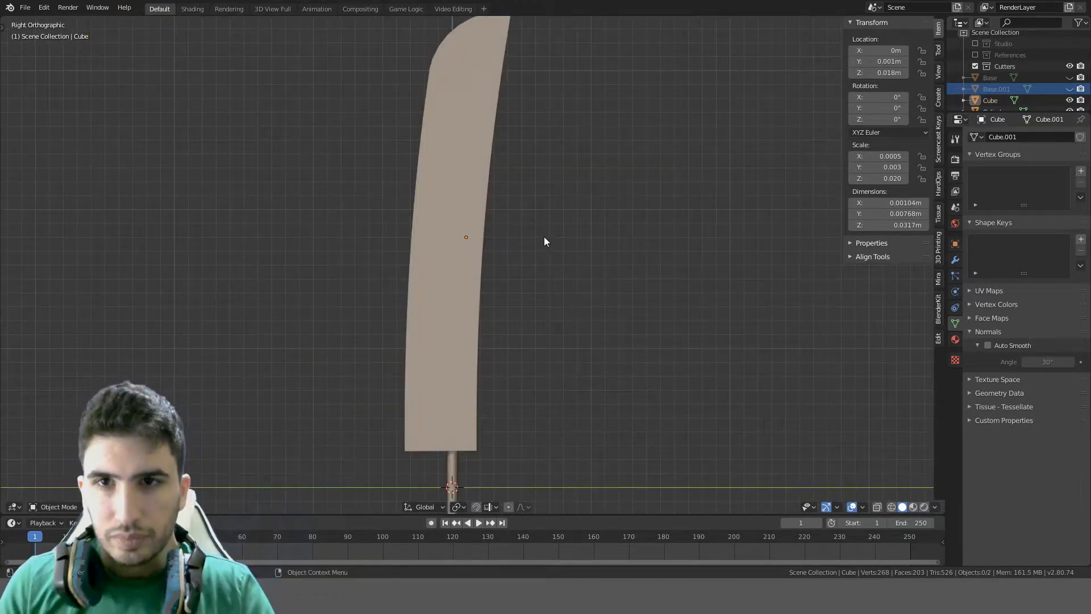
Enter edit mode on the blade and select the long edge loops on both sides of its outer curved edge
{"action": "scroll", "coordinate": [493, 296], "scroll_direction": "down", "scroll_amount": 4}
{"action": "key", "text": "Tab"}
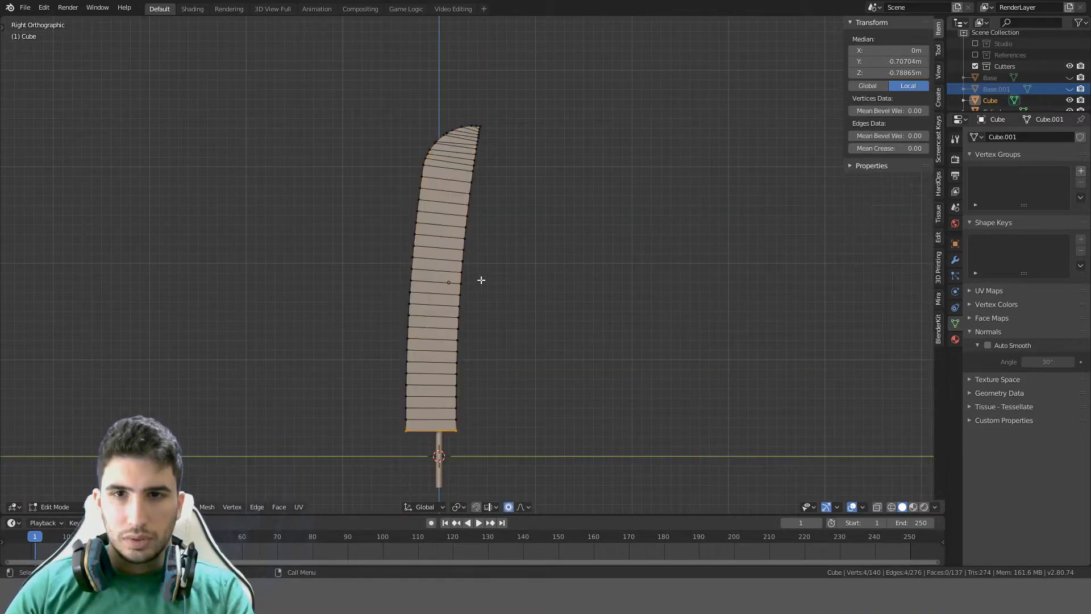
{"action": "mouse_move", "coordinate": [481, 280]}
{"action": "middle_mouse_down"}
{"action": "mouse_move", "coordinate": [516, 289]}
{"action": "mouse_move", "coordinate": [592, 265]}
{"action": "mouse_move", "coordinate": [569, 322]}
{"action": "mouse_move", "coordinate": [478, 280]}
{"action": "middle_mouse_up"}
{"action": "key", "text": "alt+a"}
{"action": "scroll", "coordinate": [481, 324], "scroll_direction": "up", "scroll_amount": 3}
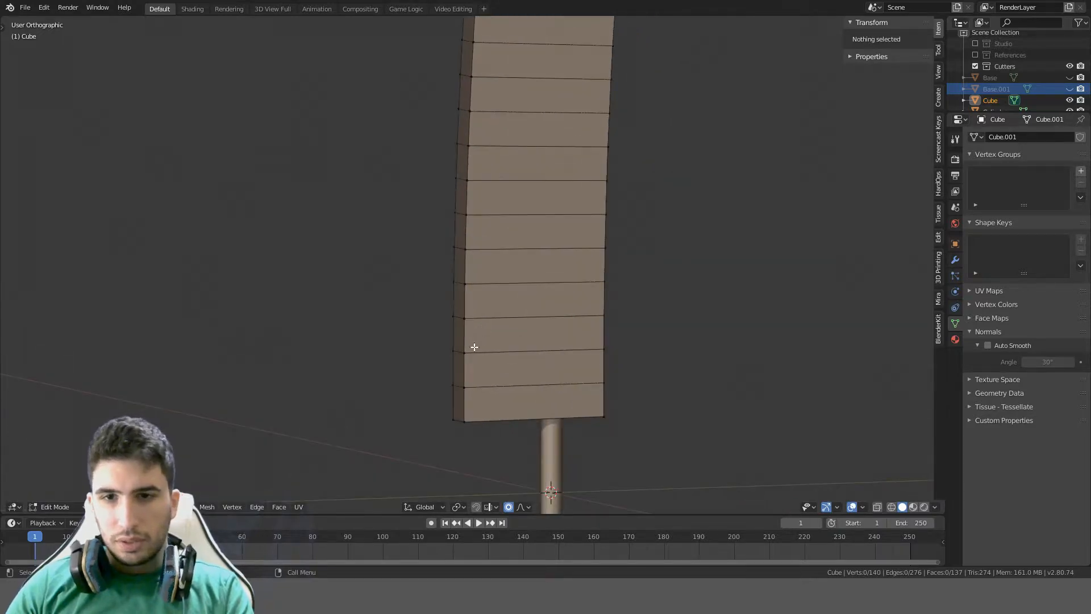
{"action": "left_click", "coordinate": [468, 342], "text": "alt"}
{"action": "key", "text": "alt+a"}
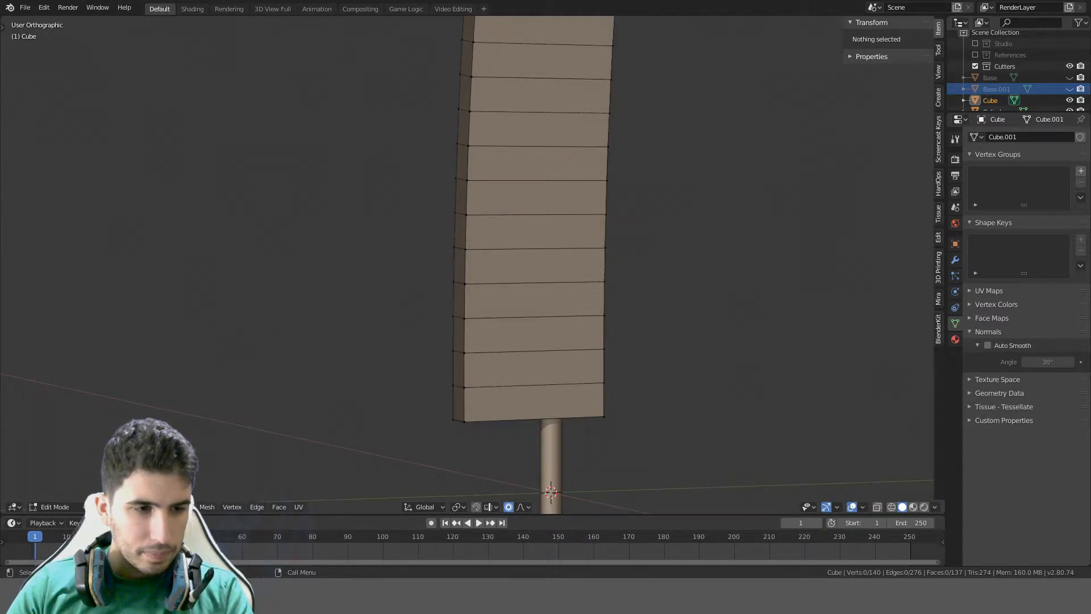
{"action": "scroll", "coordinate": [465, 237], "scroll_direction": "down", "scroll_amount": 6}
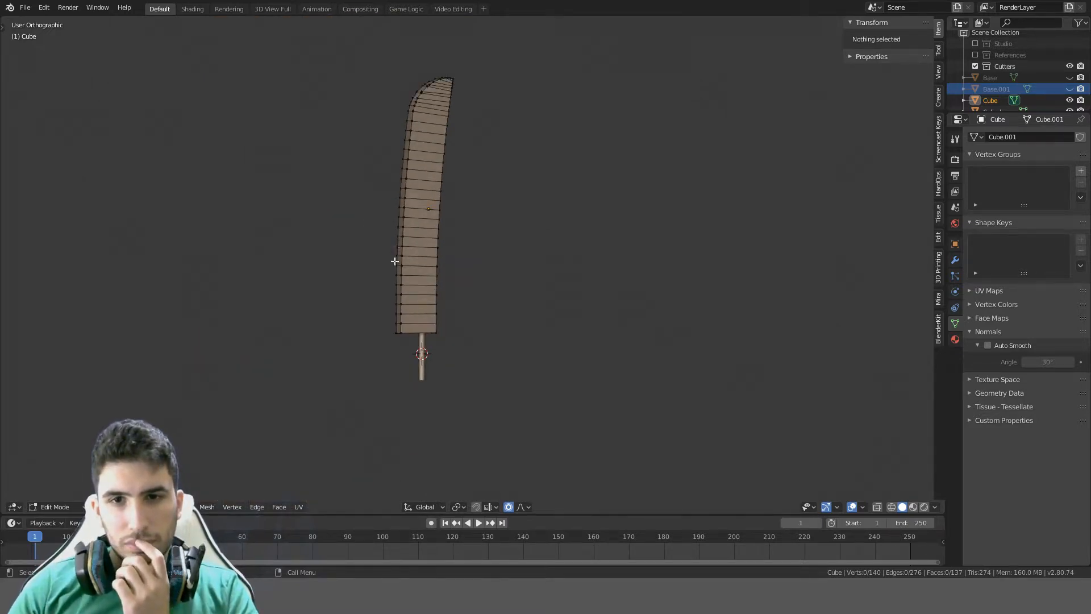
{"action": "scroll", "coordinate": [395, 261], "scroll_direction": "up", "scroll_amount": 2}
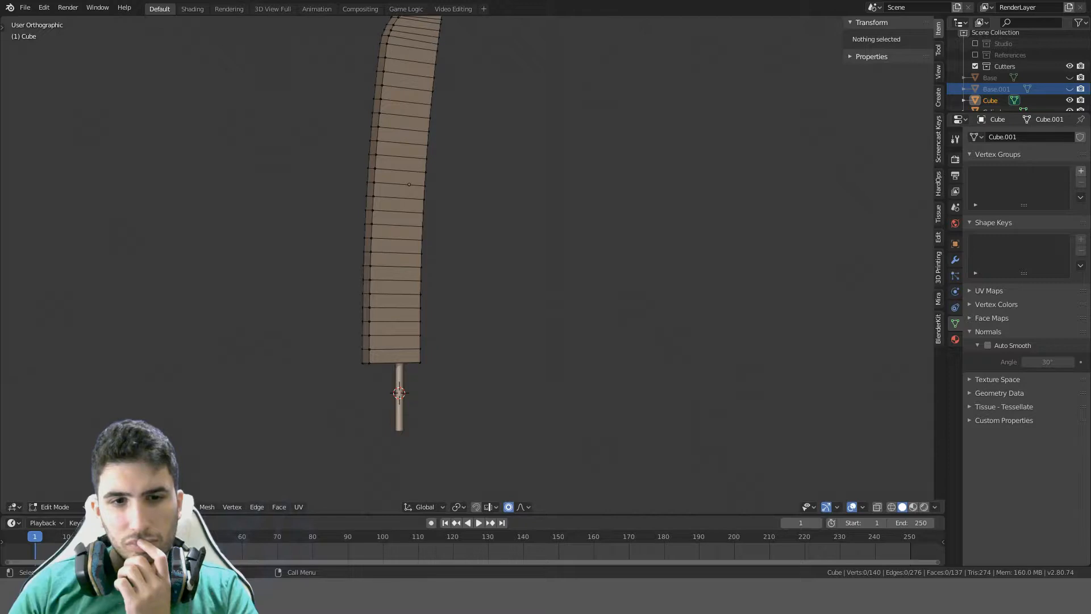
{"action": "scroll", "coordinate": [307, 395], "scroll_direction": "up", "scroll_amount": 2}
{"action": "left_click", "coordinate": [289, 359], "text": "alt"}
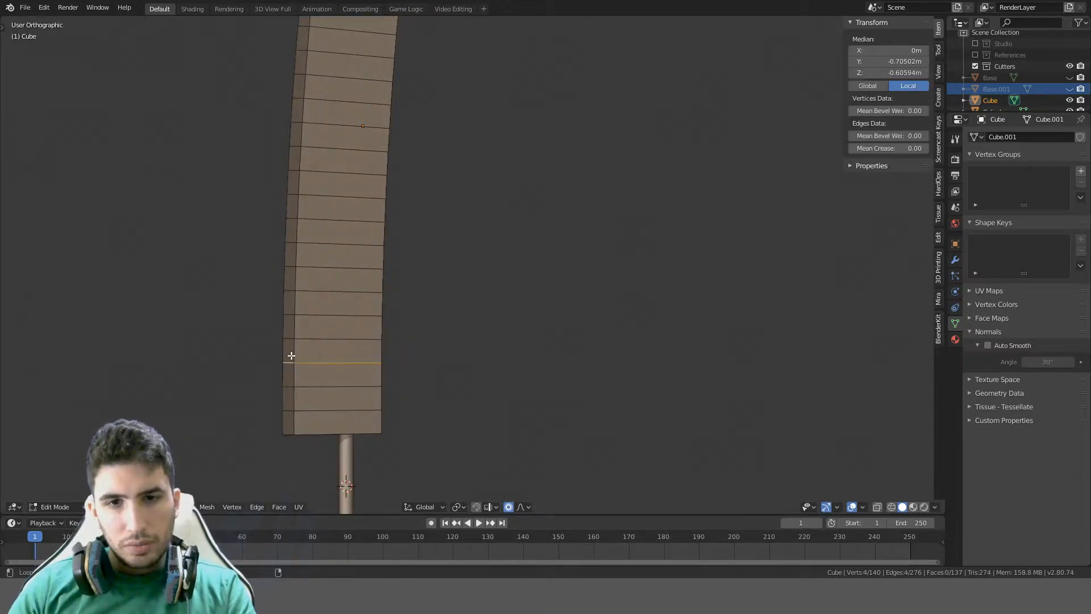
{"action": "scroll", "coordinate": [391, 250], "scroll_direction": "down", "scroll_amount": 4}
{"action": "middle_click_drag", "start_coordinate": [428, 205], "coordinate": [395, 281], "text": "shift"}
{"action": "key", "text": "KP_3"}
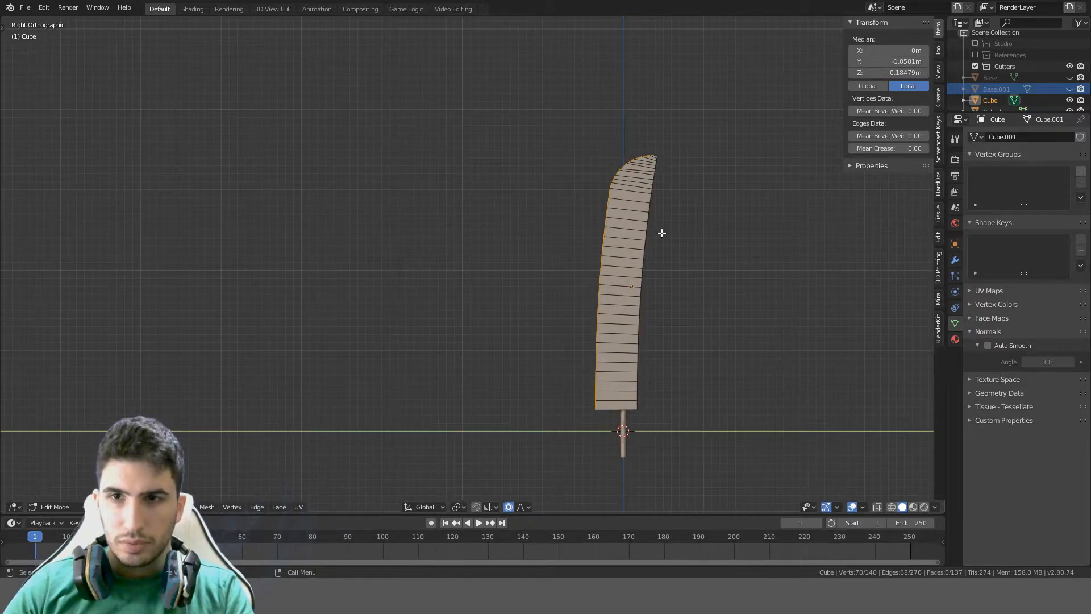
Add the missing end edges at the blade's tip to the selection, using circle select in wireframe view
{"action": "scroll", "coordinate": [360, 370], "scroll_direction": "up", "scroll_amount": 8}
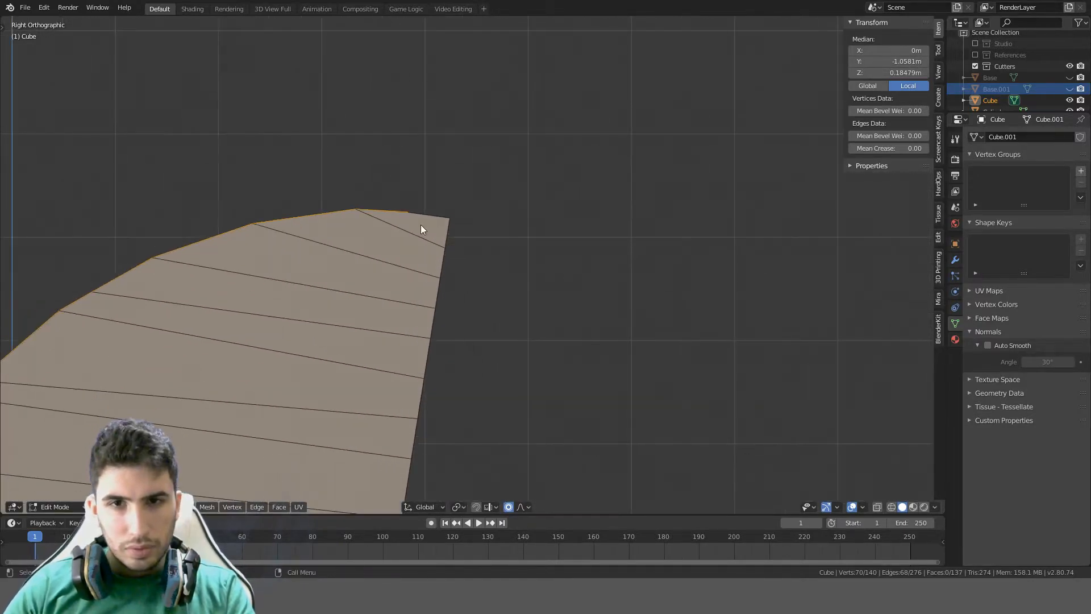
{"action": "key", "text": "alt+z"}
{"action": "key", "text": "c"}
{"action": "scroll", "coordinate": [427, 210], "scroll_direction": "up", "scroll_amount": 5}
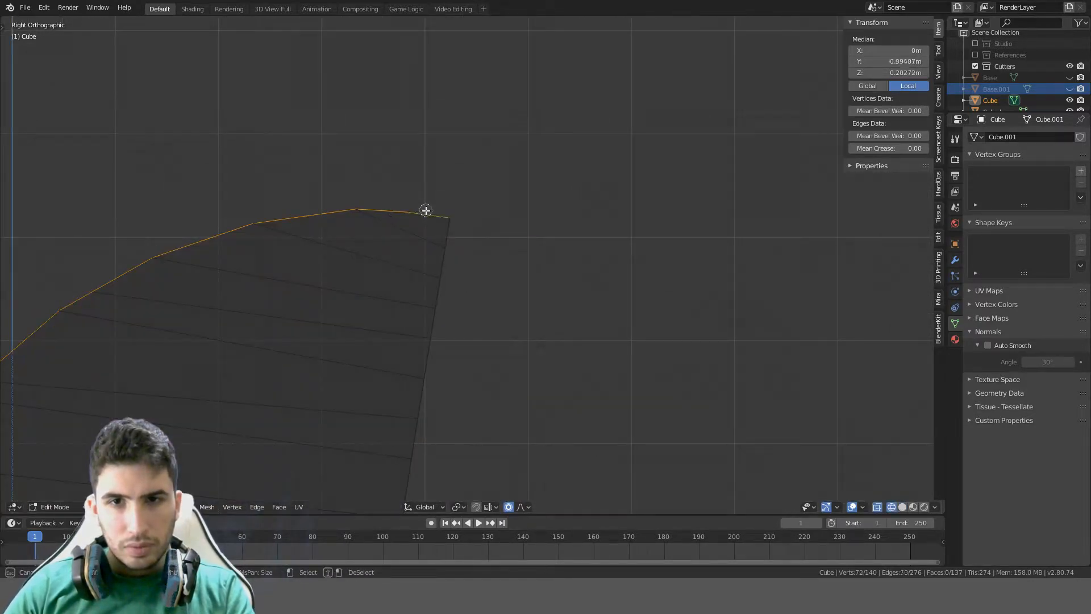
{"action": "key", "text": "Escape"}
Try to bevel the selected edge loops along the blade's outer curved edge
{"action": "scroll", "coordinate": [424, 224], "scroll_direction": "down", "scroll_amount": 10}
{"action": "middle_click_drag", "start_coordinate": [405, 363], "coordinate": [416, 161], "text": "shift"}
{"action": "mouse_move", "coordinate": [397, 472]}
{"action": "middle_mouse_down", "text": "shift"}
{"action": "mouse_move", "coordinate": [419, 224]}
{"action": "mouse_move", "coordinate": [446, 233]}
{"action": "mouse_move", "coordinate": [487, 282]}
{"action": "mouse_move", "coordinate": [477, 274]}
{"action": "middle_mouse_up", "text": "shift"}
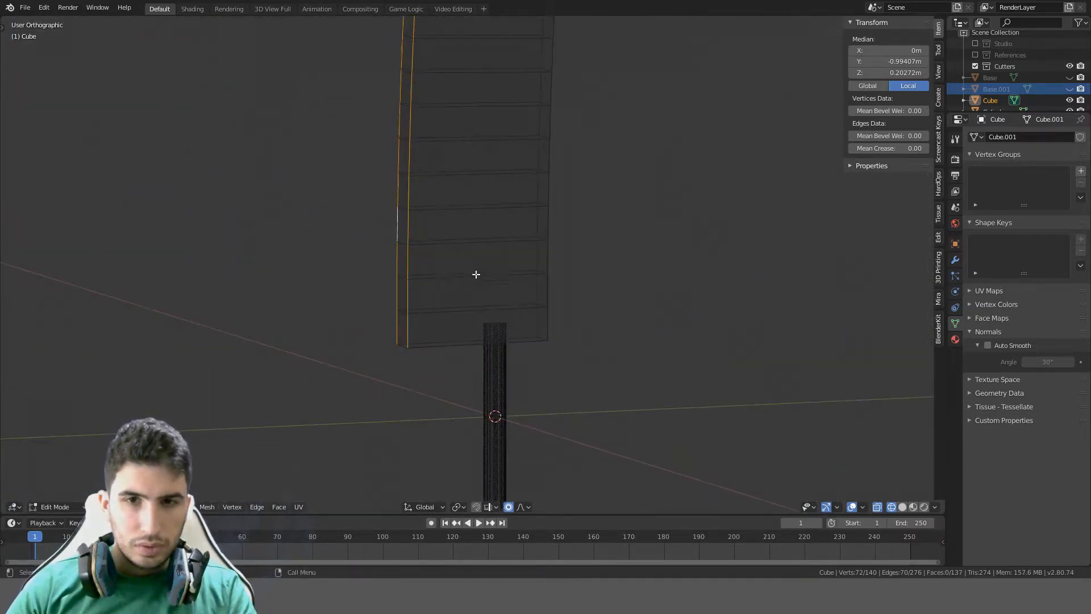
{"action": "key", "text": "ctrl+b"}
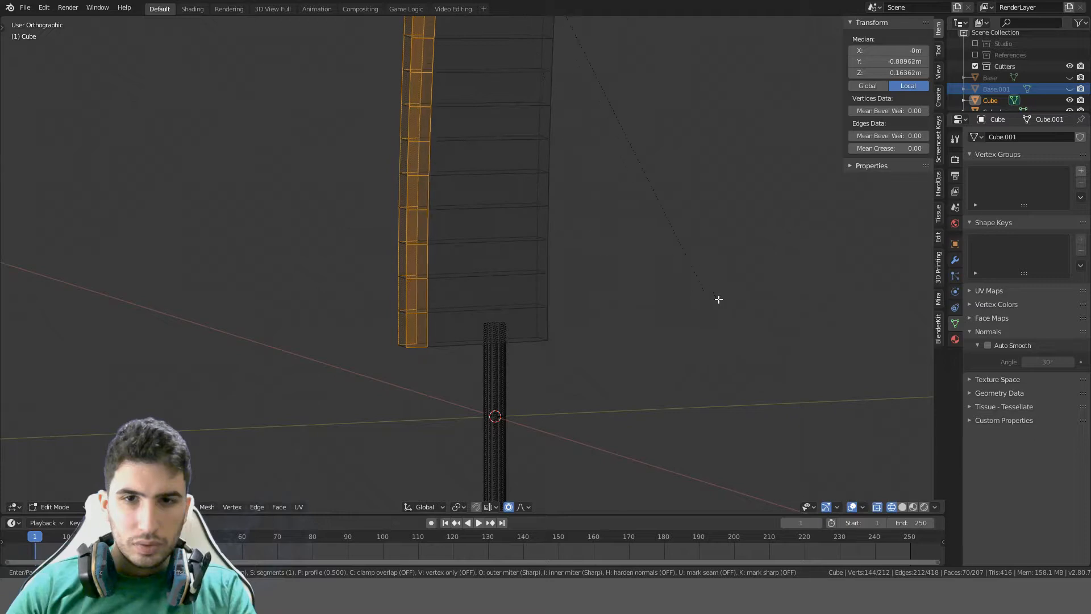
{"action": "right_click", "coordinate": [784, 299]}
Apply the scale of both the blade and the handle, and reopen only the blade for editing
{"action": "key", "text": "Tab"}
{"action": "scroll", "coordinate": [690, 301], "scroll_direction": "down", "scroll_amount": 5}
{"action": "key", "text": "a"}
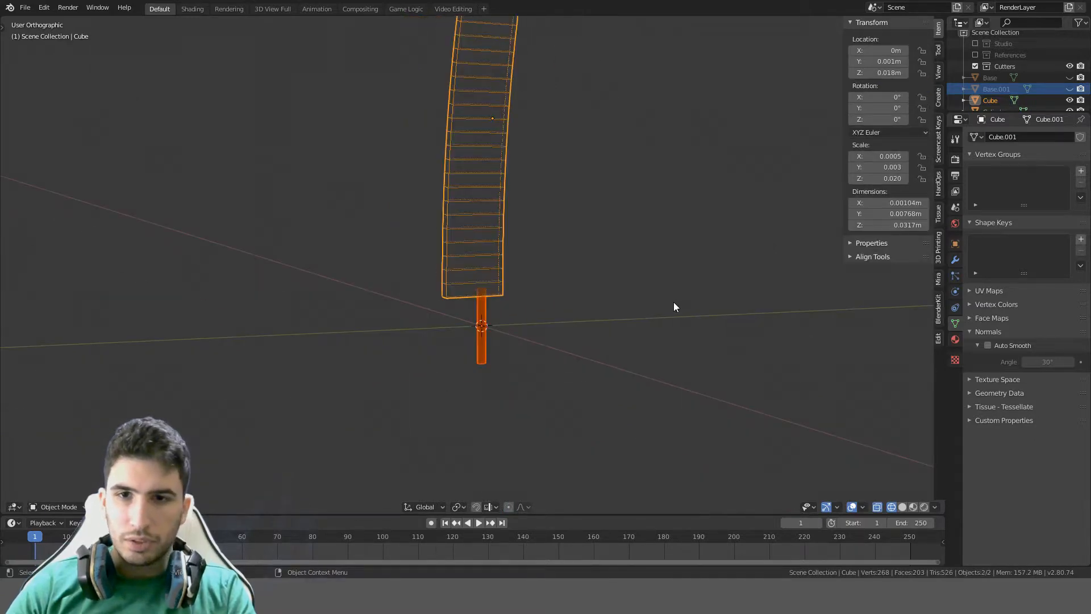
{"action": "key", "text": "ctrl+a"}
{"action": "left_click", "coordinate": [670, 303]}
{"action": "key", "text": "Tab"}
{"action": "scroll", "coordinate": [528, 267], "scroll_direction": "up", "scroll_amount": 2}
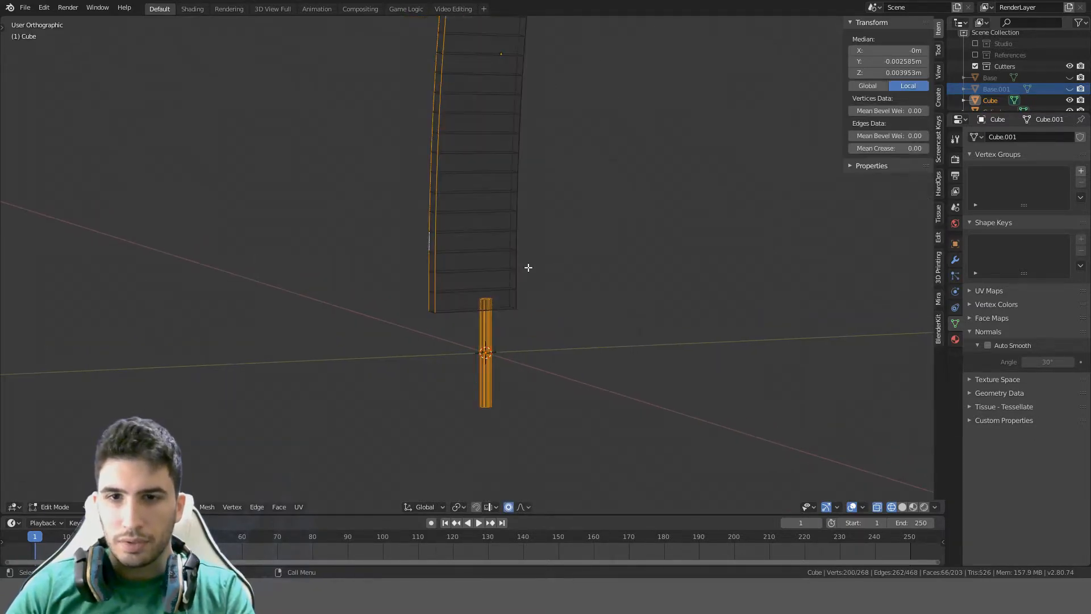
{"action": "key", "text": "Tab"}
{"action": "left_click", "coordinate": [449, 301]}
{"action": "key", "text": "Tab"}
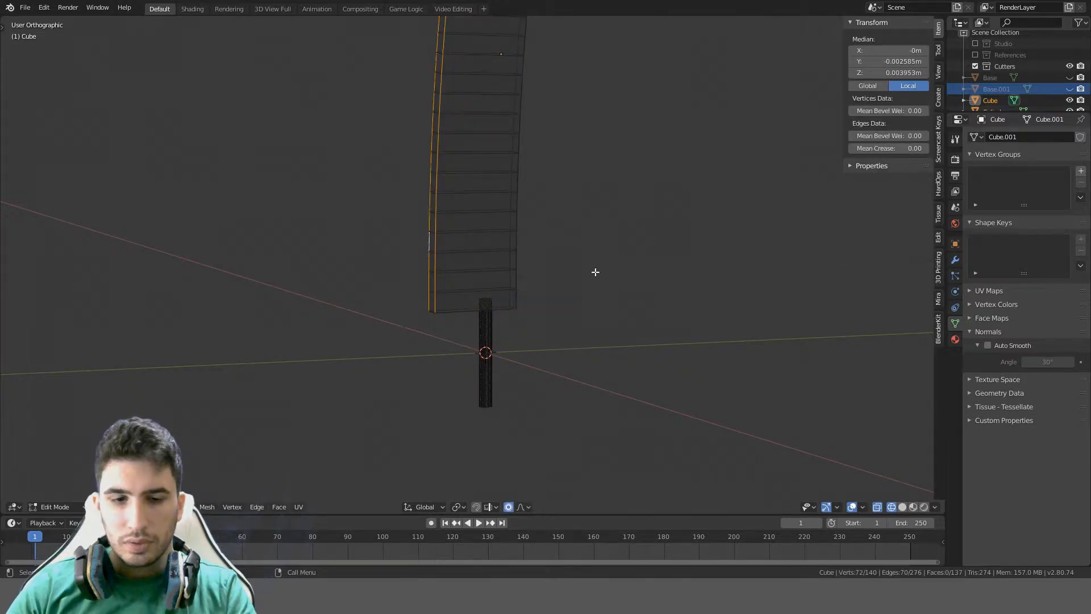
Bevel the selected loops wide enough that both slopes reach the middle of the blade's outer curved edge
{"action": "key", "text": "ctrl+b"}
{"action": "right_click", "coordinate": [578, 278]}
{"action": "middle_click_drag", "start_coordinate": [586, 281], "coordinate": [611, 282]}
{"action": "middle_click_drag", "start_coordinate": [612, 283], "coordinate": [560, 284], "text": "shift"}
{"action": "scroll", "coordinate": [373, 287], "scroll_direction": "up", "scroll_amount": 4}
{"action": "middle_click_drag", "start_coordinate": [214, 288], "coordinate": [644, 287], "text": "shift"}
{"action": "scroll", "coordinate": [591, 286], "scroll_direction": "up", "scroll_amount": 4}
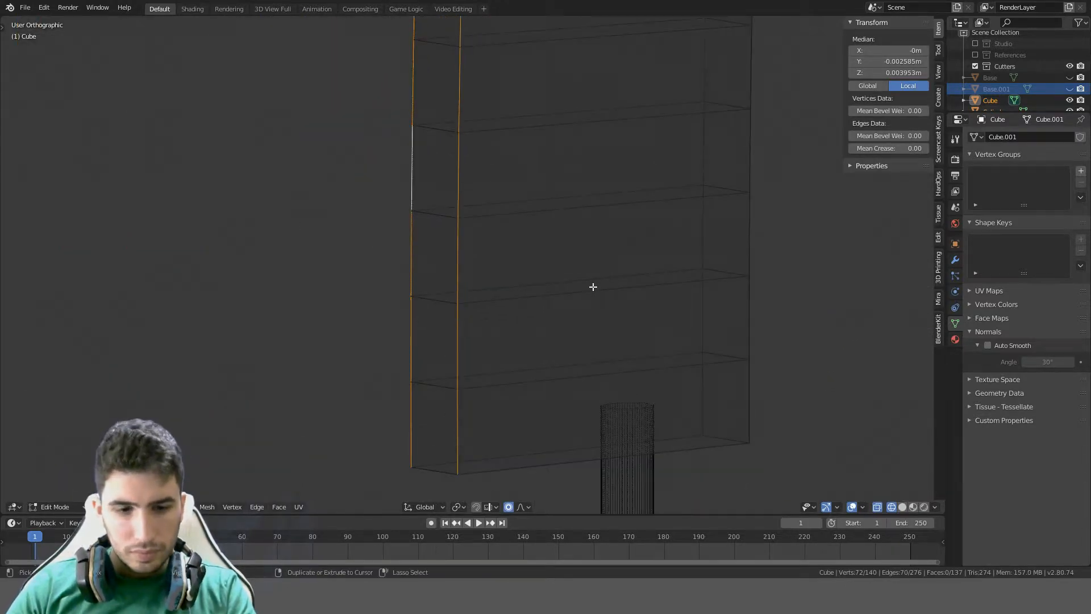
{"action": "key", "text": "ctrl+b"}
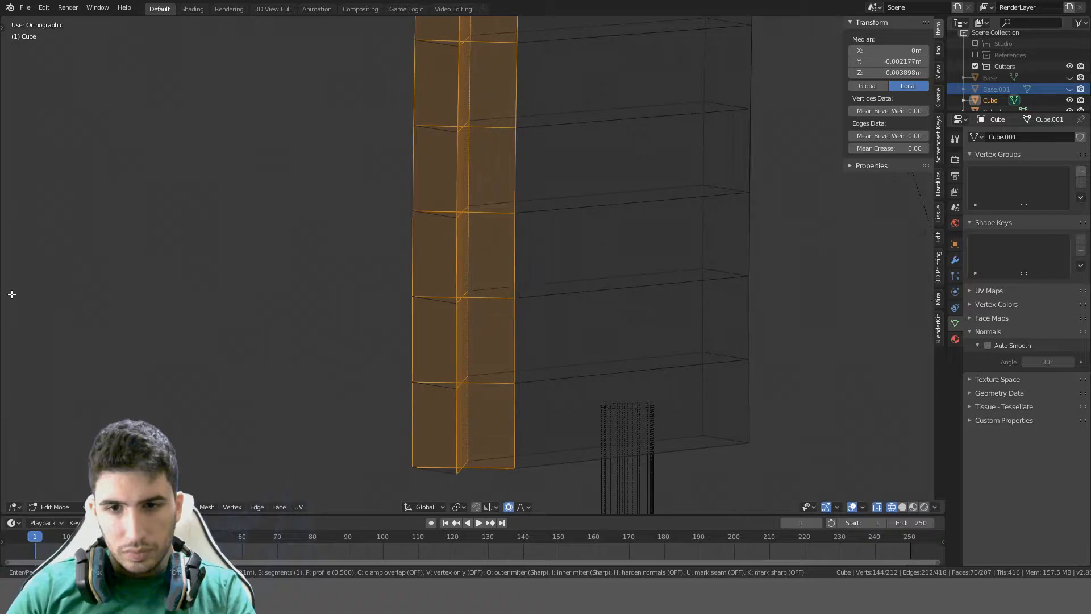
{"action": "left_click", "coordinate": [935, 296]}
{"action": "mouse_move", "coordinate": [813, 322]}
{"action": "middle_mouse_down"}
{"action": "mouse_move", "coordinate": [688, 344]}
{"action": "mouse_move", "coordinate": [300, 346]}
{"action": "mouse_move", "coordinate": [530, 299]}
{"action": "middle_mouse_up"}
{"action": "key", "text": "z"}
{"action": "left_click", "coordinate": [741, 342]}
{"action": "middle_click_drag", "start_coordinate": [469, 332], "coordinate": [358, 395]}
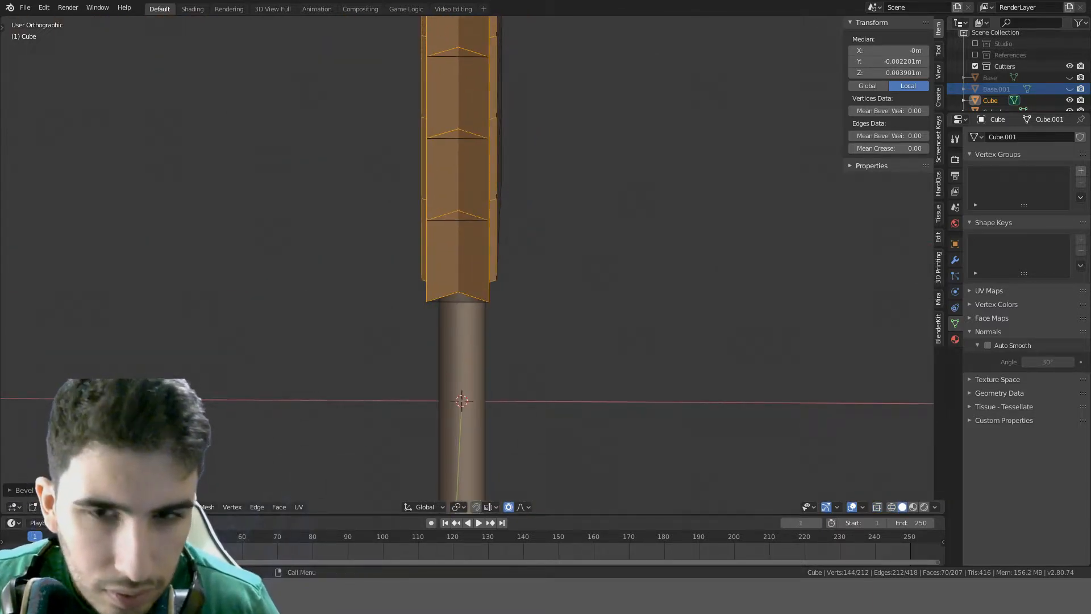
Collapse the short cross edges along the beveled blade edge with Edge Collapse
{"action": "key", "text": "alt+a"}
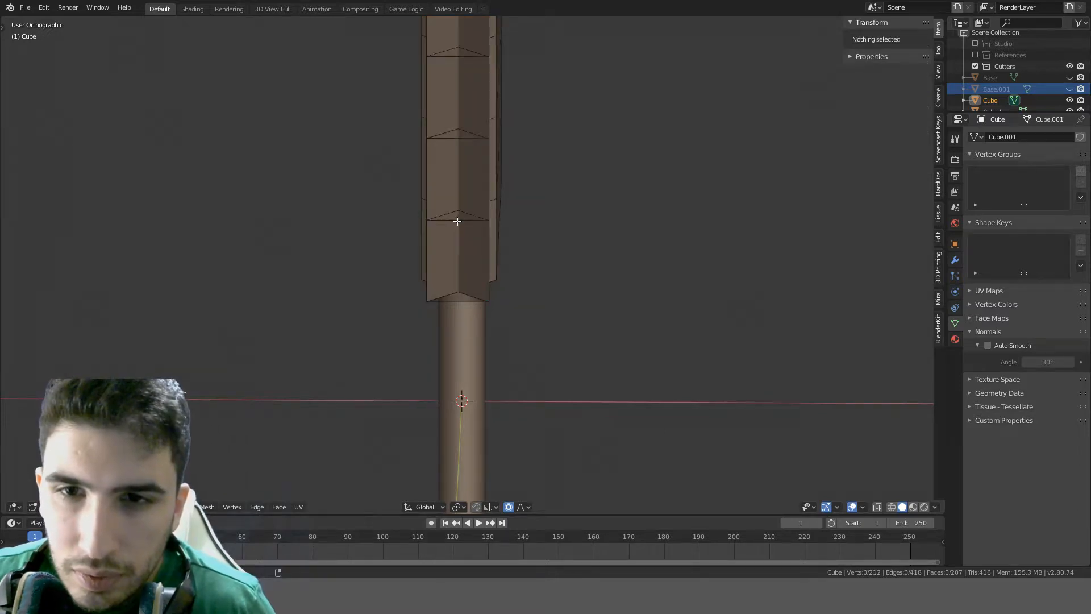
{"action": "key", "text": "ctrl+z"}
{"action": "key", "text": "x"}
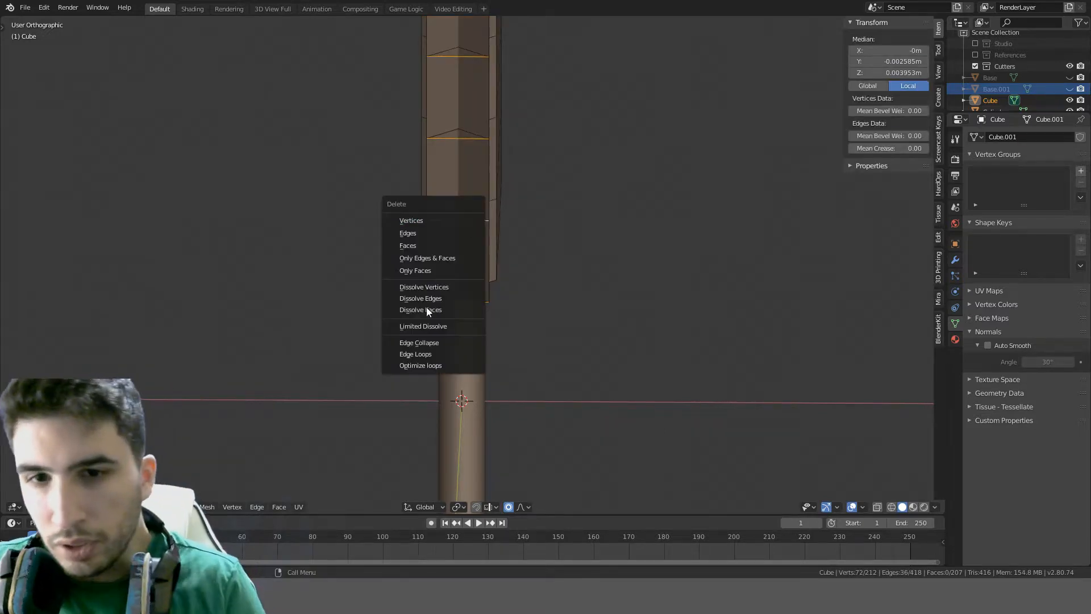
{"action": "left_click", "coordinate": [421, 343]}
{"action": "scroll", "coordinate": [436, 324], "scroll_direction": "down", "scroll_amount": 5}
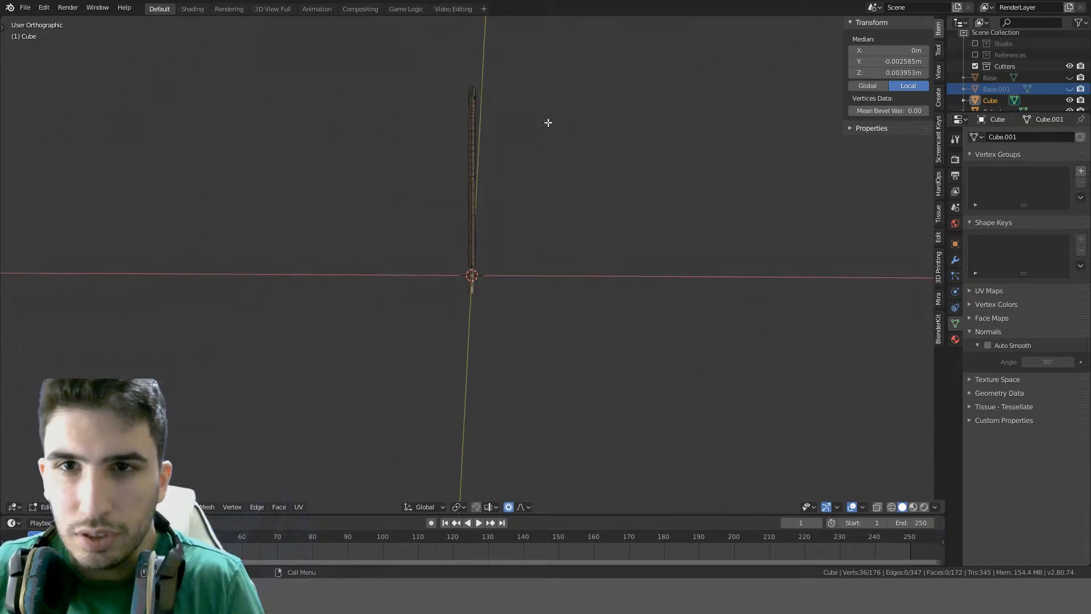
Switch to vertex selection and select the two stray vertices protruding from the blade's tip
{"action": "middle_click_drag", "start_coordinate": [570, 140], "coordinate": [563, 236]}
{"action": "scroll", "coordinate": [565, 236], "scroll_direction": "up", "scroll_amount": 6}
{"action": "middle_click_drag", "start_coordinate": [648, 236], "coordinate": [423, 227]}
{"action": "scroll", "coordinate": [427, 219], "scroll_direction": "up", "scroll_amount": 5}
{"action": "scroll", "coordinate": [428, 219], "scroll_direction": "up", "scroll_amount": 2}
{"action": "middle_click_drag", "start_coordinate": [302, 196], "coordinate": [338, 242]}
{"action": "key", "text": "1"}
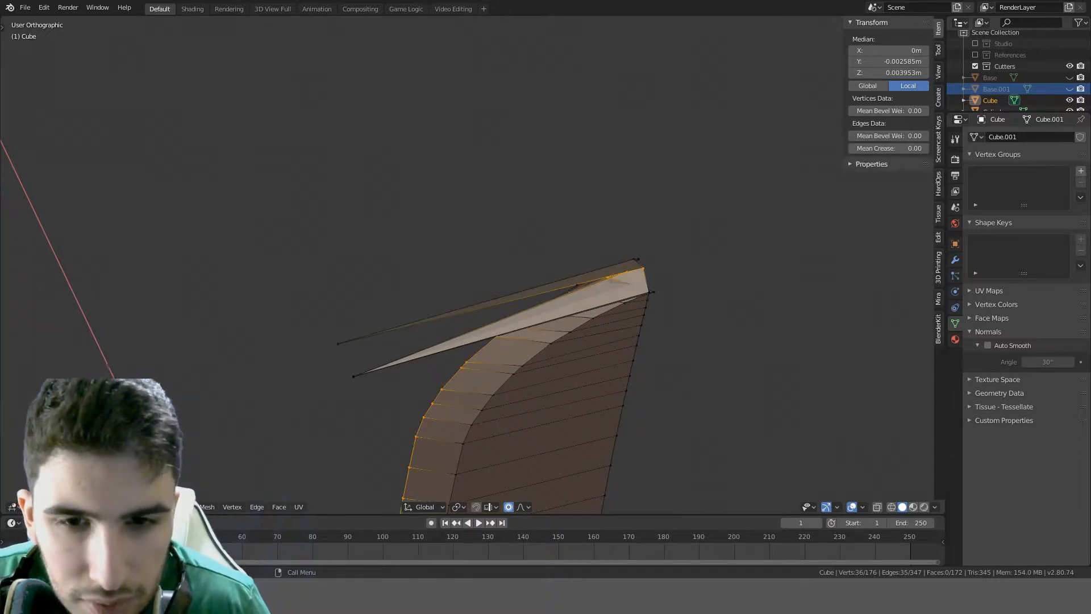
{"action": "left_click", "coordinate": [349, 378]}
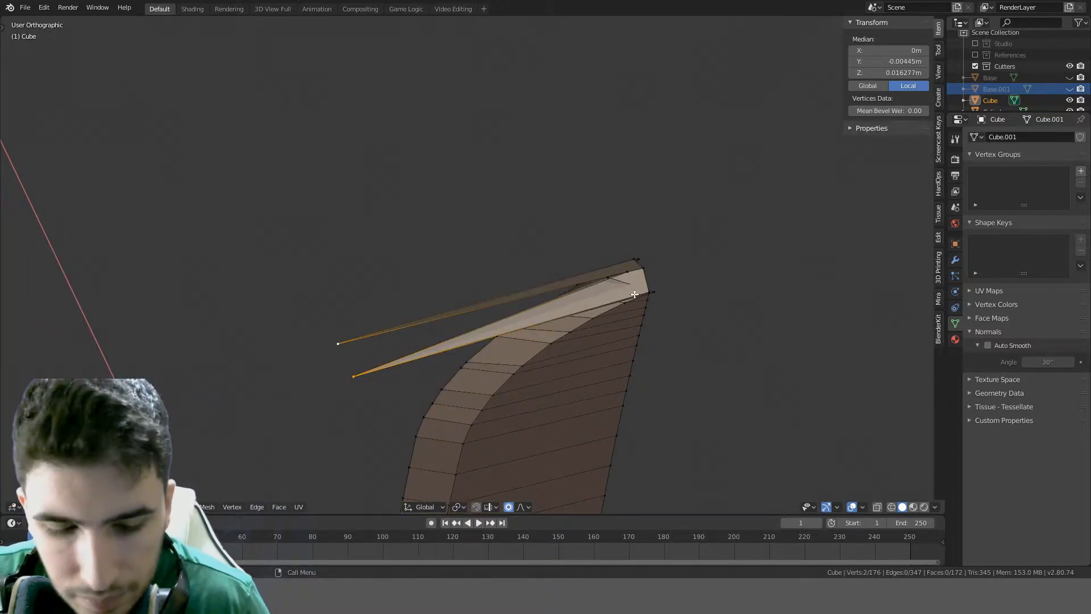
Try to move the two protruding vertices back toward the blade's tip
{"action": "key", "text": "g"}
{"action": "right_click", "coordinate": [591, 248]}
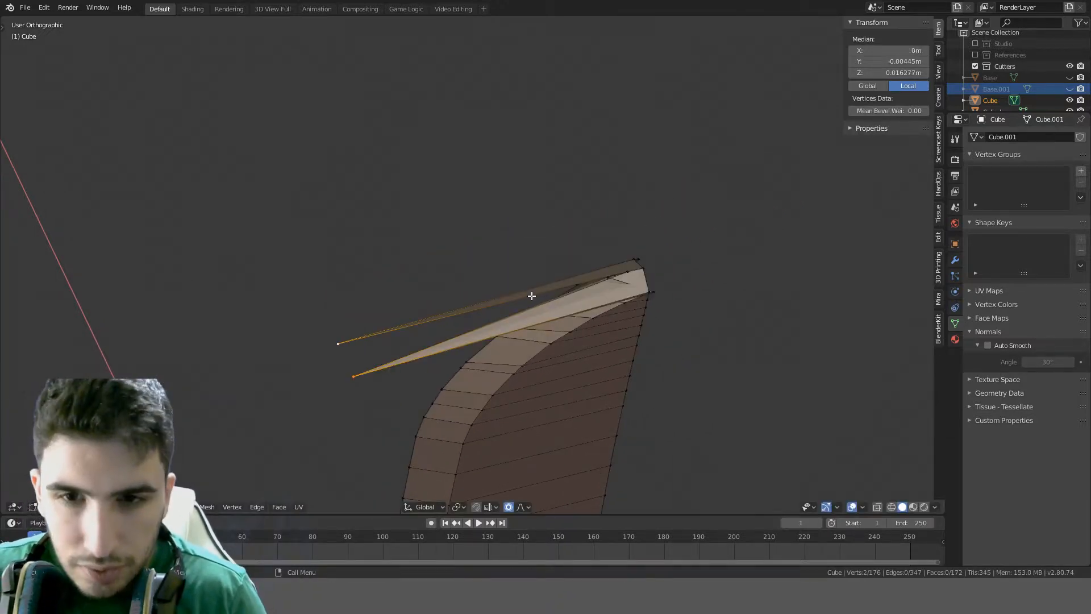
{"action": "key", "text": "alt+a"}
{"action": "left_click", "coordinate": [335, 374]}
{"action": "left_click", "coordinate": [334, 335], "text": "shift"}
{"action": "key", "text": "g"}
{"action": "right_click", "coordinate": [393, 298]}
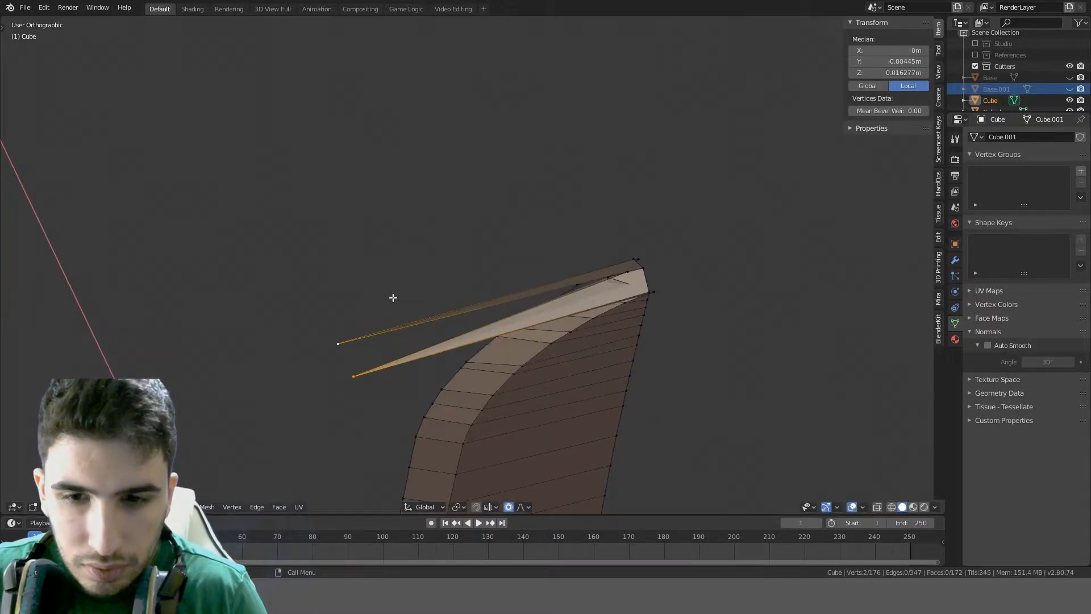
{"action": "key", "text": "g"}
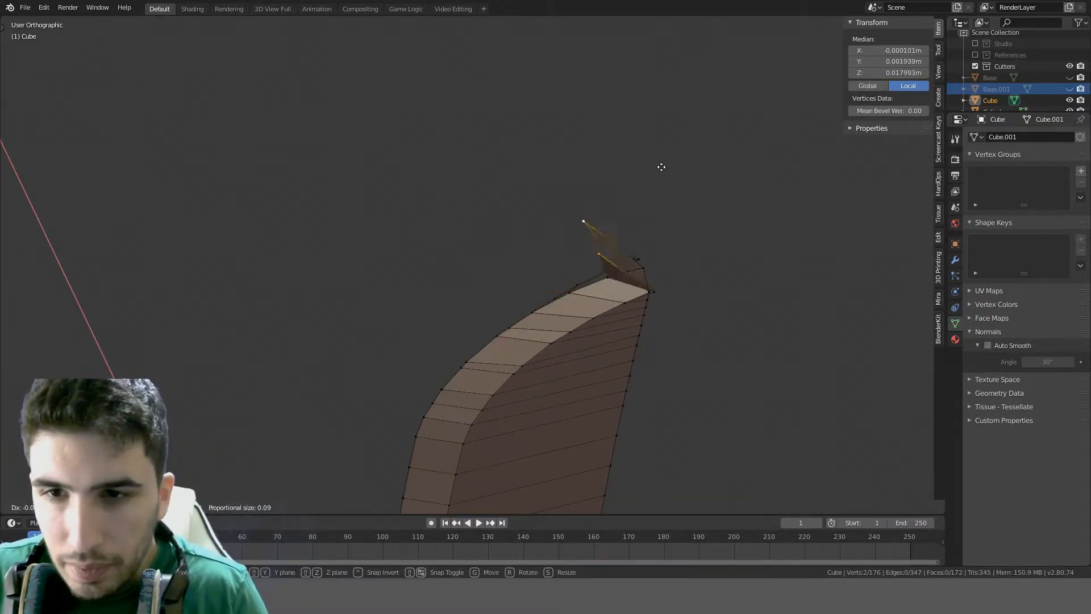
{"action": "right_click", "coordinate": [722, 191]}
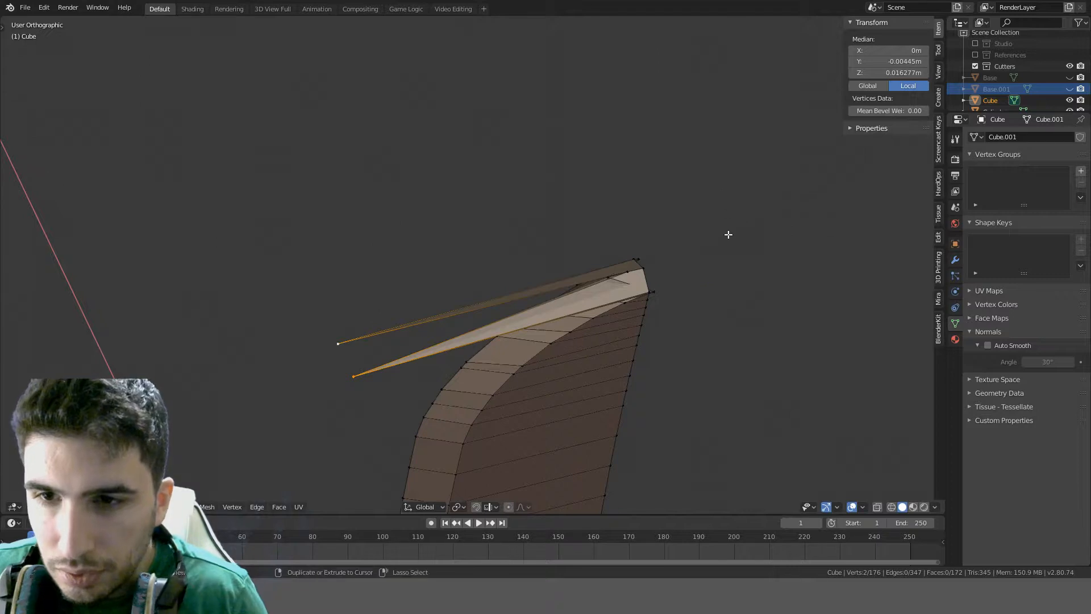
Turn off proportional editing and dissolve the two stray vertices at the blade's tip
{"action": "key", "text": "ctrl+x"}
{"action": "middle_click_drag", "start_coordinate": [729, 241], "coordinate": [666, 222]}
{"action": "scroll", "coordinate": [665, 222], "scroll_direction": "up", "scroll_amount": 4}
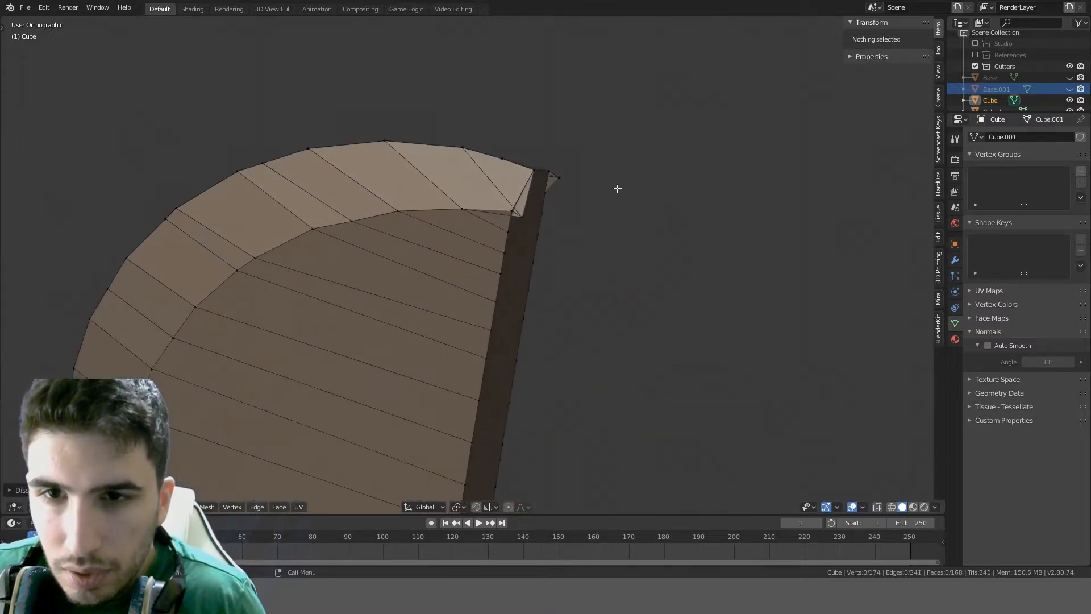
Try dissolving the protruding vertices at the blade's tip and undo the dissolve
{"action": "left_click", "coordinate": [518, 213]}
{"action": "middle_click_drag", "start_coordinate": [522, 215], "coordinate": [401, 260]}
{"action": "key", "text": "ctrl+x"}
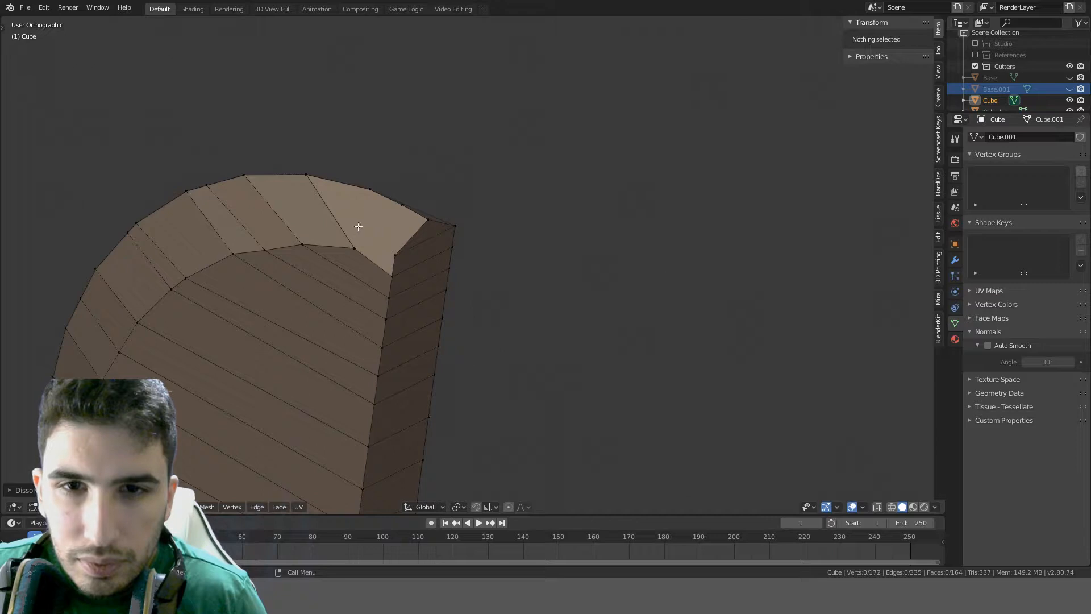
{"action": "middle_click_drag", "start_coordinate": [358, 227], "coordinate": [329, 247]}
{"action": "key", "text": "ctrl+z"}
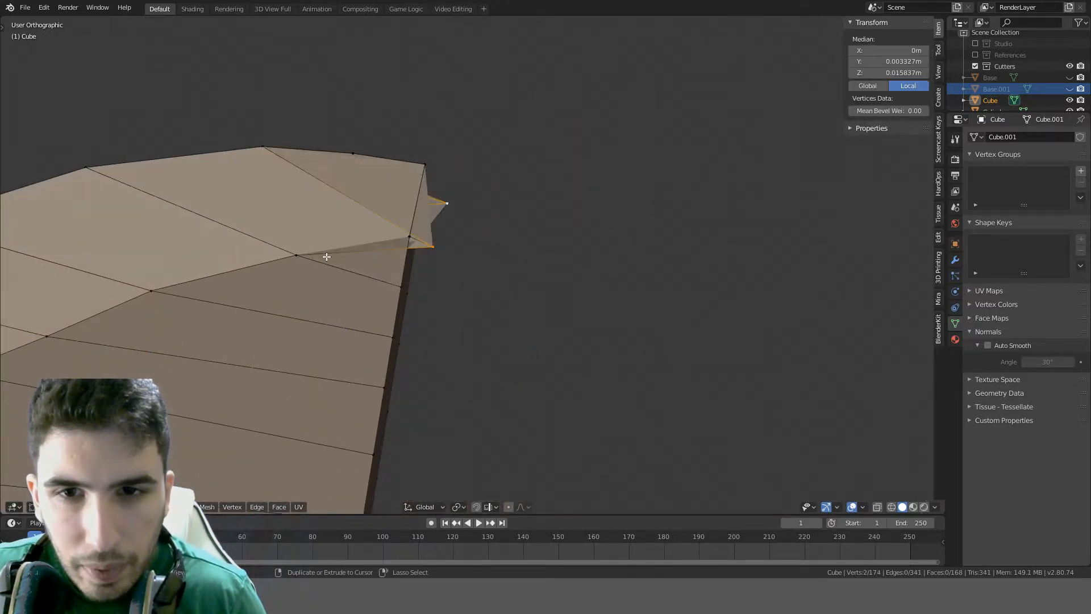
Try to slide the two protruding tip vertices along their connected edges
{"action": "key", "text": "shift+v"}
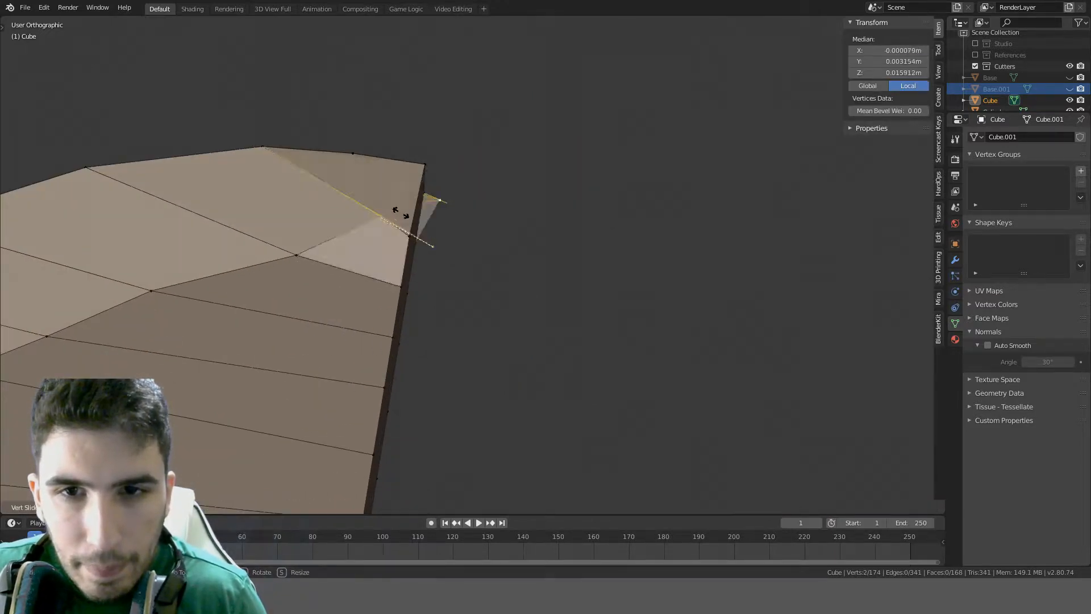
{"action": "left_click", "coordinate": [443, 237]}
{"action": "middle_click_drag", "start_coordinate": [480, 241], "coordinate": [455, 242]}
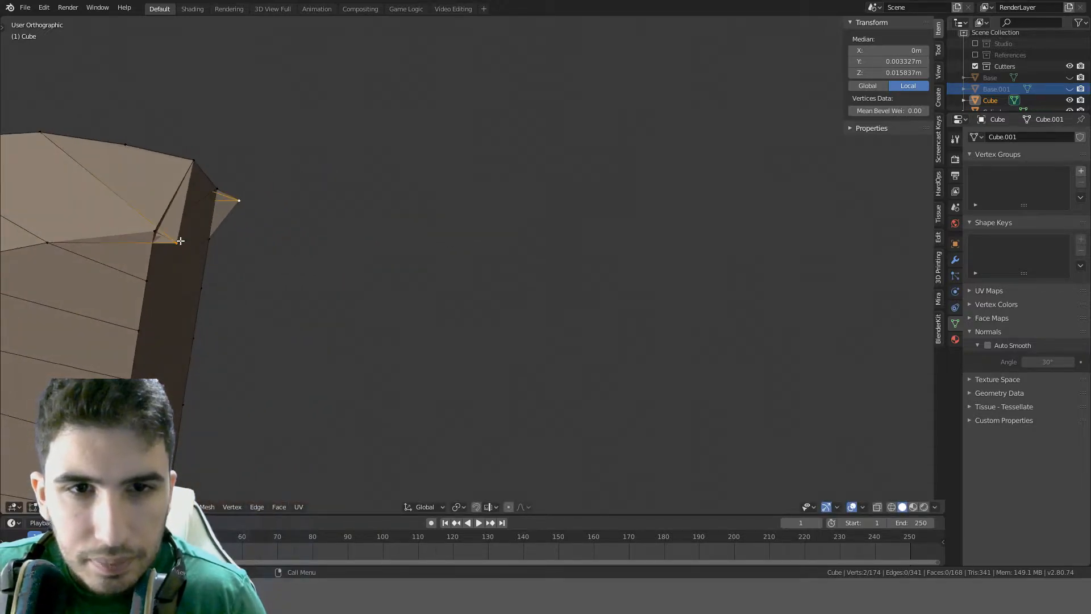
Merge each of the two protruding tip vertices into its adjacent corner vertex using At Last
{"action": "key", "text": "m"}
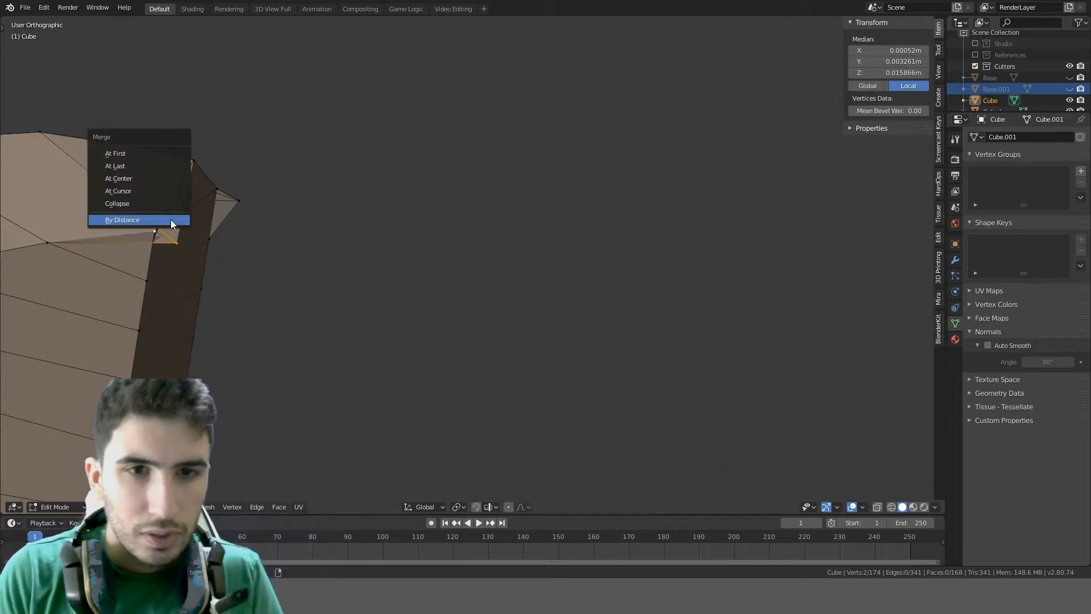
{"action": "left_click", "coordinate": [142, 166]}
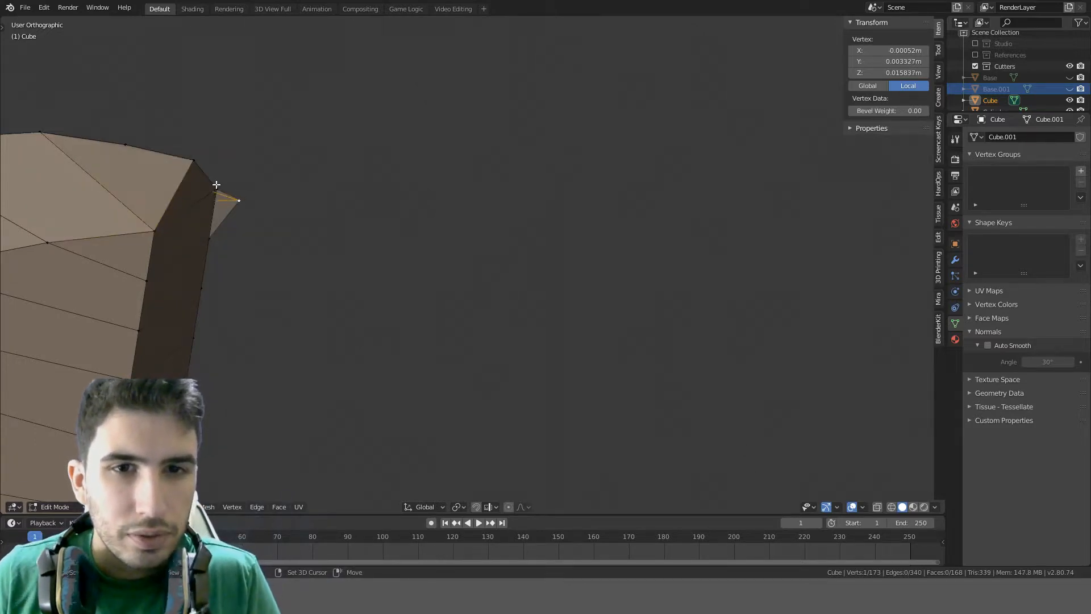
{"action": "key", "text": "m"}
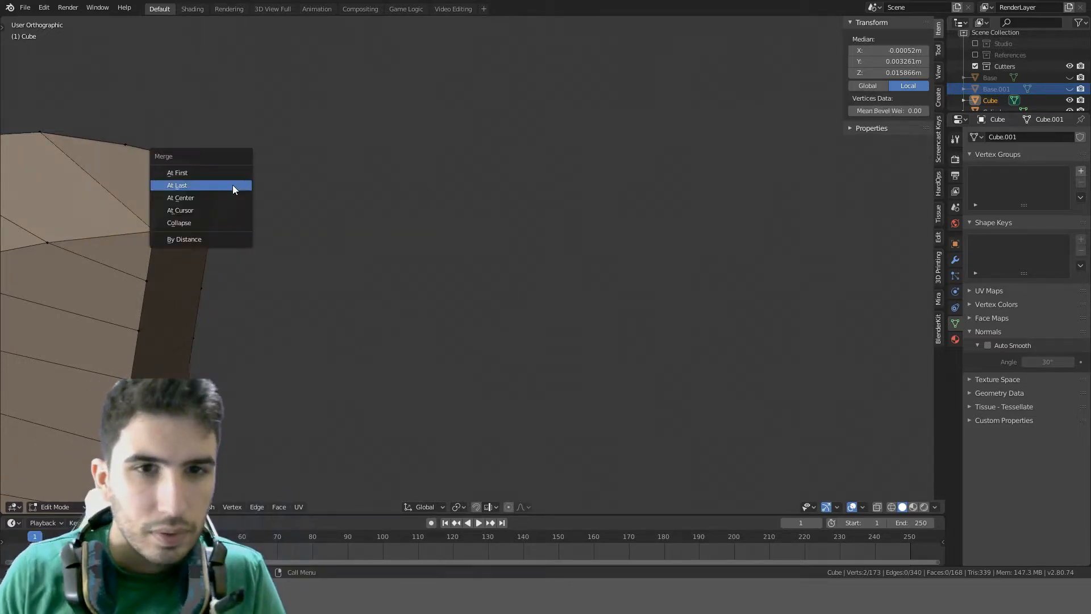
{"action": "left_click", "coordinate": [233, 185]}
{"action": "middle_click_drag", "start_coordinate": [232, 186], "coordinate": [362, 272]}
{"action": "key", "text": "alt+a"}
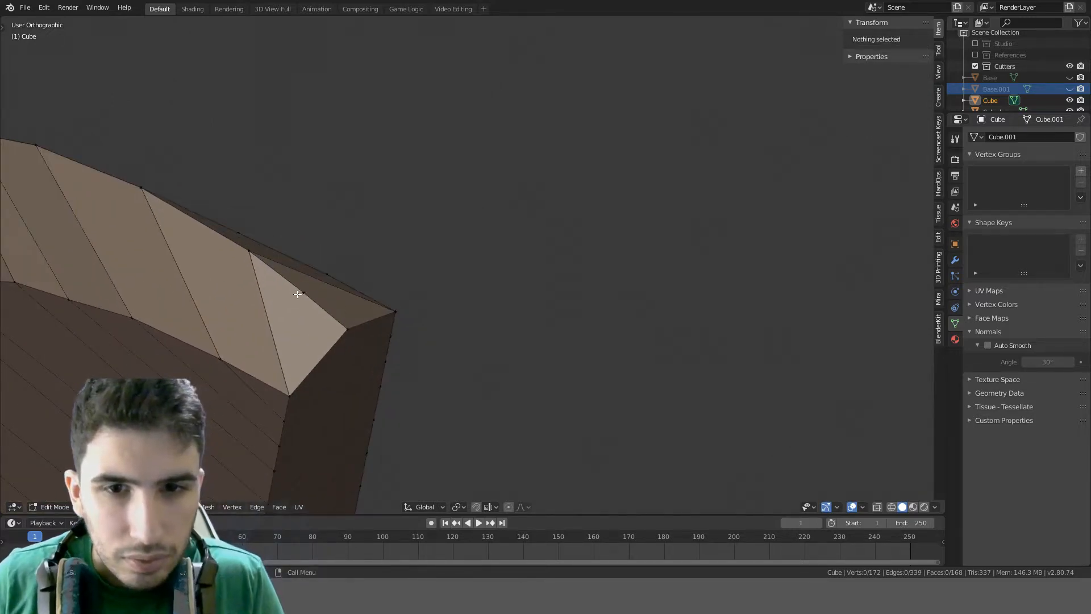
Dissolve the extra vertex on the curved outer edge near the blade's tip
{"action": "left_click", "coordinate": [298, 294]}
{"action": "middle_click_drag", "start_coordinate": [298, 294], "coordinate": [471, 269]}
{"action": "key", "text": "ctrl+x"}
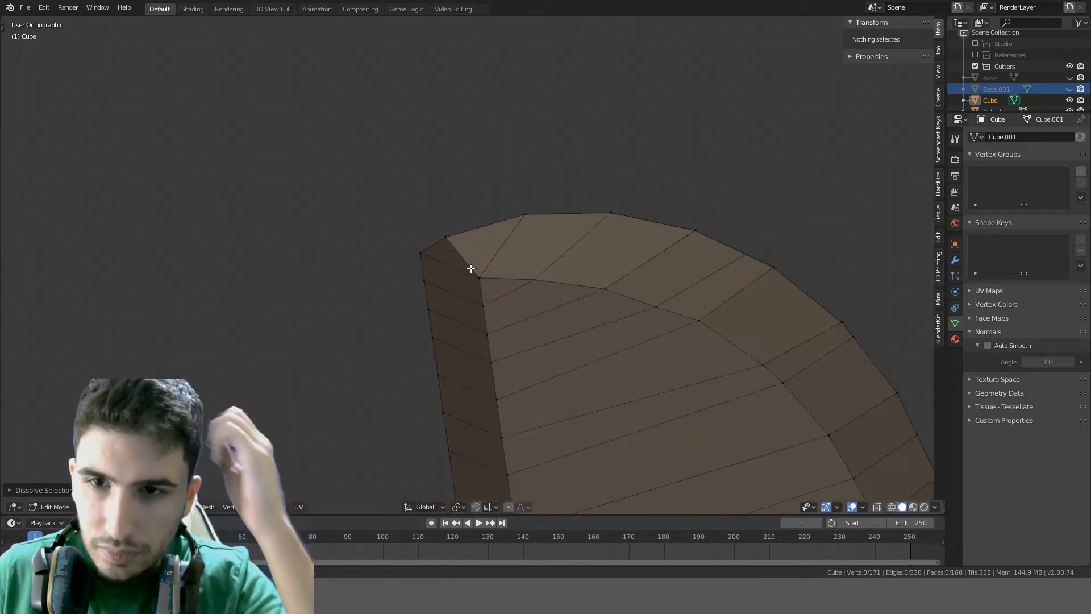
Return to Object Mode and apply the Hard Ops (S) Sharpen operation to the blade
{"action": "scroll", "coordinate": [471, 269], "scroll_direction": "down", "scroll_amount": 4}
{"action": "key", "text": "KP_3"}
{"action": "scroll", "coordinate": [472, 268], "scroll_direction": "down", "scroll_amount": 6}
{"action": "key", "text": "a"}
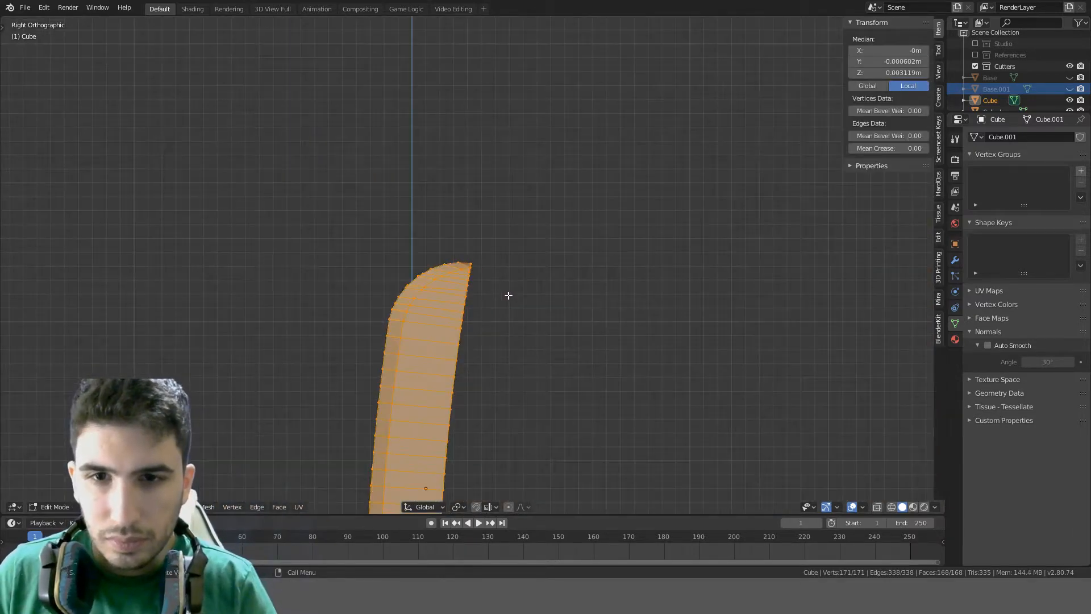
{"action": "key", "text": "Tab"}
{"action": "mouse_move", "coordinate": [533, 320]}
{"action": "middle_mouse_down"}
{"action": "mouse_move", "coordinate": [543, 362]}
{"action": "mouse_move", "coordinate": [533, 331]}
{"action": "middle_mouse_up"}
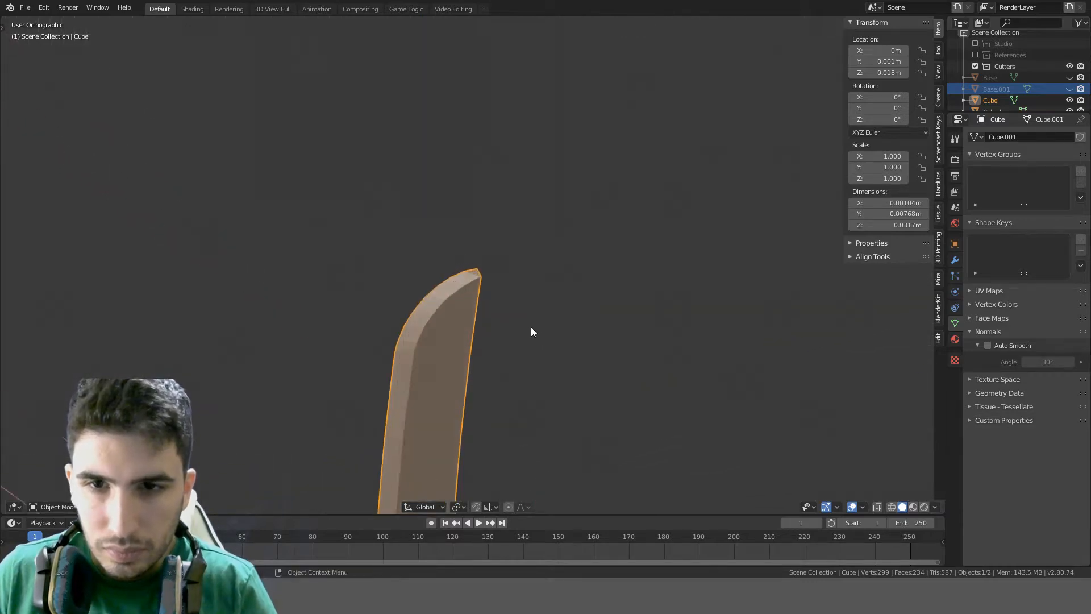
{"action": "scroll", "coordinate": [530, 326], "scroll_direction": "up", "scroll_amount": 5}
{"action": "key", "text": "q"}
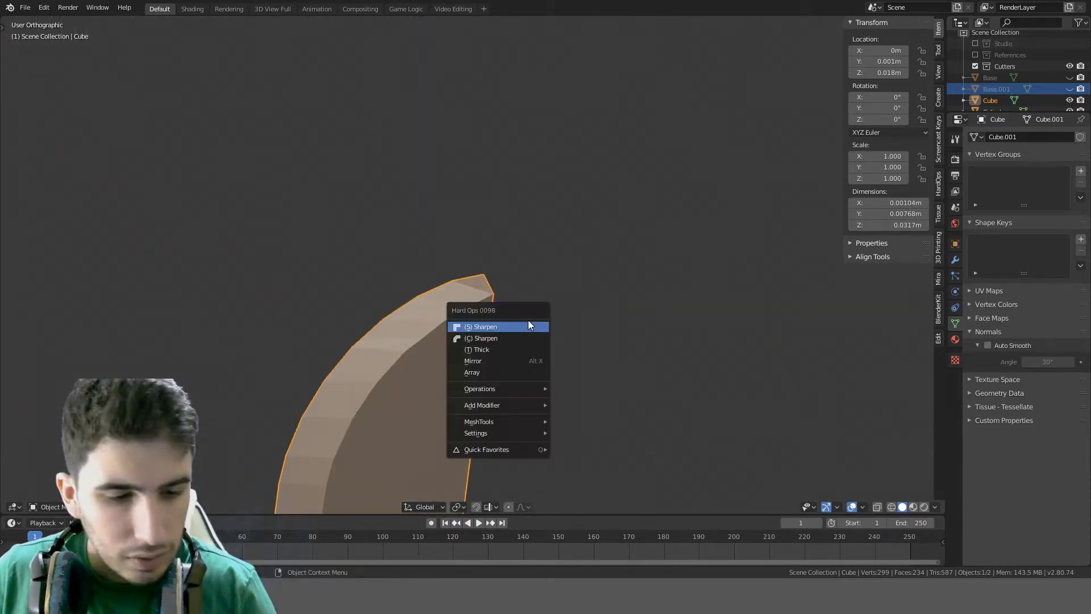
{"action": "left_click", "coordinate": [504, 330]}
{"action": "middle_click_drag", "start_coordinate": [505, 335], "coordinate": [471, 321]}
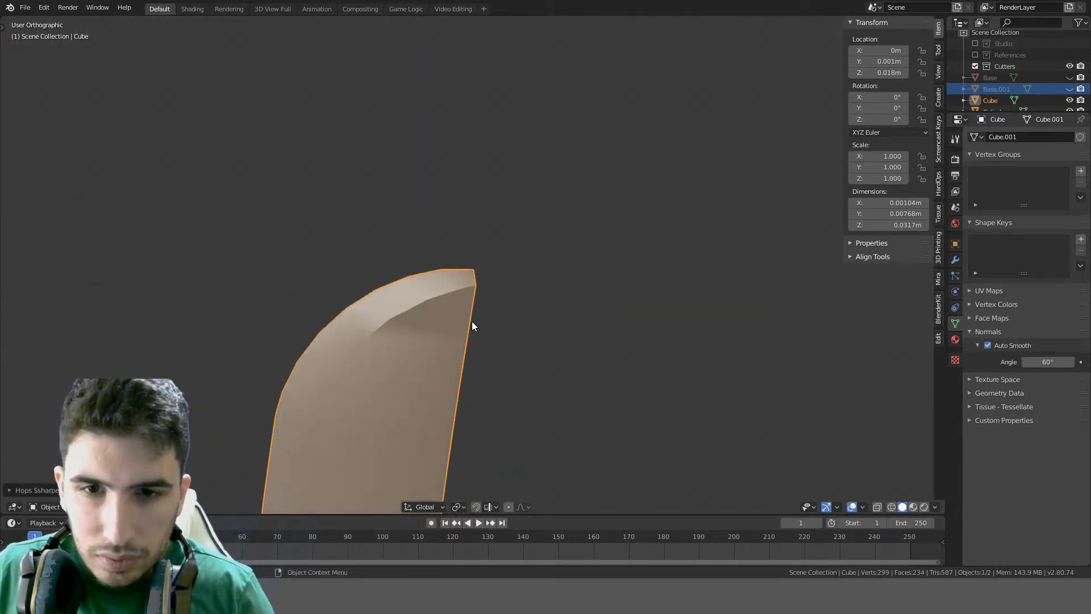
Select the inner edge loop of the blade's bevel in Edit Mode and mark it sharp with Hard Ops
{"action": "key", "text": "Tab"}
{"action": "scroll", "coordinate": [422, 257], "scroll_direction": "down", "scroll_amount": 3}
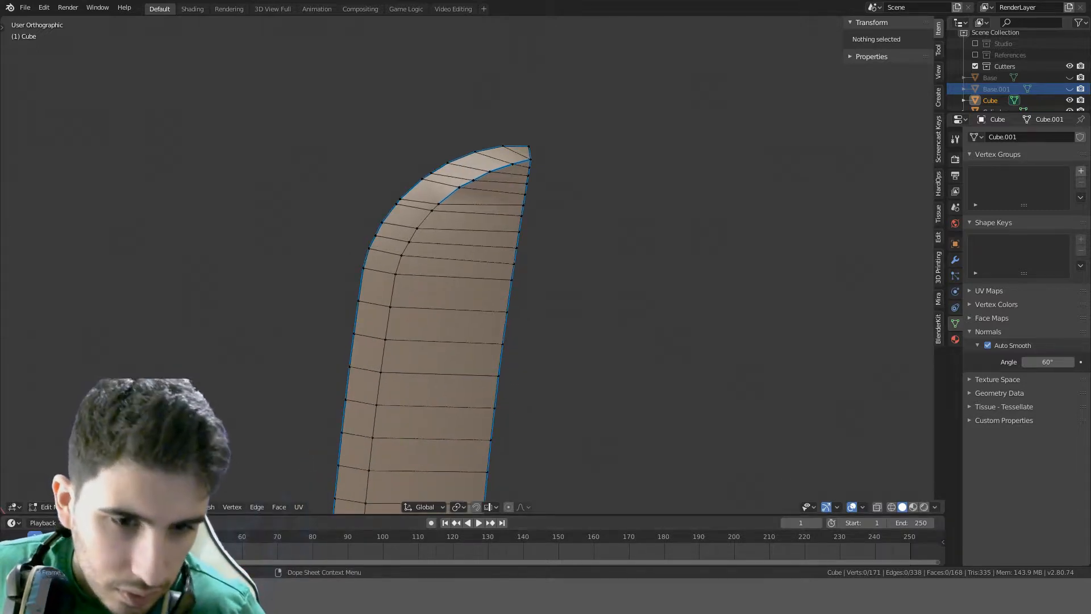
{"action": "left_click", "coordinate": [390, 302], "text": "alt"}
{"action": "middle_click_drag", "start_coordinate": [297, 311], "coordinate": [493, 289]}
{"action": "right_click", "coordinate": [517, 234]}
{"action": "left_click", "coordinate": [517, 234]}
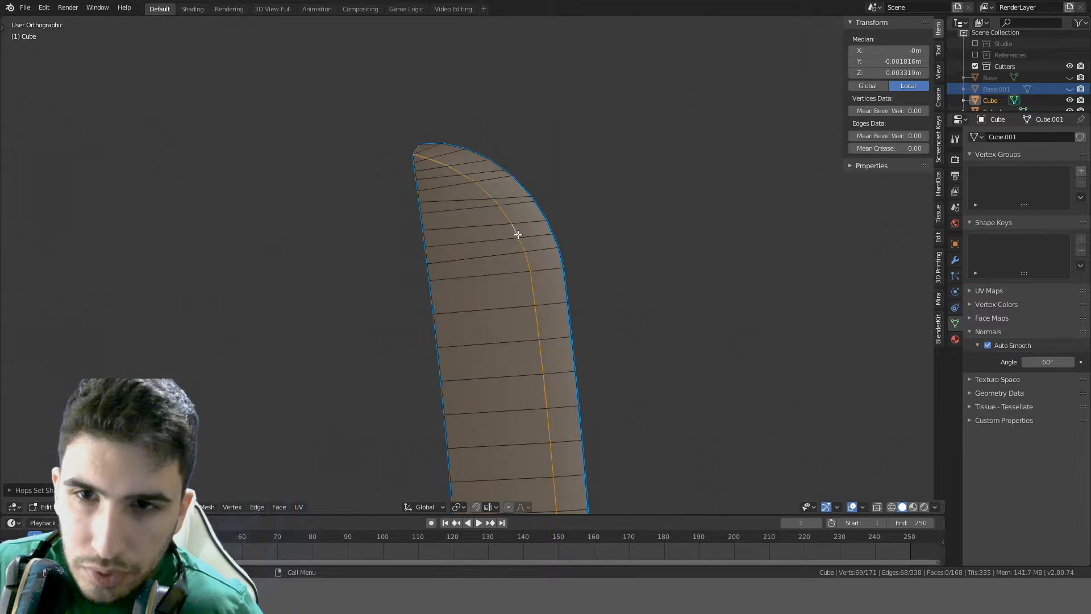
Examine the blade's shading in Object Mode and the edge layout around its tip in Edit Mode
{"action": "key", "text": "Tab"}
{"action": "middle_click_drag", "start_coordinate": [653, 248], "coordinate": [422, 206]}
{"action": "scroll", "coordinate": [422, 207], "scroll_direction": "down", "scroll_amount": 7}
{"action": "middle_click_drag", "start_coordinate": [445, 270], "coordinate": [472, 222], "text": "shift"}
{"action": "scroll", "coordinate": [474, 223], "scroll_direction": "up", "scroll_amount": 9}
{"action": "middle_click_drag", "start_coordinate": [641, 143], "coordinate": [537, 365], "text": "shift"}
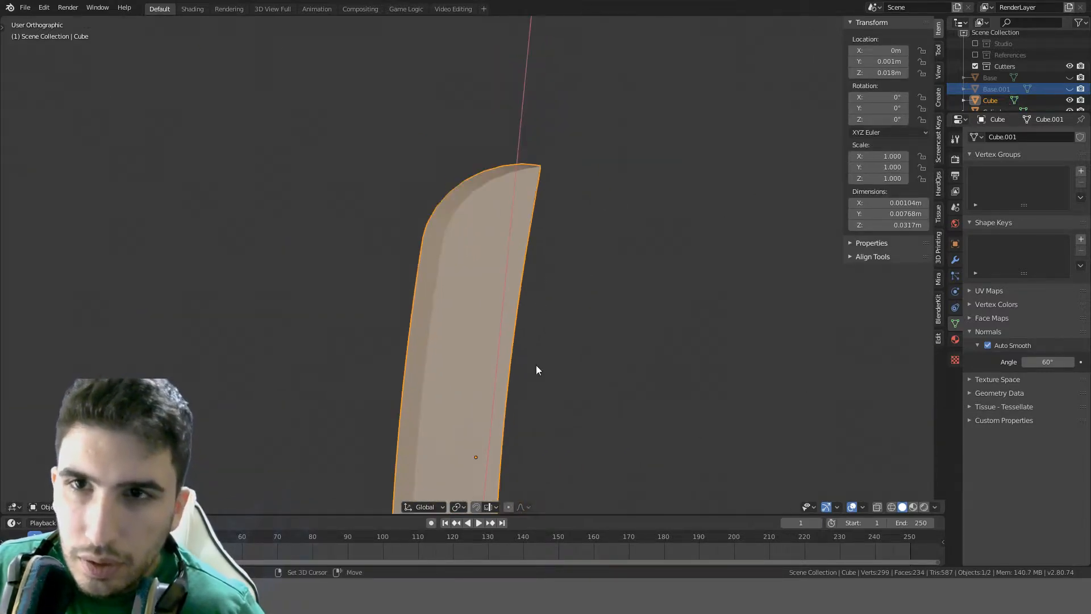
{"action": "mouse_move", "coordinate": [562, 289]}
{"action": "middle_mouse_down"}
{"action": "mouse_move", "coordinate": [564, 255]}
{"action": "mouse_move", "coordinate": [560, 270]}
{"action": "middle_mouse_up"}
{"action": "scroll", "coordinate": [560, 271], "scroll_direction": "up", "scroll_amount": 1}
{"action": "key", "text": "KP_3"}
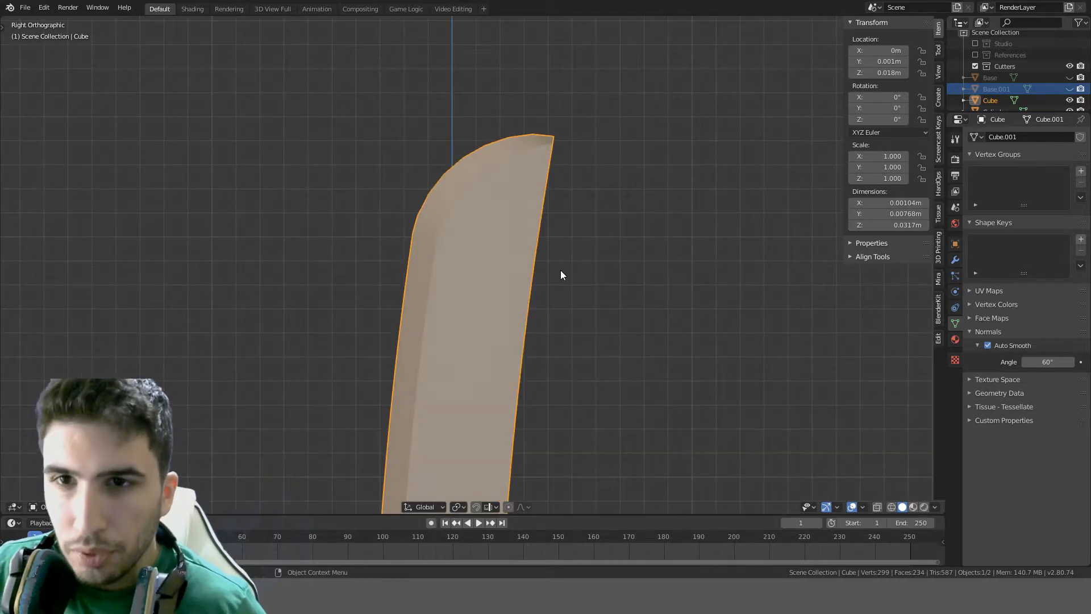
{"action": "scroll", "coordinate": [560, 271], "scroll_direction": "up", "scroll_amount": 3}
{"action": "key", "text": "Tab"}
{"action": "middle_click_drag", "start_coordinate": [645, 88], "coordinate": [429, 146]}
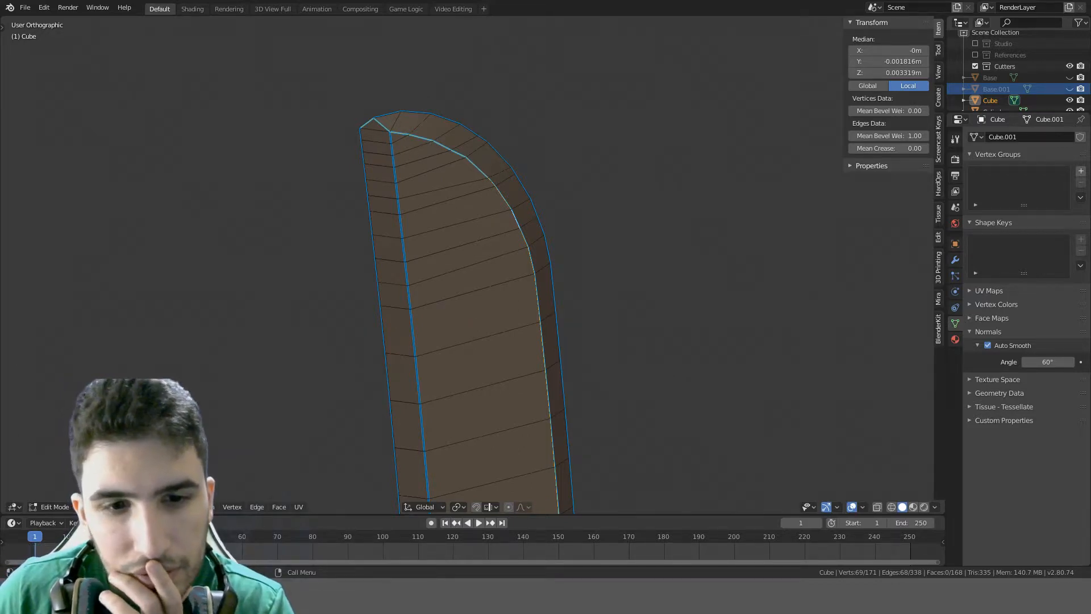
{"action": "scroll", "coordinate": [400, 209], "scroll_direction": "up", "scroll_amount": 3}
{"action": "key", "text": "alt+a"}
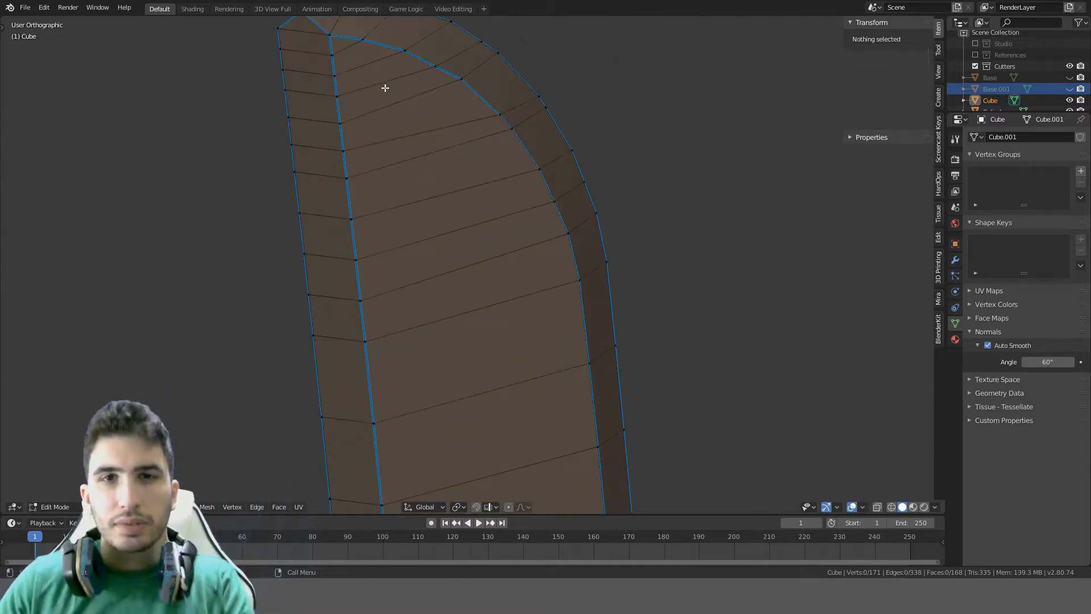
{"action": "middle_click_drag", "start_coordinate": [367, 80], "coordinate": [449, 280], "text": "shift"}
{"action": "scroll", "coordinate": [448, 280], "scroll_direction": "up", "scroll_amount": 4}
{"action": "middle_click_drag", "start_coordinate": [382, 203], "coordinate": [594, 242], "text": "shift"}
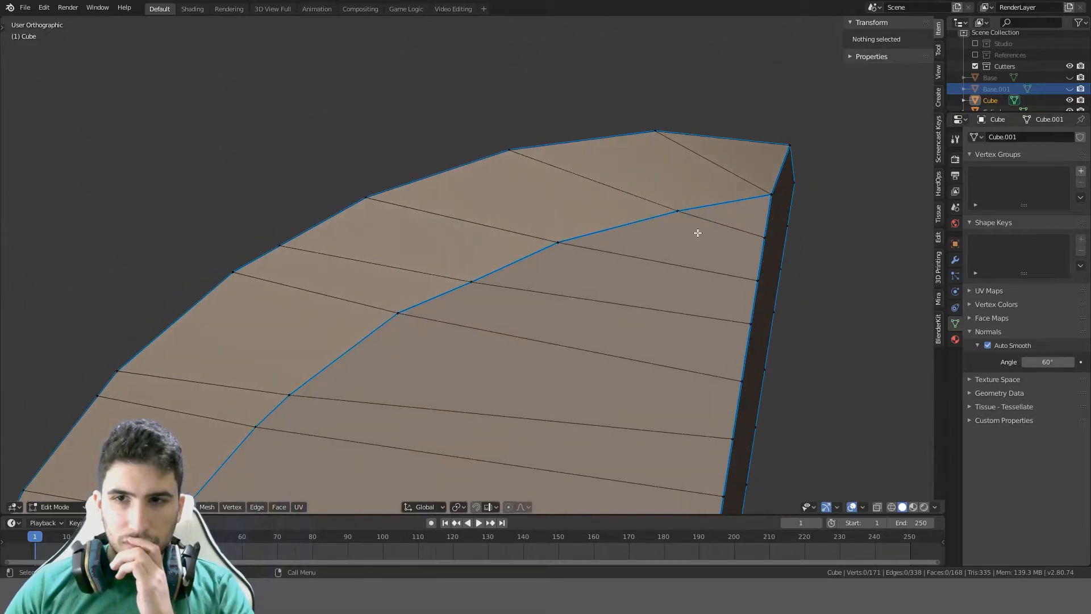
Try to slide the inner bevel's corner vertex at the blade's tip from the right side view
{"action": "left_click", "coordinate": [780, 196]}
{"action": "middle_click_drag", "start_coordinate": [781, 196], "coordinate": [749, 206]}
{"action": "key", "text": "KP_3"}
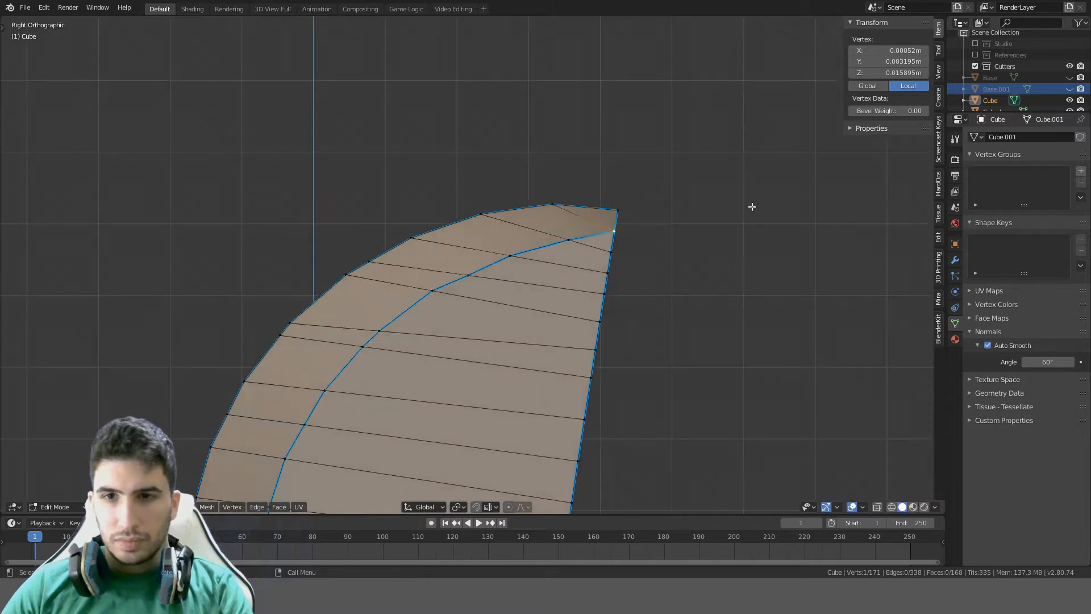
{"action": "scroll", "coordinate": [760, 207], "scroll_direction": "up", "scroll_amount": 1}
{"action": "middle_click_drag", "start_coordinate": [678, 231], "coordinate": [540, 199], "text": "shift"}
{"action": "key", "text": "shift+v"}
{"action": "right_click", "coordinate": [545, 231]}
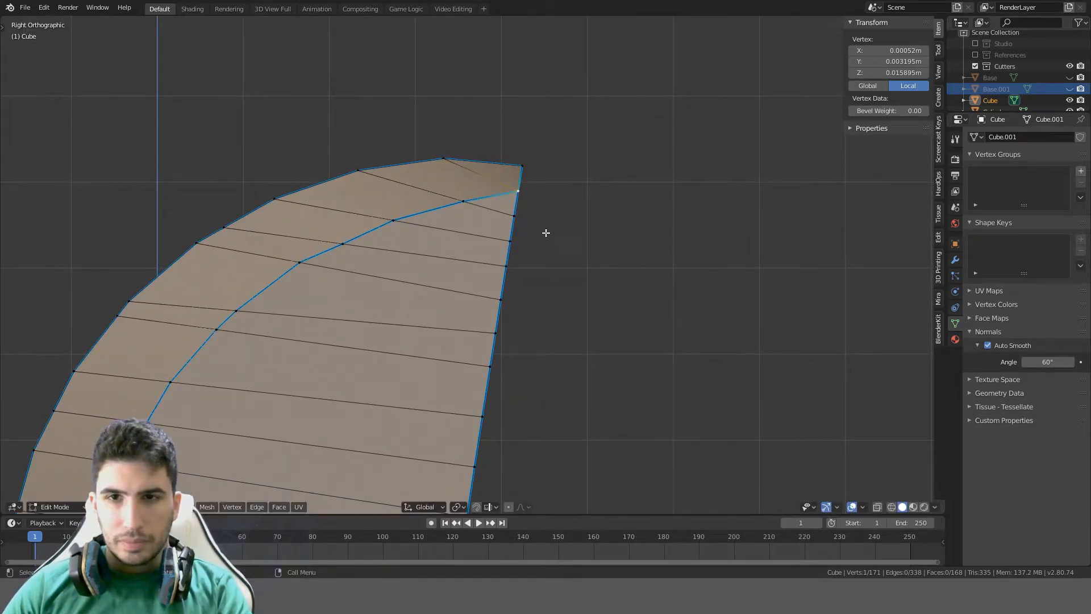
{"action": "key", "text": "g"}
{"action": "key", "text": "g"}
{"action": "right_click", "coordinate": [557, 203]}
Select the entire blade mesh and merge its vertices by distance
{"action": "key", "text": "a"}
{"action": "key", "text": "alt+m"}
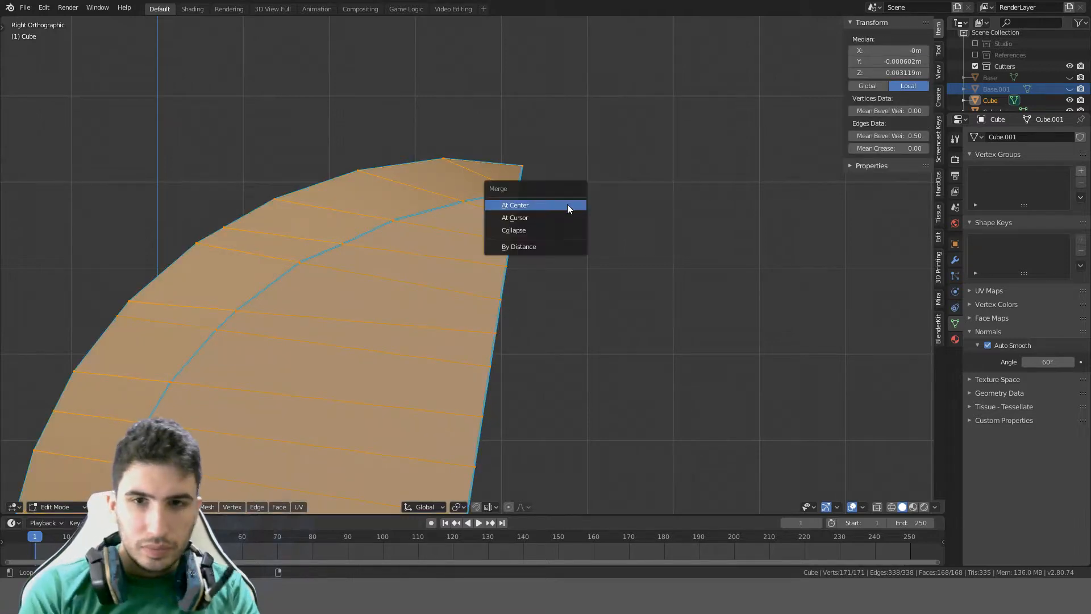
{"action": "left_click", "coordinate": [514, 246]}
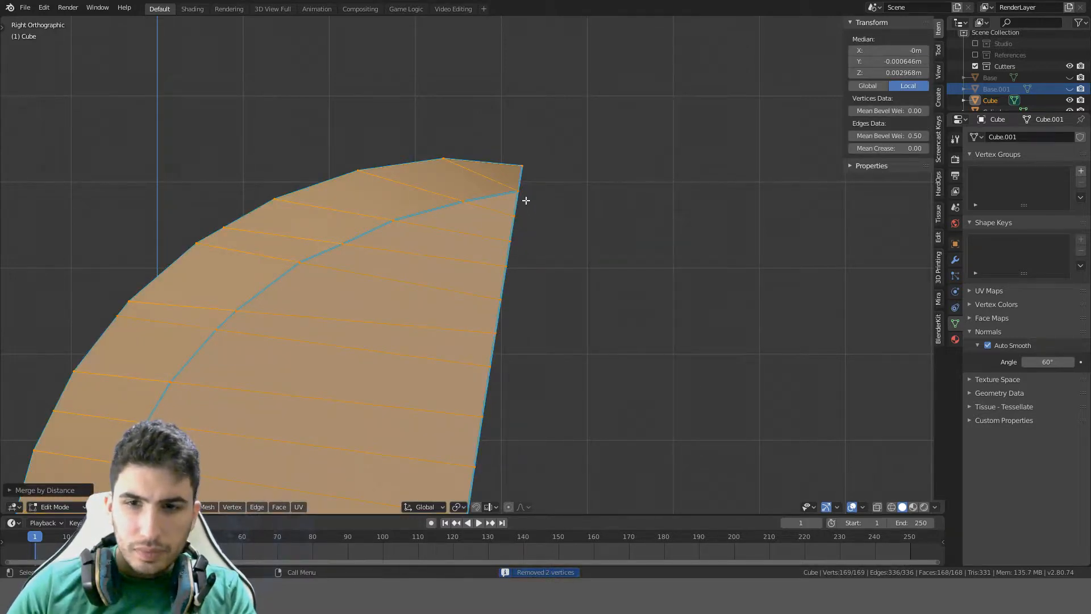
Slide the side vertex near the blade's tip down along the straight back edge and clear the selection
{"action": "left_click", "coordinate": [526, 200]}
{"action": "key", "text": "shift+v"}
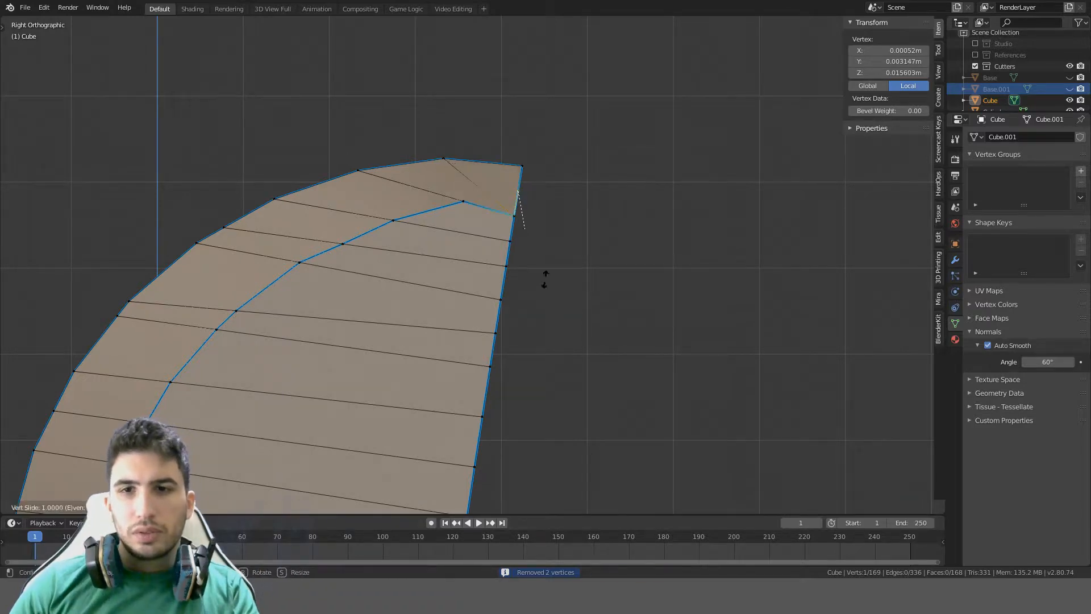
{"action": "left_click", "coordinate": [546, 287]}
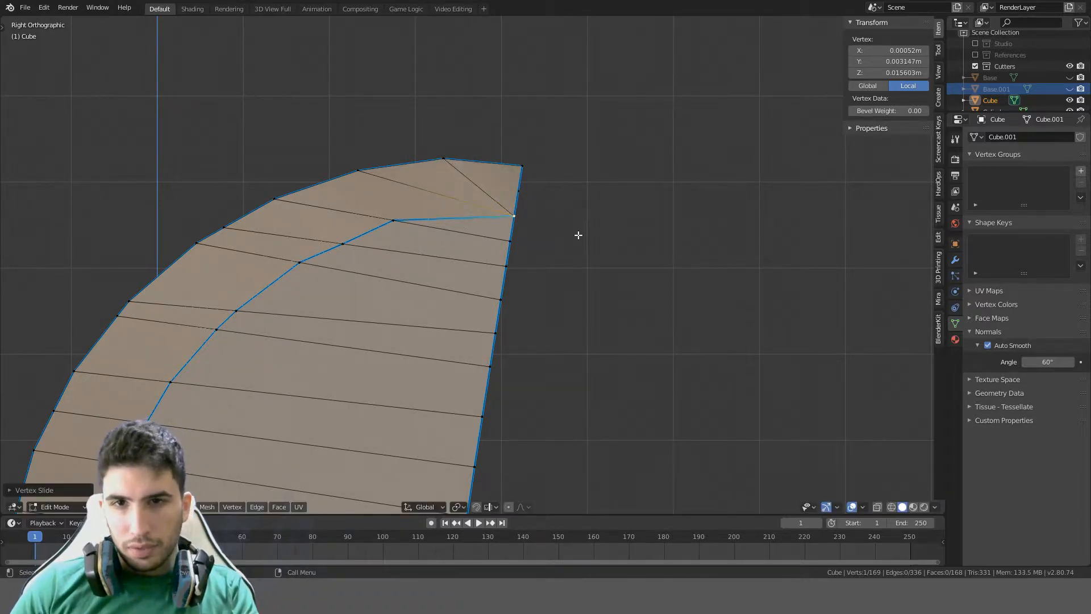
{"action": "left_click", "coordinate": [577, 241]}
{"action": "scroll", "coordinate": [574, 252], "scroll_direction": "down", "scroll_amount": 6}
Compare the blade tip's shading and topology in Object Mode and Edit Mode
{"action": "key", "text": "Tab"}
{"action": "middle_click_drag", "start_coordinate": [570, 287], "coordinate": [452, 325]}
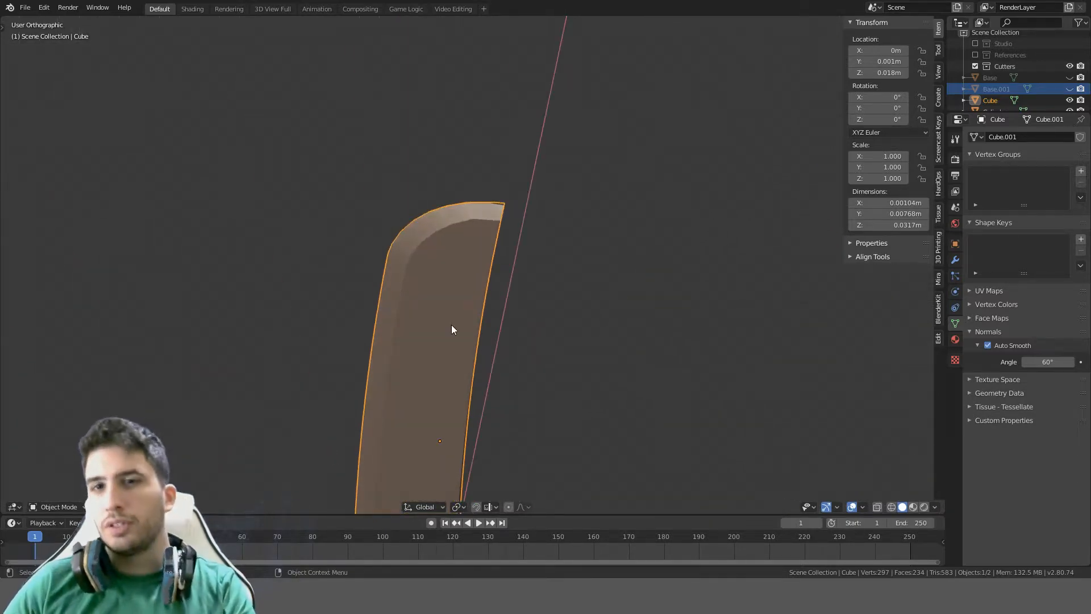
{"action": "key", "text": "Tab"}
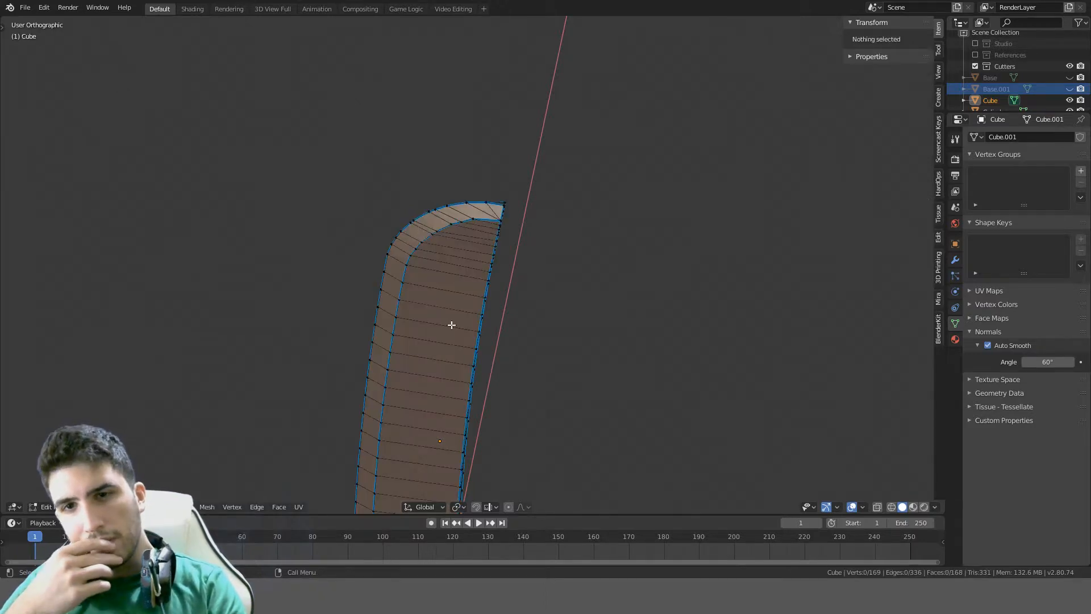
{"action": "key", "text": "Tab"}
{"action": "key", "text": "Tab"}
{"action": "key", "text": "ctrl+z"}
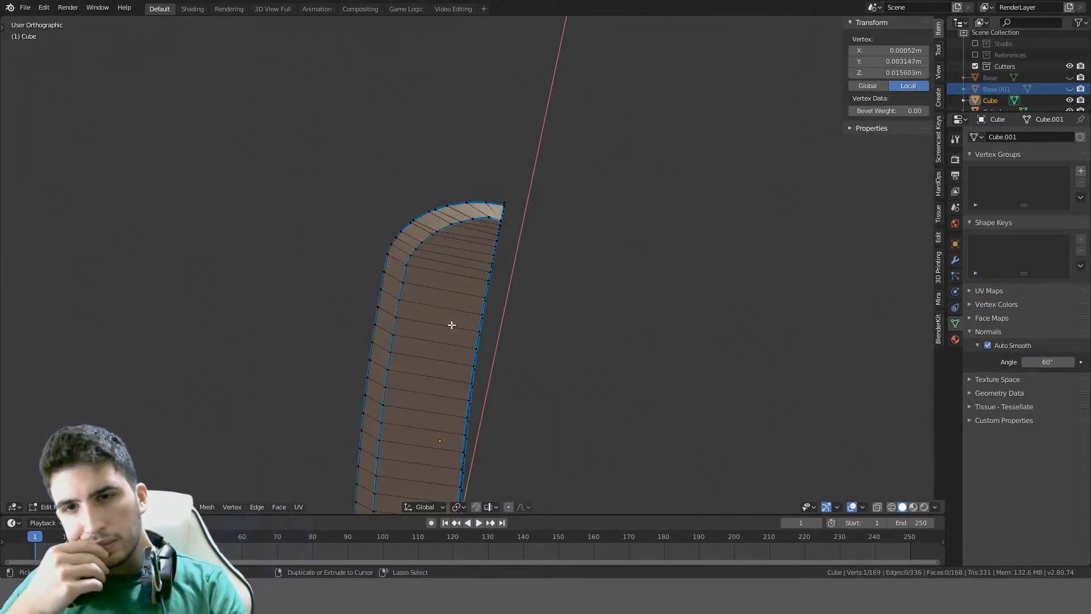
{"action": "key", "text": "Tab"}
{"action": "middle_click_drag", "start_coordinate": [452, 325], "coordinate": [471, 263]}
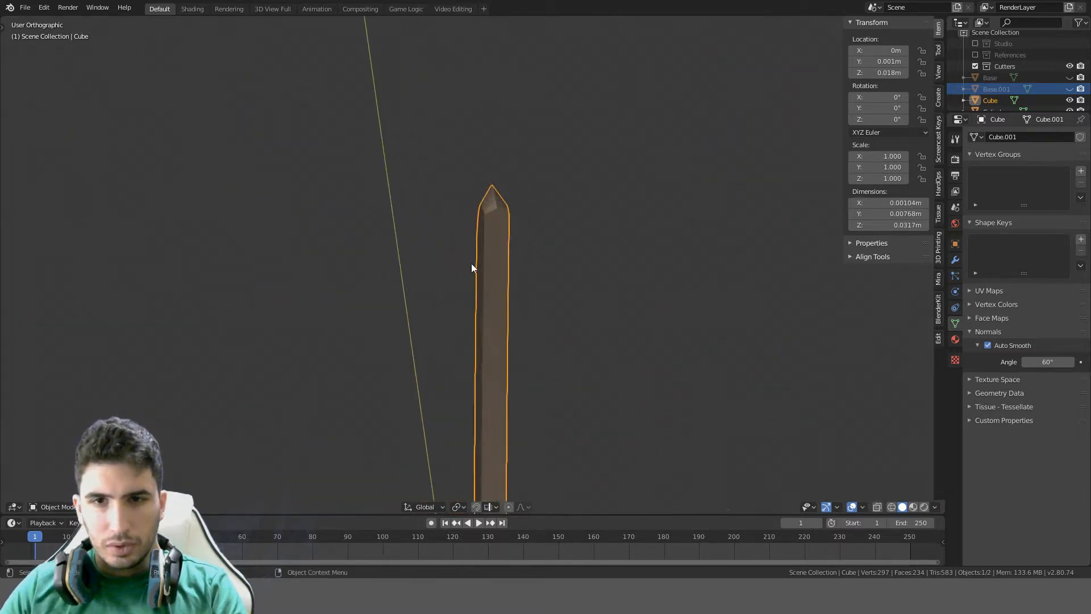
Select the short edge spanning the blade's thickness at the tip and scale it to 0.5 along X
{"action": "key", "text": "Tab"}
{"action": "scroll", "coordinate": [557, 161], "scroll_direction": "up", "scroll_amount": 4}
{"action": "middle_click_drag", "start_coordinate": [546, 169], "coordinate": [532, 206], "text": "shift"}
{"action": "scroll", "coordinate": [444, 277], "scroll_direction": "down", "scroll_amount": 1}
{"action": "key", "text": "alt+a"}
{"action": "left_click", "coordinate": [448, 259]}
{"action": "key", "text": "s"}
{"action": "key", "text": "y"}
{"action": "key", "text": "c"}
{"action": "key", "text": "x"}
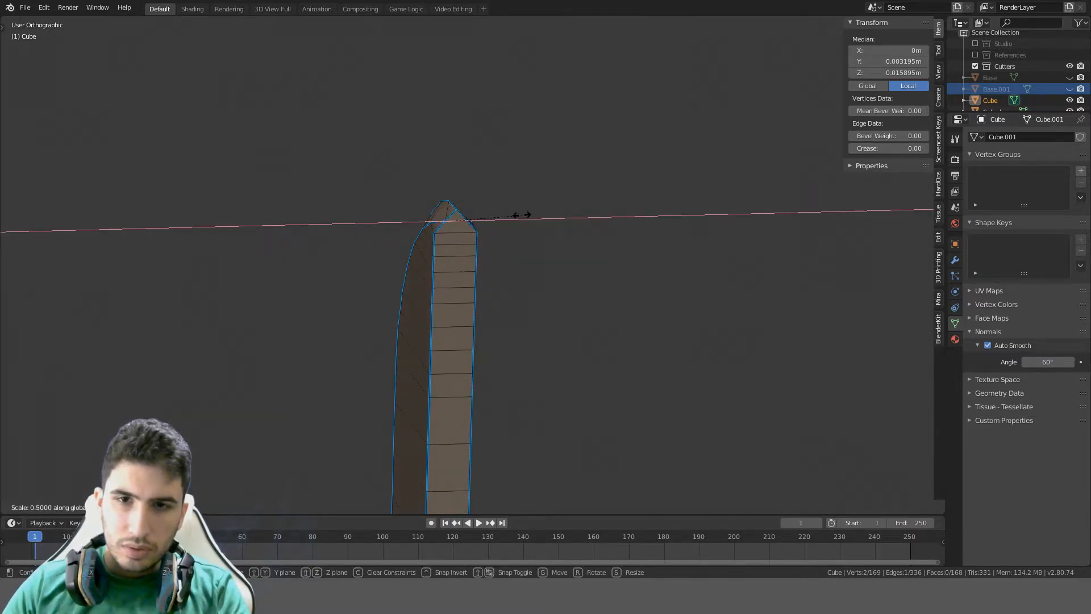
{"action": "key", "text": "Return"}
Inspect the narrowed tip and the whole blade's surface in Object Mode and Edit Mode
{"action": "key", "text": "Tab"}
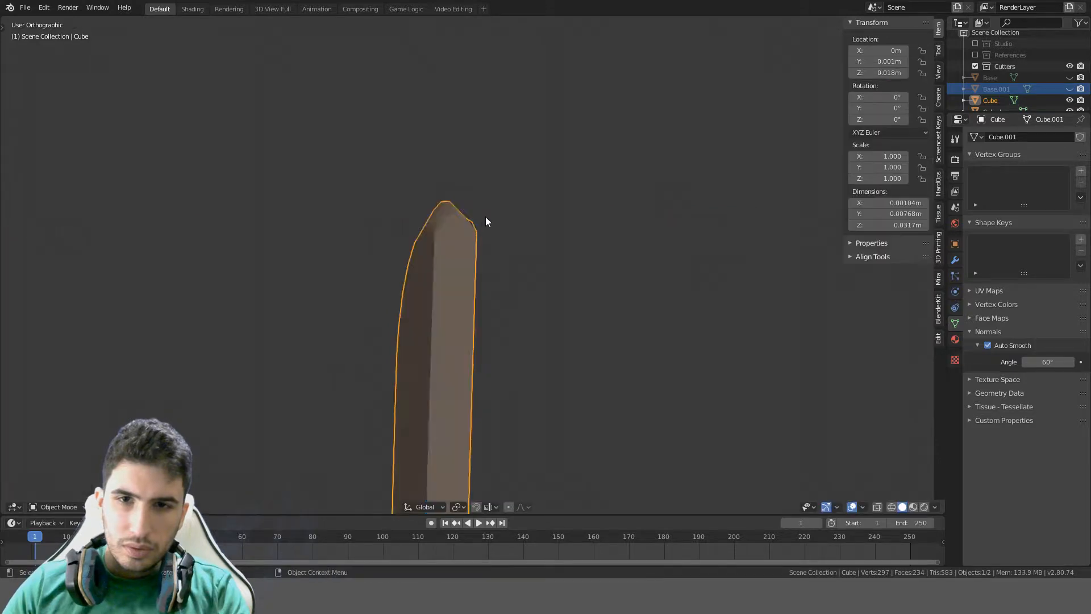
{"action": "middle_click_drag", "start_coordinate": [487, 220], "coordinate": [594, 334]}
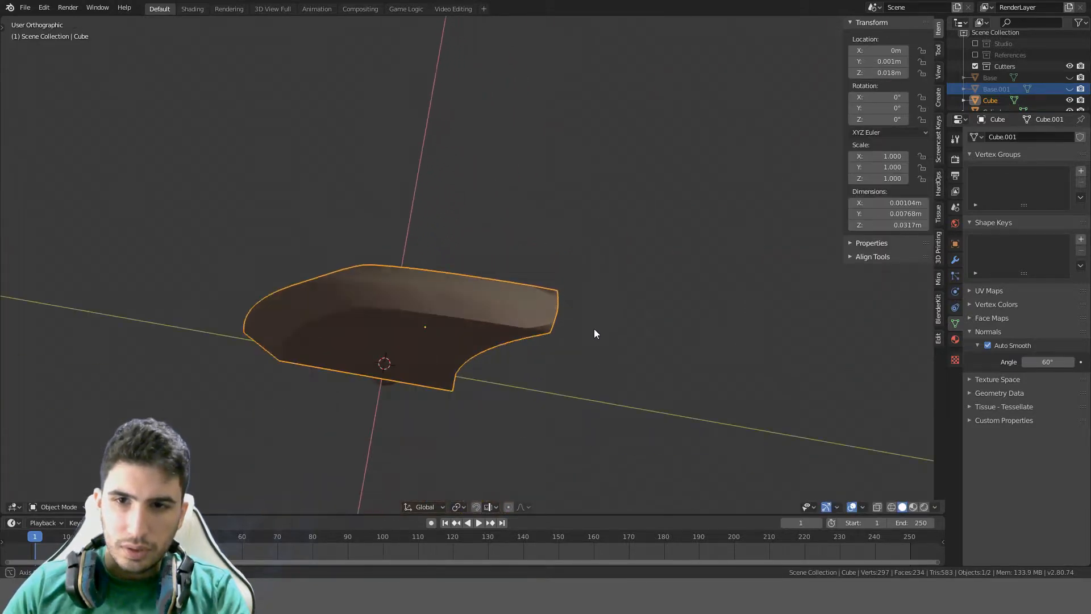
{"action": "key", "text": "Tab"}
{"action": "key", "text": "Tab"}
{"action": "key", "text": "Tab"}
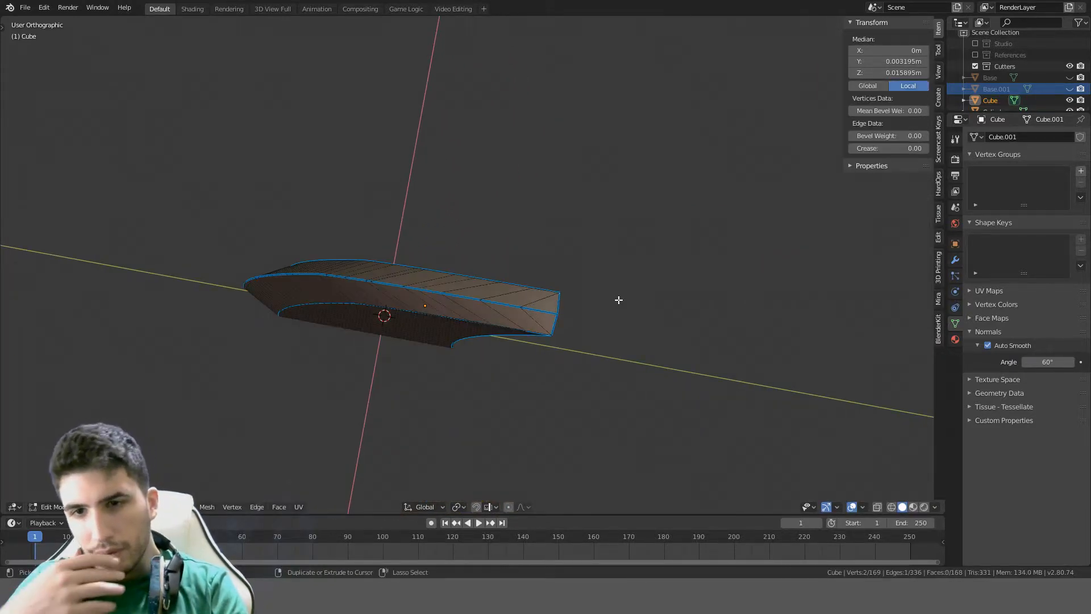
{"action": "key", "text": "Tab"}
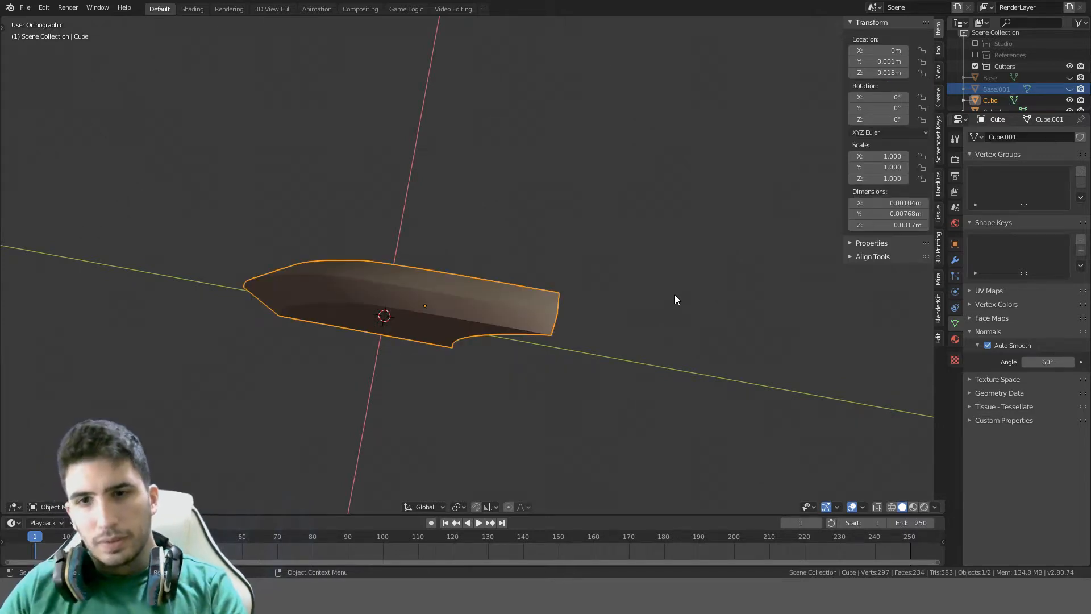
Select the middle vertex at the blade's tip and move it outward about 0.0001 m along its normal in side view
{"action": "middle_click_drag", "start_coordinate": [675, 297], "coordinate": [570, 209]}
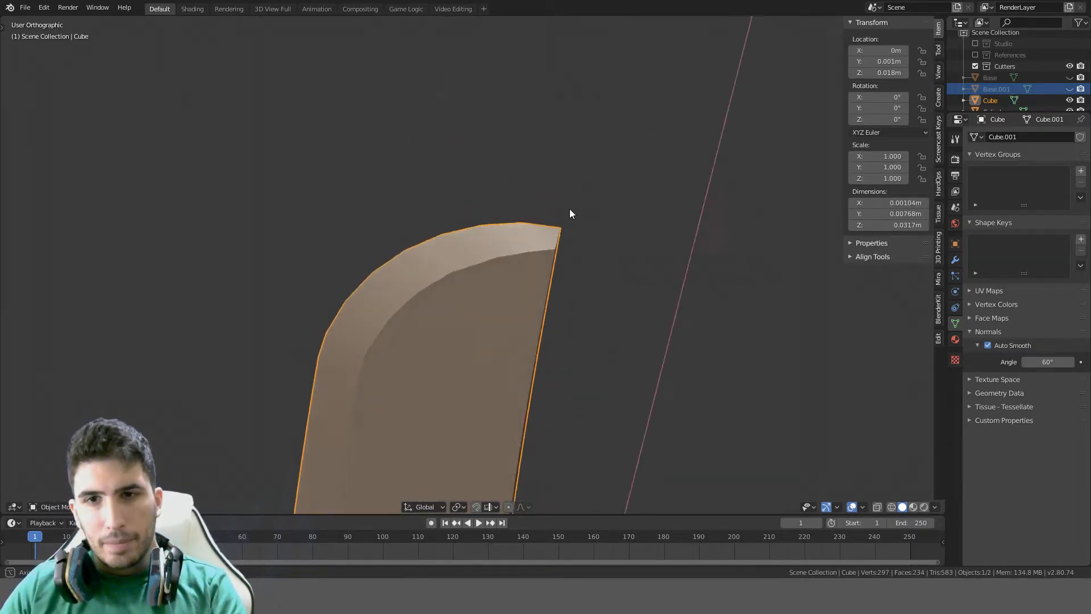
{"action": "key", "text": "Tab"}
{"action": "middle_click_drag", "start_coordinate": [505, 194], "coordinate": [252, 371]}
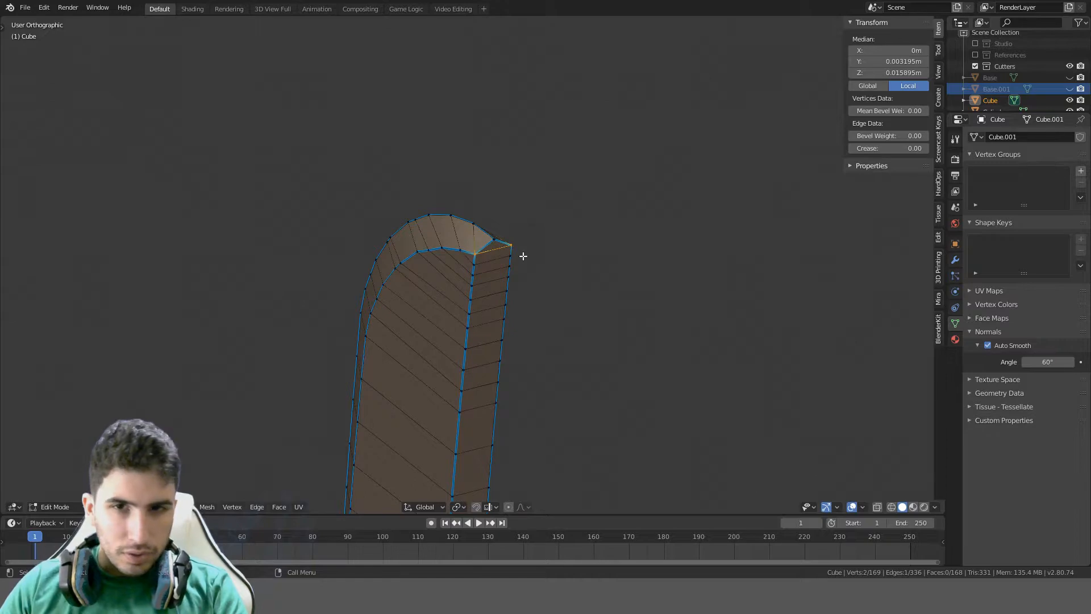
{"action": "left_click", "coordinate": [492, 240]}
{"action": "middle_click_drag", "start_coordinate": [508, 232], "coordinate": [465, 231]}
{"action": "key", "text": "KP_3"}
{"action": "scroll", "coordinate": [466, 231], "scroll_direction": "down", "scroll_amount": 1}
{"action": "scroll", "coordinate": [465, 231], "scroll_direction": "up", "scroll_amount": 4}
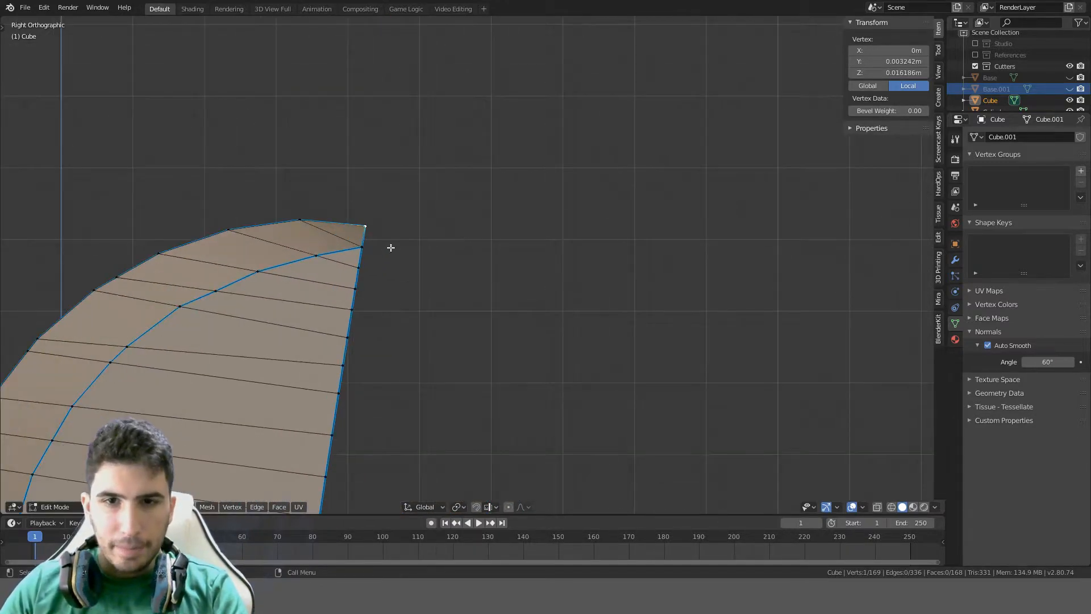
{"action": "middle_click_drag", "start_coordinate": [390, 247], "coordinate": [421, 396], "text": "shift"}
{"action": "left_click", "coordinate": [427, 505]}
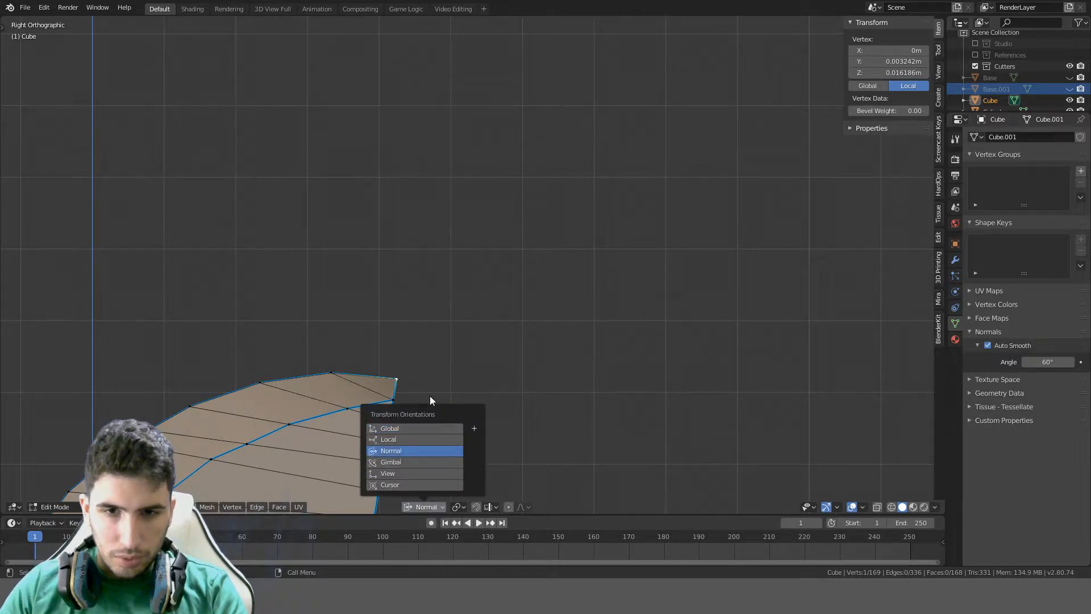
{"action": "key", "text": "g"}
{"action": "key", "text": "z"}
{"action": "right_click", "coordinate": [472, 308]}
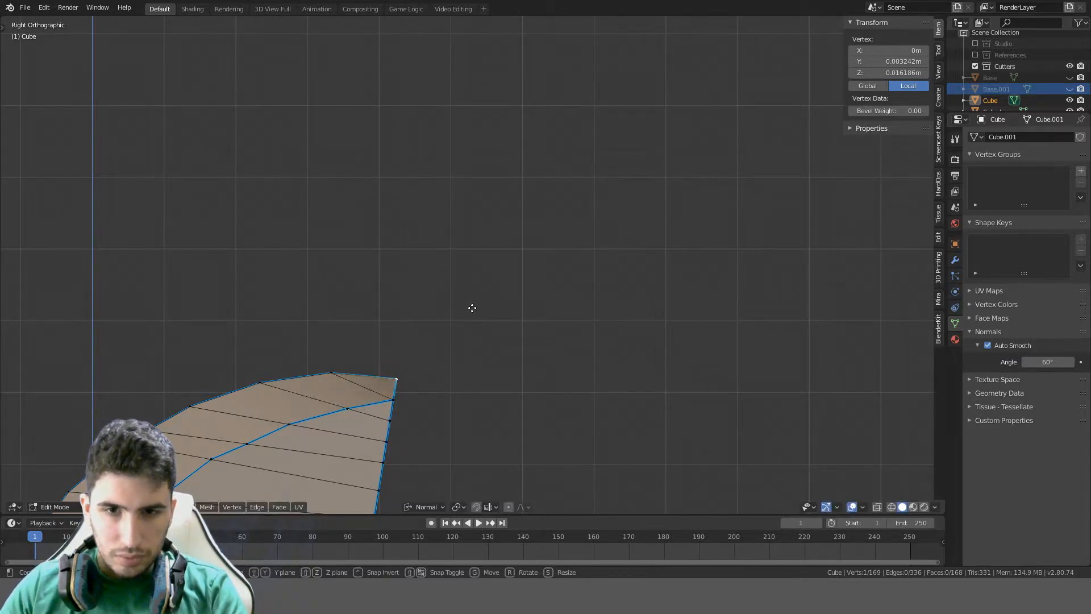
{"action": "key", "text": "g"}
{"action": "key", "text": "z"}
{"action": "key", "text": "z"}
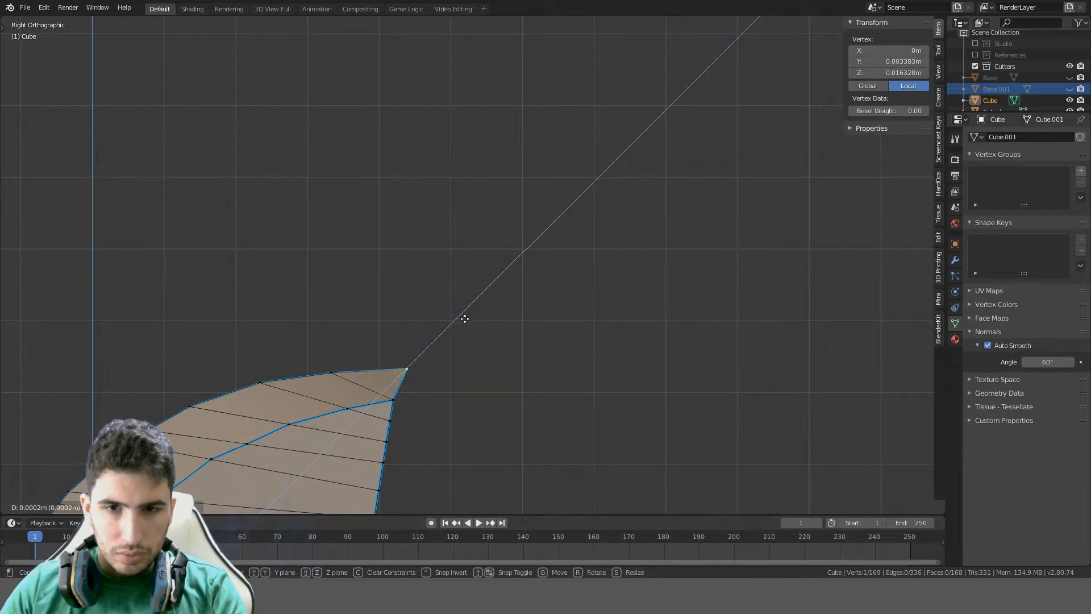
{"action": "left_click", "coordinate": [416, 360]}
Compare the extended tip's shading and topology in Object Mode and Edit Mode from several angles
{"action": "key", "text": "Tab"}
{"action": "middle_click_drag", "start_coordinate": [435, 369], "coordinate": [377, 395]}
{"action": "key", "text": "Tab"}
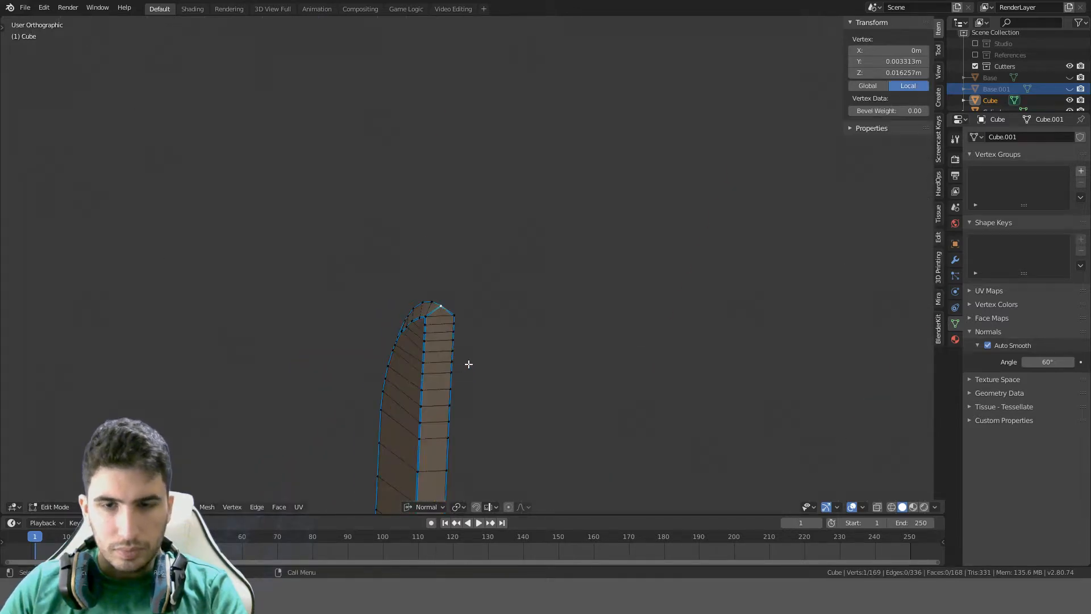
{"action": "middle_click_drag", "start_coordinate": [468, 363], "coordinate": [572, 350]}
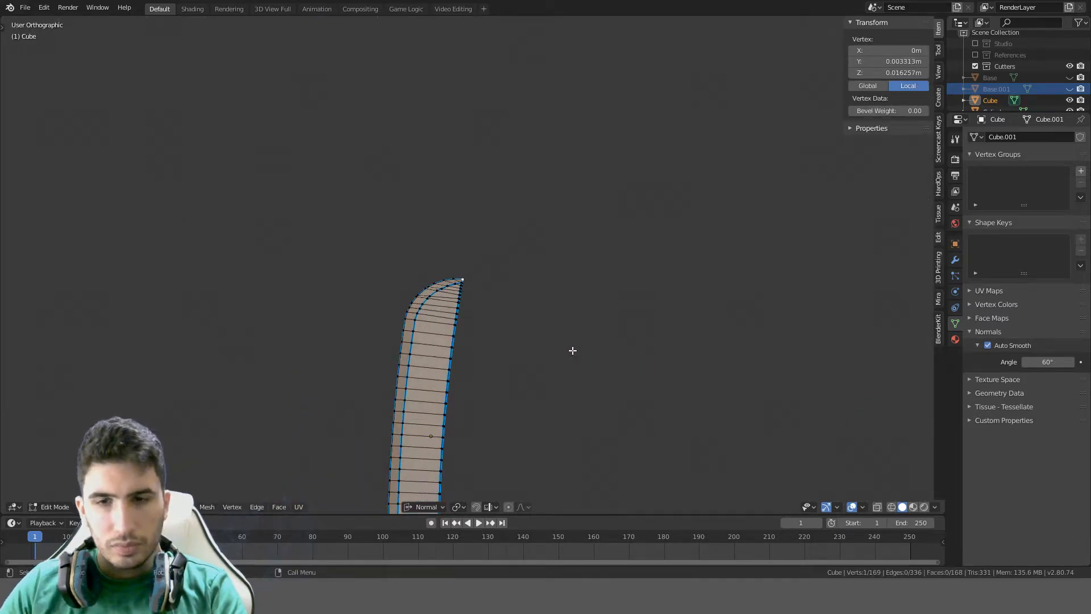
{"action": "key", "text": "Tab"}
{"action": "key", "text": "Tab"}
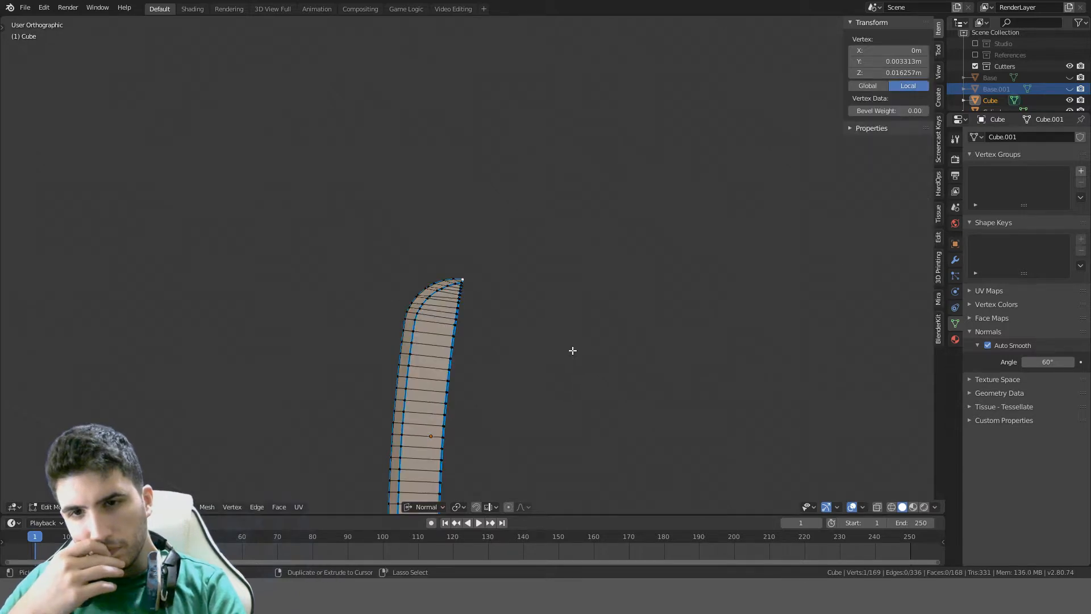
{"action": "key", "text": "Tab"}
{"action": "key", "text": "Tab"}
{"action": "key", "text": "Tab"}
{"action": "key", "text": "Tab"}
{"action": "key", "text": "Tab"}
{"action": "middle_click_drag", "start_coordinate": [572, 350], "coordinate": [572, 235]}
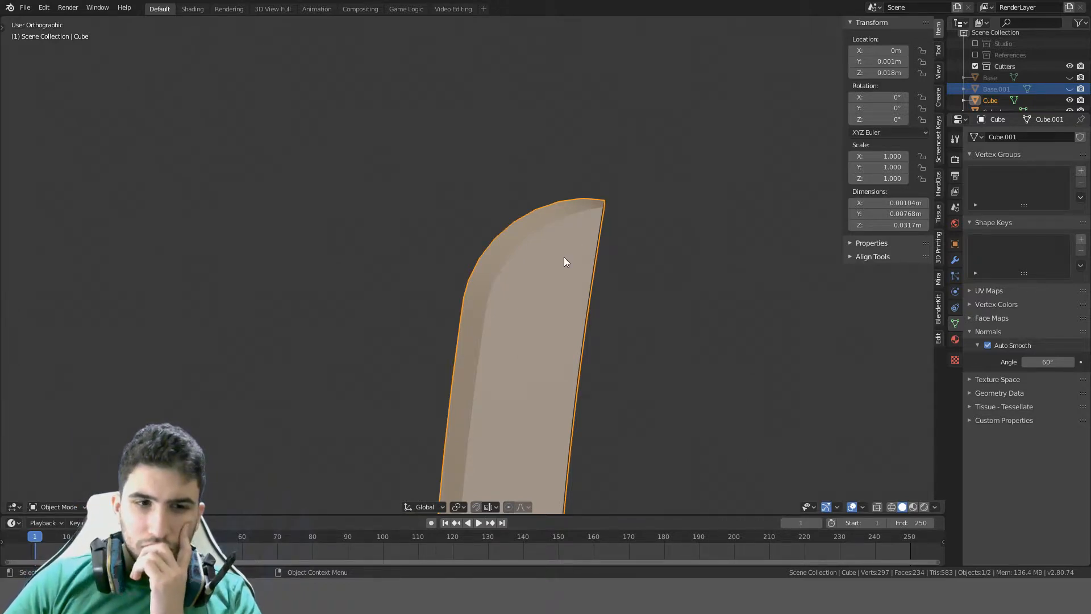
{"action": "scroll", "coordinate": [564, 257], "scroll_direction": "down", "scroll_amount": 3}
{"action": "middle_click_drag", "start_coordinate": [571, 235], "coordinate": [653, 282]}
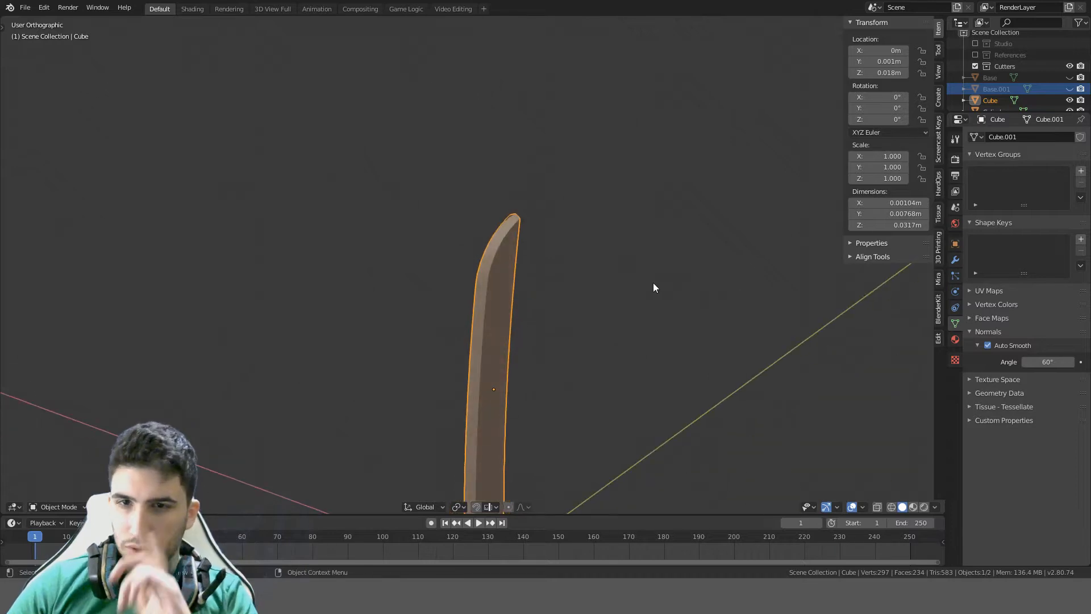
Examine the whole blade and handle in right orthographic view, deselecting and reselecting the blade
{"action": "key", "text": "KP_3"}
{"action": "scroll", "coordinate": [656, 284], "scroll_direction": "down", "scroll_amount": 4}
{"action": "middle_click_drag", "start_coordinate": [586, 319], "coordinate": [575, 296], "text": "shift"}
{"action": "scroll", "coordinate": [574, 297], "scroll_direction": "up", "scroll_amount": 3}
{"action": "left_click", "coordinate": [575, 297]}
{"action": "middle_click_drag", "start_coordinate": [541, 334], "coordinate": [540, 234], "text": "shift"}
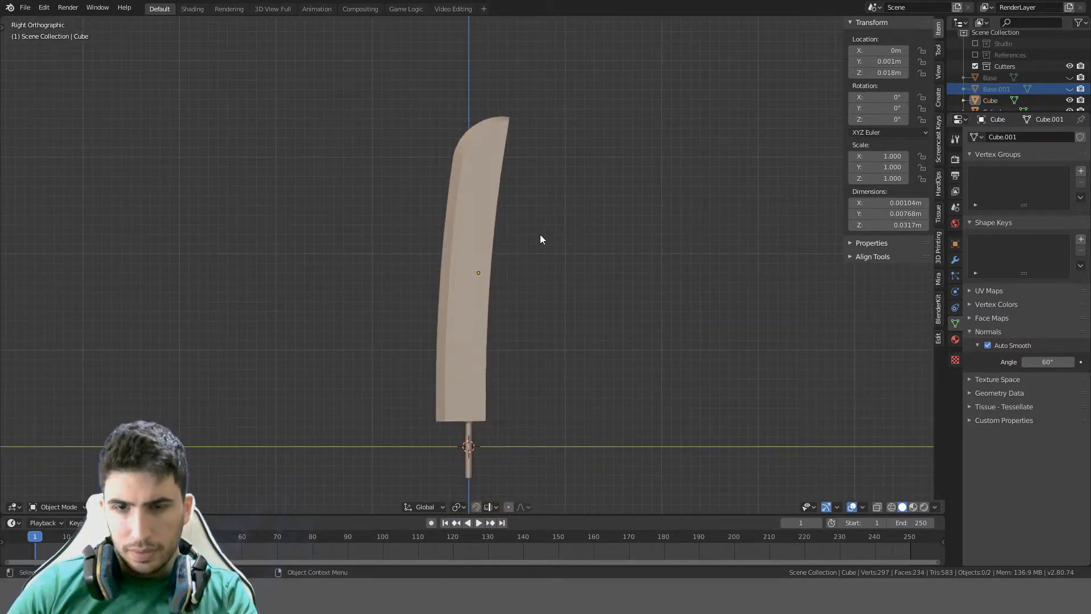
{"action": "left_click", "coordinate": [484, 275]}
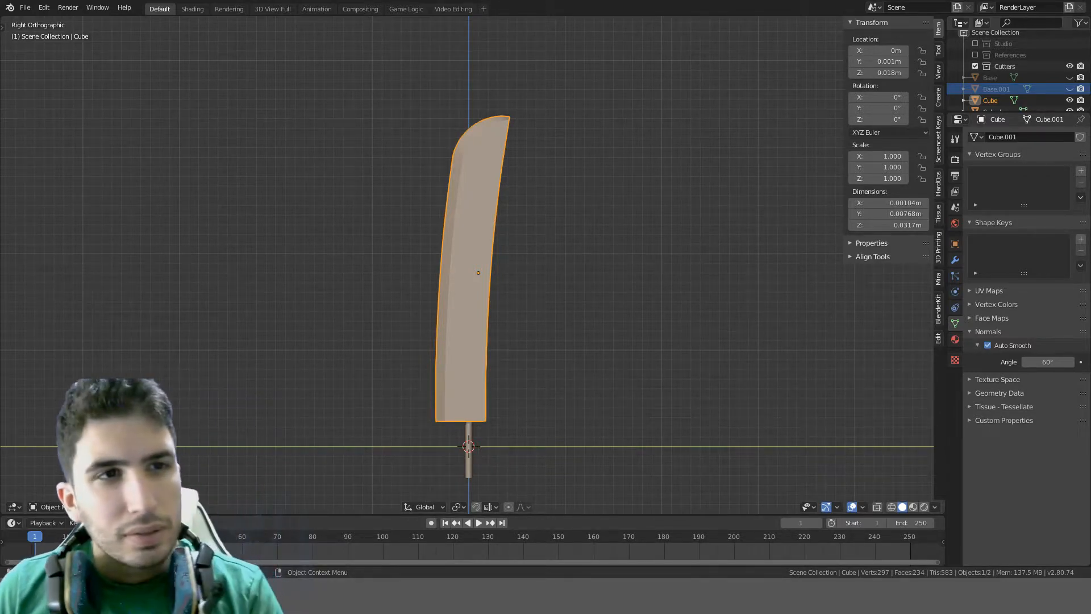
{"action": "middle_click_drag", "start_coordinate": [676, 279], "coordinate": [606, 291]}
{"action": "key", "text": "KP_3"}
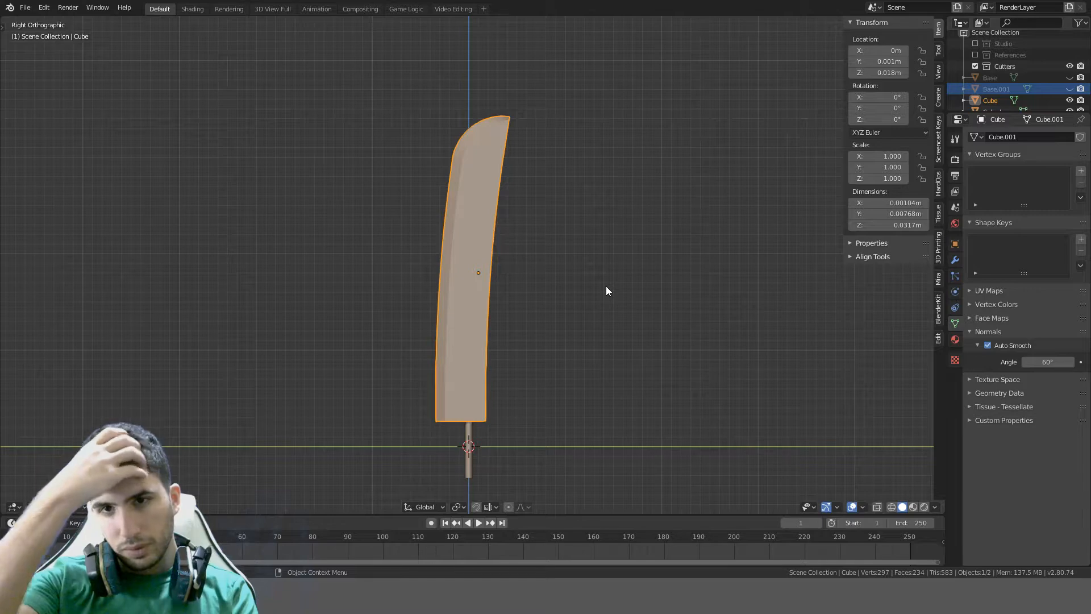
Inspect the blade's curved tip from the side in Edit Mode and Object Mode
{"action": "key", "text": "Tab"}
{"action": "scroll", "coordinate": [606, 286], "scroll_direction": "up", "scroll_amount": 5}
{"action": "key", "text": "Tab"}
{"action": "middle_click_drag", "start_coordinate": [556, 40], "coordinate": [489, 277], "text": "shift"}
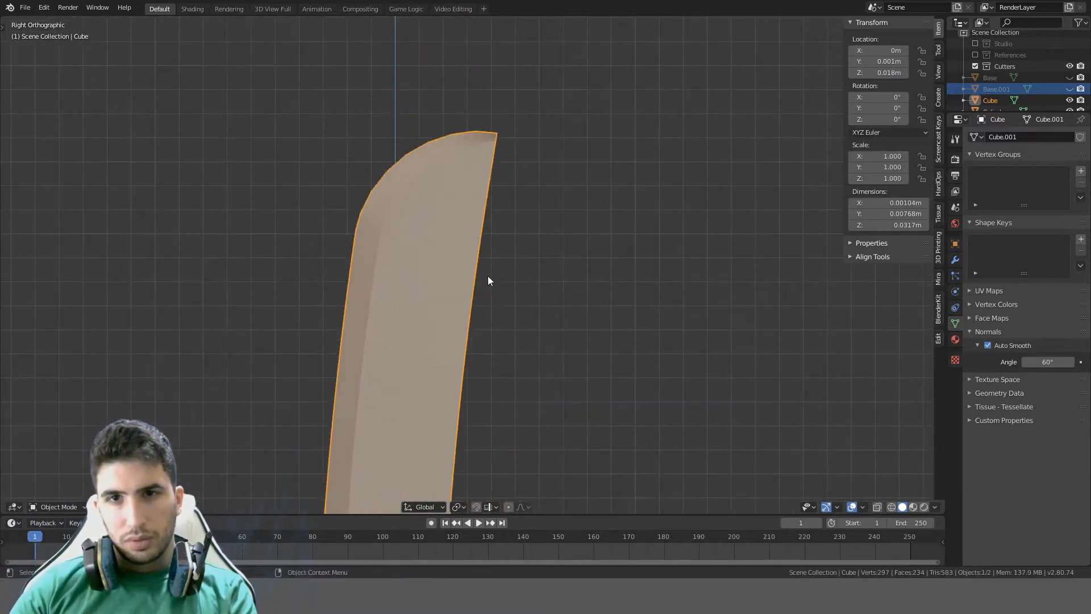
{"action": "key", "text": "Tab"}
{"action": "key", "text": "Tab"}
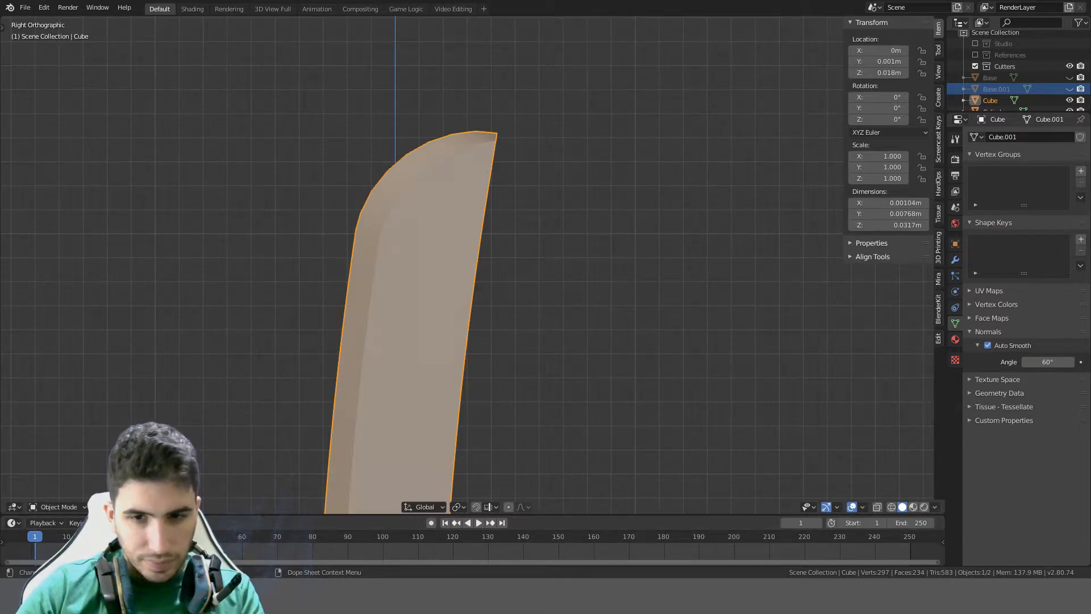
{"action": "middle_click_drag", "start_coordinate": [529, 318], "coordinate": [496, 178]}
{"action": "key", "text": "KP_3"}
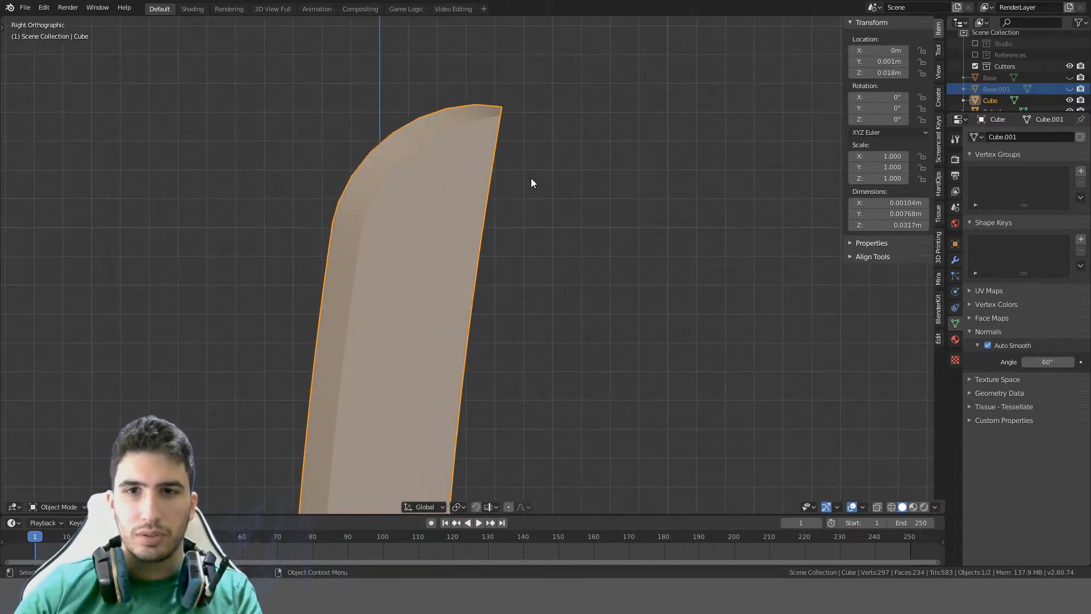
{"action": "scroll", "coordinate": [534, 176], "scroll_direction": "down", "scroll_amount": 3}
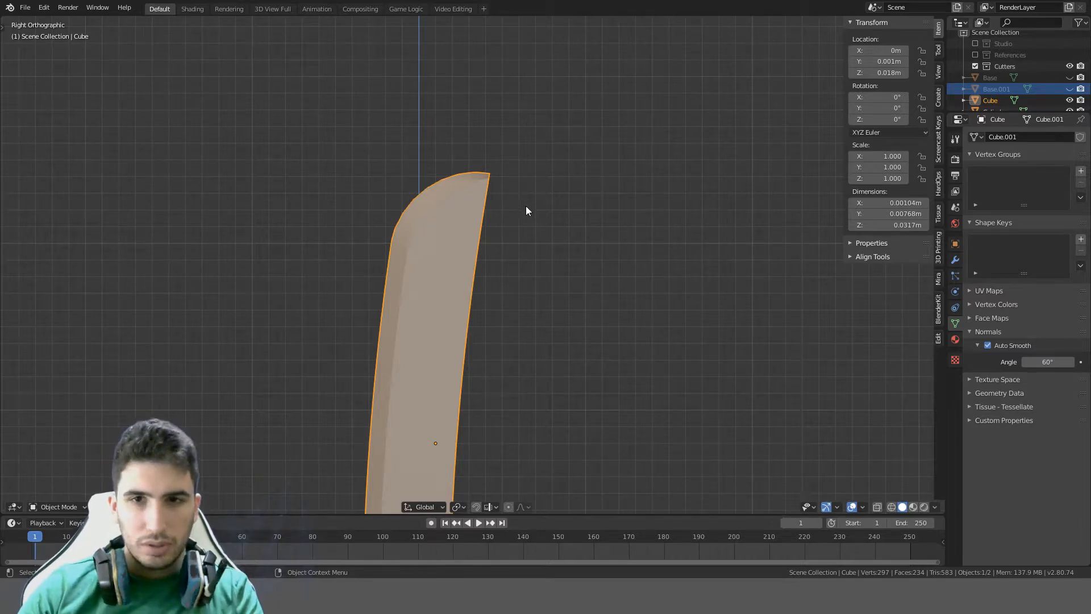
Add a mesh circle and rotate it 90° around Y to face the side view
{"action": "key", "text": "a"}
{"action": "key", "text": "shift+a"}
{"action": "mouse_move", "coordinate": [527, 210]}
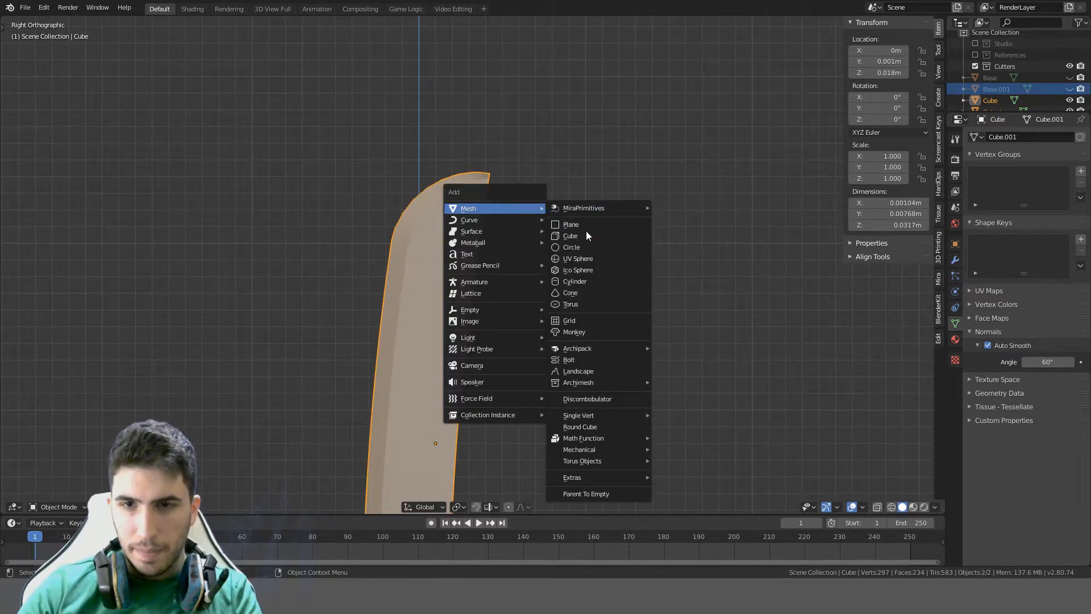
{"action": "left_click", "coordinate": [580, 246]}
{"action": "scroll", "coordinate": [556, 287], "scroll_direction": "down", "scroll_amount": 5}
{"action": "scroll", "coordinate": [556, 287], "scroll_direction": "down", "scroll_amount": 1}
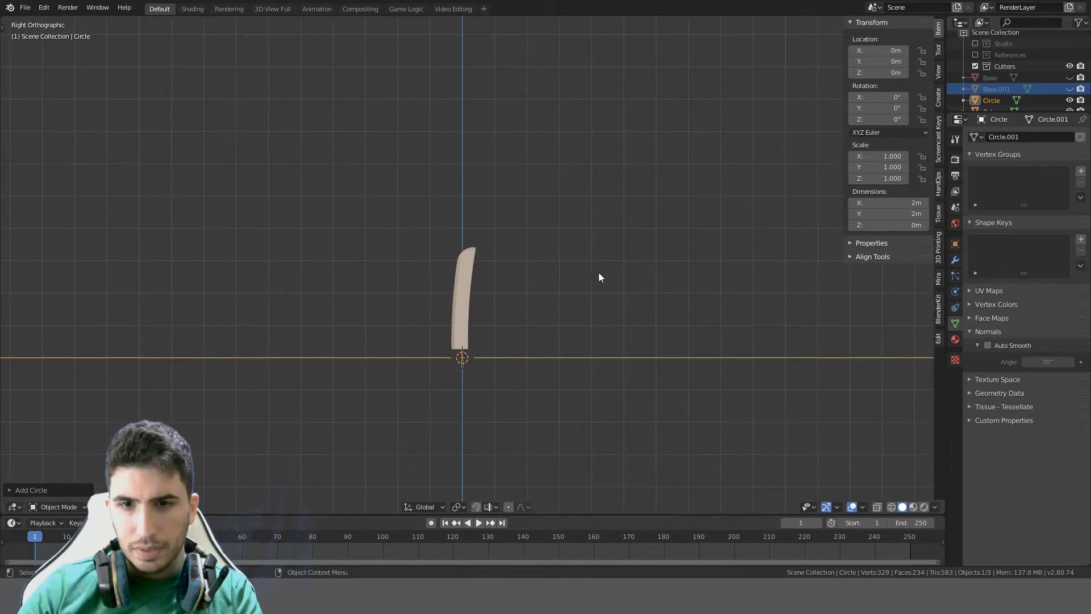
{"action": "key", "text": "r"}
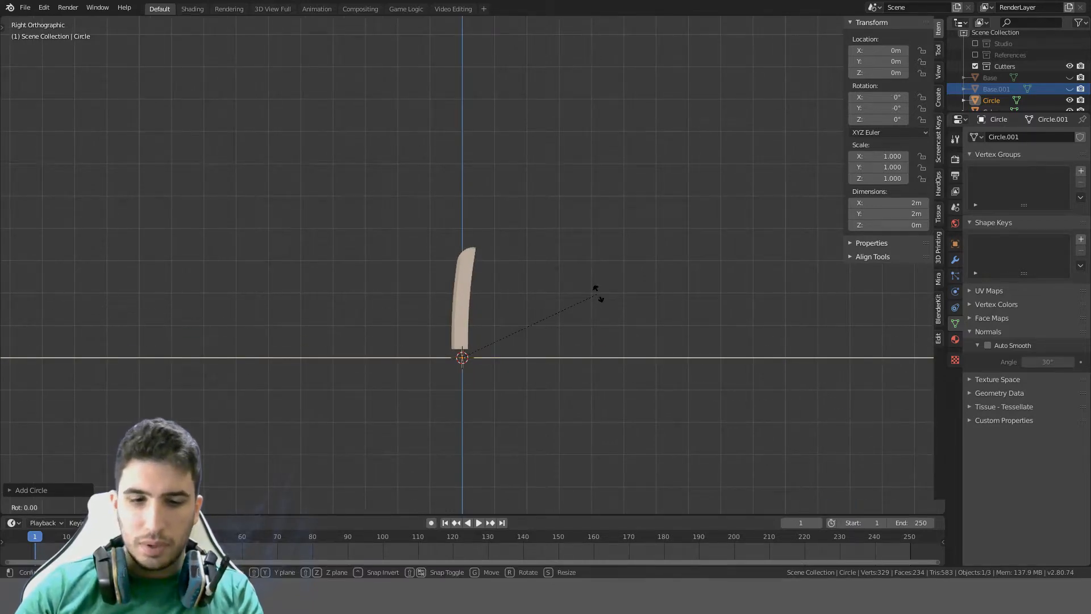
{"action": "key", "text": "y"}
{"action": "key", "text": "9"}
{"action": "key", "text": "0"}
{"action": "key", "text": "Return"}
Scale the circle by 0.2, then shrink it further to about 0.016 m across
{"action": "key", "text": "KP_Divide"}
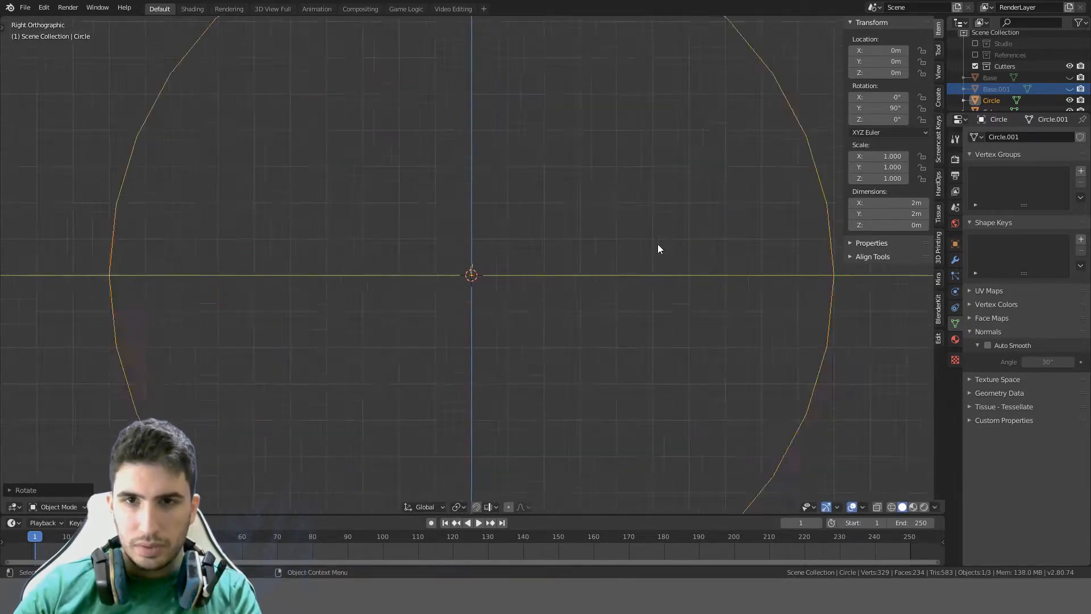
{"action": "scroll", "coordinate": [658, 248], "scroll_direction": "down", "scroll_amount": 6}
{"action": "type", "text": "s0.2"}
{"action": "key", "text": "Return"}
{"action": "key", "text": "KP_Decimal"}
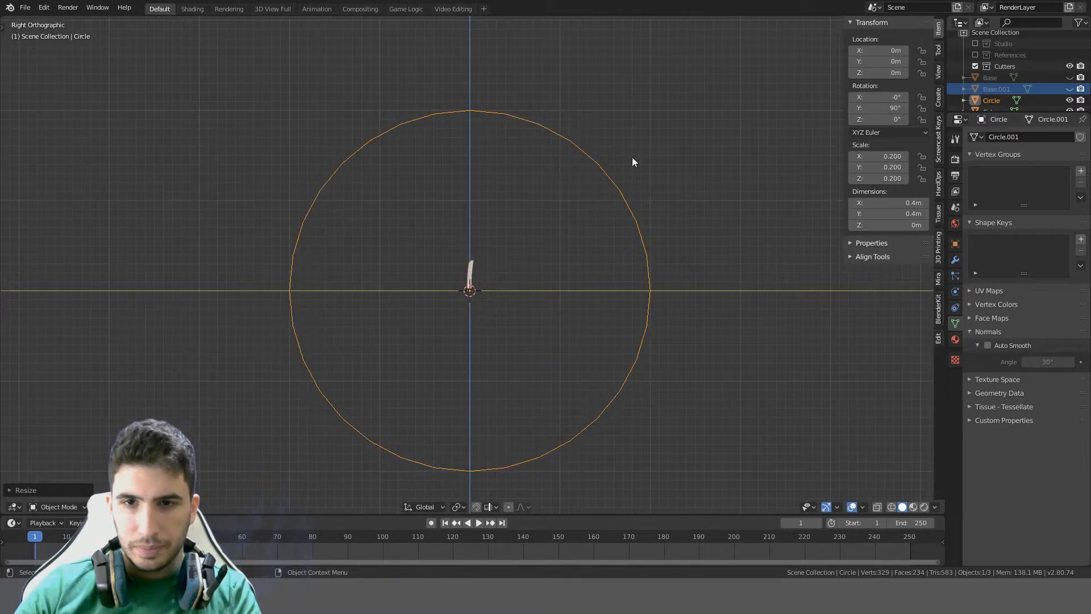
{"action": "key", "text": "s"}
{"action": "left_click", "coordinate": [483, 272], "text": "ctrl"}
{"action": "scroll", "coordinate": [545, 216], "scroll_direction": "up", "scroll_amount": 11}
{"action": "key", "text": "s"}
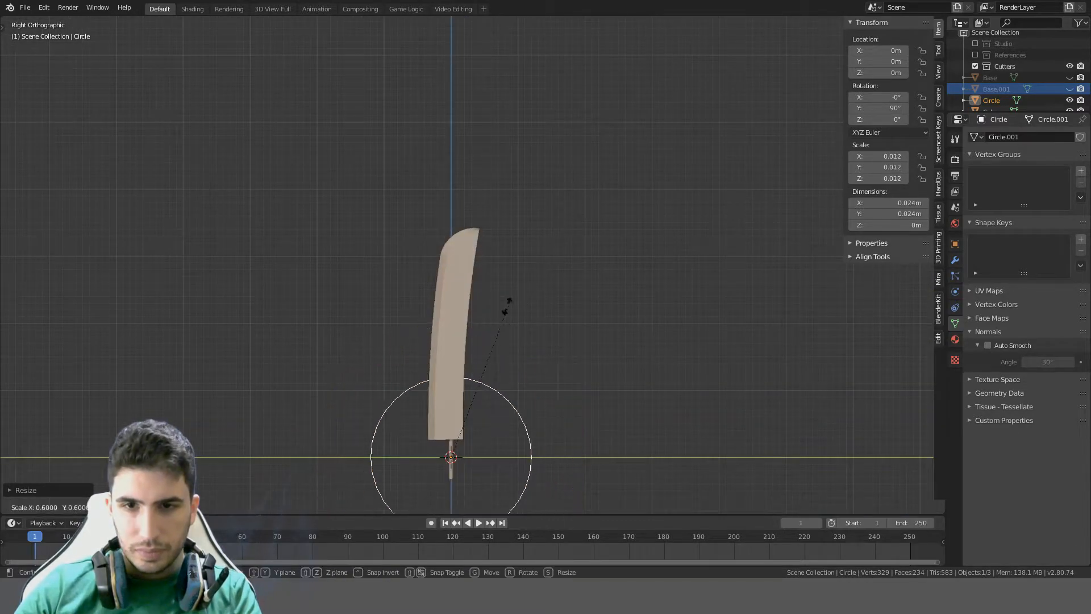
{"action": "left_click", "coordinate": [495, 359], "text": "ctrl"}
Move the circle beside the blade's tip, to about Y 0.008 m and Z 0.027 m, and switch to wireframe shading
{"action": "key", "text": "g"}
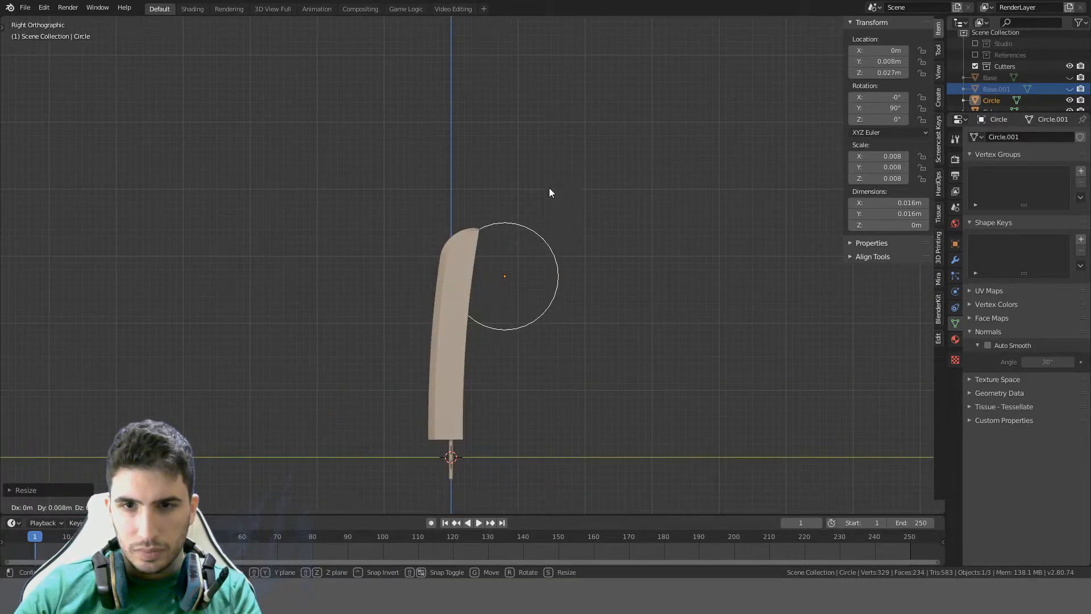
{"action": "left_click", "coordinate": [549, 187]}
{"action": "key", "text": "z"}
{"action": "left_click", "coordinate": [485, 245]}
{"action": "scroll", "coordinate": [490, 244], "scroll_direction": "up", "scroll_amount": 4}
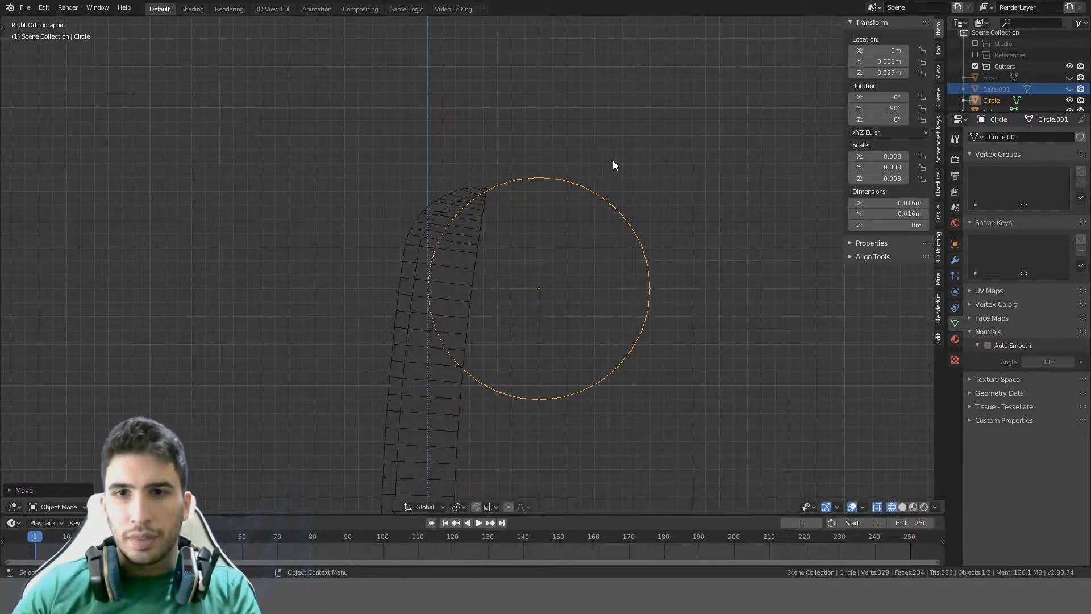
Shrink the circle to about 0.0096 m across and overlap it with the tip's back edge at about Y 0.007 m, Z 0.031 m
{"action": "key", "text": "s"}
{"action": "left_click", "coordinate": [571, 173]}
{"action": "key", "text": "g"}
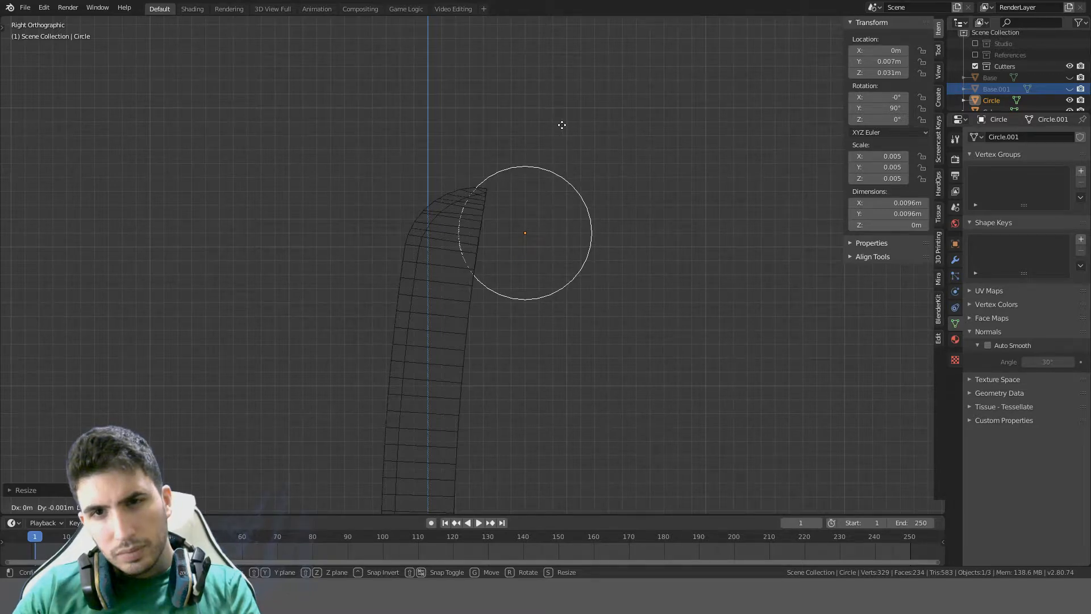
{"action": "left_click", "coordinate": [560, 123]}
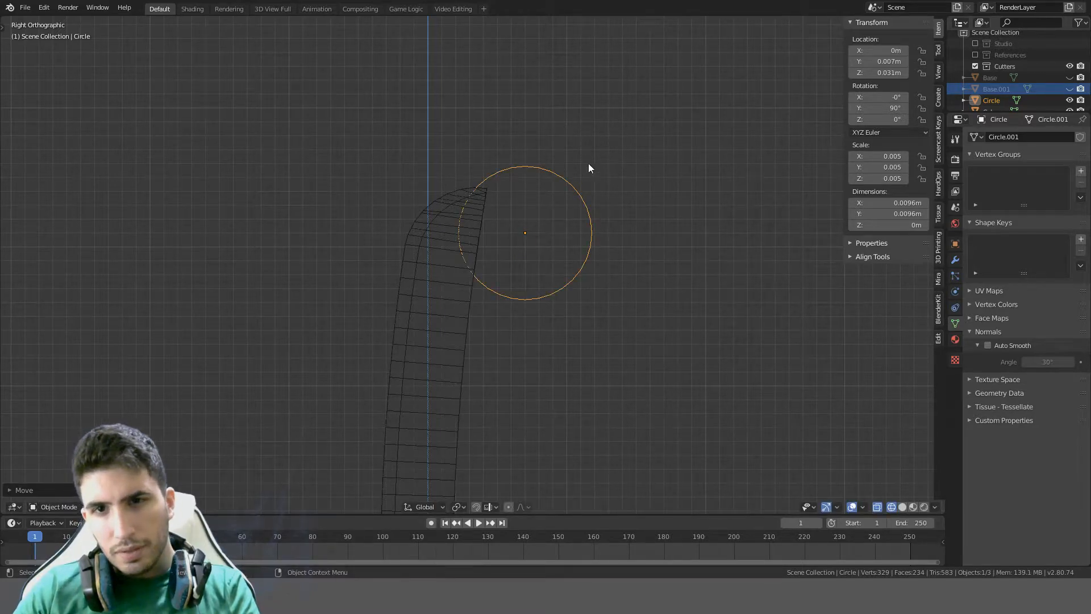
Try stretching the circle vertically into an ellipse about 0.0144 m tall
{"action": "key", "text": "s"}
{"action": "key", "text": "z"}
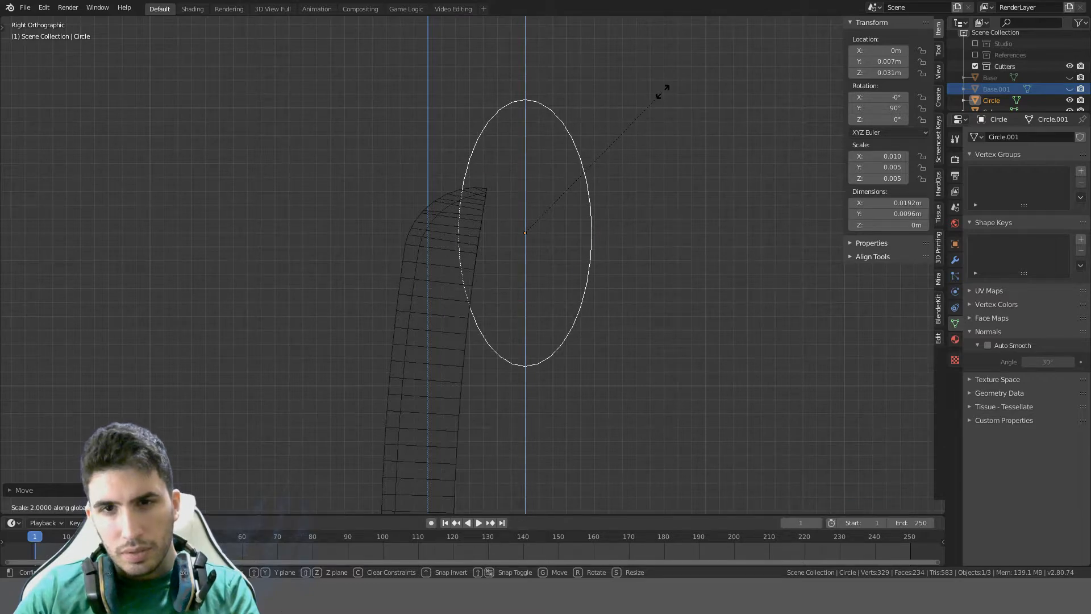
{"action": "right_click", "coordinate": [660, 95]}
{"action": "key", "text": "s"}
{"action": "key", "text": "z"}
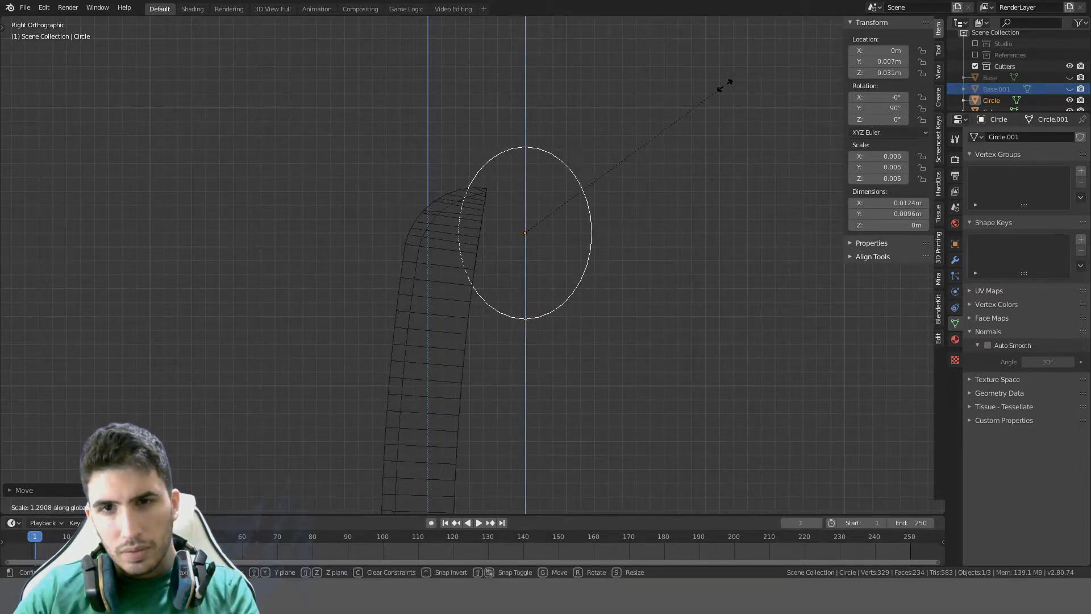
{"action": "left_click", "coordinate": [756, 74]}
Try tilting the ellipse by 20° and moving it to about Y 0.0069 m, Z 0.0295 m so its edge meets the tip
{"action": "key", "text": "r"}
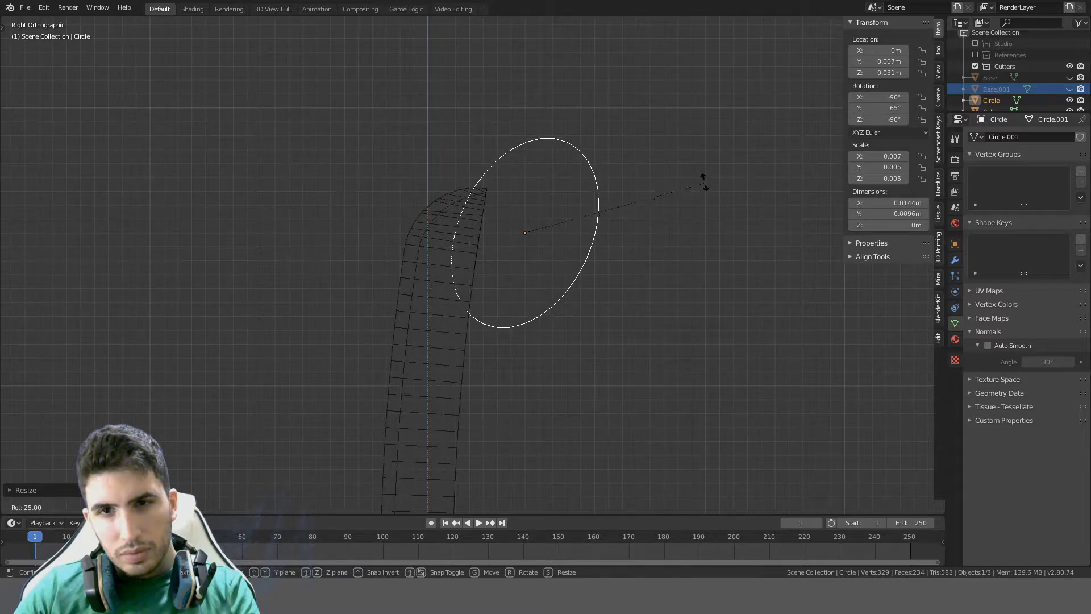
{"action": "left_click", "coordinate": [706, 177]}
{"action": "key", "text": "g"}
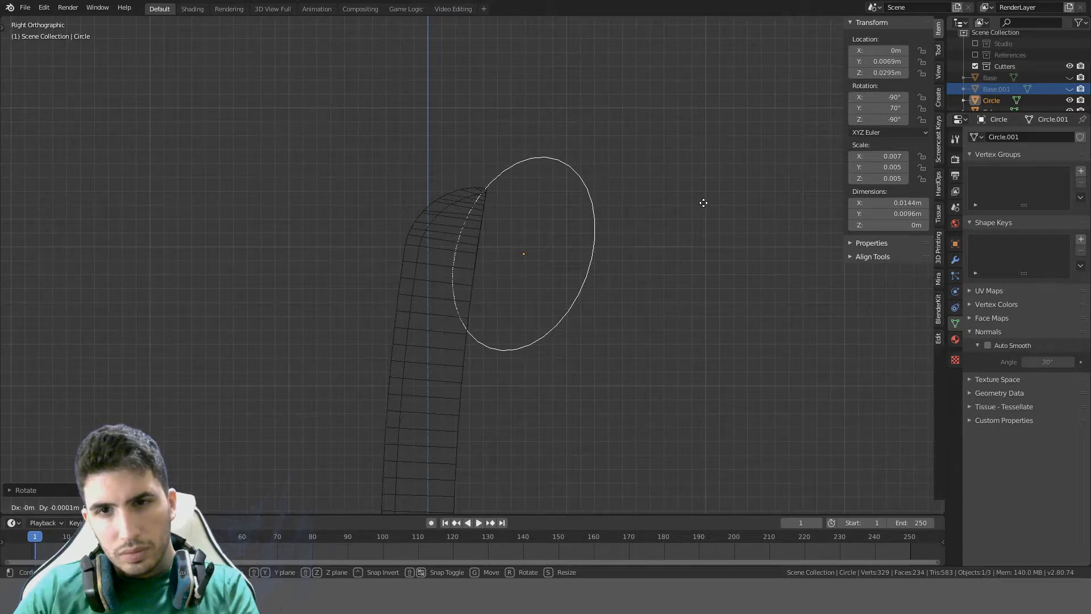
{"action": "left_click", "coordinate": [704, 203]}
{"action": "scroll", "coordinate": [594, 229], "scroll_direction": "up", "scroll_amount": 3}
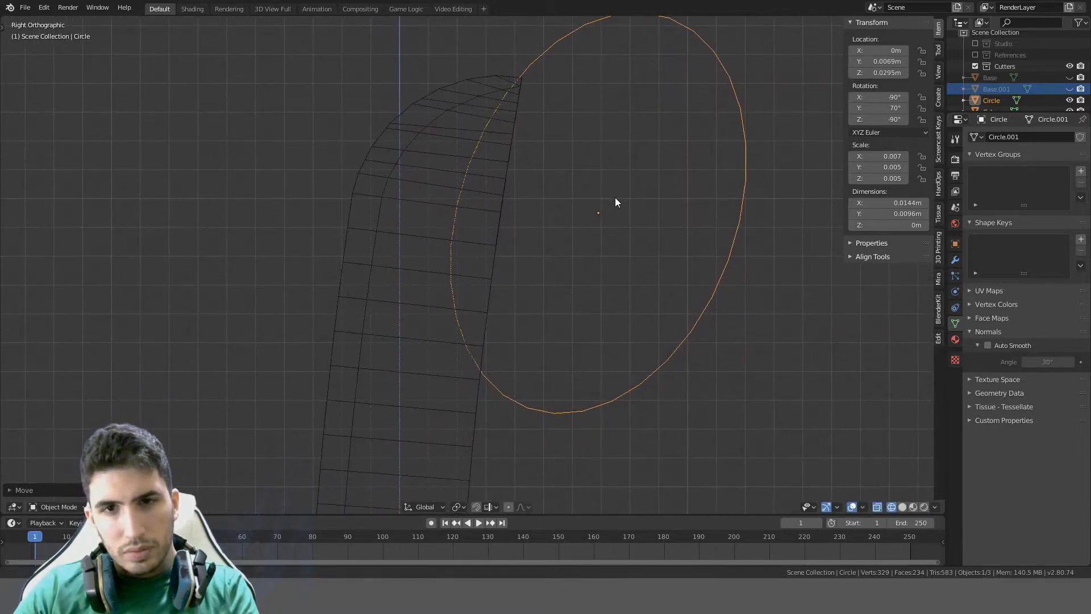
{"action": "scroll", "coordinate": [616, 203], "scroll_direction": "down", "scroll_amount": 2}
Undo the ellipse's move, rotation and vertical stretch
{"action": "key", "text": "ctrl+z"}
{"action": "key", "text": "ctrl+z"}
{"action": "key", "text": "ctrl+z"}
{"action": "key", "text": "ctrl+z"}
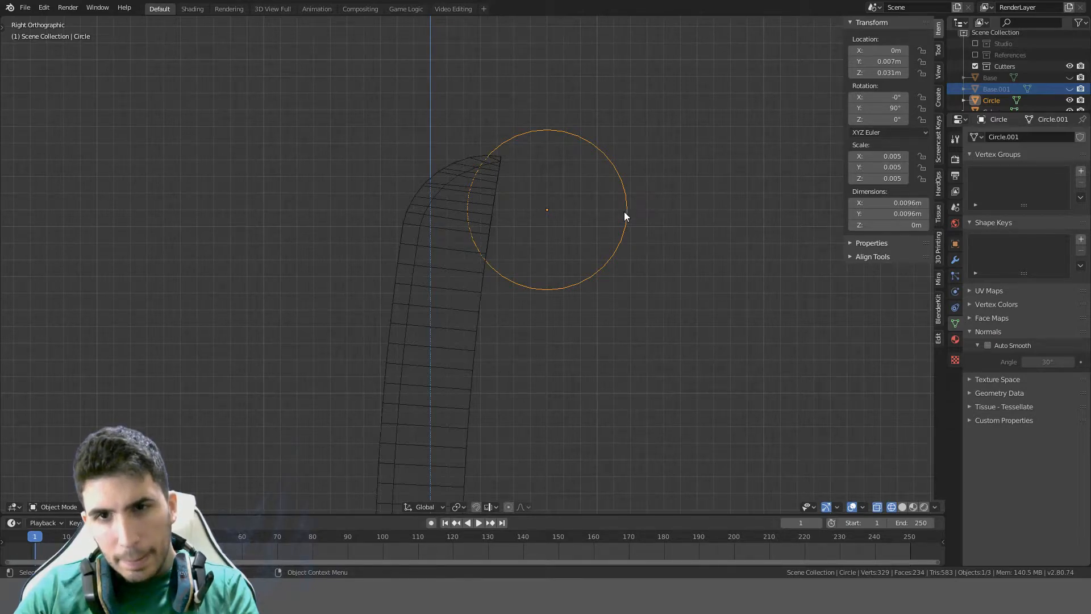
{"action": "scroll", "coordinate": [620, 211], "scroll_direction": "up", "scroll_amount": 2}
{"action": "middle_click_drag", "start_coordinate": [542, 168], "coordinate": [479, 245], "text": "shift"}
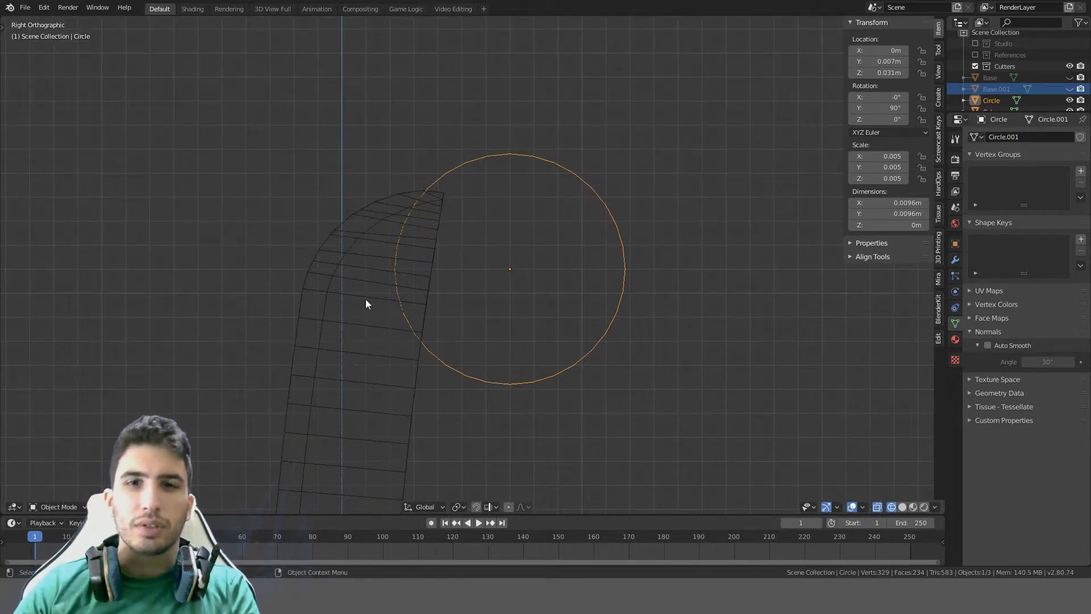
Knife-project the circle's outline onto the blade mesh from the side view
{"action": "left_click", "coordinate": [356, 317], "text": "shift"}
{"action": "key", "text": "Tab"}
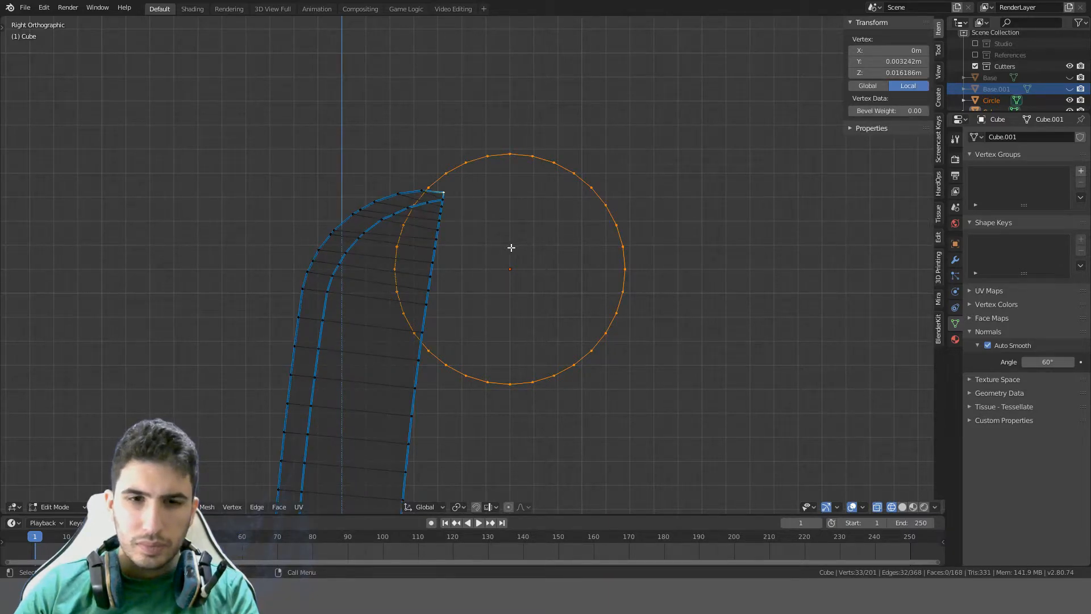
{"action": "key", "text": "F3"}
{"action": "key", "text": "Return"}
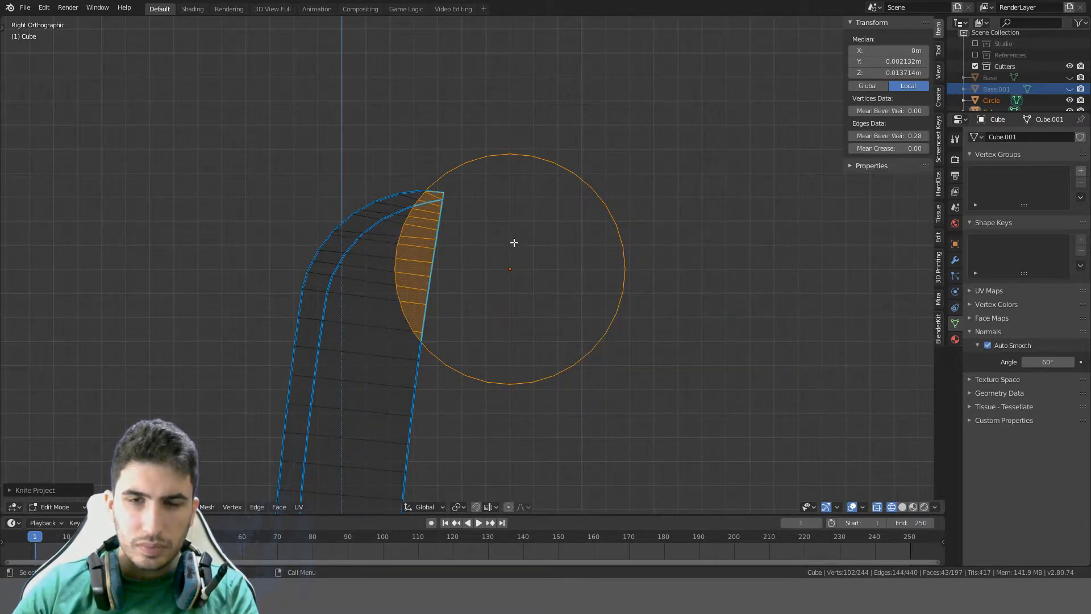
Delete the circle cutter object and reopen the blade mesh for editing
{"action": "middle_click_drag", "start_coordinate": [514, 242], "coordinate": [625, 155]}
{"action": "left_click", "coordinate": [640, 148]}
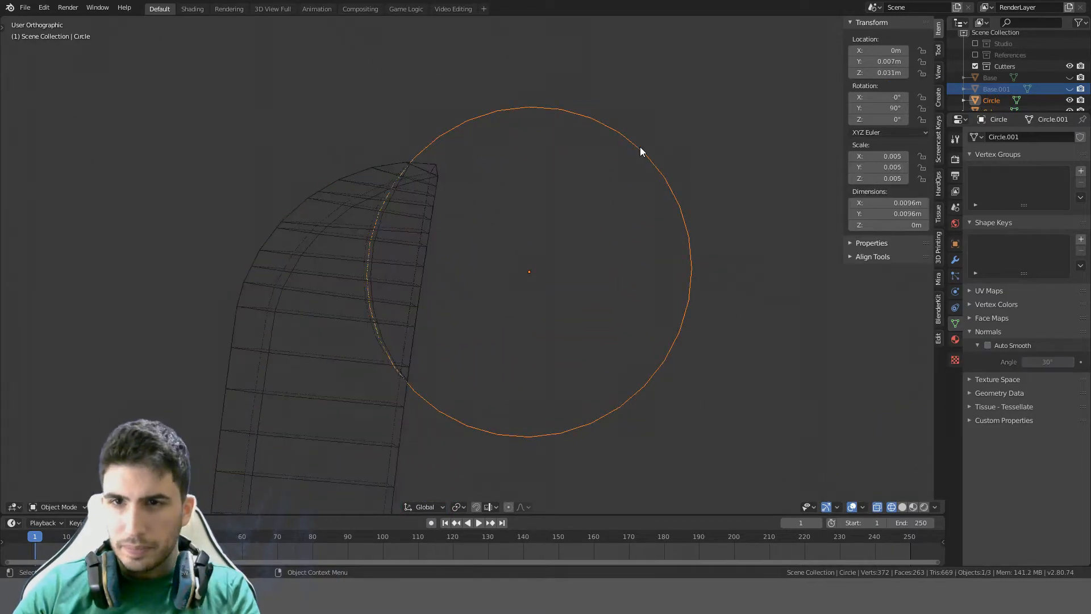
{"action": "key", "text": "Delete"}
{"action": "left_click", "coordinate": [417, 182]}
{"action": "key", "text": "Tab"}
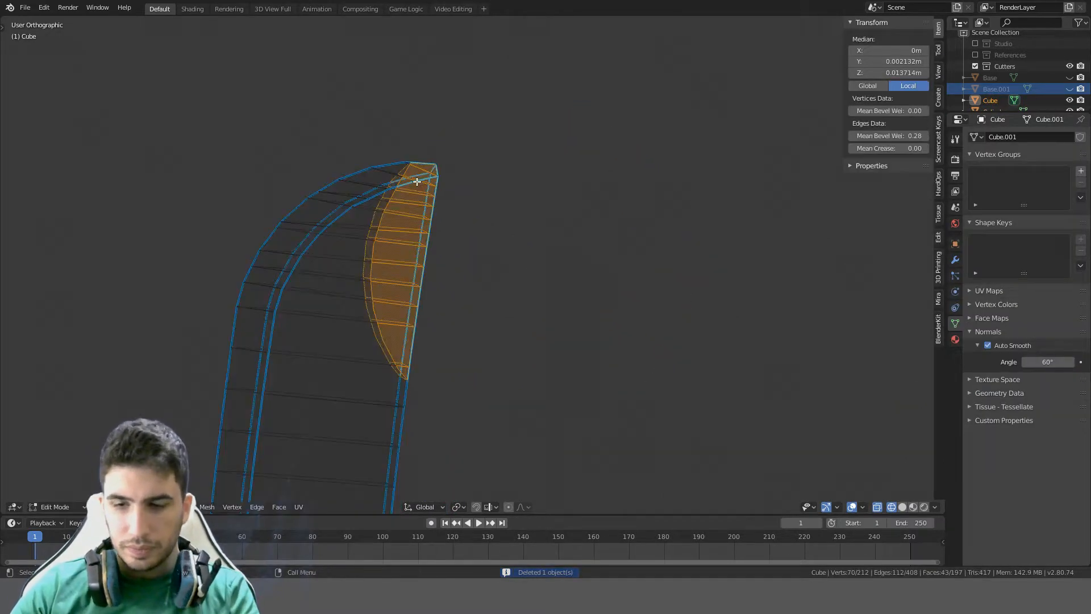
Delete the faces enclosed by the projected arc to cut a curved notch in the tip's back edge
{"action": "key", "text": "KP_3"}
{"action": "key", "text": "x"}
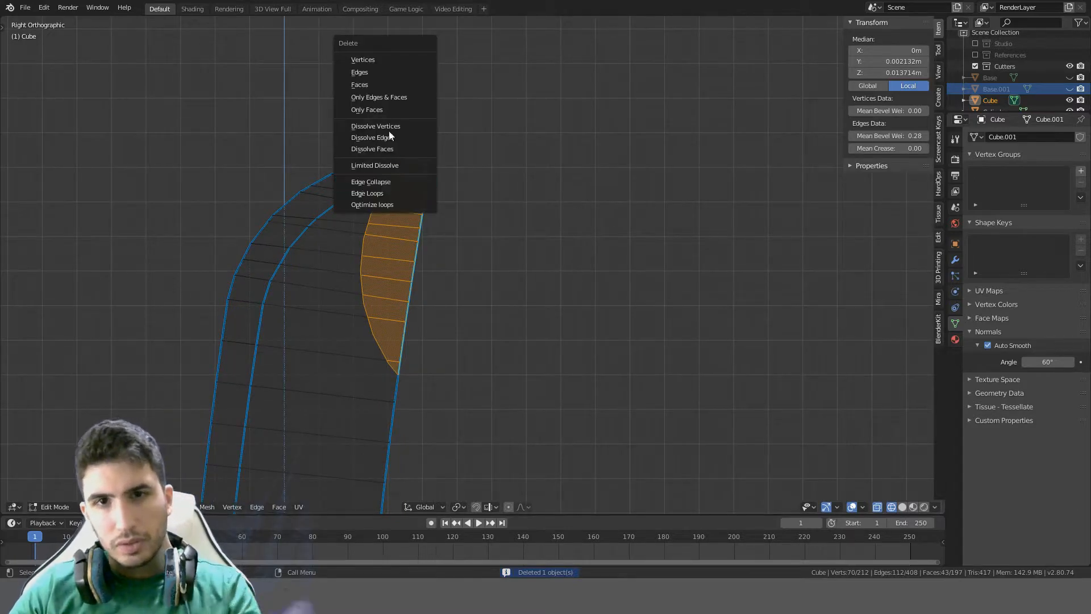
{"action": "left_click", "coordinate": [391, 86]}
{"action": "middle_click_drag", "start_coordinate": [391, 85], "coordinate": [381, 224]}
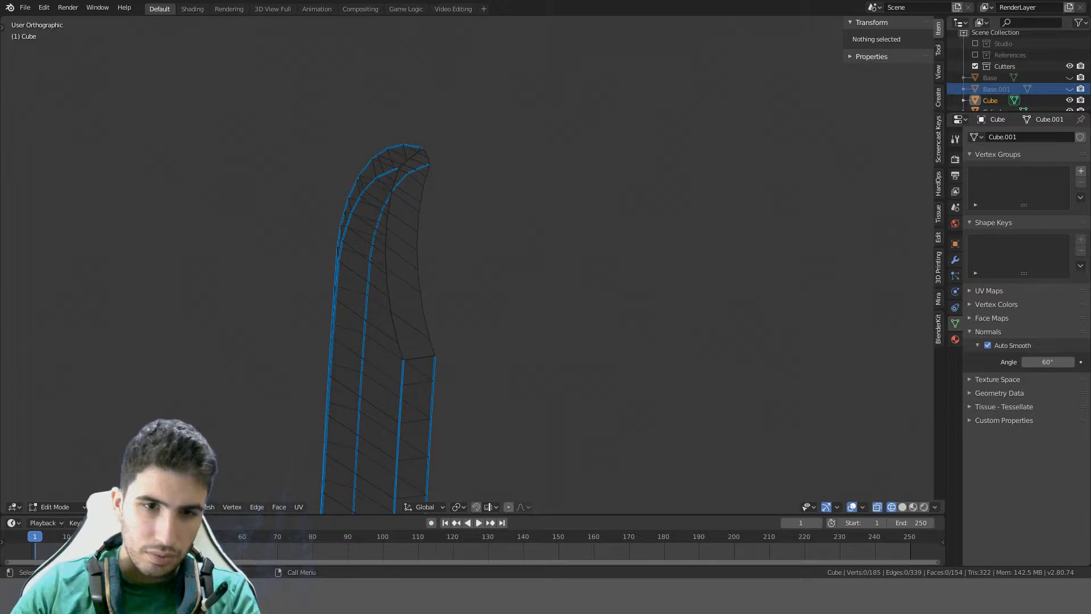
{"action": "scroll", "coordinate": [404, 360], "scroll_direction": "up", "scroll_amount": 6}
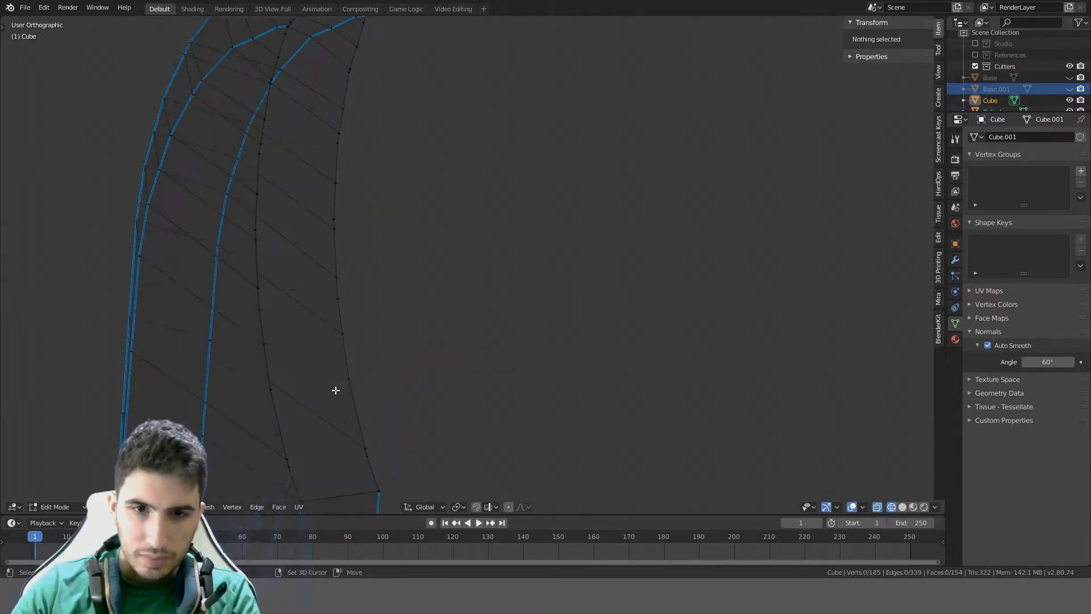
Switch to solid shading and dissolve the surplus vertices between the cross edges along the notch's lower part on both sides
{"action": "key", "text": "z"}
{"action": "left_click", "coordinate": [501, 344]}
{"action": "scroll", "coordinate": [483, 339], "scroll_direction": "up", "scroll_amount": 3}
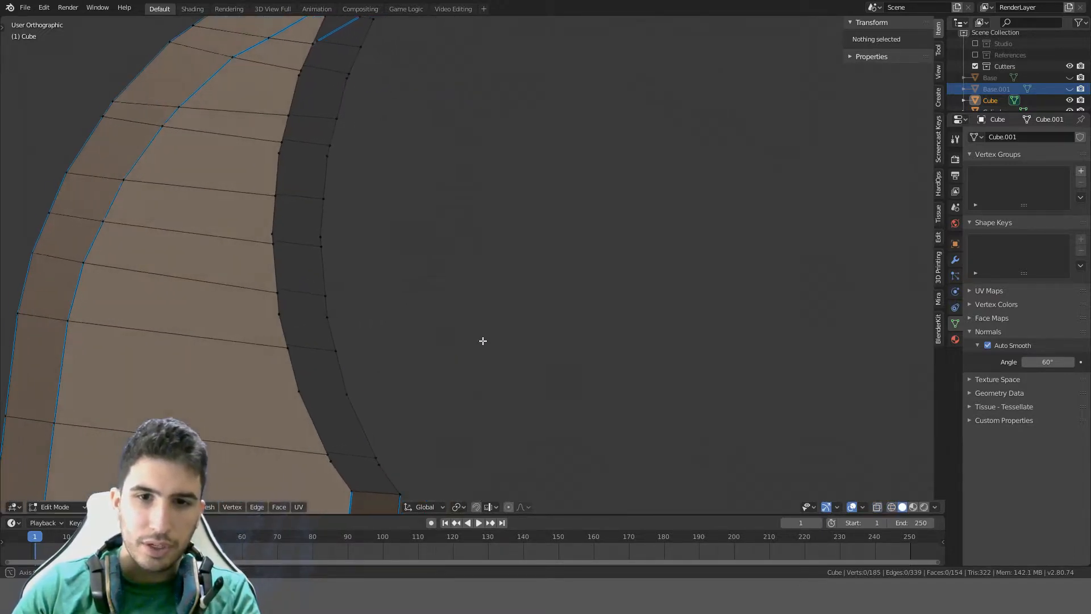
{"action": "left_click", "coordinate": [297, 391]}
{"action": "scroll", "coordinate": [404, 404], "scroll_direction": "down", "scroll_amount": 3}
{"action": "key", "text": "ctrl+x"}
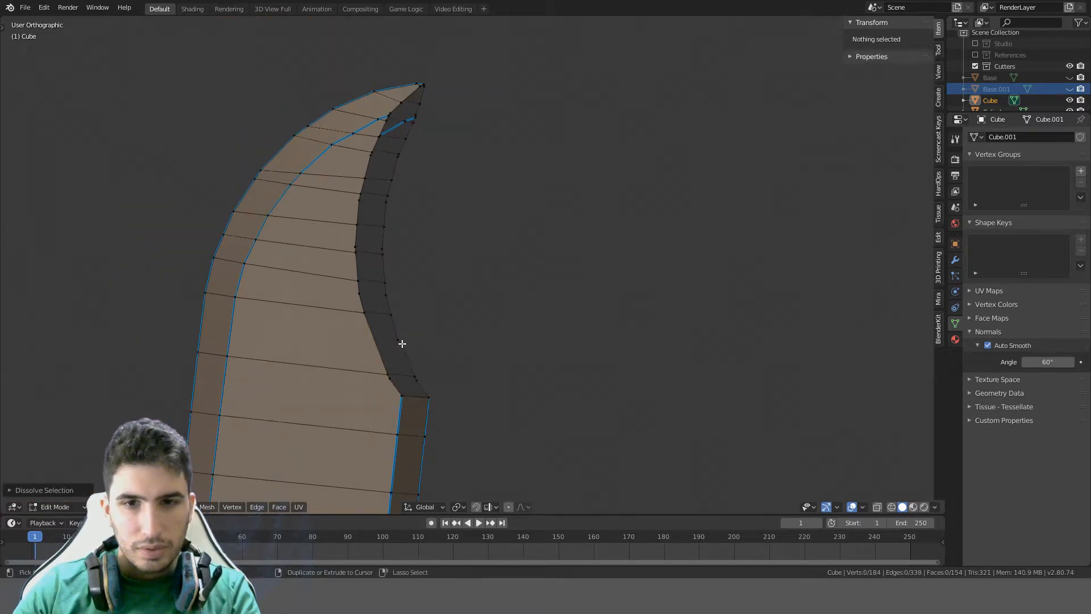
{"action": "left_click", "coordinate": [400, 343]}
{"action": "key", "text": "ctrl+x"}
{"action": "left_click", "coordinate": [391, 380]}
{"action": "key", "text": "ctrl+x"}
{"action": "left_click", "coordinate": [425, 379]}
{"action": "key", "text": "ctrl+x"}
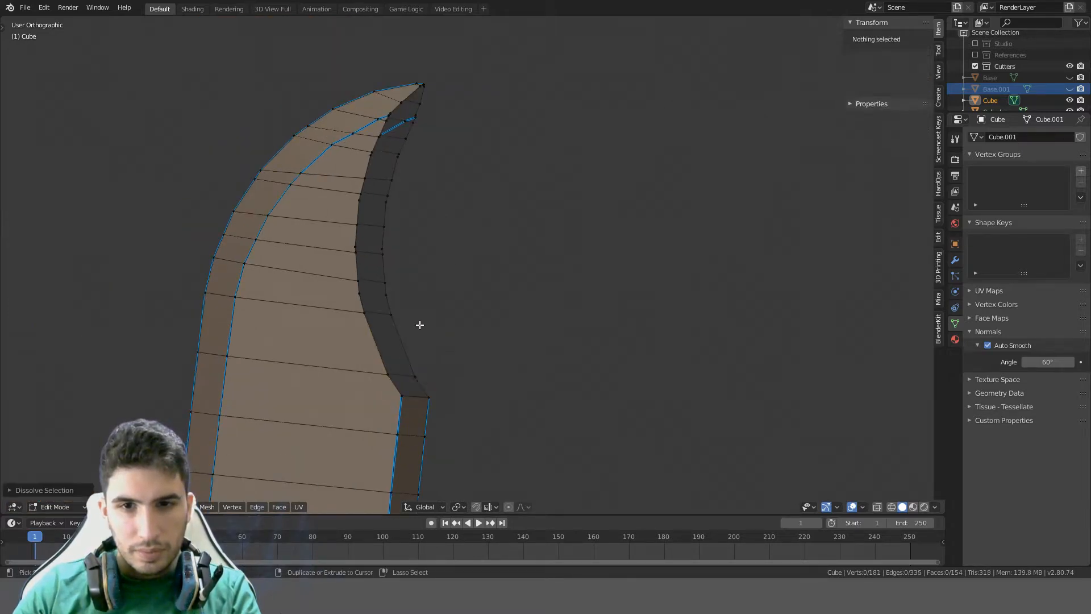
Dissolve the surplus vertices along the middle of the notch on both sides of the blade
{"action": "left_click", "coordinate": [386, 295]}
{"action": "key", "text": "ctrl+x"}
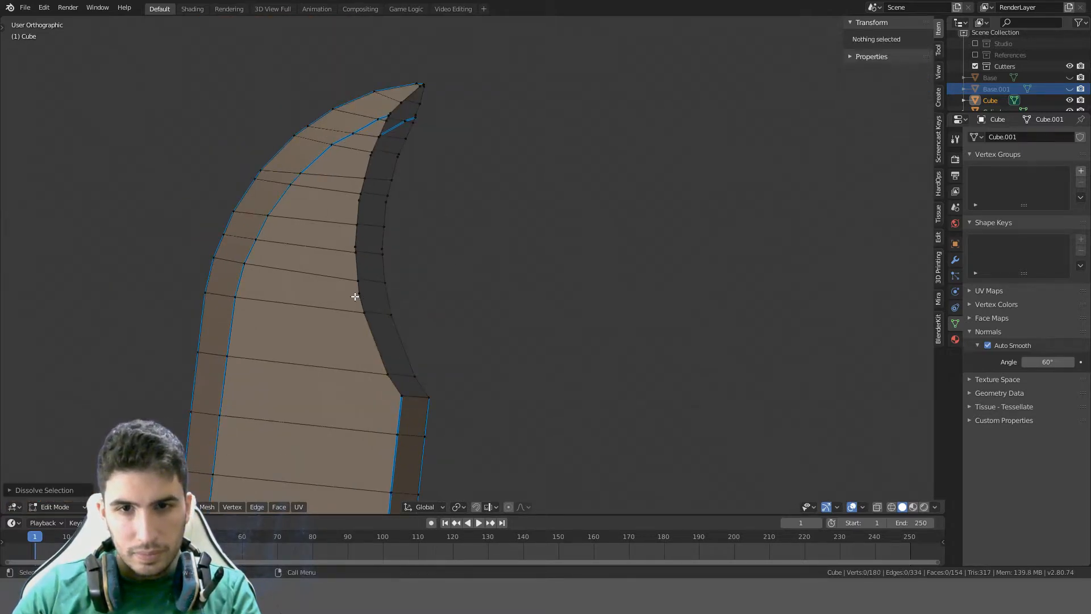
{"action": "left_click", "coordinate": [355, 296]}
{"action": "key", "text": "ctrl+x"}
{"action": "left_click", "coordinate": [358, 243]}
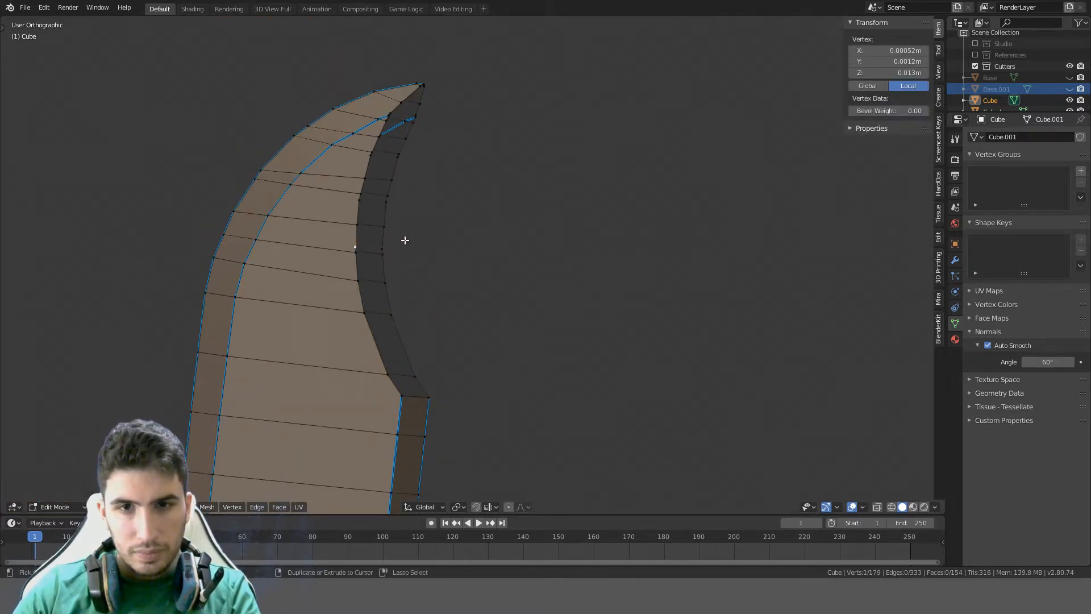
{"action": "key", "text": "ctrl+x"}
{"action": "left_click", "coordinate": [391, 240]}
{"action": "key", "text": "ctrl+x"}
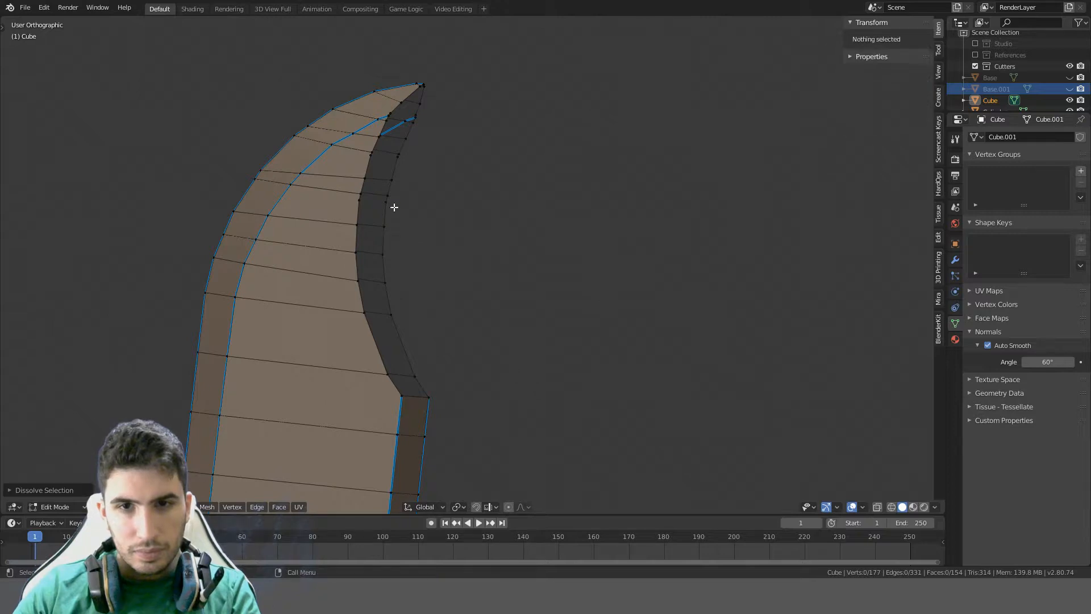
Dissolve the surplus vertices along the upper part of the notch on both sides of the blade
{"action": "left_click", "coordinate": [386, 202]}
{"action": "key", "text": "ctrl+x"}
{"action": "left_click", "coordinate": [361, 199]}
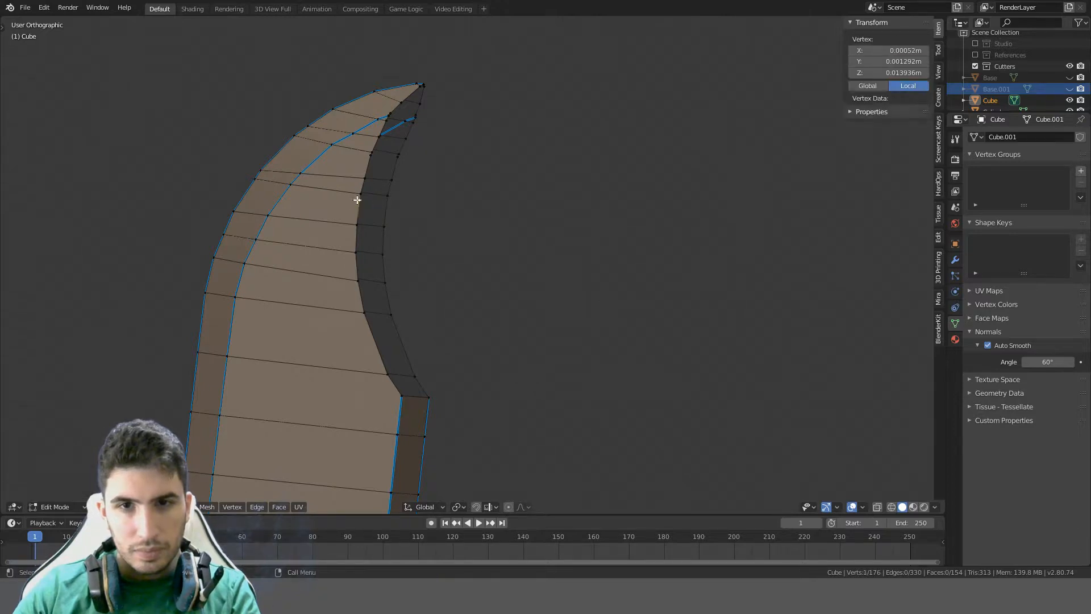
{"action": "key", "text": "ctrl+x"}
{"action": "left_click", "coordinate": [373, 153]}
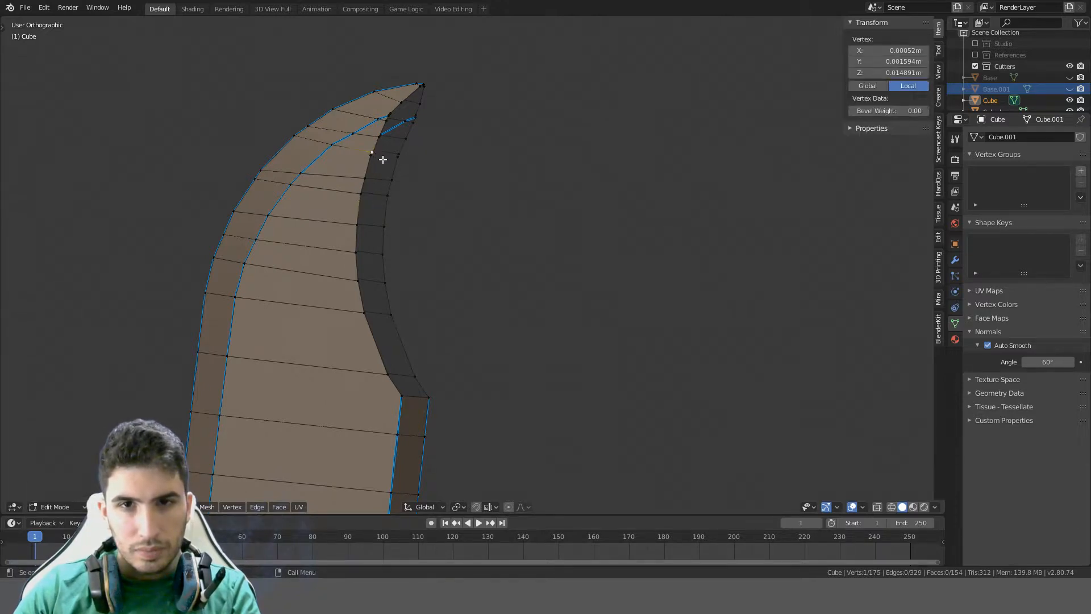
{"action": "key", "text": "ctrl+x"}
{"action": "left_click", "coordinate": [409, 157]}
{"action": "key", "text": "ctrl+x"}
Dissolve the pair of surplus vertices where the bevel line meets the notch just below the tip
{"action": "scroll", "coordinate": [432, 131], "scroll_direction": "up", "scroll_amount": 5}
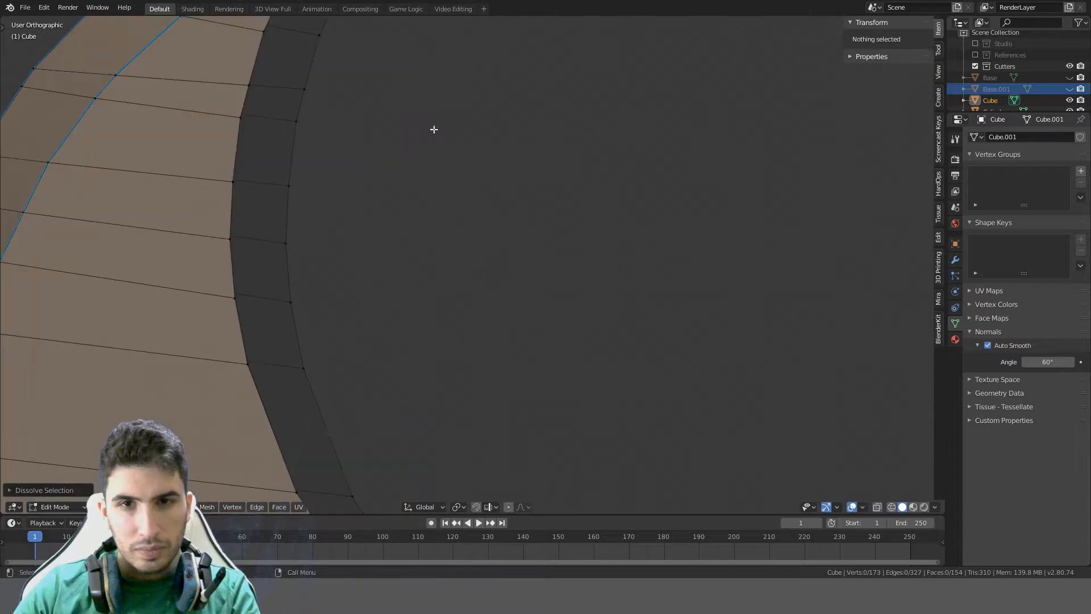
{"action": "scroll", "coordinate": [529, 280], "scroll_direction": "down", "scroll_amount": 4}
{"action": "scroll", "coordinate": [415, 229], "scroll_direction": "up", "scroll_amount": 2}
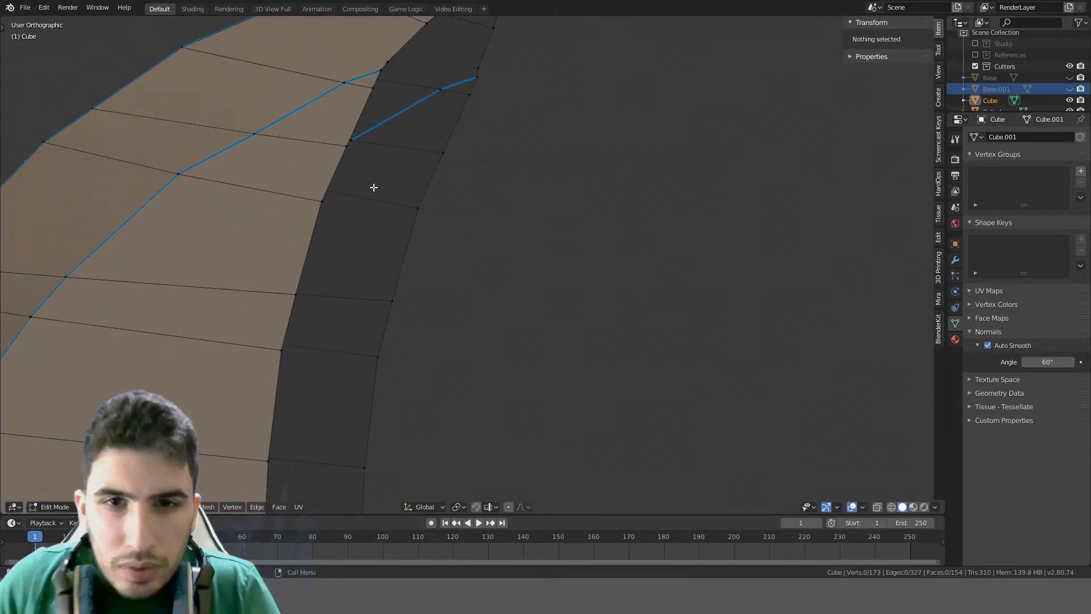
{"action": "left_click", "coordinate": [352, 141]}
{"action": "middle_click_drag", "start_coordinate": [398, 132], "coordinate": [405, 142]}
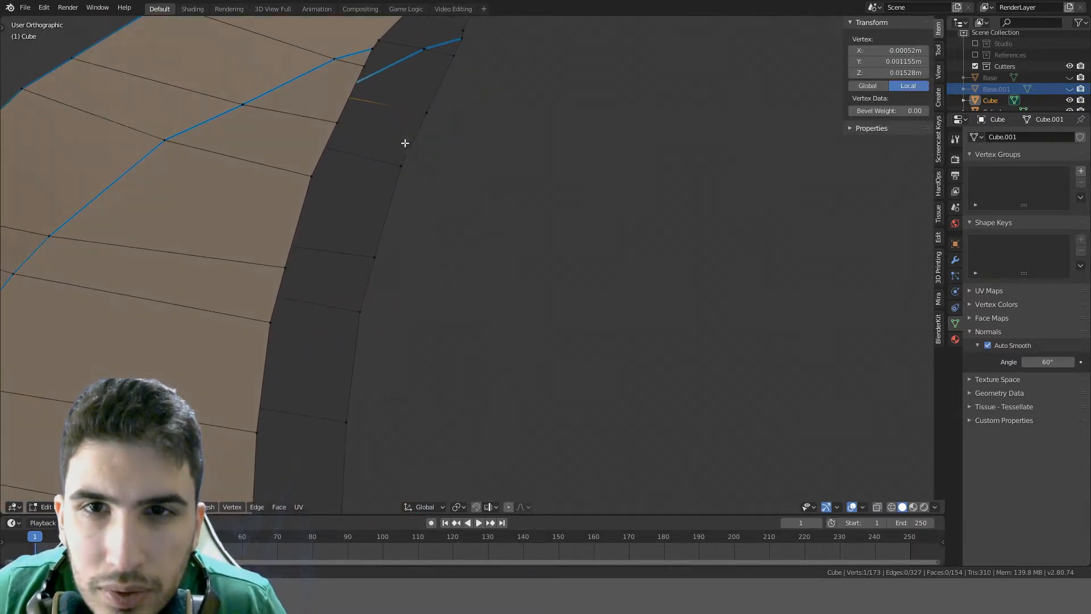
{"action": "middle_click_drag", "start_coordinate": [403, 66], "coordinate": [400, 221], "text": "shift"}
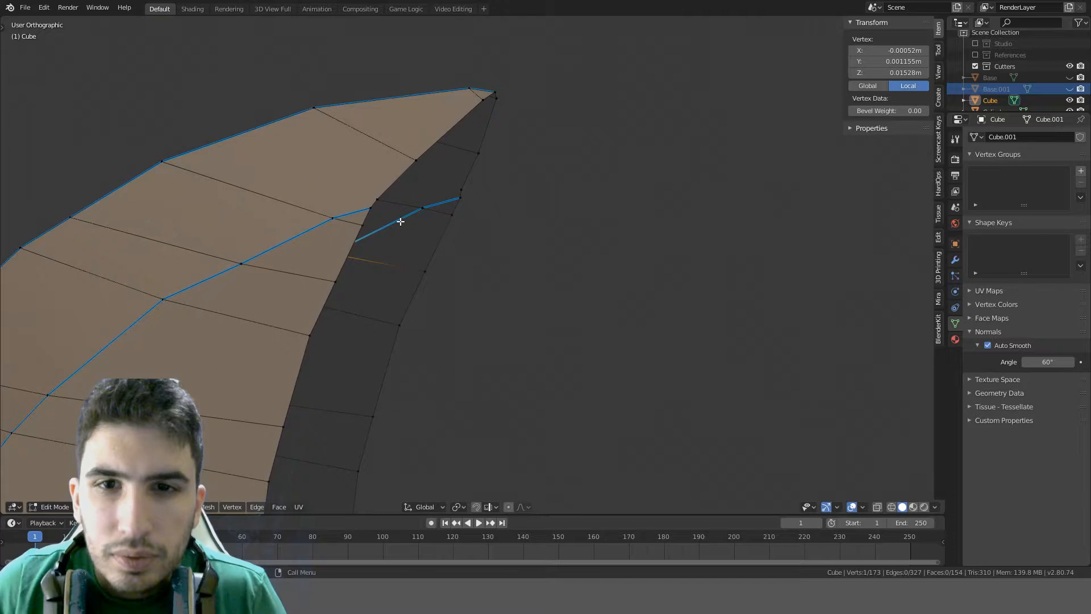
{"action": "left_click", "coordinate": [378, 198]}
{"action": "left_click", "coordinate": [464, 188], "text": "shift"}
{"action": "key", "text": "ctrl+x"}
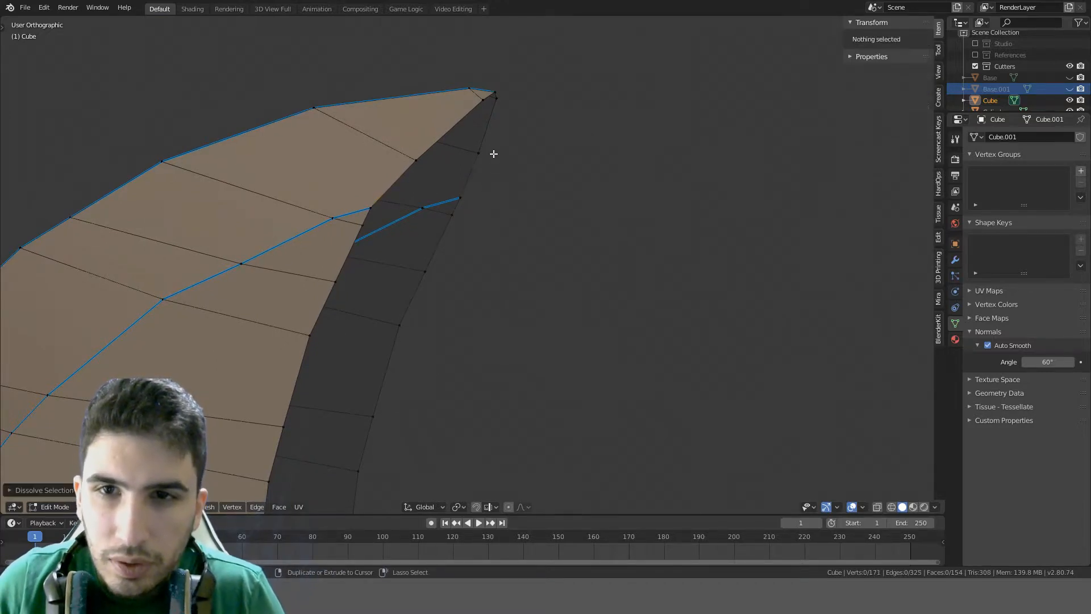
Fill the open notch wall with faces from its lower corner up to just below the bevel line
{"action": "scroll", "coordinate": [478, 177], "scroll_direction": "down", "scroll_amount": 4}
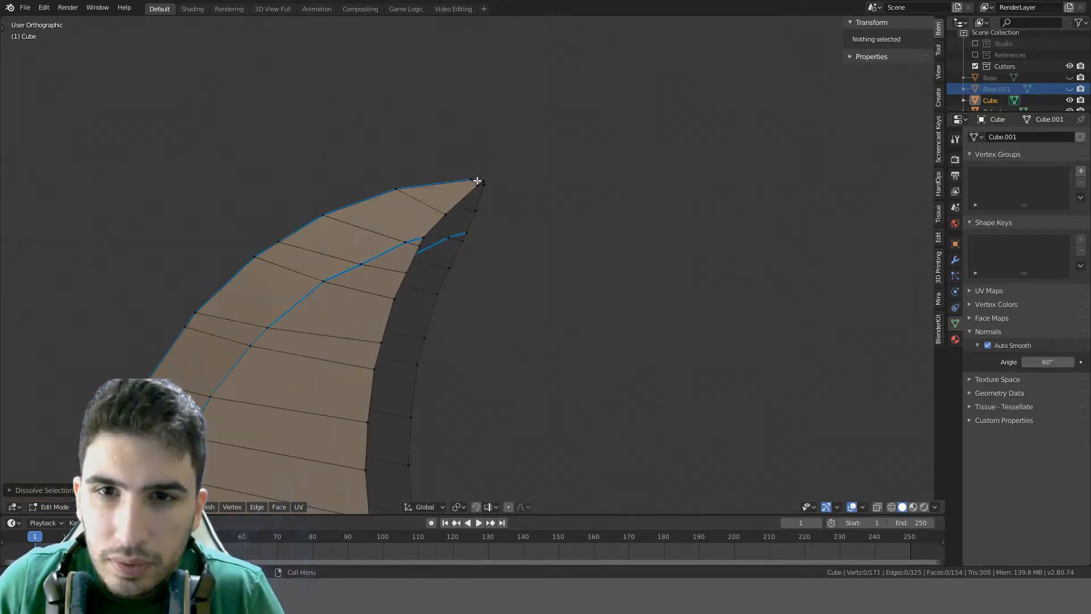
{"action": "scroll", "coordinate": [468, 368], "scroll_direction": "down", "scroll_amount": 3}
{"action": "middle_click_drag", "start_coordinate": [464, 385], "coordinate": [440, 178], "text": "shift"}
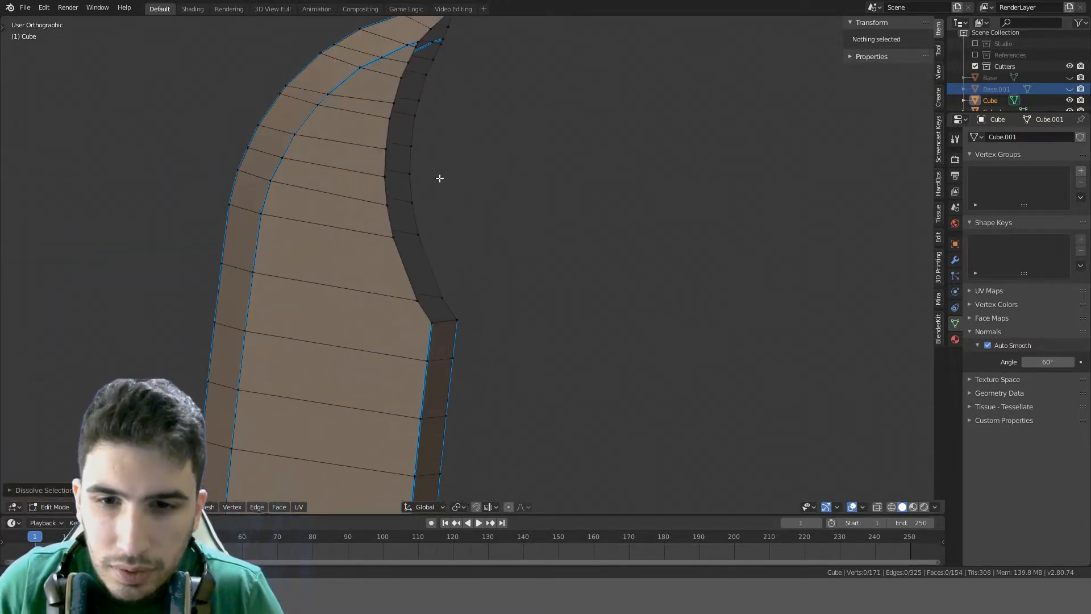
{"action": "left_click", "coordinate": [431, 327]}
{"action": "left_click", "coordinate": [463, 318], "text": "shift"}
{"action": "key", "text": "f"}
{"action": "key", "text": "f"}
{"action": "key", "text": "f"}
{"action": "key", "text": "f"}
{"action": "key", "text": "f"}
{"action": "key", "text": "f"}
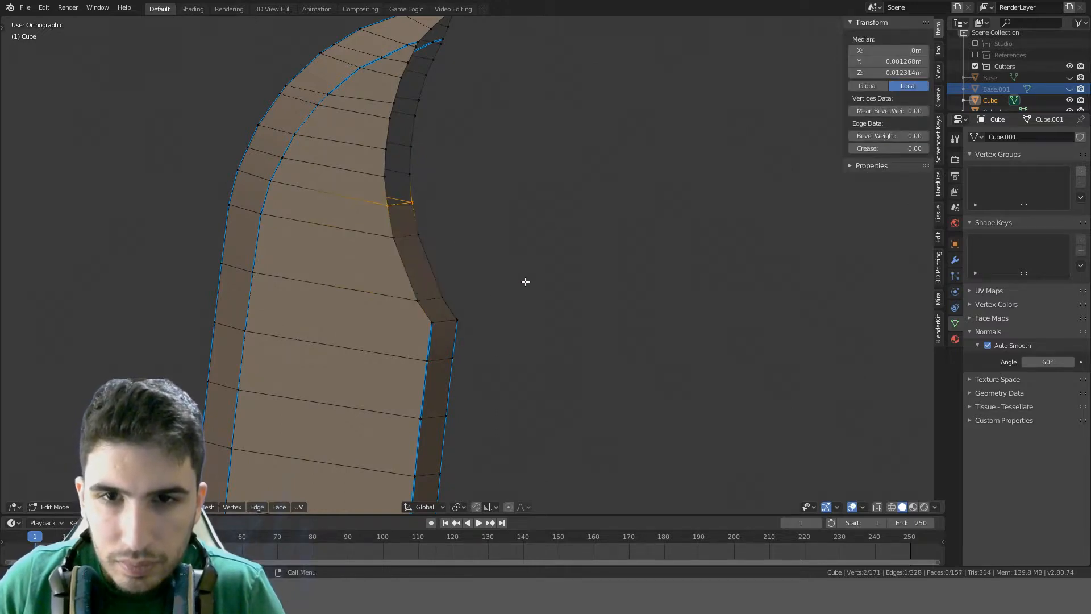
{"action": "key", "text": "f"}
{"action": "key", "text": "f"}
{"action": "key", "text": "f"}
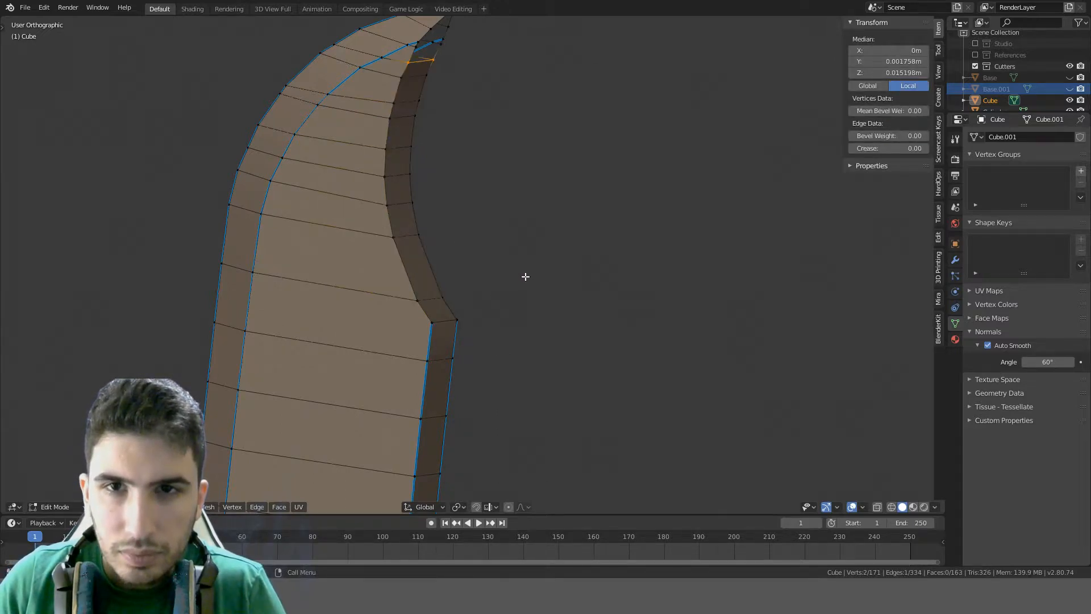
Fill the remaining gap in the notch wall with faces up to the blade's point
{"action": "middle_click_drag", "start_coordinate": [546, 214], "coordinate": [519, 391], "text": "shift"}
{"action": "scroll", "coordinate": [511, 338], "scroll_direction": "up", "scroll_amount": 4}
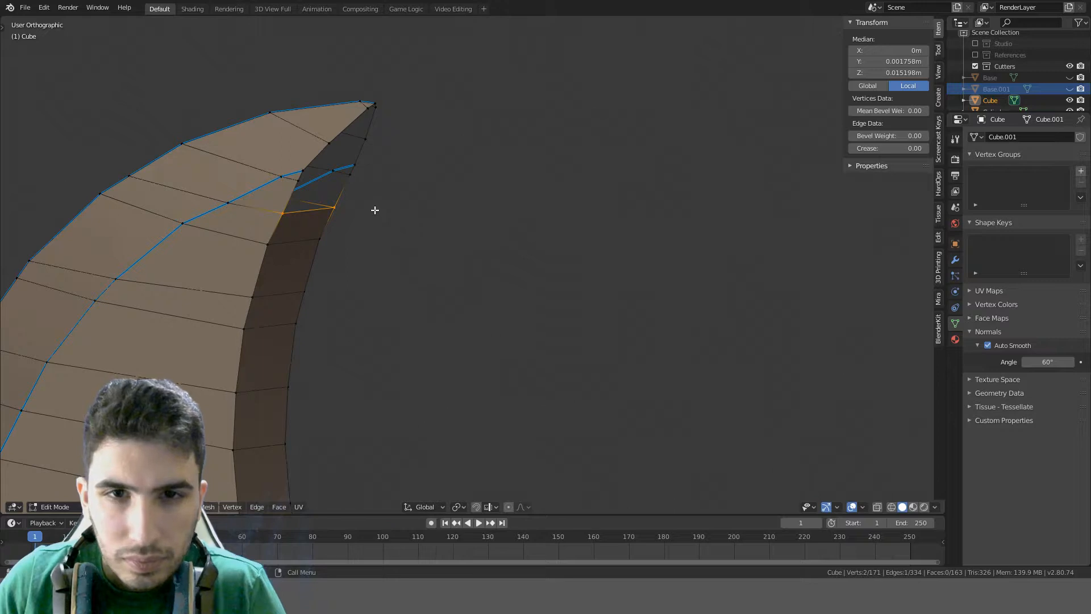
{"action": "key", "text": "f"}
{"action": "key", "text": "f"}
{"action": "key", "text": "f"}
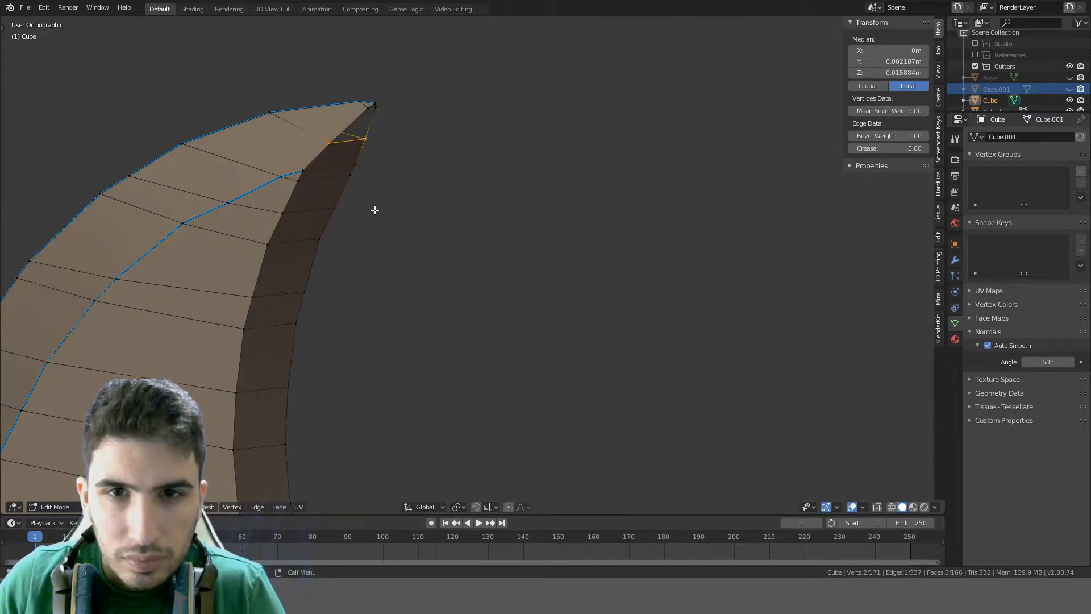
{"action": "key", "text": "f"}
{"action": "key", "text": "alt+a"}
{"action": "scroll", "coordinate": [472, 212], "scroll_direction": "down", "scroll_amount": 8}
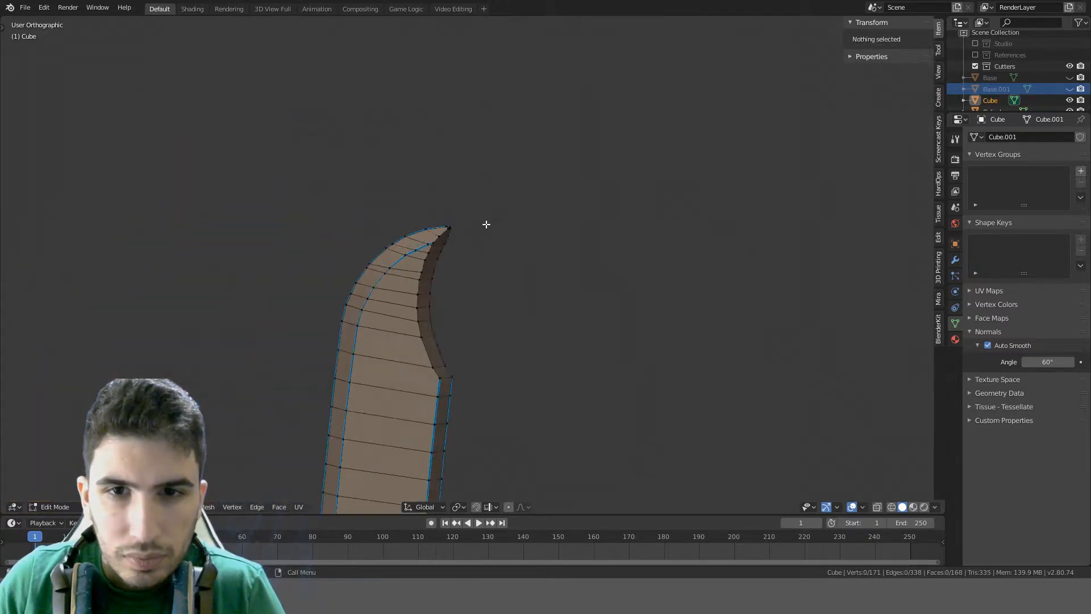
Leave mesh editing and examine the blade's overall silhouette and notched tip from the side and at an angle
{"action": "key", "text": "Tab"}
{"action": "scroll", "coordinate": [488, 245], "scroll_direction": "down", "scroll_amount": 4}
{"action": "middle_click_drag", "start_coordinate": [487, 263], "coordinate": [520, 266]}
{"action": "scroll", "coordinate": [519, 260], "scroll_direction": "up", "scroll_amount": 1}
{"action": "key", "text": "KP_3"}
{"action": "scroll", "coordinate": [530, 265], "scroll_direction": "down", "scroll_amount": 6}
{"action": "middle_click_drag", "start_coordinate": [507, 318], "coordinate": [534, 256], "text": "shift"}
{"action": "scroll", "coordinate": [534, 244], "scroll_direction": "up", "scroll_amount": 3}
{"action": "key", "text": "alt+a"}
{"action": "scroll", "coordinate": [523, 167], "scroll_direction": "up", "scroll_amount": 4}
{"action": "scroll", "coordinate": [555, 160], "scroll_direction": "down", "scroll_amount": 4}
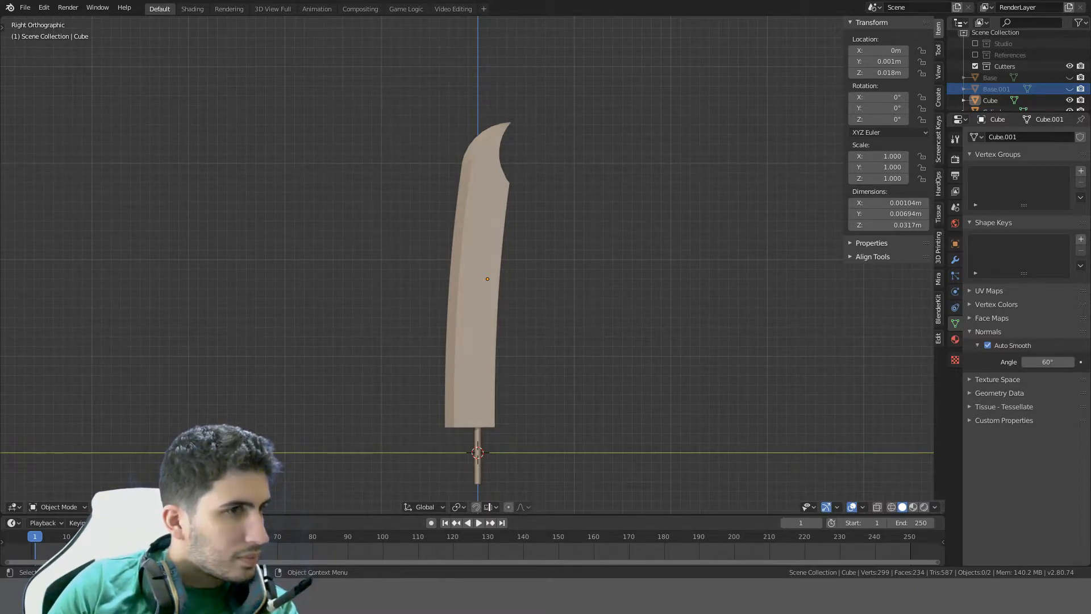
{"action": "middle_click_drag", "start_coordinate": [500, 171], "coordinate": [470, 203]}
{"action": "key", "text": "KP_3"}
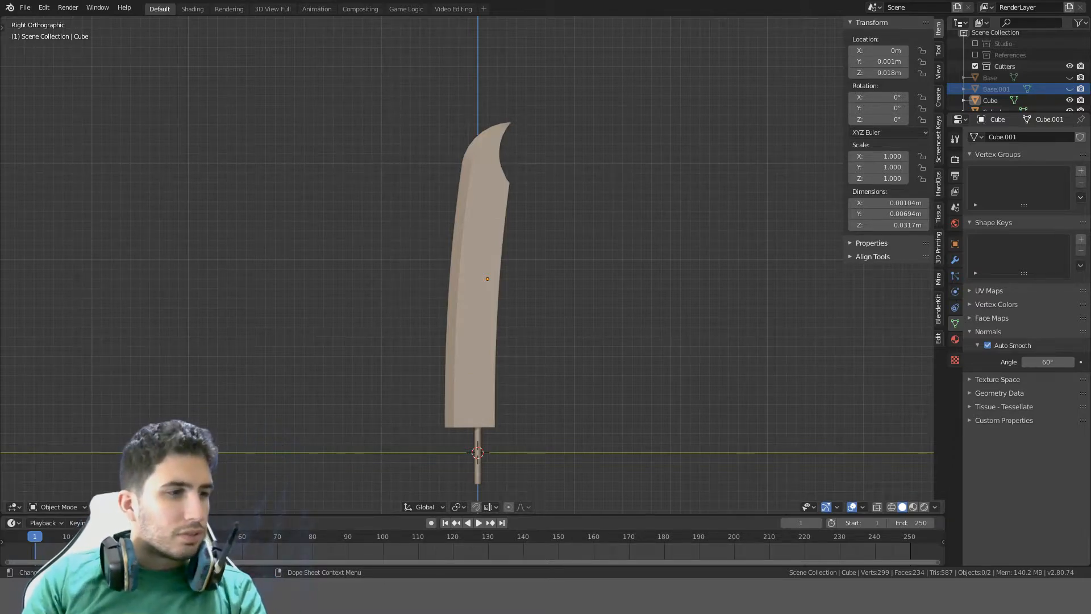
{"action": "middle_click_drag", "start_coordinate": [611, 207], "coordinate": [540, 265]}
{"action": "key", "text": "KP_3"}
Fill the bevelled cutting-edge portion of the blade's open bottom end with a face
{"action": "scroll", "coordinate": [539, 267], "scroll_direction": "up", "scroll_amount": 3}
{"action": "middle_click_drag", "start_coordinate": [533, 348], "coordinate": [512, 90], "text": "shift"}
{"action": "middle_click_drag", "start_coordinate": [491, 248], "coordinate": [519, 241]}
{"action": "left_click", "coordinate": [462, 253]}
{"action": "key", "text": "Tab"}
{"action": "scroll", "coordinate": [422, 271], "scroll_direction": "up", "scroll_amount": 2}
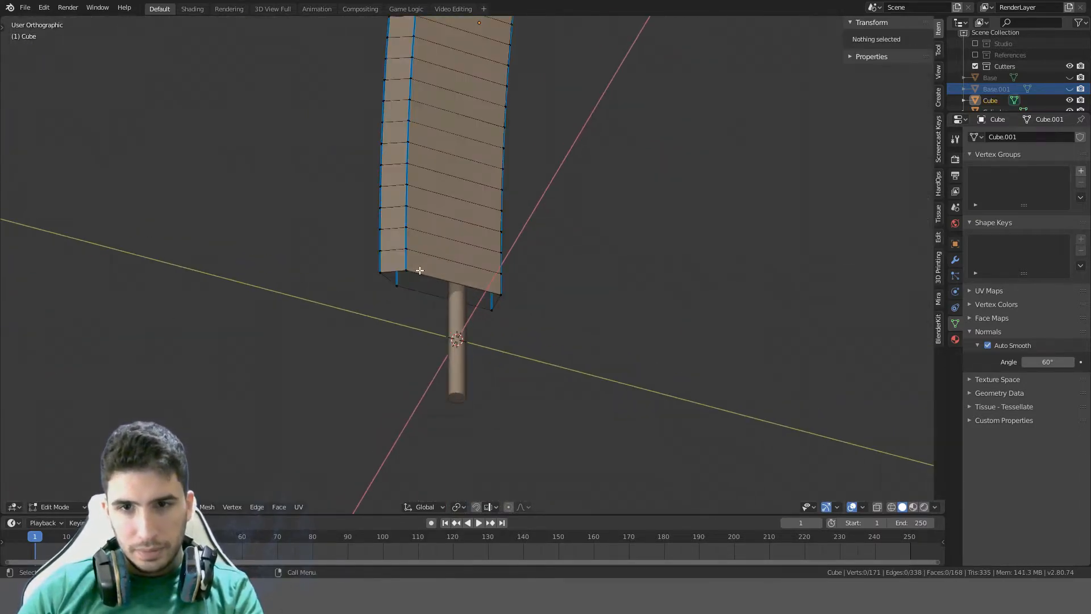
{"action": "scroll", "coordinate": [419, 272], "scroll_direction": "up", "scroll_amount": 2}
{"action": "left_click", "coordinate": [313, 279]}
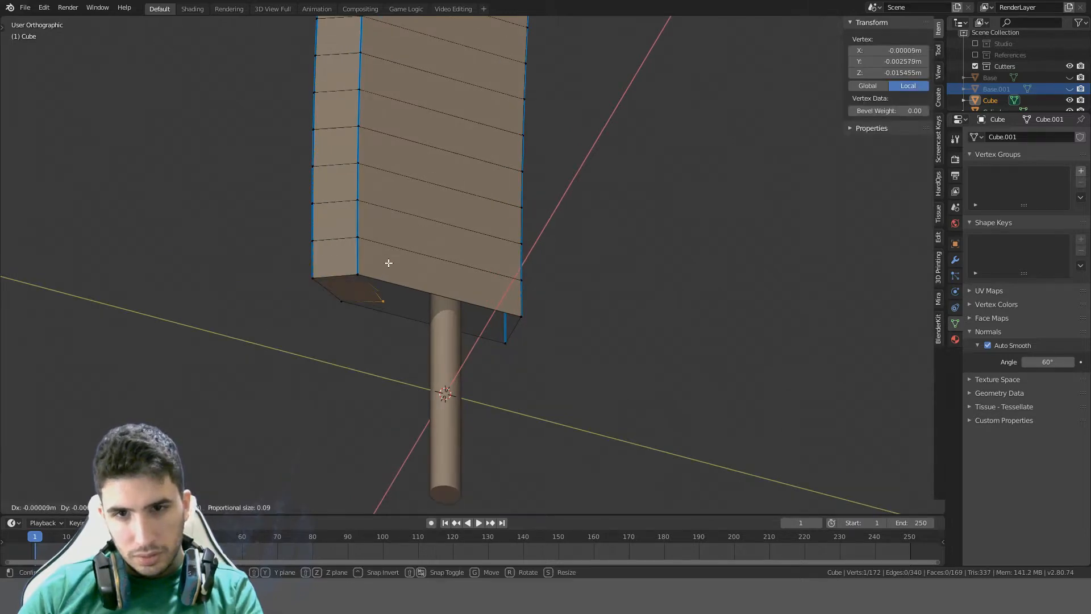
Close the rest of the blade's open bottom with a face built from the two back-edge corners
{"action": "left_click", "coordinate": [521, 317]}
{"action": "left_click", "coordinate": [514, 343], "text": "shift"}
{"action": "key", "text": "f"}
{"action": "key", "text": "alt+a"}
{"action": "scroll", "coordinate": [540, 313], "scroll_direction": "down", "scroll_amount": 2}
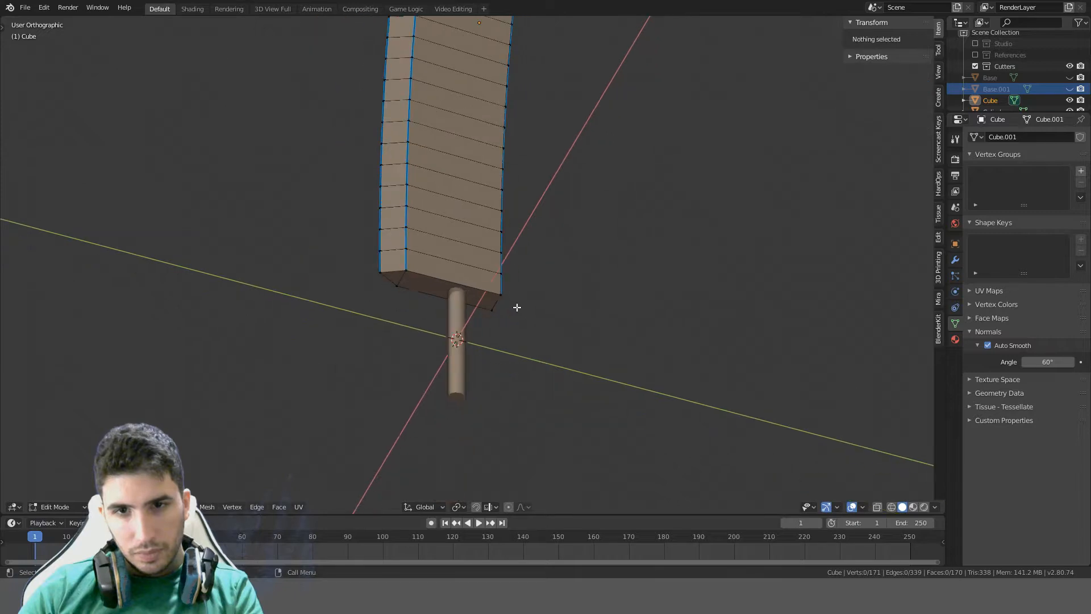
Examine the blade's closed bottom end at several angles and its full silhouette from the side
{"action": "middle_click_drag", "start_coordinate": [609, 303], "coordinate": [520, 334]}
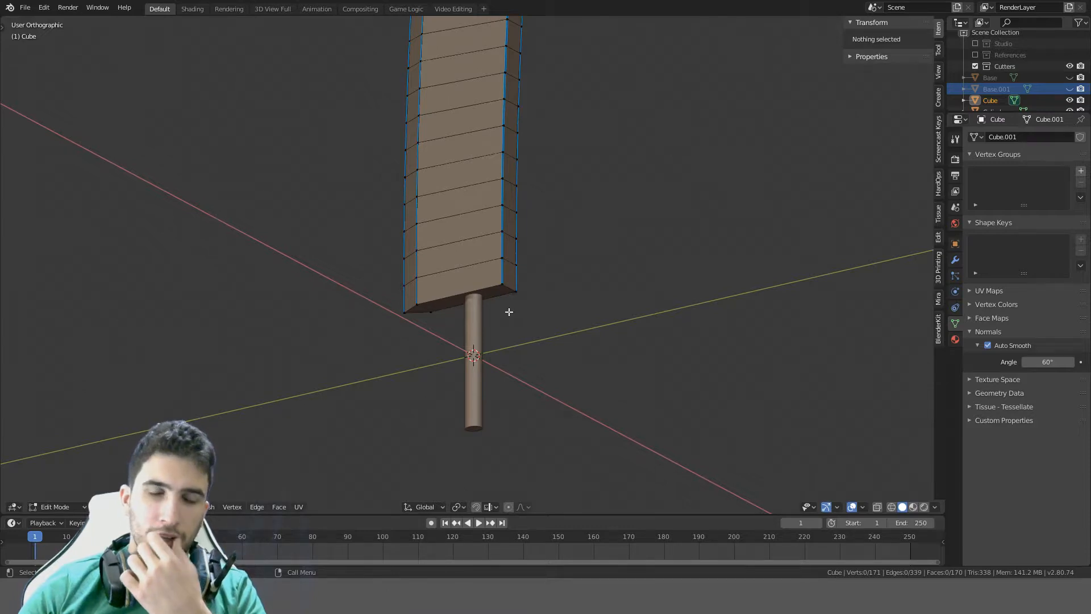
{"action": "mouse_move", "coordinate": [509, 312]}
{"action": "middle_mouse_down"}
{"action": "mouse_move", "coordinate": [463, 285]}
{"action": "mouse_move", "coordinate": [519, 304]}
{"action": "mouse_move", "coordinate": [500, 295]}
{"action": "middle_mouse_up"}
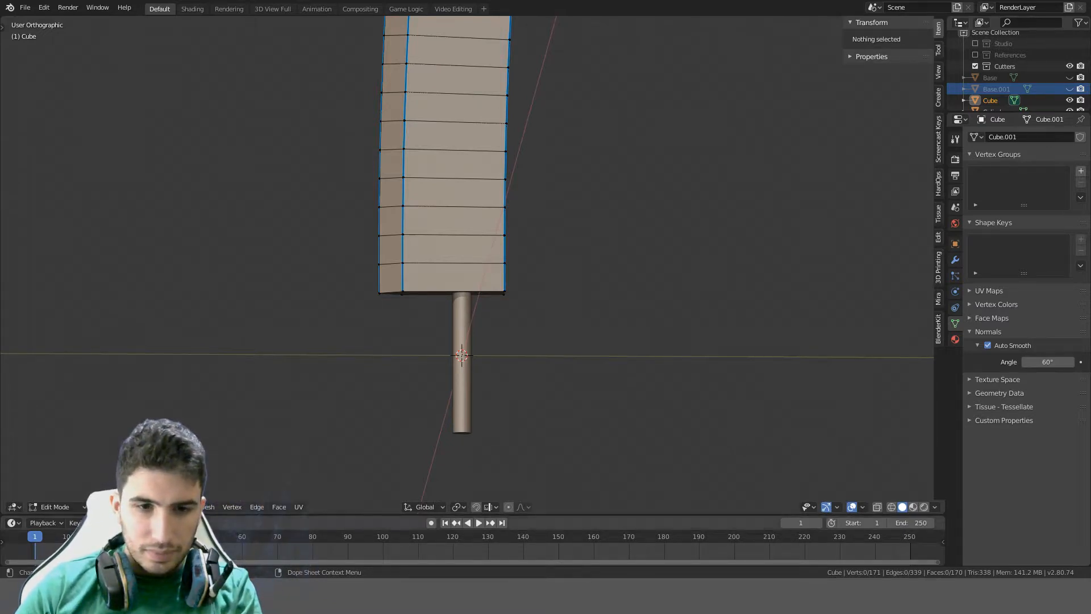
{"action": "middle_click_drag", "start_coordinate": [643, 248], "coordinate": [618, 223]}
{"action": "scroll", "coordinate": [589, 253], "scroll_direction": "down", "scroll_amount": 7}
{"action": "key", "text": "Tab"}
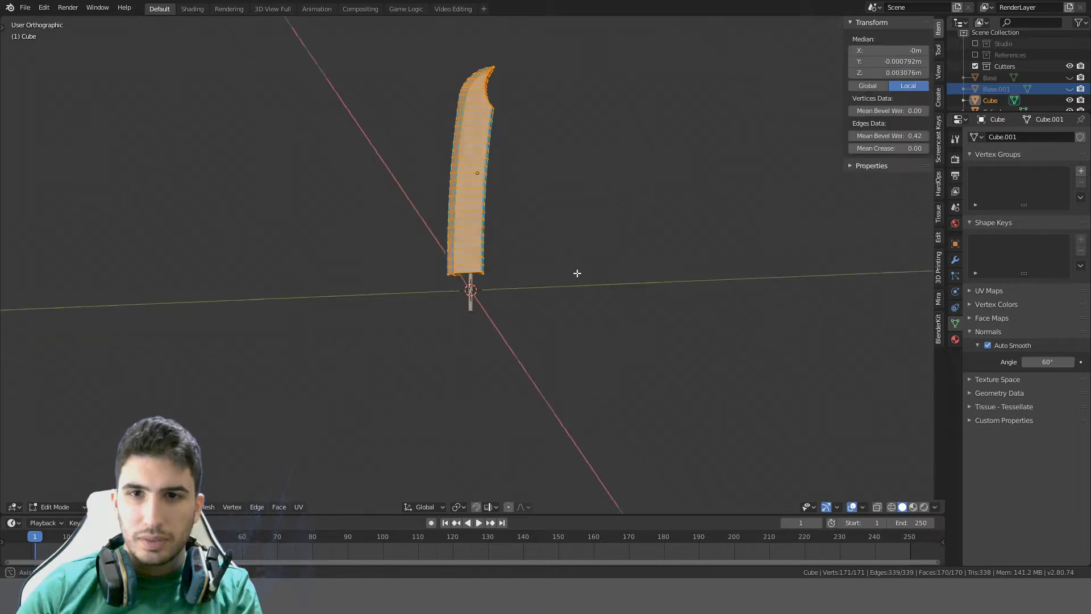
{"action": "key", "text": "Tab"}
{"action": "key", "text": "KP_3"}
{"action": "middle_click_drag", "start_coordinate": [570, 159], "coordinate": [553, 292], "text": "shift"}
{"action": "scroll", "coordinate": [553, 293], "scroll_direction": "up", "scroll_amount": 7}
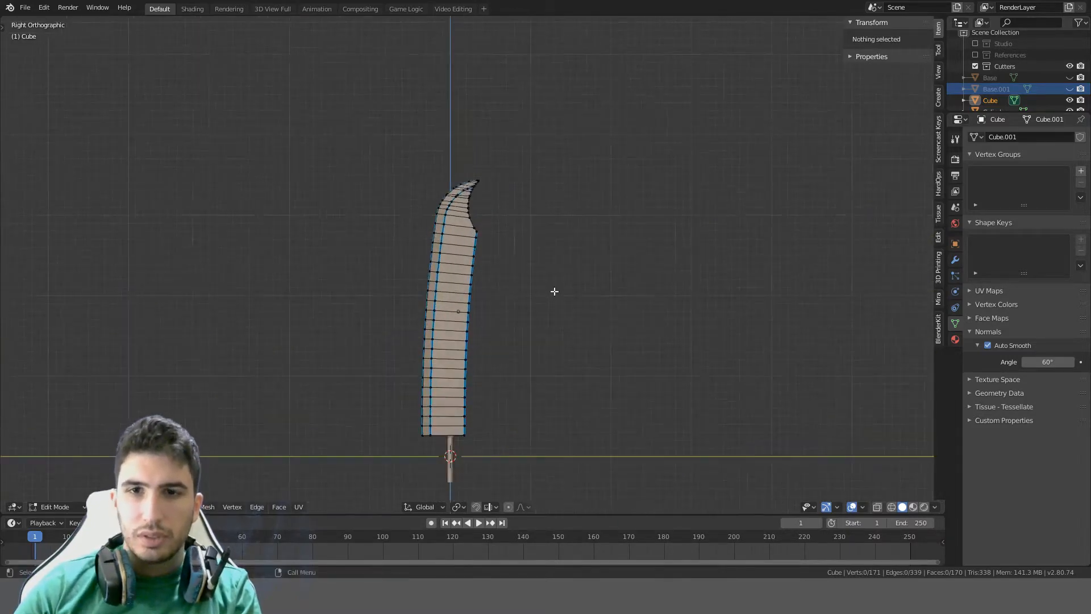
Mark both rim edge loops of the notch and the crosswise edge at its lower corner as sharp with HardOps
{"action": "middle_click_drag", "start_coordinate": [504, 139], "coordinate": [474, 243], "text": "shift"}
{"action": "left_click", "coordinate": [480, 233], "text": "alt"}
{"action": "left_click", "coordinate": [474, 245], "text": "alt+shift"}
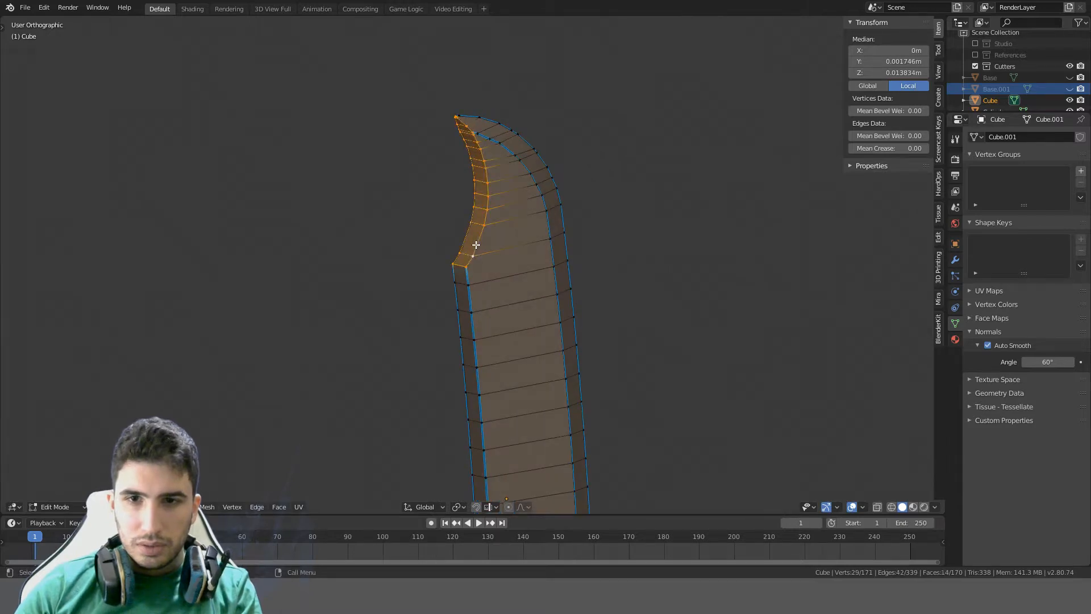
{"action": "right_click", "coordinate": [475, 244]}
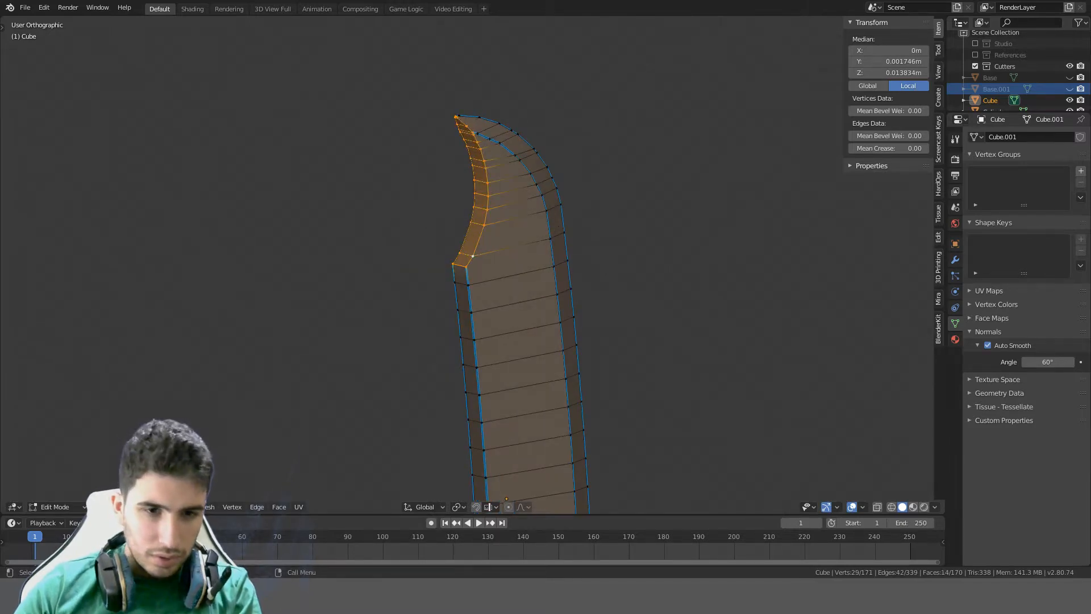
{"action": "left_click", "coordinate": [110, 507]}
{"action": "key", "text": "ctrl+1"}
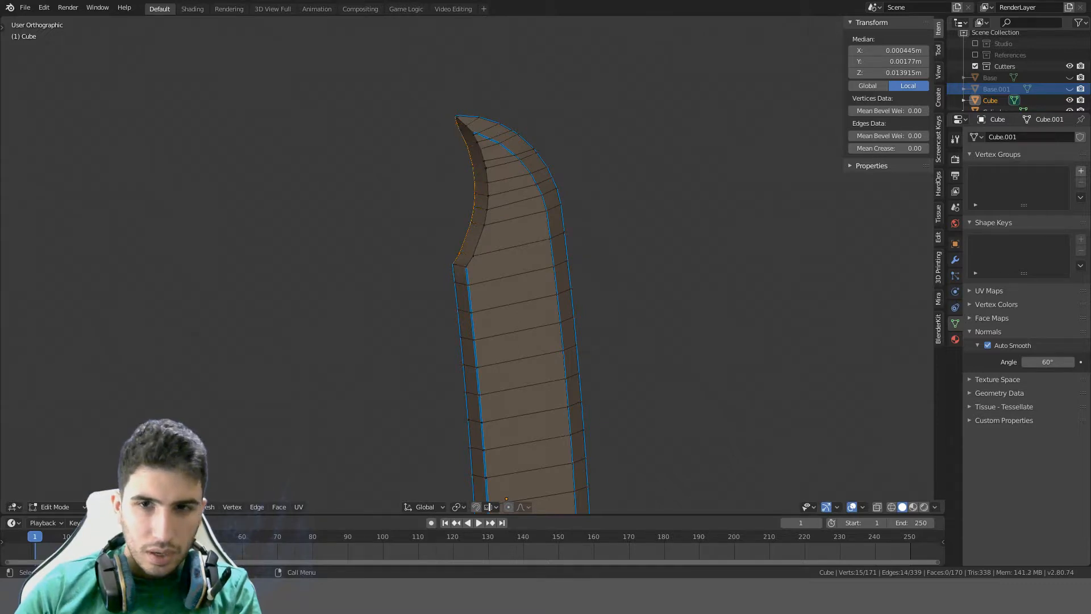
{"action": "left_click", "coordinate": [480, 237], "text": "alt+shift"}
{"action": "key", "text": "q"}
{"action": "left_click", "coordinate": [482, 237]}
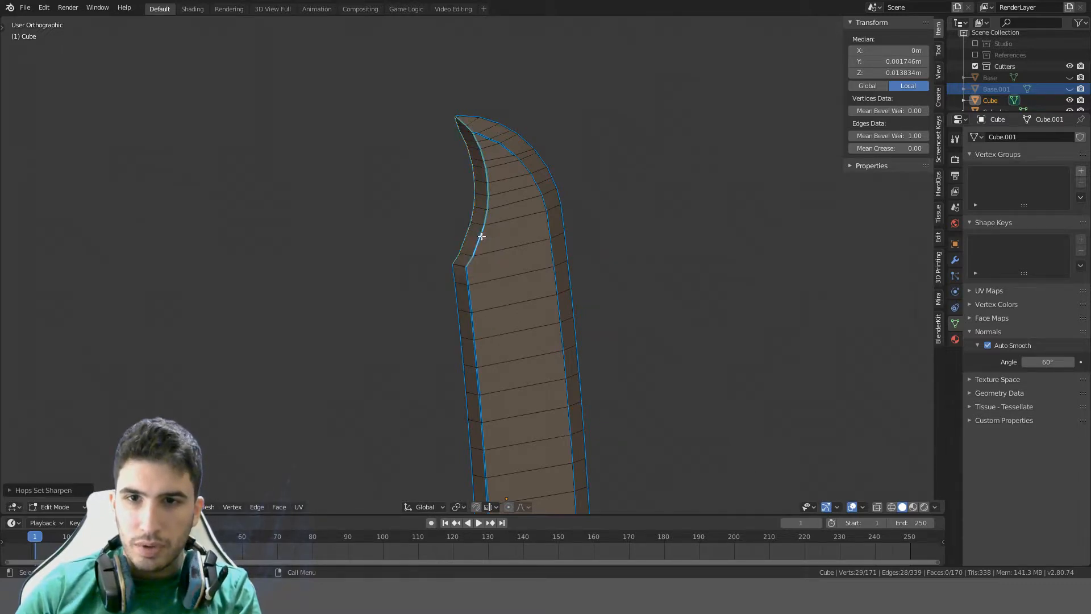
{"action": "middle_click_drag", "start_coordinate": [482, 236], "coordinate": [502, 250]}
{"action": "left_click", "coordinate": [491, 256]}
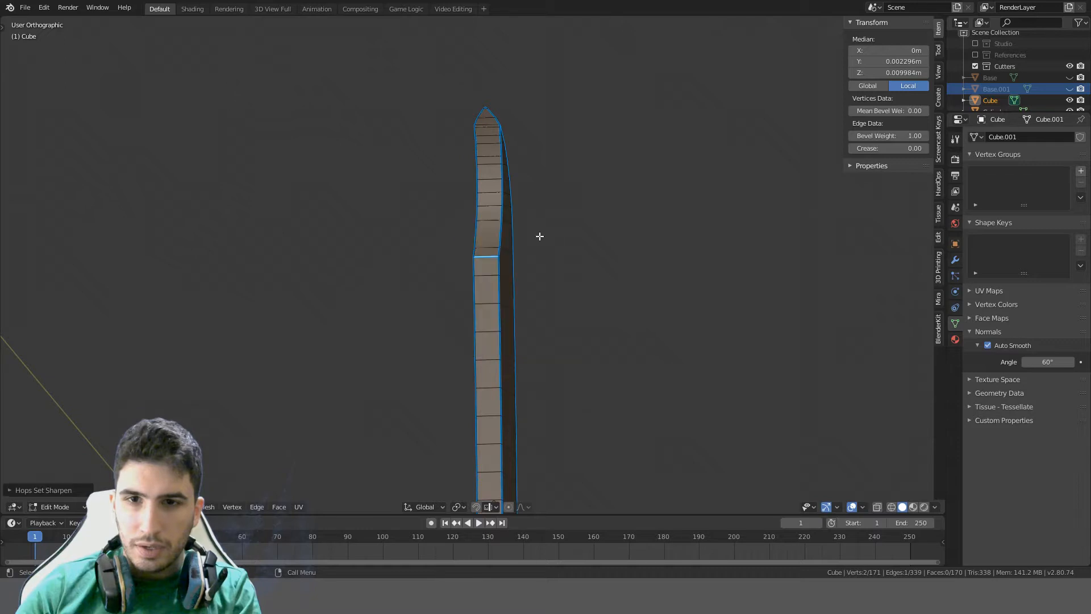
Examine the blade's curvature and notched tip from the side and at several angles, both shaded and with its mesh edges
{"action": "key", "text": "Tab"}
{"action": "middle_click_drag", "start_coordinate": [571, 240], "coordinate": [468, 307]}
{"action": "scroll", "coordinate": [444, 246], "scroll_direction": "down", "scroll_amount": 2}
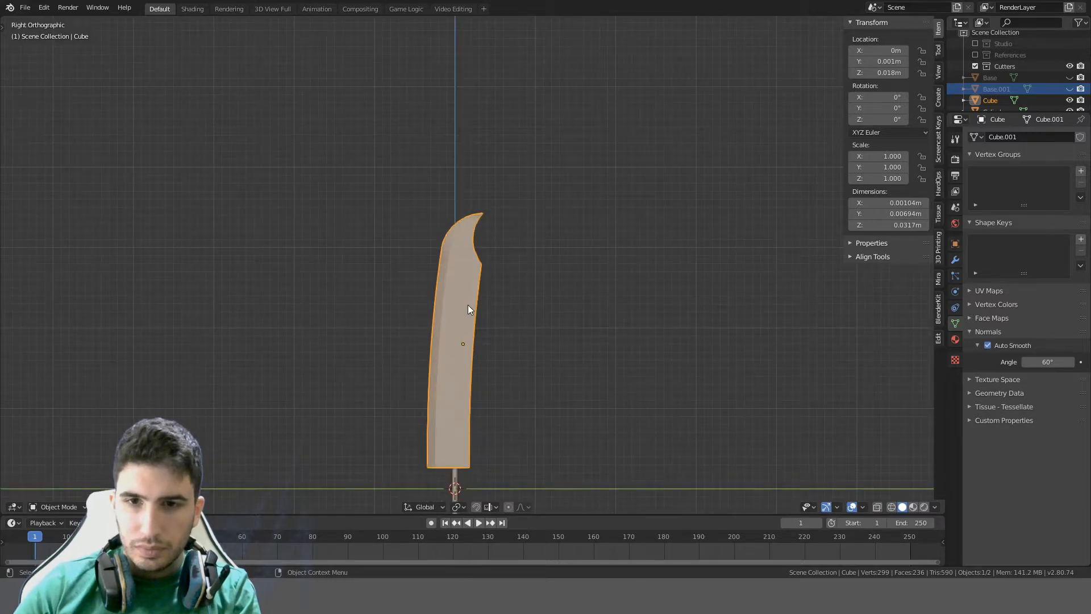
{"action": "key", "text": "KP_3"}
{"action": "scroll", "coordinate": [475, 322], "scroll_direction": "up", "scroll_amount": 4}
{"action": "key", "text": "Tab"}
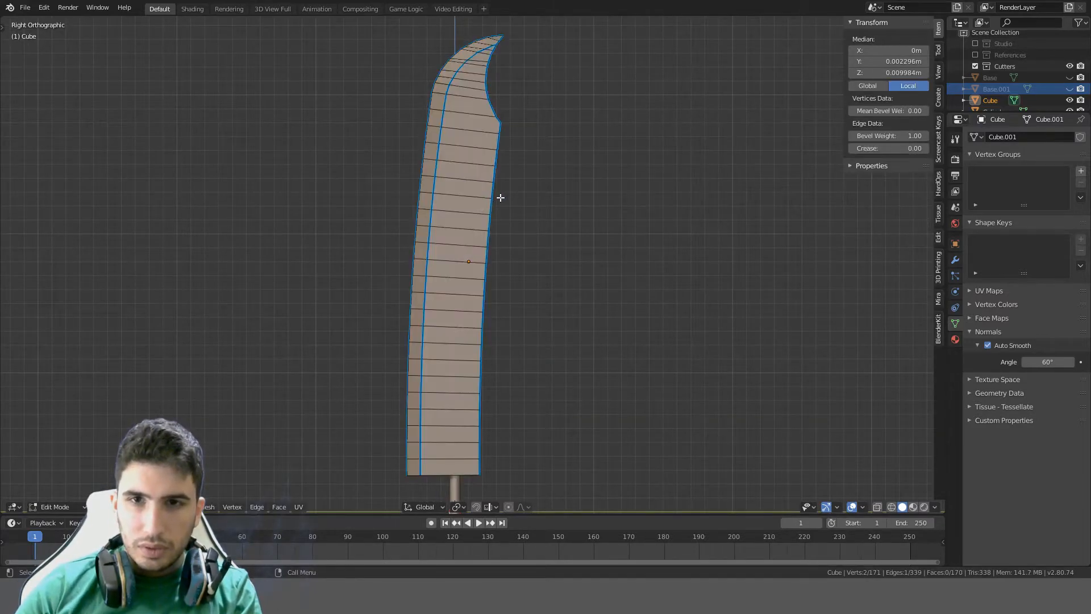
{"action": "scroll", "coordinate": [512, 194], "scroll_direction": "down", "scroll_amount": 2}
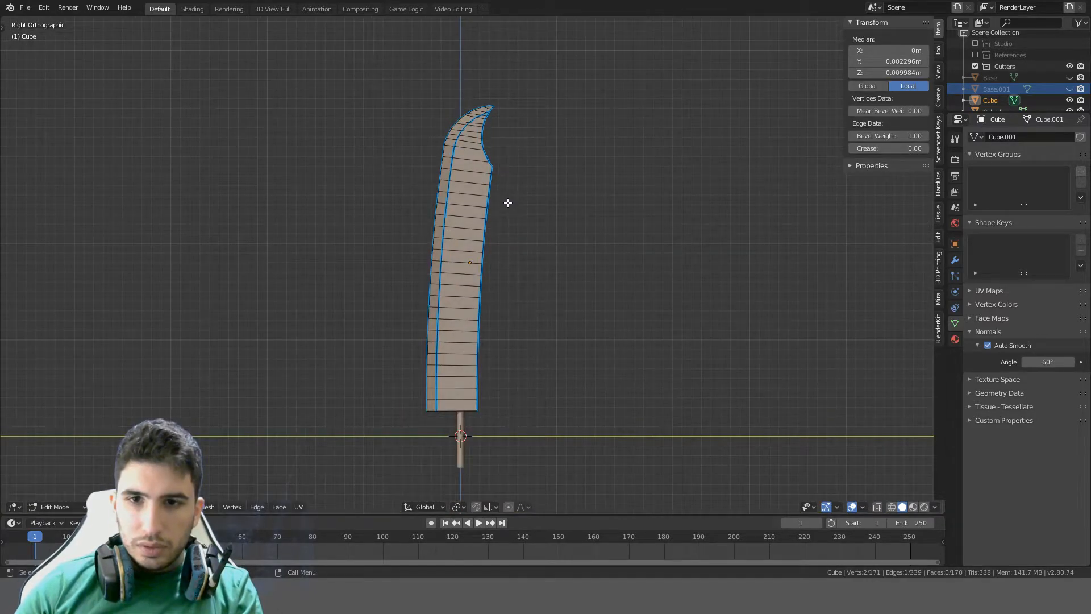
{"action": "key", "text": "Tab"}
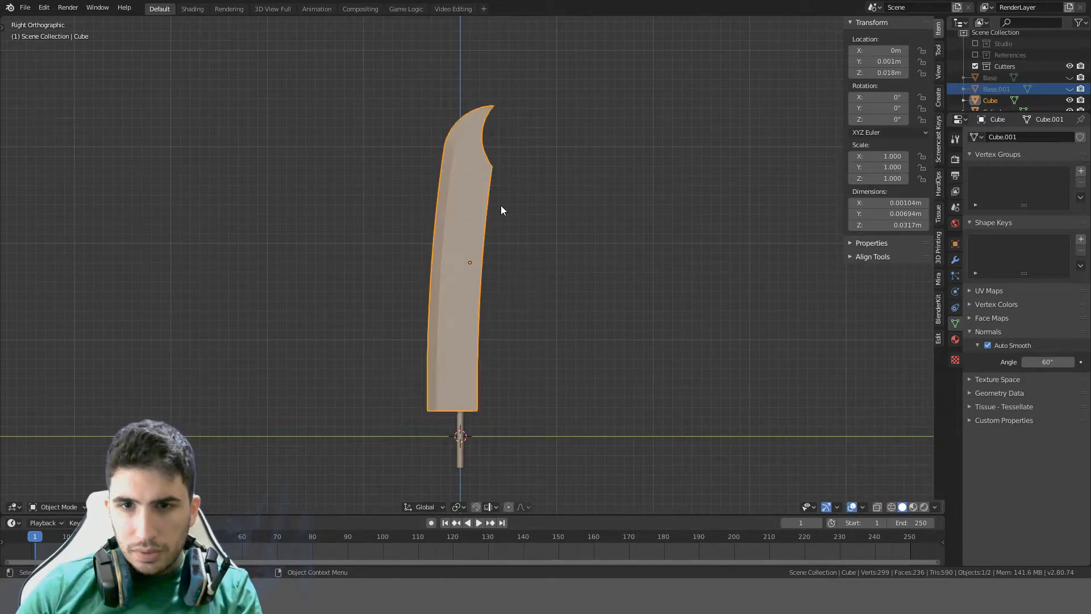
{"action": "scroll", "coordinate": [459, 284], "scroll_direction": "up", "scroll_amount": 3}
{"action": "middle_click_drag", "start_coordinate": [460, 284], "coordinate": [709, 200]}
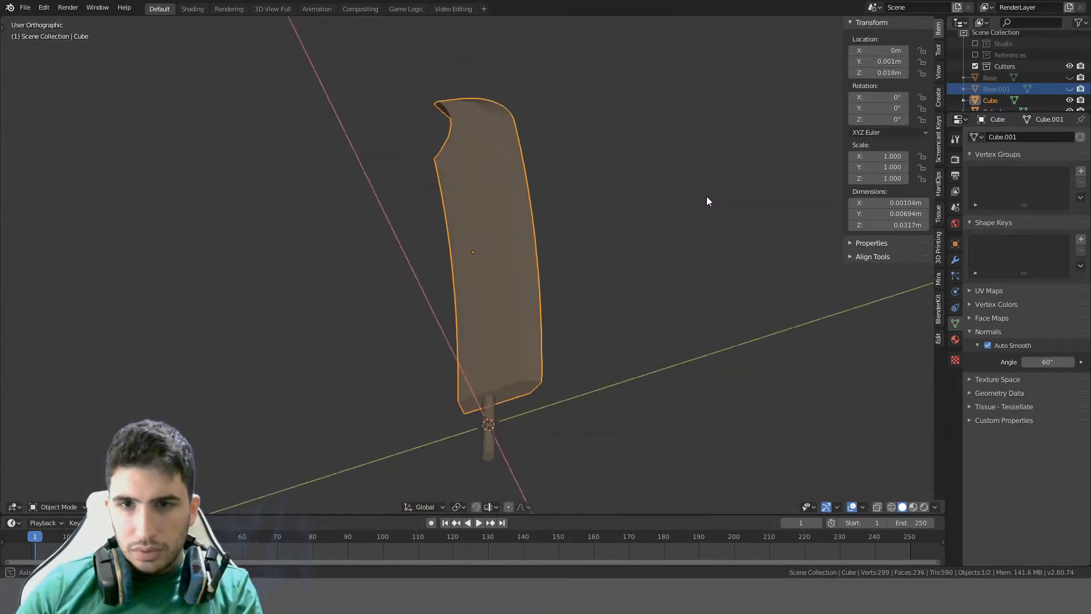
{"action": "scroll", "coordinate": [762, 244], "scroll_direction": "up", "scroll_amount": 3}
{"action": "middle_click_drag", "start_coordinate": [724, 278], "coordinate": [492, 258]}
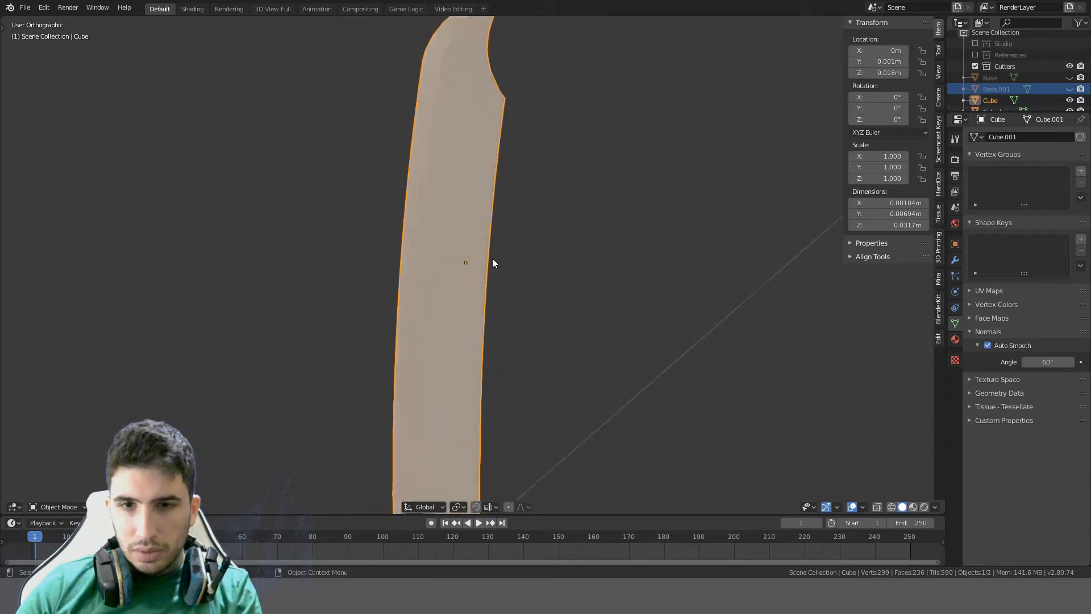
{"action": "key", "text": "KP_3"}
{"action": "scroll", "coordinate": [494, 242], "scroll_direction": "up", "scroll_amount": 1}
{"action": "scroll", "coordinate": [494, 242], "scroll_direction": "down", "scroll_amount": 1}
{"action": "scroll", "coordinate": [517, 253], "scroll_direction": "down", "scroll_amount": 4}
{"action": "key", "text": "Tab"}
{"action": "scroll", "coordinate": [517, 243], "scroll_direction": "up", "scroll_amount": 2}
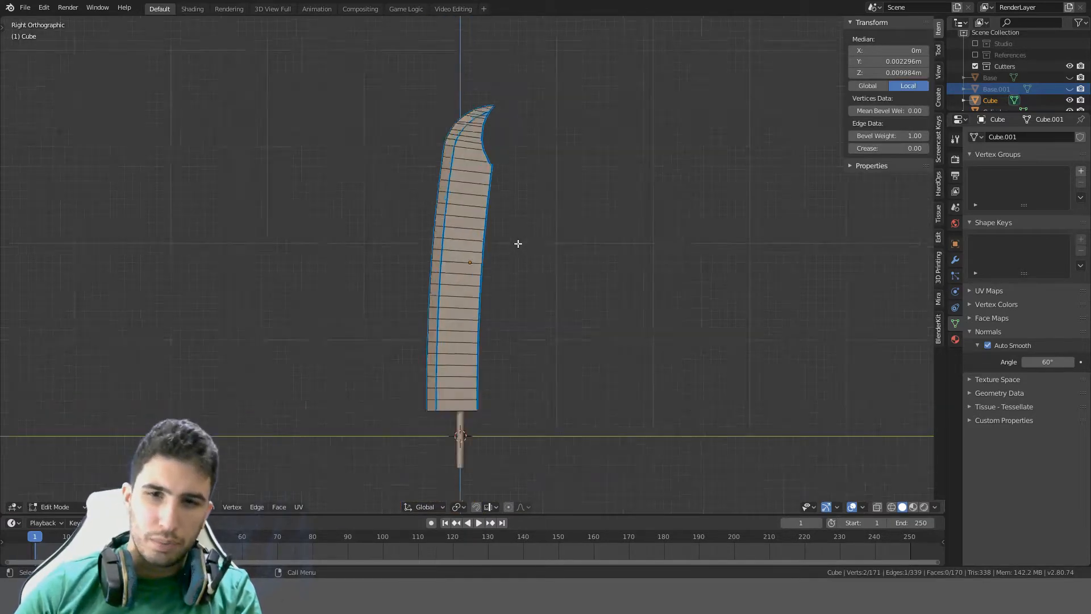
Select the whole blade mesh and try bending it more strongly toward its notched back edge
{"action": "key", "text": "a"}
{"action": "key", "text": "a"}
{"action": "key", "text": "shift+w"}
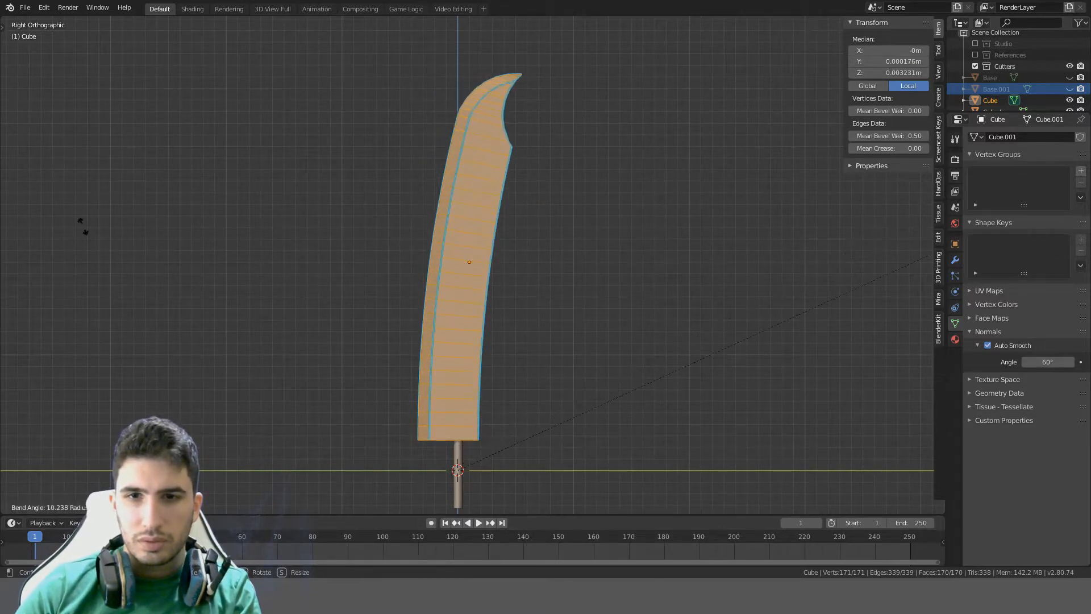
{"action": "left_click", "coordinate": [615, 272]}
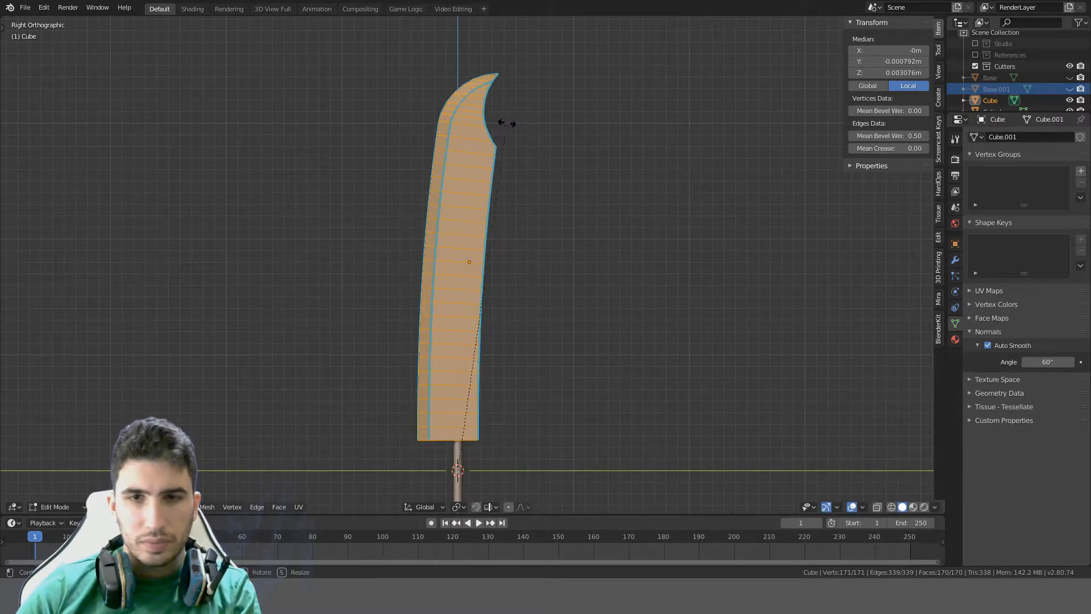
{"action": "key", "text": "shift+w"}
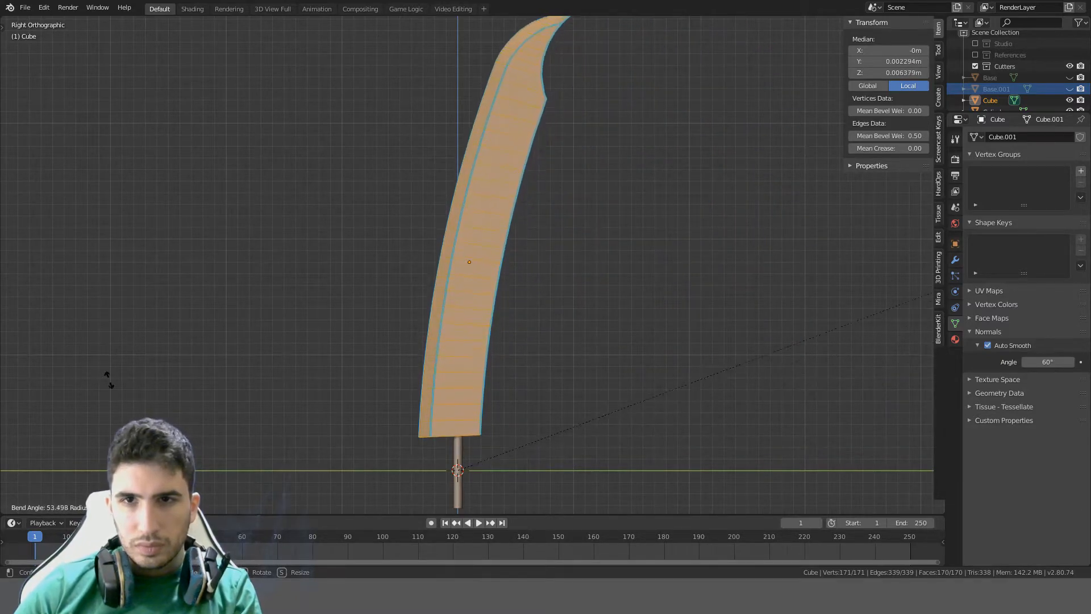
{"action": "right_click", "coordinate": [177, 449]}
{"action": "key", "text": "shift+w"}
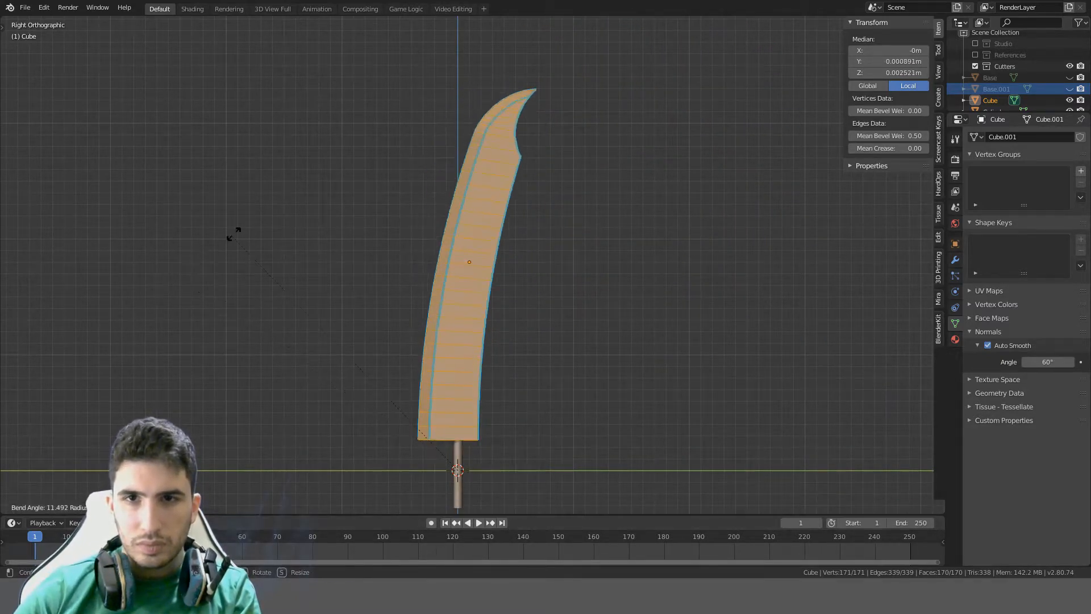
{"action": "right_click", "coordinate": [227, 130]}
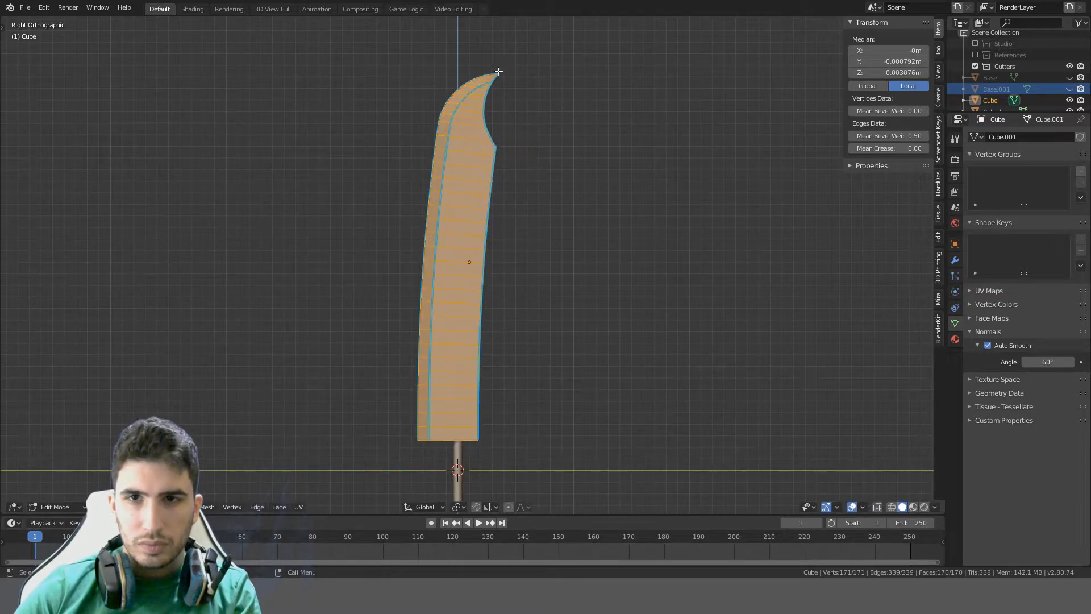
Try a gentler bend of the whole blade toward its notched side, check it from the side, and undo it
{"action": "key", "text": "shift+w"}
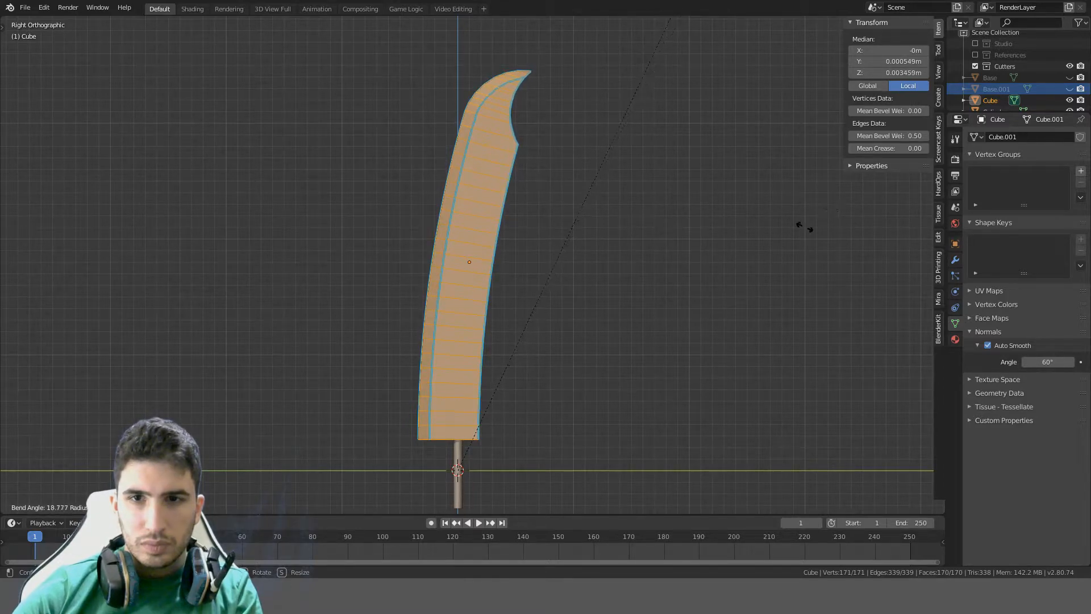
{"action": "left_click", "coordinate": [699, 248]}
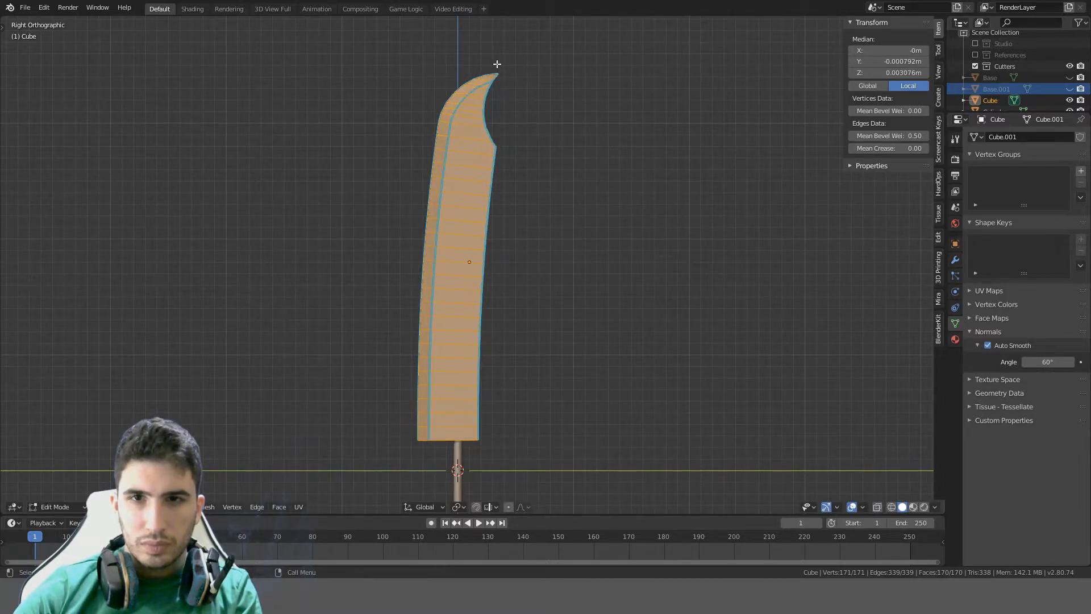
{"action": "key", "text": "shift+w"}
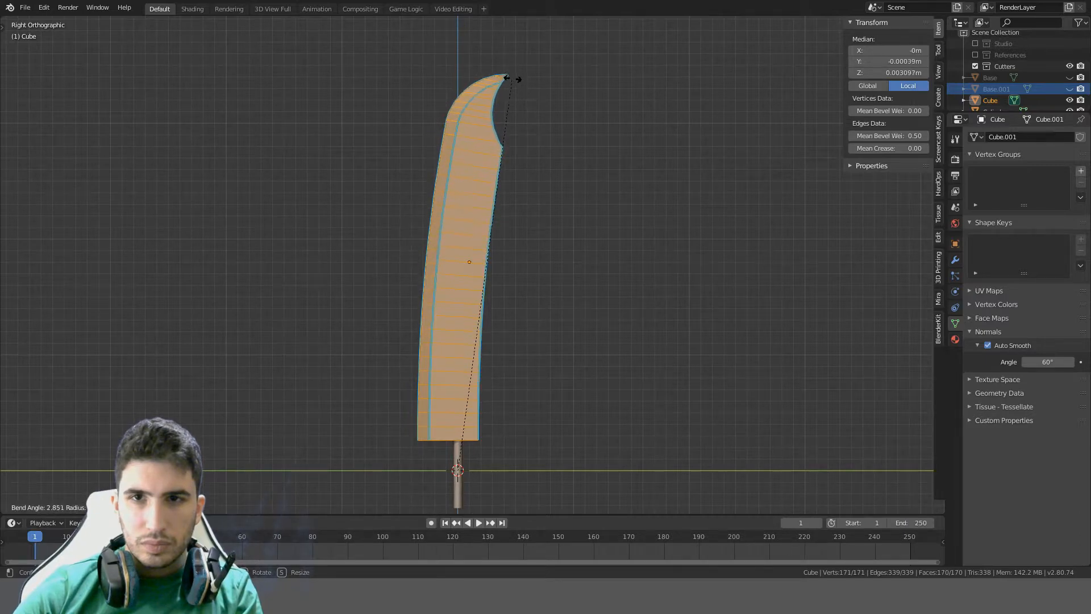
{"action": "left_click", "coordinate": [513, 83]}
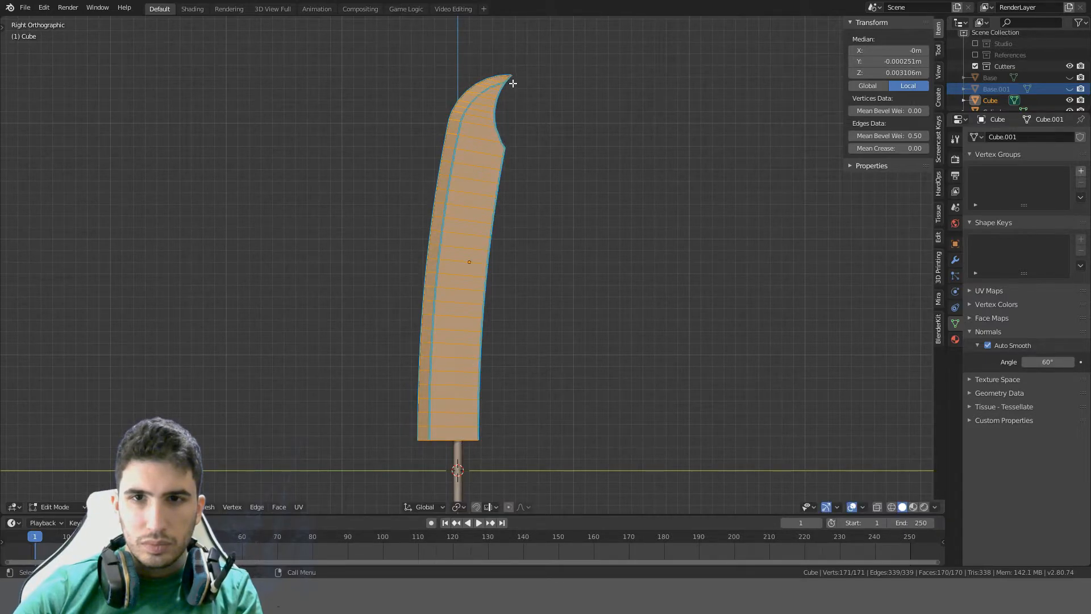
{"action": "key", "text": "alt+a"}
{"action": "key", "text": "Tab"}
{"action": "mouse_move", "coordinate": [589, 239]}
{"action": "middle_mouse_down"}
{"action": "mouse_move", "coordinate": [557, 255]}
{"action": "mouse_move", "coordinate": [589, 248]}
{"action": "middle_mouse_up"}
{"action": "key", "text": "KP_3"}
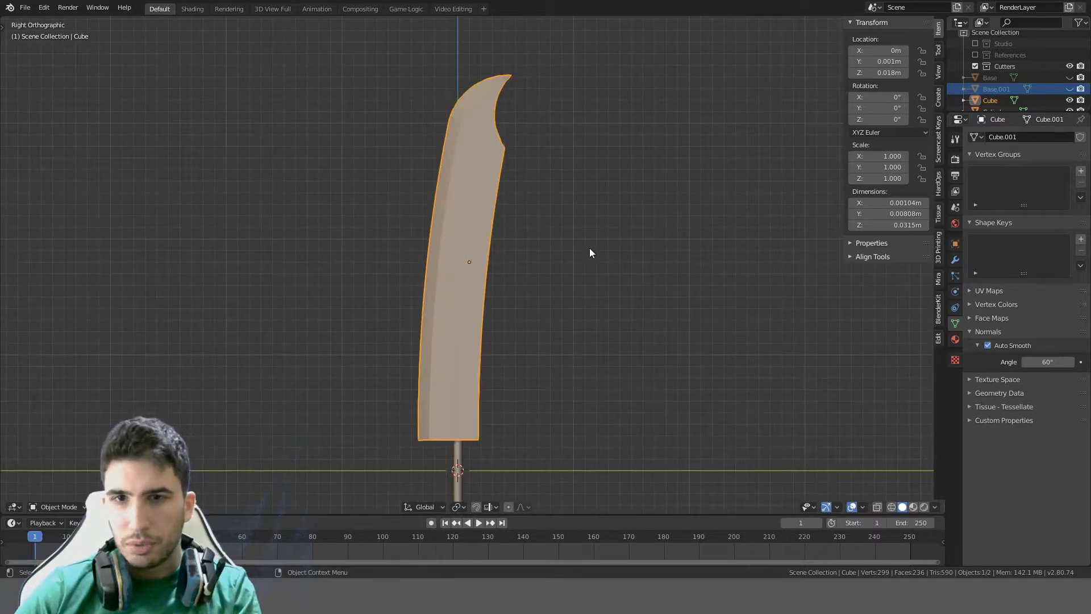
{"action": "key", "text": "Tab"}
{"action": "key", "text": "a"}
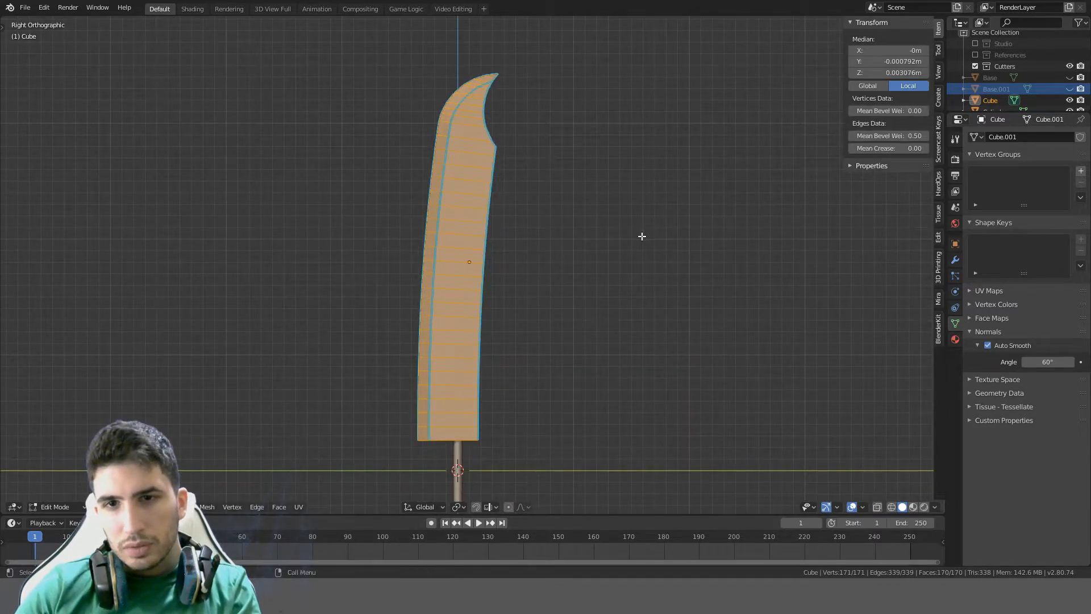
Examine the blade's side profile and where its bottom end meets the handle
{"action": "key", "text": "Tab"}
{"action": "scroll", "coordinate": [586, 269], "scroll_direction": "down", "scroll_amount": 2}
{"action": "scroll", "coordinate": [534, 341], "scroll_direction": "up", "scroll_amount": 3}
{"action": "middle_click_drag", "start_coordinate": [488, 316], "coordinate": [486, 271], "text": "shift"}
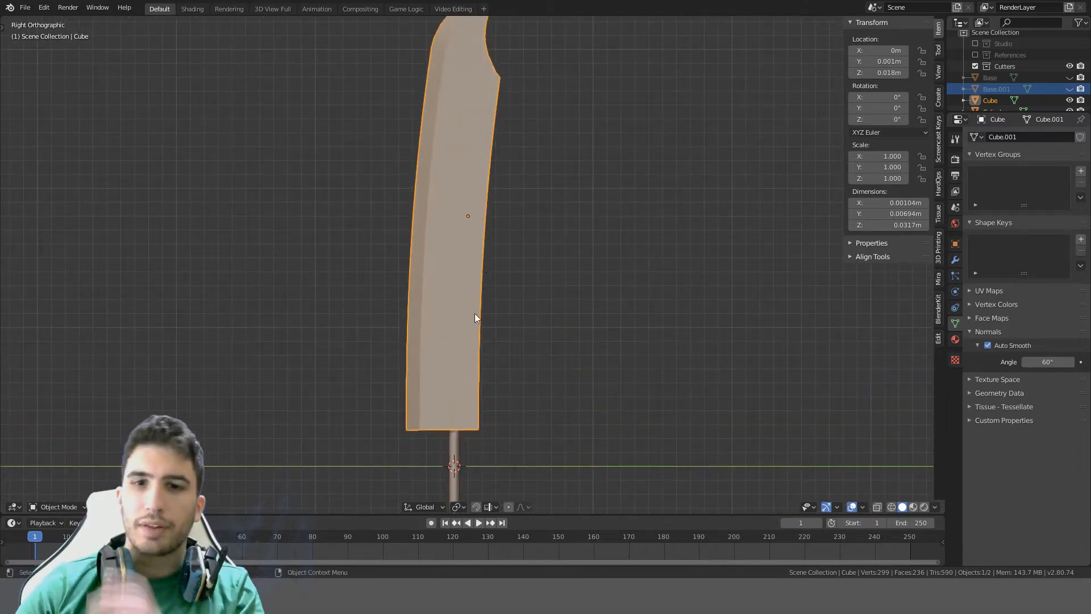
{"action": "scroll", "coordinate": [460, 353], "scroll_direction": "down", "scroll_amount": 1}
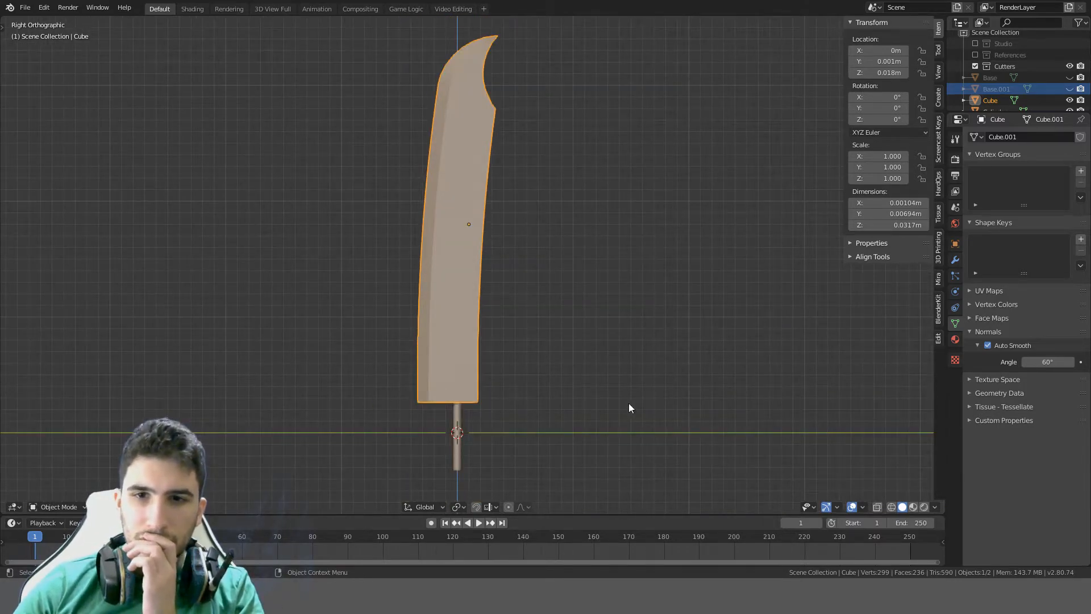
{"action": "scroll", "coordinate": [478, 414], "scroll_direction": "up", "scroll_amount": 1}
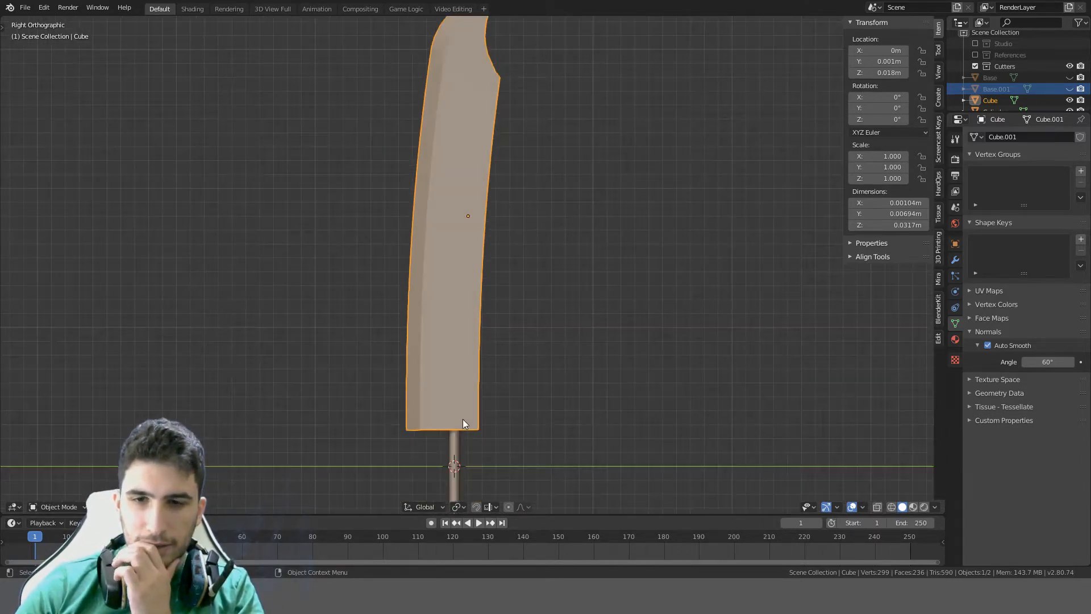
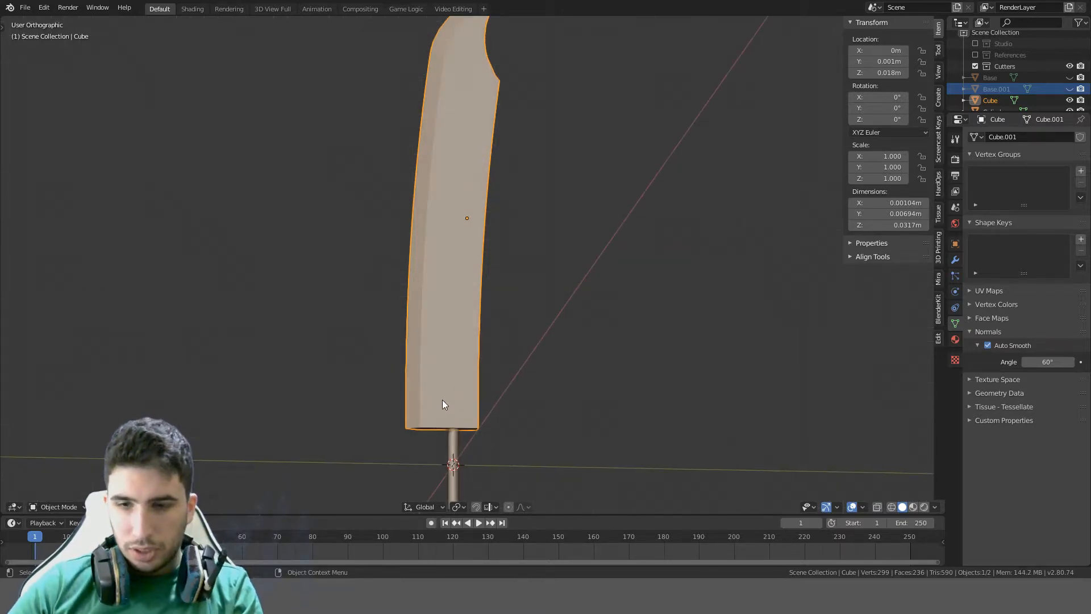
Select the three vertices at the blade's bottom corner on the cutting-edge side and show the blade in right side view
{"action": "key", "text": "Tab"}
{"action": "middle_click_drag", "start_coordinate": [443, 400], "coordinate": [457, 246]}
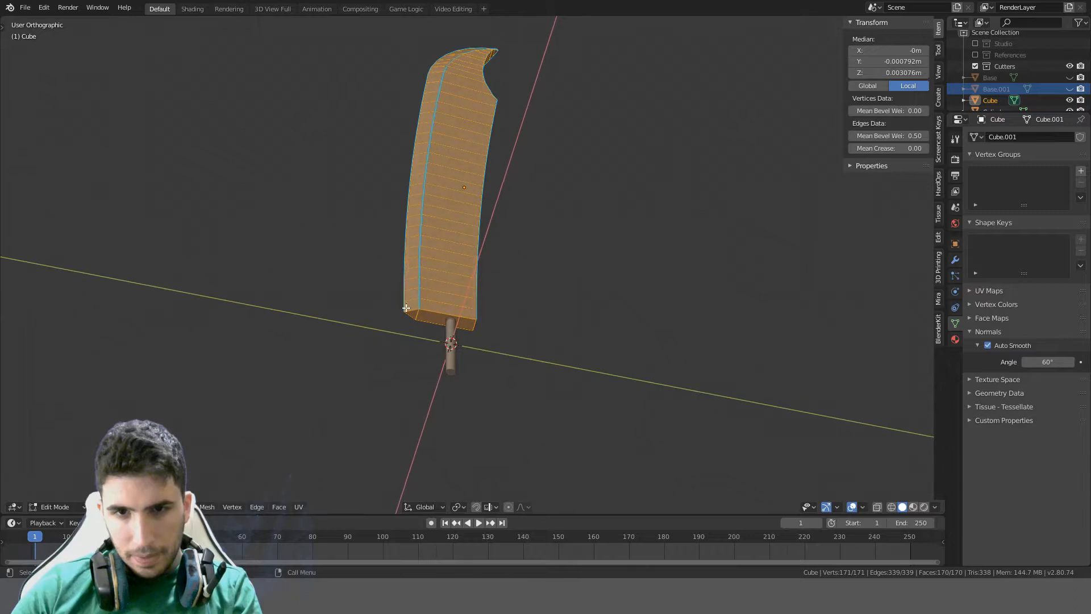
{"action": "scroll", "coordinate": [377, 344], "scroll_direction": "up", "scroll_amount": 5}
{"action": "left_click", "coordinate": [303, 416]}
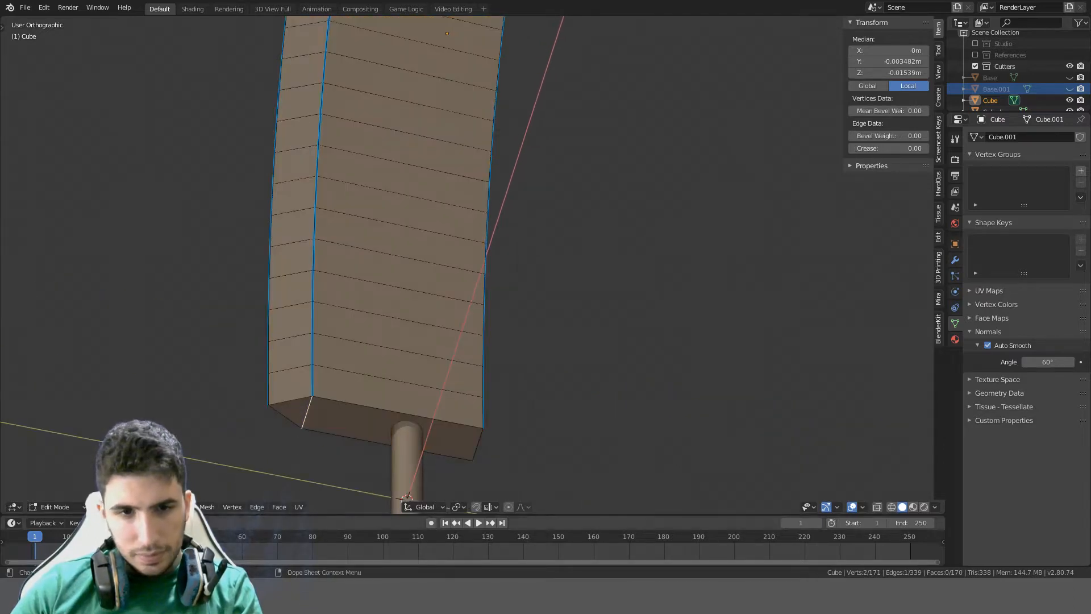
{"action": "left_click", "coordinate": [291, 419]}
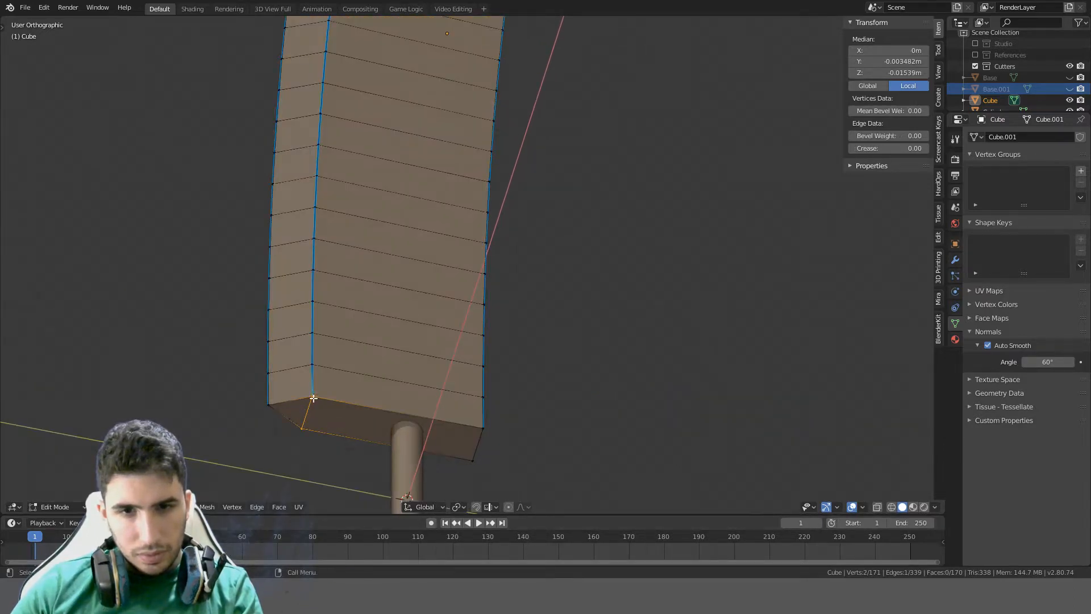
{"action": "left_click", "coordinate": [304, 429], "text": "shift"}
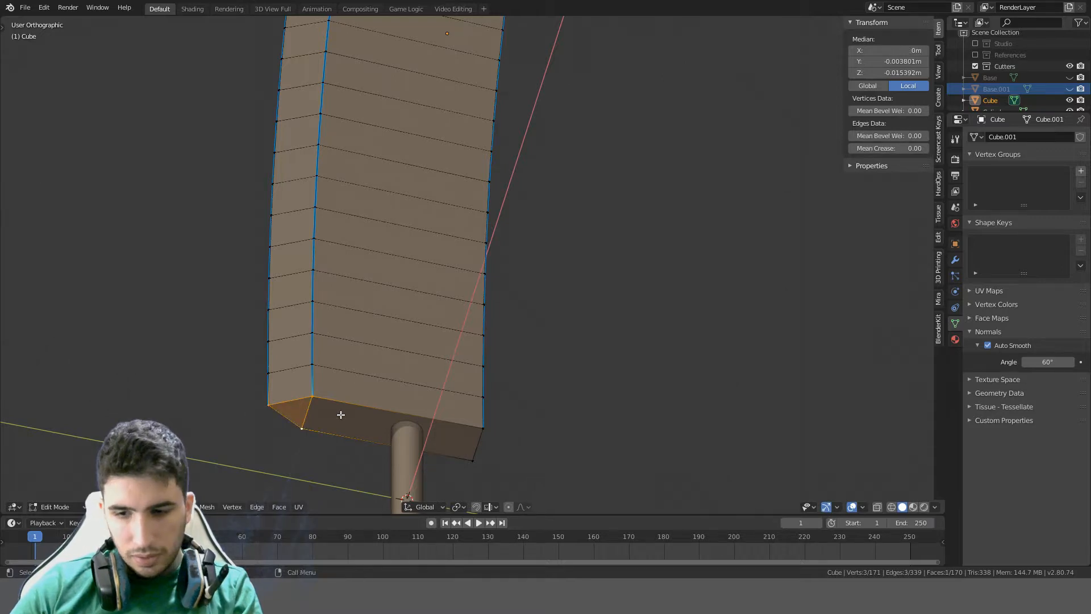
{"action": "key", "text": "KP_3"}
{"action": "scroll", "coordinate": [444, 385], "scroll_direction": "down", "scroll_amount": 4}
{"action": "middle_click_drag", "start_coordinate": [444, 385], "coordinate": [452, 357], "text": "shift"}
{"action": "key", "text": "g"}
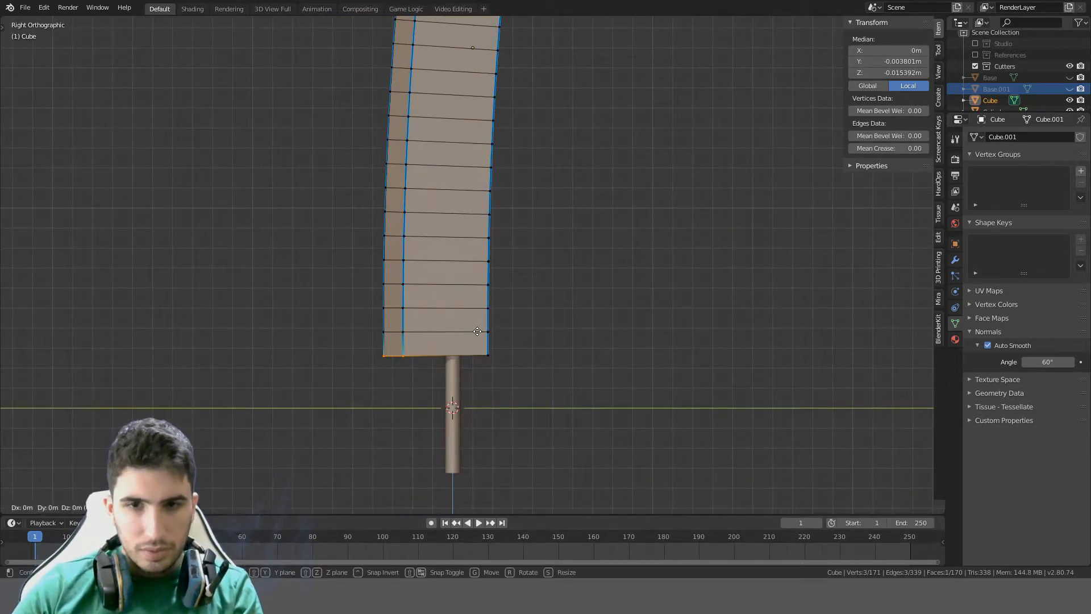
{"action": "key", "text": "y"}
{"action": "right_click", "coordinate": [449, 340]}
Enable proportional editing and try pulling the selected bottom corner outward and downward with different influence sizes
{"action": "key", "text": "o"}
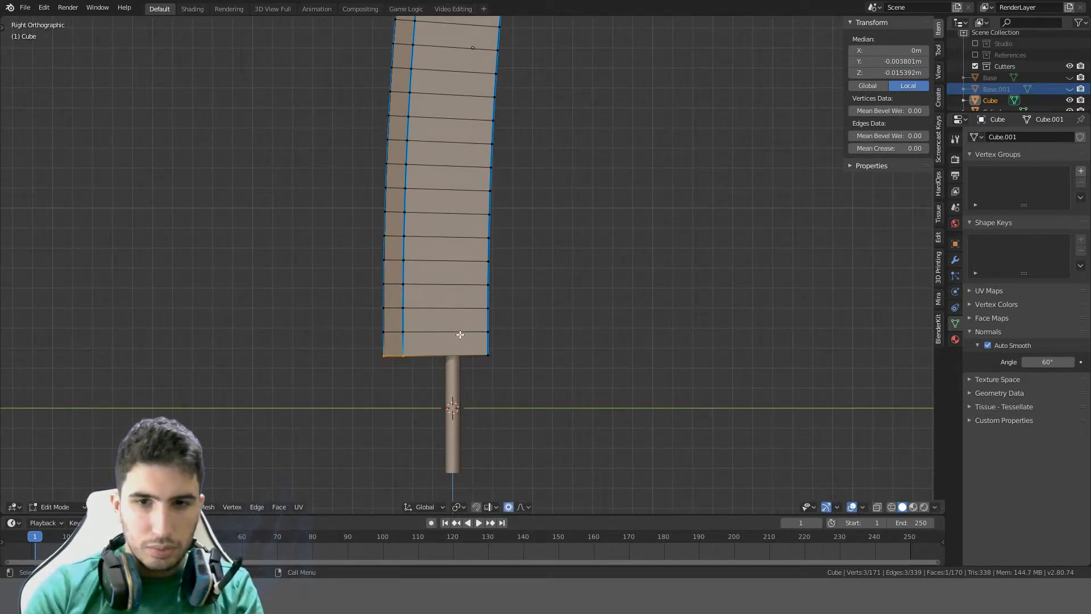
{"action": "key", "text": "g"}
{"action": "scroll", "coordinate": [446, 339], "scroll_direction": "down", "scroll_amount": 10}
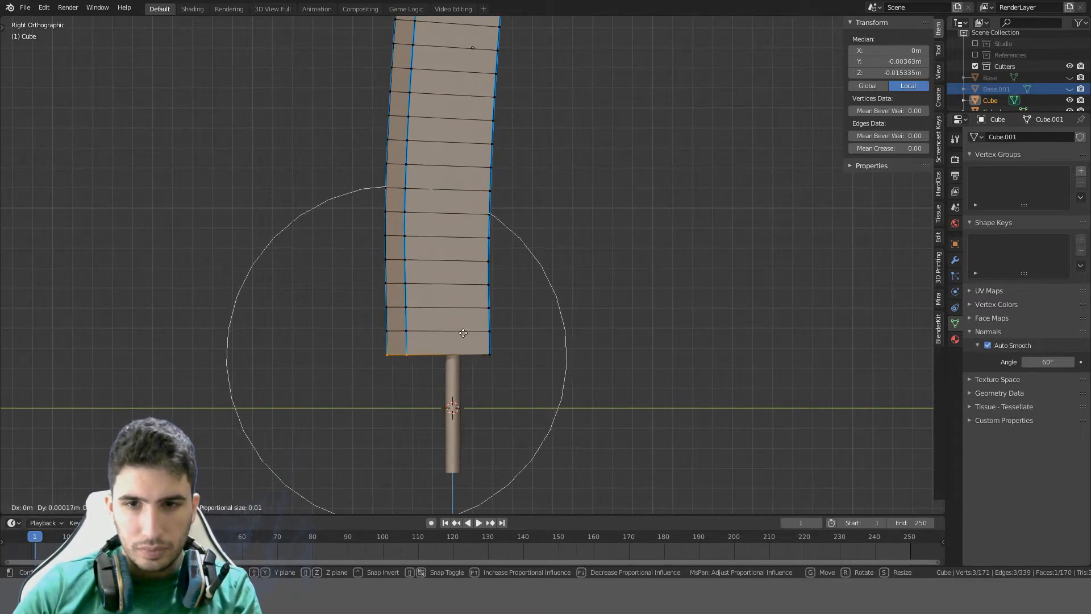
{"action": "scroll", "coordinate": [432, 341], "scroll_direction": "up", "scroll_amount": 4}
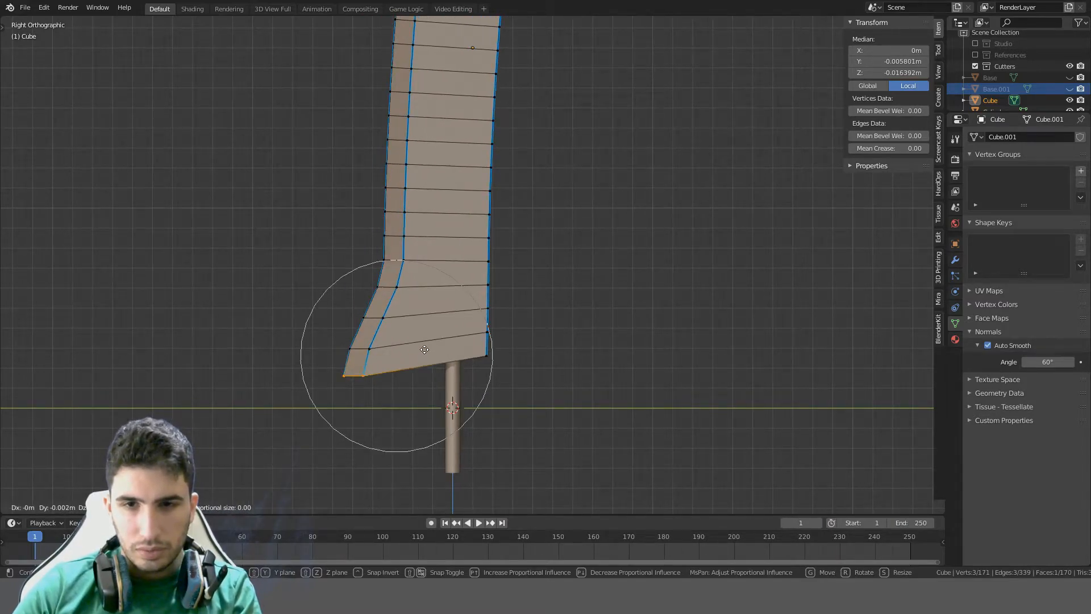
{"action": "key", "text": "Escape"}
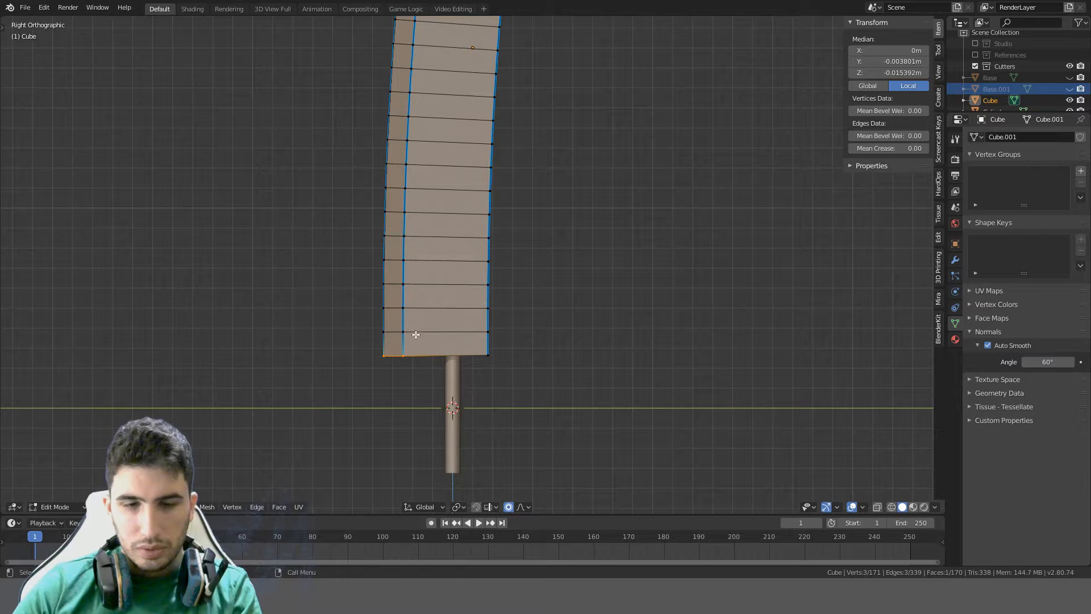
{"action": "key", "text": "g"}
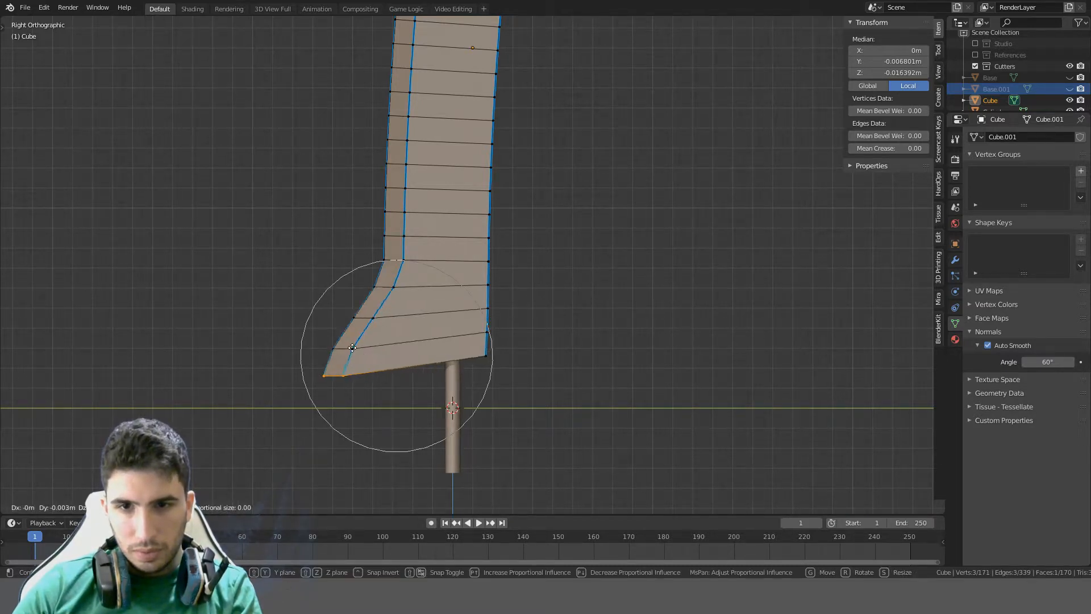
{"action": "key", "text": "Escape"}
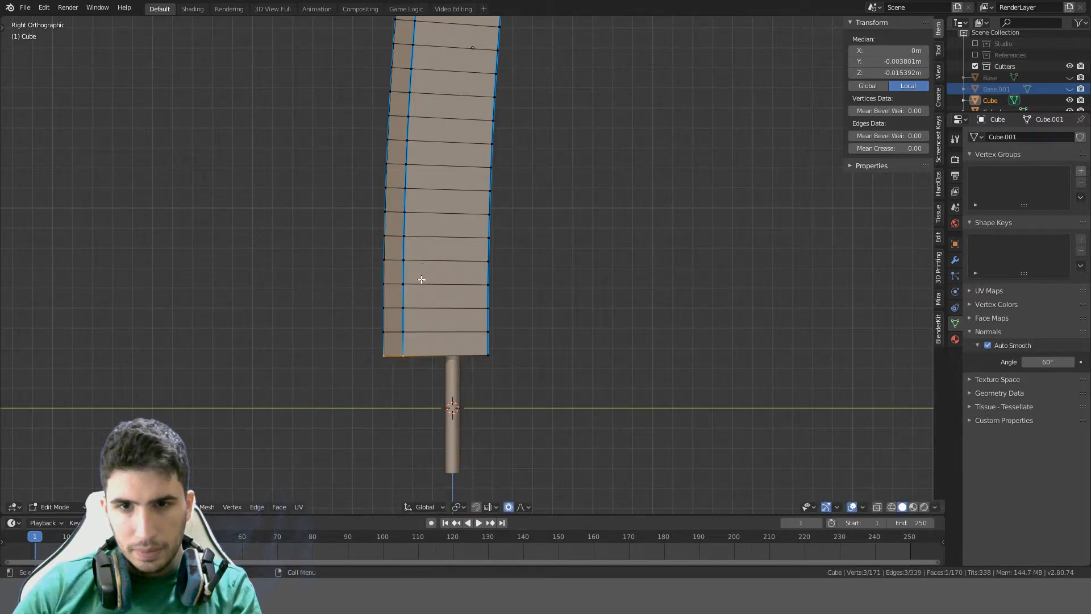
{"action": "key", "text": "r"}
{"action": "scroll", "coordinate": [318, 263], "scroll_direction": "down", "scroll_amount": 3}
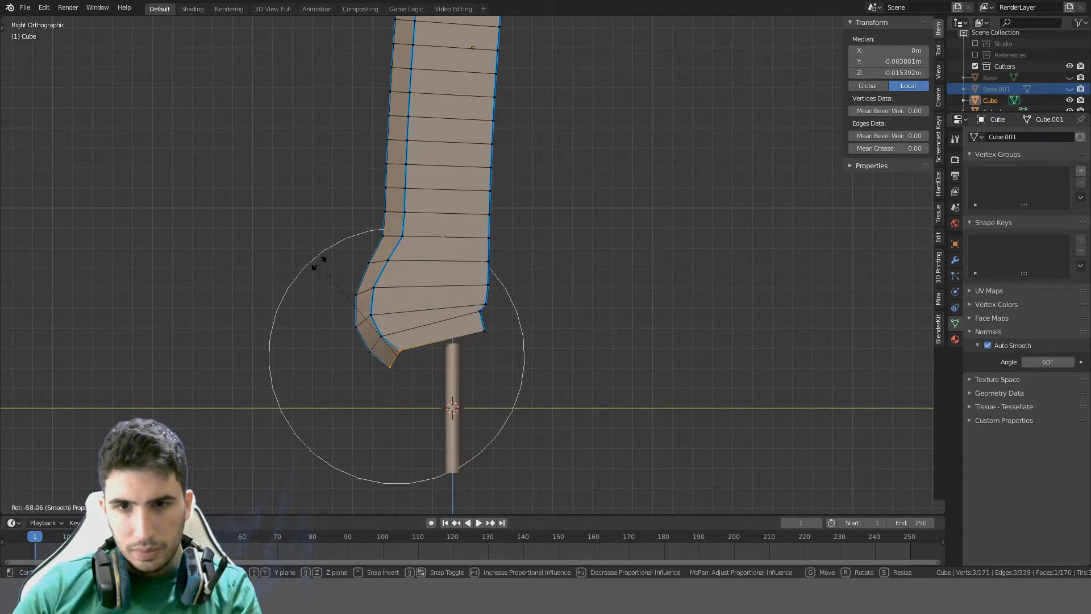
{"action": "scroll", "coordinate": [326, 263], "scroll_direction": "up", "scroll_amount": 5}
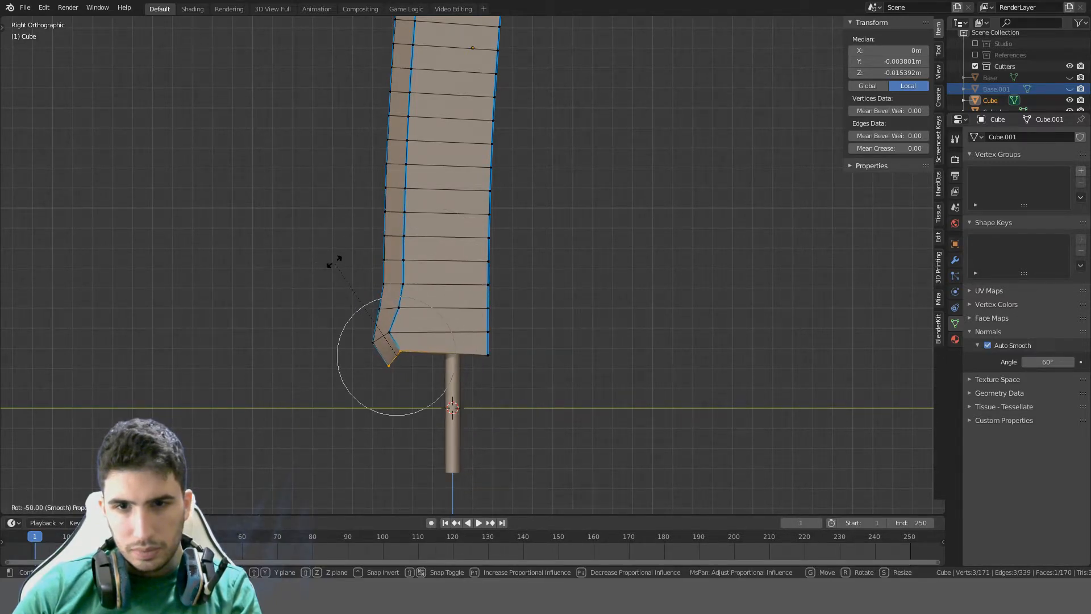
{"action": "right_click", "coordinate": [366, 278]}
{"action": "key", "text": "r"}
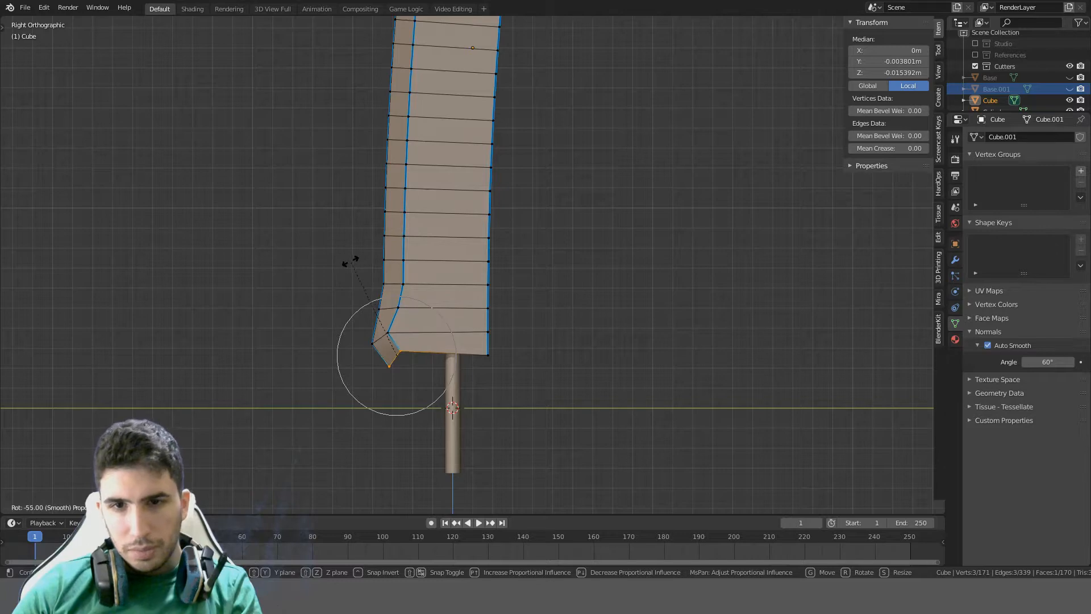
{"action": "right_click", "coordinate": [336, 263]}
Rotate the selected bottom corner by -45° with a small proportional influence reaching only the lowest edge rows
{"action": "type", "text": "r45"}
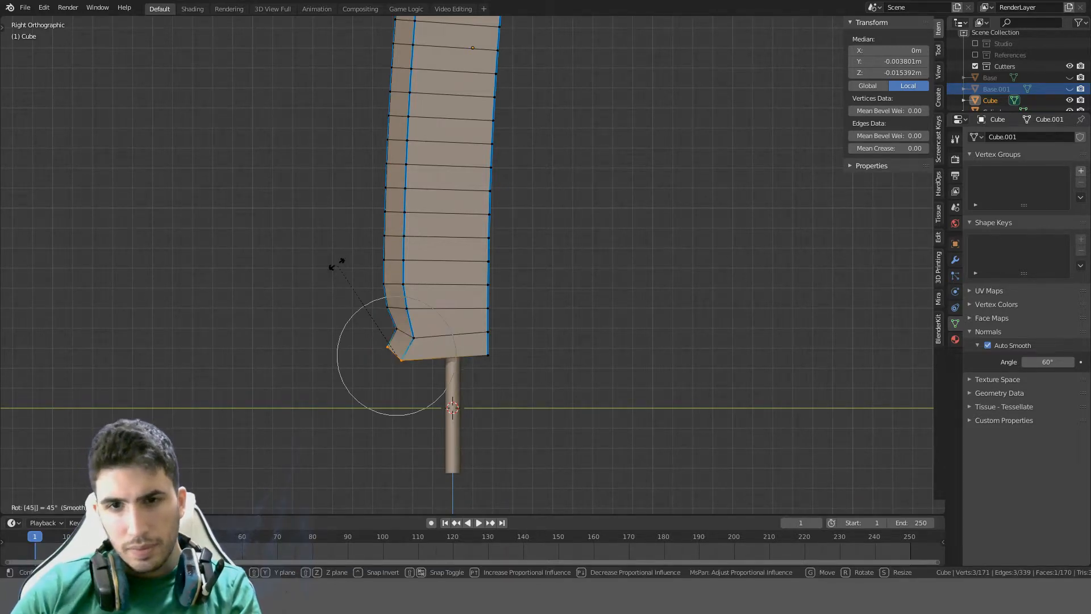
{"action": "key", "text": "minus"}
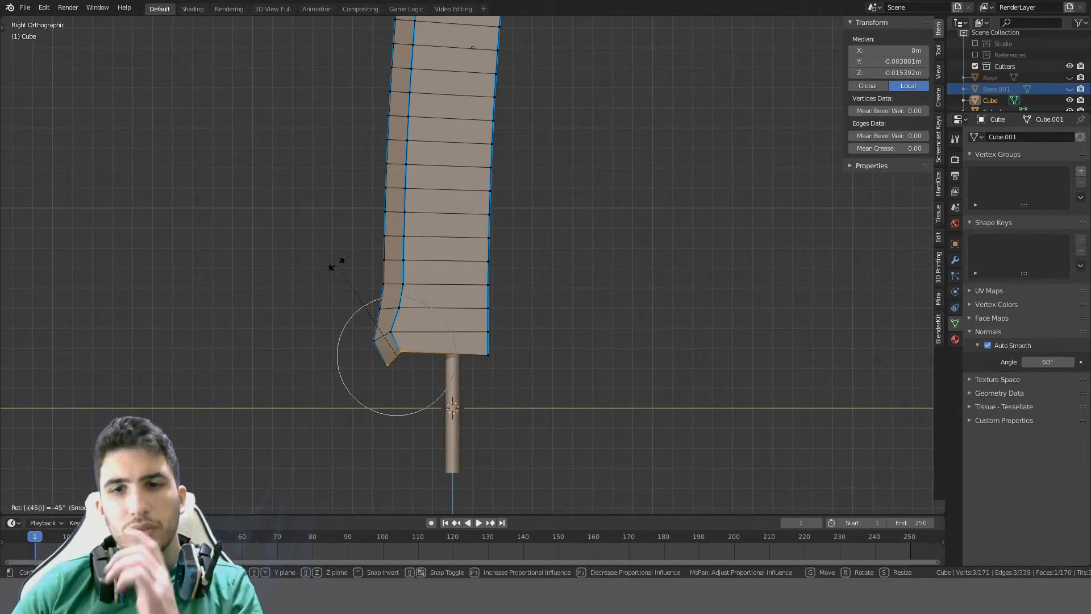
{"action": "scroll", "coordinate": [336, 263], "scroll_direction": "down", "scroll_amount": 5}
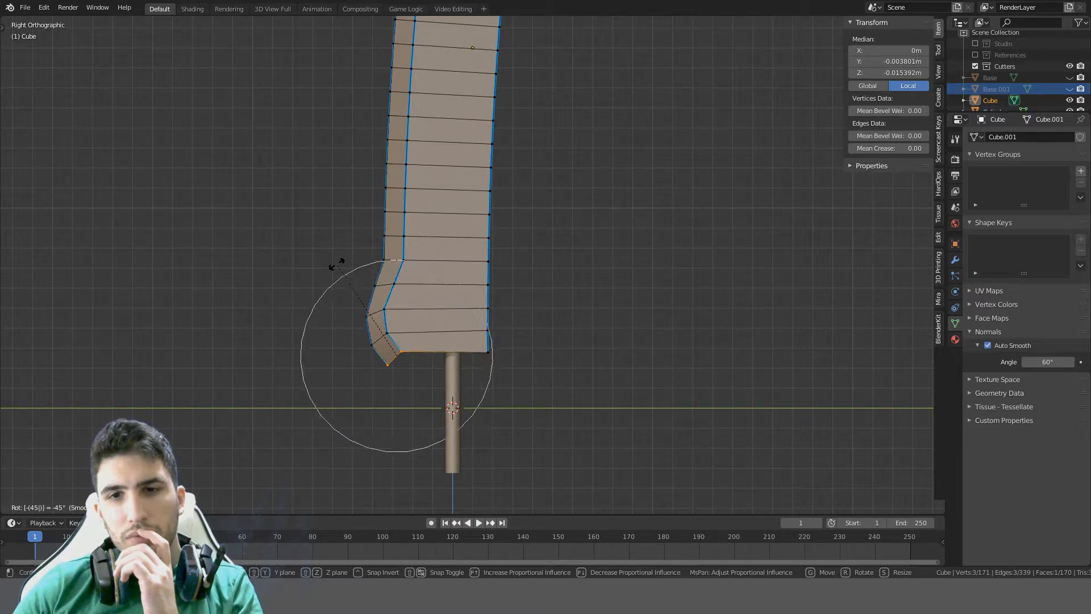
{"action": "scroll", "coordinate": [336, 263], "scroll_direction": "up", "scroll_amount": 5}
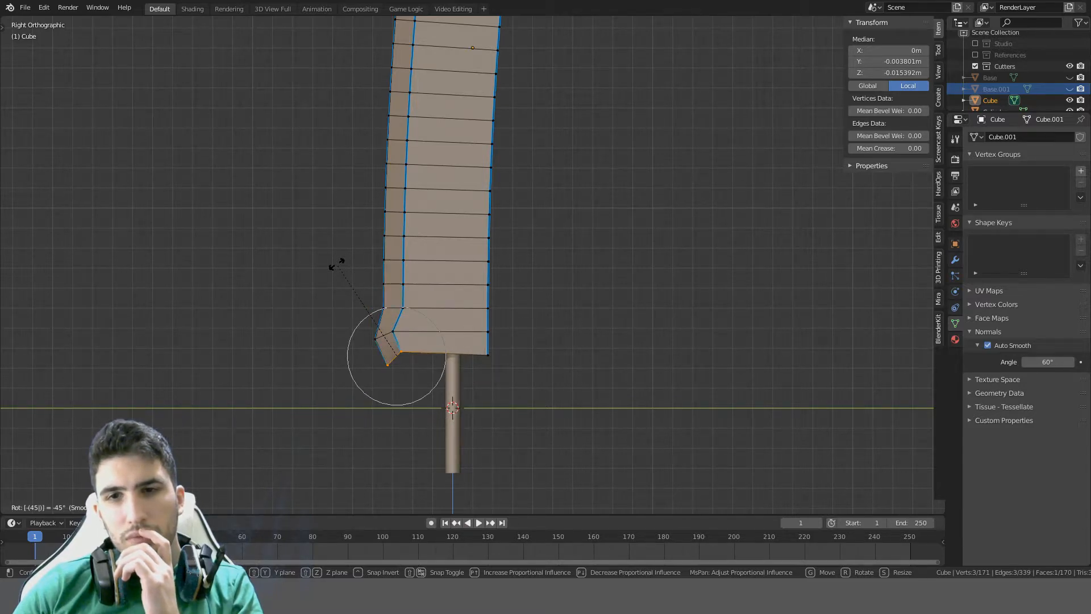
{"action": "left_click", "coordinate": [337, 263]}
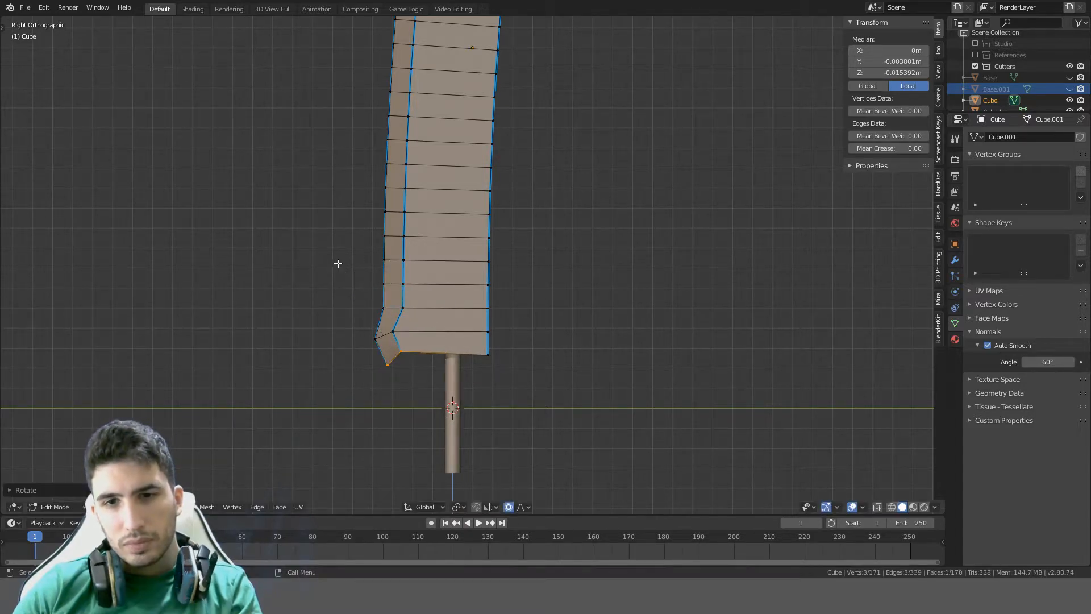
Try shifting the rotated corner along Y with proportional editing, turn proportional editing off, and try the Y move again
{"action": "key", "text": "g"}
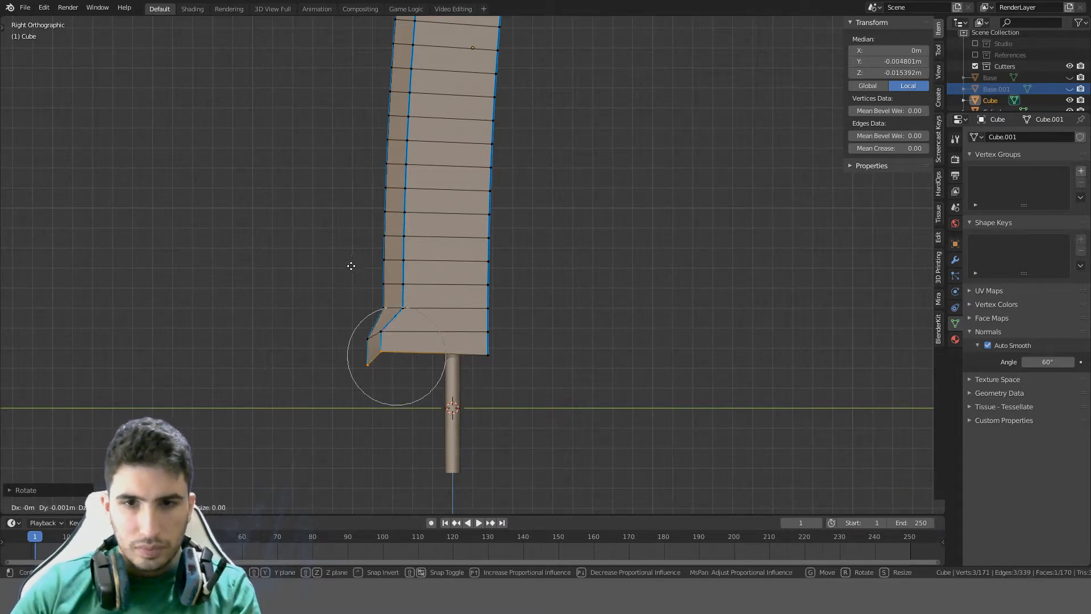
{"action": "key", "text": "y"}
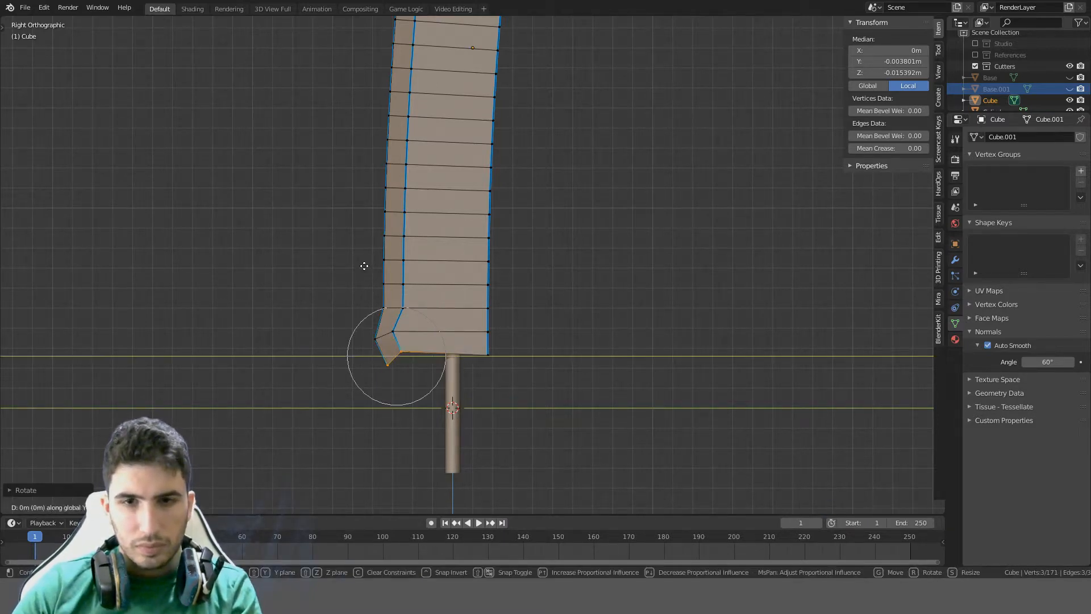
{"action": "right_click", "coordinate": [348, 265]}
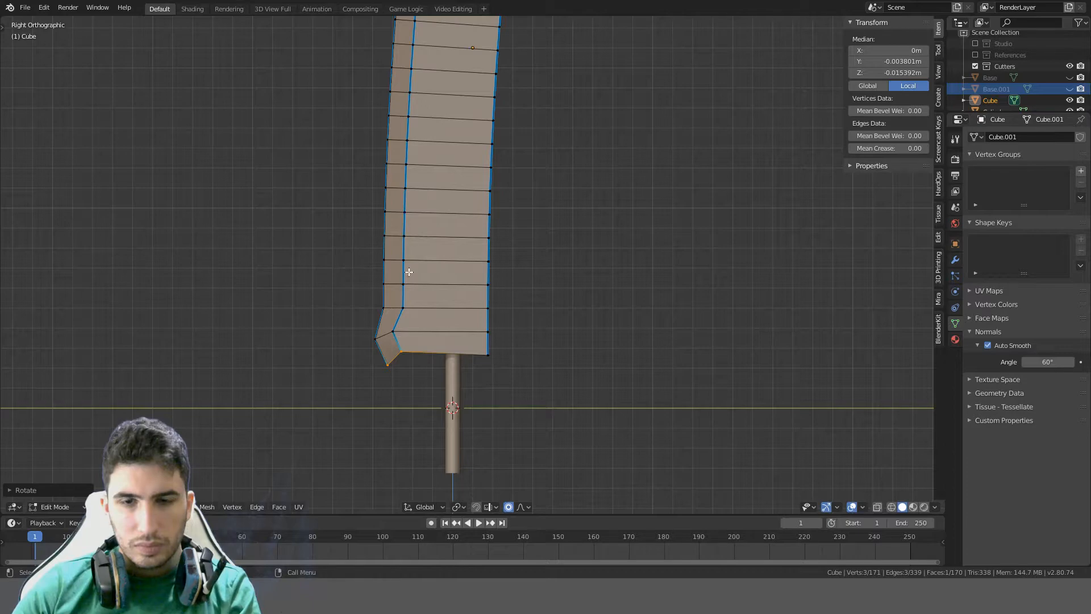
{"action": "key", "text": "o"}
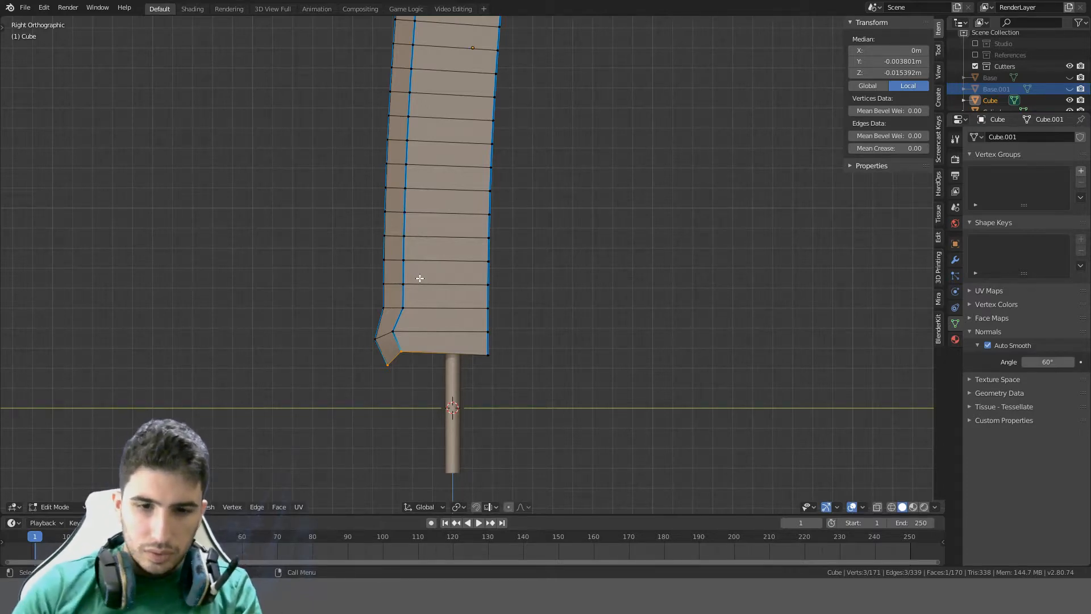
{"action": "key", "text": "g"}
{"action": "key", "text": "y"}
{"action": "right_click", "coordinate": [400, 278]}
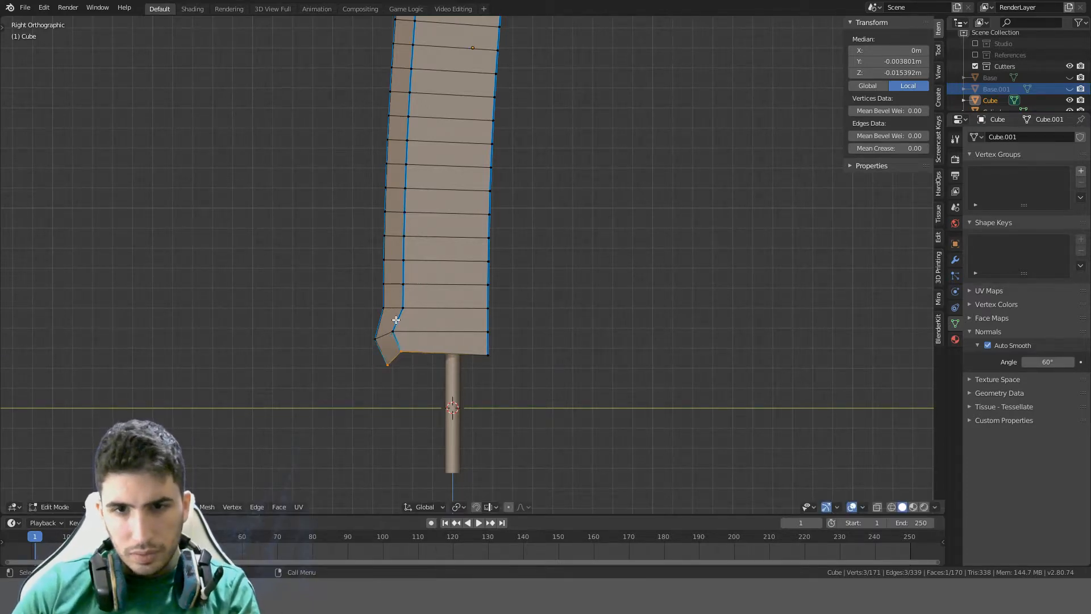
Grow the selection from the rotated corner across the blade's bottom row and bring up the viewport shading choices
{"action": "key", "text": "ctrl+KP_Add"}
{"action": "key", "text": "c"}
{"action": "right_click", "coordinate": [490, 348]}
{"action": "key", "text": "z"}
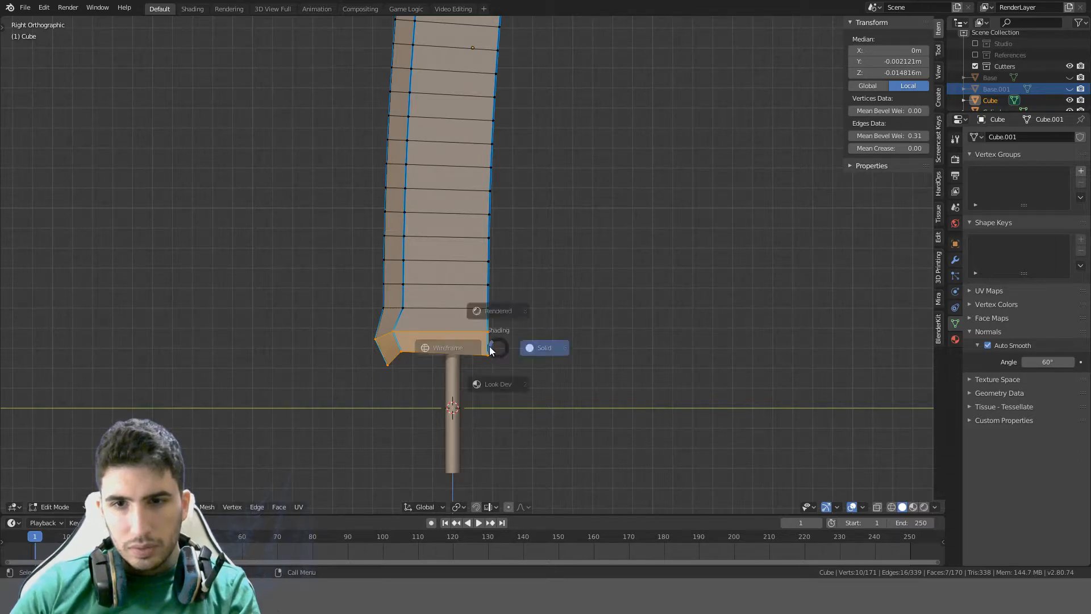
Switch the viewport to wireframe shading and clear the selection near the spur at the blade's base
{"action": "left_click", "coordinate": [478, 347]}
{"action": "key", "text": "alt+a"}
{"action": "scroll", "coordinate": [520, 336], "scroll_direction": "down", "scroll_amount": 3}
{"action": "scroll", "coordinate": [409, 363], "scroll_direction": "up", "scroll_amount": 4}
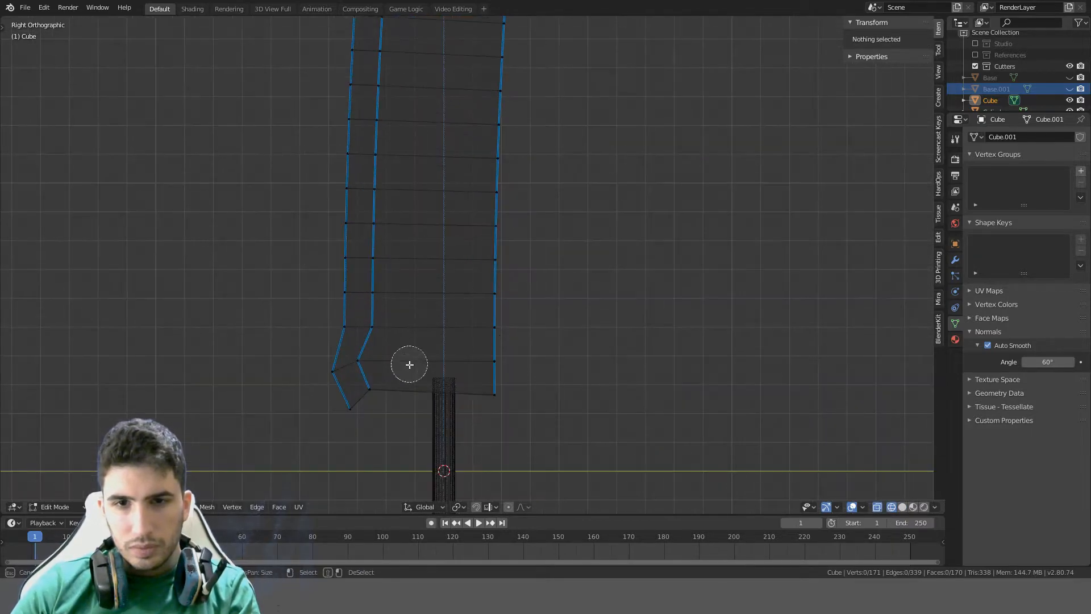
{"action": "key", "text": "c"}
{"action": "left_click", "coordinate": [353, 389]}
{"action": "key", "text": "Escape"}
{"action": "key", "text": "g"}
{"action": "key", "text": "y"}
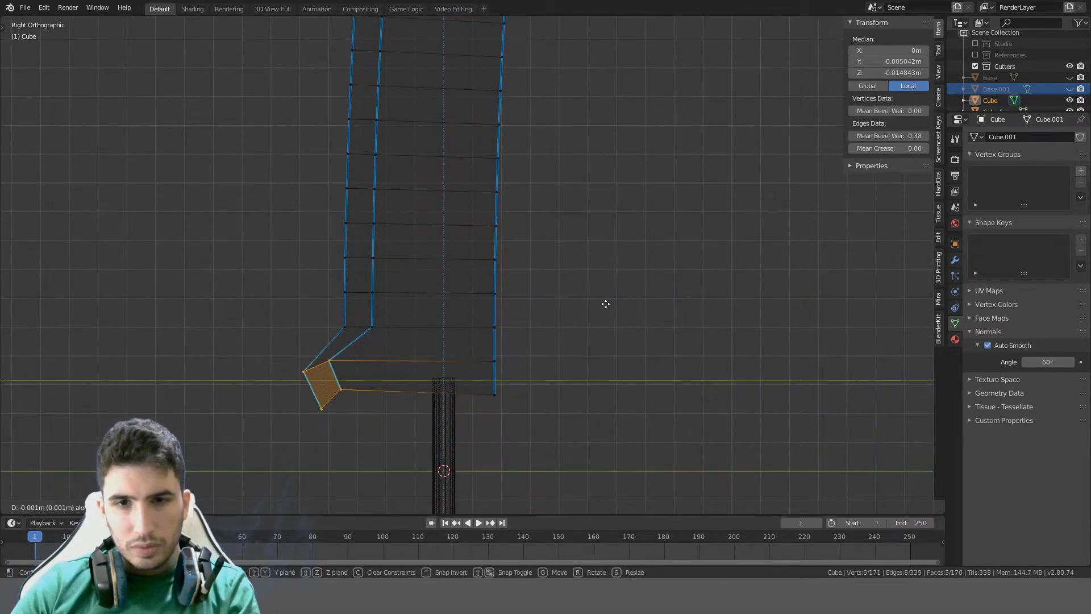
{"action": "right_click", "coordinate": [595, 307]}
{"action": "key", "text": "c"}
{"action": "left_click", "coordinate": [350, 366]}
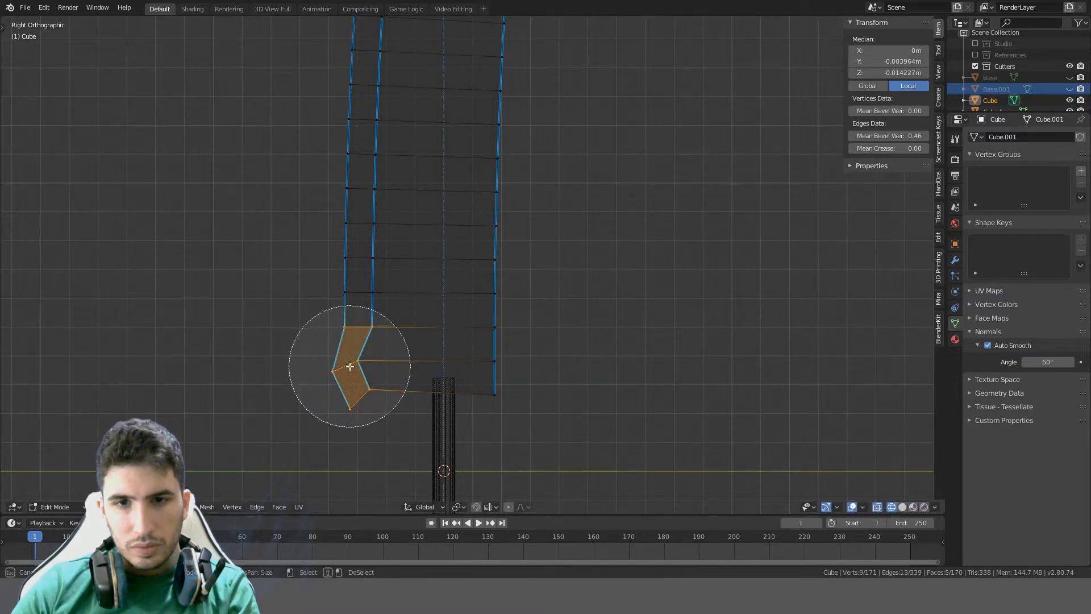
{"action": "right_click", "coordinate": [350, 366]}
{"action": "key", "text": "g"}
{"action": "key", "text": "y"}
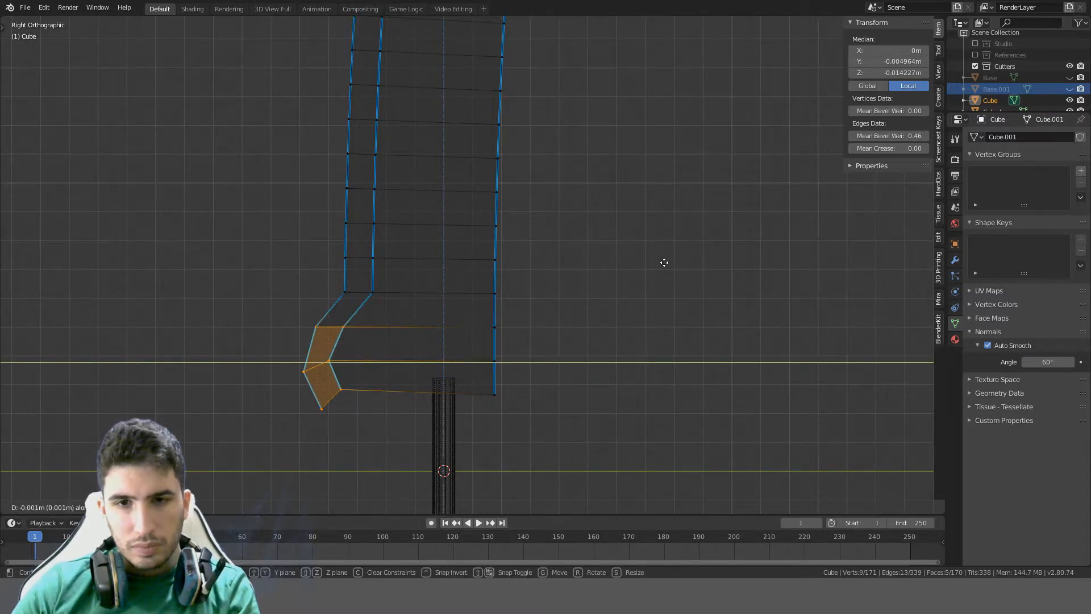
{"action": "right_click", "coordinate": [664, 262]}
Select only the six end vertices of the spur at the blade's base and move them -0.001 m along Y
{"action": "key", "text": "c"}
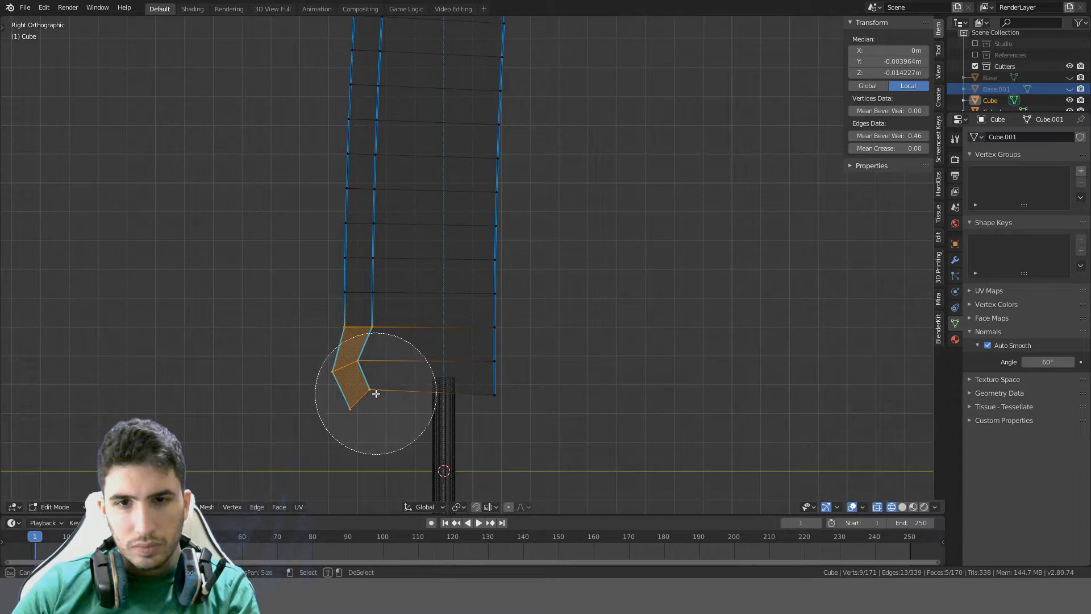
{"action": "middle_click", "coordinate": [376, 291]}
{"action": "right_click", "coordinate": [366, 275]}
{"action": "key", "text": "g"}
{"action": "key", "text": "y"}
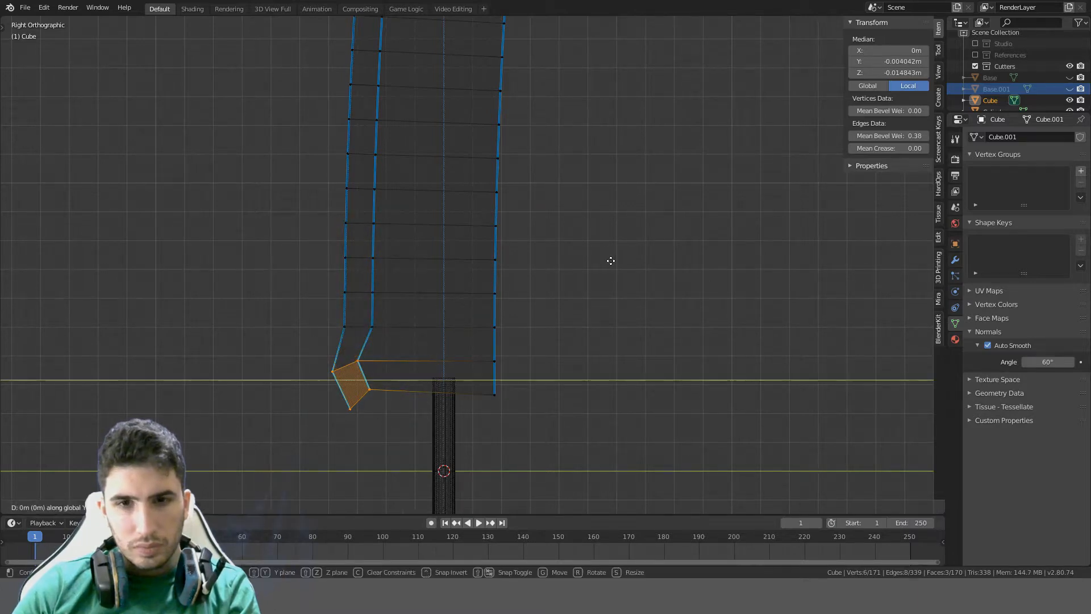
{"action": "left_click", "coordinate": [581, 262]}
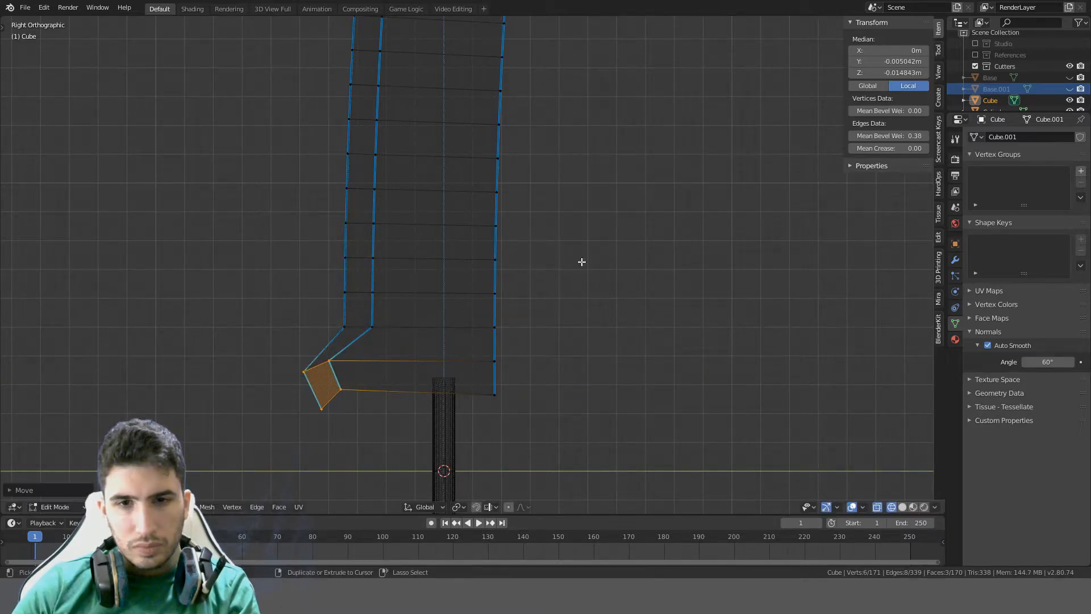
Select both inner vertices at the spur's bend and move them about 0.0005 m along Y towards the blade
{"action": "left_click", "coordinate": [340, 364]}
{"action": "key", "text": "g"}
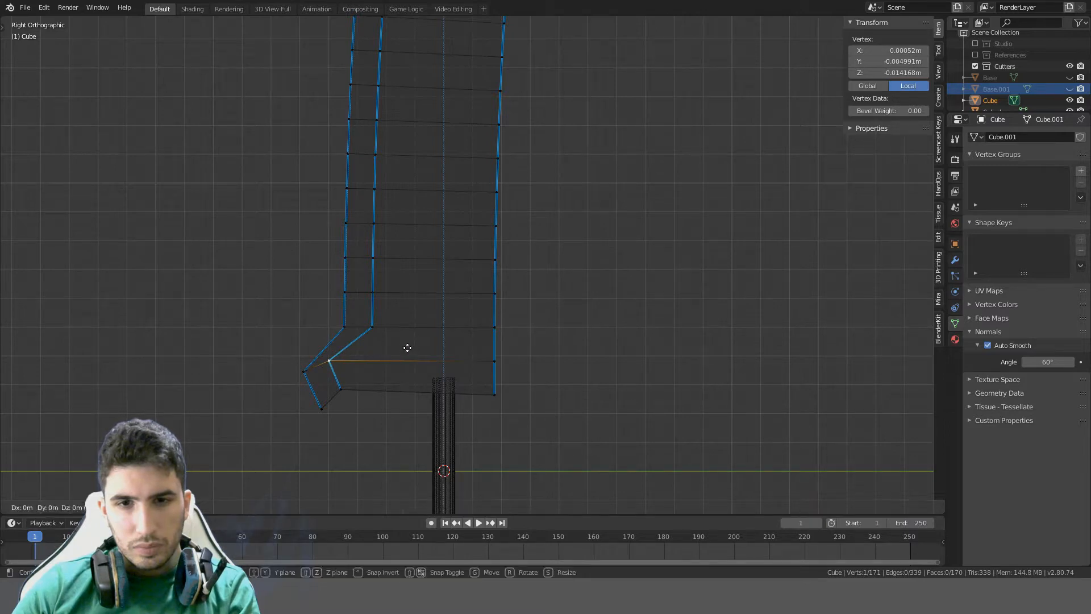
{"action": "key", "text": "g"}
{"action": "right_click", "coordinate": [414, 349]}
{"action": "key", "text": "c"}
{"action": "scroll", "coordinate": [353, 359], "scroll_direction": "up", "scroll_amount": 9}
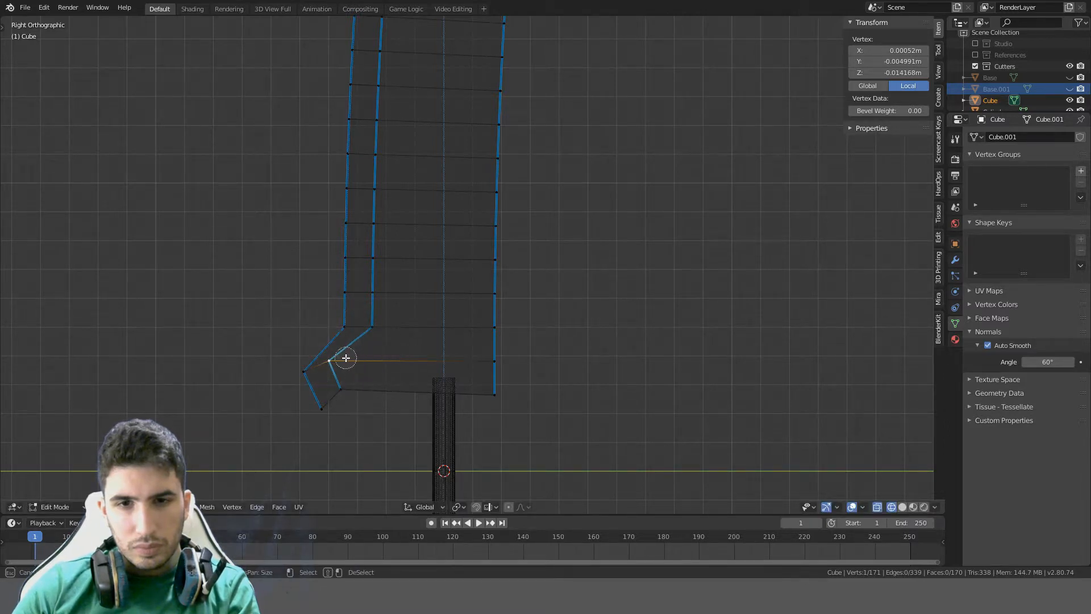
{"action": "left_click", "coordinate": [337, 363]}
{"action": "right_click", "coordinate": [337, 362]}
{"action": "key", "text": "g"}
{"action": "key", "text": "y"}
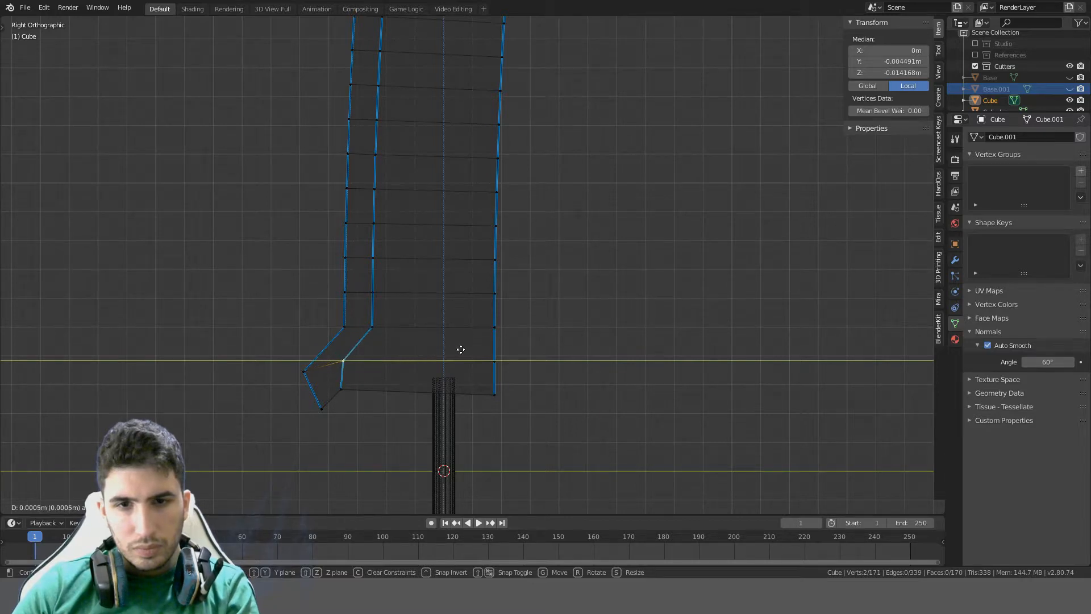
{"action": "left_click", "coordinate": [444, 351]}
Return to solid shading and Object Mode, and check the whole blade from an angle and from the right side
{"action": "key", "text": "z"}
{"action": "left_click", "coordinate": [529, 353]}
{"action": "key", "text": "Tab"}
{"action": "scroll", "coordinate": [572, 350], "scroll_direction": "down", "scroll_amount": 8}
{"action": "mouse_move", "coordinate": [568, 346]}
{"action": "middle_mouse_down"}
{"action": "mouse_move", "coordinate": [550, 337]}
{"action": "mouse_move", "coordinate": [608, 384]}
{"action": "mouse_move", "coordinate": [495, 319]}
{"action": "mouse_move", "coordinate": [523, 305]}
{"action": "middle_mouse_up"}
{"action": "key", "text": "KP_3"}
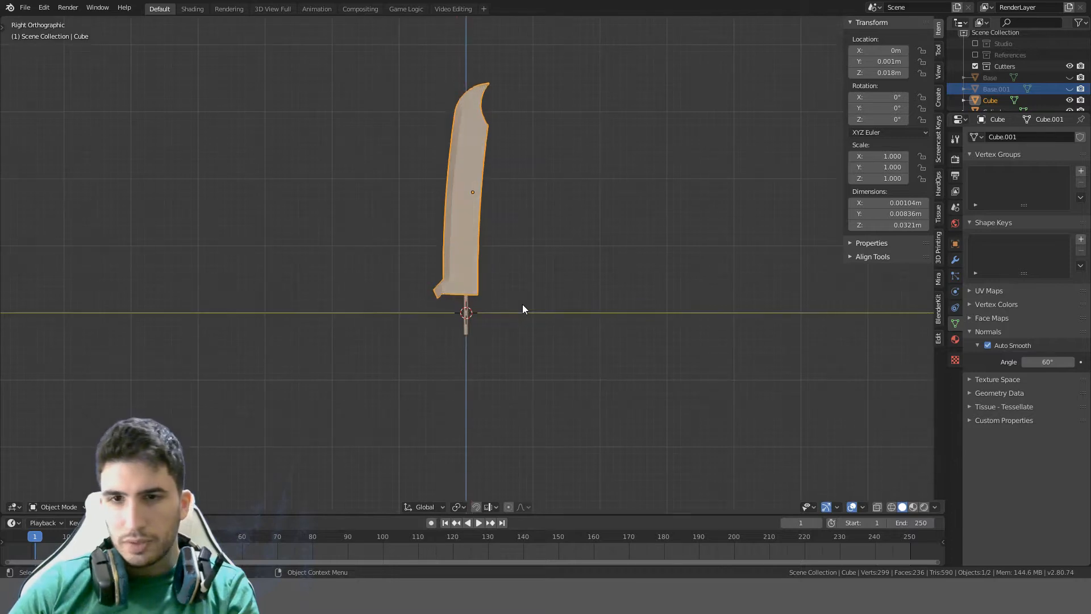
Return to Edit Mode and undo the spur edits until the lower end of the blade is straight
{"action": "key", "text": "Tab"}
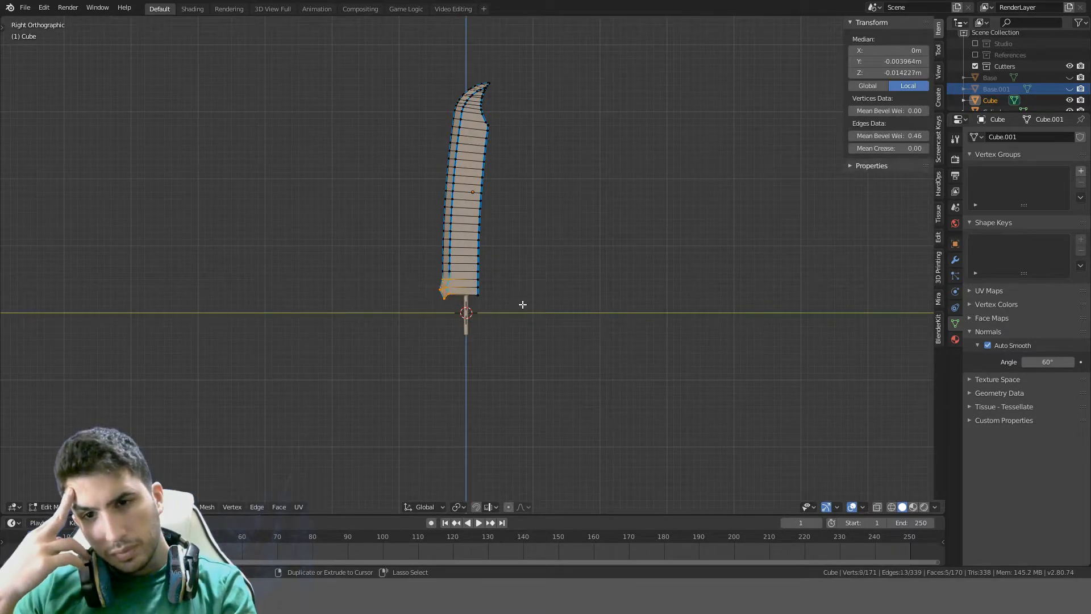
{"action": "key", "text": "ctrl+z"}
{"action": "key", "text": "ctrl+z"}
{"action": "key", "text": "ctrl+z"}
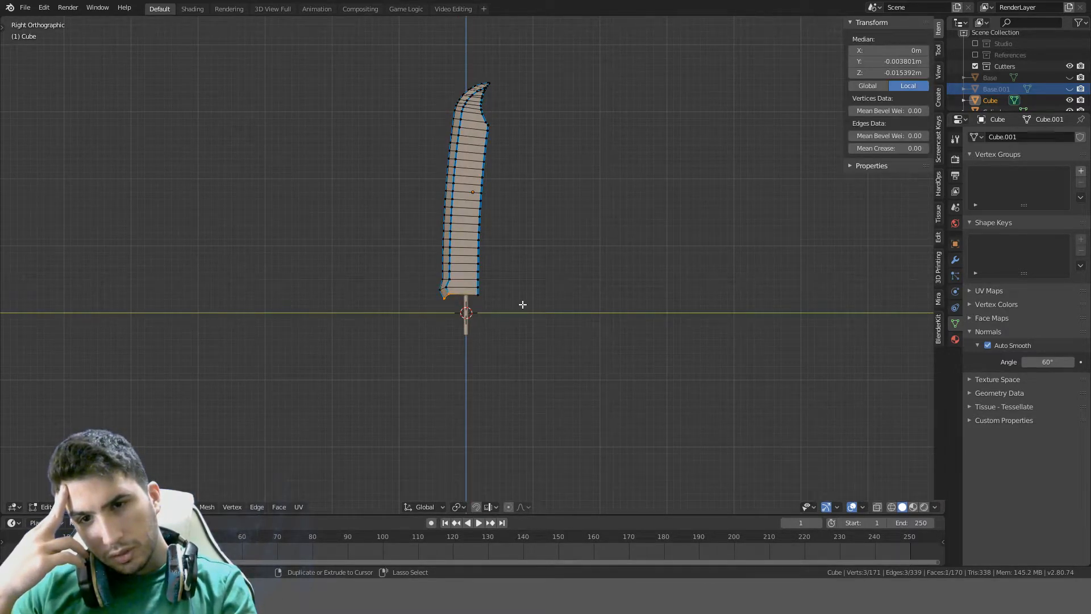
{"action": "key", "text": "ctrl+z"}
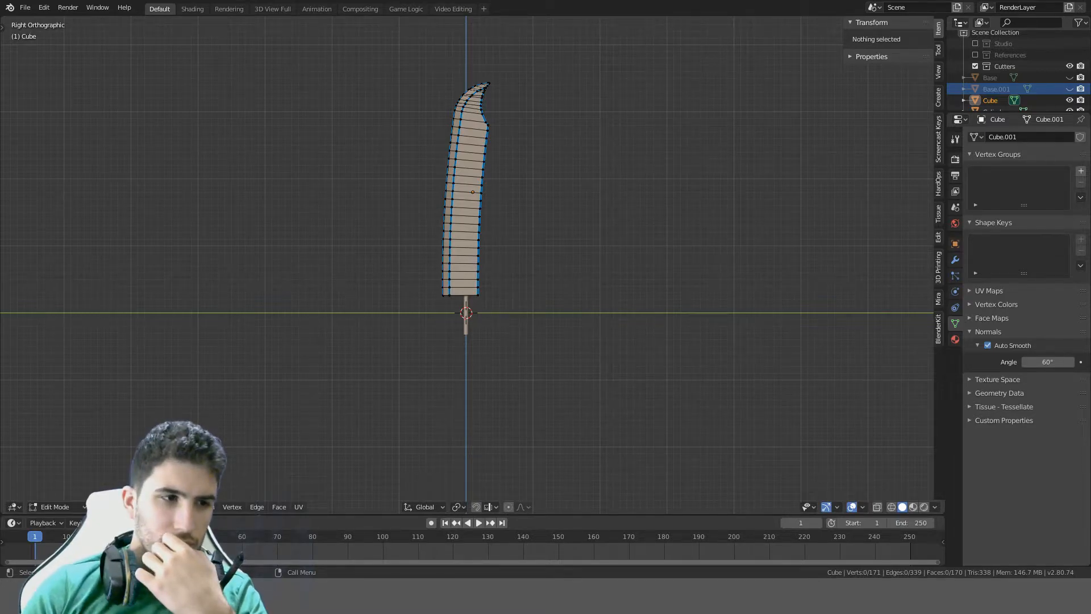
Examine the blade's lower end and its overall profile from the right side and at an angle
{"action": "scroll", "coordinate": [474, 265], "scroll_direction": "up", "scroll_amount": 7}
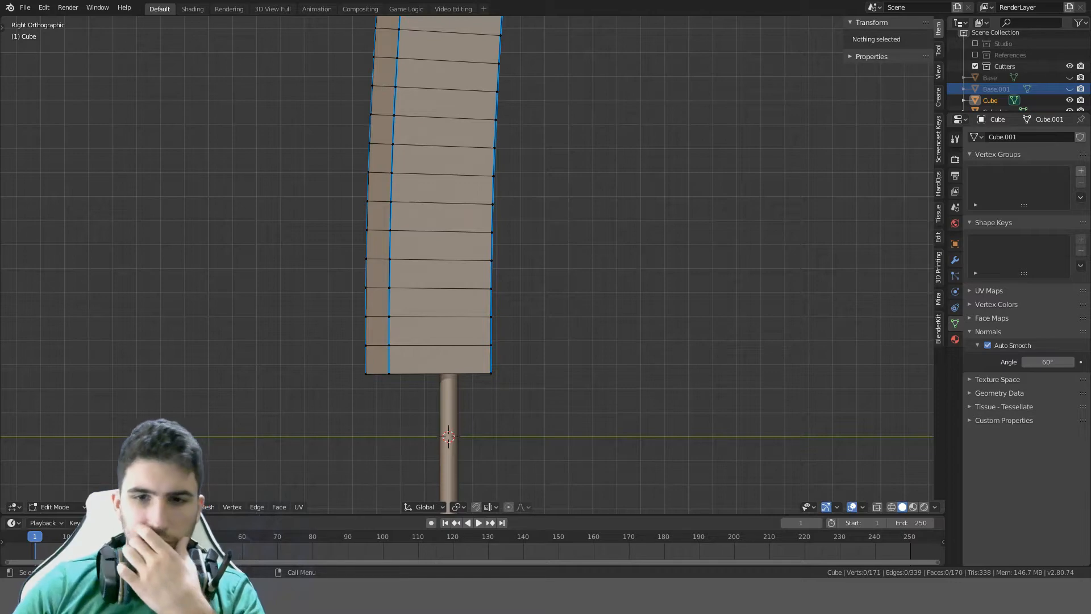
{"action": "scroll", "coordinate": [467, 265], "scroll_direction": "up", "scroll_amount": 3}
{"action": "mouse_move", "coordinate": [462, 348]}
{"action": "middle_mouse_down"}
{"action": "mouse_move", "coordinate": [478, 280]}
{"action": "mouse_move", "coordinate": [463, 346]}
{"action": "middle_mouse_up"}
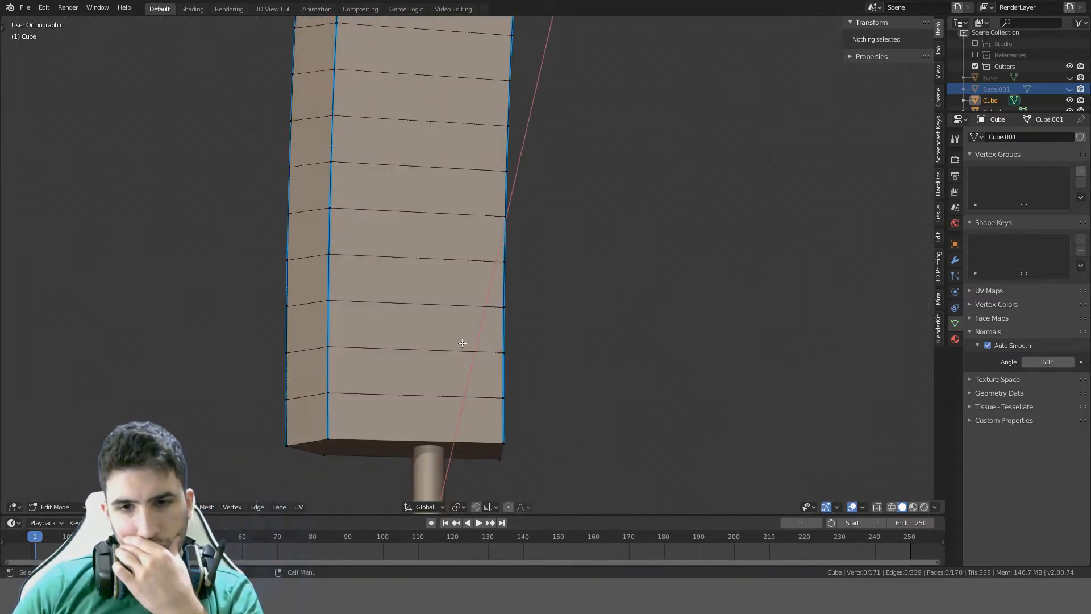
{"action": "key", "text": "KP_3"}
{"action": "scroll", "coordinate": [456, 341], "scroll_direction": "down", "scroll_amount": 3}
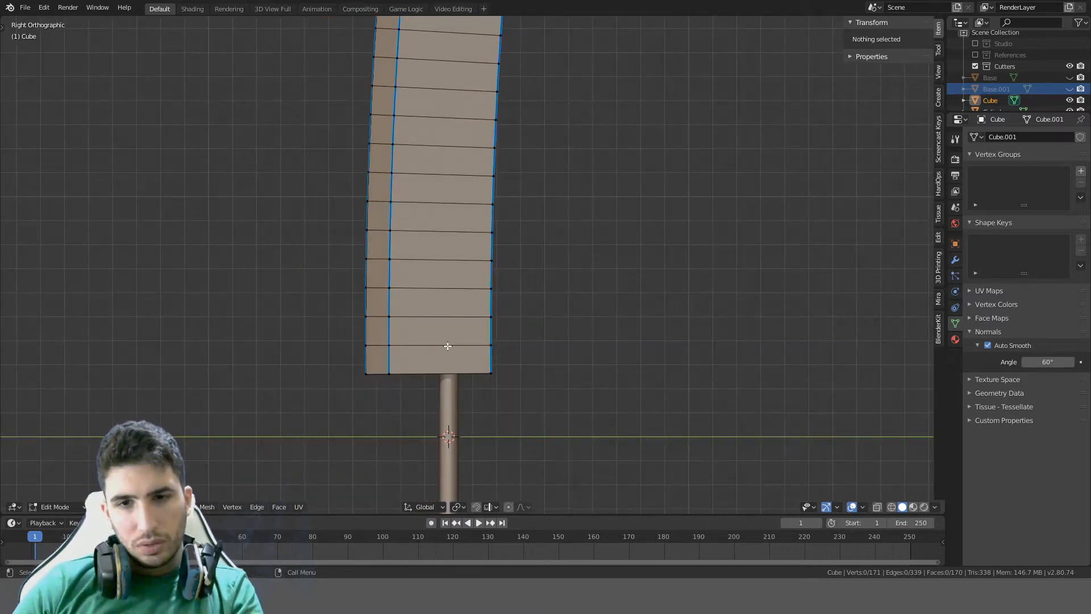
{"action": "key", "text": "a"}
{"action": "key", "text": "alt+a"}
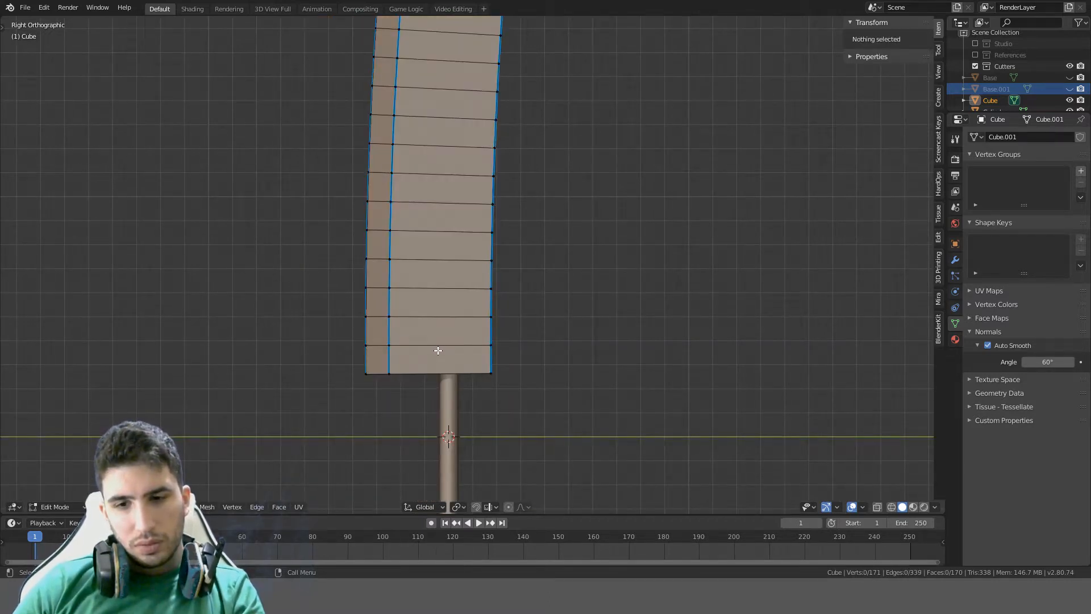
{"action": "scroll", "coordinate": [446, 321], "scroll_direction": "down", "scroll_amount": 3}
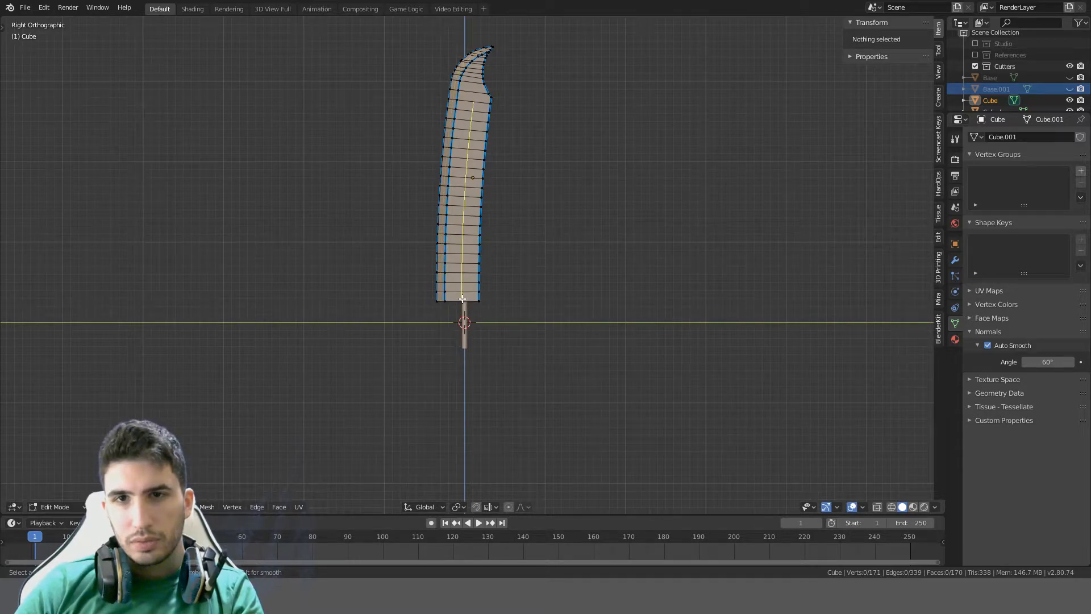
Dissolve the edge across the corner of the notch on the blade's back
{"action": "scroll", "coordinate": [524, 88], "scroll_direction": "up", "scroll_amount": 10}
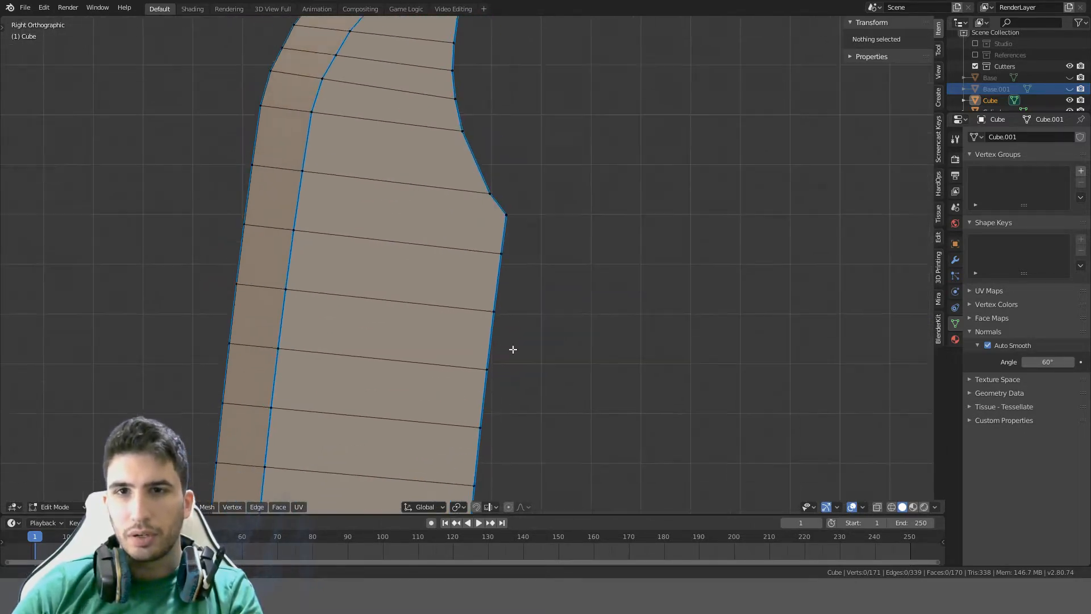
{"action": "middle_click_drag", "start_coordinate": [511, 244], "coordinate": [520, 302], "text": "shift"}
{"action": "left_click", "coordinate": [529, 281]}
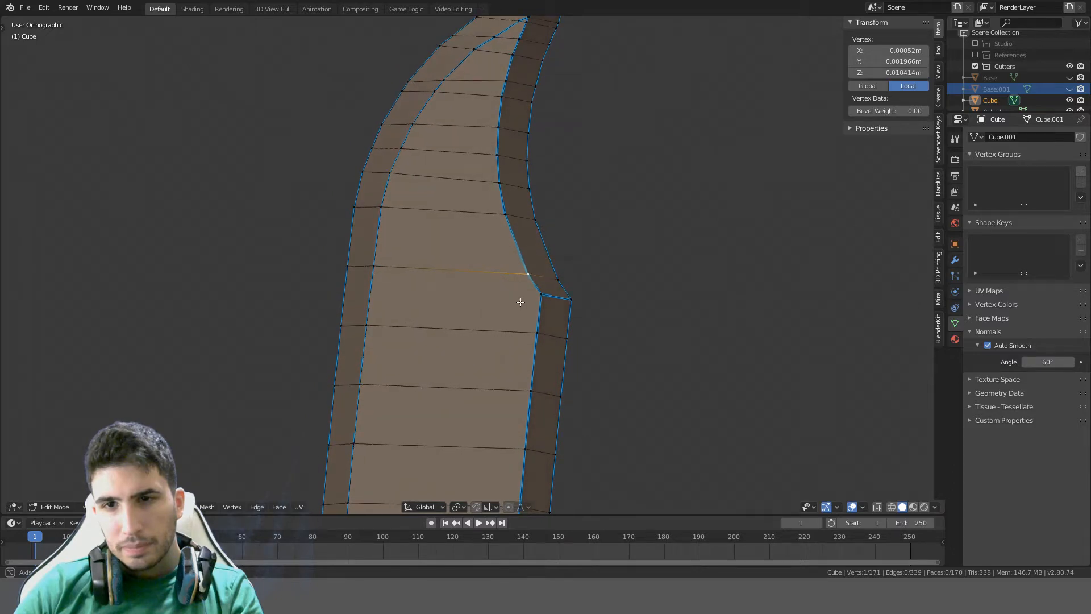
{"action": "left_click", "coordinate": [562, 321]}
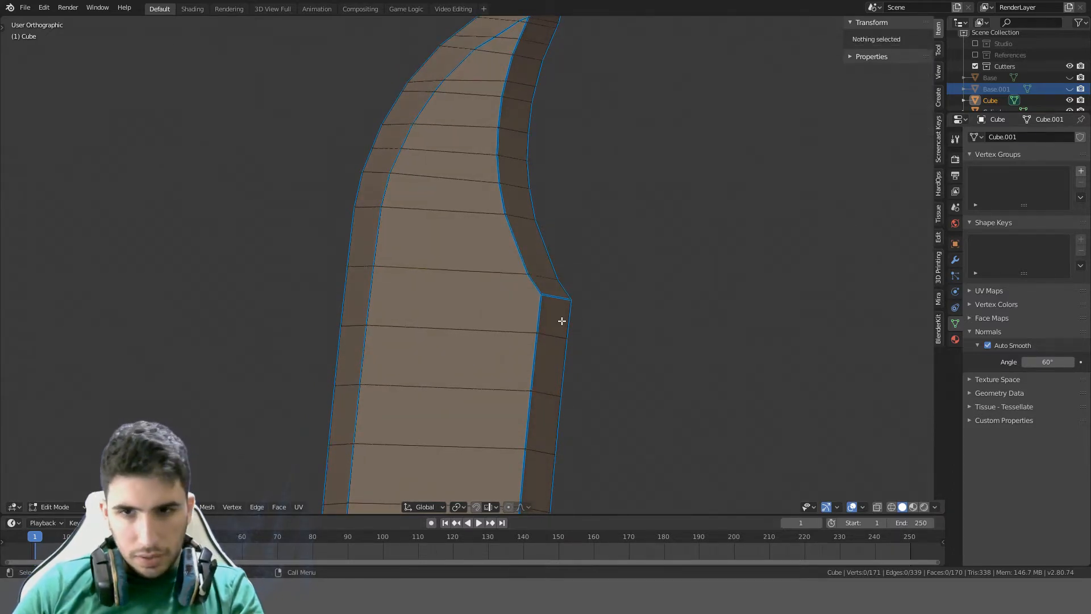
{"action": "left_click", "coordinate": [542, 297]}
{"action": "key", "text": "ctrl+x"}
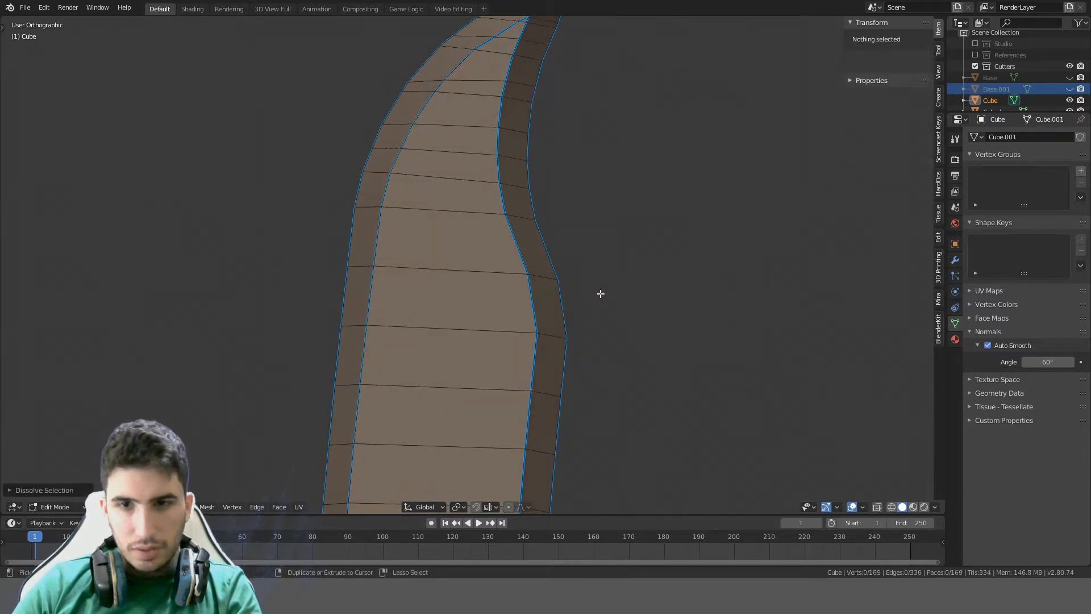
Undo the dissolve of the notch's corner edge after checking the blade outline
{"action": "scroll", "coordinate": [597, 294], "scroll_direction": "down", "scroll_amount": 4}
{"action": "middle_click_drag", "start_coordinate": [595, 297], "coordinate": [558, 276]}
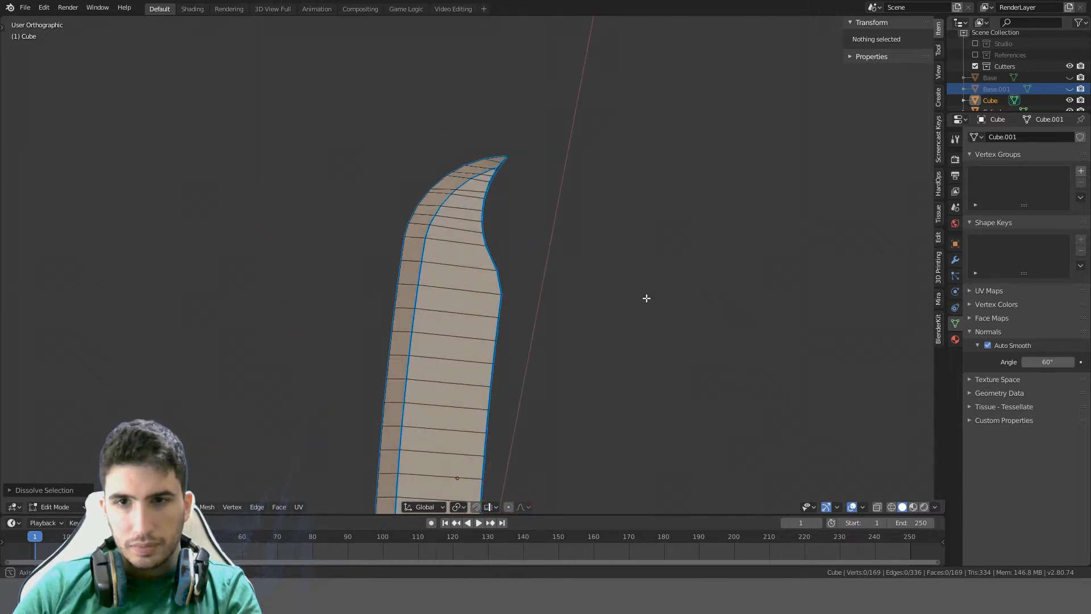
{"action": "key", "text": "ctrl+z"}
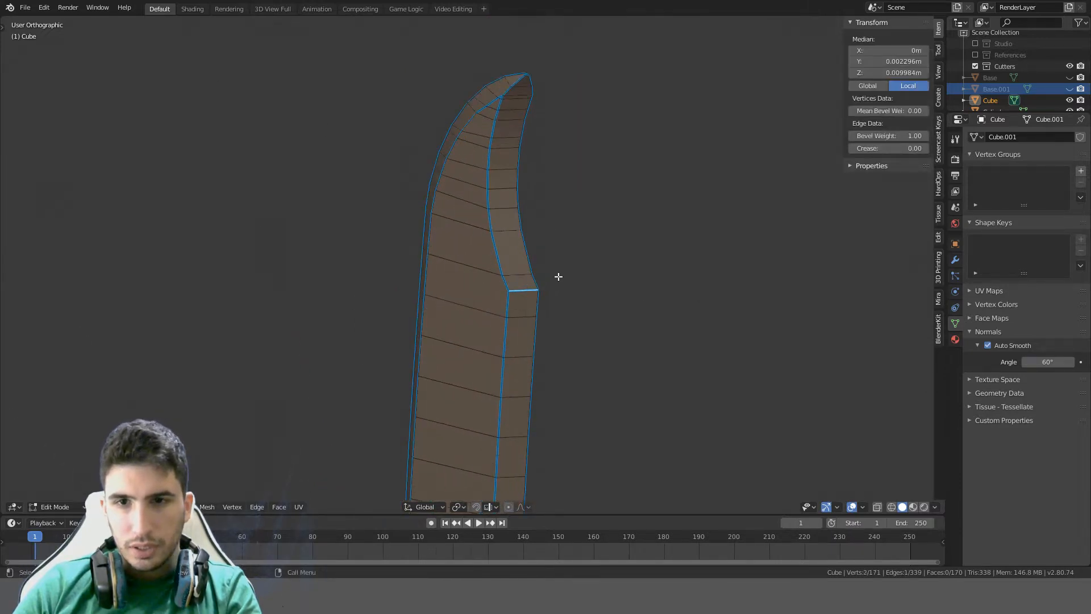
On both sides of the blade, merge the vertex just above the notch corner into the corner vertex, using At Last
{"action": "scroll", "coordinate": [558, 276], "scroll_direction": "up", "scroll_amount": 4}
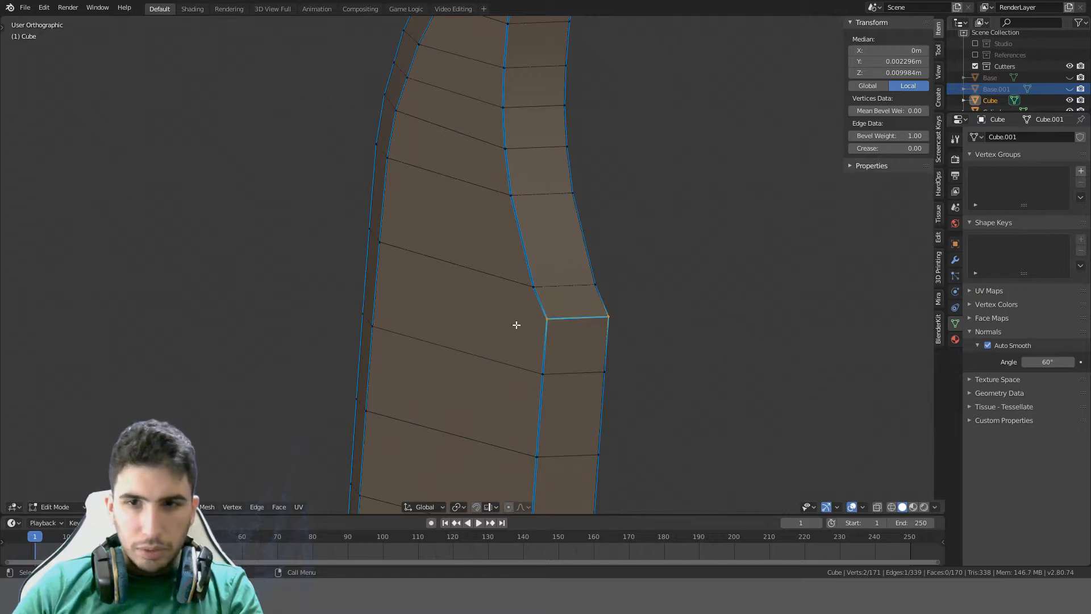
{"action": "left_click", "coordinate": [531, 290]}
{"action": "left_click", "coordinate": [565, 309], "text": "shift"}
{"action": "key", "text": "alt+m"}
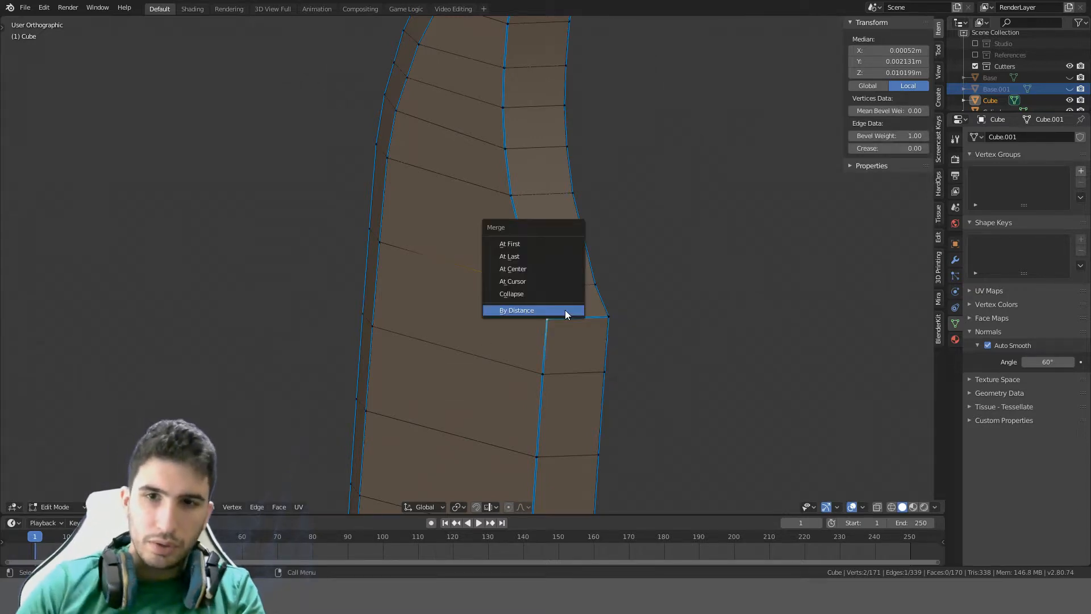
{"action": "left_click", "coordinate": [509, 256]}
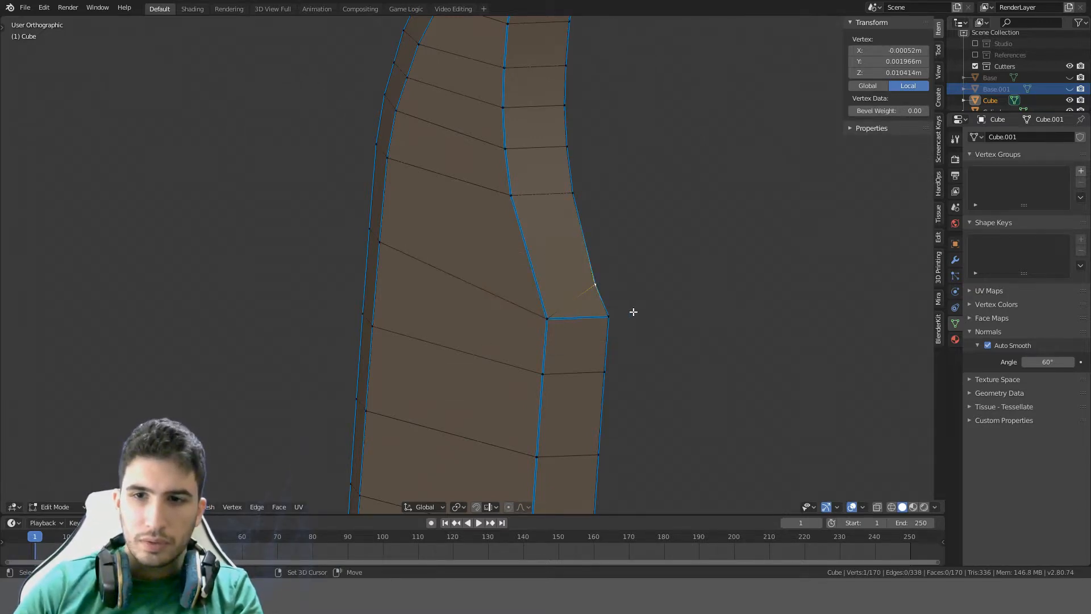
{"action": "left_click", "coordinate": [609, 316], "text": "shift"}
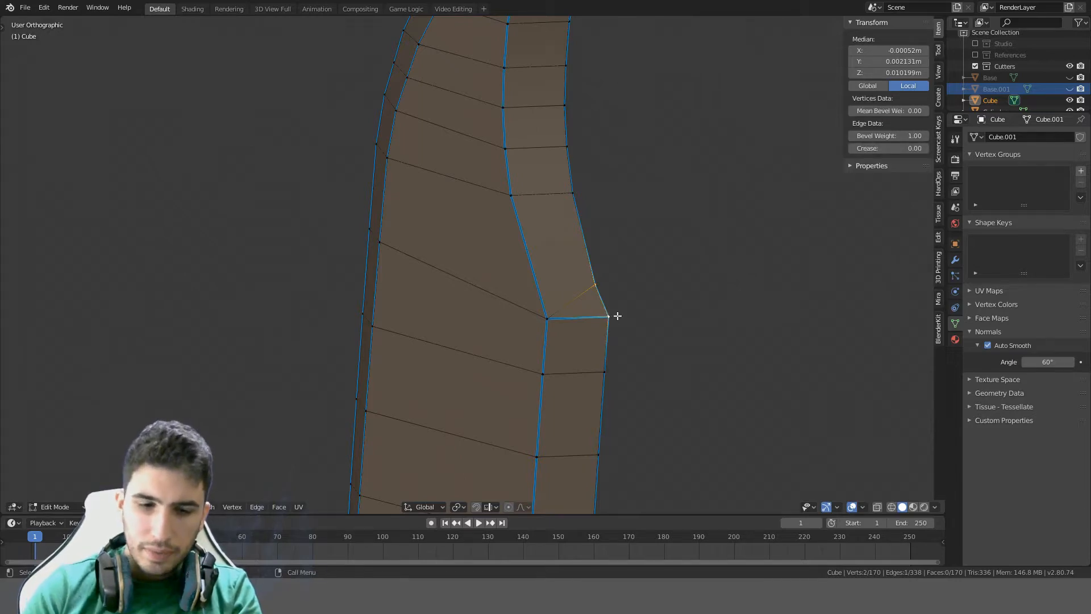
{"action": "key", "text": "alt+m"}
{"action": "left_click", "coordinate": [617, 316]}
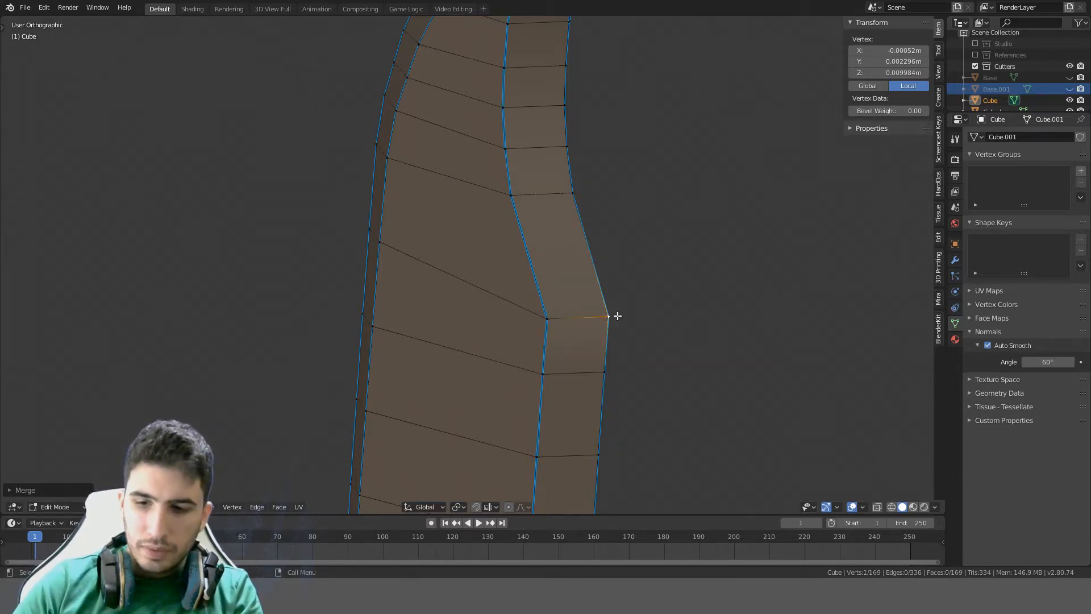
Check the blade from the right side and undo both vertex merges at the notch corner
{"action": "key", "text": "KP_3"}
{"action": "scroll", "coordinate": [616, 314], "scroll_direction": "down", "scroll_amount": 6}
{"action": "key", "text": "ctrl+z"}
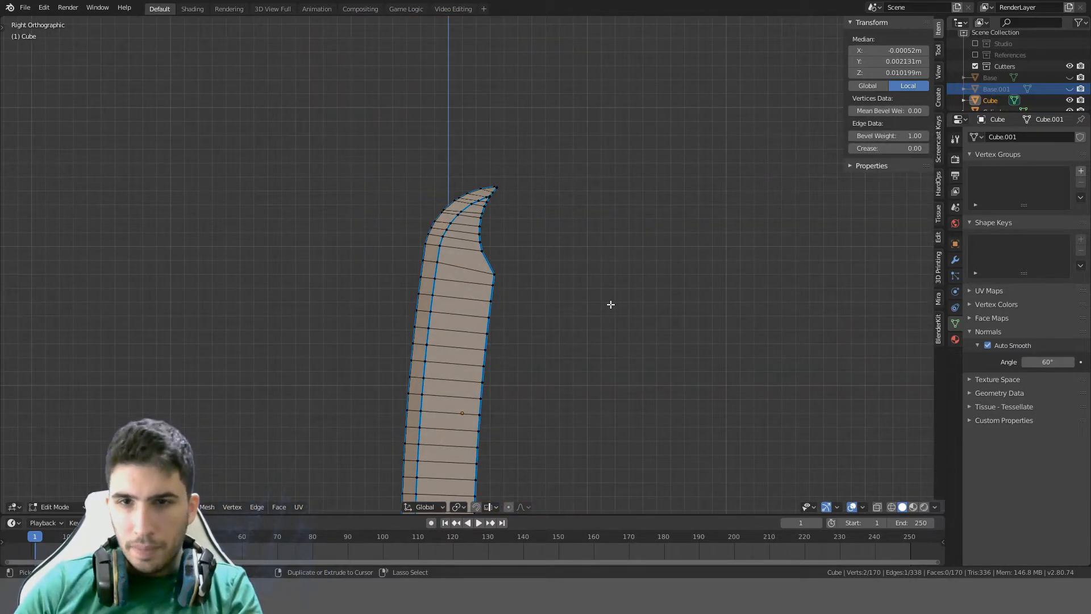
{"action": "key", "text": "ctrl+z"}
{"action": "key", "text": "ctrl+z"}
{"action": "key", "text": "ctrl+z"}
{"action": "key", "text": "ctrl+z"}
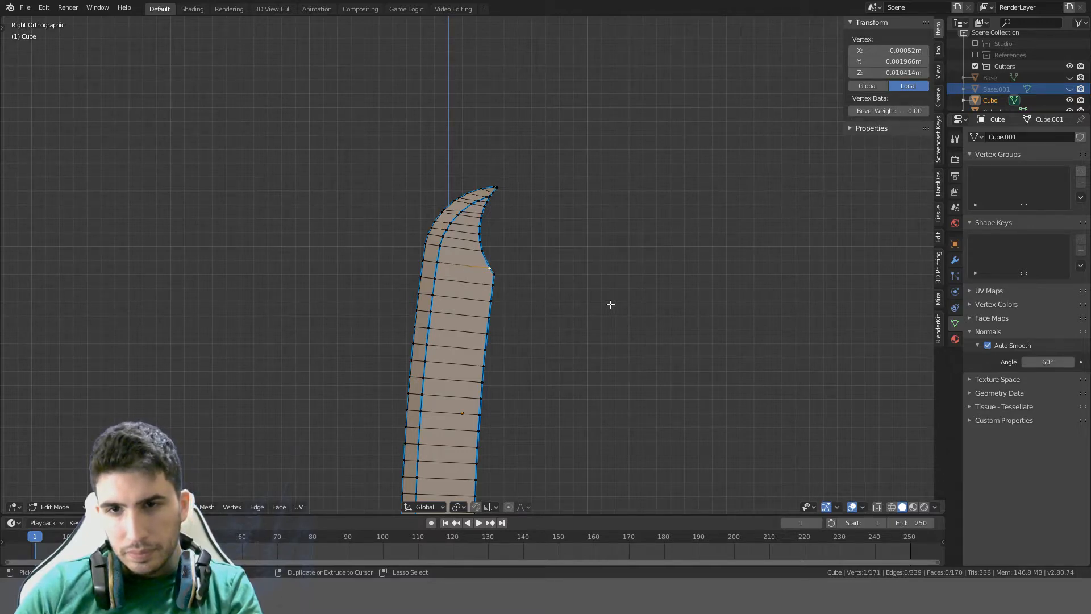
{"action": "key", "text": "ctrl+shift+z"}
{"action": "key", "text": "ctrl+z"}
{"action": "key", "text": "ctrl+z"}
{"action": "key", "text": "ctrl+z"}
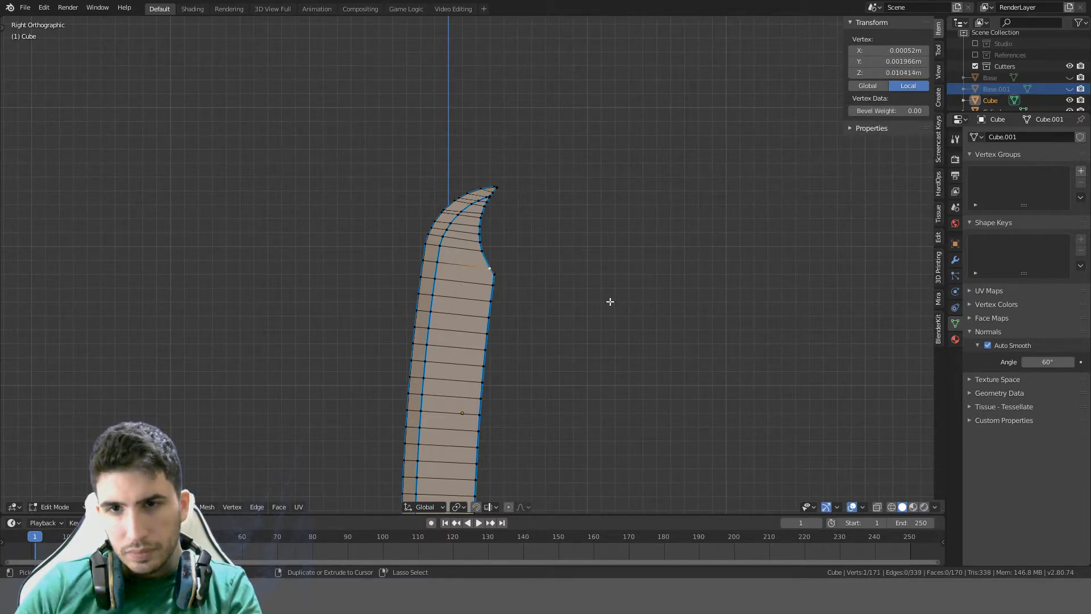
On the first side of the blade, connect the vertices just above and just below the notch corner with an edge
{"action": "middle_click_drag", "start_coordinate": [611, 303], "coordinate": [543, 299]}
{"action": "scroll", "coordinate": [543, 299], "scroll_direction": "up", "scroll_amount": 5}
{"action": "scroll", "coordinate": [562, 282], "scroll_direction": "up", "scroll_amount": 2}
{"action": "key", "text": "alt+a"}
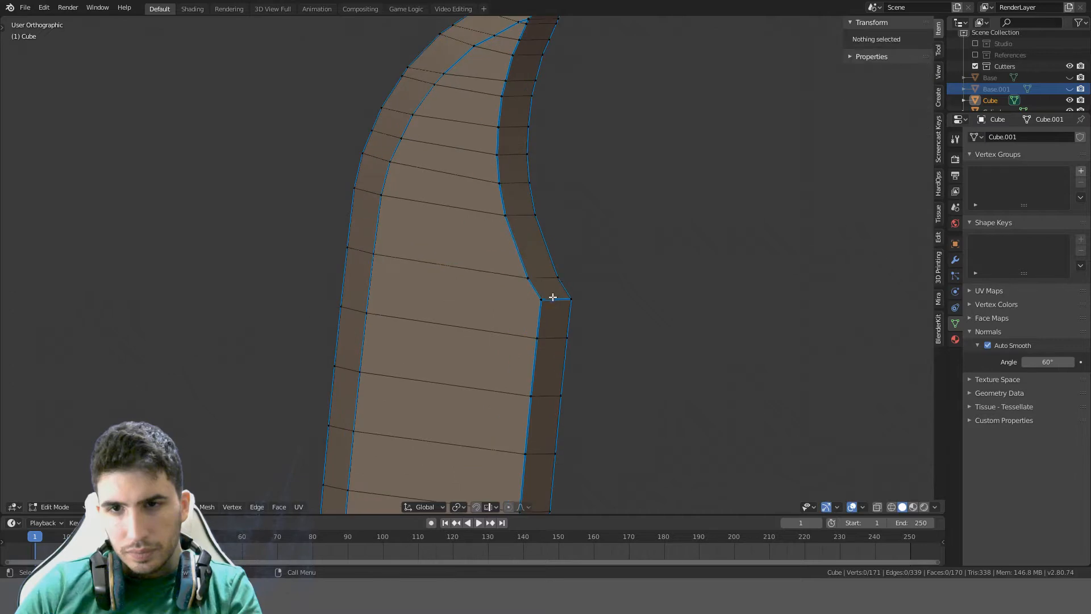
{"action": "left_click", "coordinate": [551, 298]}
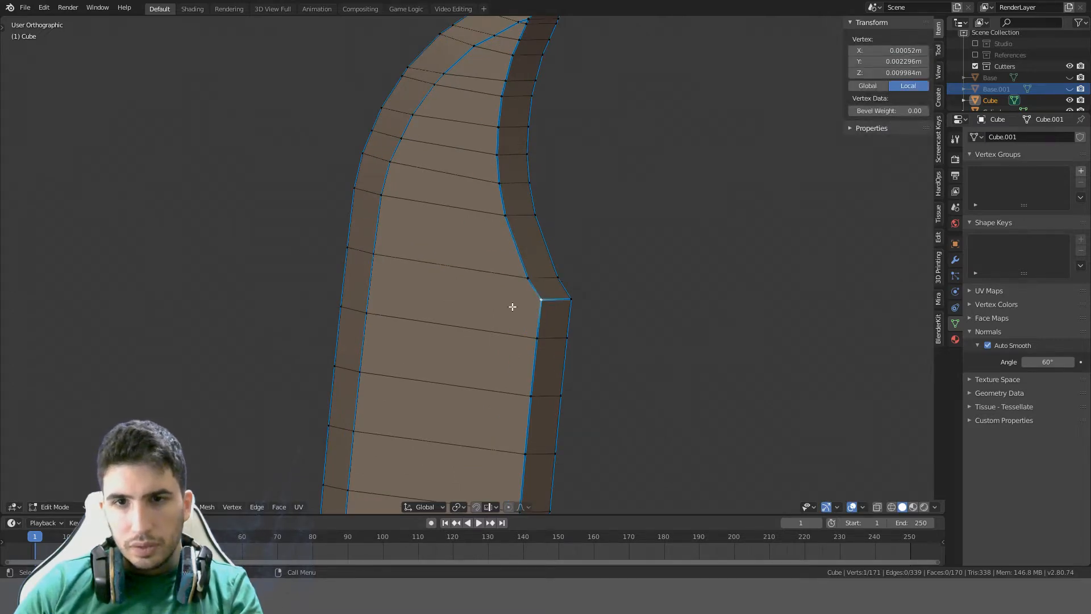
{"action": "left_click", "coordinate": [533, 335], "text": "shift"}
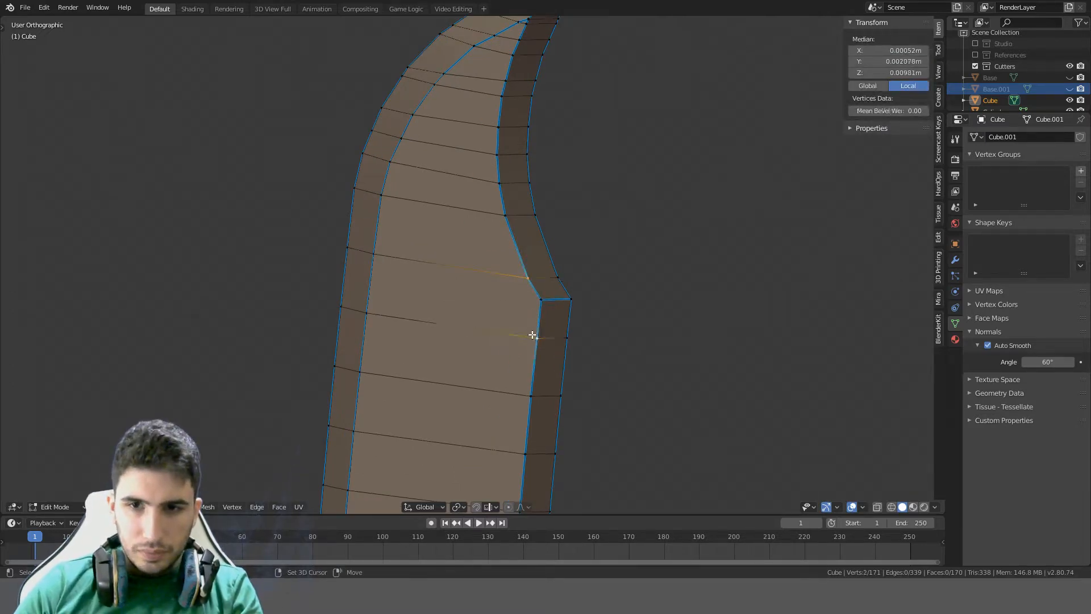
{"action": "key", "text": "j"}
On the opposite side of the blade, join the vertices just above and below the notch corner with a matching edge
{"action": "middle_click_drag", "start_coordinate": [662, 278], "coordinate": [502, 275]}
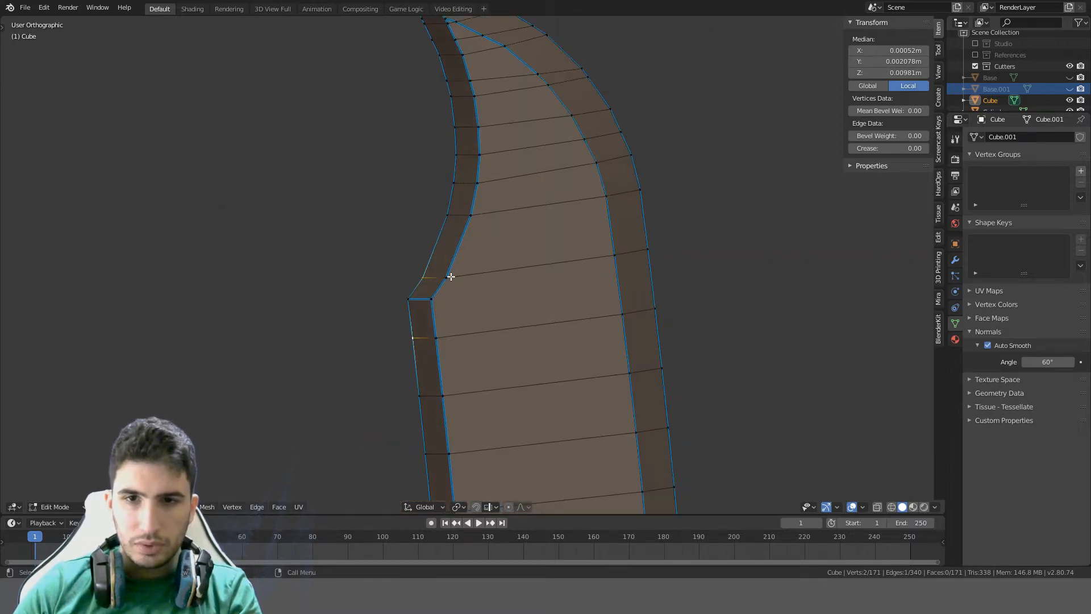
{"action": "left_click", "coordinate": [449, 277]}
{"action": "left_click", "coordinate": [440, 343], "text": "shift"}
{"action": "key", "text": "h"}
{"action": "key", "text": "ctrl+z"}
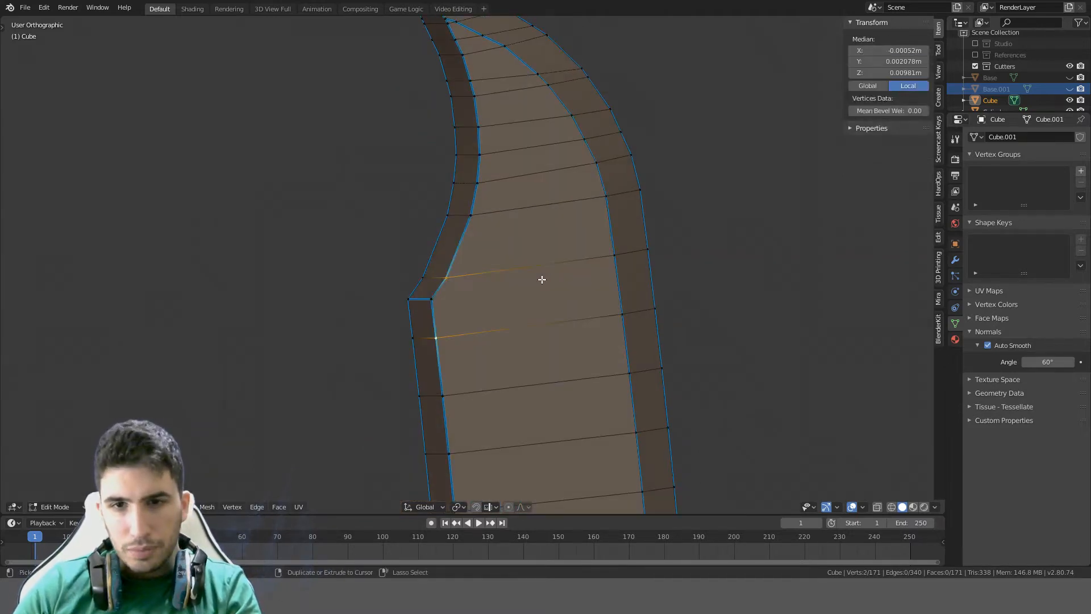
{"action": "key", "text": "j"}
{"action": "key", "text": "alt+a"}
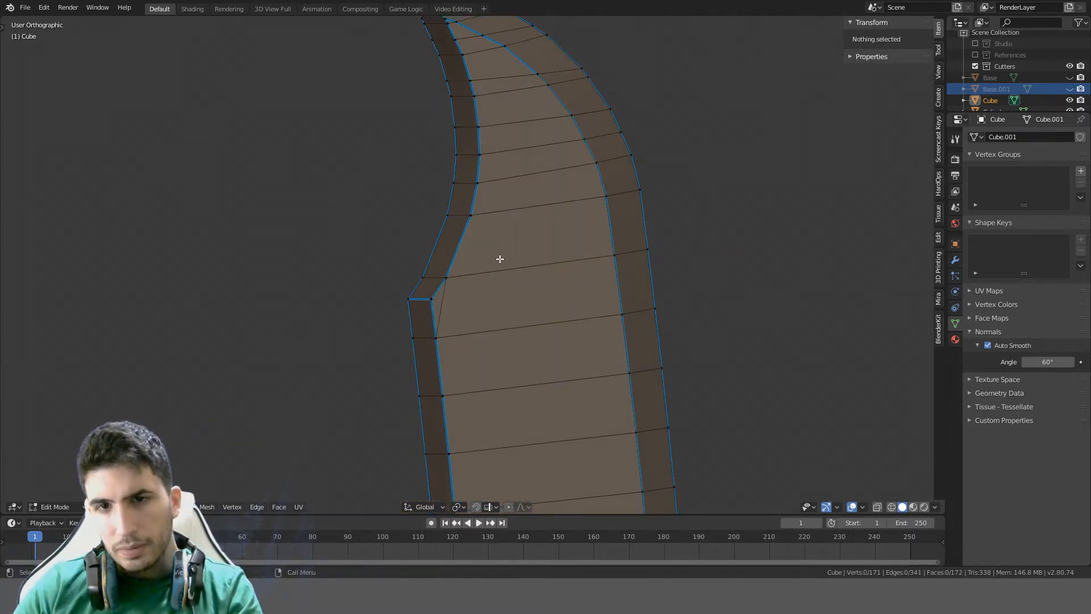
Add one lengthwise loop cut centred along the wide faces of the blade, from base to tip
{"action": "middle_click_drag", "start_coordinate": [500, 259], "coordinate": [631, 276]}
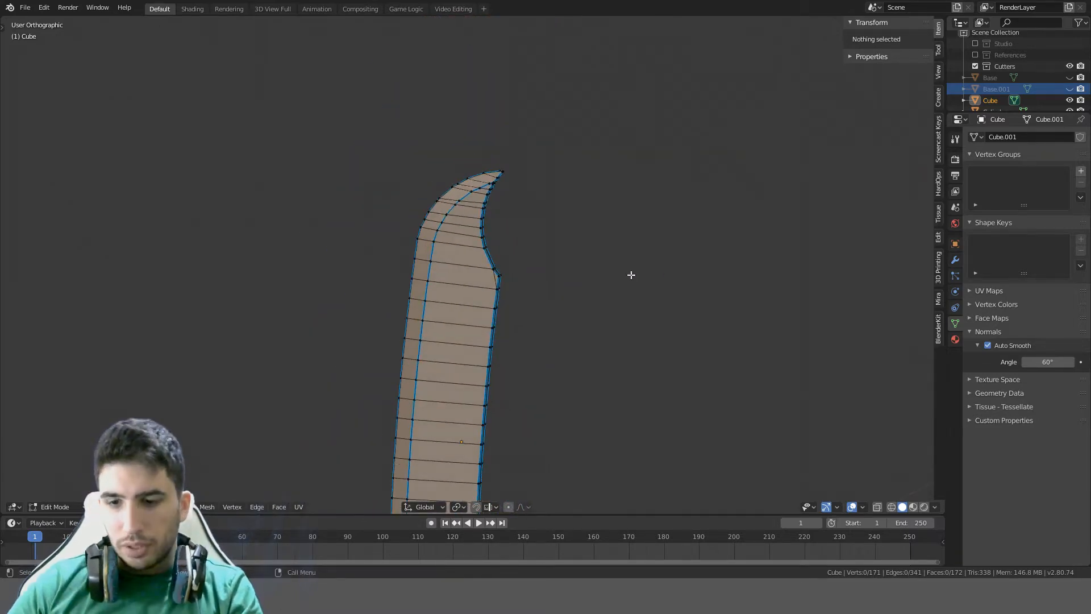
{"action": "key", "text": "KP_3"}
{"action": "scroll", "coordinate": [631, 274], "scroll_direction": "down", "scroll_amount": 5}
{"action": "middle_click_drag", "start_coordinate": [548, 352], "coordinate": [571, 202], "text": "shift"}
{"action": "scroll", "coordinate": [572, 210], "scroll_direction": "up", "scroll_amount": 11}
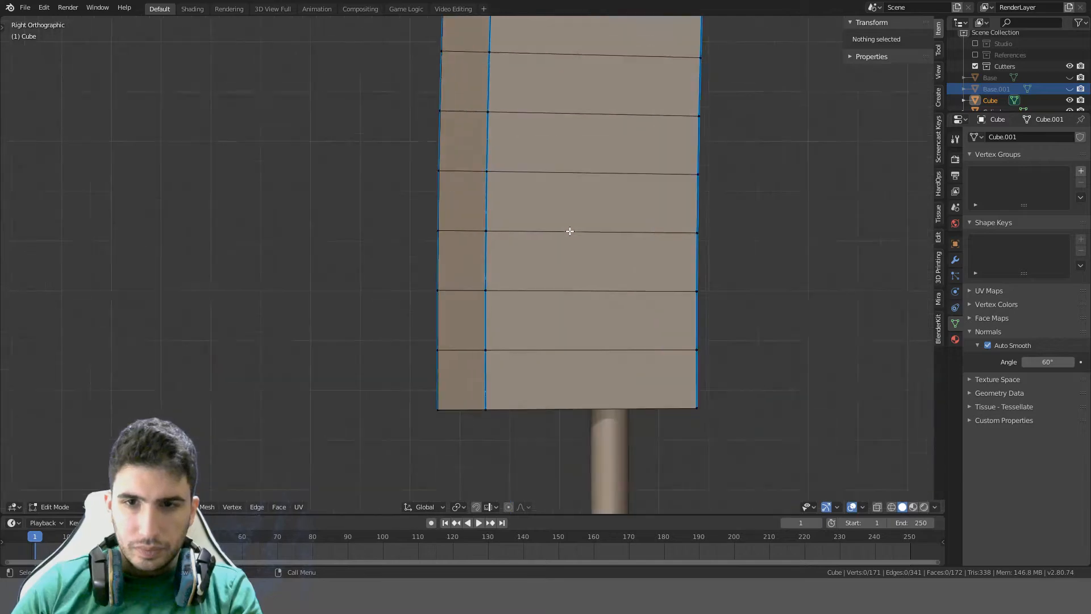
{"action": "scroll", "coordinate": [569, 235], "scroll_direction": "down", "scroll_amount": 2}
{"action": "middle_click_drag", "start_coordinate": [540, 296], "coordinate": [486, 259], "text": "shift"}
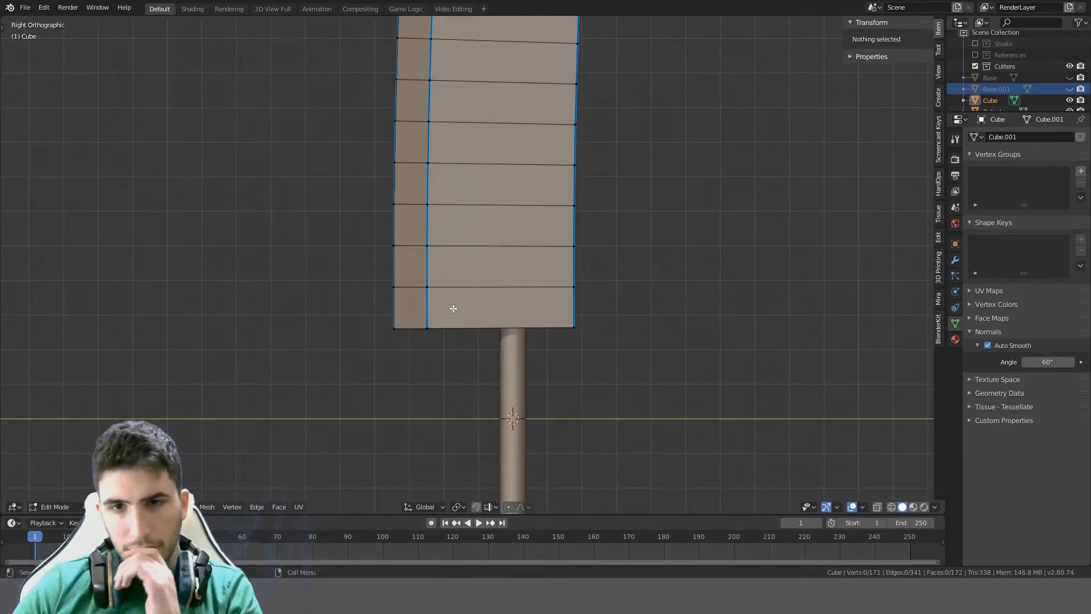
{"action": "scroll", "coordinate": [453, 308], "scroll_direction": "down", "scroll_amount": 6}
{"action": "middle_click_drag", "start_coordinate": [528, 176], "coordinate": [512, 265], "text": "shift"}
{"action": "key", "text": "ctrl+r"}
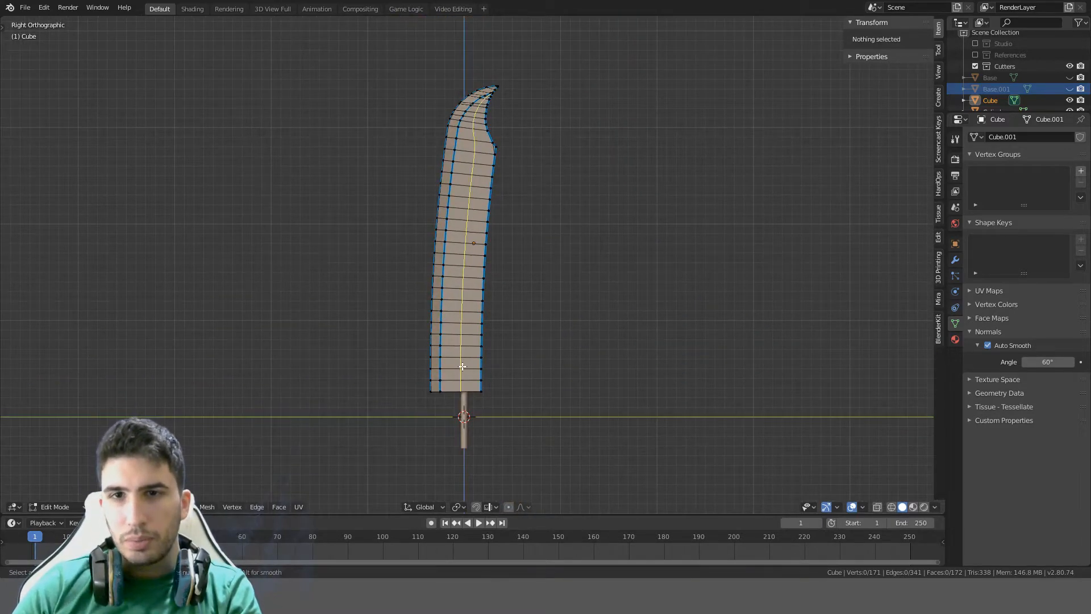
{"action": "left_click", "coordinate": [462, 368]}
{"action": "right_click", "coordinate": [463, 367]}
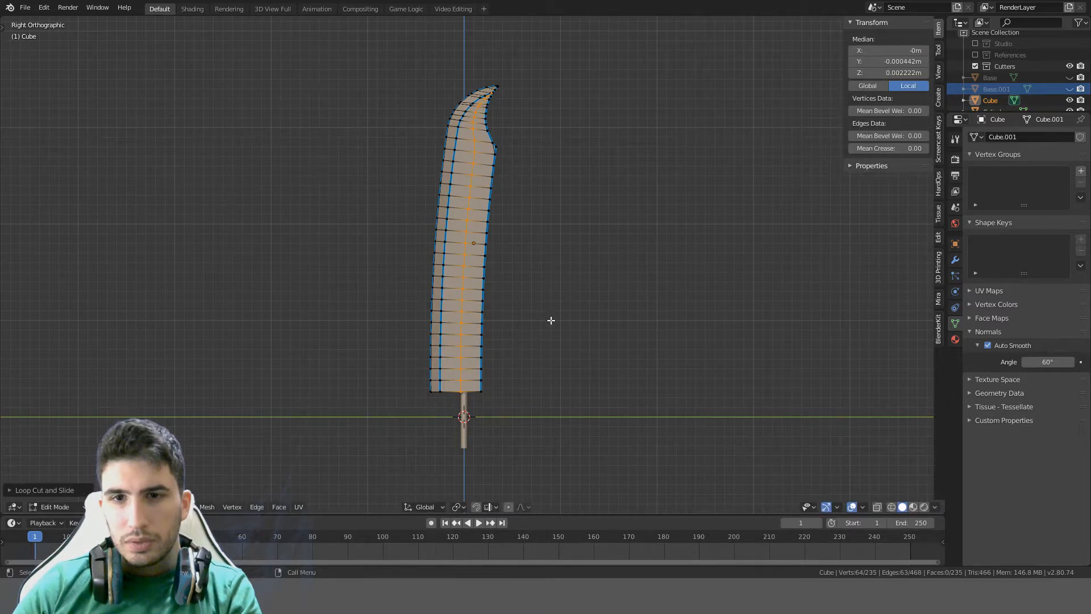
In see-through wireframe, select only the cutting-edge corner vertex at the blade's base
{"action": "scroll", "coordinate": [488, 355], "scroll_direction": "up", "scroll_amount": 3}
{"action": "middle_click_drag", "start_coordinate": [445, 360], "coordinate": [468, 228], "text": "shift"}
{"action": "scroll", "coordinate": [472, 281], "scroll_direction": "up", "scroll_amount": 3}
{"action": "key", "text": "alt+a"}
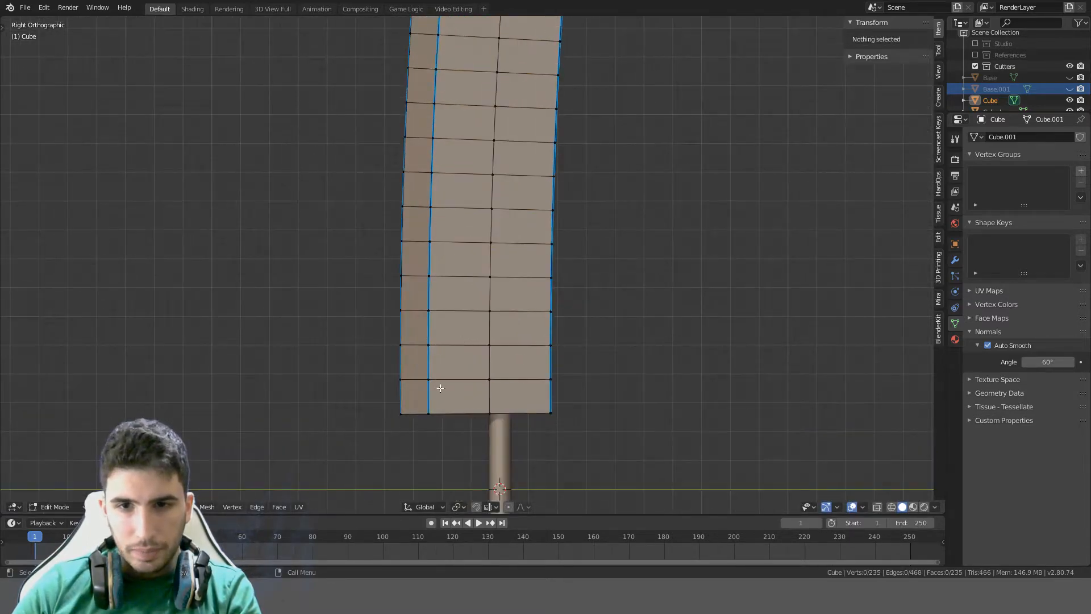
{"action": "key", "text": "alt+z"}
{"action": "key", "text": "a"}
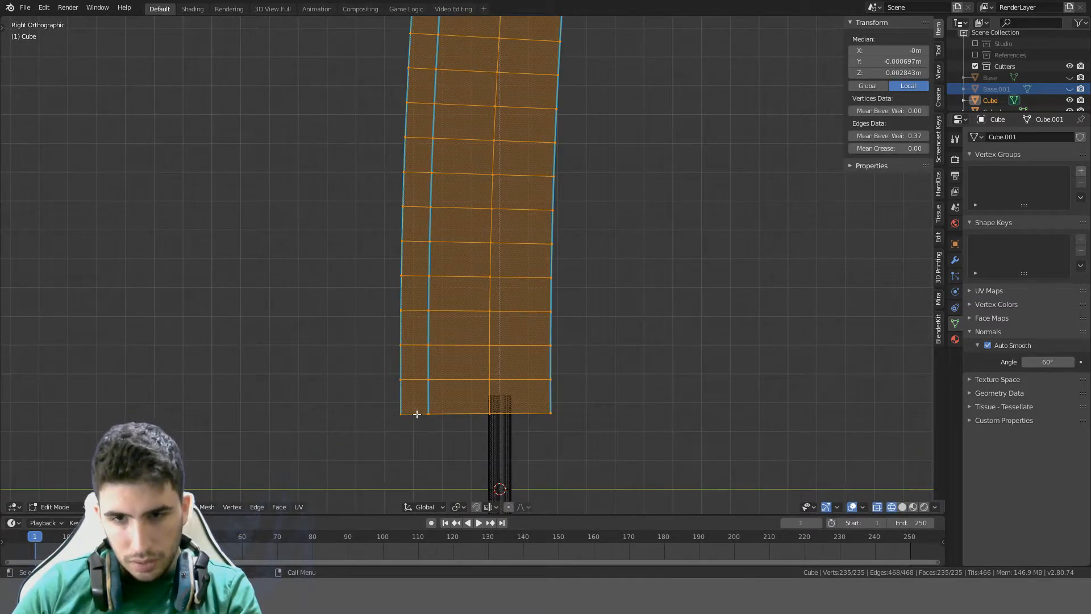
{"action": "key", "text": "alt+a"}
{"action": "left_click", "coordinate": [402, 413]}
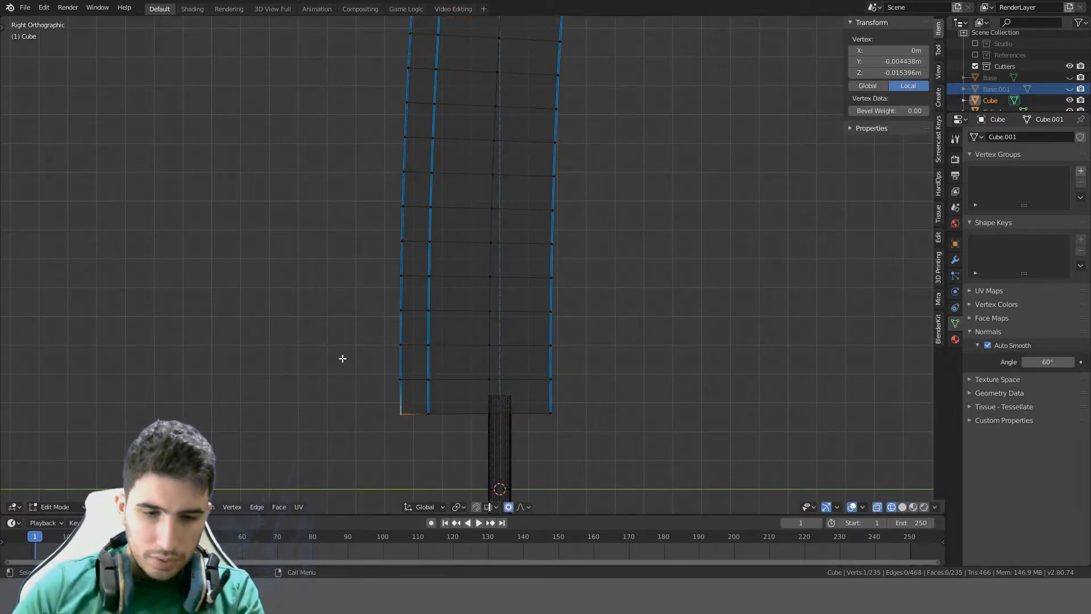
{"action": "key", "text": "r"}
{"action": "scroll", "coordinate": [565, 159], "scroll_direction": "up", "scroll_amount": 5}
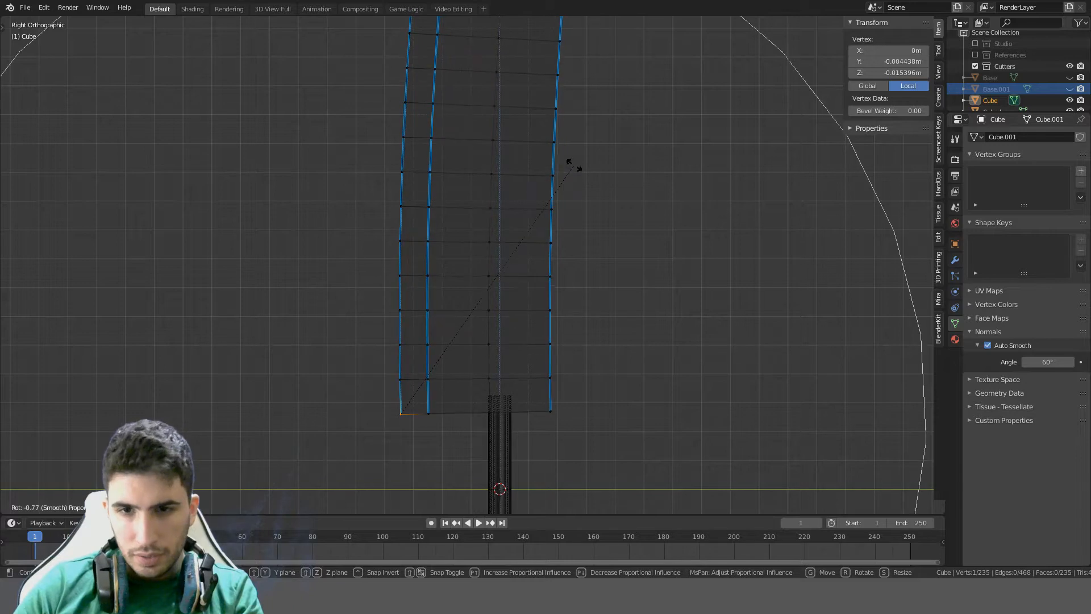
{"action": "scroll", "coordinate": [546, 156], "scroll_direction": "up", "scroll_amount": 10}
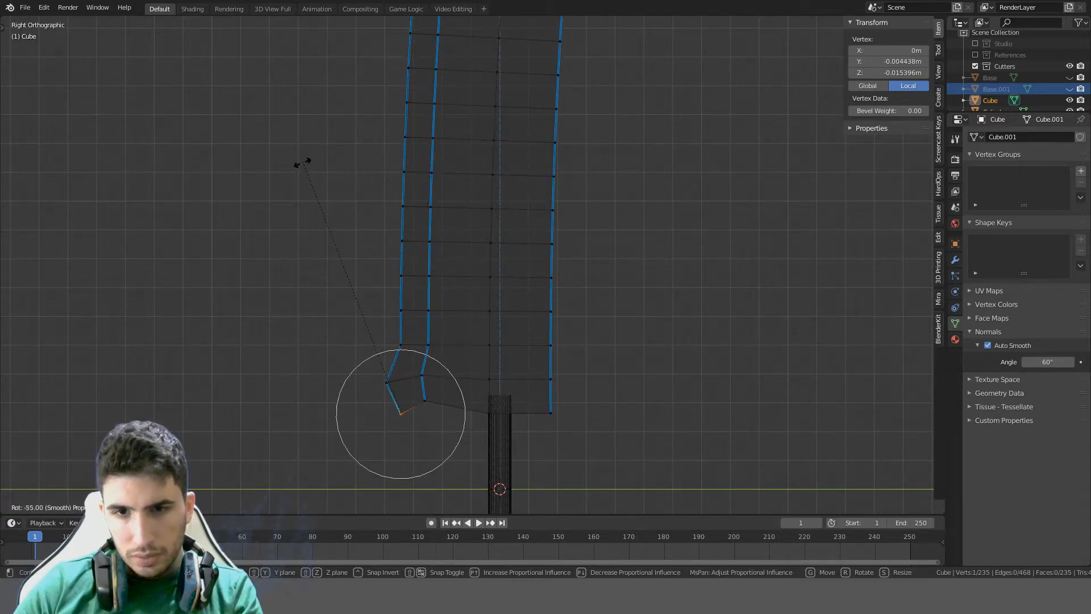
{"action": "key", "text": "Escape"}
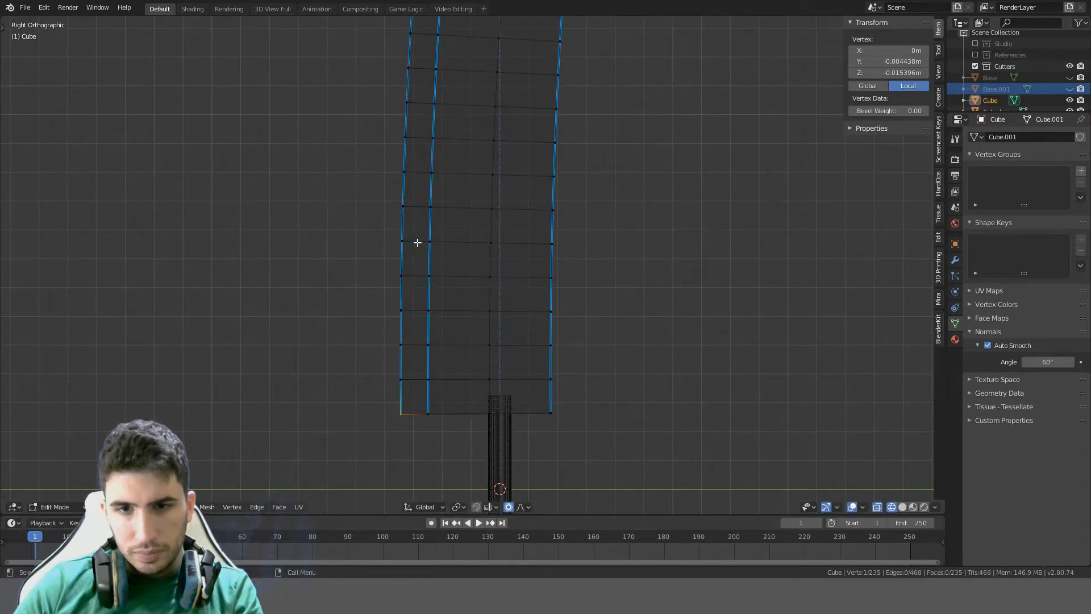
Pull the base corner vertex about 0.002 m outward and 0.003 m down with proportional editing, and check the solid shape in Object Mode
{"action": "key", "text": "g"}
{"action": "scroll", "coordinate": [350, 293], "scroll_direction": "down", "scroll_amount": 8}
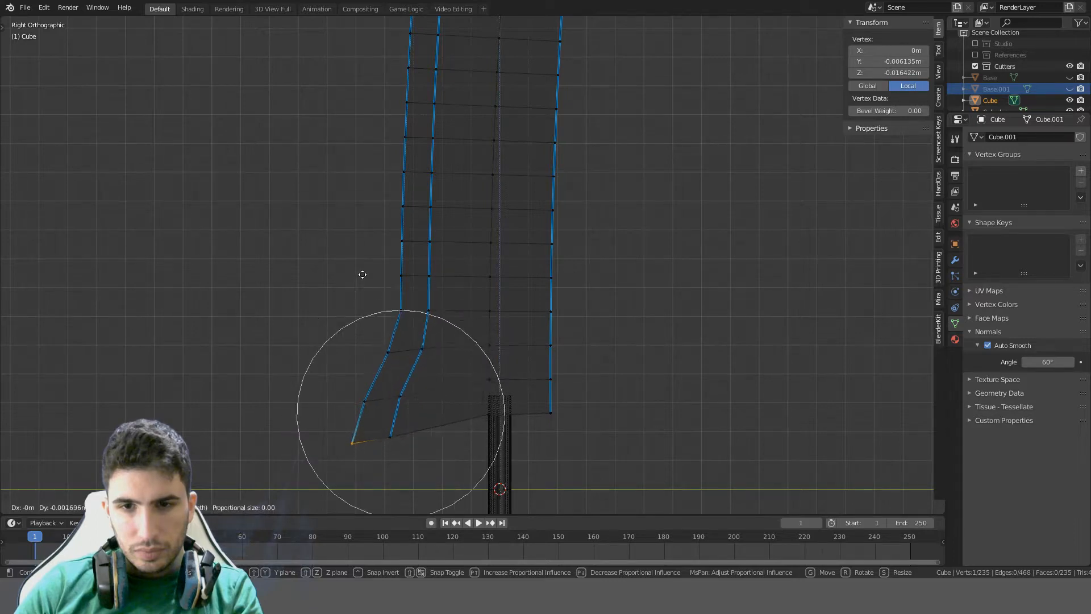
{"action": "scroll", "coordinate": [372, 266], "scroll_direction": "up", "scroll_amount": 5}
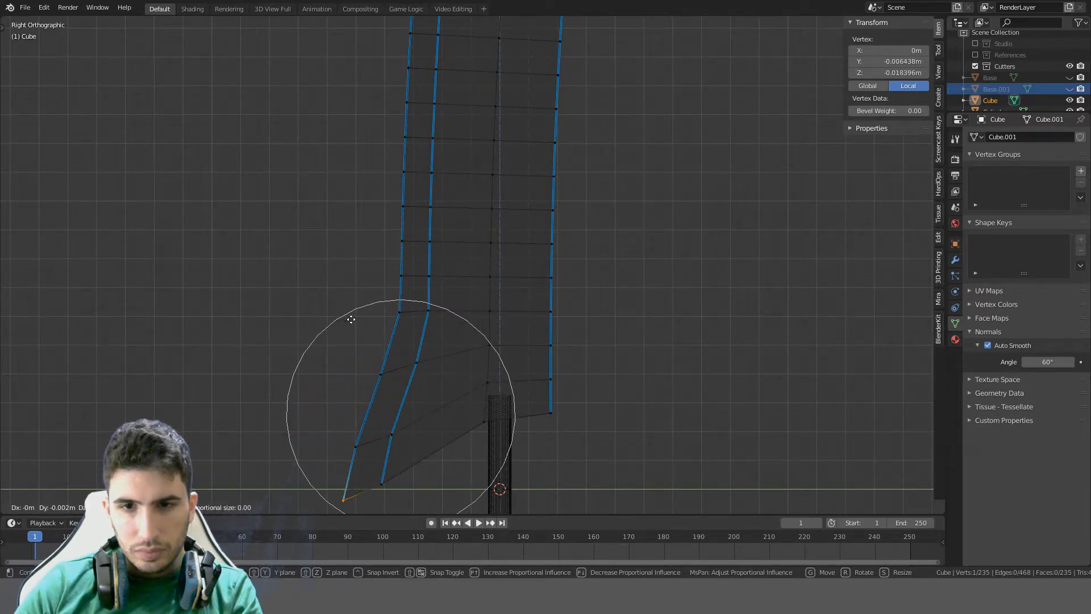
{"action": "left_click", "coordinate": [352, 319]}
{"action": "scroll", "coordinate": [404, 309], "scroll_direction": "down", "scroll_amount": 5}
{"action": "key", "text": "z"}
{"action": "left_click", "coordinate": [583, 282]}
{"action": "key", "text": "Tab"}
{"action": "scroll", "coordinate": [592, 259], "scroll_direction": "down", "scroll_amount": 3}
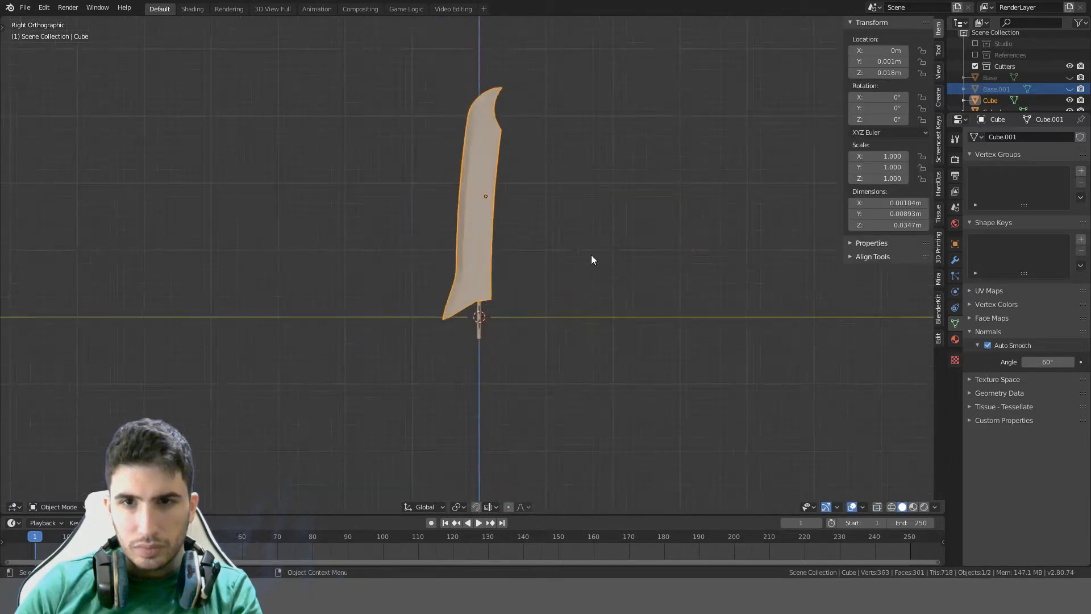
{"action": "mouse_move", "coordinate": [591, 260]}
{"action": "middle_mouse_down"}
{"action": "mouse_move", "coordinate": [633, 246]}
{"action": "mouse_move", "coordinate": [570, 263]}
{"action": "middle_mouse_up"}
{"action": "key", "text": "KP_3"}
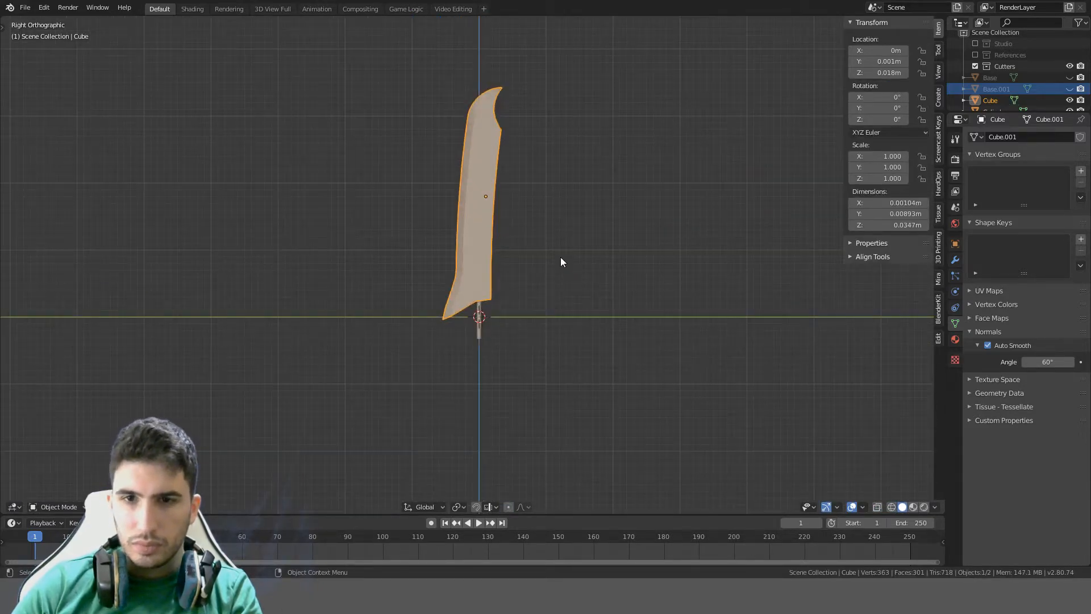
Rotate the geometry around the flared base corner with smooth proportional editing to bend it into a hook
{"action": "key", "text": "Tab"}
{"action": "scroll", "coordinate": [554, 259], "scroll_direction": "up", "scroll_amount": 4}
{"action": "key", "text": "r"}
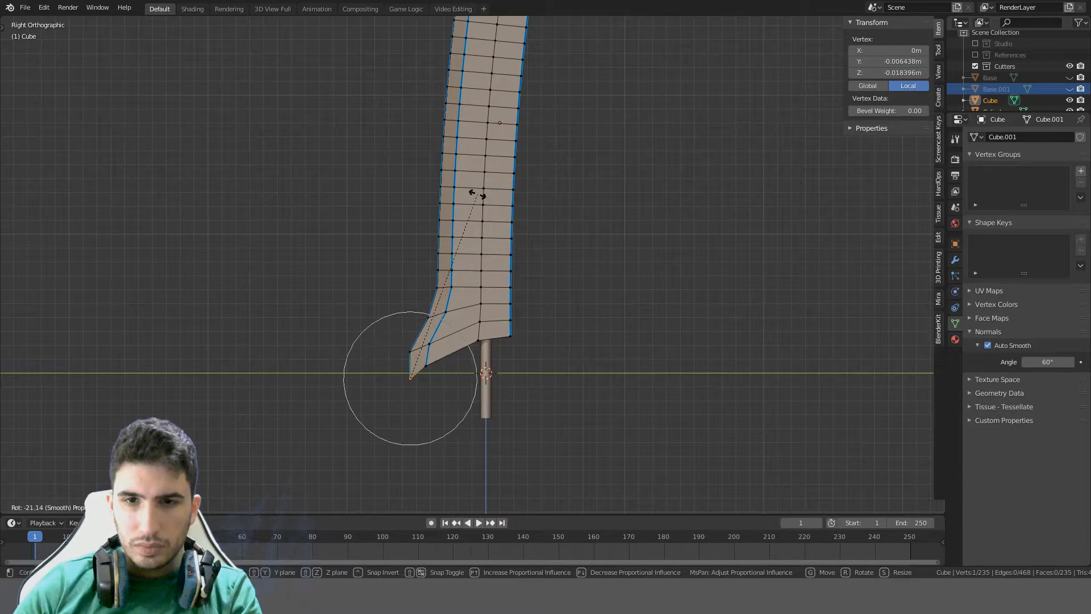
{"action": "scroll", "coordinate": [477, 194], "scroll_direction": "down", "scroll_amount": 4}
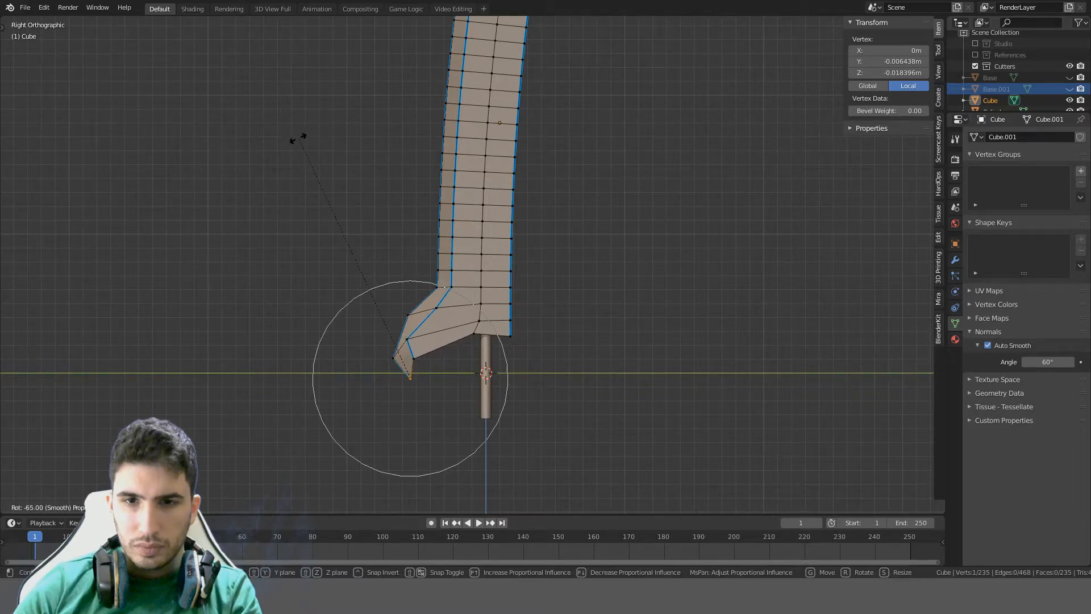
{"action": "left_click", "coordinate": [274, 162]}
Move the hook's tip vertex about 0.003 m inward and 0.001 m up with proportional editing, and review the blade in Object Mode
{"action": "key", "text": "g"}
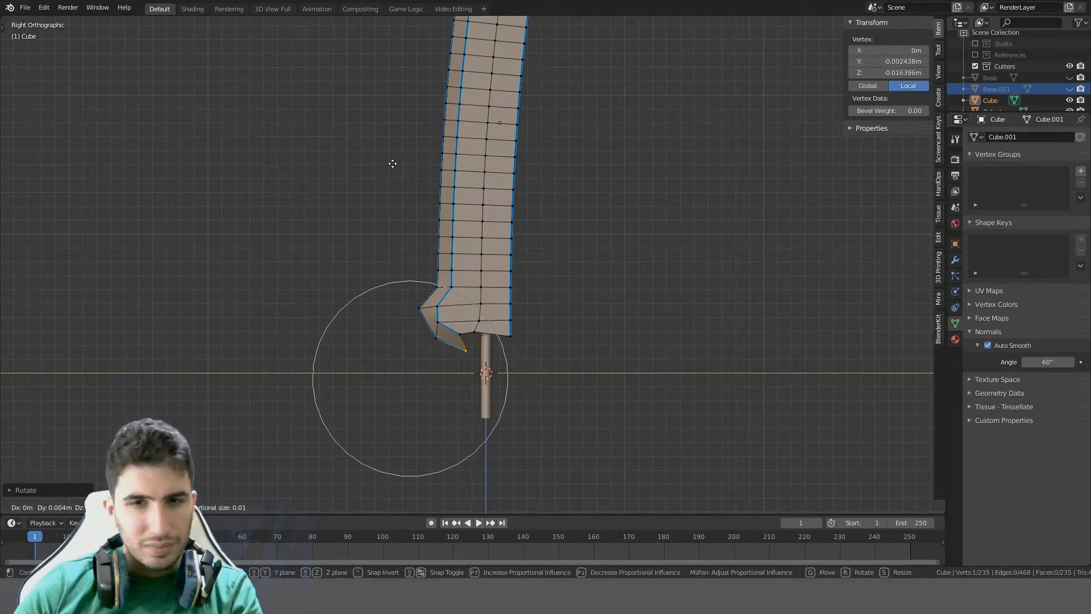
{"action": "left_click", "coordinate": [372, 183]}
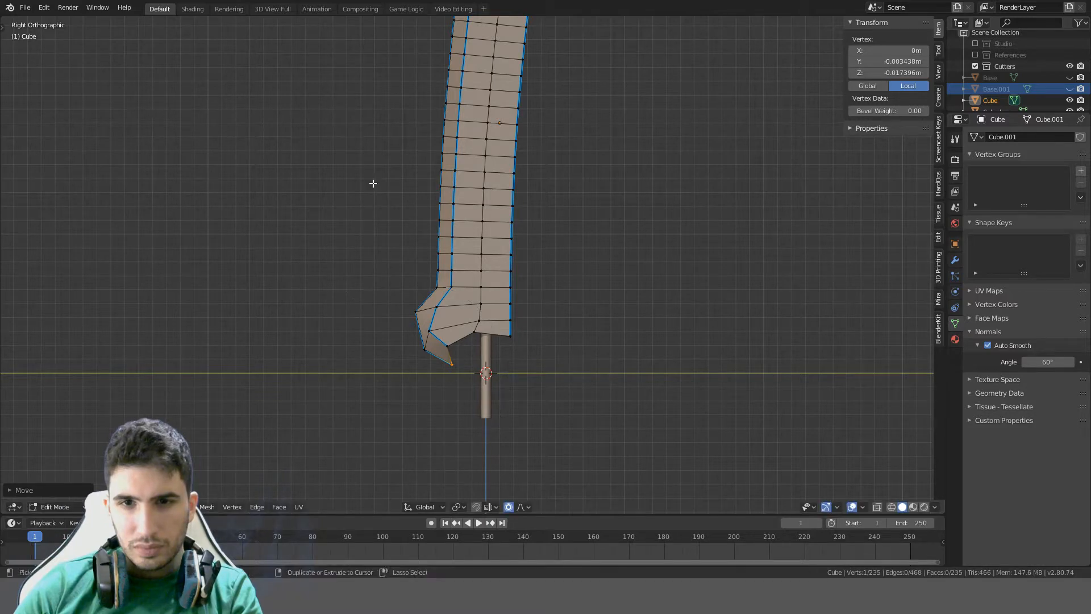
{"action": "key", "text": "Tab"}
{"action": "middle_click_drag", "start_coordinate": [526, 192], "coordinate": [594, 260]}
{"action": "key", "text": "KP_3"}
{"action": "scroll", "coordinate": [595, 261], "scroll_direction": "up", "scroll_amount": 4}
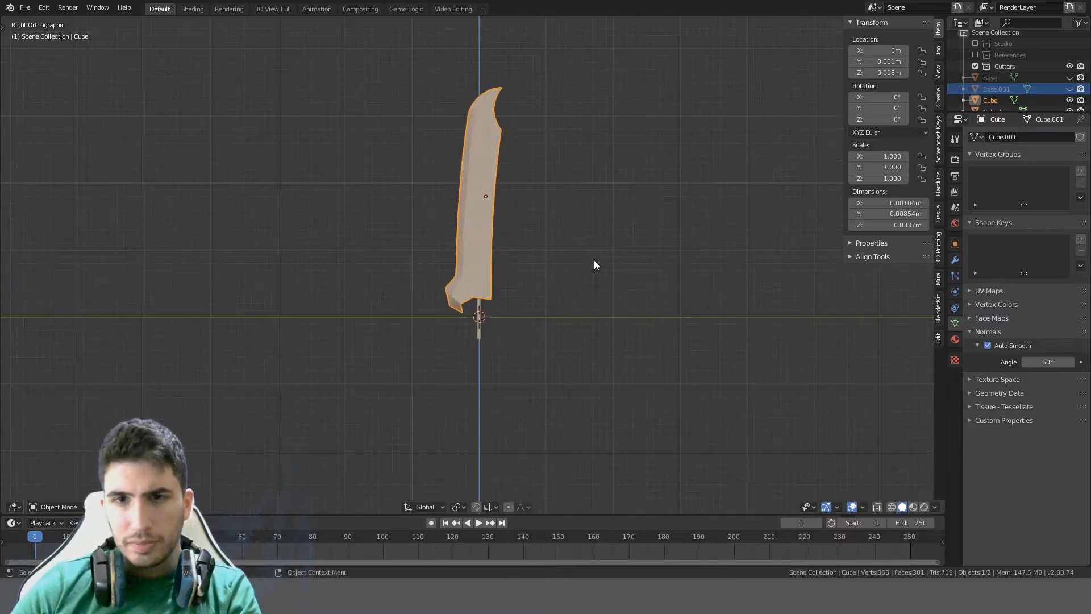
Undo the base corner reshaping and the lengthwise loop cut, and check the straight base in Object Mode
{"action": "key", "text": "Tab"}
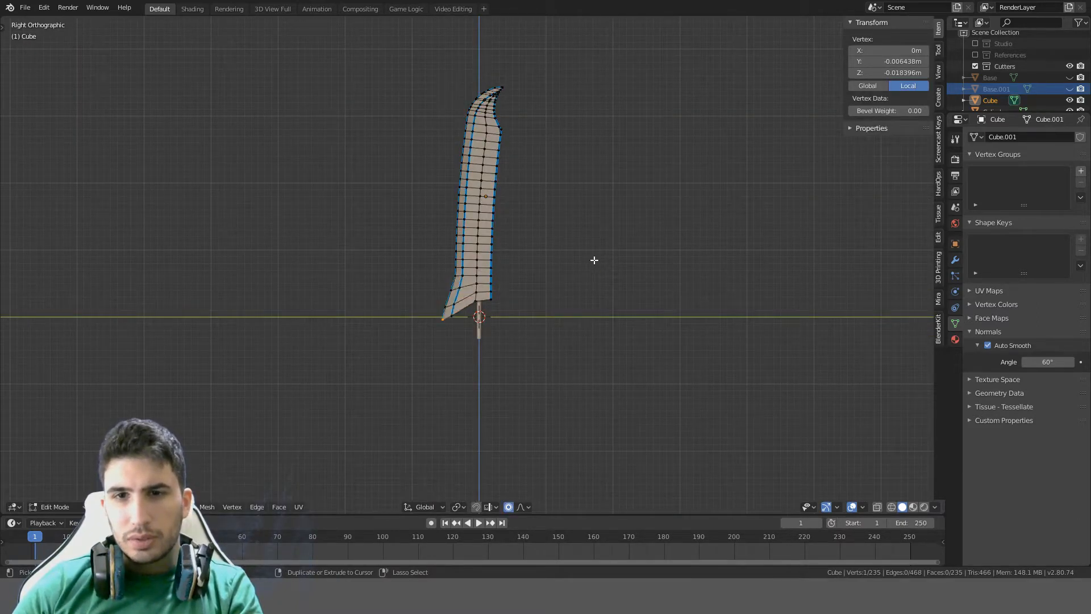
{"action": "key", "text": "Tab"}
{"action": "key", "text": "Tab"}
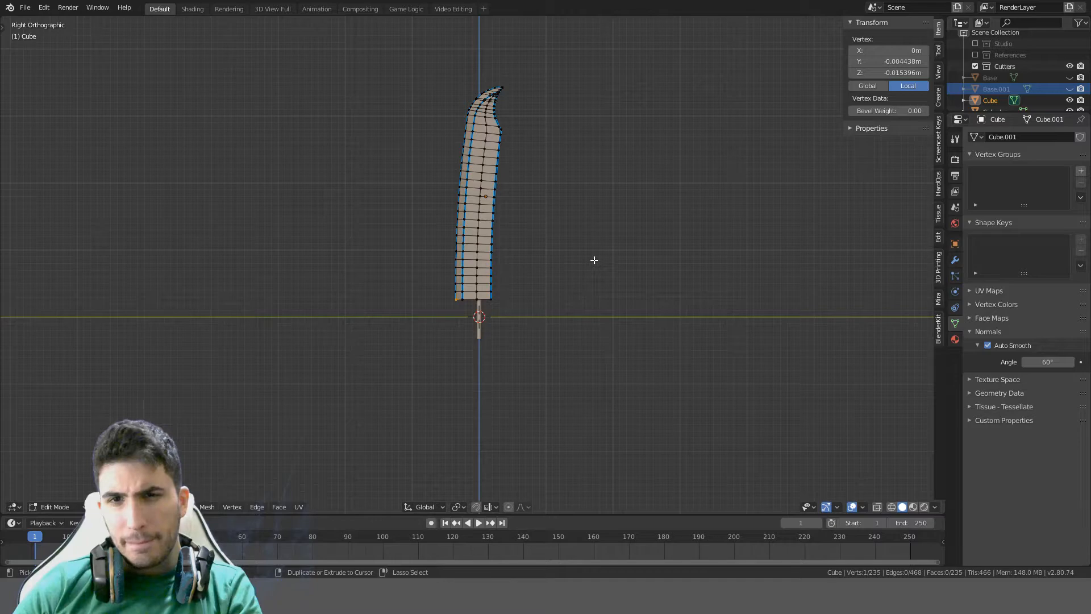
{"action": "key", "text": "ctrl+z"}
{"action": "key", "text": "ctrl+z"}
{"action": "key", "text": "ctrl+z"}
{"action": "key", "text": "ctrl+z"}
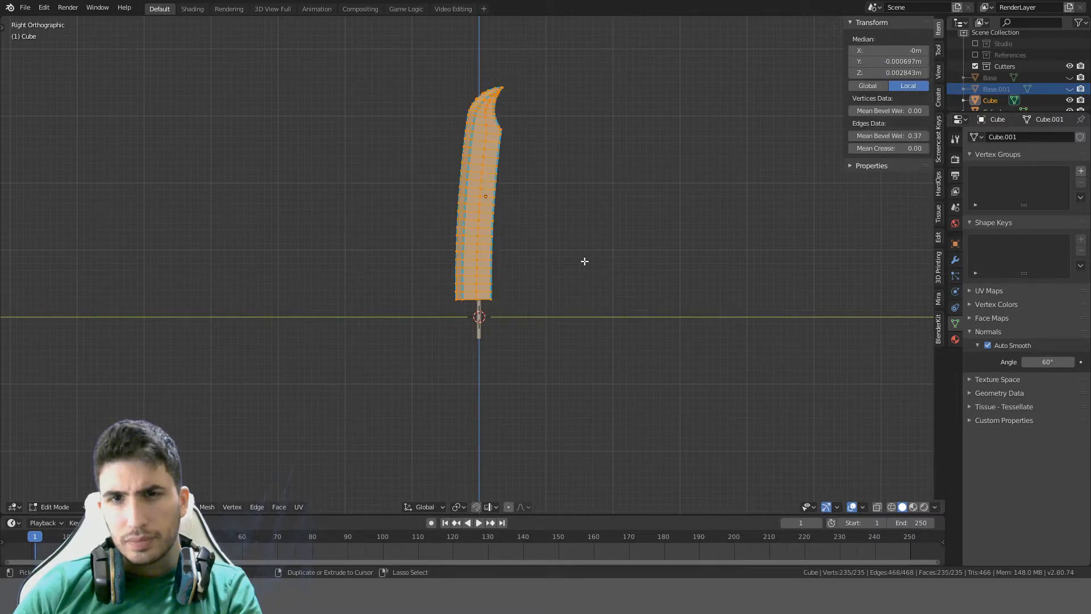
{"action": "key", "text": "ctrl+z"}
{"action": "key", "text": "ctrl+z"}
{"action": "key", "text": "ctrl+z"}
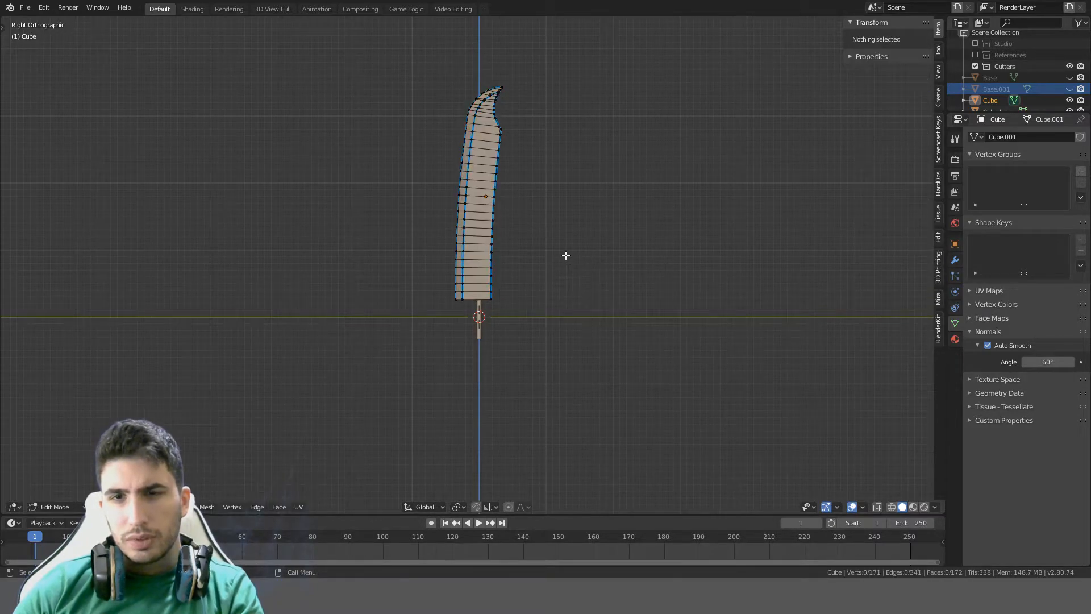
{"action": "key", "text": "Tab"}
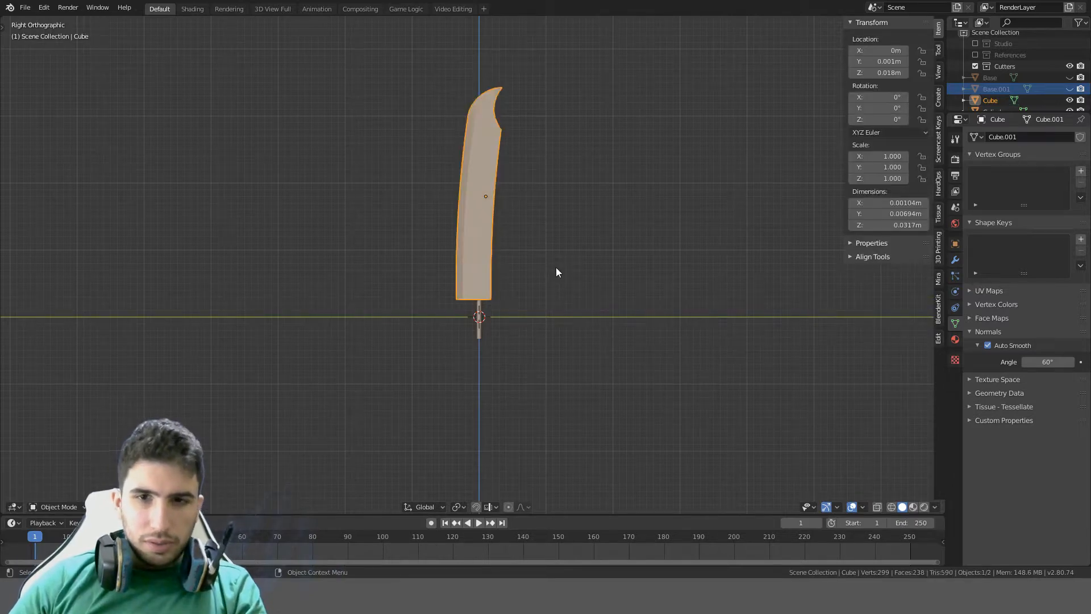
{"action": "scroll", "coordinate": [536, 257], "scroll_direction": "up", "scroll_amount": 8}
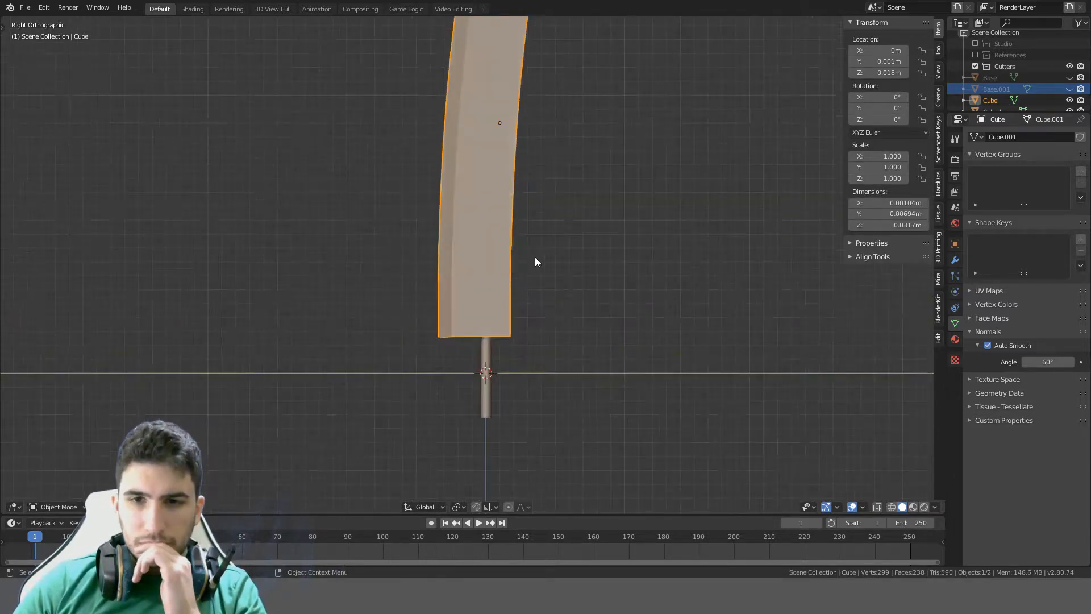
Try to dissolve the cutting-edge vertices at the blade's bottom end, and undo the dissolve
{"action": "middle_click_drag", "start_coordinate": [499, 319], "coordinate": [530, 297]}
{"action": "key", "text": "Tab"}
{"action": "left_click", "coordinate": [415, 430]}
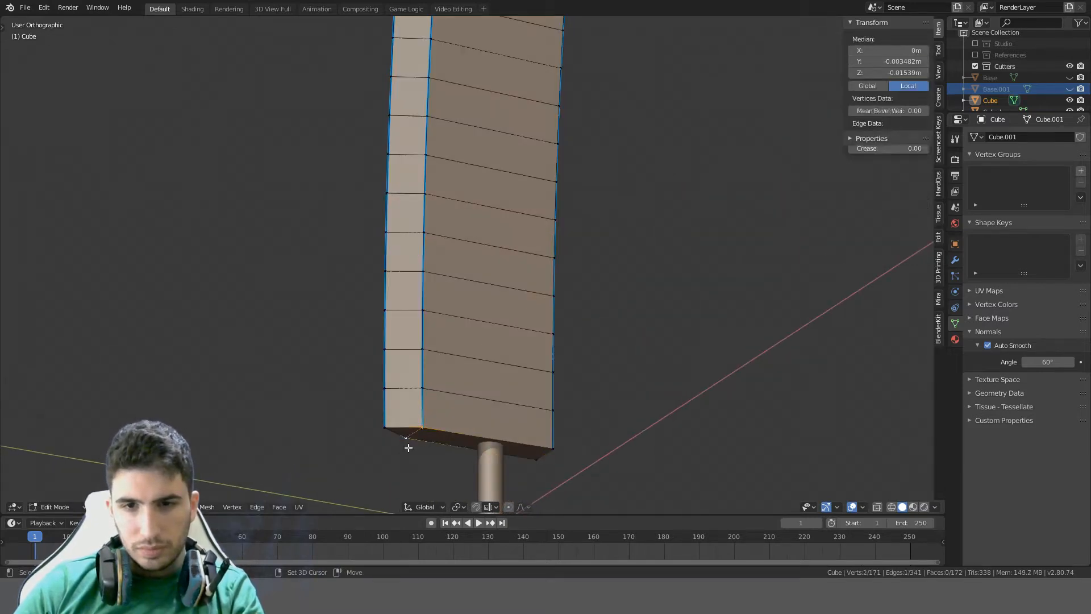
{"action": "key", "text": "KP_3"}
{"action": "key", "text": "ctrl+x"}
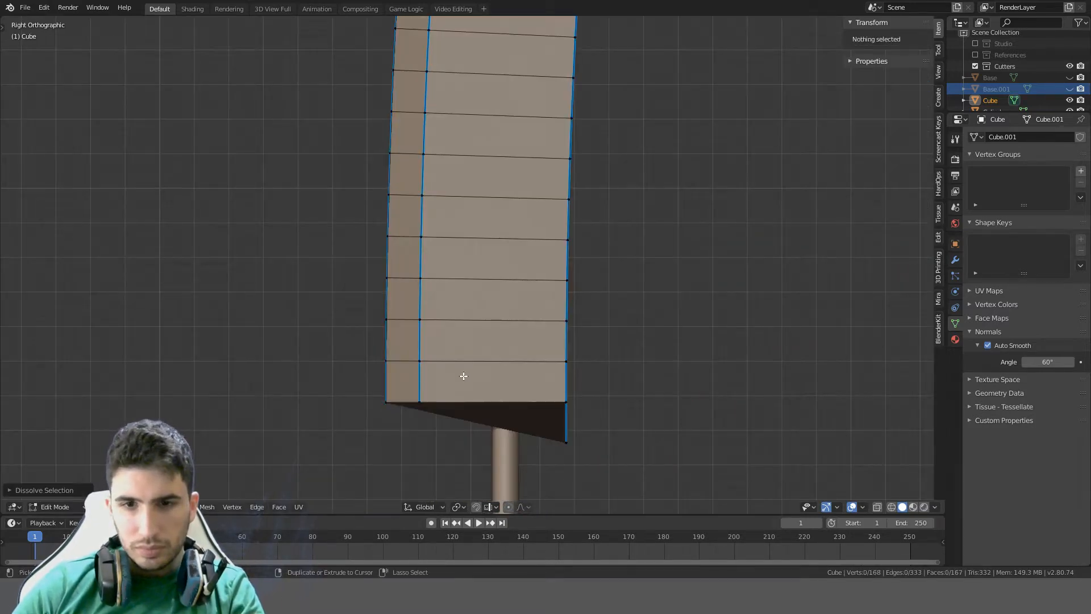
{"action": "scroll", "coordinate": [479, 372], "scroll_direction": "down", "scroll_amount": 3}
{"action": "key", "text": "ctrl+z"}
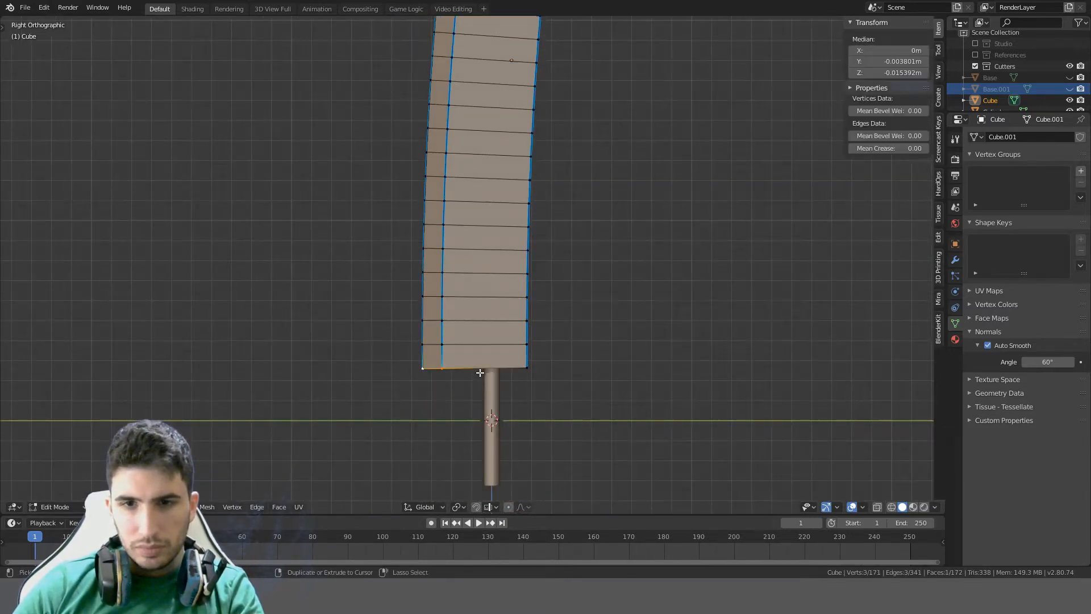
Move the cutting-edge vertices at the blade's bottom end 0.002 m down, flare them outward, and review the base shape
{"action": "key", "text": "g"}
{"action": "key", "text": "z"}
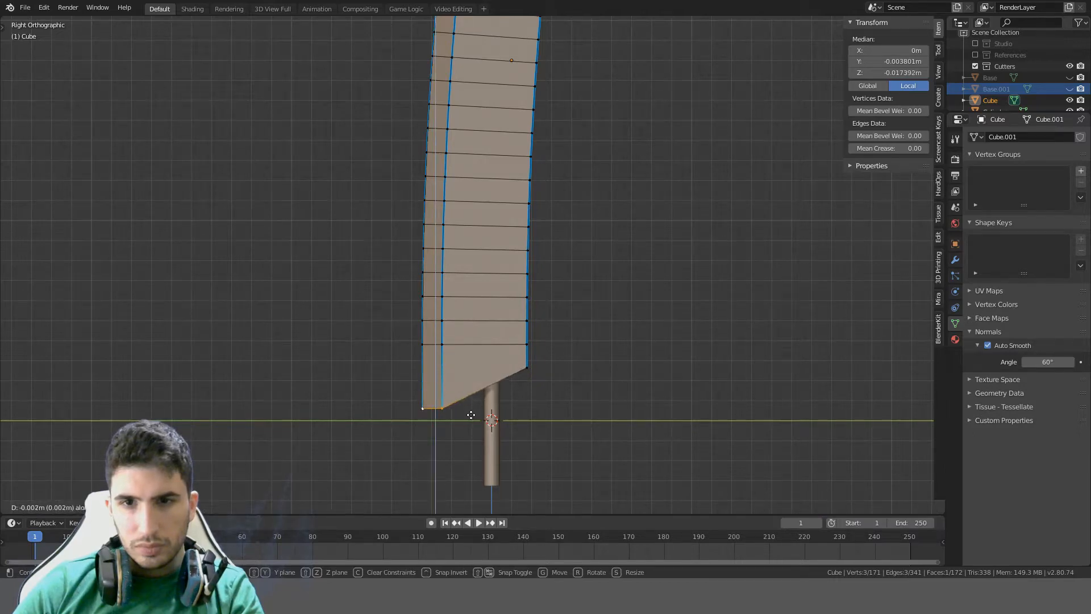
{"action": "left_click", "coordinate": [471, 415]}
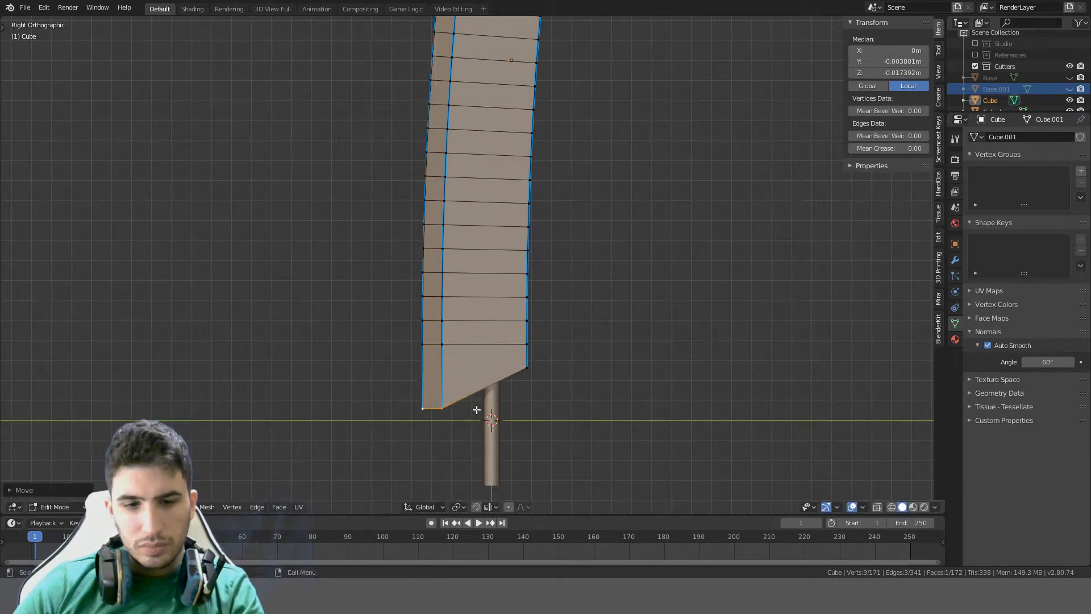
{"action": "key", "text": "g"}
{"action": "key", "text": "y"}
{"action": "left_click", "coordinate": [447, 414]}
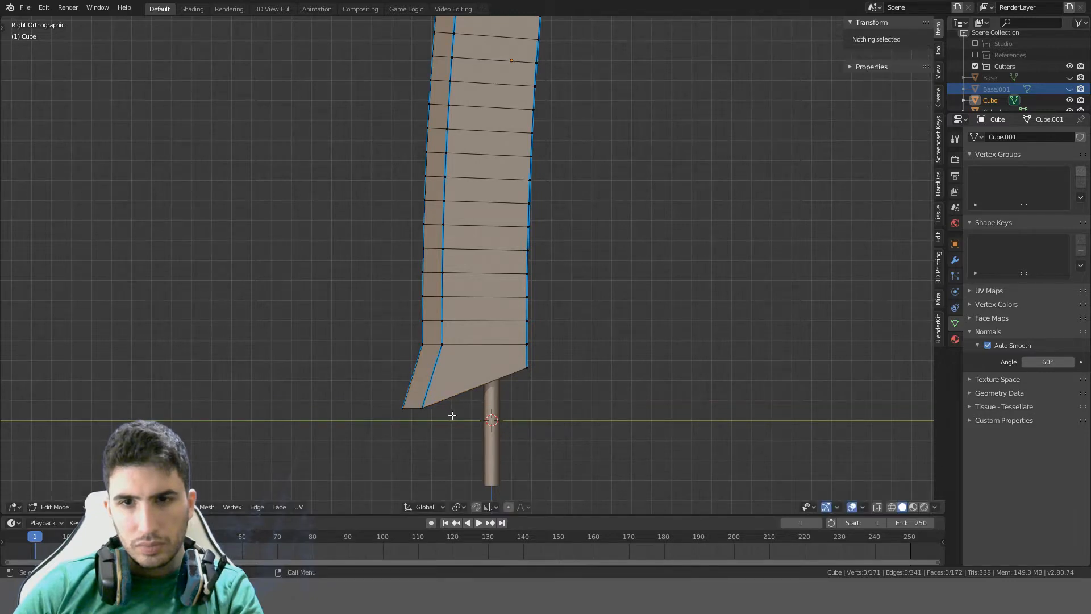
{"action": "key", "text": "Tab"}
{"action": "scroll", "coordinate": [569, 408], "scroll_direction": "down", "scroll_amount": 5}
{"action": "key", "text": "Tab"}
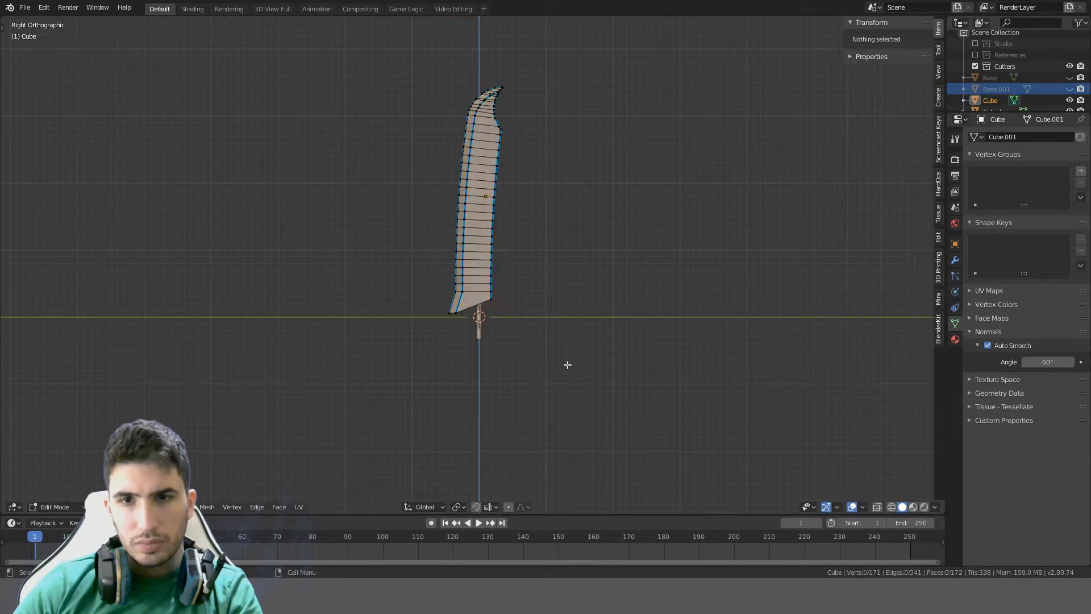
Undo both vertex moves at the blade's flared base corner
{"action": "scroll", "coordinate": [566, 368], "scroll_direction": "up", "scroll_amount": 3}
{"action": "key", "text": "ctrl+z"}
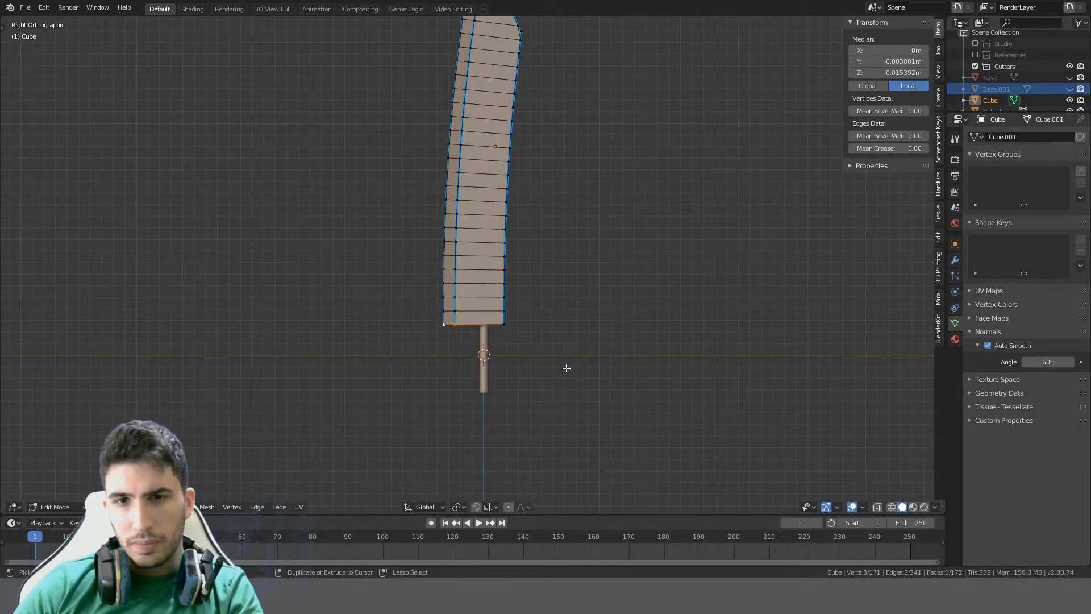
{"action": "key", "text": "ctrl+z"}
{"action": "scroll", "coordinate": [563, 364], "scroll_direction": "up", "scroll_amount": 2}
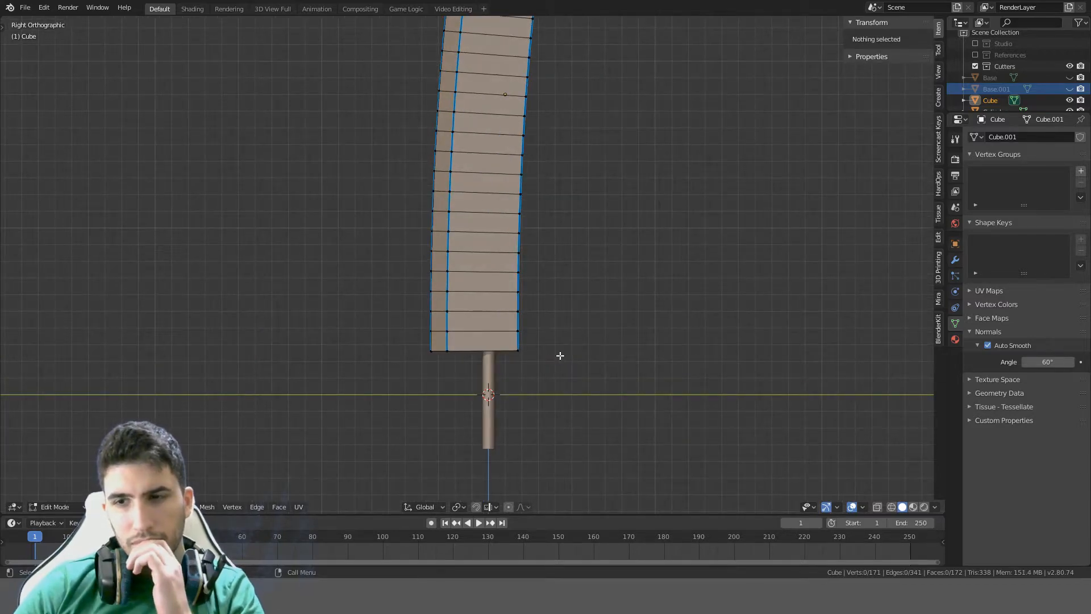
Show the References collection and examine the warrior's sword guard and handle design against the blade
{"action": "scroll", "coordinate": [560, 355], "scroll_direction": "down", "scroll_amount": 3}
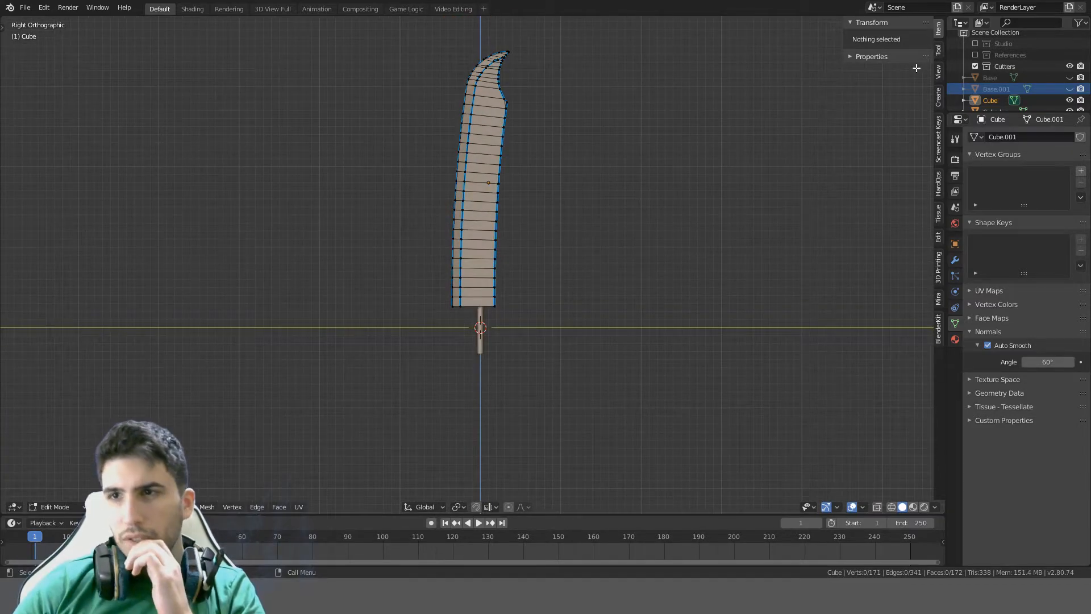
{"action": "left_click", "coordinate": [975, 55]}
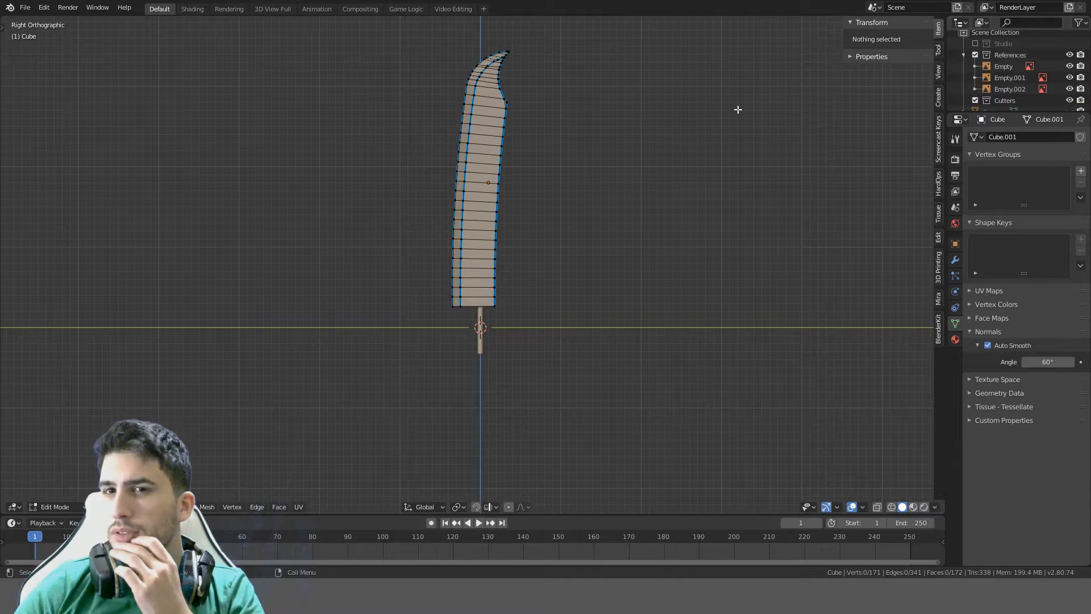
{"action": "middle_click_drag", "start_coordinate": [735, 107], "coordinate": [612, 162]}
{"action": "scroll", "coordinate": [474, 109], "scroll_direction": "up", "scroll_amount": 3}
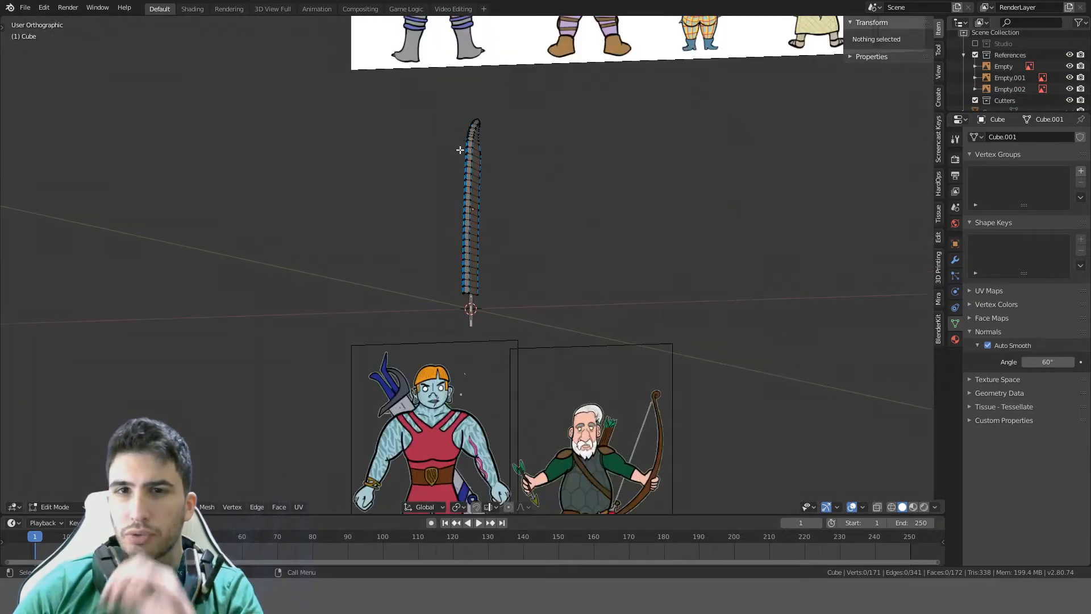
{"action": "middle_click_drag", "start_coordinate": [376, 248], "coordinate": [423, 114], "text": "shift"}
{"action": "scroll", "coordinate": [427, 214], "scroll_direction": "up", "scroll_amount": 9}
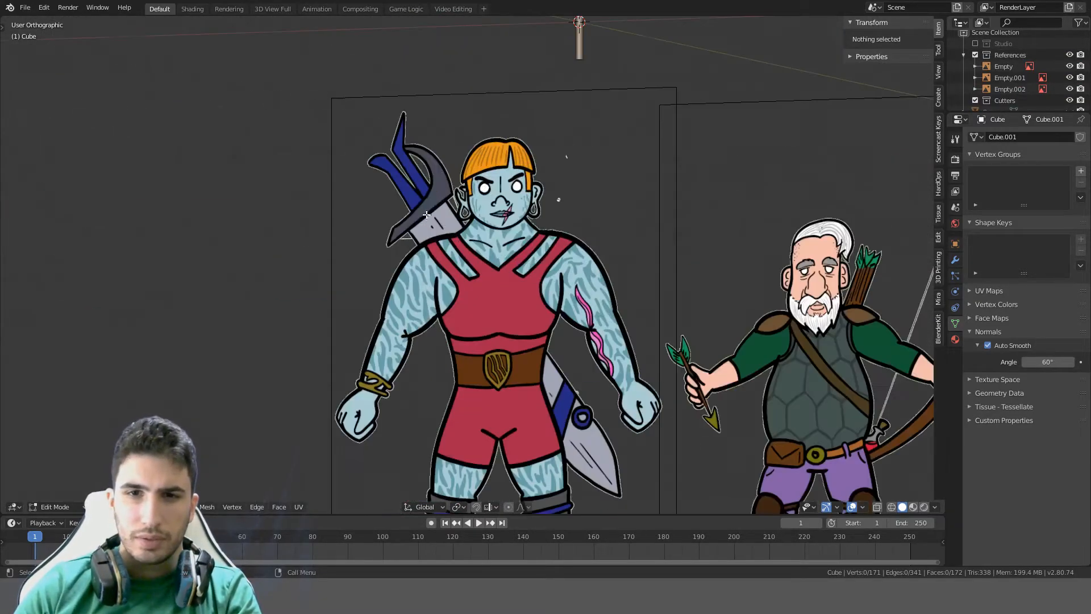
{"action": "scroll", "coordinate": [384, 147], "scroll_direction": "down", "scroll_amount": 3}
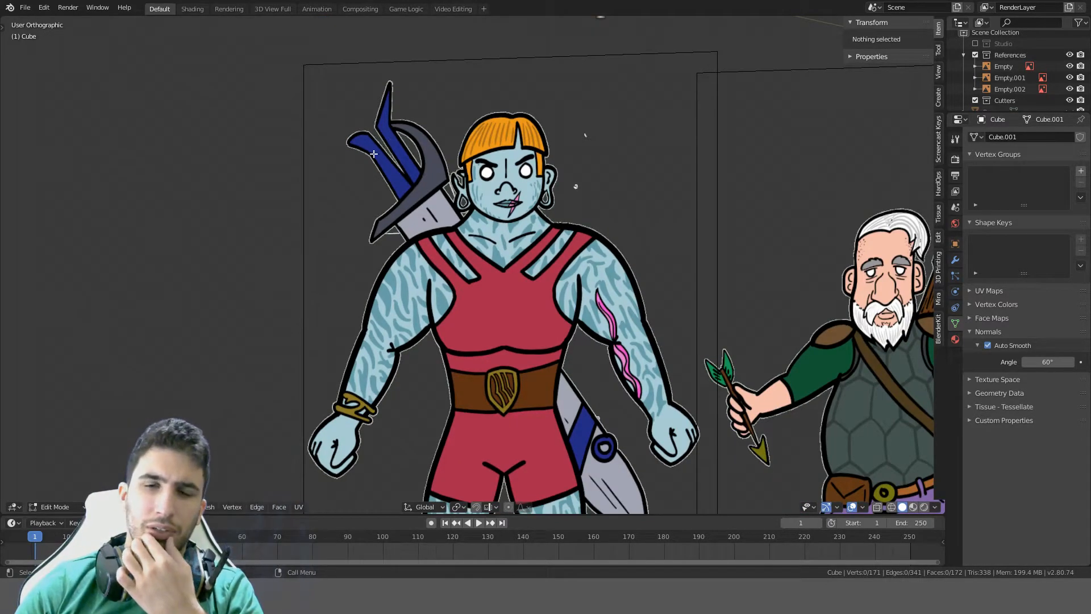
{"action": "scroll", "coordinate": [477, 146], "scroll_direction": "down", "scroll_amount": 5}
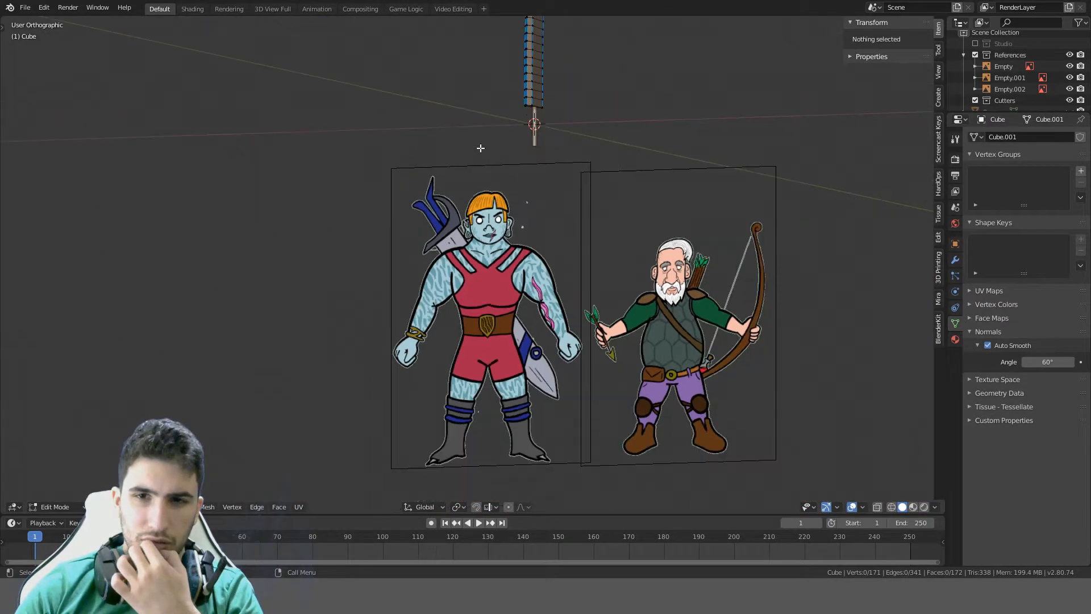
{"action": "middle_click_drag", "start_coordinate": [550, 113], "coordinate": [542, 234]}
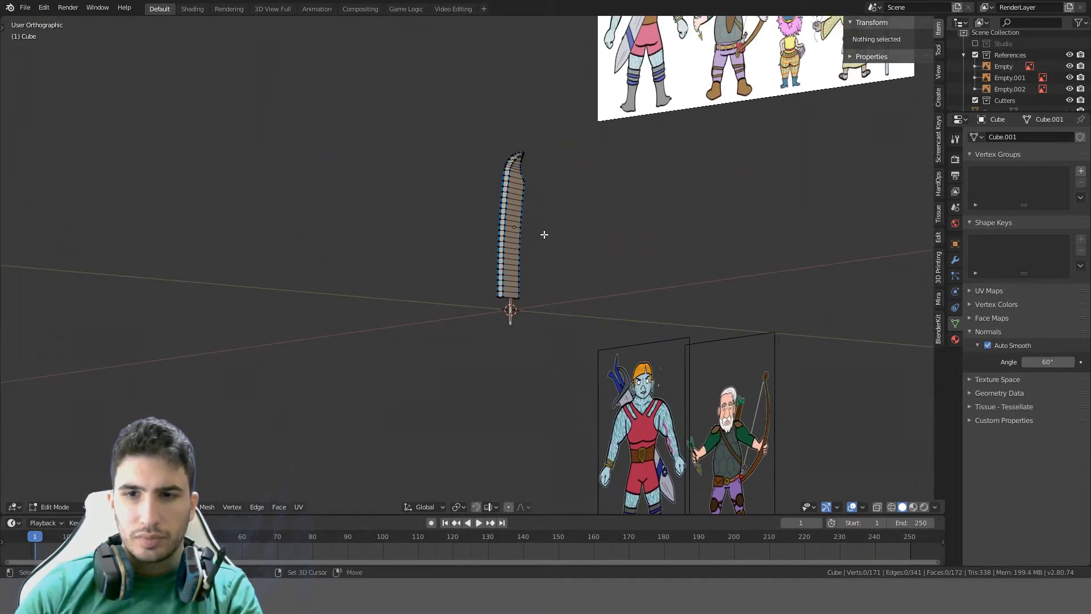
{"action": "scroll", "coordinate": [541, 223], "scroll_direction": "up", "scroll_amount": 3}
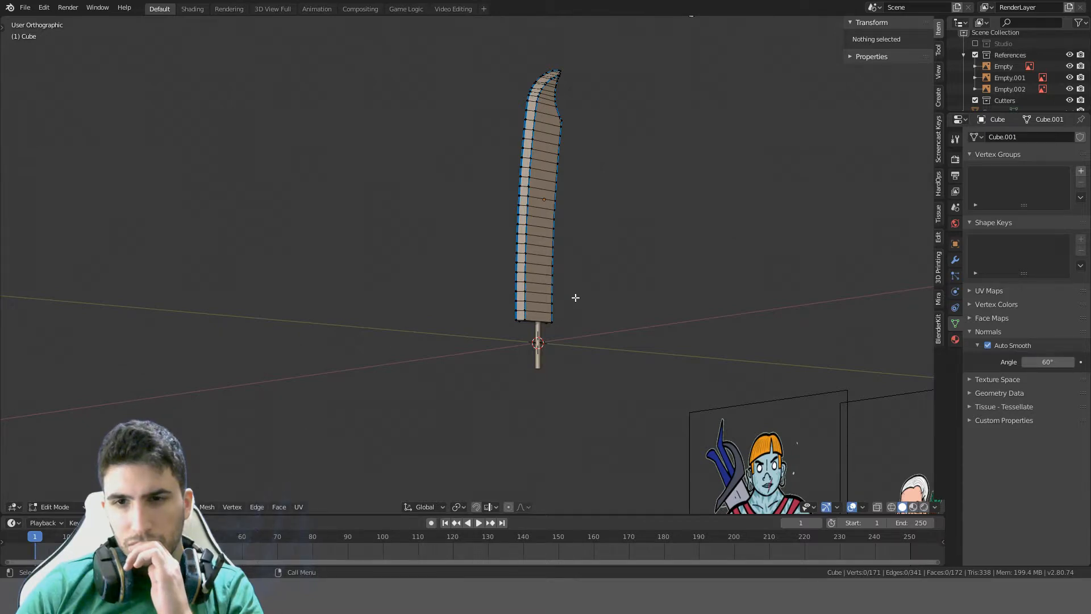
{"action": "middle_click_drag", "start_coordinate": [576, 297], "coordinate": [582, 299]}
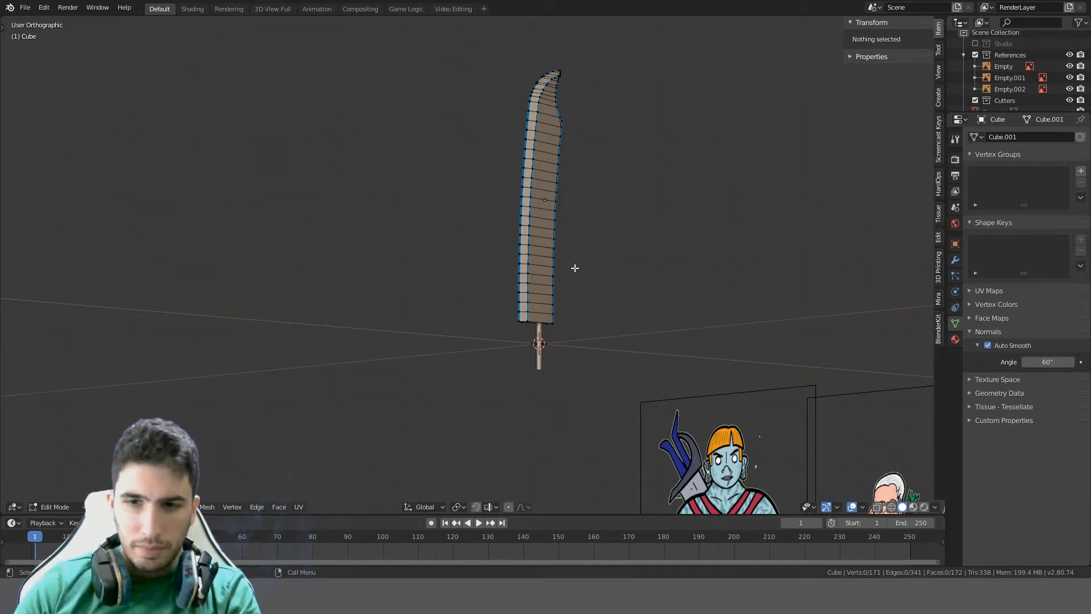
Hide the References collection and return the blade to Object Mode in the right side view
{"action": "left_click", "coordinate": [976, 55]}
{"action": "key", "text": "a"}
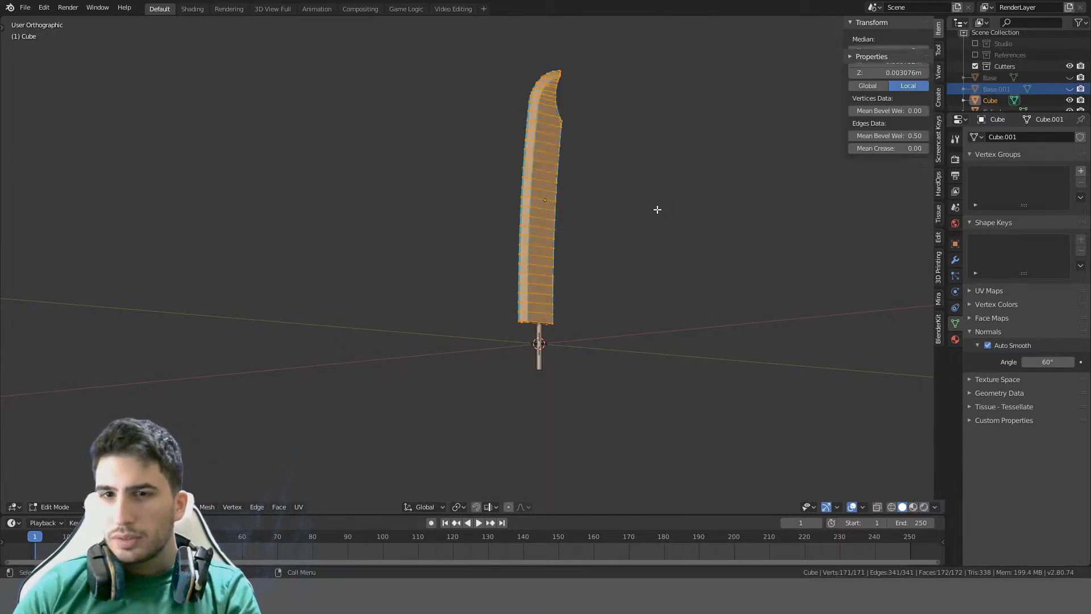
{"action": "key", "text": "alt+a"}
{"action": "key", "text": "KP_3"}
{"action": "scroll", "coordinate": [639, 259], "scroll_direction": "up", "scroll_amount": 3}
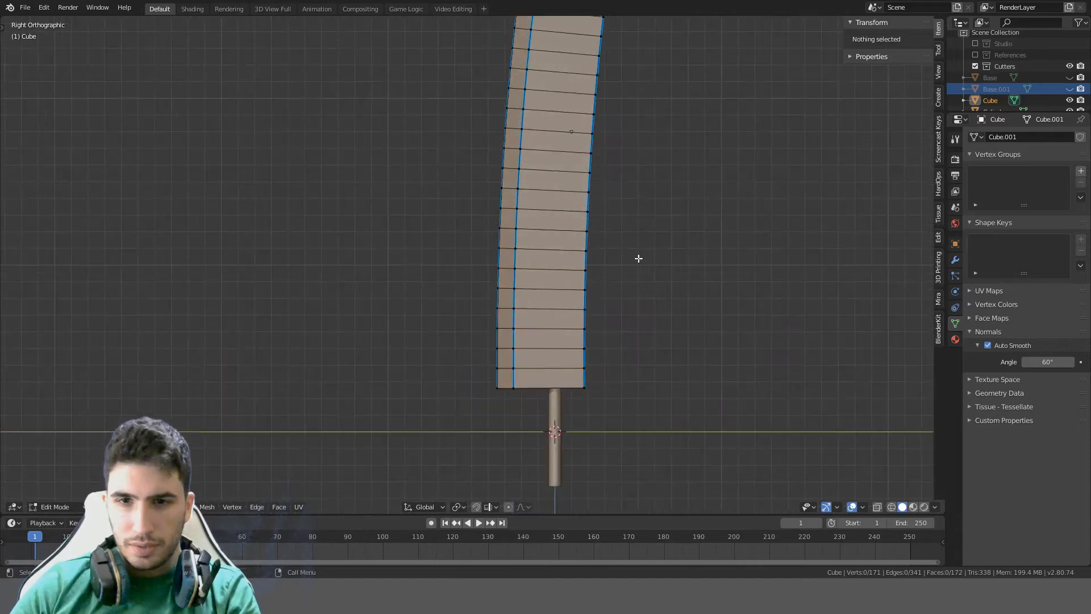
{"action": "key", "text": "Tab"}
{"action": "scroll", "coordinate": [639, 258], "scroll_direction": "down", "scroll_amount": 6}
{"action": "scroll", "coordinate": [615, 291], "scroll_direction": "up", "scroll_amount": 5}
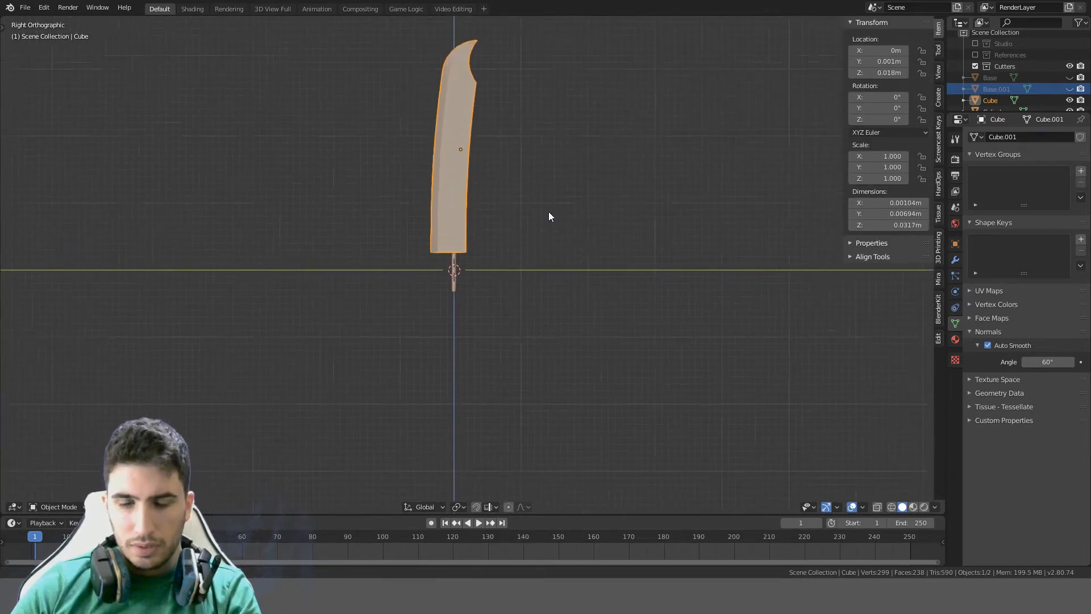
{"action": "scroll", "coordinate": [517, 228], "scroll_direction": "up", "scroll_amount": 2}
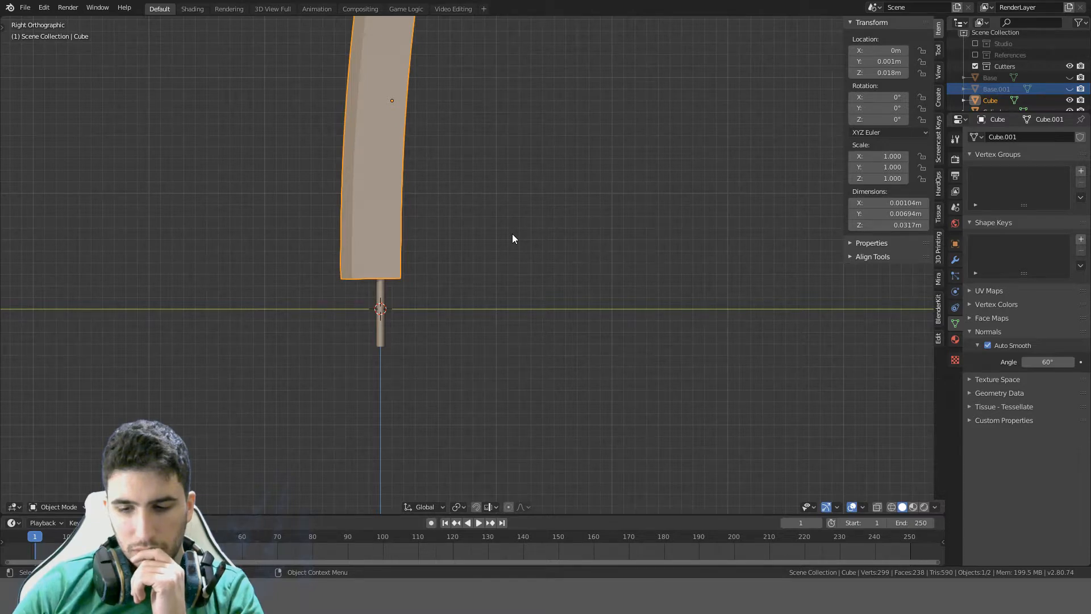
Add a cube mesh at the 3D cursor and scale it down to 0.02 m per side
{"action": "scroll", "coordinate": [508, 243], "scroll_direction": "down", "scroll_amount": 3}
{"action": "key", "text": "shift+a"}
{"action": "mouse_move", "coordinate": [503, 238]}
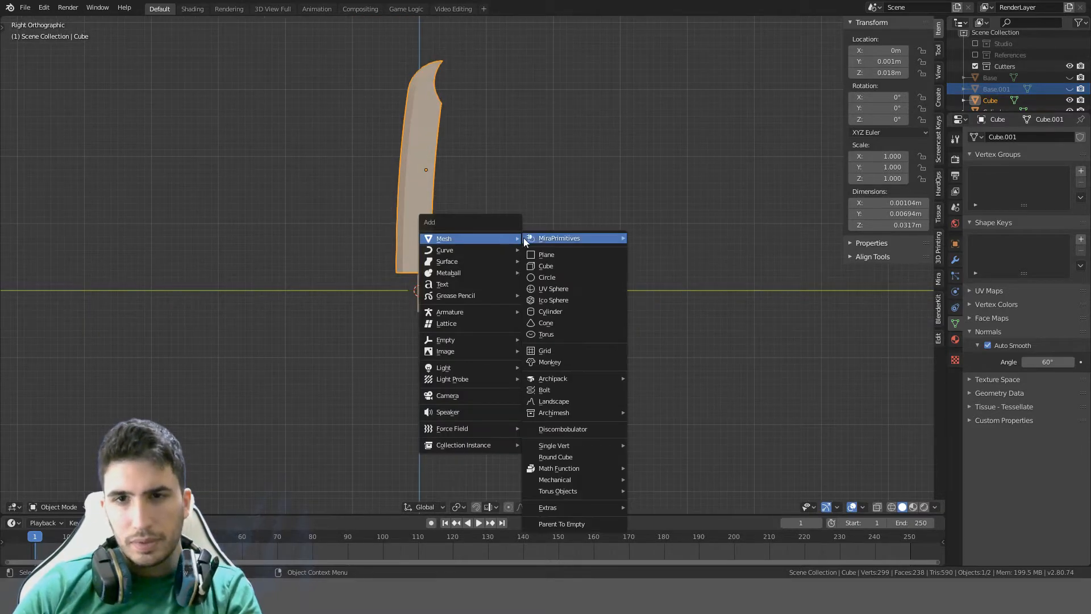
{"action": "left_click", "coordinate": [550, 267]}
{"action": "type", "text": "s.1"}
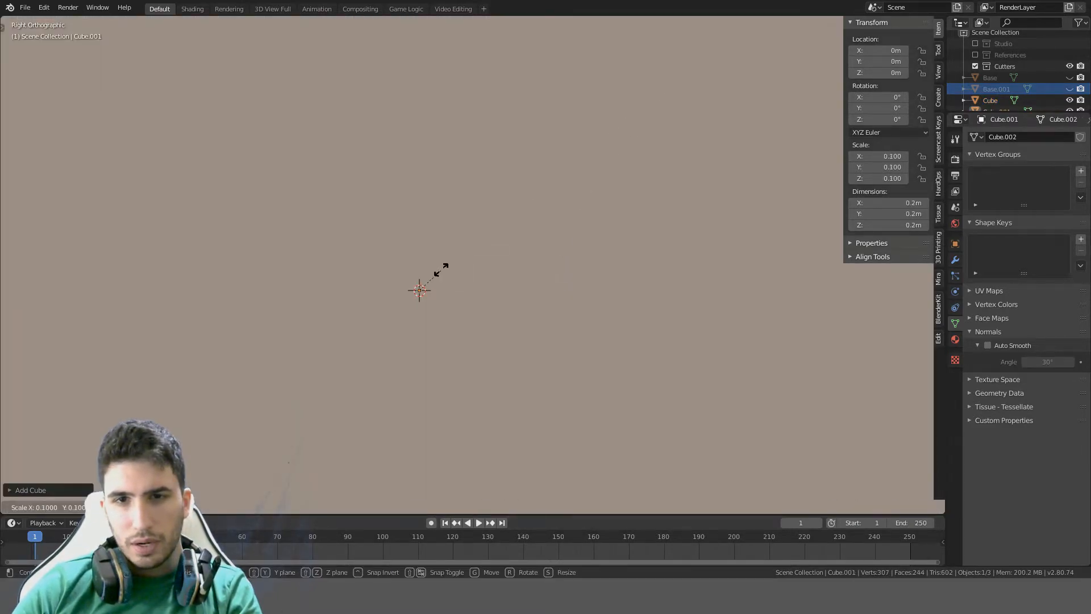
{"action": "key", "text": "Return"}
{"action": "key", "text": "s"}
{"action": "left_click", "coordinate": [440, 268], "text": "ctrl"}
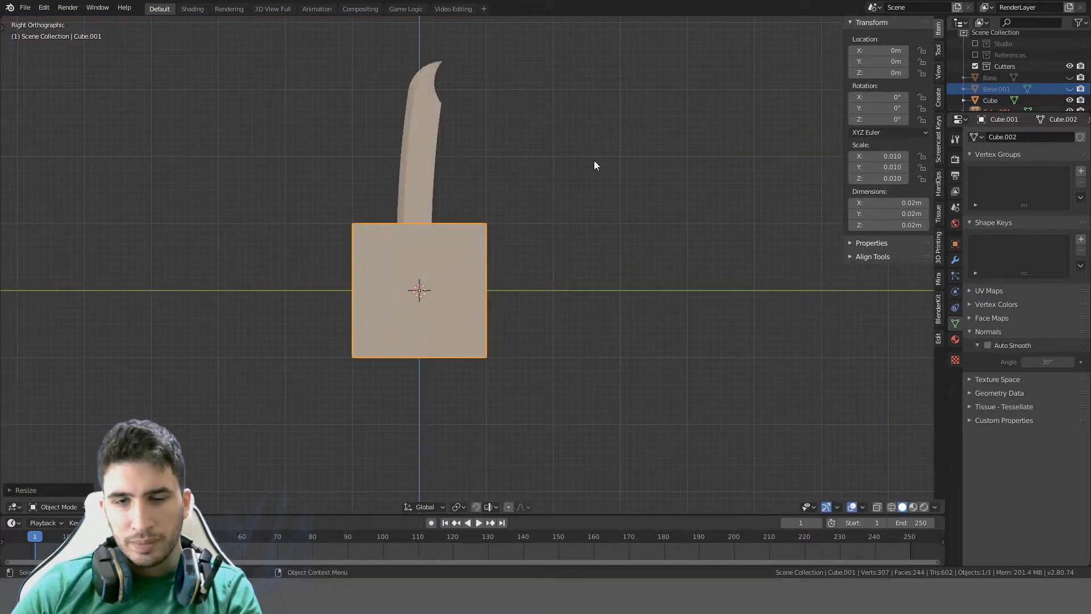
Shrink the new cube to 0.004 m per side and flatten its height to 0.0008 m
{"action": "scroll", "coordinate": [594, 156], "scroll_direction": "up", "scroll_amount": 3}
{"action": "key", "text": "s"}
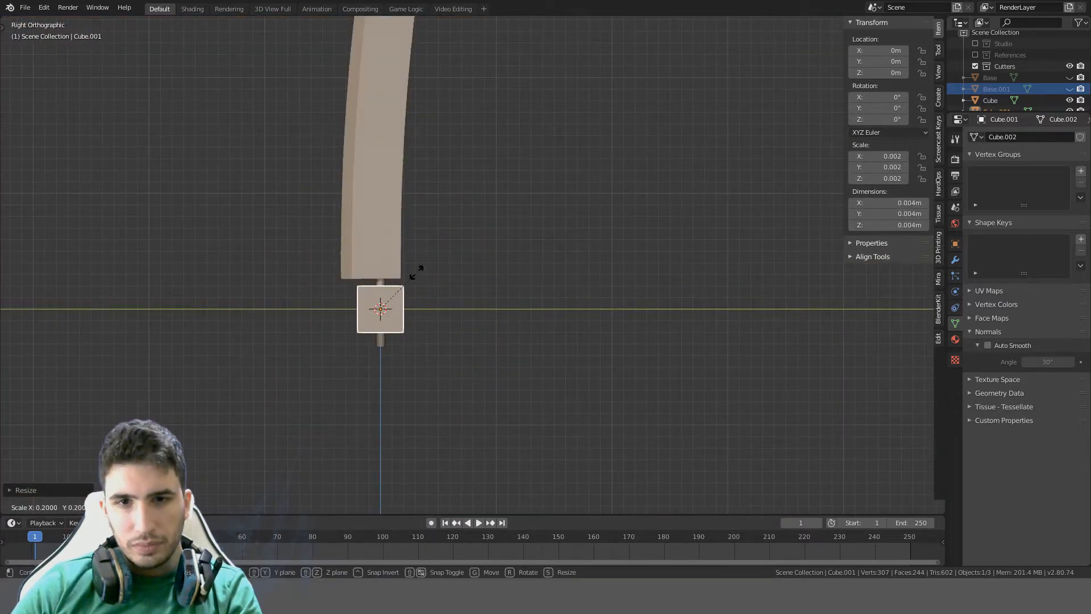
{"action": "left_click", "coordinate": [427, 278]}
{"action": "scroll", "coordinate": [427, 278], "scroll_direction": "up", "scroll_amount": 4}
{"action": "middle_click_drag", "start_coordinate": [516, 246], "coordinate": [582, 218], "text": "shift"}
{"action": "key", "text": "s"}
{"action": "key", "text": "z"}
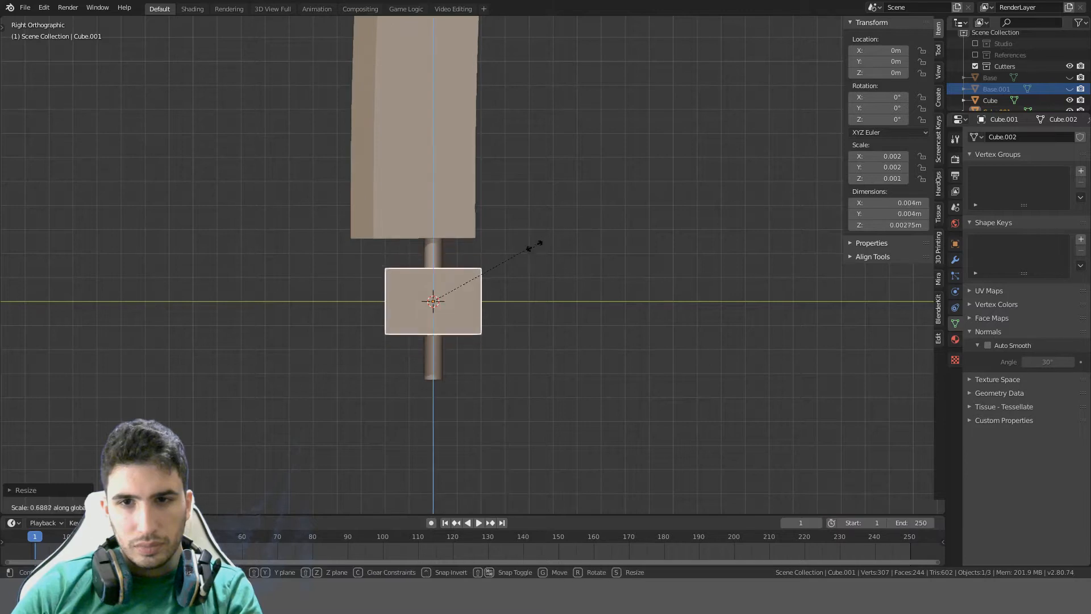
{"action": "left_click", "coordinate": [467, 293]}
Lengthen the flat block to 0.006 m along Y and place it under the blade's base at Y -0.001 m, Z 0.0024 m
{"action": "key", "text": "g"}
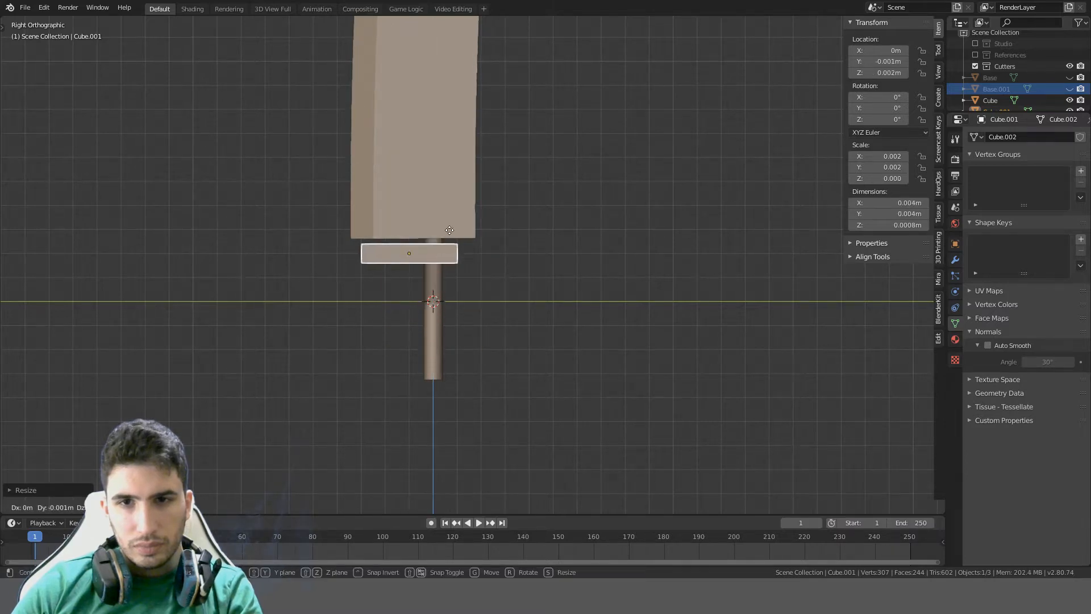
{"action": "left_click", "coordinate": [451, 234]}
{"action": "key", "text": "s"}
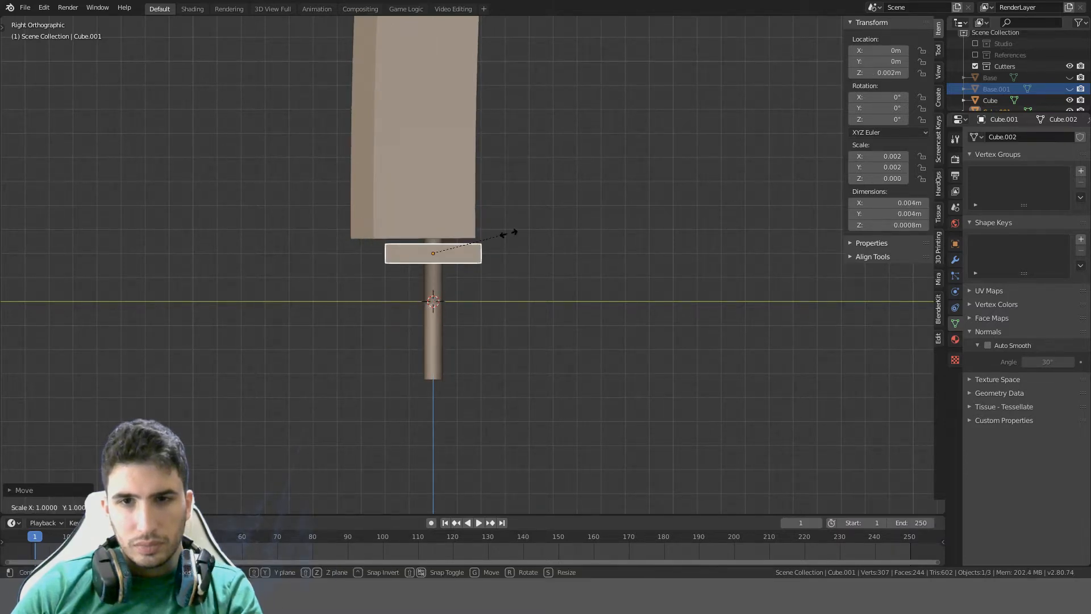
{"action": "key", "text": "y"}
{"action": "left_click", "coordinate": [551, 240]}
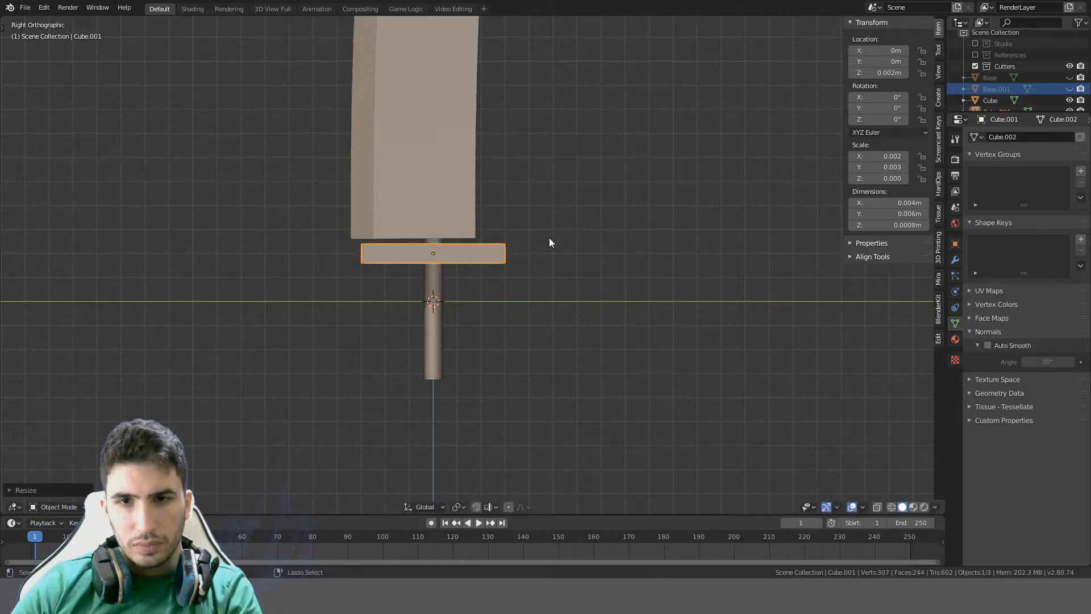
{"action": "key", "text": "g"}
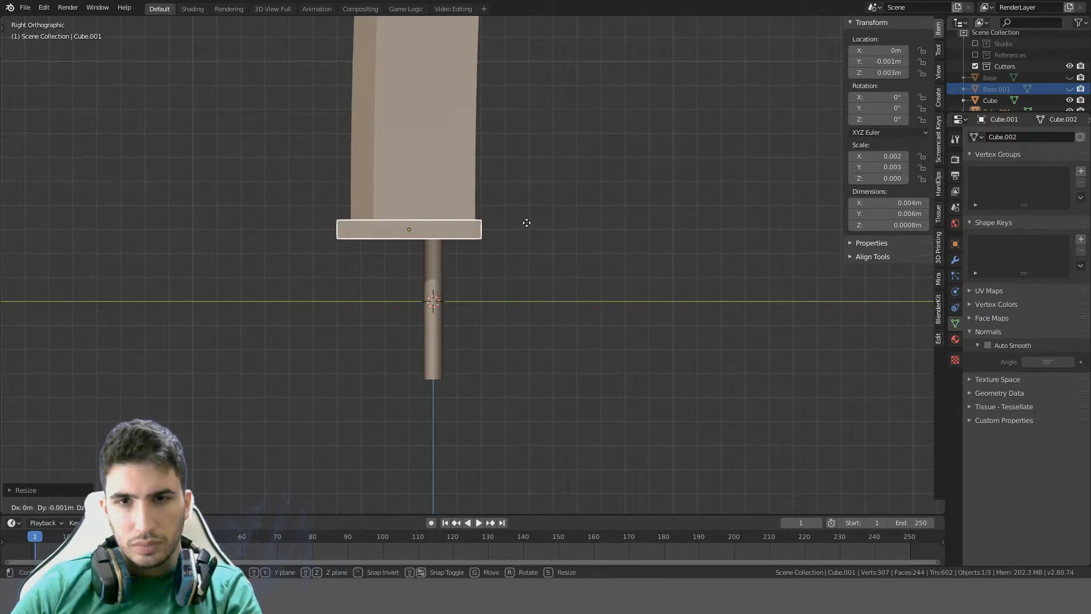
{"action": "left_click", "coordinate": [527, 228]}
Scale the guard block along X to a thickness of 0.0024 m and check its fit around the blade
{"action": "middle_click_drag", "start_coordinate": [527, 227], "coordinate": [379, 278]}
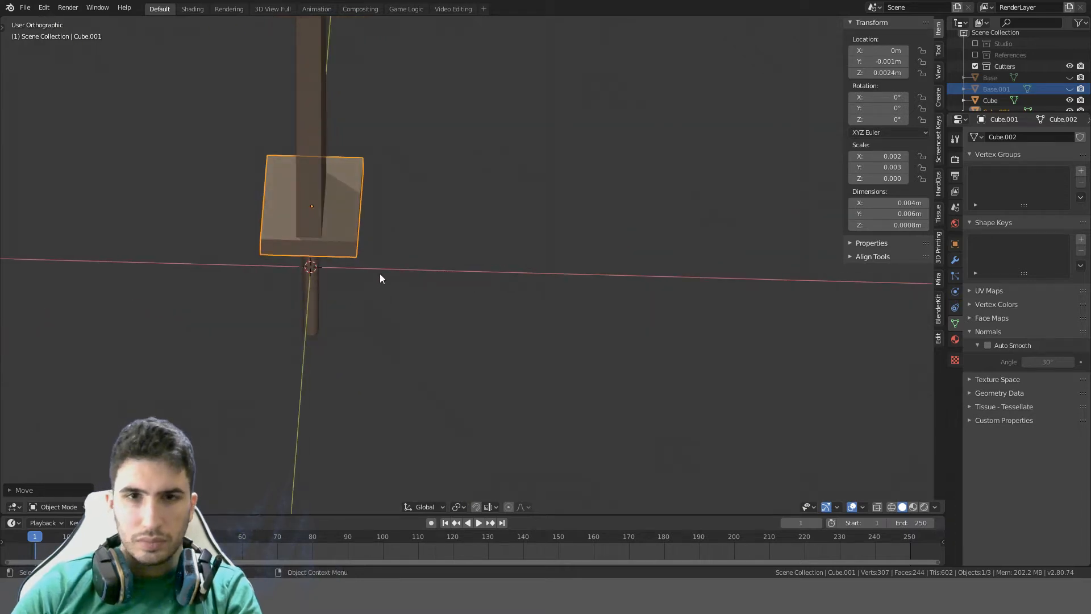
{"action": "key", "text": "ctrl+KP_3"}
{"action": "scroll", "coordinate": [380, 278], "scroll_direction": "up", "scroll_amount": 2}
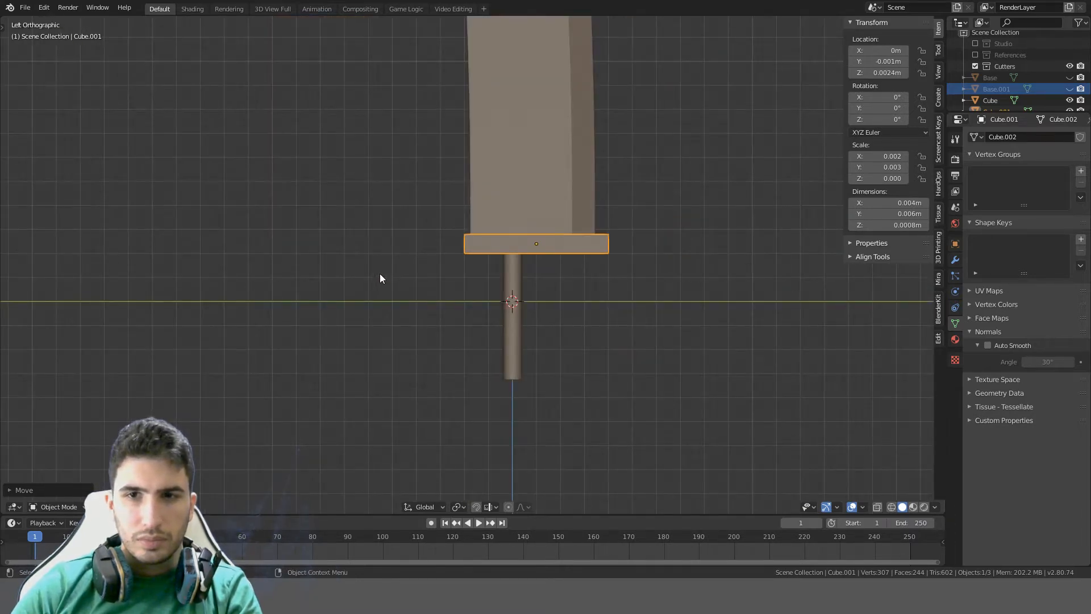
{"action": "key", "text": "KP_1"}
{"action": "key", "text": "s"}
{"action": "key", "text": "x"}
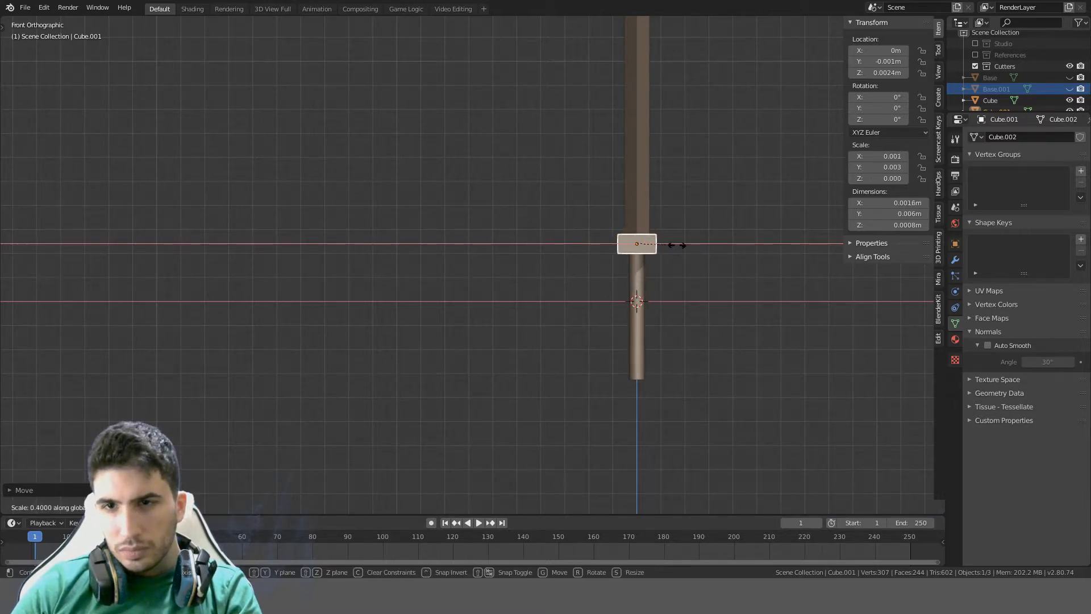
{"action": "left_click", "coordinate": [694, 242]}
{"action": "middle_click_drag", "start_coordinate": [694, 242], "coordinate": [594, 310]}
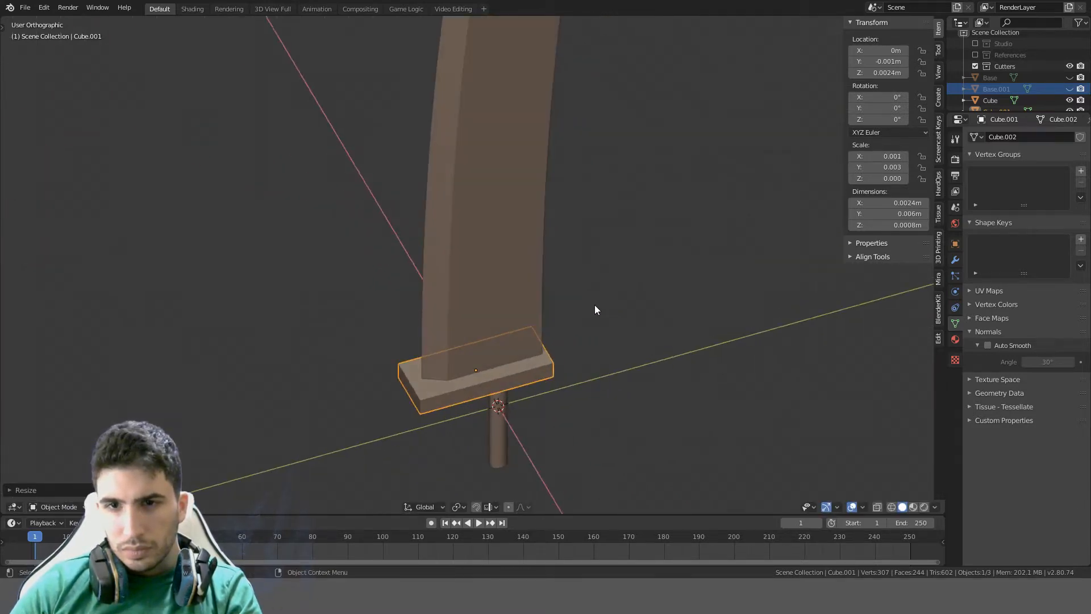
Extrude the guard block's two end faces and spread them outward along Y to an overall length of 0.009 m
{"action": "key", "text": "KP_1"}
{"action": "scroll", "coordinate": [534, 268], "scroll_direction": "up", "scroll_amount": 3}
{"action": "middle_click_drag", "start_coordinate": [534, 269], "coordinate": [425, 290]}
{"action": "key", "text": "Tab"}
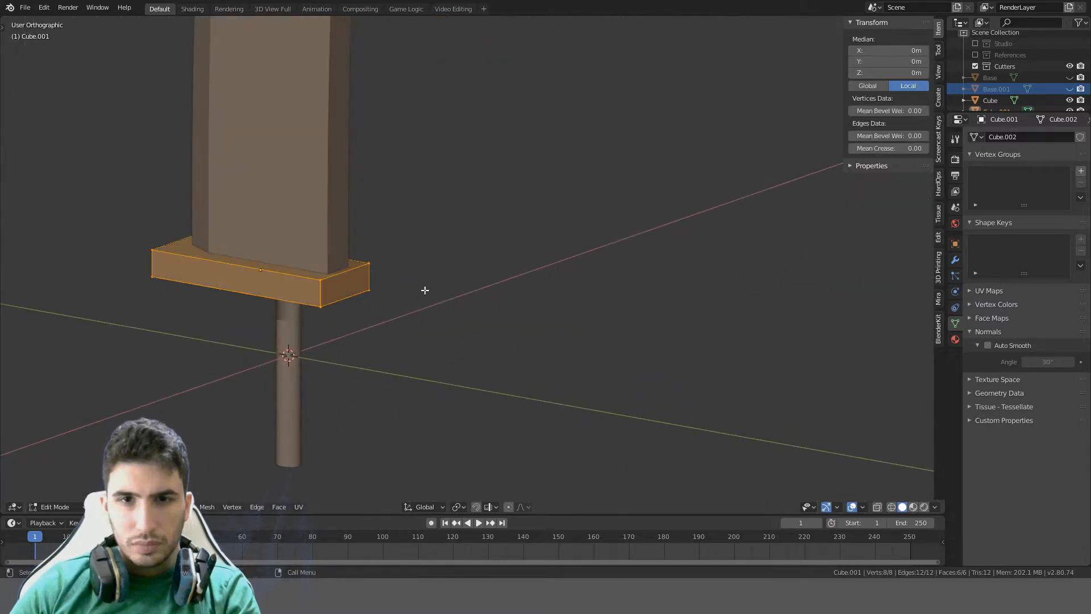
{"action": "key", "text": "3"}
{"action": "left_click", "coordinate": [341, 294]}
{"action": "middle_click_drag", "start_coordinate": [342, 294], "coordinate": [397, 324]}
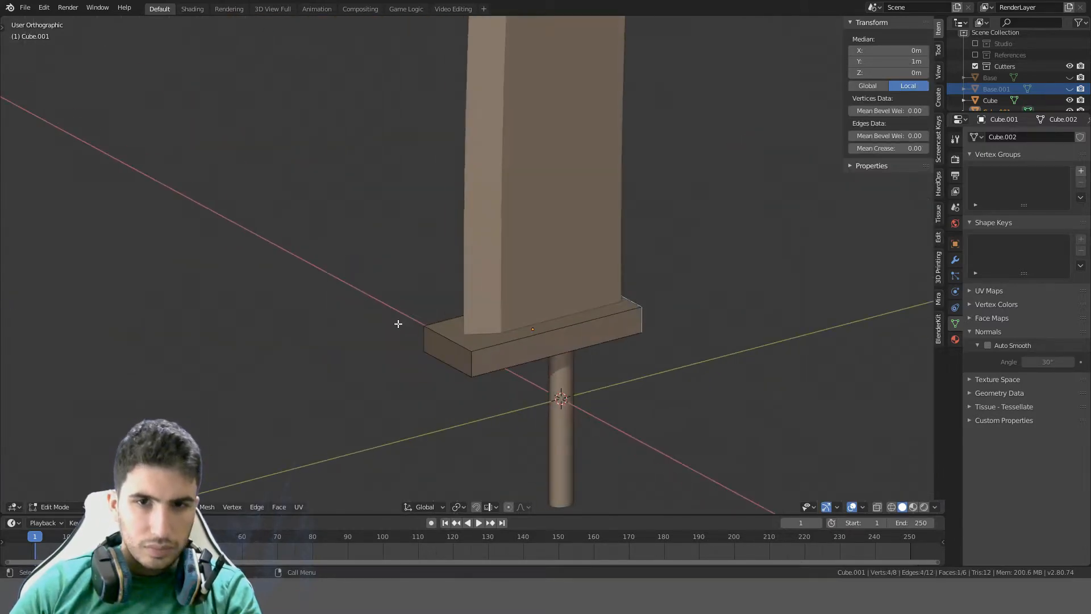
{"action": "left_click", "coordinate": [445, 354], "text": "shift"}
{"action": "key", "text": "KP_3"}
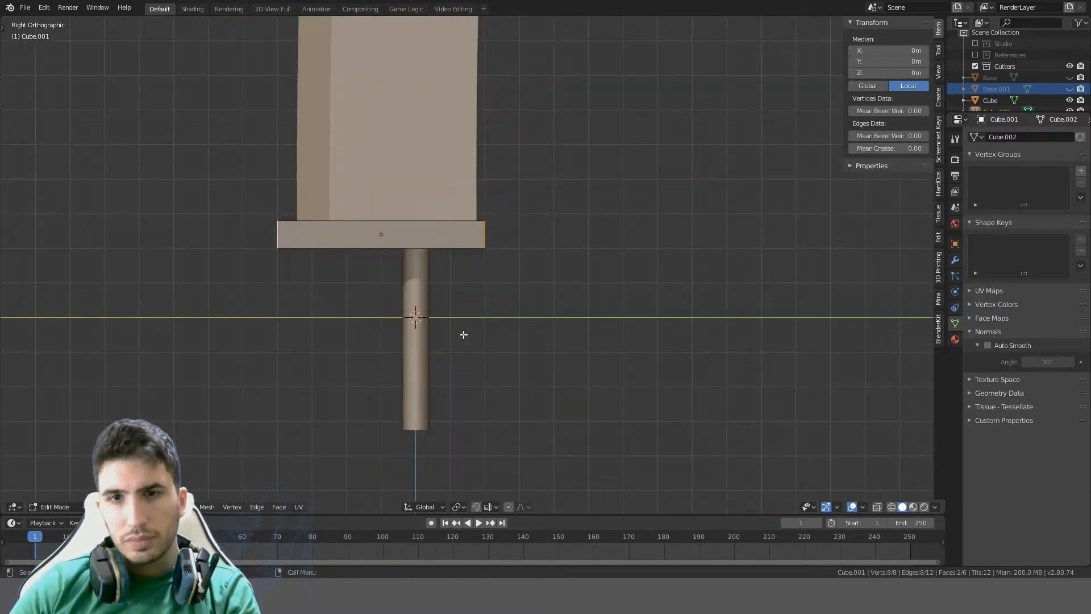
{"action": "key", "text": "e"}
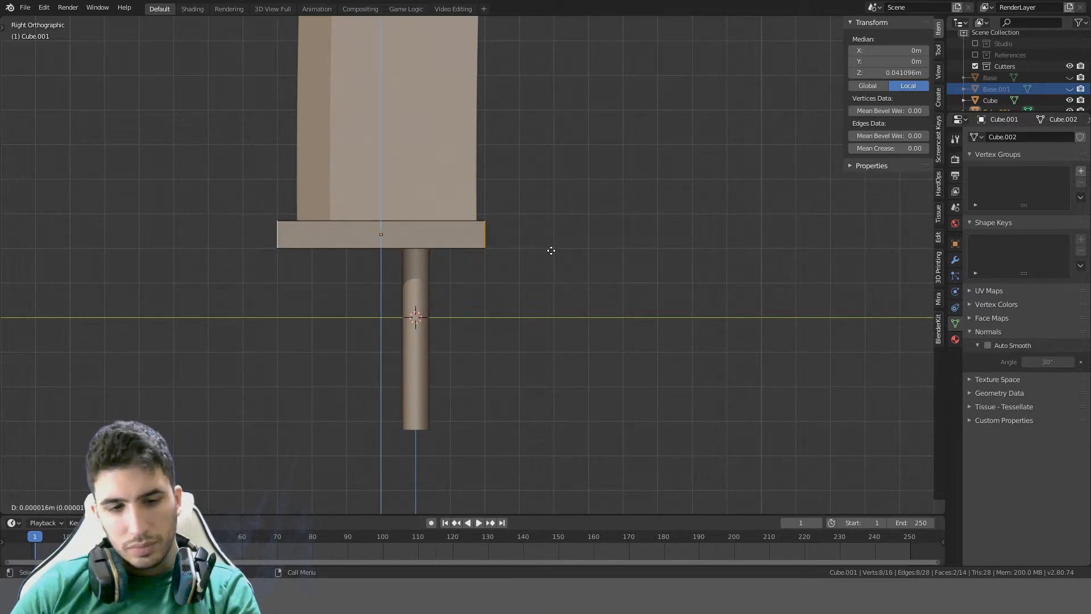
{"action": "right_click", "coordinate": [551, 250]}
{"action": "key", "text": "s"}
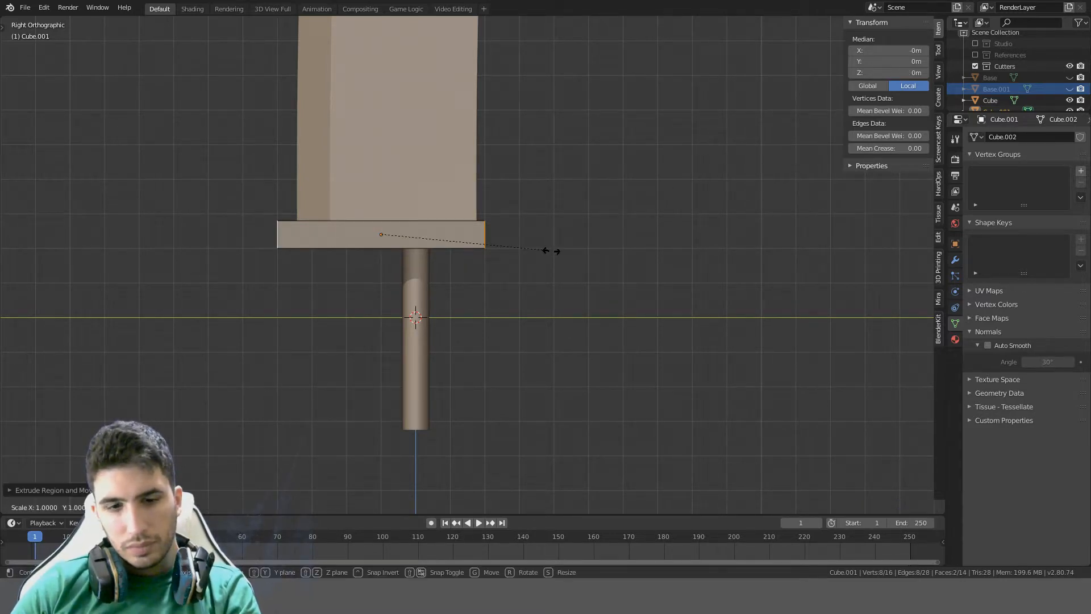
{"action": "key", "text": "y"}
{"action": "left_click", "coordinate": [637, 251]}
Raise the guard's extruded ends 0.001 m along Z so both tips angle up toward the blade
{"action": "key", "text": "g"}
{"action": "key", "text": "z"}
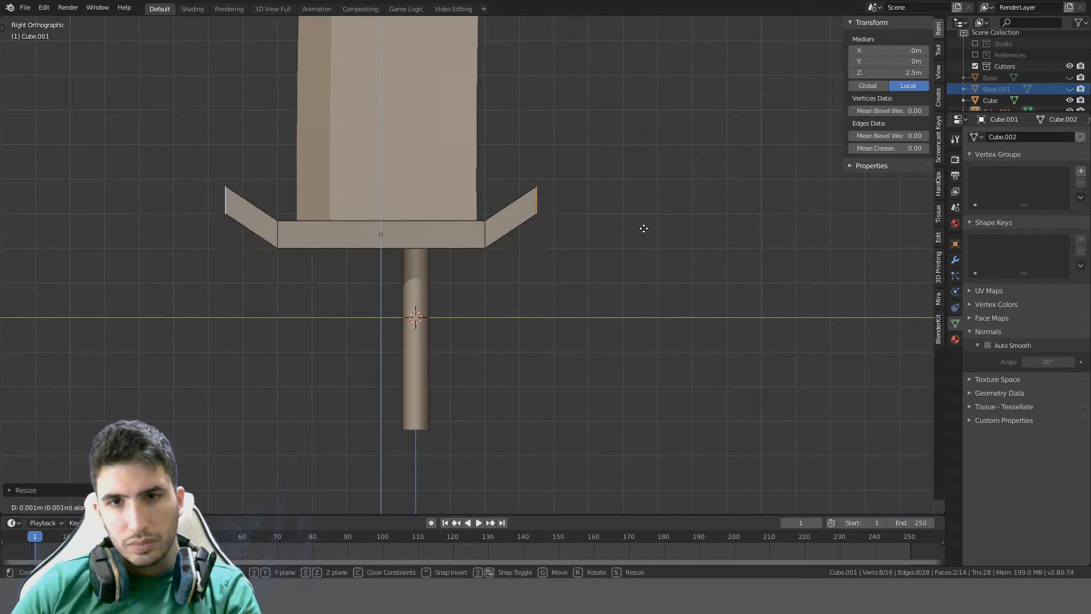
{"action": "left_click", "coordinate": [644, 218]}
{"action": "key", "text": "Tab"}
{"action": "scroll", "coordinate": [597, 242], "scroll_direction": "down", "scroll_amount": 6}
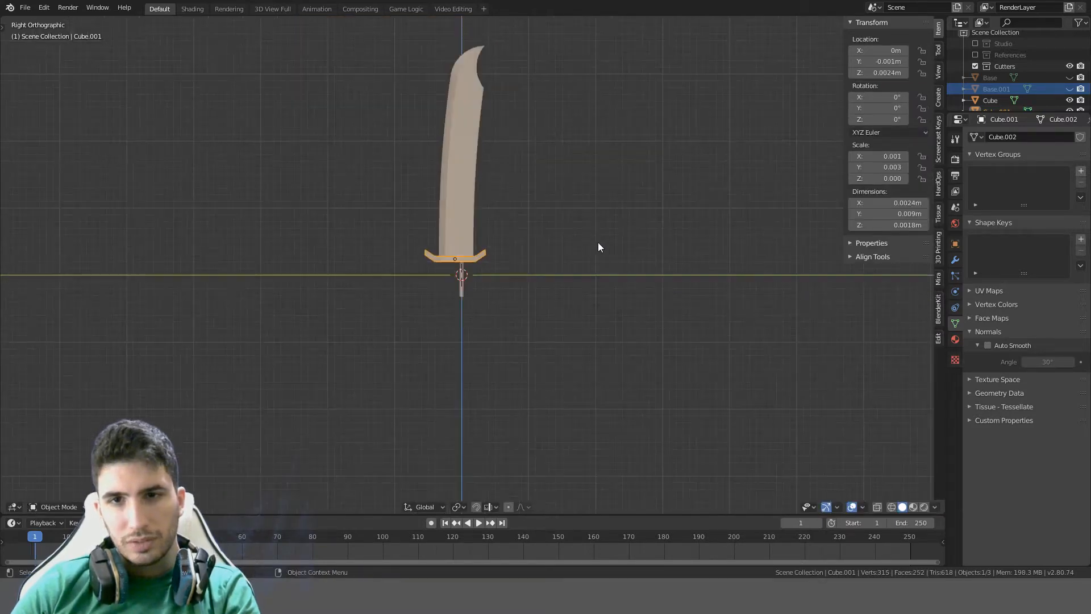
Delete the guard block beneath the blade's base
{"action": "scroll", "coordinate": [578, 240], "scroll_direction": "up", "scroll_amount": 8}
{"action": "middle_click_drag", "start_coordinate": [574, 175], "coordinate": [571, 315], "text": "shift"}
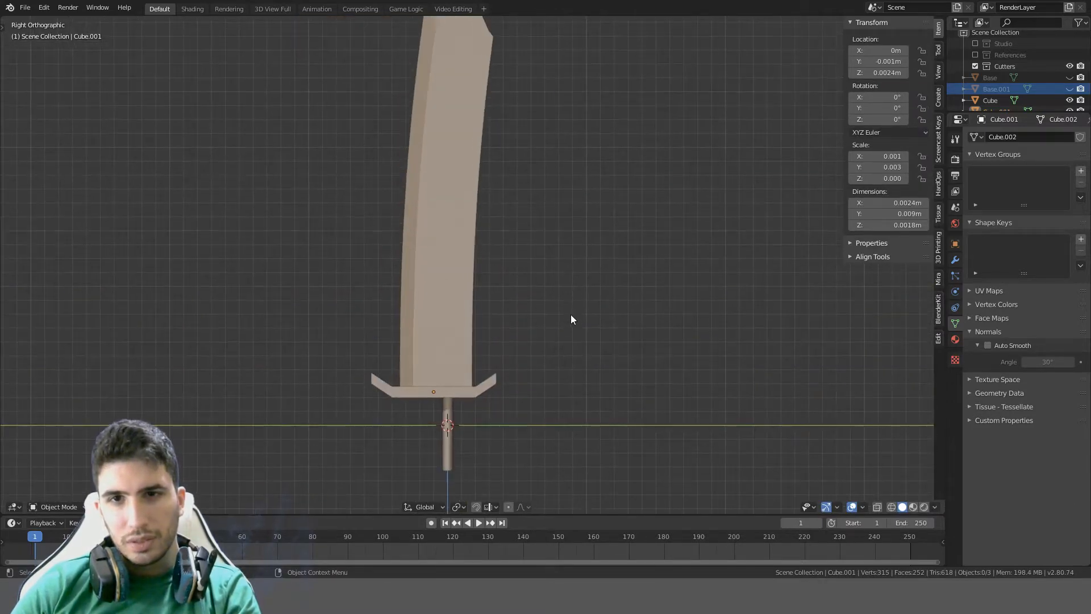
{"action": "scroll", "coordinate": [529, 335], "scroll_direction": "down", "scroll_amount": 5}
{"action": "scroll", "coordinate": [515, 325], "scroll_direction": "up", "scroll_amount": 5}
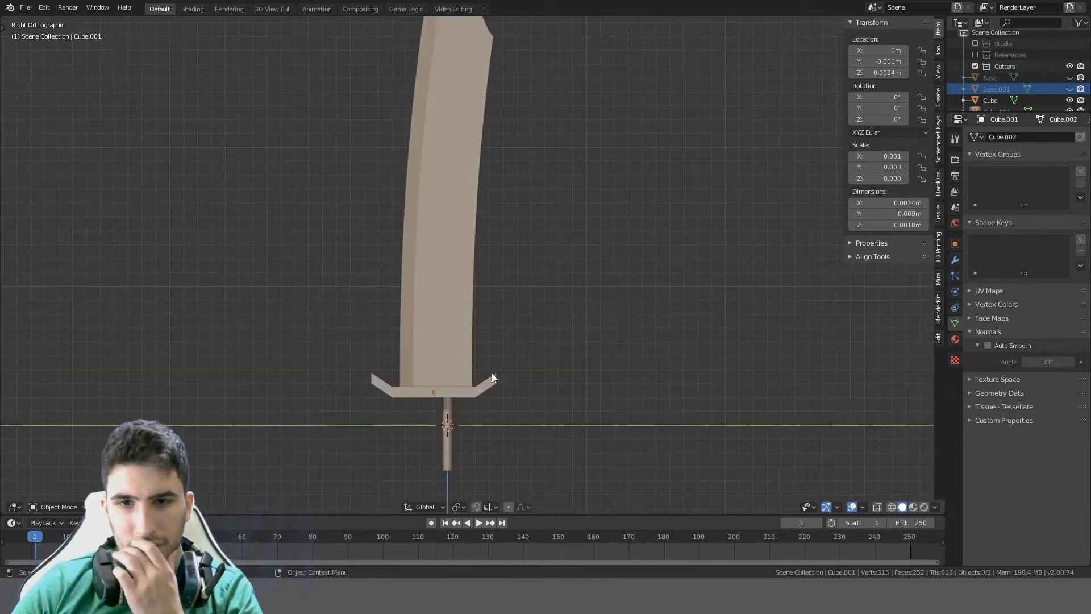
{"action": "left_click", "coordinate": [489, 386]}
{"action": "key", "text": "Delete"}
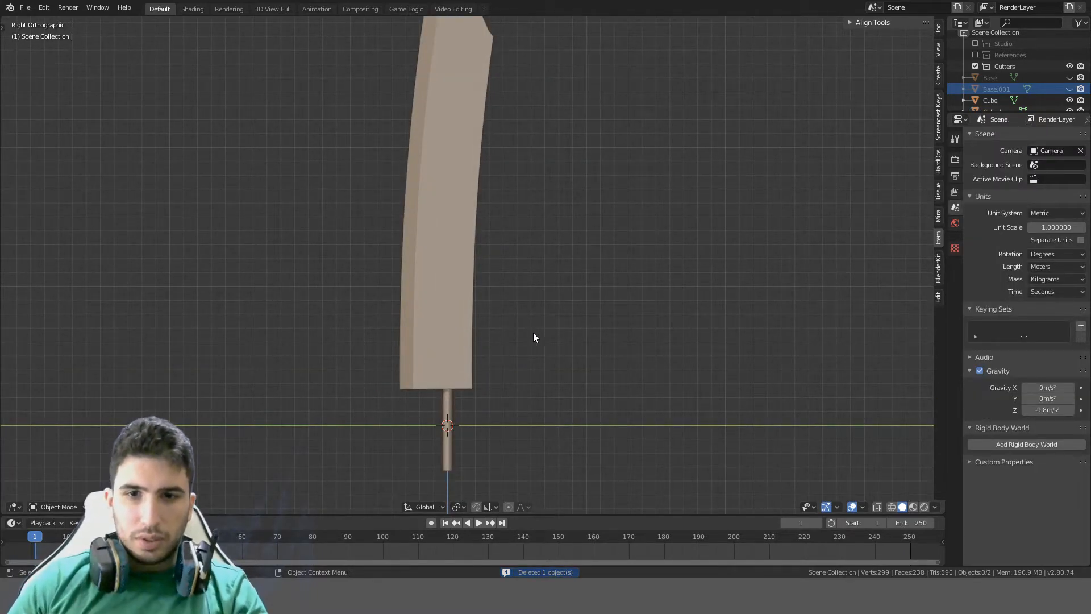
Open the blade mesh for editing and select the lowest vertex on its cutting edge
{"action": "left_click", "coordinate": [400, 368]}
{"action": "key", "text": "Tab"}
{"action": "scroll", "coordinate": [409, 353], "scroll_direction": "up", "scroll_amount": 3}
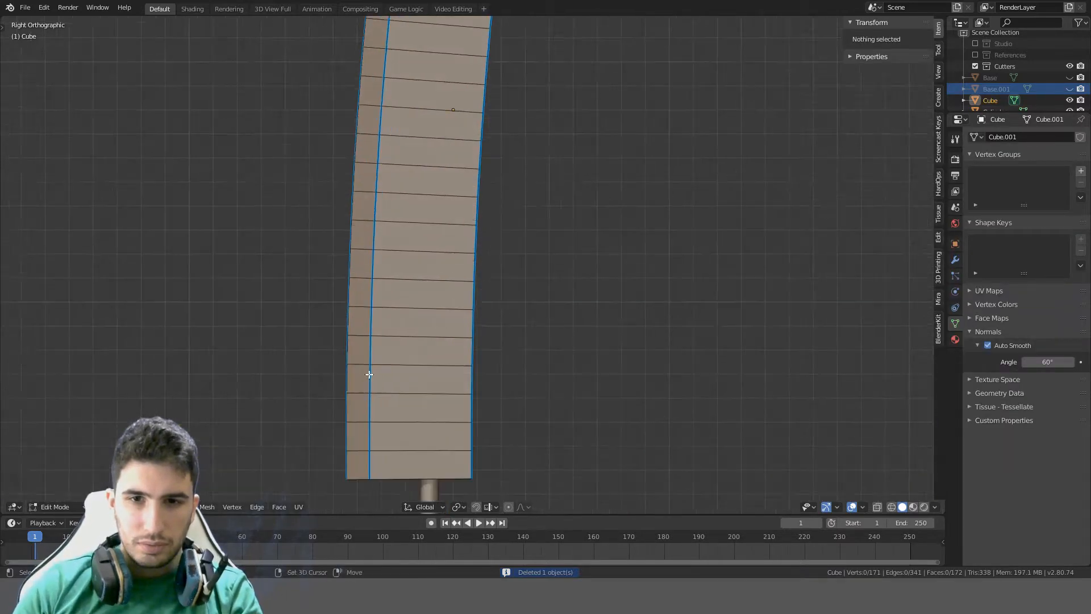
{"action": "key", "text": "Tab"}
{"action": "scroll", "coordinate": [473, 232], "scroll_direction": "down", "scroll_amount": 9}
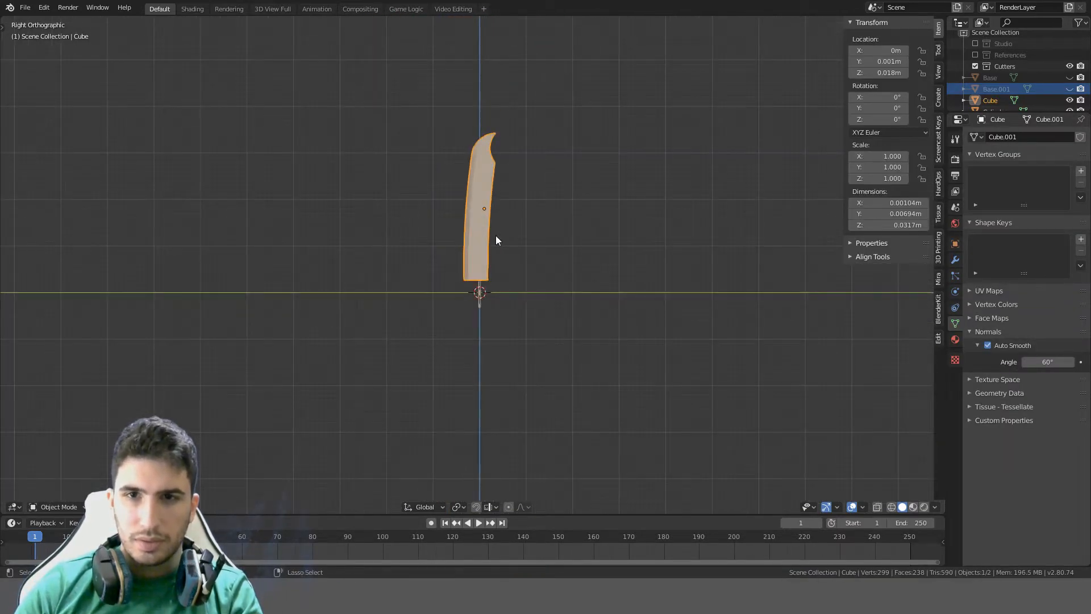
{"action": "key", "text": "ctrl+1"}
{"action": "scroll", "coordinate": [506, 232], "scroll_direction": "up", "scroll_amount": 5}
{"action": "key", "text": "Tab"}
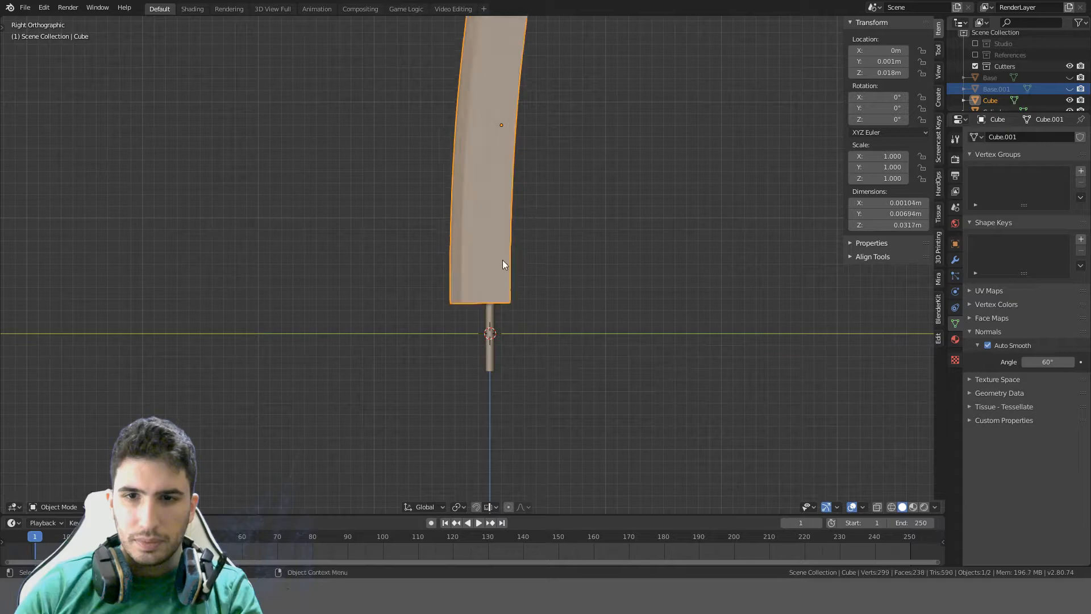
{"action": "scroll", "coordinate": [480, 295], "scroll_direction": "up", "scroll_amount": 4}
{"action": "middle_click_drag", "start_coordinate": [438, 344], "coordinate": [435, 308]}
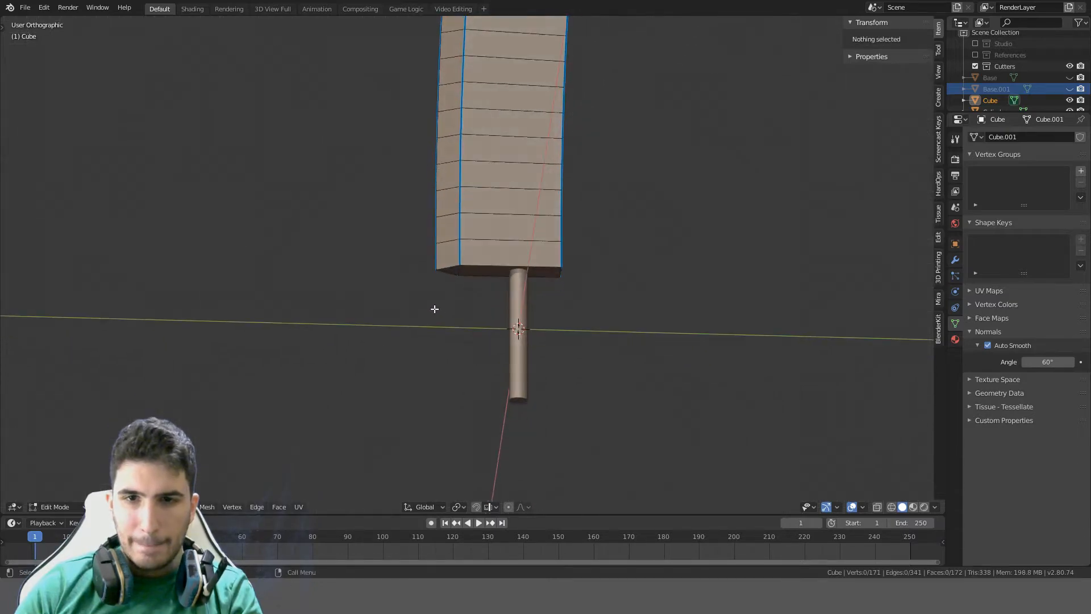
{"action": "left_click", "coordinate": [431, 272]}
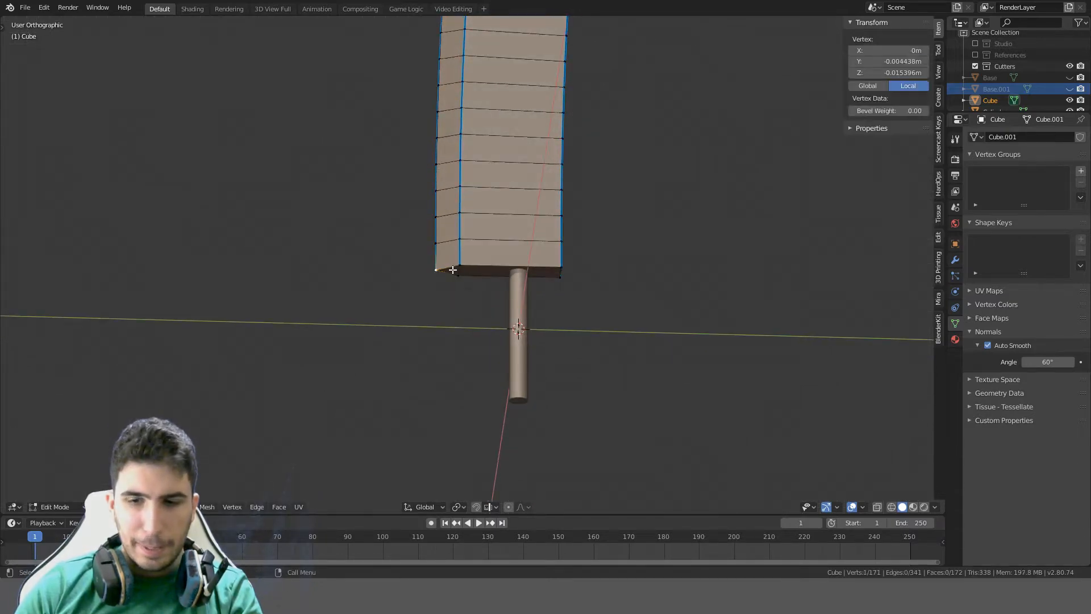
Rotate around the selected vertex in side view, using a small proportional editing radius to flare the nearby edge vertices outward
{"action": "key", "text": "KP_3"}
{"action": "key", "text": "z"}
{"action": "key", "text": "Escape"}
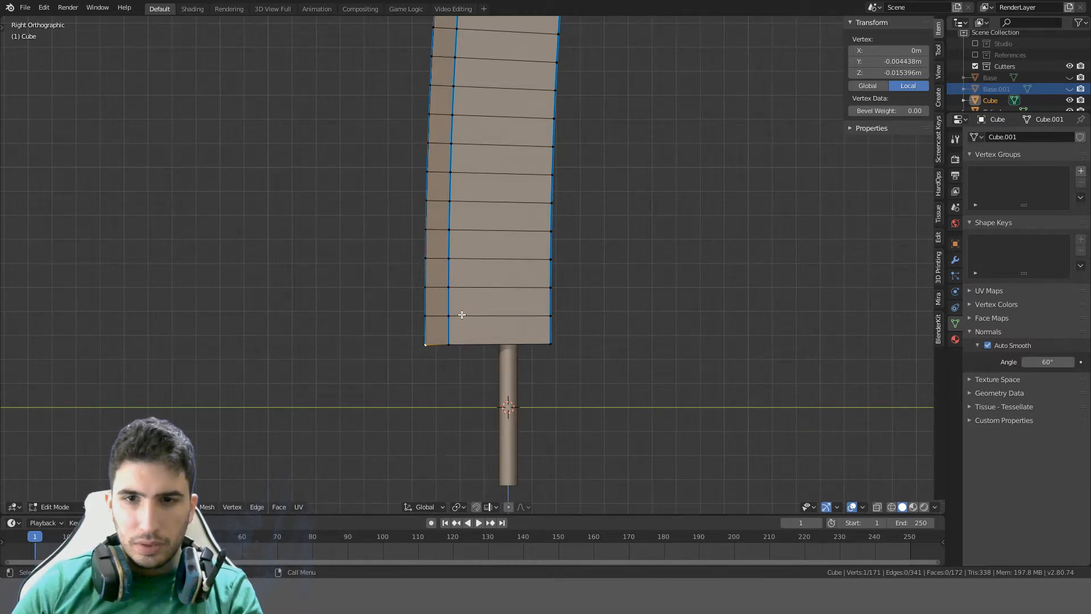
{"action": "key", "text": "o"}
{"action": "key", "text": "r"}
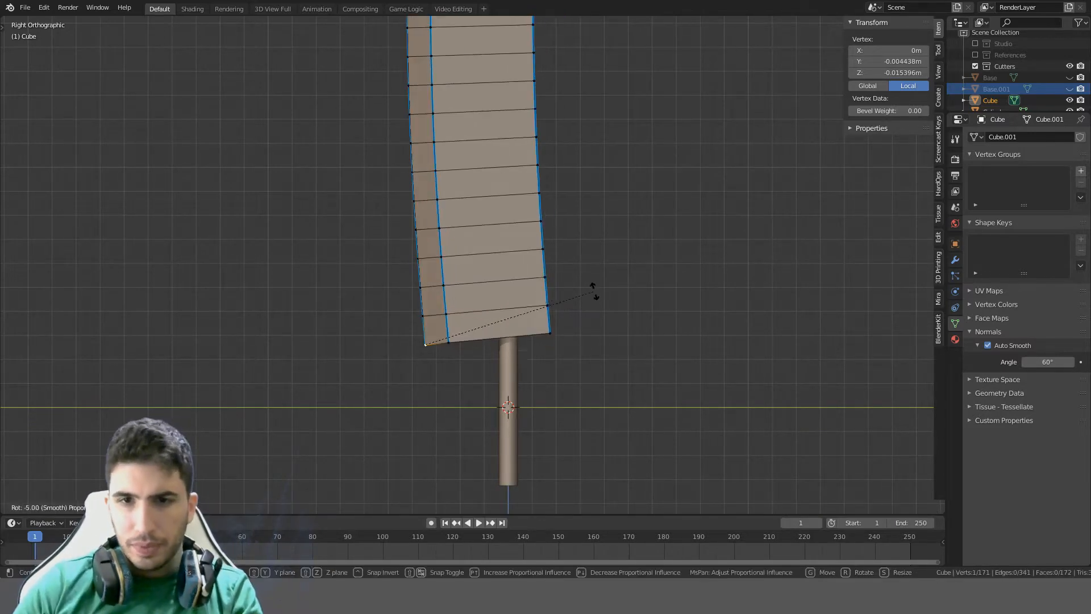
{"action": "scroll", "coordinate": [574, 275], "scroll_direction": "up", "scroll_amount": 15}
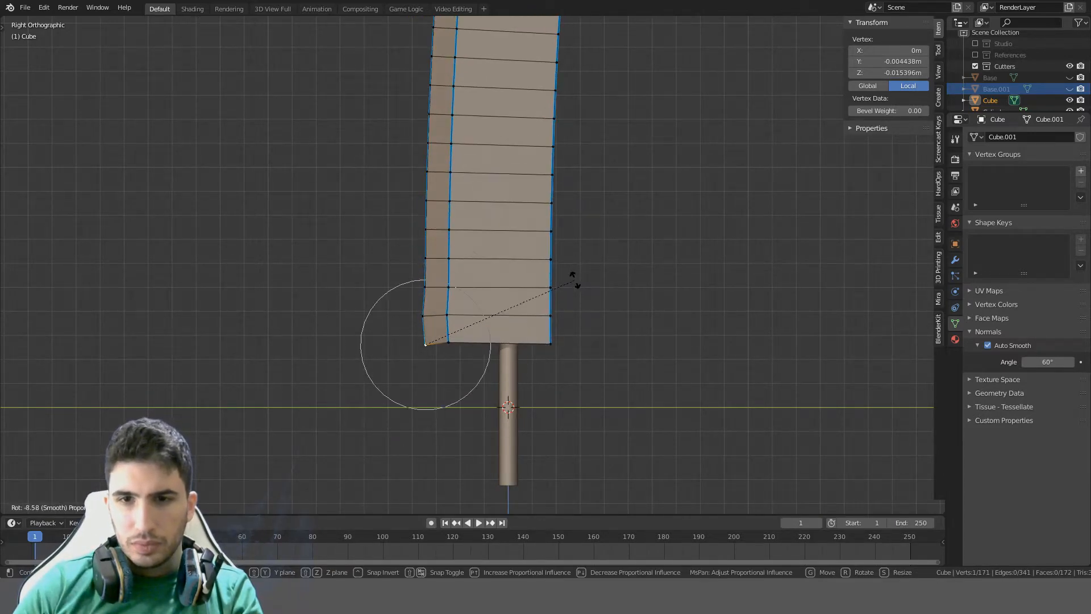
{"action": "left_click", "coordinate": [401, 256]}
Move the lowest cutting-edge vertex down 0.0012 m along Z and return to Object Mode
{"action": "key", "text": "g"}
{"action": "key", "text": "z"}
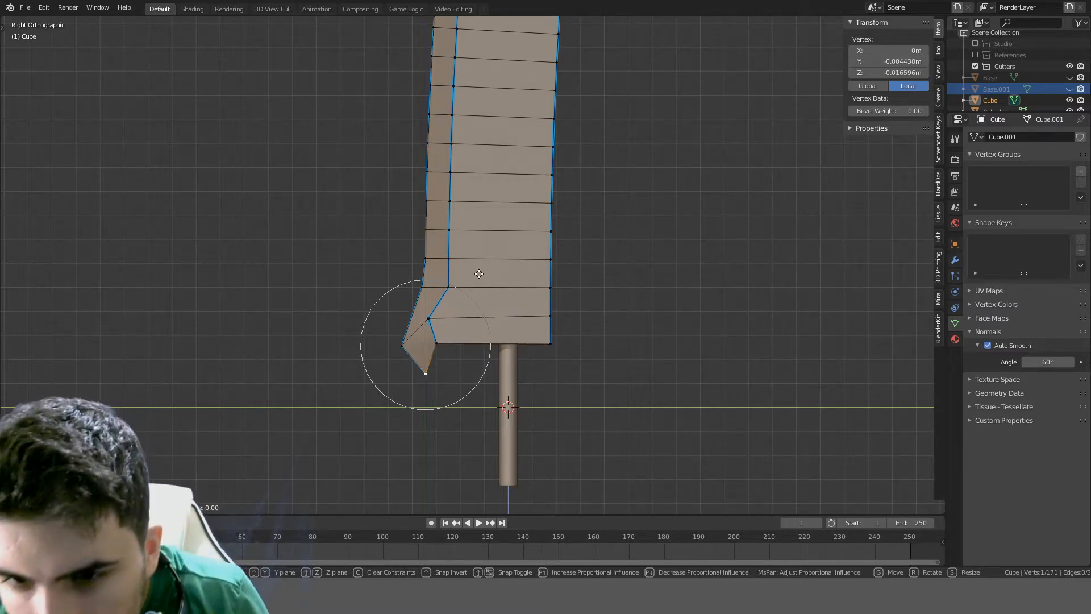
{"action": "left_click", "coordinate": [483, 259]}
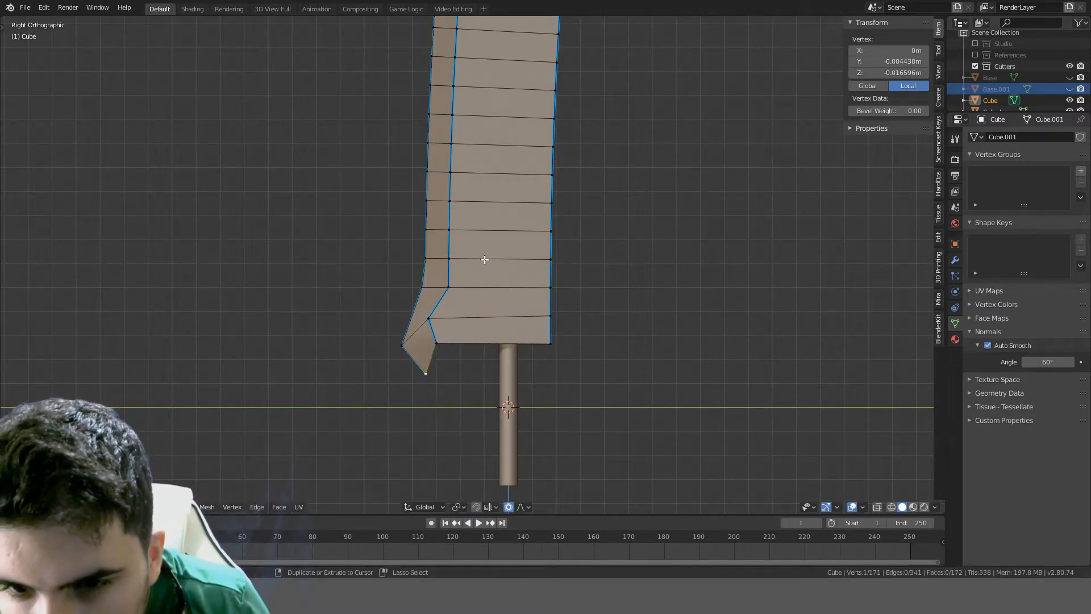
{"action": "key", "text": "ctrl+Tab"}
{"action": "left_click", "coordinate": [591, 263]}
{"action": "scroll", "coordinate": [595, 266], "scroll_direction": "down", "scroll_amount": 6}
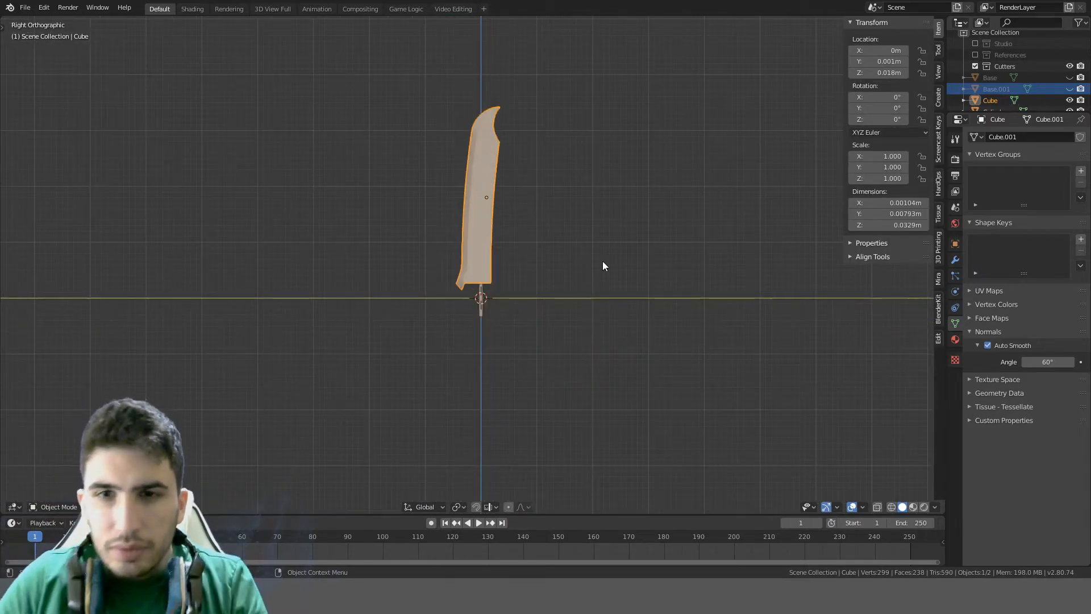
Turn off proportional editing and move the flare's outermost vertex up 0.001 m along Z
{"action": "scroll", "coordinate": [603, 261], "scroll_direction": "up", "scroll_amount": 8}
{"action": "key", "text": "Tab"}
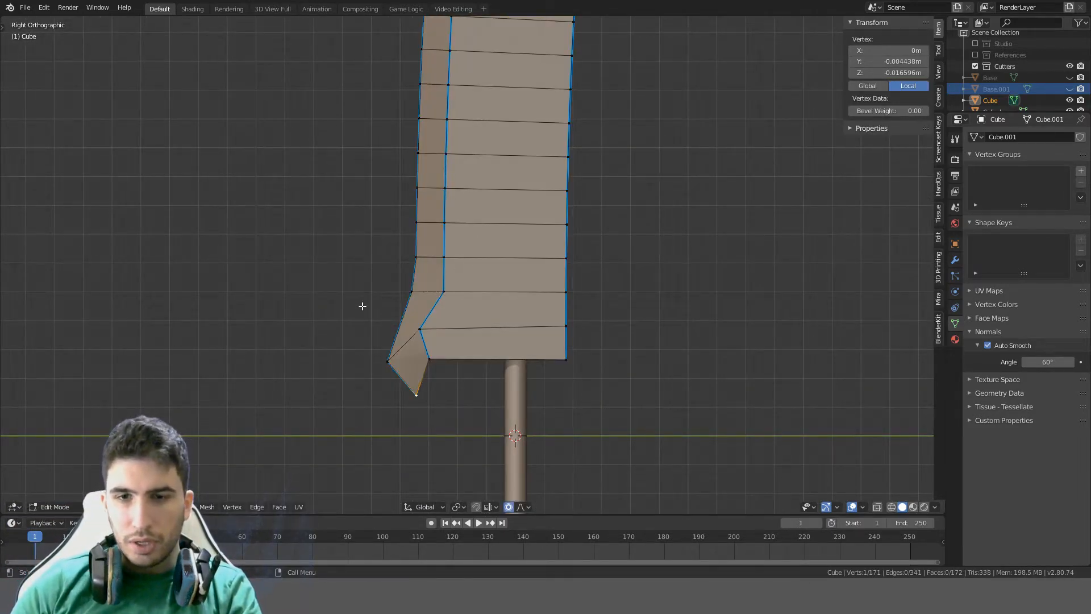
{"action": "left_click", "coordinate": [386, 359]}
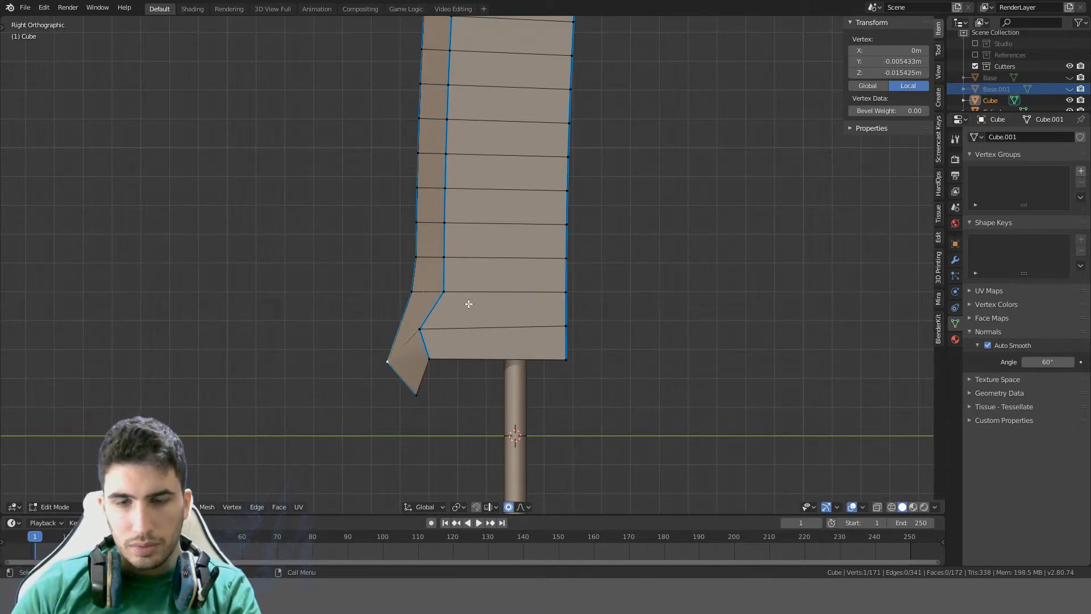
{"action": "key", "text": "g"}
{"action": "key", "text": "Escape"}
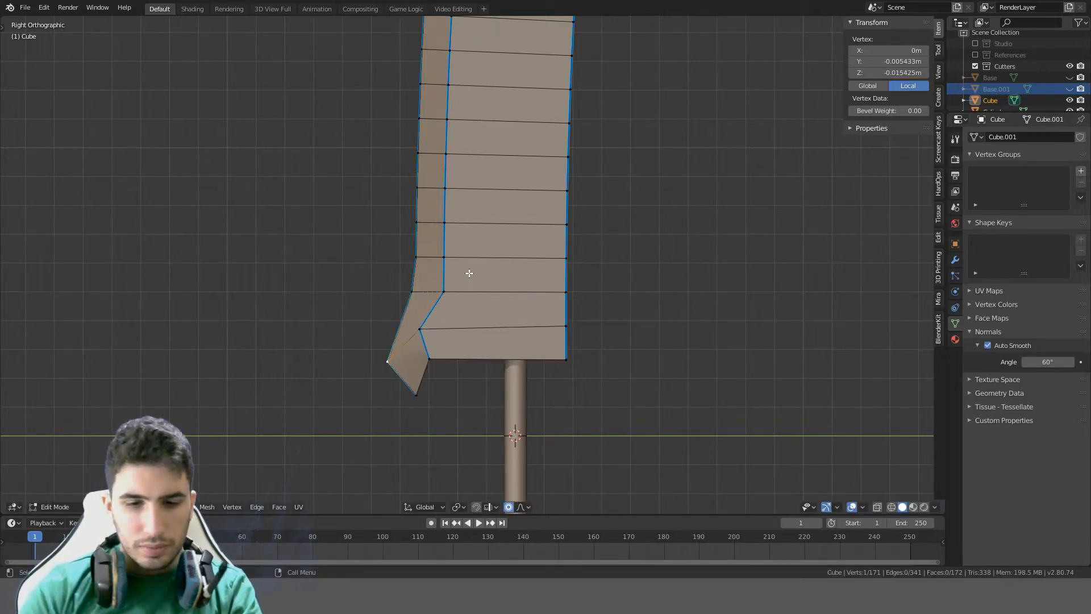
{"action": "key", "text": "o"}
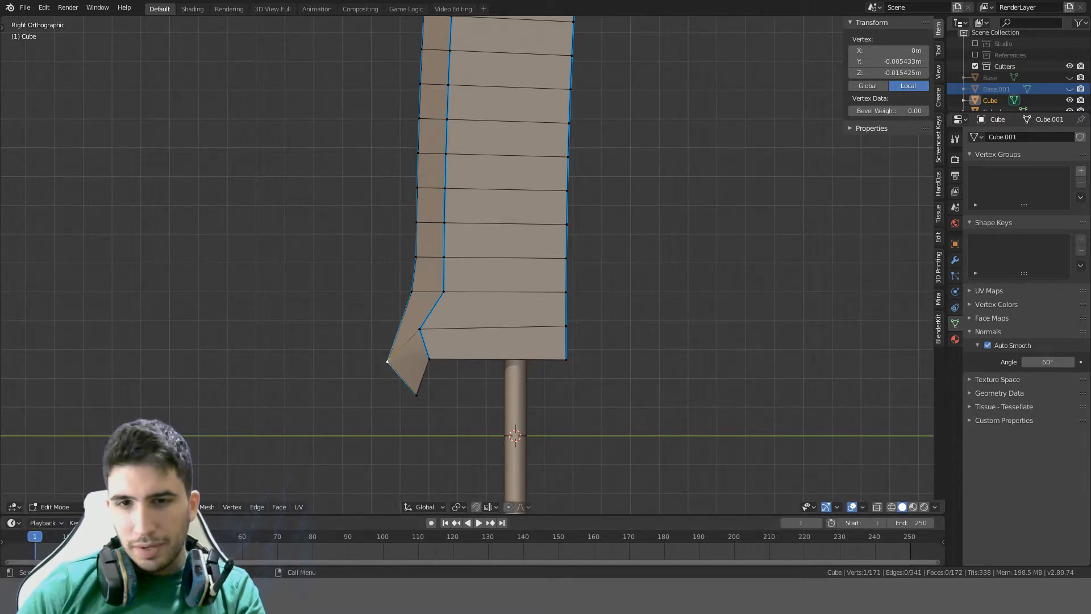
{"action": "key", "text": "g"}
{"action": "key", "text": "z"}
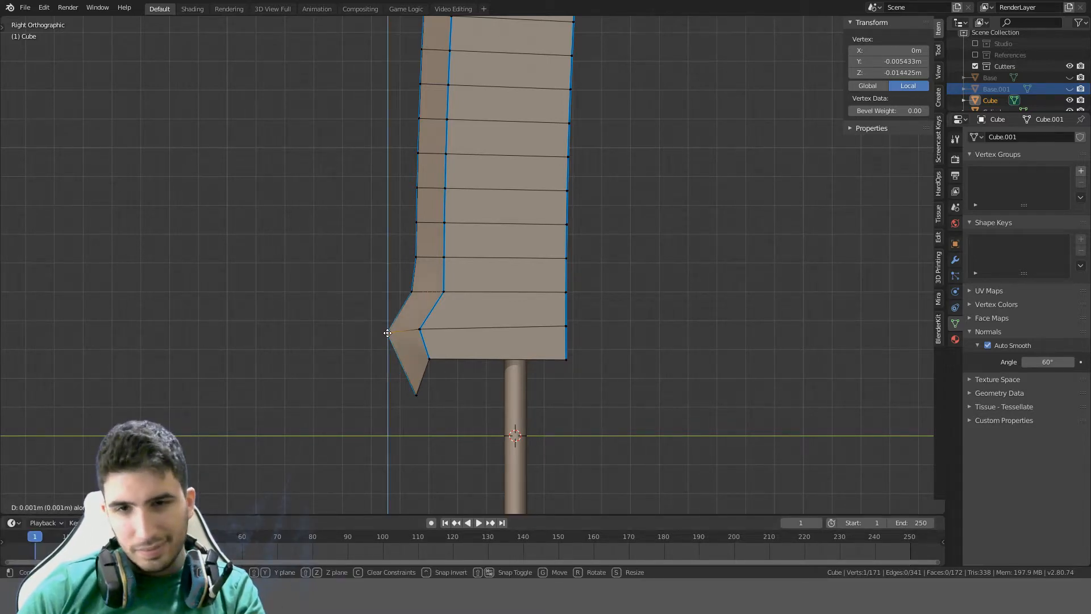
{"action": "left_click", "coordinate": [387, 333]}
{"action": "key", "text": "z"}
{"action": "key", "text": "Tab"}
{"action": "scroll", "coordinate": [591, 328], "scroll_direction": "down", "scroll_amount": 5}
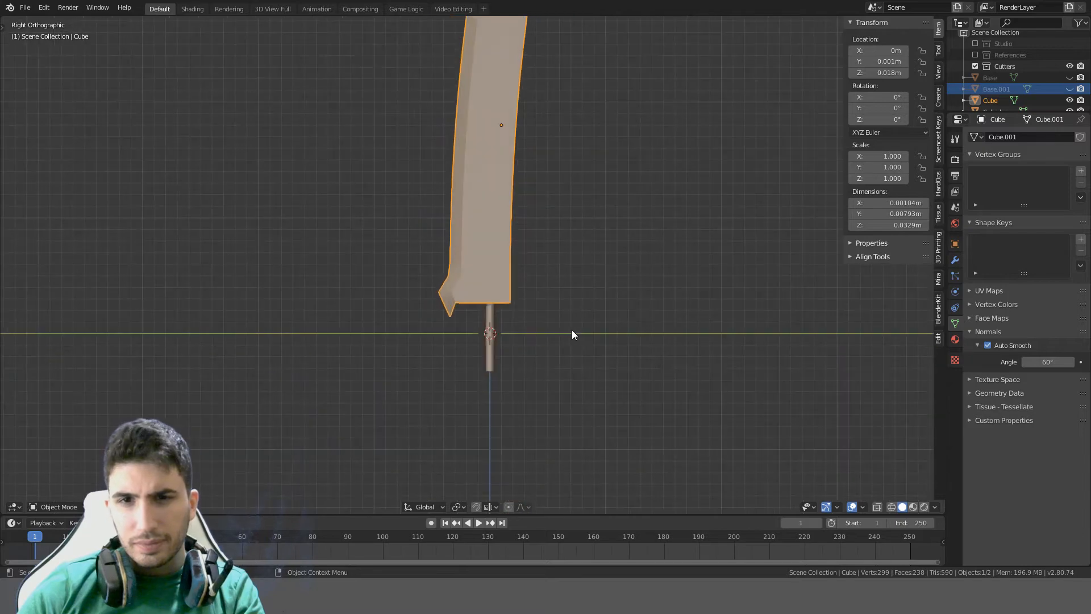
Select the three cutting-edge and bevel vertices in the row just above the flare, using see-through display to include the far side
{"action": "key", "text": "Tab"}
{"action": "scroll", "coordinate": [523, 312], "scroll_direction": "up", "scroll_amount": 3}
{"action": "middle_click_drag", "start_coordinate": [447, 283], "coordinate": [452, 281]}
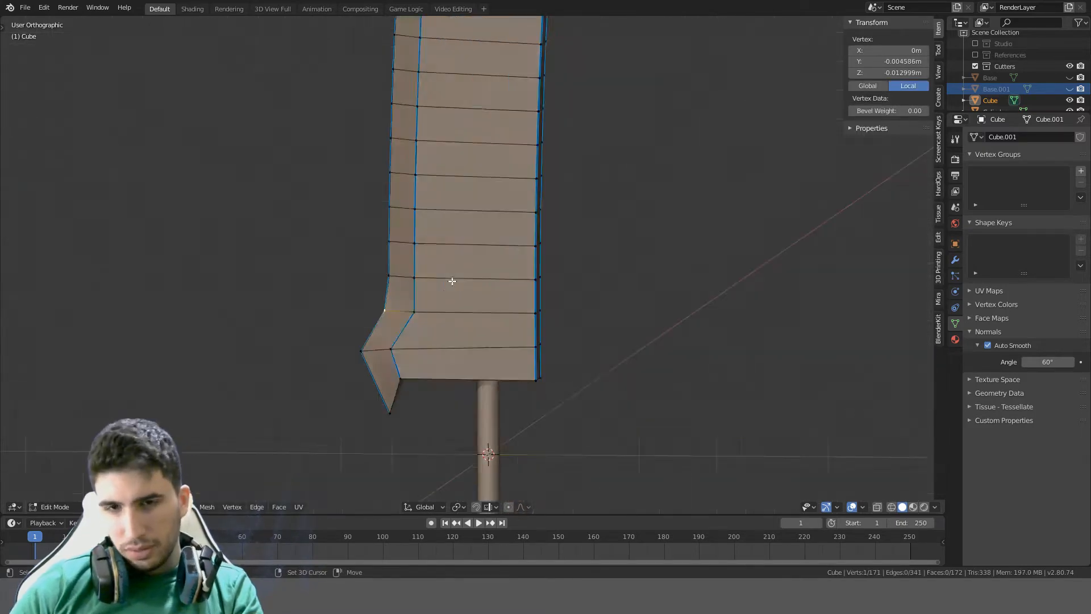
{"action": "key", "text": "shift+KP_3"}
{"action": "key", "text": "KP_1"}
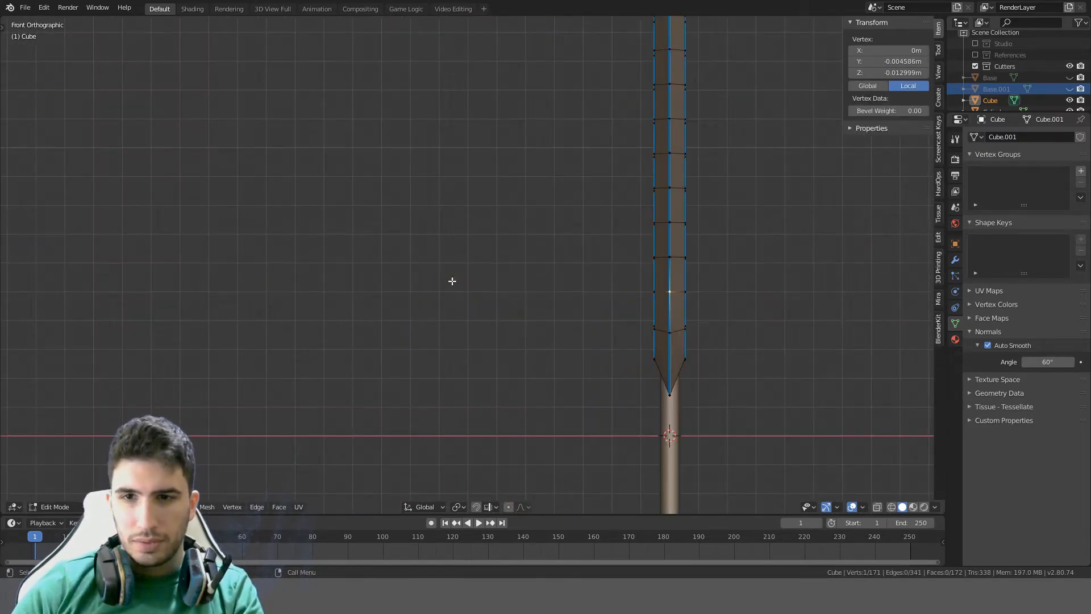
{"action": "key", "text": "KP_3"}
{"action": "scroll", "coordinate": [453, 281], "scroll_direction": "up", "scroll_amount": 1}
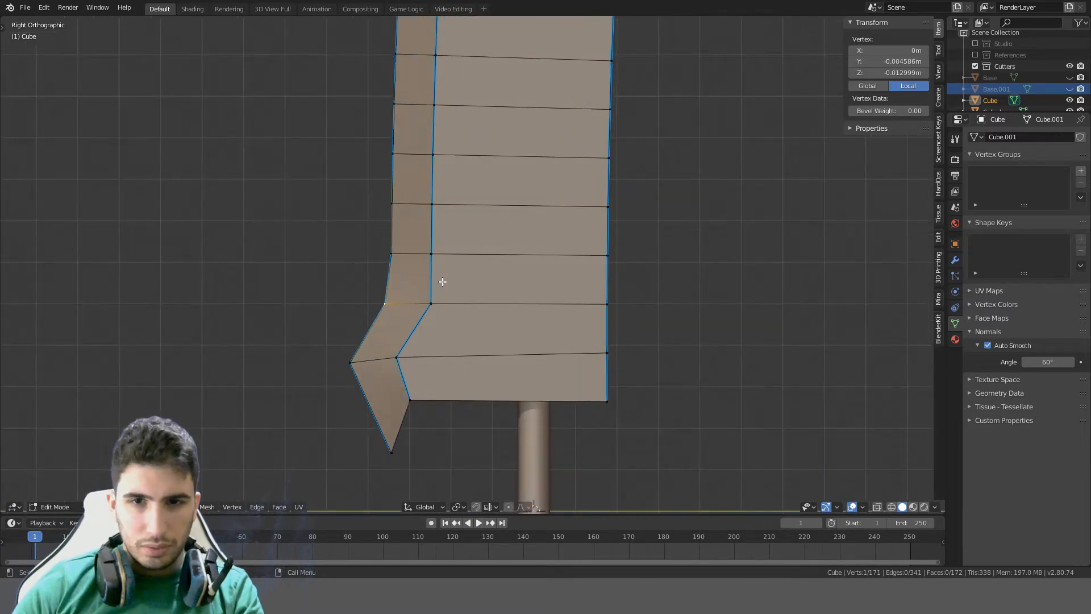
{"action": "left_click", "coordinate": [444, 291], "text": "shift"}
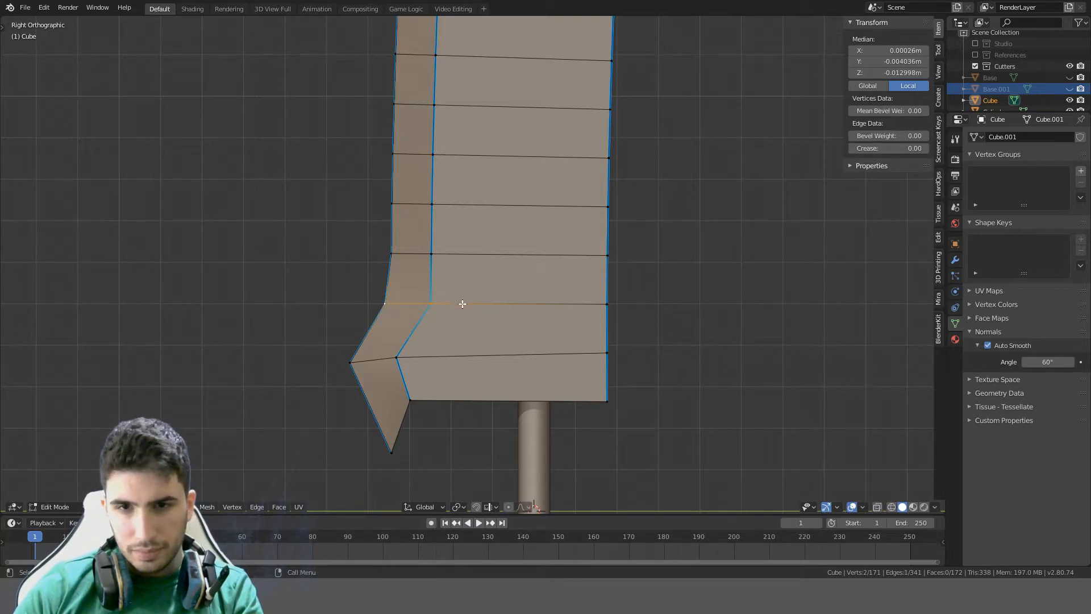
{"action": "key", "text": "alt+z"}
{"action": "key", "text": "c"}
{"action": "left_click", "coordinate": [435, 302]}
{"action": "key", "text": "Escape"}
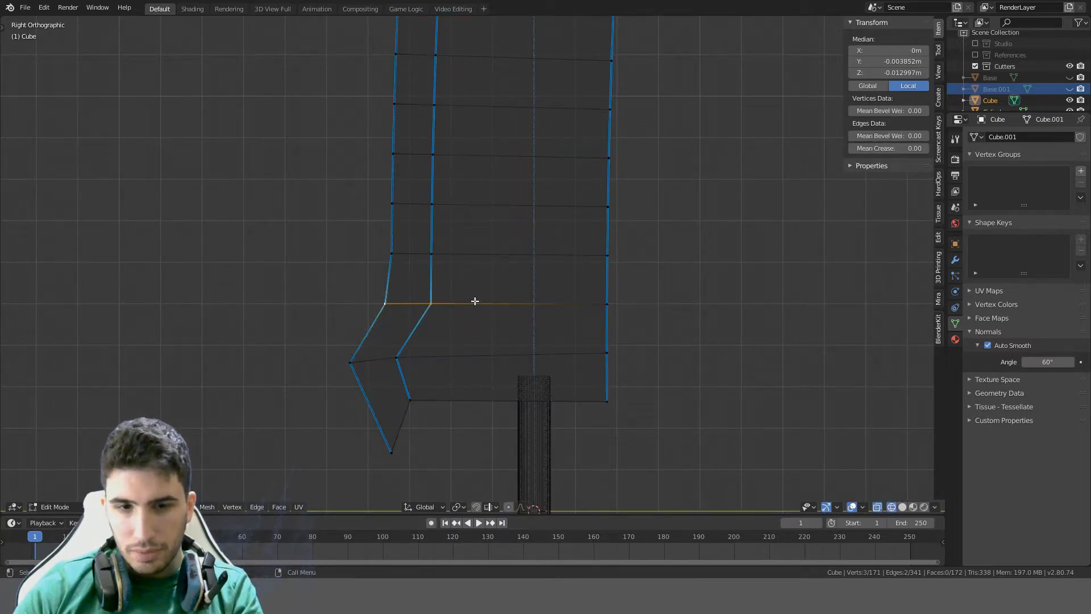
Move the selected row above the flare 0.001 m outward along Y with a small proportional editing radius, then return to Object Mode
{"action": "key", "text": "g"}
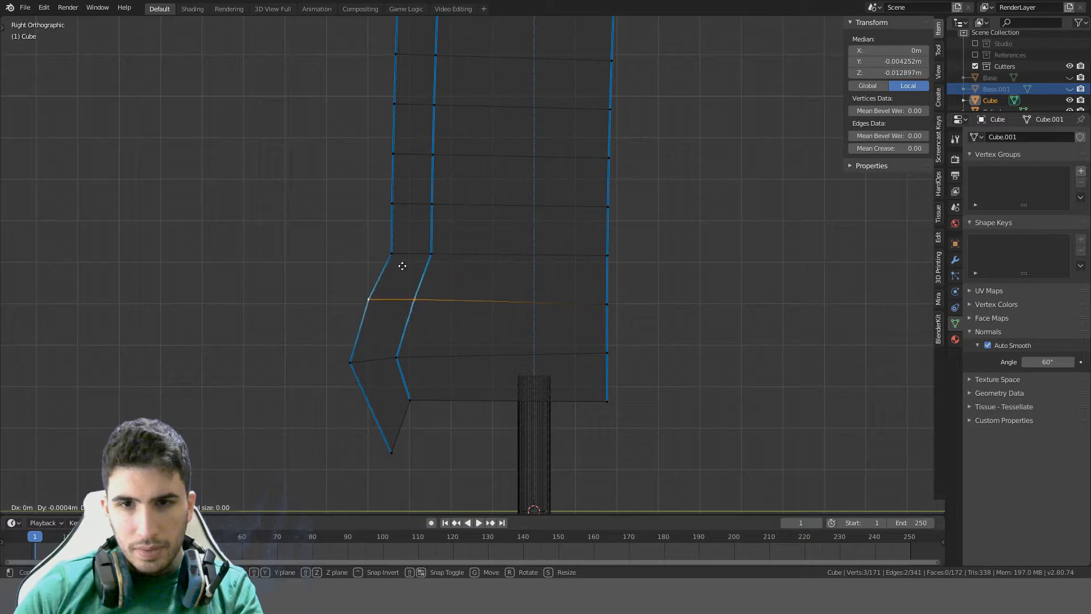
{"action": "key", "text": "Escape"}
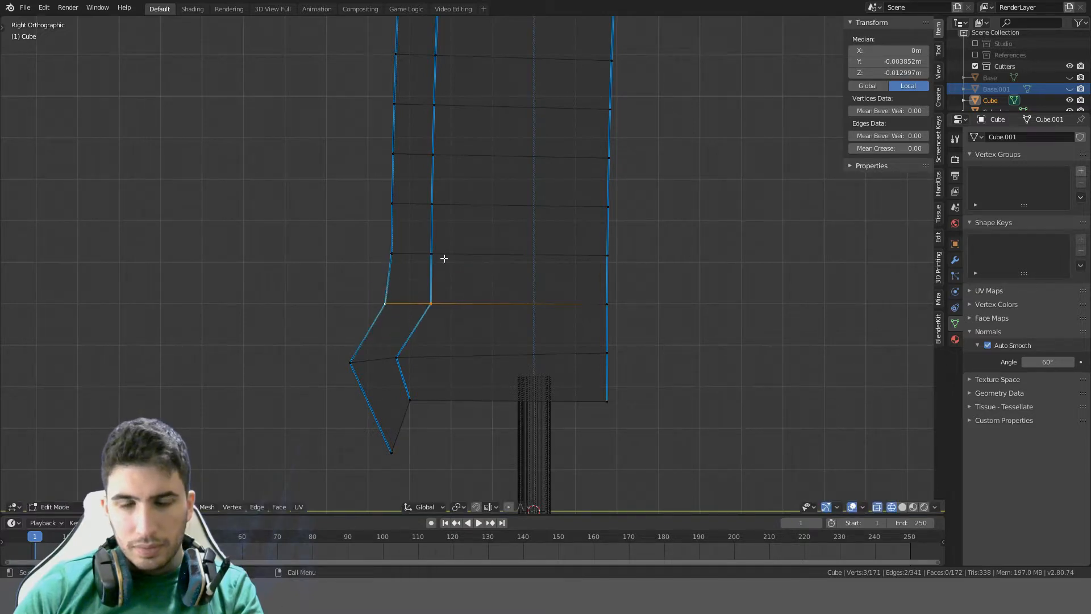
{"action": "key", "text": "o"}
{"action": "key", "text": "g"}
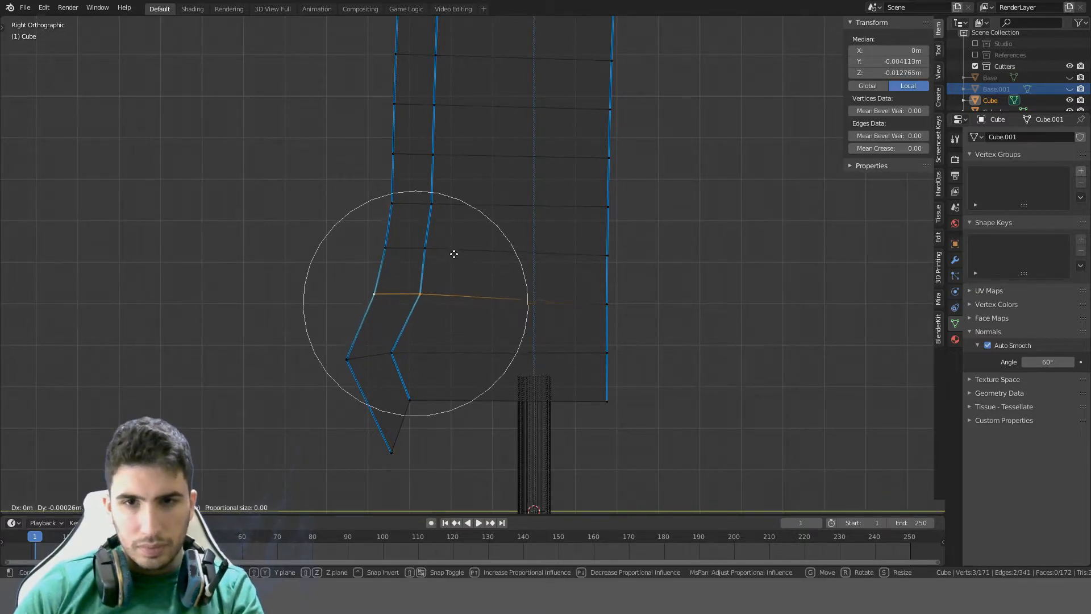
{"action": "key", "text": "y"}
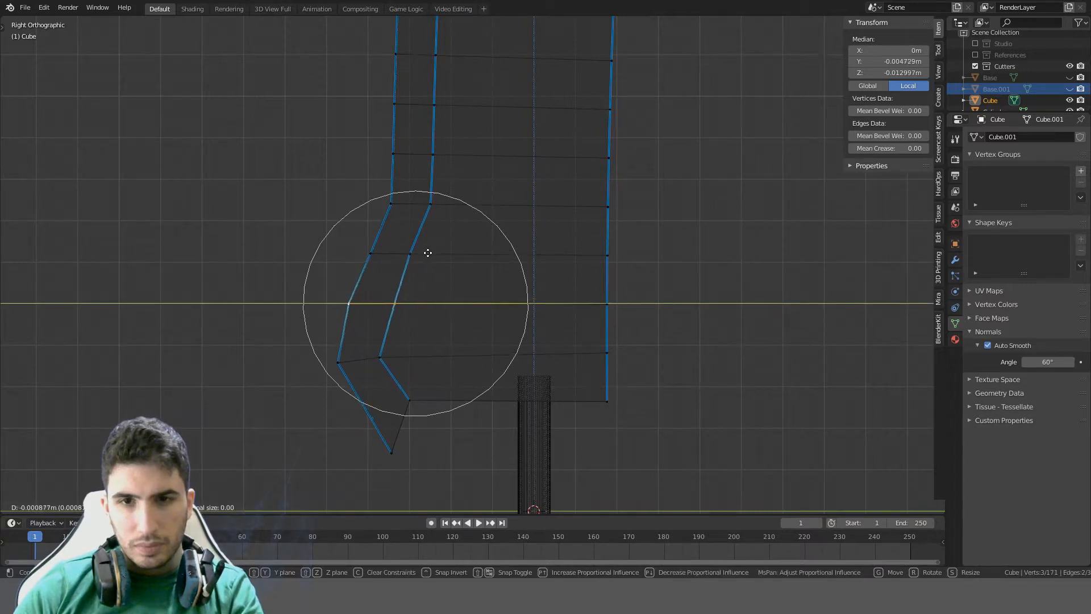
{"action": "scroll", "coordinate": [426, 252], "scroll_direction": "down", "scroll_amount": 3}
{"action": "scroll", "coordinate": [421, 253], "scroll_direction": "down", "scroll_amount": 1}
{"action": "scroll", "coordinate": [421, 253], "scroll_direction": "up", "scroll_amount": 3}
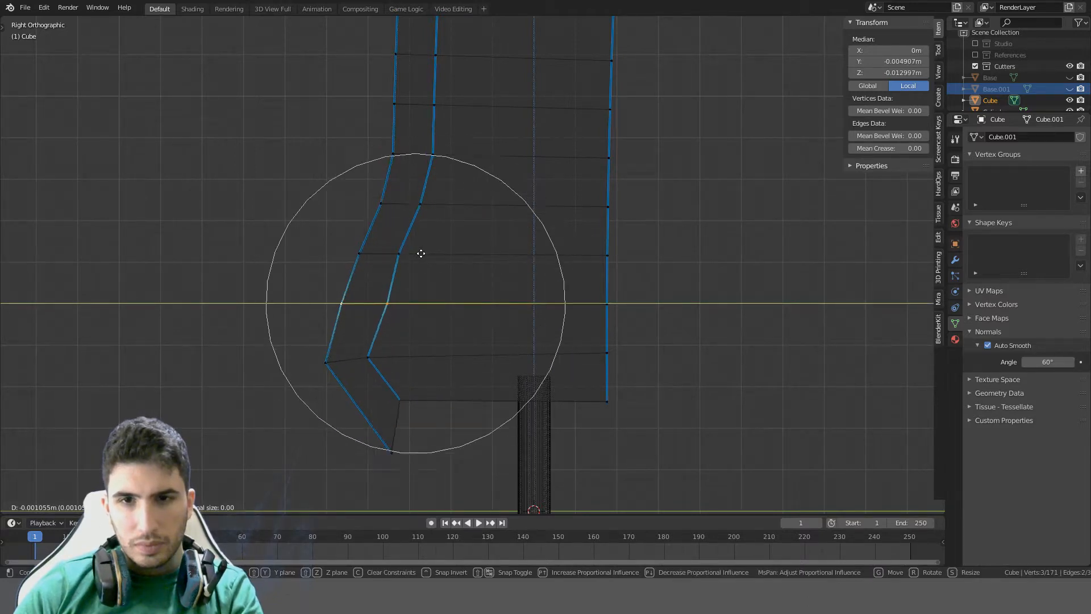
{"action": "key", "text": "ctrl"}
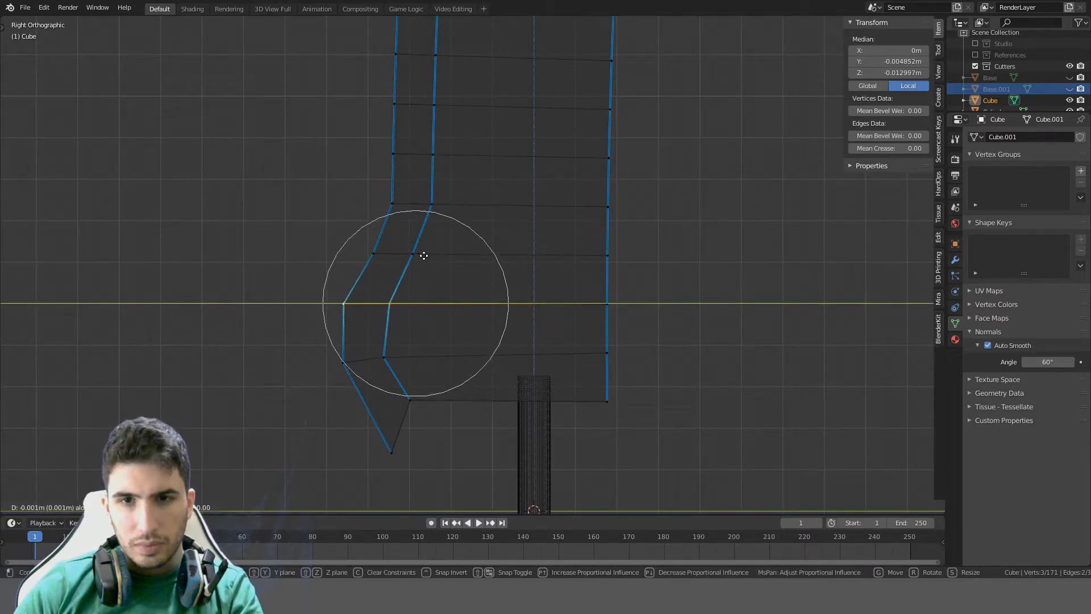
{"action": "left_click", "coordinate": [434, 256]}
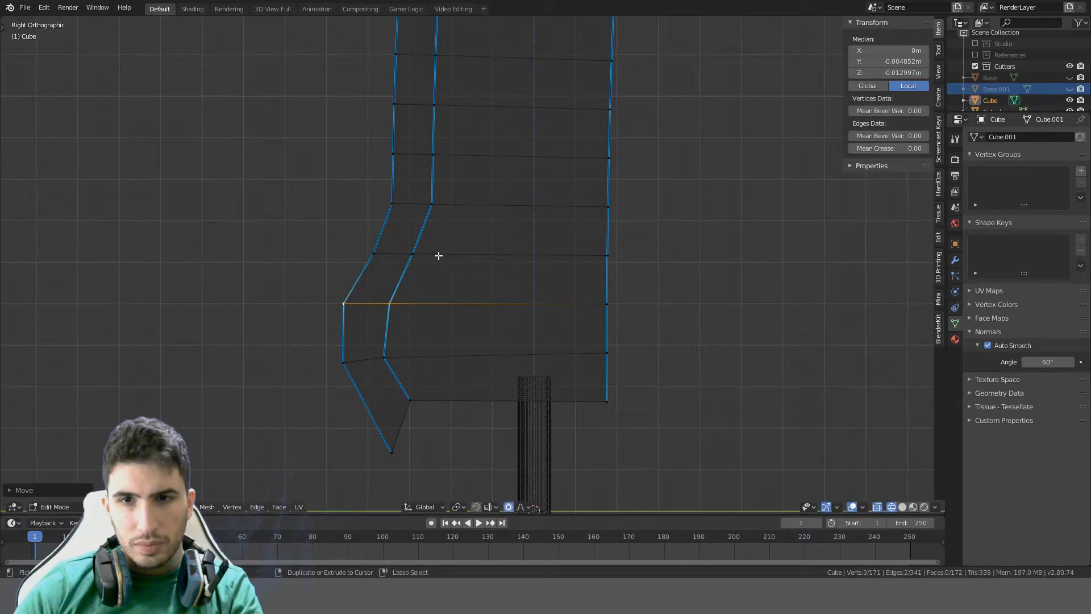
{"action": "key", "text": "alt+z"}
{"action": "key", "text": "Tab"}
{"action": "scroll", "coordinate": [577, 260], "scroll_direction": "down", "scroll_amount": 6}
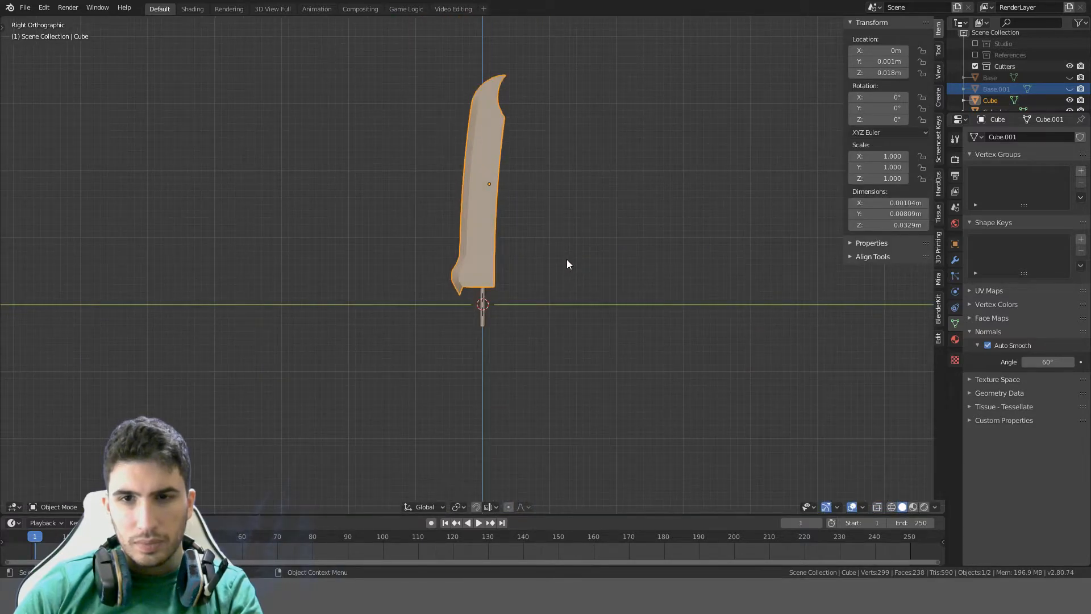
Slide the flare's lowest tip vertex up along the cutting edge in side view
{"action": "scroll", "coordinate": [565, 259], "scroll_direction": "up", "scroll_amount": 2}
{"action": "mouse_move", "coordinate": [564, 258]}
{"action": "middle_mouse_down"}
{"action": "mouse_move", "coordinate": [745, 263]}
{"action": "mouse_move", "coordinate": [799, 208]}
{"action": "mouse_move", "coordinate": [601, 264]}
{"action": "mouse_move", "coordinate": [530, 264]}
{"action": "mouse_move", "coordinate": [565, 238]}
{"action": "mouse_move", "coordinate": [582, 245]}
{"action": "mouse_move", "coordinate": [546, 257]}
{"action": "mouse_move", "coordinate": [504, 240]}
{"action": "mouse_move", "coordinate": [563, 244]}
{"action": "mouse_move", "coordinate": [589, 219]}
{"action": "mouse_move", "coordinate": [558, 268]}
{"action": "middle_mouse_up"}
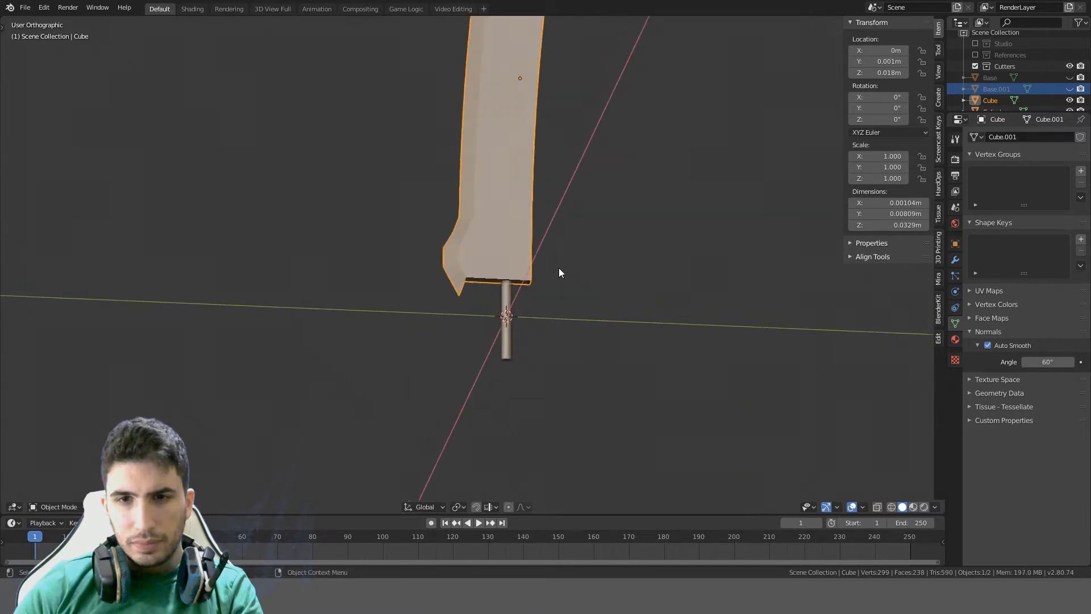
{"action": "scroll", "coordinate": [559, 268], "scroll_direction": "up", "scroll_amount": 8}
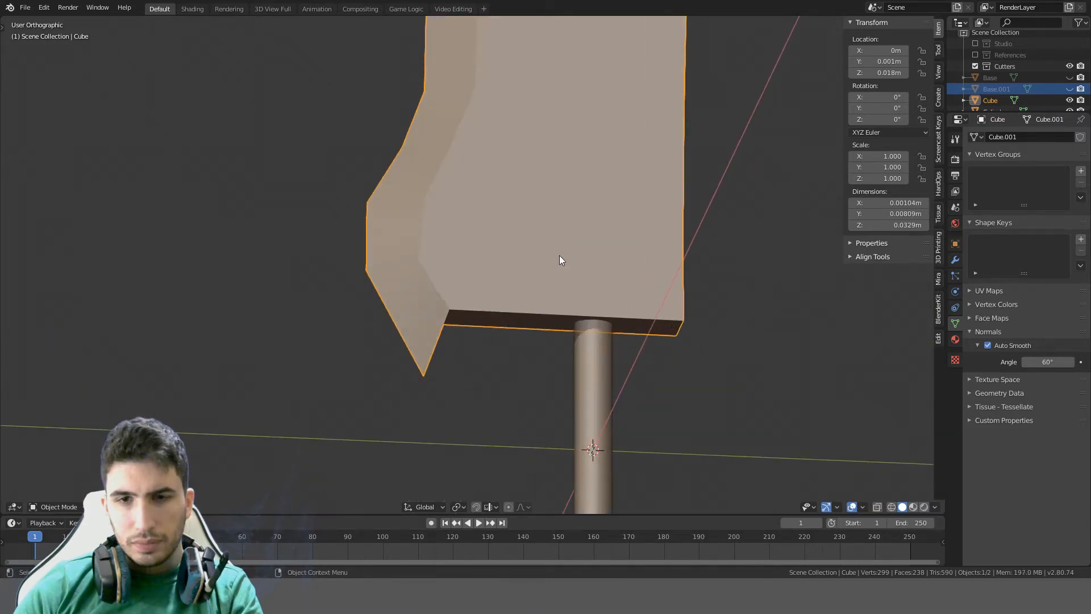
{"action": "key", "text": "KP_3"}
{"action": "key", "text": "Tab"}
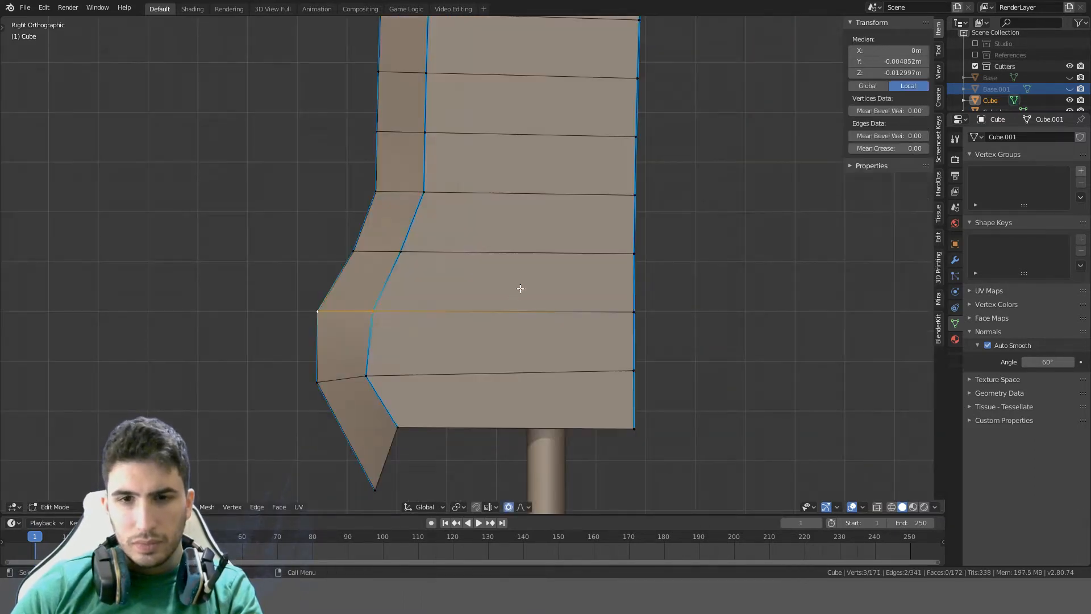
{"action": "left_click", "coordinate": [403, 425]}
{"action": "key", "text": "shift+v"}
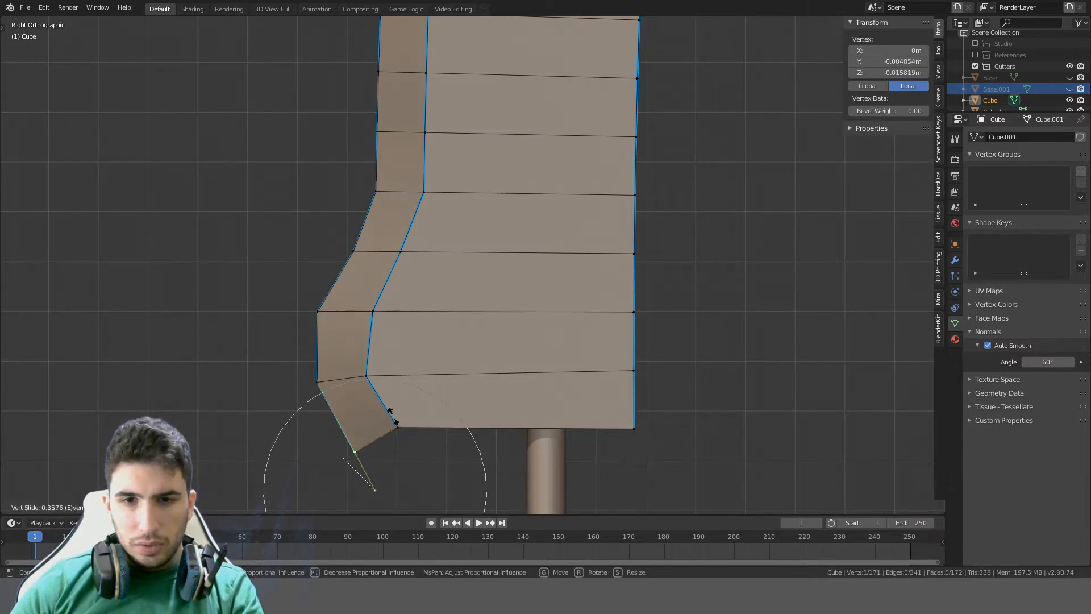
{"action": "left_click", "coordinate": [349, 312]}
{"action": "middle_click_drag", "start_coordinate": [377, 373], "coordinate": [424, 321]}
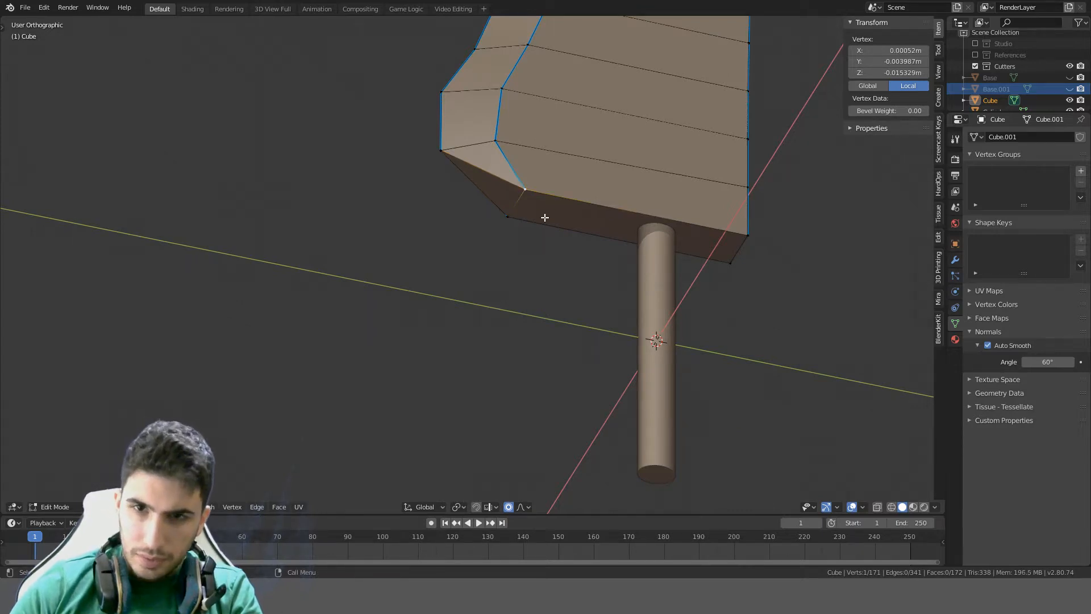
With proportional editing off, move the two bottom bevel corner vertices down 0.002 m along Z and return to Object Mode
{"action": "key", "text": "o"}
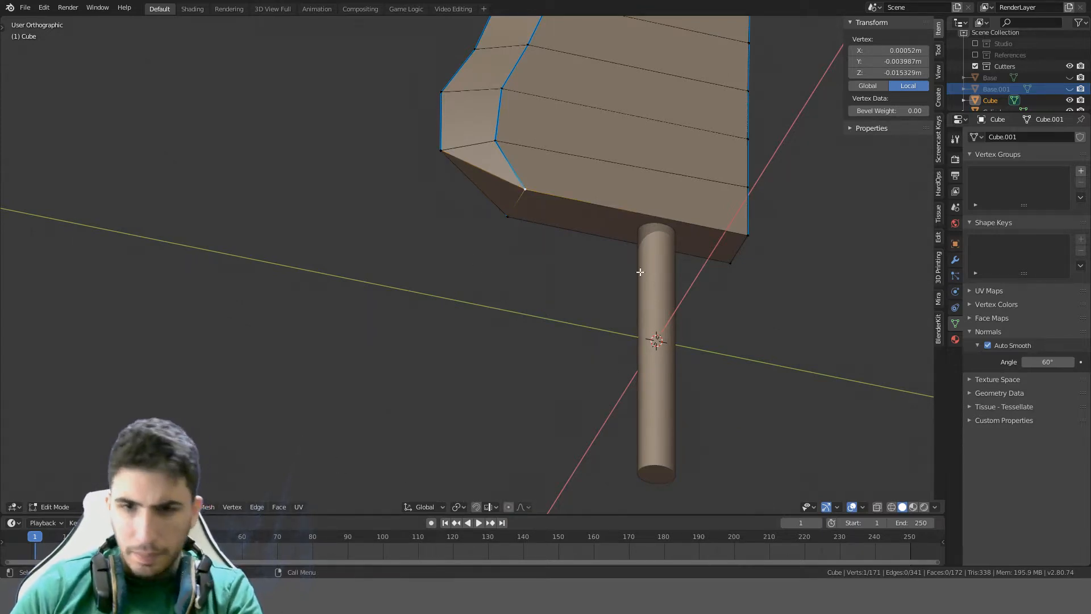
{"action": "left_click", "coordinate": [507, 218]}
{"action": "left_click", "coordinate": [527, 188], "text": "shift"}
{"action": "key", "text": "KP_3"}
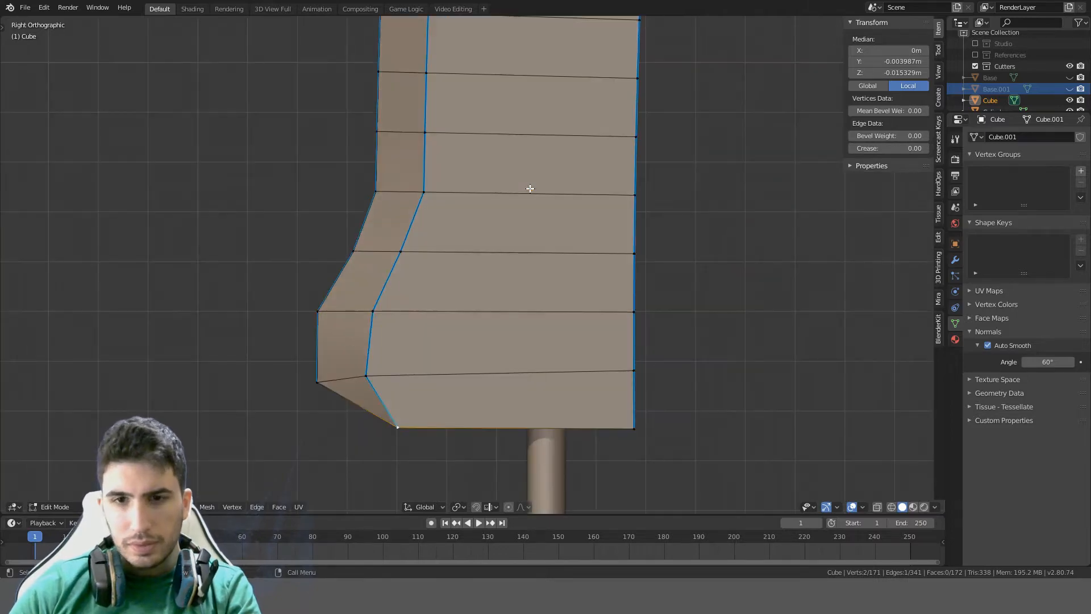
{"action": "key", "text": "g"}
{"action": "key", "text": "z"}
{"action": "left_click", "coordinate": [520, 272]}
{"action": "scroll", "coordinate": [520, 272], "scroll_direction": "down", "scroll_amount": 3}
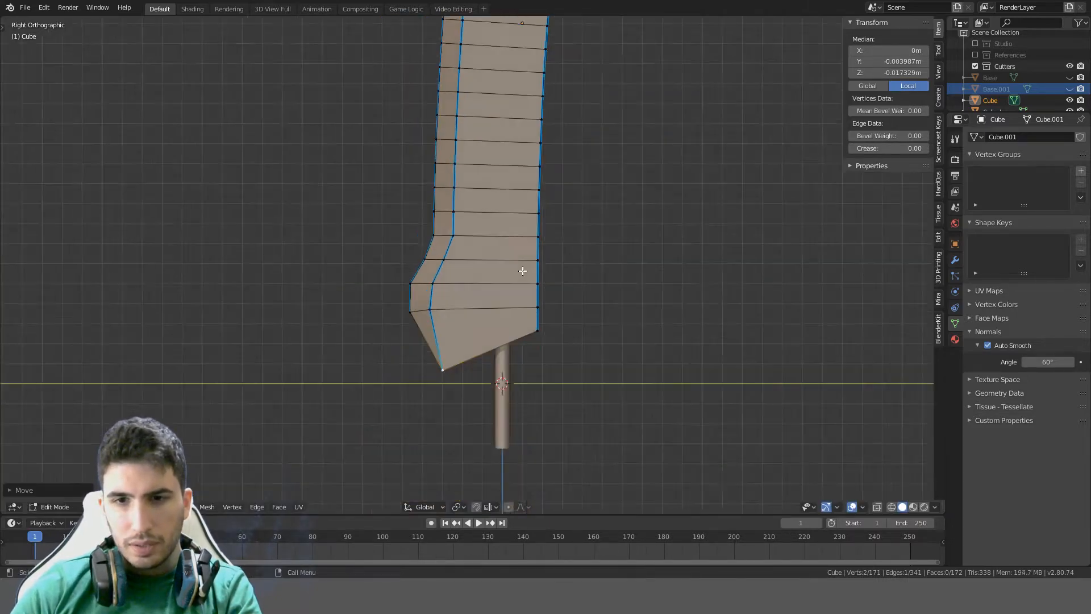
{"action": "key", "text": "Tab"}
{"action": "scroll", "coordinate": [636, 263], "scroll_direction": "down", "scroll_amount": 2}
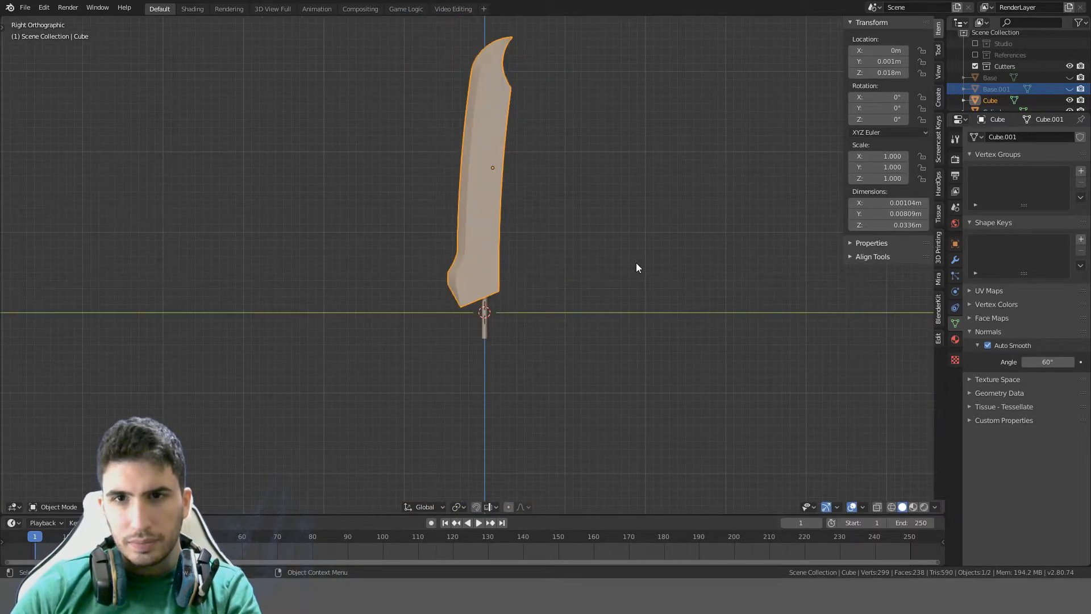
Undo the recent base corner move, tip vertex slide and flare widening, keeping the flare's outermost vertex raised, and leave Edit Mode
{"action": "key", "text": "Tab"}
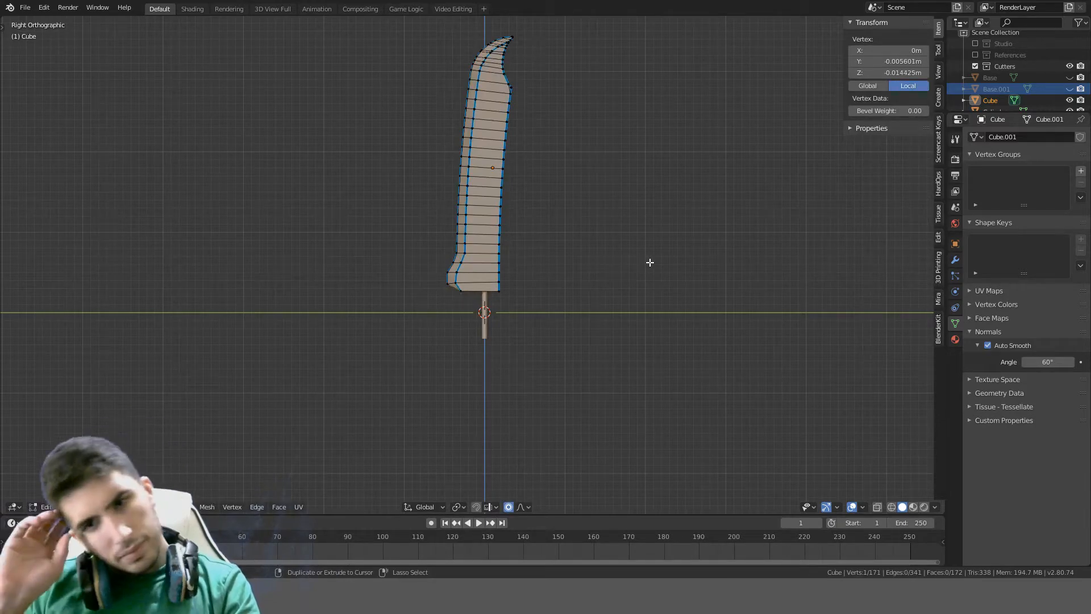
{"action": "key", "text": "ctrl+z"}
{"action": "key", "text": "ctrl+z"}
{"action": "key", "text": "ctrl+z"}
{"action": "key", "text": "ctrl+z"}
{"action": "key", "text": "ctrl+z"}
{"action": "key", "text": "ctrl+z"}
{"action": "key", "text": "ctrl+z"}
{"action": "key", "text": "ctrl+z"}
{"action": "key", "text": "ctrl+z"}
{"action": "key", "text": "ctrl+z"}
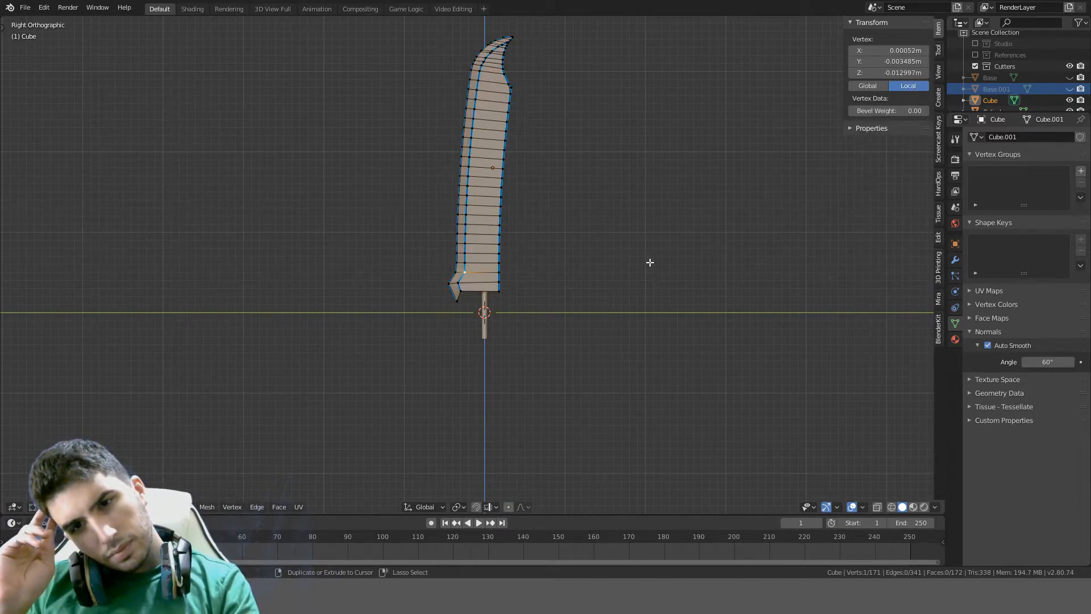
{"action": "key", "text": "ctrl+z"}
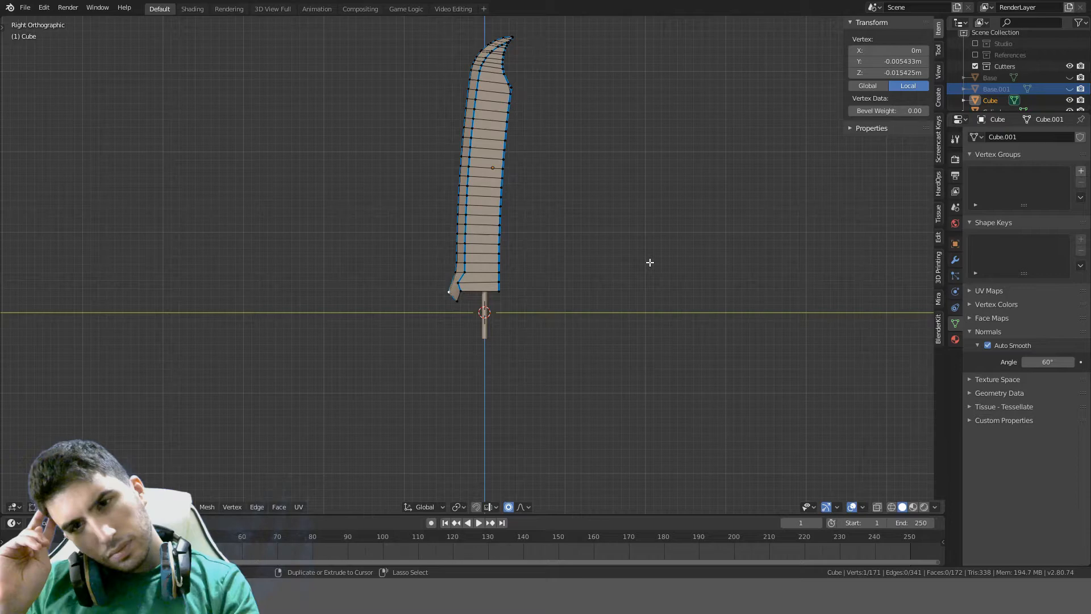
{"action": "key", "text": "ctrl+z"}
{"action": "key", "text": "ctrl+z"}
{"action": "key", "text": "ctrl+z"}
{"action": "key", "text": "Tab"}
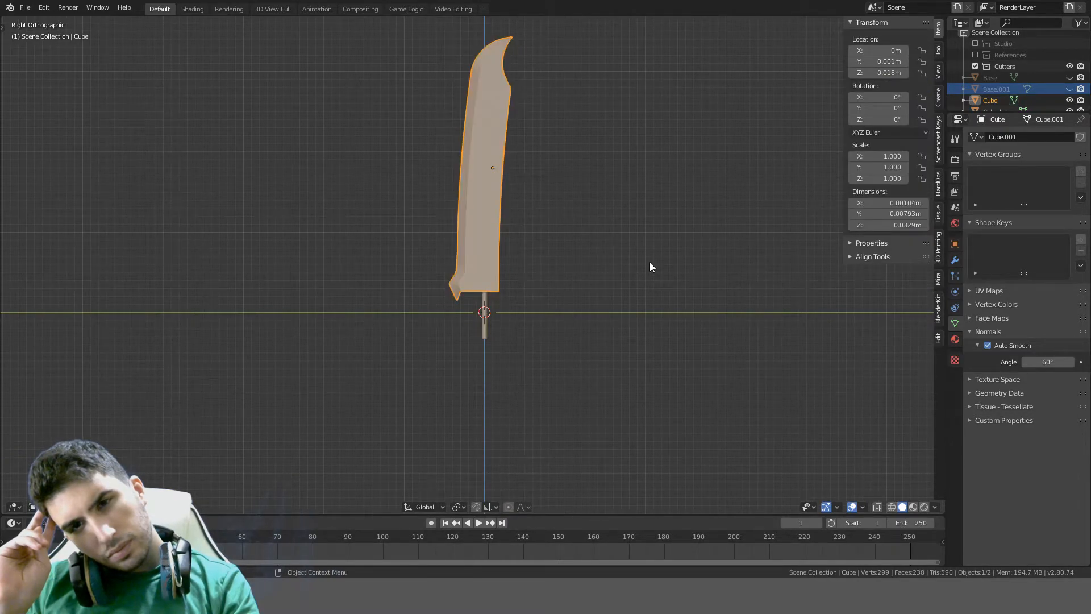
Examine the pointed flare and the joint between blade base and handle from both sides and from below
{"action": "left_click", "coordinate": [650, 261]}
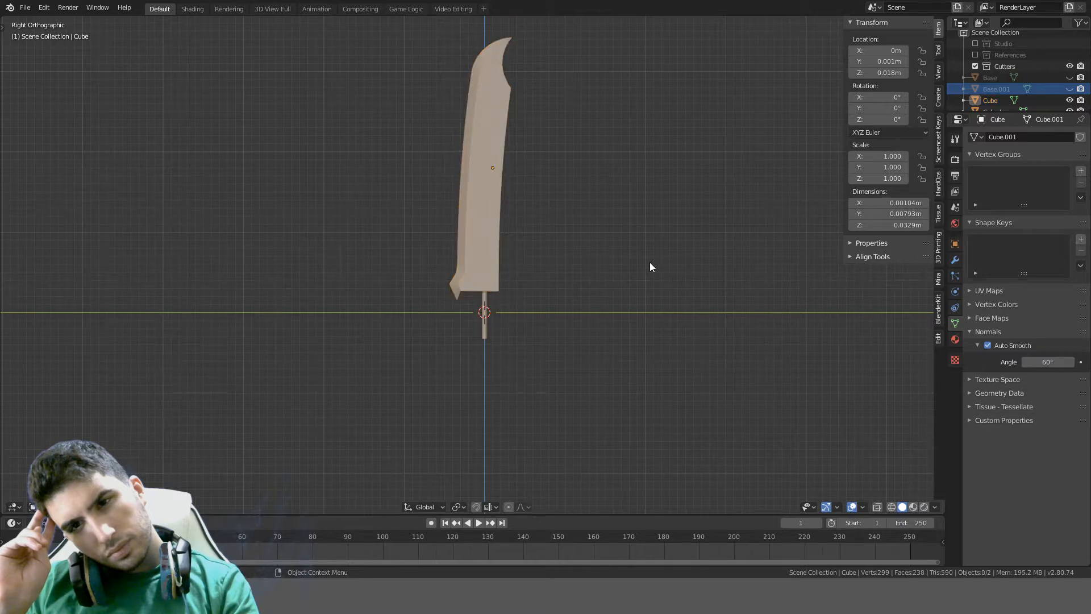
{"action": "scroll", "coordinate": [657, 254], "scroll_direction": "up", "scroll_amount": 5}
{"action": "key", "text": "Tab"}
{"action": "scroll", "coordinate": [528, 239], "scroll_direction": "up", "scroll_amount": 4}
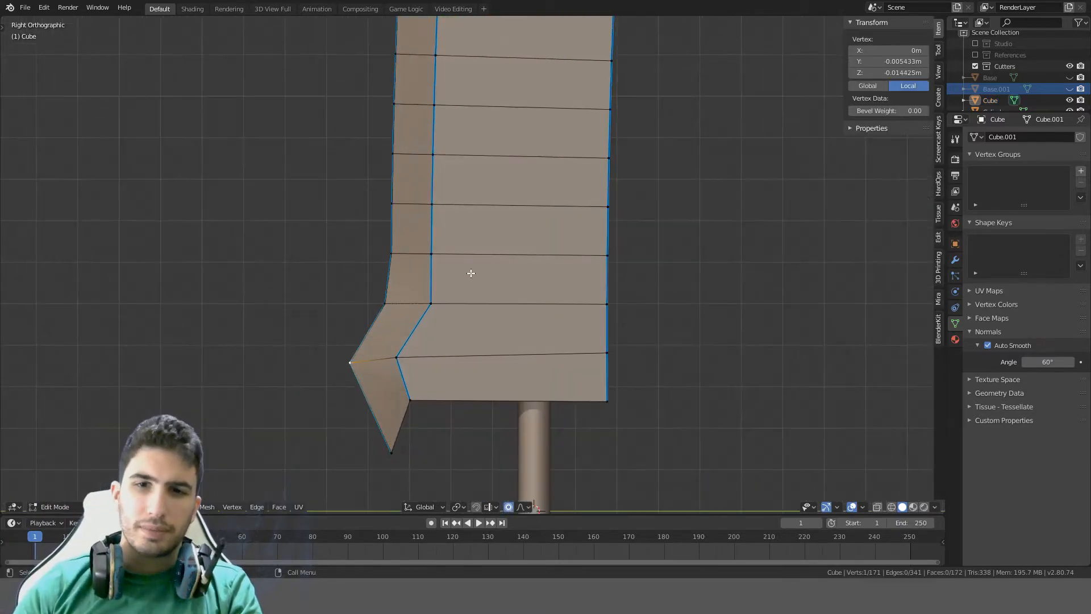
{"action": "middle_click_drag", "start_coordinate": [469, 274], "coordinate": [535, 270]}
{"action": "scroll", "coordinate": [535, 270], "scroll_direction": "down", "scroll_amount": 5}
{"action": "key", "text": "Tab"}
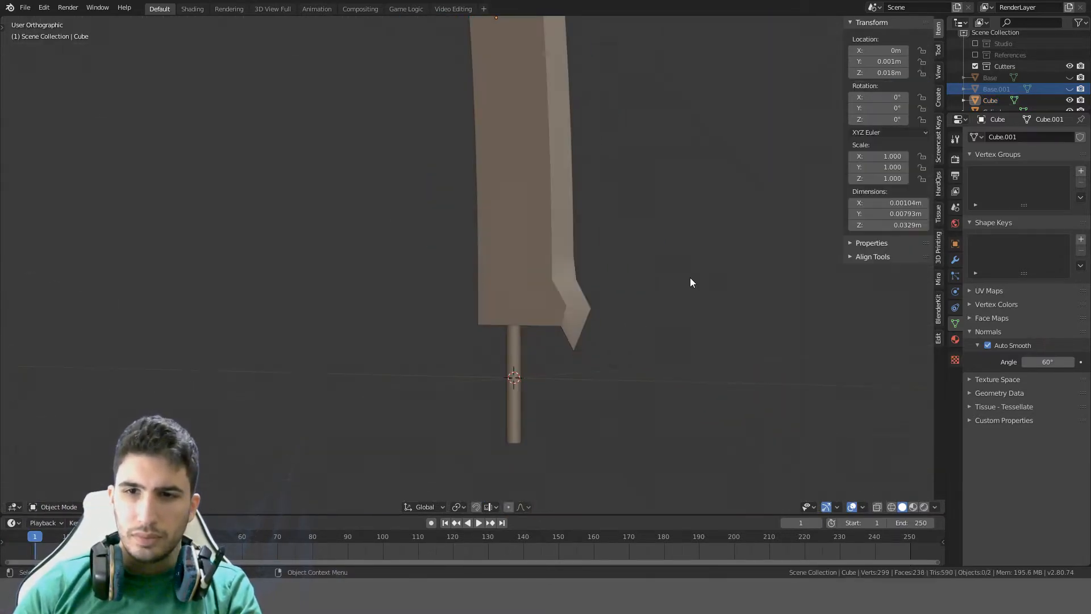
{"action": "middle_click_drag", "start_coordinate": [690, 277], "coordinate": [428, 254]}
{"action": "scroll", "coordinate": [505, 278], "scroll_direction": "up", "scroll_amount": 4}
{"action": "middle_click_drag", "start_coordinate": [505, 278], "coordinate": [521, 283]}
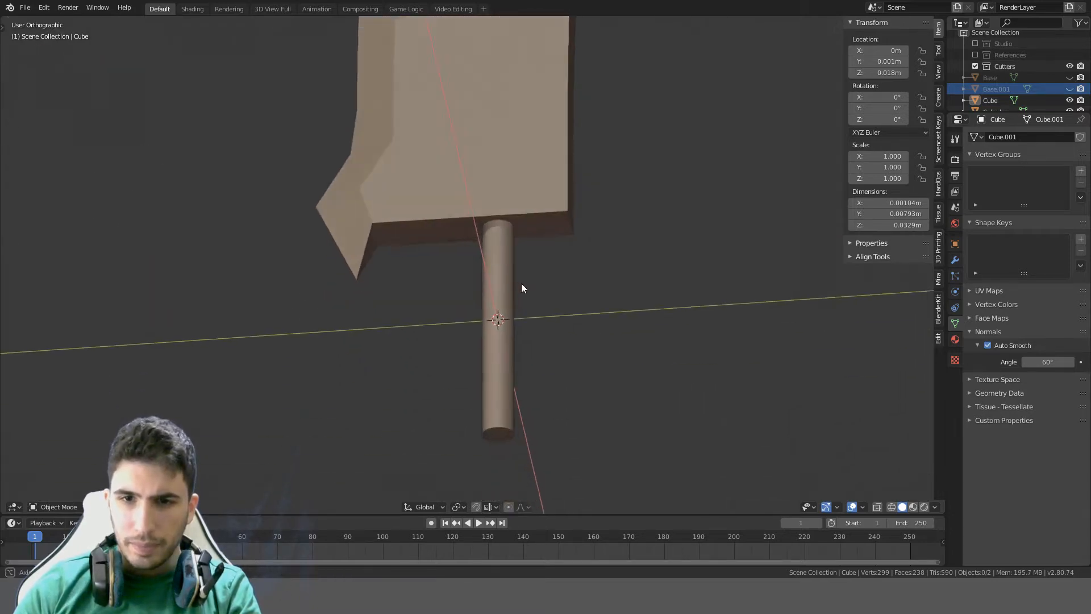
Join the blade into the handle cylinder and sharpen the combined mesh with Auto Smooth at 60°
{"action": "left_click", "coordinate": [531, 172]}
{"action": "left_click", "coordinate": [487, 293], "text": "shift"}
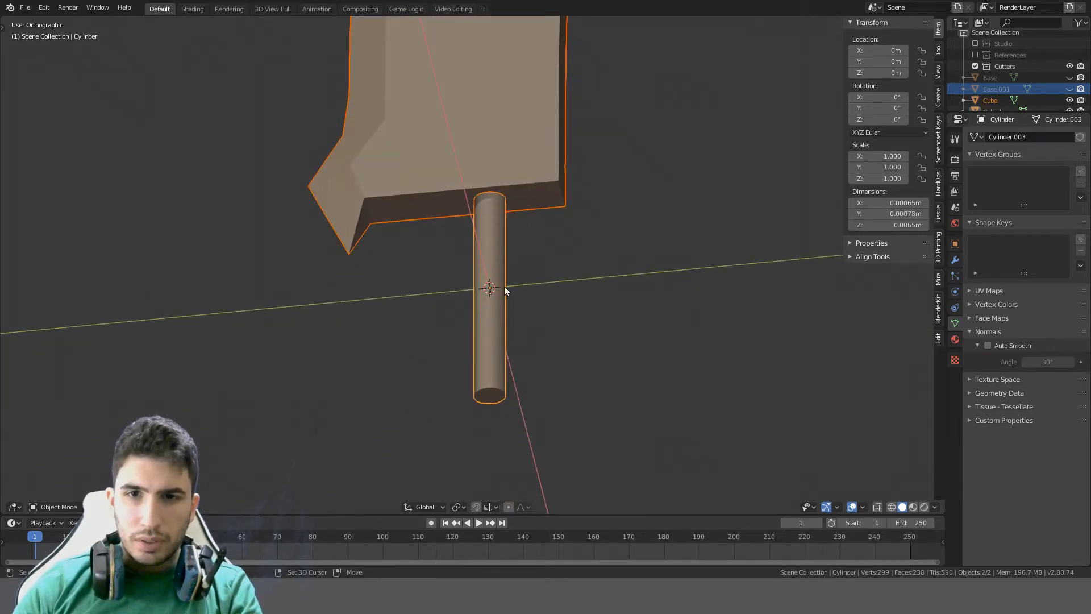
{"action": "key", "text": "ctrl+j"}
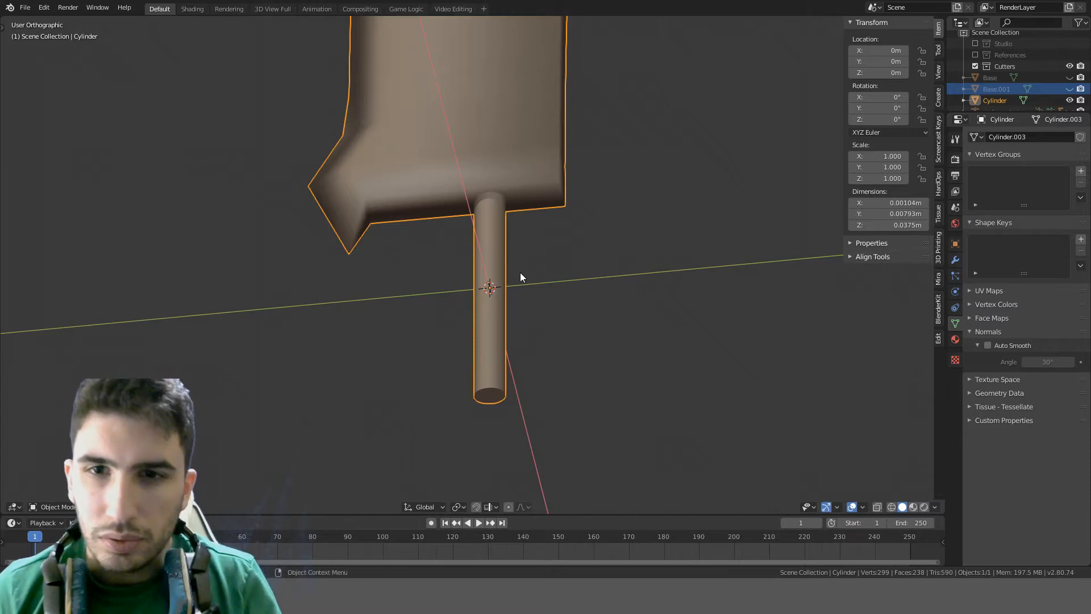
{"action": "scroll", "coordinate": [520, 272], "scroll_direction": "down", "scroll_amount": 2}
{"action": "key", "text": "q"}
{"action": "left_click", "coordinate": [592, 211]}
Delete the handle cylinder's top cap face hidden inside the blade, using see-through display in face select mode
{"action": "middle_click_drag", "start_coordinate": [496, 203], "coordinate": [499, 300]}
{"action": "scroll", "coordinate": [533, 244], "scroll_direction": "down", "scroll_amount": 3}
{"action": "key", "text": "Tab"}
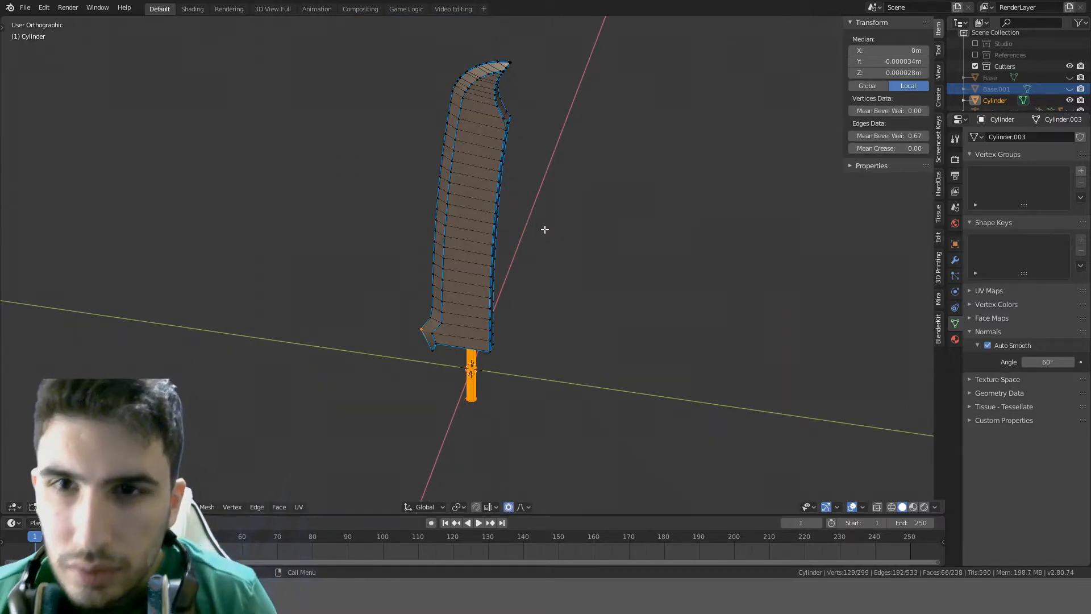
{"action": "middle_click_drag", "start_coordinate": [543, 229], "coordinate": [492, 126]}
{"action": "key", "text": "alt+a"}
{"action": "scroll", "coordinate": [500, 244], "scroll_direction": "up", "scroll_amount": 2}
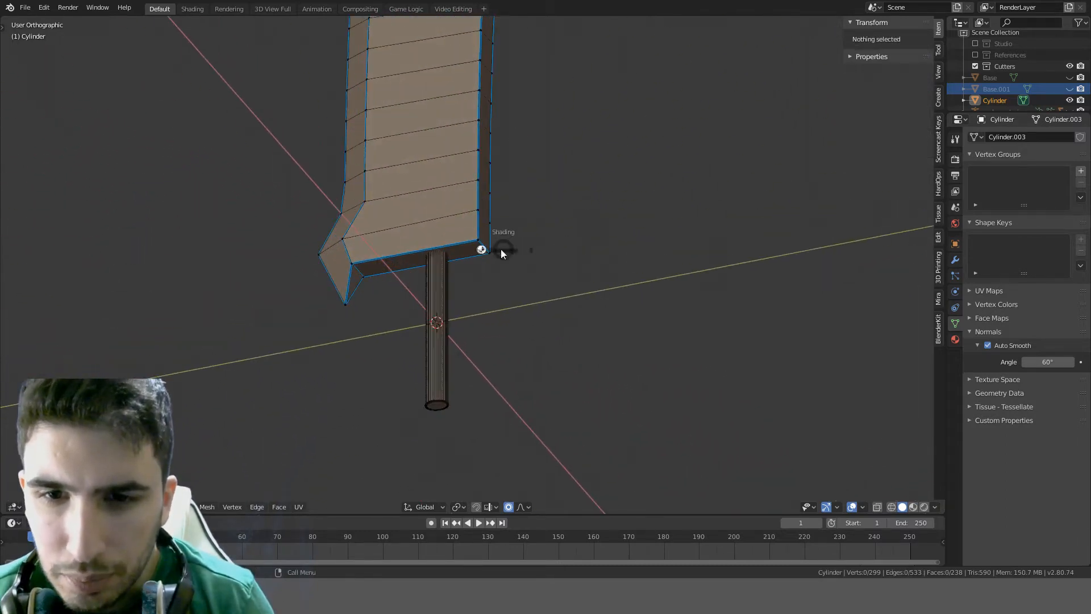
{"action": "key", "text": "alt+z"}
{"action": "scroll", "coordinate": [400, 200], "scroll_direction": "up", "scroll_amount": 3}
{"action": "key", "text": "l"}
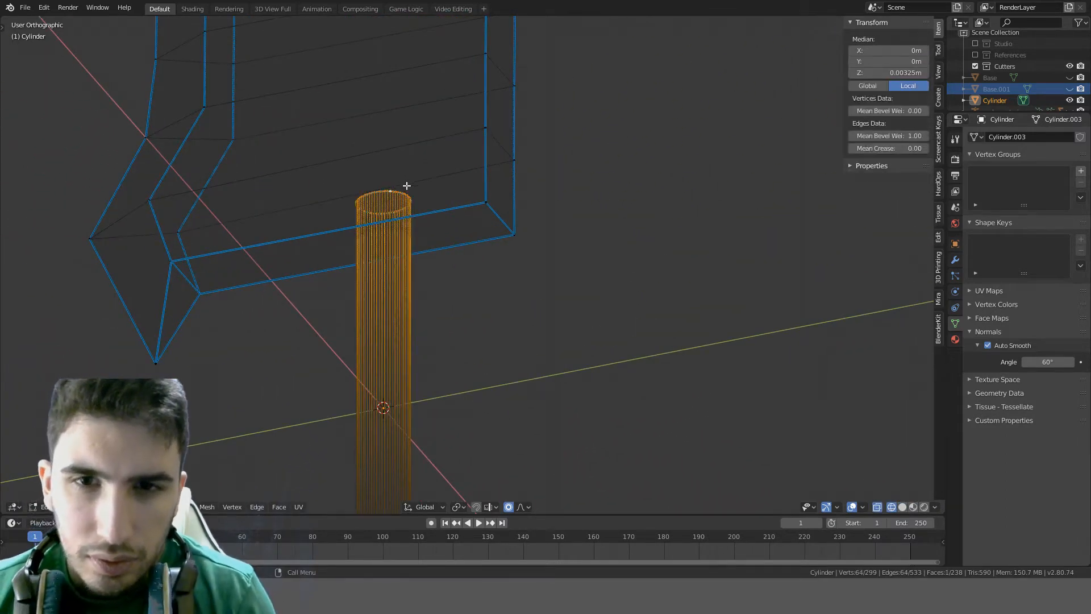
{"action": "key", "text": "alt+a"}
{"action": "key", "text": "3"}
{"action": "left_click", "coordinate": [388, 204]}
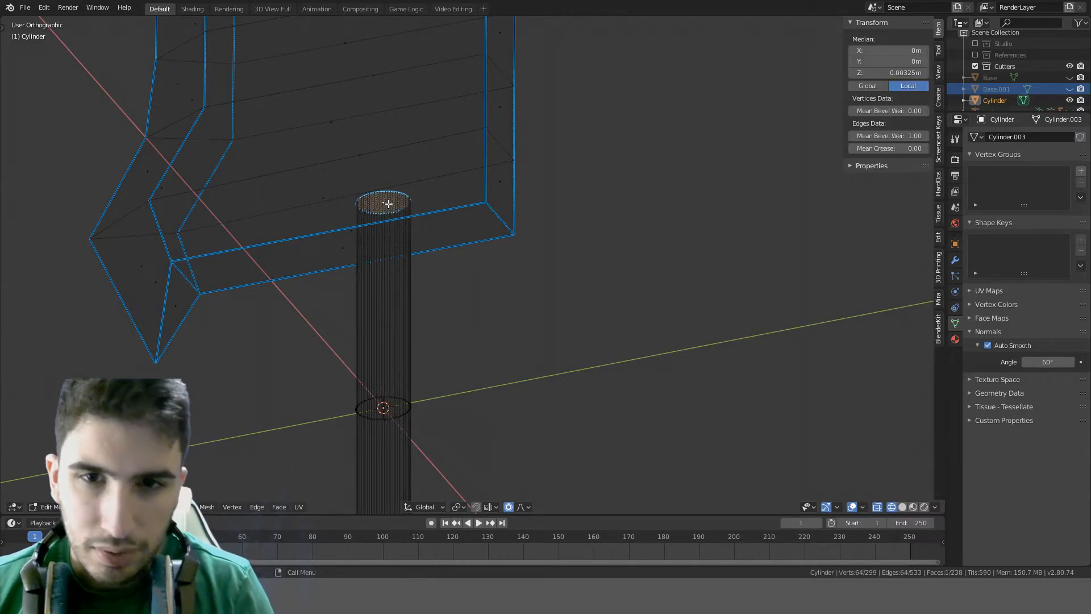
{"action": "key", "text": "x"}
{"action": "left_click", "coordinate": [388, 204]}
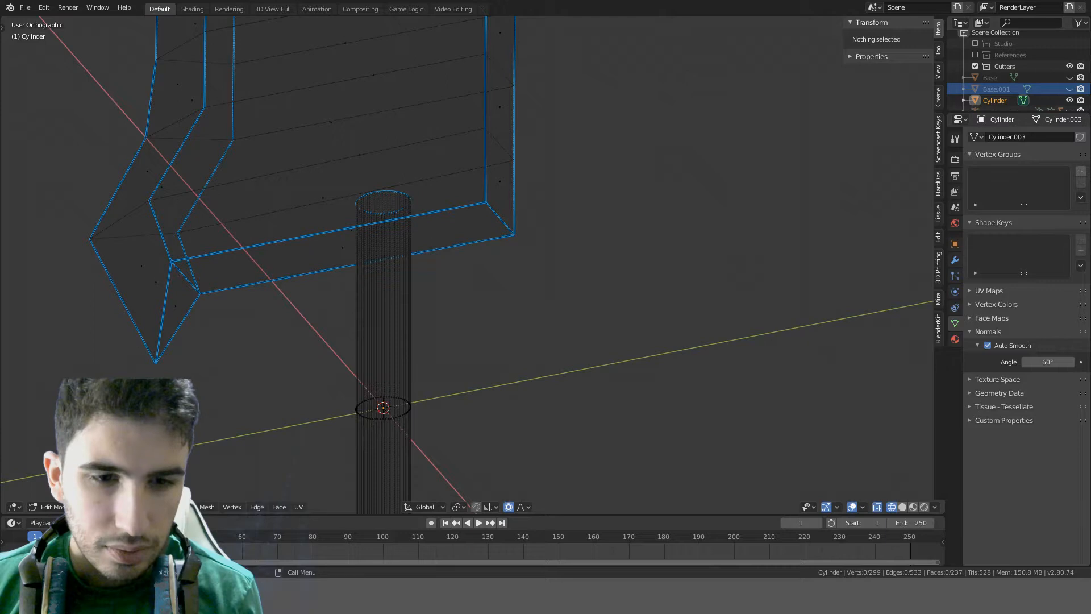
Lower the handle cylinder's upper edge ring along Z to about 0.00275 m, just inside the blade's base, with proportional editing off
{"action": "key", "text": "1"}
{"action": "left_click", "coordinate": [394, 189], "text": "alt"}
{"action": "key", "text": "KP_3"}
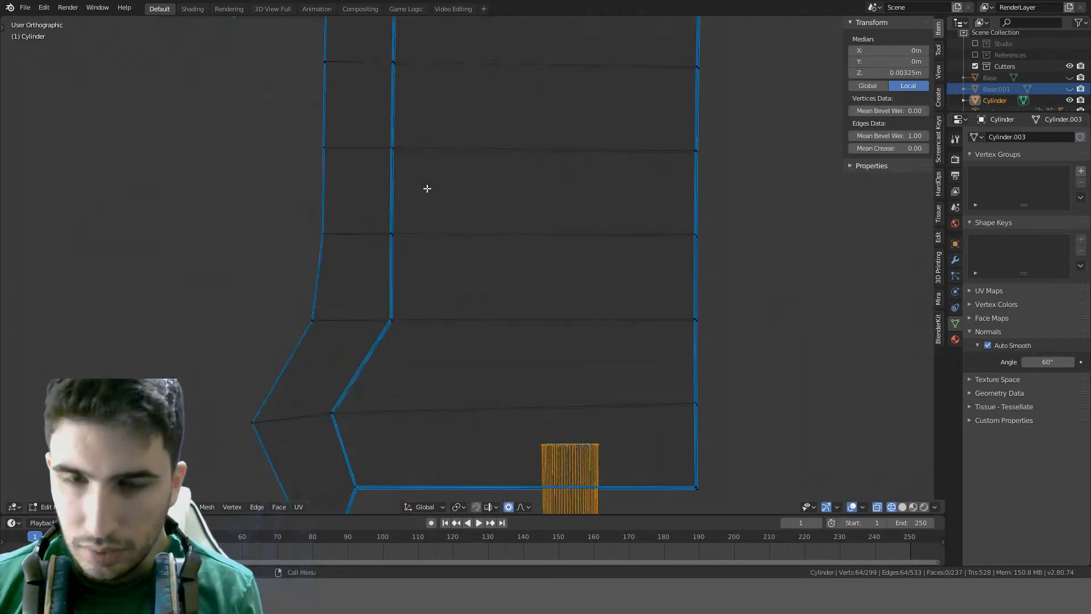
{"action": "middle_click_drag", "start_coordinate": [543, 339], "coordinate": [536, 100], "text": "shift"}
{"action": "key", "text": "g"}
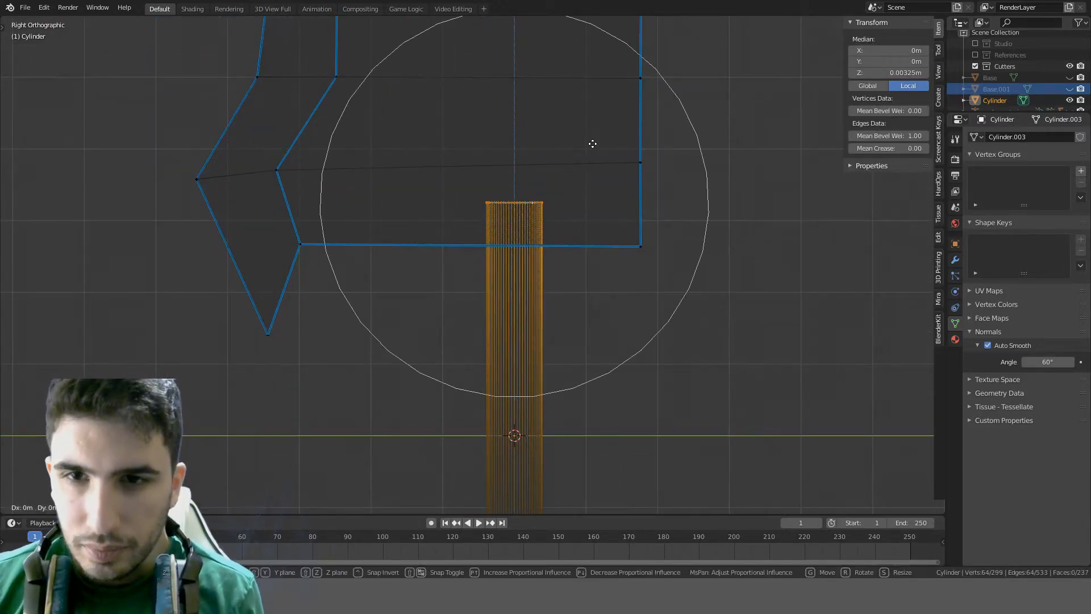
{"action": "key", "text": "o"}
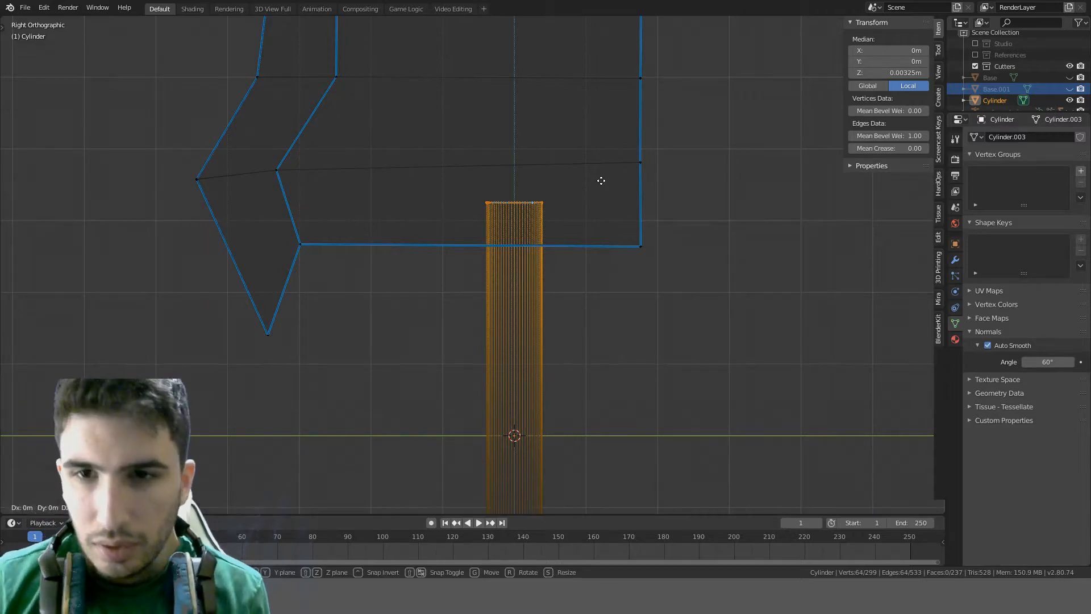
{"action": "key", "text": "z"}
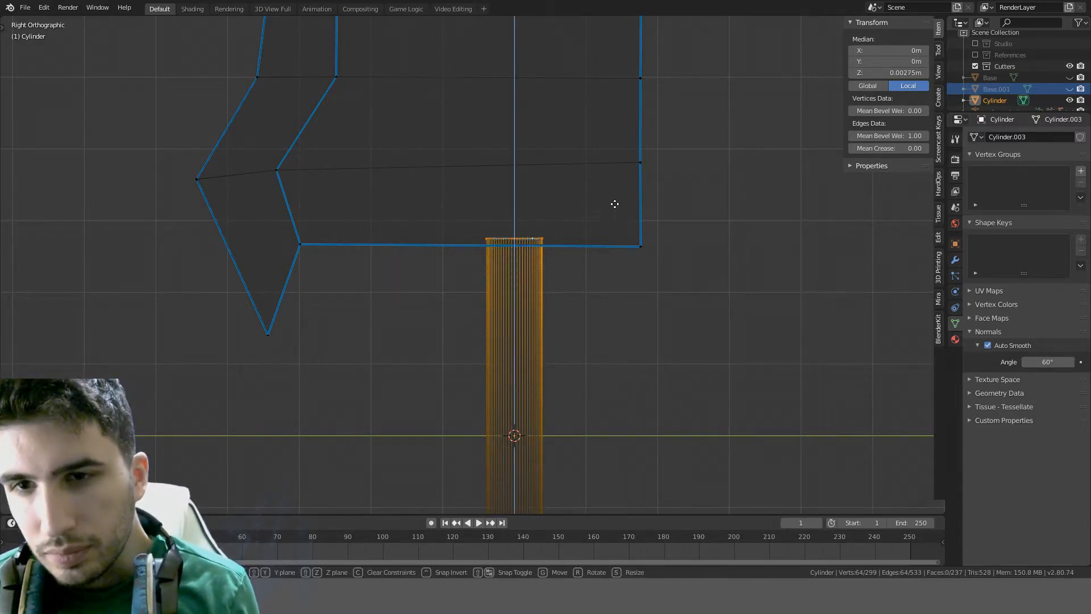
{"action": "left_click", "coordinate": [615, 204]}
{"action": "middle_click_drag", "start_coordinate": [630, 215], "coordinate": [528, 175]}
{"action": "key", "text": "z"}
{"action": "left_click", "coordinate": [568, 175]}
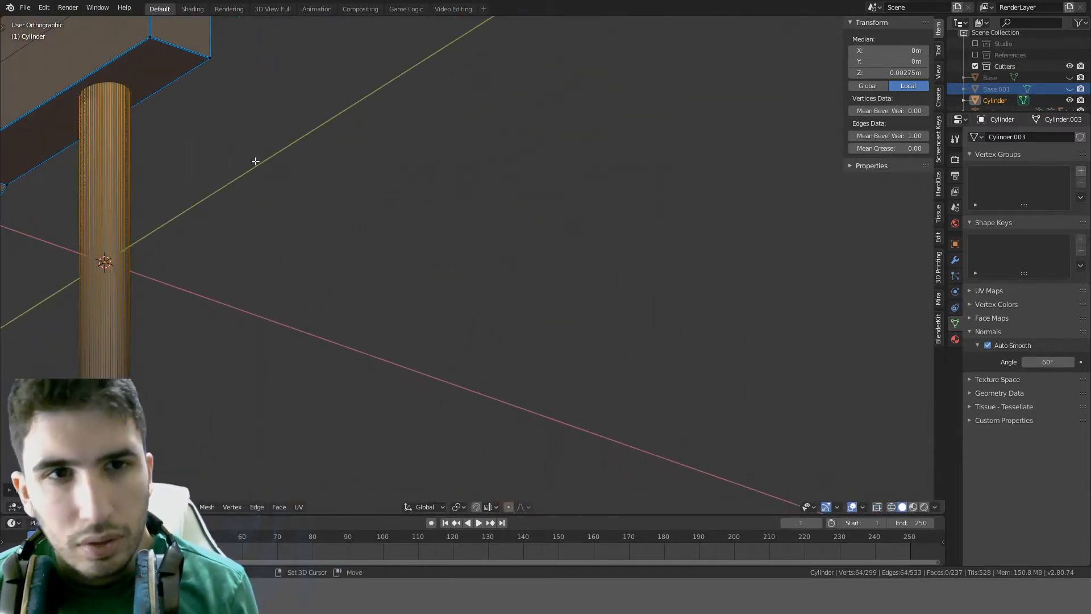
{"action": "middle_click_drag", "start_coordinate": [256, 162], "coordinate": [549, 318], "text": "shift"}
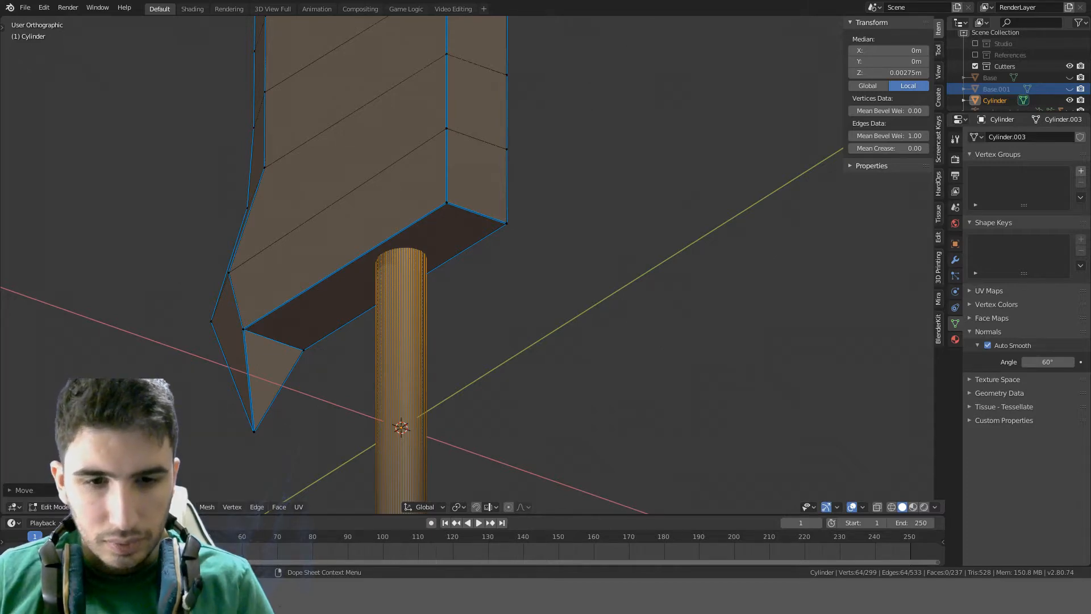
{"action": "middle_click_drag", "start_coordinate": [441, 337], "coordinate": [514, 322]}
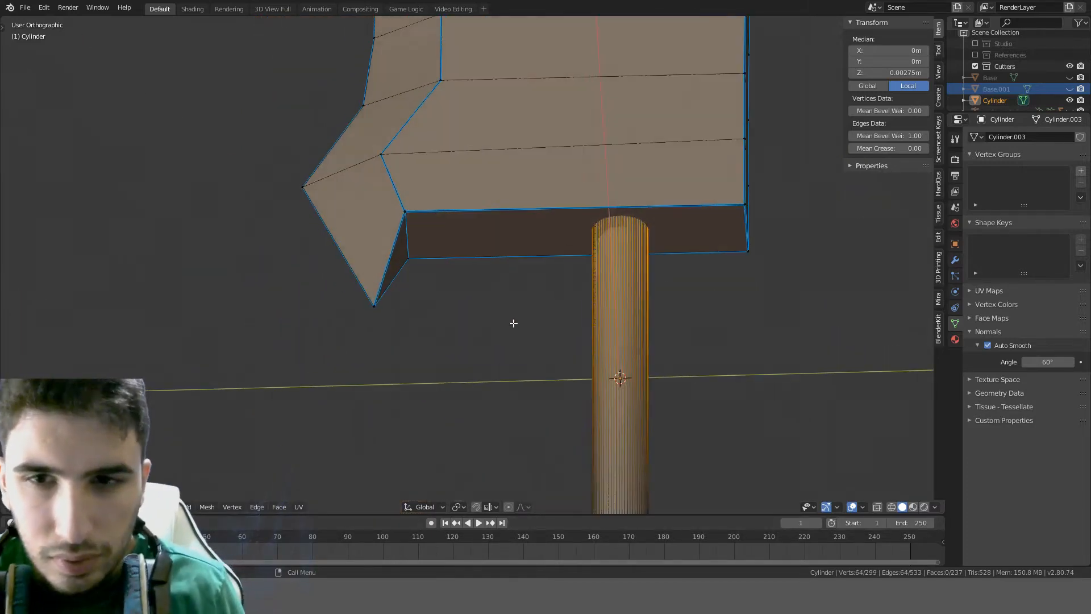
Separate the handle cylinder's linked geometry from the blade into its own object and leave Edit Mode
{"action": "key", "text": "alt+a"}
{"action": "key", "text": "z"}
{"action": "left_click", "coordinate": [556, 322]}
{"action": "key", "text": "a"}
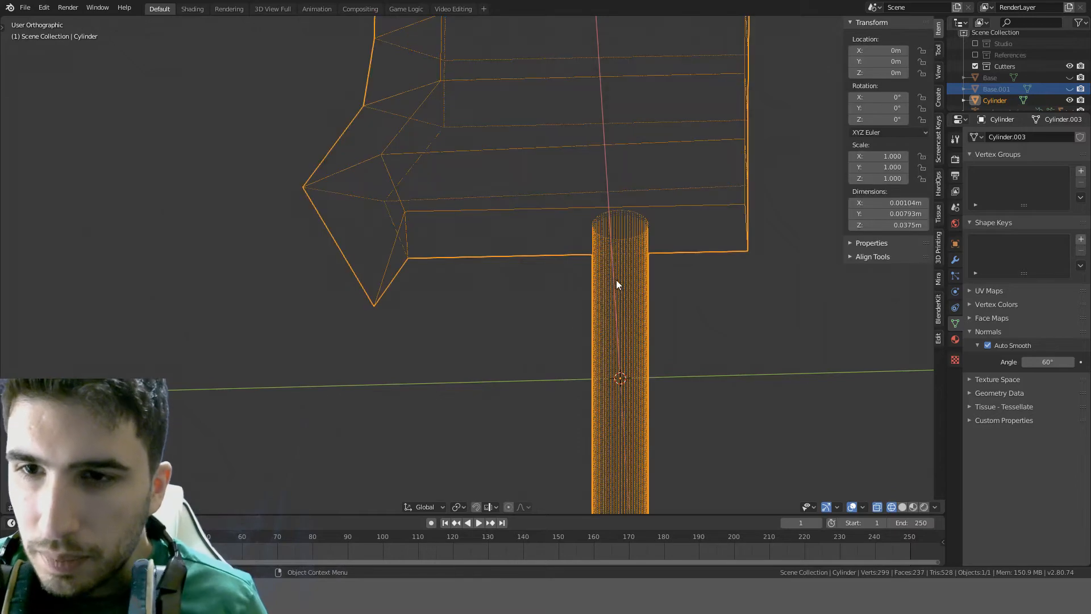
{"action": "key", "text": "alt+a"}
{"action": "key", "text": "l"}
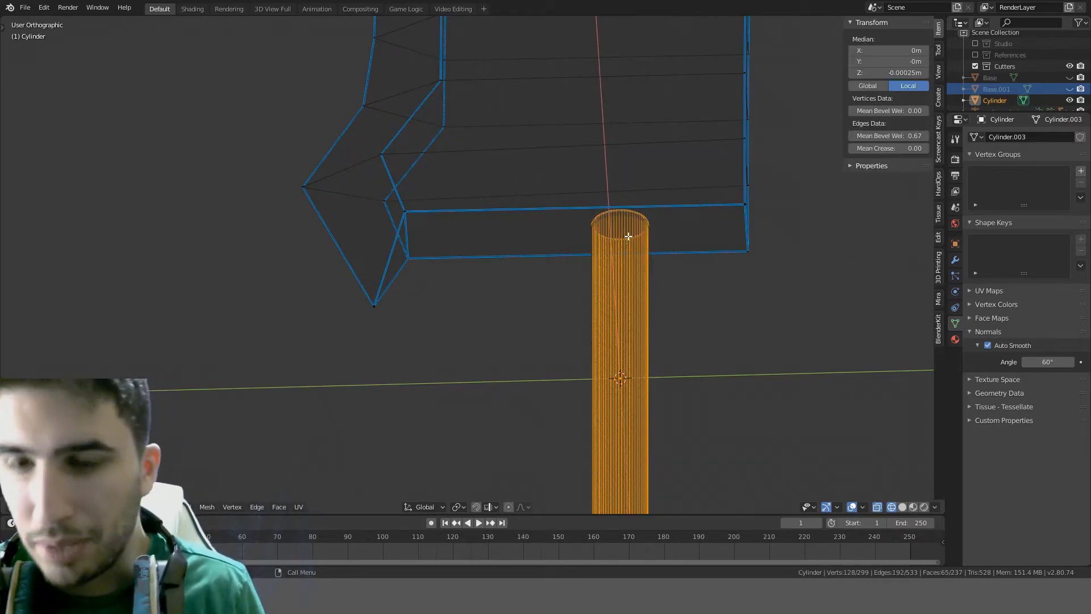
{"action": "key", "text": "p"}
{"action": "left_click", "coordinate": [628, 236]}
{"action": "key", "text": "Tab"}
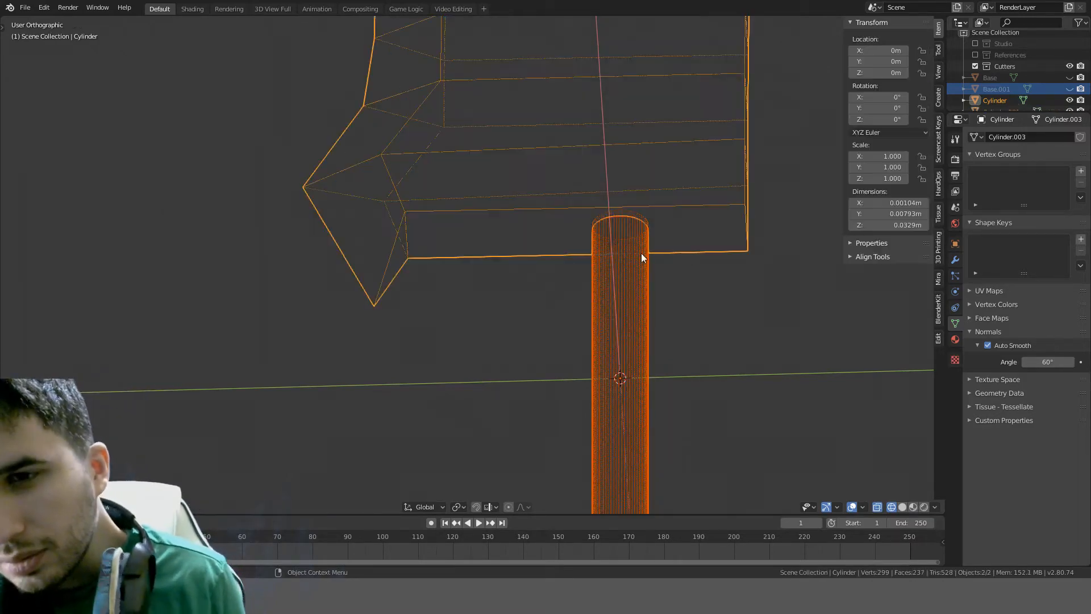
Fuse the separated handle cylinder with the blade using a Boolean union
{"action": "left_click", "coordinate": [648, 307]}
{"action": "left_click", "coordinate": [703, 216], "text": "shift"}
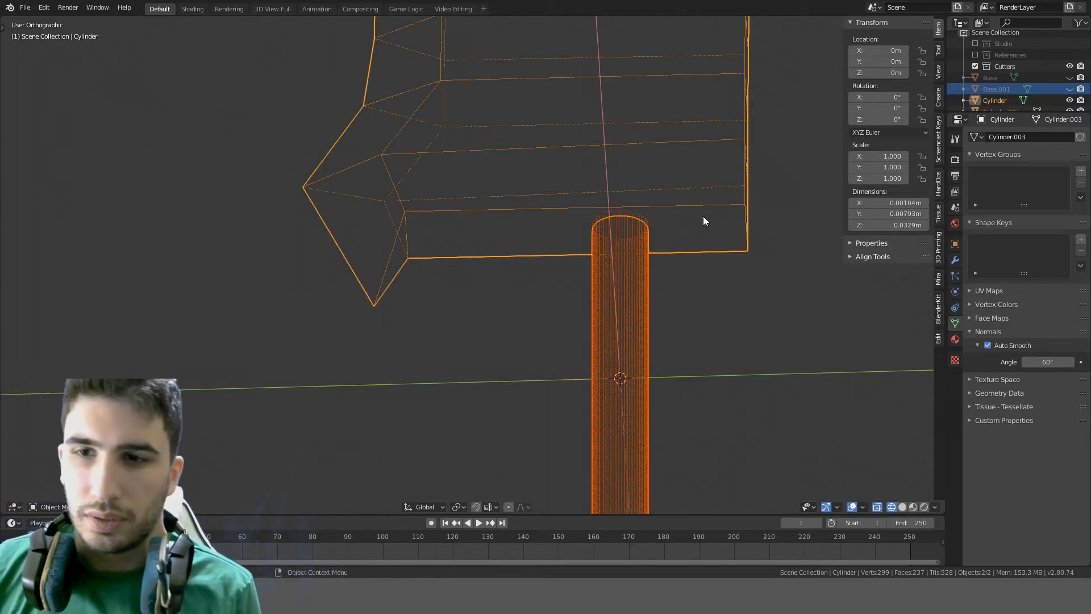
{"action": "key", "text": "ctrl+KP_Subtract"}
Examine the cutter cylinder's upper edge ring where it meets the blade's base in wireframe
{"action": "middle_click_drag", "start_coordinate": [705, 218], "coordinate": [412, 258]}
{"action": "key", "text": "Tab"}
{"action": "scroll", "coordinate": [493, 250], "scroll_direction": "up", "scroll_amount": 5}
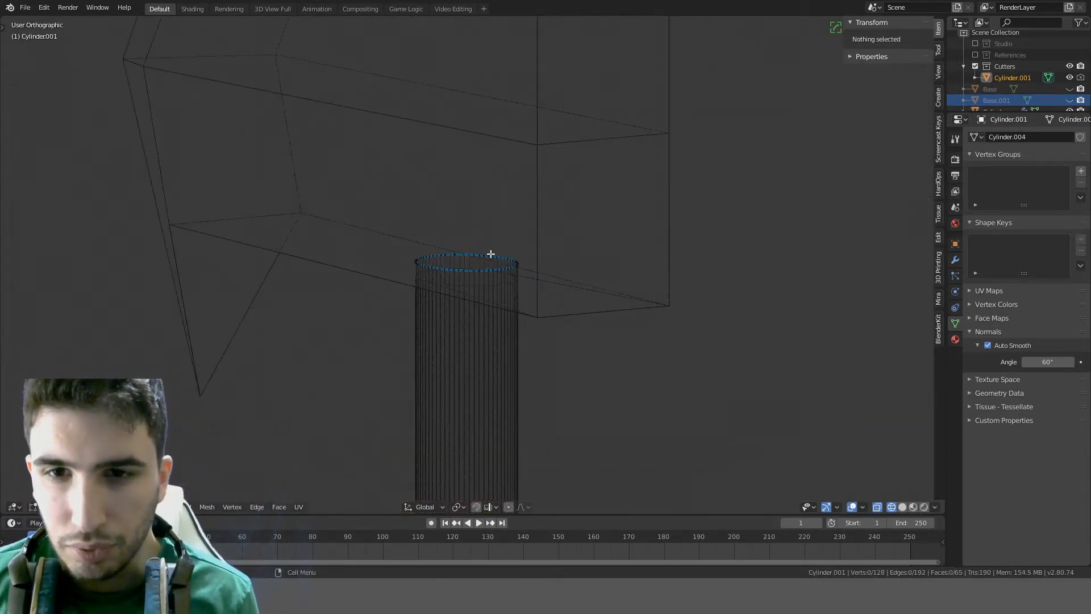
{"action": "left_click", "coordinate": [462, 269], "text": "alt"}
{"action": "middle_click_drag", "start_coordinate": [380, 321], "coordinate": [546, 239]}
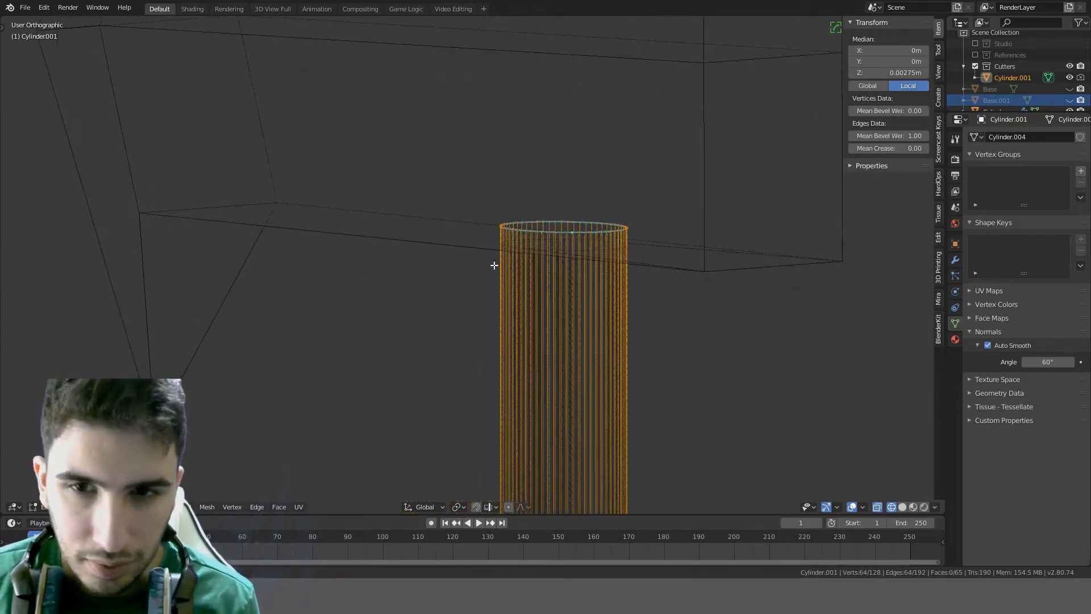
{"action": "scroll", "coordinate": [719, 158], "scroll_direction": "up", "scroll_amount": 3}
{"action": "key", "text": "Tab"}
{"action": "left_click", "coordinate": [725, 360]}
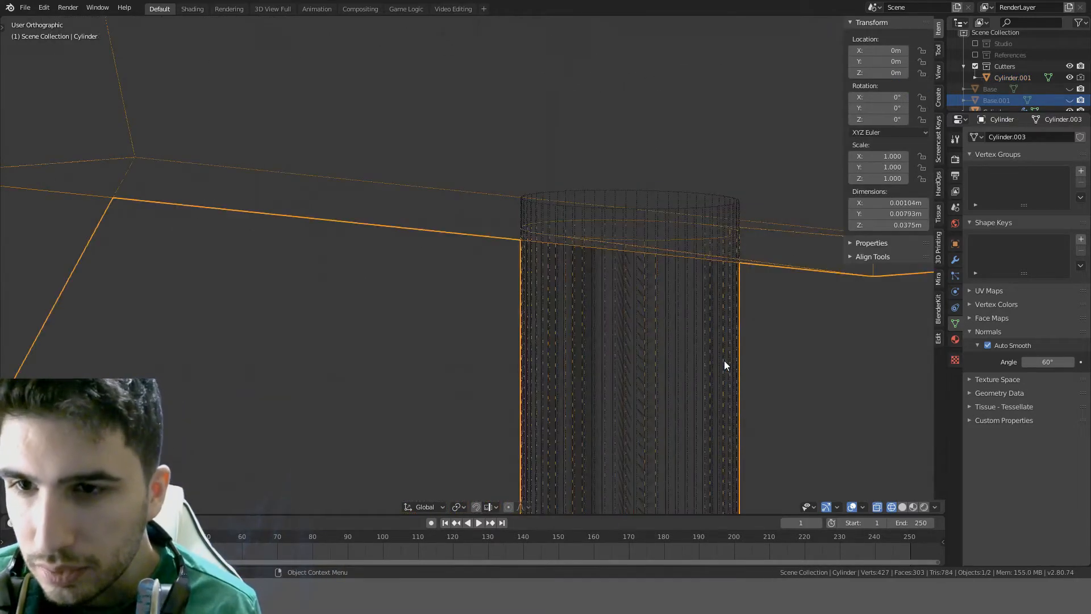
{"action": "left_click", "coordinate": [731, 365]}
{"action": "left_click", "coordinate": [735, 367]}
{"action": "left_click", "coordinate": [736, 367]}
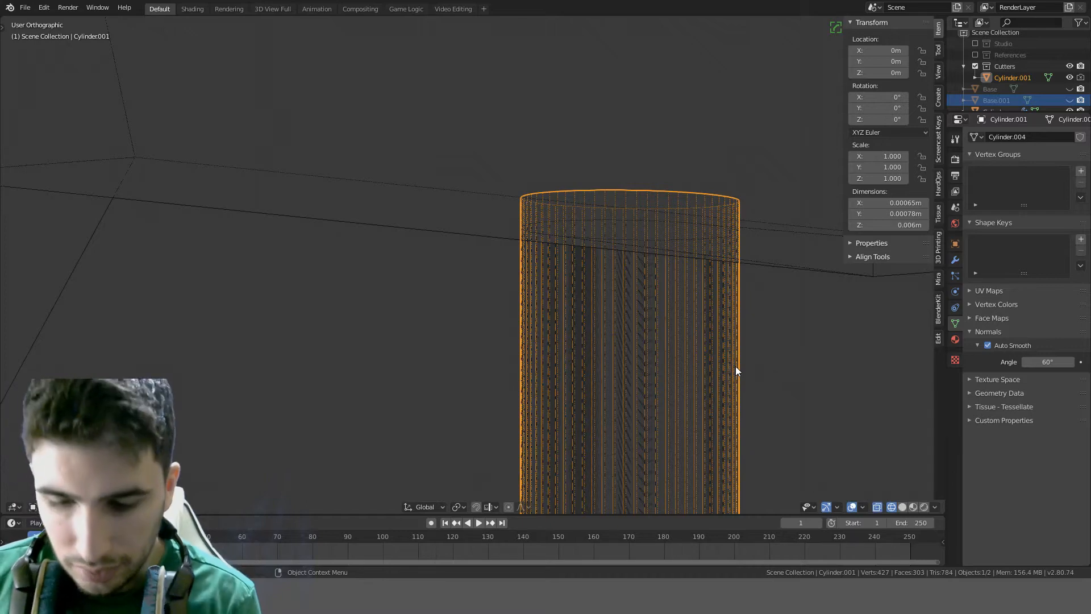
{"action": "key", "text": "Delete"}
{"action": "key", "text": "ctrl+z"}
Apply the sword's Boolean modifier and delete the leftover cutter cylinder
{"action": "left_click", "coordinate": [817, 279]}
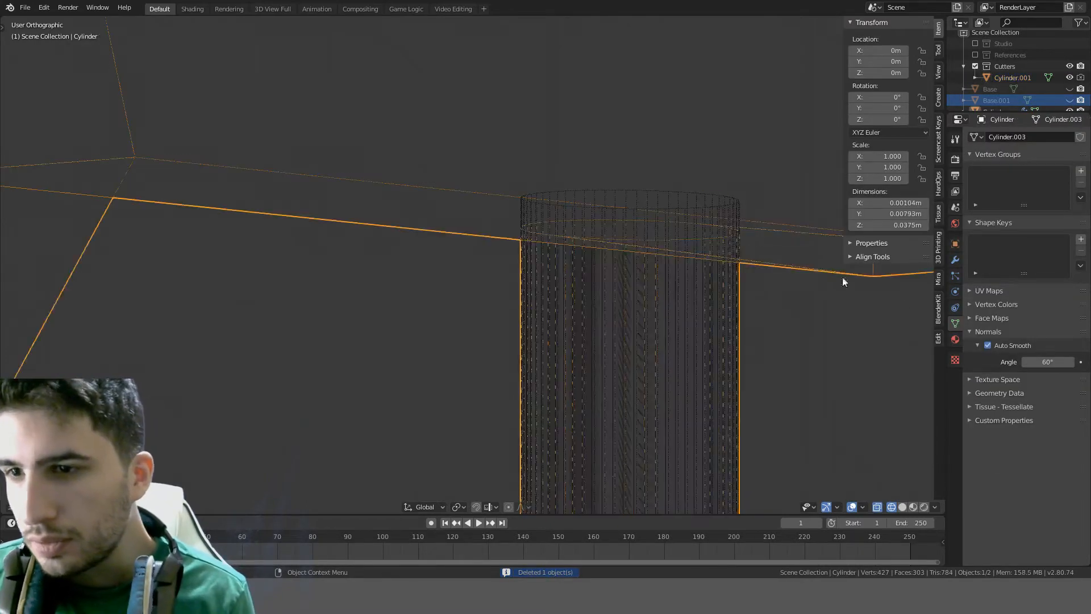
{"action": "left_click", "coordinate": [956, 260]}
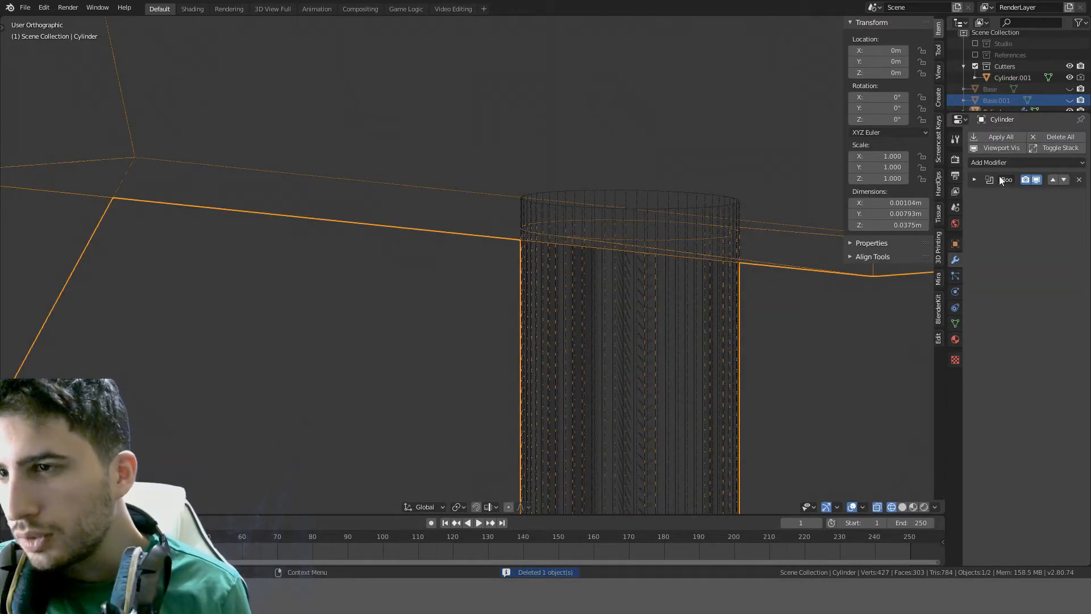
{"action": "left_click", "coordinate": [976, 179]}
{"action": "left_click", "coordinate": [711, 221]}
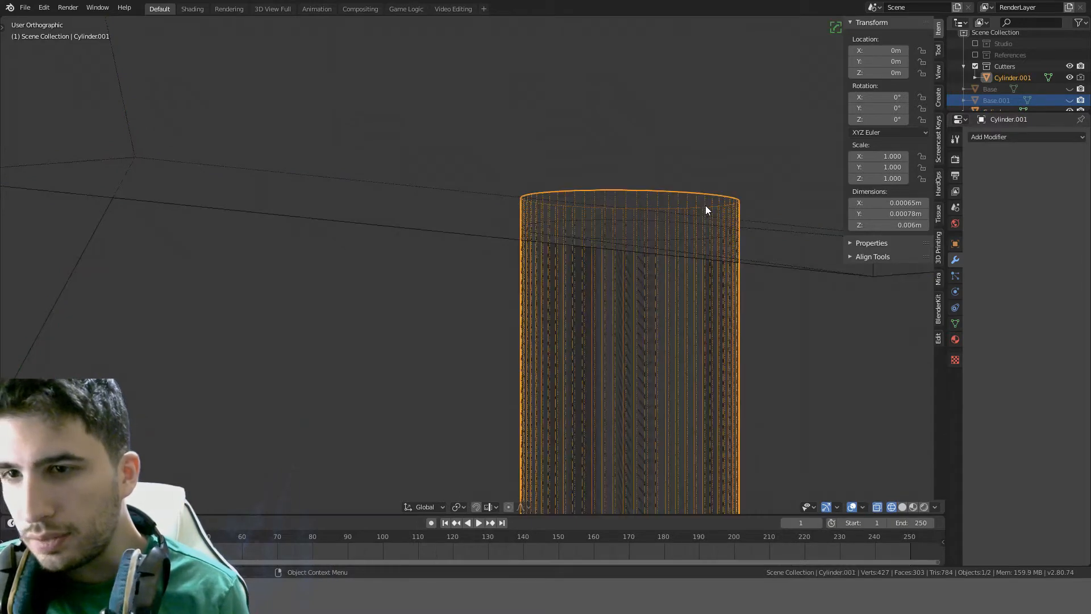
{"action": "key", "text": "Delete"}
{"action": "left_click", "coordinate": [741, 266]}
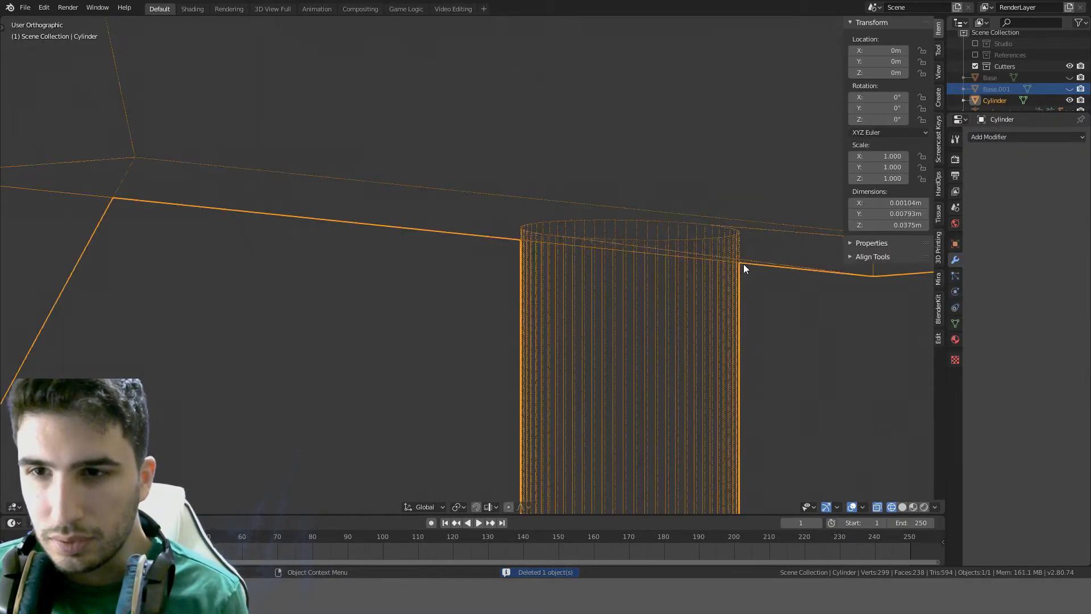
Examine the fused joint between the handle and the blade's base in solid shading
{"action": "key", "text": "z"}
{"action": "left_click", "coordinate": [781, 272]}
{"action": "scroll", "coordinate": [712, 281], "scroll_direction": "down", "scroll_amount": 5}
{"action": "mouse_move", "coordinate": [712, 281]}
{"action": "middle_mouse_down"}
{"action": "mouse_move", "coordinate": [591, 230]}
{"action": "mouse_move", "coordinate": [608, 227]}
{"action": "mouse_move", "coordinate": [607, 244]}
{"action": "mouse_move", "coordinate": [615, 234]}
{"action": "middle_mouse_up"}
{"action": "scroll", "coordinate": [608, 227], "scroll_direction": "down", "scroll_amount": 3}
{"action": "key", "text": "Tab"}
{"action": "scroll", "coordinate": [610, 256], "scroll_direction": "down", "scroll_amount": 3}
{"action": "key", "text": "Tab"}
{"action": "right_click", "coordinate": [615, 234]}
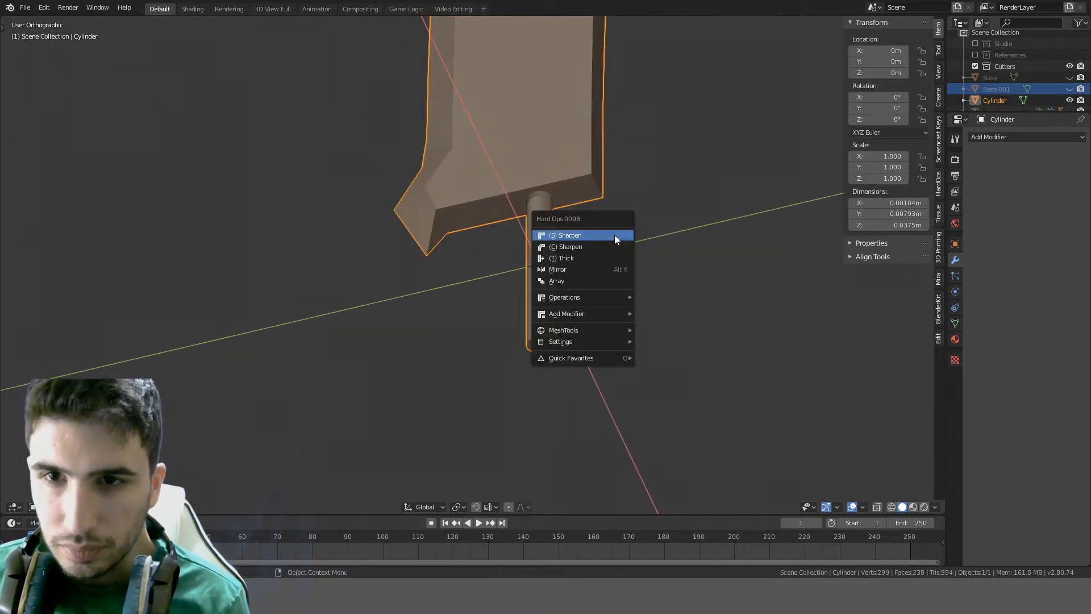
{"action": "key", "text": "Escape"}
Triangulate the two blade base faces around the handle, convert the triangles to quads and leave Edit Mode
{"action": "key", "text": "Tab"}
{"action": "scroll", "coordinate": [613, 236], "scroll_direction": "up", "scroll_amount": 4}
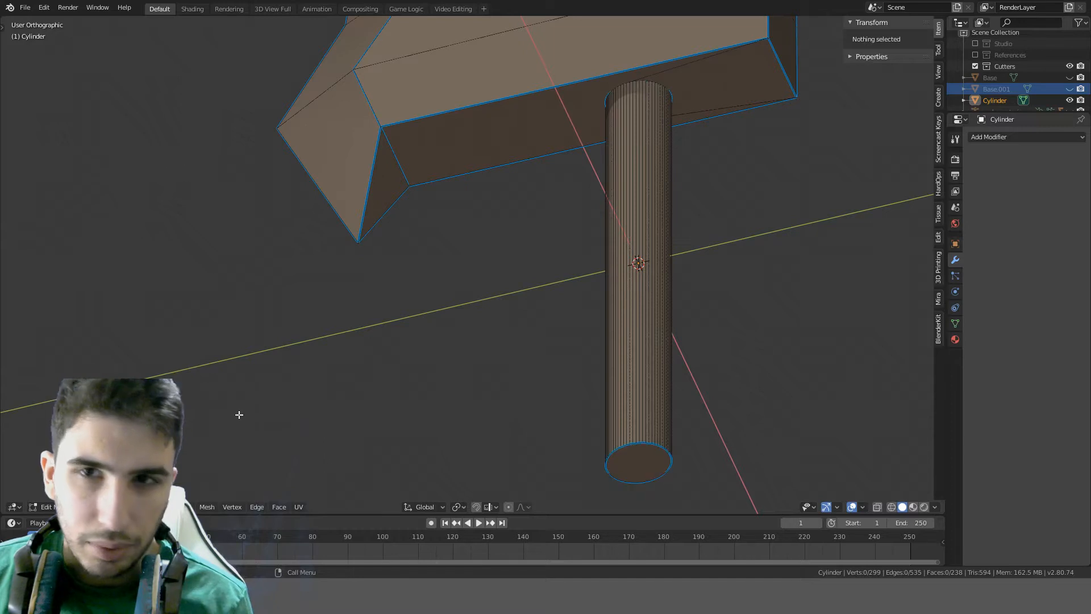
{"action": "left_click", "coordinate": [538, 138]}
{"action": "left_click", "coordinate": [720, 86], "text": "shift"}
{"action": "key", "text": "ctrl+t"}
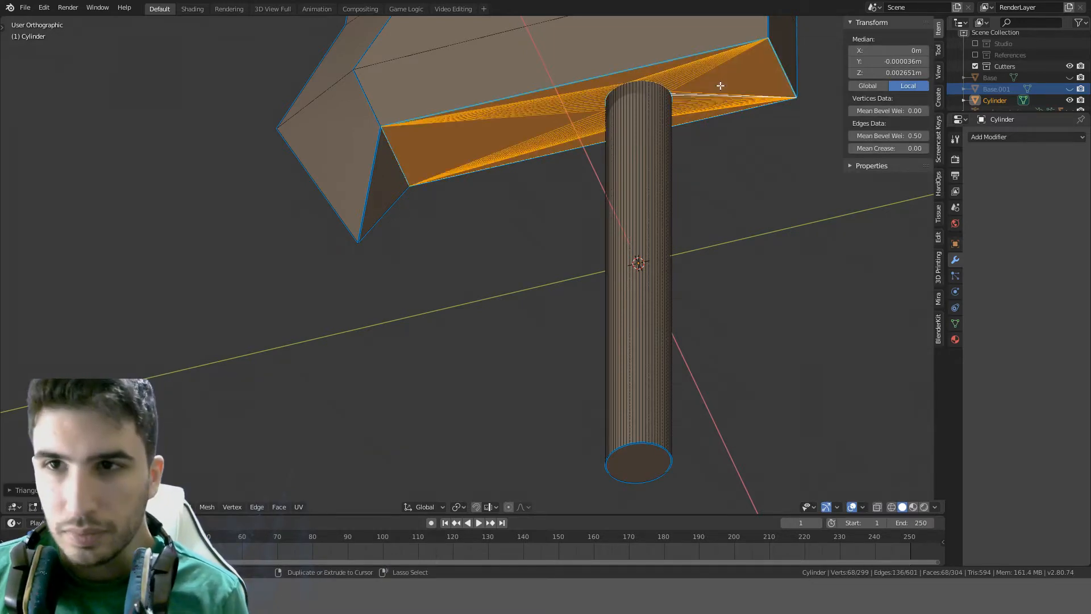
{"action": "key", "text": "alt+j"}
{"action": "key", "text": "Tab"}
{"action": "scroll", "coordinate": [627, 176], "scroll_direction": "down", "scroll_amount": 4}
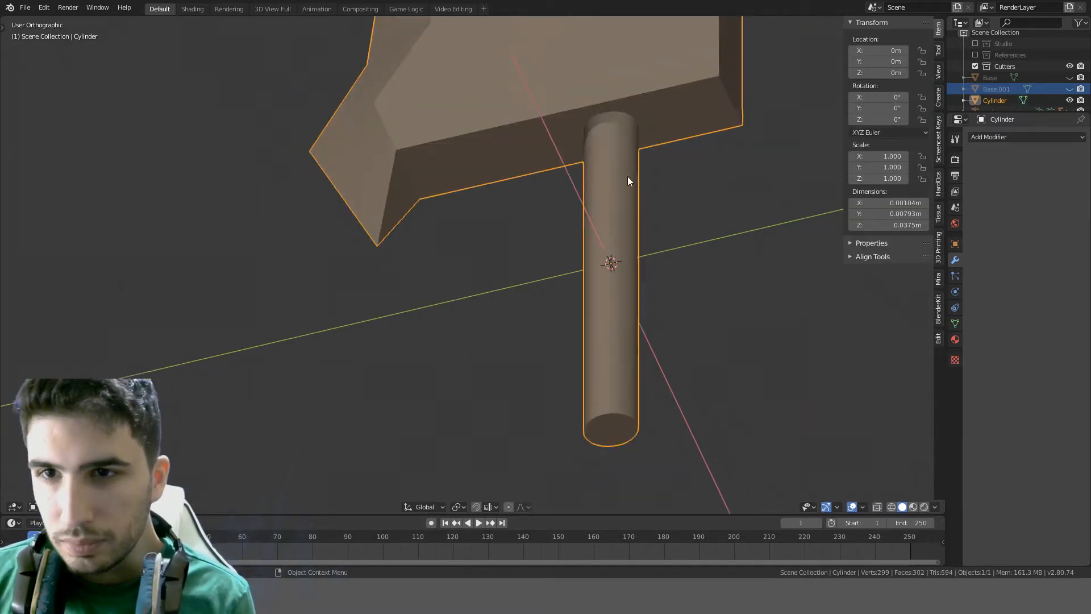
Reveal all hidden objects so the sword can be compared with the figures in the right side view
{"action": "middle_click_drag", "start_coordinate": [628, 176], "coordinate": [670, 239]}
{"action": "scroll", "coordinate": [644, 244], "scroll_direction": "down", "scroll_amount": 9}
{"action": "key", "text": "KP_3"}
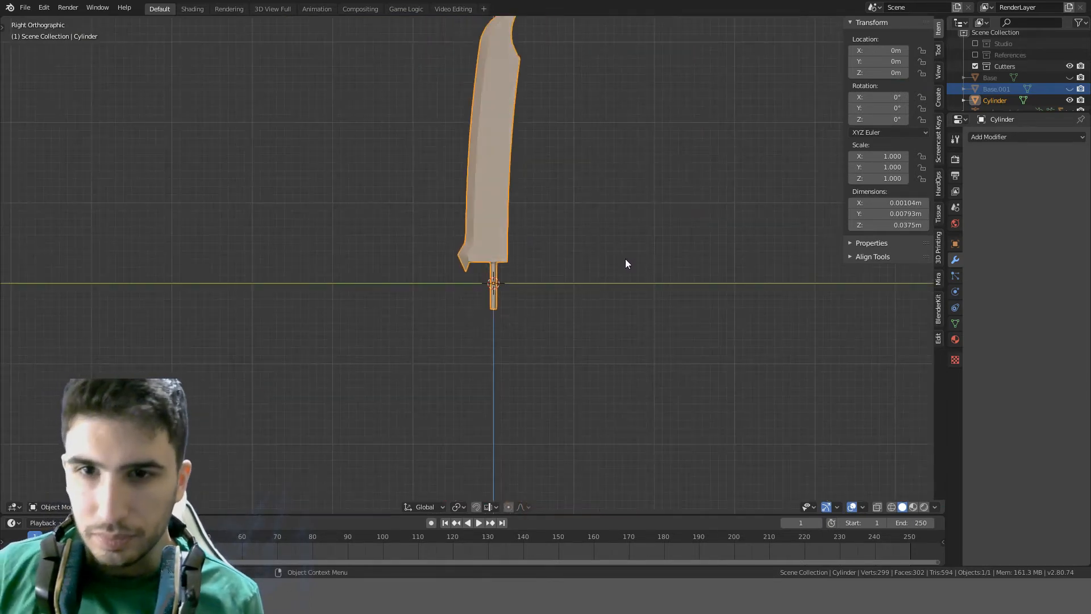
{"action": "scroll", "coordinate": [615, 261], "scroll_direction": "down", "scroll_amount": 4}
{"action": "key", "text": "alt+h"}
{"action": "scroll", "coordinate": [548, 244], "scroll_direction": "up", "scroll_amount": 5}
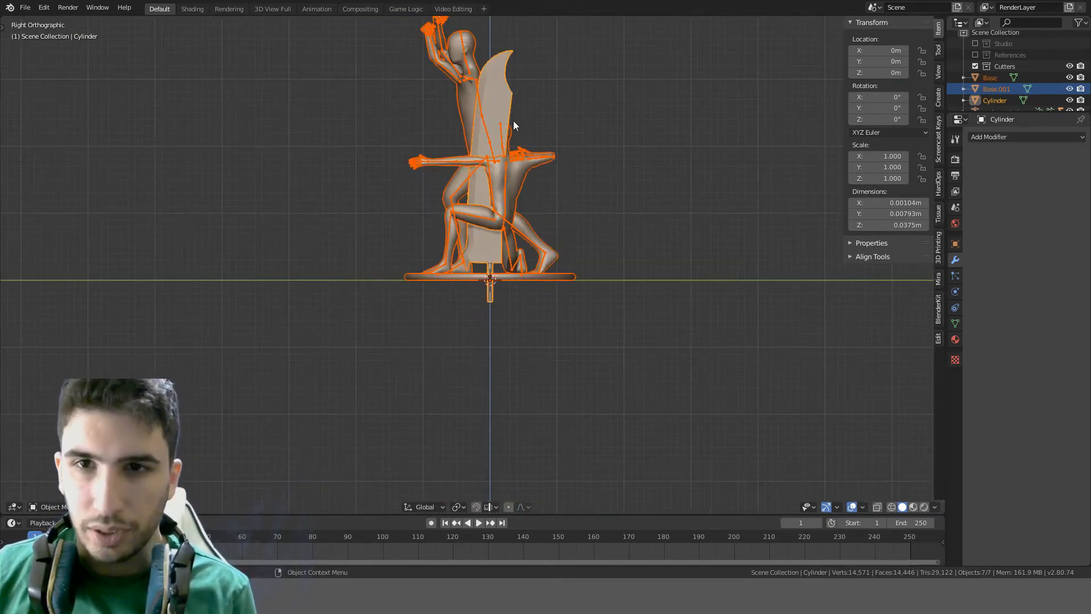
Rotate only the sword to about -35° around X and move its handle into the standing figure's raised hands
{"action": "left_click", "coordinate": [516, 104]}
{"action": "middle_click_drag", "start_coordinate": [689, 118], "coordinate": [626, 227], "text": "shift"}
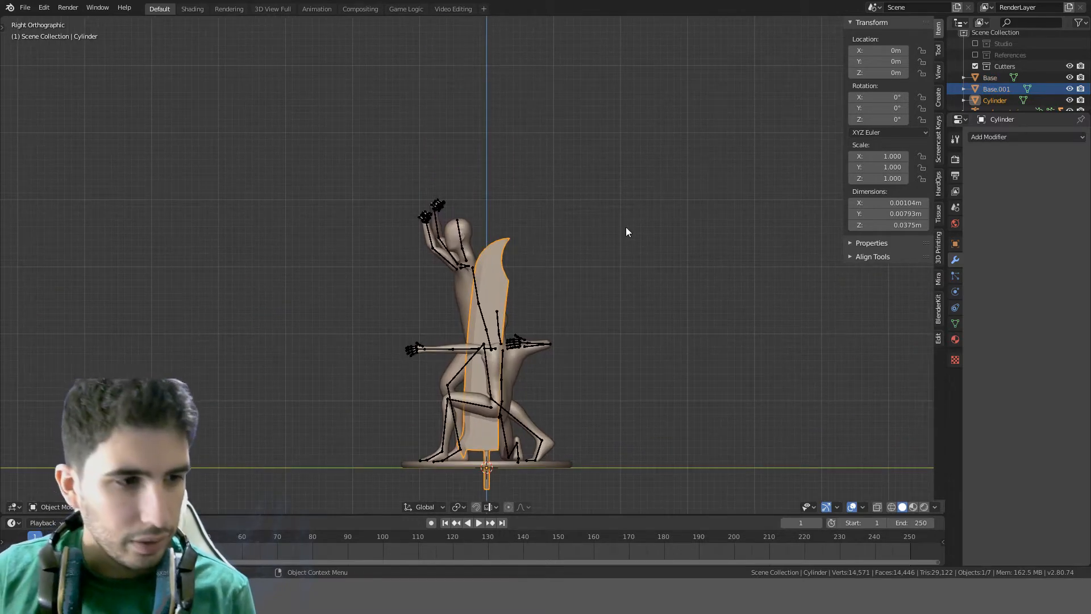
{"action": "key", "text": "r"}
{"action": "left_click", "coordinate": [710, 354]}
{"action": "key", "text": "g"}
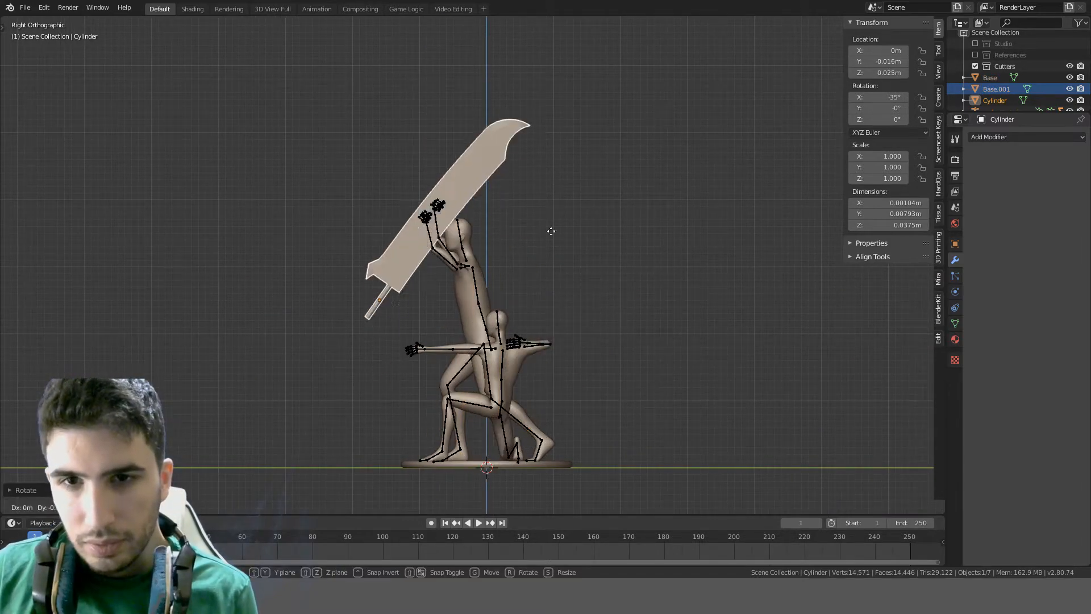
{"action": "left_click", "coordinate": [613, 168]}
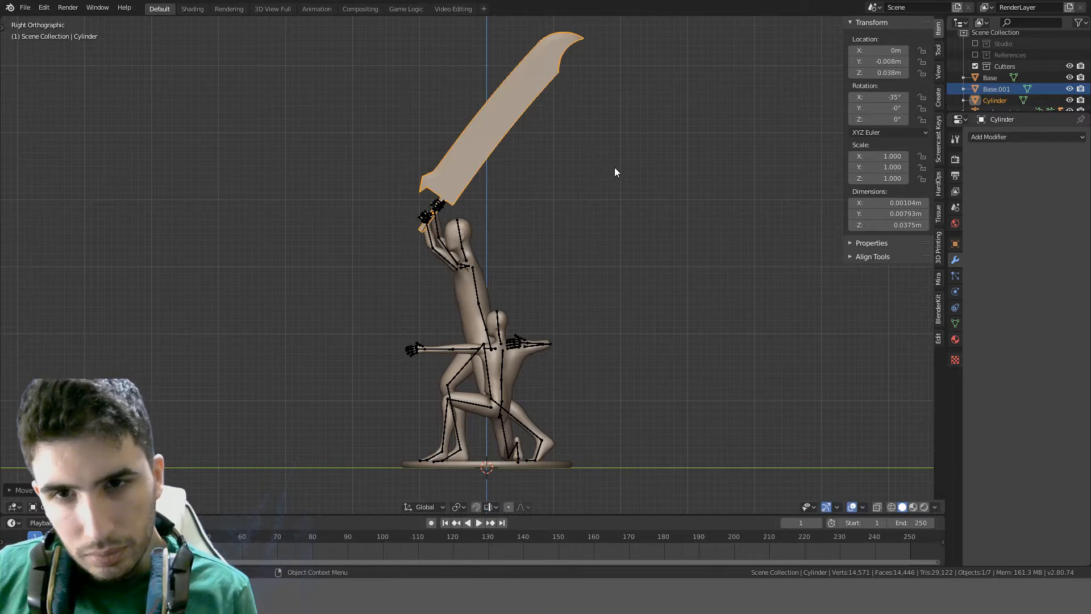
{"action": "scroll", "coordinate": [615, 167], "scroll_direction": "up", "scroll_amount": 3}
{"action": "middle_click_drag", "start_coordinate": [531, 145], "coordinate": [544, 247], "text": "shift"}
{"action": "scroll", "coordinate": [544, 247], "scroll_direction": "down", "scroll_amount": 3}
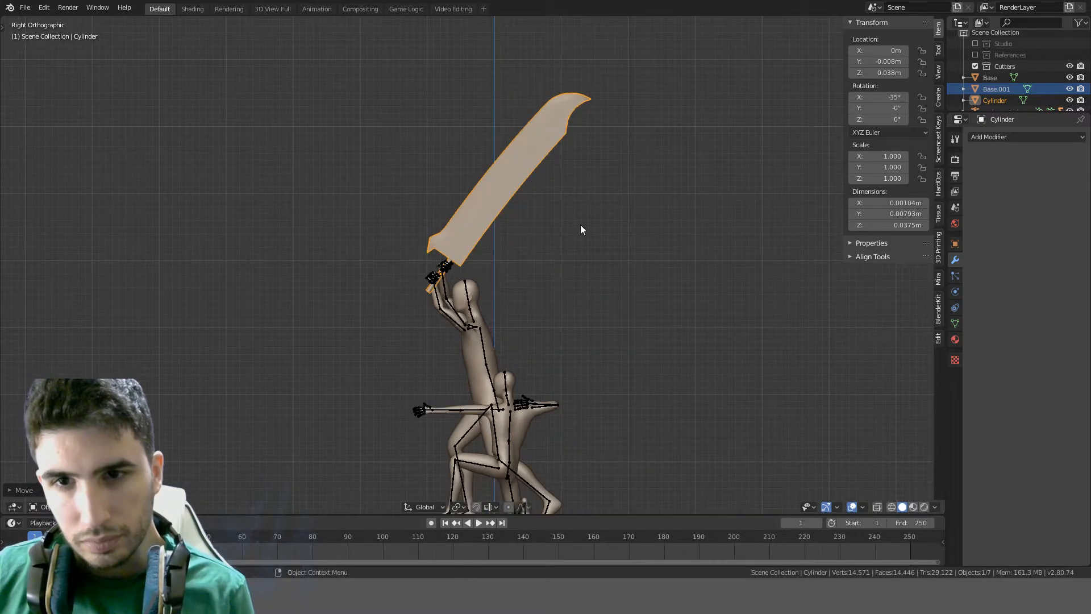
{"action": "scroll", "coordinate": [558, 239], "scroll_direction": "down", "scroll_amount": 2}
{"action": "scroll", "coordinate": [560, 237], "scroll_direction": "up", "scroll_amount": 2}
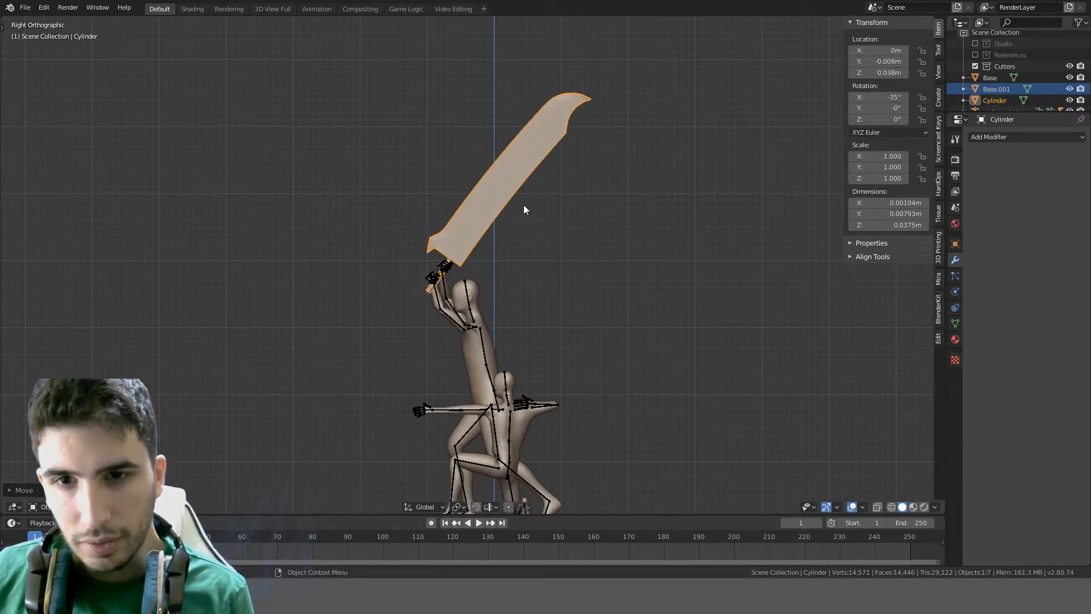
{"action": "key", "text": "r"}
{"action": "right_click", "coordinate": [514, 189]}
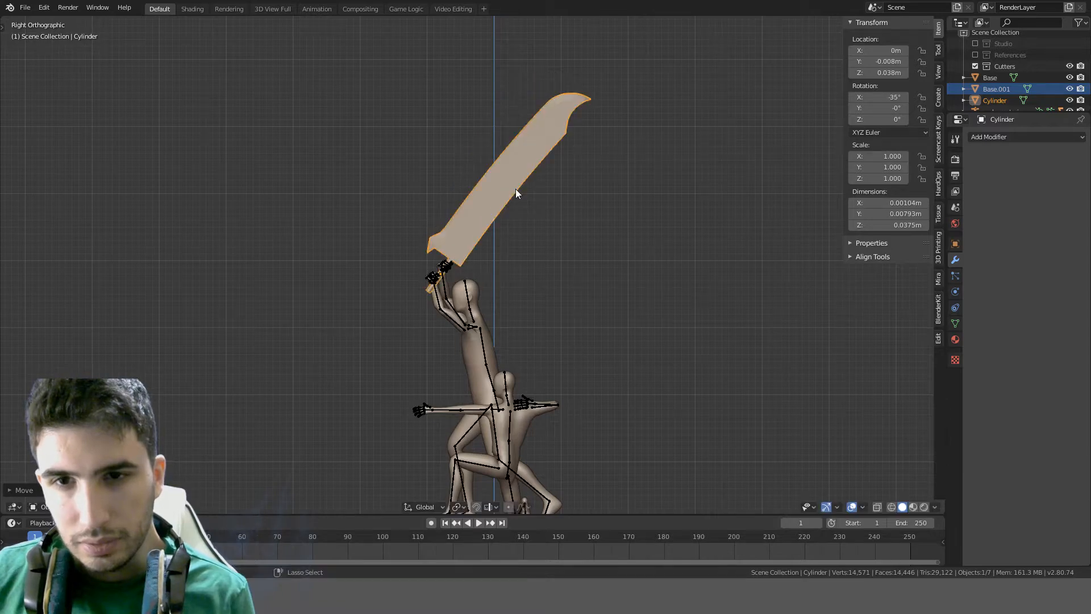
{"action": "scroll", "coordinate": [458, 274], "scroll_direction": "up", "scroll_amount": 4}
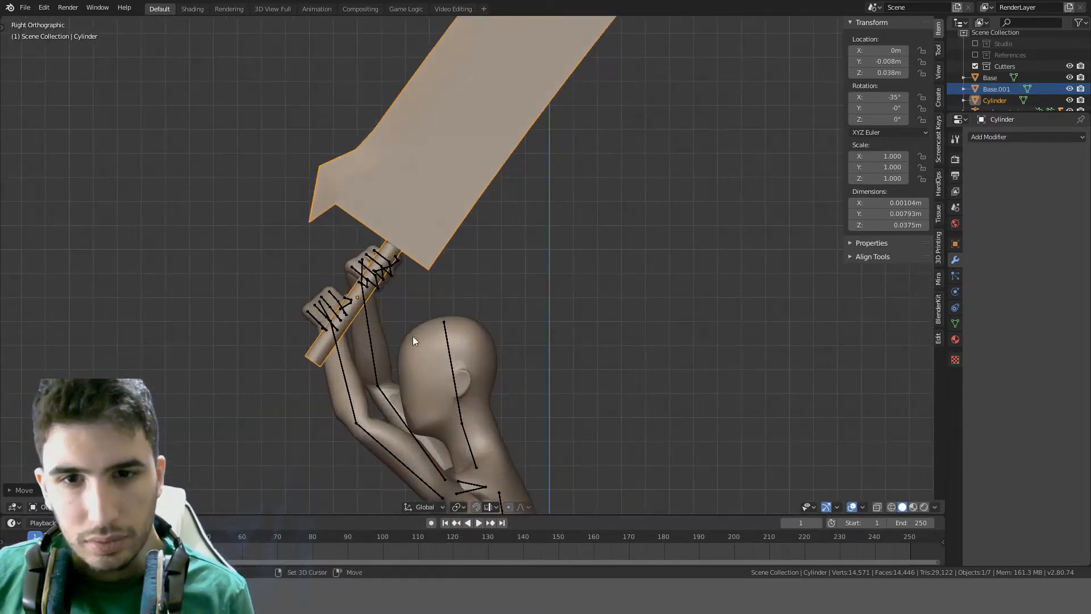
{"action": "scroll", "coordinate": [413, 336], "scroll_direction": "up", "scroll_amount": 3}
{"action": "left_click", "coordinate": [414, 357]}
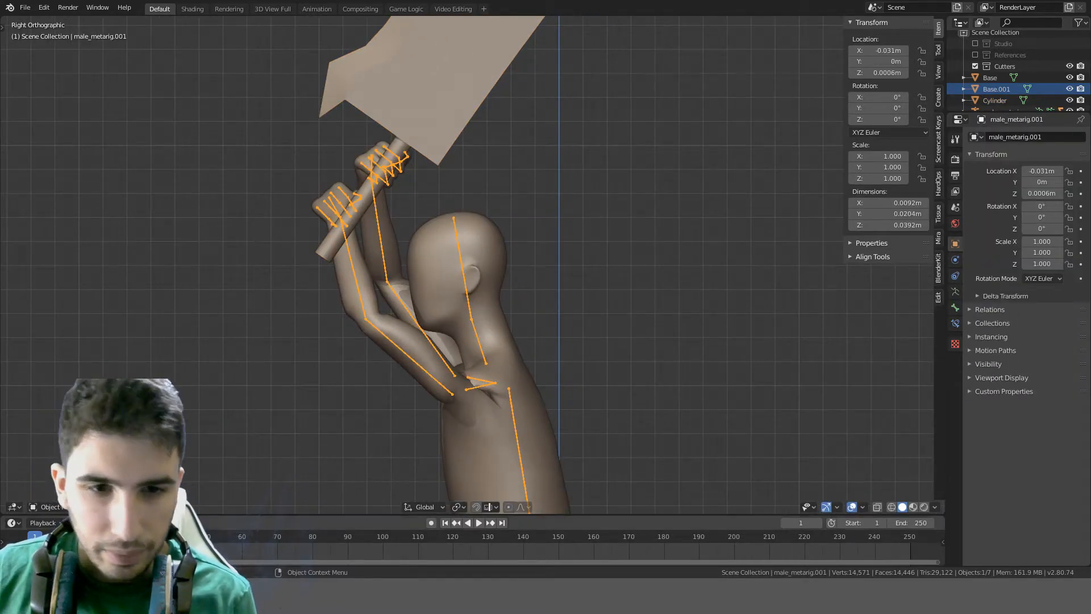
{"action": "left_click", "coordinate": [57, 507]}
{"action": "left_click", "coordinate": [50, 471]}
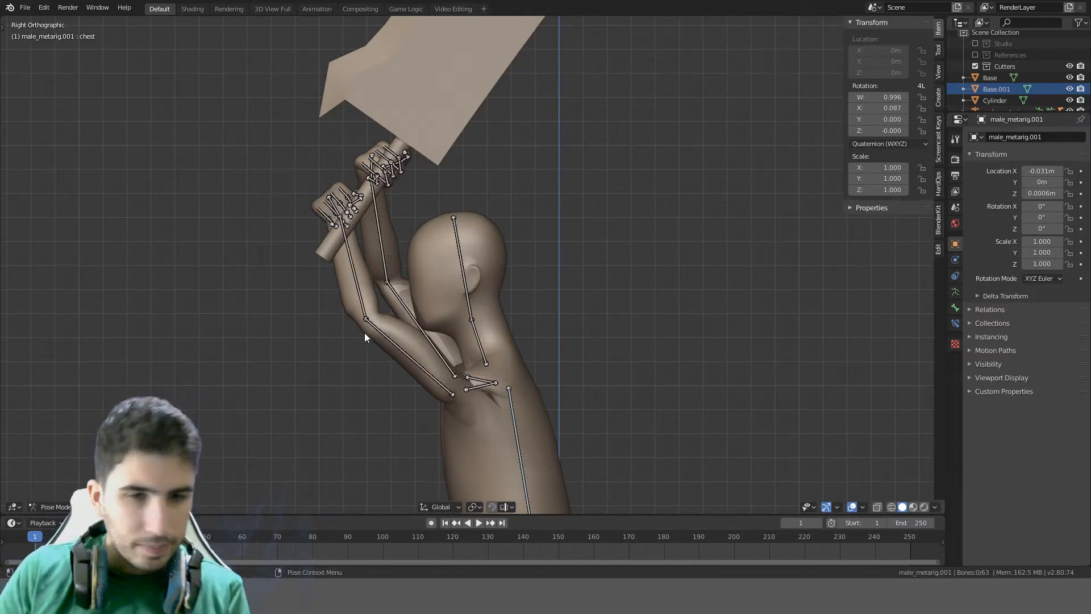
{"action": "left_click", "coordinate": [412, 359]}
{"action": "middle_click_drag", "start_coordinate": [440, 288], "coordinate": [510, 295]}
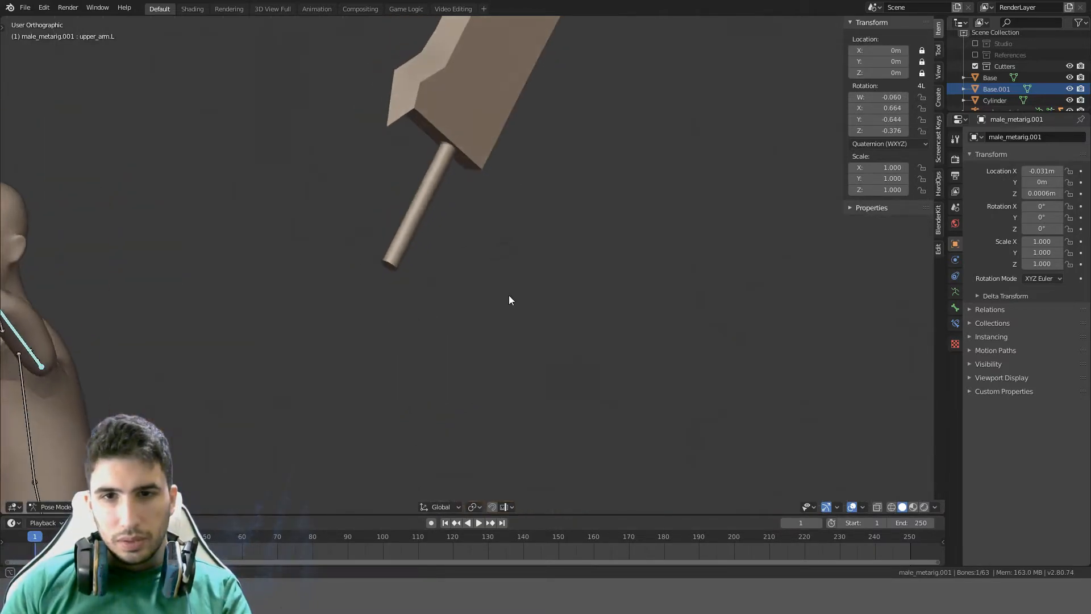
{"action": "scroll", "coordinate": [507, 298], "scroll_direction": "down", "scroll_amount": 6}
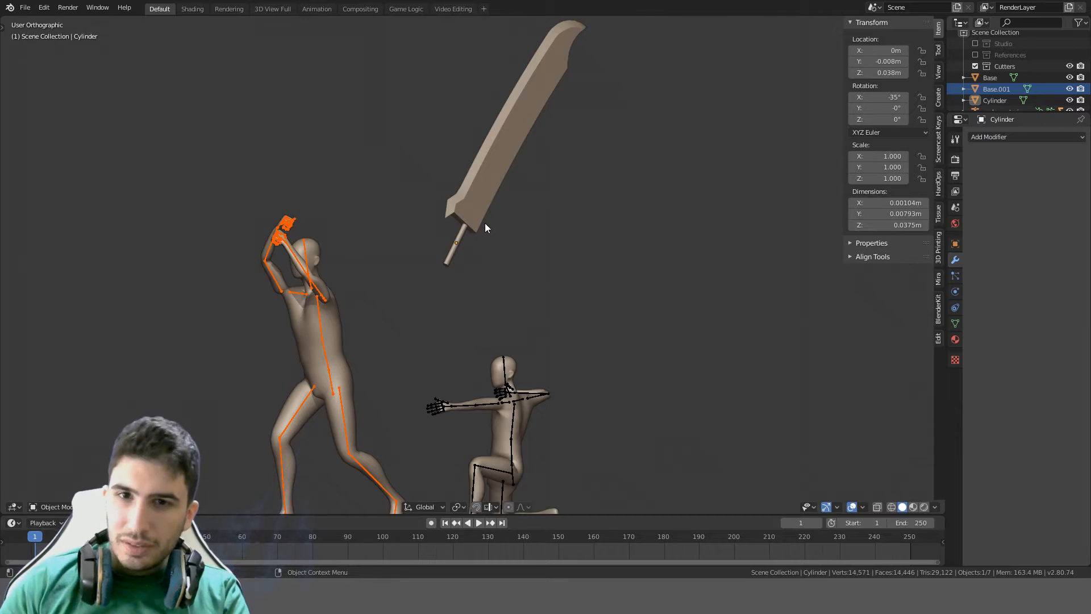
Move the sword along X to about -0.031 m, in line with the standing figure's raised hands
{"action": "left_click", "coordinate": [474, 200]}
{"action": "key", "text": "KP_1"}
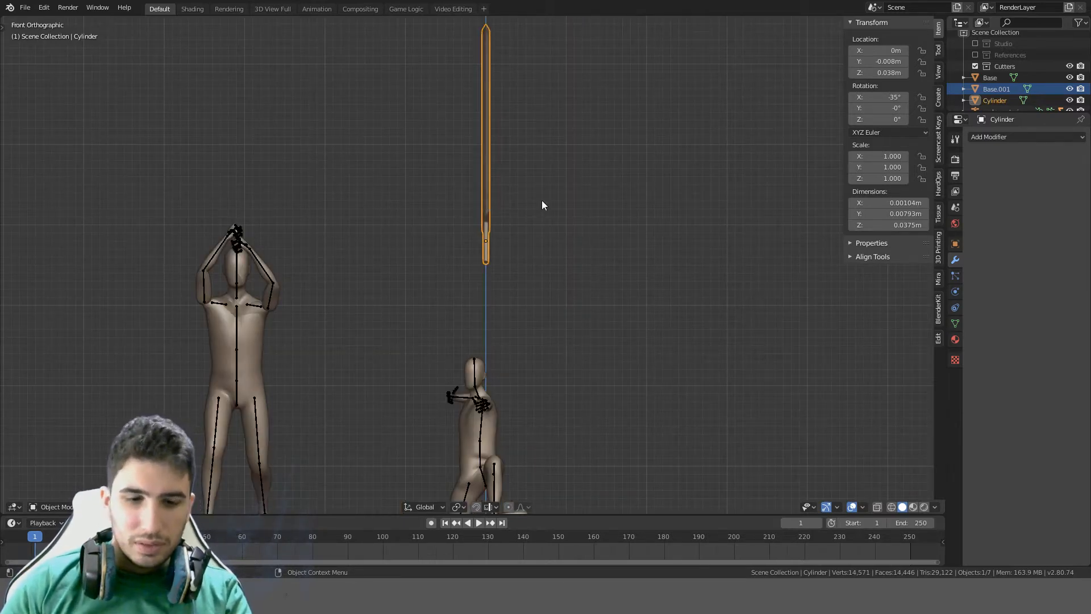
{"action": "key", "text": "g"}
{"action": "key", "text": "x"}
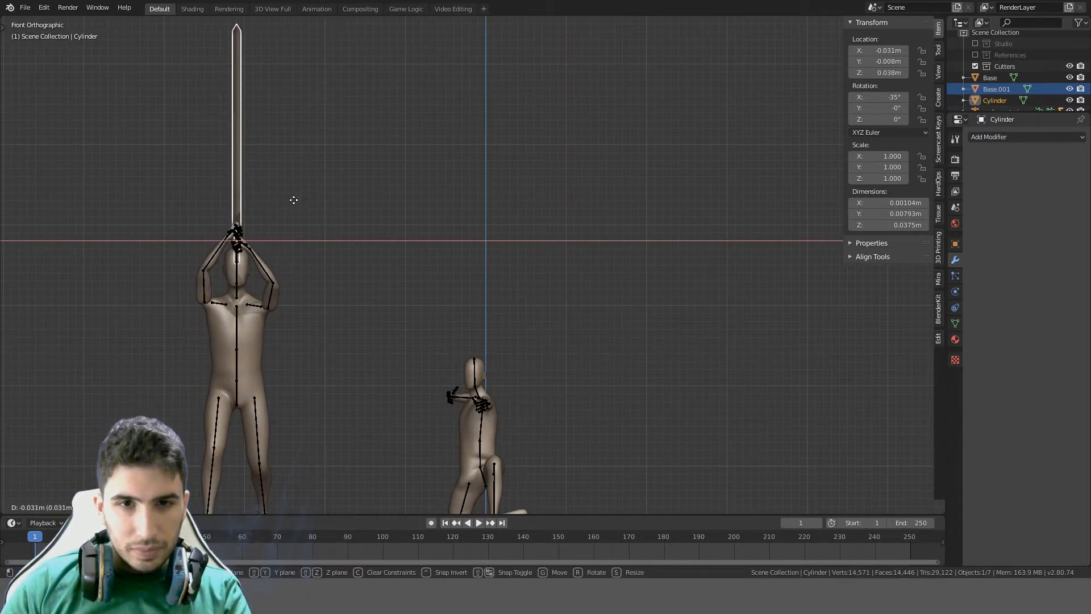
{"action": "left_click", "coordinate": [295, 200]}
{"action": "scroll", "coordinate": [238, 230], "scroll_direction": "up", "scroll_amount": 3}
{"action": "middle_click_drag", "start_coordinate": [233, 234], "coordinate": [572, 251], "text": "shift"}
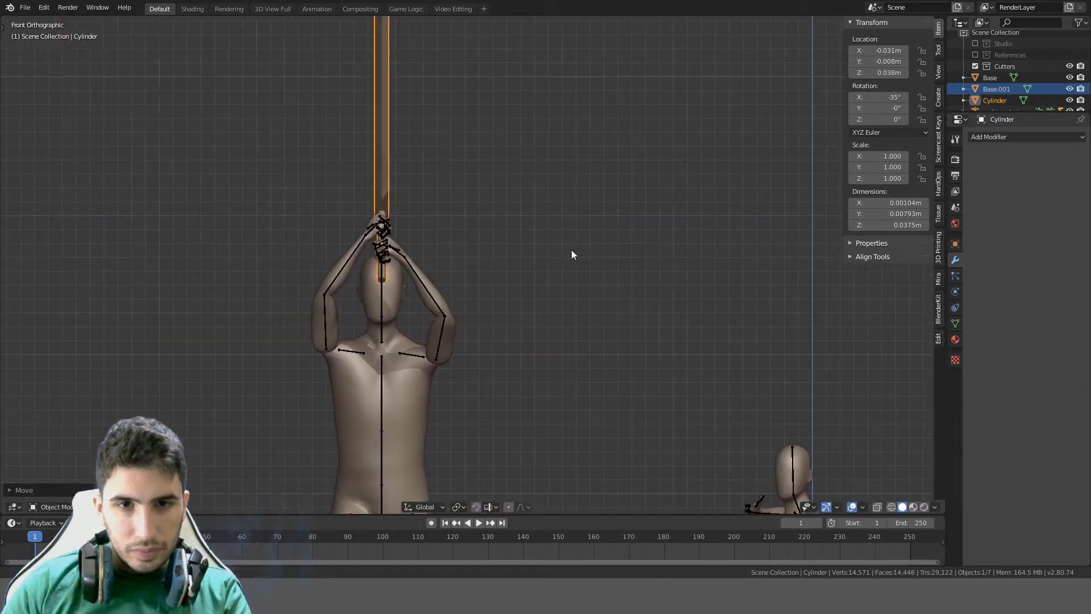
{"action": "scroll", "coordinate": [526, 251], "scroll_direction": "up", "scroll_amount": 4}
{"action": "scroll", "coordinate": [457, 205], "scroll_direction": "down", "scroll_amount": 2}
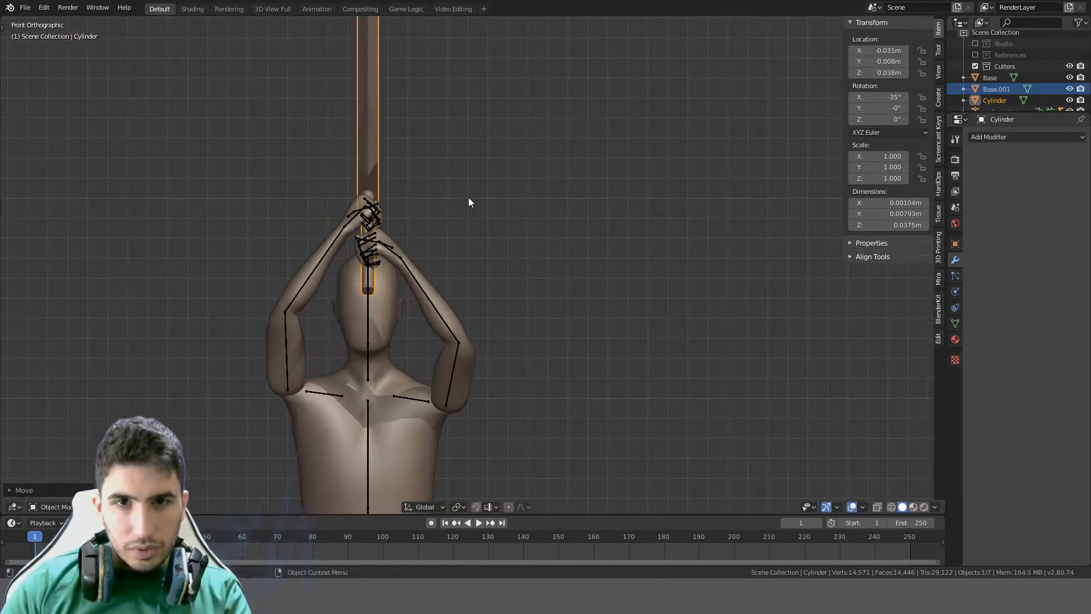
{"action": "key", "text": "r"}
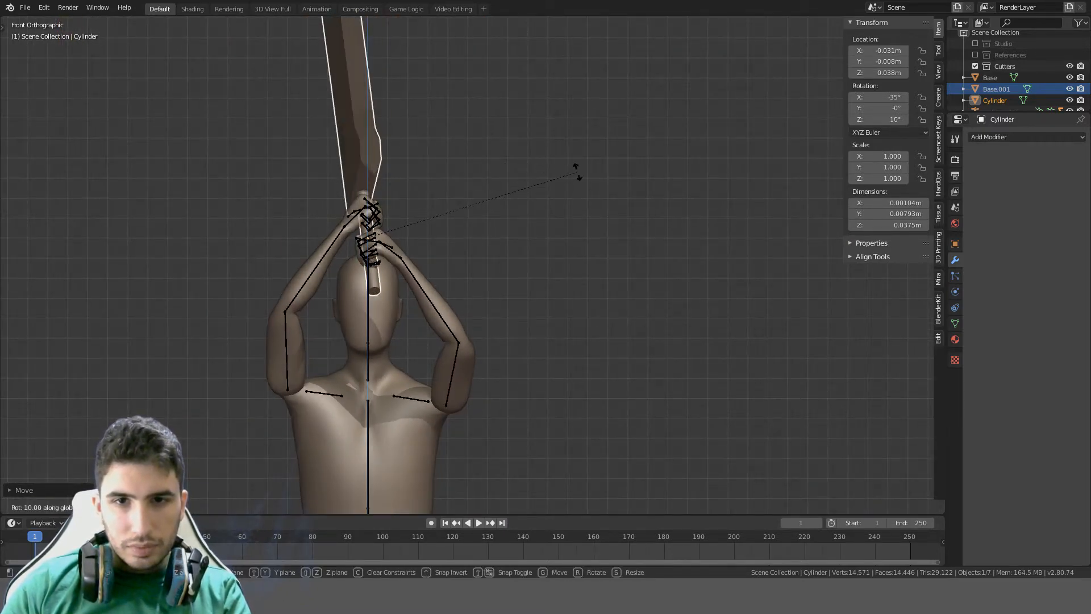
{"action": "right_click", "coordinate": [625, 175]}
{"action": "scroll", "coordinate": [561, 187], "scroll_direction": "down", "scroll_amount": 3}
{"action": "middle_click_drag", "start_coordinate": [506, 191], "coordinate": [585, 196]}
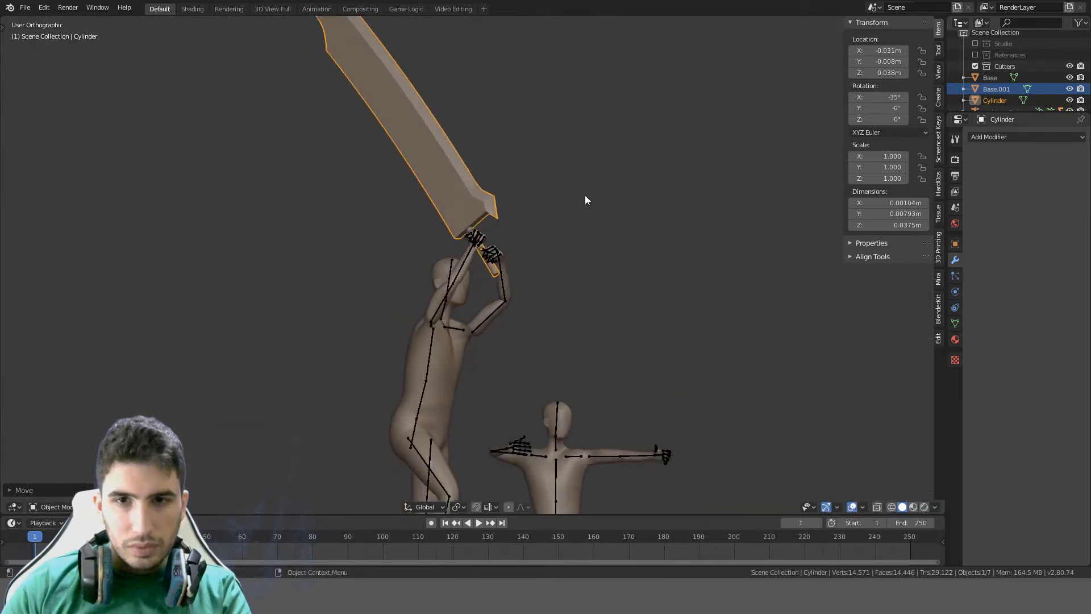
{"action": "key", "text": "KP_3"}
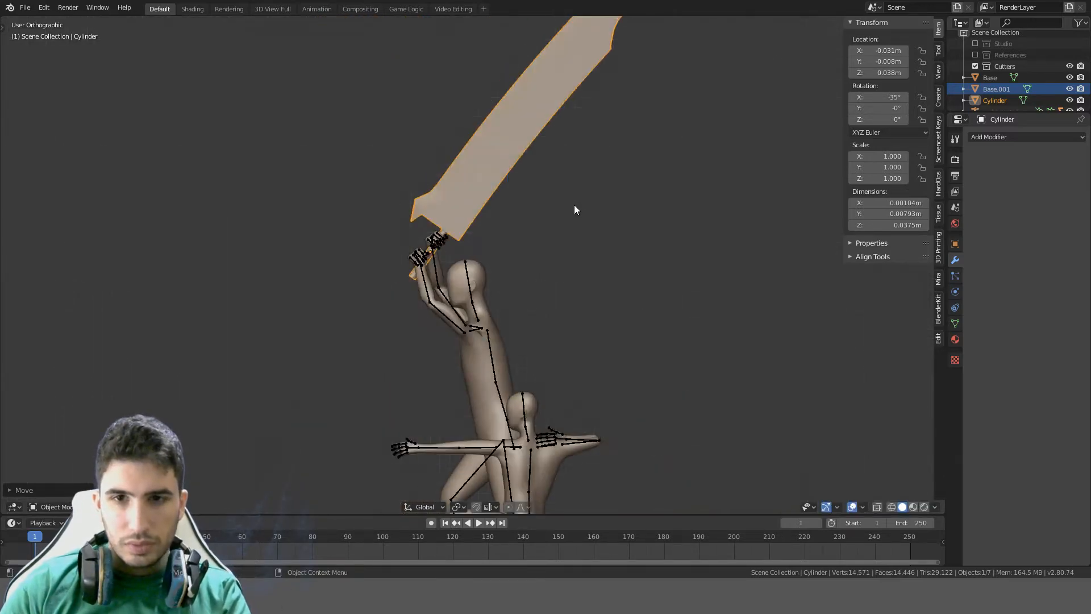
{"action": "key", "text": "KP_1"}
{"action": "key", "text": "r"}
{"action": "key", "text": "z"}
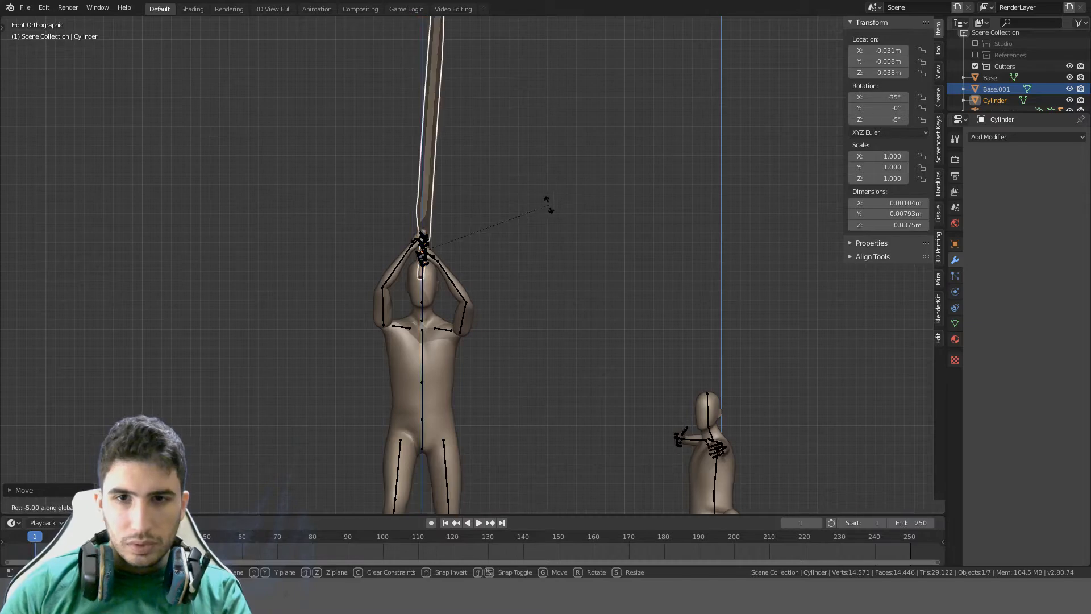
{"action": "right_click", "coordinate": [742, 205]}
Rotate the sword to 10° around Z in the top view
{"action": "middle_click_drag", "start_coordinate": [738, 207], "coordinate": [533, 332]}
{"action": "key", "text": "KP_7"}
{"action": "key", "text": "r"}
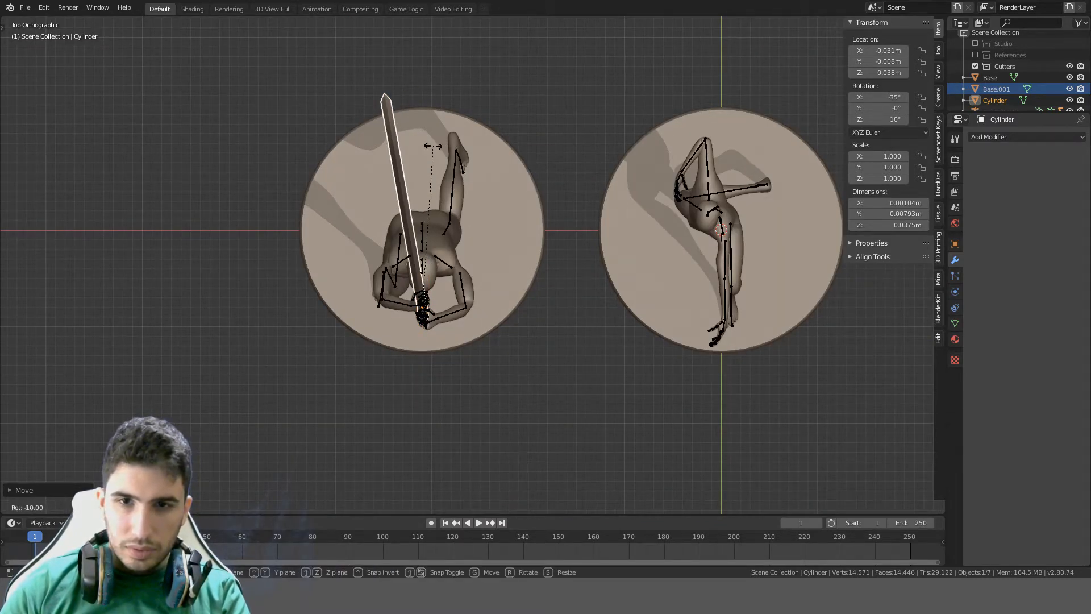
{"action": "left_click", "coordinate": [433, 146]}
{"action": "scroll", "coordinate": [465, 222], "scroll_direction": "up", "scroll_amount": 4}
{"action": "middle_click_drag", "start_coordinate": [465, 223], "coordinate": [366, 200]}
{"action": "scroll", "coordinate": [285, 215], "scroll_direction": "down", "scroll_amount": 6}
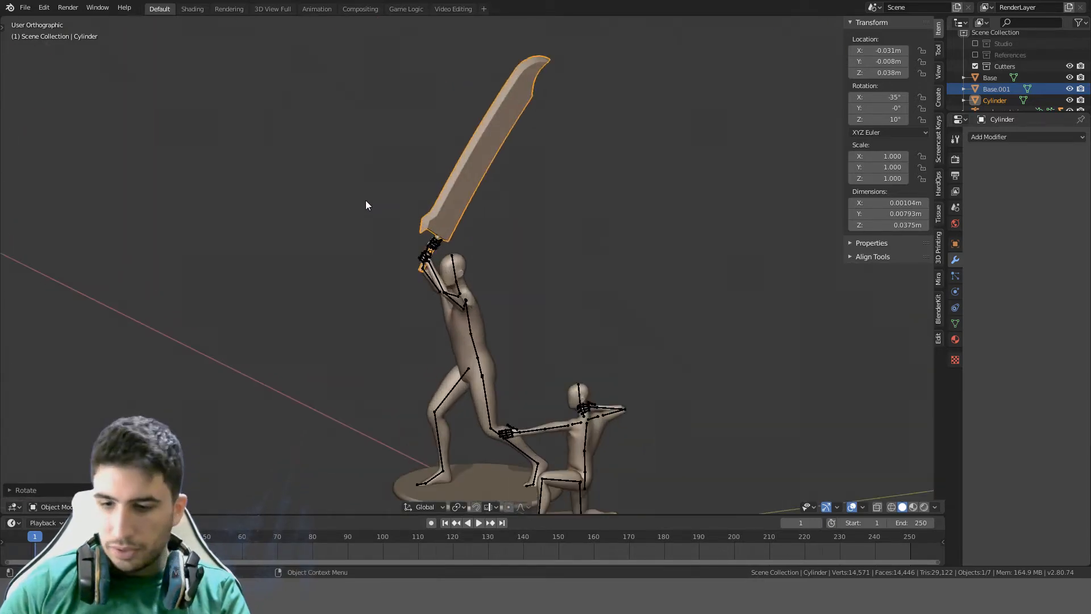
Enter Pose Mode on the standing figure's rig and rotate its left forearm by -5° in the front view
{"action": "key", "text": "KP_1"}
{"action": "scroll", "coordinate": [366, 200], "scroll_direction": "up", "scroll_amount": 4}
{"action": "left_click", "coordinate": [439, 282]}
{"action": "key", "text": "ctrl+Tab"}
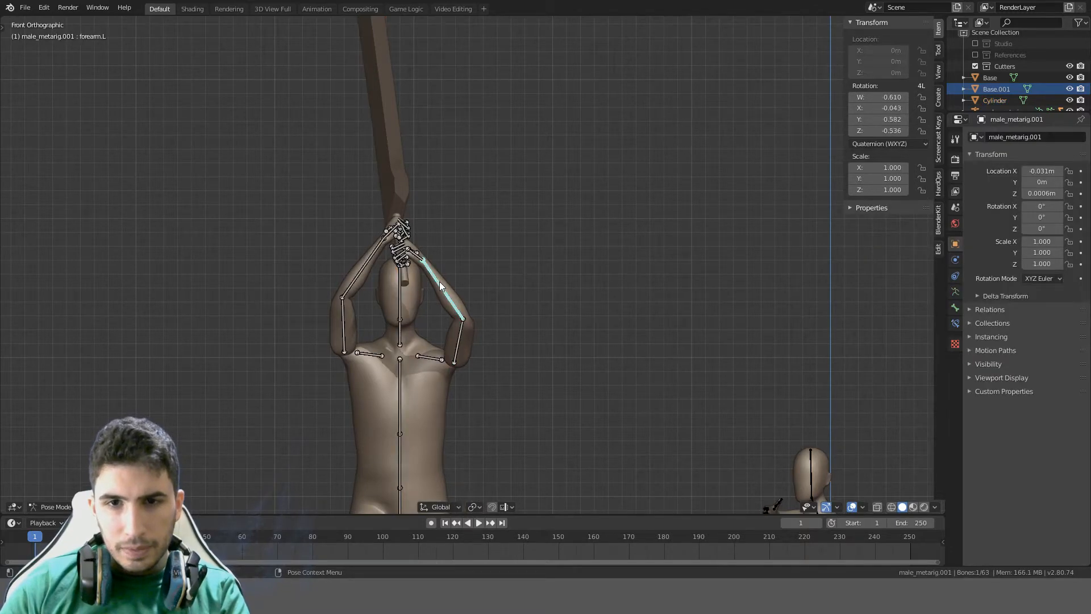
{"action": "scroll", "coordinate": [426, 216], "scroll_direction": "up", "scroll_amount": 7}
{"action": "middle_click_drag", "start_coordinate": [350, 194], "coordinate": [473, 139], "text": "shift"}
{"action": "key", "text": "r"}
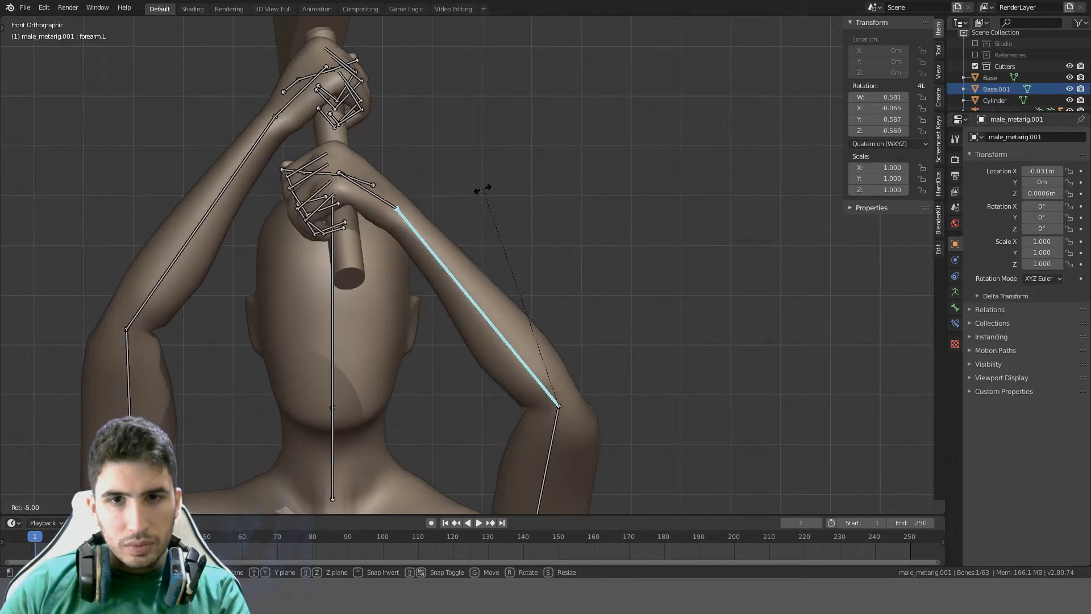
{"action": "left_click", "coordinate": [483, 192]}
In the right side view, shift the left forearm with Auto IK and rotate the left hand about -10° to grip the handle
{"action": "middle_click_drag", "start_coordinate": [554, 429], "coordinate": [410, 367]}
{"action": "key", "text": "KP_3"}
{"action": "scroll", "coordinate": [409, 367], "scroll_direction": "down", "scroll_amount": 2}
{"action": "middle_click_drag", "start_coordinate": [350, 390], "coordinate": [364, 344], "text": "shift"}
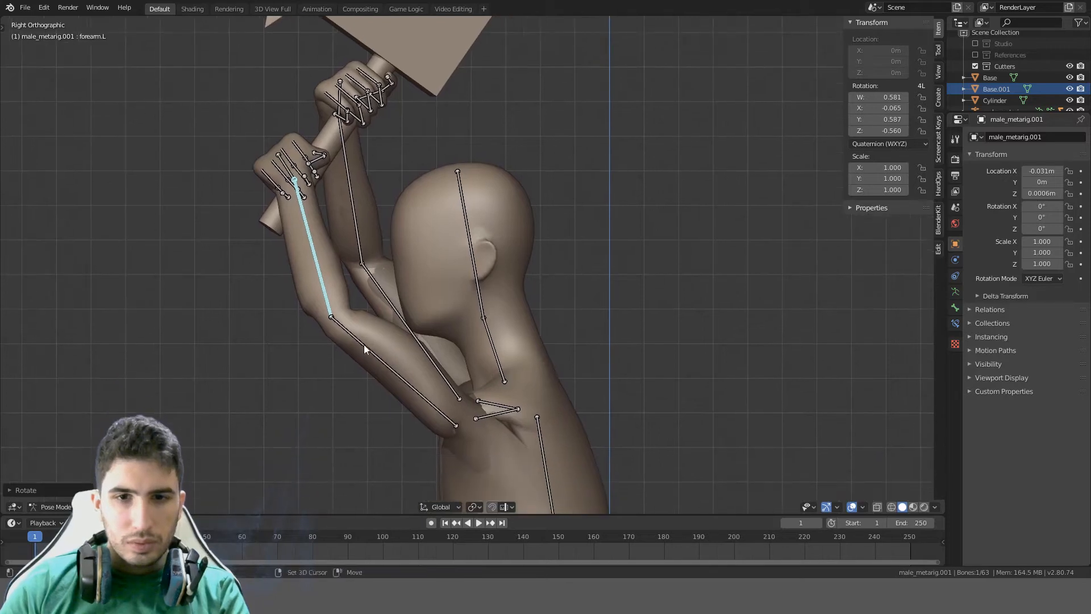
{"action": "left_click", "coordinate": [938, 50]}
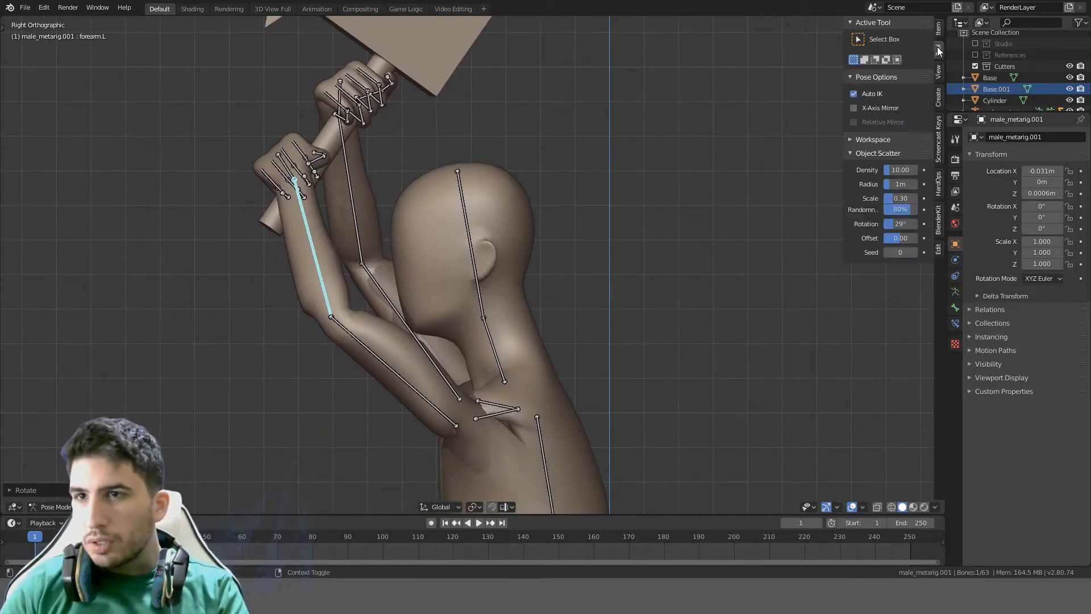
{"action": "key", "text": "g"}
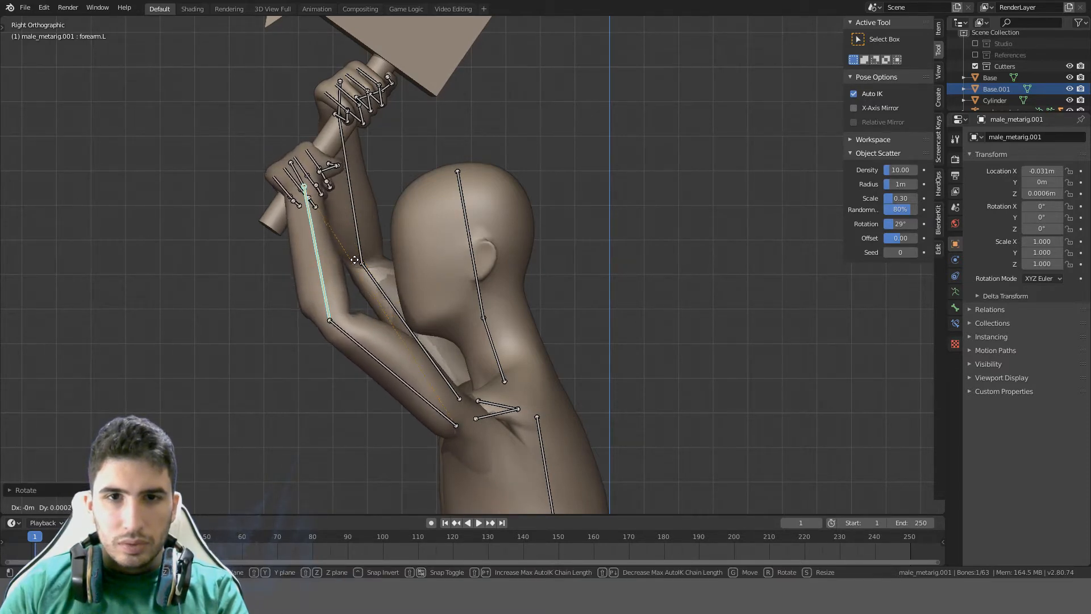
{"action": "left_click", "coordinate": [350, 263]}
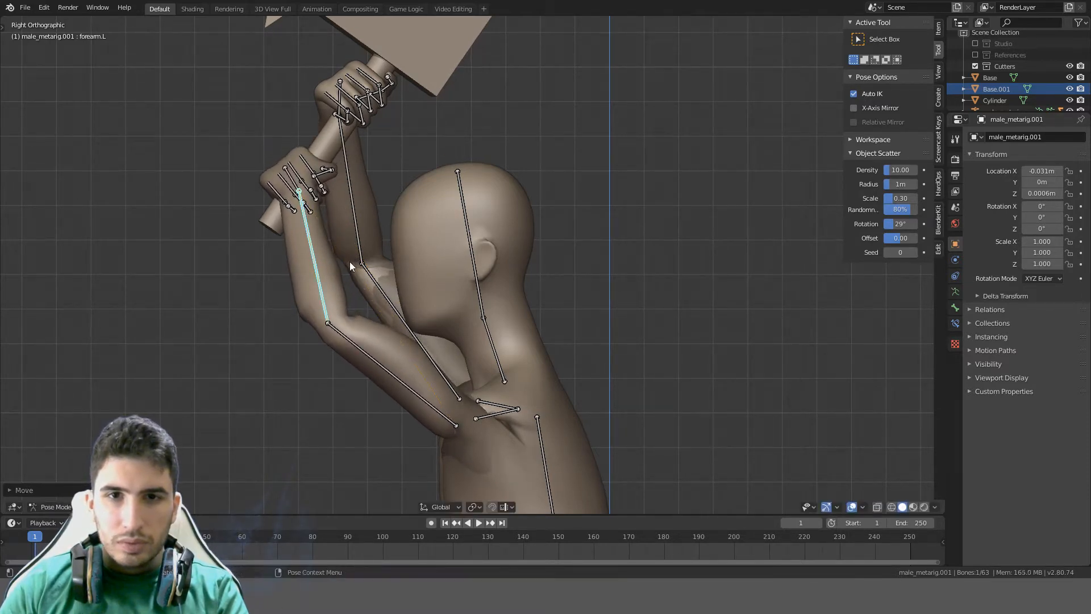
{"action": "key", "text": "r"}
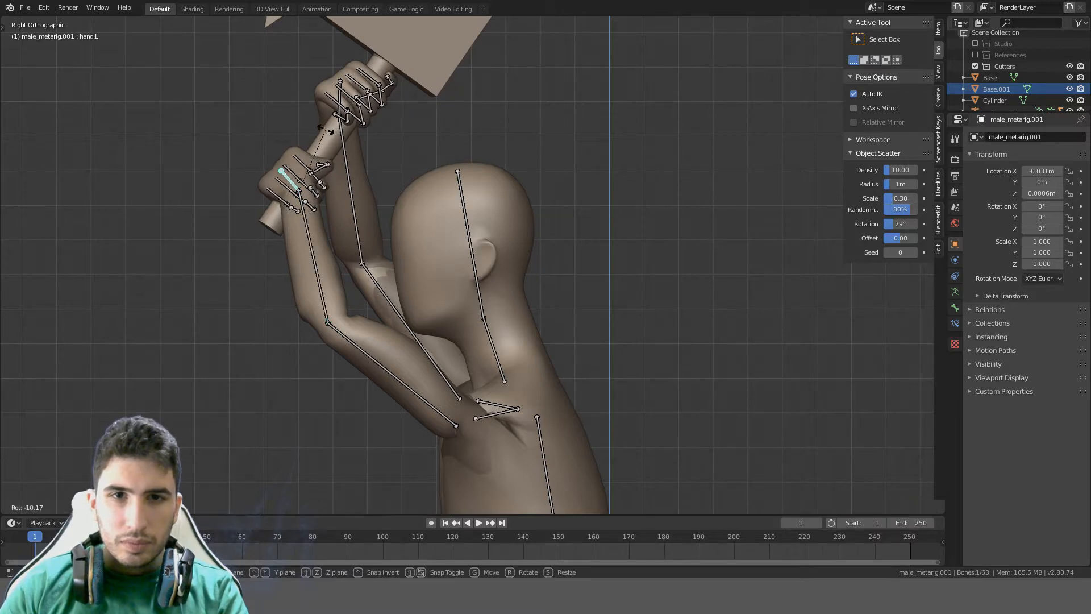
{"action": "left_click", "coordinate": [324, 130]}
Twist the standing figure's right forearm slightly around its local Y axis to turn the upper hand toward the handle
{"action": "middle_click_drag", "start_coordinate": [324, 130], "coordinate": [422, 153]}
{"action": "key", "text": "r"}
{"action": "key", "text": "y"}
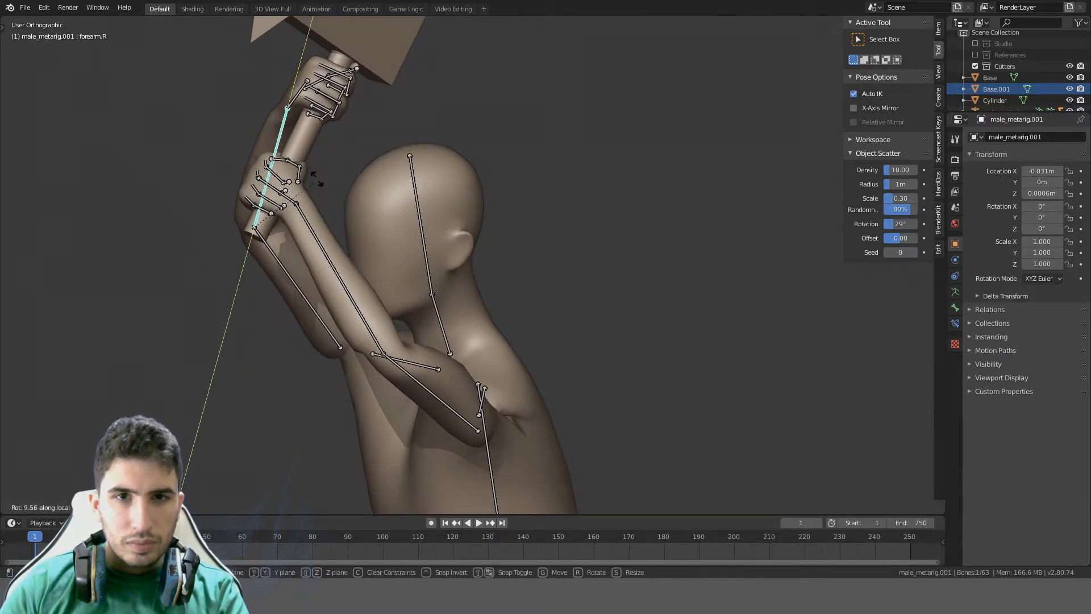
{"action": "left_click", "coordinate": [351, 129]}
{"action": "middle_click_drag", "start_coordinate": [361, 130], "coordinate": [509, 132]}
{"action": "left_click", "coordinate": [598, 131]}
Twist the standing figure's right hand around its local Y axis to align its fist with the sword handle
{"action": "key", "text": "r"}
{"action": "key", "text": "y"}
{"action": "key", "text": "y"}
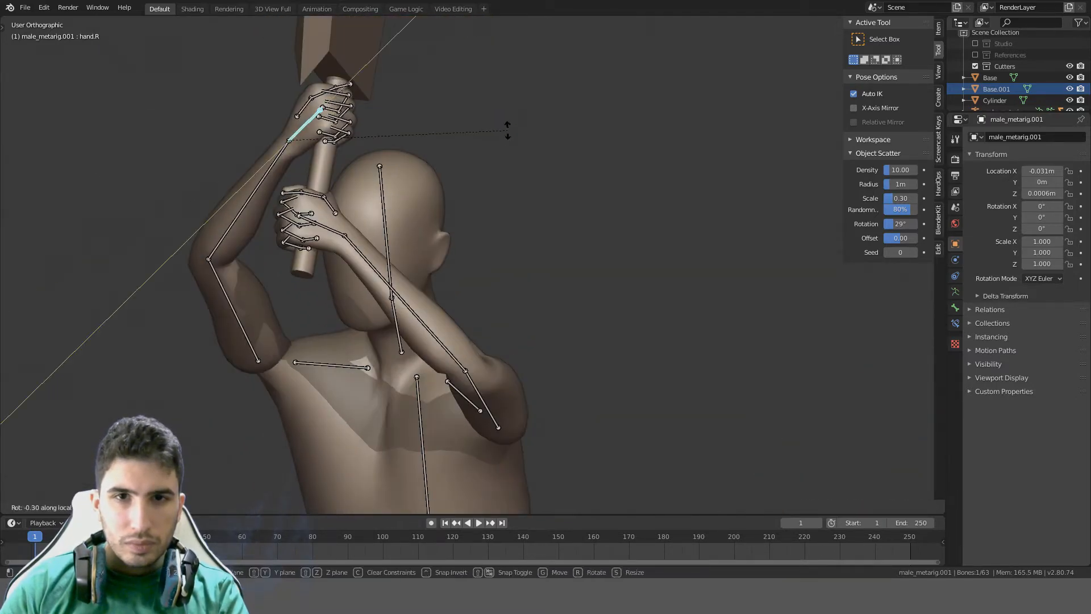
{"action": "left_click", "coordinate": [475, 167]}
{"action": "middle_click_drag", "start_coordinate": [473, 167], "coordinate": [537, 192]}
{"action": "key", "text": "r"}
{"action": "key", "text": "y"}
{"action": "key", "text": "y"}
{"action": "left_click", "coordinate": [407, 125]}
Reselect the standing figure's rig in Pose Mode and nudge its right forearm with Auto IK, seen from behind
{"action": "left_click", "coordinate": [701, 179]}
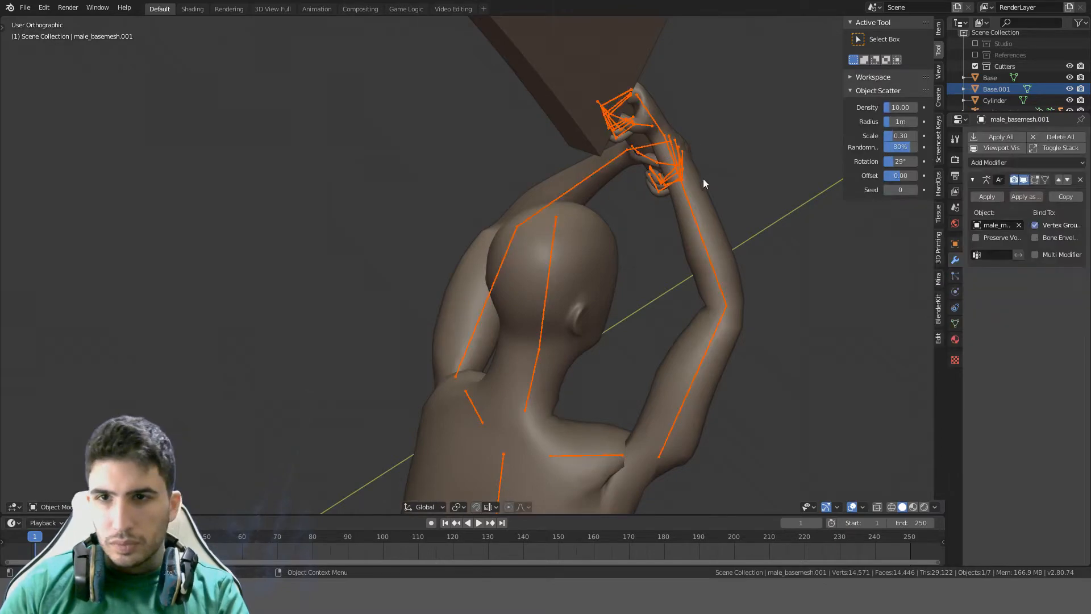
{"action": "left_click", "coordinate": [693, 211]}
{"action": "left_click", "coordinate": [693, 212]}
{"action": "key", "text": "g"}
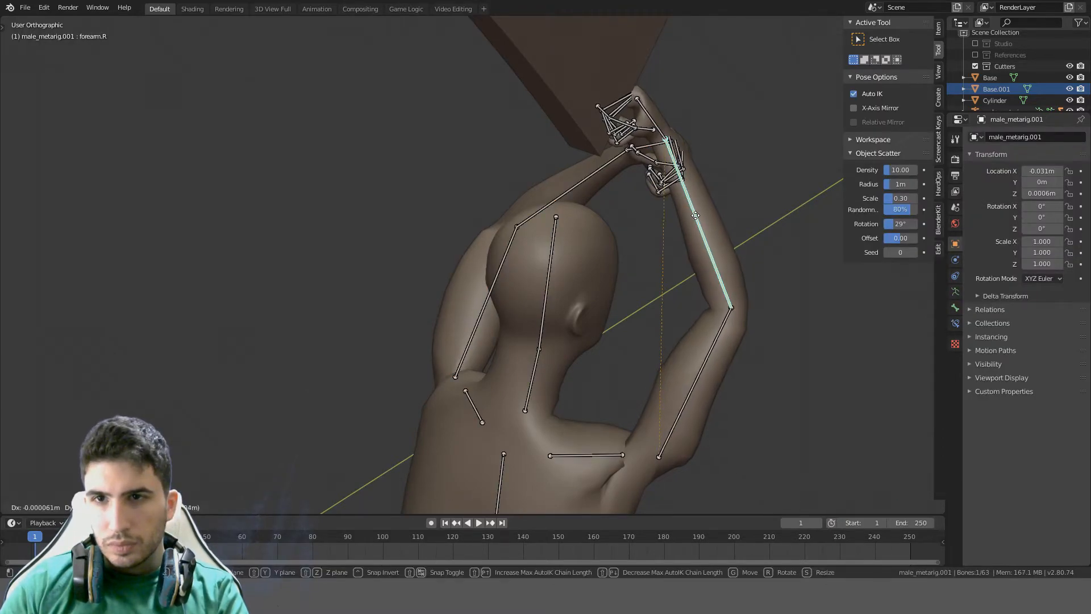
{"action": "left_click", "coordinate": [695, 215]}
{"action": "middle_click_drag", "start_coordinate": [694, 215], "coordinate": [526, 223]}
{"action": "scroll", "coordinate": [660, 177], "scroll_direction": "up", "scroll_amount": 3}
{"action": "key", "text": "z"}
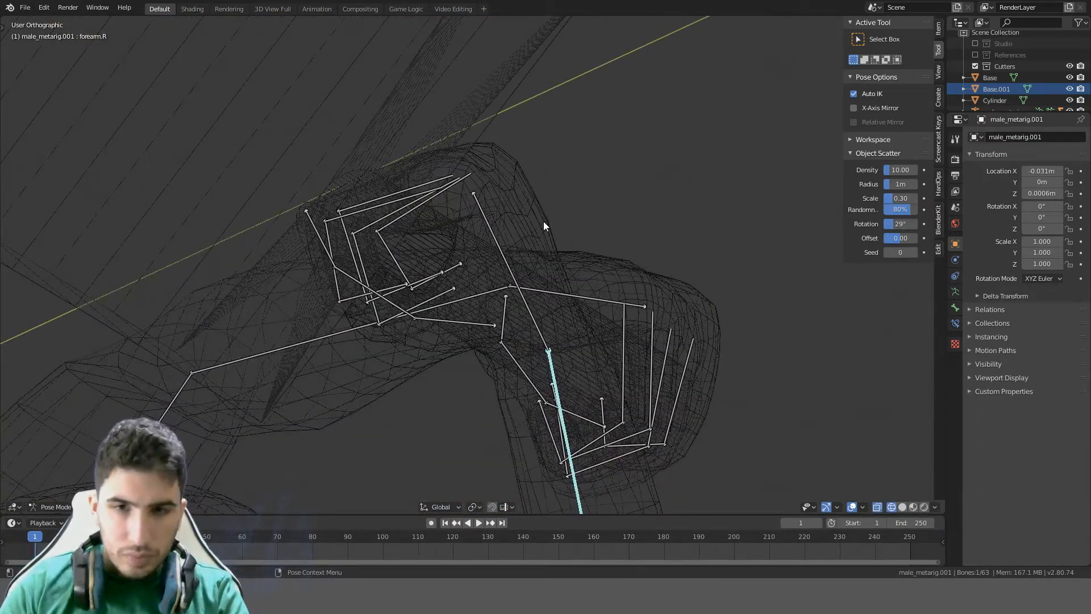
{"action": "key", "text": "g"}
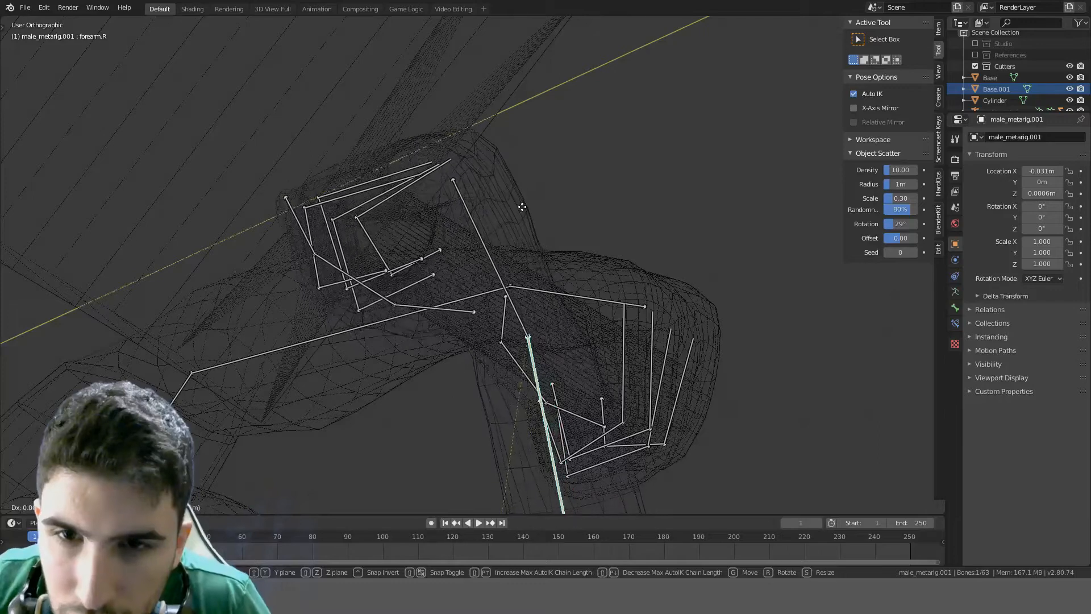
{"action": "left_click", "coordinate": [512, 200]}
{"action": "key", "text": "z"}
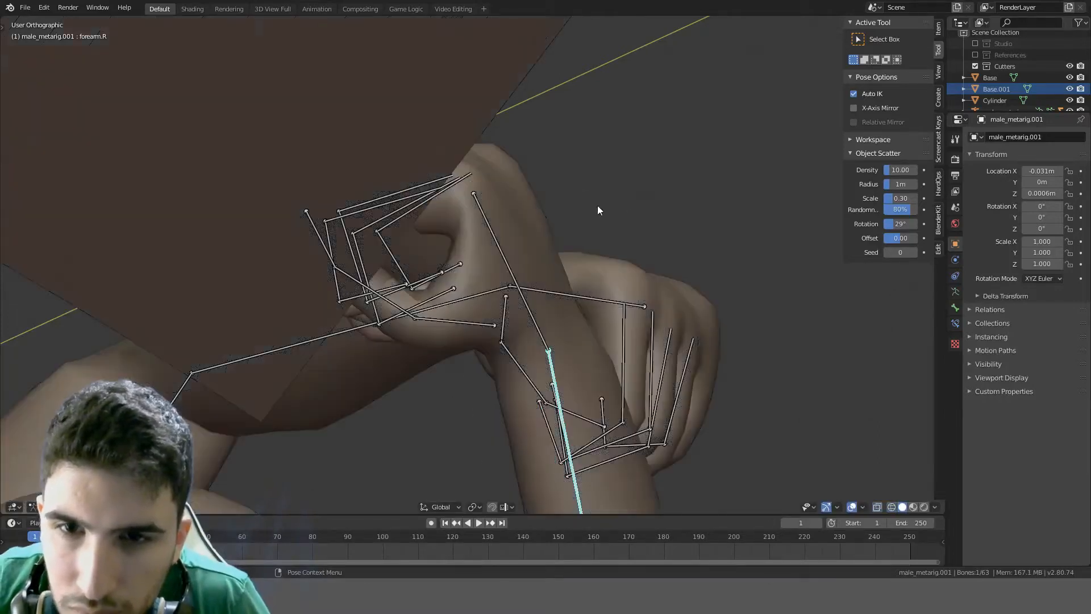
Reposition the right forearm with Auto IK so the right hand wraps around the handle just below the blade
{"action": "mouse_move", "coordinate": [598, 206]}
{"action": "middle_mouse_down"}
{"action": "mouse_move", "coordinate": [583, 188]}
{"action": "mouse_move", "coordinate": [601, 200]}
{"action": "middle_mouse_up"}
{"action": "key", "text": "g"}
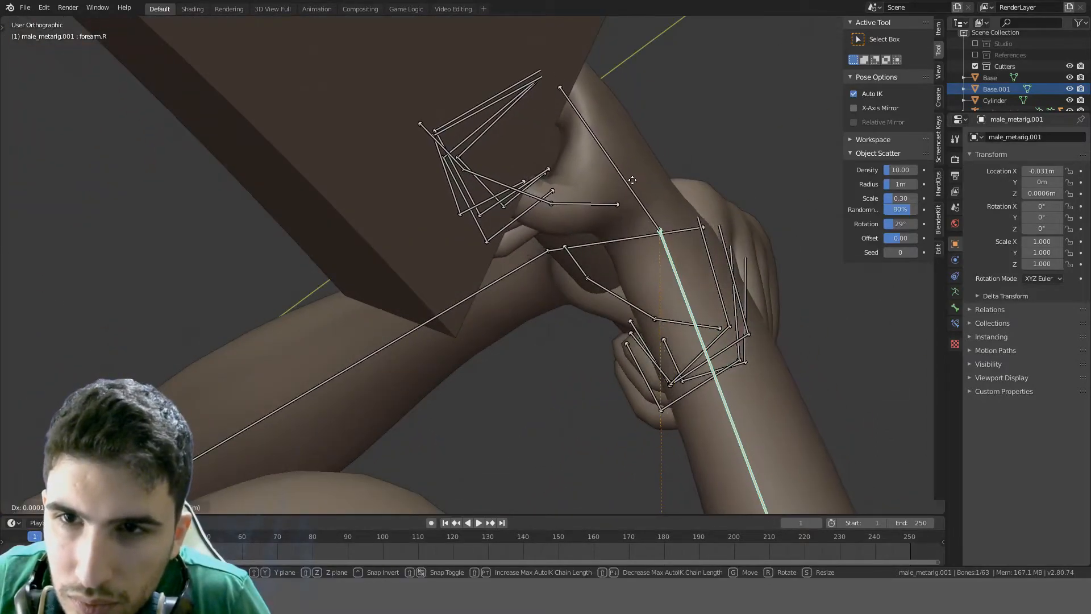
{"action": "left_click", "coordinate": [613, 176]}
{"action": "middle_click_drag", "start_coordinate": [384, 183], "coordinate": [572, 191]}
{"action": "scroll", "coordinate": [560, 132], "scroll_direction": "down", "scroll_amount": 6}
{"action": "middle_click_drag", "start_coordinate": [572, 191], "coordinate": [616, 196]}
{"action": "key", "text": "g"}
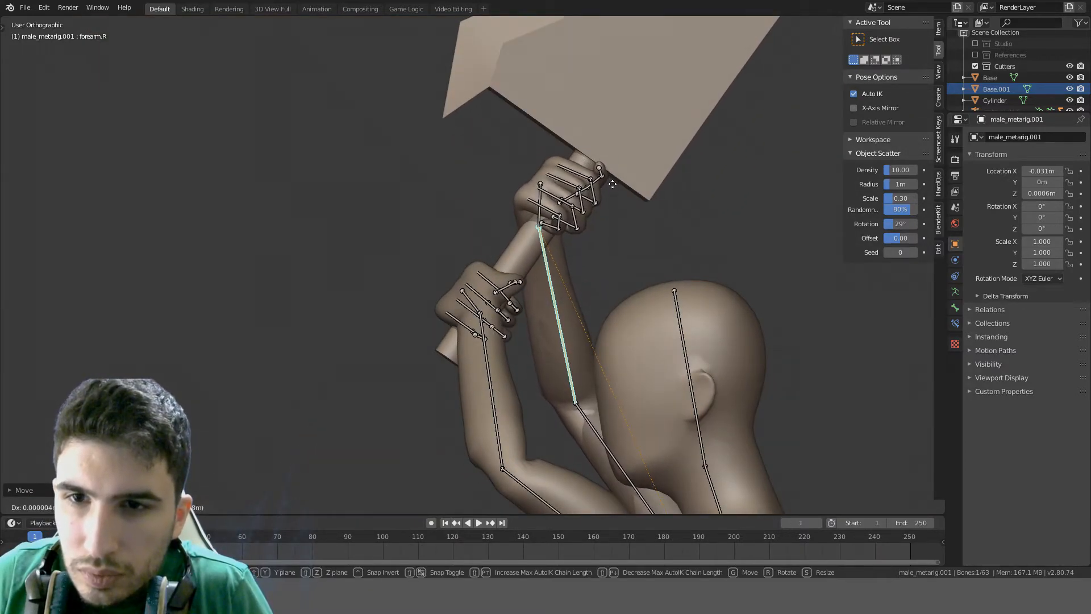
{"action": "middle_click_drag", "start_coordinate": [612, 185], "coordinate": [407, 302]}
Examine the grip on the sword and the standing figure's whole pose alongside the kneeling figure
{"action": "scroll", "coordinate": [546, 255], "scroll_direction": "down", "scroll_amount": 4}
{"action": "key", "text": "a"}
{"action": "key", "text": "a"}
{"action": "key", "text": "a"}
{"action": "scroll", "coordinate": [573, 286], "scroll_direction": "down", "scroll_amount": 2}
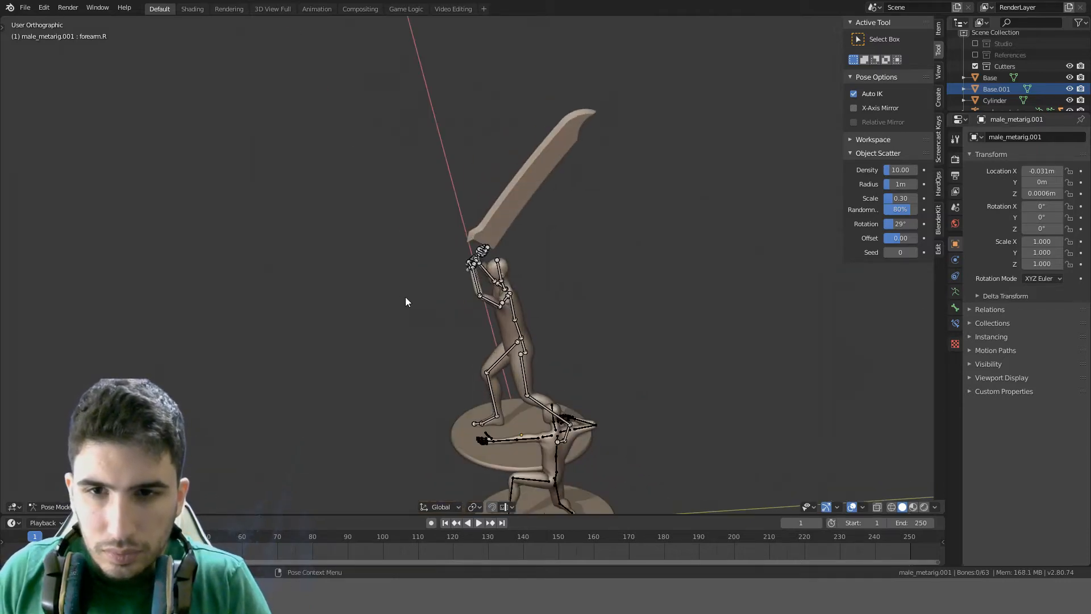
{"action": "scroll", "coordinate": [570, 309], "scroll_direction": "up", "scroll_amount": 5}
{"action": "scroll", "coordinate": [482, 190], "scroll_direction": "down", "scroll_amount": 5}
{"action": "scroll", "coordinate": [526, 263], "scroll_direction": "up", "scroll_amount": 5}
{"action": "scroll", "coordinate": [530, 263], "scroll_direction": "down", "scroll_amount": 7}
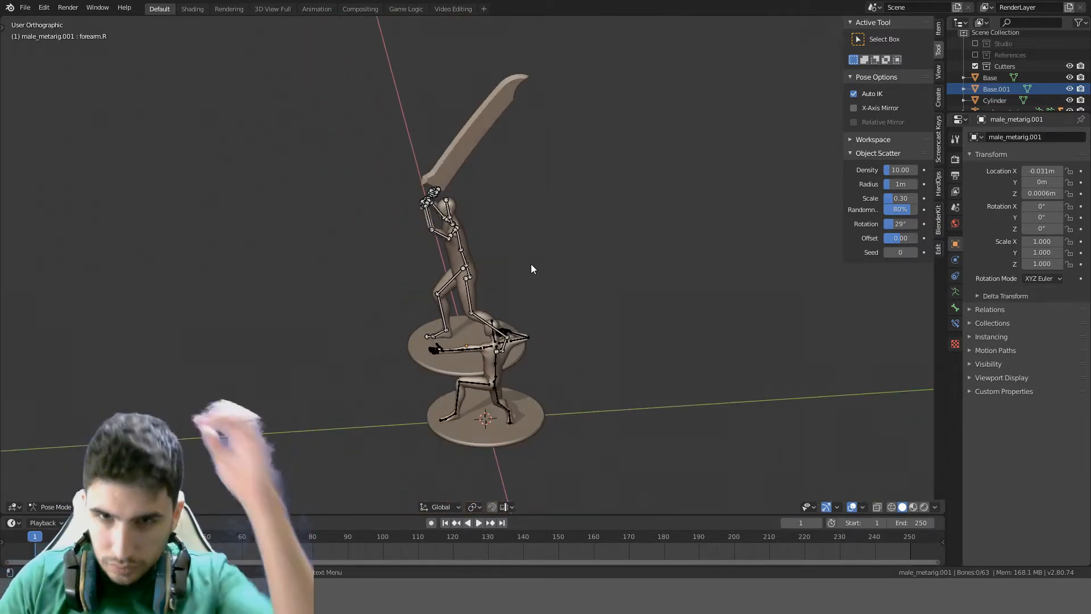
{"action": "scroll", "coordinate": [529, 265], "scroll_direction": "up", "scroll_amount": 1}
{"action": "scroll", "coordinate": [528, 262], "scroll_direction": "up", "scroll_amount": 1}
Leave Pose Mode on the standing figure's rig and return to Object Mode
{"action": "middle_click_drag", "start_coordinate": [490, 244], "coordinate": [619, 253]}
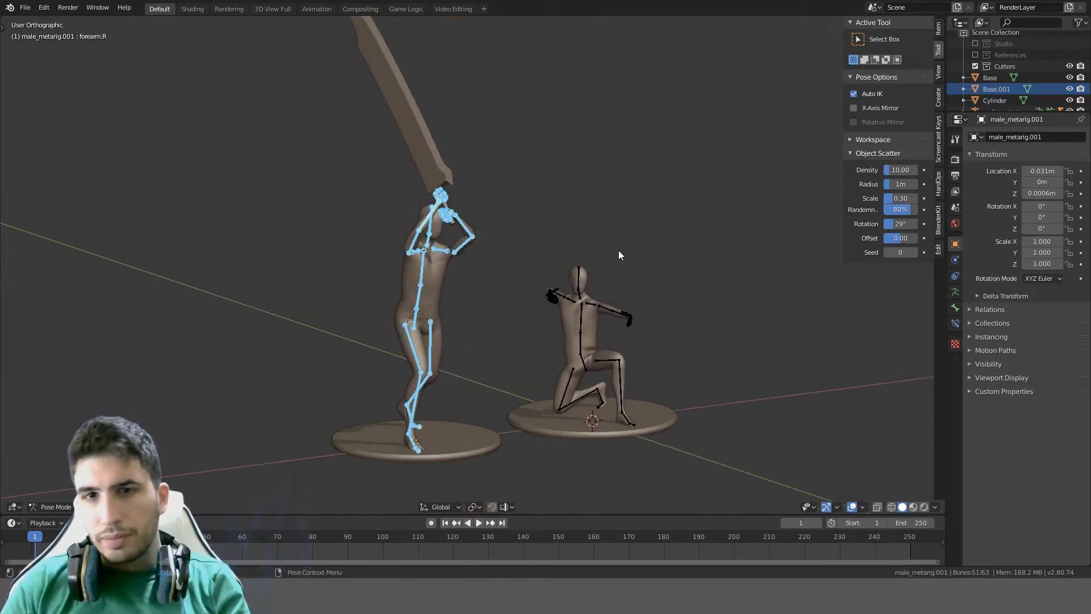
{"action": "left_click", "coordinate": [63, 507]}
{"action": "left_click", "coordinate": [64, 493]}
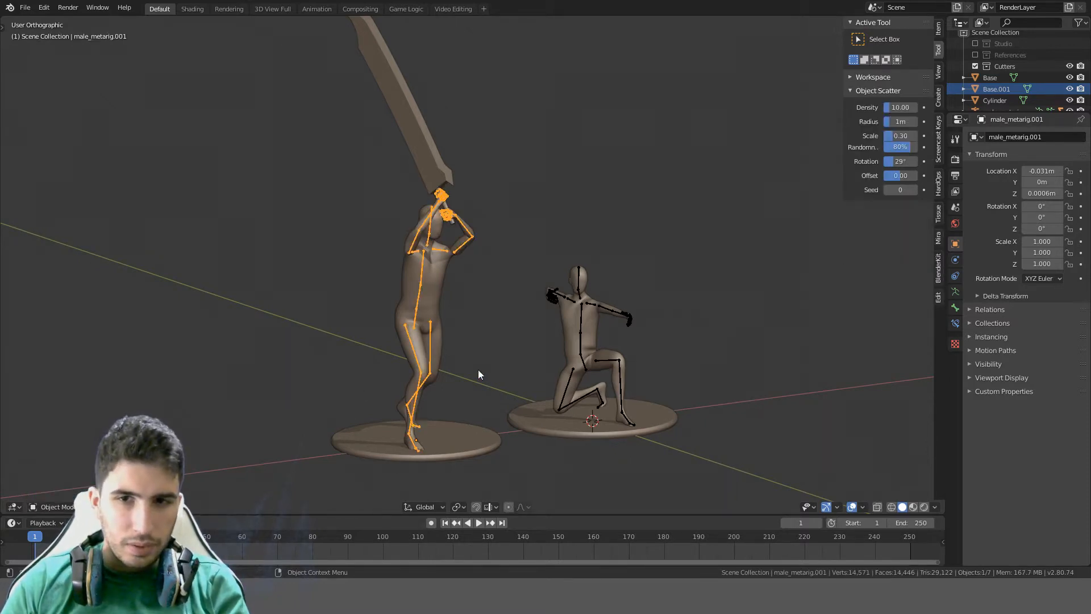
Deselect the standing figure's rig and check both figures from the right side view
{"action": "scroll", "coordinate": [681, 314], "scroll_direction": "down", "scroll_amount": 2}
{"action": "key", "text": "KP_3"}
{"action": "scroll", "coordinate": [681, 314], "scroll_direction": "up", "scroll_amount": 4}
{"action": "left_click", "coordinate": [681, 319]}
{"action": "middle_click_drag", "start_coordinate": [513, 294], "coordinate": [478, 236], "text": "shift"}
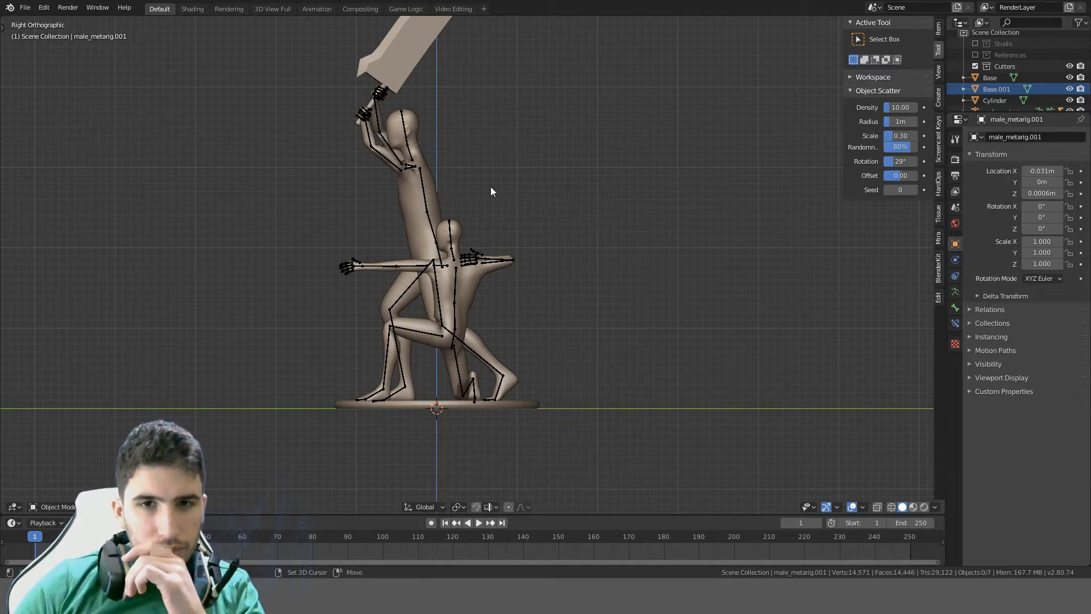
Start appending from a library and look through the •Bought• folder, including 3D Wolf and Mantissa CC0, for a usable model
{"action": "key", "text": "shift+F1"}
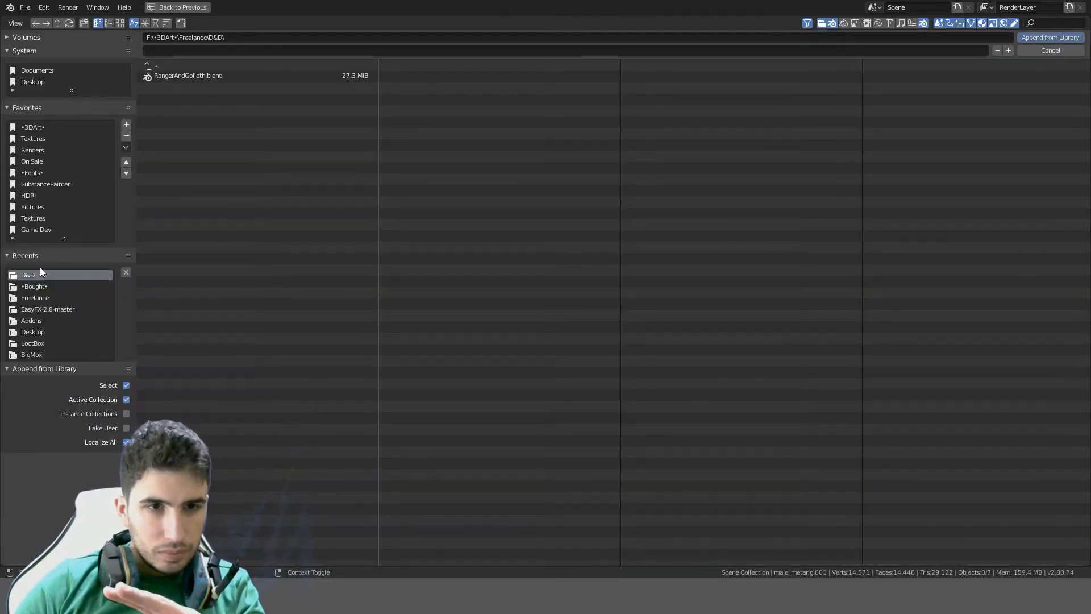
{"action": "left_click", "coordinate": [35, 286]}
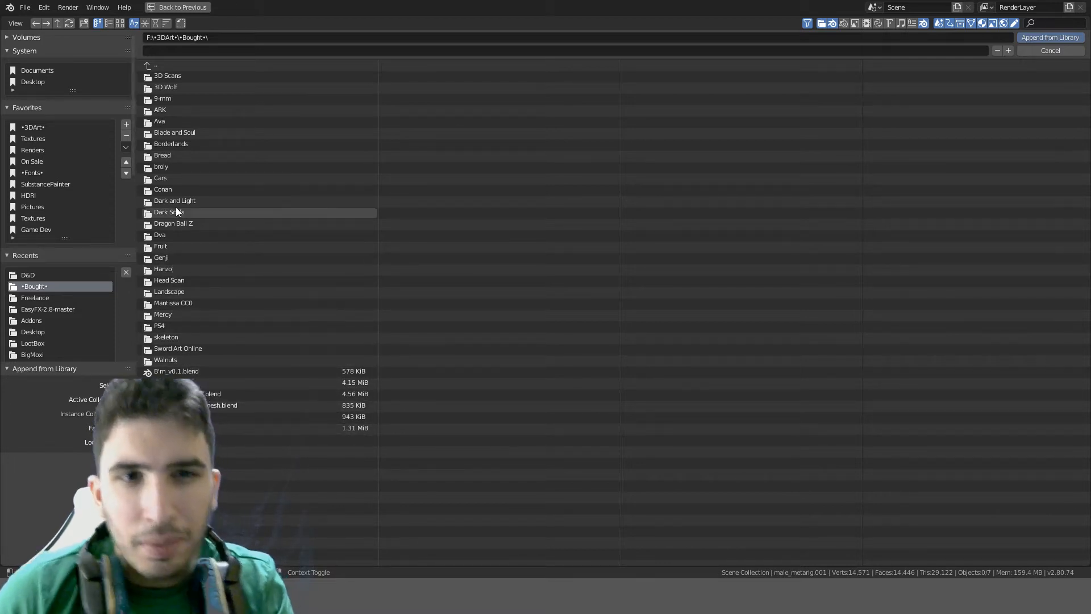
{"action": "left_click", "coordinate": [171, 87]}
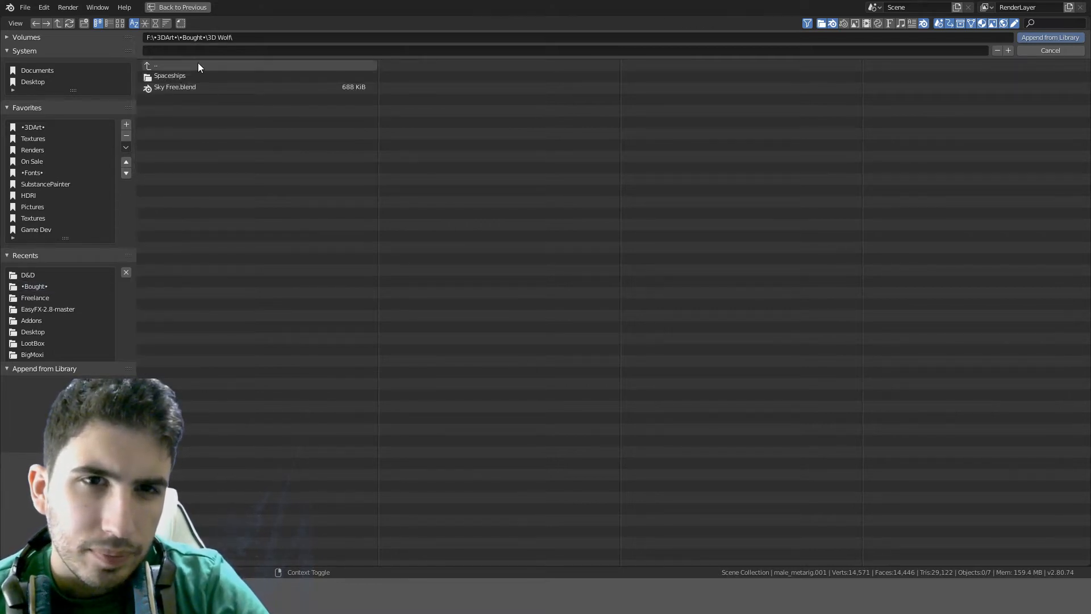
{"action": "left_click", "coordinate": [197, 65]}
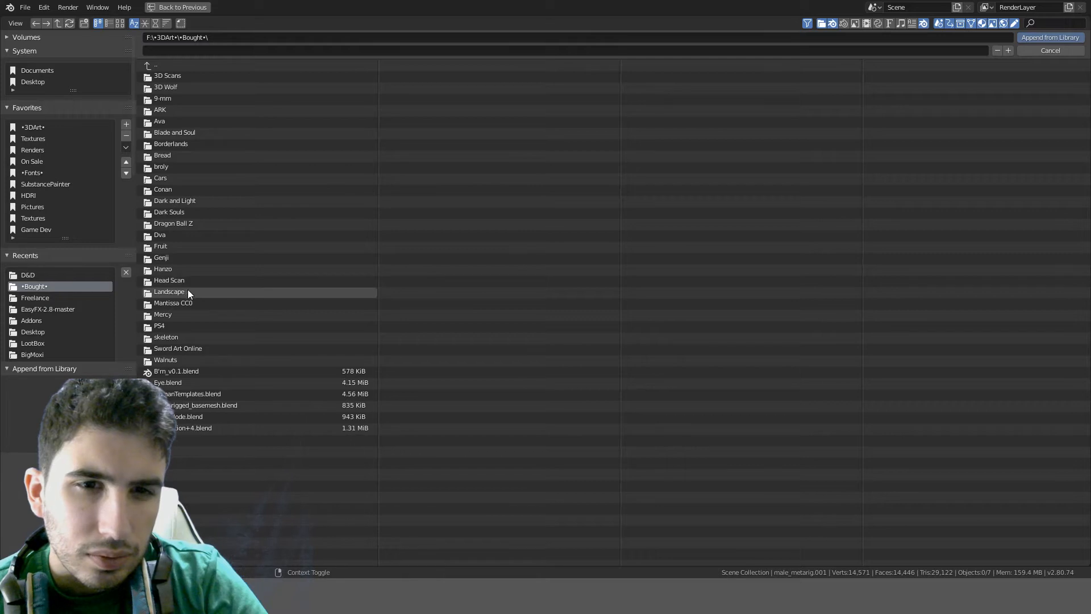
{"action": "left_click", "coordinate": [194, 304]}
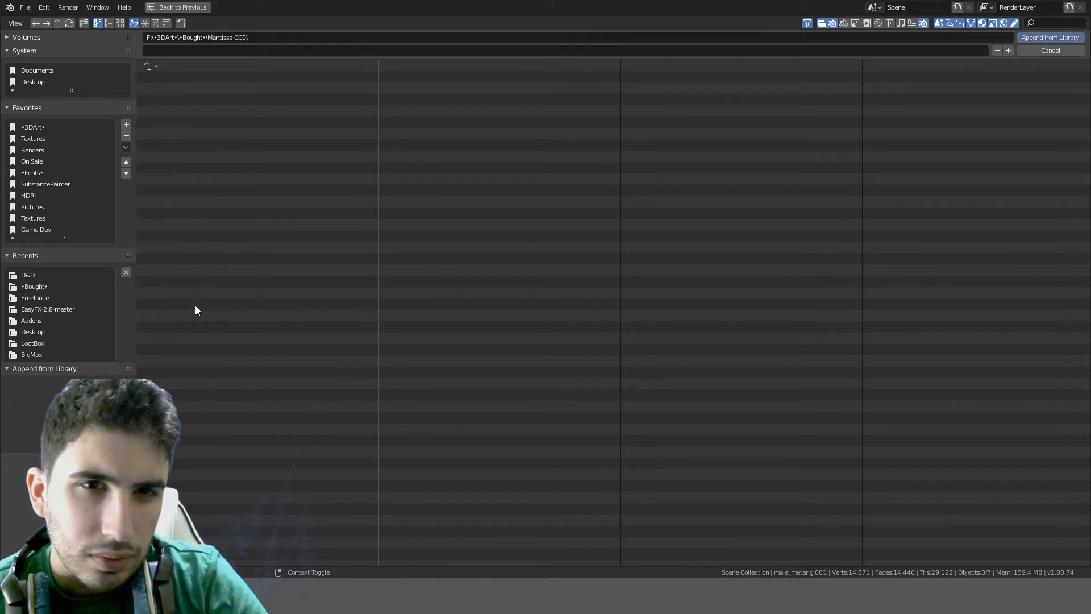
{"action": "left_click", "coordinate": [185, 67]}
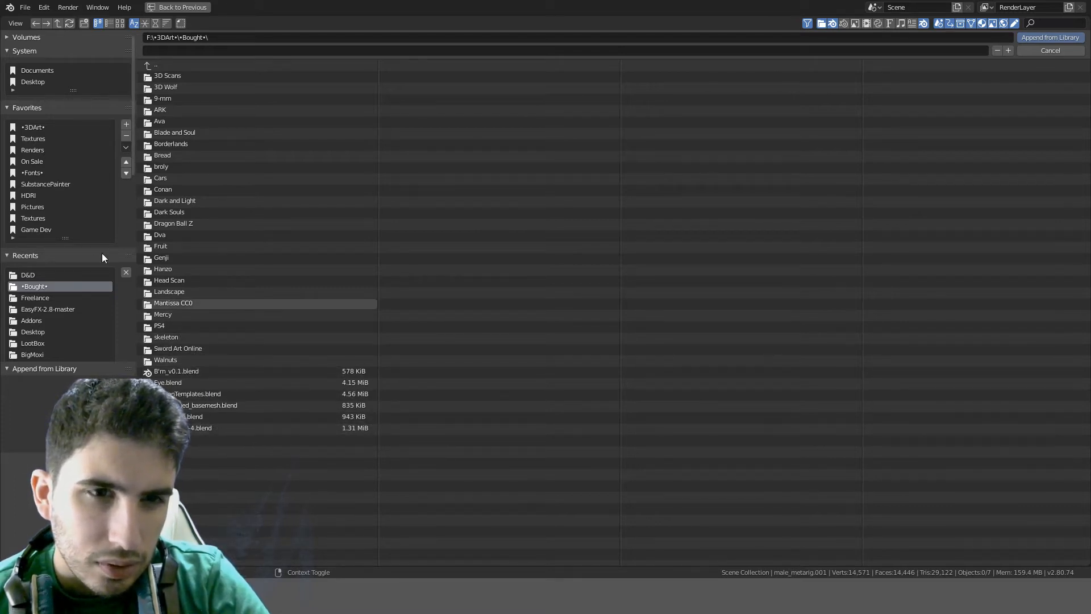
Look through the 3DModels folder and its •Not Mine• subfolders Skyrim and Templates, and cancel the append
{"action": "left_click", "coordinate": [36, 128]}
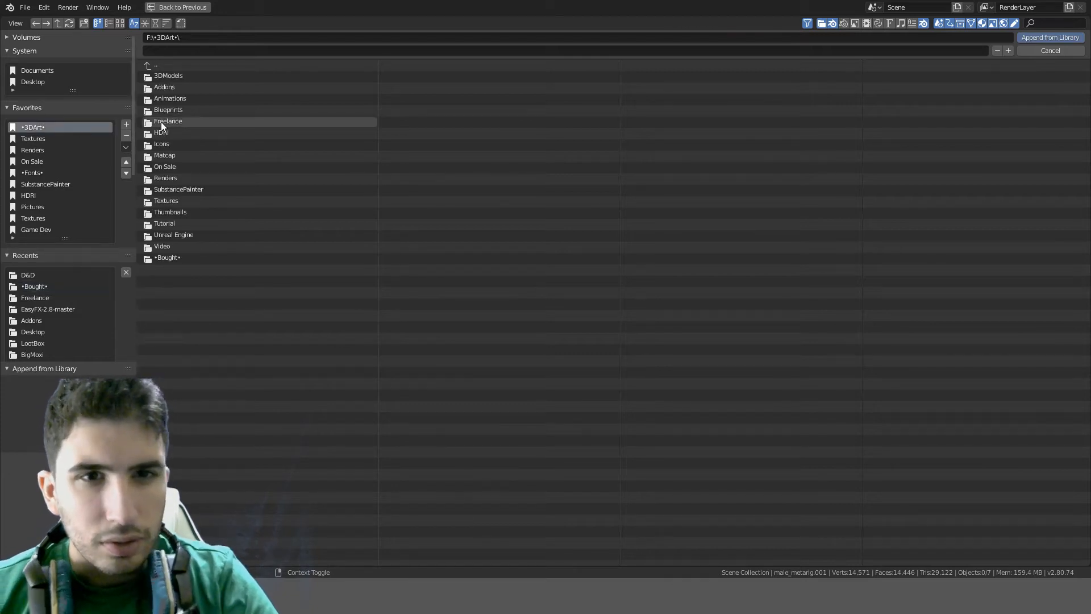
{"action": "left_click", "coordinate": [169, 255]}
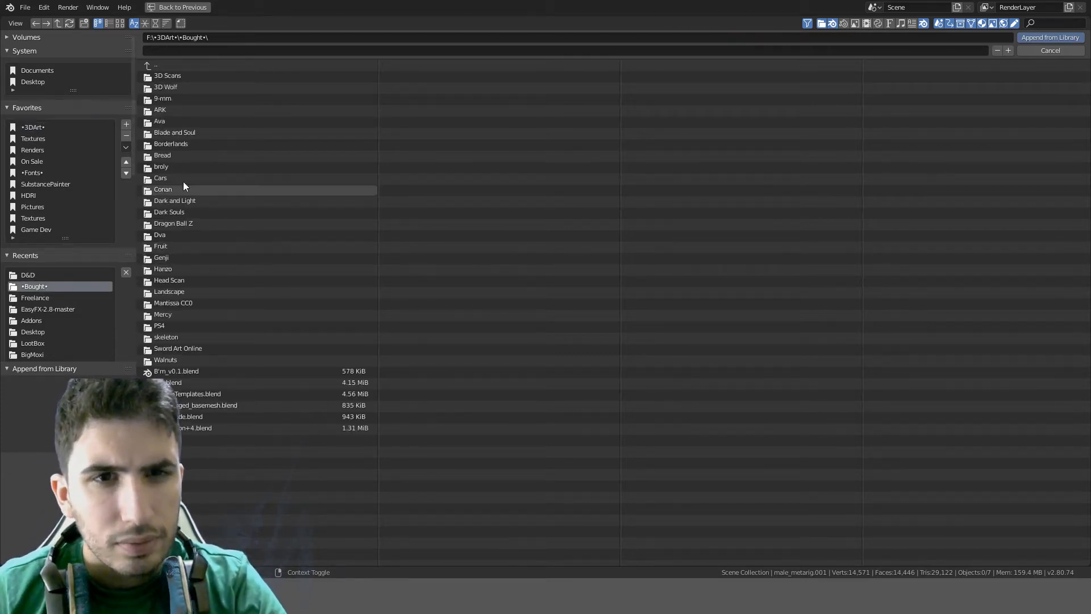
{"action": "left_click", "coordinate": [183, 65]}
{"action": "left_click", "coordinate": [177, 78]}
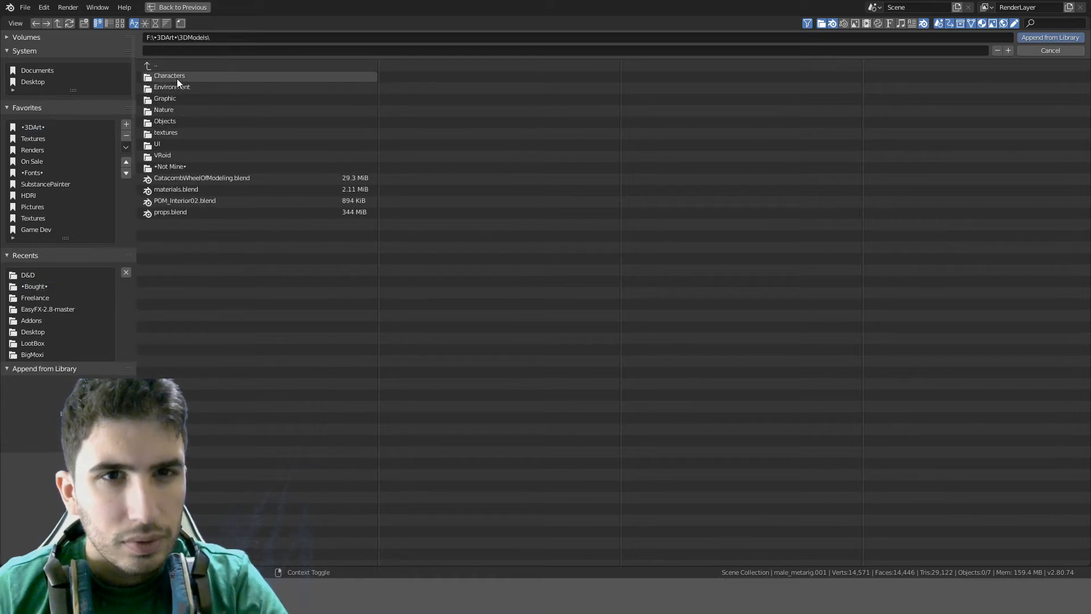
{"action": "left_click", "coordinate": [190, 165]}
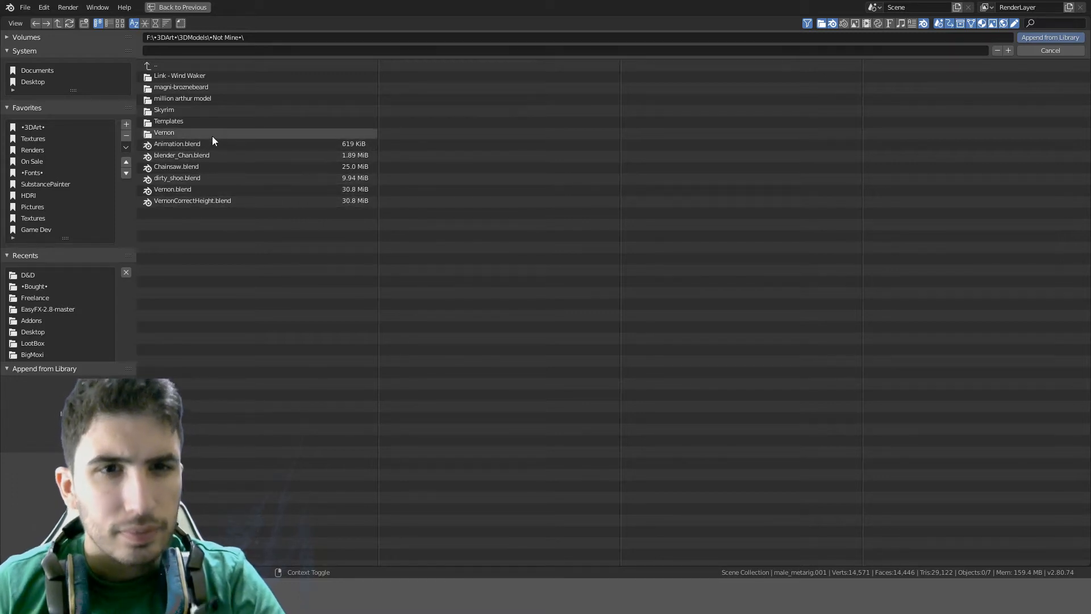
{"action": "left_click", "coordinate": [203, 108]}
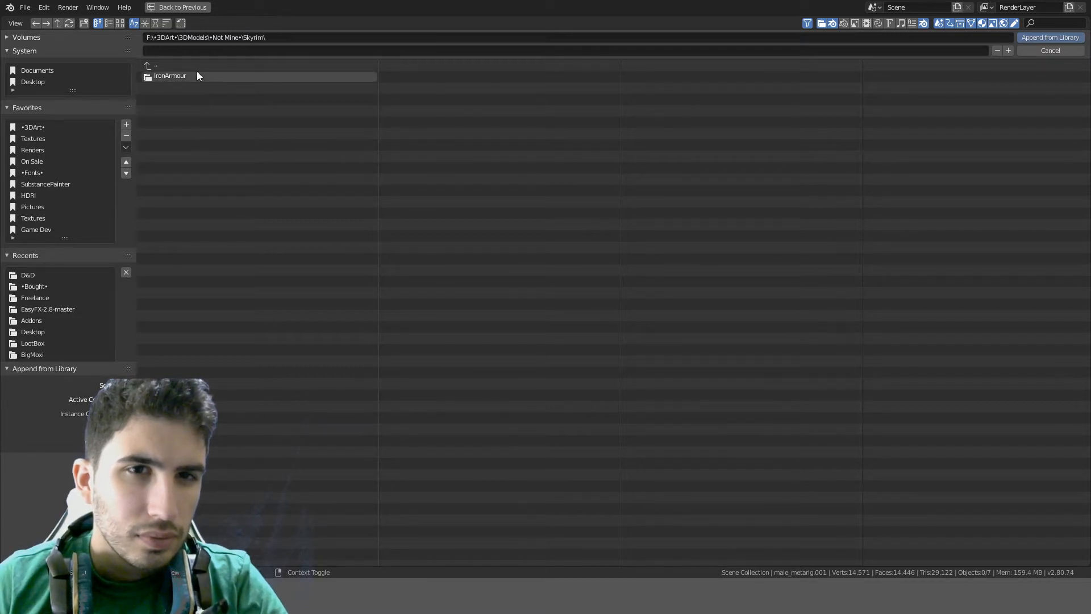
{"action": "left_click", "coordinate": [197, 66]}
{"action": "left_click", "coordinate": [189, 121]}
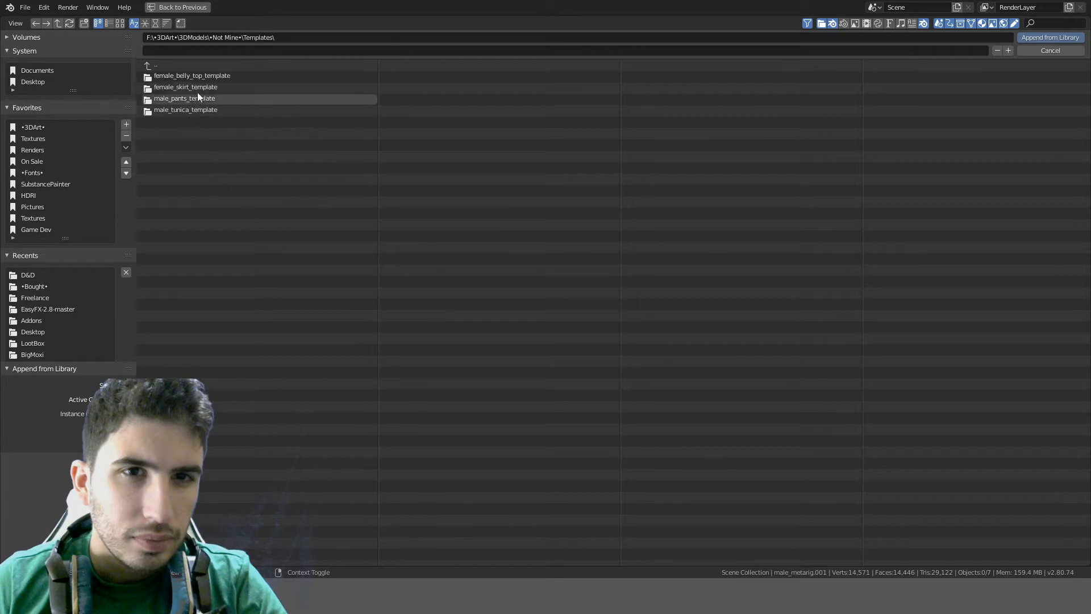
{"action": "left_click", "coordinate": [214, 65]}
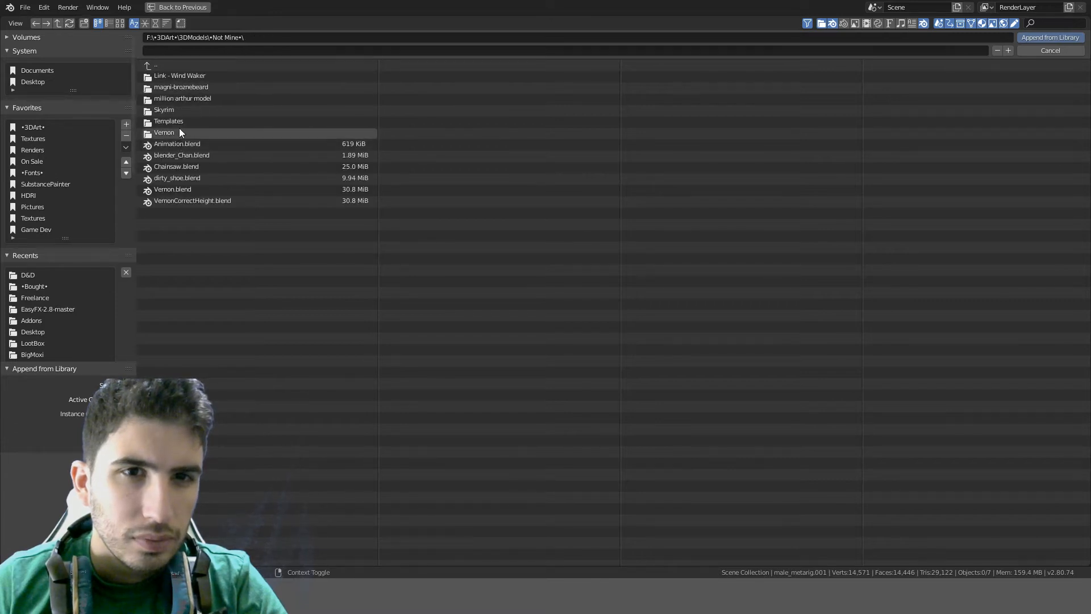
{"action": "left_click", "coordinate": [179, 66]}
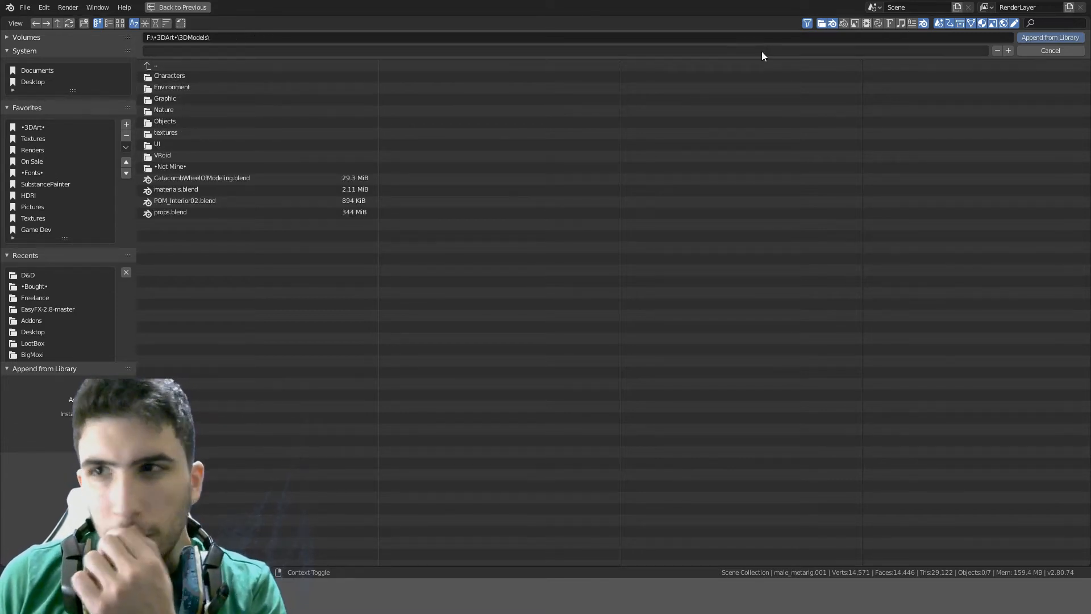
{"action": "left_click", "coordinate": [1042, 50]}
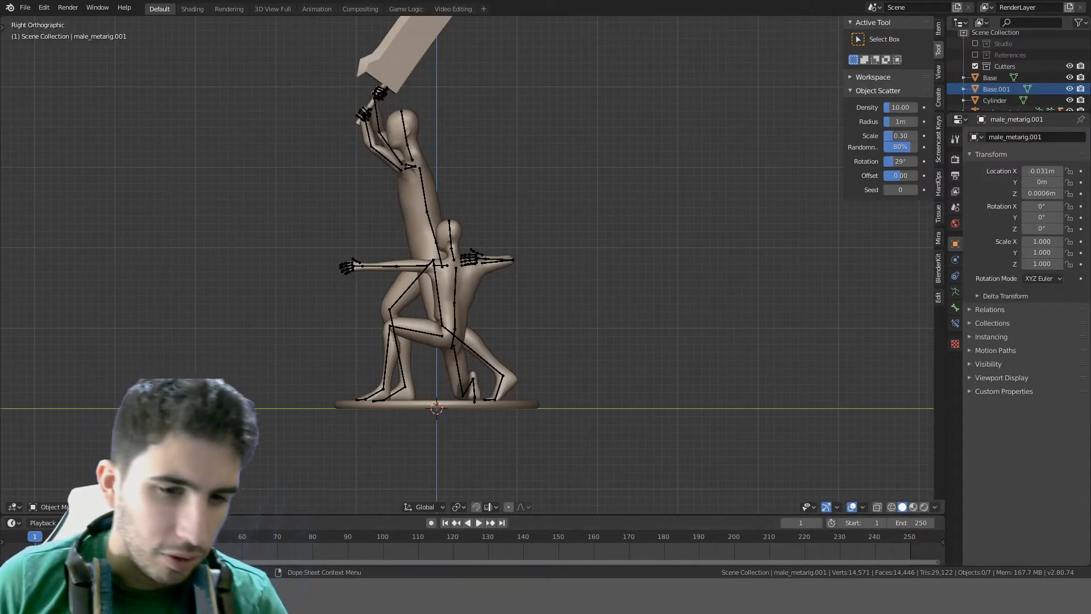
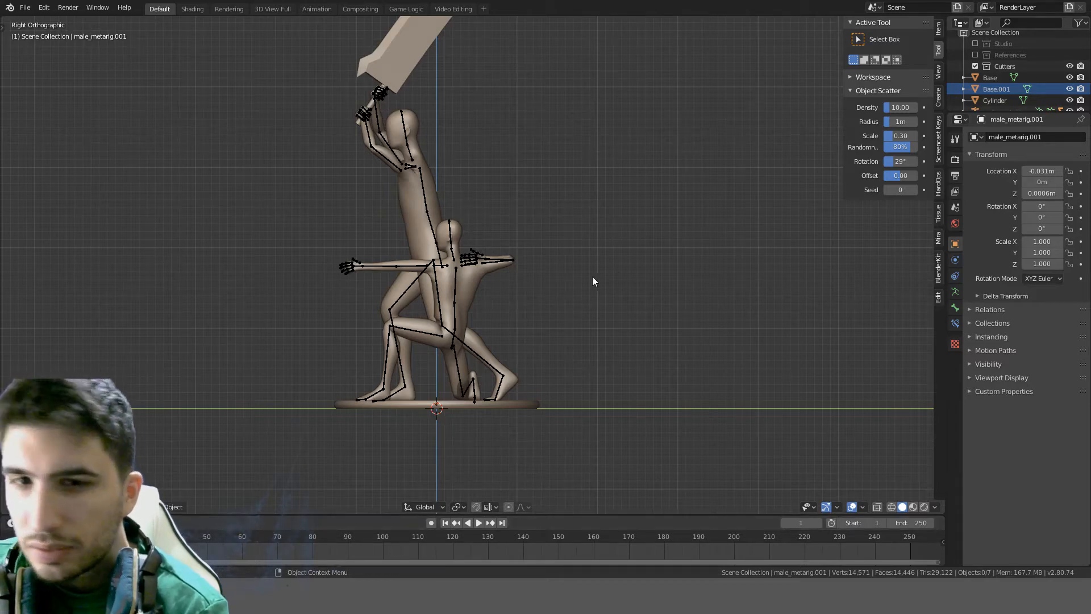
Examine both posed figures and the raised sword together at an angle with nothing selected
{"action": "middle_click_drag", "start_coordinate": [592, 276], "coordinate": [718, 308]}
{"action": "key", "text": "a"}
{"action": "key", "text": "alt+a"}
{"action": "scroll", "coordinate": [712, 289], "scroll_direction": "up", "scroll_amount": 7}
{"action": "scroll", "coordinate": [739, 266], "scroll_direction": "down", "scroll_amount": 3}
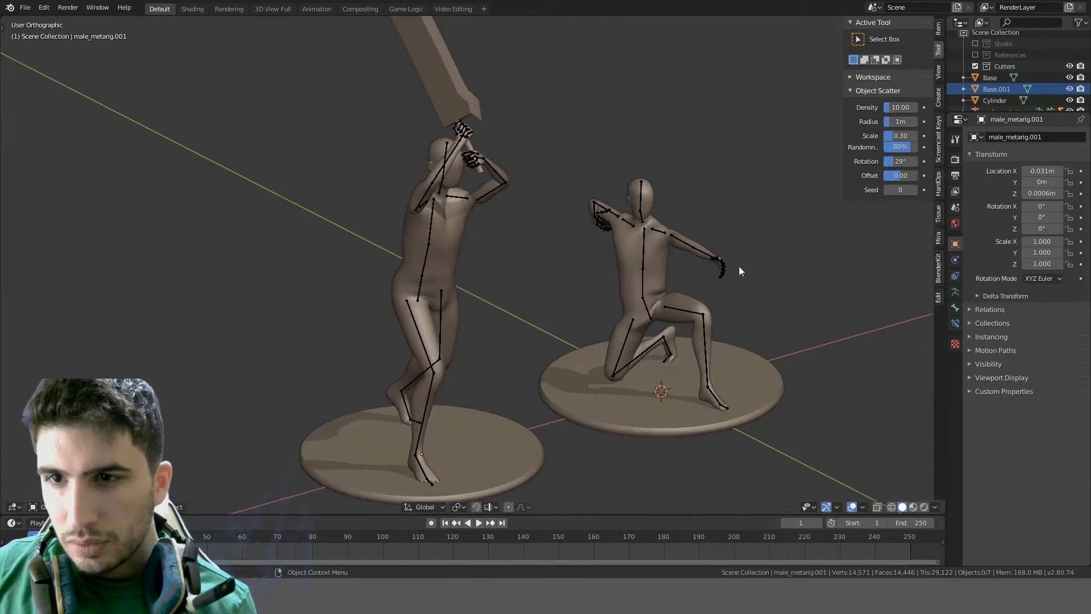
{"action": "scroll", "coordinate": [589, 274], "scroll_direction": "down", "scroll_amount": 5}
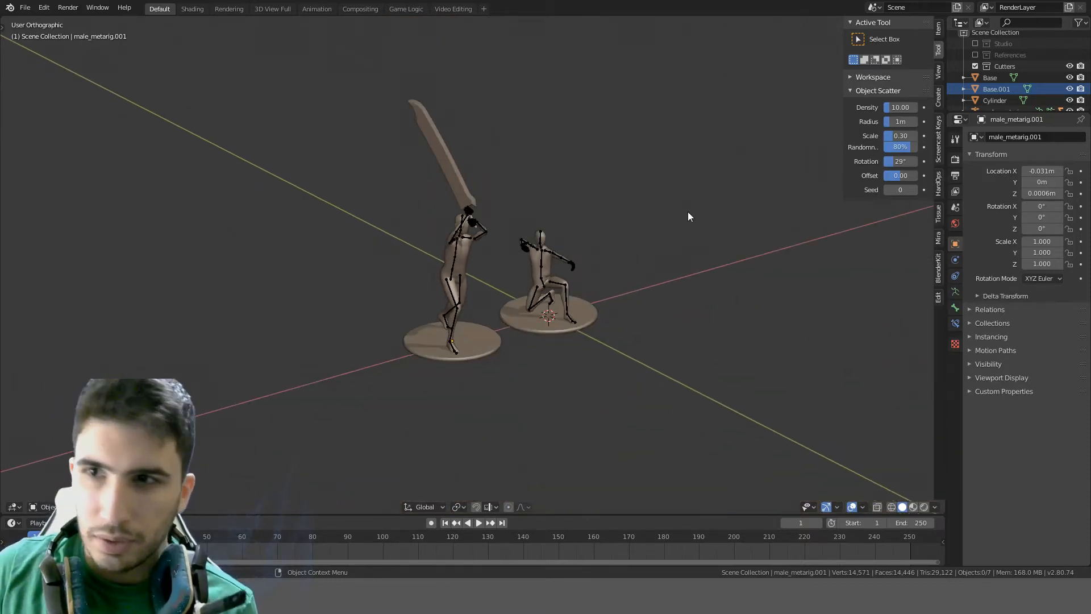
Show the References collection and compare the character drawings with the posed figures, ending in the front view
{"action": "left_click", "coordinate": [976, 54]}
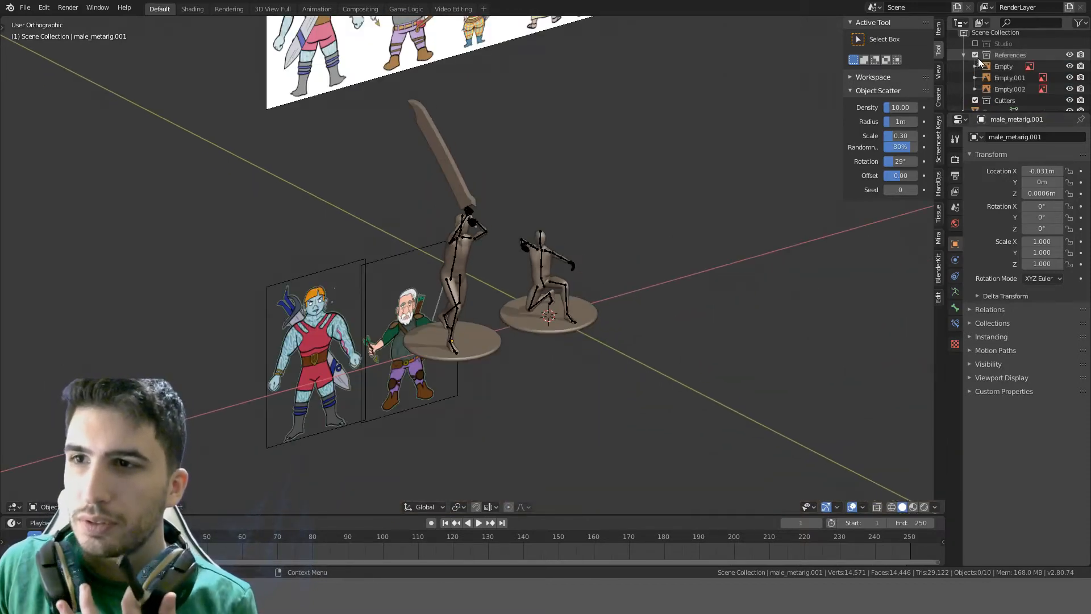
{"action": "middle_click_drag", "start_coordinate": [459, 328], "coordinate": [430, 288]}
{"action": "scroll", "coordinate": [479, 422], "scroll_direction": "up", "scroll_amount": 2}
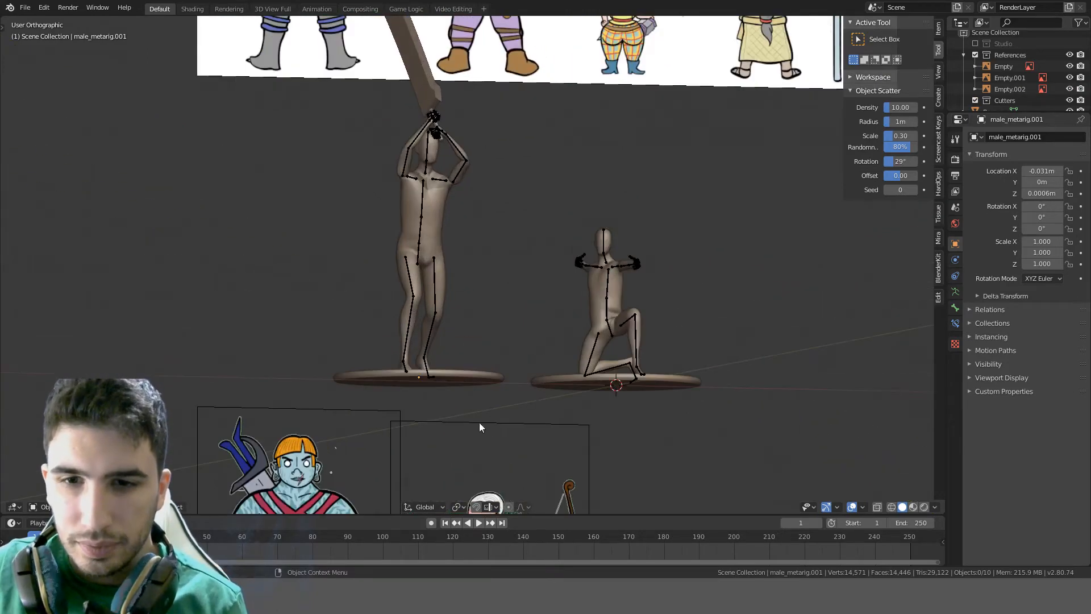
{"action": "scroll", "coordinate": [579, 344], "scroll_direction": "up", "scroll_amount": 2}
{"action": "middle_click_drag", "start_coordinate": [581, 345], "coordinate": [556, 148], "text": "shift"}
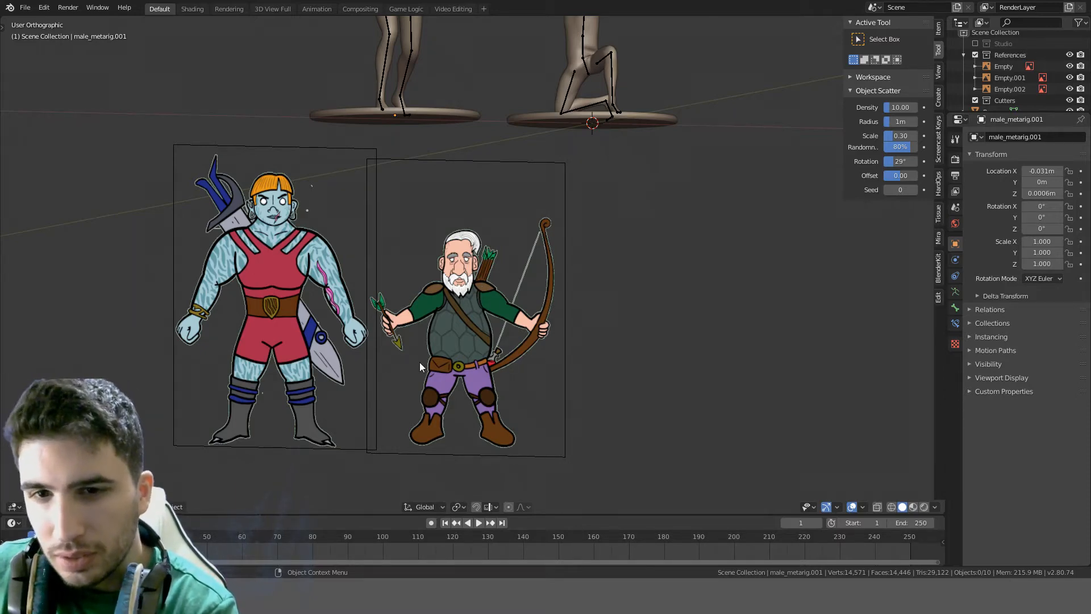
{"action": "scroll", "coordinate": [632, 167], "scroll_direction": "down", "scroll_amount": 3}
{"action": "scroll", "coordinate": [632, 166], "scroll_direction": "up", "scroll_amount": 2}
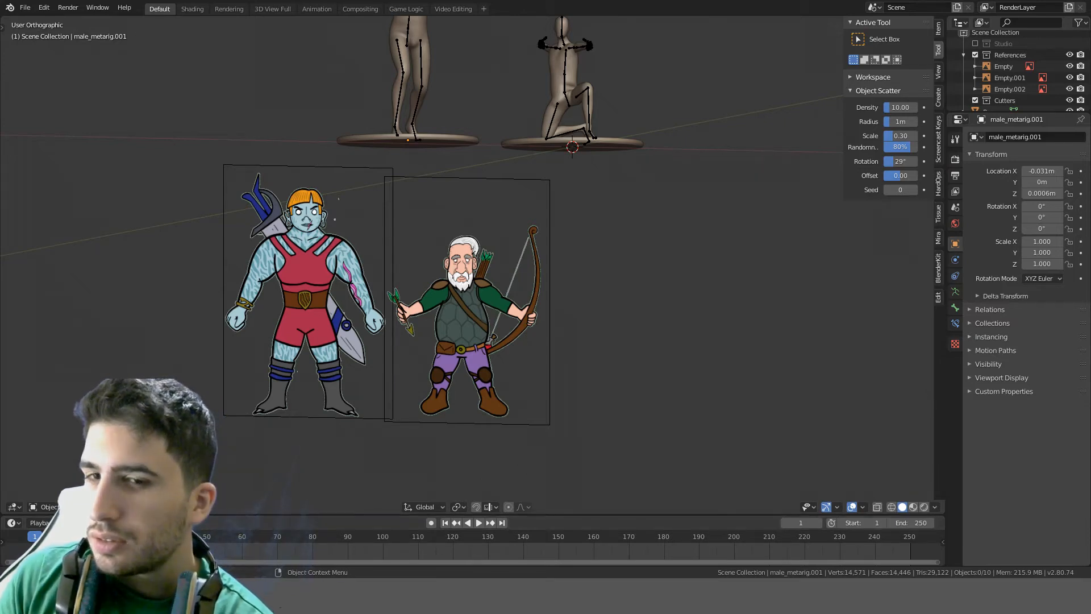
{"action": "middle_click_drag", "start_coordinate": [594, 320], "coordinate": [618, 312]}
{"action": "key", "text": "KP_1"}
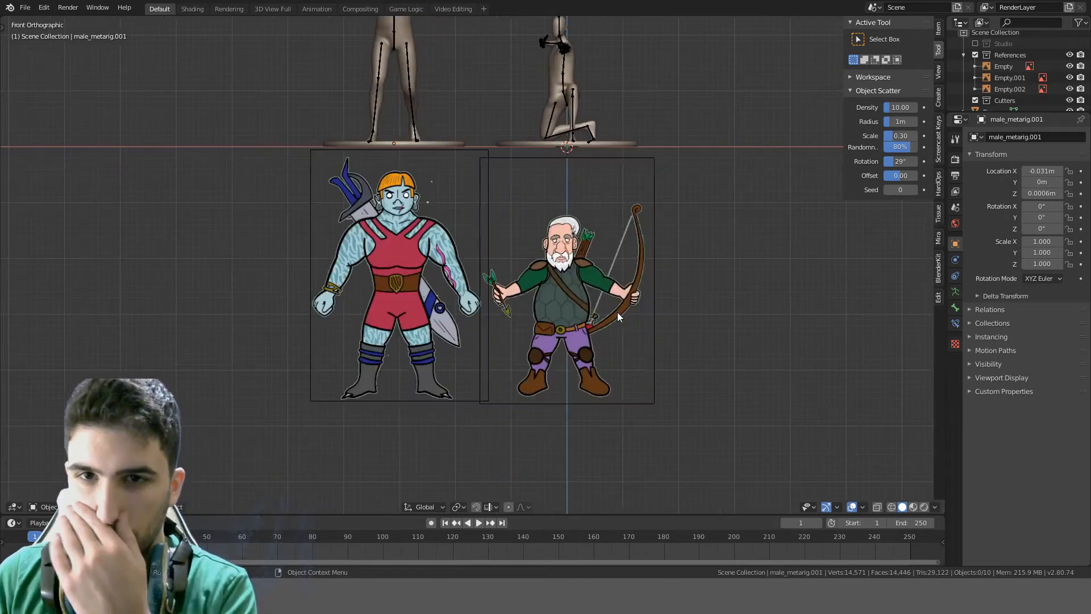
{"action": "scroll", "coordinate": [619, 288], "scroll_direction": "down", "scroll_amount": 5}
{"action": "middle_click_drag", "start_coordinate": [299, 44], "coordinate": [297, 91], "text": "shift"}
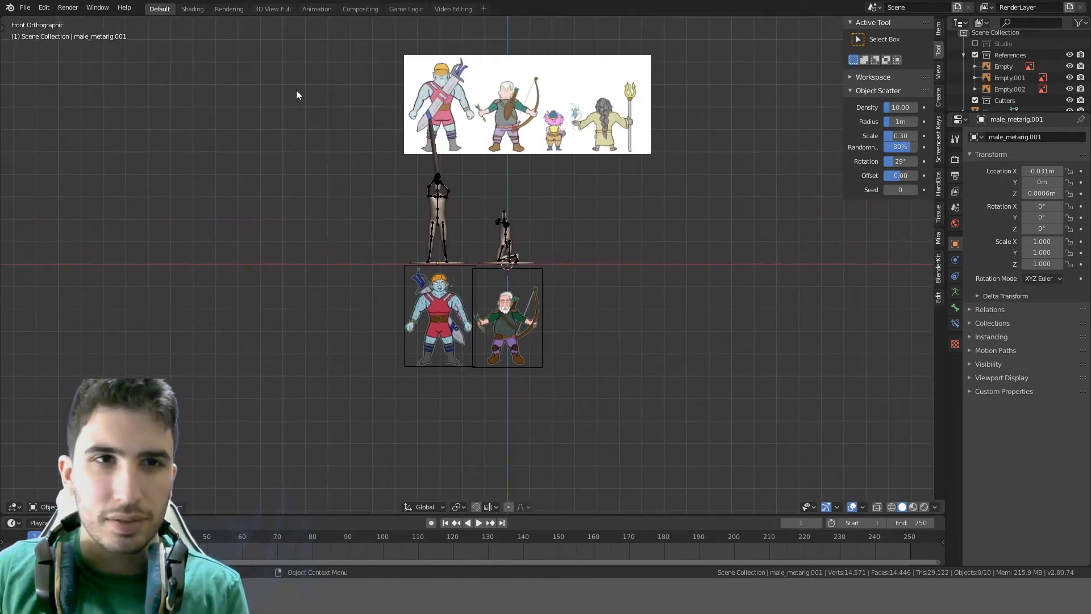
Import the FBX bow model weapon_bow_ShenMin.FBX from the •Bought• folder
{"action": "left_click", "coordinate": [25, 7]}
{"action": "mouse_move", "coordinate": [54, 159]}
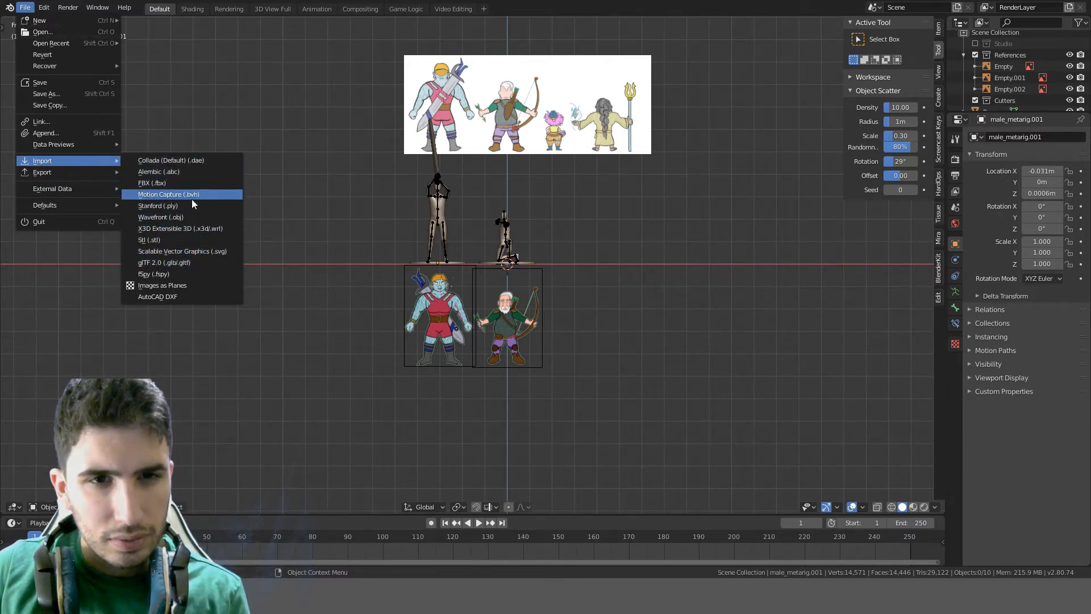
{"action": "left_click", "coordinate": [163, 188]}
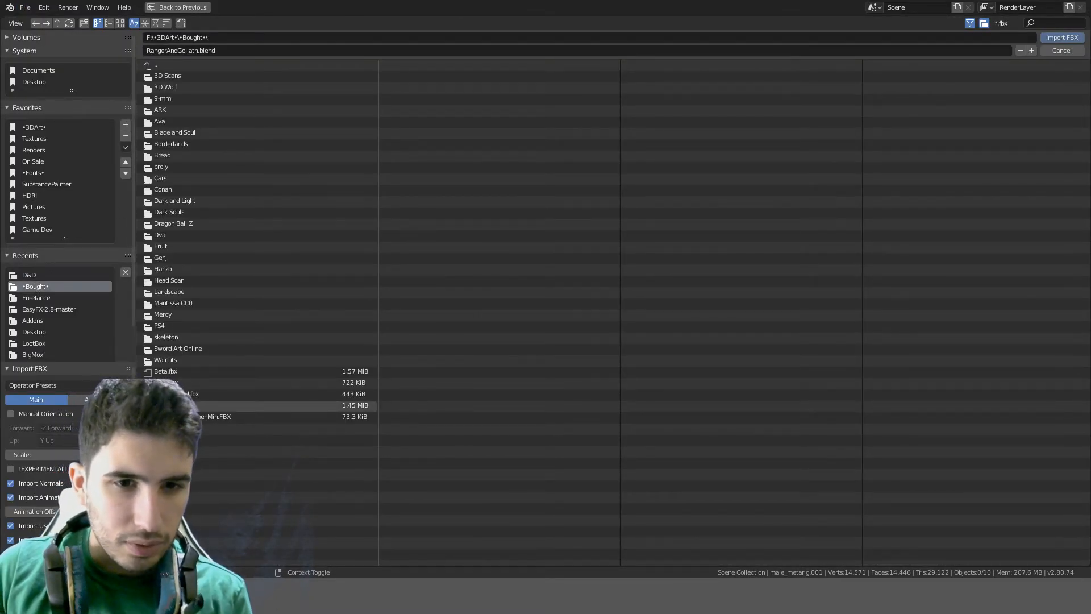
{"action": "left_click", "coordinate": [262, 416]}
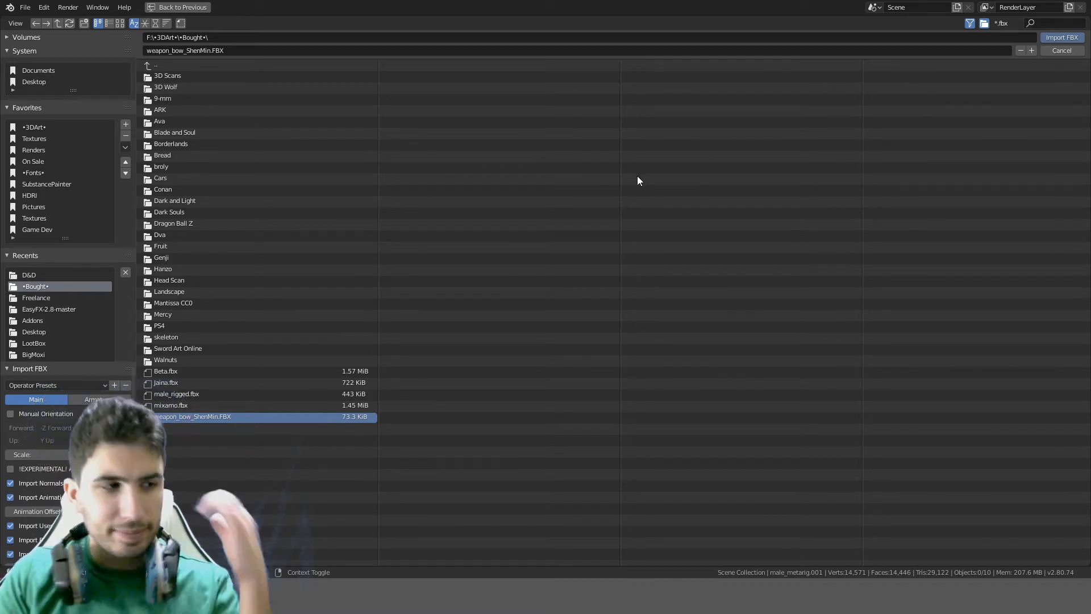
{"action": "key", "text": "Return"}
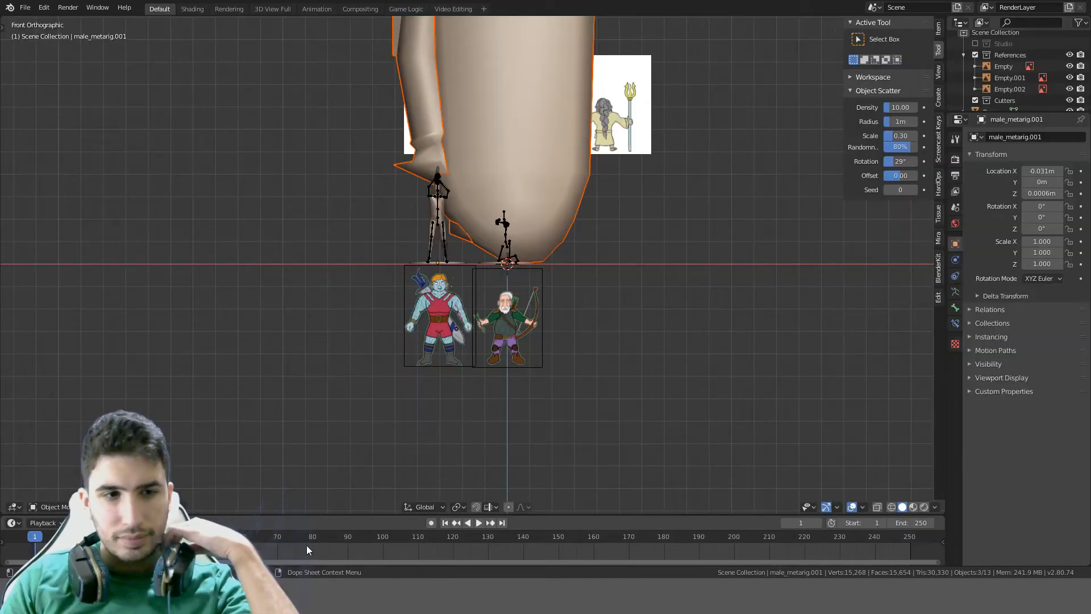
Scale the imported bow and quiver down to roughly the kneeling figure's height and hide the References collection
{"action": "middle_click_drag", "start_coordinate": [590, 385], "coordinate": [507, 328]}
{"action": "key", "text": "s"}
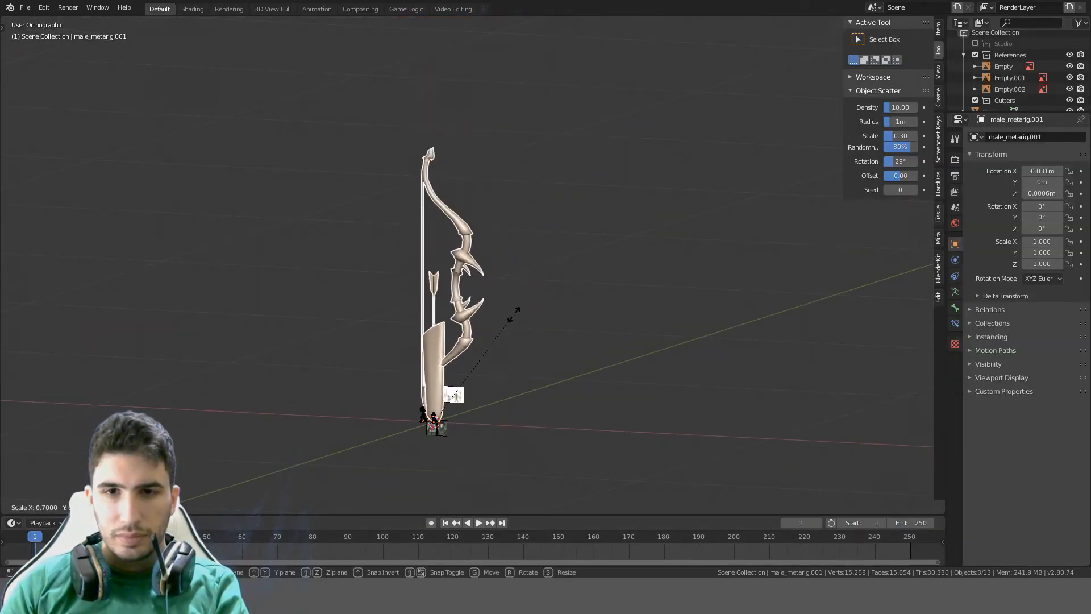
{"action": "left_click", "coordinate": [465, 414]}
{"action": "key", "text": "KP_Decimal"}
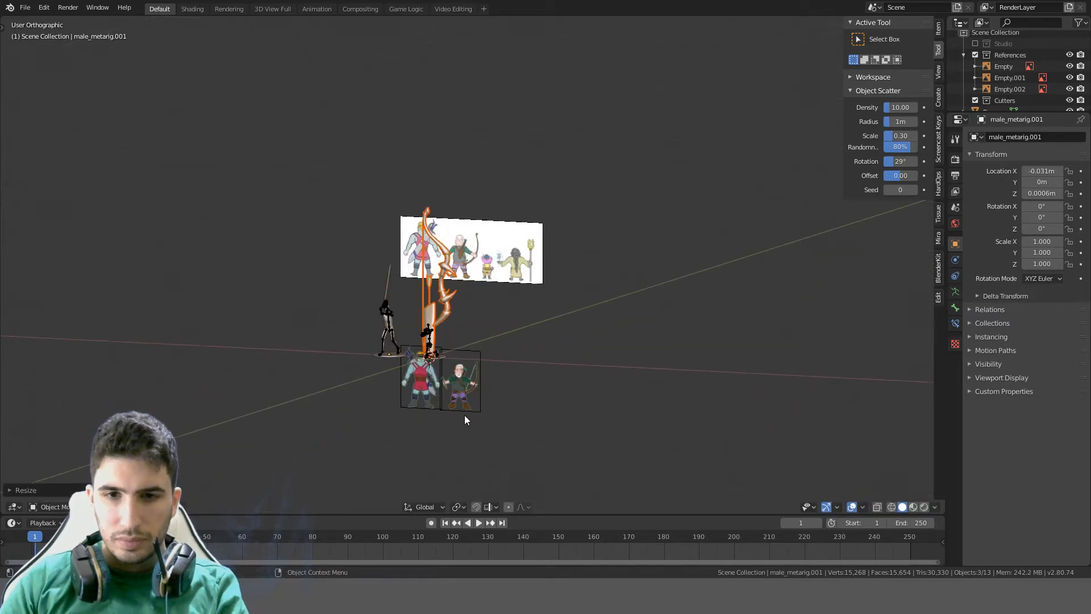
{"action": "left_click", "coordinate": [976, 55]}
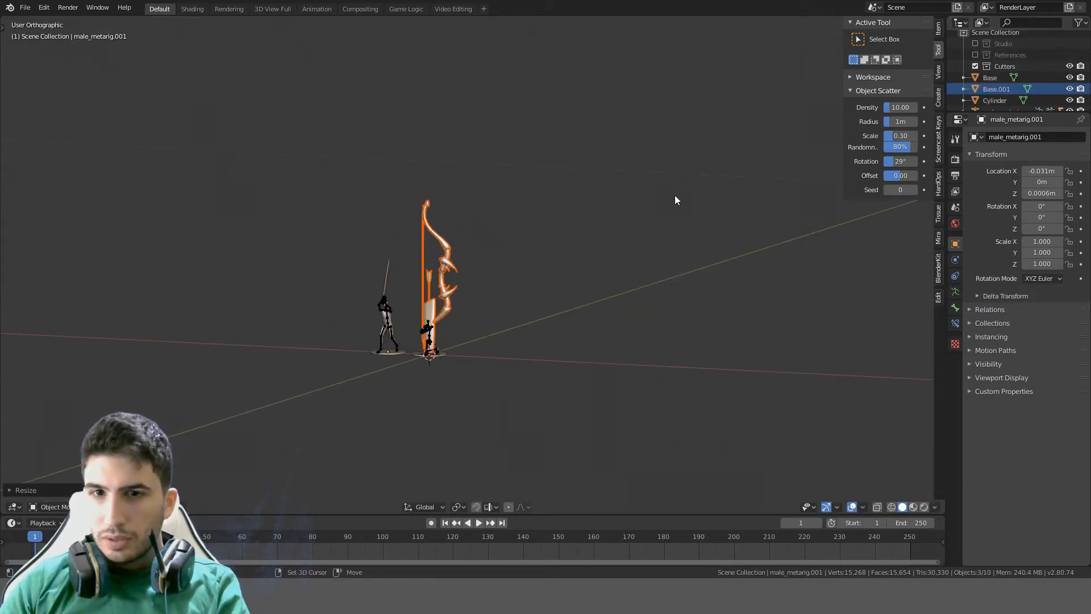
{"action": "key", "text": "KP_Decimal"}
{"action": "key", "text": "s"}
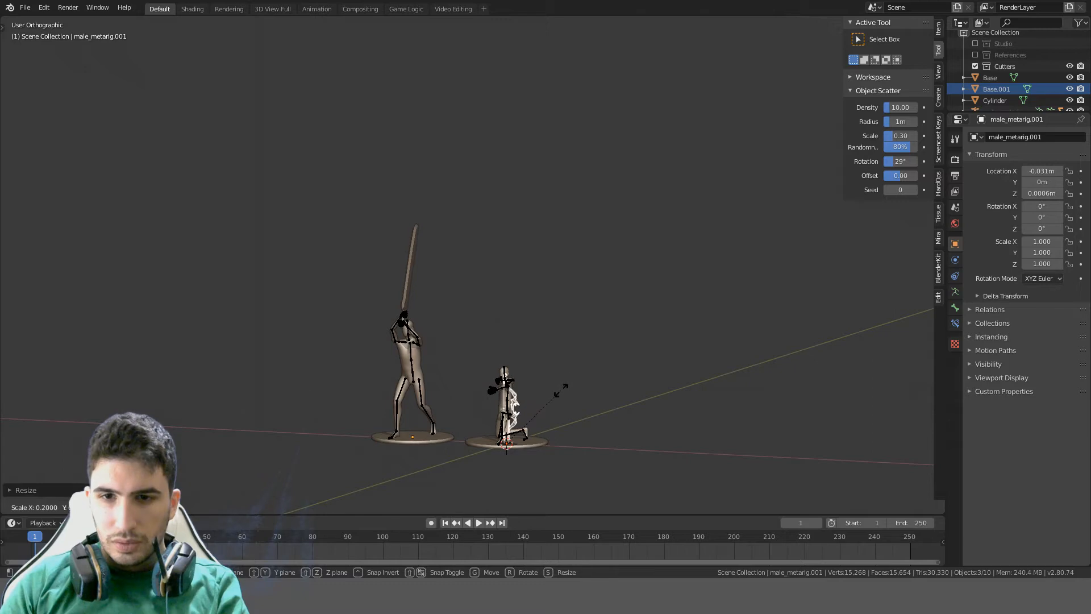
{"action": "left_click", "coordinate": [561, 389]}
Rotate the imported bow and quiver 90° about the Z axis and move them in front of the kneeling figure in the right view
{"action": "key", "text": "KP_3"}
{"action": "middle_click_drag", "start_coordinate": [560, 396], "coordinate": [540, 156], "text": "shift"}
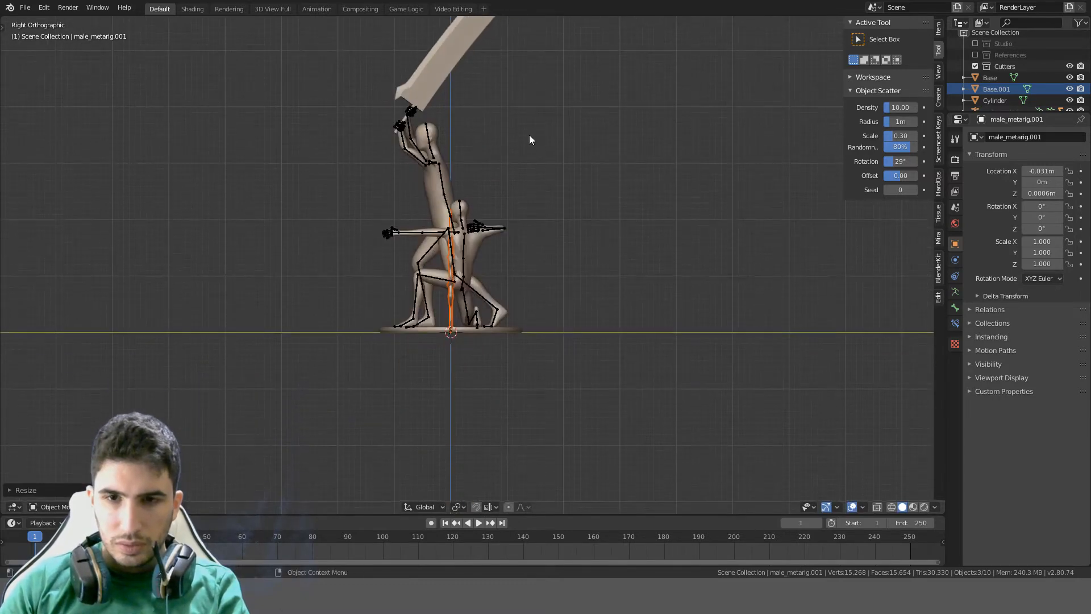
{"action": "type", "text": "rz90"}
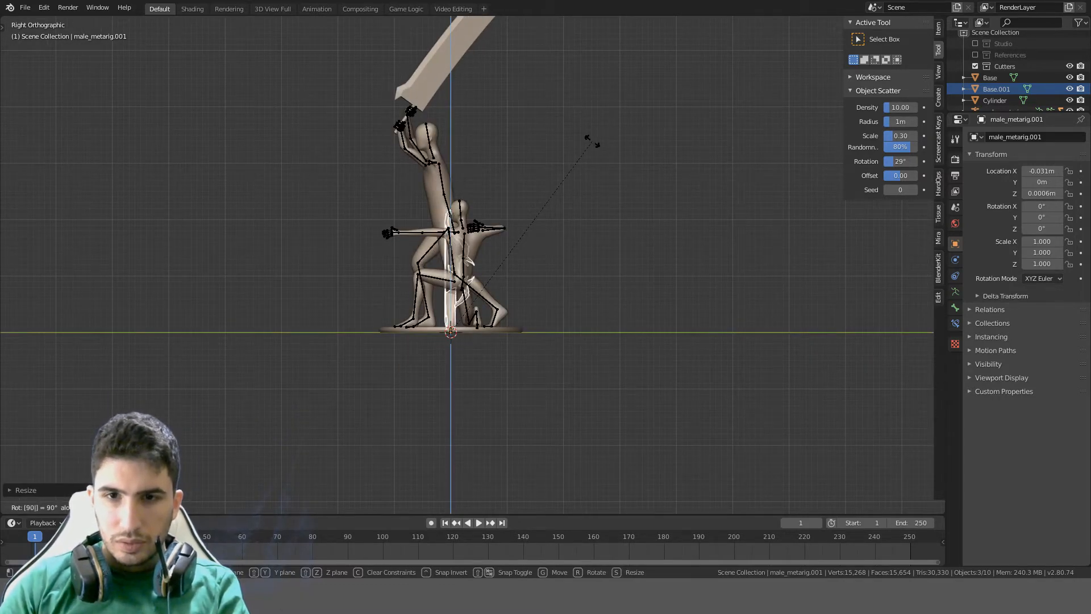
{"action": "key", "text": "Return"}
{"action": "key", "text": "g"}
{"action": "left_click", "coordinate": [258, 166]}
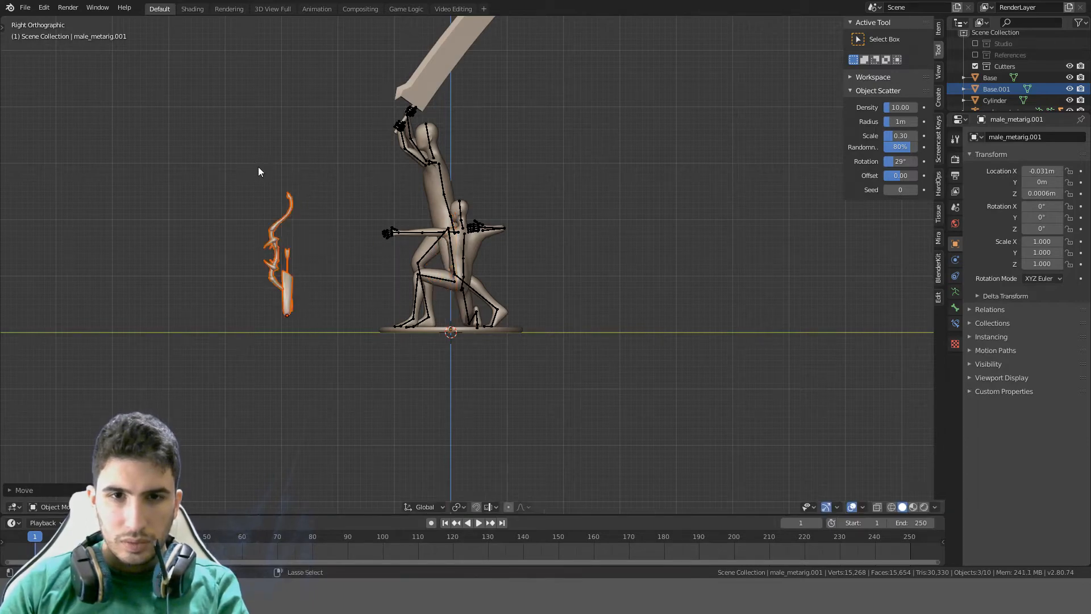
Move only the bow to the kneeling figure's outstretched hand, enlarge it and centre its grip on the palm
{"action": "scroll", "coordinate": [238, 193], "scroll_direction": "up", "scroll_amount": 4}
{"action": "scroll", "coordinate": [193, 223], "scroll_direction": "left", "scroll_amount": 4, "text": "ctrl"}
{"action": "left_click", "coordinate": [155, 226]}
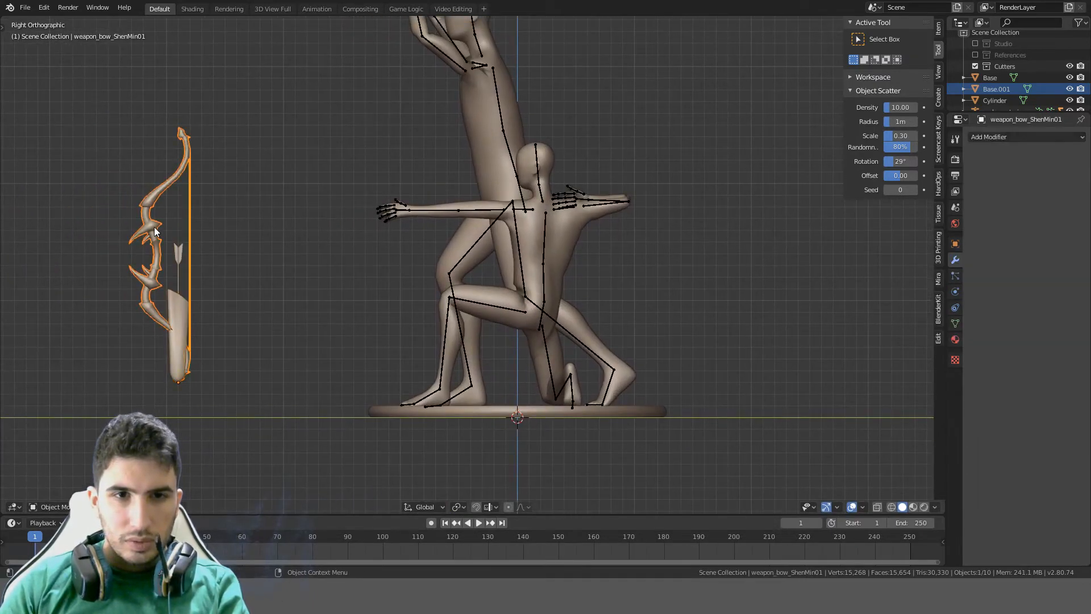
{"action": "key", "text": "g"}
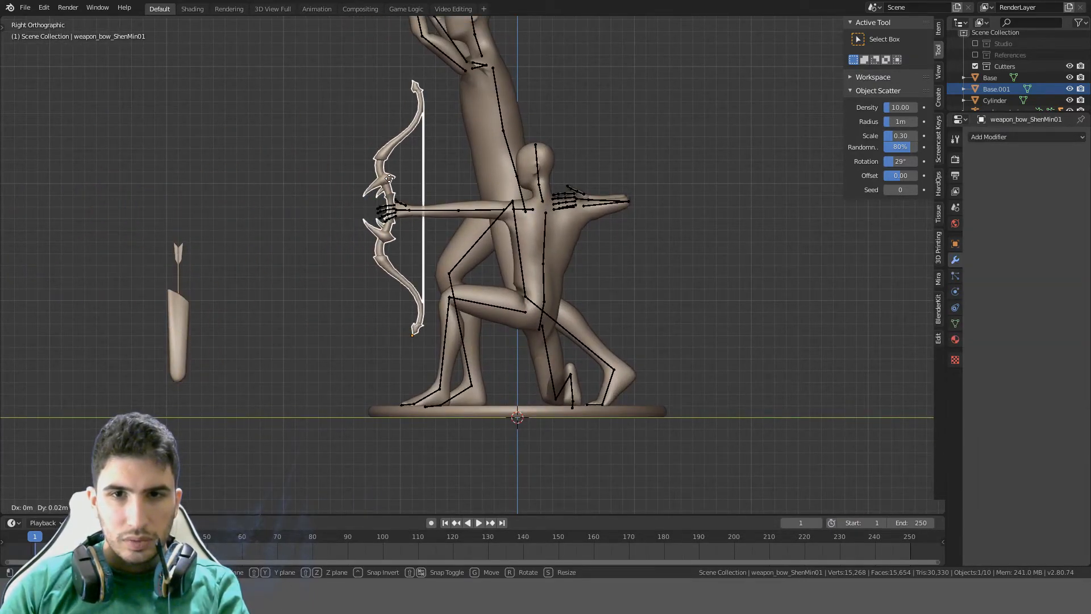
{"action": "left_click", "coordinate": [390, 179]}
{"action": "key", "text": "s"}
{"action": "left_click", "coordinate": [563, 172]}
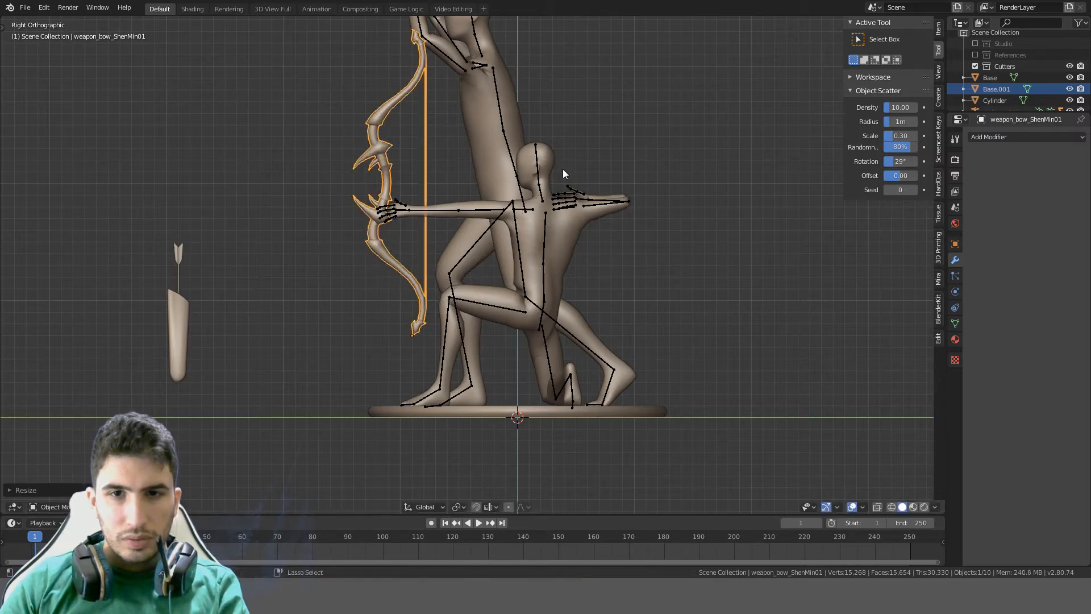
{"action": "key", "text": "g"}
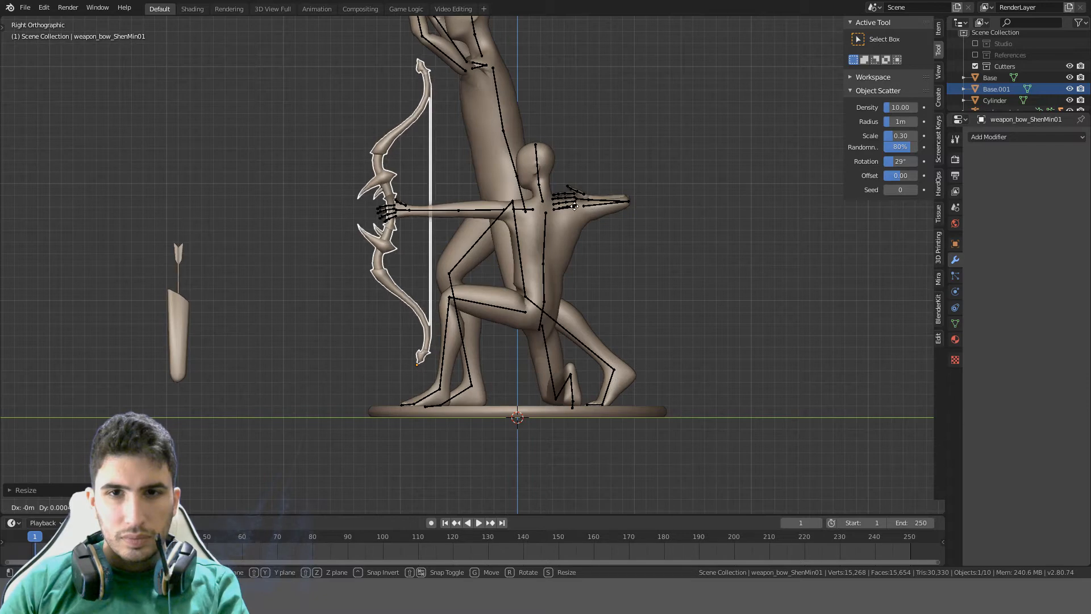
{"action": "left_click", "coordinate": [574, 206]}
Delete the spike pieces above and below the grip from the bow's mesh
{"action": "middle_click_drag", "start_coordinate": [466, 210], "coordinate": [484, 233]}
{"action": "scroll", "coordinate": [484, 233], "scroll_direction": "down", "scroll_amount": 2}
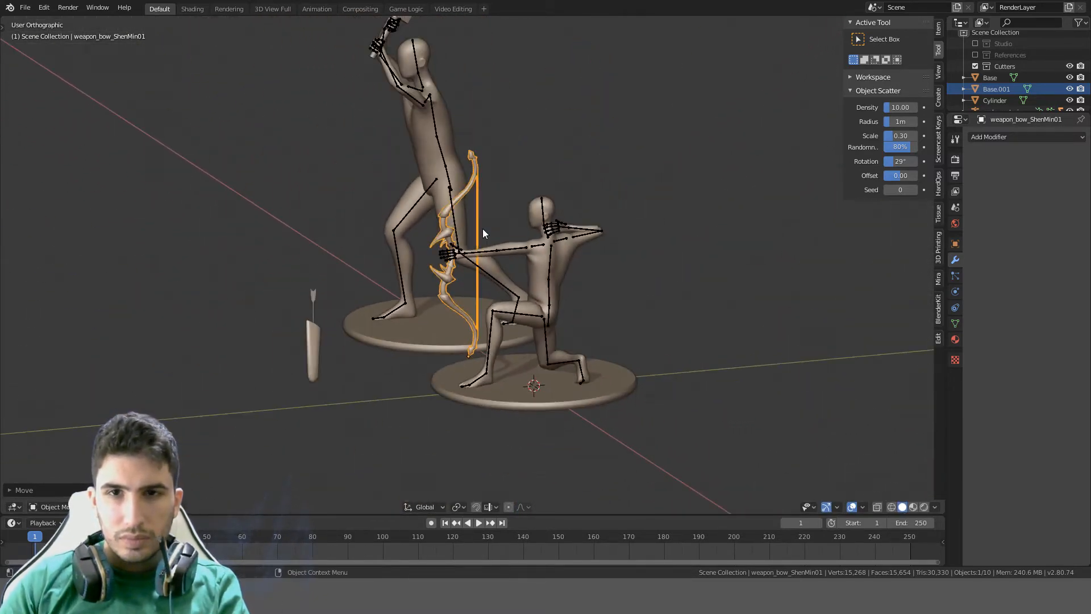
{"action": "scroll", "coordinate": [482, 230], "scroll_direction": "up", "scroll_amount": 8}
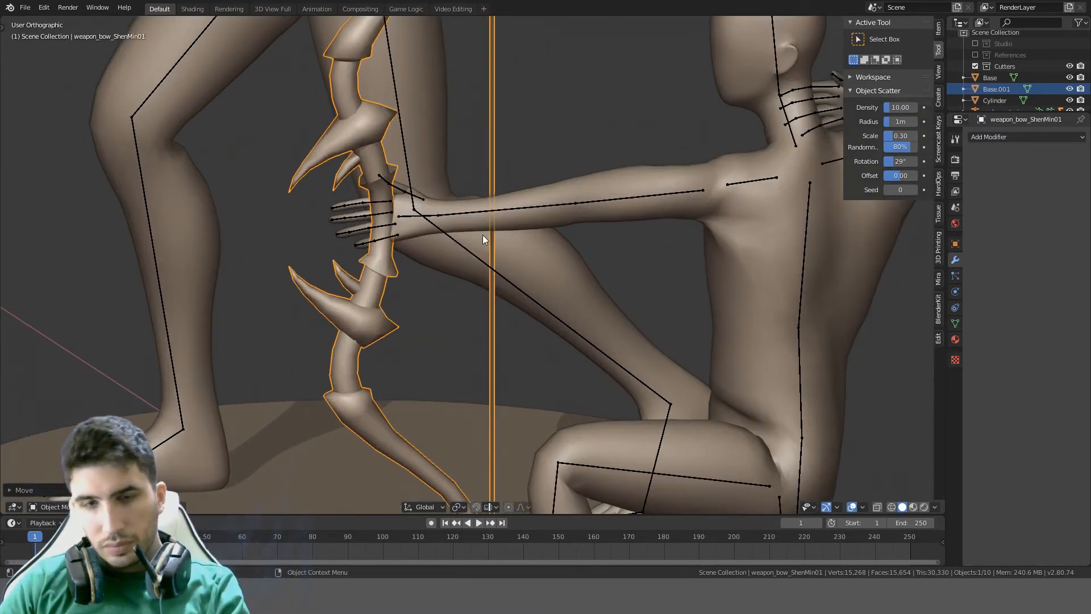
{"action": "key", "text": "KP_3"}
{"action": "middle_click_drag", "start_coordinate": [460, 209], "coordinate": [510, 245], "text": "shift"}
{"action": "scroll", "coordinate": [510, 245], "scroll_direction": "up", "scroll_amount": 3}
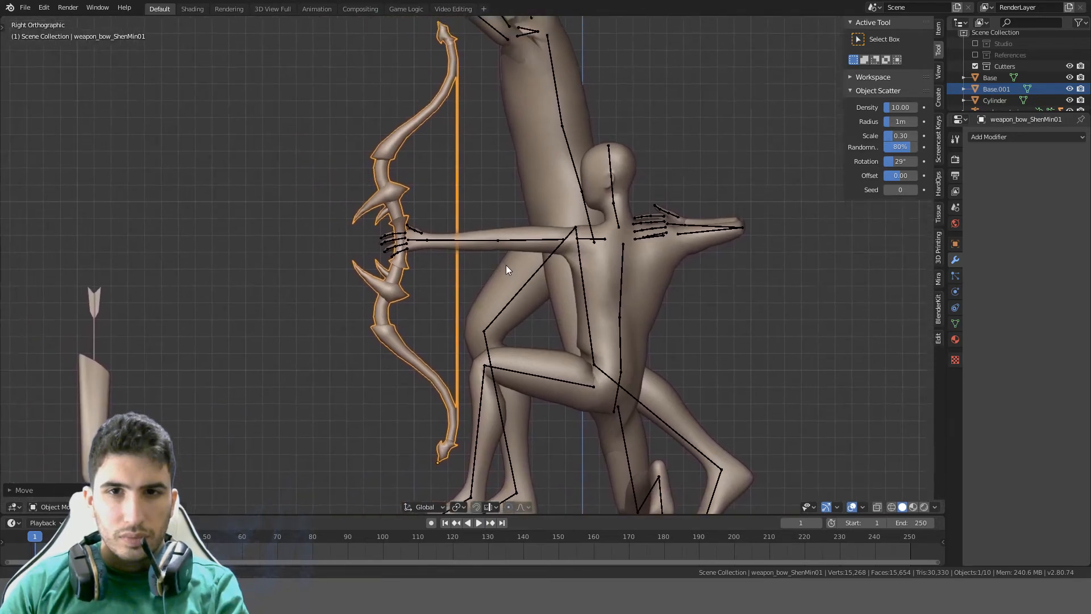
{"action": "key", "text": "Tab"}
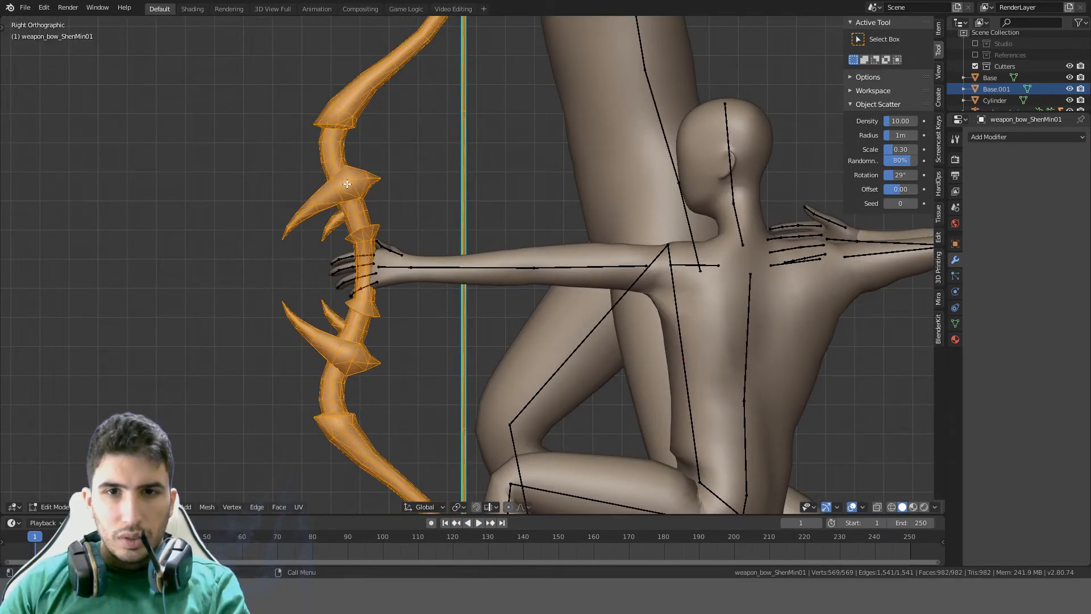
{"action": "key", "text": "alt+a"}
{"action": "key", "text": "l"}
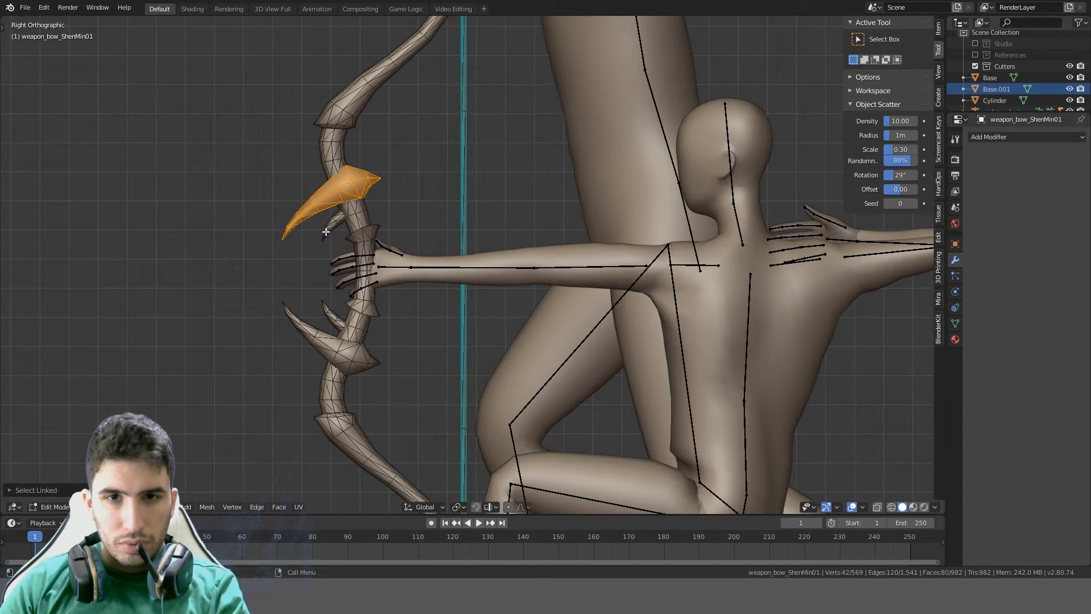
{"action": "key", "text": "l"}
{"action": "key", "text": "l"}
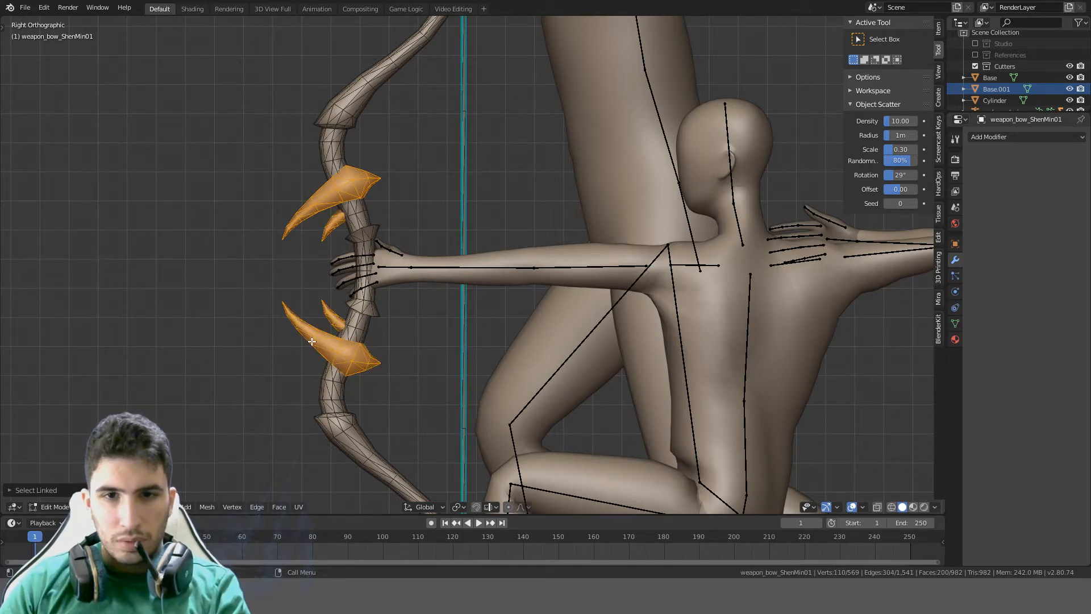
{"action": "key", "text": "x"}
{"action": "left_click", "coordinate": [289, 325]}
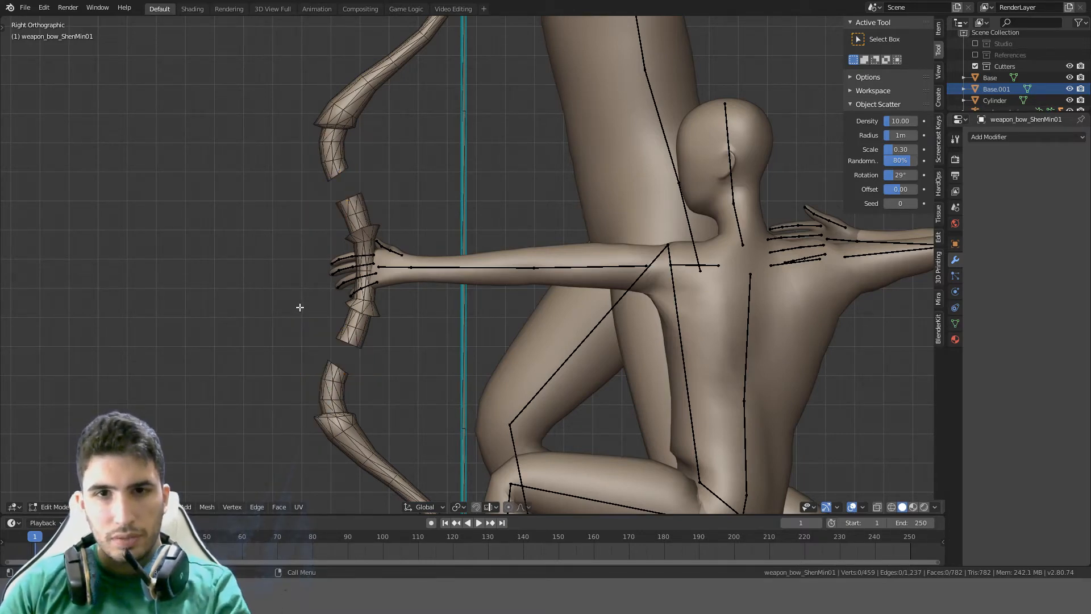
Bridge the two open edge loops of the gap below the bow's grip
{"action": "scroll", "coordinate": [300, 307], "scroll_direction": "up", "scroll_amount": 3}
{"action": "middle_click_drag", "start_coordinate": [339, 342], "coordinate": [472, 230], "text": "shift"}
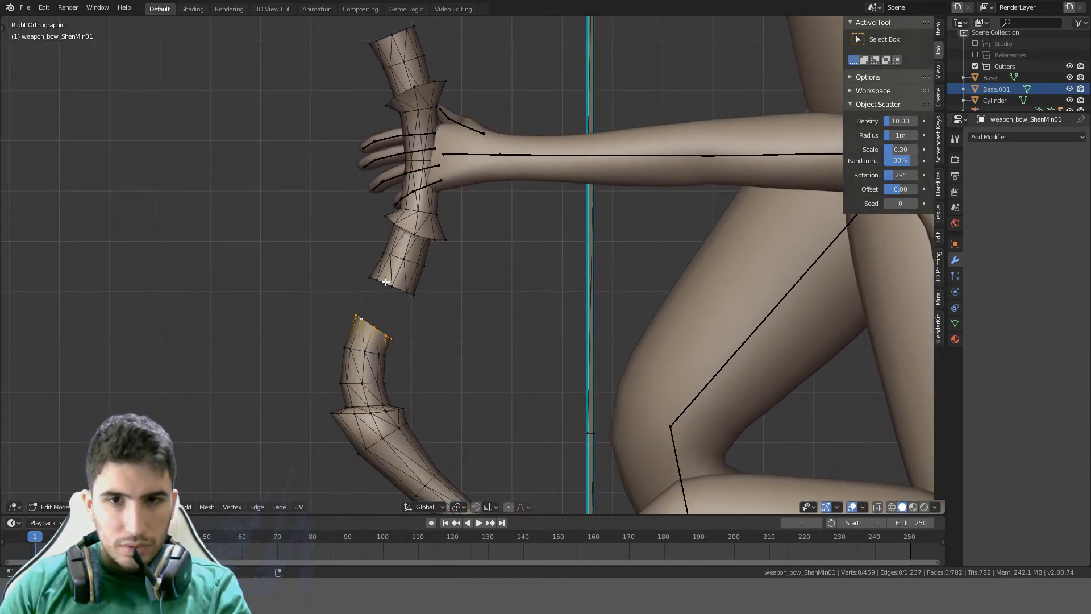
{"action": "key", "text": "ctrl+e"}
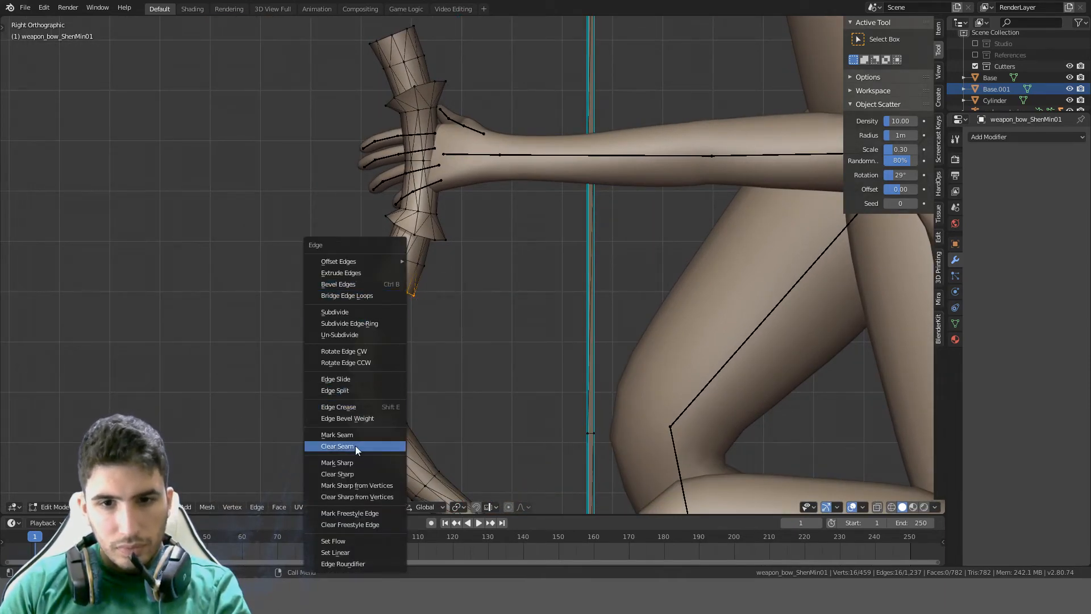
{"action": "left_click", "coordinate": [370, 294]}
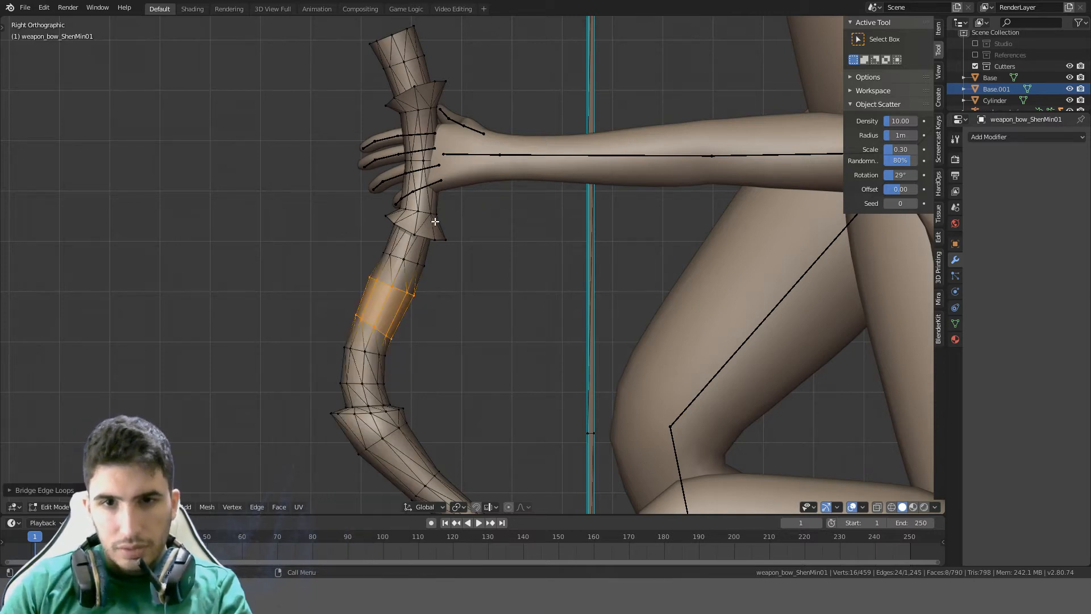
Bridge the two open edge loops of the gap above the bow's grip and return to Object Mode
{"action": "left_click", "coordinate": [452, 212]}
{"action": "middle_click_drag", "start_coordinate": [502, 168], "coordinate": [523, 226], "text": "shift"}
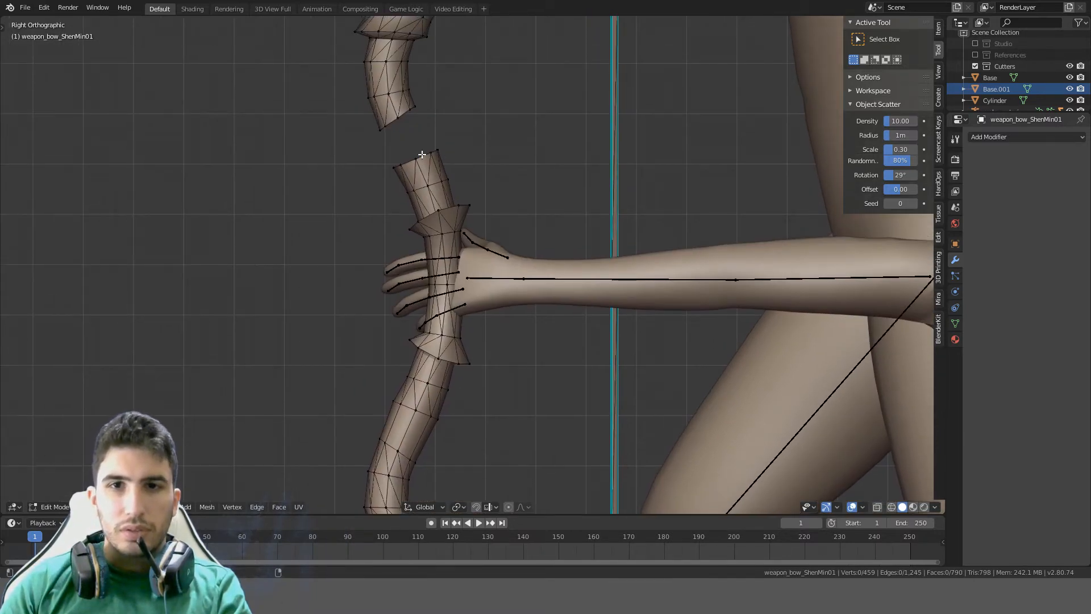
{"action": "left_click", "coordinate": [395, 120], "text": "alt+shift"}
{"action": "key", "text": "ctrl+e"}
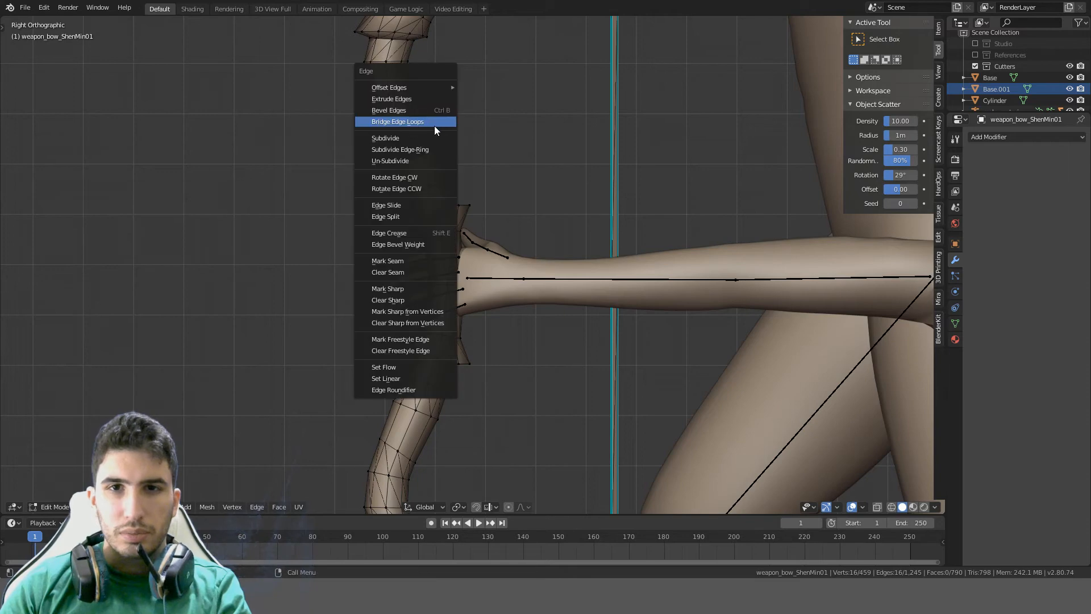
{"action": "left_click", "coordinate": [434, 121]}
{"action": "left_click", "coordinate": [474, 140]}
{"action": "key", "text": "Tab"}
{"action": "scroll", "coordinate": [477, 171], "scroll_direction": "down", "scroll_amount": 5}
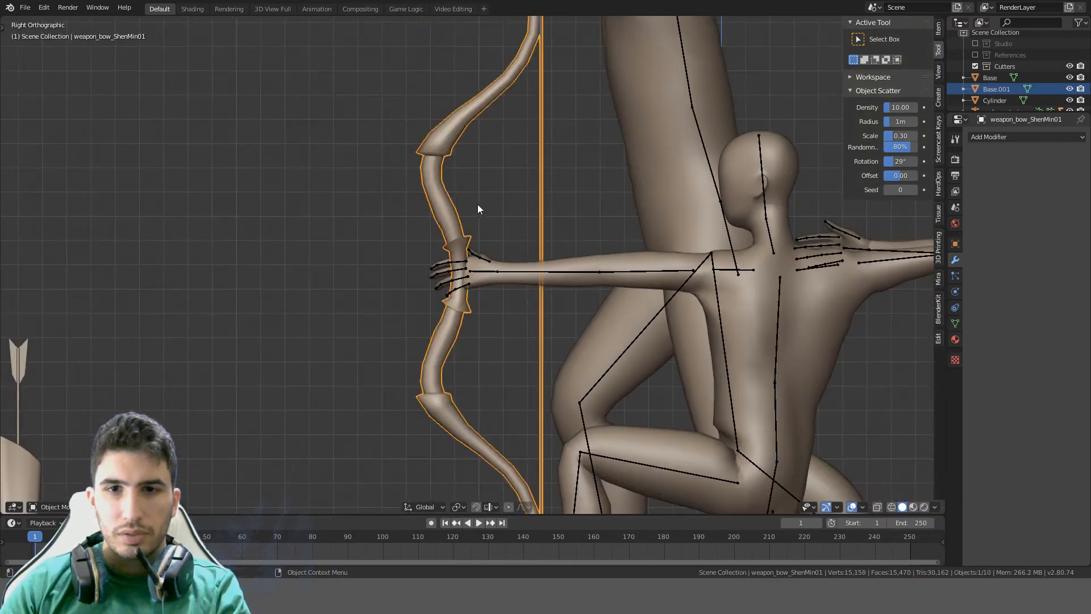
Select the complete edge loop at the grip end of the upper bridged section and scale it slightly to smooth the limb
{"action": "mouse_move", "coordinate": [477, 204]}
{"action": "middle_mouse_down"}
{"action": "mouse_move", "coordinate": [556, 186]}
{"action": "mouse_move", "coordinate": [645, 190]}
{"action": "mouse_move", "coordinate": [476, 200]}
{"action": "middle_mouse_up"}
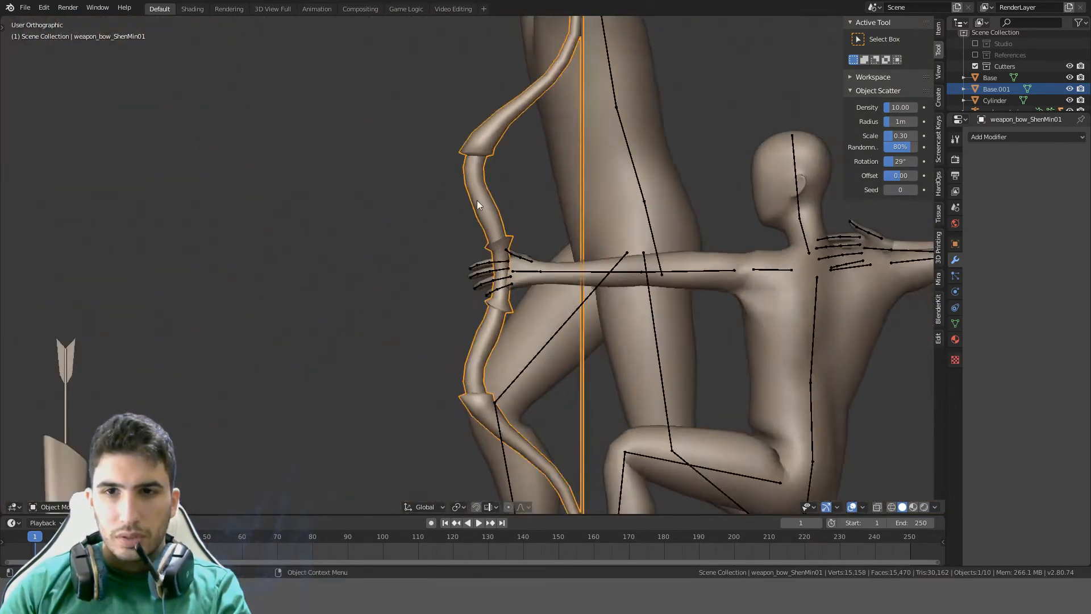
{"action": "key", "text": "Tab"}
{"action": "scroll", "coordinate": [483, 188], "scroll_direction": "up", "scroll_amount": 6}
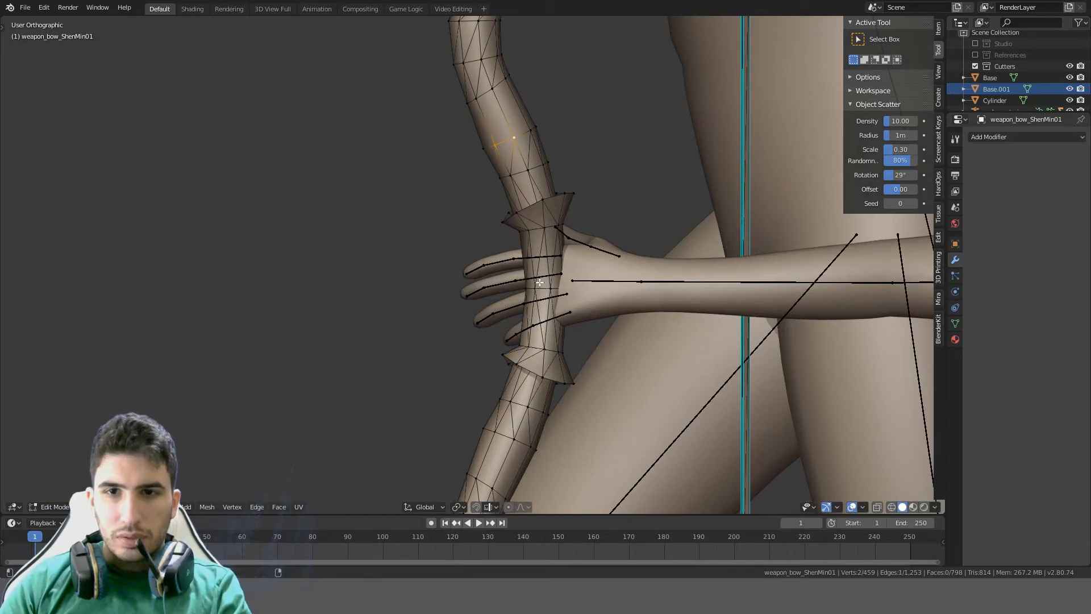
{"action": "key", "text": "ctrl+z"}
{"action": "key", "text": "ctrl+z"}
{"action": "key", "text": "ctrl+z"}
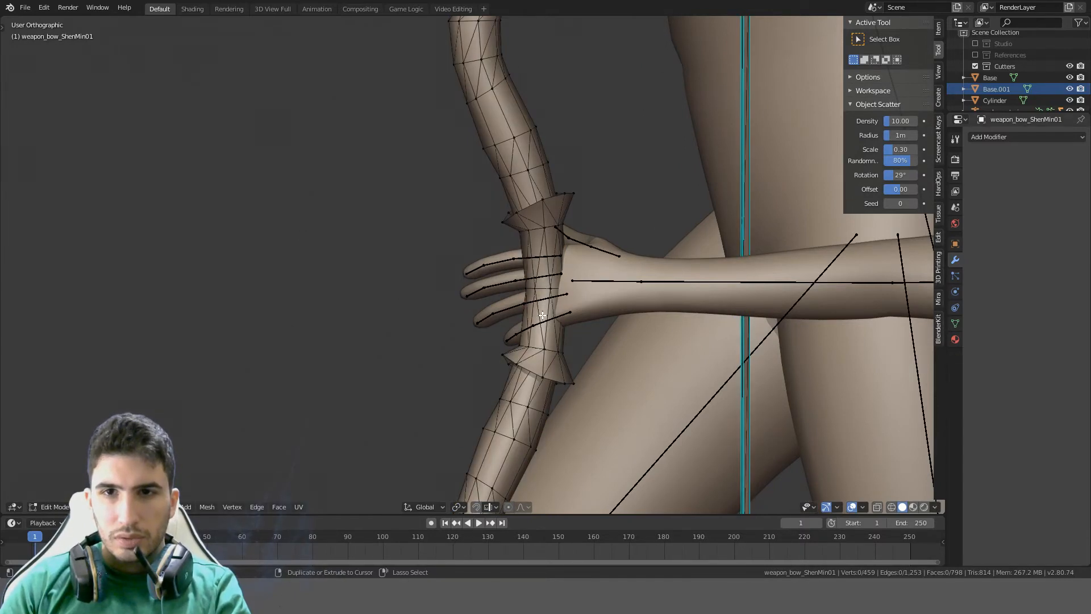
{"action": "left_click", "coordinate": [486, 95], "text": "alt+shift"}
{"action": "key", "text": "z"}
{"action": "scroll", "coordinate": [512, 77], "scroll_direction": "down", "scroll_amount": 4}
{"action": "left_click", "coordinate": [501, 80]}
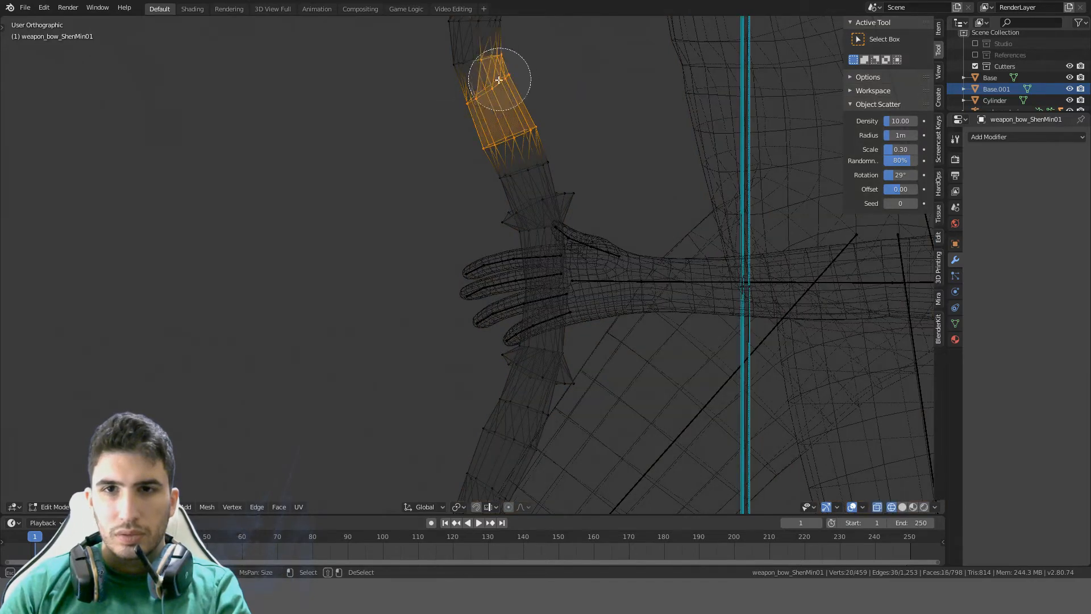
{"action": "middle_click_drag", "start_coordinate": [501, 77], "coordinate": [446, 99]}
{"action": "right_click", "coordinate": [516, 64]}
{"action": "key", "text": "z"}
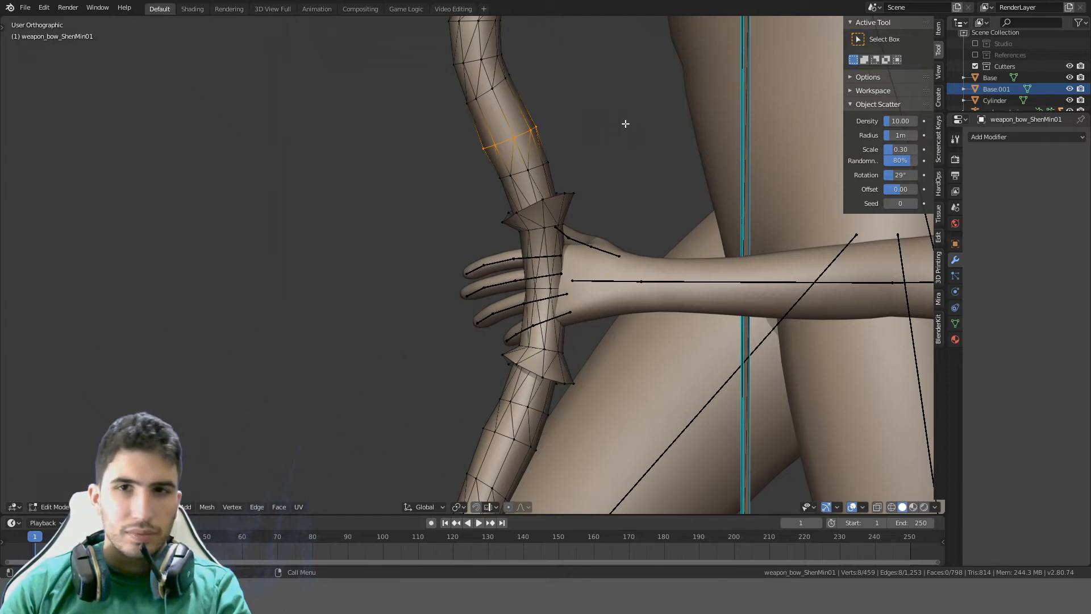
{"action": "key", "text": "s"}
{"action": "left_click", "coordinate": [627, 116]}
Select the matching edge loop of the lower bridged section, resize it to smooth the limb and leave mesh editing
{"action": "middle_click_drag", "start_coordinate": [548, 402], "coordinate": [532, 249], "text": "shift"}
{"action": "key", "text": "z"}
{"action": "left_click", "coordinate": [473, 251]}
{"action": "left_click", "coordinate": [529, 299]}
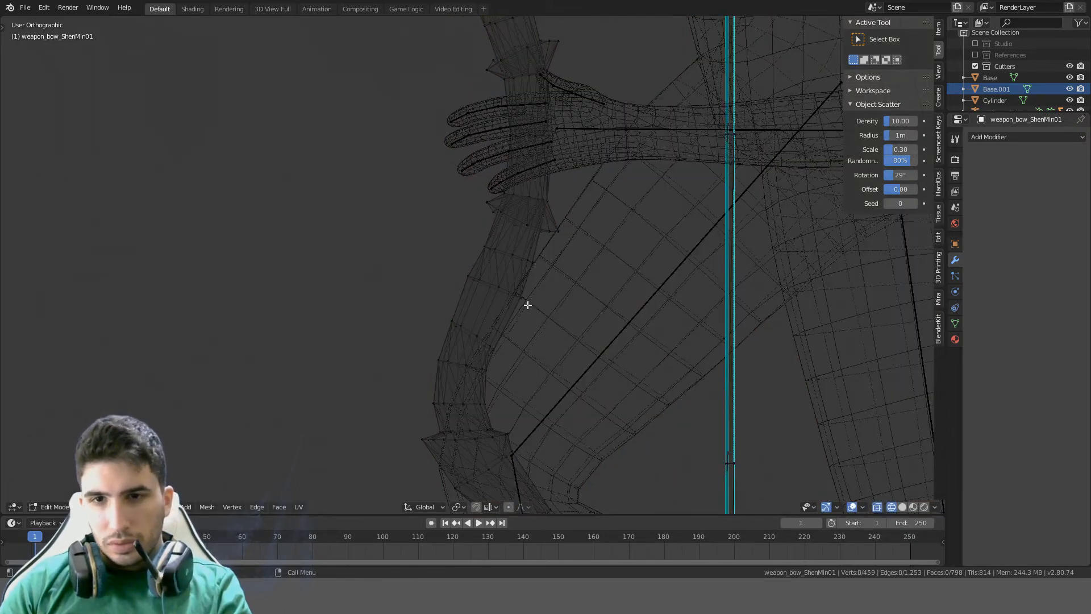
{"action": "key", "text": "c"}
{"action": "left_click_drag", "start_coordinate": [516, 300], "coordinate": [437, 268]}
{"action": "right_click", "coordinate": [436, 267]}
{"action": "key", "text": "z"}
{"action": "left_click", "coordinate": [718, 255]}
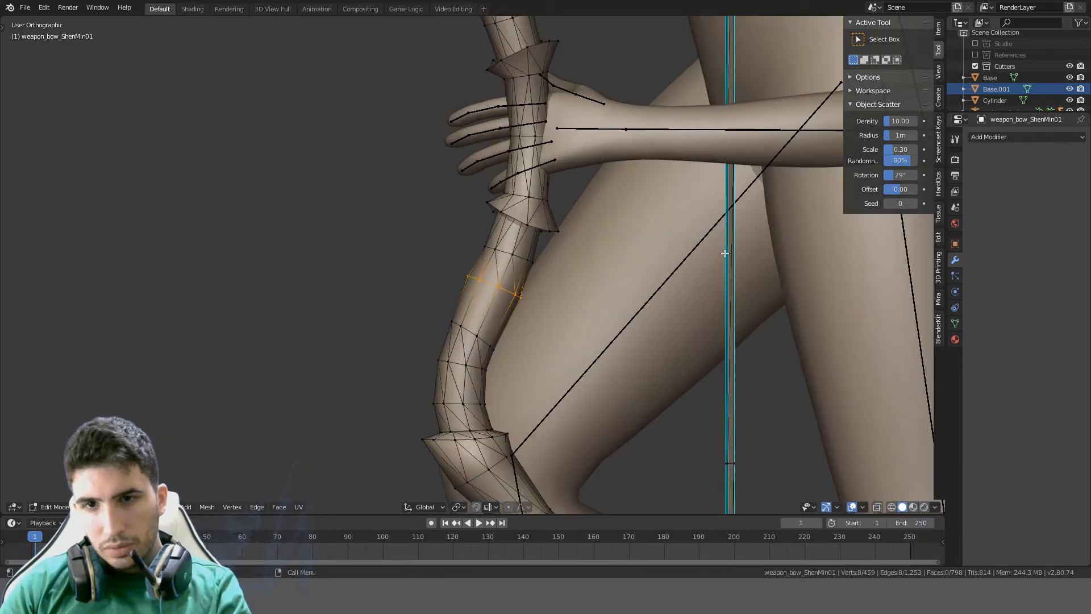
{"action": "key", "text": "Tab"}
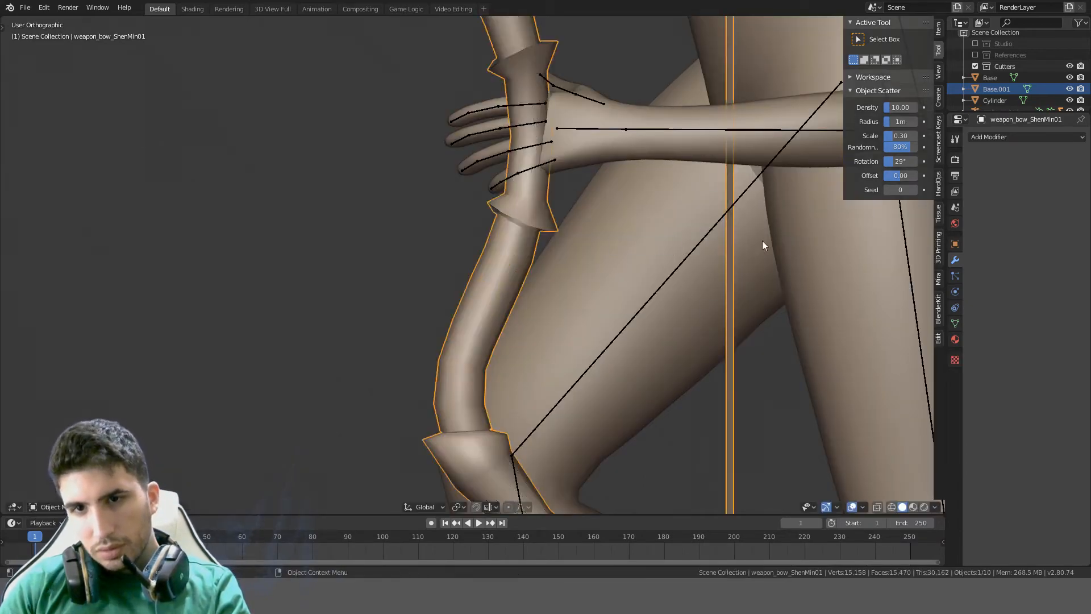
Rotate the bow slightly in the top view to follow the hand's angle and move it against the palm
{"action": "scroll", "coordinate": [762, 246], "scroll_direction": "down", "scroll_amount": 5}
{"action": "middle_click_drag", "start_coordinate": [607, 231], "coordinate": [454, 355]}
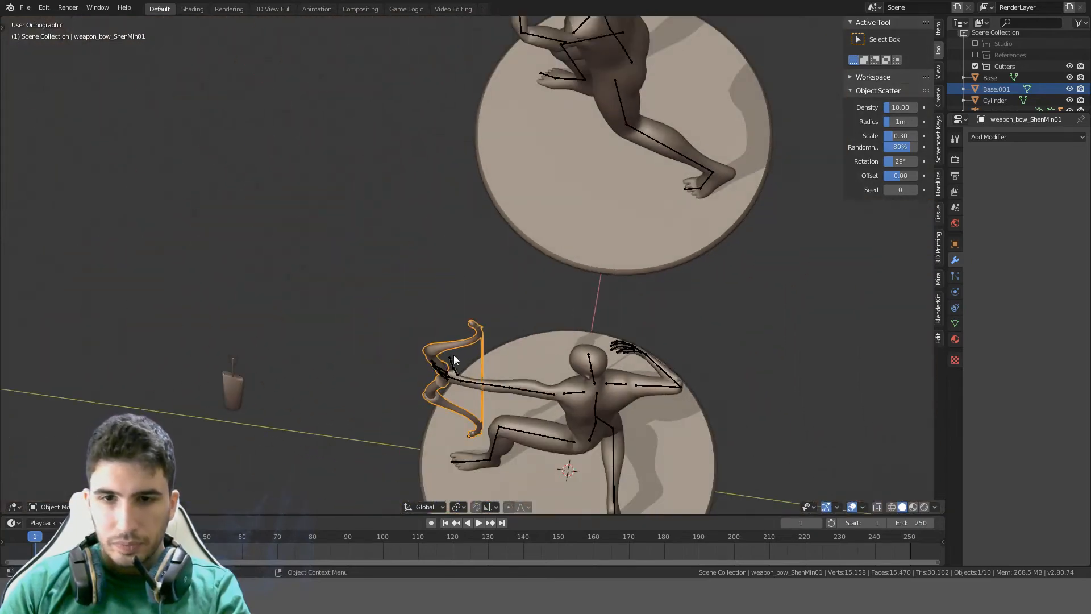
{"action": "key", "text": "KP_7"}
{"action": "scroll", "coordinate": [677, 244], "scroll_direction": "up", "scroll_amount": 8}
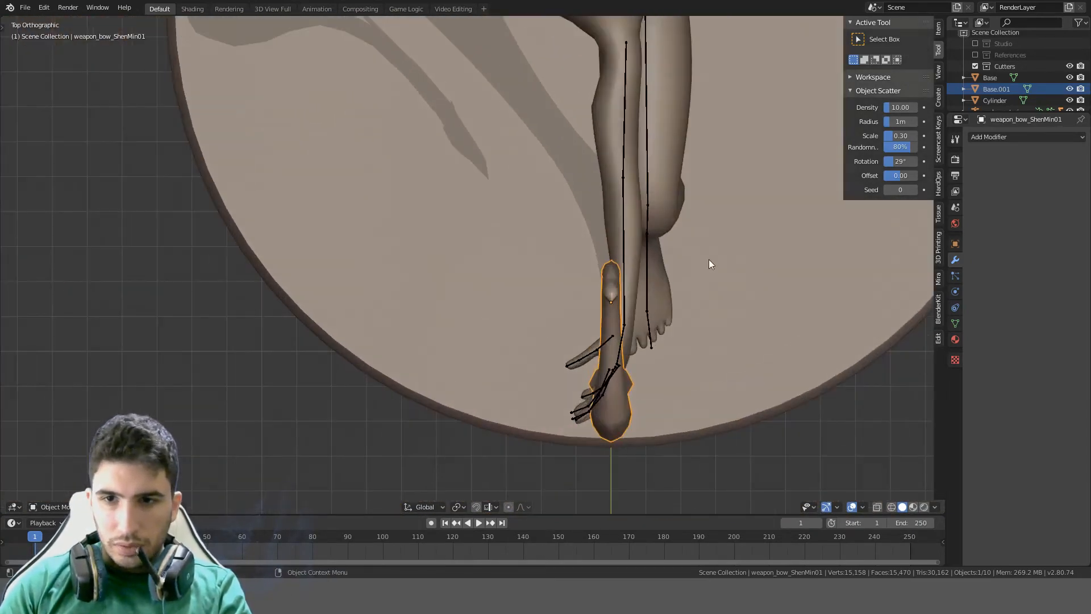
{"action": "middle_click_drag", "start_coordinate": [708, 263], "coordinate": [570, 274], "text": "shift"}
{"action": "key", "text": "r"}
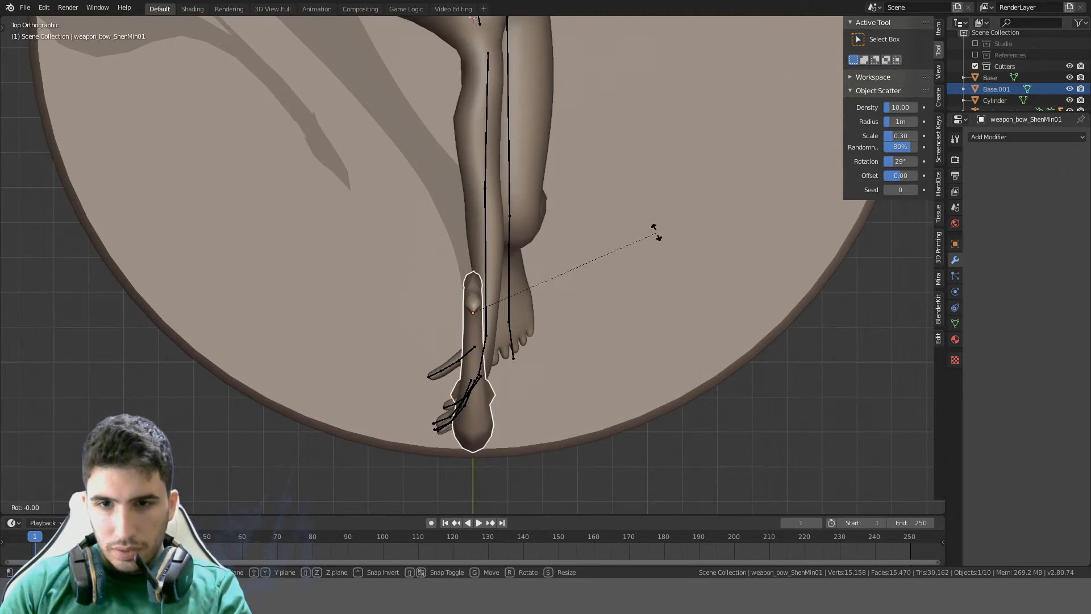
{"action": "left_click", "coordinate": [597, 236]}
{"action": "key", "text": "g"}
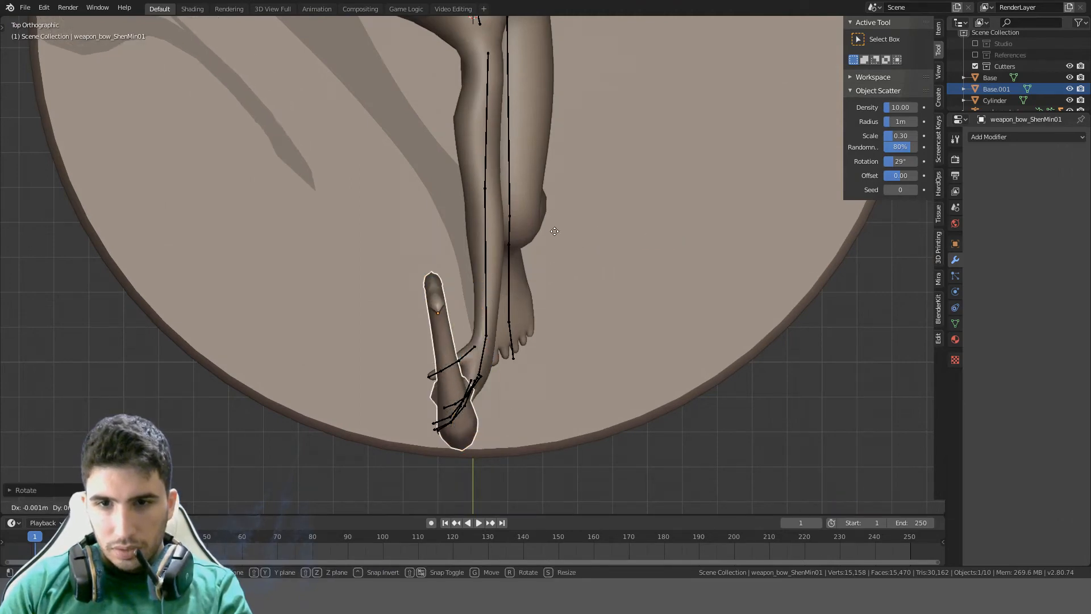
{"action": "left_click", "coordinate": [552, 207]}
Nudge the bow in the right view so its grip lines up with the outstretched hand, and check it from the front
{"action": "key", "text": "KP_3"}
{"action": "scroll", "coordinate": [452, 199], "scroll_direction": "up", "scroll_amount": 5}
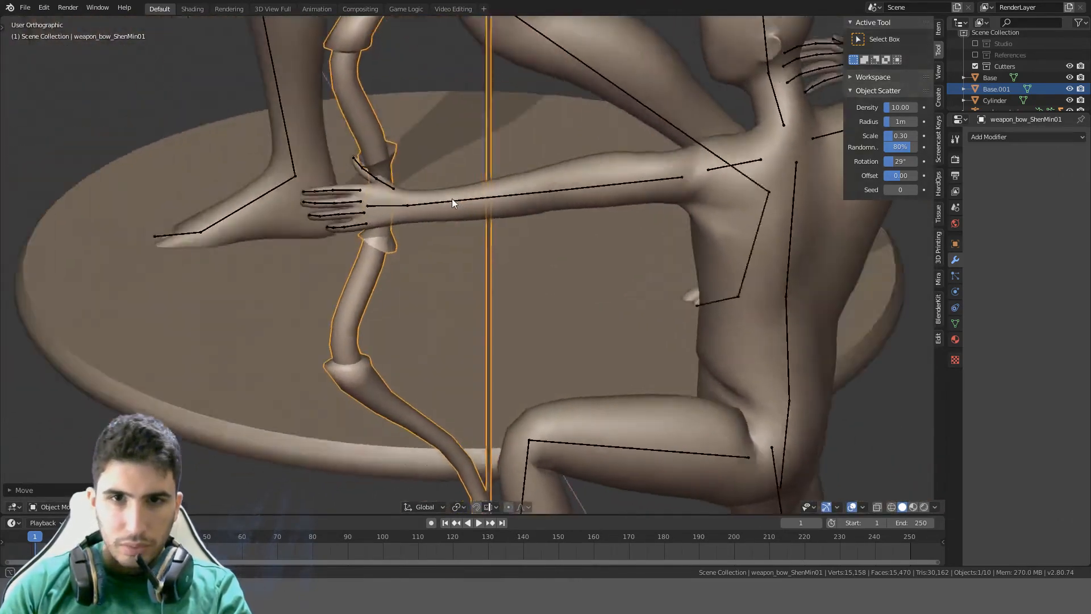
{"action": "key", "text": "g"}
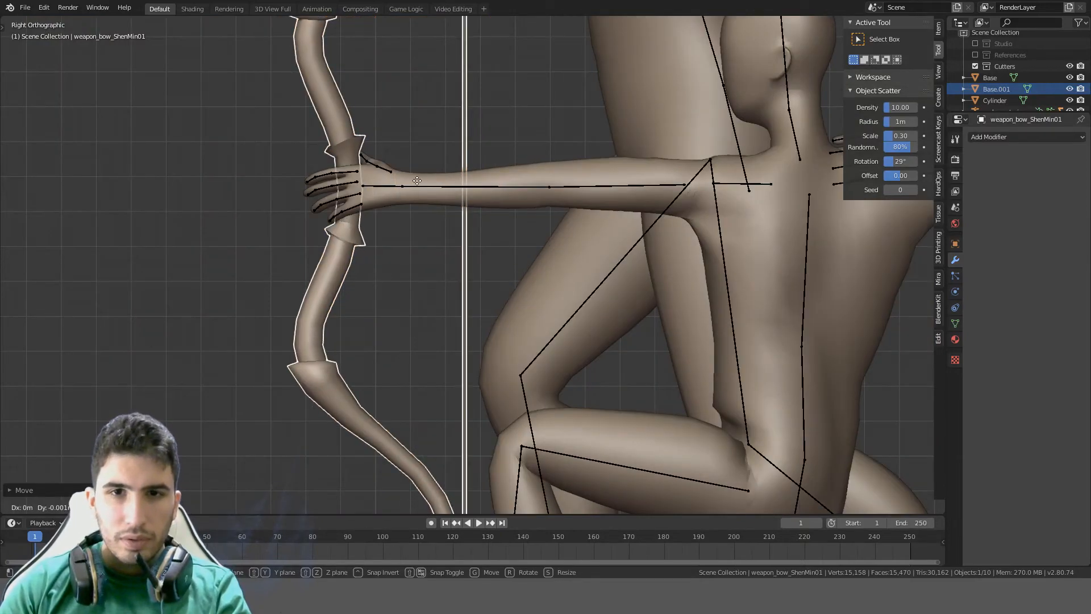
{"action": "left_click", "coordinate": [414, 180]}
{"action": "key", "text": "KP_1"}
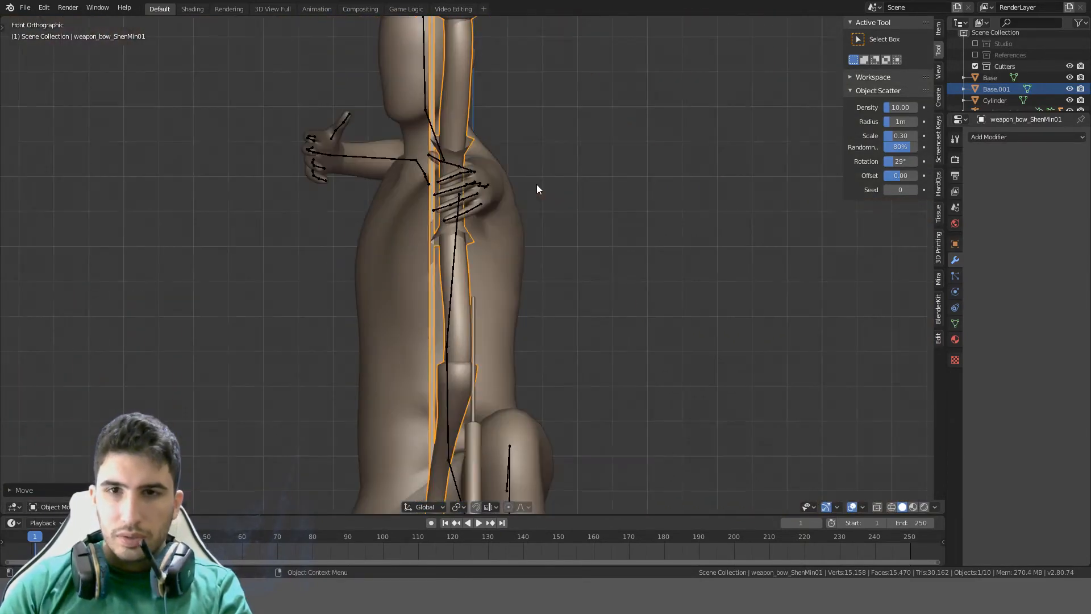
Reset the bow's origin and tilt the bow about 10° in the front view so its upper limb leans toward the figure's back
{"action": "key", "text": "r"}
{"action": "key", "text": "Escape"}
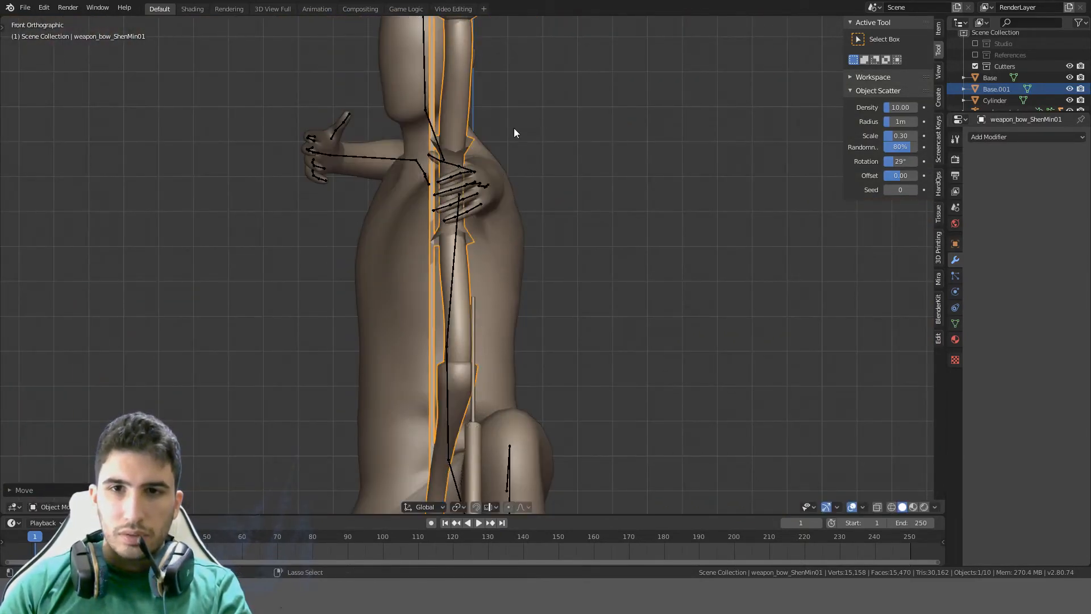
{"action": "scroll", "coordinate": [538, 207], "scroll_direction": "down", "scroll_amount": 3}
{"action": "scroll", "coordinate": [555, 222], "scroll_direction": "down", "scroll_amount": 3}
{"action": "scroll", "coordinate": [555, 222], "scroll_direction": "up", "scroll_amount": 2}
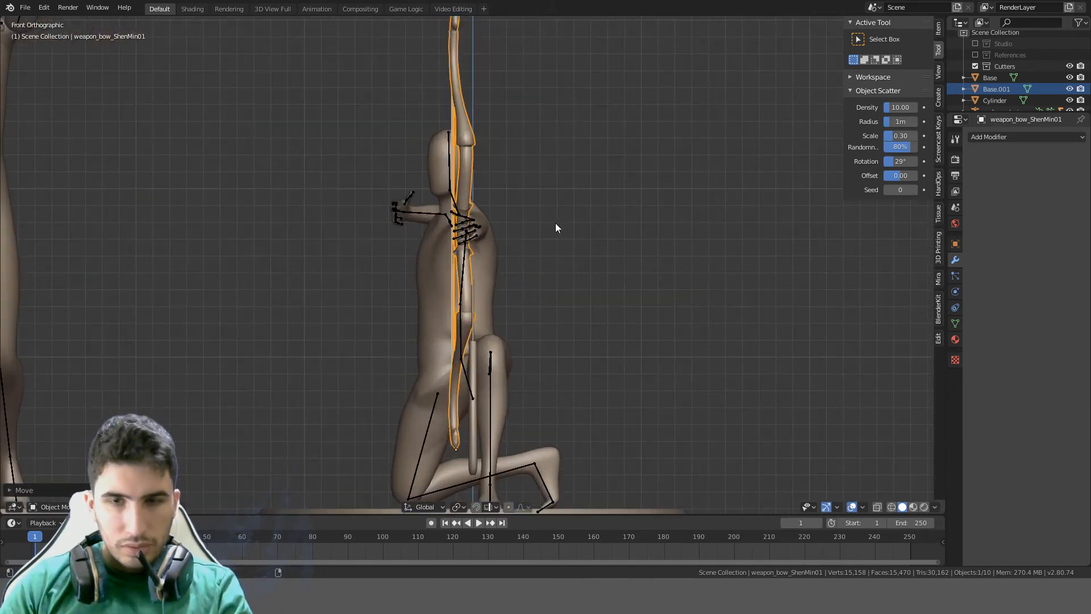
{"action": "key", "text": "ctrl+alt+shift+c"}
{"action": "left_click", "coordinate": [554, 223]}
{"action": "scroll", "coordinate": [566, 220], "scroll_direction": "up", "scroll_amount": 2}
{"action": "key", "text": "r"}
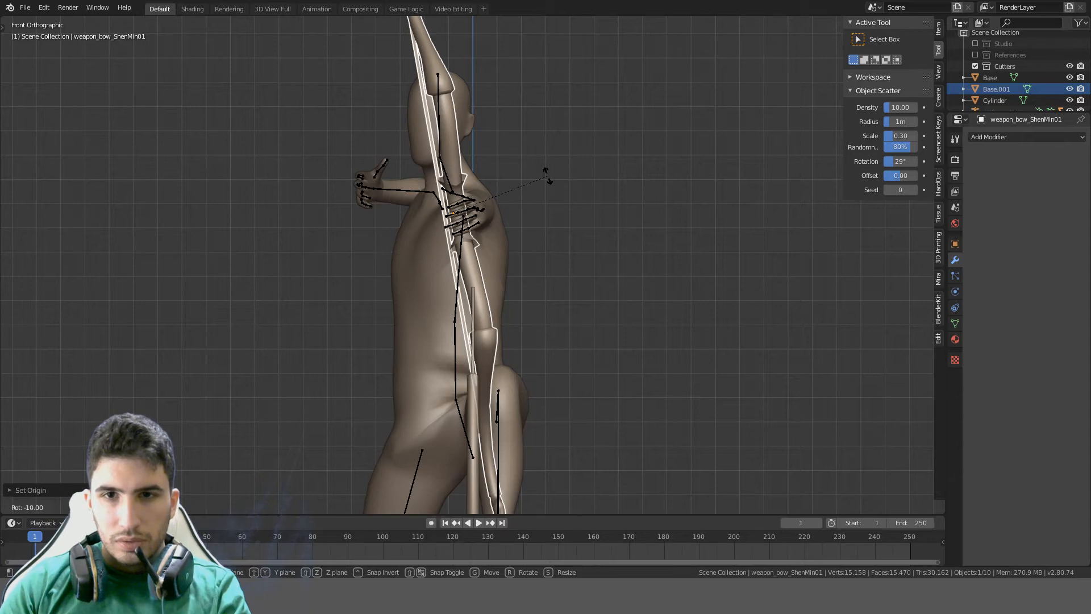
{"action": "left_click", "coordinate": [548, 176]}
{"action": "middle_click_drag", "start_coordinate": [548, 175], "coordinate": [224, 216]}
{"action": "scroll", "coordinate": [224, 216], "scroll_direction": "down", "scroll_amount": 5}
{"action": "middle_click_drag", "start_coordinate": [510, 203], "coordinate": [554, 226]}
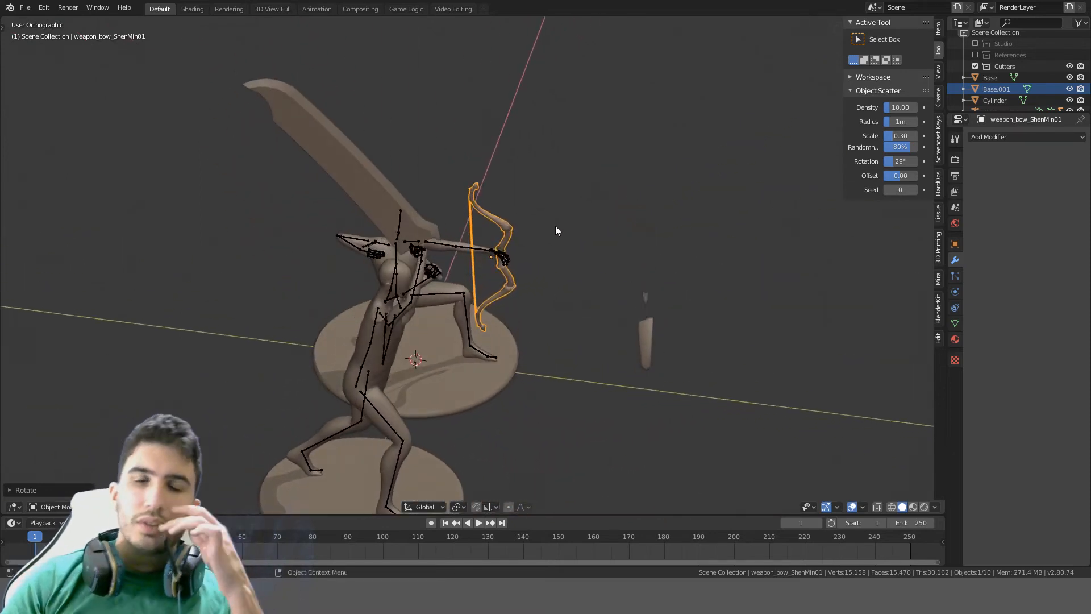
{"action": "scroll", "coordinate": [555, 226], "scroll_direction": "up", "scroll_amount": 5}
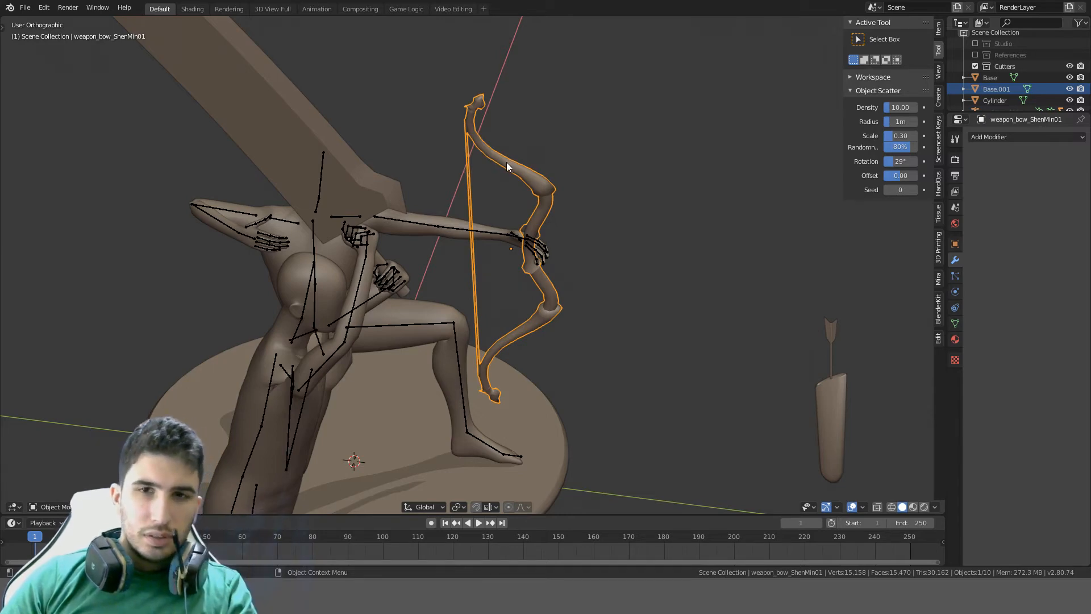
Merge all of the bow mesh's duplicate vertices by distance and return to object mode
{"action": "key", "text": "Tab"}
{"action": "middle_click_drag", "start_coordinate": [506, 162], "coordinate": [482, 120]}
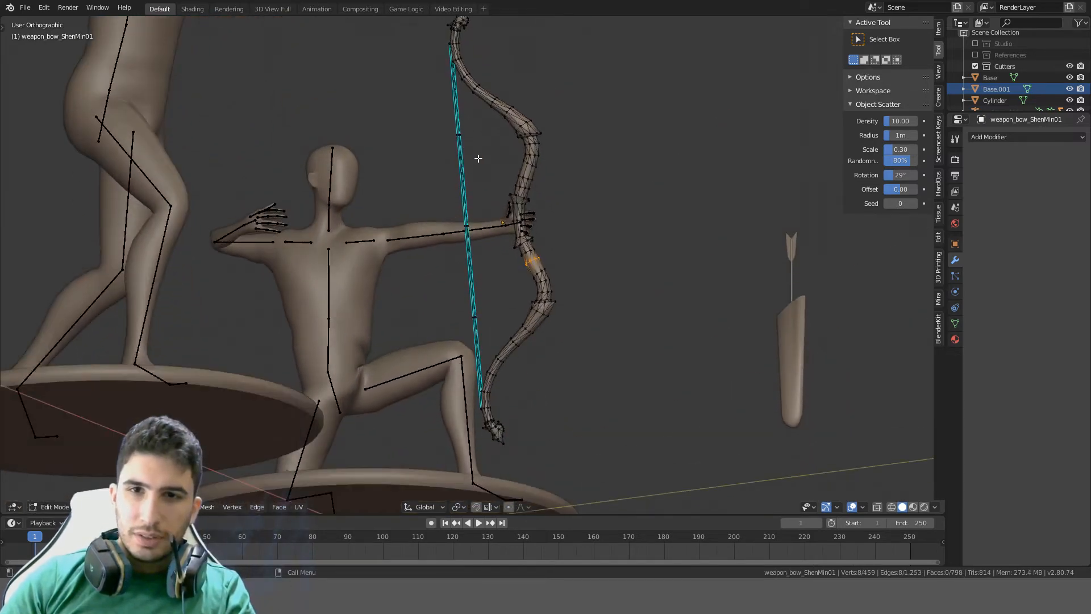
{"action": "scroll", "coordinate": [476, 139], "scroll_direction": "up", "scroll_amount": 12}
{"action": "scroll", "coordinate": [495, 148], "scroll_direction": "down", "scroll_amount": 4}
{"action": "middle_click_drag", "start_coordinate": [513, 199], "coordinate": [629, 293]}
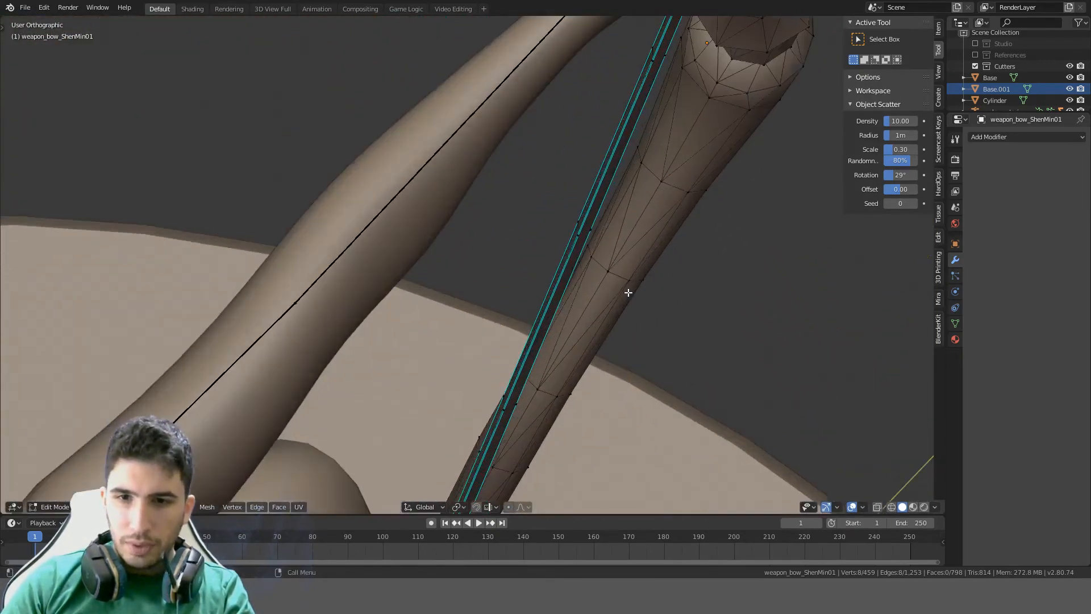
{"action": "scroll", "coordinate": [629, 288], "scroll_direction": "down", "scroll_amount": 5}
{"action": "key", "text": "a"}
{"action": "key", "text": "m"}
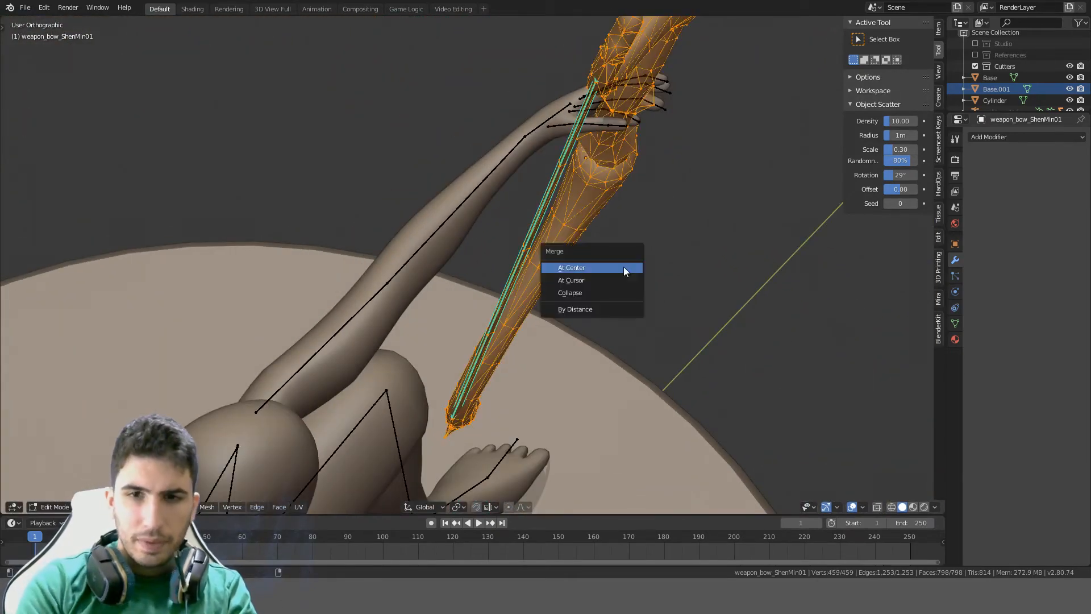
{"action": "left_click", "coordinate": [622, 304]}
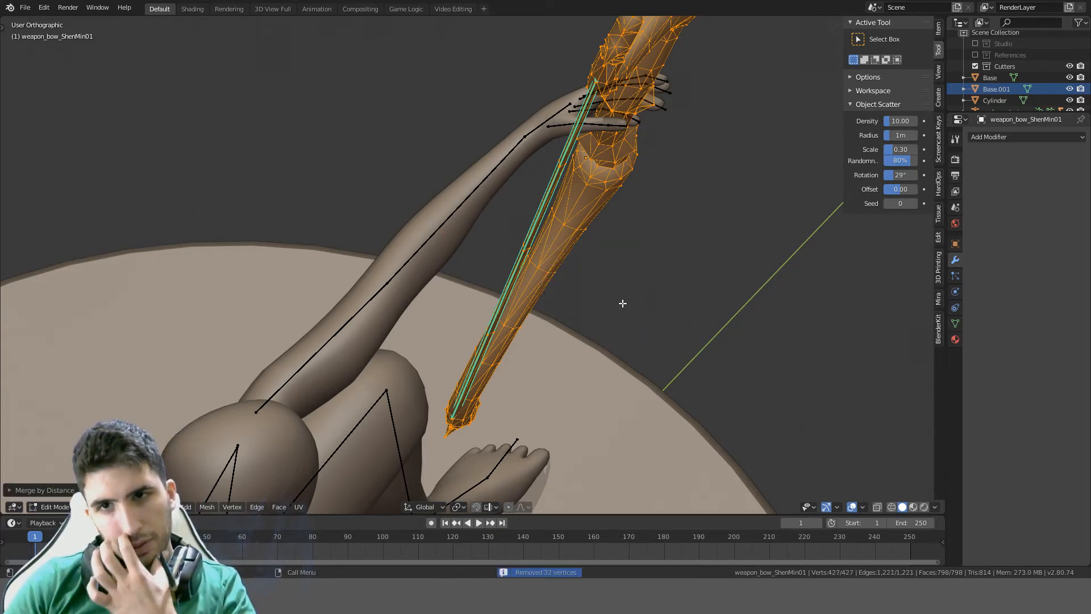
{"action": "scroll", "coordinate": [651, 250], "scroll_direction": "down", "scroll_amount": 4}
{"action": "key", "text": "Tab"}
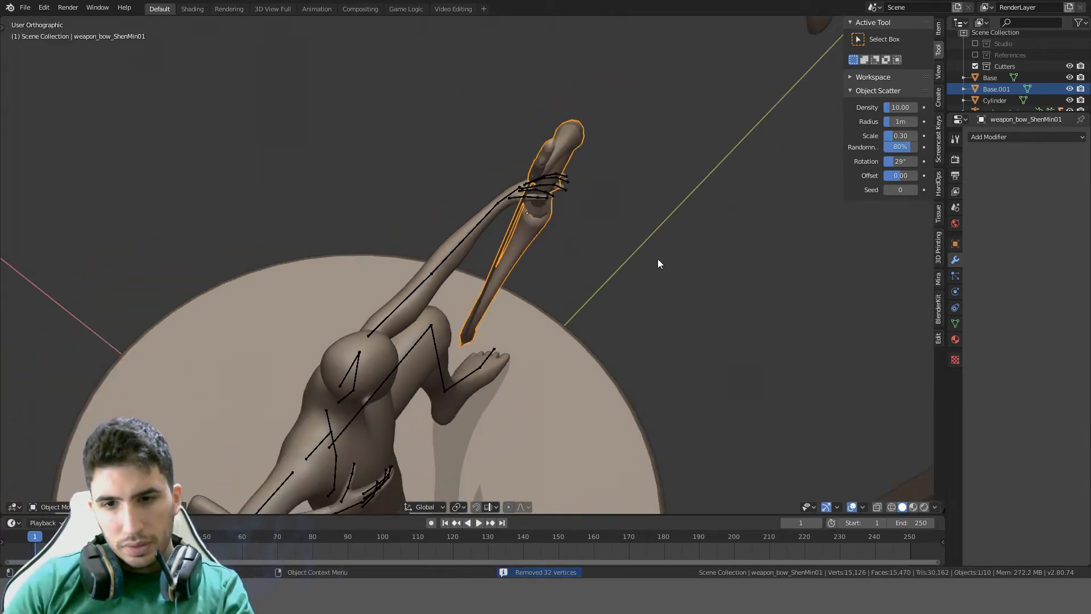
Examine the bow's fit in the kneeling figure's hand and the overall pose from the back, front and side
{"action": "middle_click_drag", "start_coordinate": [657, 258], "coordinate": [613, 184]}
{"action": "middle_click_drag", "start_coordinate": [544, 177], "coordinate": [585, 258], "text": "shift"}
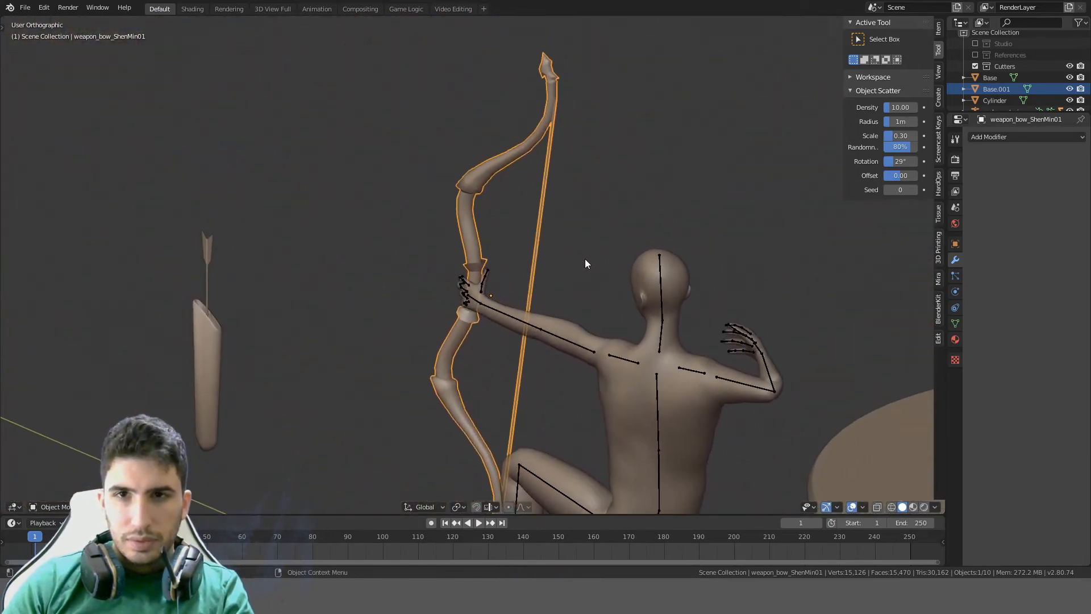
{"action": "scroll", "coordinate": [582, 254], "scroll_direction": "down", "scroll_amount": 3}
{"action": "scroll", "coordinate": [608, 258], "scroll_direction": "down", "scroll_amount": 2}
{"action": "scroll", "coordinate": [595, 248], "scroll_direction": "down", "scroll_amount": 2}
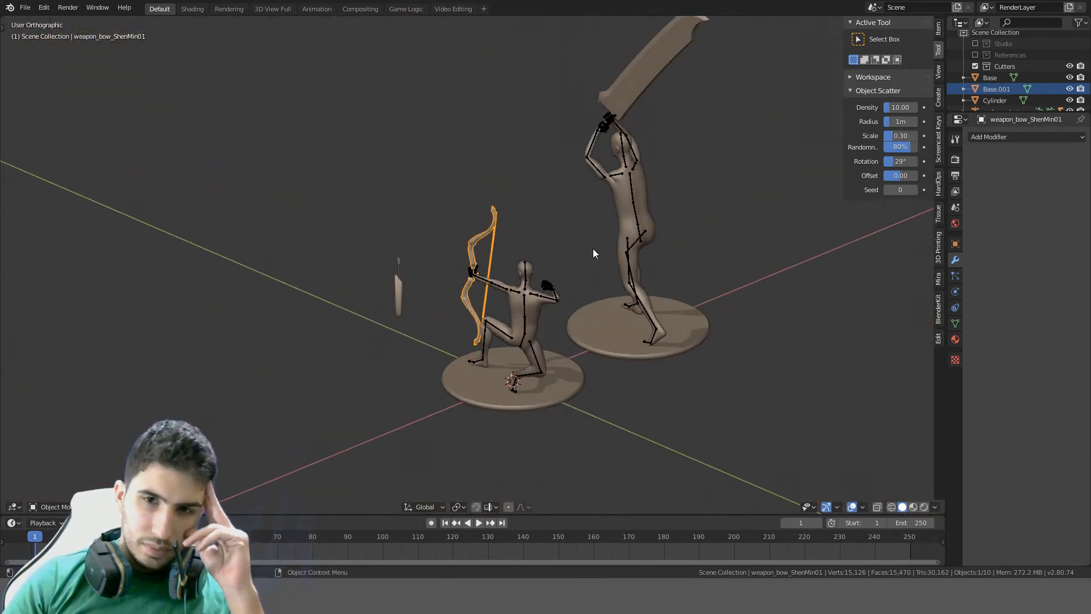
{"action": "scroll", "coordinate": [589, 249], "scroll_direction": "up", "scroll_amount": 6}
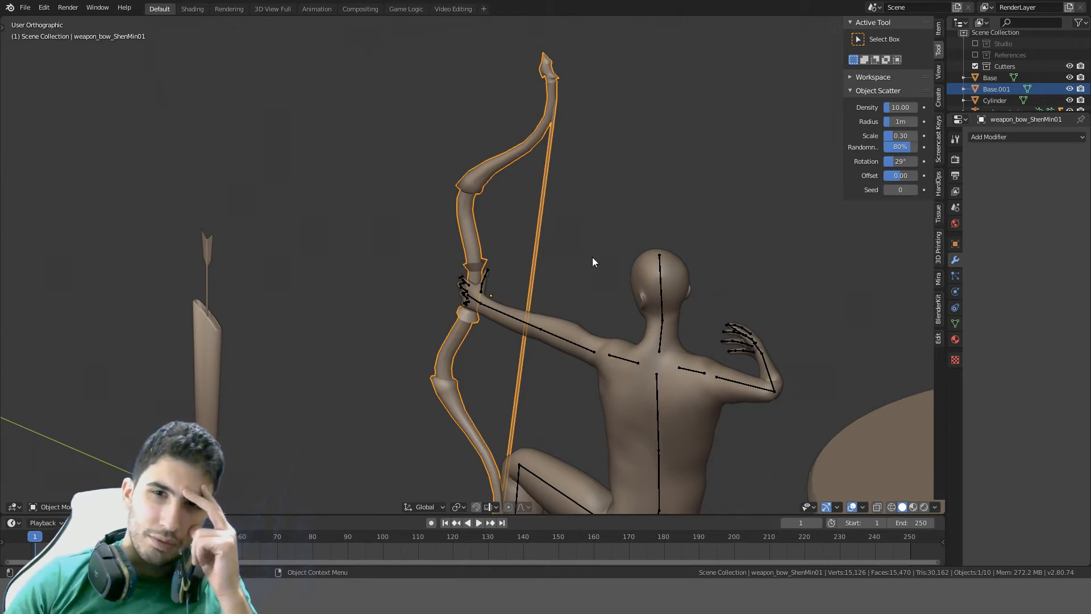
{"action": "scroll", "coordinate": [574, 278], "scroll_direction": "down", "scroll_amount": 4}
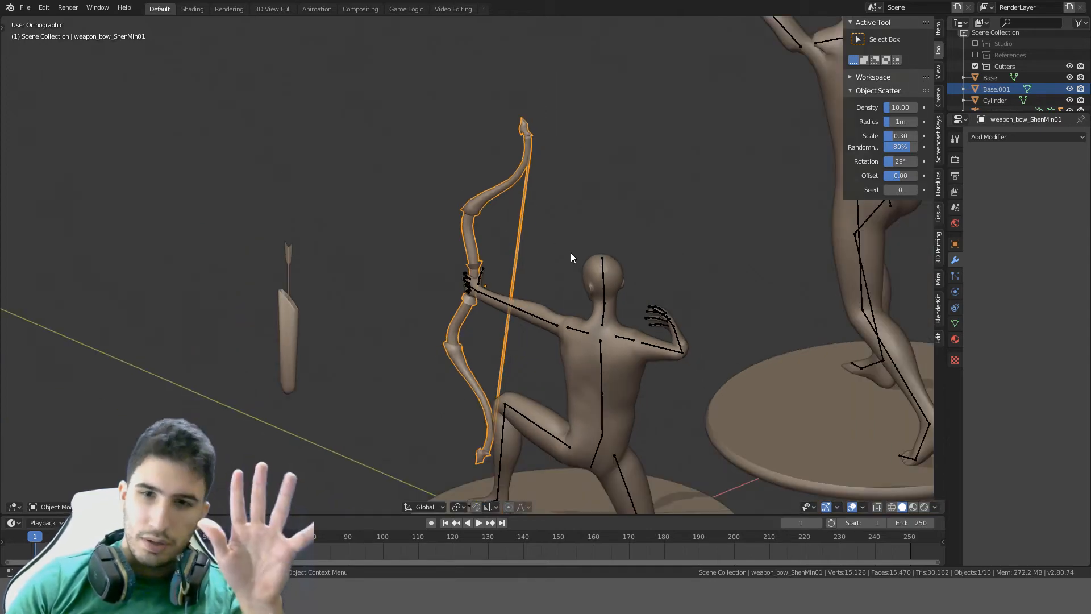
{"action": "key", "text": "KP_1"}
{"action": "scroll", "coordinate": [557, 280], "scroll_direction": "up", "scroll_amount": 3}
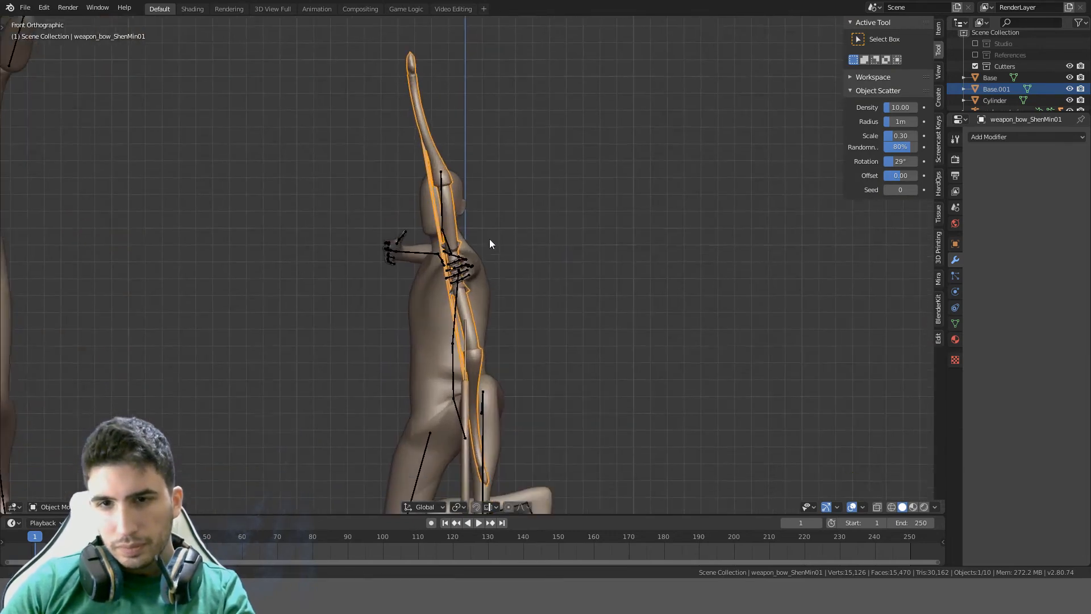
{"action": "middle_click_drag", "start_coordinate": [489, 239], "coordinate": [666, 276]}
{"action": "scroll", "coordinate": [565, 194], "scroll_direction": "up", "scroll_amount": 4}
{"action": "scroll", "coordinate": [625, 295], "scroll_direction": "up", "scroll_amount": 2}
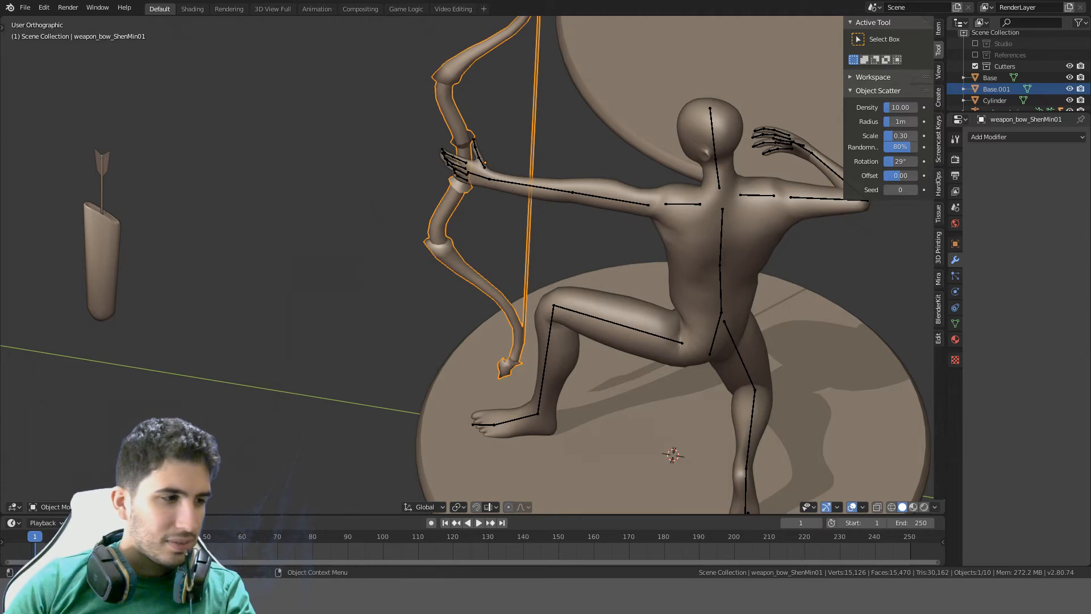
{"action": "scroll", "coordinate": [454, 160], "scroll_direction": "down", "scroll_amount": 4}
{"action": "middle_click_drag", "start_coordinate": [449, 159], "coordinate": [773, 180]}
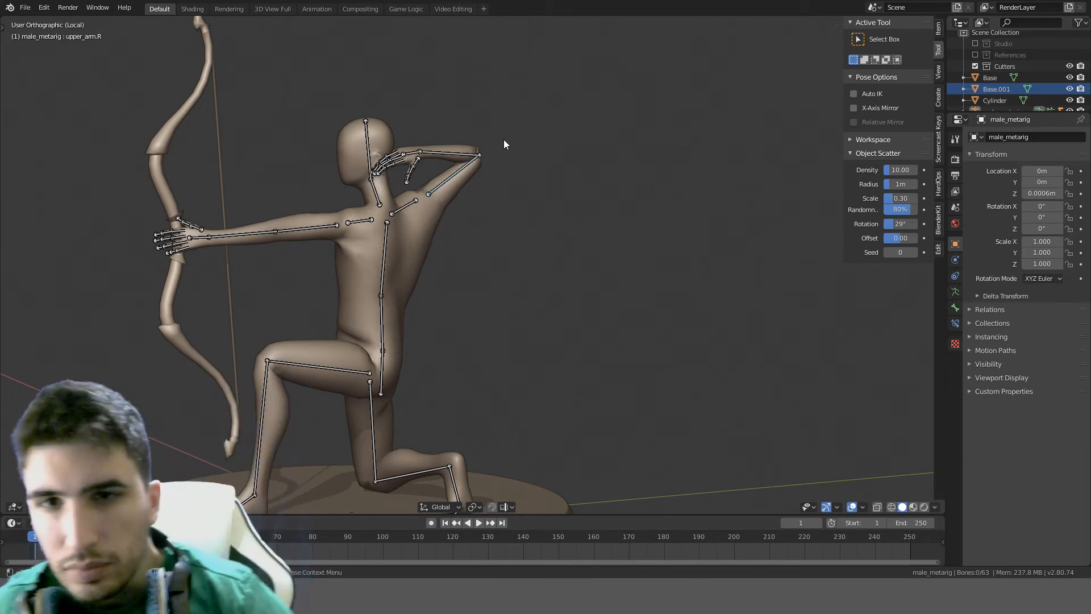
Twist the kneeling figure's right forearm bone around its local Y axis to turn the drawing hand
{"action": "middle_click_drag", "start_coordinate": [487, 151], "coordinate": [403, 203]}
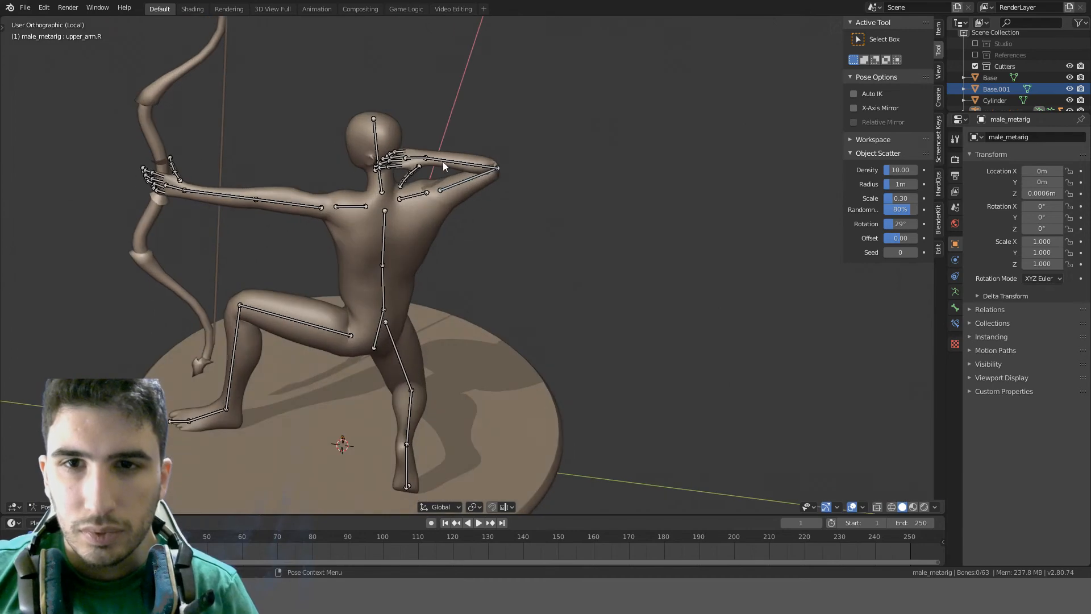
{"action": "left_click", "coordinate": [442, 161]}
{"action": "middle_click_drag", "start_coordinate": [523, 149], "coordinate": [594, 139]}
{"action": "key", "text": "r"}
{"action": "key", "text": "y"}
{"action": "key", "text": "y"}
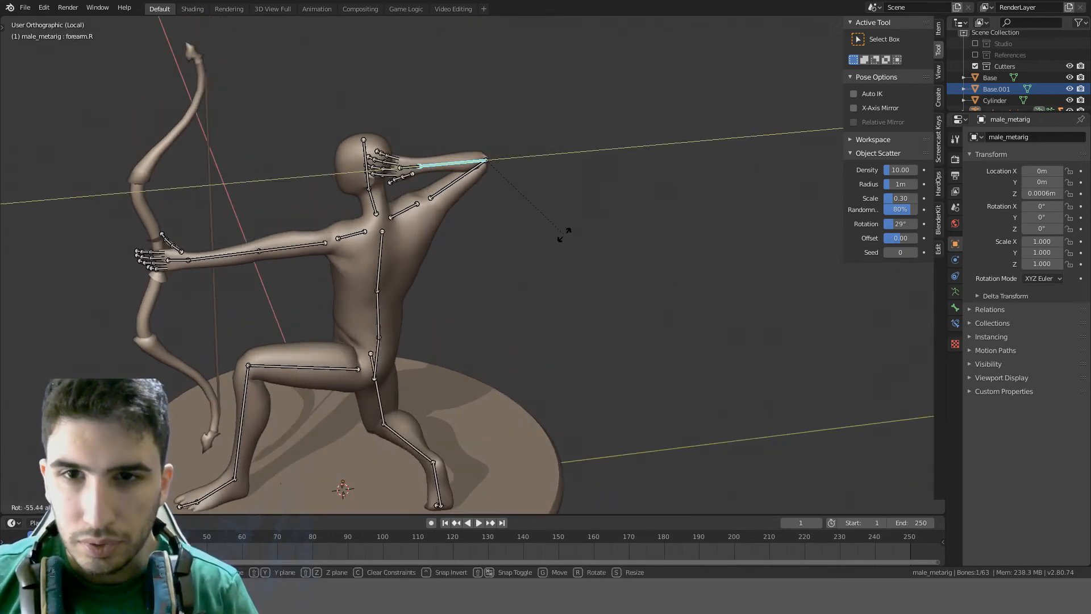
{"action": "left_click", "coordinate": [542, 180]}
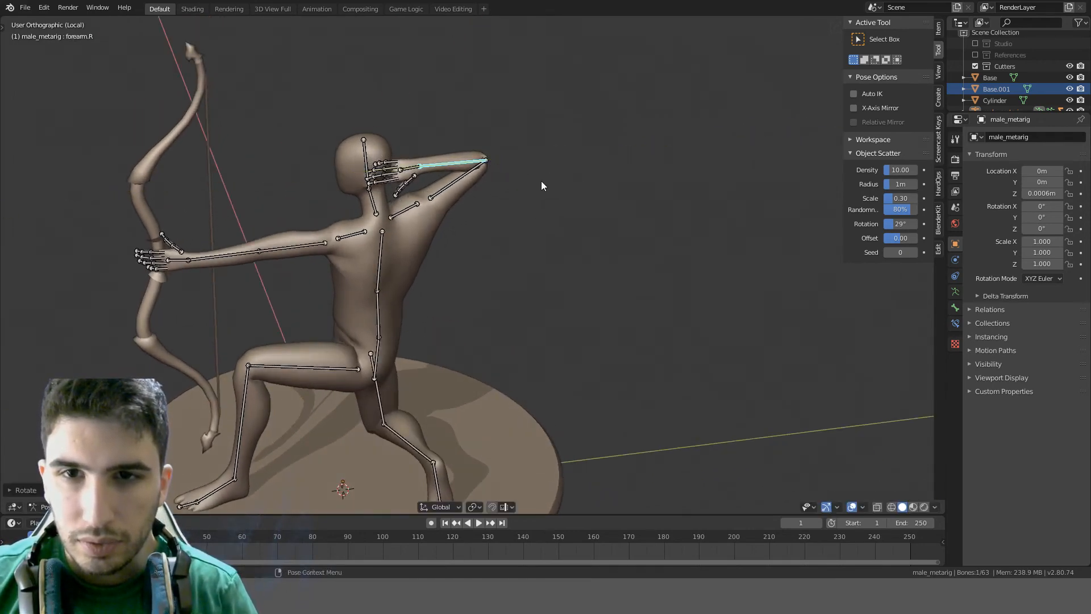
Select the right upper-arm bone of the drawing arm and twist it around its local Y axis
{"action": "middle_click_drag", "start_coordinate": [542, 181], "coordinate": [480, 181]}
{"action": "left_click", "coordinate": [465, 179]}
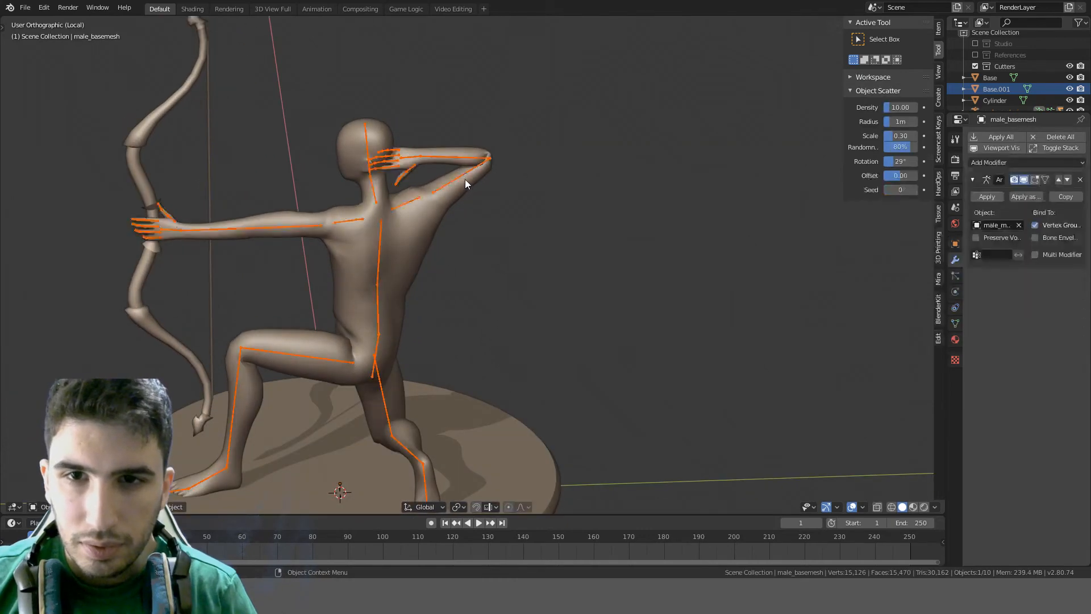
{"action": "left_click", "coordinate": [463, 175]}
{"action": "left_click", "coordinate": [463, 175]}
{"action": "key", "text": "r"}
{"action": "key", "text": "y"}
{"action": "key", "text": "y"}
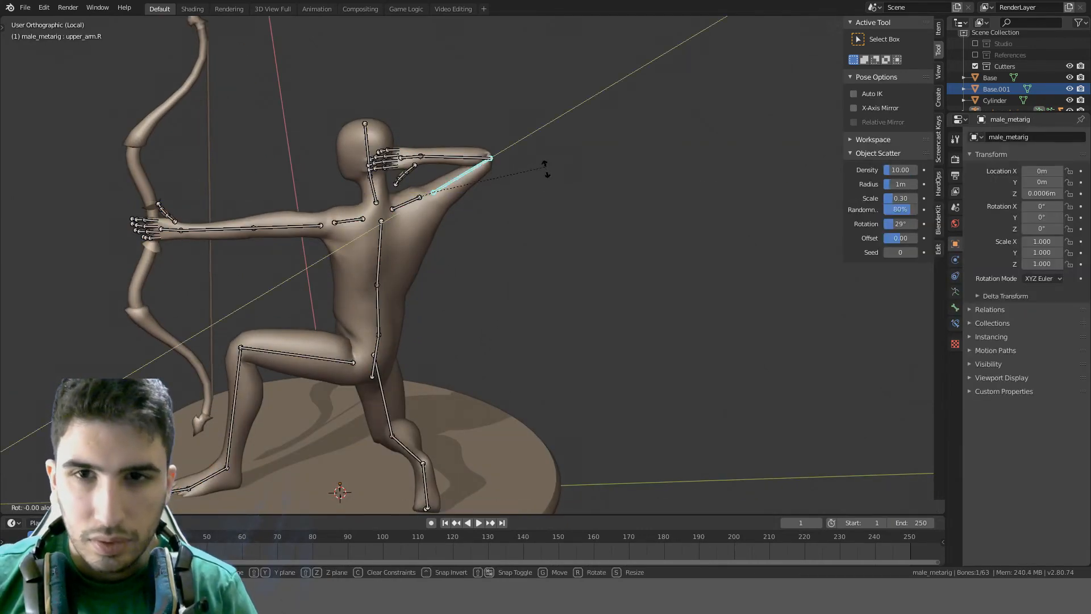
{"action": "left_click", "coordinate": [520, 128]}
Refine the right upper arm's twist around its local Y axis while viewing the figure from a lower angle
{"action": "middle_click_drag", "start_coordinate": [521, 129], "coordinate": [558, 110]}
{"action": "key", "text": "r"}
{"action": "key", "text": "y"}
{"action": "key", "text": "y"}
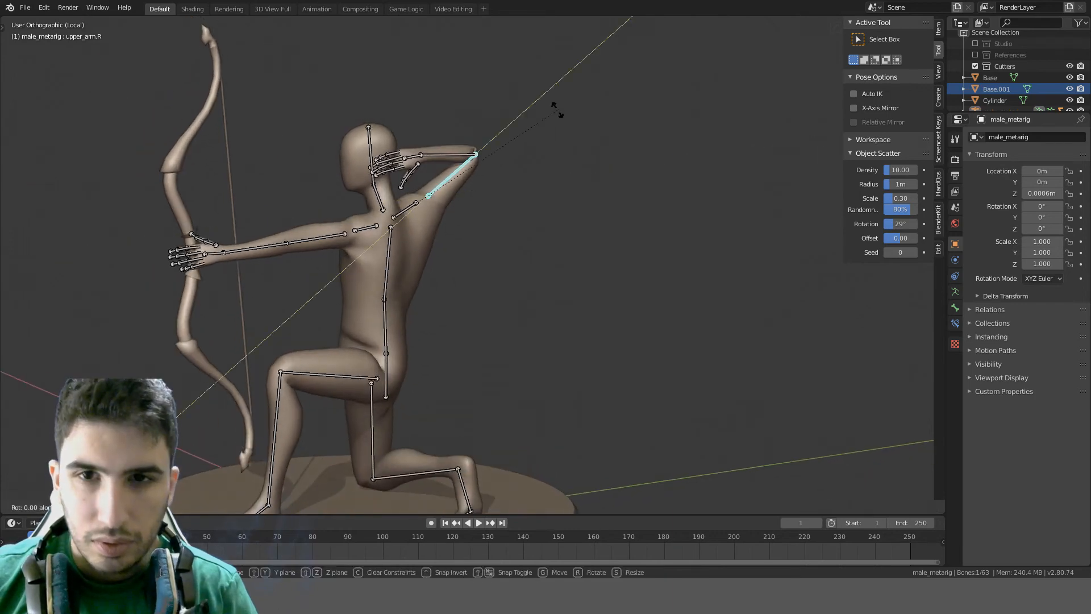
{"action": "left_click", "coordinate": [590, 136]}
{"action": "middle_click_drag", "start_coordinate": [591, 136], "coordinate": [486, 107]}
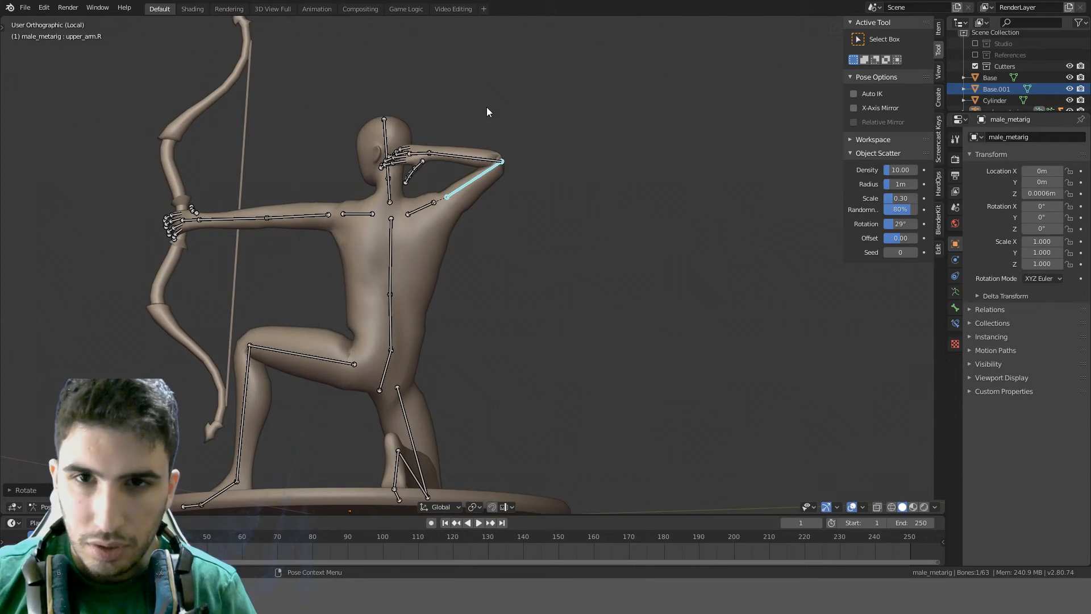
Rotate the right upper arm about 20° in the right view to raise the elbow, and check it from the opposite side
{"action": "key", "text": "KP_3"}
{"action": "key", "text": "r"}
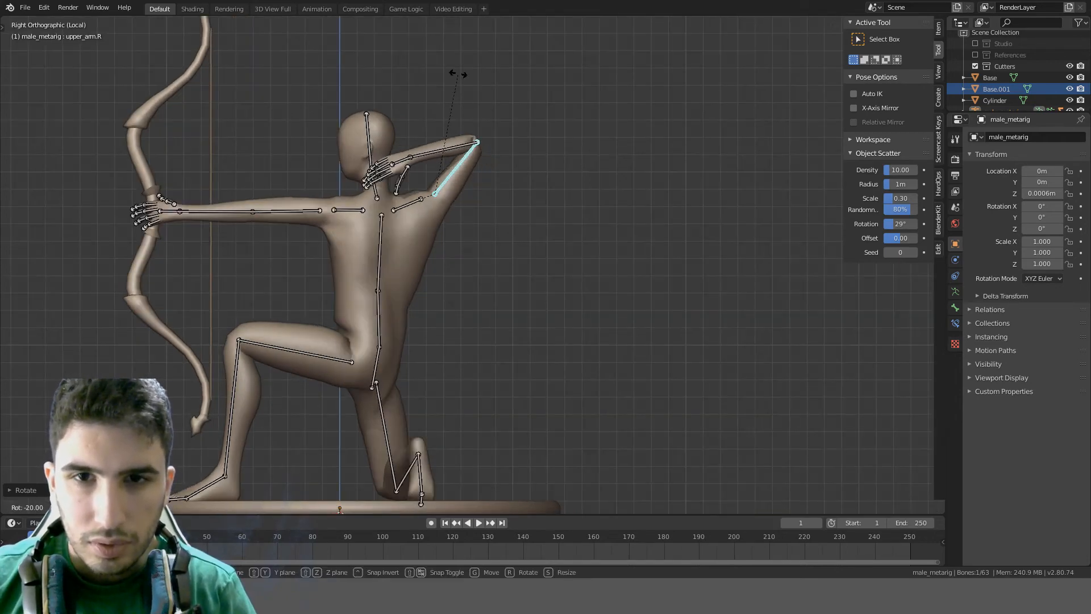
{"action": "left_click", "coordinate": [460, 74]}
{"action": "middle_click_drag", "start_coordinate": [459, 74], "coordinate": [707, 168]}
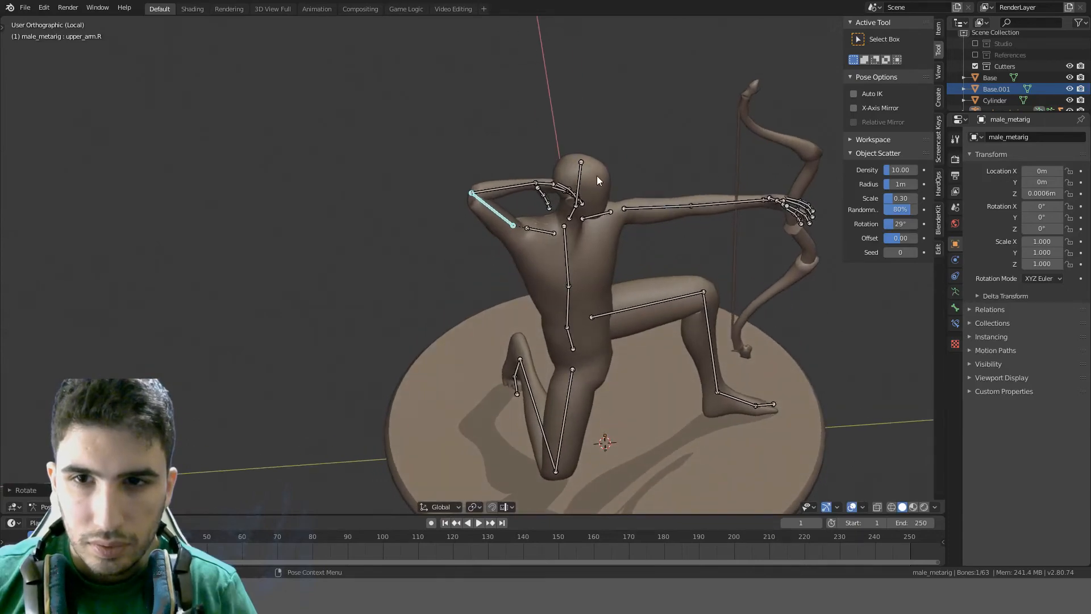
{"action": "key", "text": "ctrl+KP_3"}
{"action": "key", "text": "KP_3"}
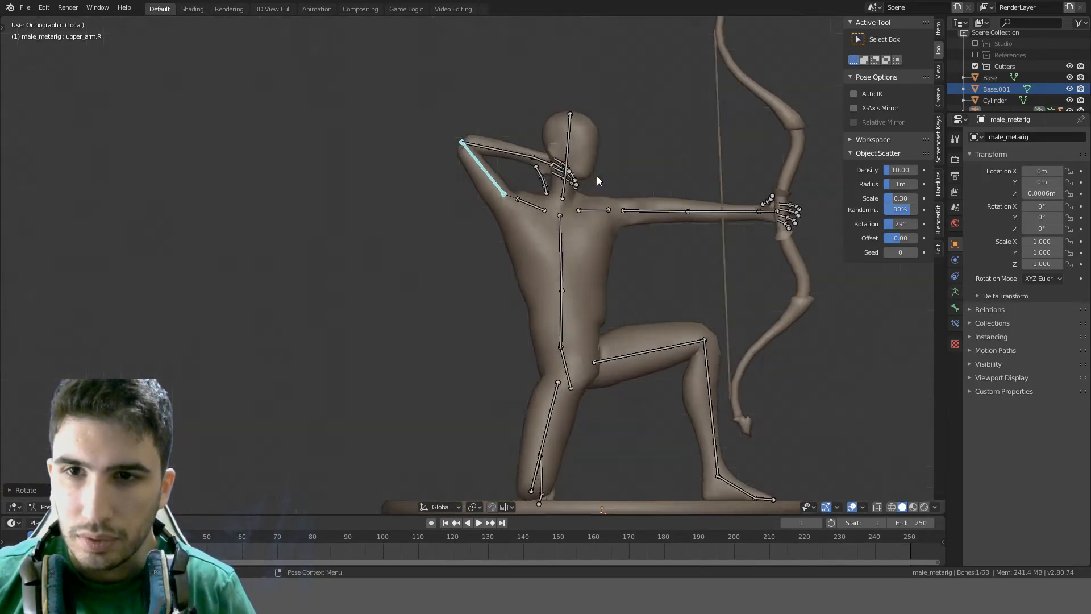
Rotate the right shoulder bone and the upper-arm bone slightly downward in the right view to lower the elbow
{"action": "left_click", "coordinate": [416, 200]}
{"action": "key", "text": "r"}
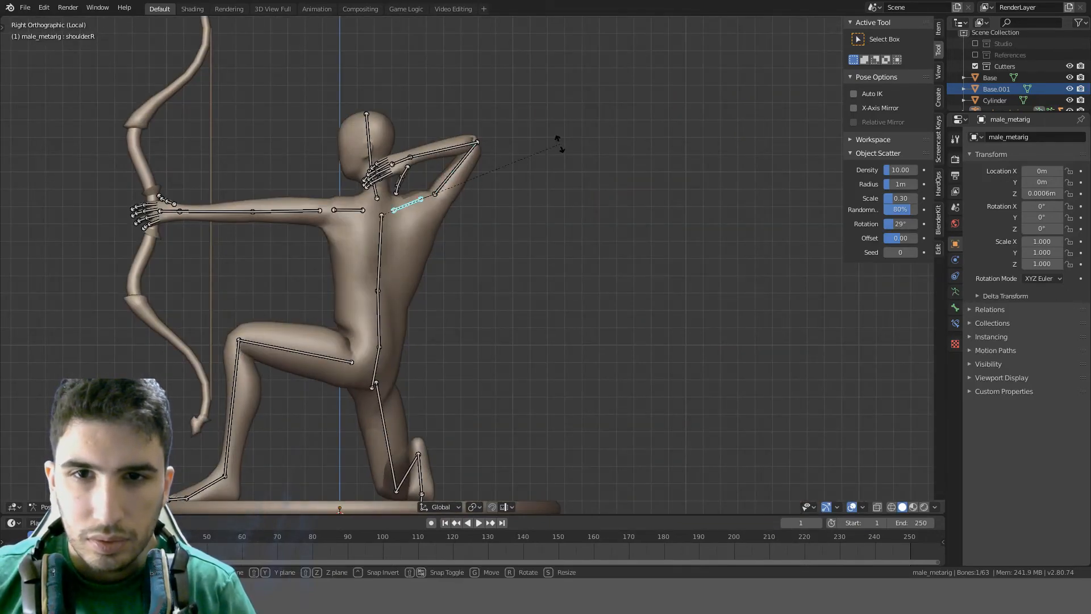
{"action": "left_click", "coordinate": [601, 199]}
{"action": "left_click", "coordinate": [466, 172]}
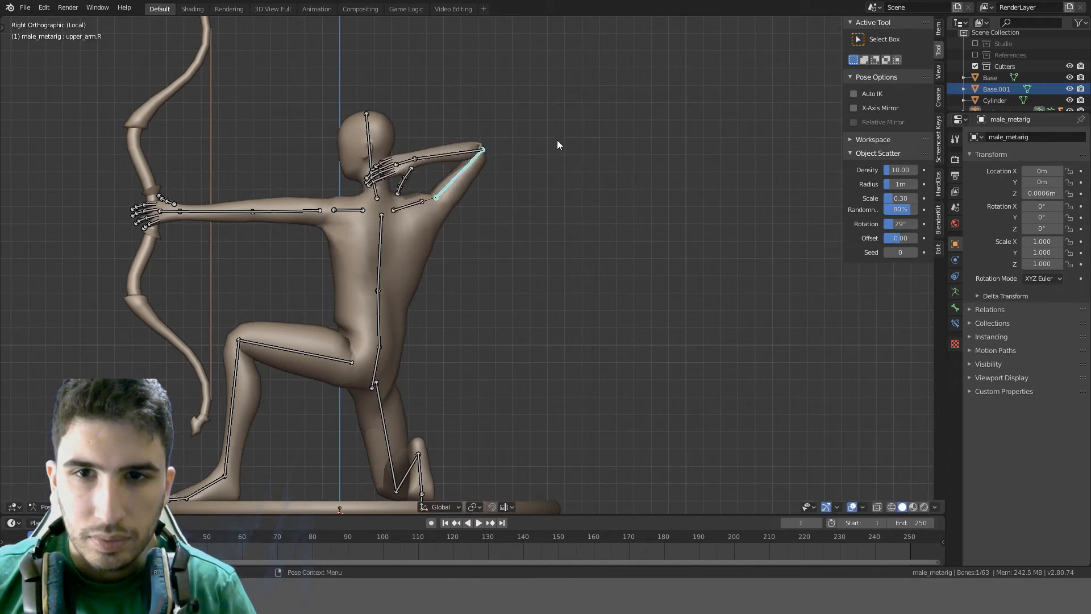
{"action": "key", "text": "r"}
{"action": "left_click", "coordinate": [574, 160]}
Rotate the right forearm 10° in the right view to bring the drawing hand down below the face
{"action": "left_click", "coordinate": [452, 154]}
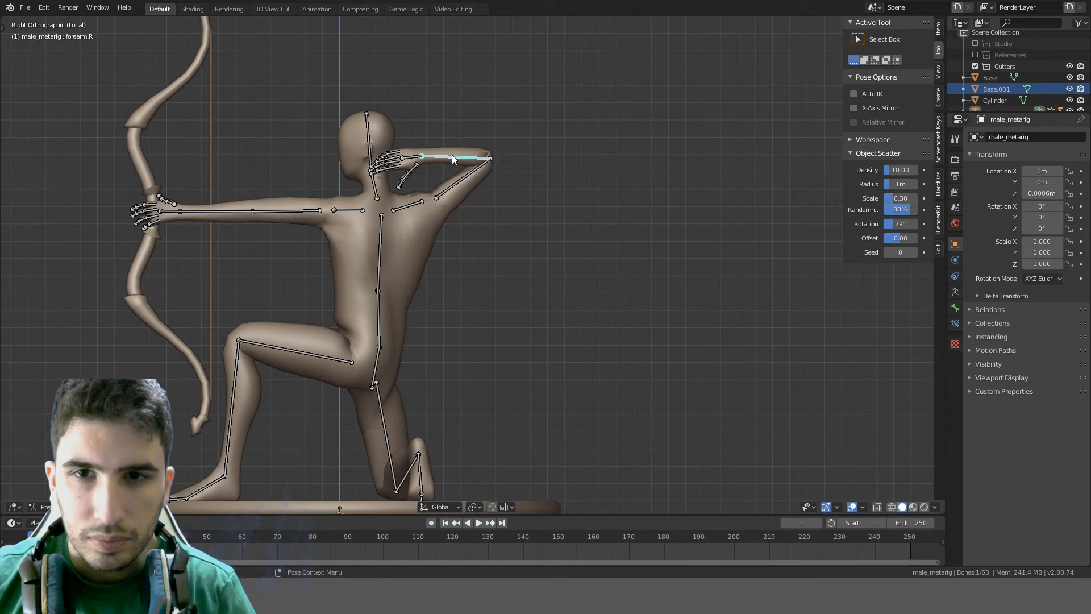
{"action": "key", "text": "r"}
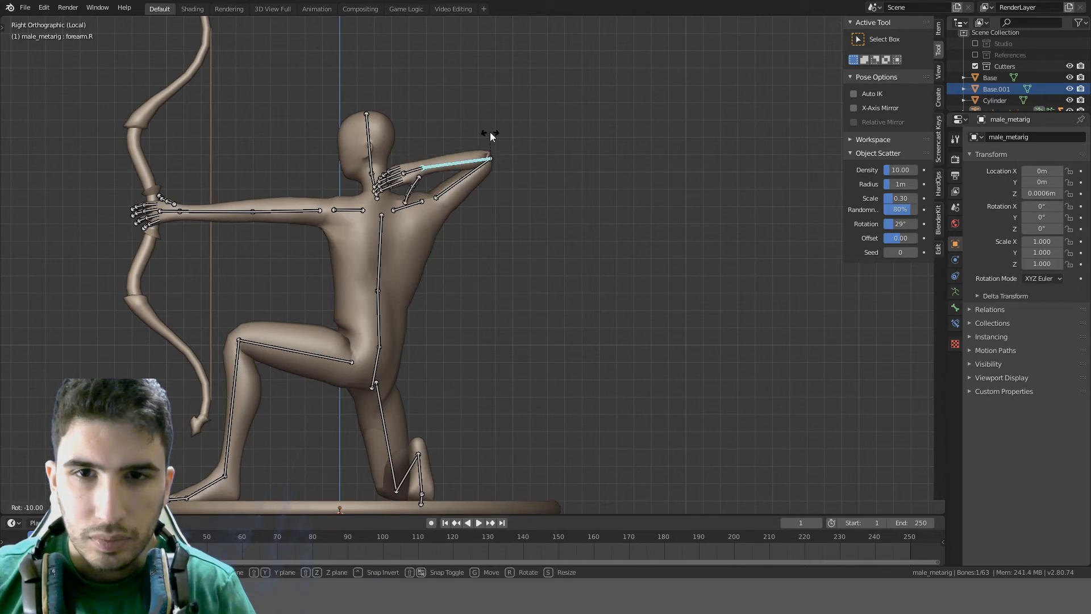
{"action": "left_click", "coordinate": [490, 136]}
{"action": "middle_click_drag", "start_coordinate": [490, 135], "coordinate": [490, 233]}
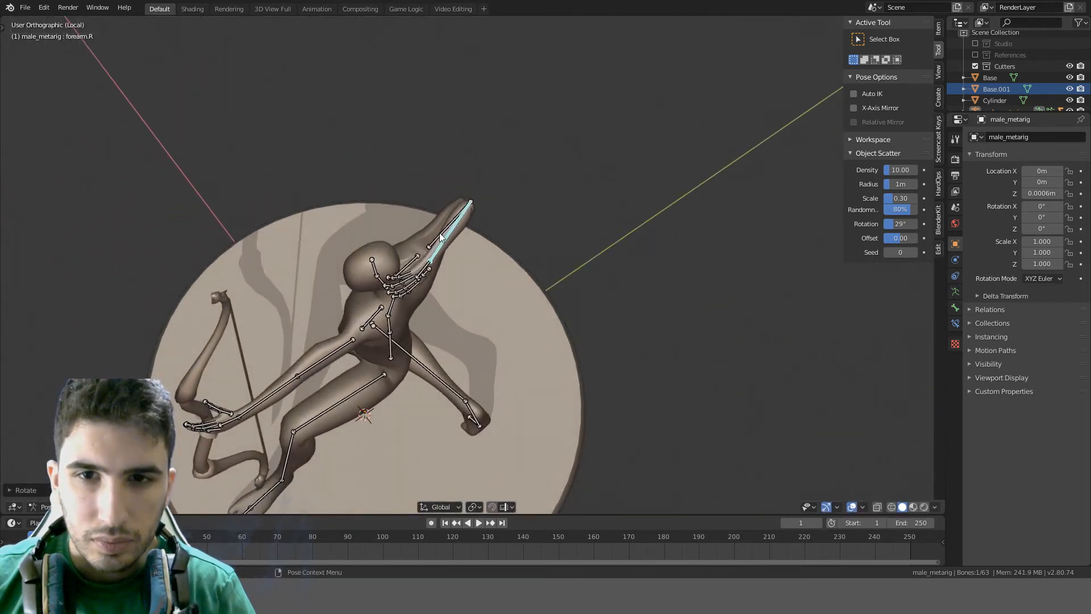
Rotate the right shoulder bone in the top view to swing the drawing arm's elbow farther behind the figure's back
{"action": "left_click", "coordinate": [416, 257]}
{"action": "key", "text": "KP_7"}
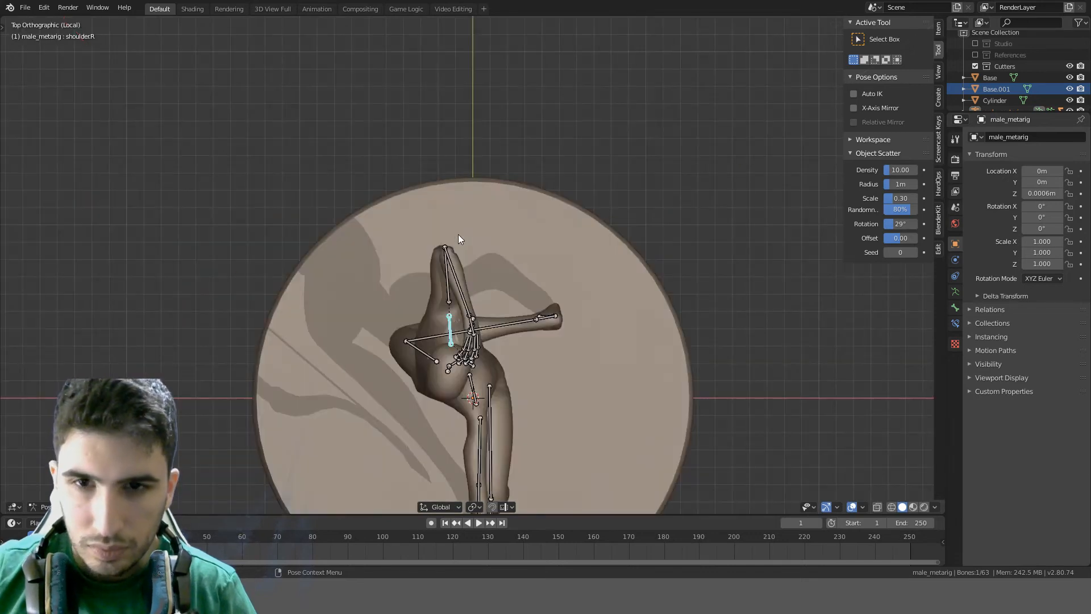
{"action": "key", "text": "r"}
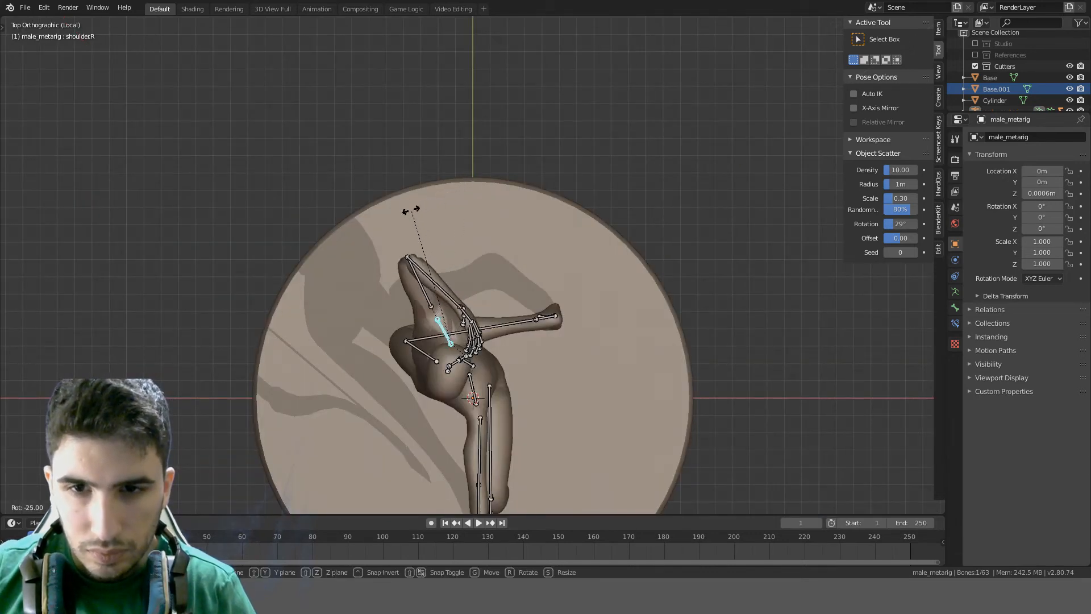
{"action": "left_click", "coordinate": [402, 219]}
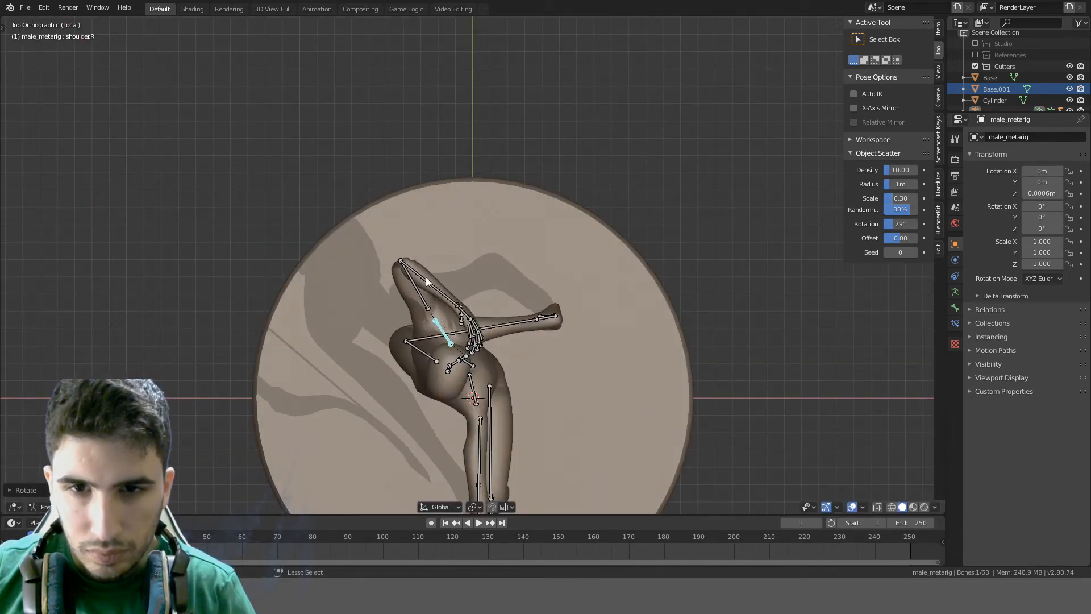
Rotate the right forearm 20° in the top view to swing the drawing hand back over the shoulder
{"action": "left_click", "coordinate": [427, 285]}
{"action": "key", "text": "r"}
{"action": "left_click", "coordinate": [496, 271]}
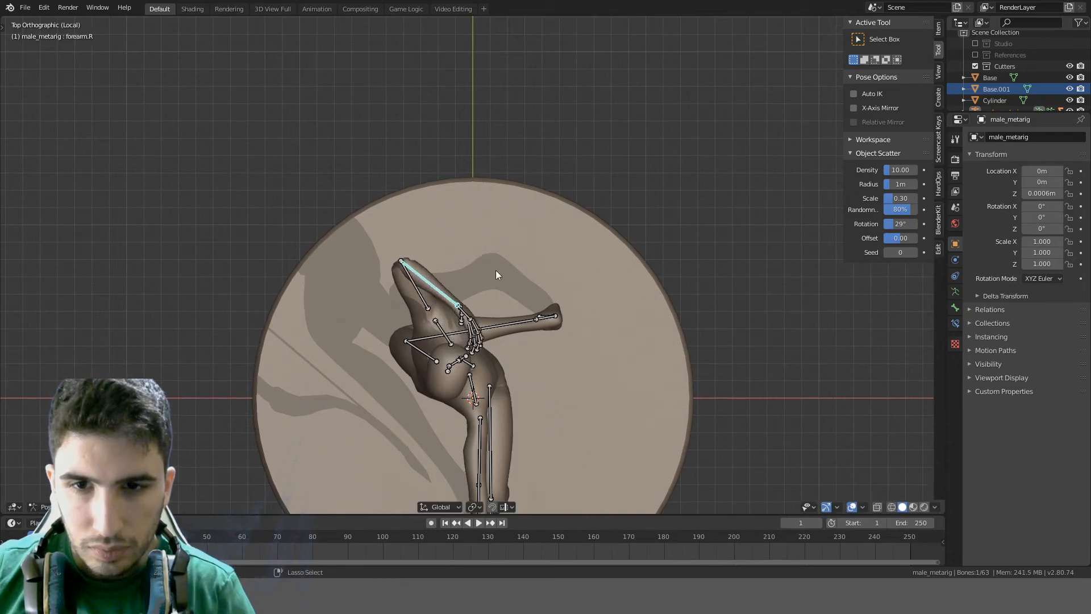
{"action": "middle_click_drag", "start_coordinate": [496, 271], "coordinate": [191, 197]}
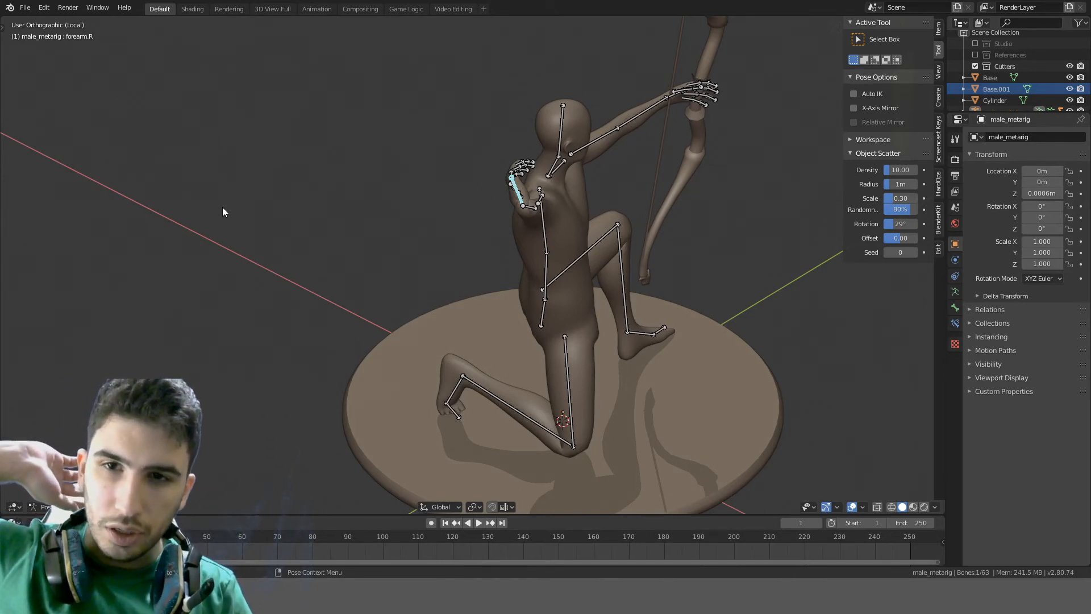
{"action": "key", "text": "KP_7"}
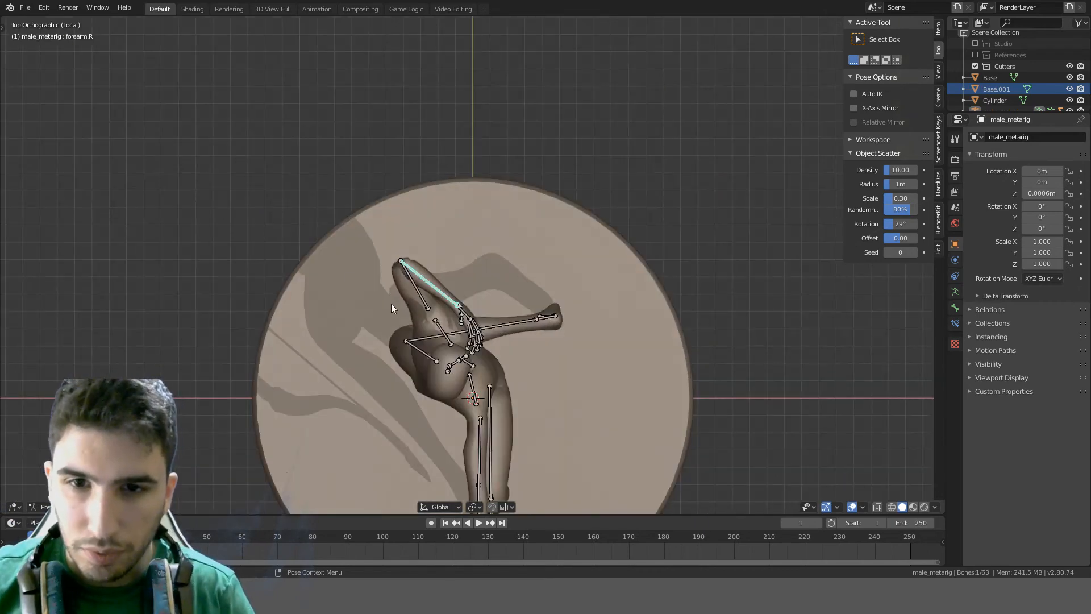
{"action": "key", "text": "r"}
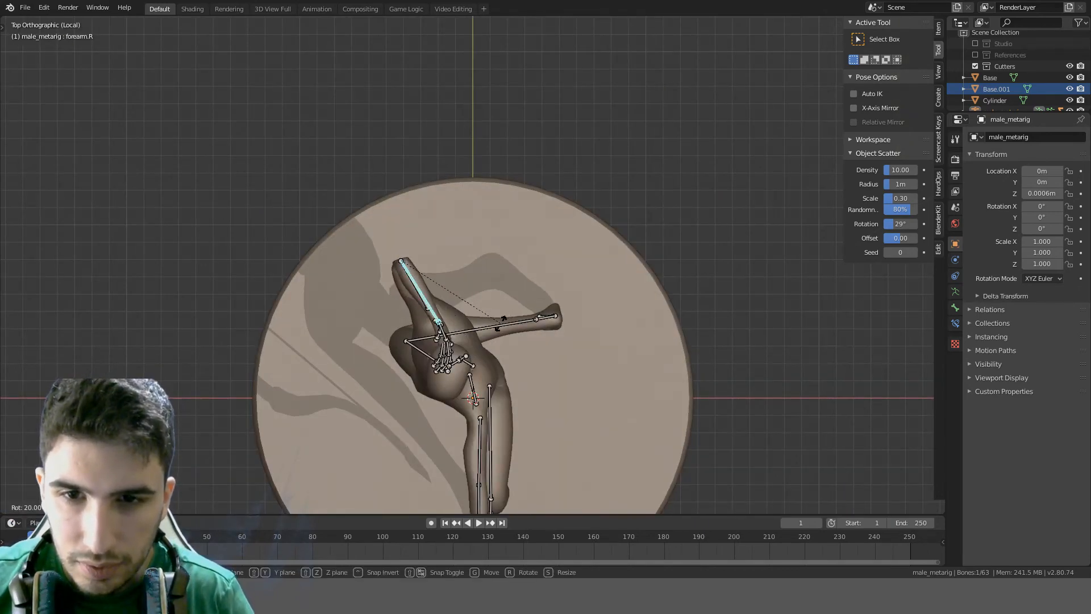
{"action": "left_click", "coordinate": [502, 323]}
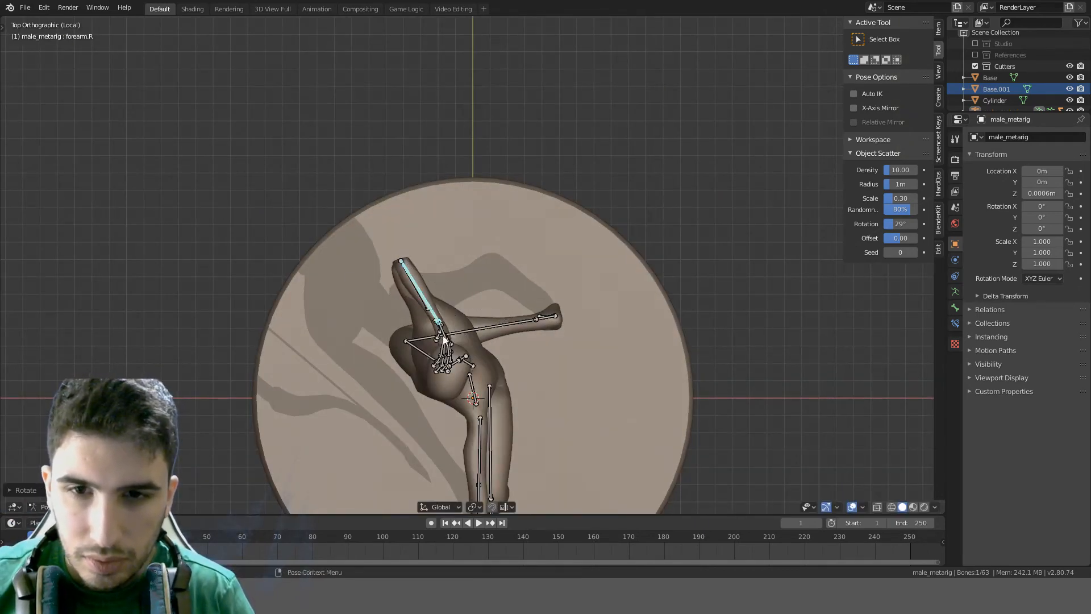
Try to swing the drawing arm's elbow about 35° around by rotating the right shoulder bone in the top view
{"action": "left_click", "coordinate": [438, 327]}
{"action": "left_click", "coordinate": [437, 327]}
{"action": "left_click", "coordinate": [436, 324]}
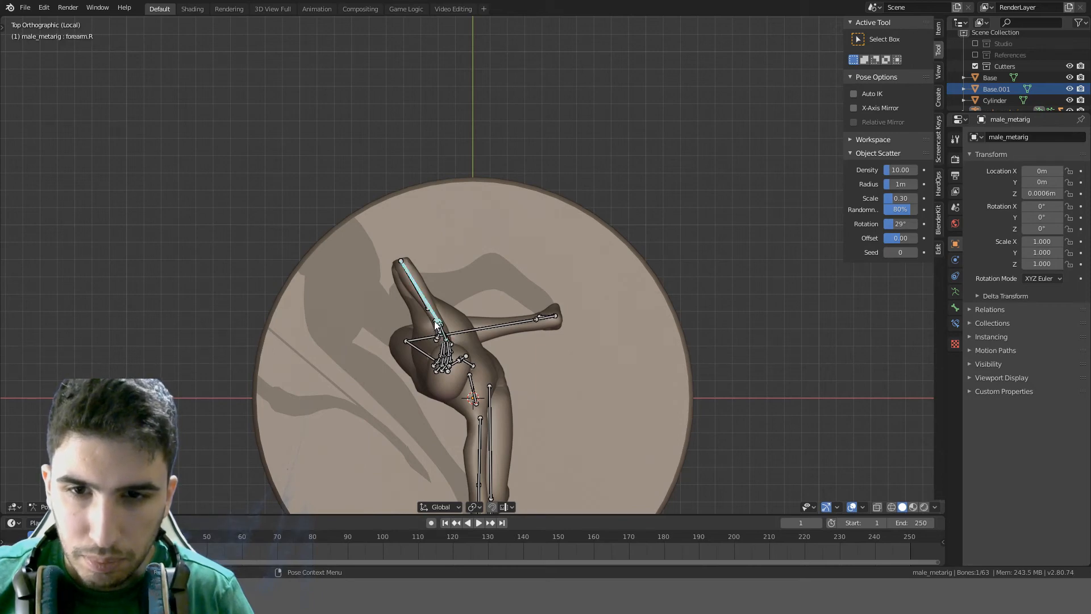
{"action": "left_click", "coordinate": [439, 327]}
{"action": "middle_click_drag", "start_coordinate": [454, 319], "coordinate": [449, 307]}
{"action": "key", "text": "KP_7"}
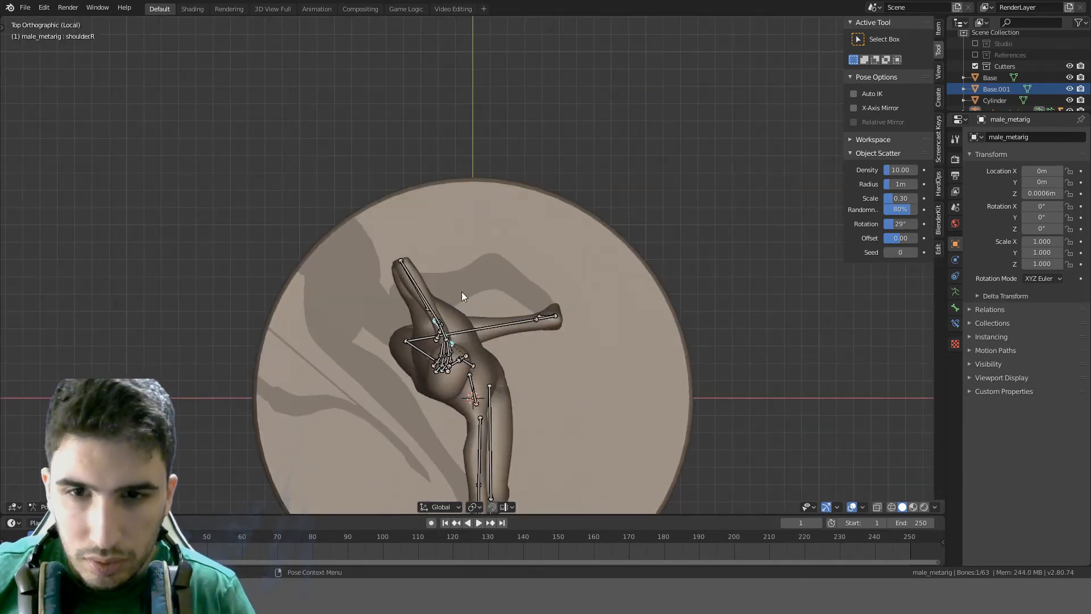
{"action": "key", "text": "r"}
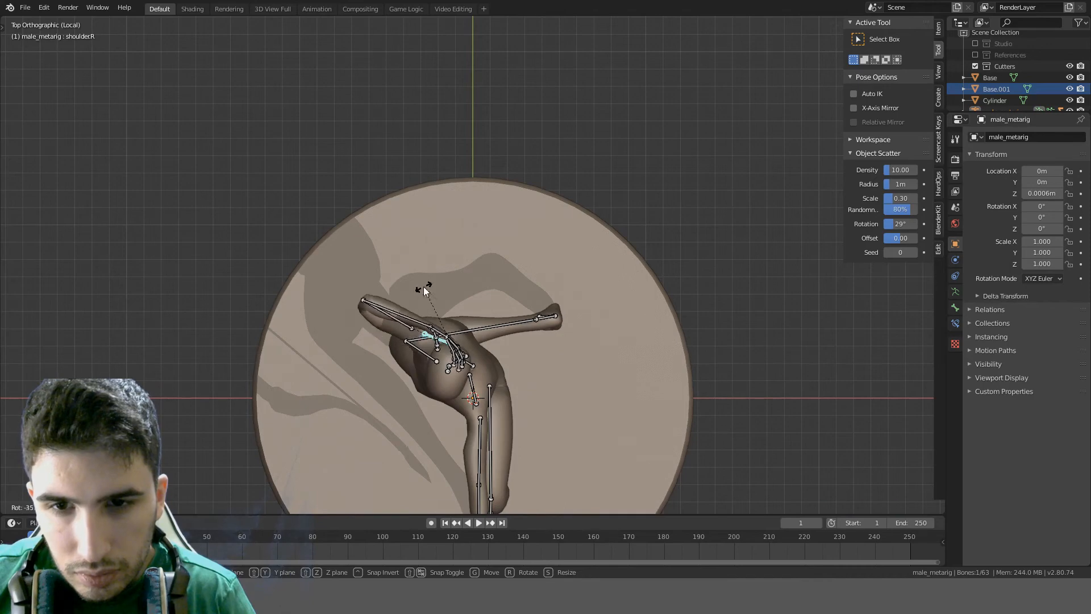
{"action": "left_click", "coordinate": [424, 287]}
{"action": "middle_click_drag", "start_coordinate": [424, 286], "coordinate": [548, 265]}
Try to rotate the right shoulder bone around its local axes in the top view
{"action": "key", "text": "KP_7"}
{"action": "key", "text": "r"}
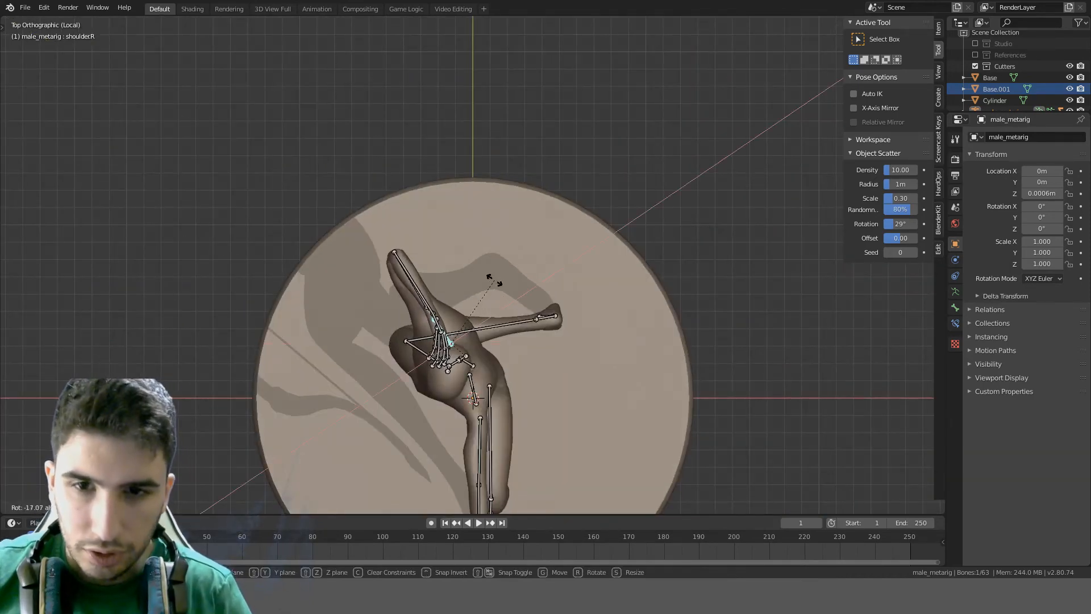
{"action": "right_click", "coordinate": [493, 279]}
{"action": "key", "text": "r"}
{"action": "key", "text": "z"}
{"action": "key", "text": "z"}
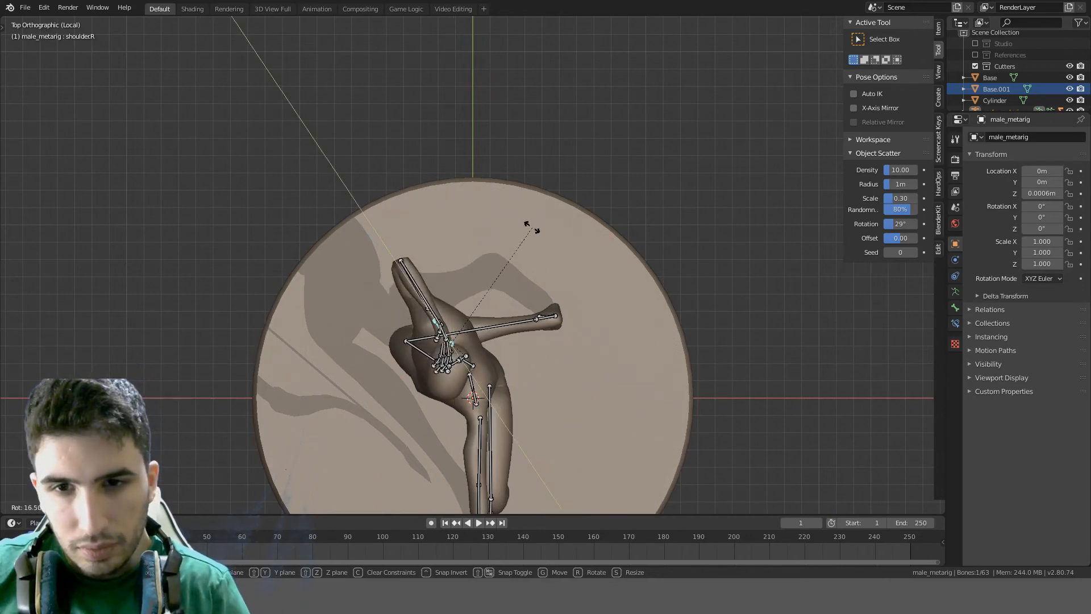
{"action": "left_click", "coordinate": [575, 236]}
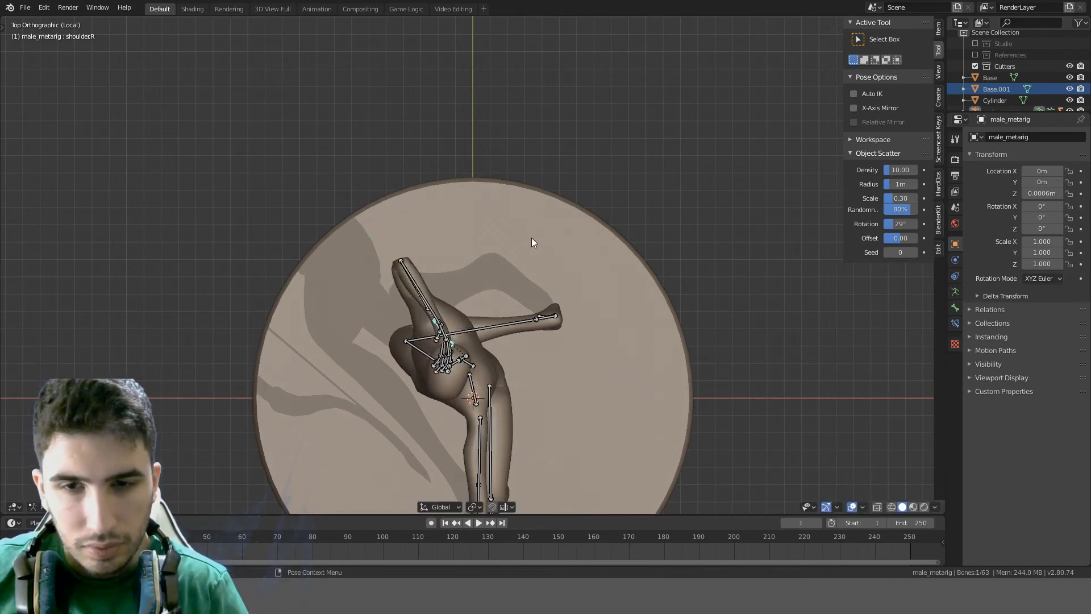
Rotate the right forearm in the left view until it lies level behind the figure's neck
{"action": "middle_click_drag", "start_coordinate": [531, 238], "coordinate": [473, 150]}
{"action": "left_click", "coordinate": [517, 235]}
{"action": "key", "text": "KP_1"}
{"action": "key", "text": "ctrl+KP_3"}
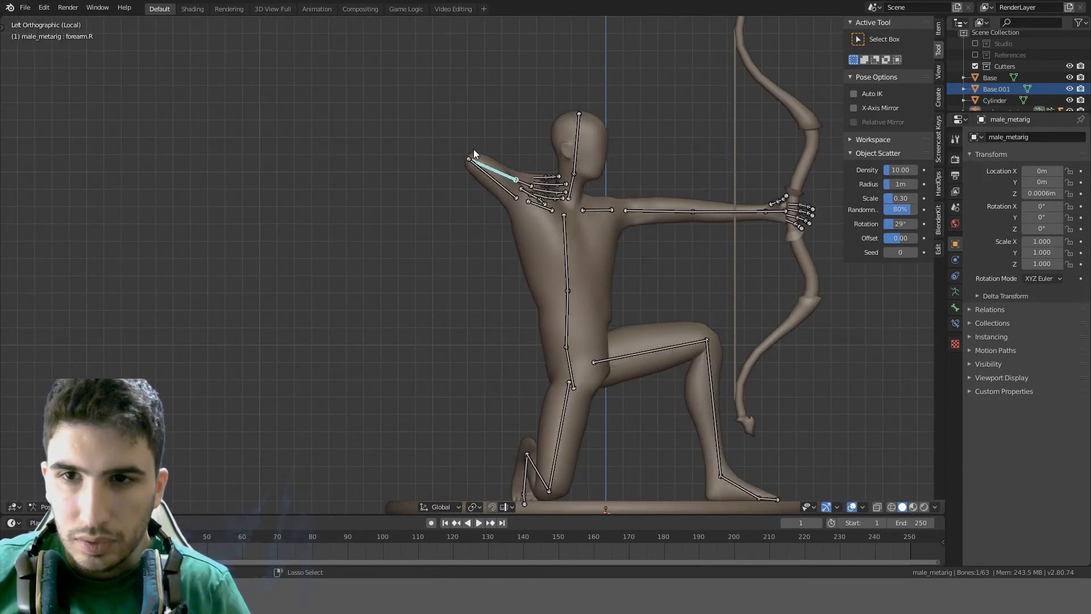
{"action": "key", "text": "r"}
{"action": "left_click", "coordinate": [613, 195]}
{"action": "middle_click_drag", "start_coordinate": [613, 194], "coordinate": [589, 223]}
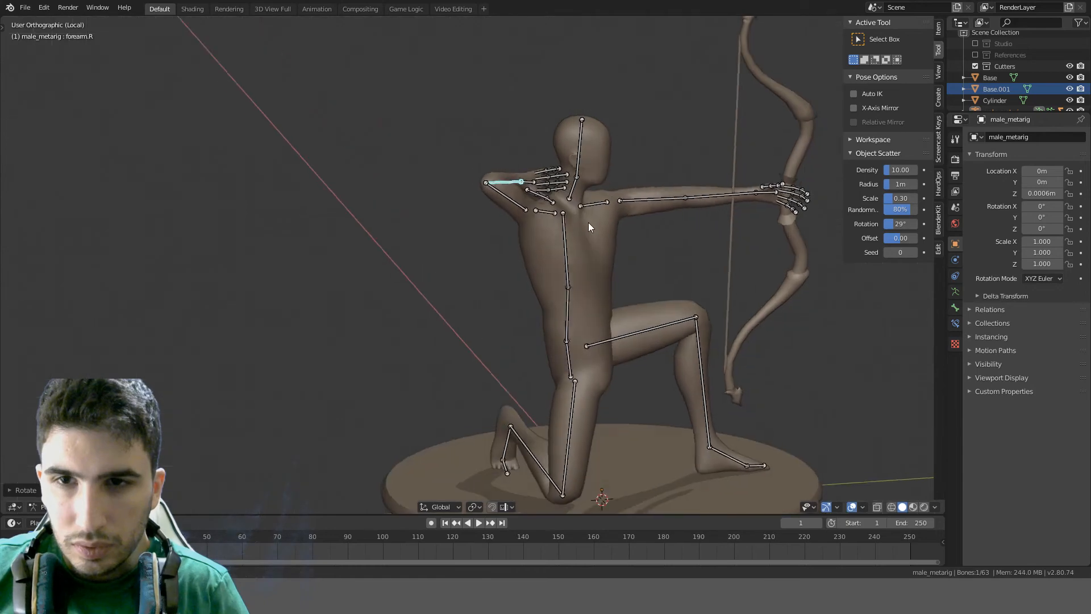
Twist the right forearm around its local Y axis to turn the drawing hand
{"action": "key", "text": "r"}
{"action": "key", "text": "y"}
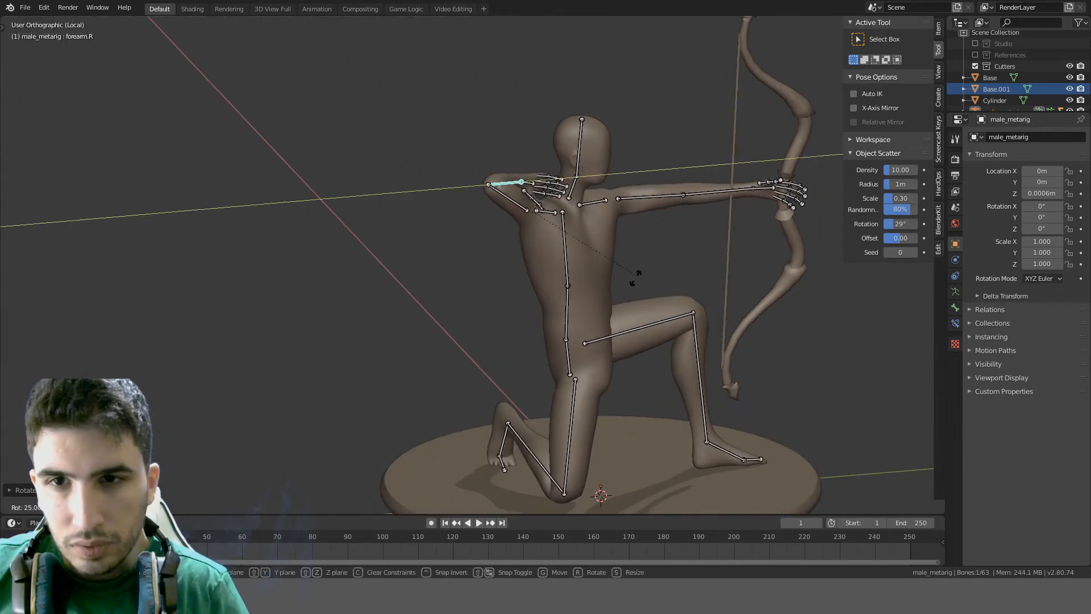
{"action": "left_click", "coordinate": [626, 293]}
{"action": "mouse_move", "coordinate": [627, 293]}
{"action": "middle_mouse_down"}
{"action": "mouse_move", "coordinate": [757, 348]}
{"action": "mouse_move", "coordinate": [767, 380]}
{"action": "middle_mouse_up"}
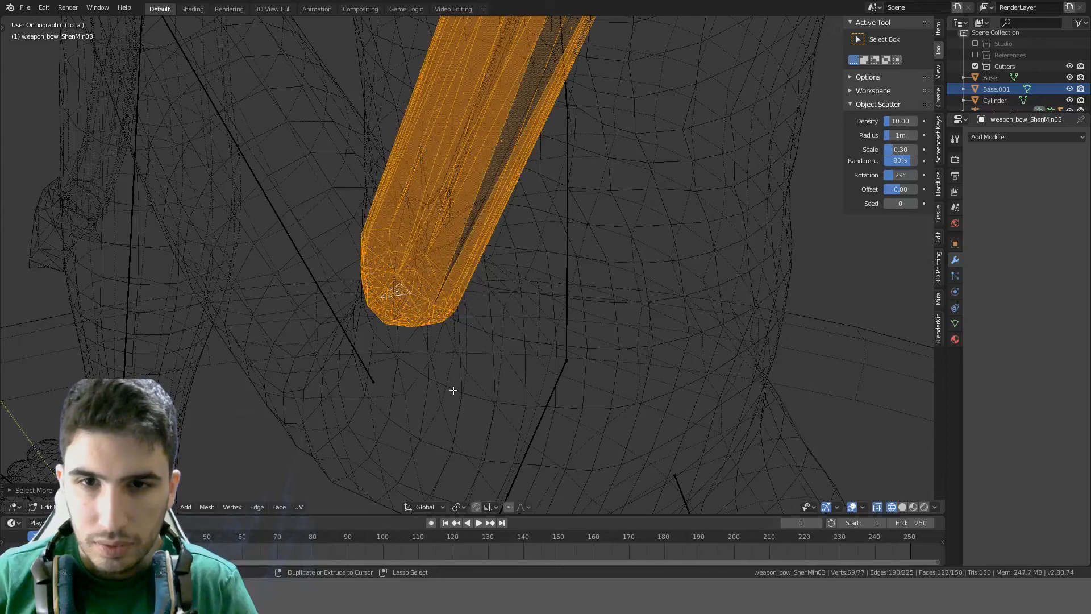
Return the view to solid shading and finish editing the quiver's mesh
{"action": "key", "text": "z"}
{"action": "left_click", "coordinate": [467, 390]}
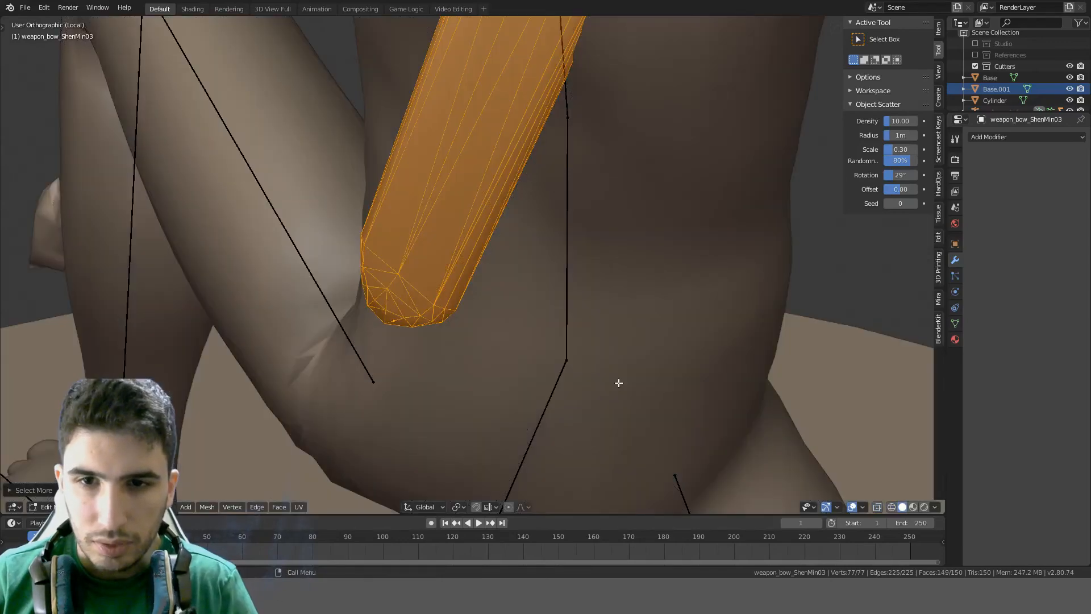
{"action": "mouse_move", "coordinate": [616, 383]}
{"action": "middle_mouse_down"}
{"action": "mouse_move", "coordinate": [524, 297]}
{"action": "mouse_move", "coordinate": [611, 344]}
{"action": "mouse_move", "coordinate": [632, 336]}
{"action": "mouse_move", "coordinate": [613, 330]}
{"action": "middle_mouse_up"}
{"action": "key", "text": "Tab"}
{"action": "key", "text": "alt+a"}
{"action": "key", "text": "ctrl+v"}
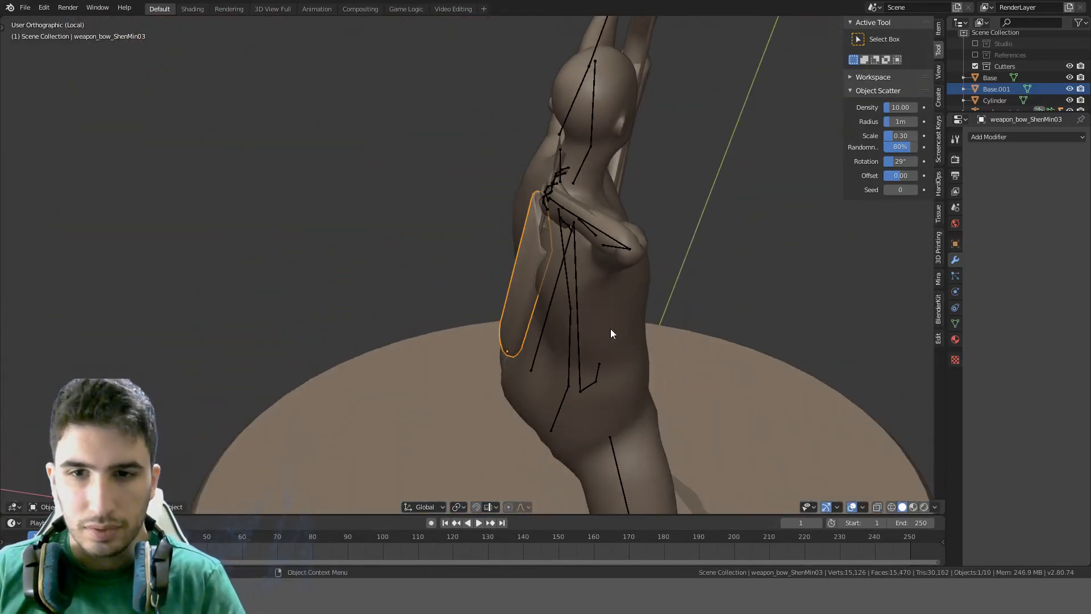
Move the quiver along the X axis away from the figure's back and select its whole mesh
{"action": "key", "text": "g"}
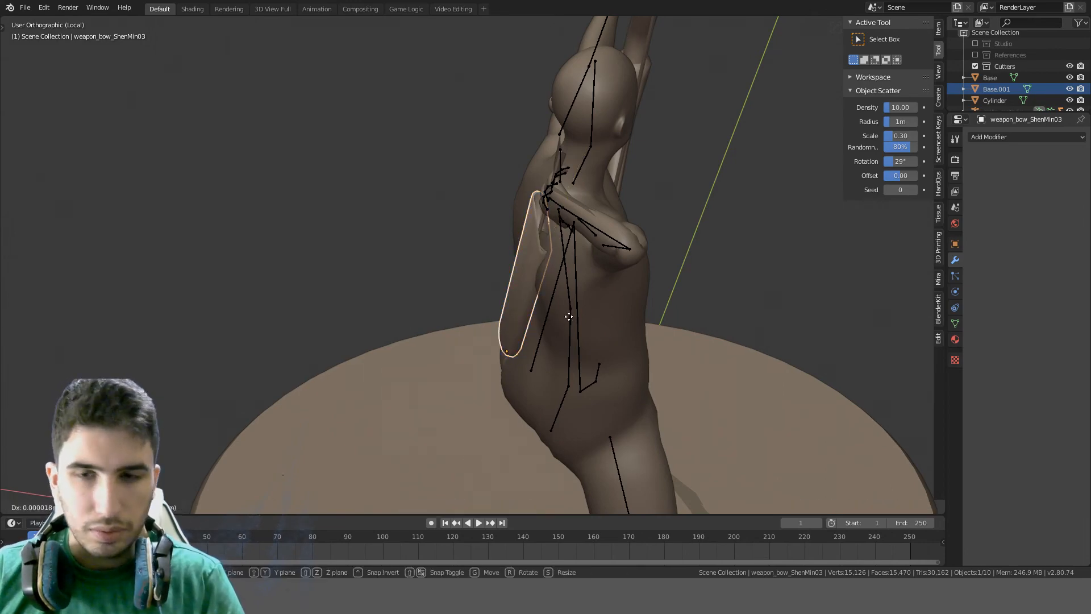
{"action": "key", "text": "x"}
{"action": "left_click", "coordinate": [350, 260]}
{"action": "middle_click_drag", "start_coordinate": [350, 260], "coordinate": [483, 362]}
{"action": "scroll", "coordinate": [356, 135], "scroll_direction": "up", "scroll_amount": 4}
{"action": "scroll", "coordinate": [483, 361], "scroll_direction": "up", "scroll_amount": 4}
{"action": "key", "text": "Tab"}
{"action": "middle_click_drag", "start_coordinate": [345, 257], "coordinate": [405, 333]}
{"action": "key", "text": "alt+a"}
{"action": "key", "text": "a"}
{"action": "key", "text": "Tab"}
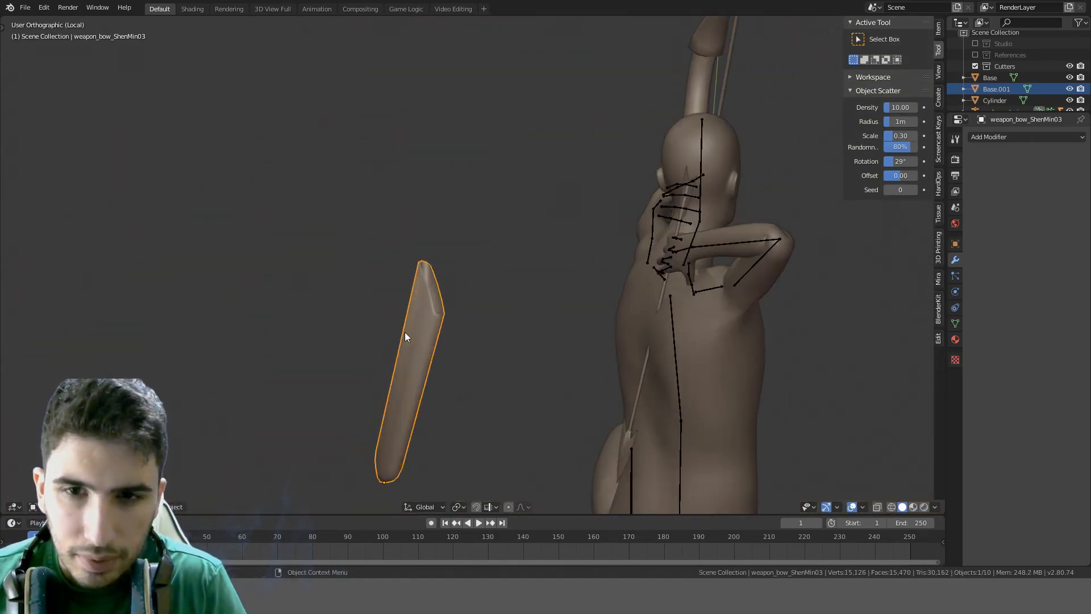
Undo the quiver's move along the X axis
{"action": "key", "text": "ctrl+z"}
{"action": "key", "text": "ctrl+z"}
{"action": "key", "text": "ctrl+z"}
{"action": "key", "text": "Tab"}
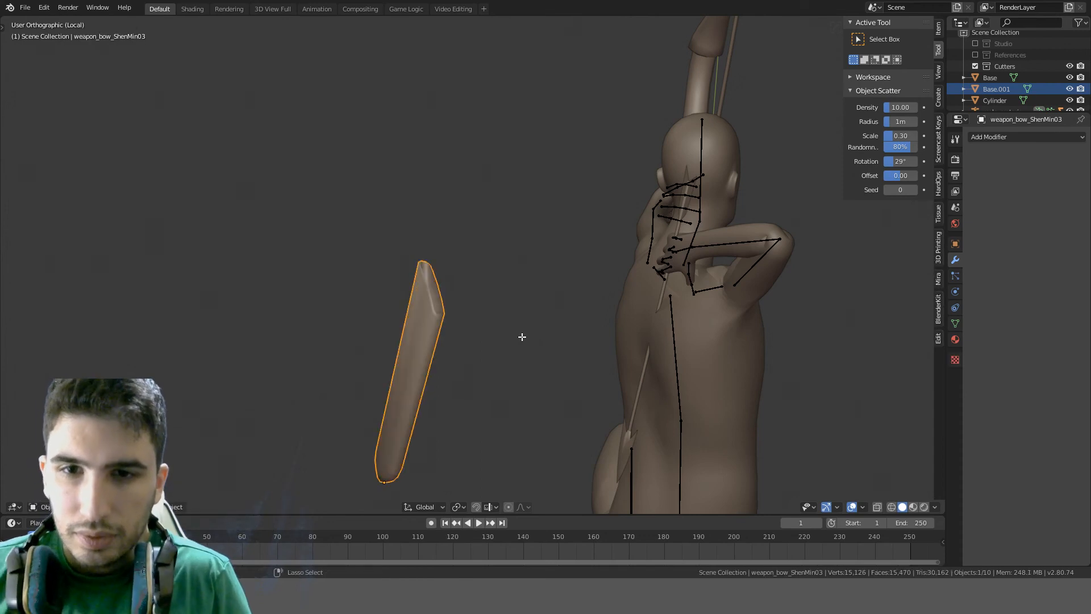
{"action": "key", "text": "ctrl+z"}
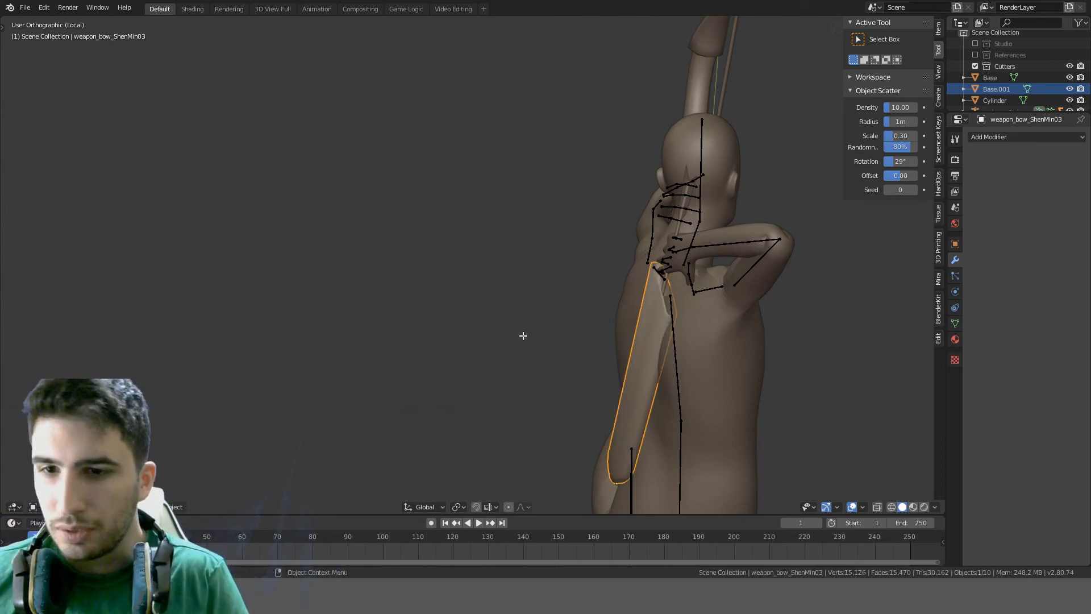
Select the arrow in the quiver and examine its mesh in wireframe
{"action": "middle_click_drag", "start_coordinate": [586, 414], "coordinate": [657, 312]}
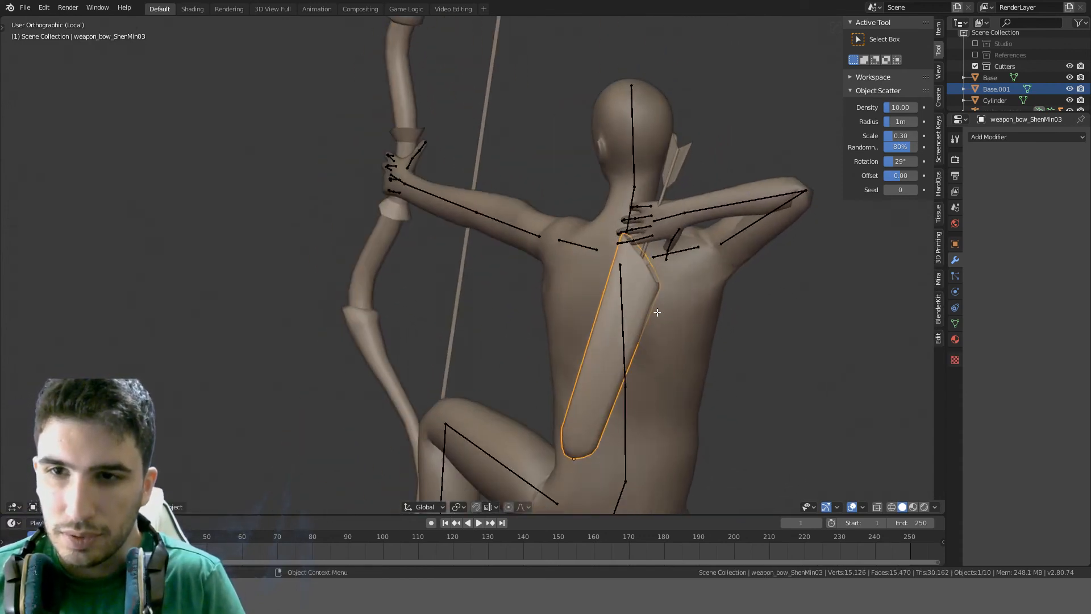
{"action": "left_click", "coordinate": [672, 182]}
{"action": "key", "text": "Tab"}
{"action": "key", "text": "Tab"}
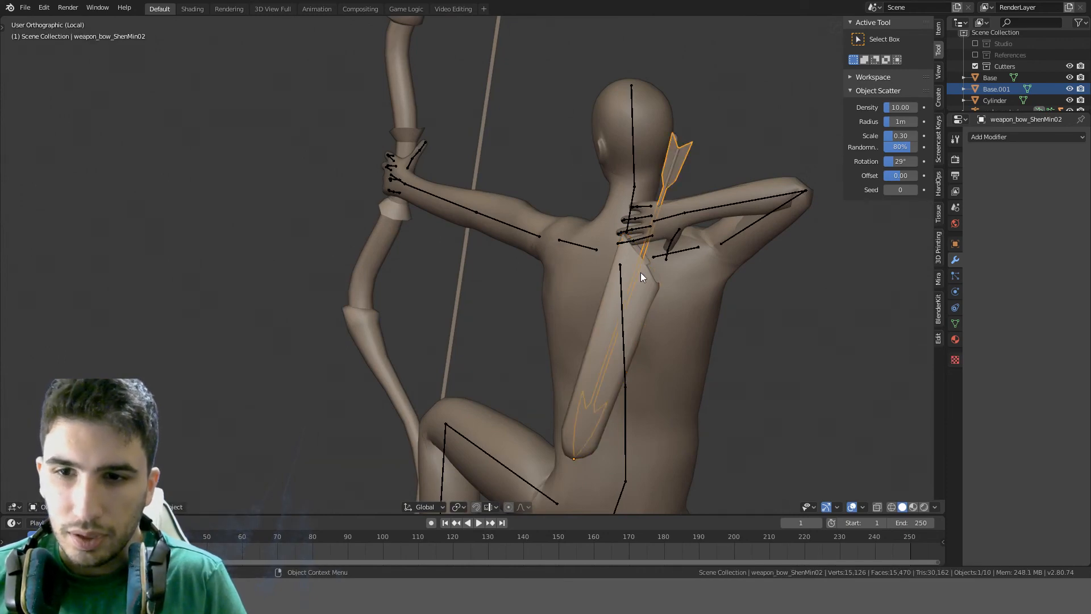
{"action": "key", "text": "z"}
{"action": "key", "text": "Tab"}
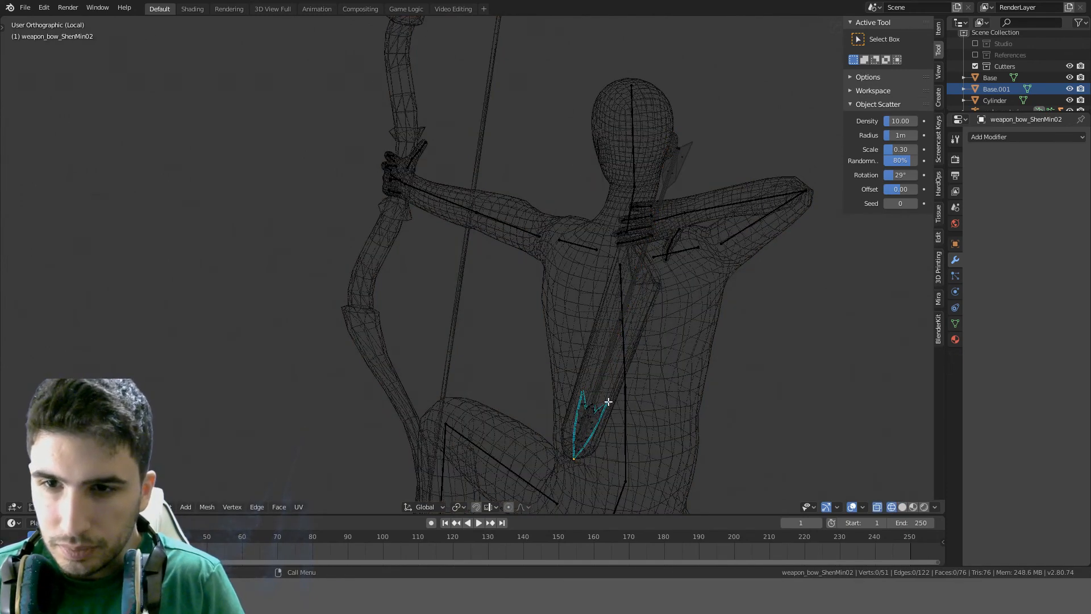
{"action": "key", "text": "Tab"}
Try to add two rotated duplicates of the quiver's arrow in the right view, turning one by -10°, and undo them
{"action": "key", "text": "KP_3"}
{"action": "key", "text": "shift+d"}
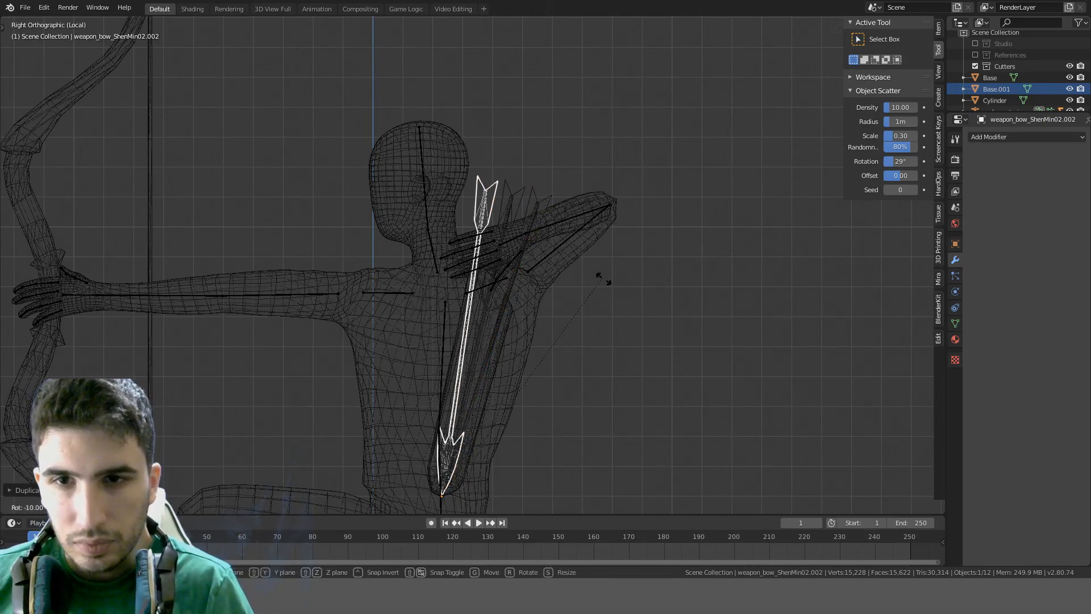
{"action": "left_click", "coordinate": [694, 341]}
{"action": "middle_click_drag", "start_coordinate": [694, 342], "coordinate": [520, 357]}
{"action": "key", "text": "ctrl+z"}
{"action": "key", "text": "ctrl+z"}
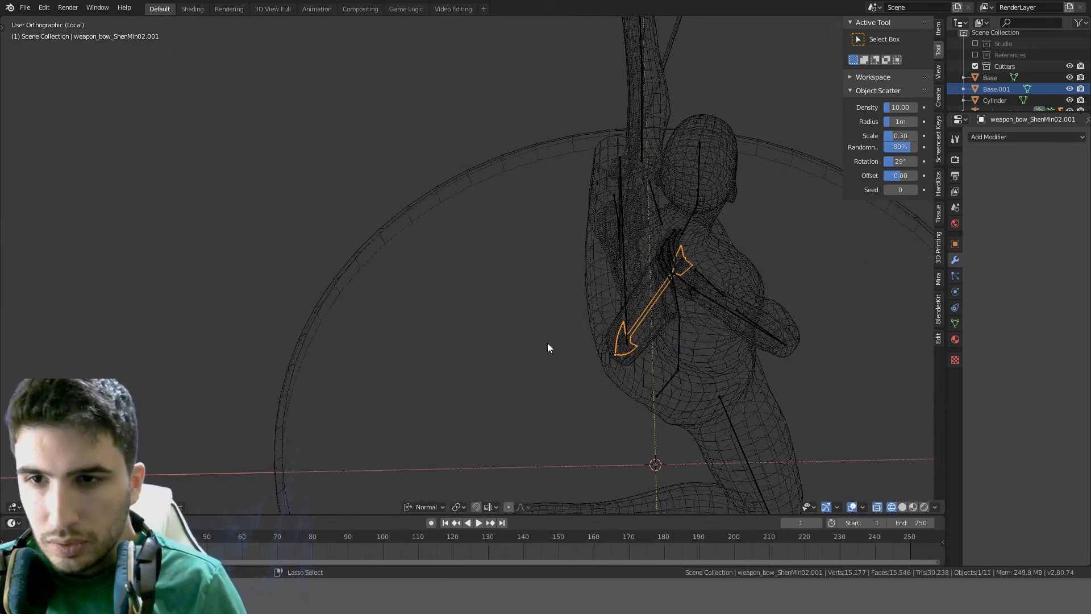
{"action": "key", "text": "ctrl+z"}
Return to solid shading and examine the kneeling archer's pose with the bow and quiver from behind and from the side
{"action": "key", "text": "z"}
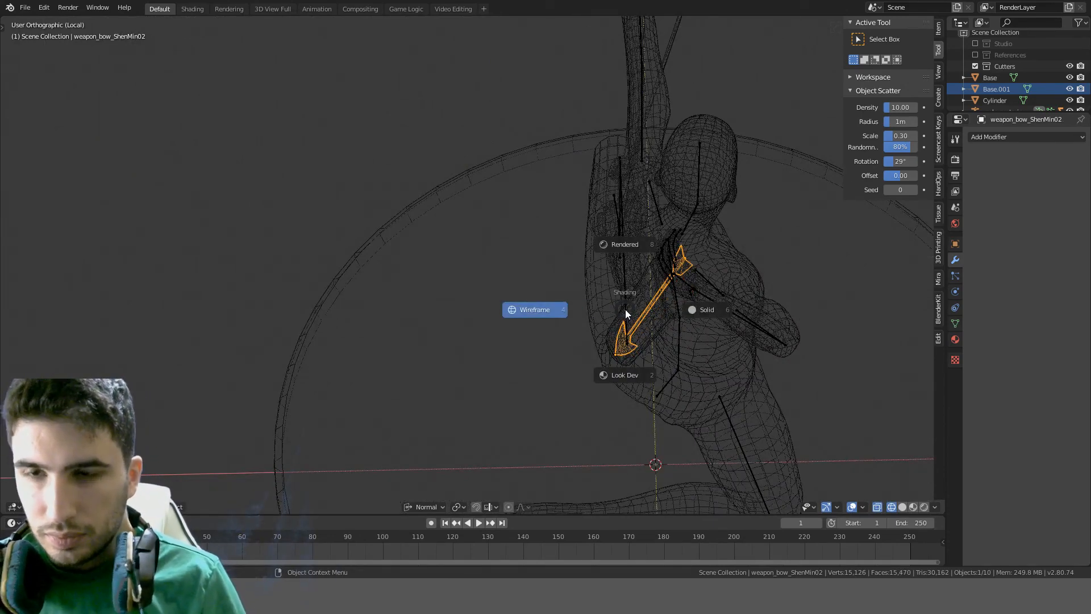
{"action": "left_click", "coordinate": [708, 309]}
{"action": "mouse_move", "coordinate": [792, 308]}
{"action": "middle_mouse_down"}
{"action": "mouse_move", "coordinate": [711, 288]}
{"action": "mouse_move", "coordinate": [633, 392]}
{"action": "middle_mouse_up"}
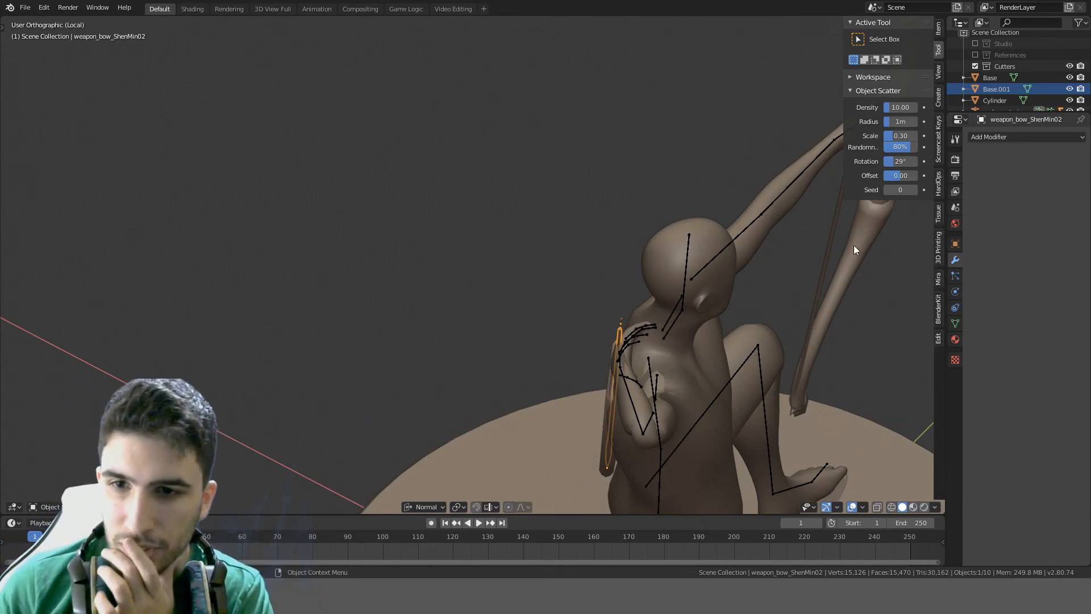
{"action": "middle_click_drag", "start_coordinate": [676, 390], "coordinate": [699, 218]}
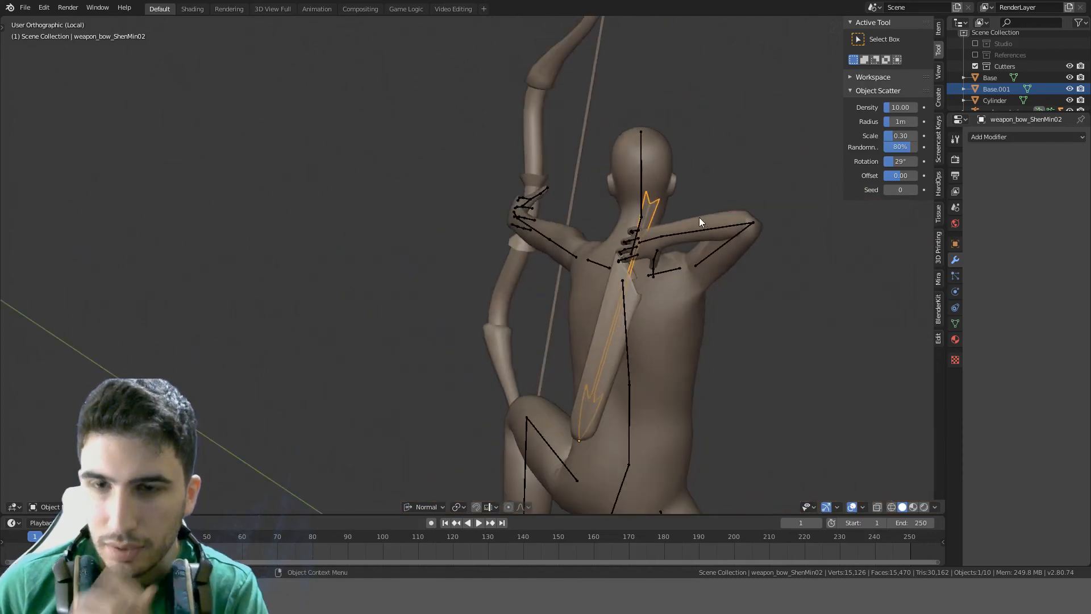
{"action": "scroll", "coordinate": [697, 217], "scroll_direction": "down", "scroll_amount": 7}
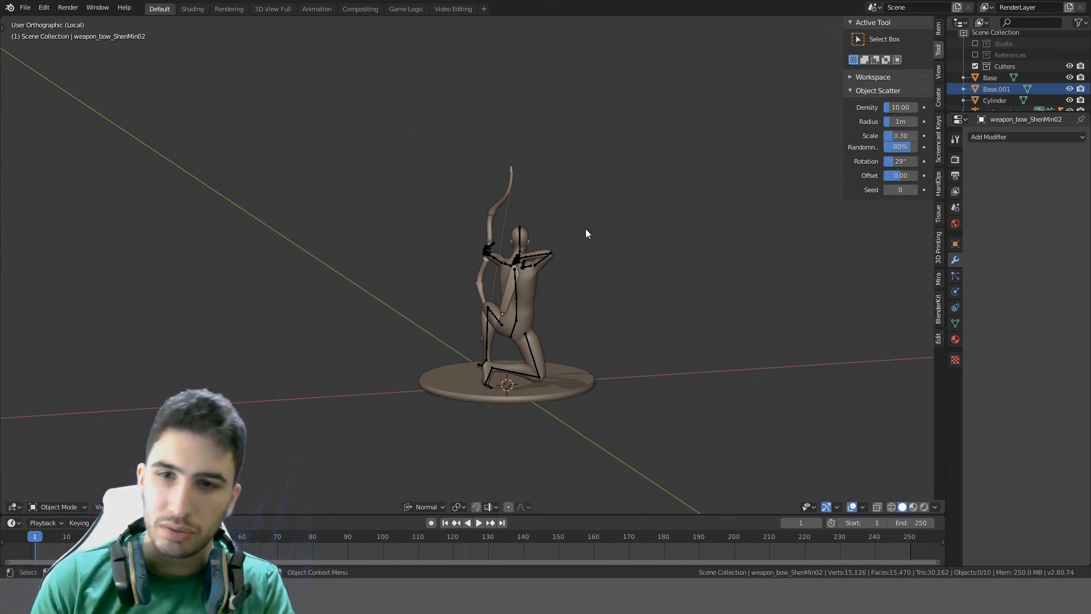
{"action": "middle_click_drag", "start_coordinate": [587, 233], "coordinate": [559, 238]}
{"action": "scroll", "coordinate": [411, 320], "scroll_direction": "down", "scroll_amount": 3}
{"action": "scroll", "coordinate": [482, 193], "scroll_direction": "up", "scroll_amount": 6}
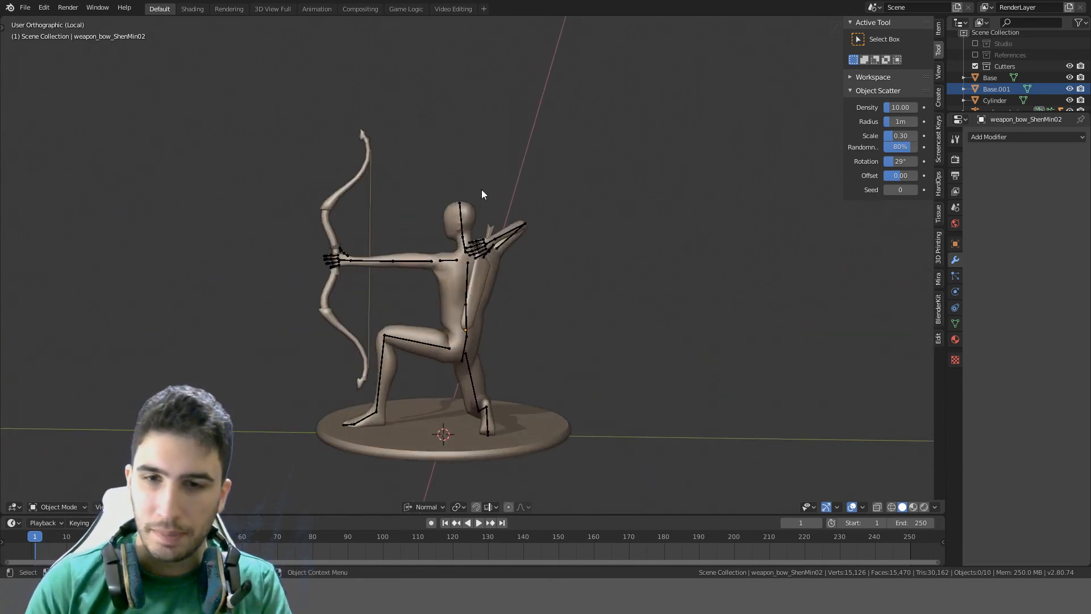